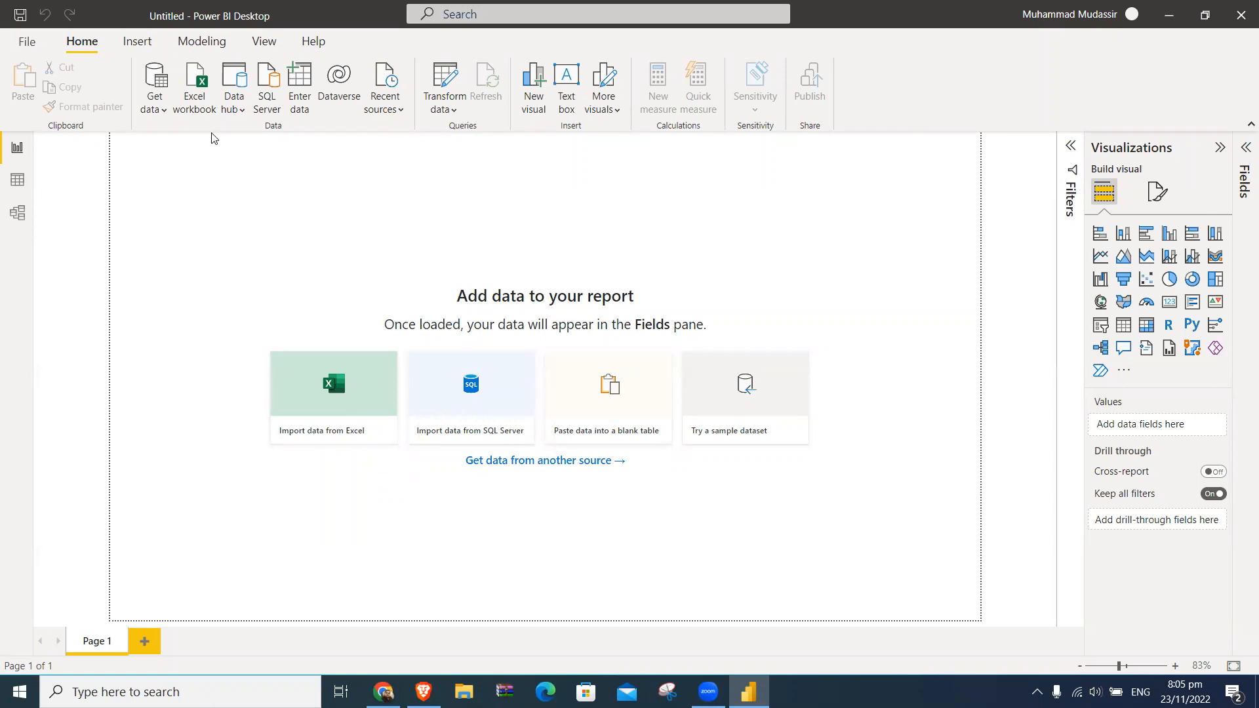
- Open the complete list of Power BI data sources and look through the Text/CSV, XML and JSON connectors
{"action": "left_click", "coordinate": [163, 113]}
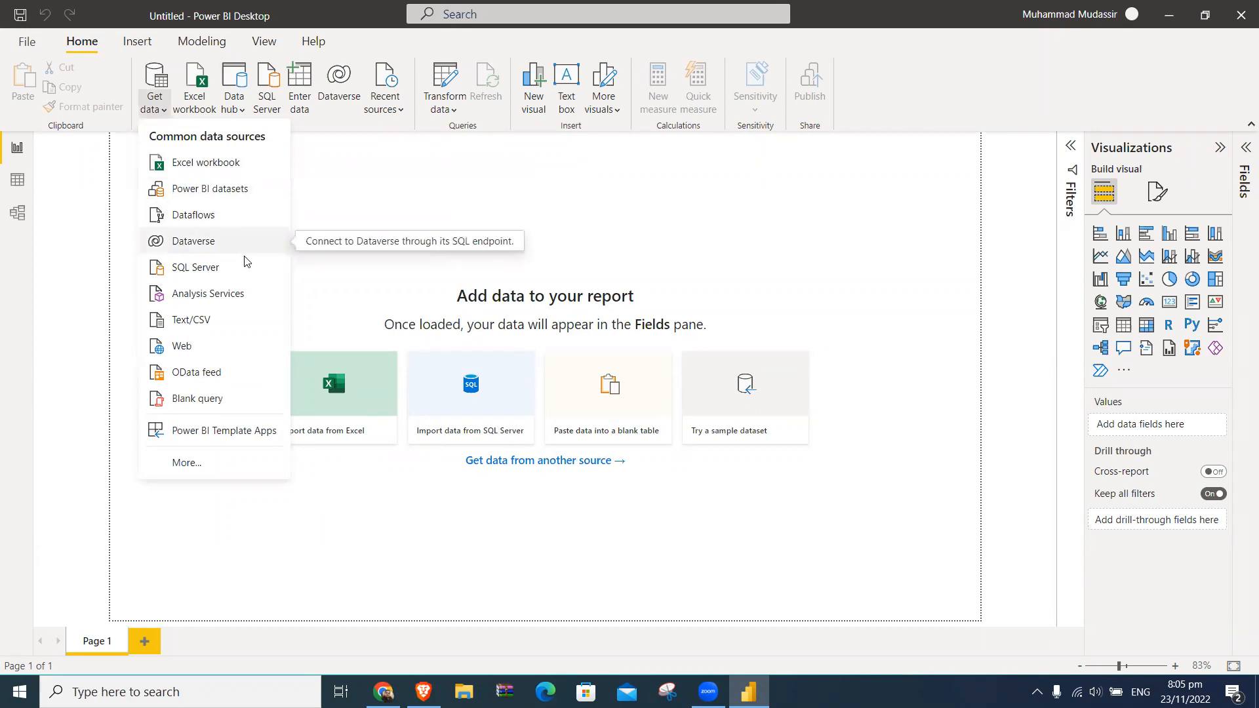
{"action": "left_click", "coordinate": [206, 465]}
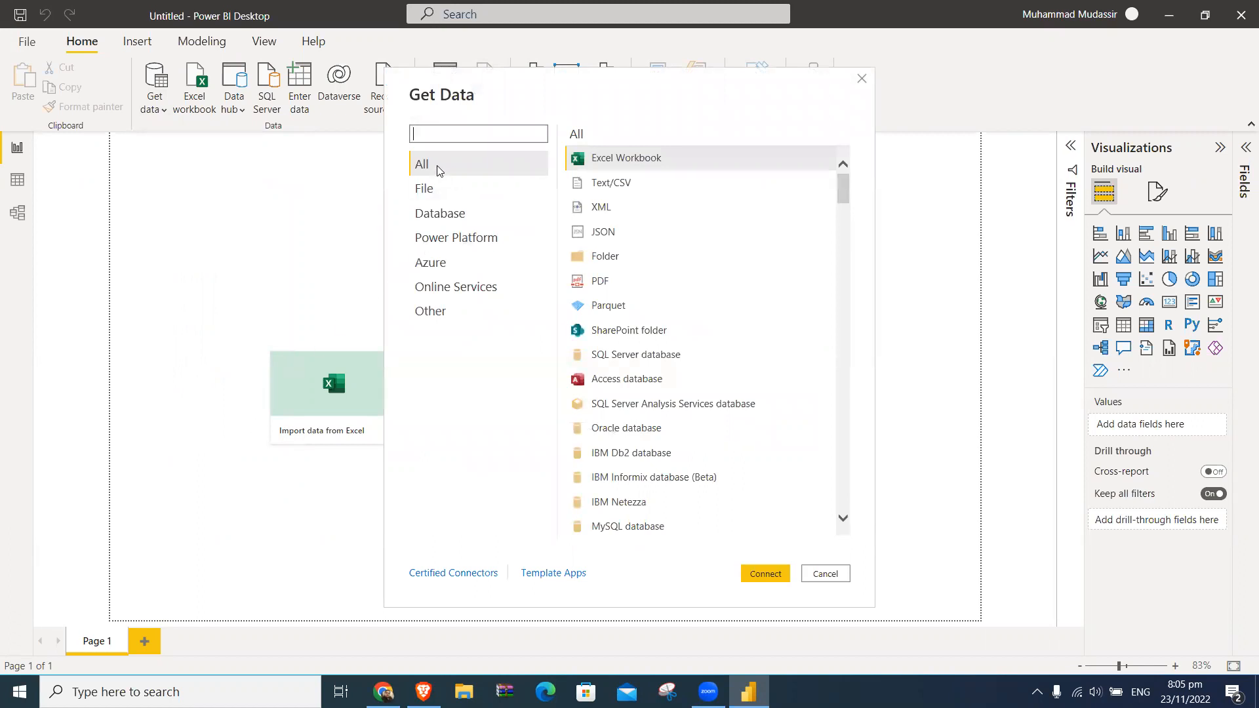
{"action": "left_click", "coordinate": [635, 186]}
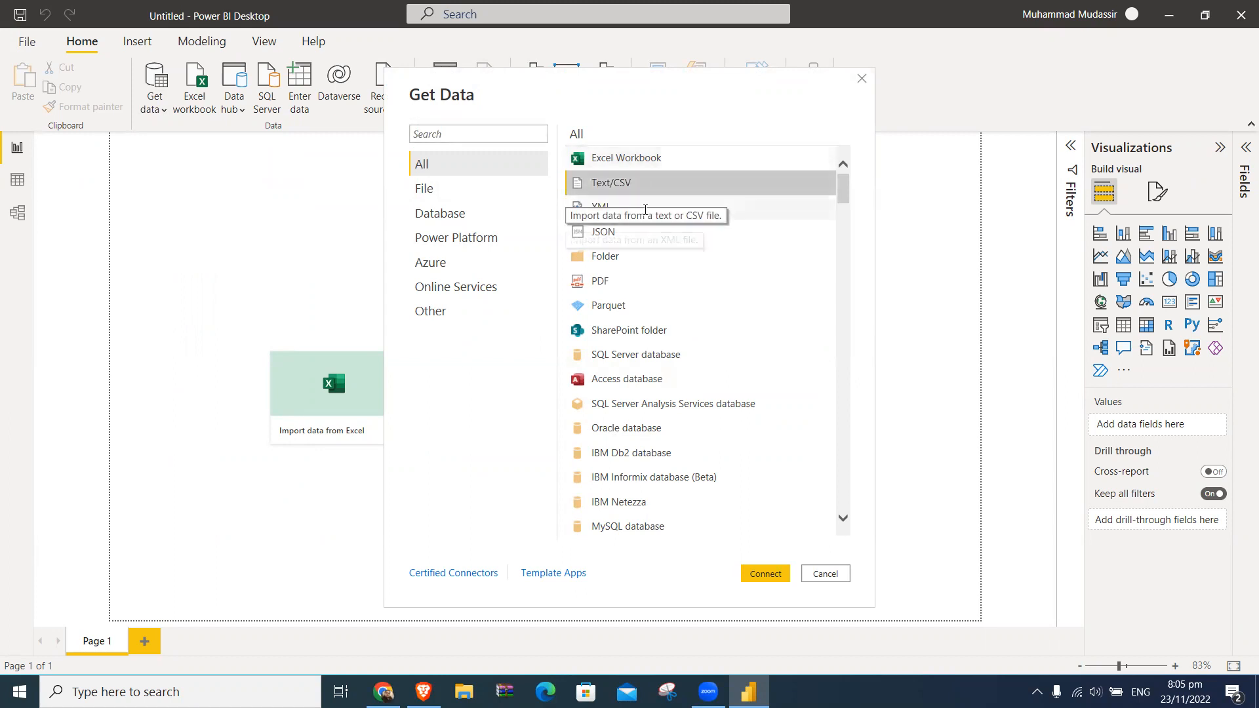
{"action": "left_click", "coordinate": [706, 200]}
{"action": "left_click", "coordinate": [712, 234]}
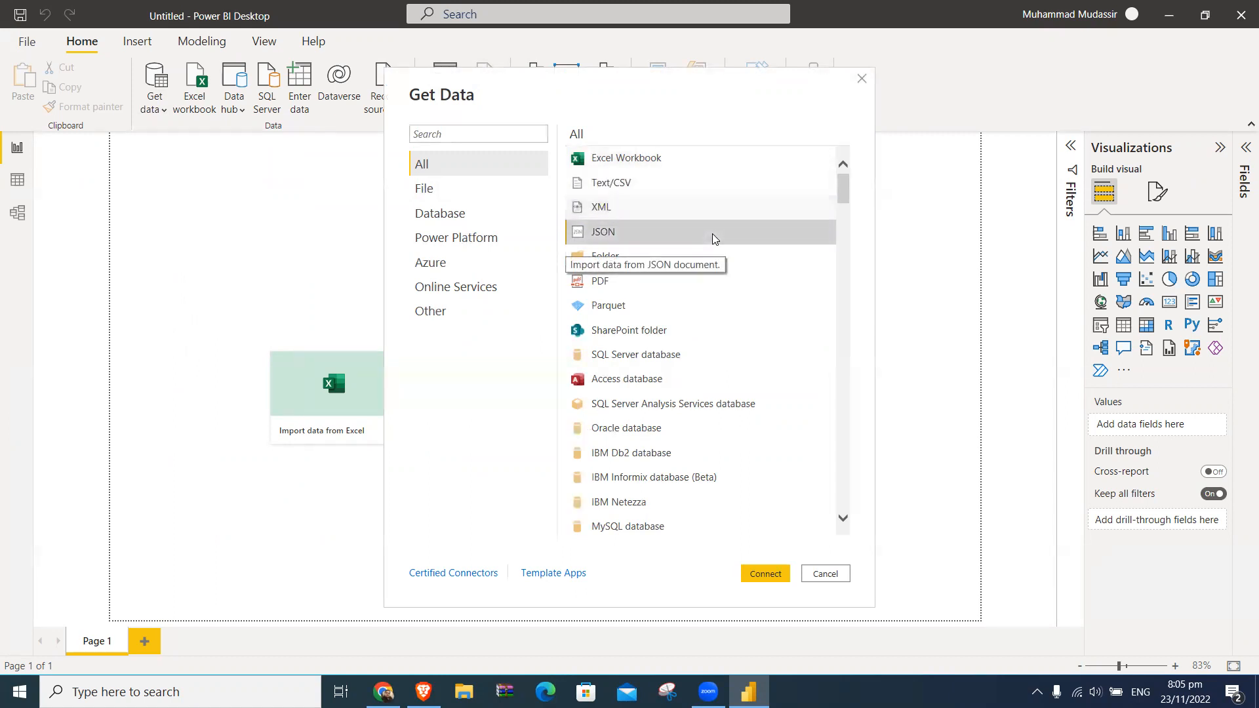
{"action": "mouse_move", "coordinate": [845, 182]}
{"action": "left_mouse_down"}
{"action": "mouse_move", "coordinate": [843, 517]}
{"action": "mouse_move", "coordinate": [846, 169]}
{"action": "left_mouse_up"}
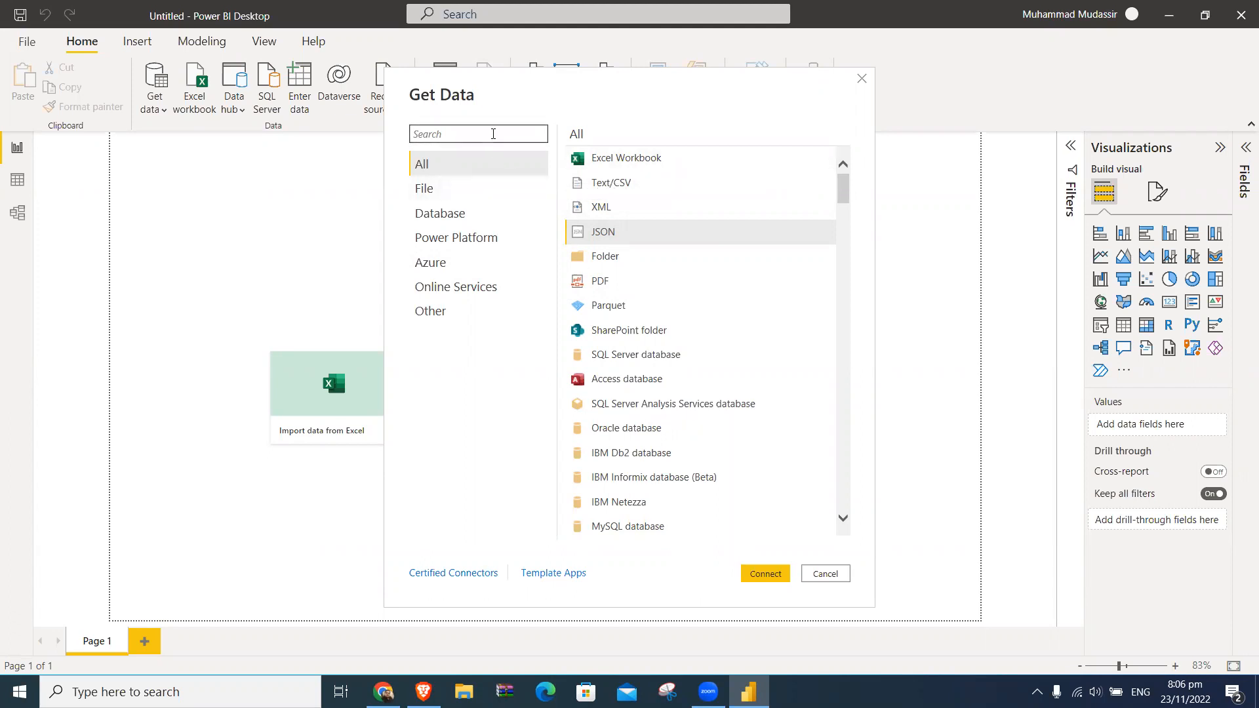
- Search the data sources for "web" and clear the search, with the File category shown
{"action": "left_click", "coordinate": [485, 133]}
{"action": "type", "text": "web"}
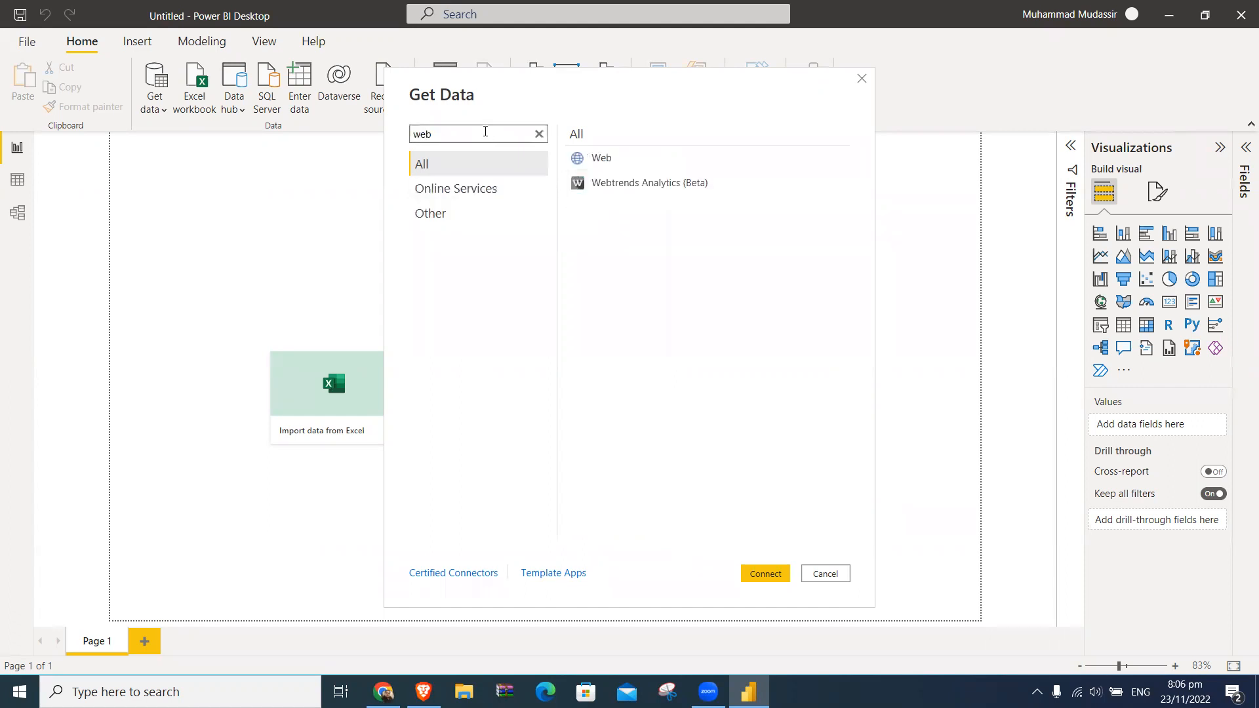
{"action": "key", "text": "BackSpace"}
{"action": "key", "text": "BackSpace"}
{"action": "key", "text": "BackSpace"}
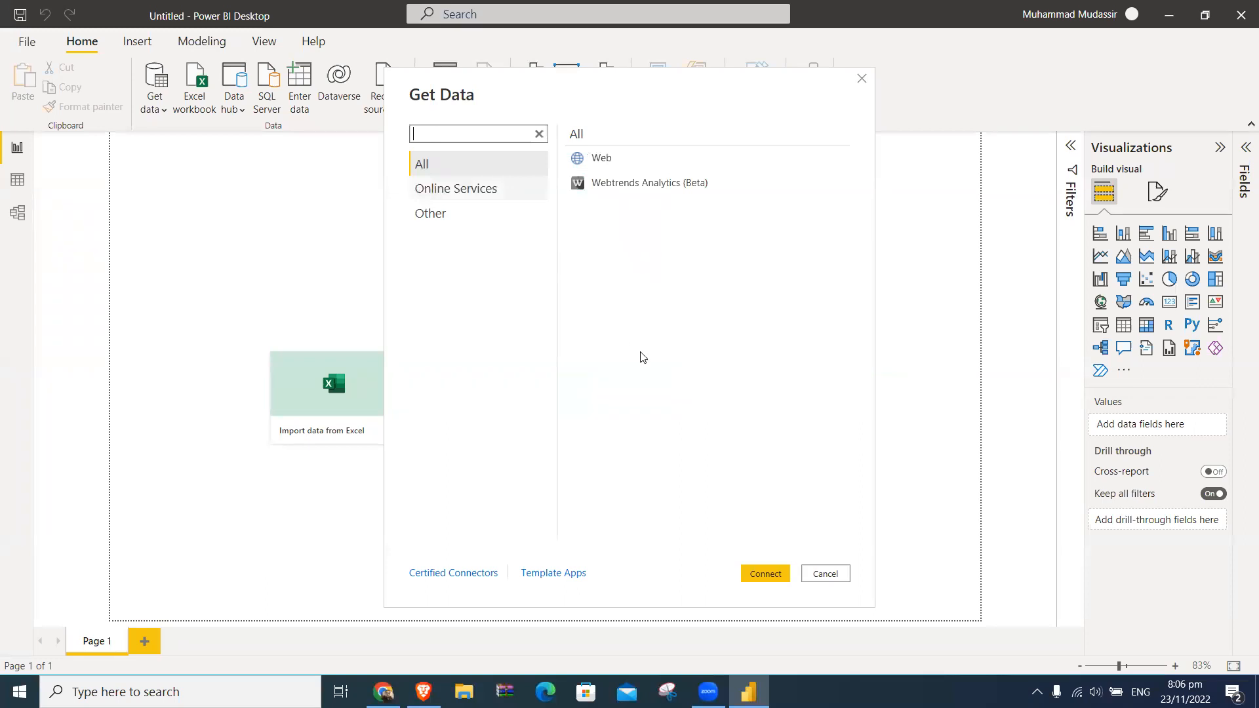
{"action": "left_click", "coordinate": [682, 90]}
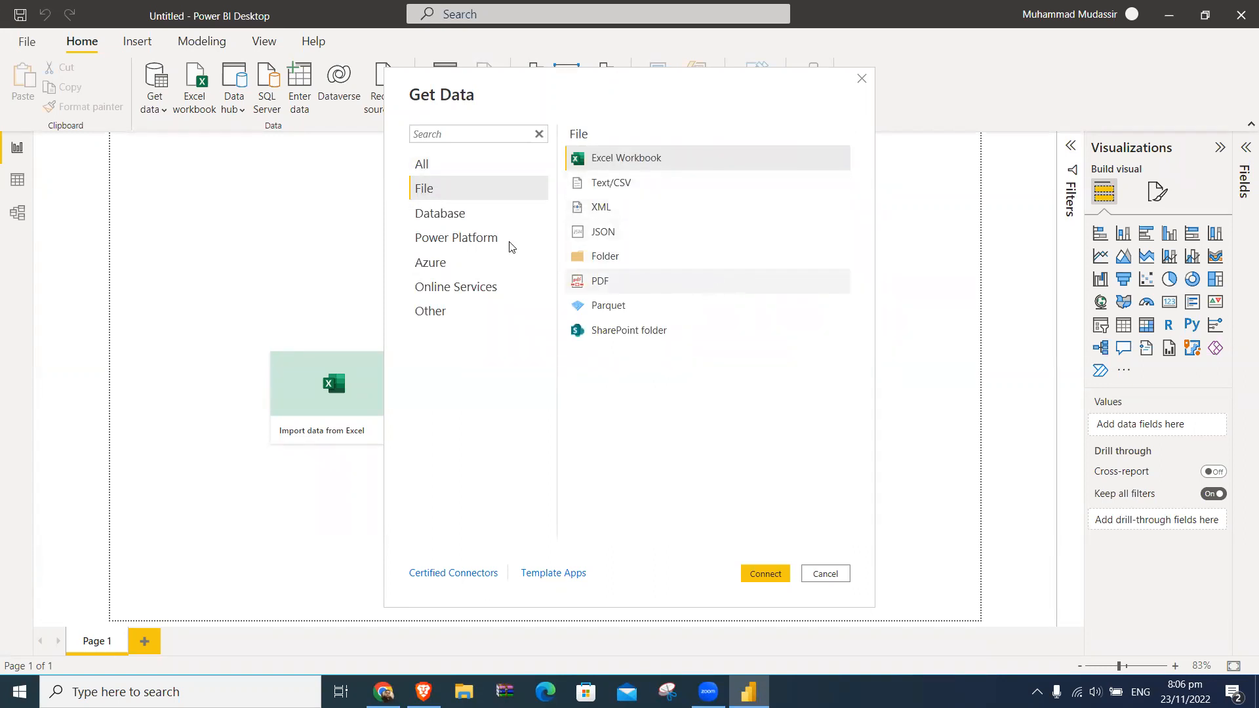
{"action": "left_click", "coordinate": [539, 136]}
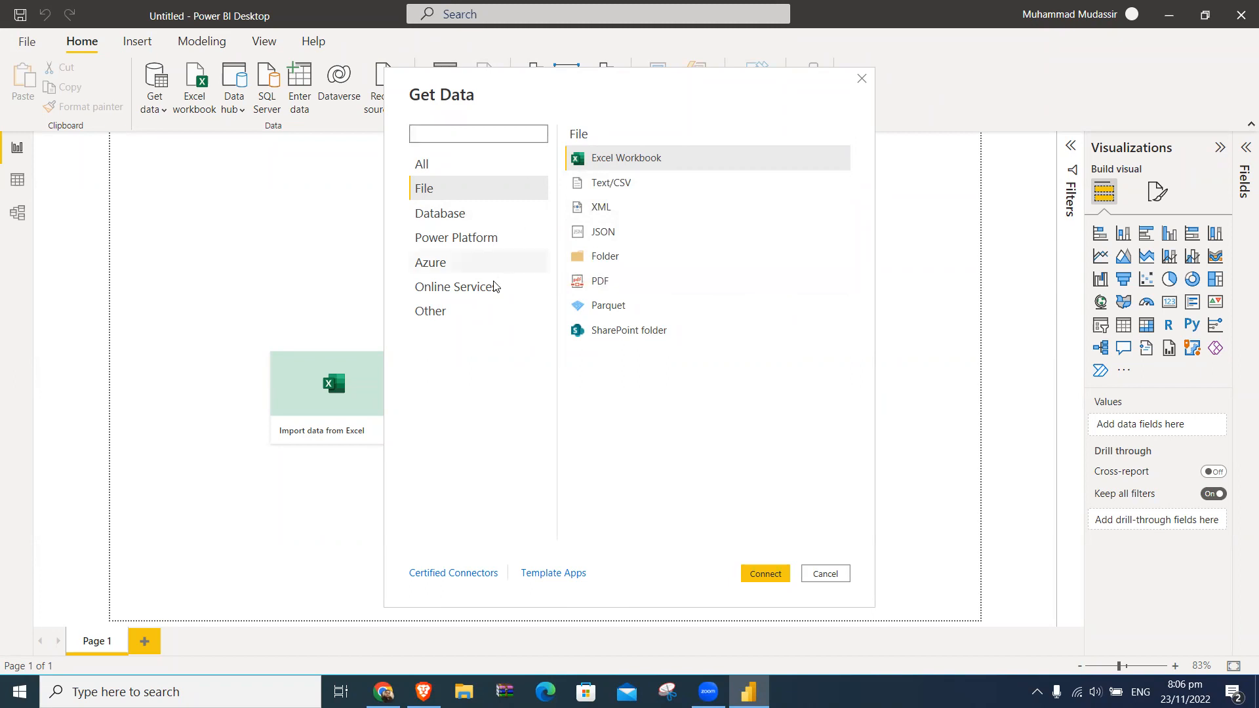
- Examine the Database category of data sources and the PDF connector among all sources
{"action": "left_click", "coordinate": [443, 215]}
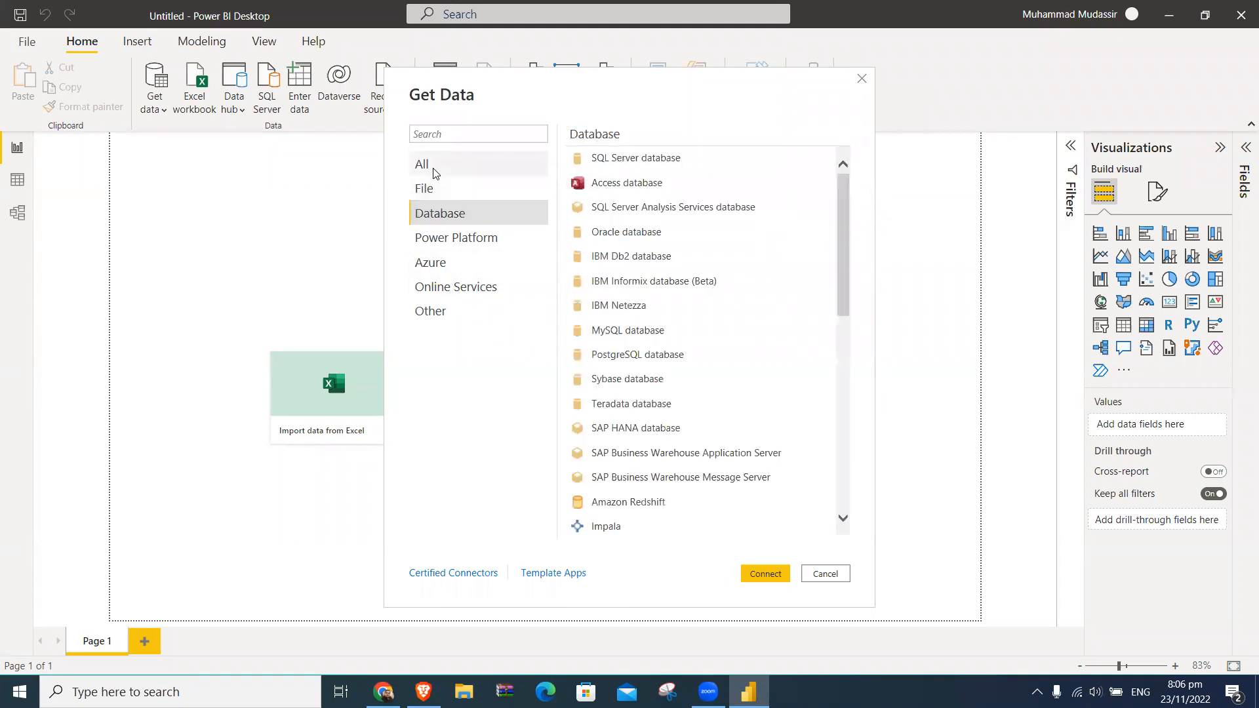
{"action": "left_click", "coordinate": [463, 166]}
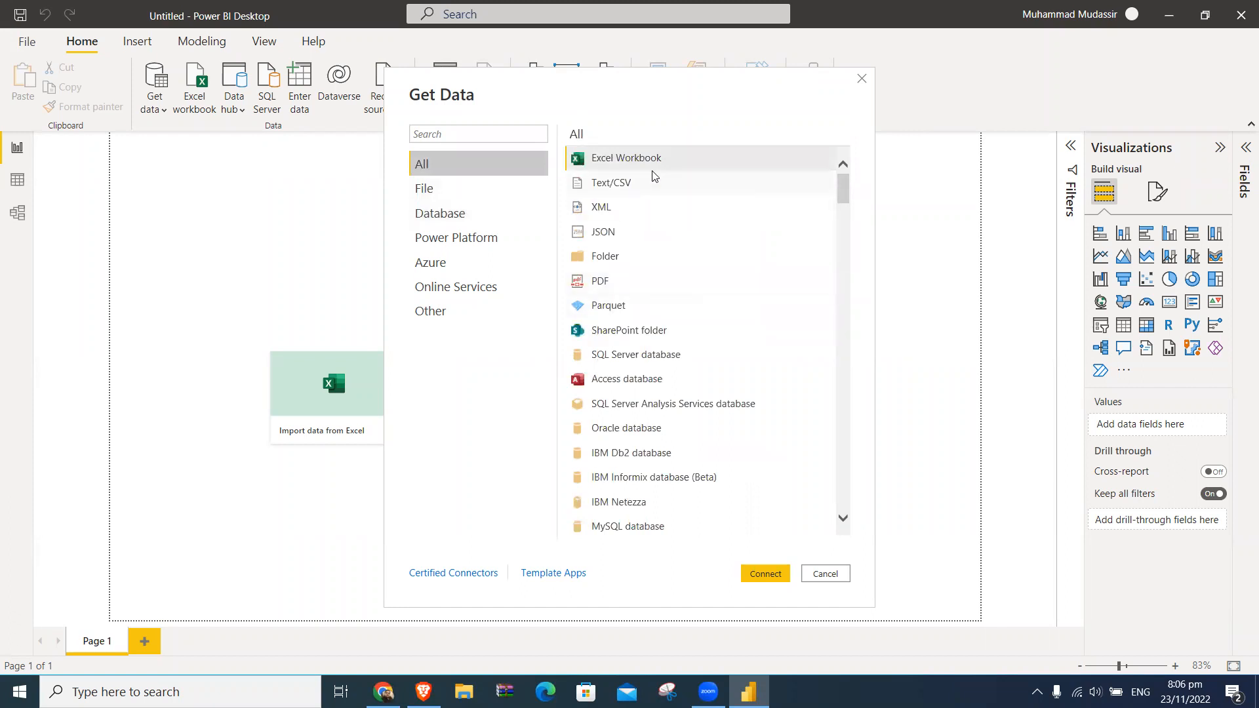
{"action": "left_click", "coordinate": [706, 283]}
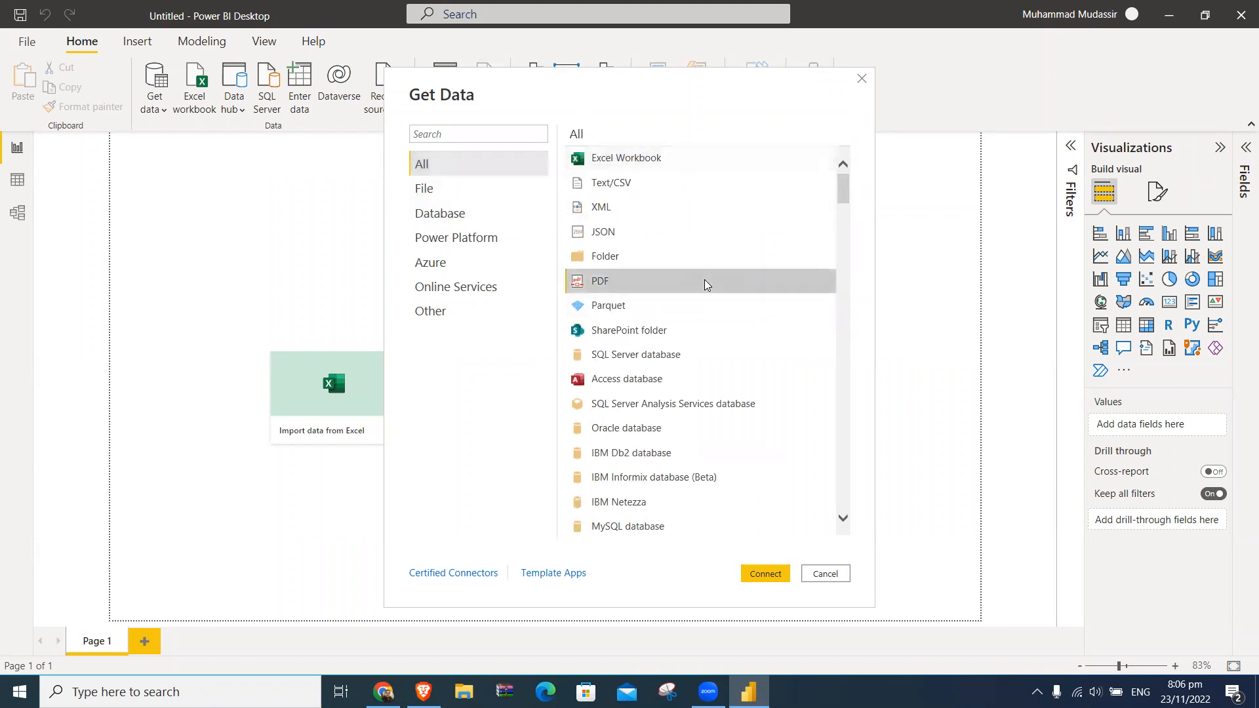
- Search the data sources for "goo" and start a Google Sheets connection, continuing past the third-party service notice
{"action": "left_click", "coordinate": [483, 134]}
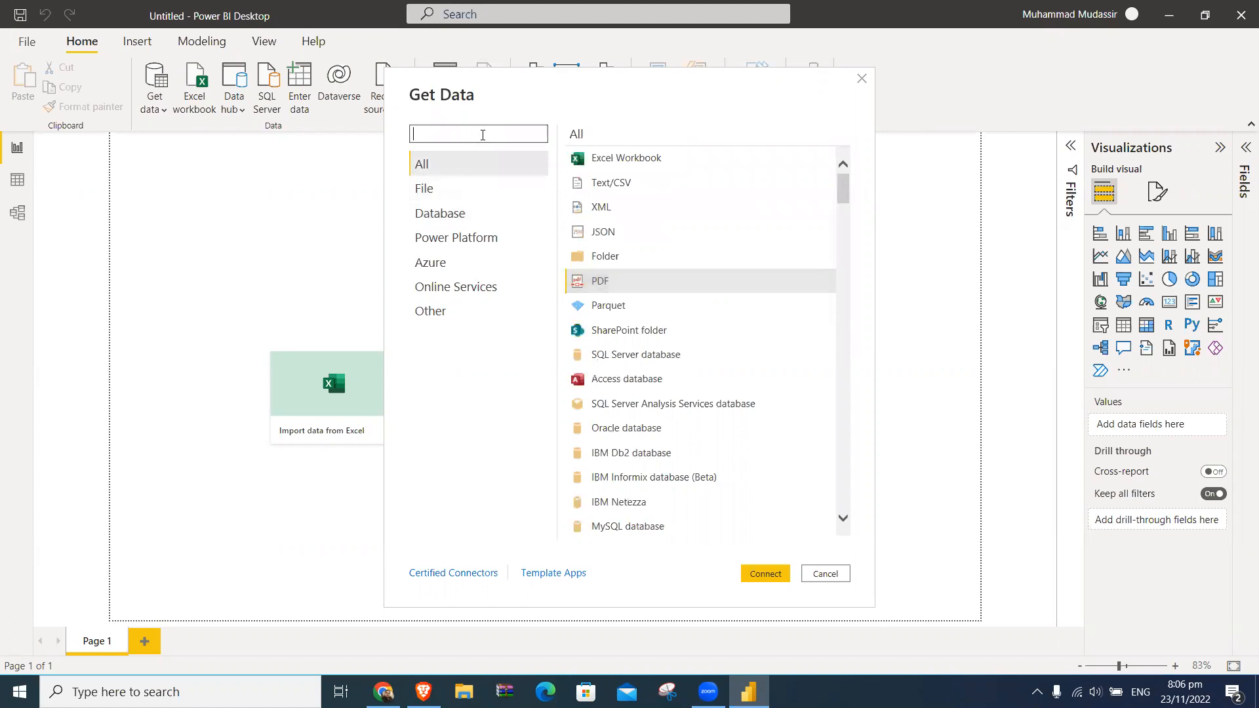
{"action": "type", "text": "go"}
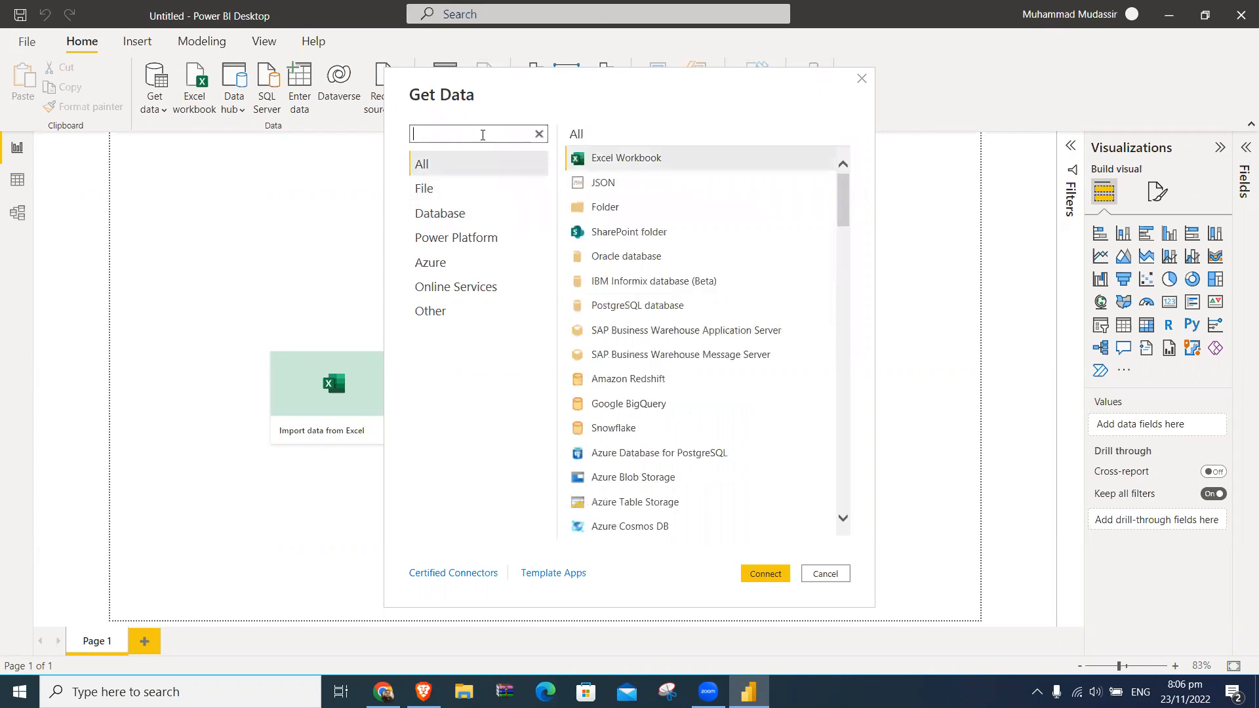
{"action": "type", "text": "o"}
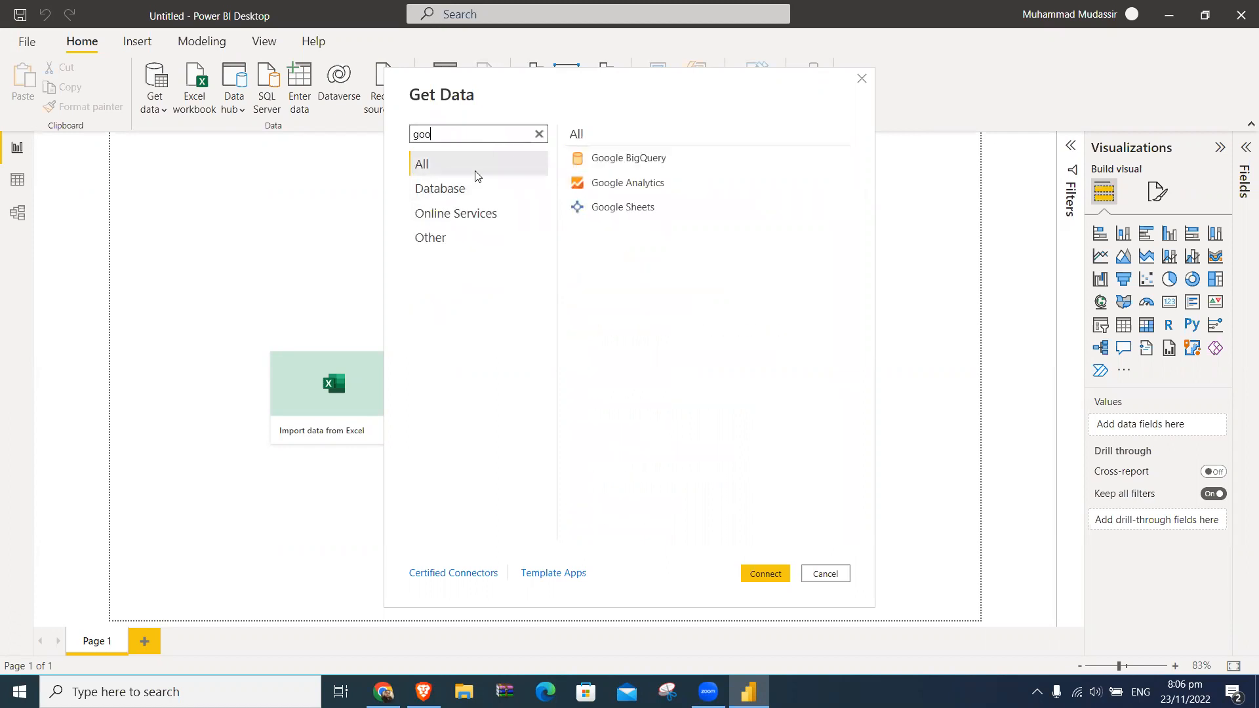
{"action": "double_click", "coordinate": [631, 211]}
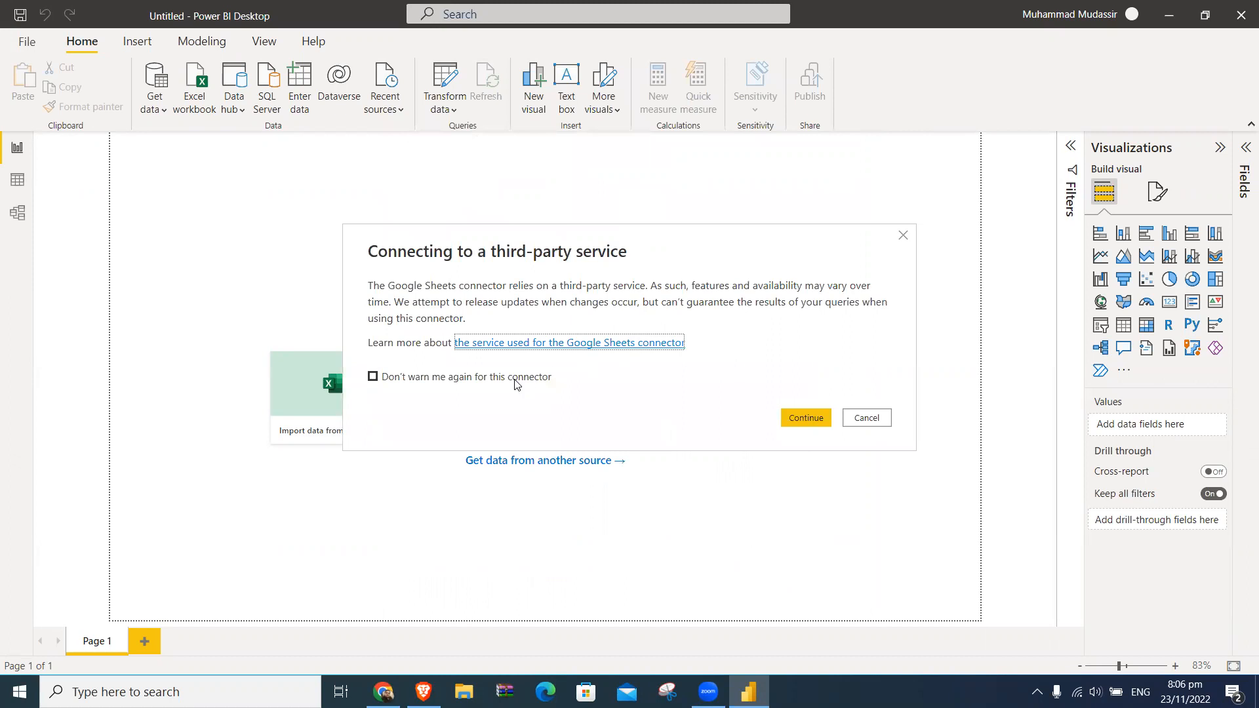
{"action": "left_click", "coordinate": [797, 415]}
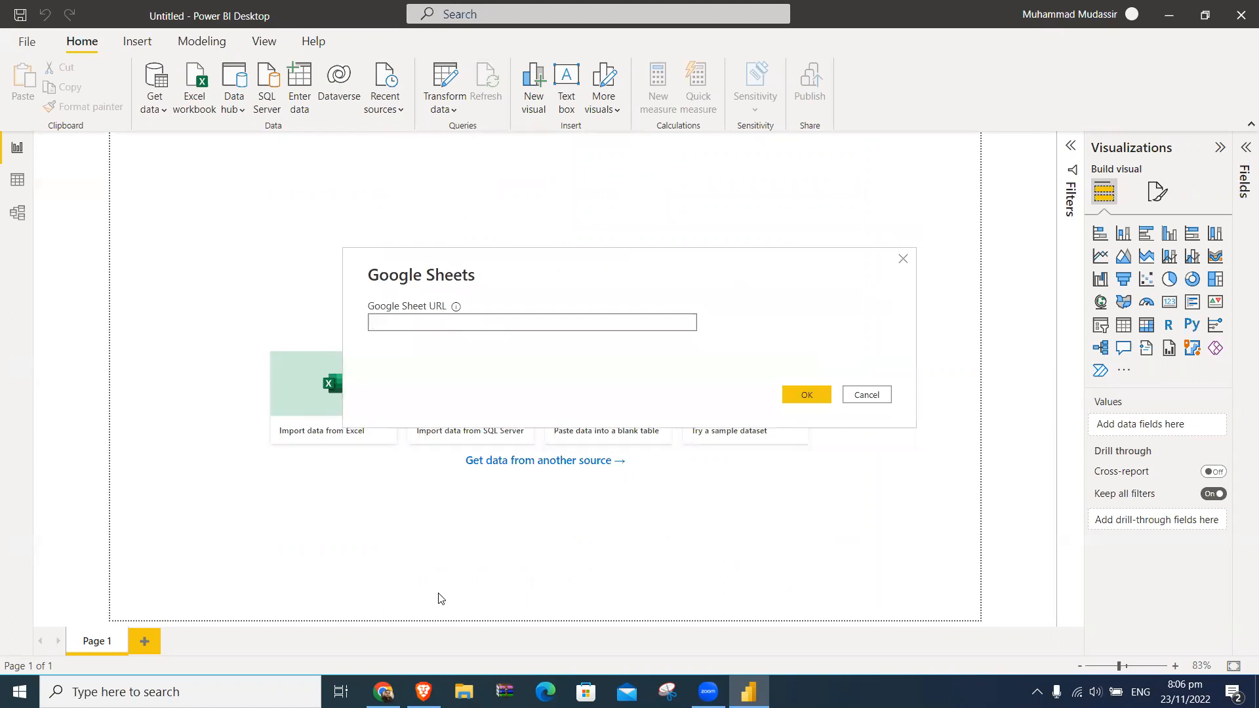
- Switch to Chrome and open a browser window under another user profile
{"action": "left_click", "coordinate": [384, 689]}
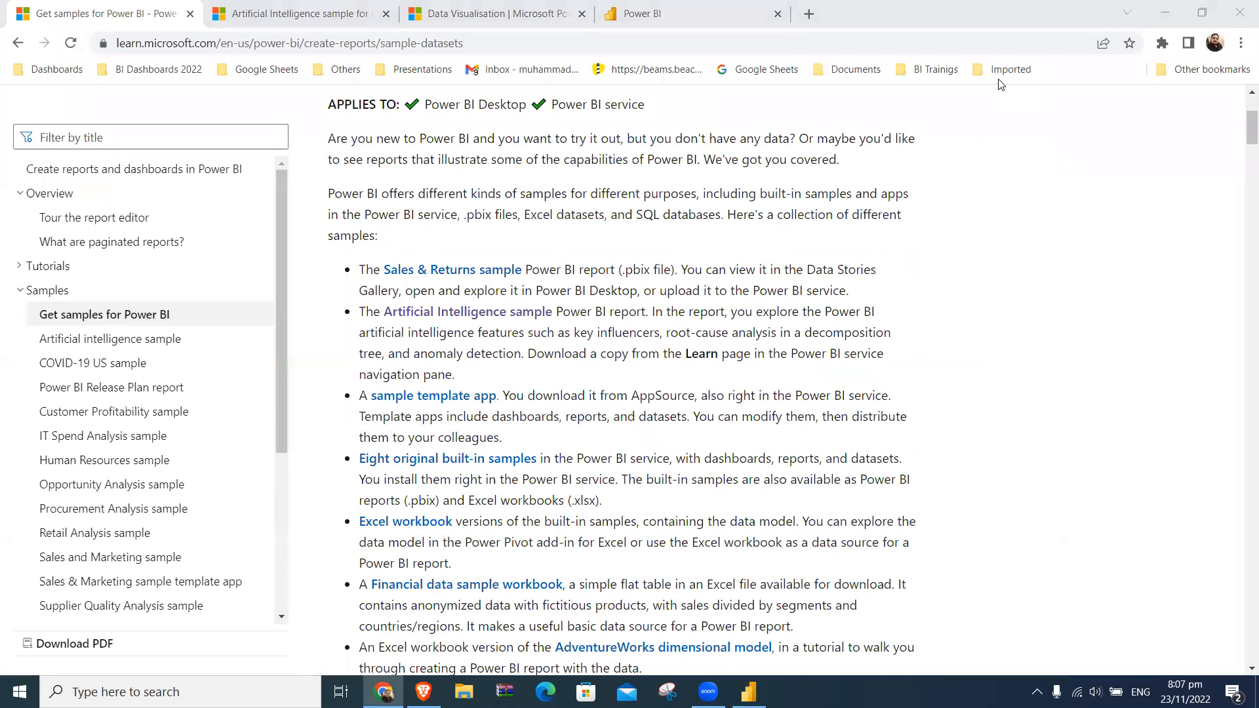
{"action": "left_click", "coordinate": [1214, 42]}
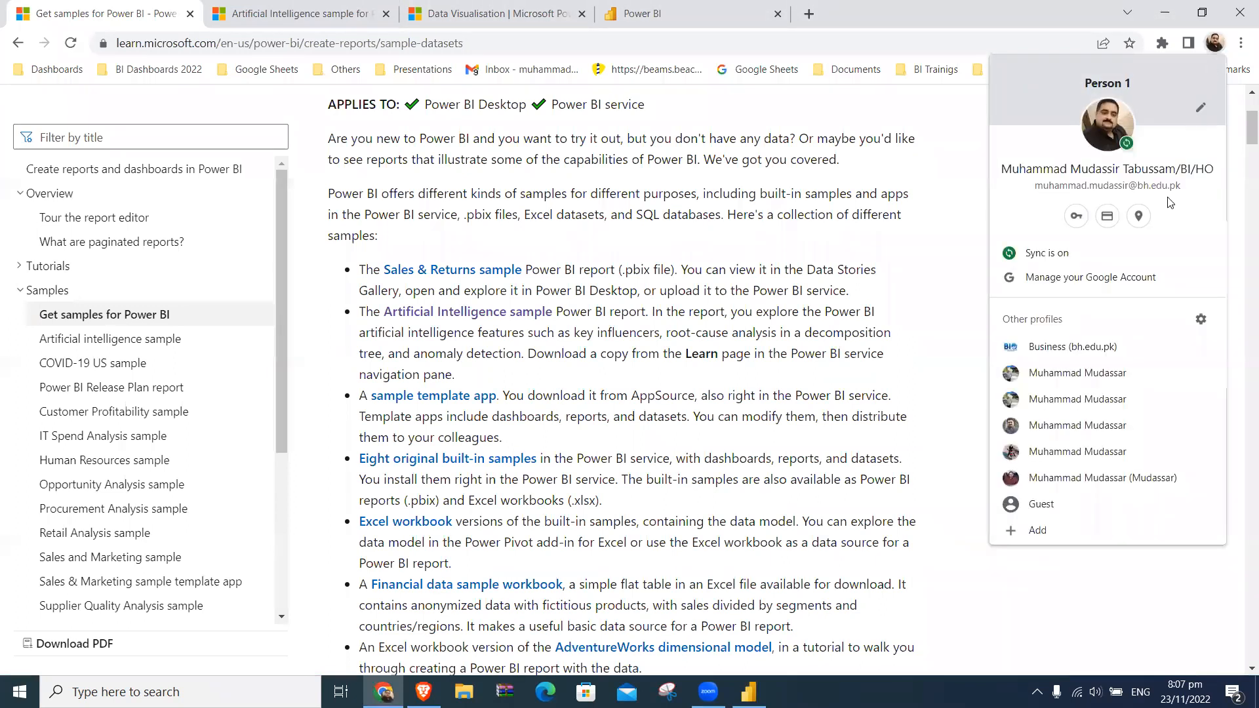
{"action": "left_click", "coordinate": [1082, 374]}
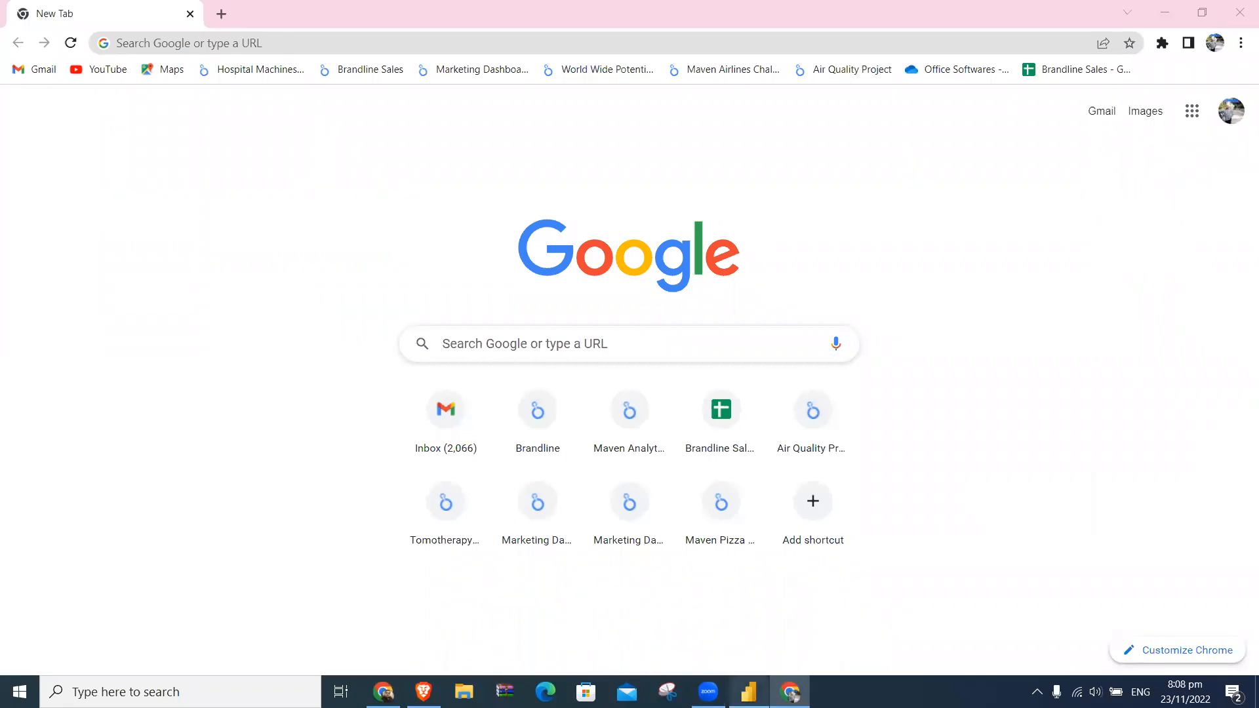
- Return to Power BI Desktop and cancel the Google Sheets connection
{"action": "left_click", "coordinate": [734, 685]}
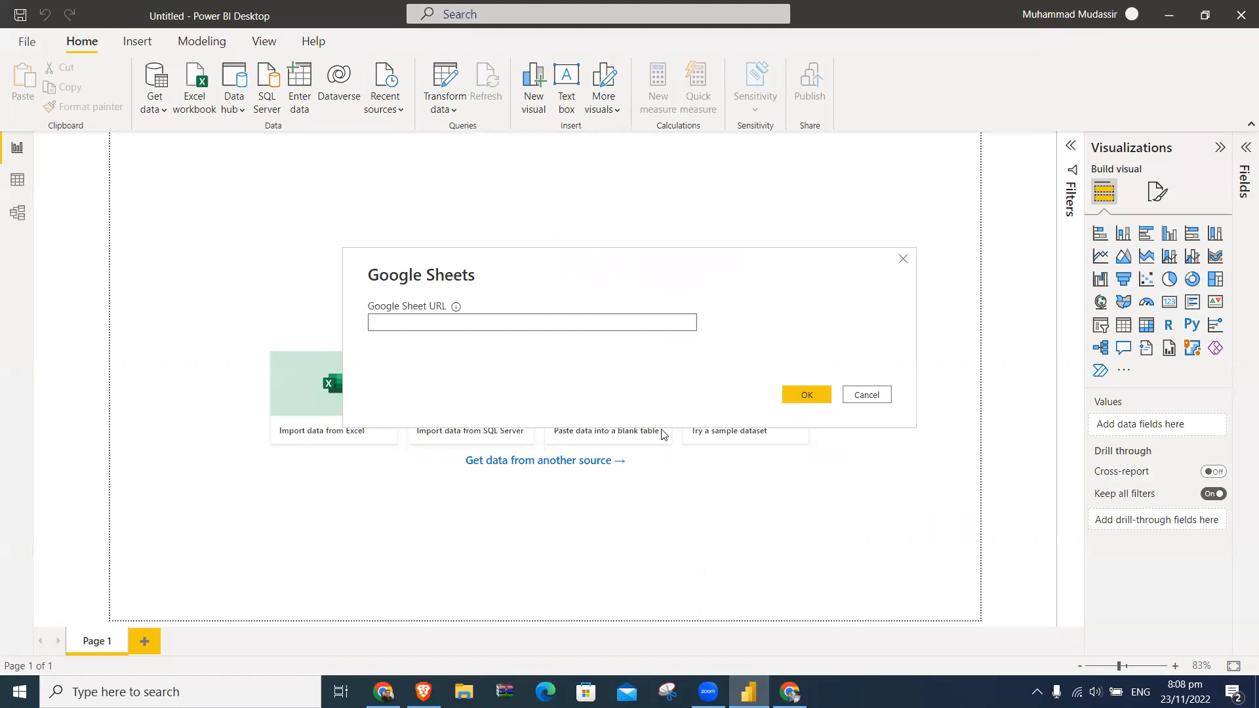
{"action": "left_click", "coordinate": [885, 394]}
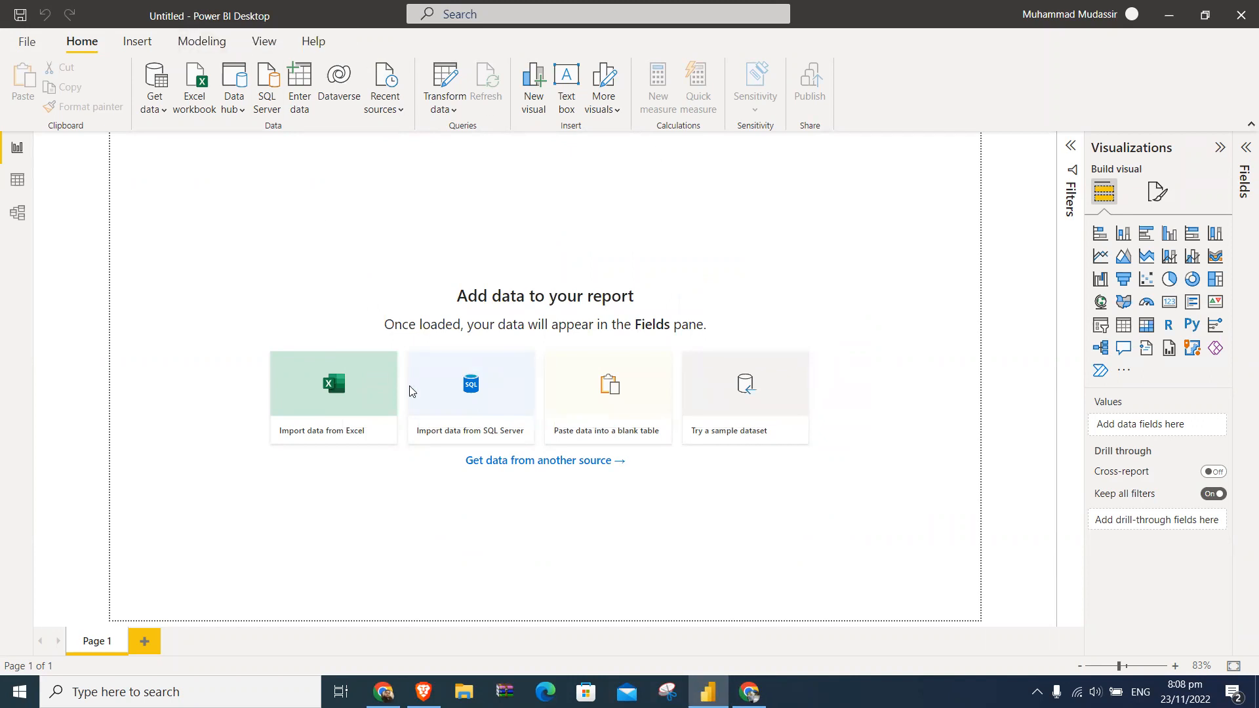
- Switch to Chrome to view the Power BI service home page, and return to Power BI Desktop
{"action": "left_click", "coordinate": [384, 692]}
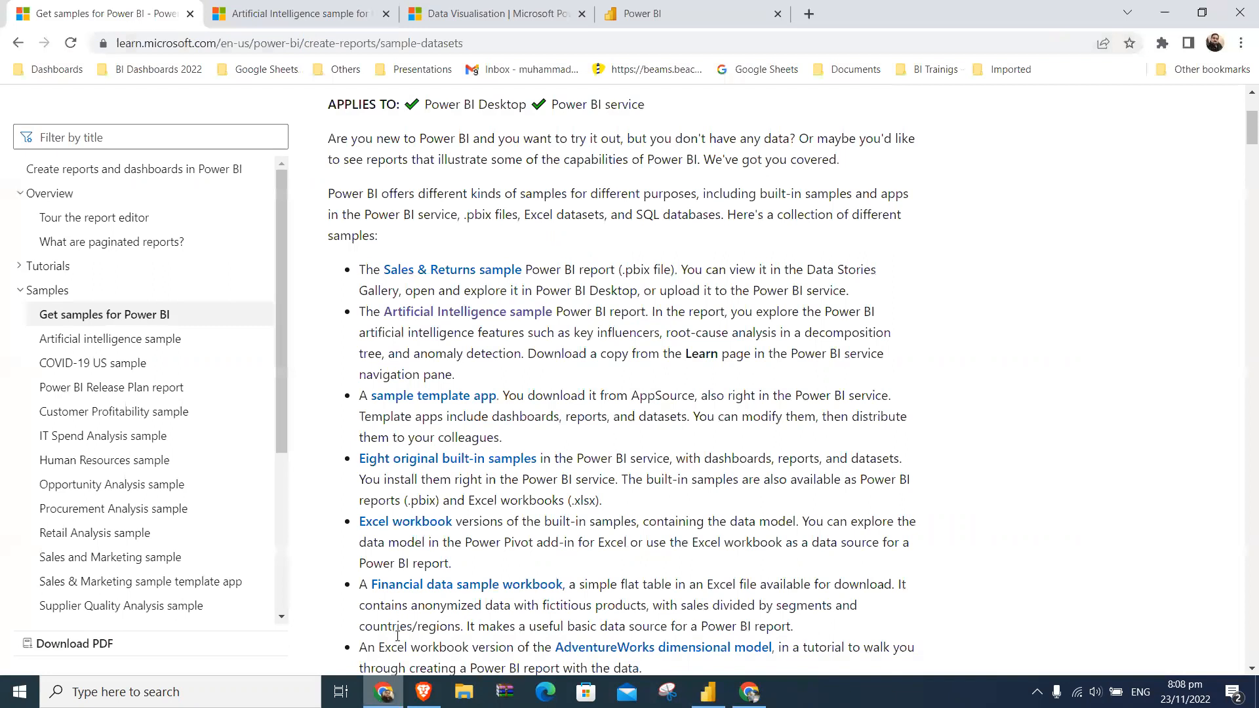
{"action": "left_click", "coordinate": [633, 14]}
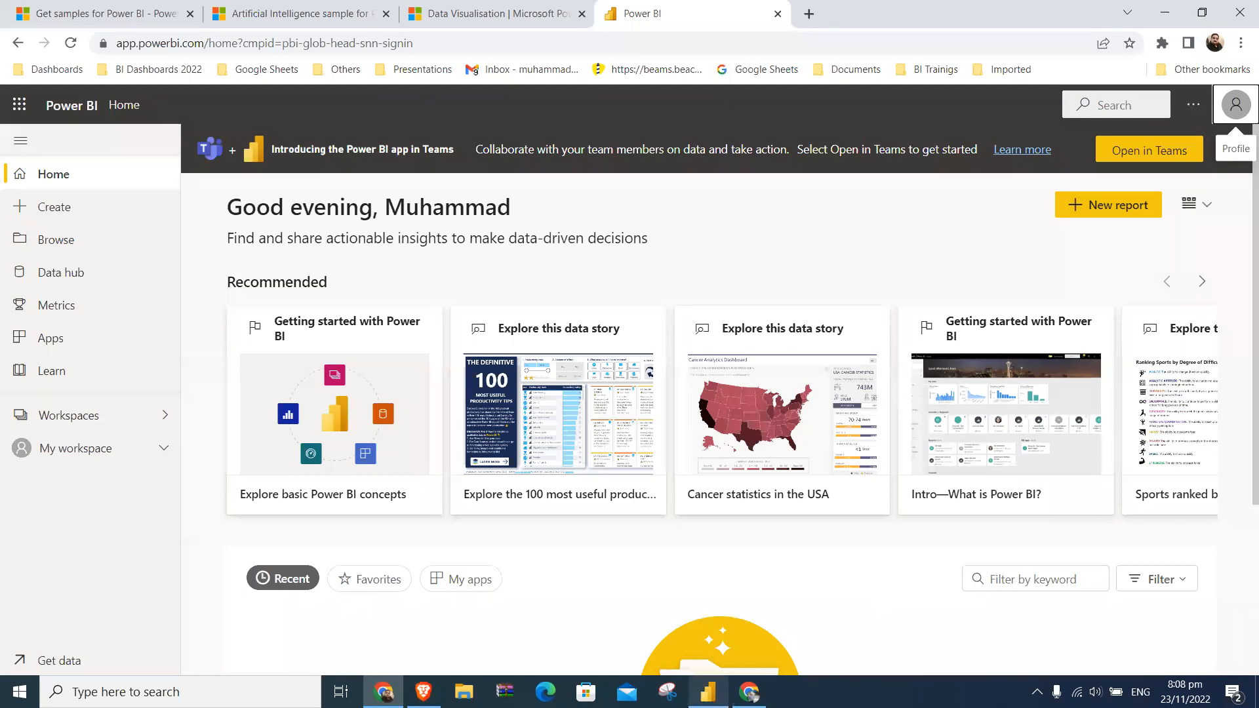
{"action": "left_click", "coordinate": [707, 692]}
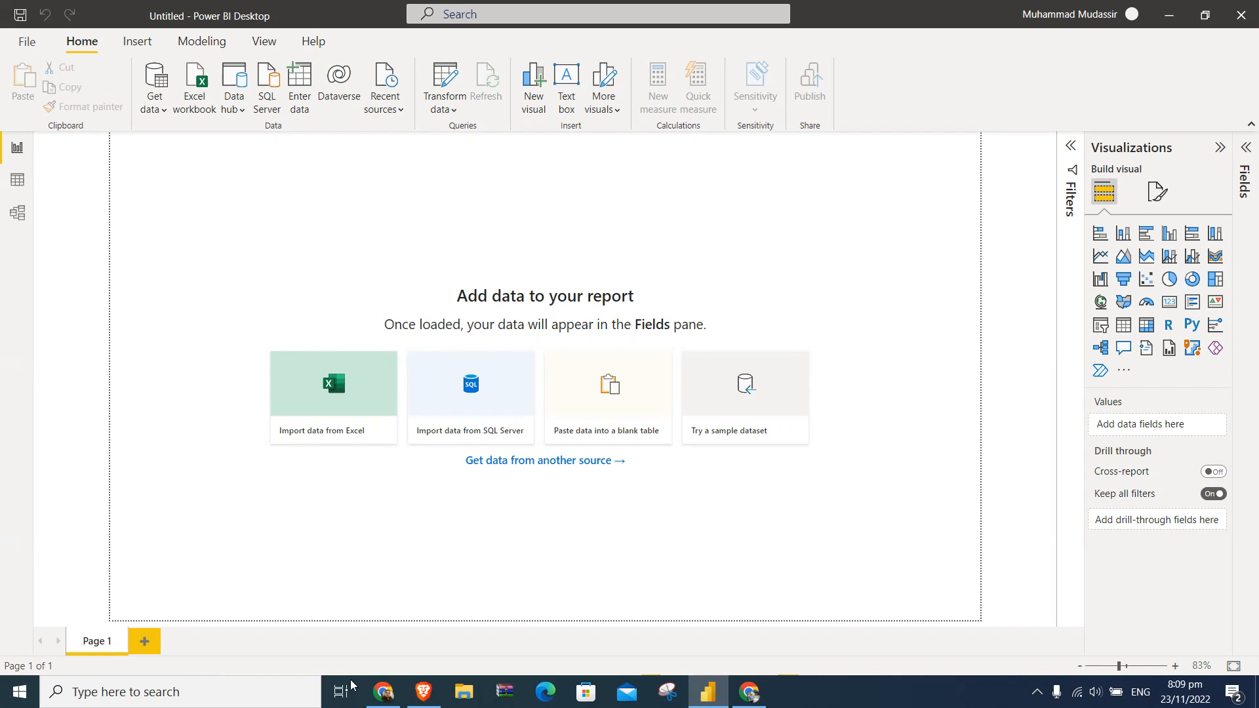
- Switch to Chrome and begin a Google search for "power bi" in a new tab
{"action": "left_click", "coordinate": [384, 691]}
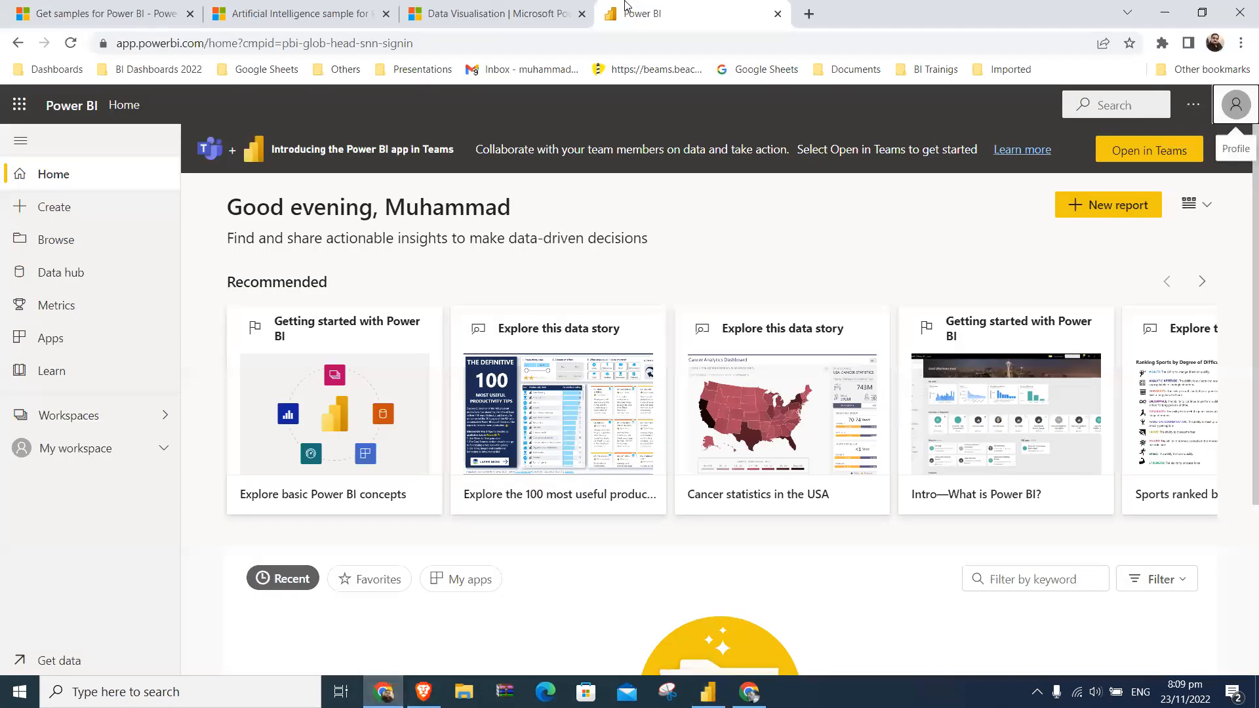
{"action": "left_click", "coordinate": [809, 14]}
{"action": "left_click", "coordinate": [588, 343]}
{"action": "type", "text": "power bi "}
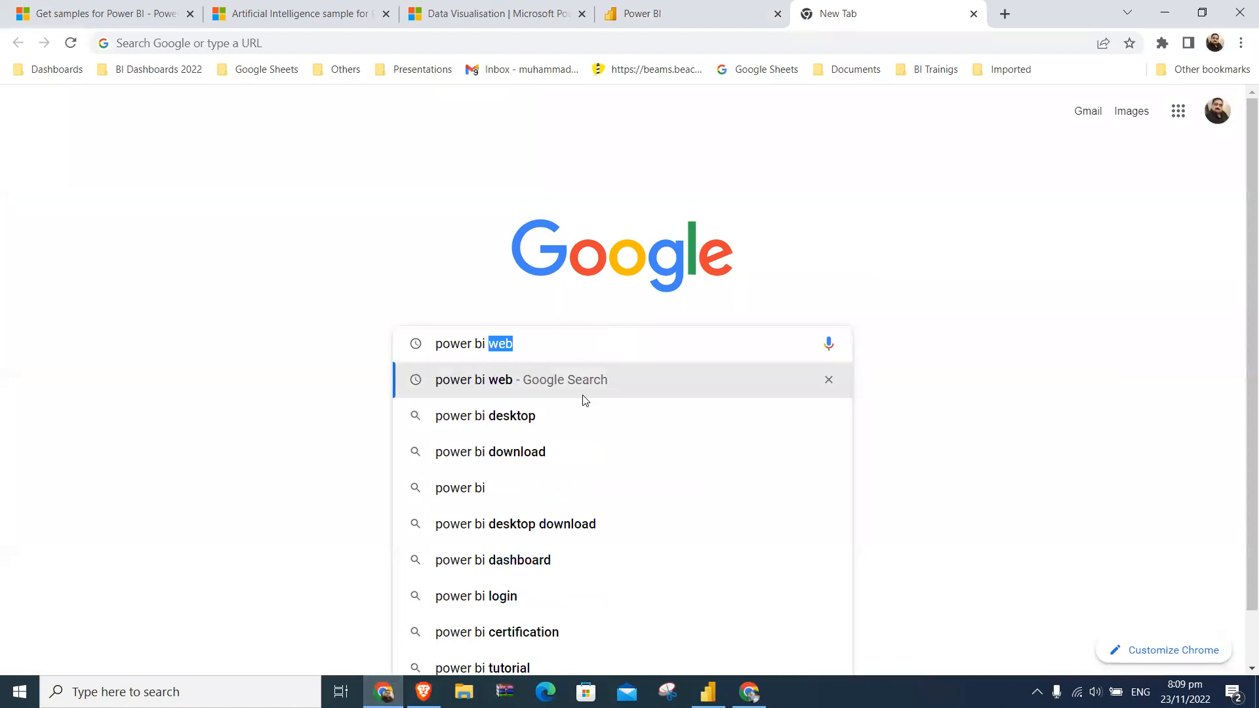
{"action": "type", "text": "lis"}
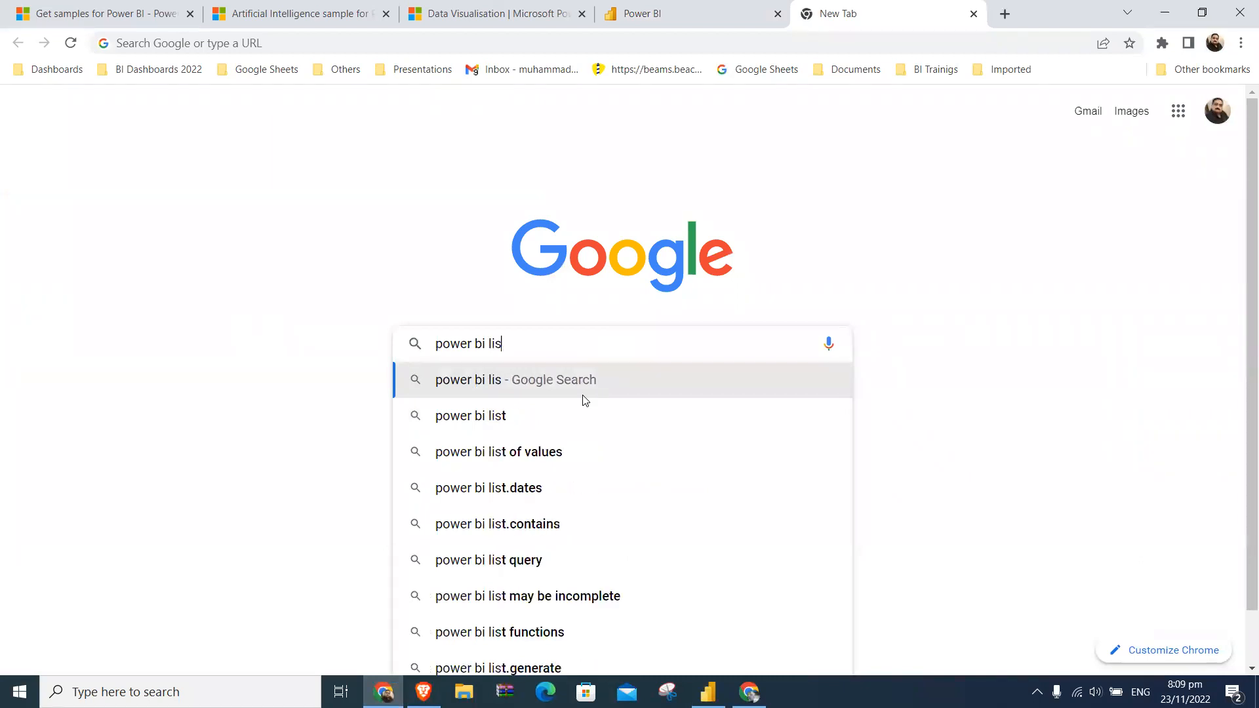
{"action": "type", "text": "sen"}
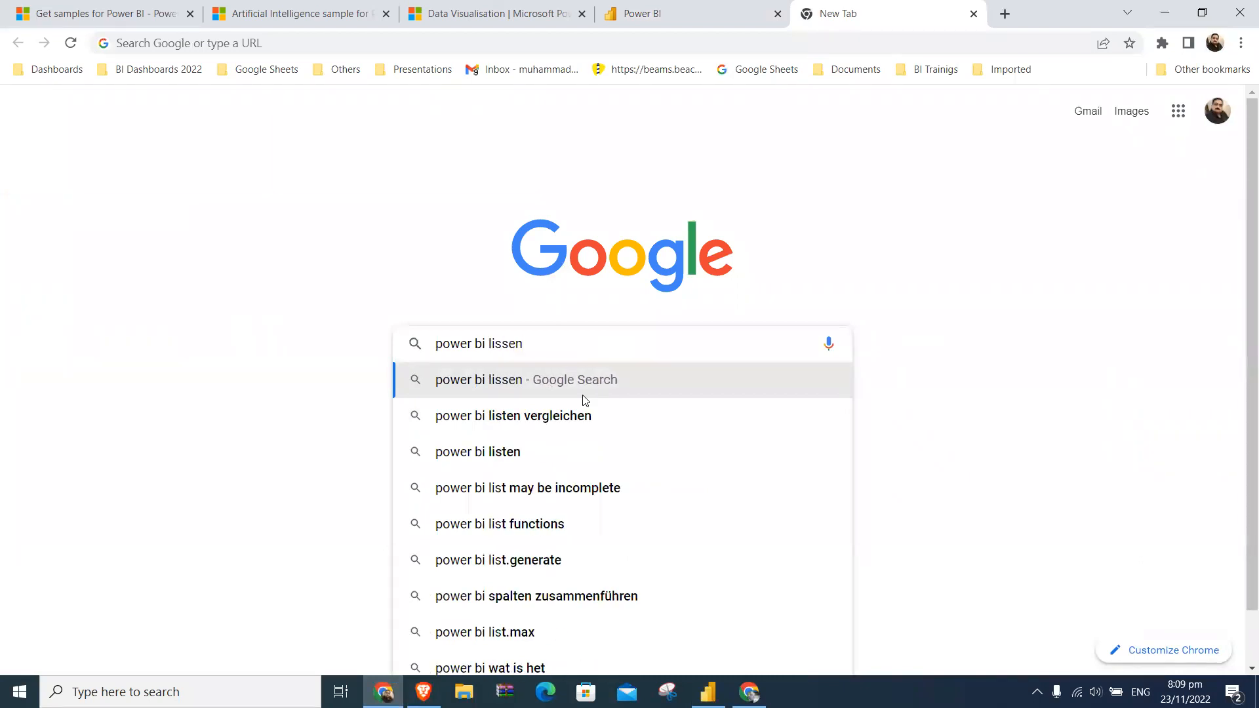
{"action": "key", "text": "Down"}
{"action": "key", "text": "BackSpace"}
{"action": "key", "text": "BackSpace"}
{"action": "key", "text": "BackSpace"}
{"action": "key", "text": "BackSpace"}
{"action": "key", "text": "BackSpace"}
{"action": "key", "text": "BackSpace"}
{"action": "key", "text": "BackSpace"}
{"action": "key", "text": "BackSpace"}
{"action": "key", "text": "BackSpace"}
{"action": "key", "text": "BackSpace"}
{"action": "key", "text": "BackSpace"}
{"action": "key", "text": "BackSpace"}
{"action": "key", "text": "BackSpace"}
{"action": "key", "text": "BackSpace"}
{"action": "key", "text": "BackSpace"}
{"action": "key", "text": "BackSpace"}
{"action": "key", "text": "BackSpace"}
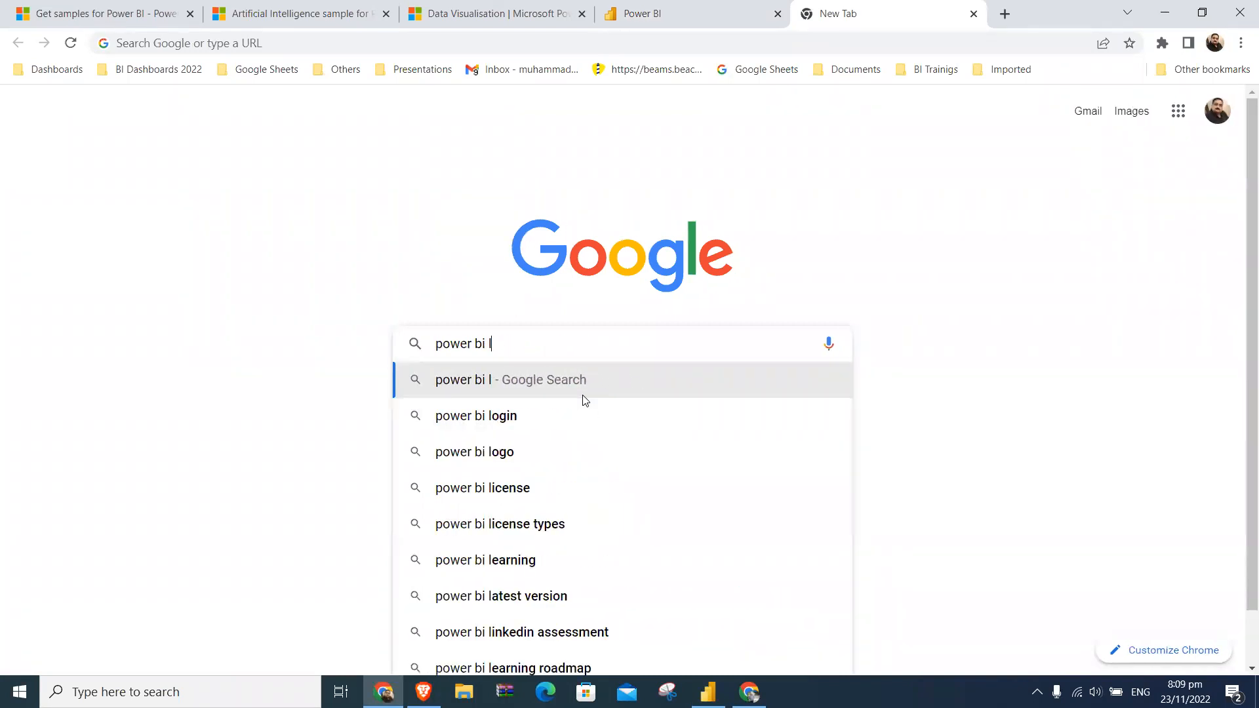
{"action": "key", "text": "BackSpace"}
- Search for "power bi fee" and examine the Pro and Premium licence prices on Microsoft's Power BI pricing page
{"action": "type", "text": "fee"}
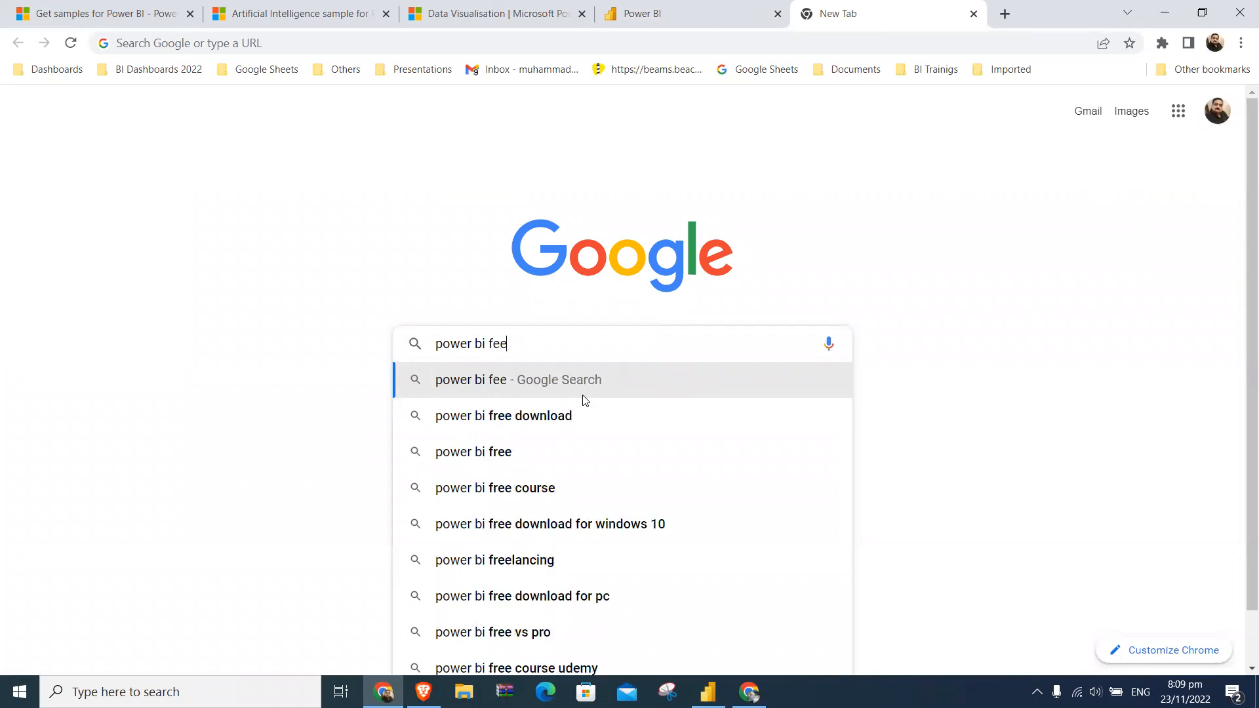
{"action": "key", "text": "Return"}
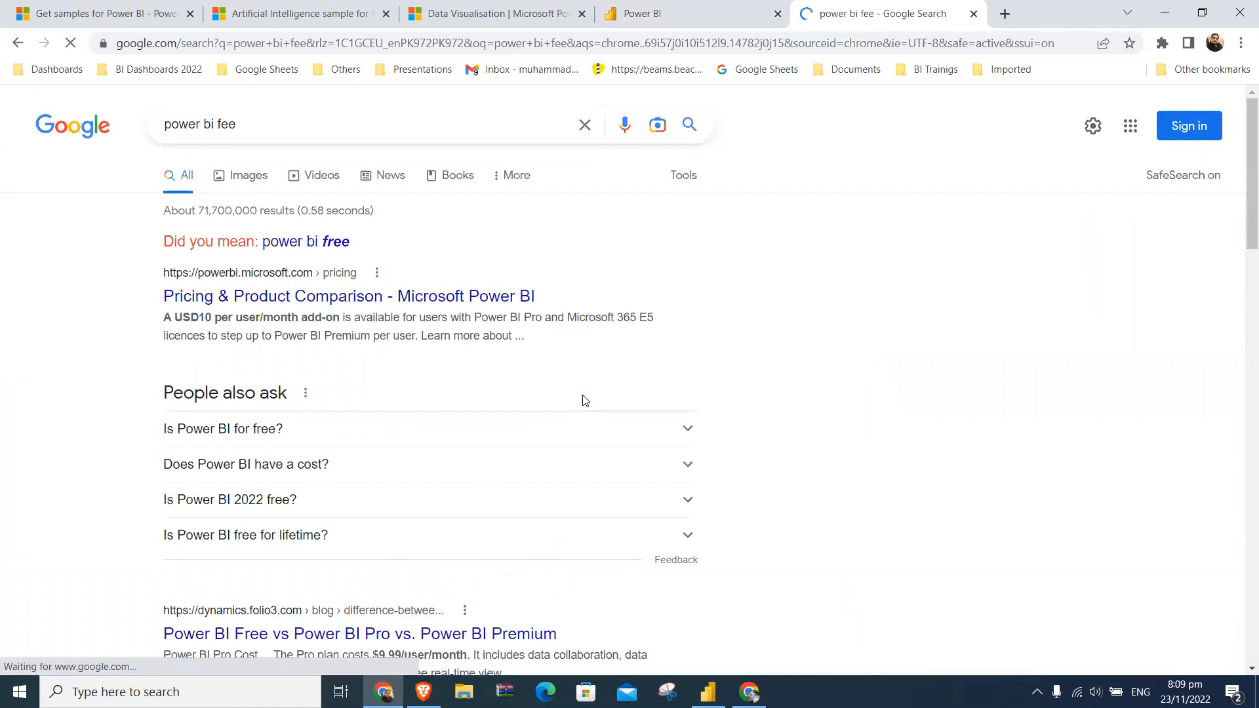
{"action": "left_click", "coordinate": [434, 298]}
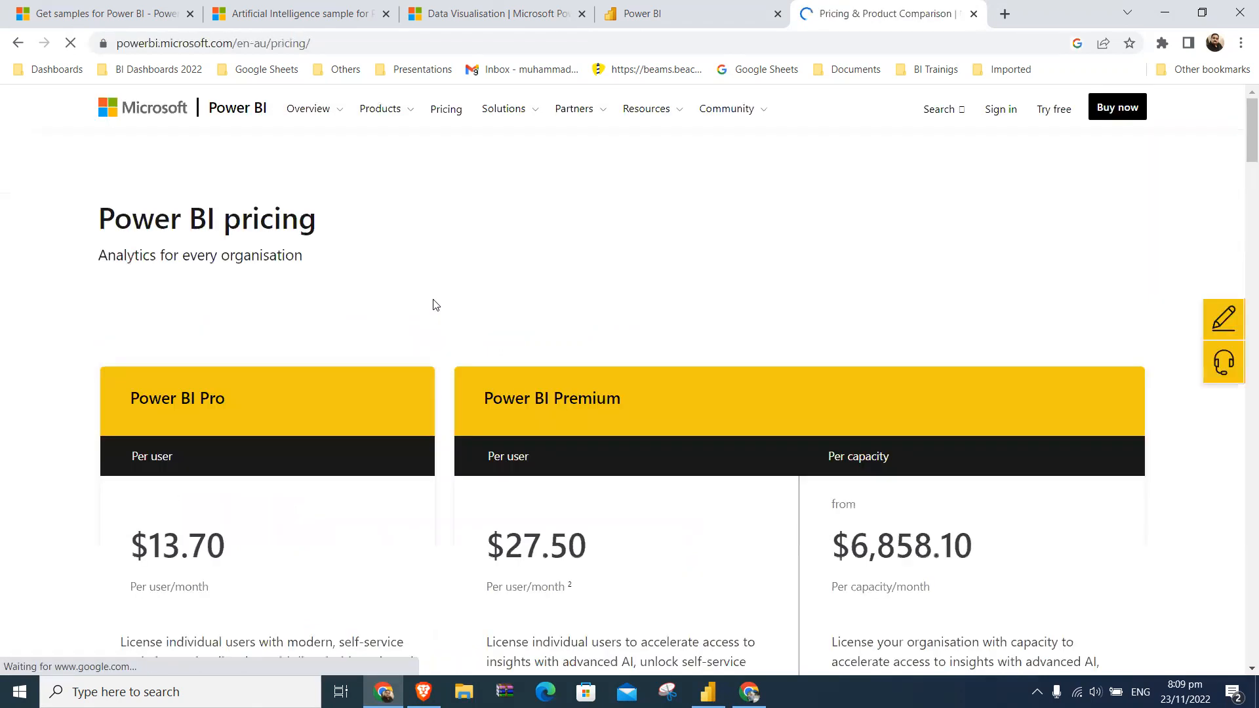
{"action": "scroll", "coordinate": [854, 314], "scroll_direction": "down", "scroll_amount": 1}
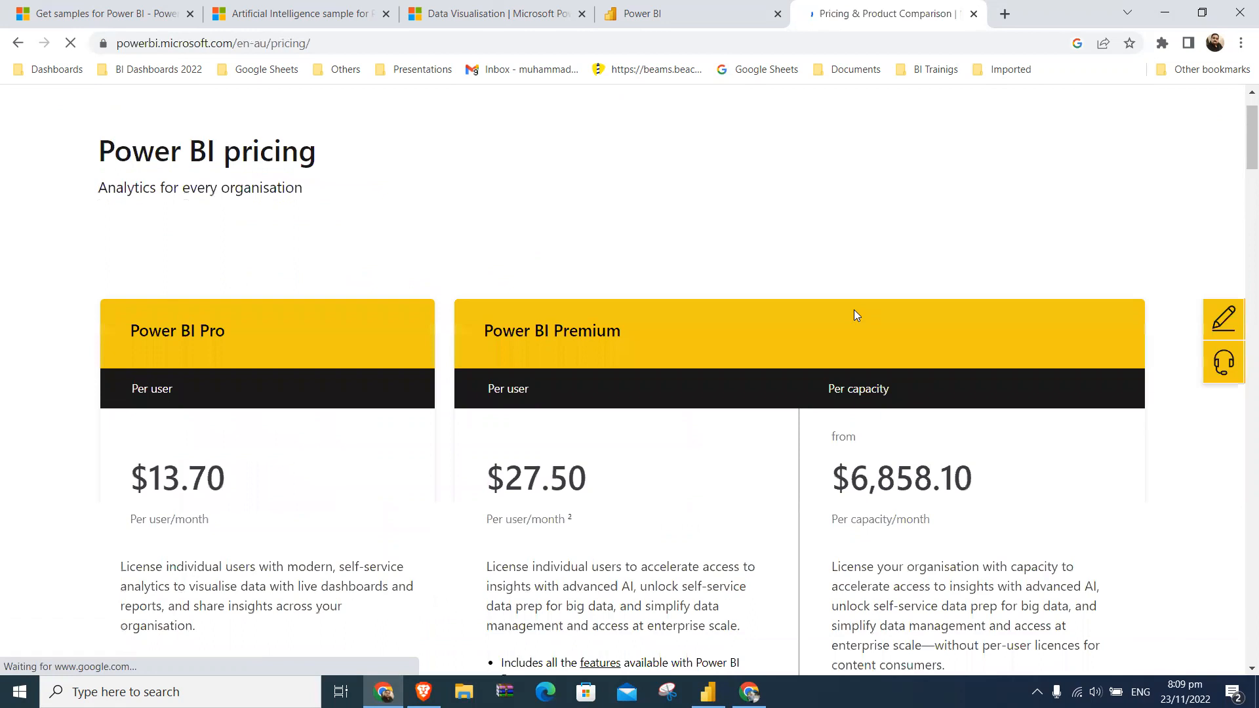
{"action": "scroll", "coordinate": [854, 315], "scroll_direction": "down", "scroll_amount": 3}
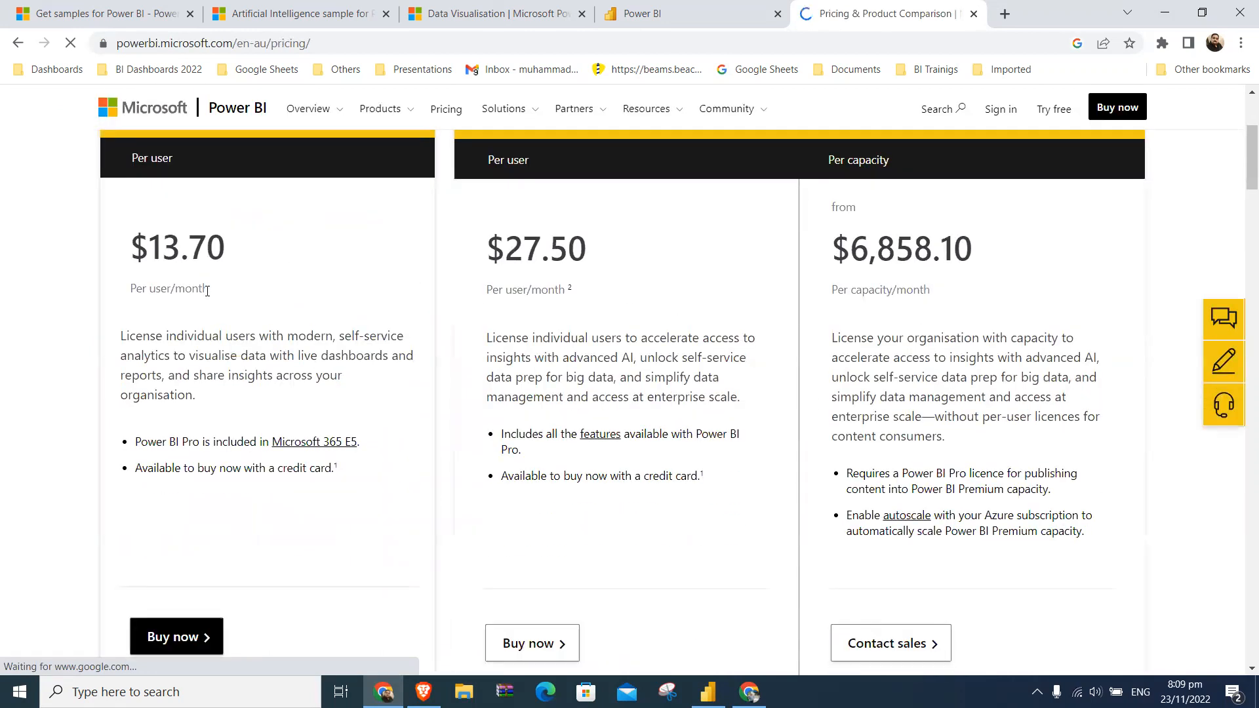
- Highlight the Power BI Pro per-user monthly price on the pricing page
{"action": "scroll", "coordinate": [295, 261], "scroll_direction": "up", "scroll_amount": 1}
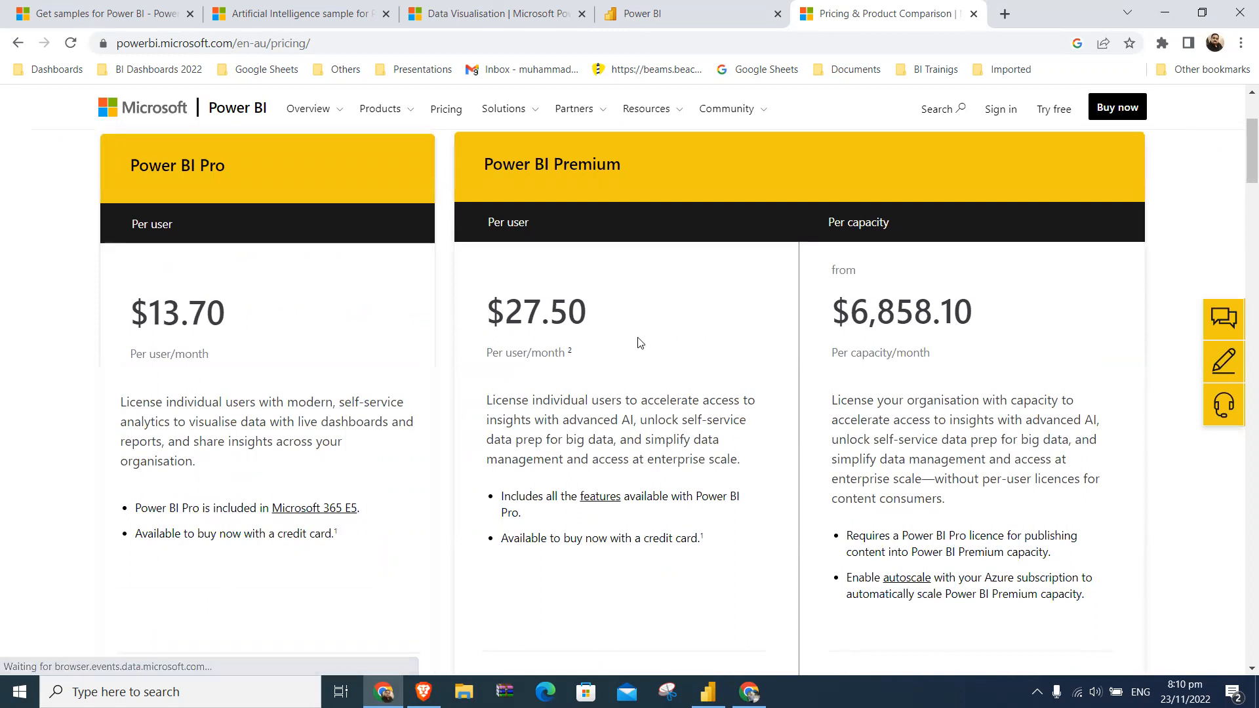
{"action": "scroll", "coordinate": [639, 342], "scroll_direction": "up", "scroll_amount": 1}
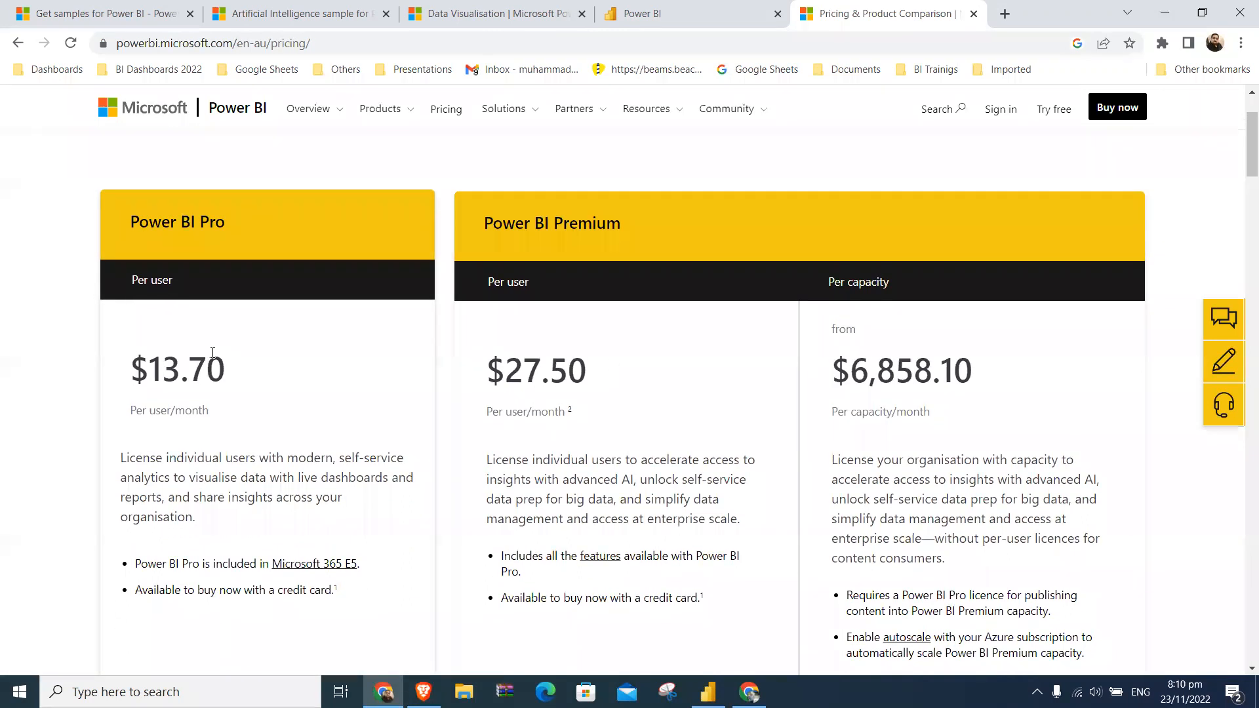
{"action": "left_click_drag", "start_coordinate": [161, 365], "coordinate": [240, 360]}
{"action": "left_click", "coordinate": [240, 365]}
{"action": "left_click_drag", "start_coordinate": [150, 364], "coordinate": [240, 370]}
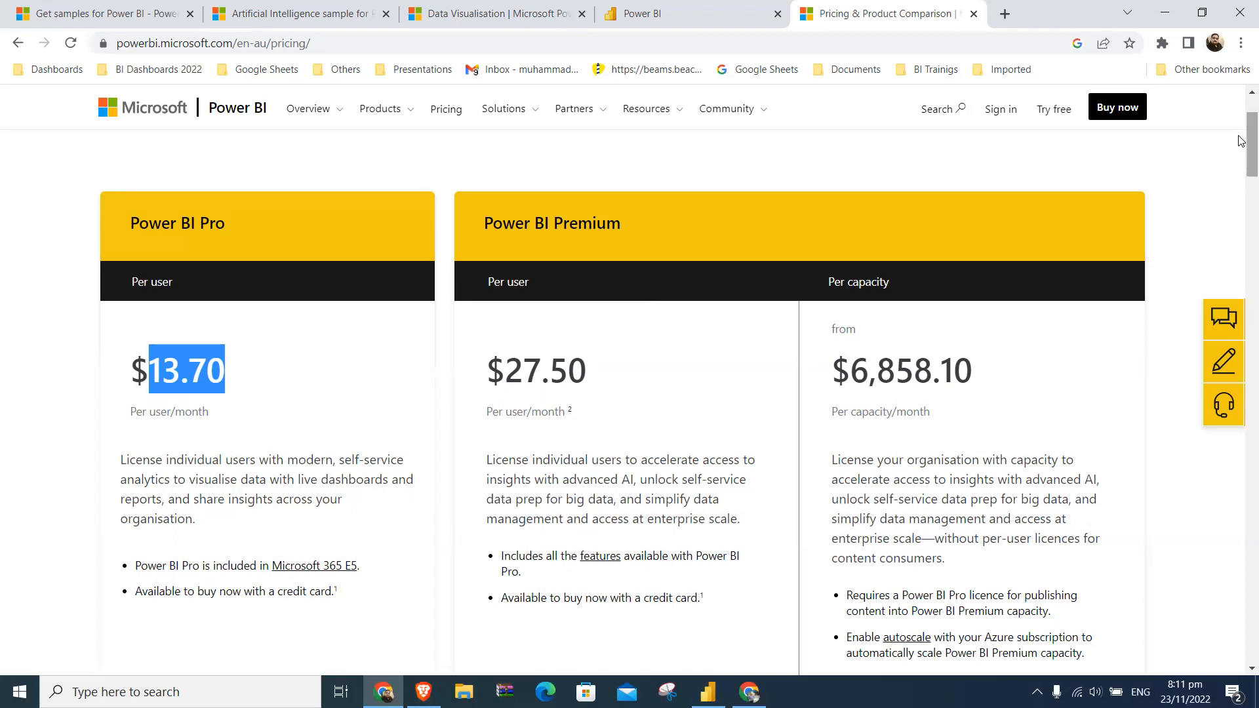
- Examine the Explore Power BI plans table, comparing Pro and Premium features from collaboration and analytics through maximum storage
{"action": "scroll", "coordinate": [1242, 150], "scroll_direction": "down", "scroll_amount": 5}
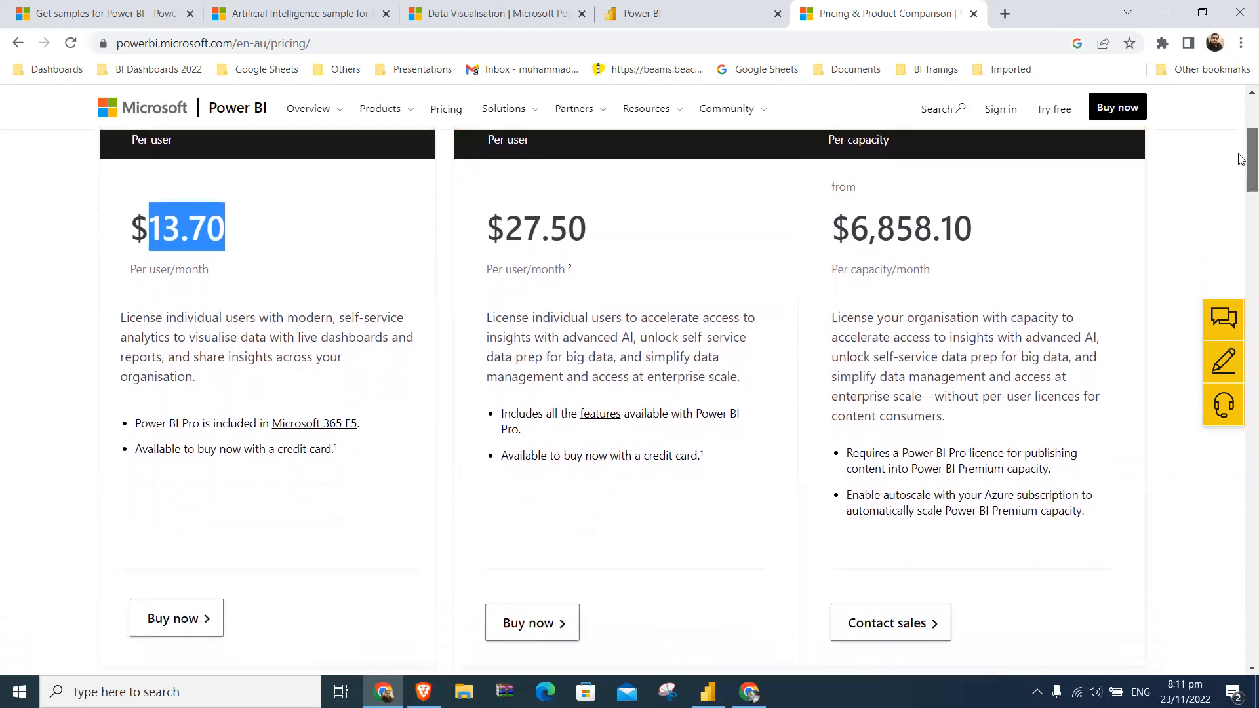
{"action": "left_click_drag", "start_coordinate": [1242, 184], "coordinate": [1241, 247]}
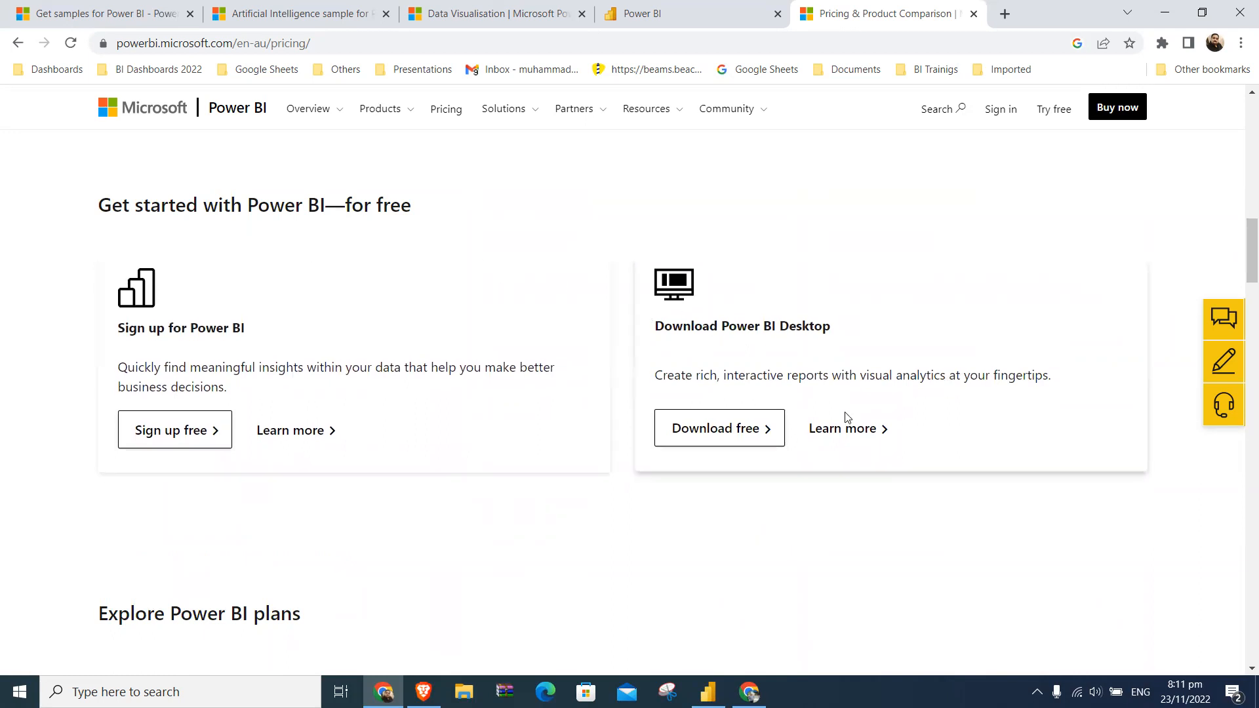
{"action": "scroll", "coordinate": [882, 490], "scroll_direction": "down", "scroll_amount": 4}
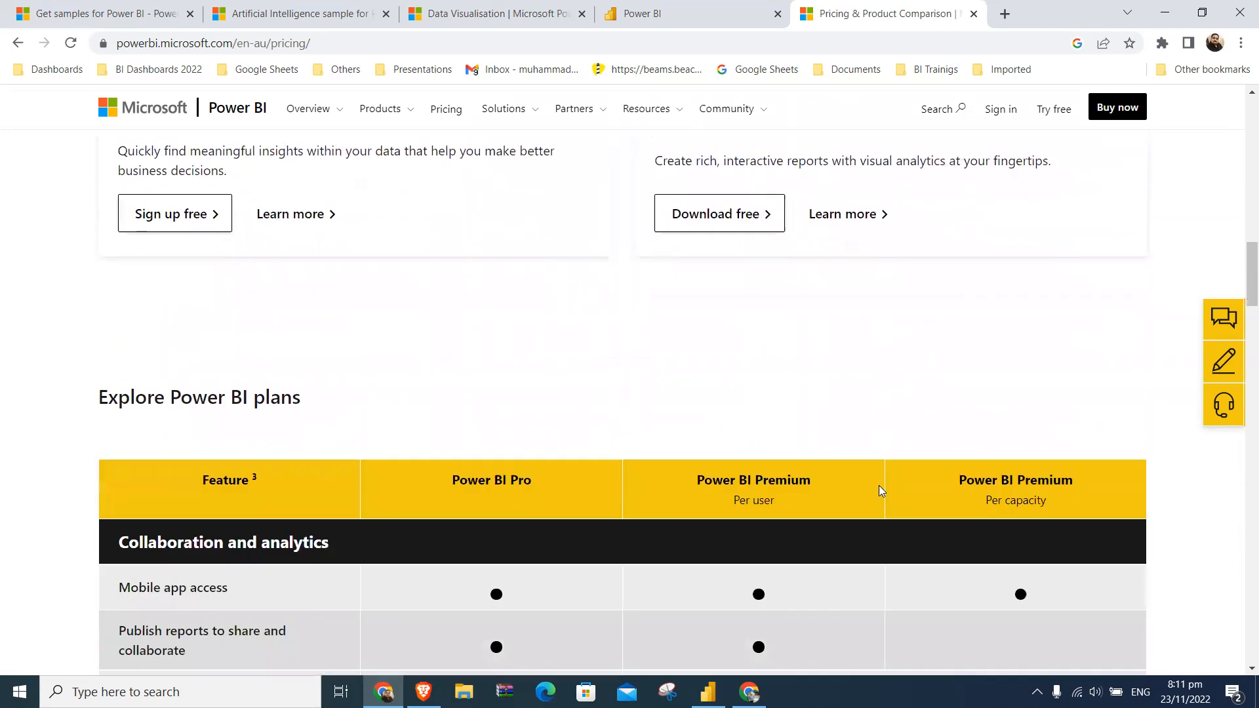
{"action": "scroll", "coordinate": [881, 491], "scroll_direction": "down", "scroll_amount": 2}
{"action": "scroll", "coordinate": [882, 490], "scroll_direction": "down", "scroll_amount": 1}
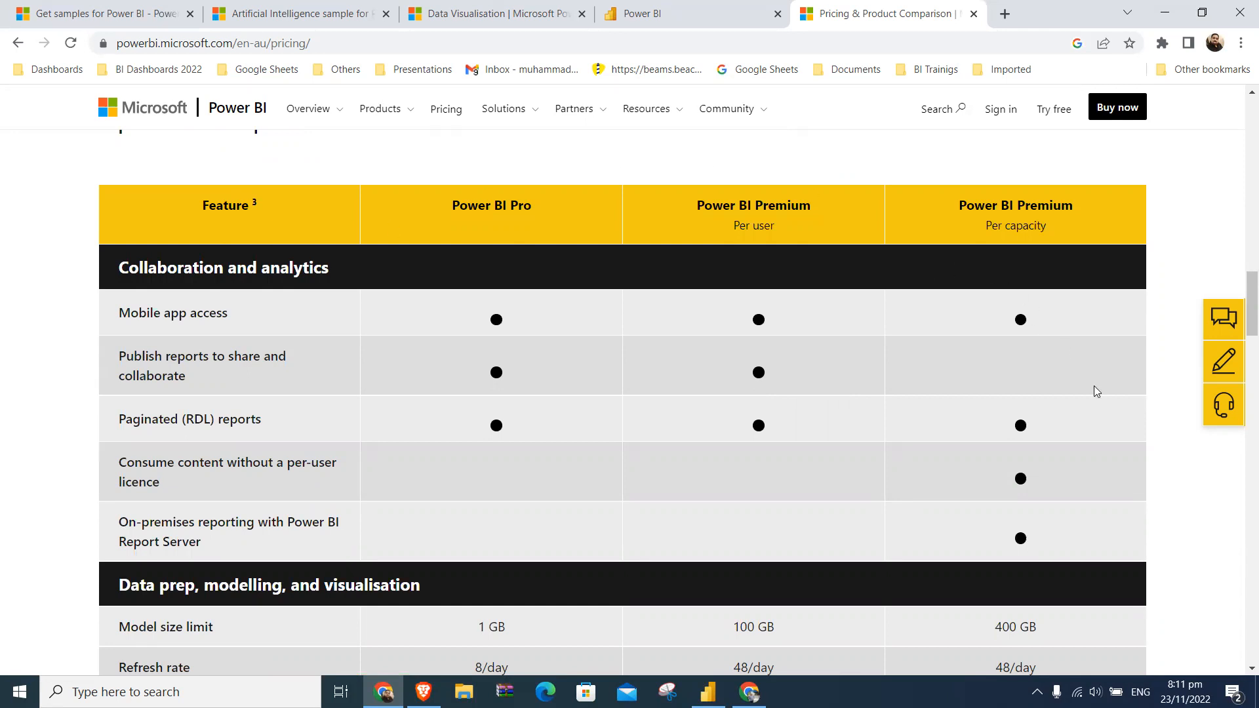
{"action": "scroll", "coordinate": [1094, 391], "scroll_direction": "down", "scroll_amount": 3}
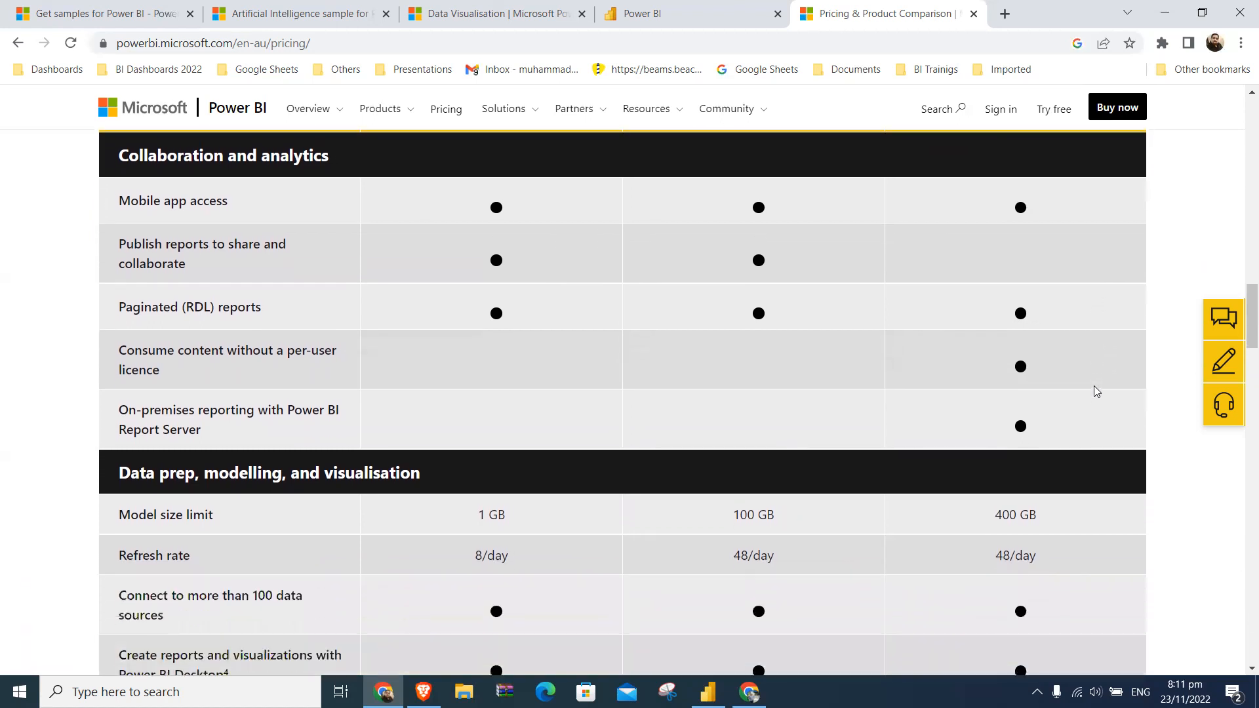
{"action": "scroll", "coordinate": [1094, 391], "scroll_direction": "down", "scroll_amount": 2}
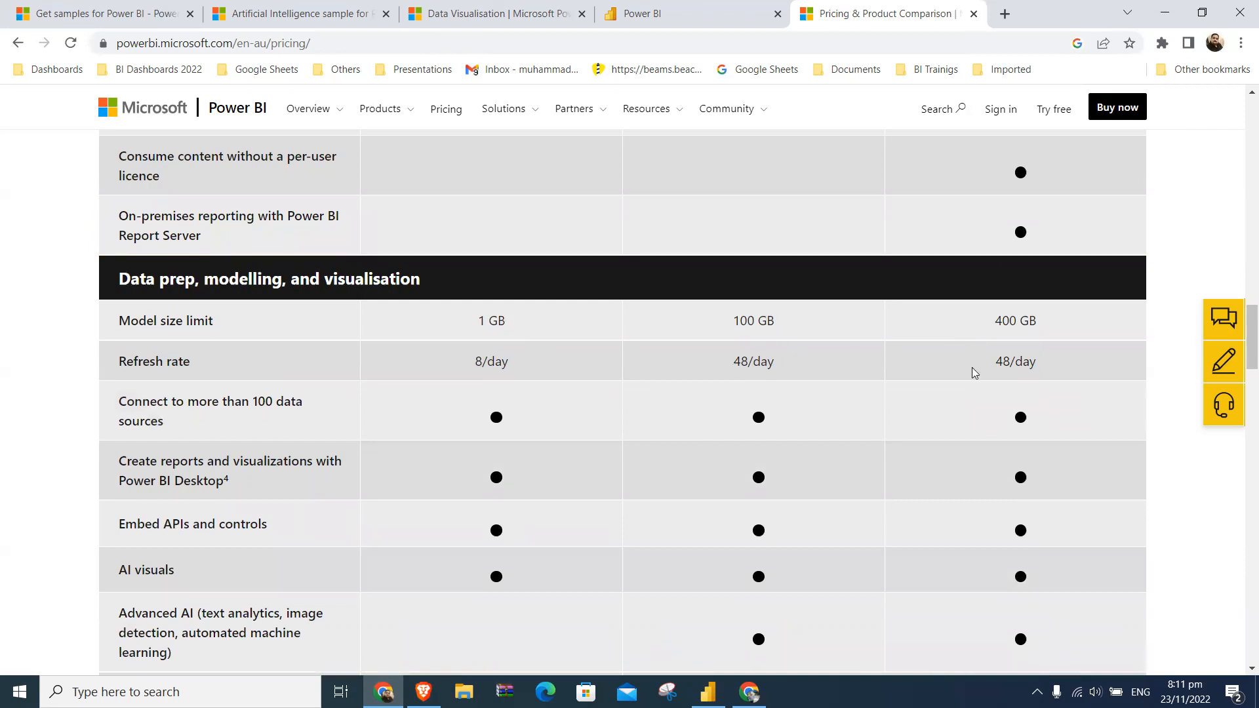
{"action": "scroll", "coordinate": [999, 463], "scroll_direction": "down", "scroll_amount": 5}
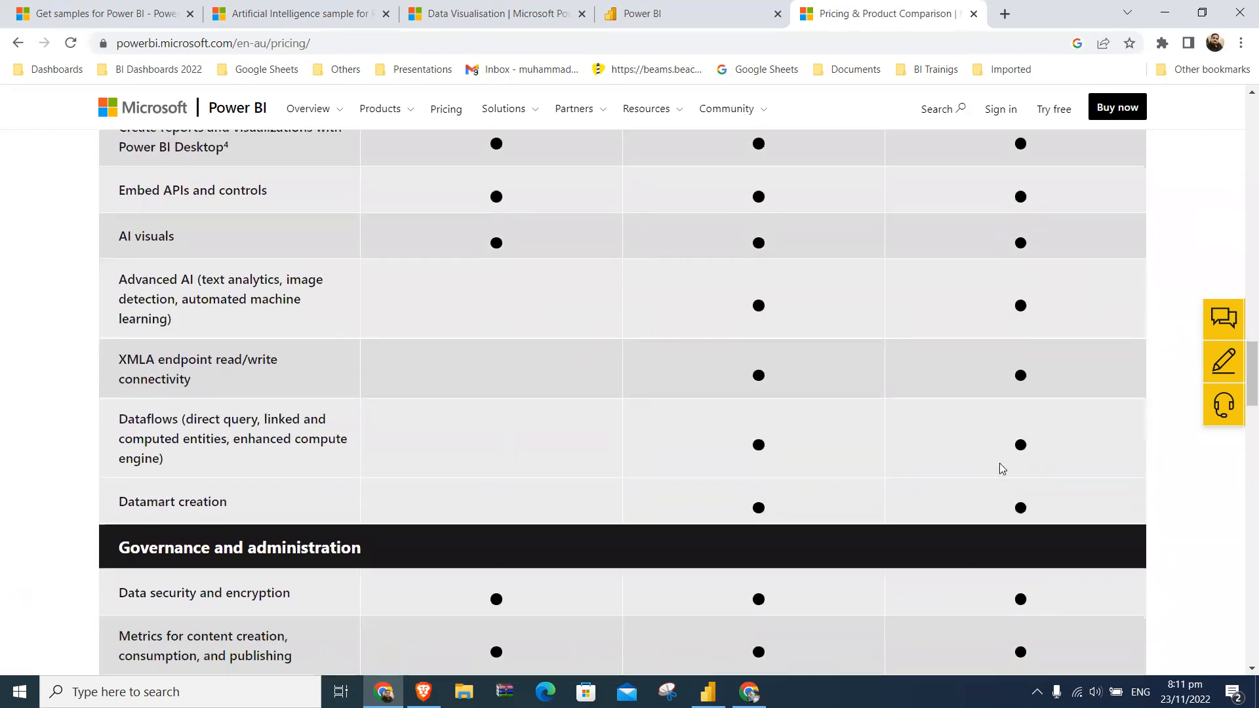
{"action": "scroll", "coordinate": [1002, 468], "scroll_direction": "down", "scroll_amount": 3}
{"action": "scroll", "coordinate": [1001, 468], "scroll_direction": "down", "scroll_amount": 3}
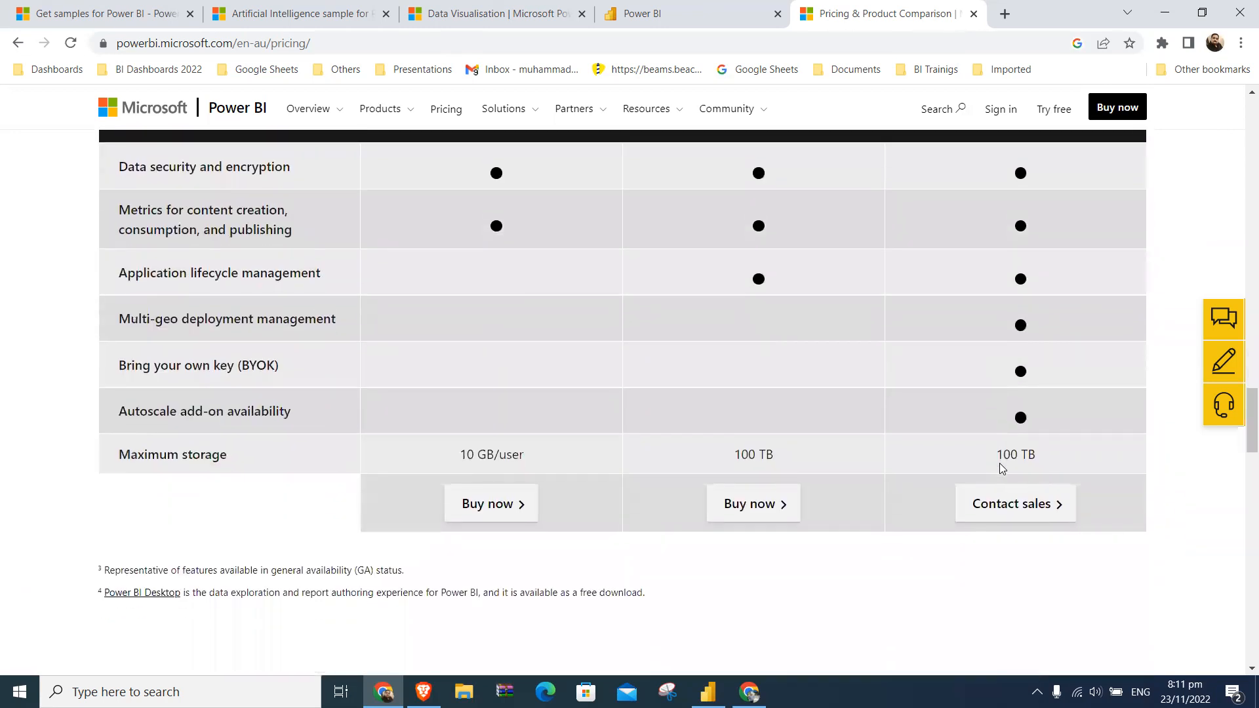
{"action": "scroll", "coordinate": [1001, 468], "scroll_direction": "up", "scroll_amount": 2}
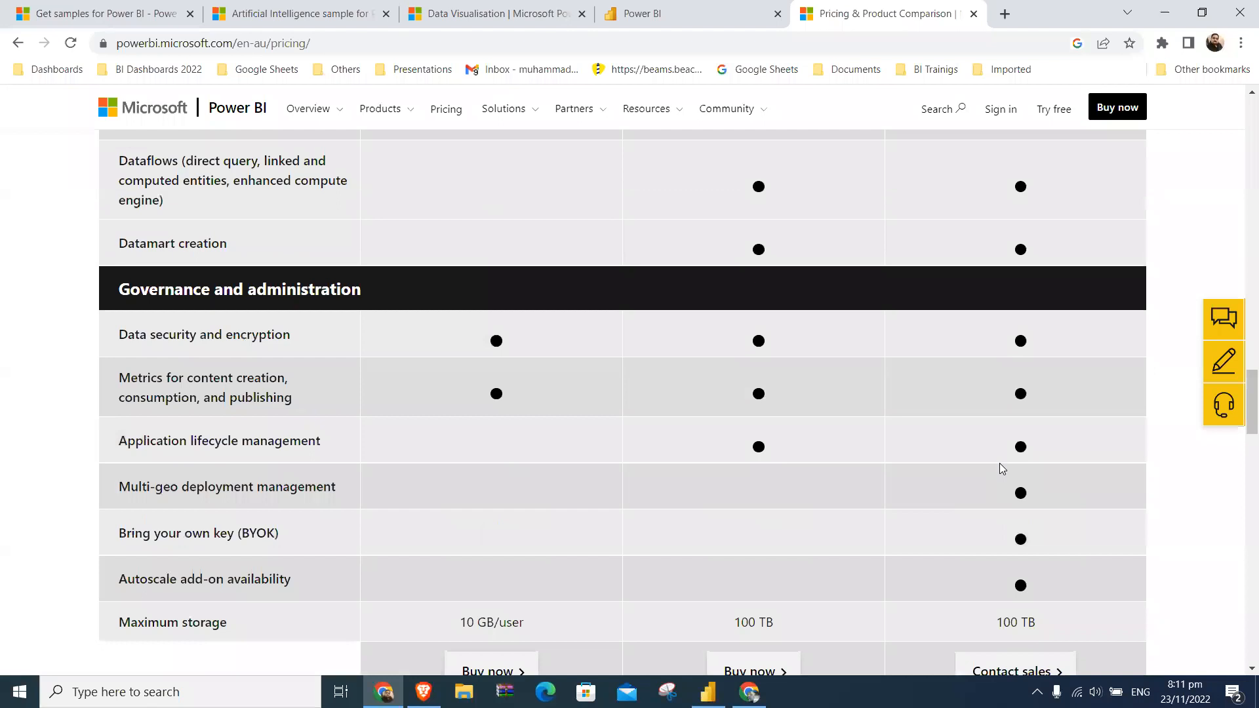
{"action": "scroll", "coordinate": [999, 463], "scroll_direction": "down", "scroll_amount": 5}
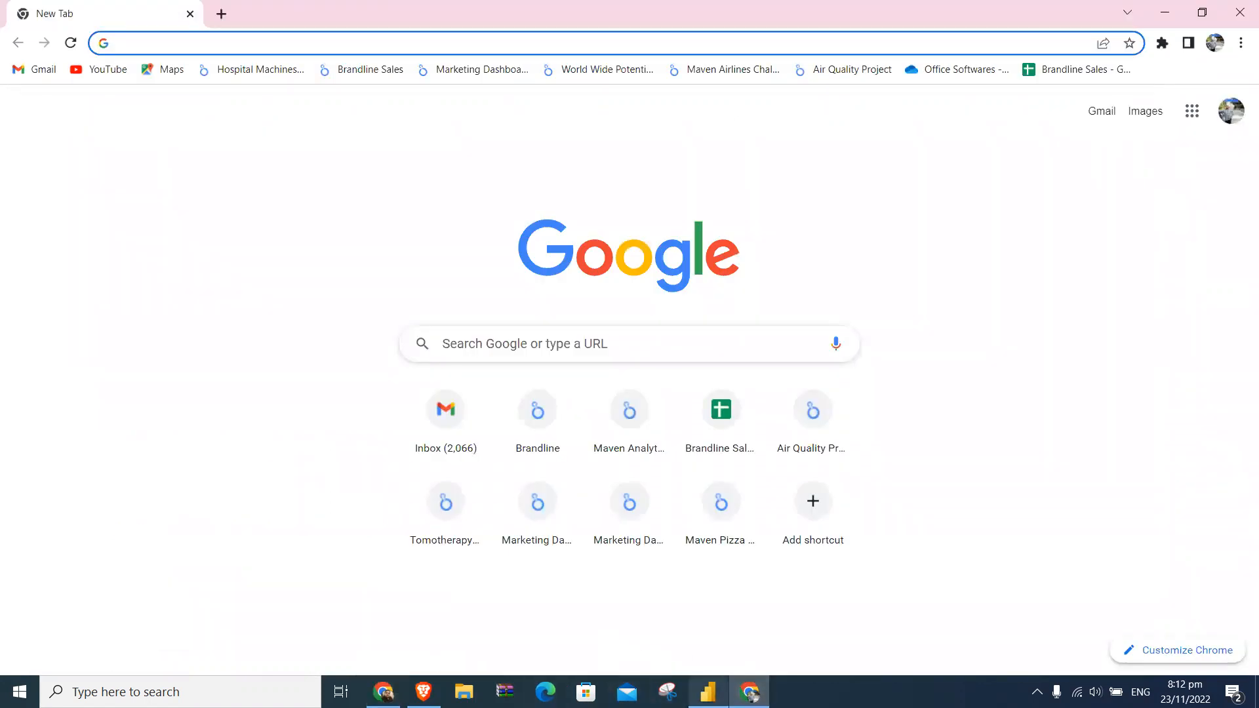
- Compare Power BI Desktop with the pricing page in Chrome, and bring up the Power BI service home page
{"action": "left_click", "coordinate": [708, 692]}
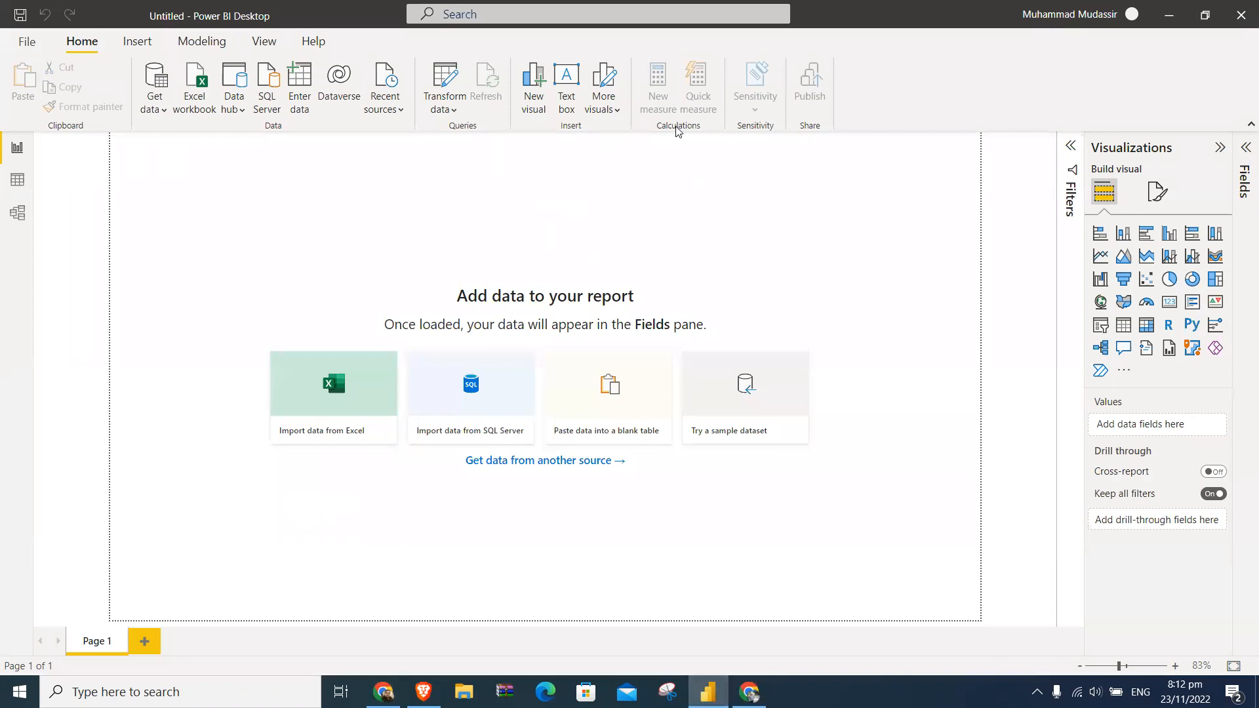
{"action": "left_click", "coordinate": [384, 690]}
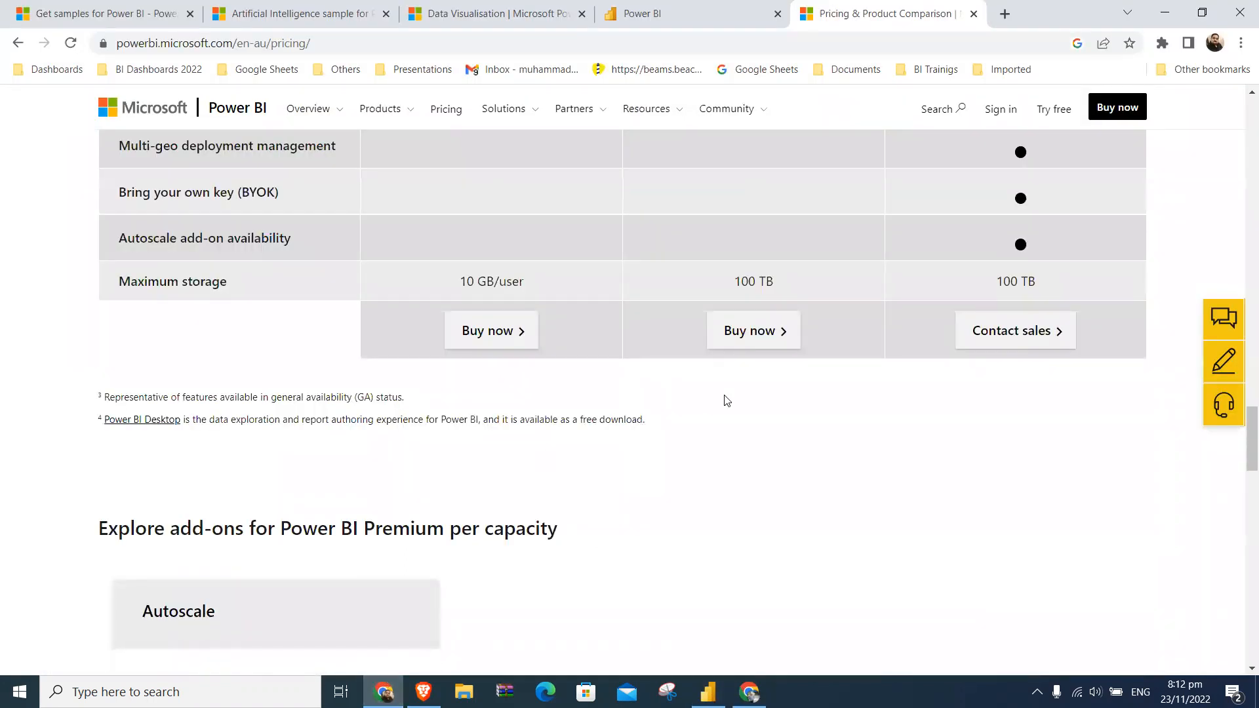
{"action": "scroll", "coordinate": [724, 399], "scroll_direction": "up", "scroll_amount": 20}
{"action": "scroll", "coordinate": [727, 400], "scroll_direction": "down", "scroll_amount": 4}
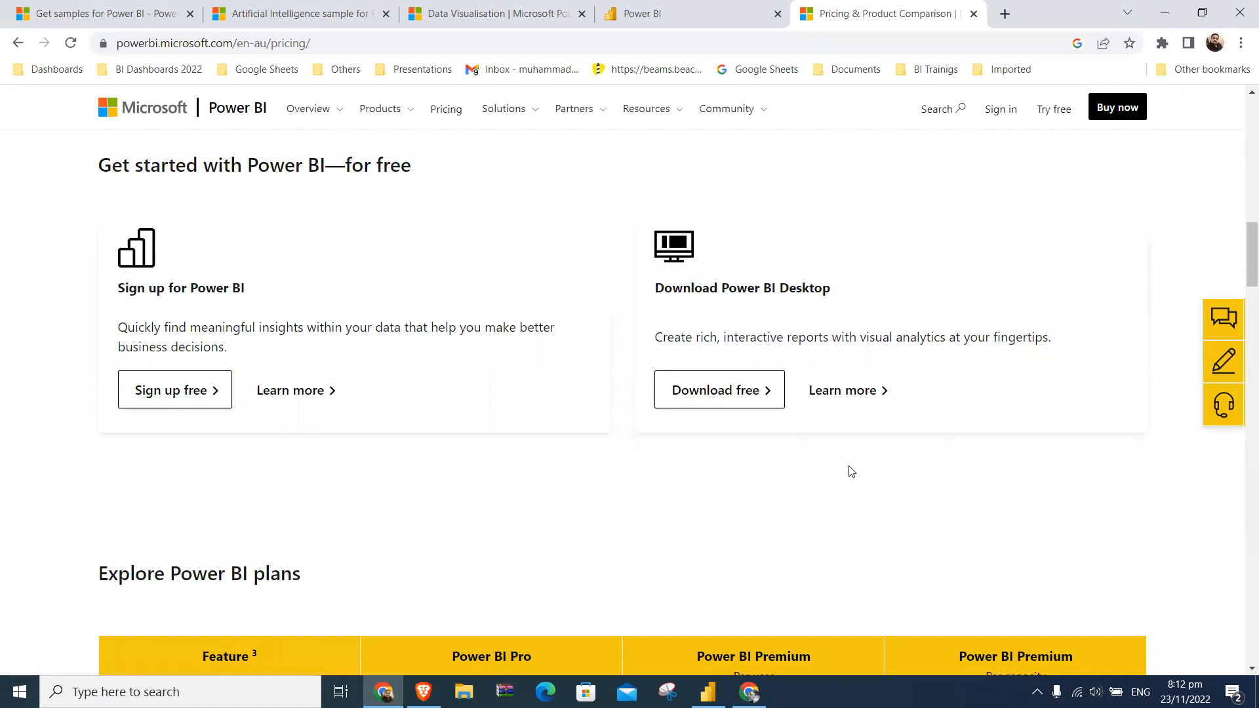
{"action": "left_click", "coordinate": [707, 692]}
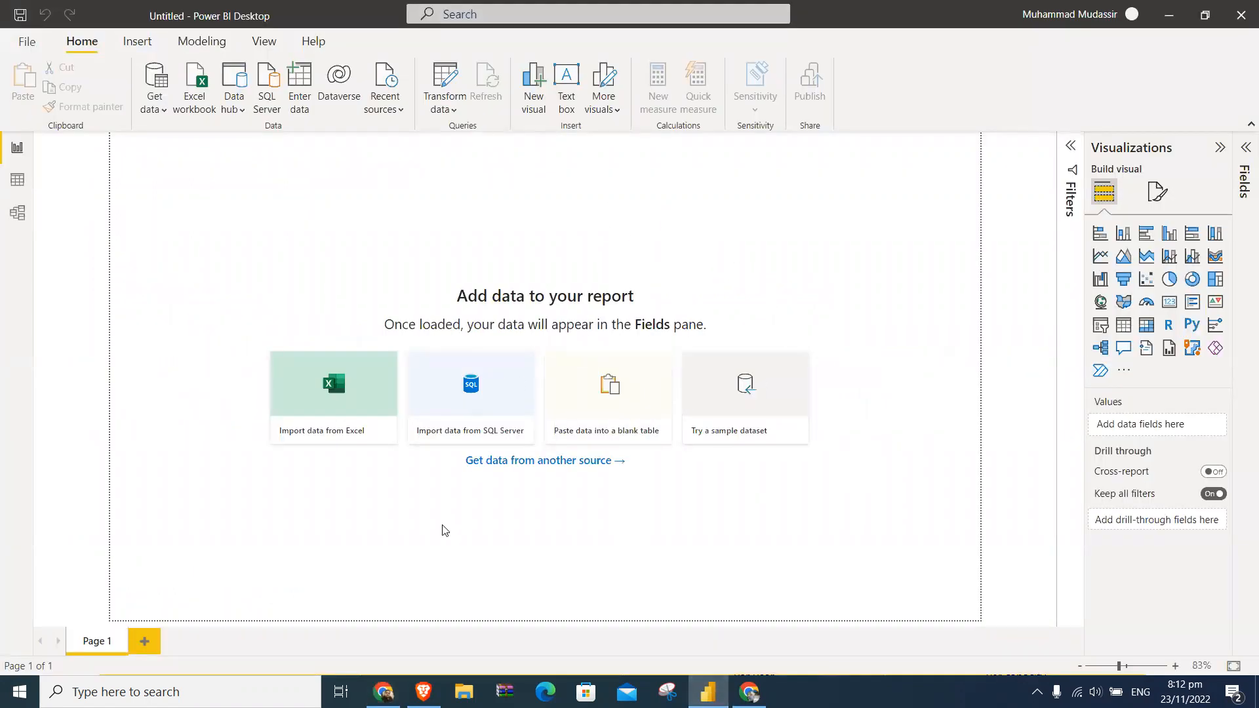
{"action": "left_click", "coordinate": [384, 692]}
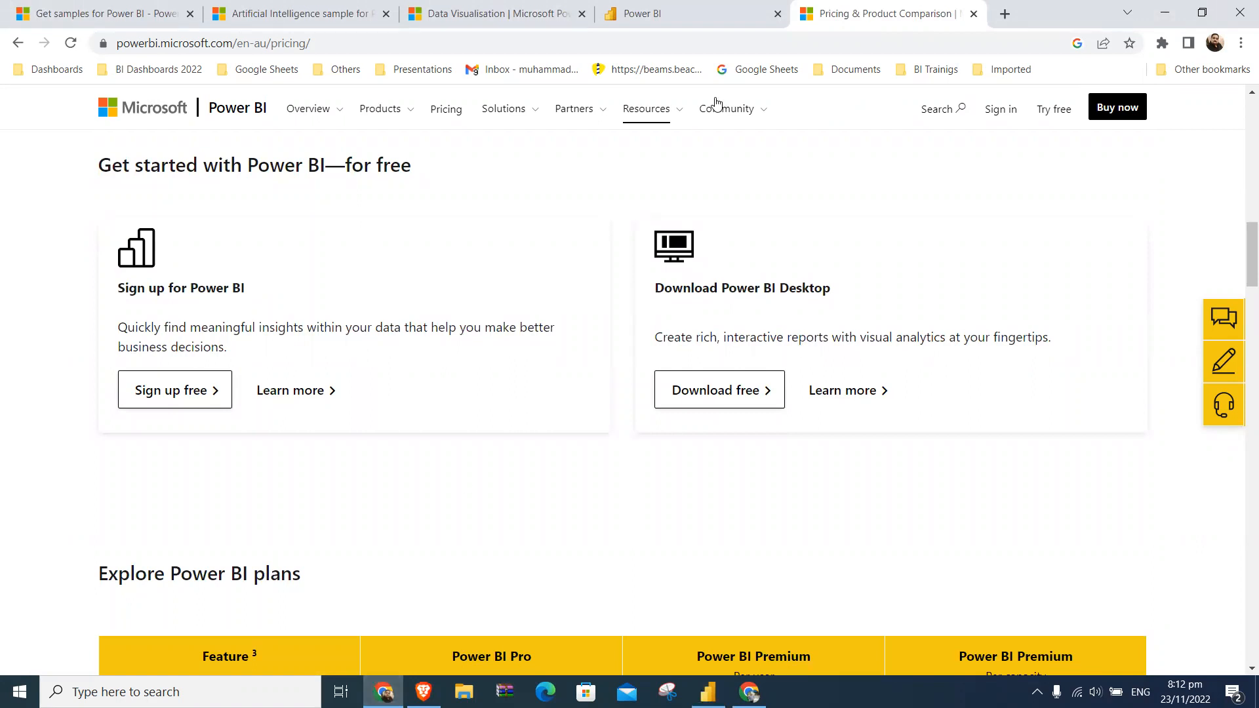
{"action": "left_click", "coordinate": [677, 14]}
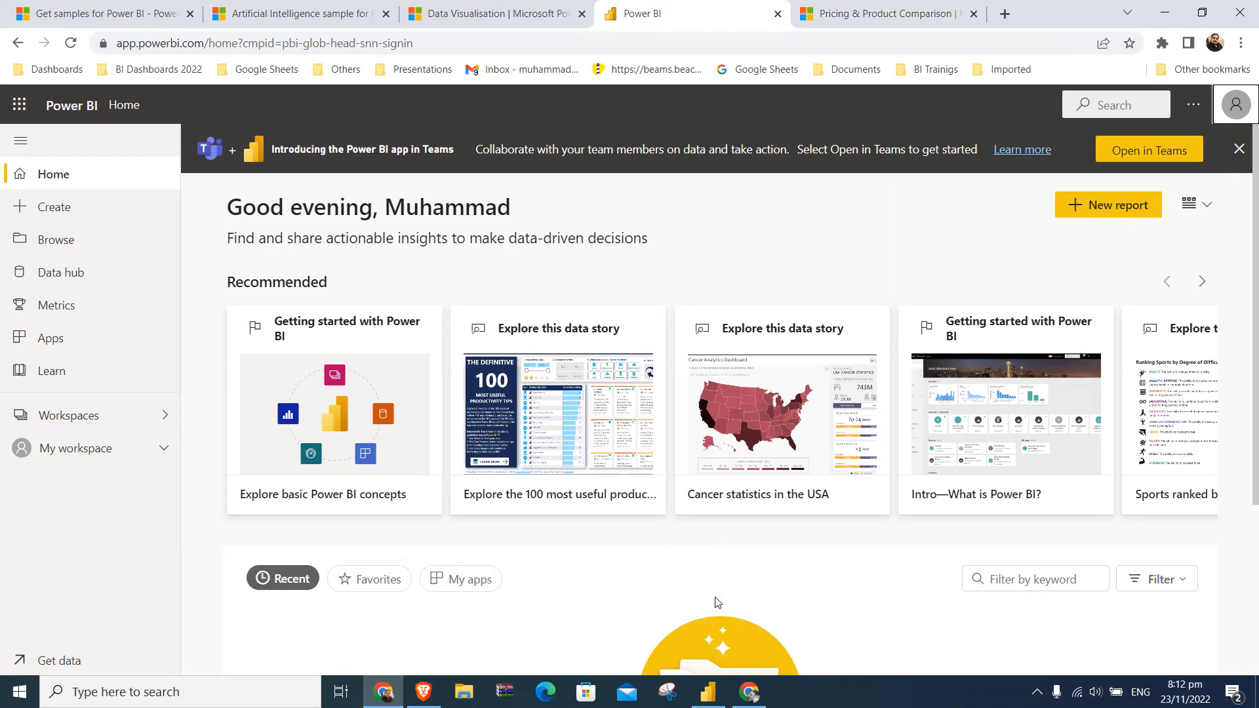
- Switch to Power BI Desktop and load the financials table from the Financial Sample.xlsx sample dataset after previewing its columns
{"action": "left_click", "coordinate": [707, 692]}
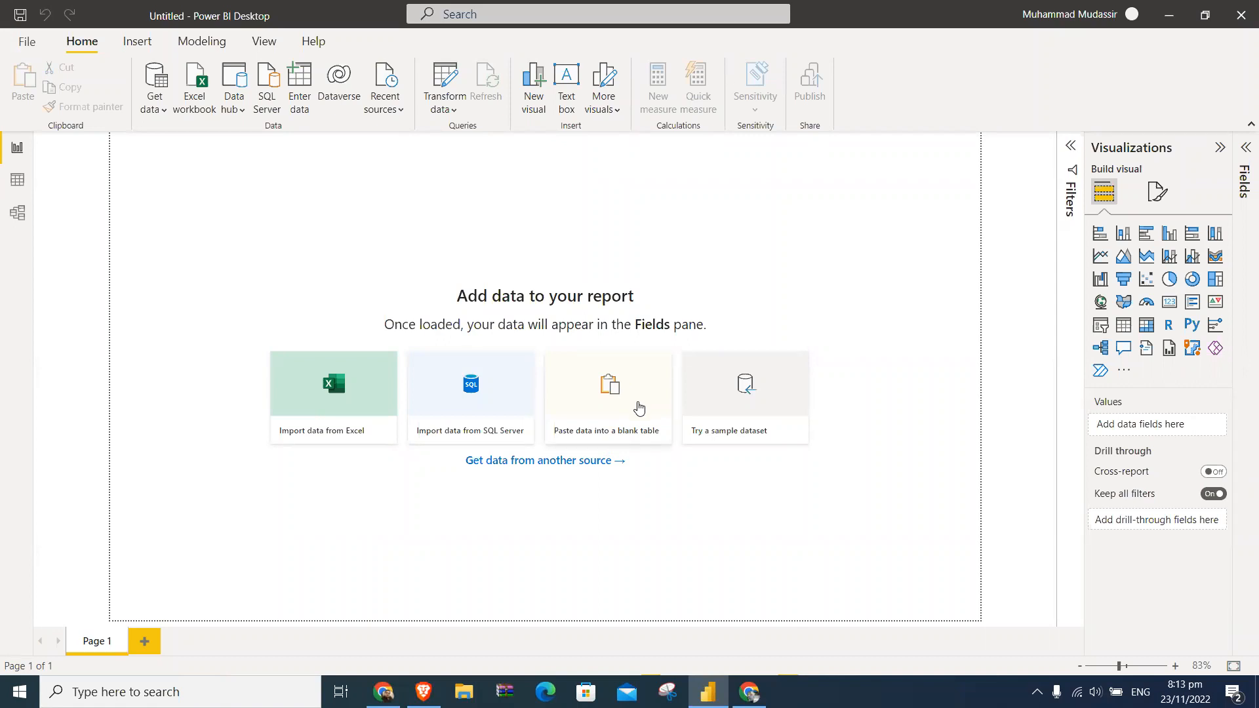
{"action": "left_click", "coordinate": [763, 408]}
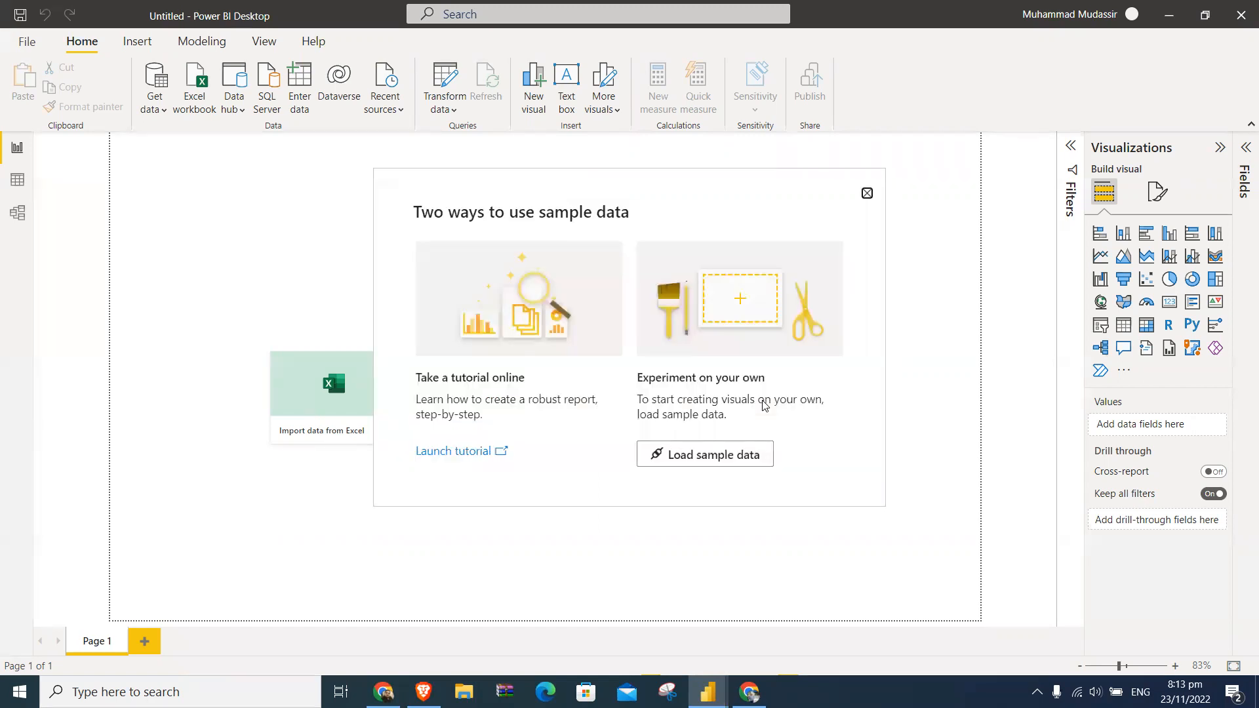
{"action": "left_click", "coordinate": [746, 466]}
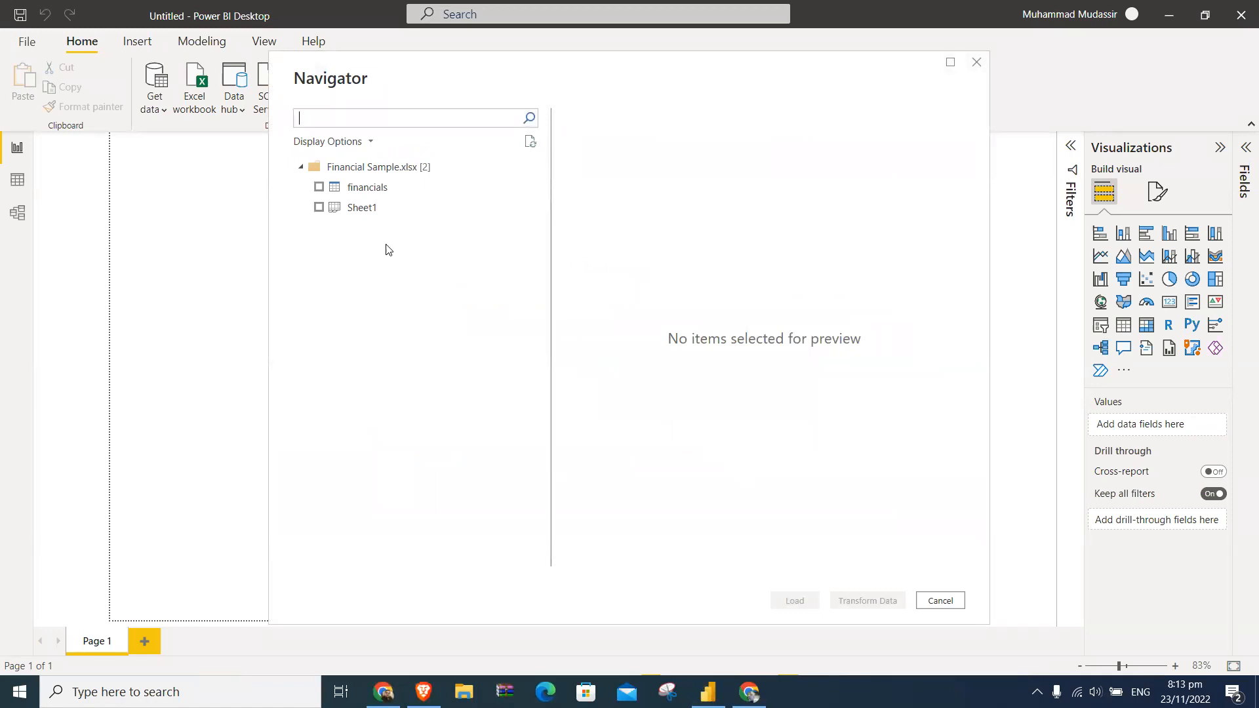
{"action": "left_click", "coordinate": [319, 187]}
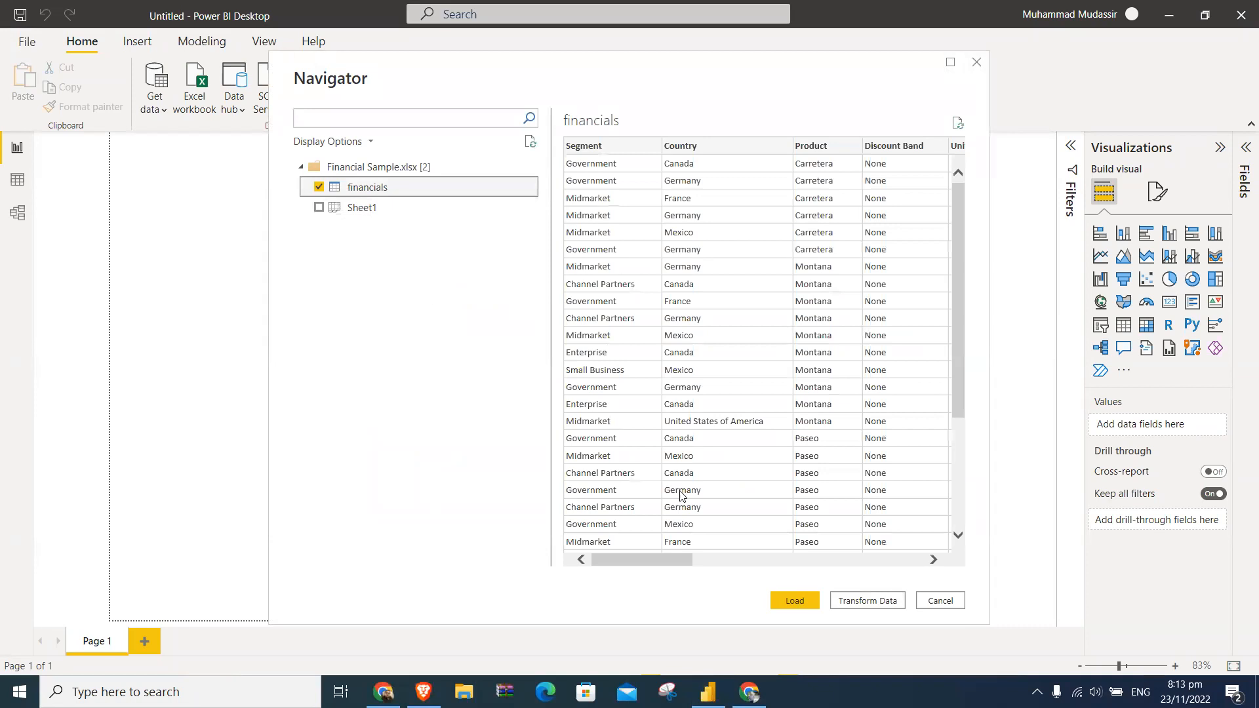
{"action": "left_click_drag", "start_coordinate": [662, 558], "coordinate": [907, 548]}
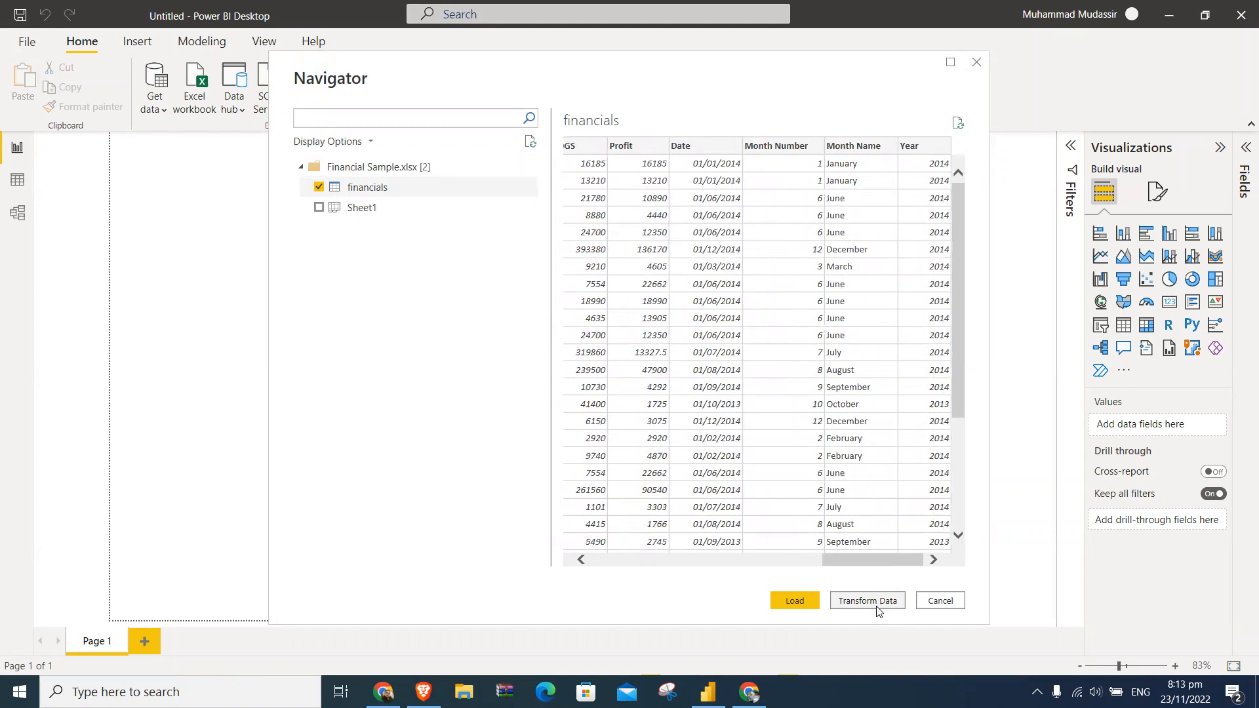
{"action": "left_click_drag", "start_coordinate": [860, 562], "coordinate": [898, 541]}
{"action": "left_click_drag", "start_coordinate": [708, 95], "coordinate": [579, 70]}
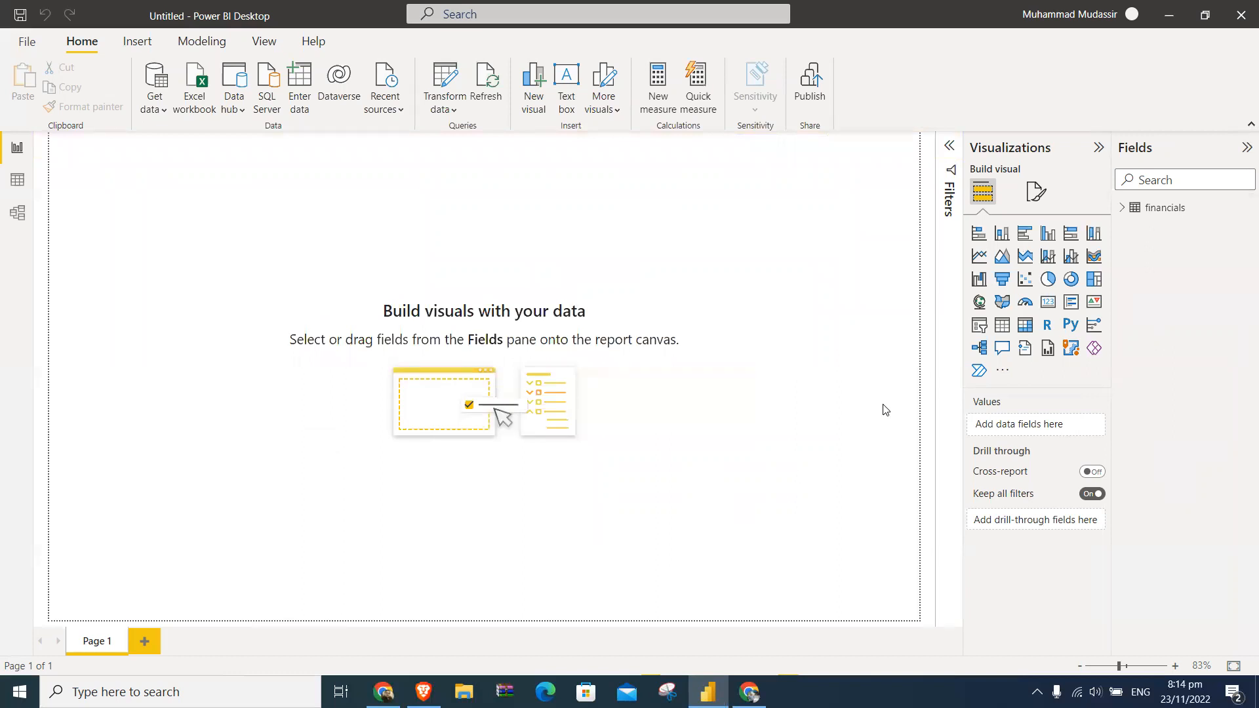
- Expand the financials table to view its list of fields, and collapse it again
{"action": "left_click", "coordinate": [1122, 209]}
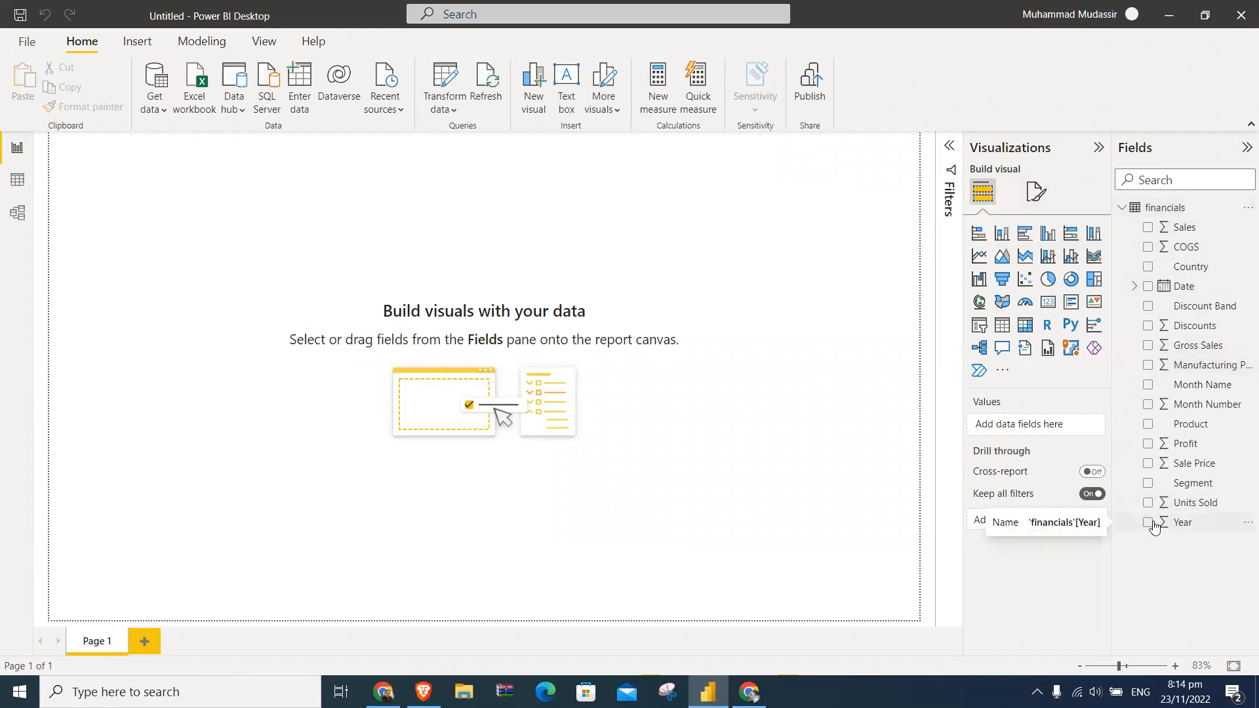
{"action": "left_click", "coordinate": [1122, 209]}
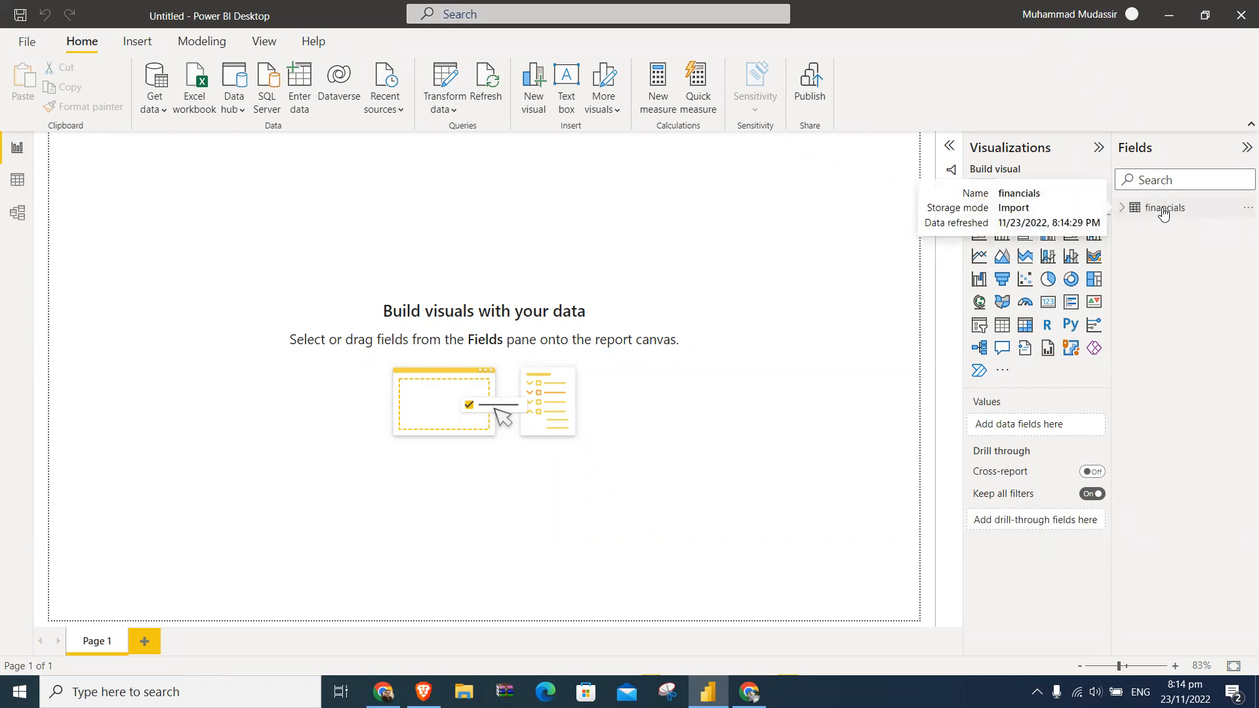
{"action": "left_click", "coordinate": [1122, 209]}
{"action": "left_click", "coordinate": [1123, 210]}
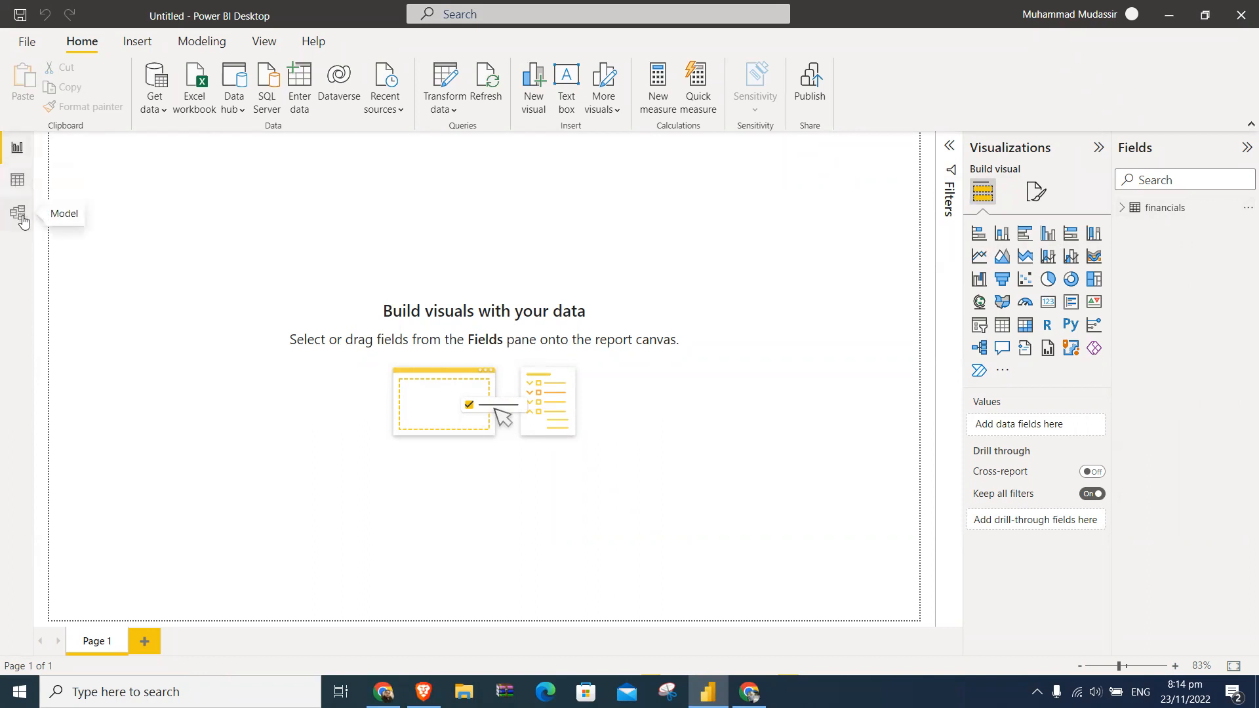
- Show the financials table in Data view and look through its columns up to Year
{"action": "left_click", "coordinate": [17, 148]}
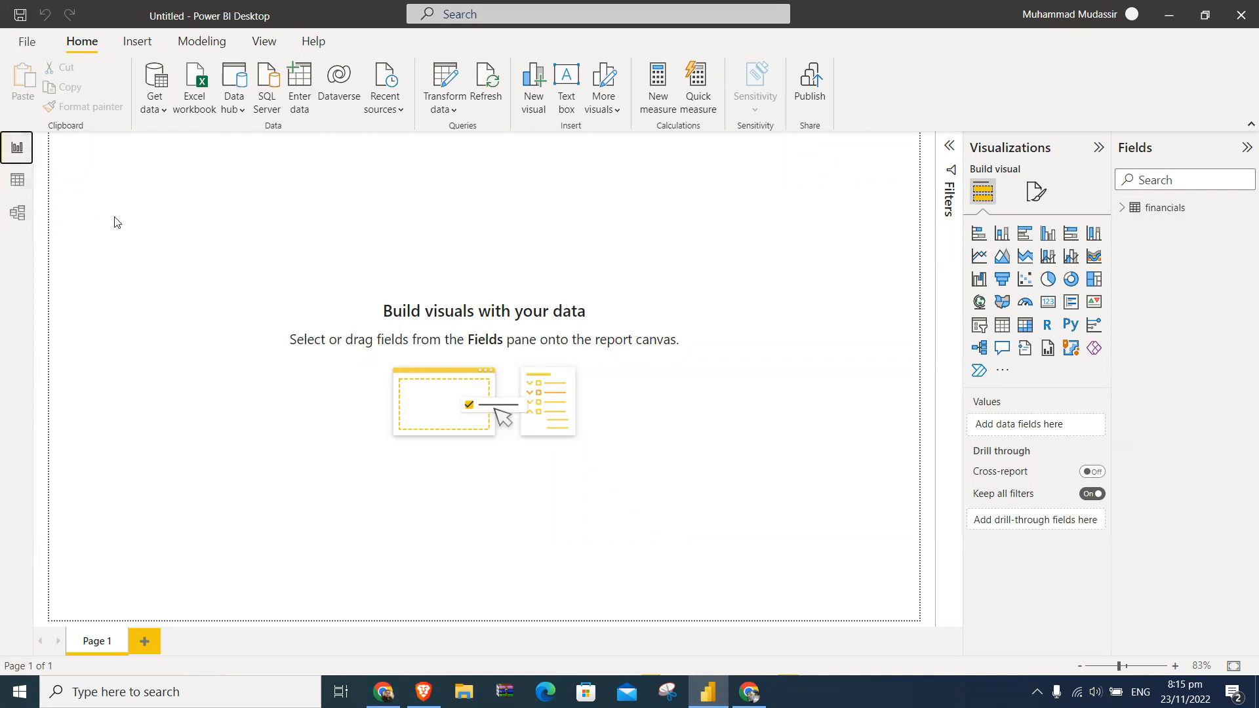
{"action": "left_click", "coordinate": [17, 186]}
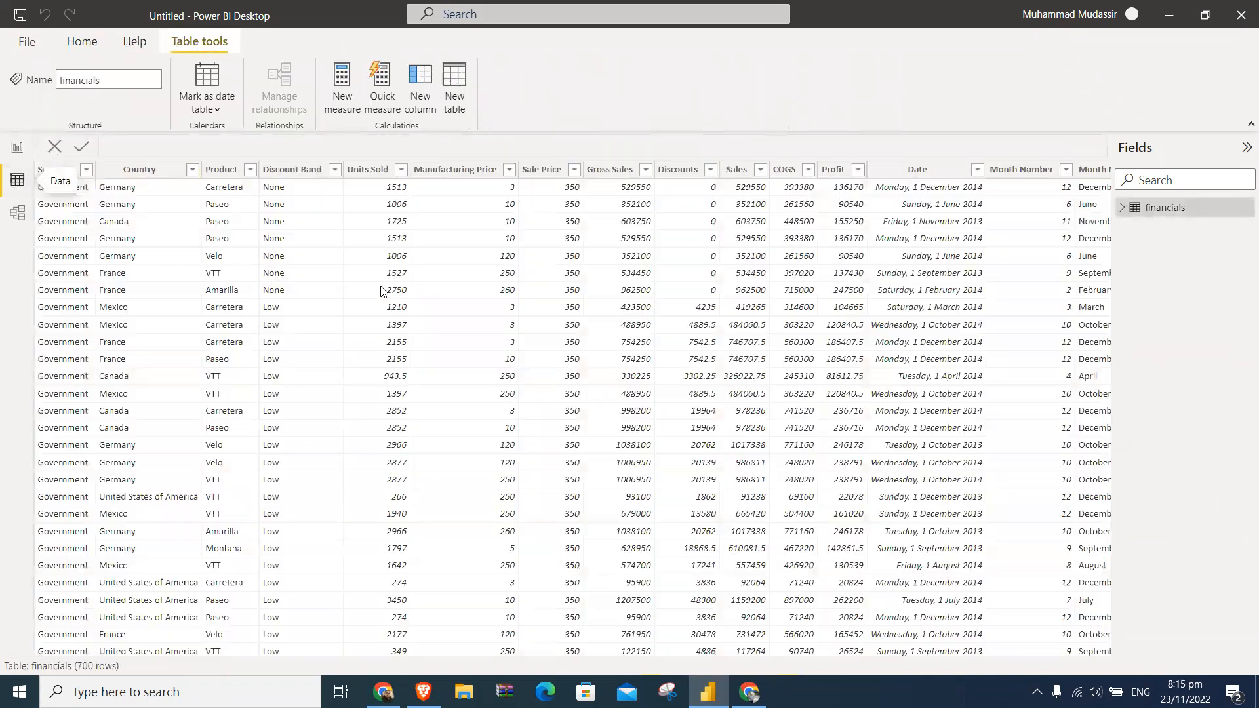
{"action": "left_click_drag", "start_coordinate": [641, 648], "coordinate": [766, 657]}
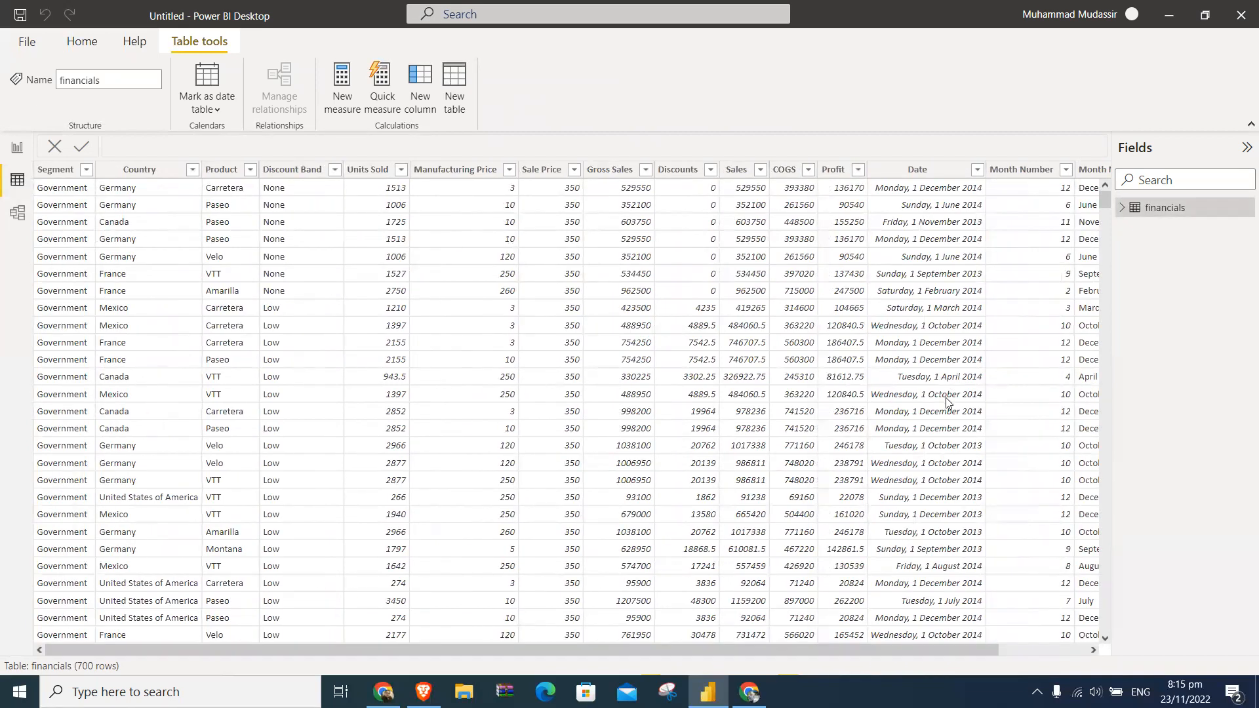
{"action": "left_click_drag", "start_coordinate": [931, 647], "coordinate": [1047, 645]}
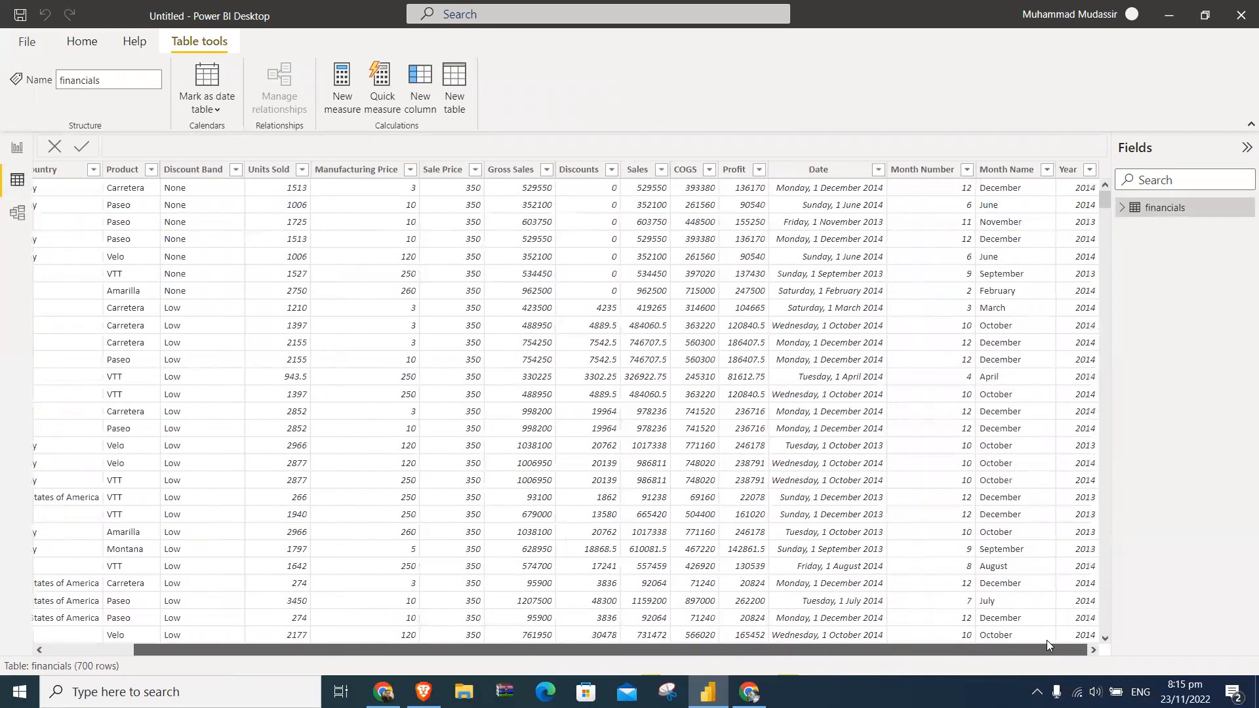
- Enlarge the financials card in Model view to show all its fields, and return to Data view
{"action": "left_click", "coordinate": [15, 213]}
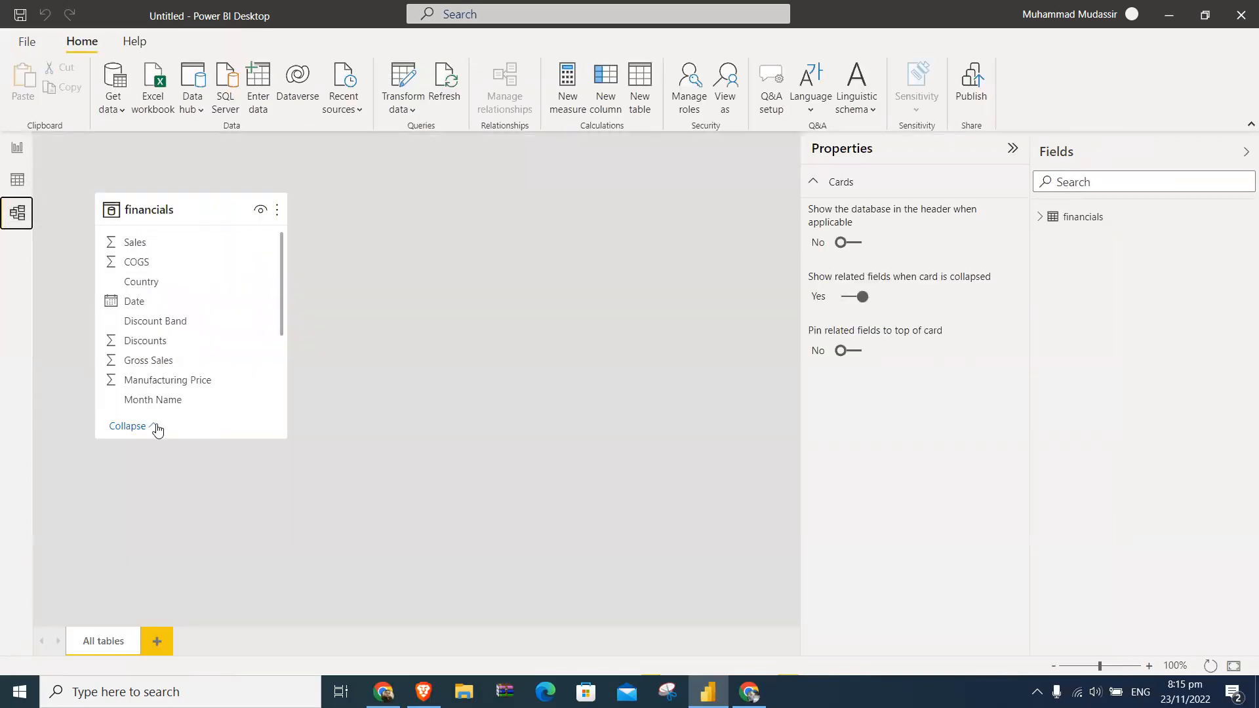
{"action": "left_click_drag", "start_coordinate": [223, 440], "coordinate": [240, 590]}
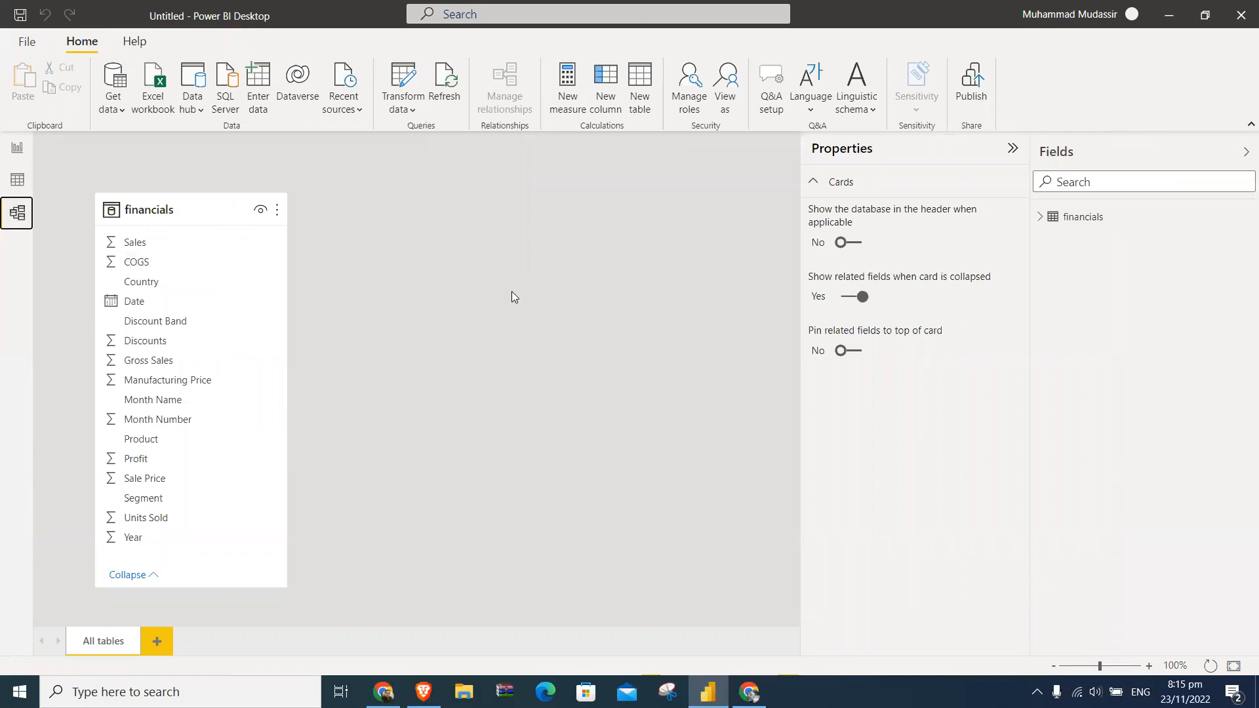
{"action": "left_click", "coordinate": [17, 179]}
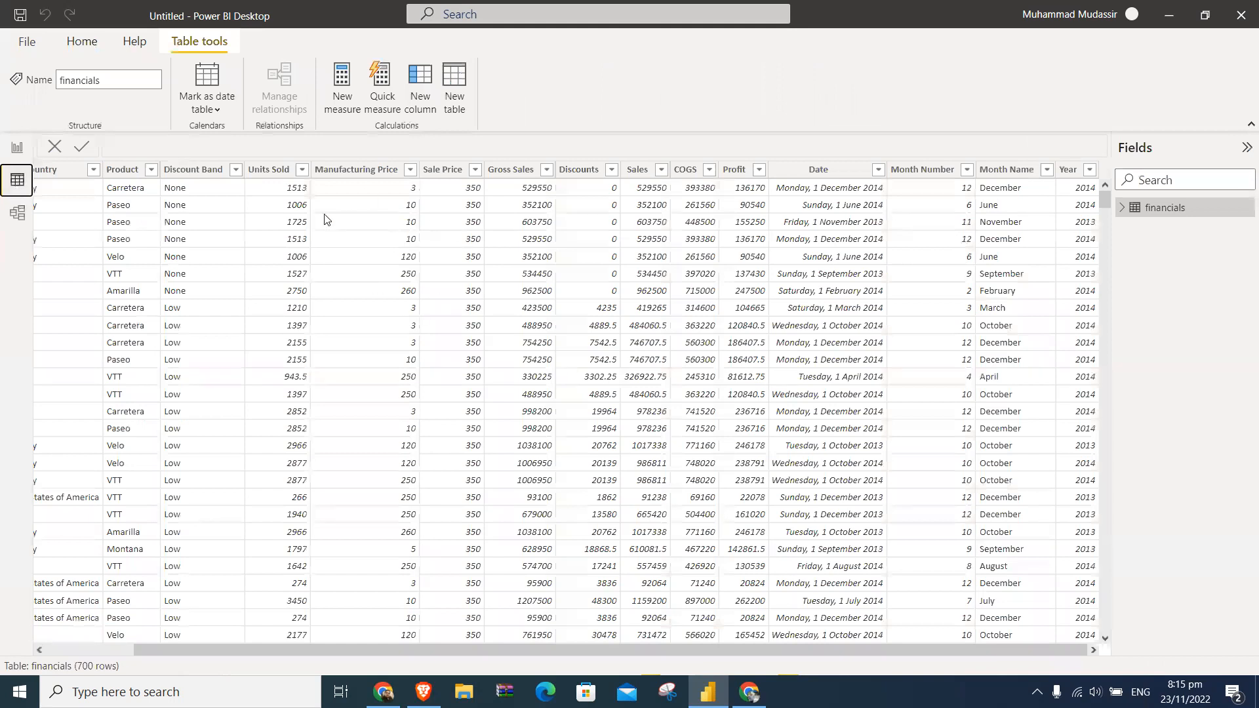
- Return to Report view and look through the common data sources and the data hub items available for import
{"action": "left_click", "coordinate": [21, 154]}
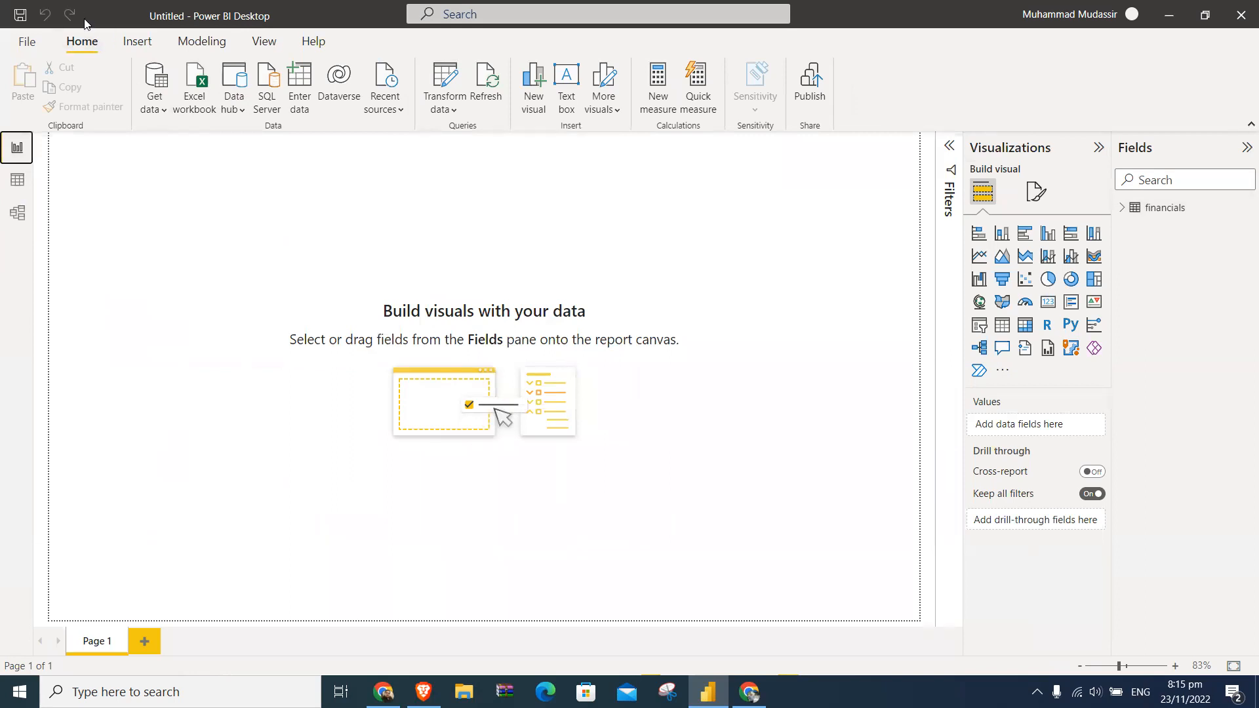
{"action": "left_click", "coordinate": [164, 110]}
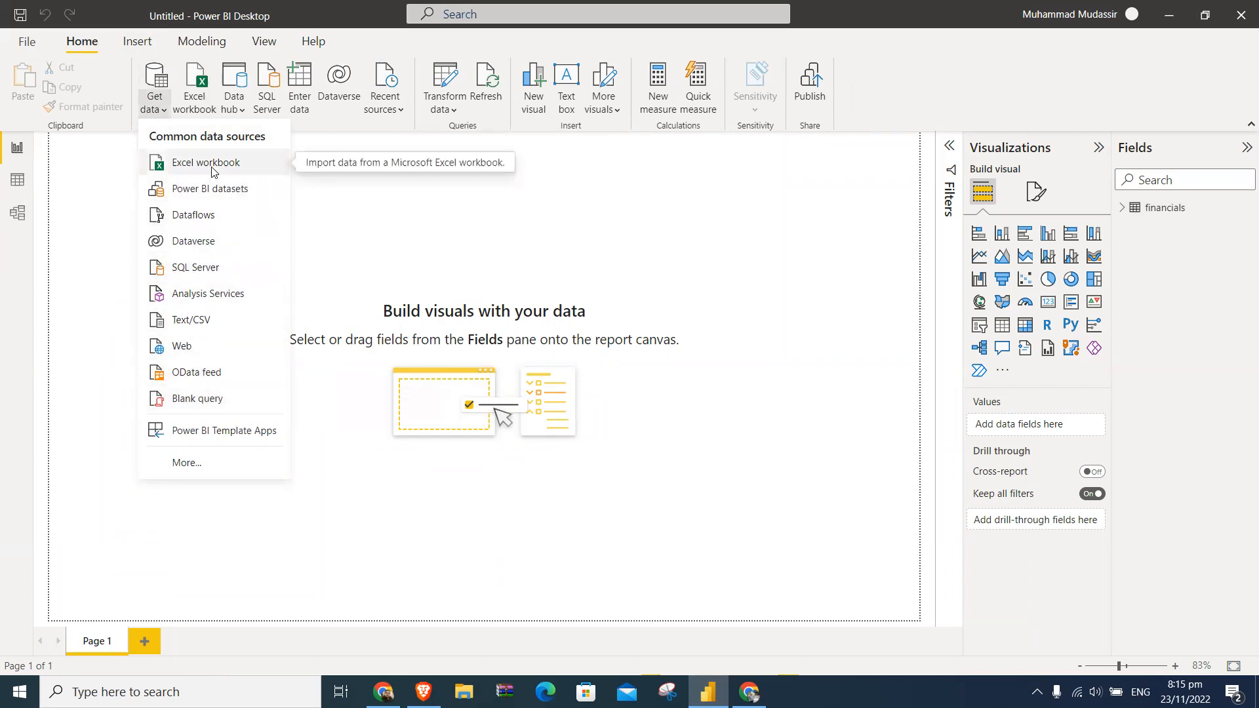
{"action": "left_click", "coordinate": [340, 212]}
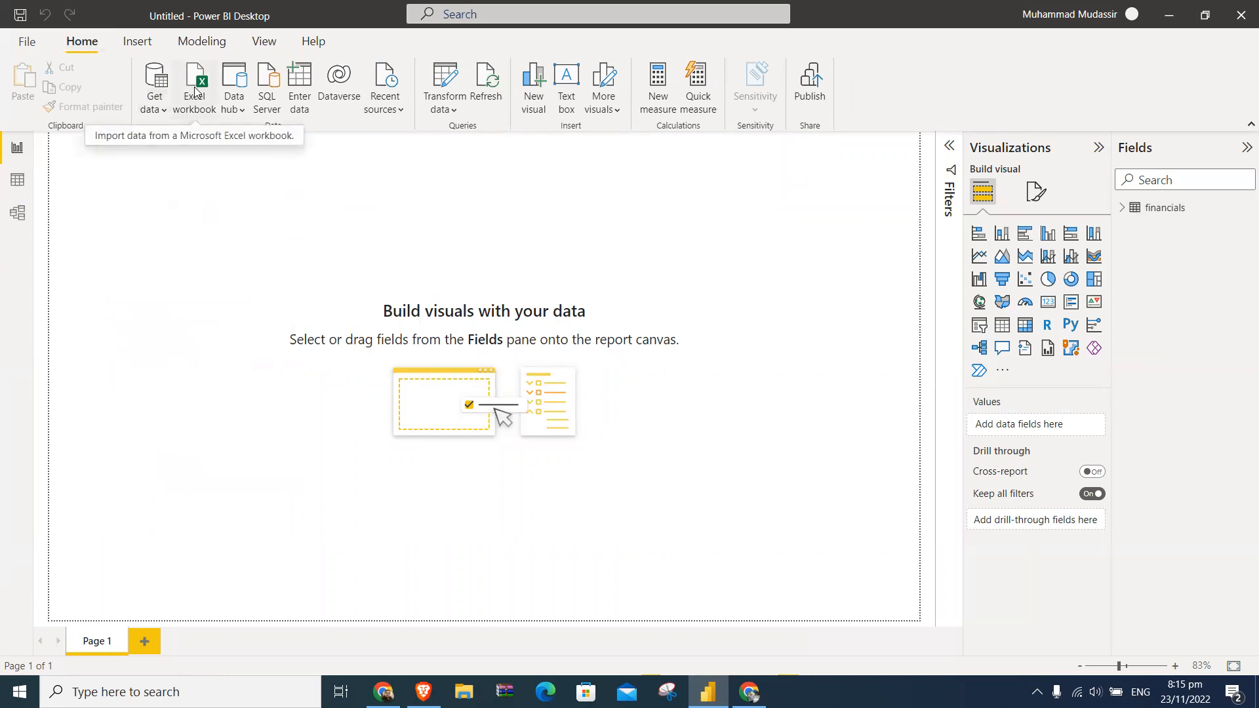
{"action": "left_click", "coordinate": [240, 111]}
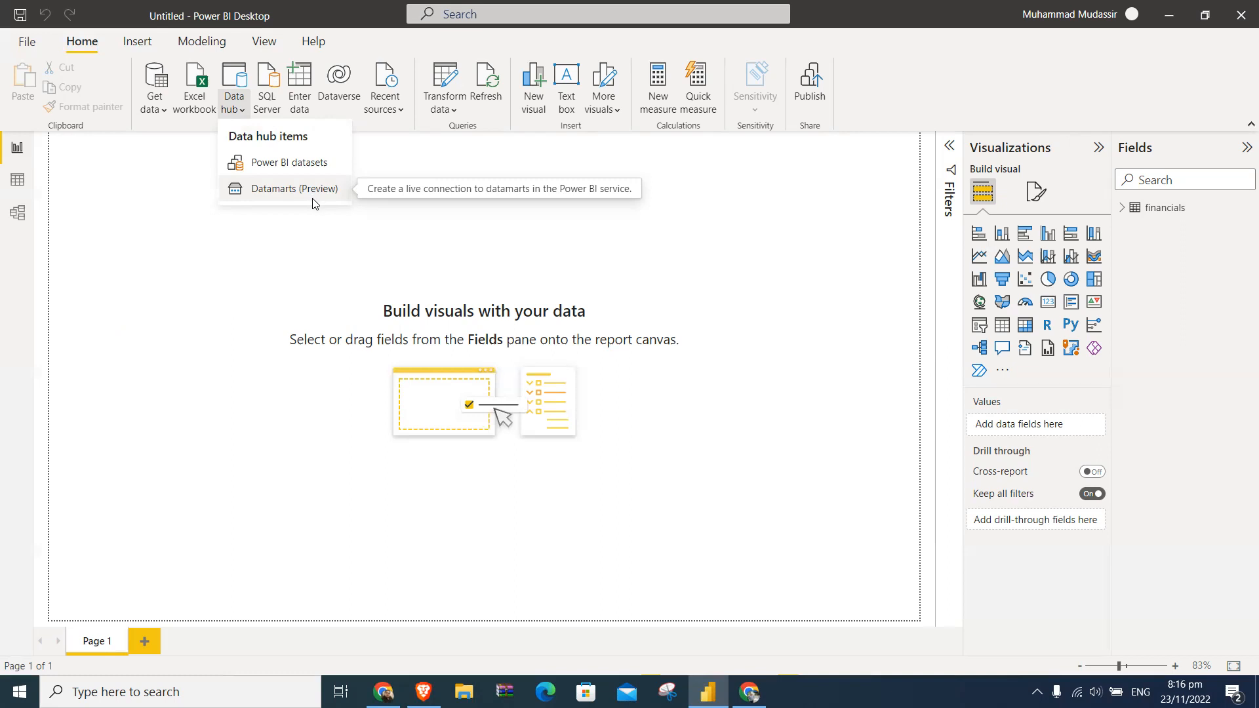
{"action": "left_click", "coordinate": [335, 234]}
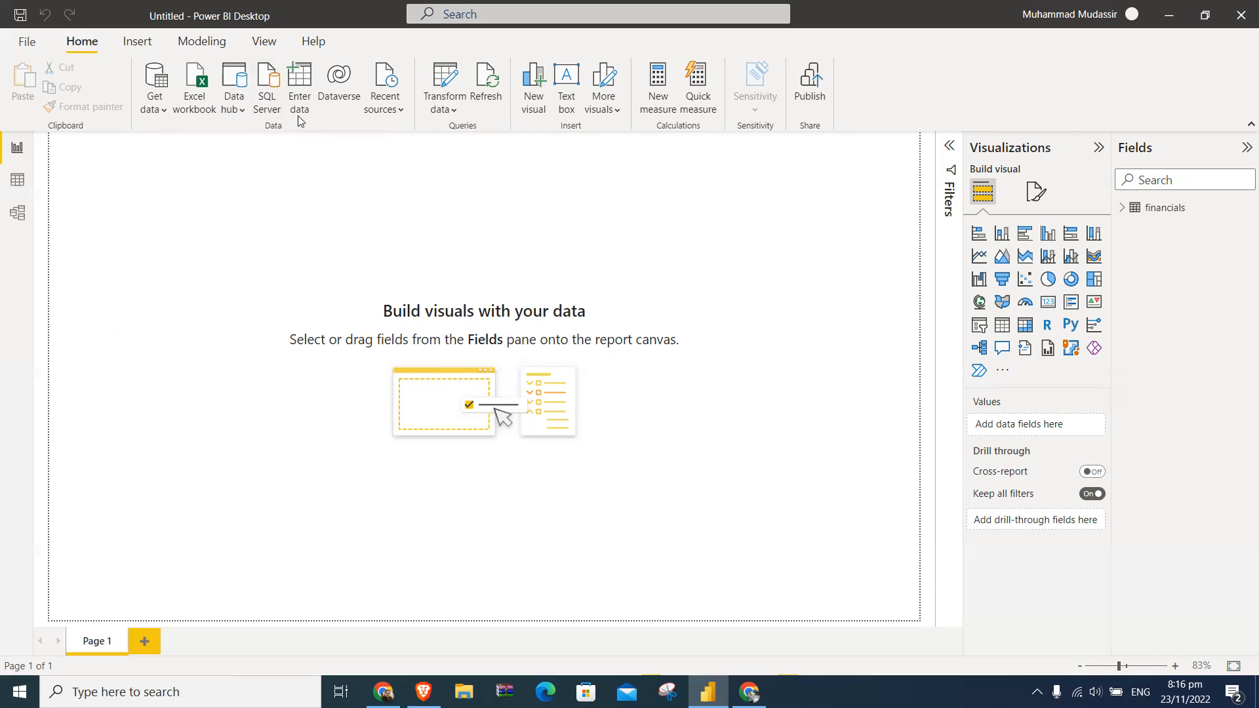
- Try entering a new blank table and editing it in the Power Query Editor, and discard the pending query changes
{"action": "left_click", "coordinate": [303, 86]}
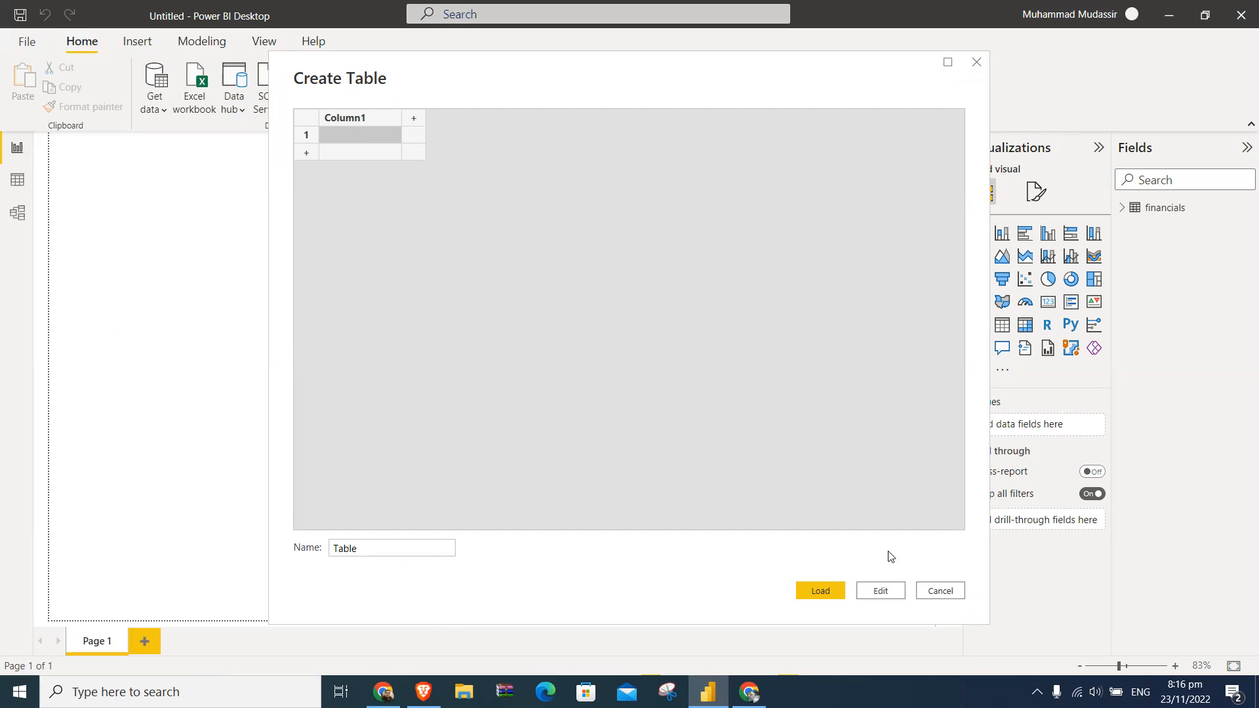
{"action": "left_click", "coordinate": [902, 593]}
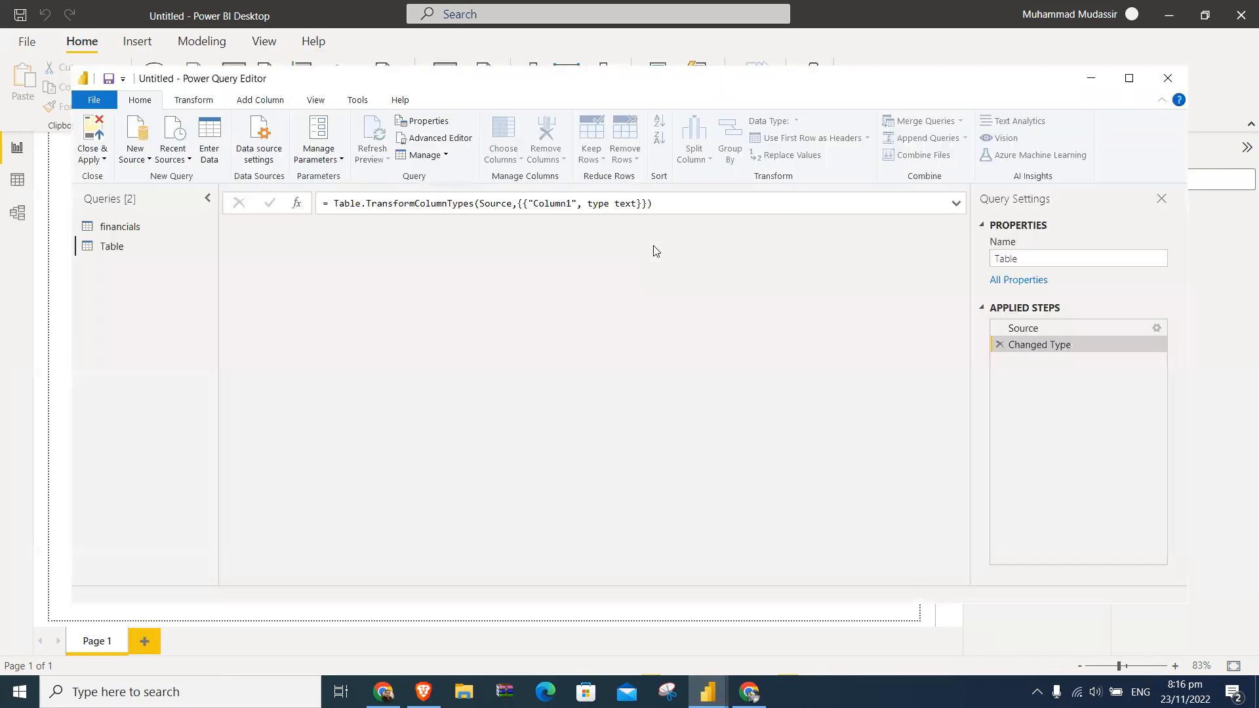
{"action": "left_click", "coordinate": [1164, 89]}
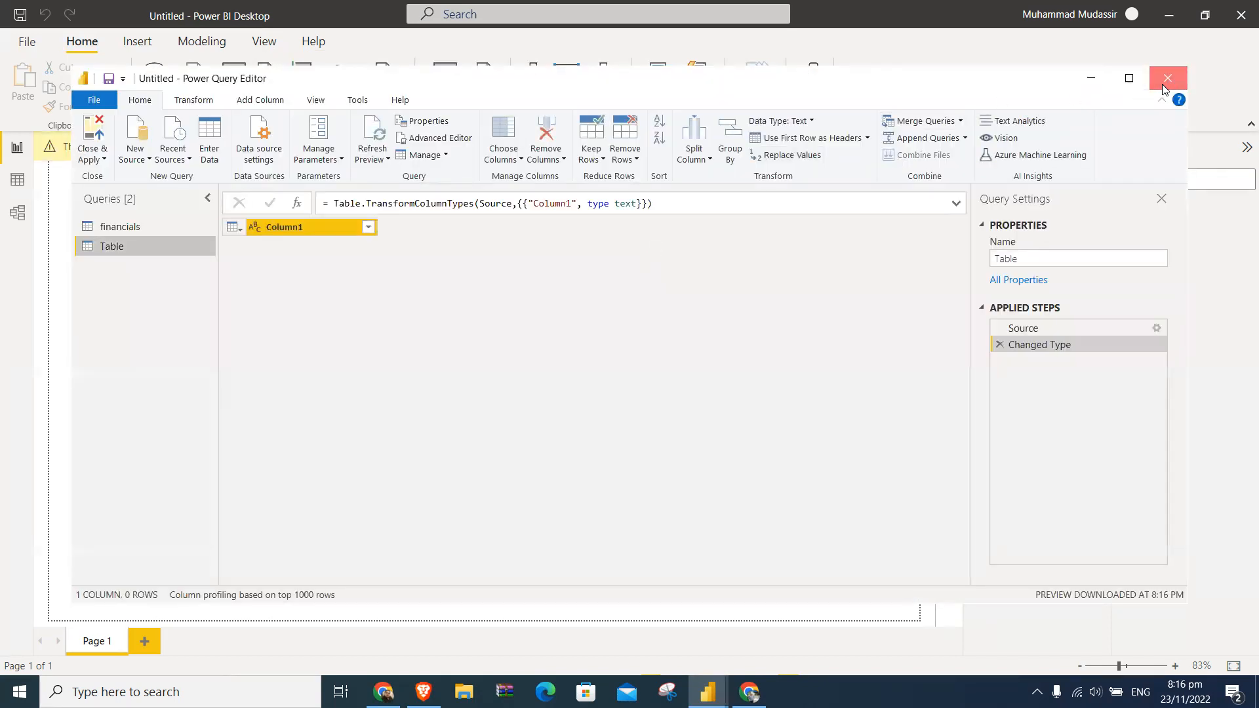
{"action": "left_click", "coordinate": [720, 371]}
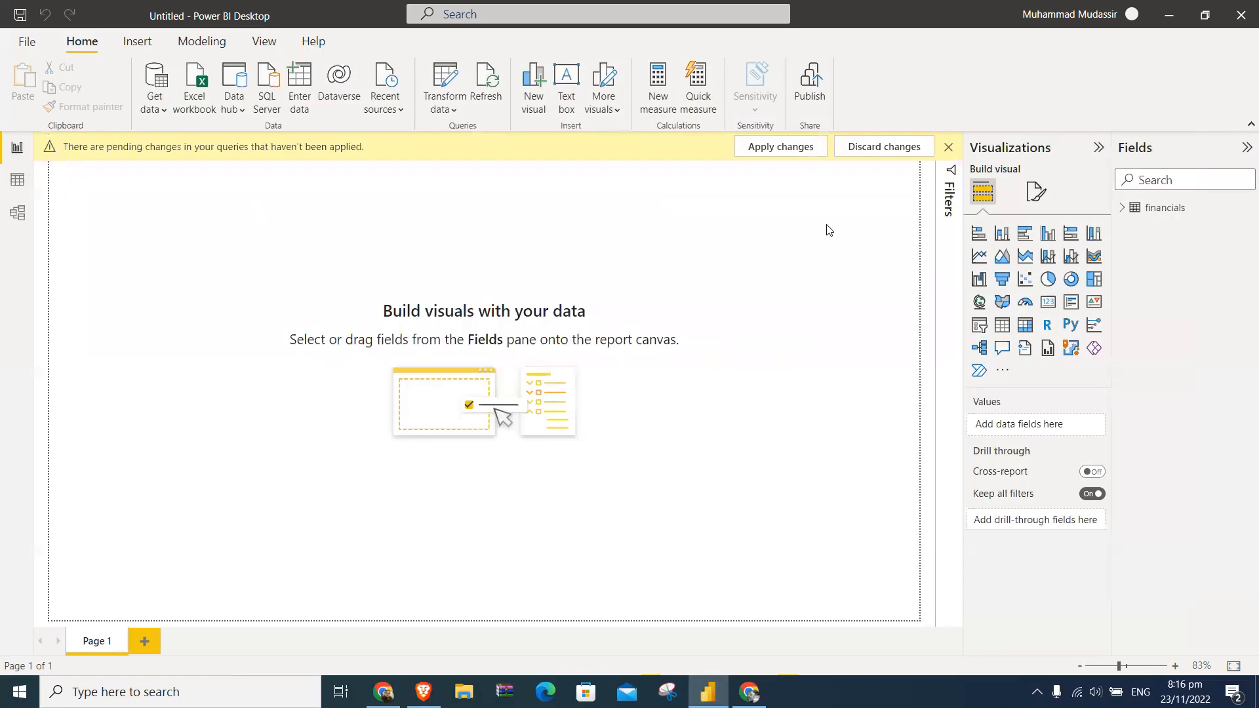
{"action": "left_click", "coordinate": [879, 148]}
{"action": "left_click", "coordinate": [710, 386]}
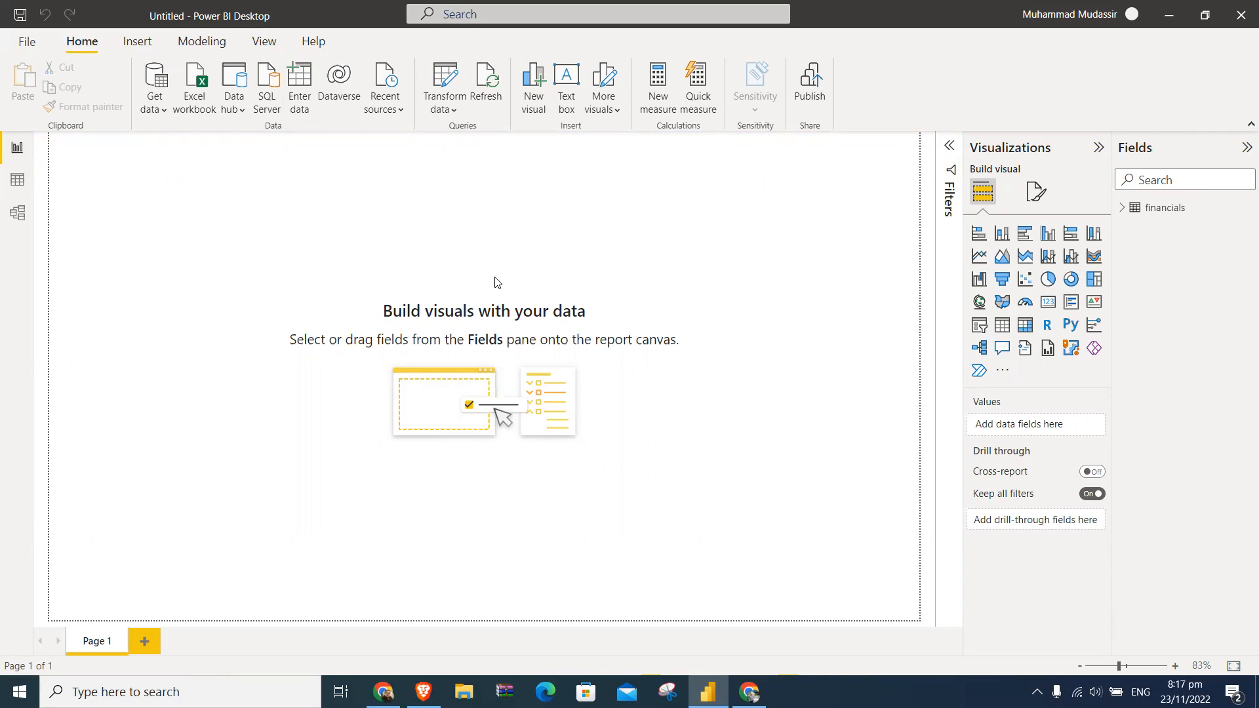
- Look at the options for transforming data and the sources for adding more visuals
{"action": "left_click", "coordinate": [448, 112]}
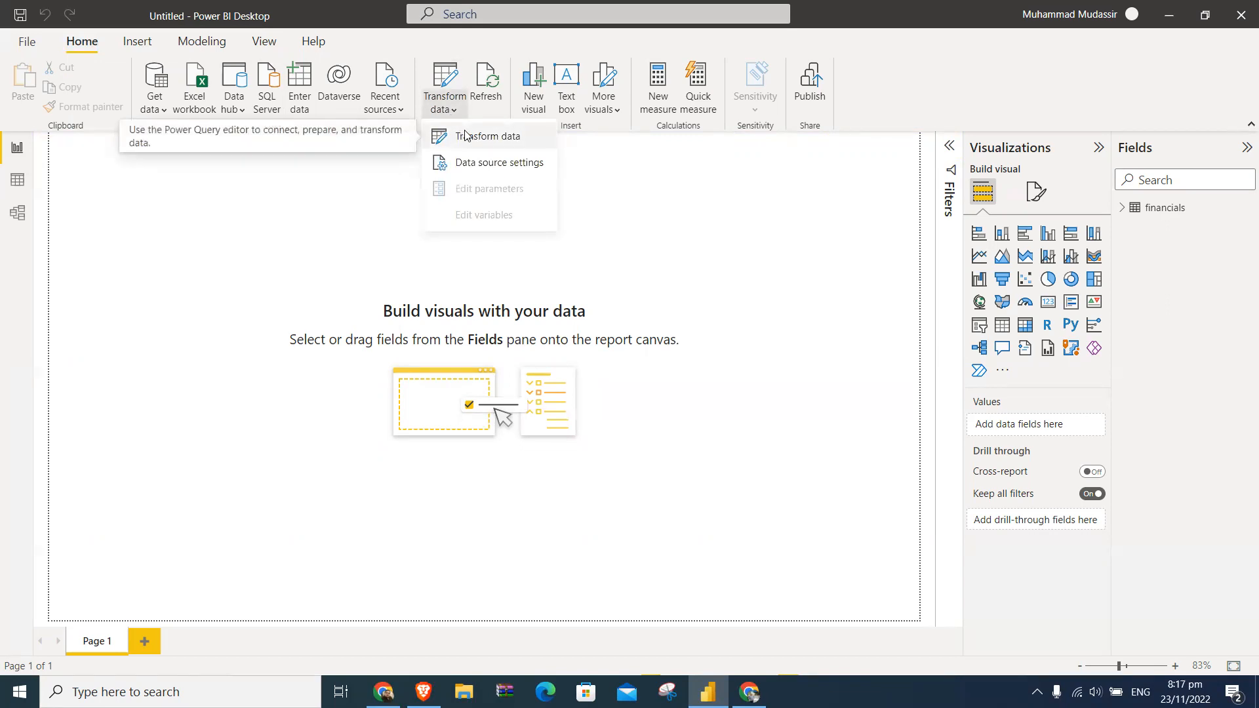
{"action": "left_click", "coordinate": [782, 293]}
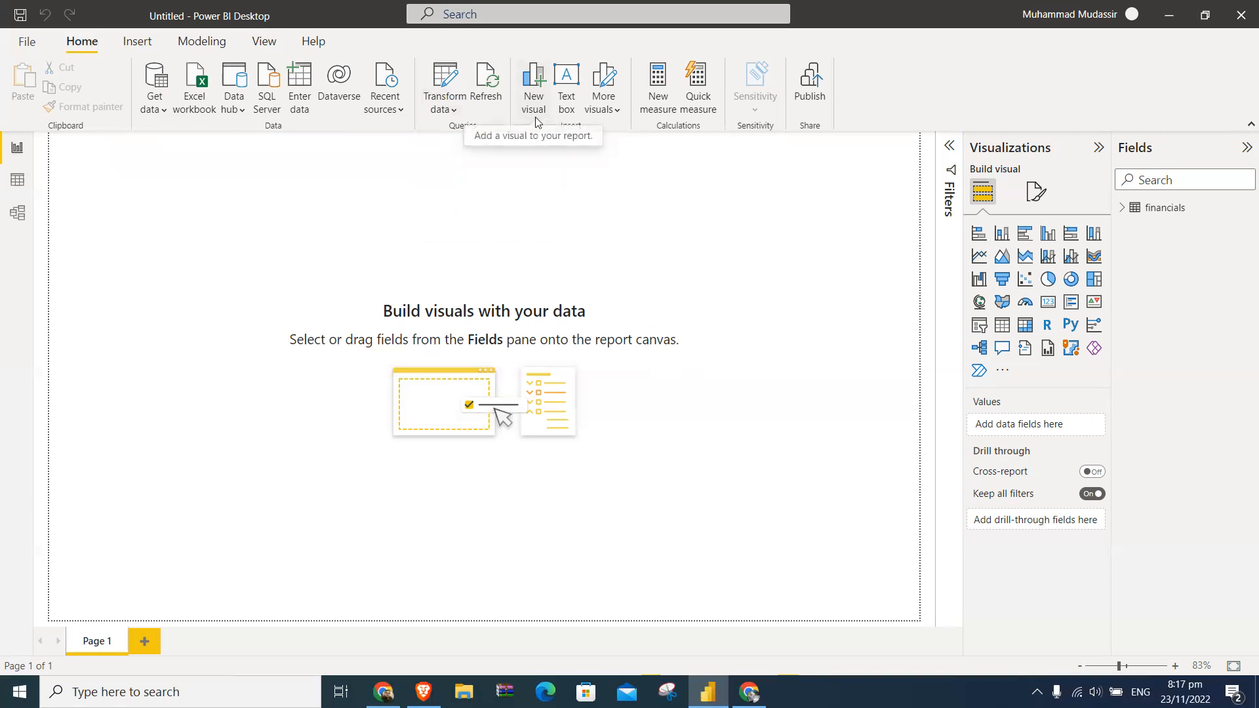
{"action": "left_click", "coordinate": [616, 113]}
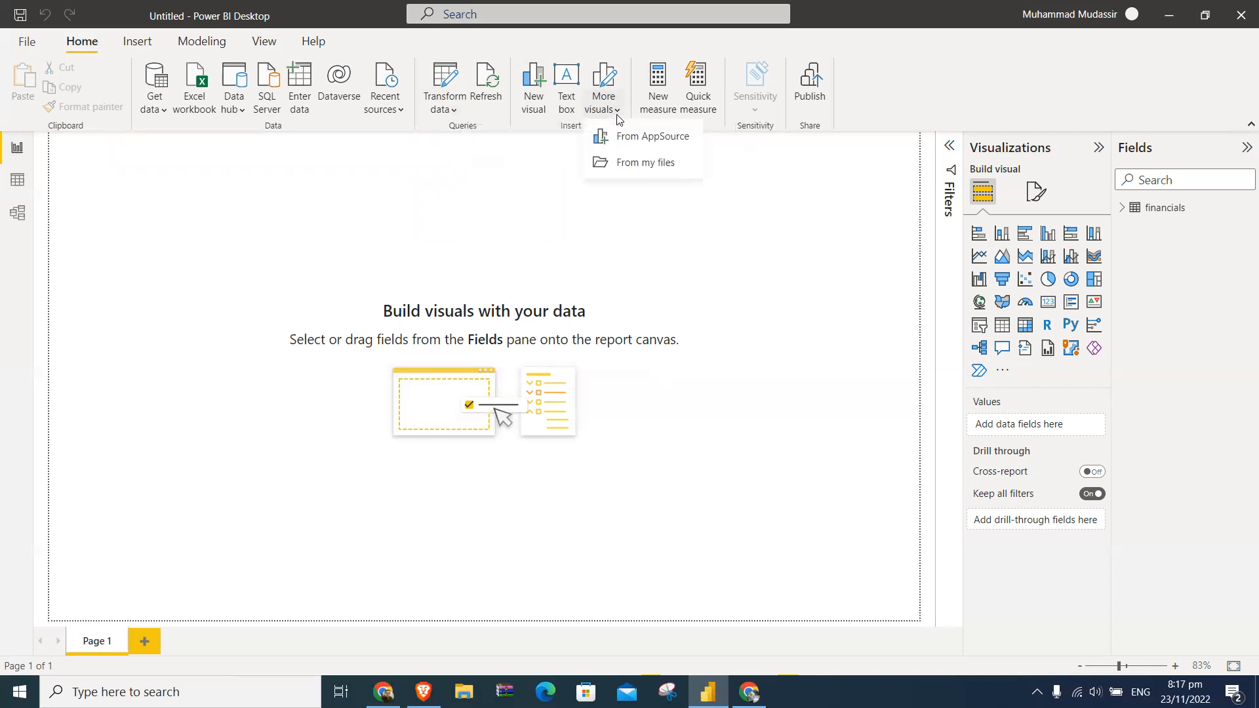
{"action": "left_click", "coordinate": [689, 188]}
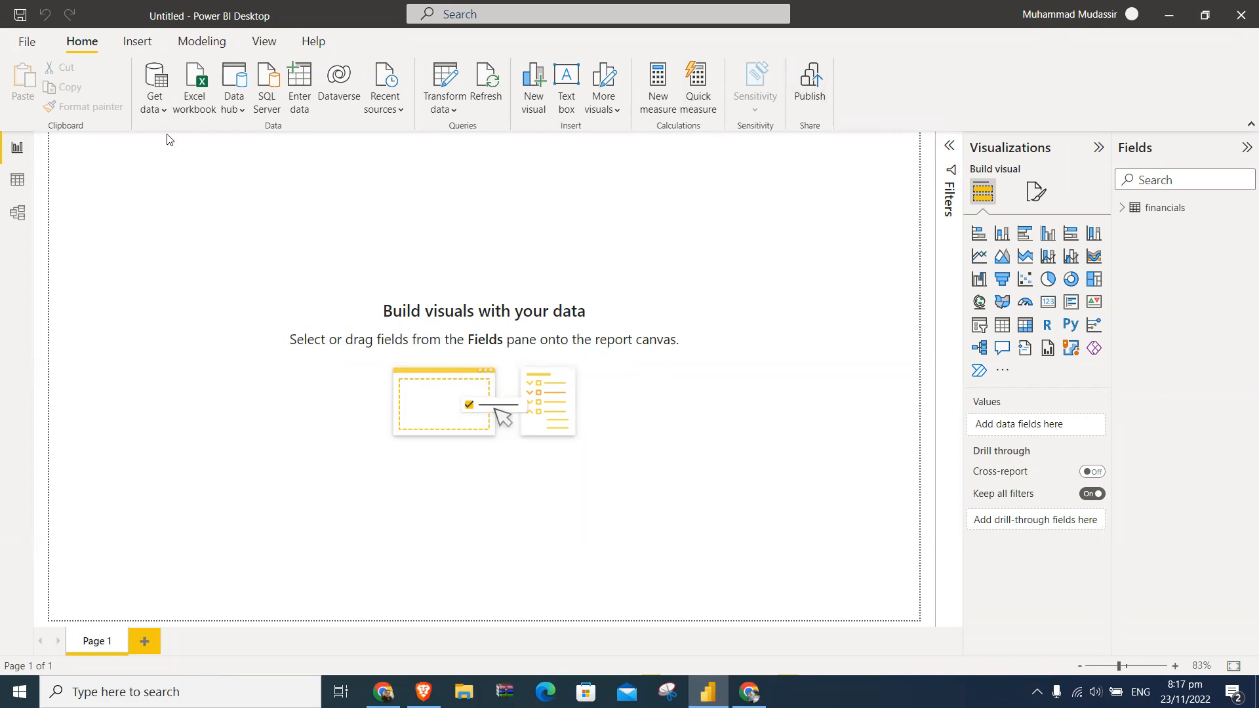
- Examine the insertable report elements, including the new page options, the button types and the shapes
{"action": "left_click", "coordinate": [131, 48]}
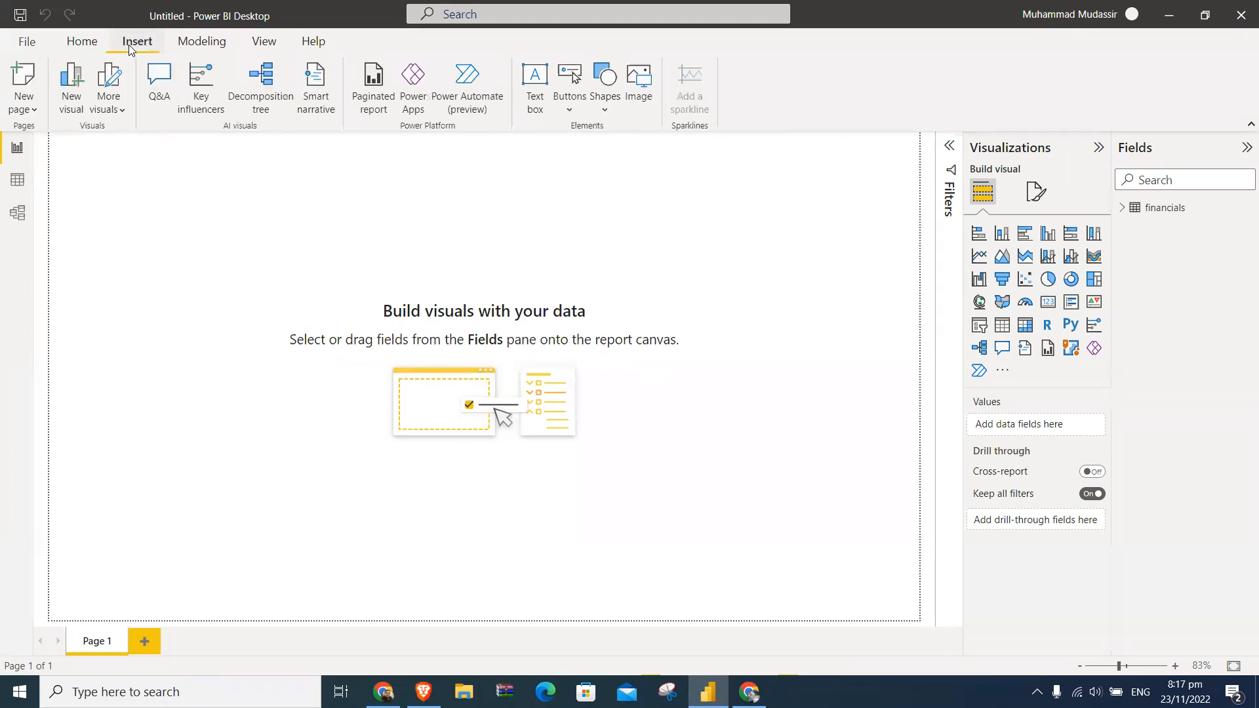
{"action": "left_click", "coordinate": [34, 111]}
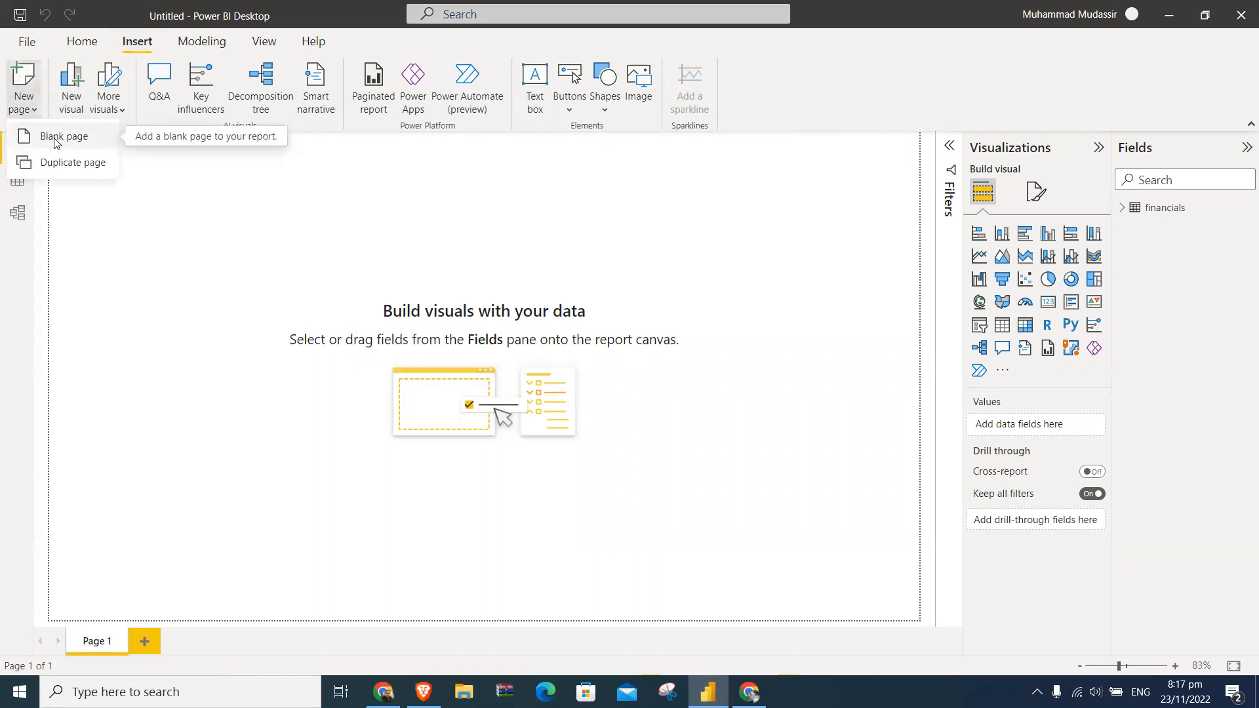
{"action": "left_click", "coordinate": [126, 222]}
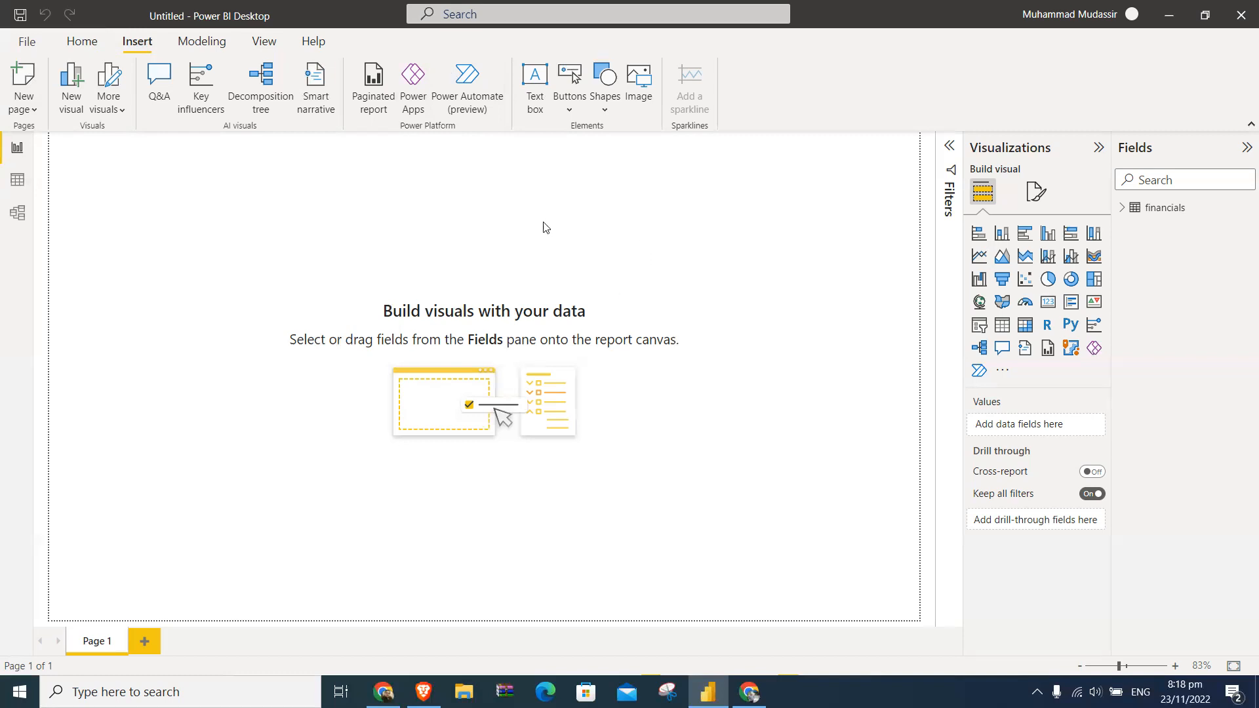
{"action": "left_click", "coordinate": [567, 116]}
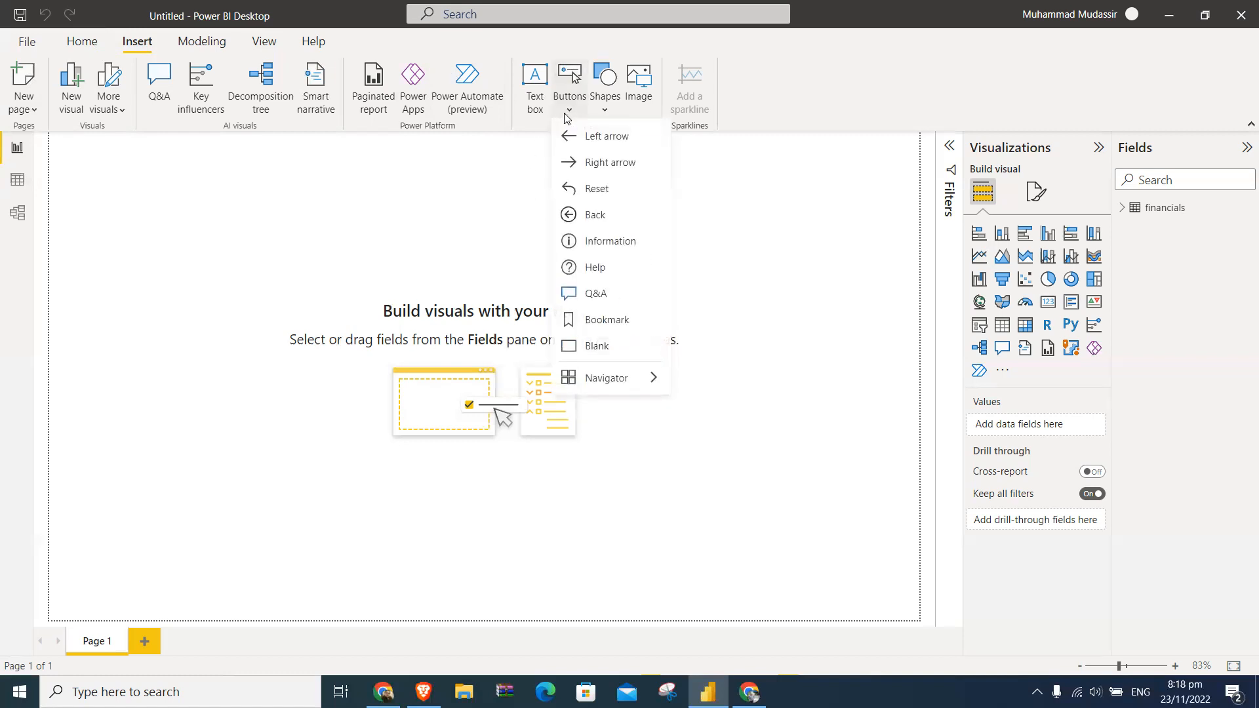
{"action": "left_click", "coordinate": [604, 113]}
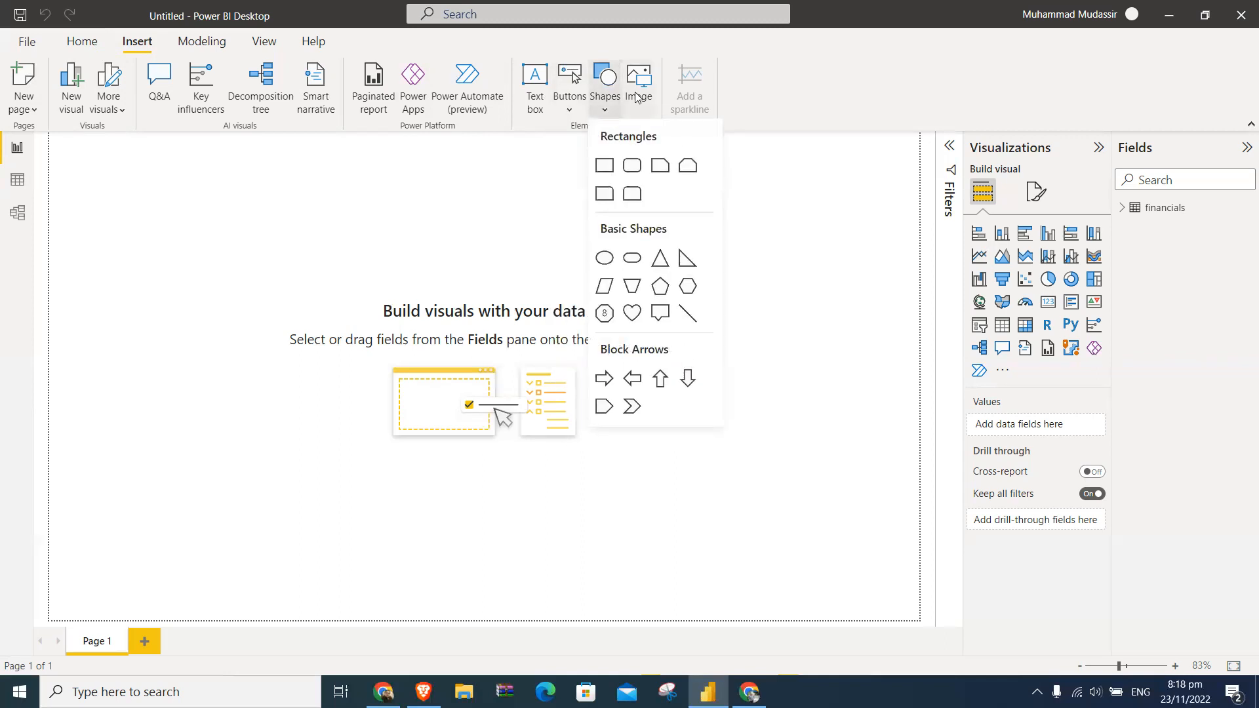
{"action": "left_click", "coordinate": [367, 213]}
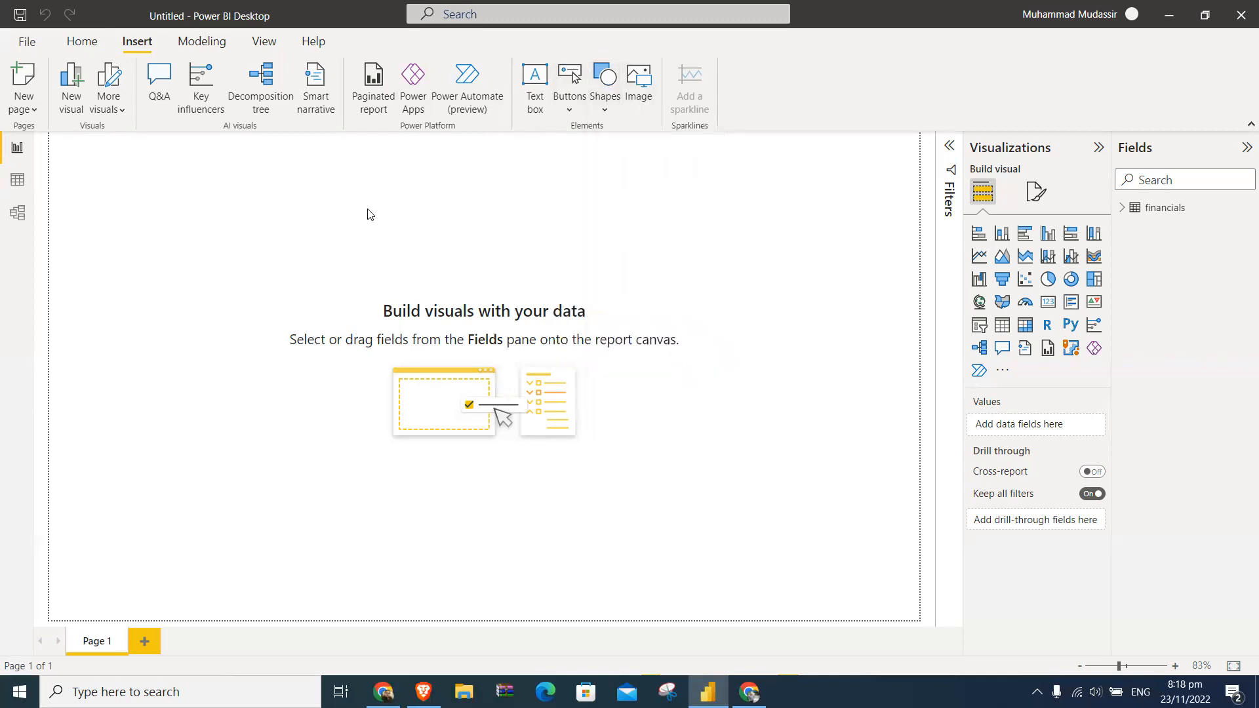
- Review the modeling commands and the report's view settings, including the page view choices, and return to the home commands
{"action": "left_click", "coordinate": [202, 42]}
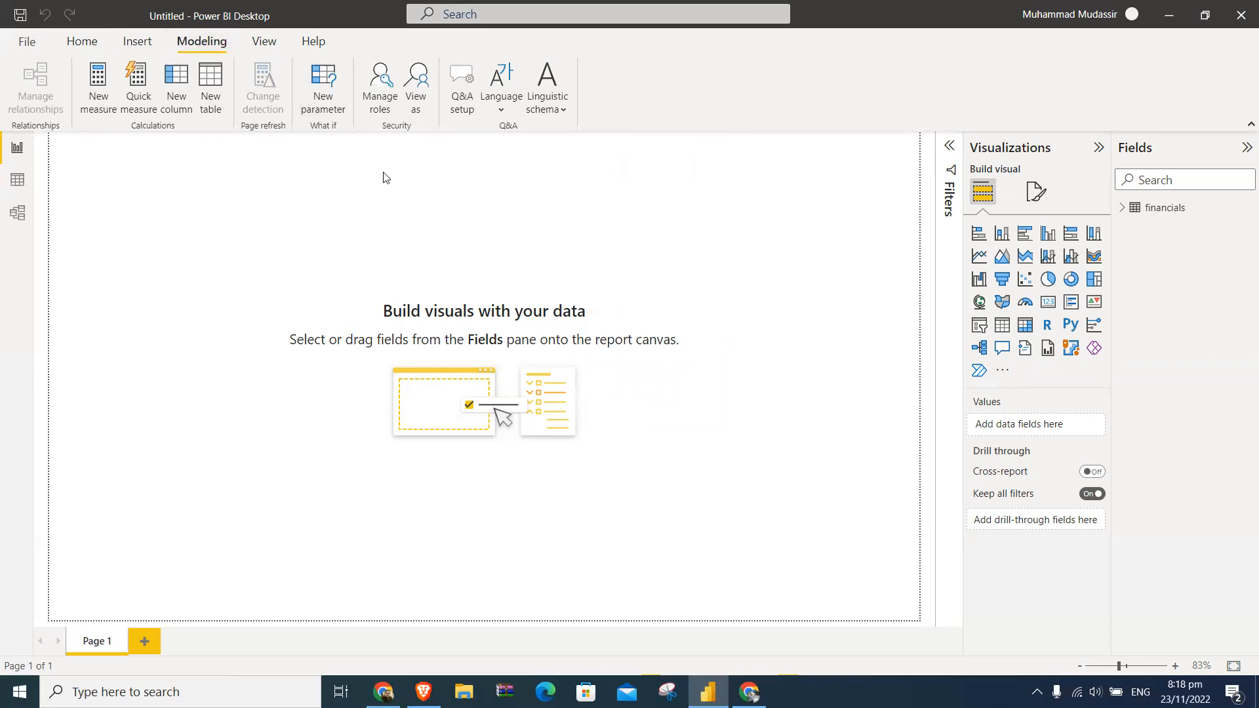
{"action": "left_click", "coordinate": [264, 43]}
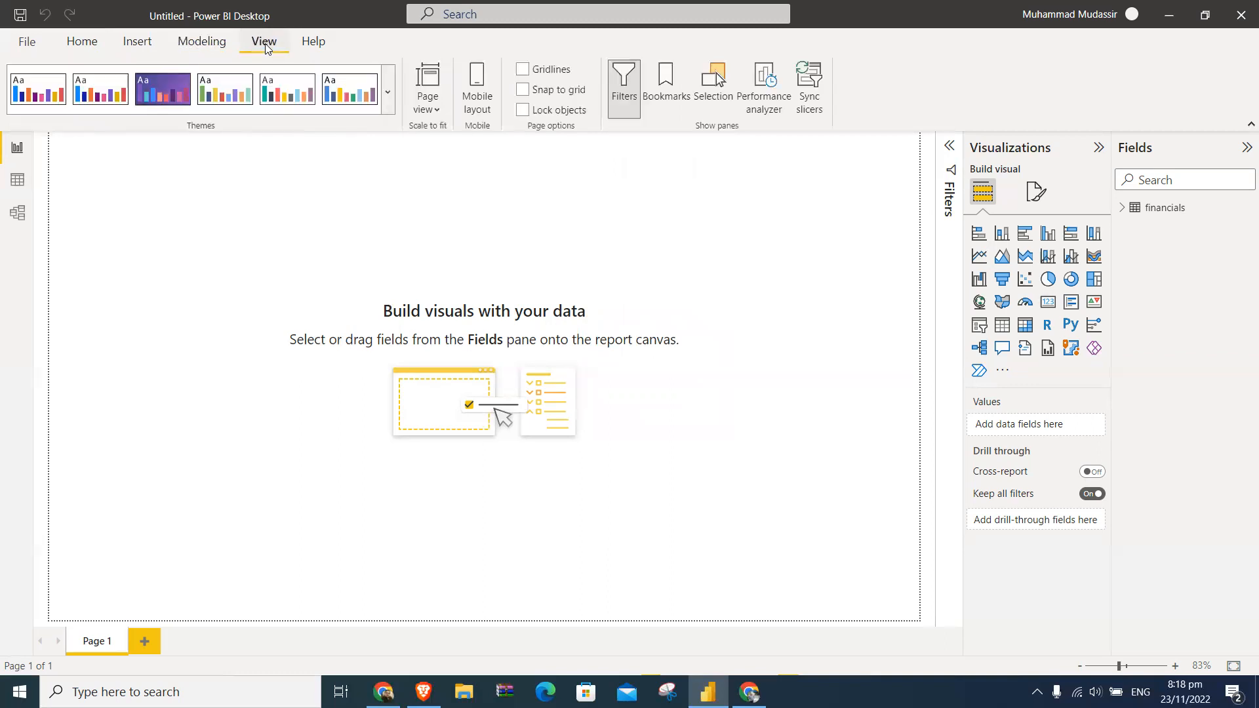
{"action": "left_click", "coordinate": [437, 116]}
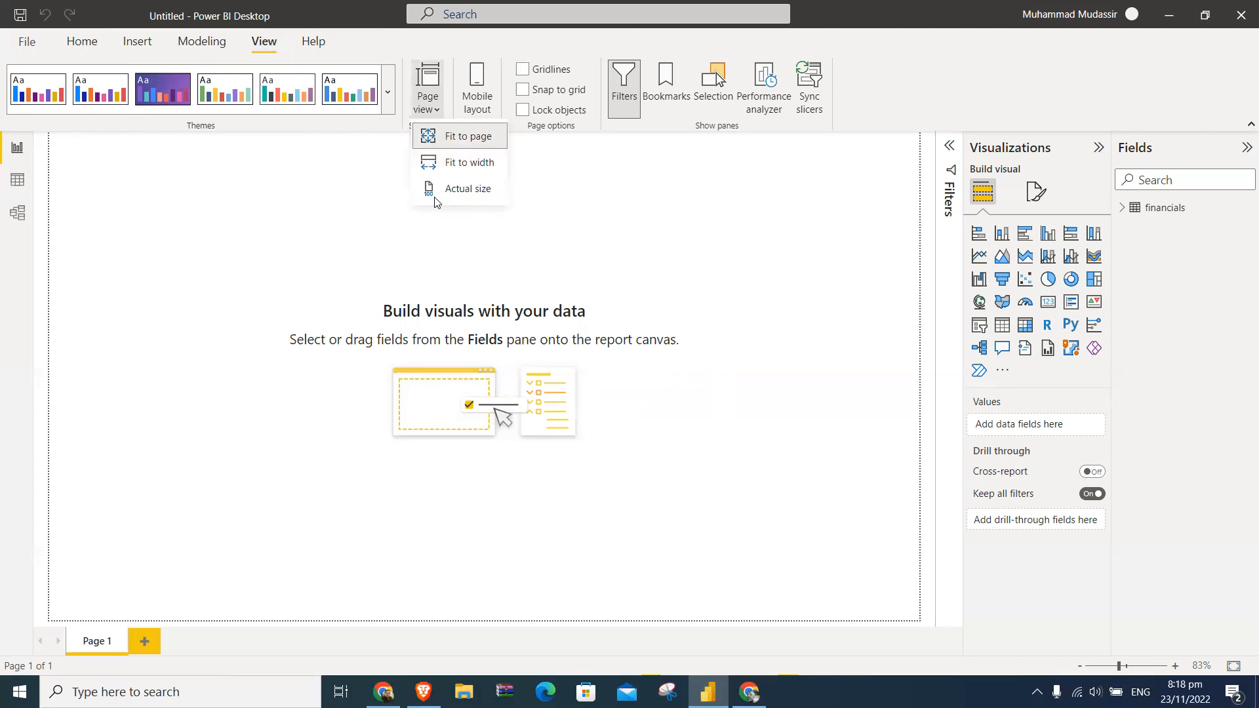
{"action": "left_click", "coordinate": [542, 177]}
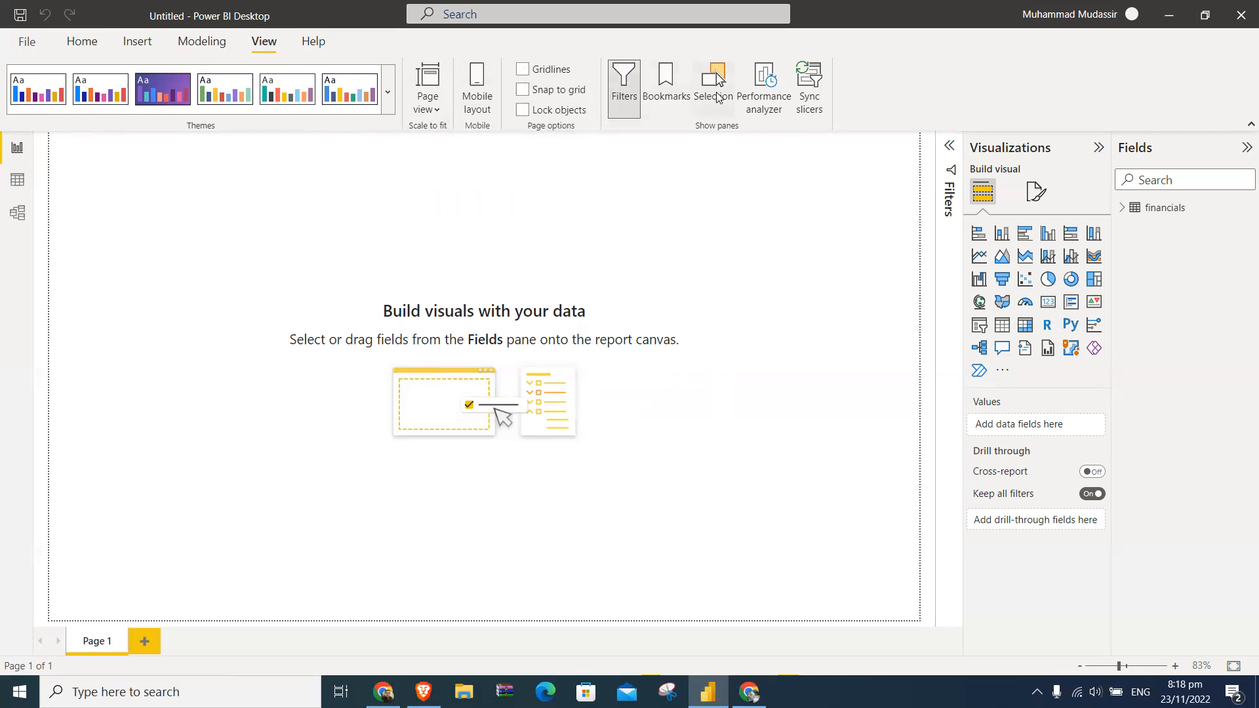
{"action": "left_click", "coordinate": [89, 46]}
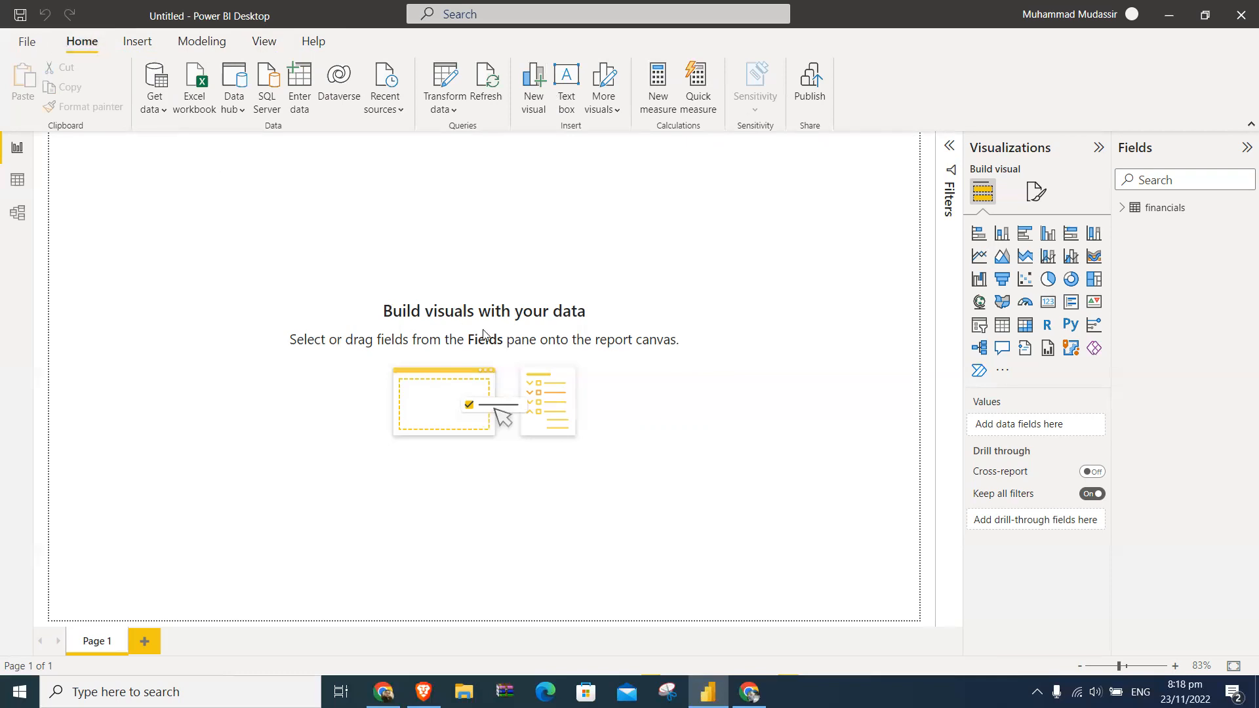
- Expand the financials field list and show the table in Data view starting from the Segment column
{"action": "left_click", "coordinate": [1122, 208]}
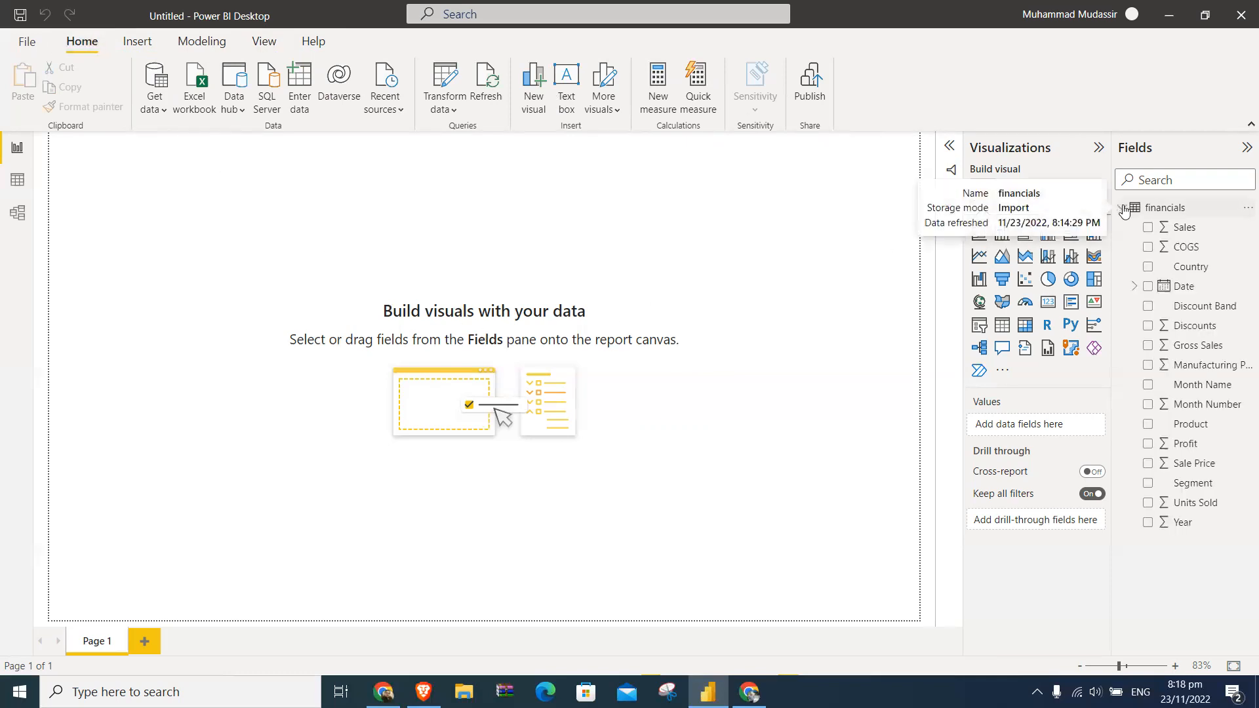
{"action": "left_click", "coordinate": [15, 185]}
{"action": "left_click_drag", "start_coordinate": [556, 648], "coordinate": [388, 645]}
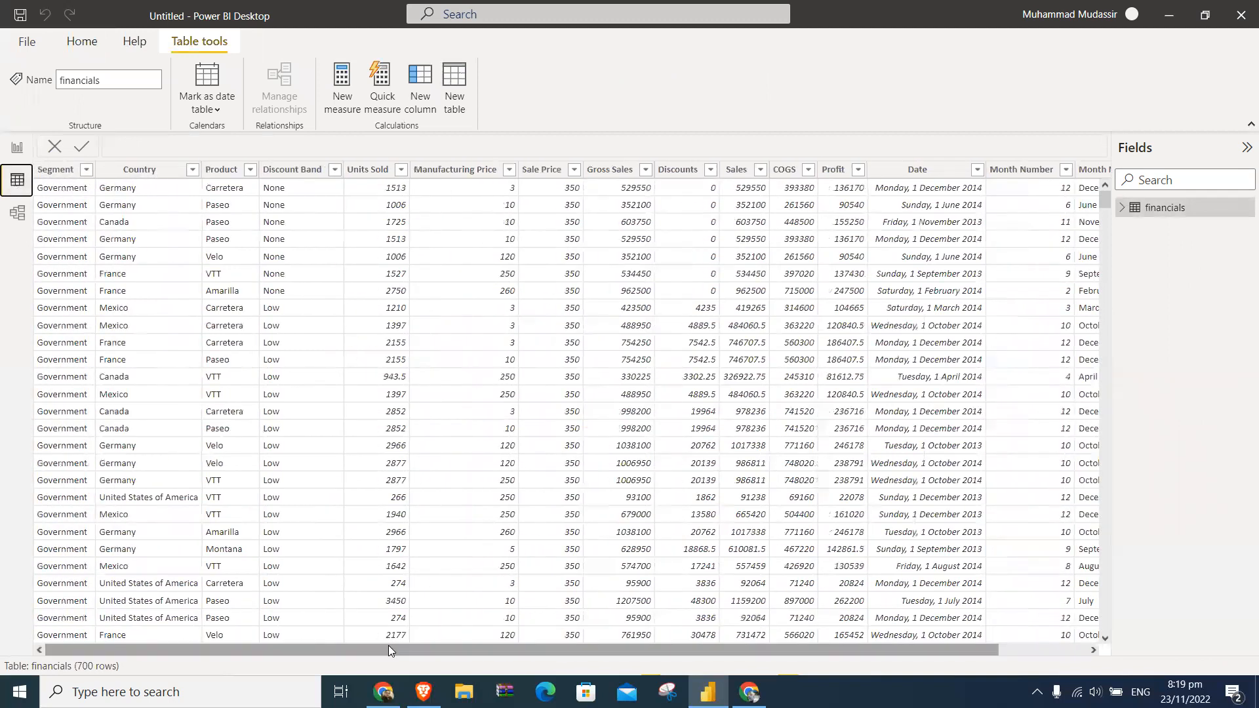
- Inspect the sort options and filter values of the Segment column, leaving without applying a filter
{"action": "left_click", "coordinate": [84, 171]}
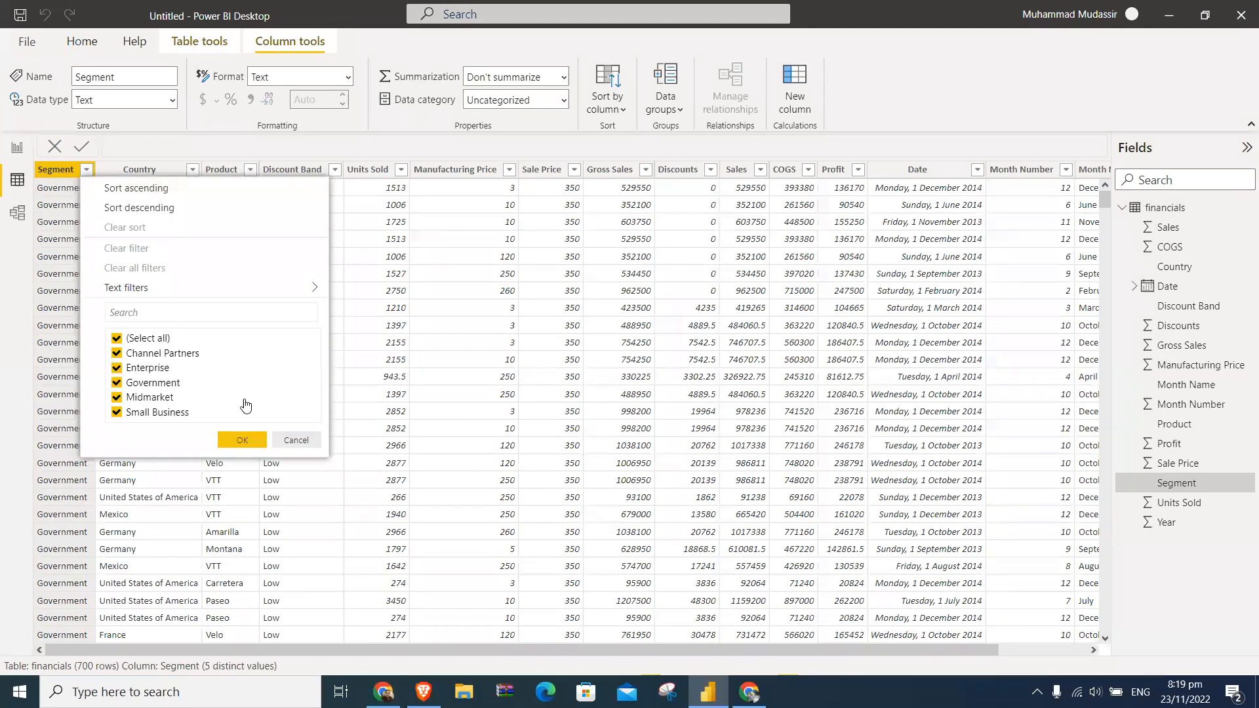
{"action": "left_click", "coordinate": [308, 440]}
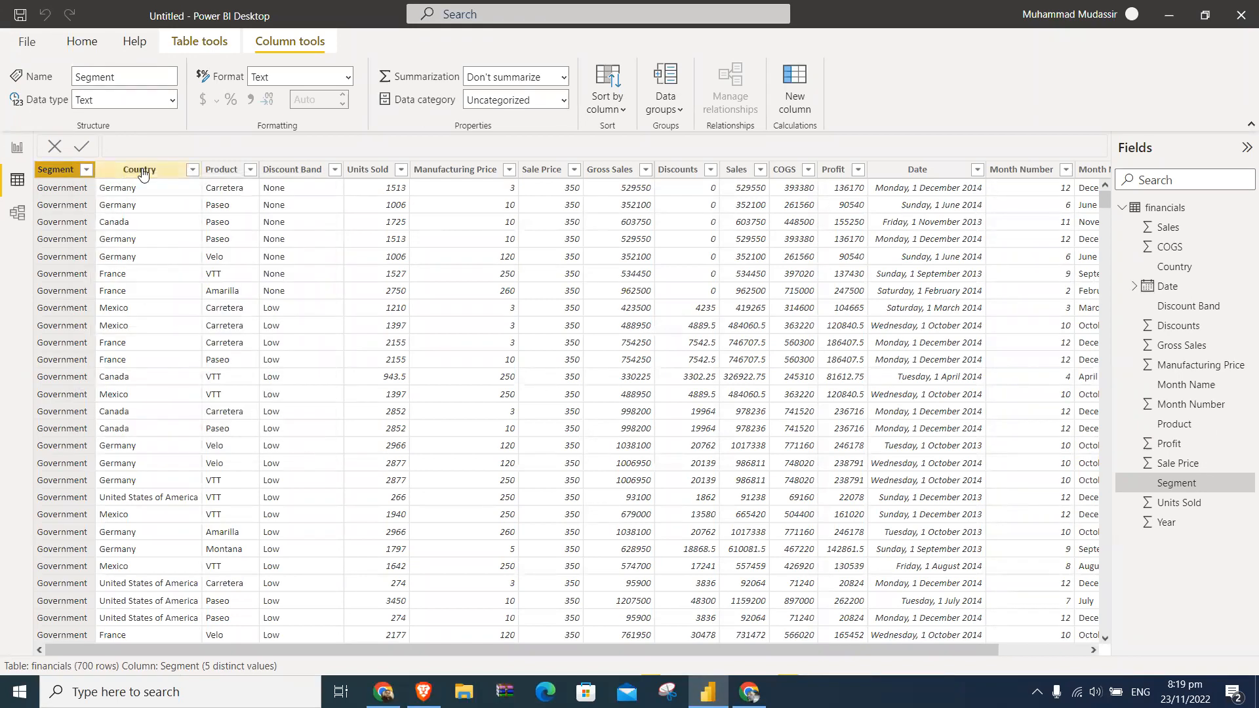
{"action": "left_click", "coordinate": [86, 171]}
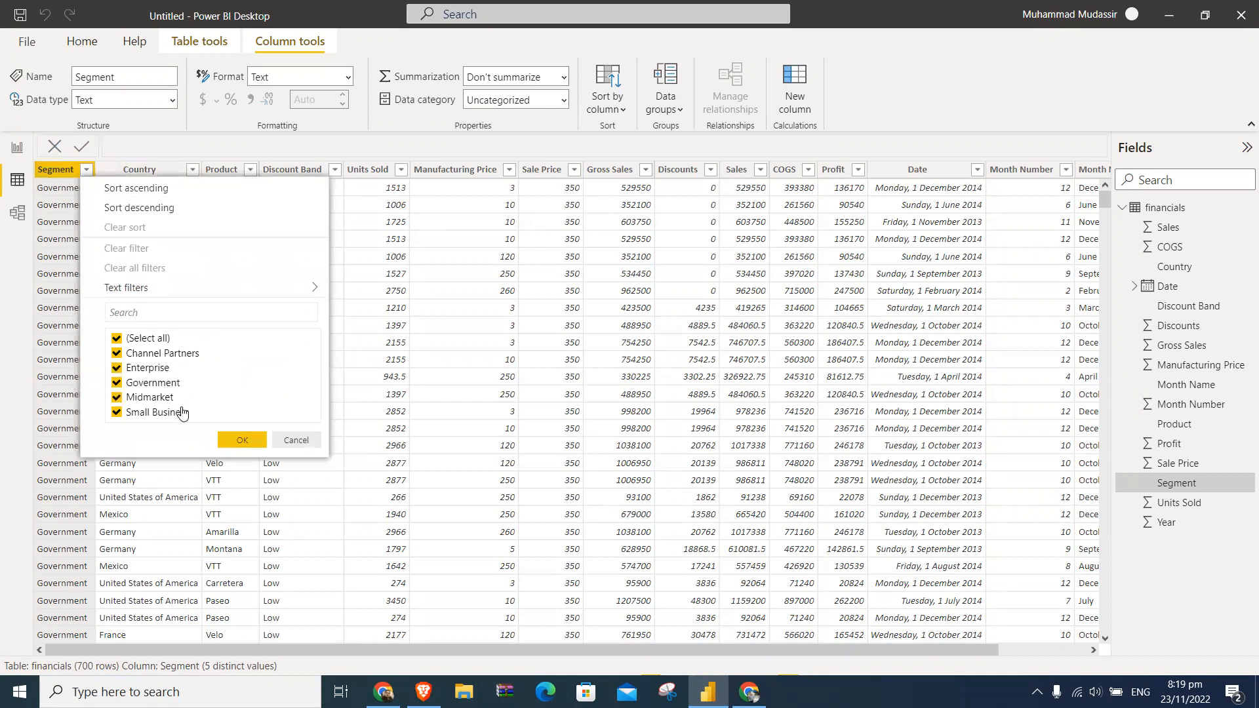
{"action": "left_click", "coordinate": [297, 440]}
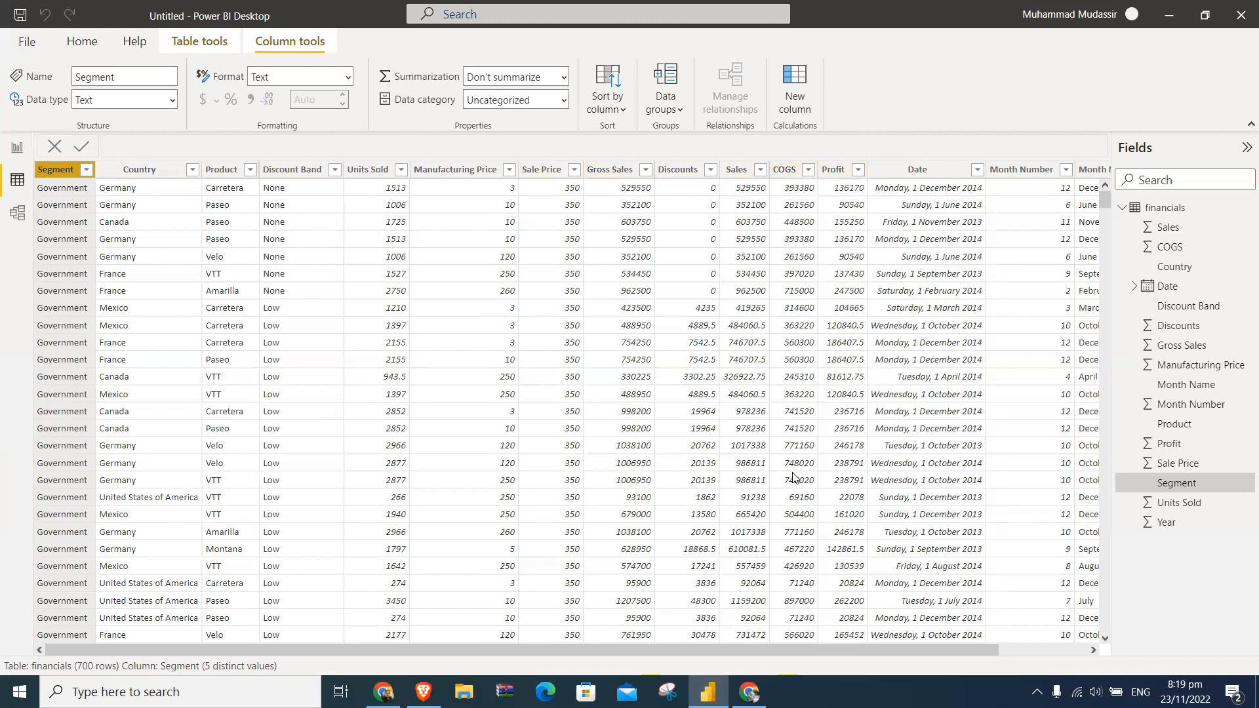
- Examine the Month Name, Month Number and Year columns at the end of the financials table
{"action": "left_click_drag", "start_coordinate": [909, 646], "coordinate": [1037, 632]}
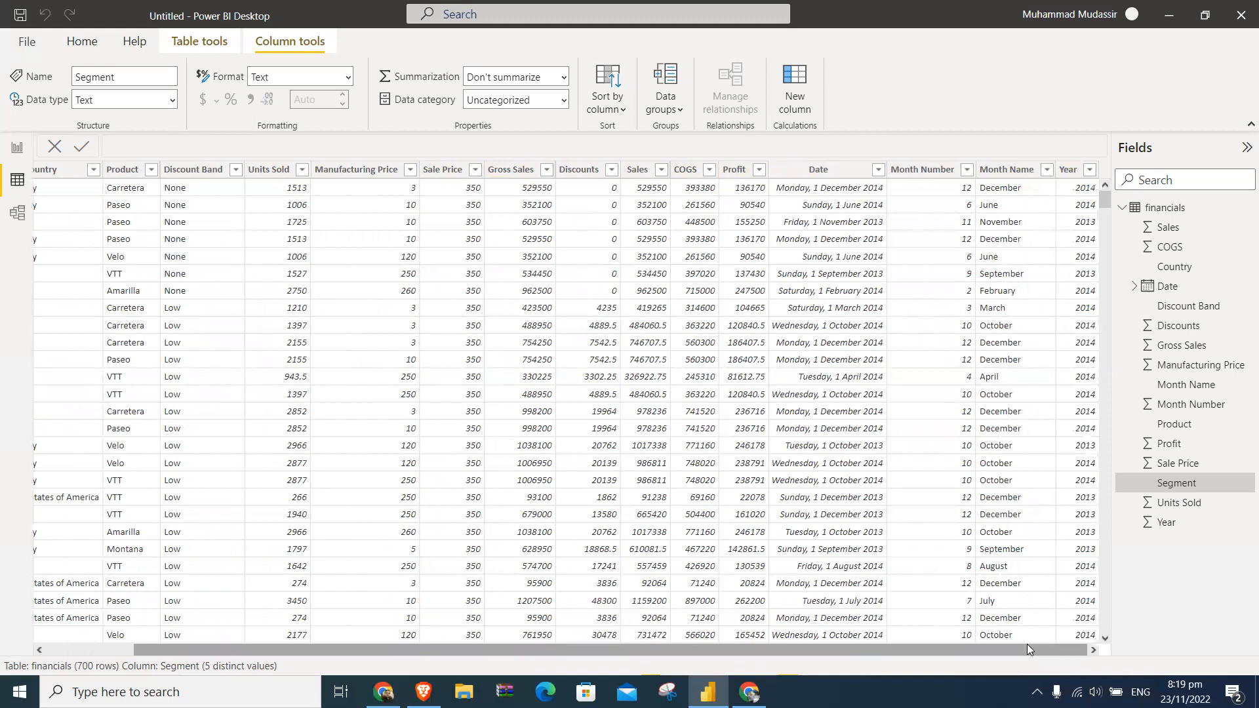
{"action": "left_click", "coordinate": [1009, 171]}
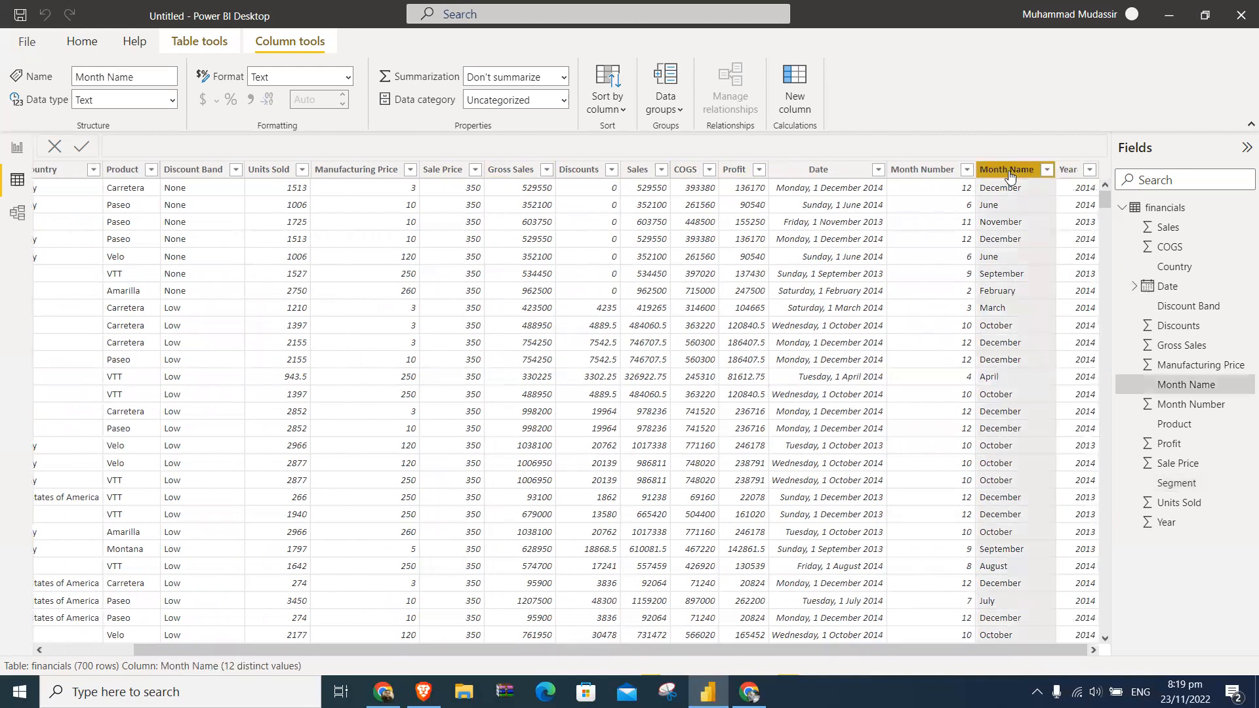
{"action": "left_click", "coordinate": [933, 171]}
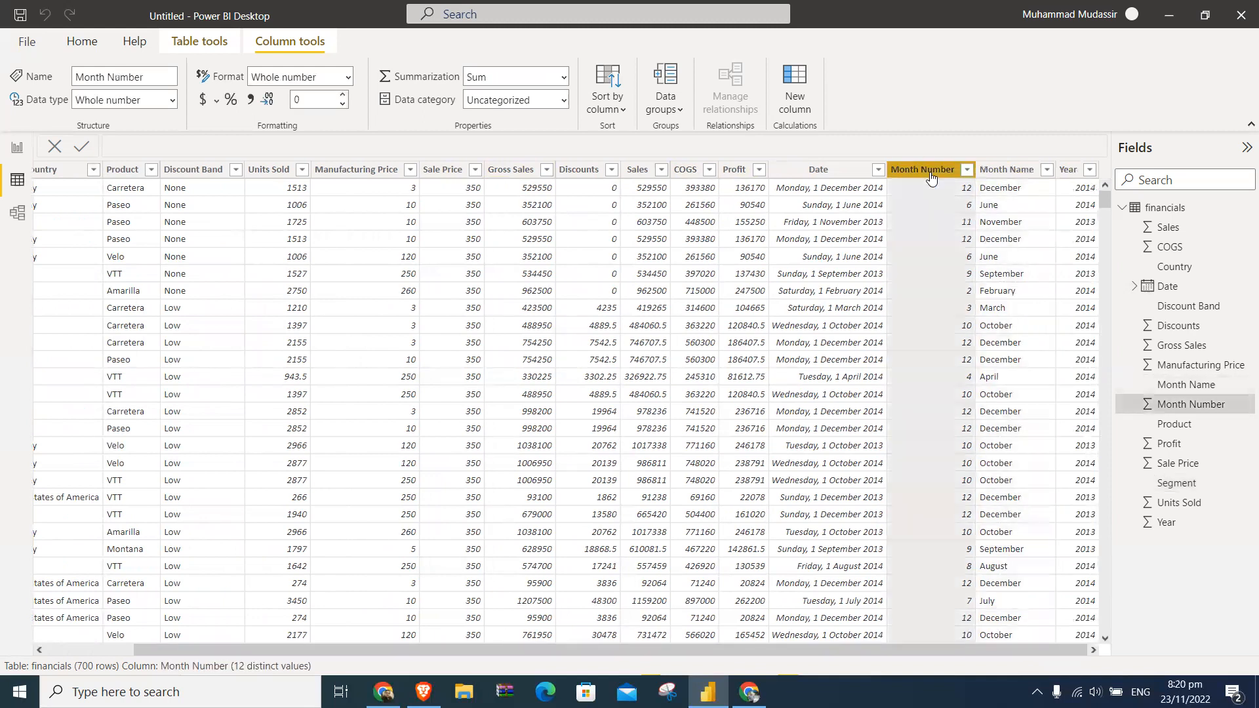
{"action": "left_click", "coordinate": [1067, 172]}
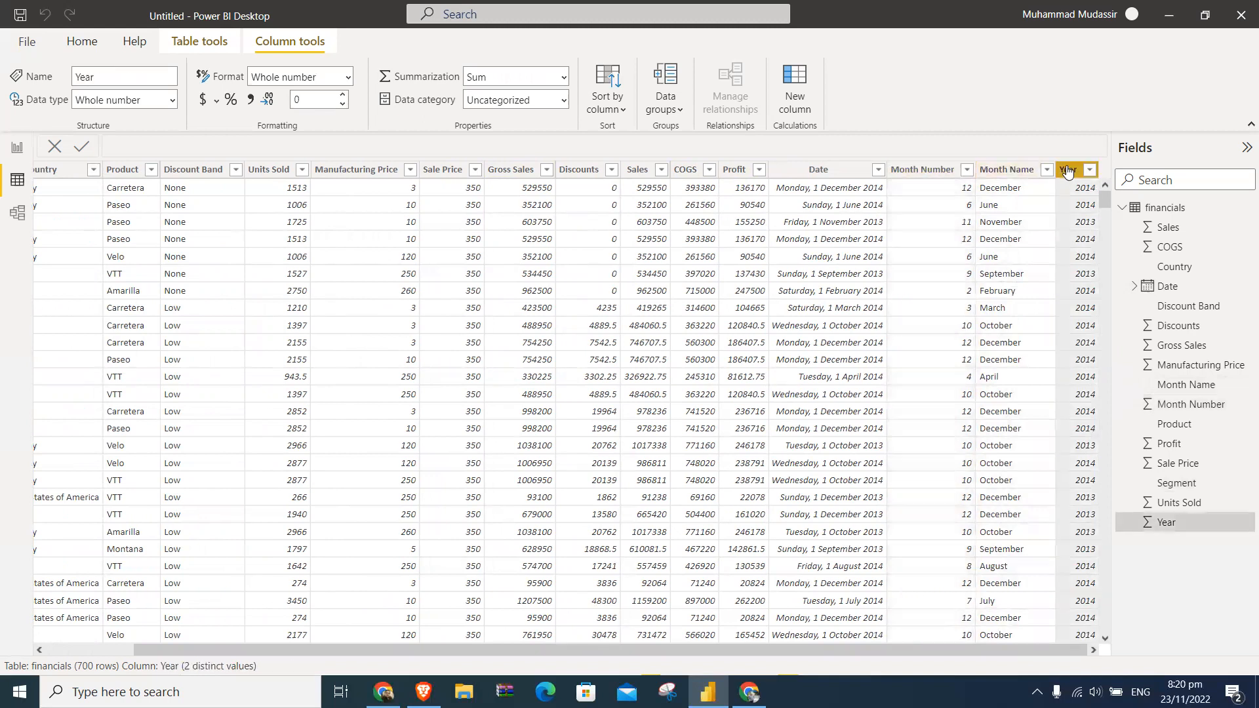
- Return from the financials table to the report canvas and expand the page's filter settings
{"action": "left_click_drag", "start_coordinate": [983, 648], "coordinate": [763, 632]}
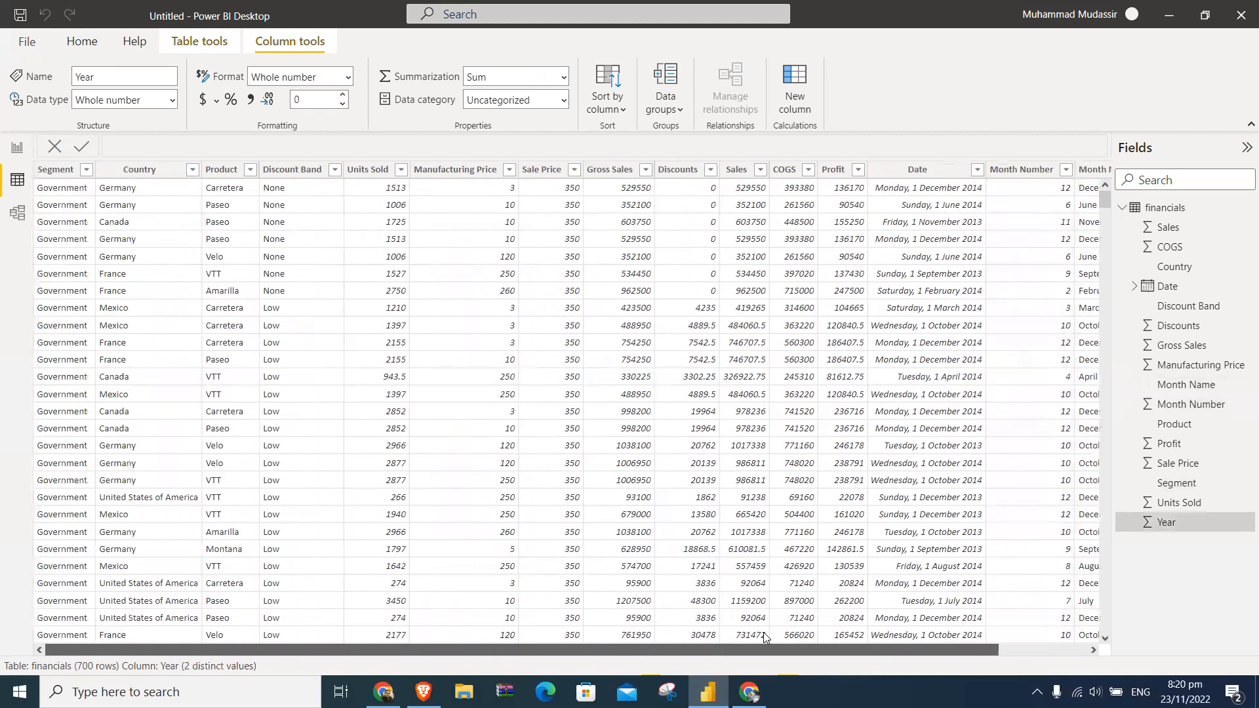
{"action": "left_click", "coordinate": [18, 149]}
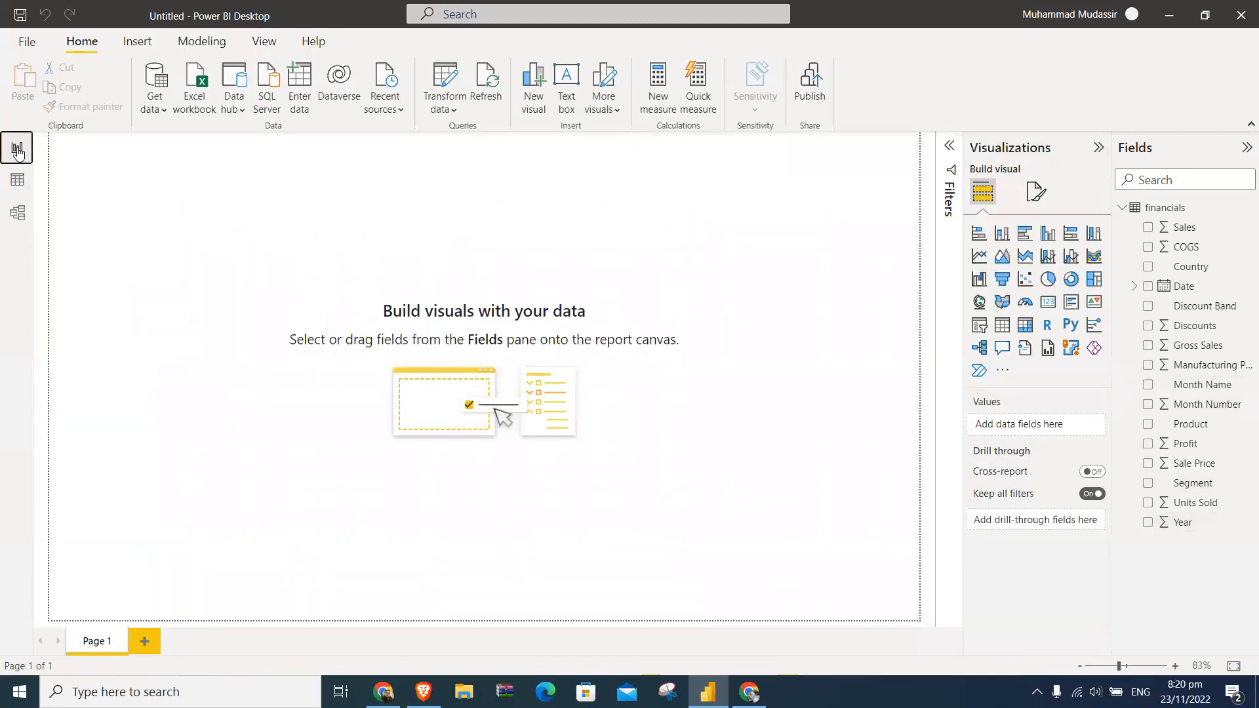
{"action": "left_click", "coordinate": [949, 150]}
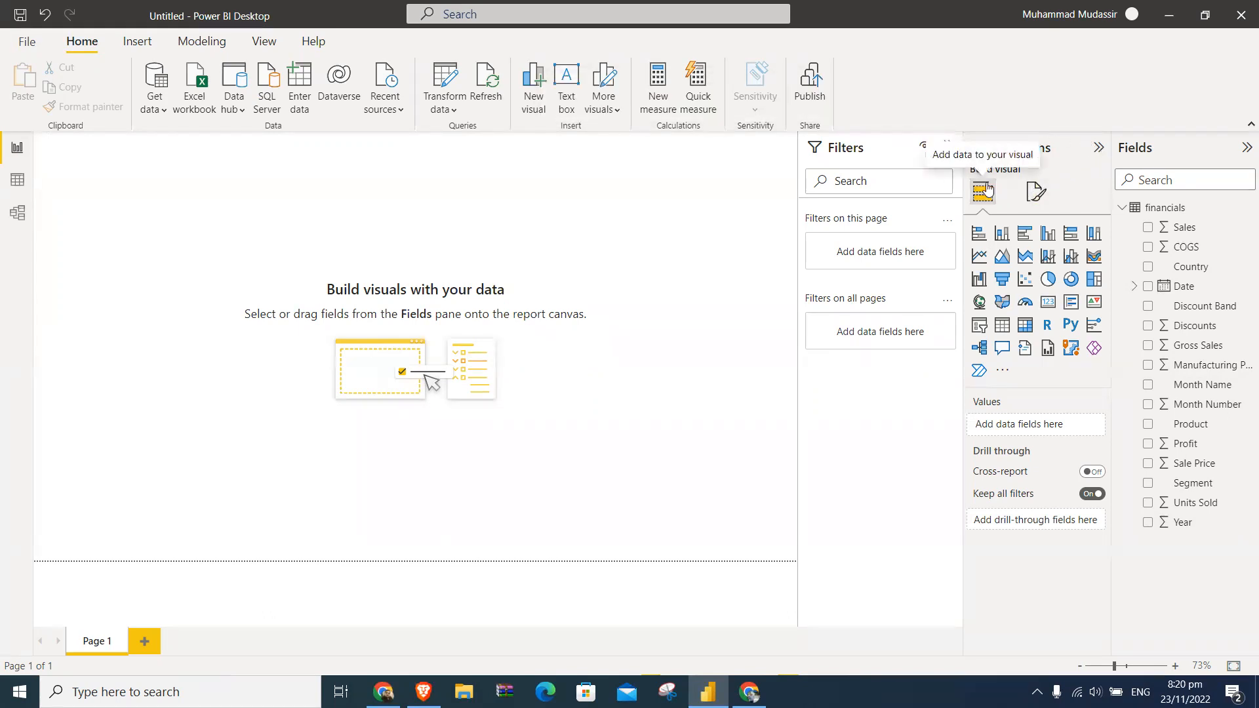
- Compare the page formatting categories with the visual-building options, ending on the visual-building options
{"action": "left_click", "coordinate": [1034, 194]}
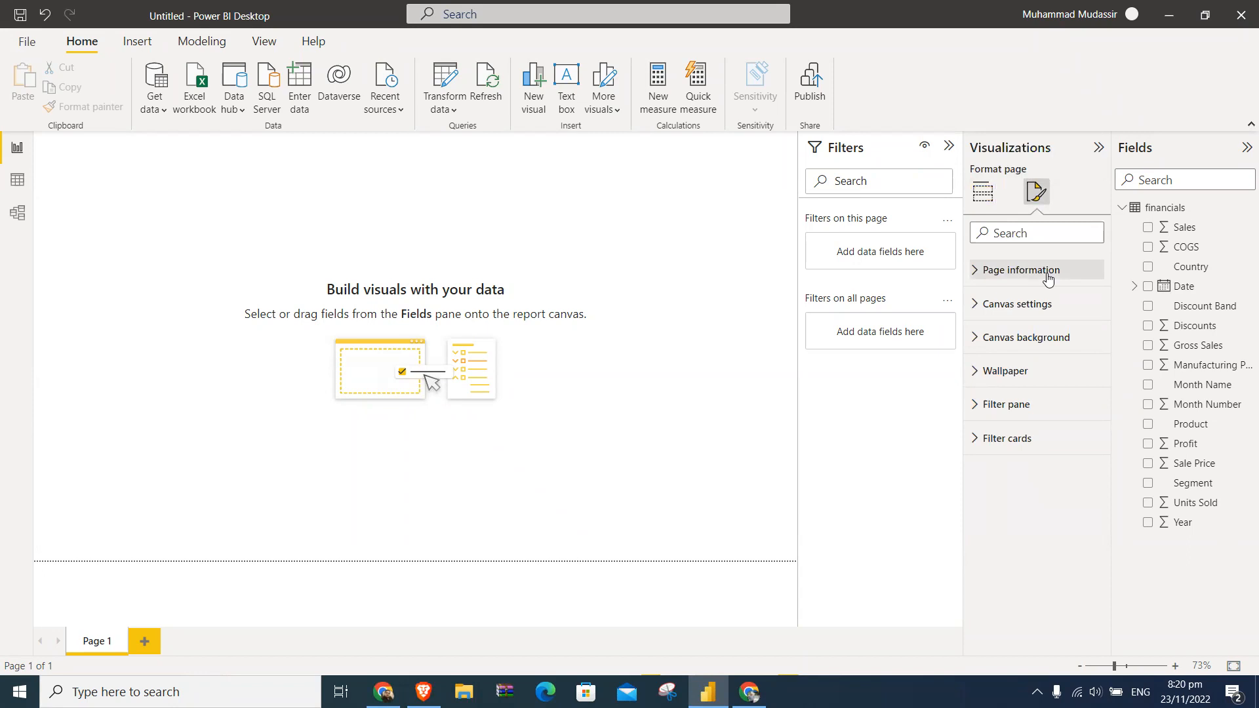
{"action": "left_click", "coordinate": [985, 192]}
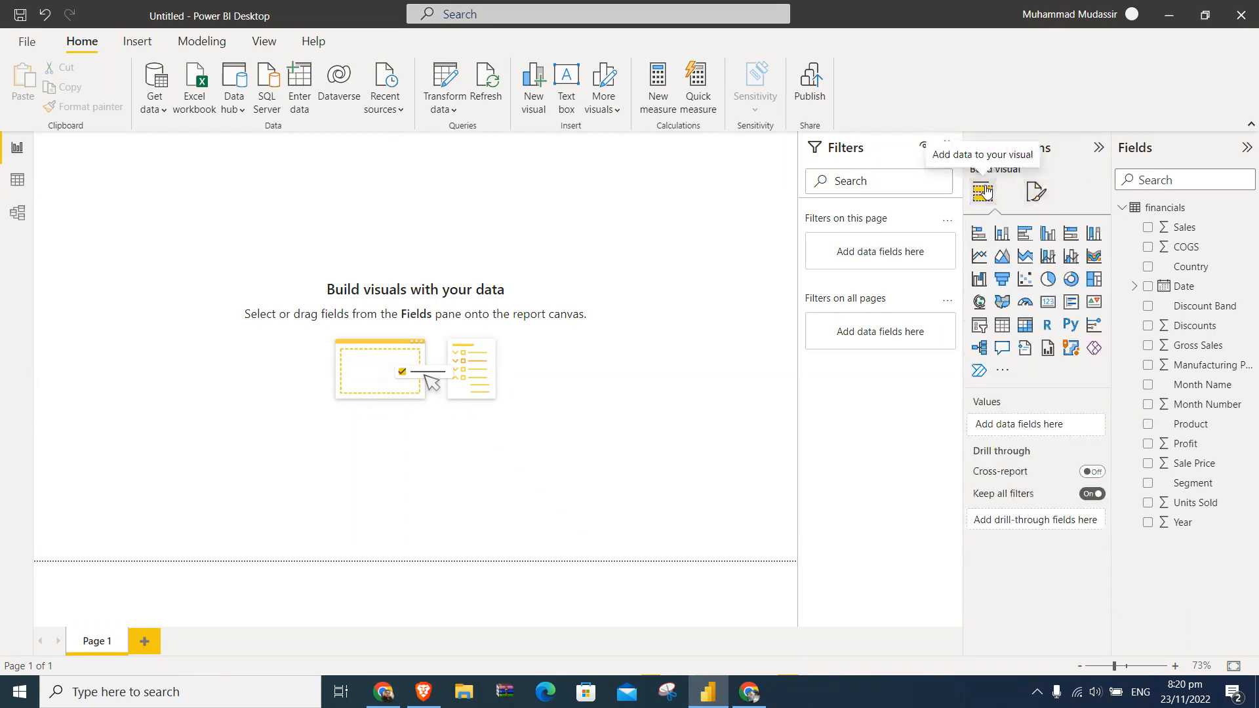
{"action": "left_click", "coordinate": [1036, 192]}
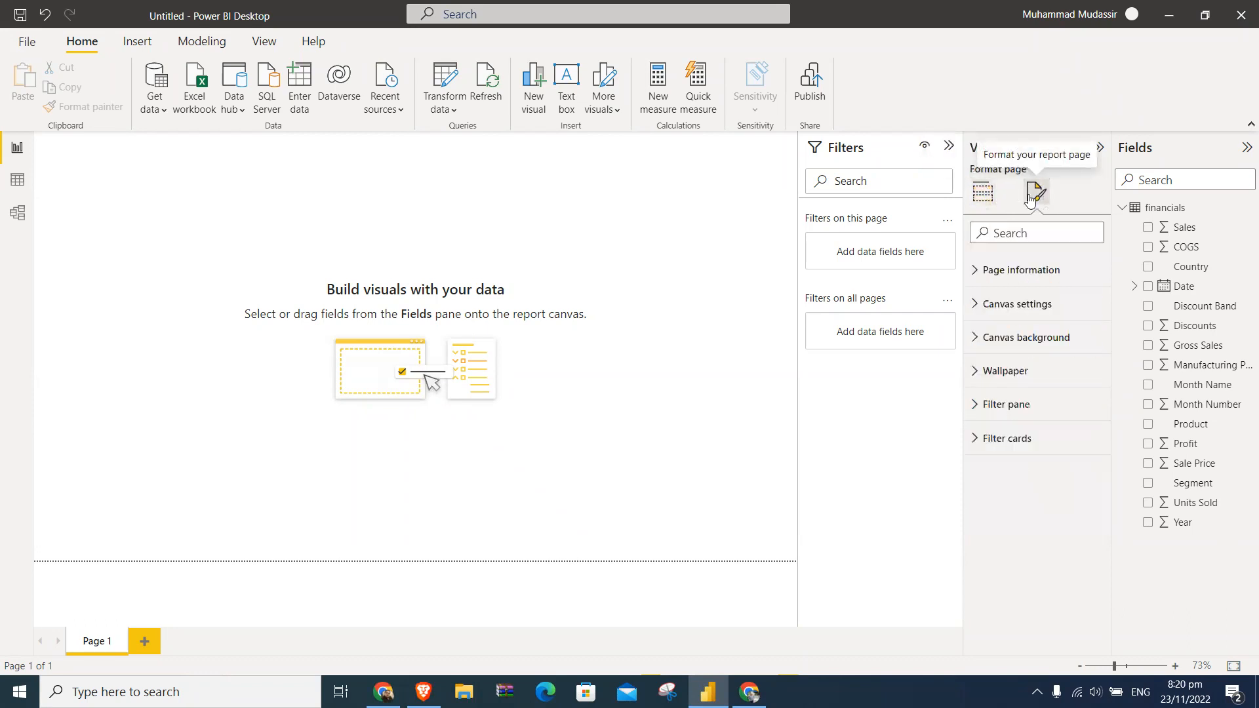
{"action": "left_click", "coordinate": [981, 199]}
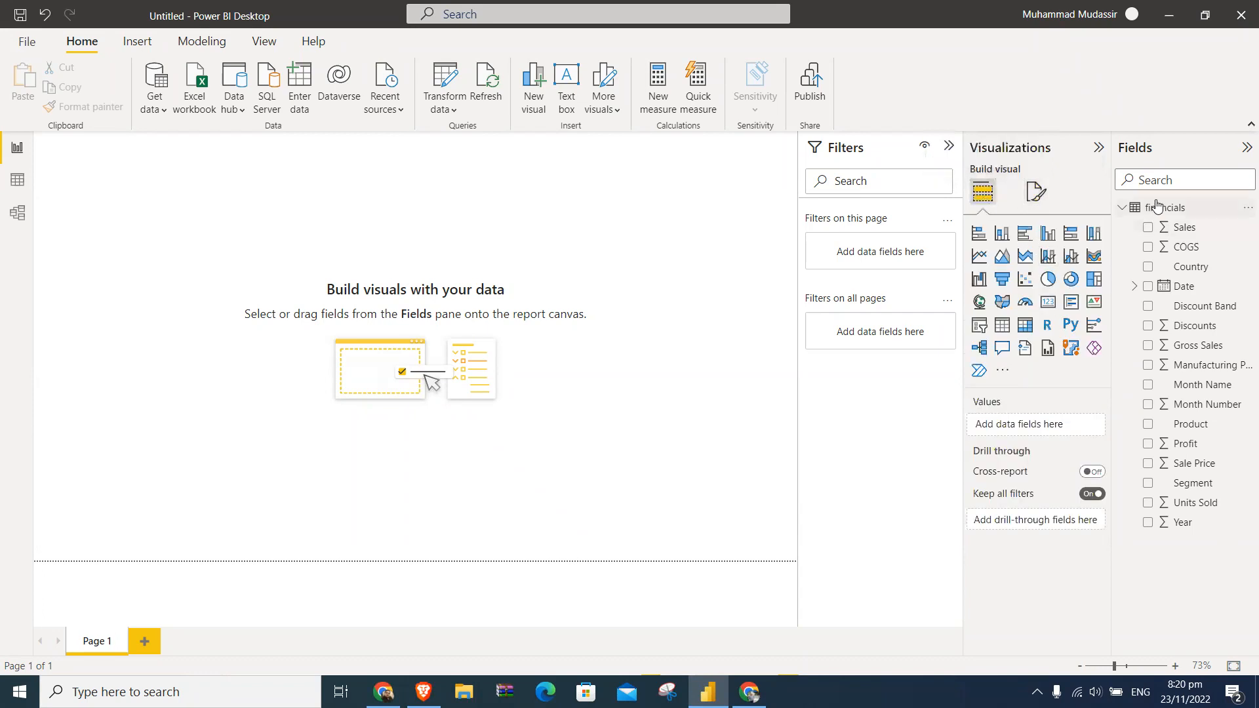
- Collapse and restore the field list, re-expand the financials table, and briefly view its data before returning to the report
{"action": "left_click", "coordinate": [1246, 148]}
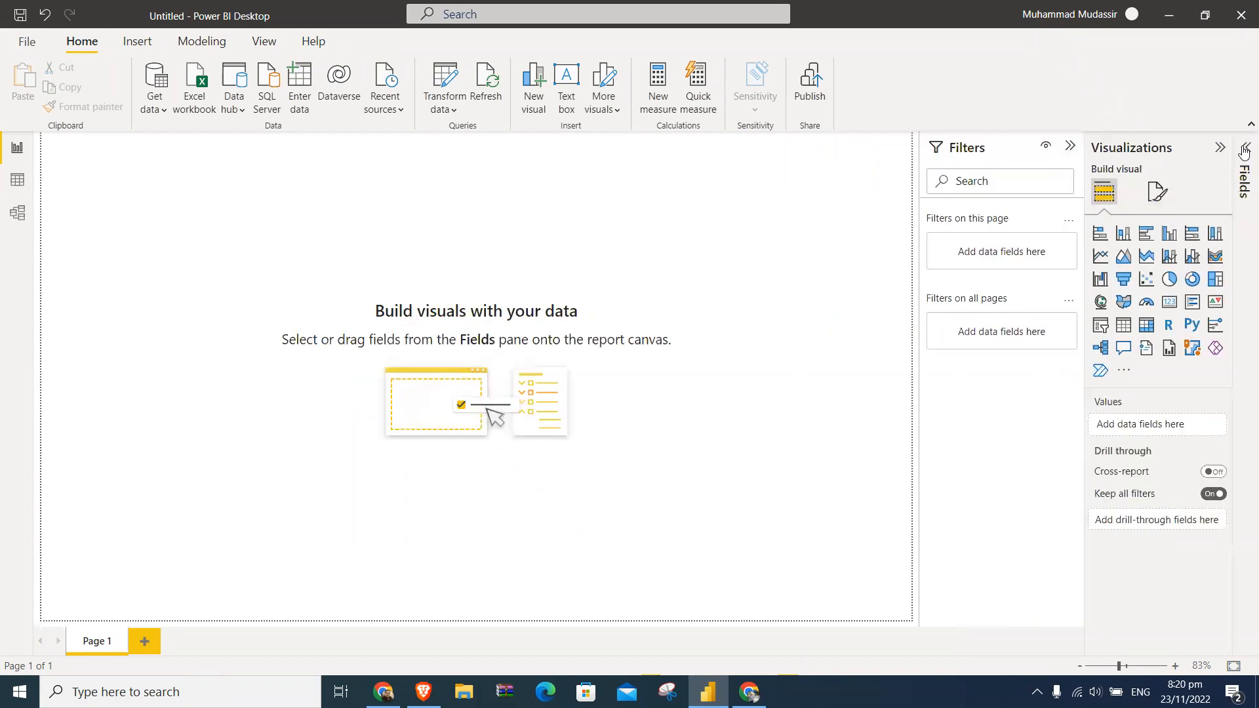
{"action": "left_click", "coordinate": [1244, 152]}
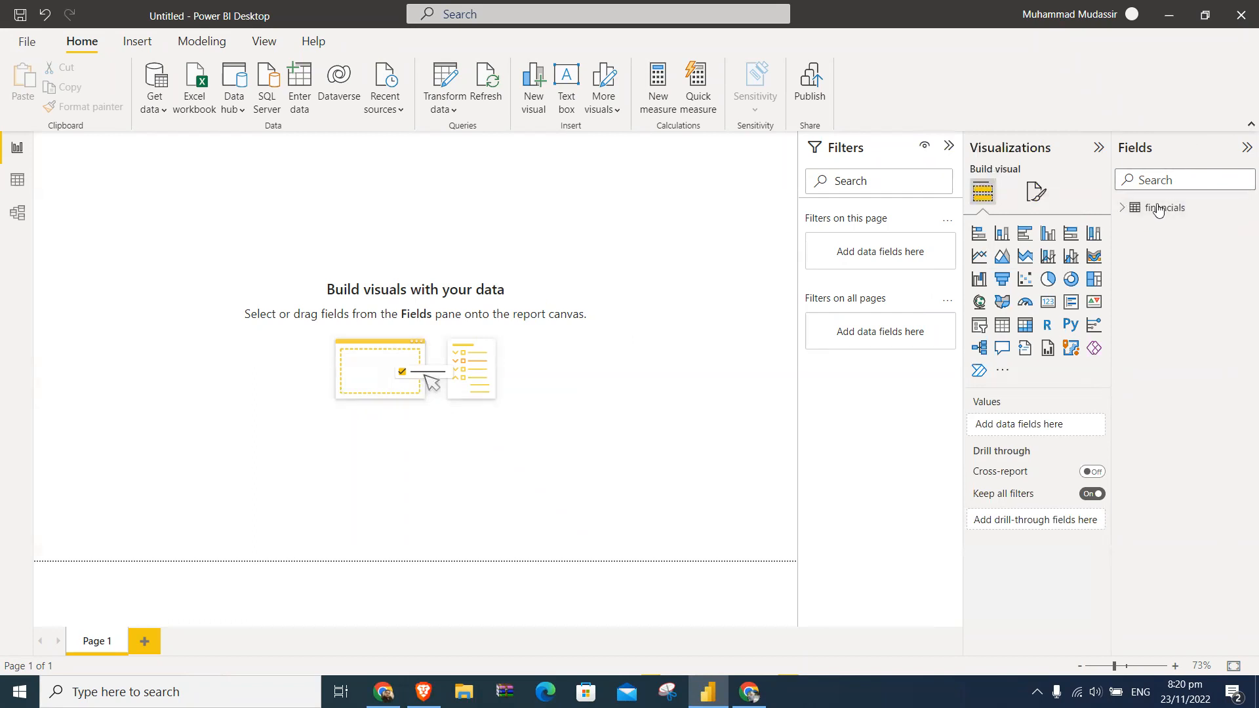
{"action": "left_click", "coordinate": [1122, 209]}
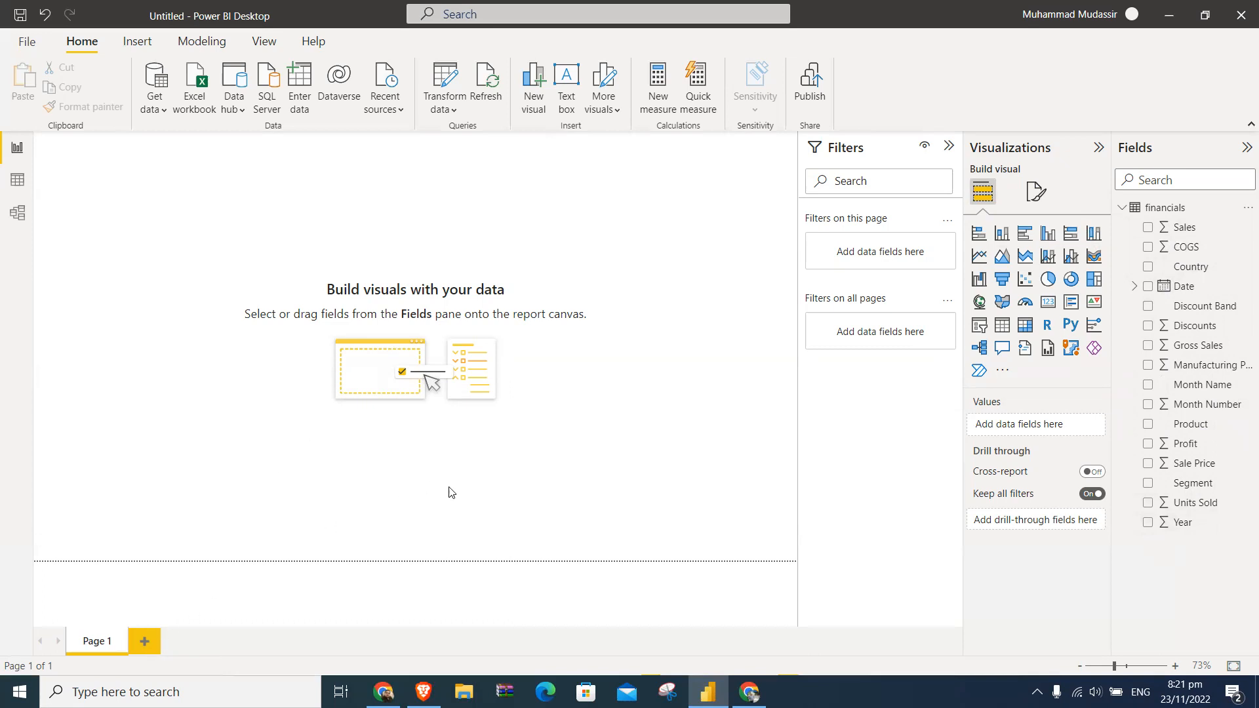
{"action": "left_click", "coordinate": [18, 181]}
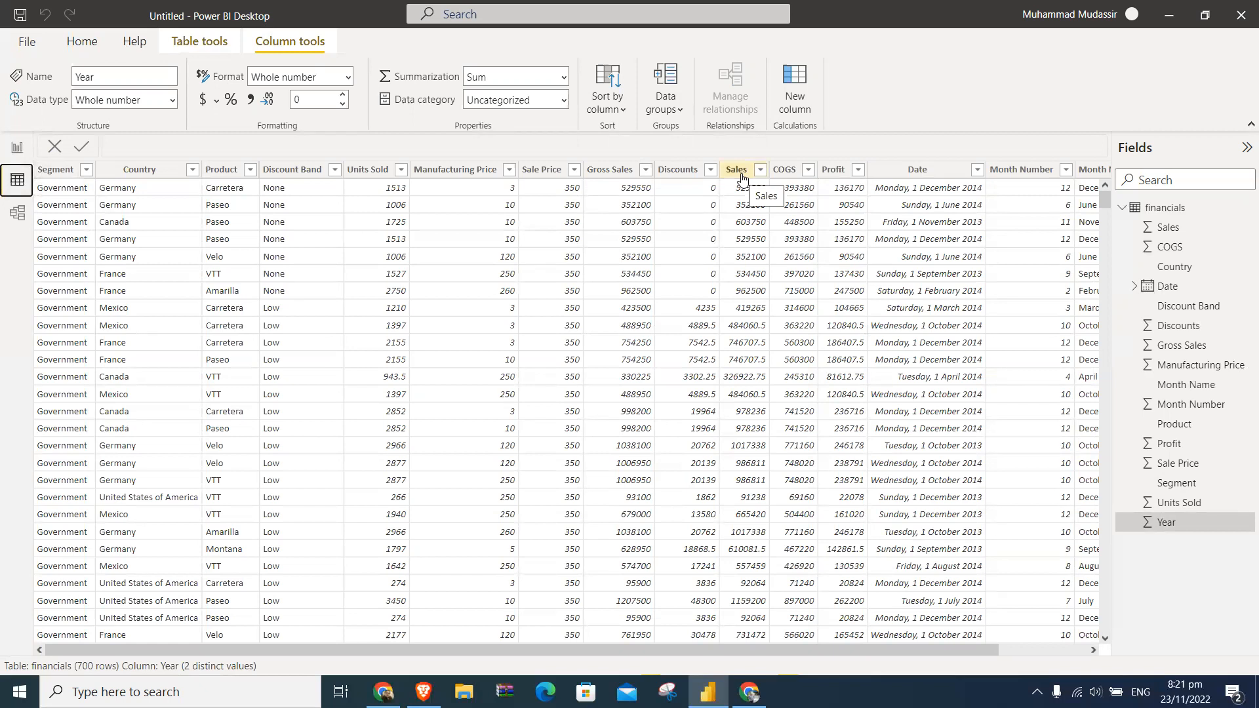
{"action": "left_click", "coordinate": [18, 148]}
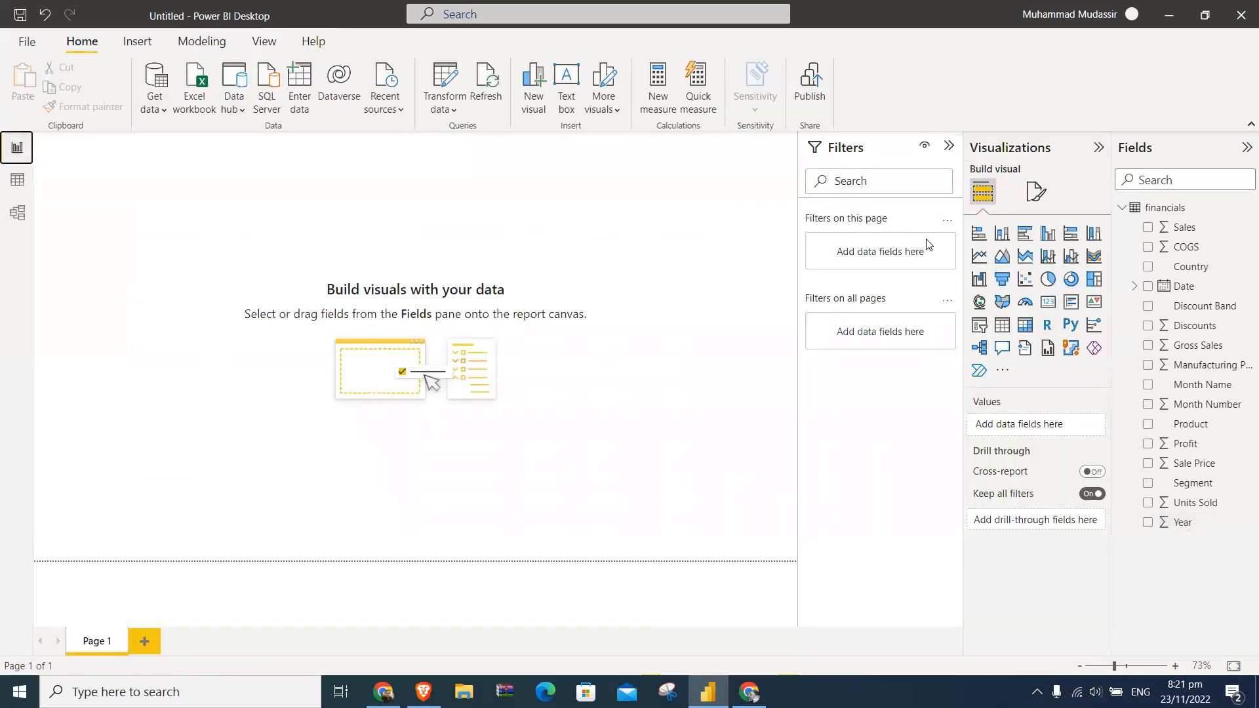
- Add an empty stacked bar chart to Page 1 and review its field wells and formatting options
{"action": "left_click", "coordinate": [981, 238]}
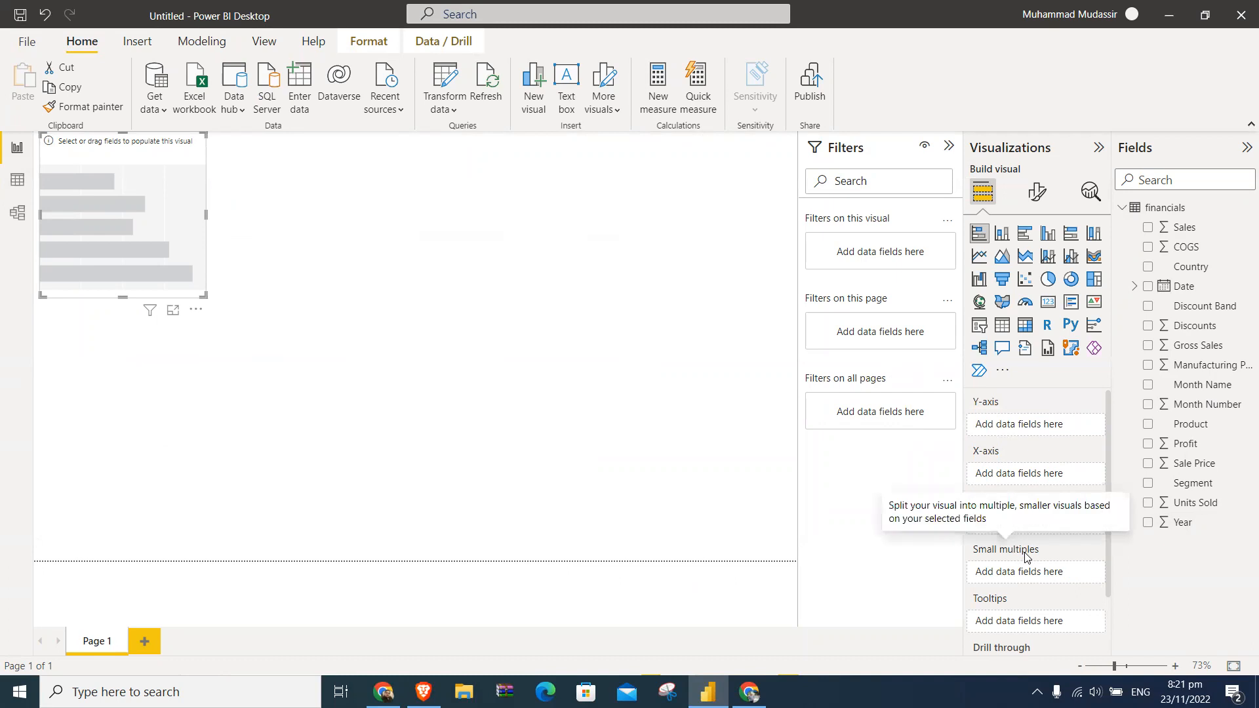
{"action": "scroll", "coordinate": [1016, 606], "scroll_direction": "down", "scroll_amount": 1}
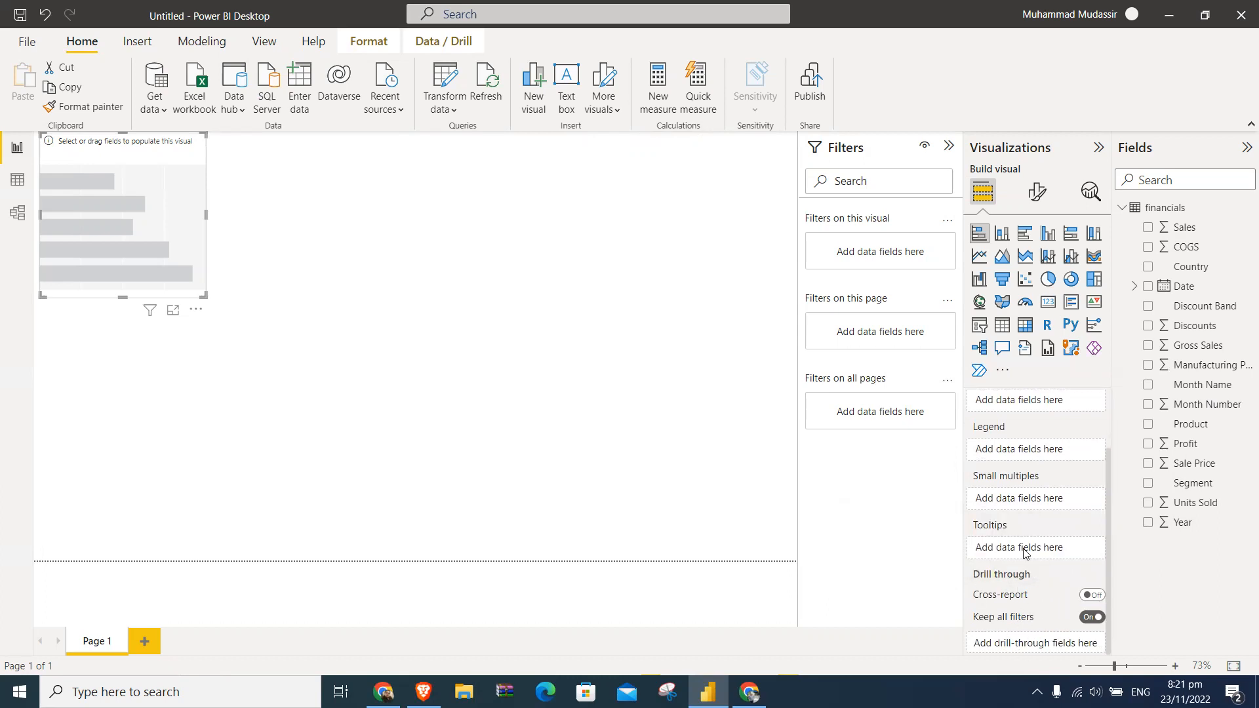
{"action": "scroll", "coordinate": [1028, 549], "scroll_direction": "up", "scroll_amount": 2}
{"action": "scroll", "coordinate": [1030, 551], "scroll_direction": "down", "scroll_amount": 2}
{"action": "left_click", "coordinate": [1037, 192]}
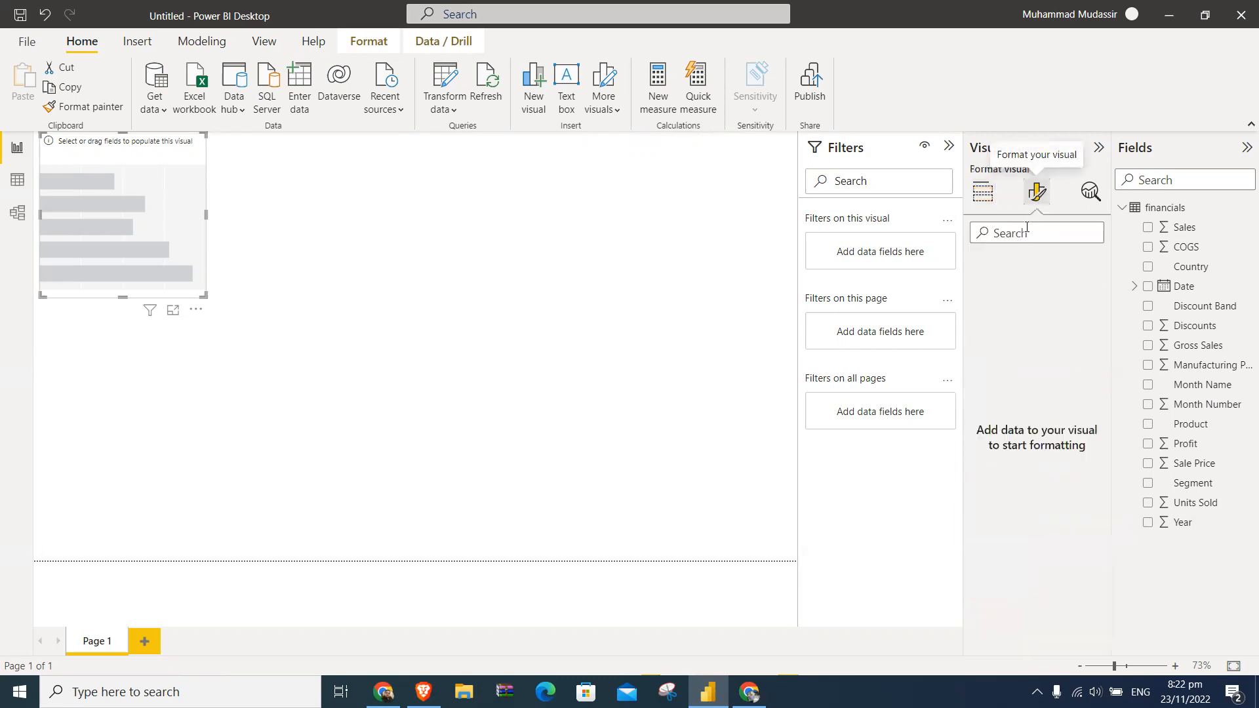
{"action": "left_click", "coordinate": [991, 196]}
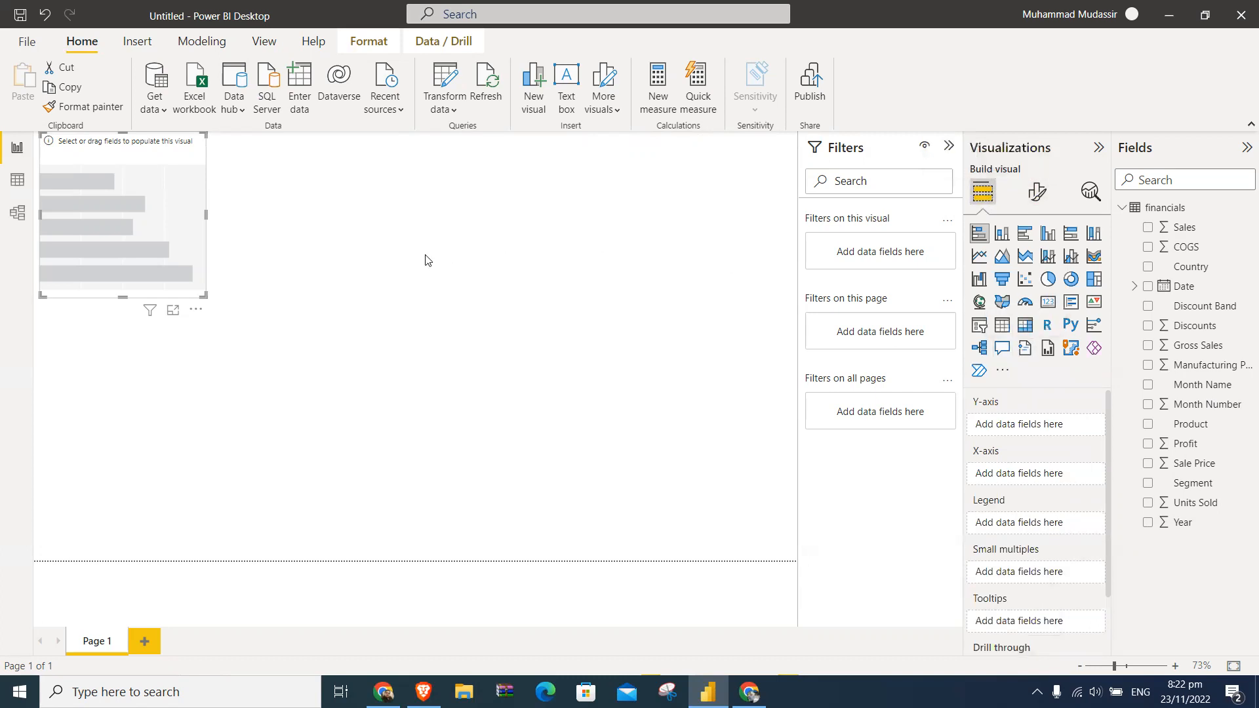
- Change the visual to a stacked column chart and assign Segment to its X-axis
{"action": "left_click", "coordinate": [1005, 234]}
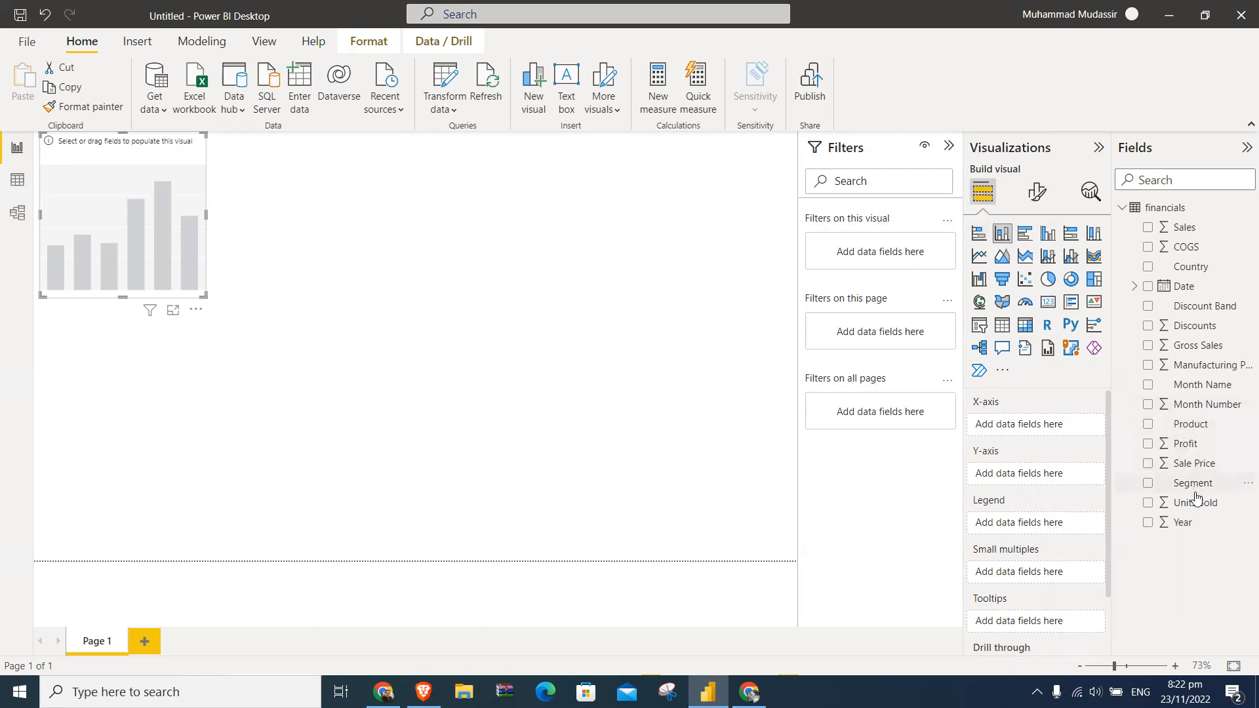
{"action": "left_click_drag", "start_coordinate": [1195, 491], "coordinate": [1045, 427]}
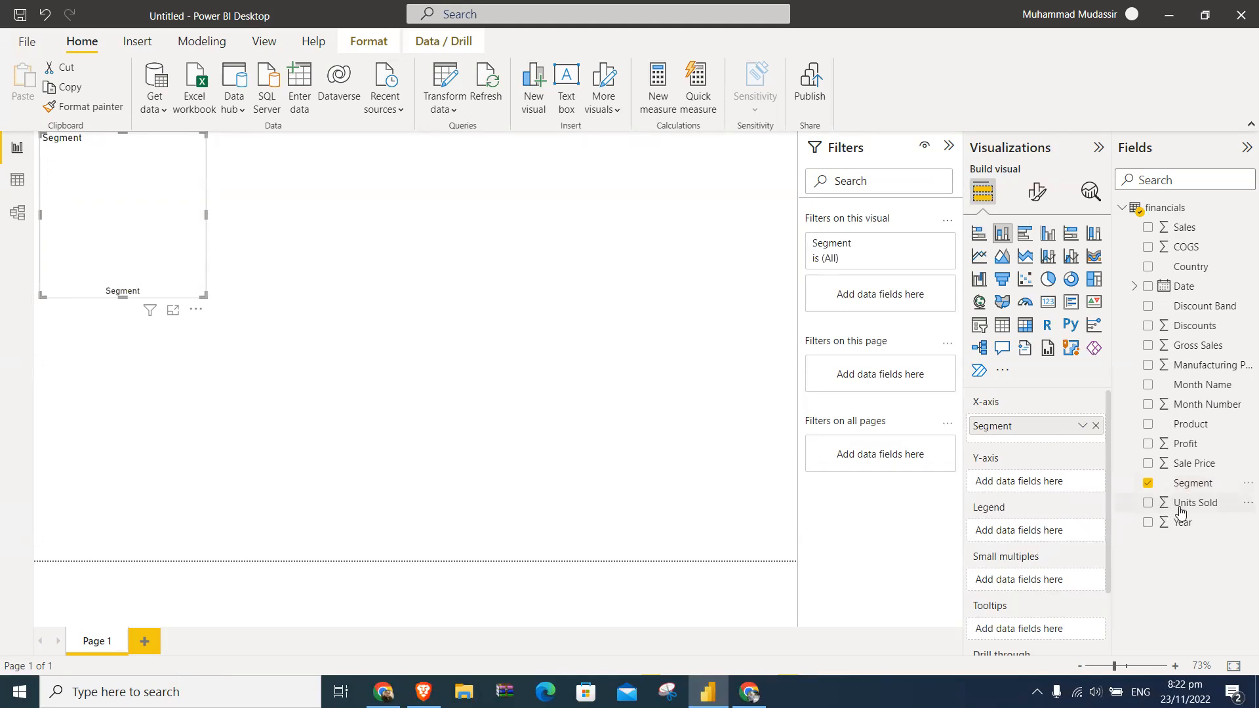
{"action": "left_click", "coordinate": [1177, 482]}
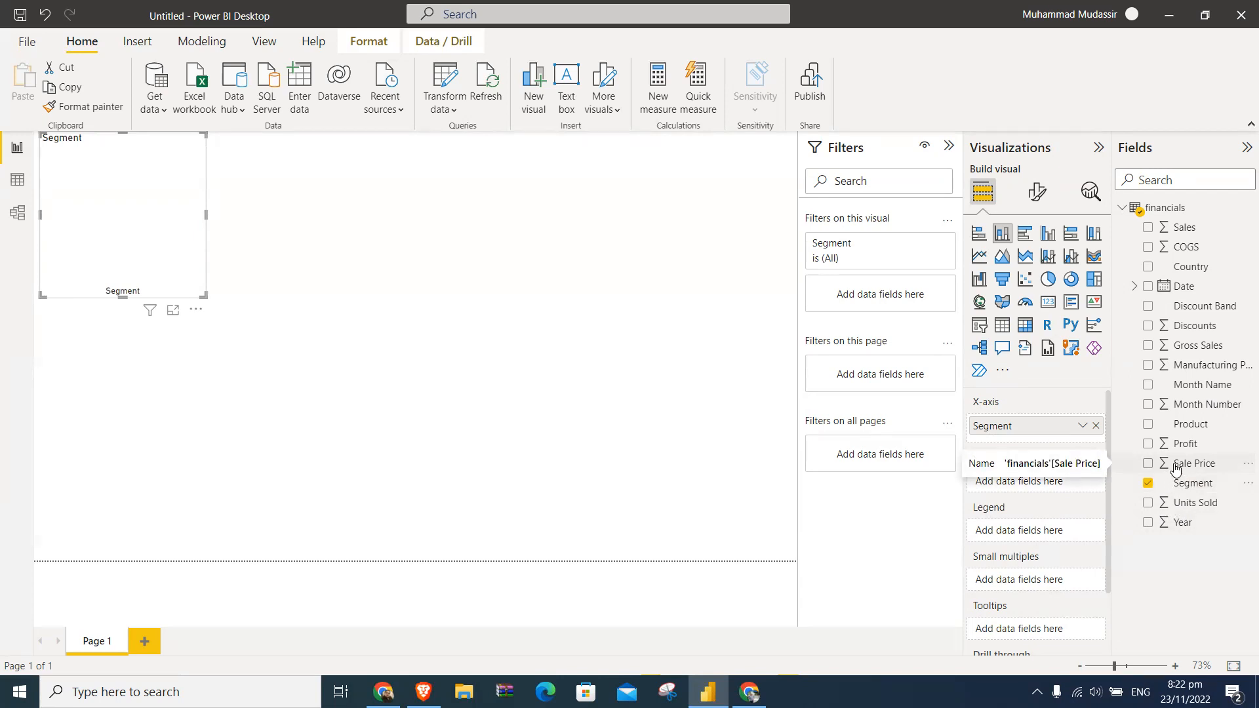
{"action": "left_click_drag", "start_coordinate": [1176, 470], "coordinate": [1054, 537]}
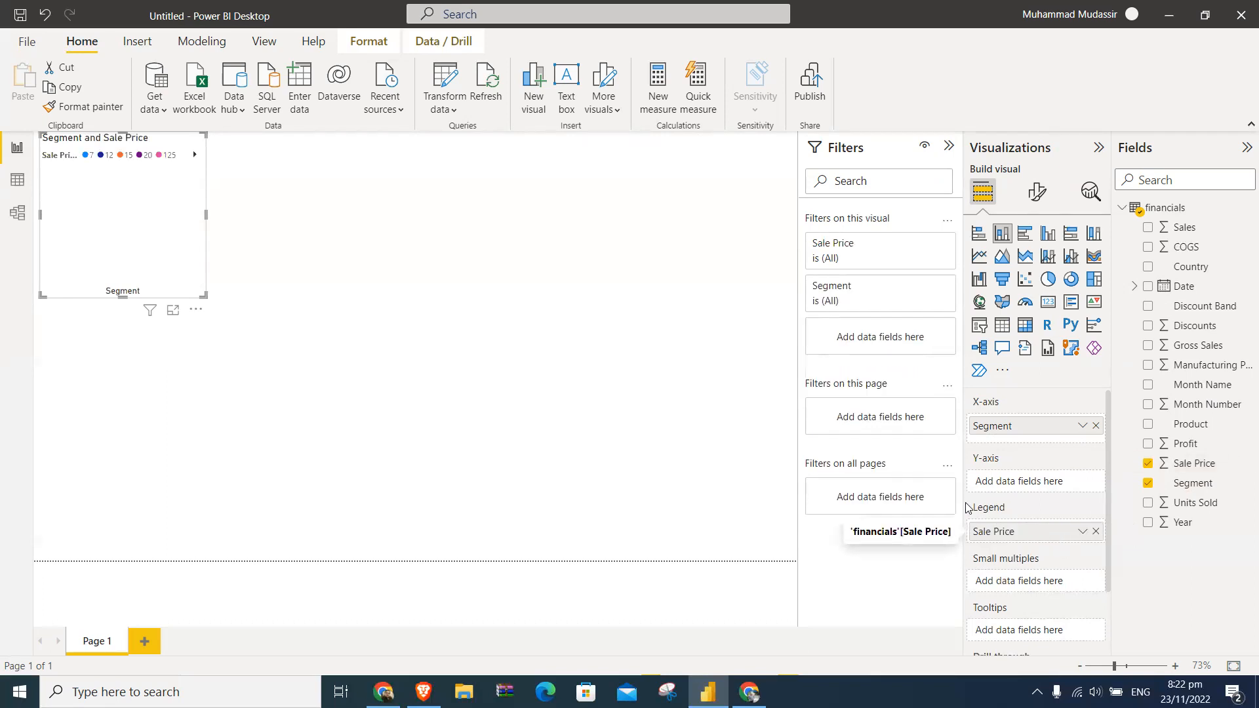
{"action": "left_click_drag", "start_coordinate": [1009, 427], "coordinate": [1023, 534]}
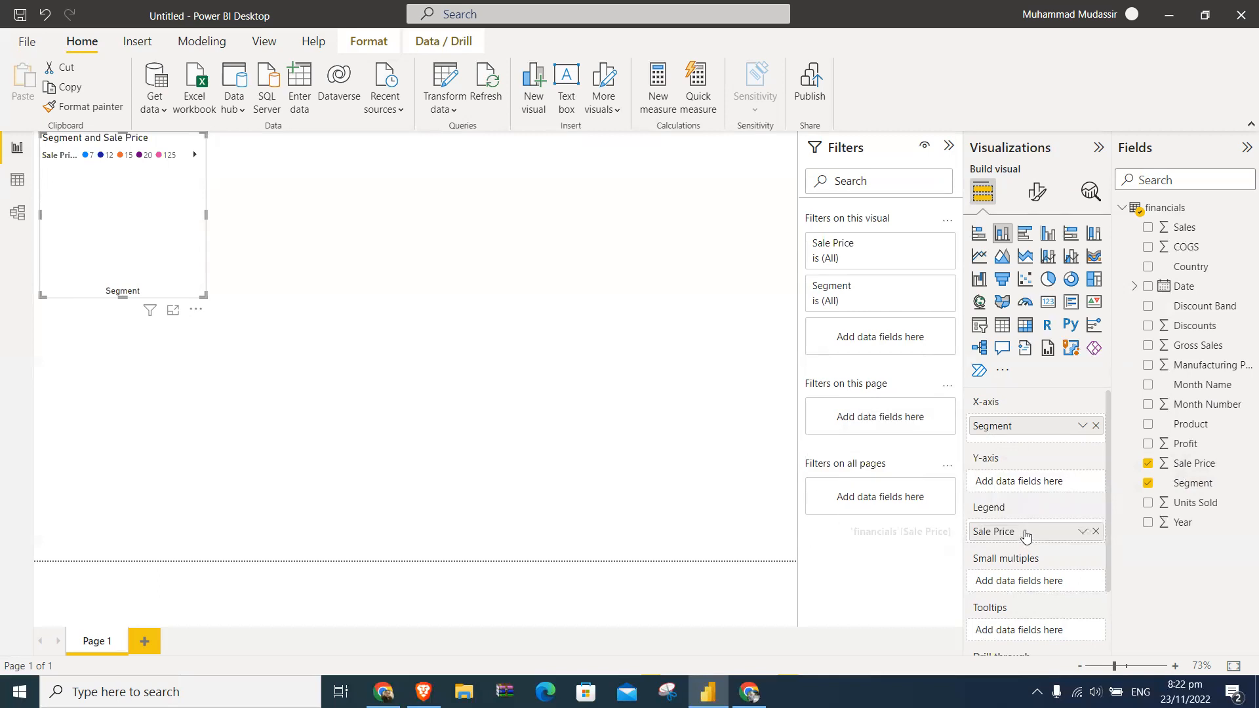
{"action": "left_click", "coordinate": [1095, 533]}
- Assign Segment to the legend and Sale Price to the Y-axis, and widen the chart to just over half the page
{"action": "left_click_drag", "start_coordinate": [1184, 484], "coordinate": [1047, 530]}
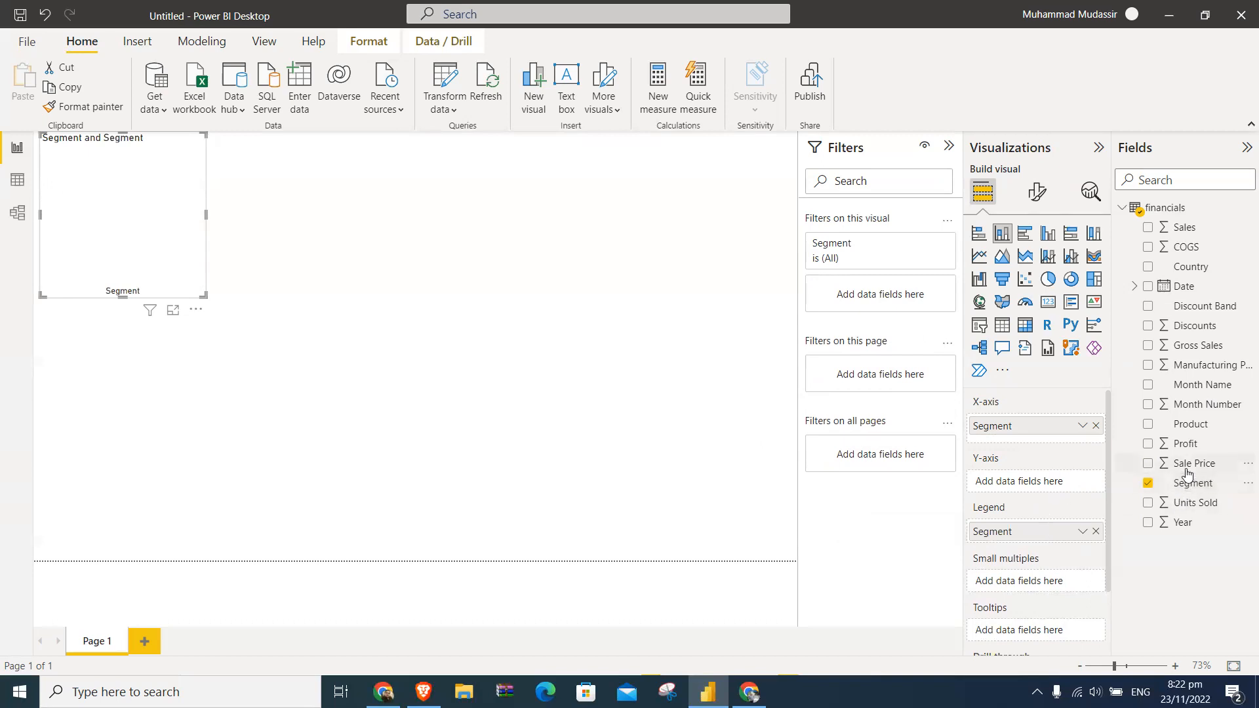
{"action": "left_click_drag", "start_coordinate": [1183, 466], "coordinate": [1087, 485]}
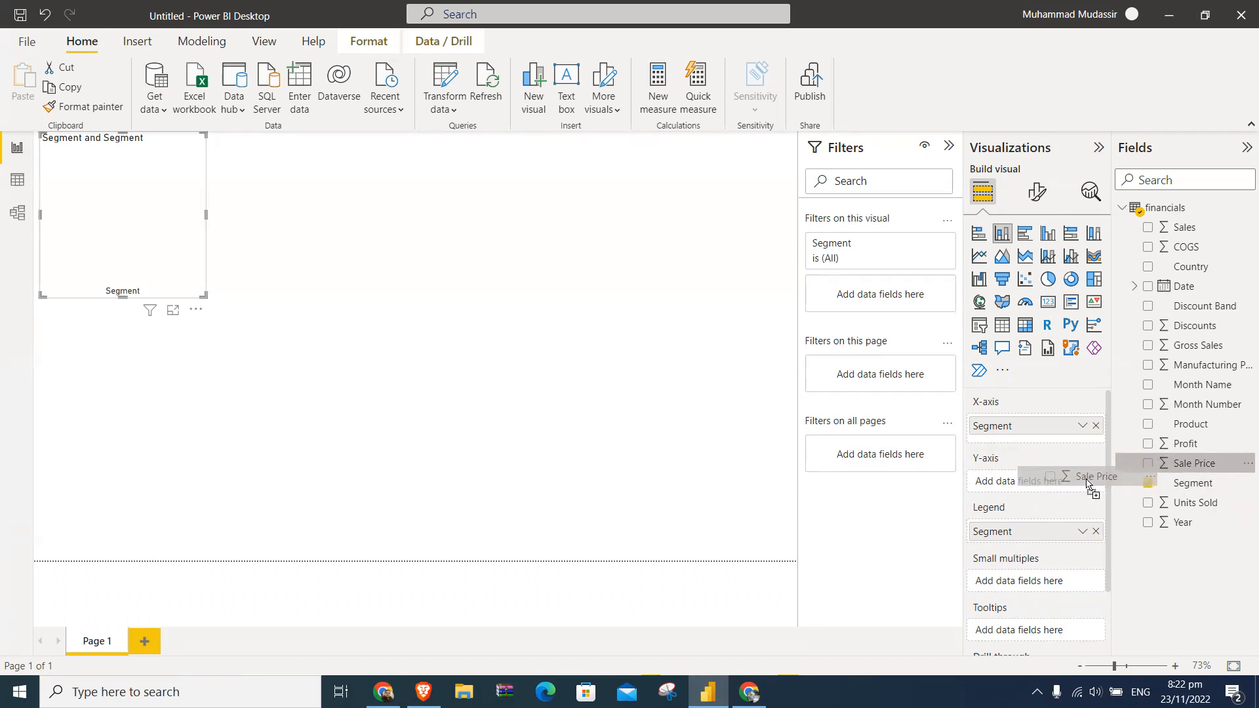
{"action": "mouse_move", "coordinate": [1087, 486]}
{"action": "left_mouse_down"}
{"action": "mouse_move", "coordinate": [1148, 467]}
{"action": "mouse_move", "coordinate": [1138, 482]}
{"action": "mouse_move", "coordinate": [1060, 481]}
{"action": "mouse_move", "coordinate": [1064, 508]}
{"action": "mouse_move", "coordinate": [1063, 489]}
{"action": "left_mouse_up"}
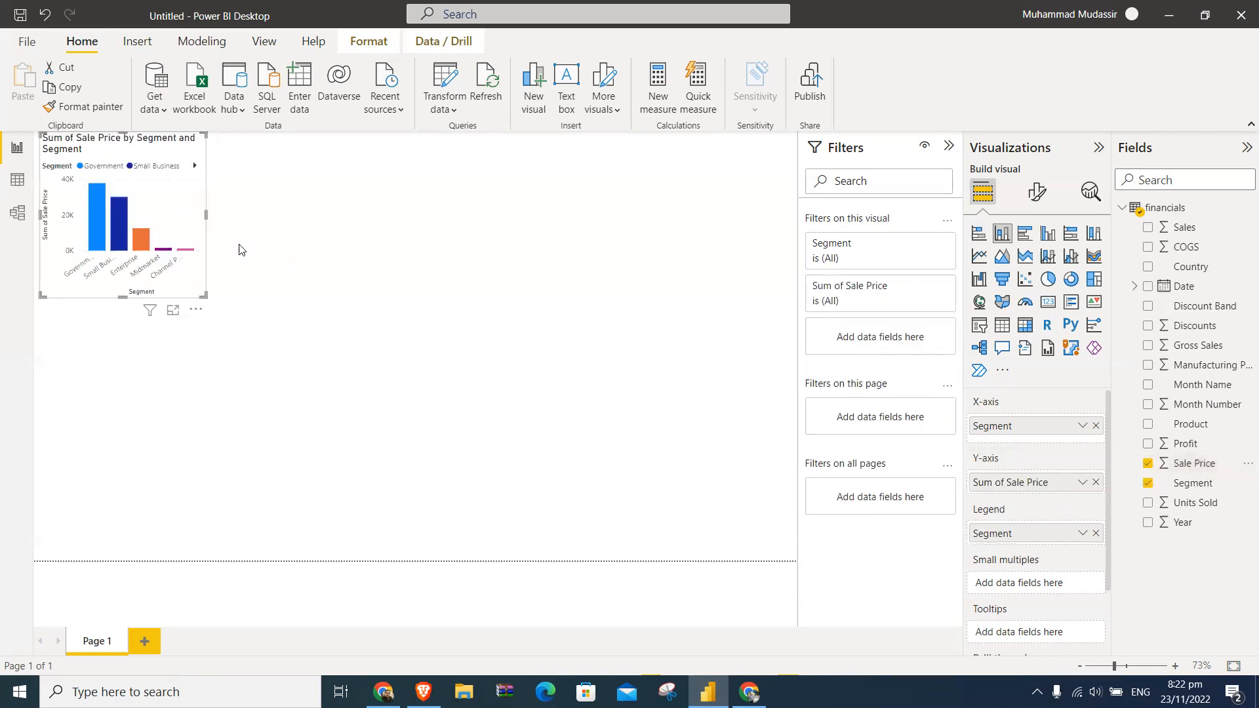
{"action": "left_click_drag", "start_coordinate": [207, 218], "coordinate": [469, 237]}
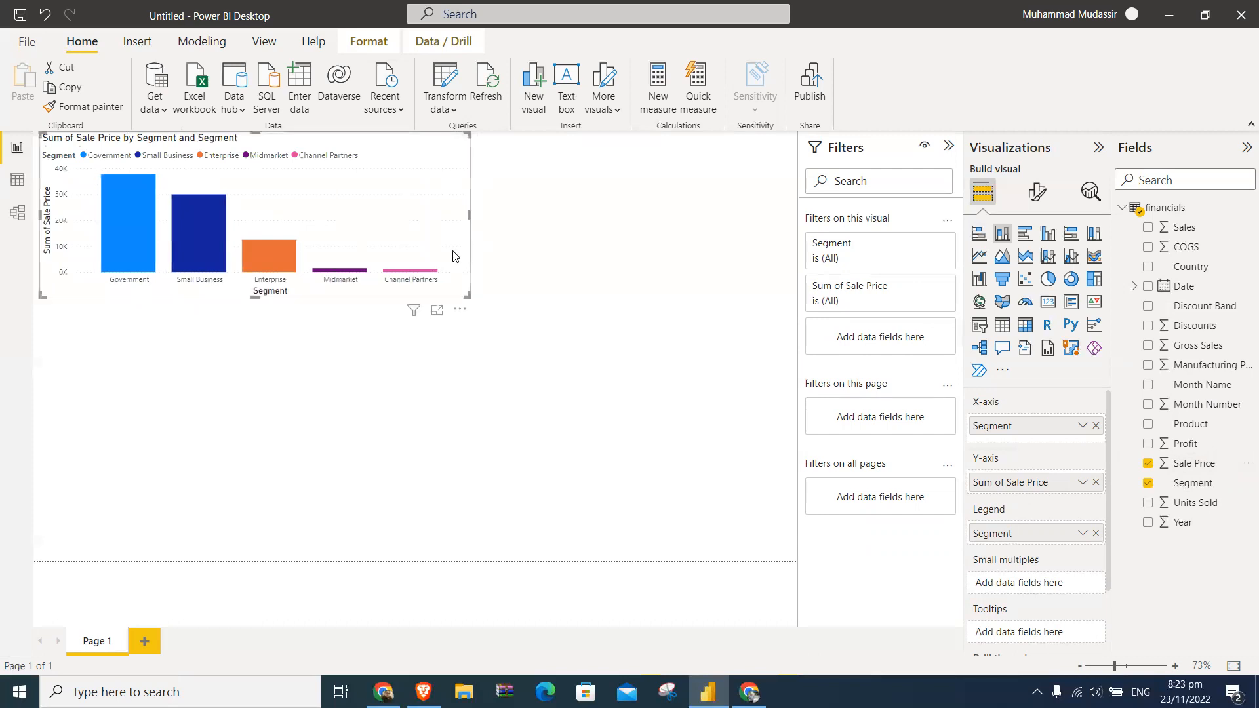
{"action": "mouse_move", "coordinate": [156, 275]}
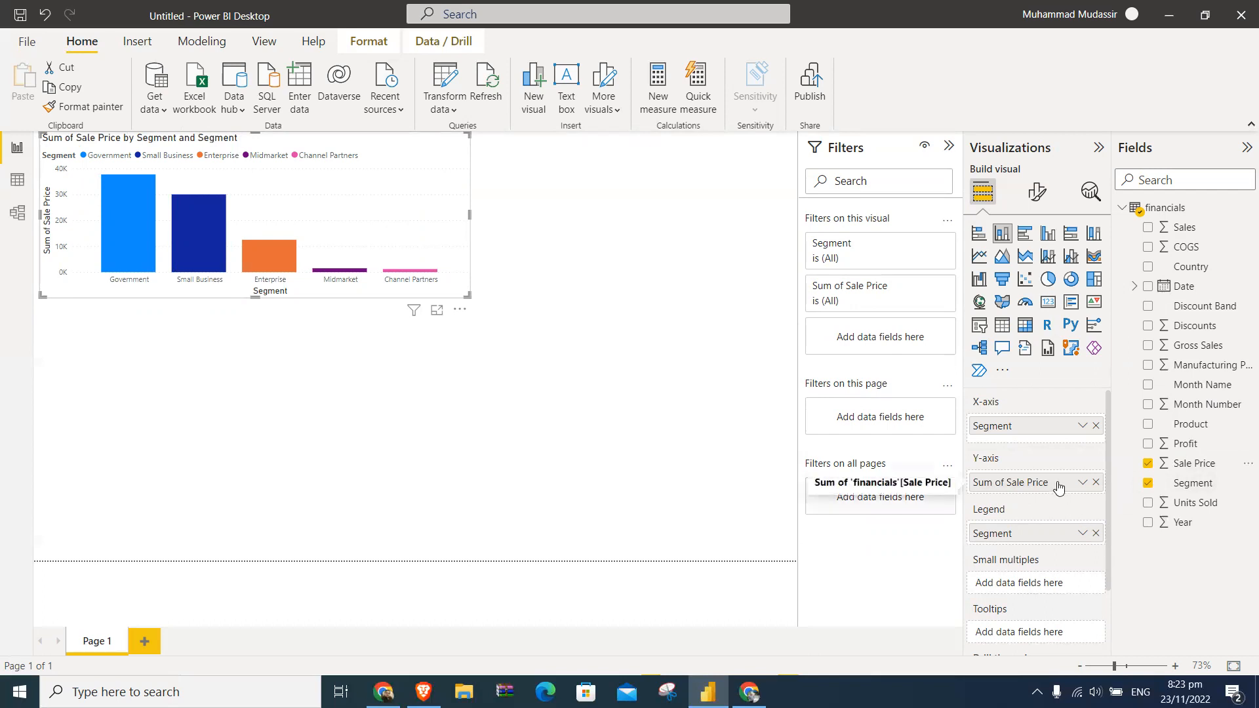
- Remove Segment from the X-axis and assign it again, and highlight Channel Partners through the legend before clearing the highlight
{"action": "left_click", "coordinate": [1095, 426]}
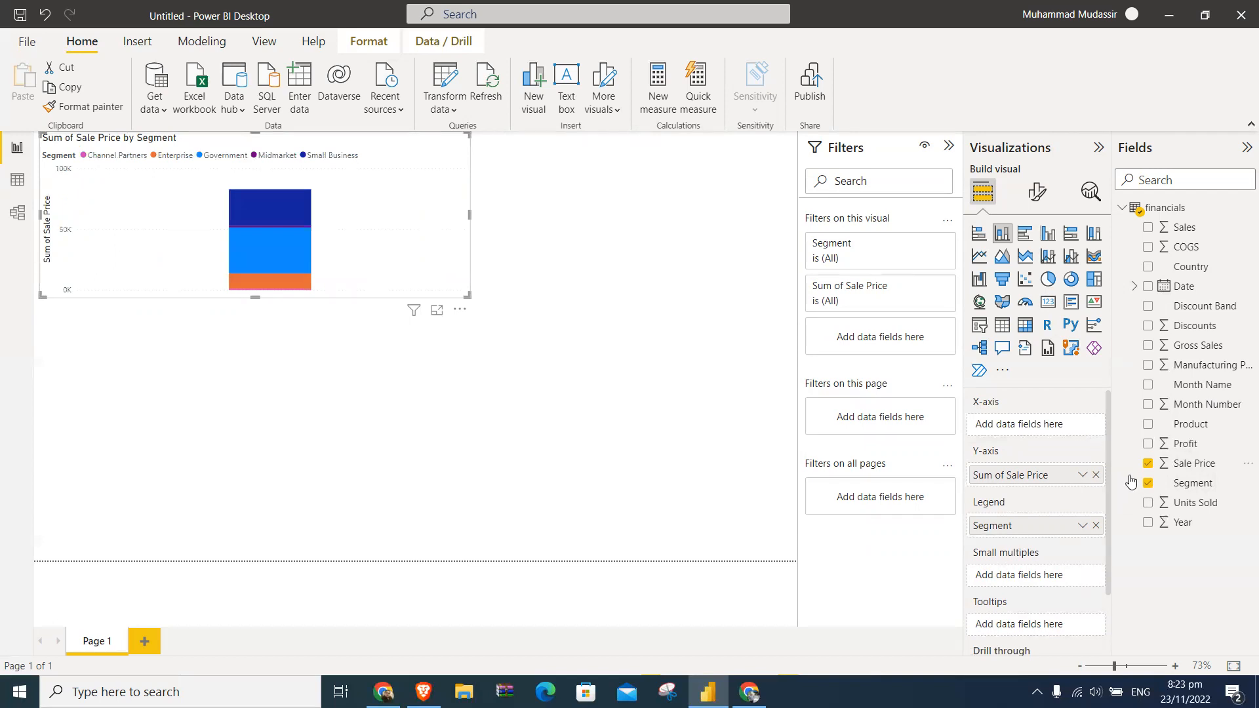
{"action": "left_click_drag", "start_coordinate": [1177, 484], "coordinate": [1034, 429]}
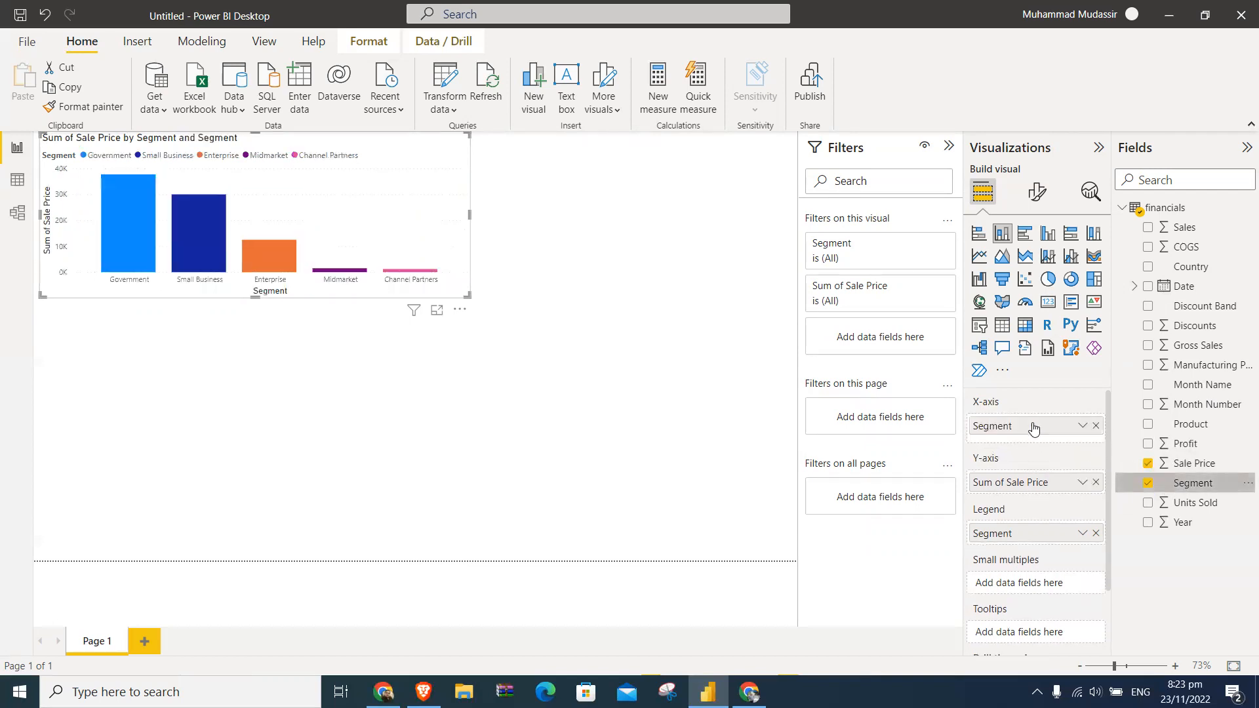
{"action": "left_click", "coordinate": [342, 159]}
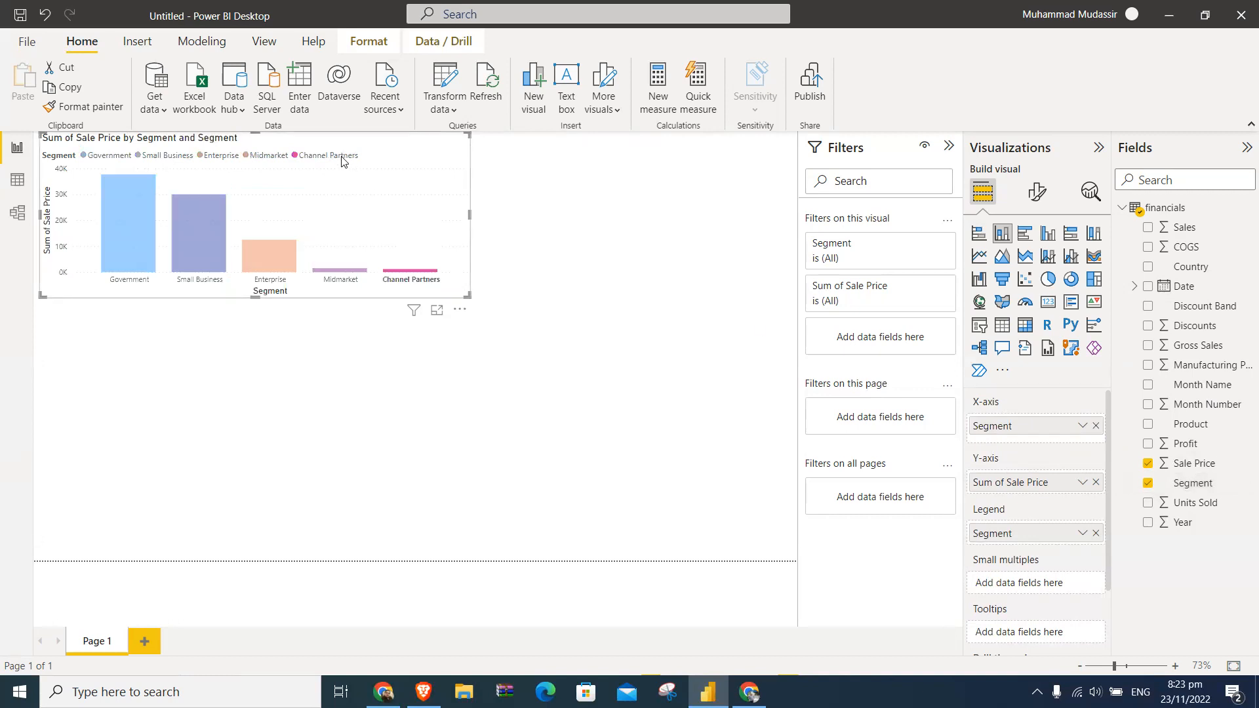
{"action": "left_click", "coordinate": [395, 155]}
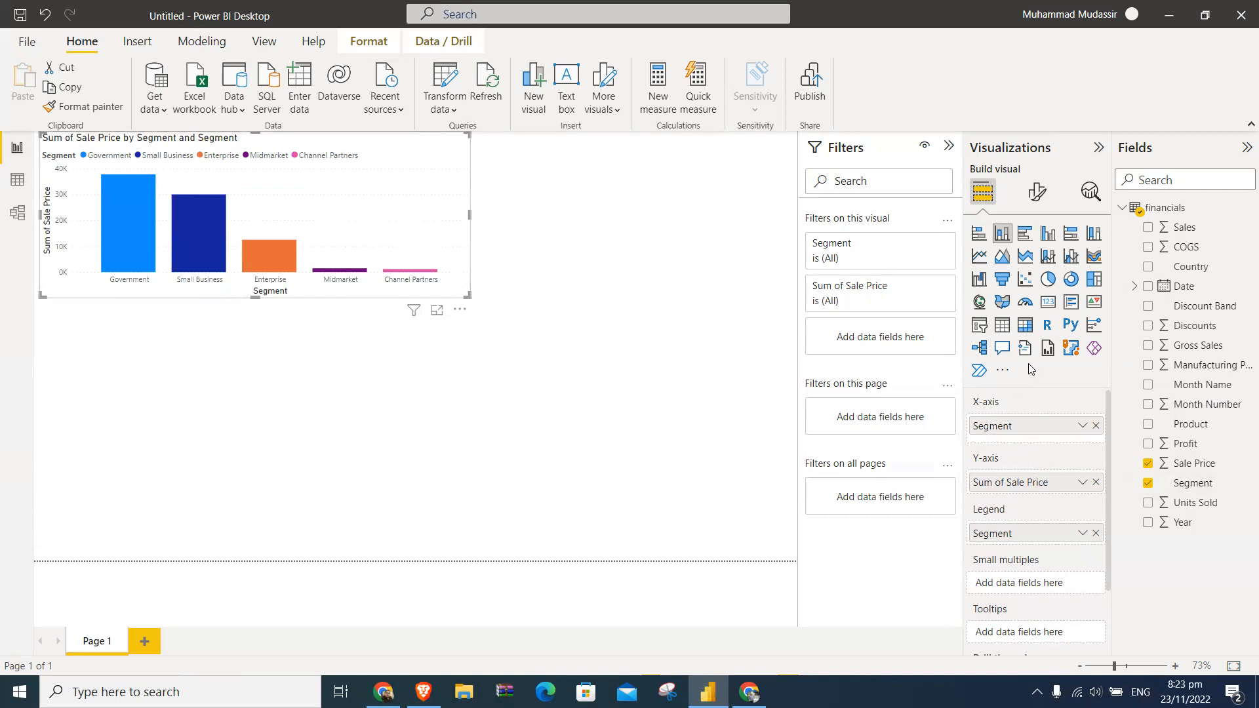
- Inspect the column chart's formatting categories, including the legend's position, text and title settings
{"action": "left_click", "coordinate": [1034, 202]}
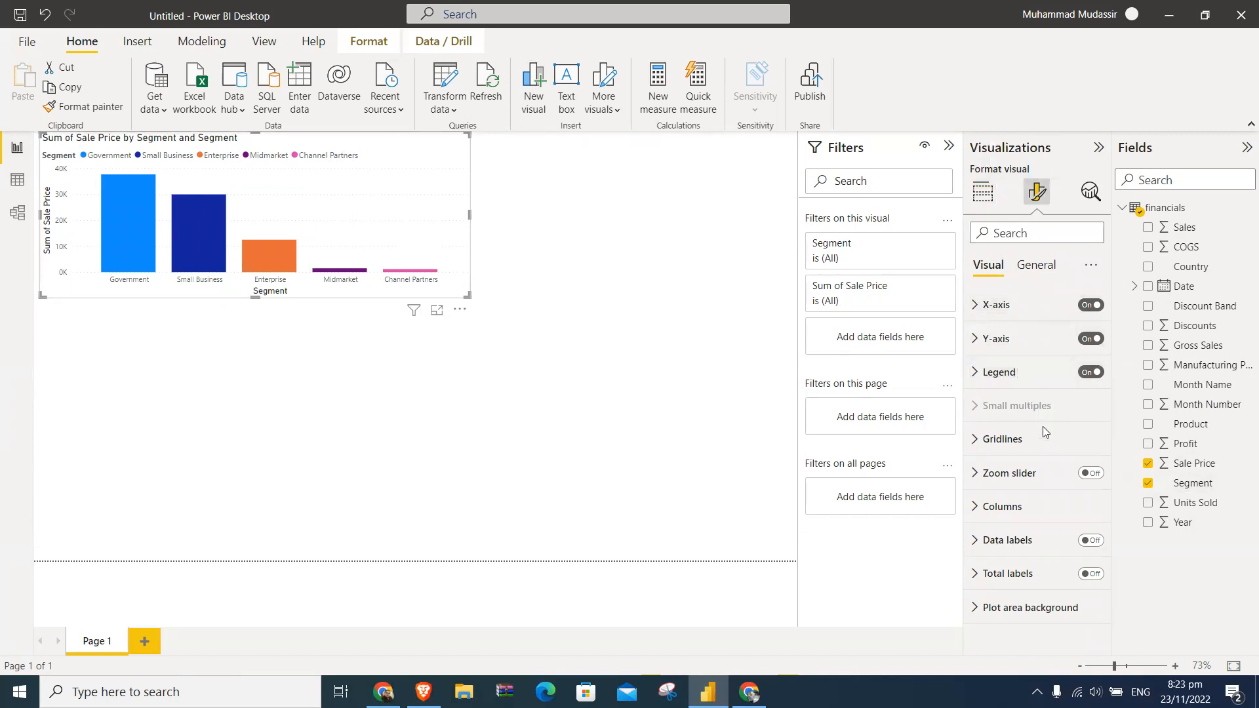
{"action": "left_click", "coordinate": [976, 384]}
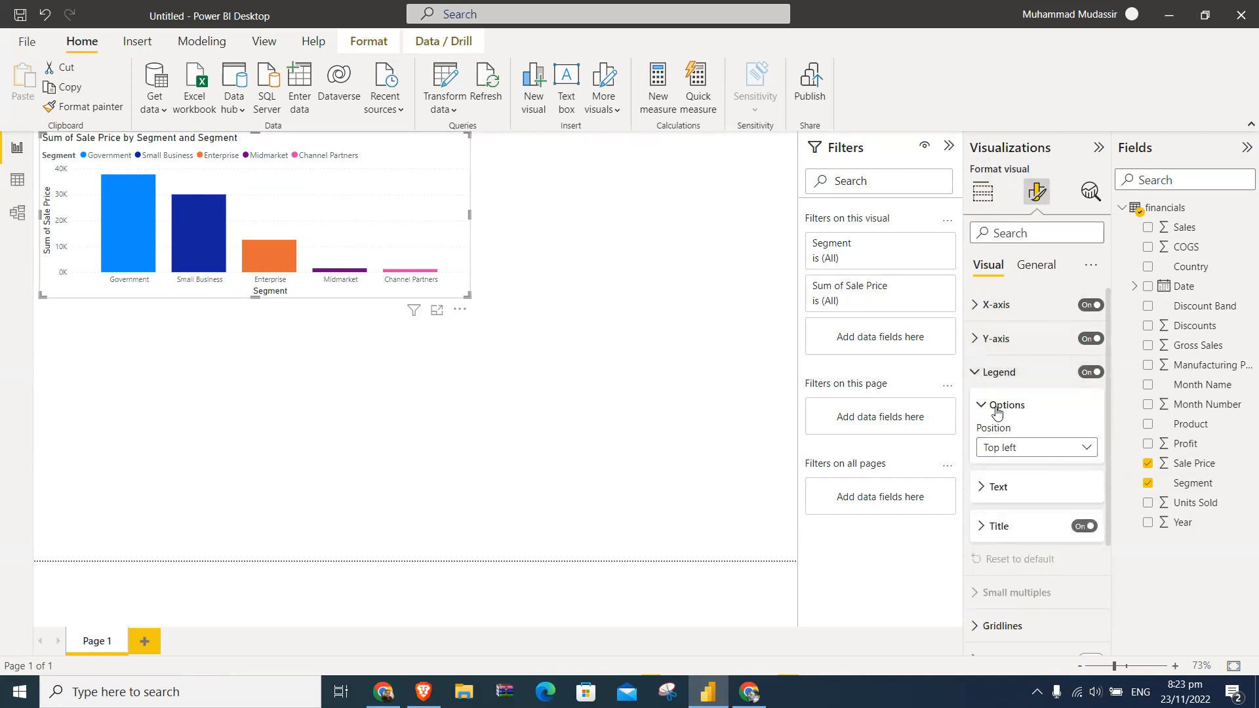
{"action": "left_click", "coordinate": [978, 380]}
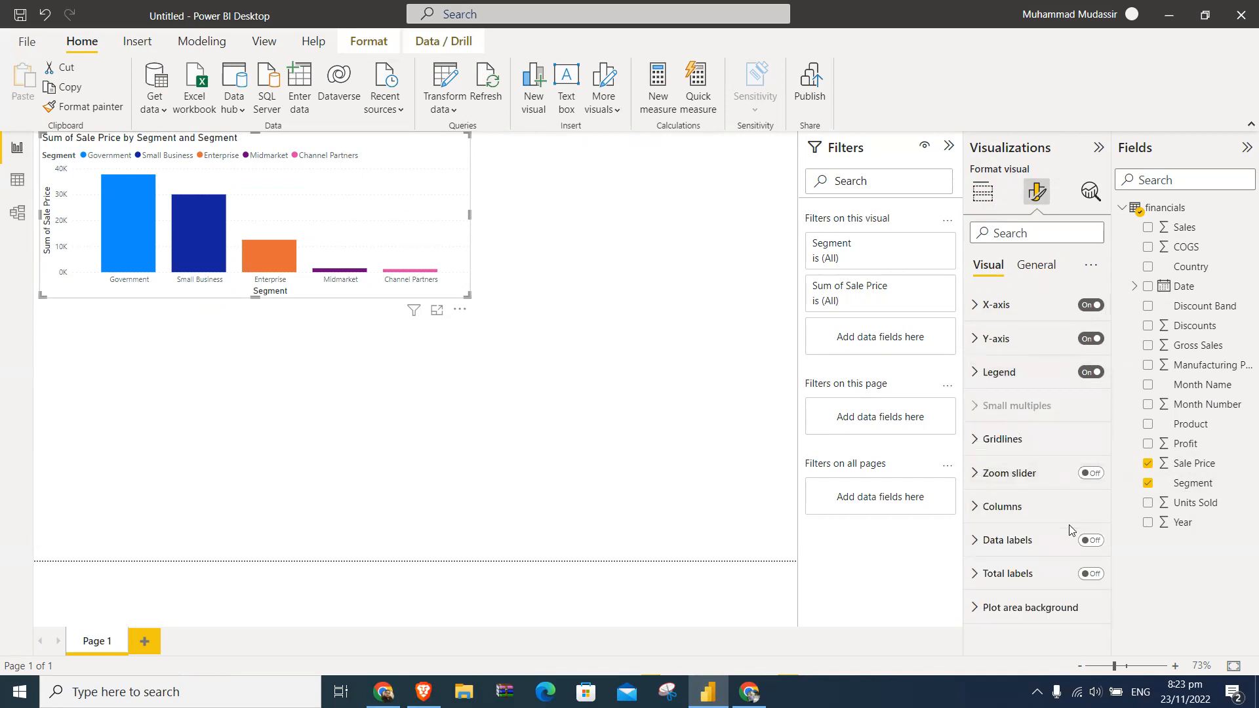
- Turn on data labels for the column chart and review their series, position and orientation settings
{"action": "left_click", "coordinate": [1102, 546]}
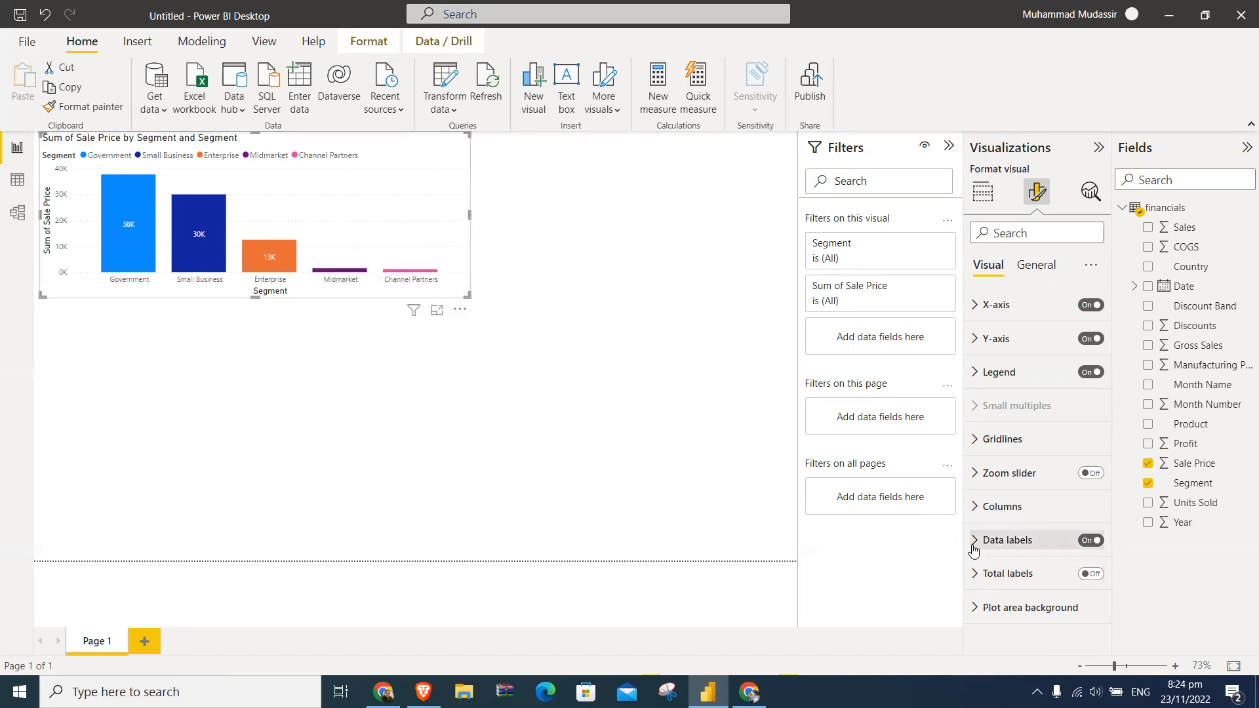
{"action": "left_click", "coordinate": [974, 540]}
{"action": "scroll", "coordinate": [981, 538], "scroll_direction": "down", "scroll_amount": 4}
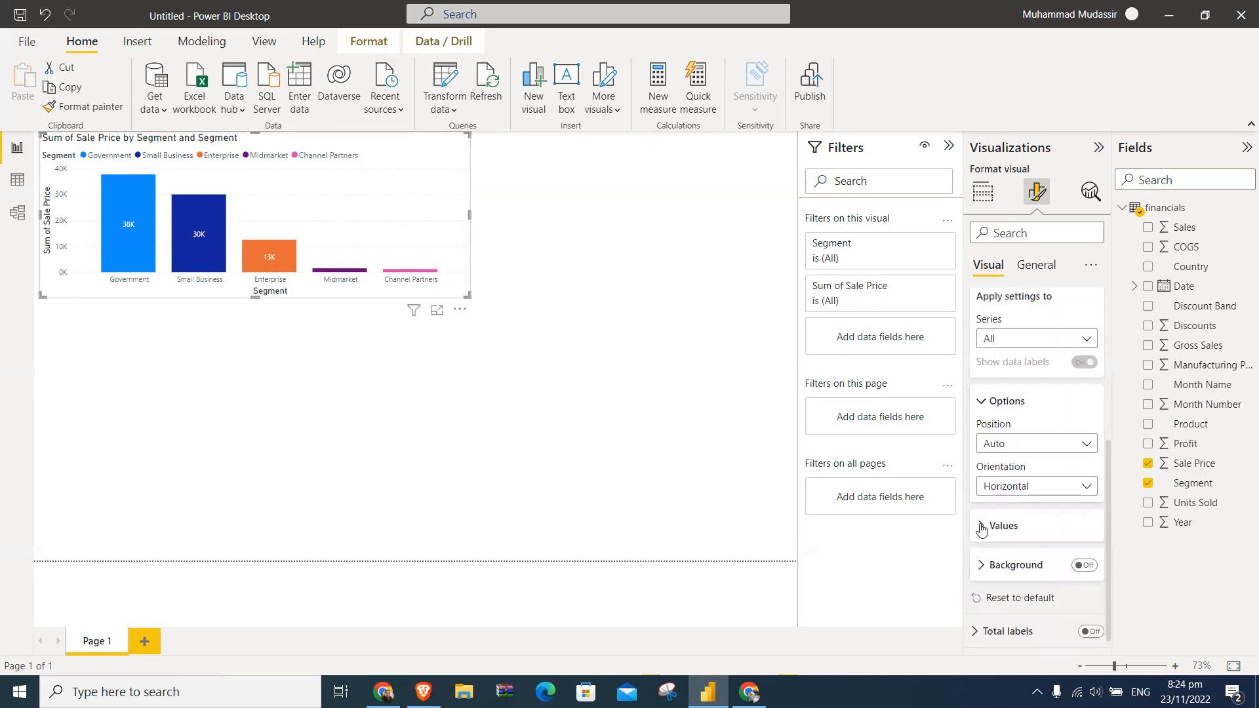
{"action": "scroll", "coordinate": [1037, 401], "scroll_direction": "up", "scroll_amount": 1}
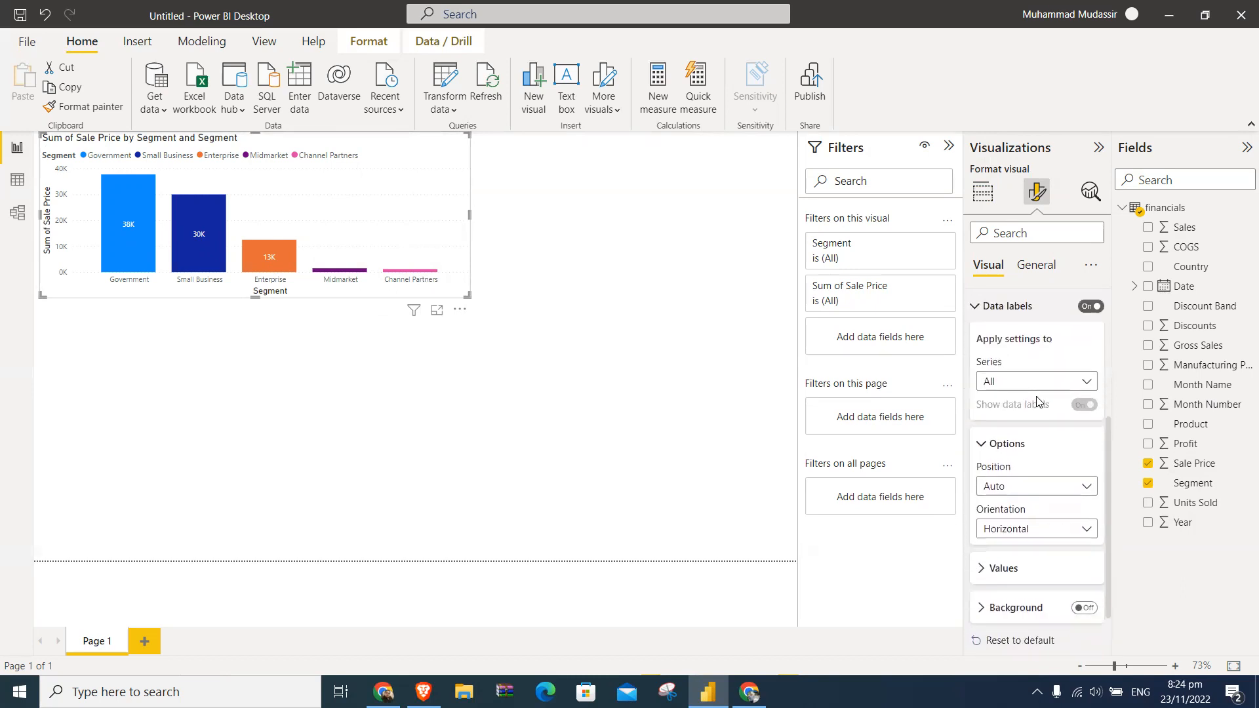
- Review the data labels' series choices, try the Inside base and Inside end positions, and set the position back to Auto
{"action": "left_click", "coordinate": [1039, 381]}
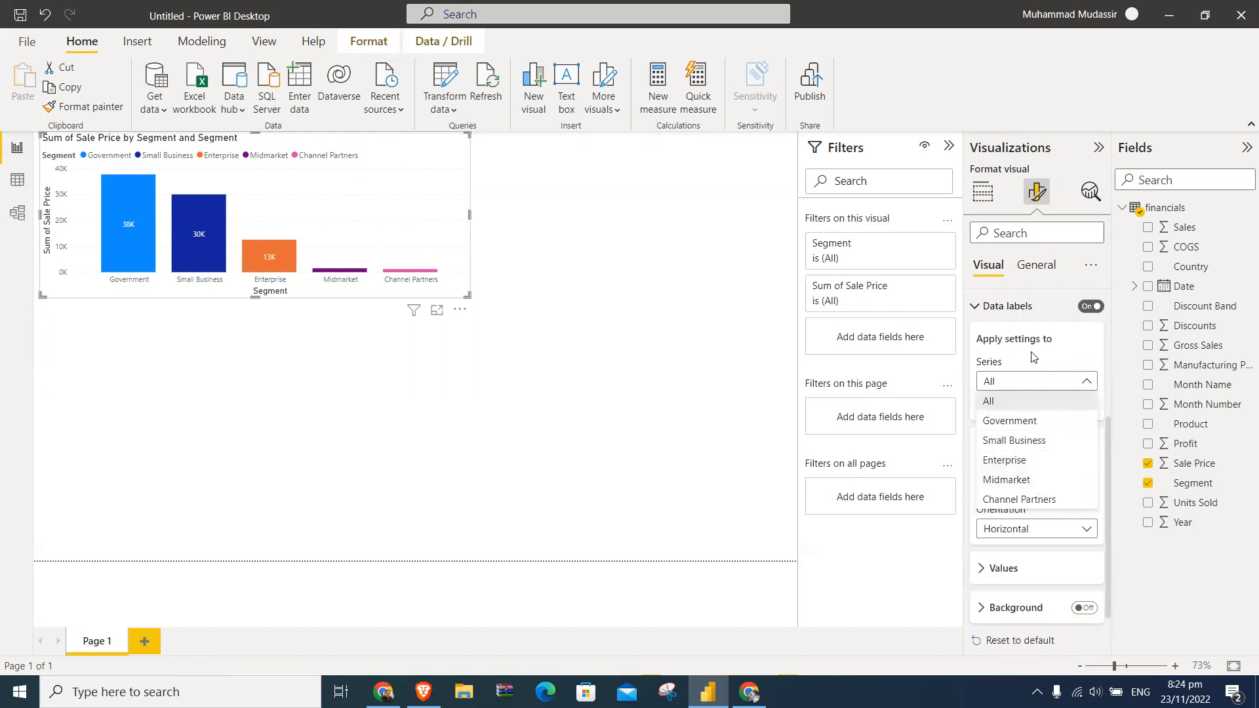
{"action": "left_click", "coordinate": [1054, 329]}
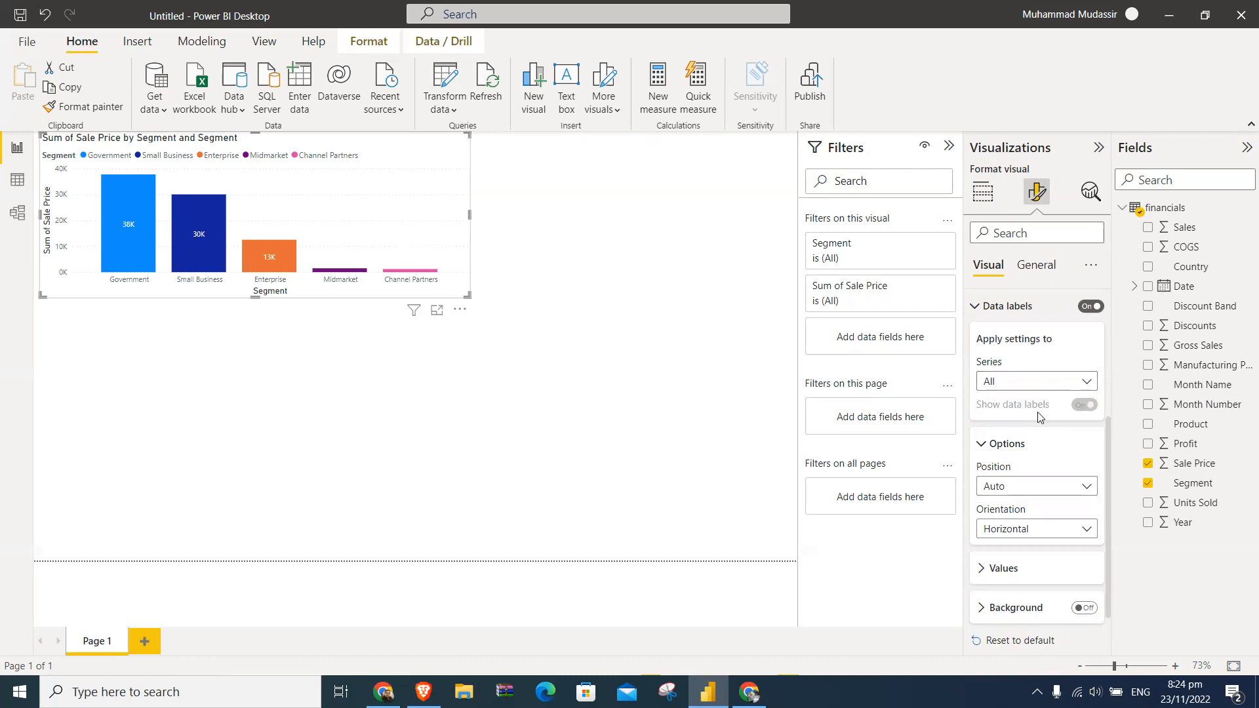
{"action": "scroll", "coordinate": [1053, 493], "scroll_direction": "down", "scroll_amount": 1}
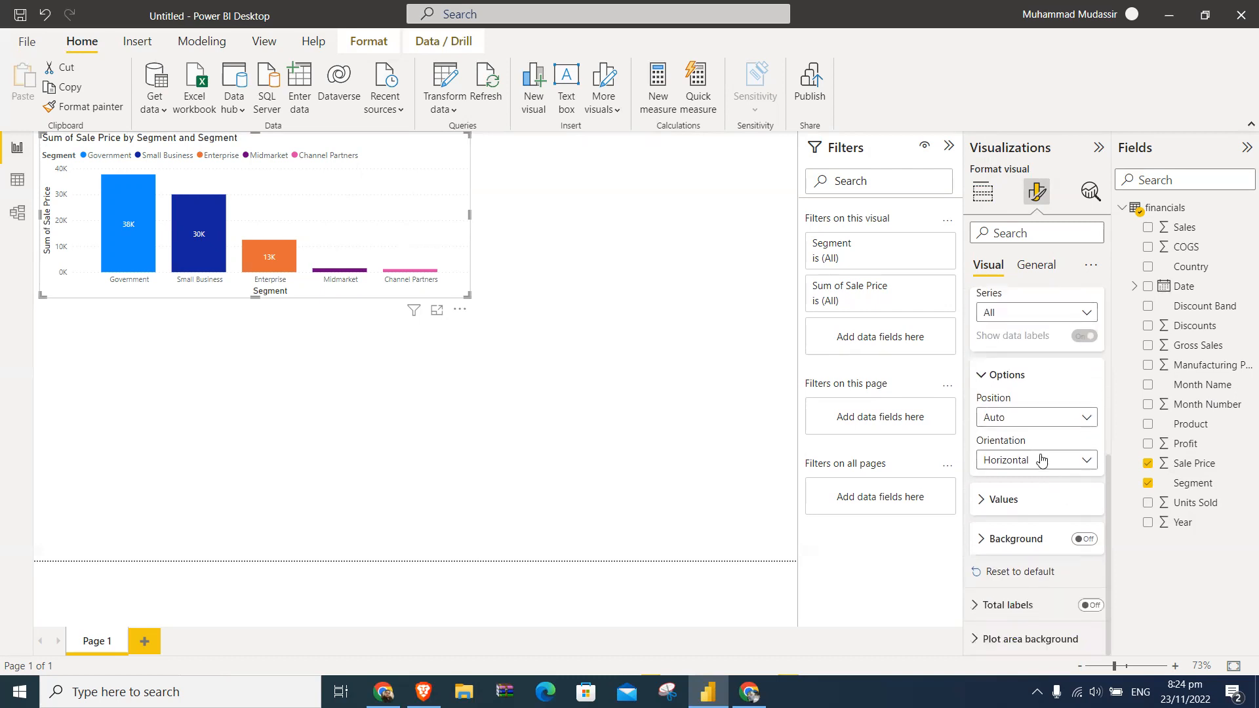
{"action": "left_click", "coordinate": [1031, 418]}
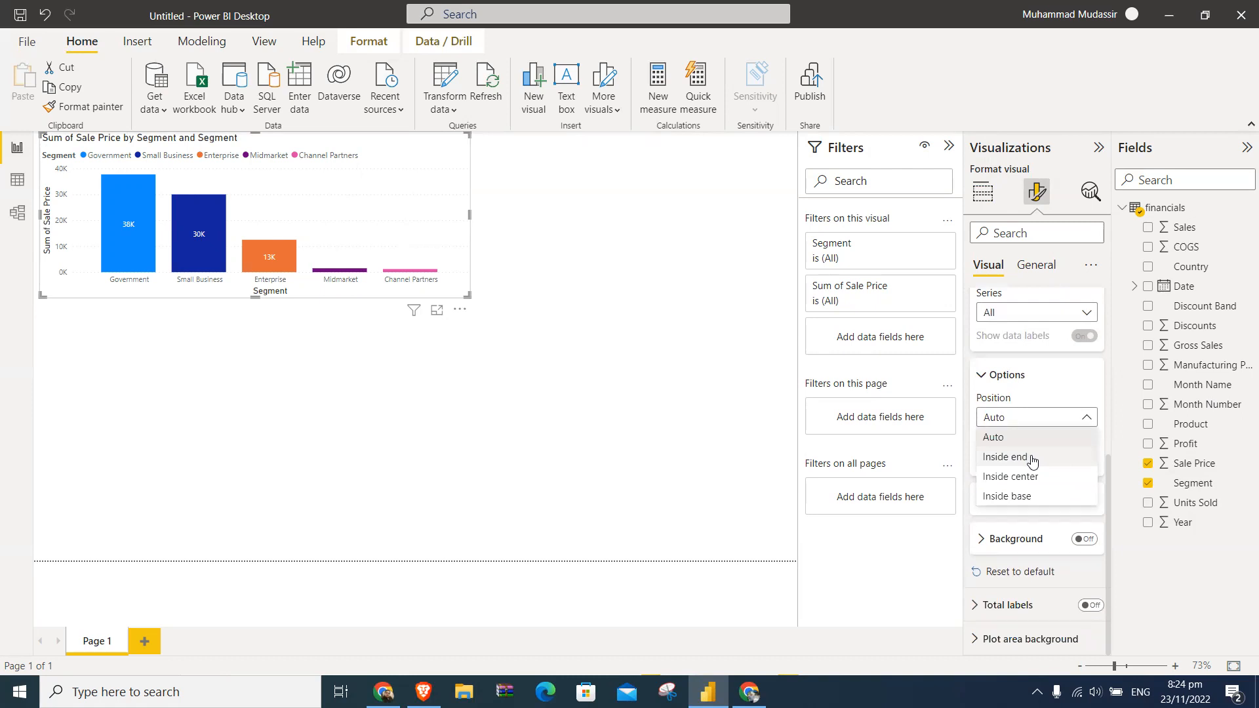
{"action": "left_click", "coordinate": [1028, 498]}
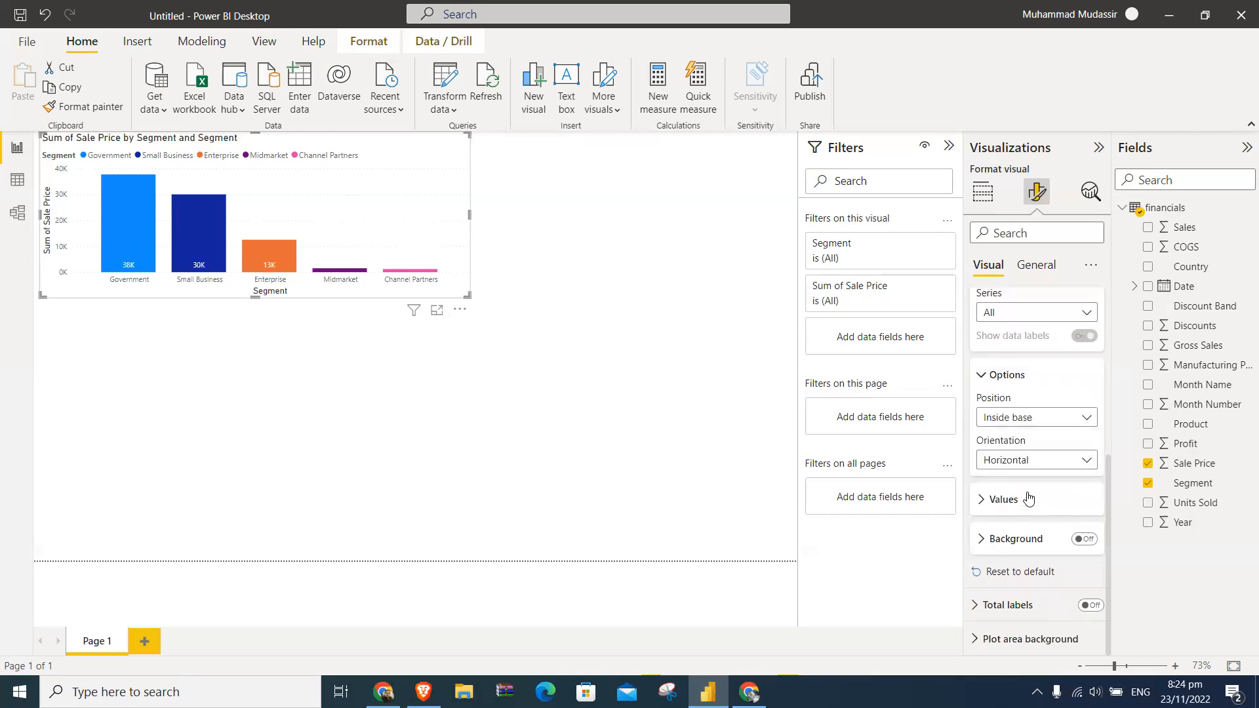
{"action": "left_click", "coordinate": [1022, 462]}
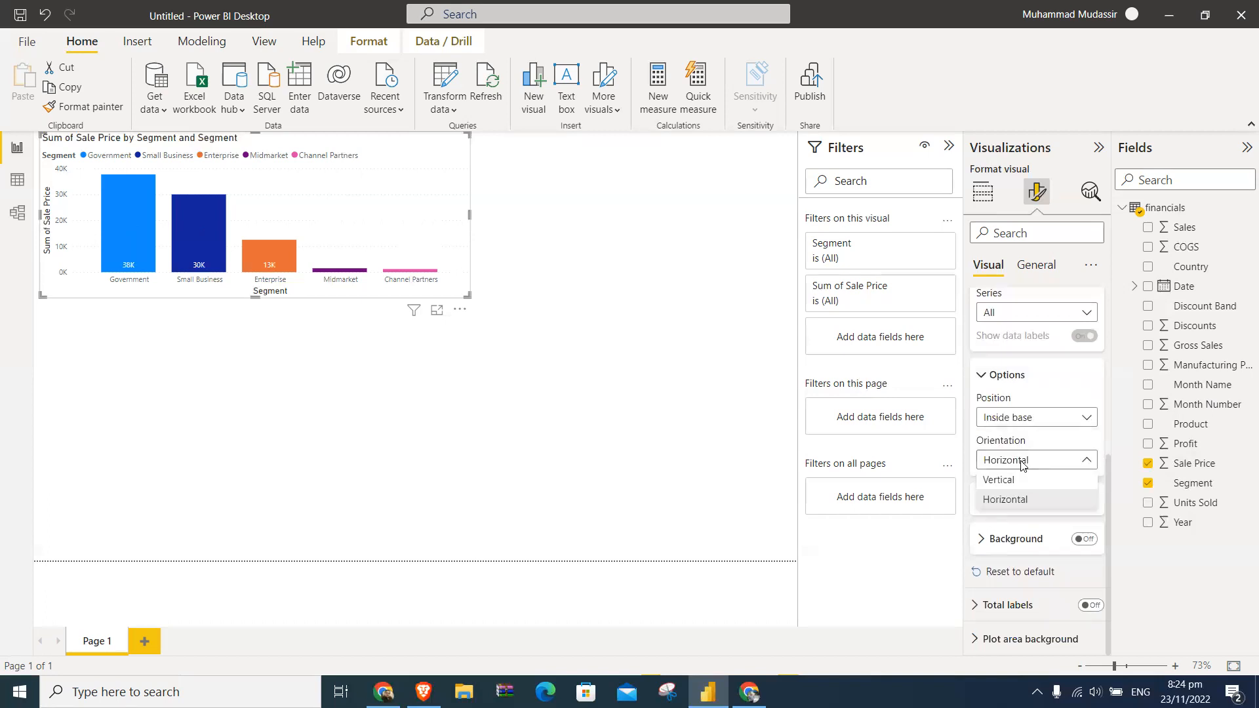
{"action": "left_click", "coordinate": [1018, 420]}
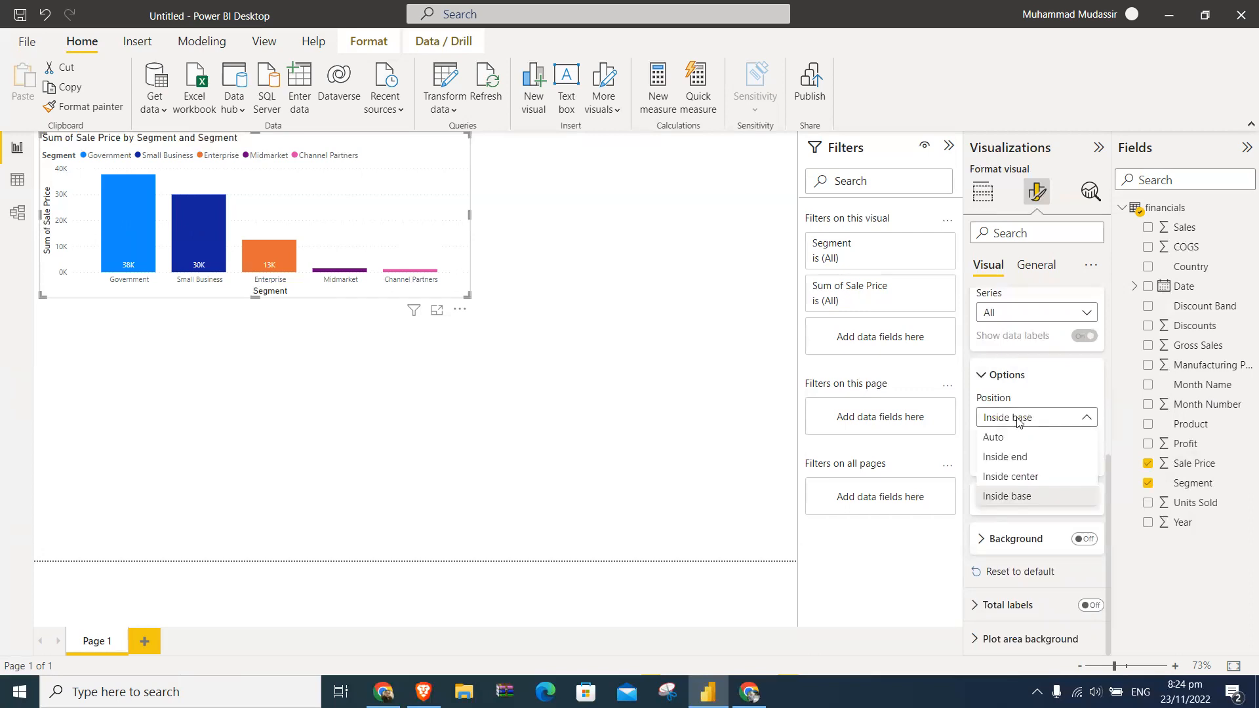
{"action": "left_click", "coordinate": [1008, 455]}
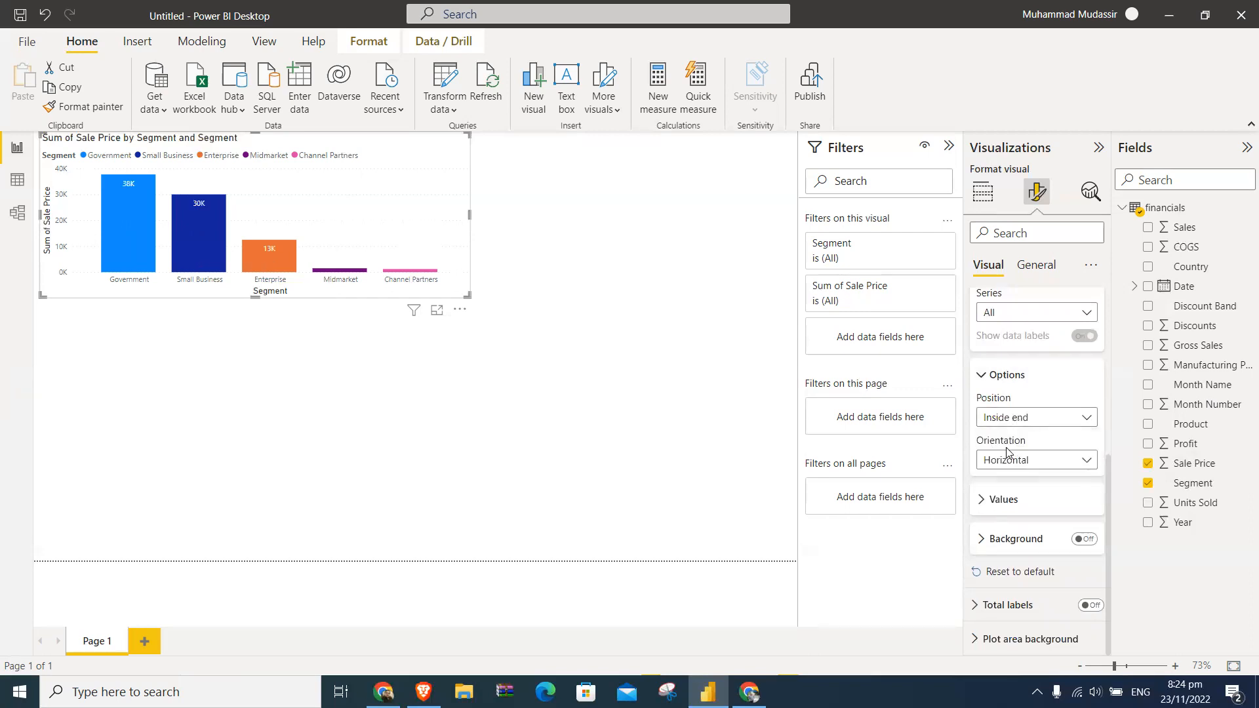
{"action": "left_click", "coordinate": [1019, 417]}
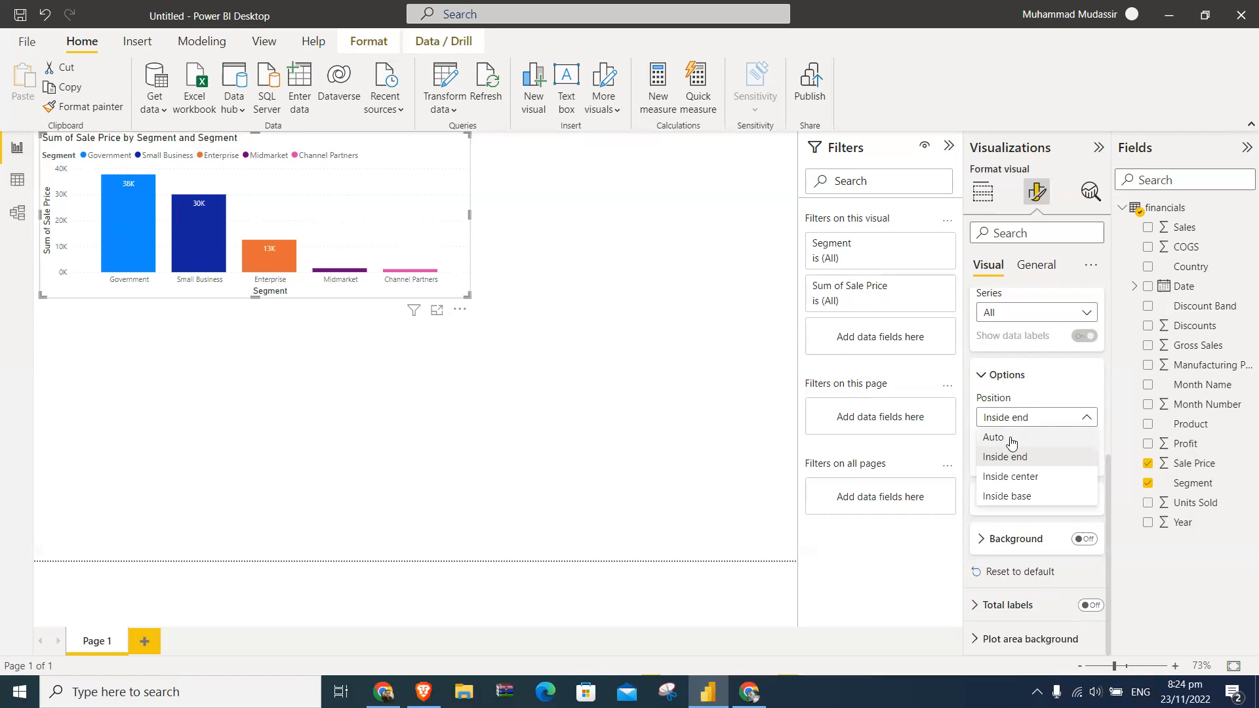
{"action": "left_click", "coordinate": [1011, 439]}
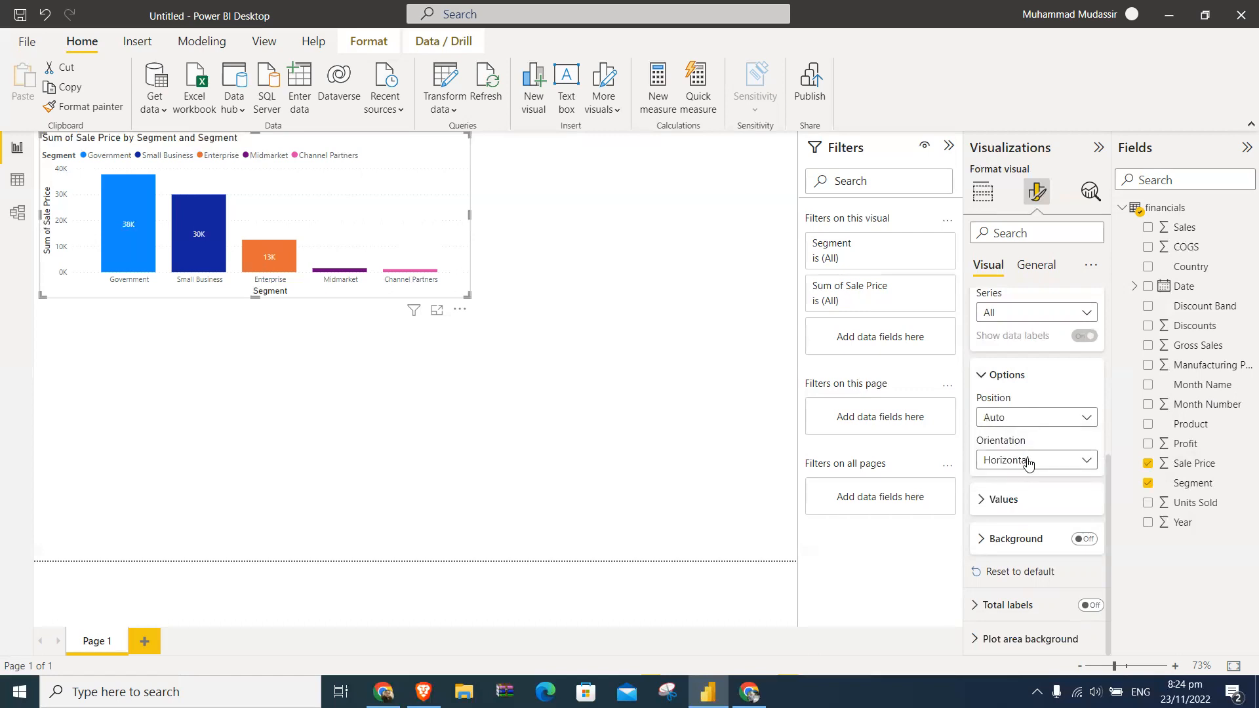
- Try the Vertical orientation for the data labels, set it back to Horizontal, and collapse the data label settings
{"action": "left_click", "coordinate": [1027, 461]}
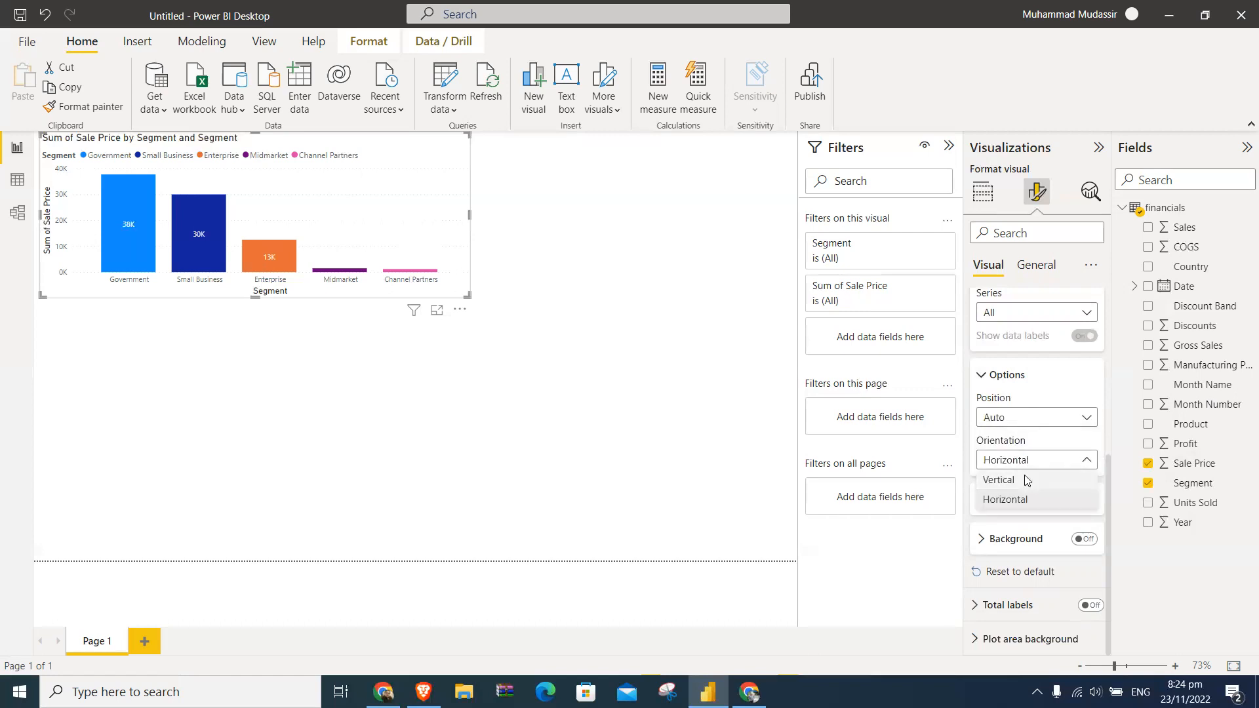
{"action": "left_click", "coordinate": [1027, 480]}
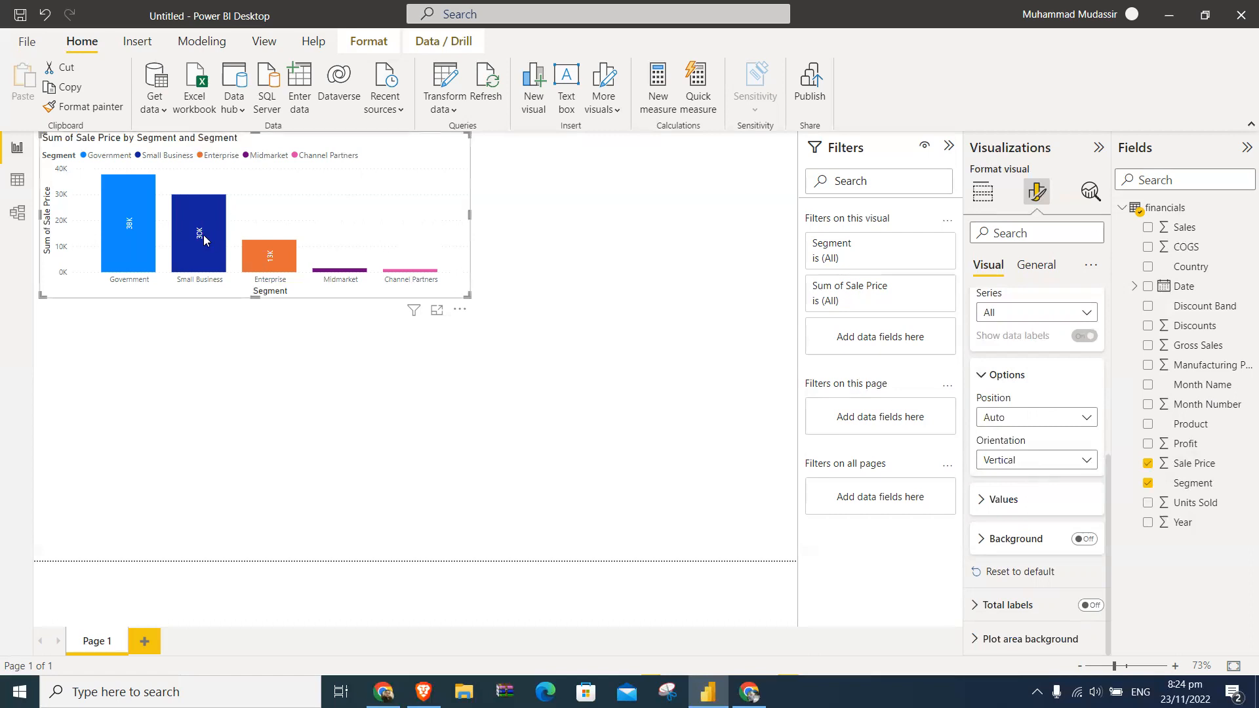
{"action": "mouse_move", "coordinate": [204, 241]}
{"action": "left_click", "coordinate": [988, 460]}
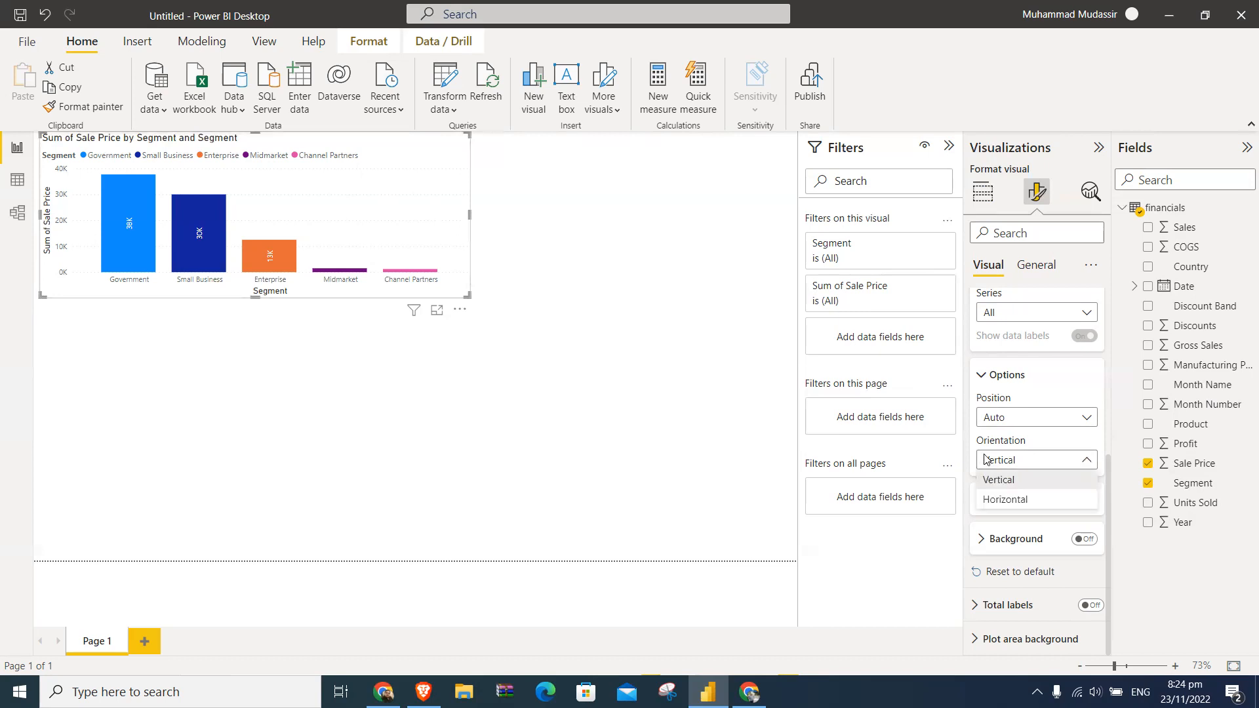
{"action": "left_click", "coordinate": [1008, 499]}
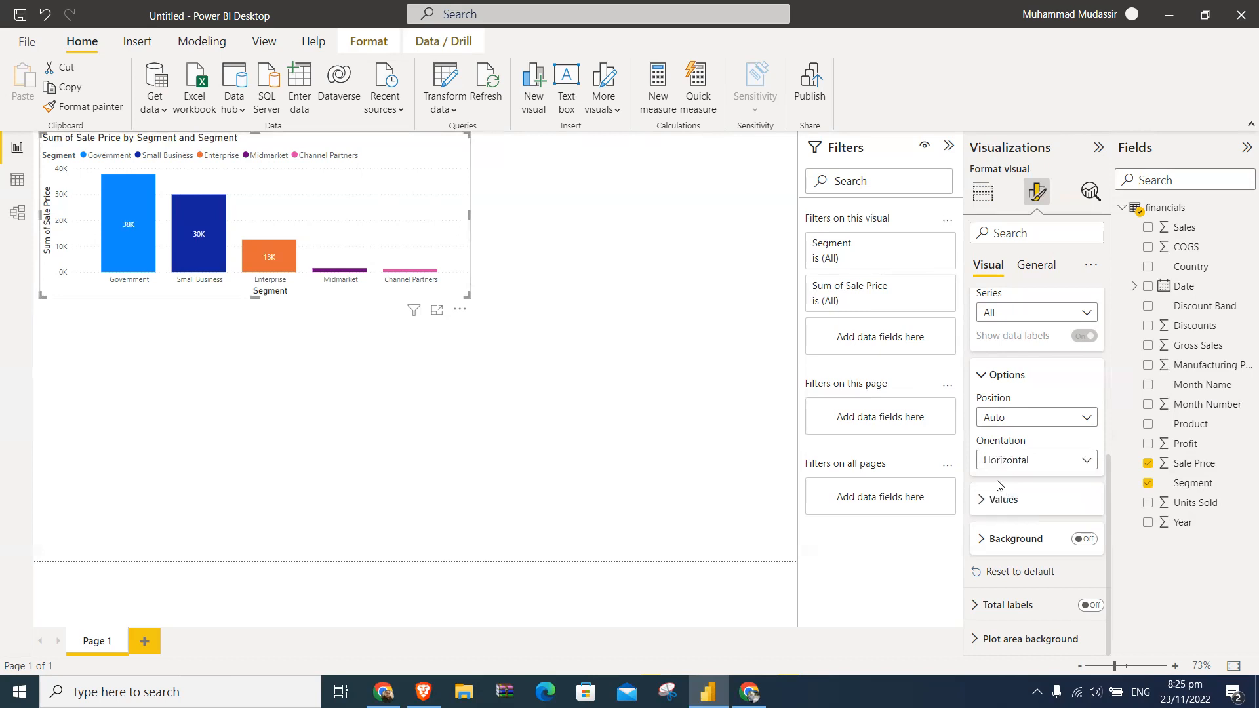
{"action": "left_click", "coordinate": [1038, 387]}
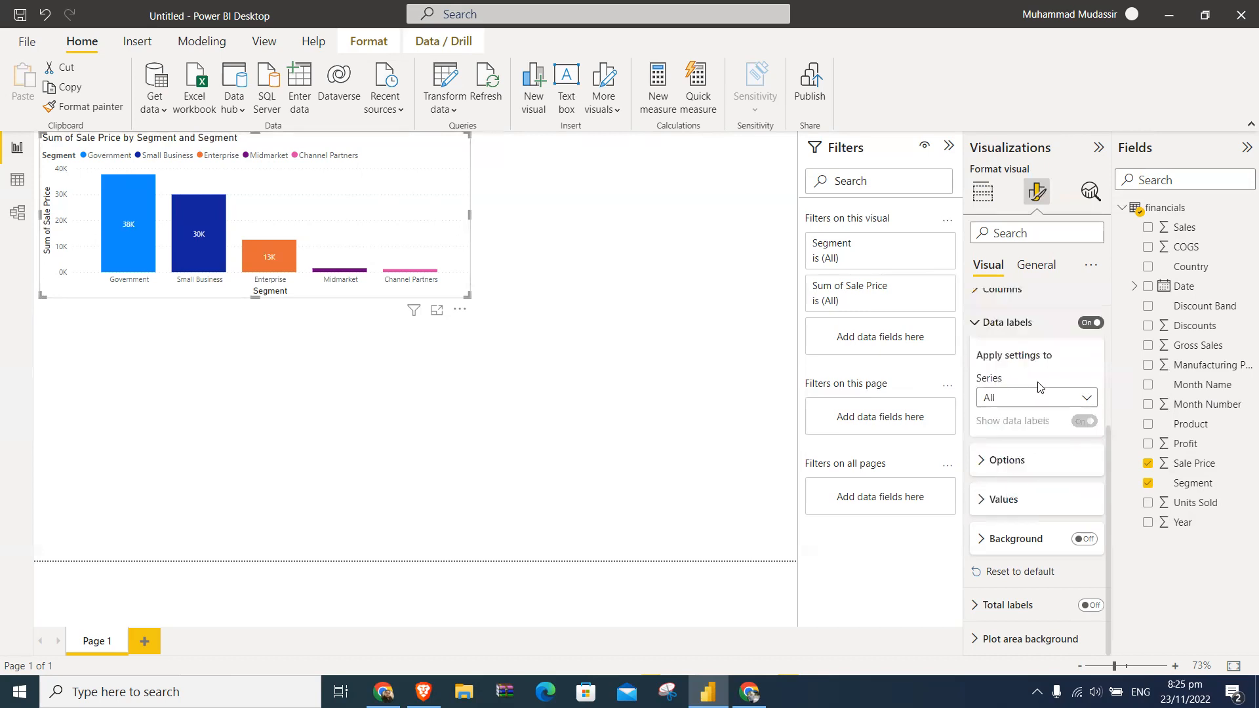
{"action": "left_click", "coordinate": [975, 322]}
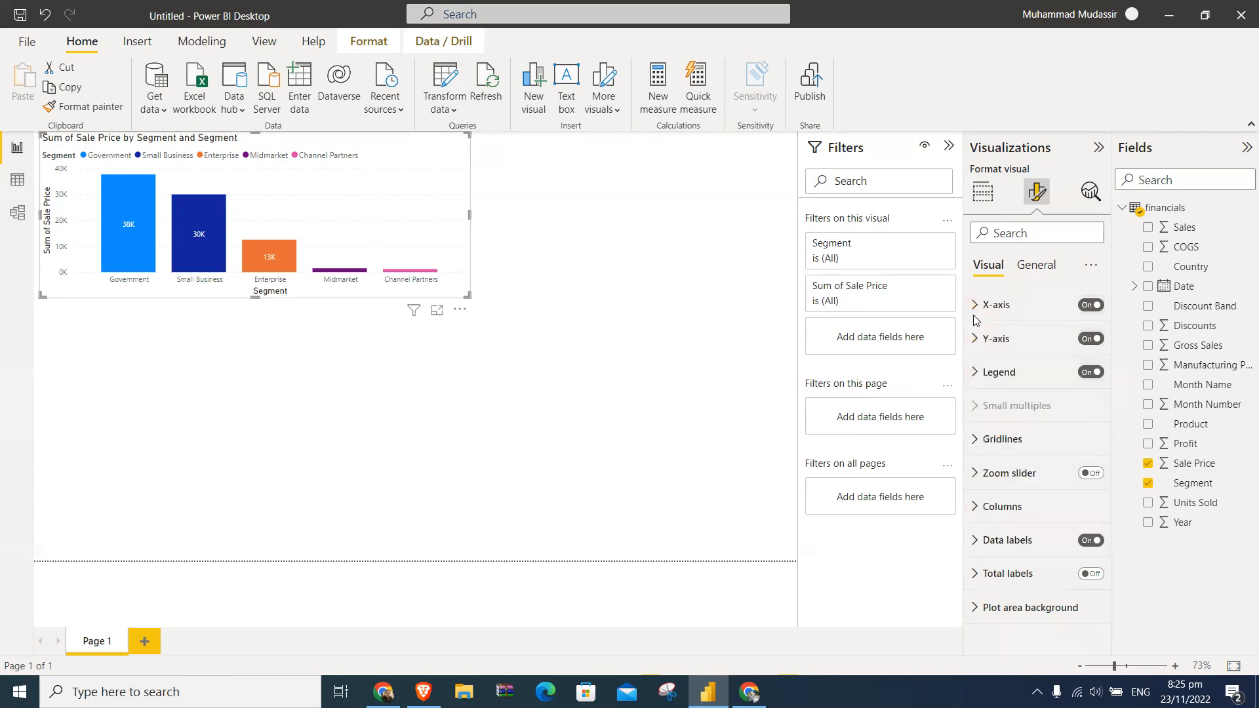
- Inspect the style, color and width settings of the chart's horizontal gridlines
{"action": "left_click", "coordinate": [1018, 441]}
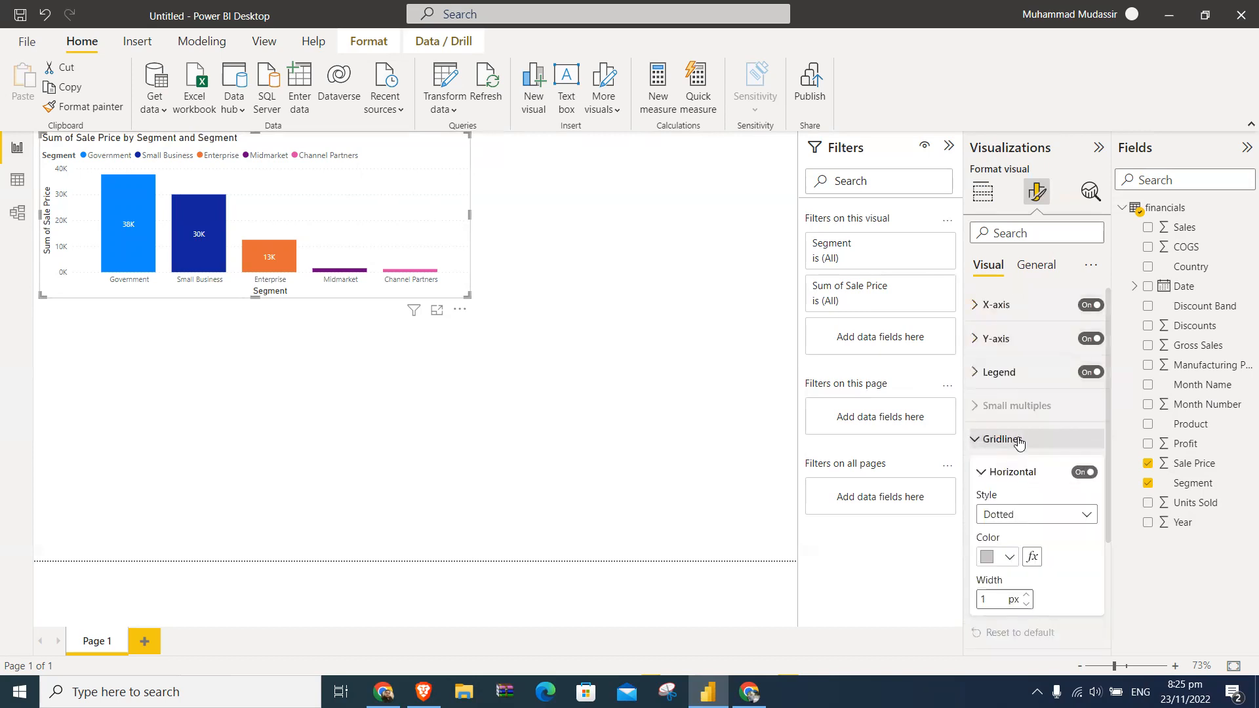
{"action": "scroll", "coordinate": [1018, 443], "scroll_direction": "down", "scroll_amount": 3}
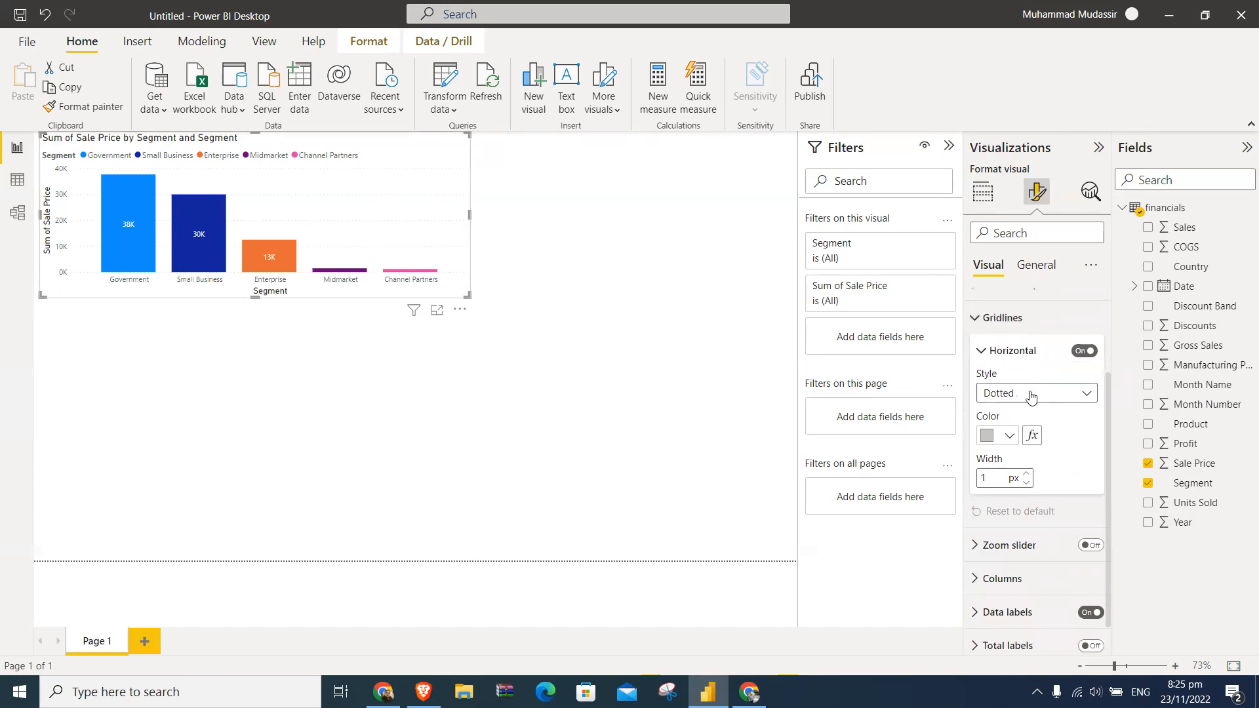
{"action": "left_click", "coordinate": [975, 317]}
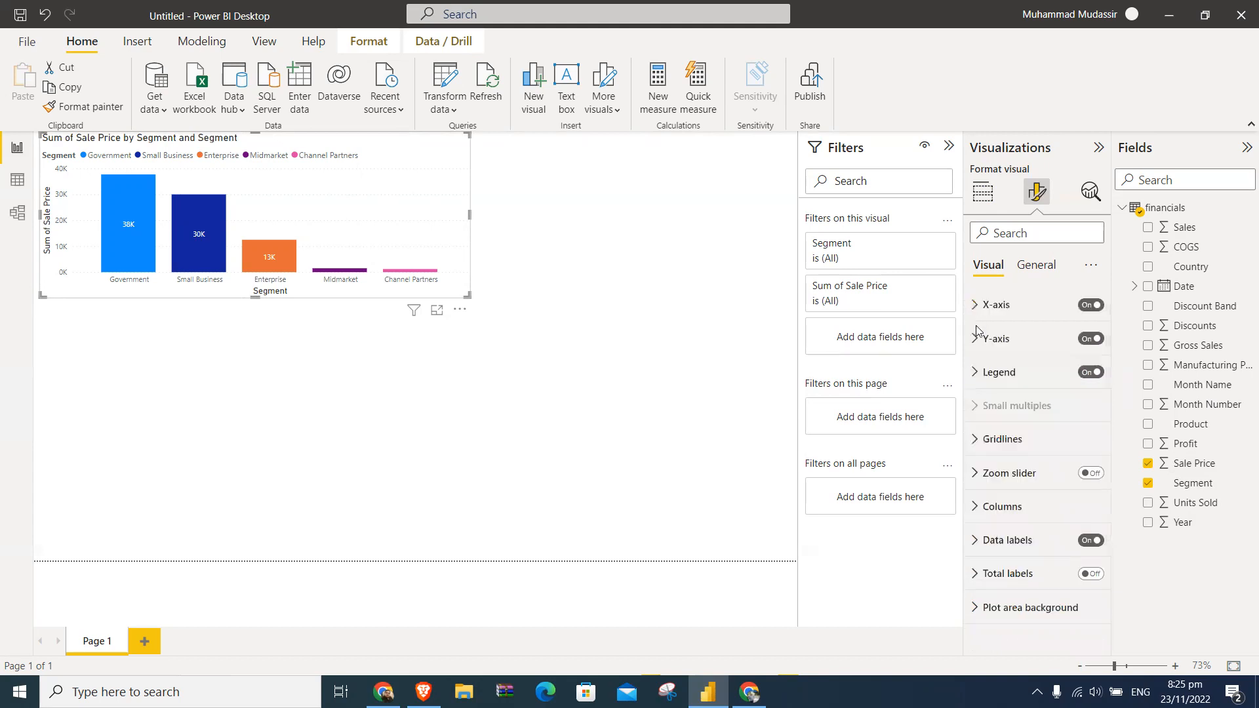
- Turn on the chart's zoom slider, try its Y-axis handle, and turn the slider off again
{"action": "left_click", "coordinate": [1024, 473]}
{"action": "left_click", "coordinate": [1089, 473]}
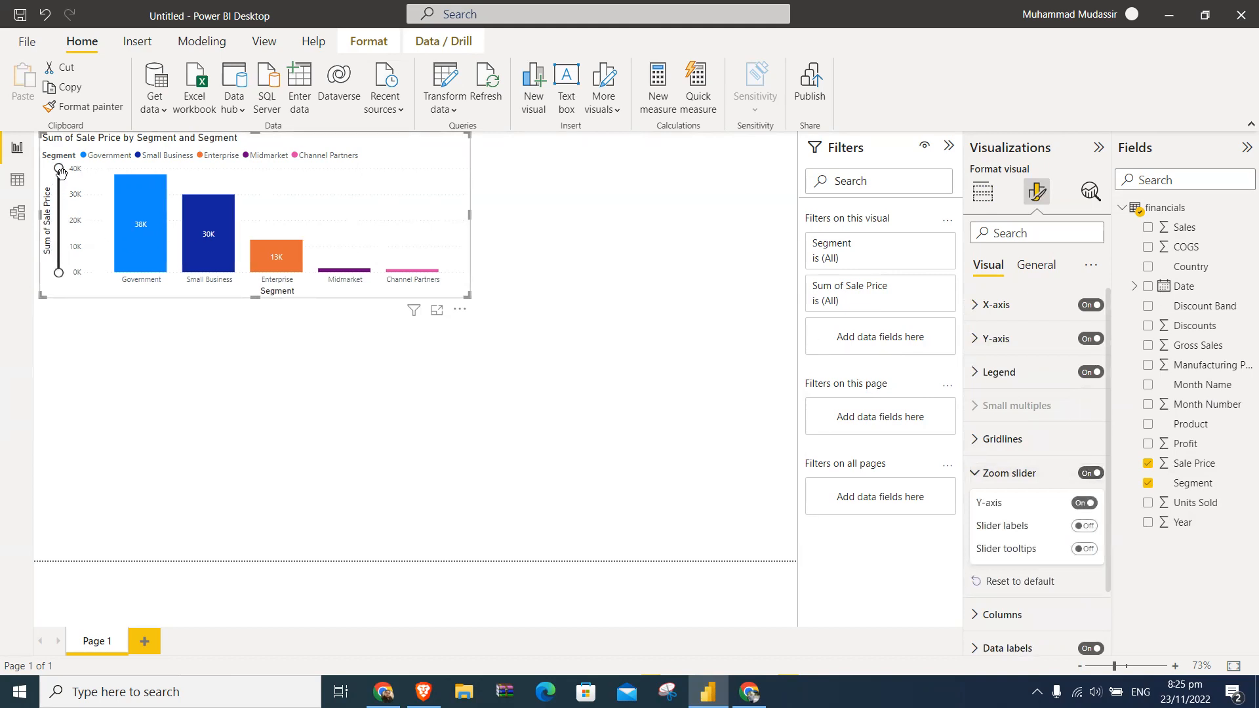
{"action": "mouse_move", "coordinate": [60, 170]}
{"action": "left_mouse_down"}
{"action": "mouse_move", "coordinate": [59, 266]}
{"action": "mouse_move", "coordinate": [53, 164]}
{"action": "left_mouse_up"}
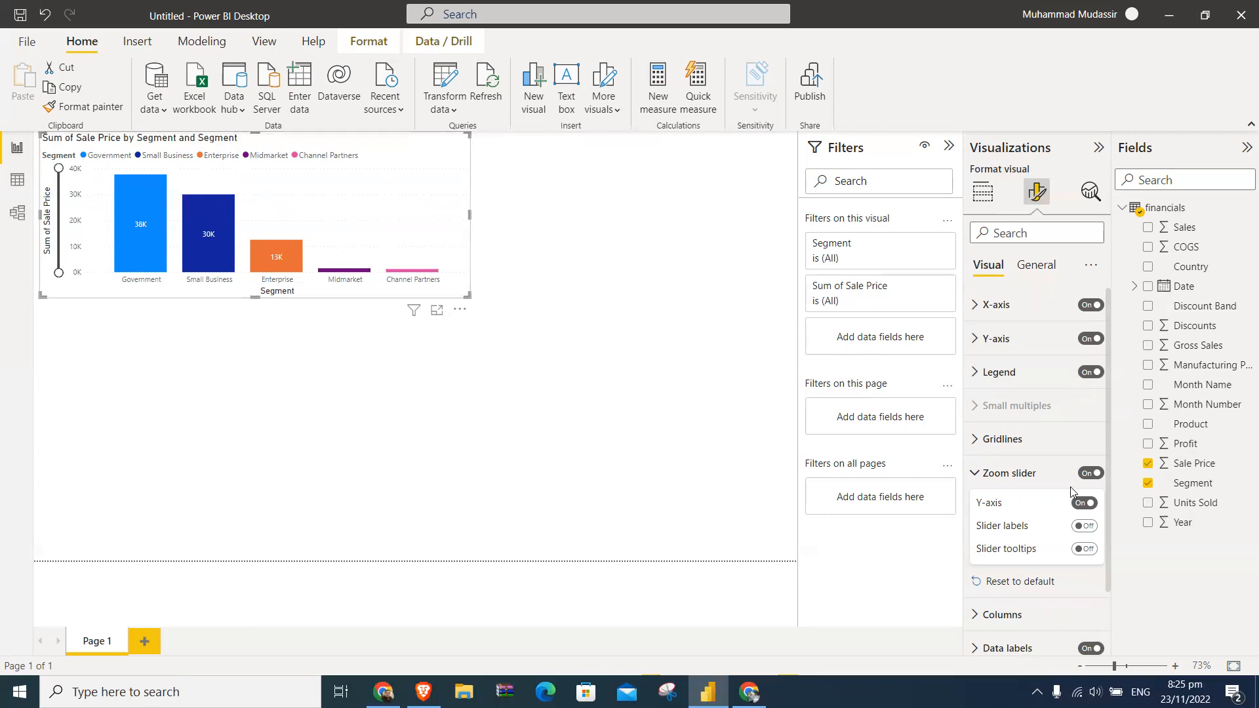
{"action": "left_click", "coordinate": [1088, 474]}
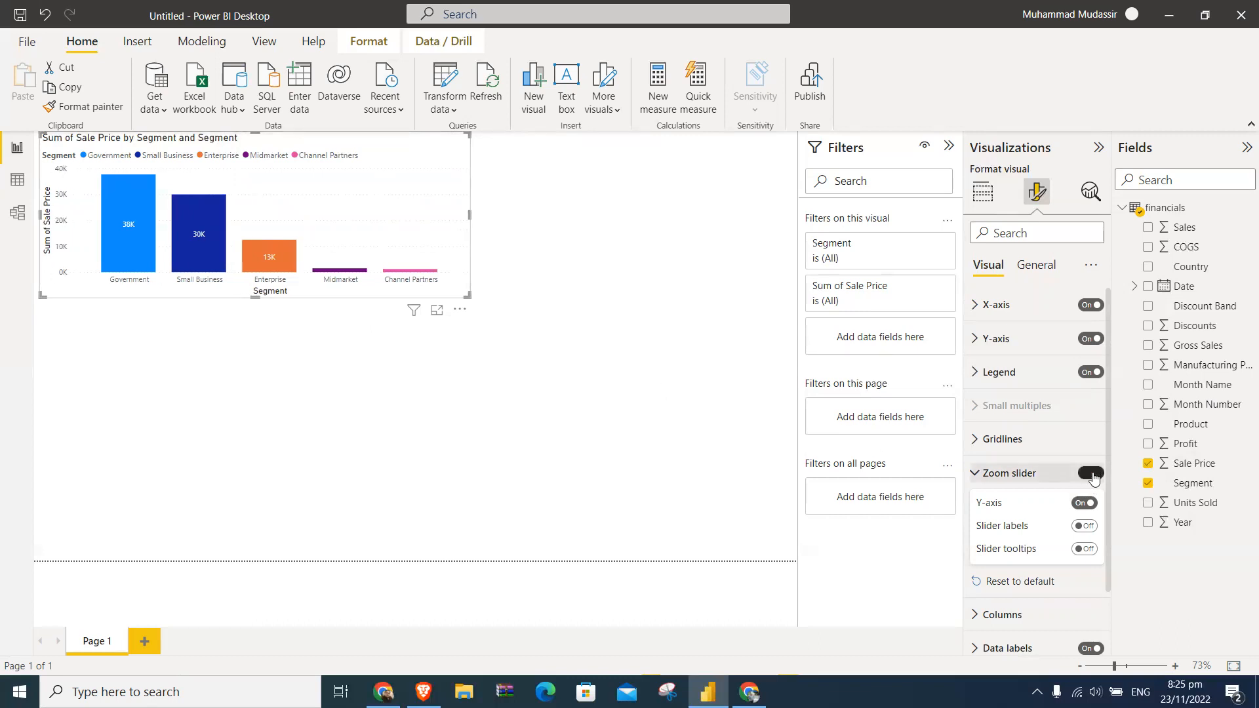
{"action": "left_click", "coordinate": [979, 475]}
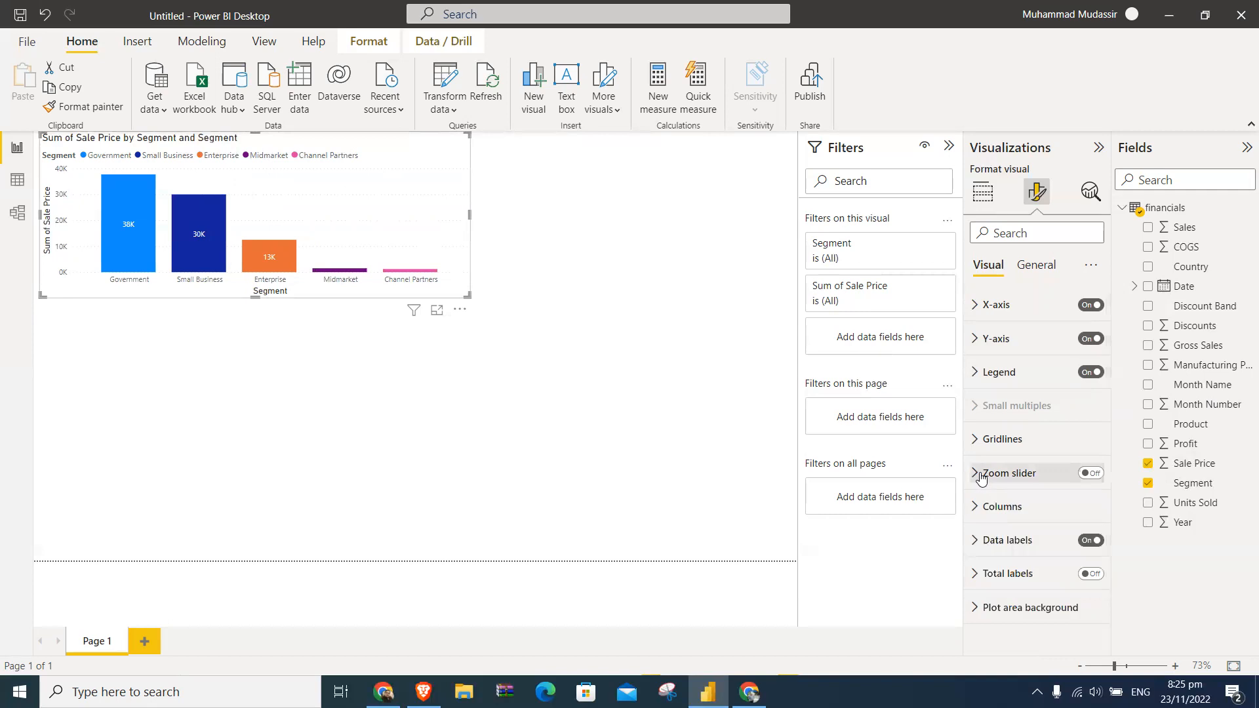
- Examine the column color settings for each segment and the spacing settings for inner padding and minimum category width
{"action": "left_click", "coordinate": [976, 506]}
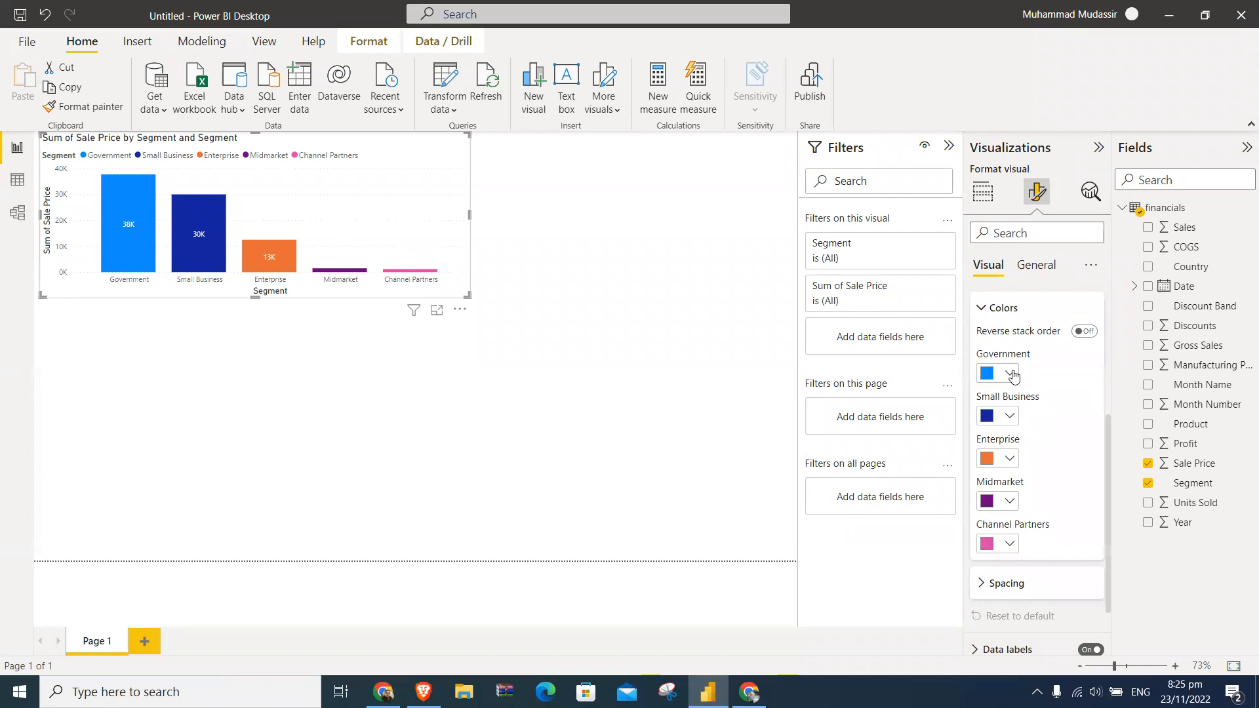
{"action": "scroll", "coordinate": [1051, 402], "scroll_direction": "down", "scroll_amount": 2}
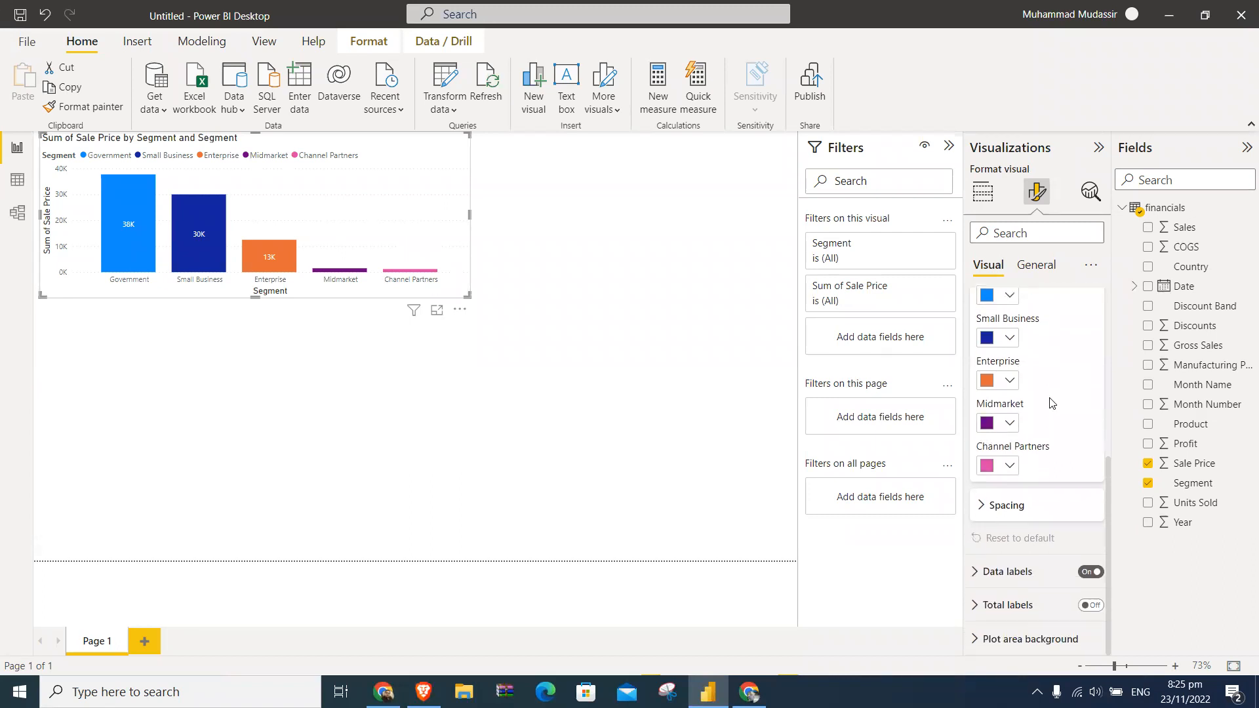
{"action": "scroll", "coordinate": [1051, 403], "scroll_direction": "up", "scroll_amount": 2}
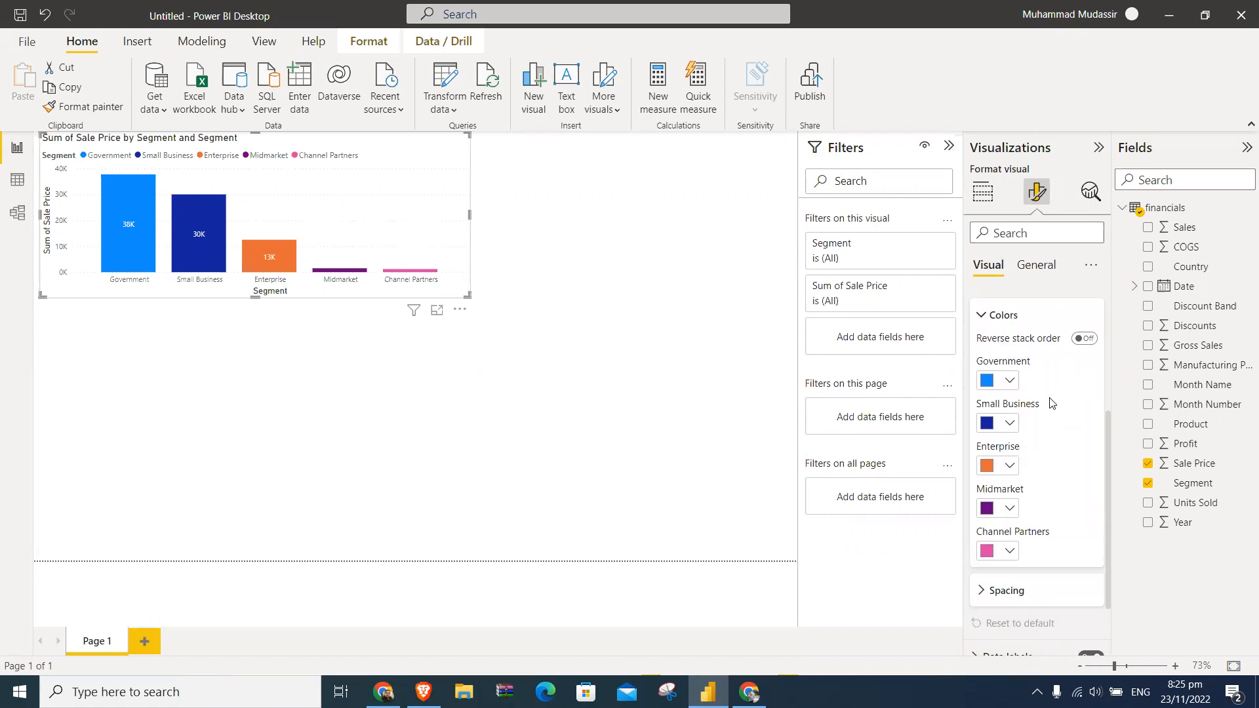
{"action": "scroll", "coordinate": [1052, 402], "scroll_direction": "down", "scroll_amount": 1}
{"action": "scroll", "coordinate": [1051, 402], "scroll_direction": "up", "scroll_amount": 1}
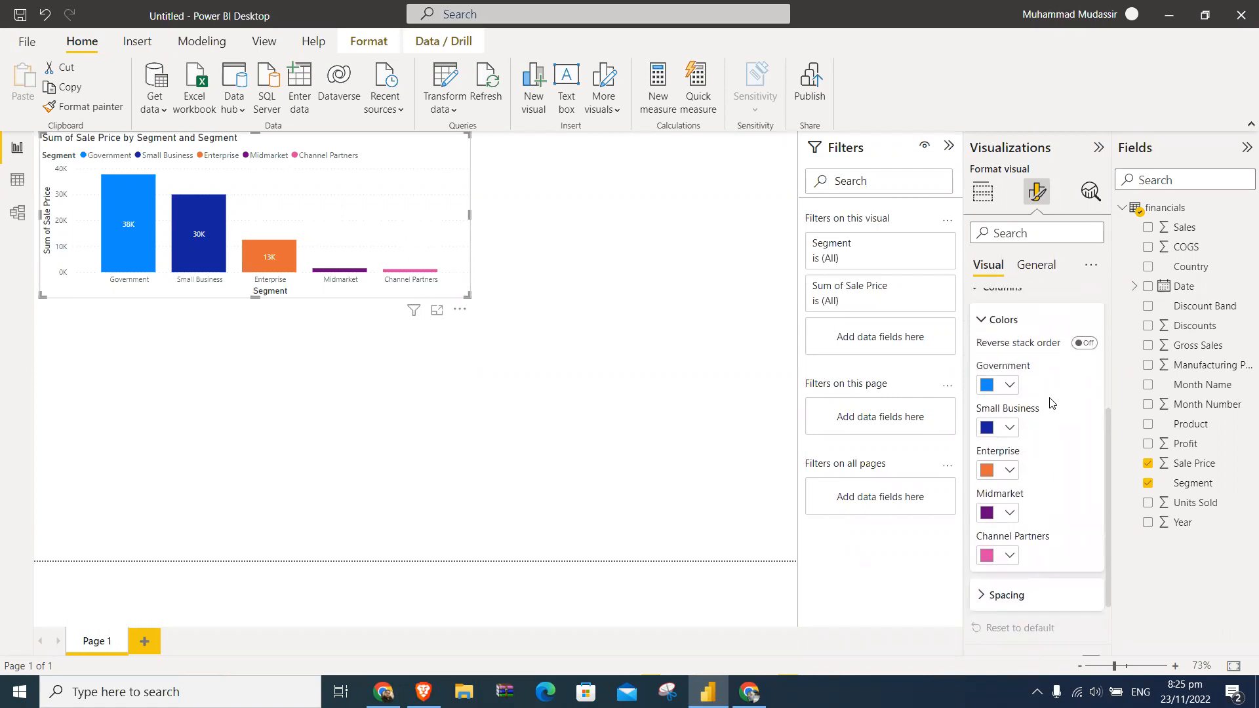
{"action": "left_click", "coordinate": [980, 321]}
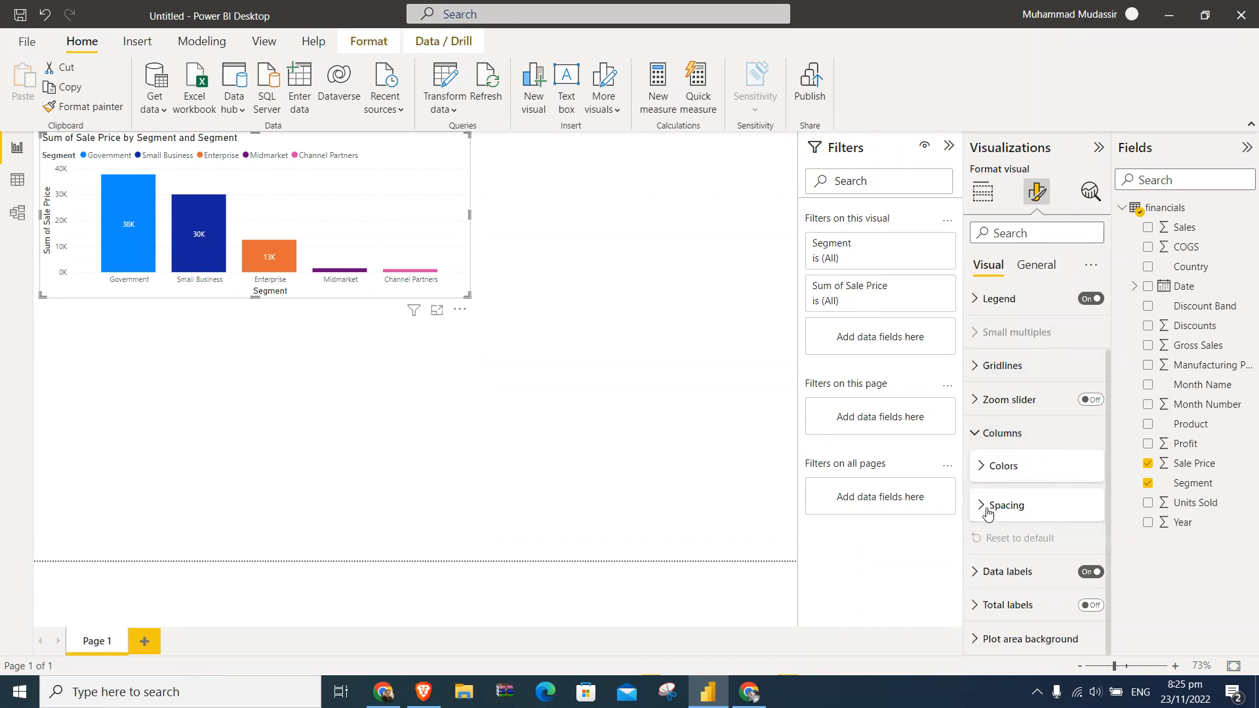
{"action": "left_click", "coordinate": [983, 508]}
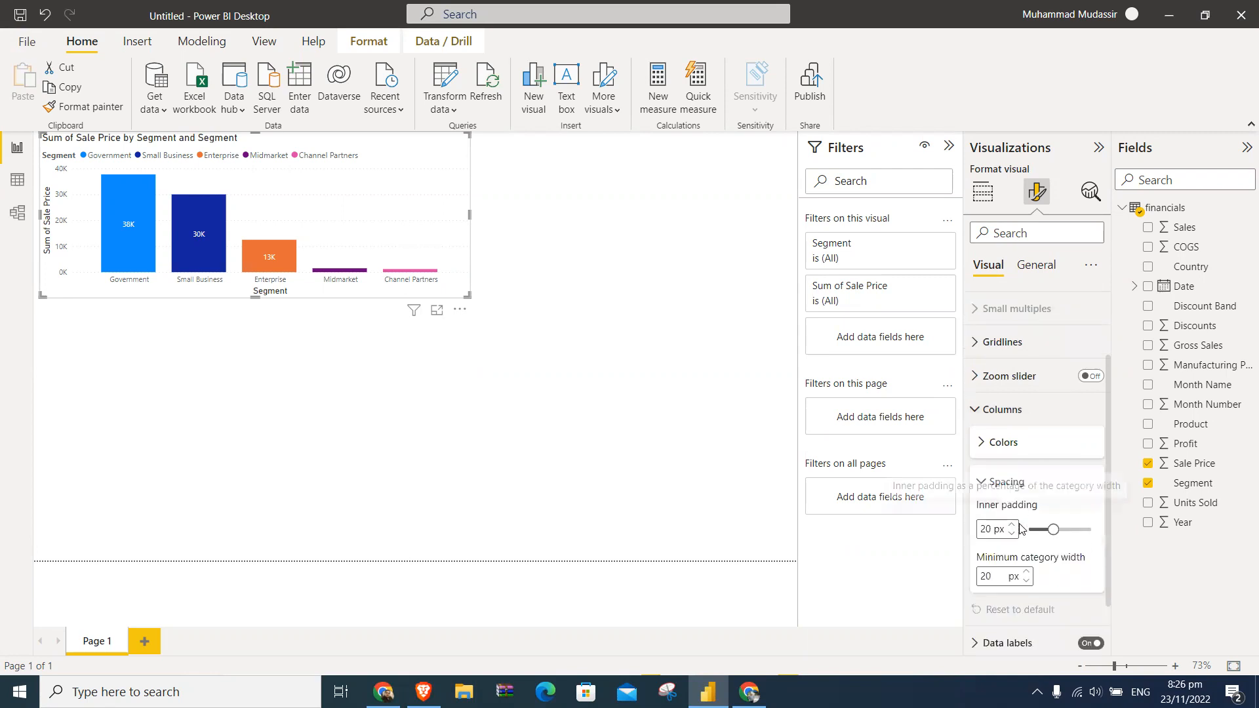
{"action": "scroll", "coordinate": [1023, 526], "scroll_direction": "down", "scroll_amount": 2}
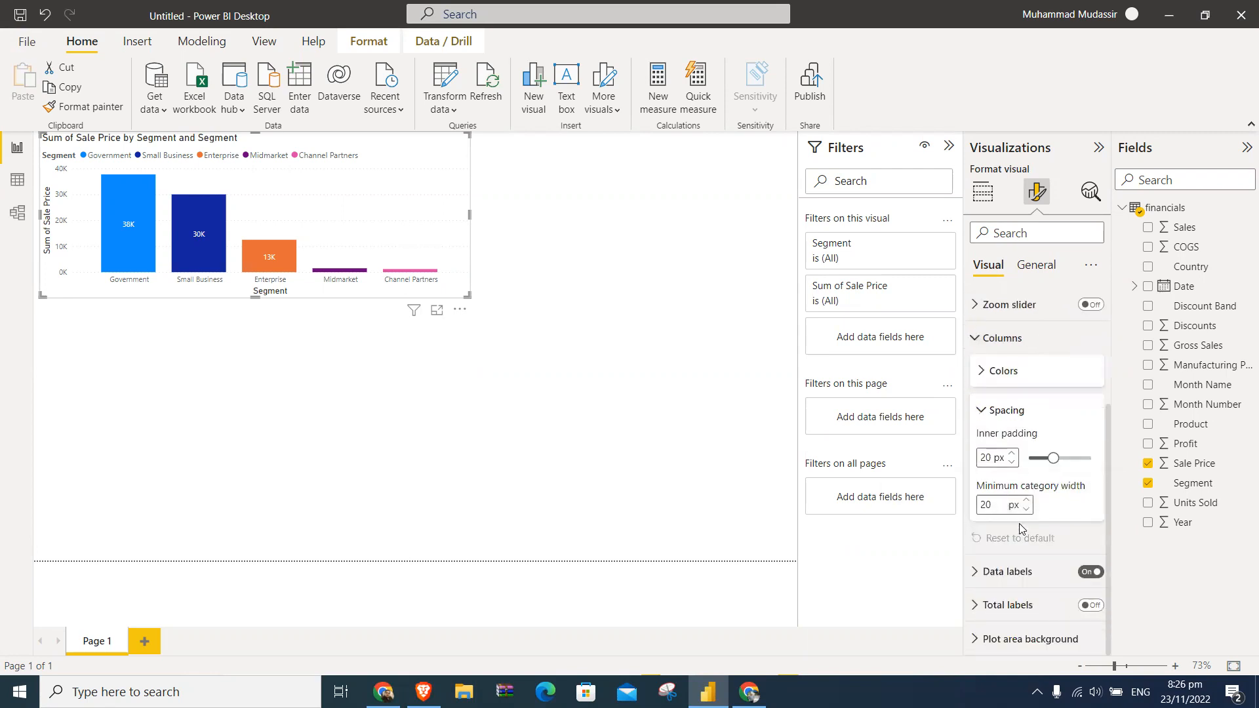
{"action": "left_click", "coordinate": [980, 413]}
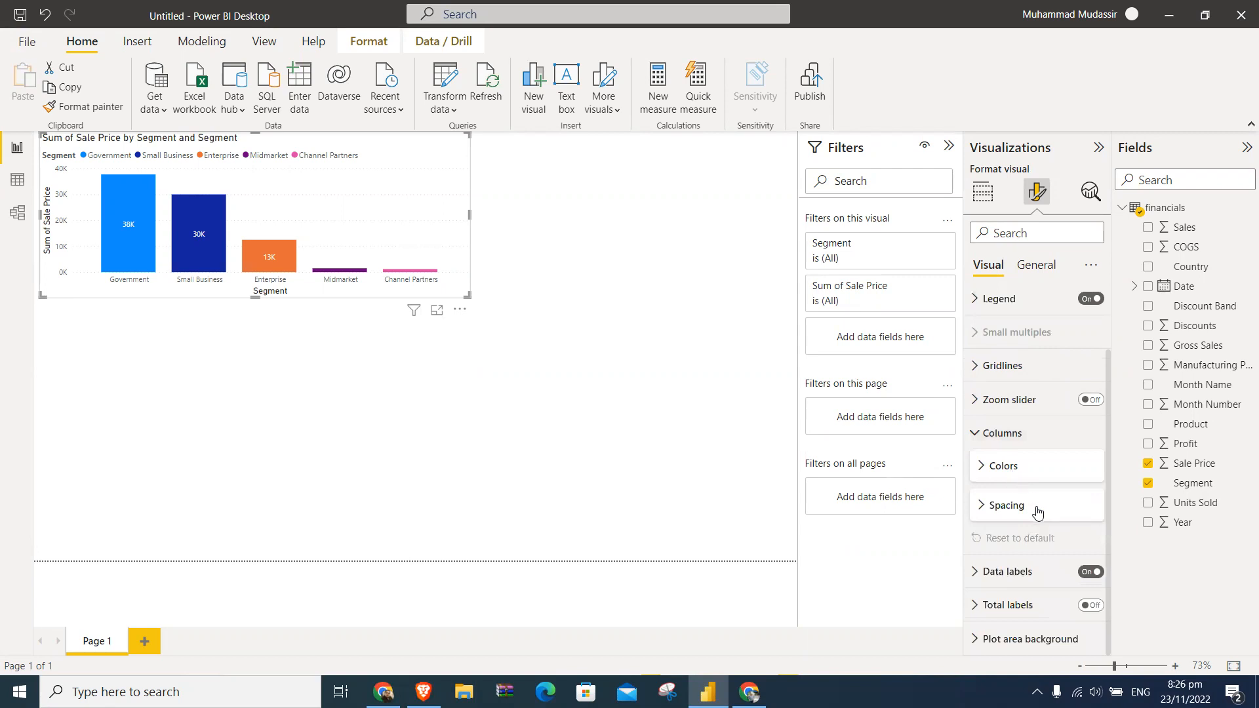
- Inspect the chart's data label settings and the font, color and display unit settings for total labels
{"action": "left_click", "coordinate": [975, 571]}
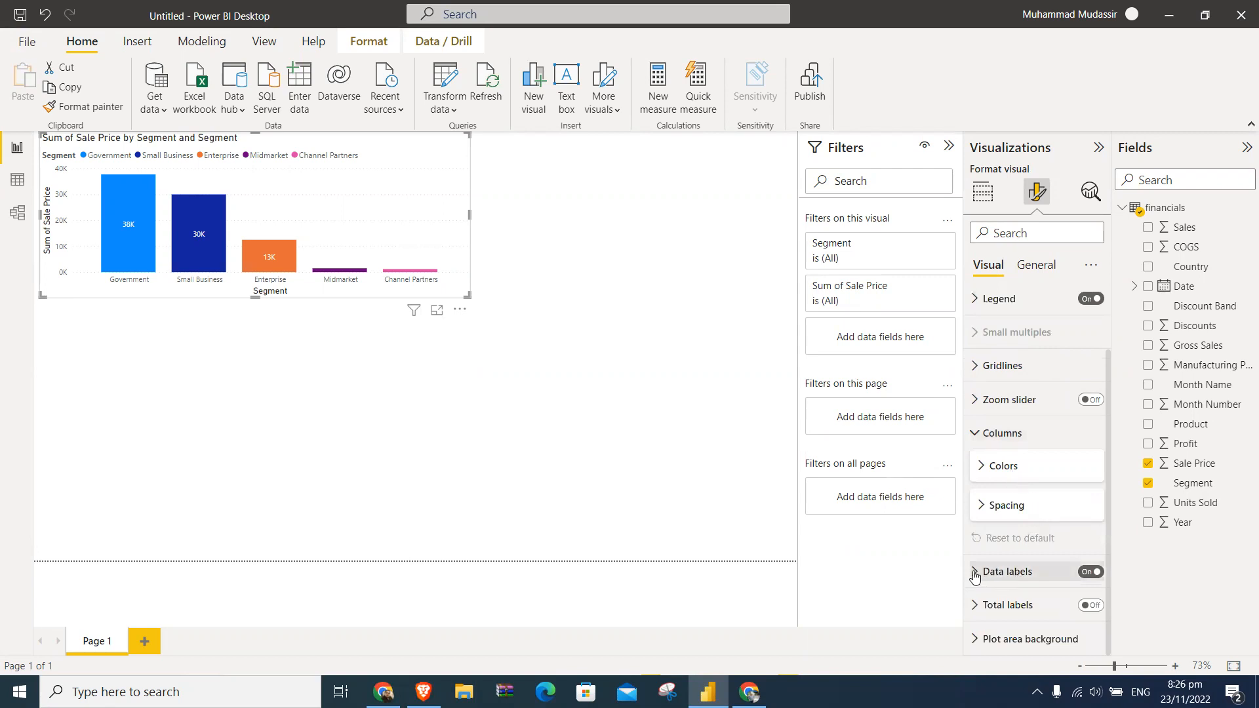
{"action": "scroll", "coordinate": [1010, 551], "scroll_direction": "down", "scroll_amount": 3}
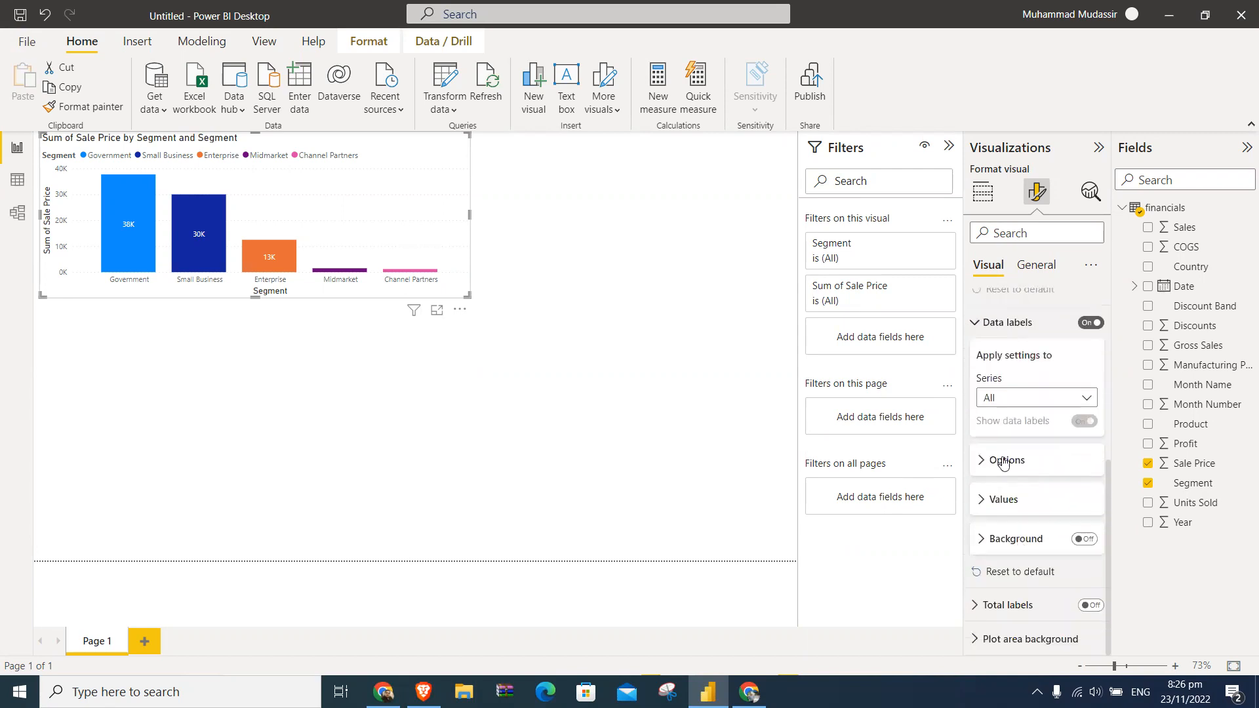
{"action": "left_click", "coordinate": [991, 326]}
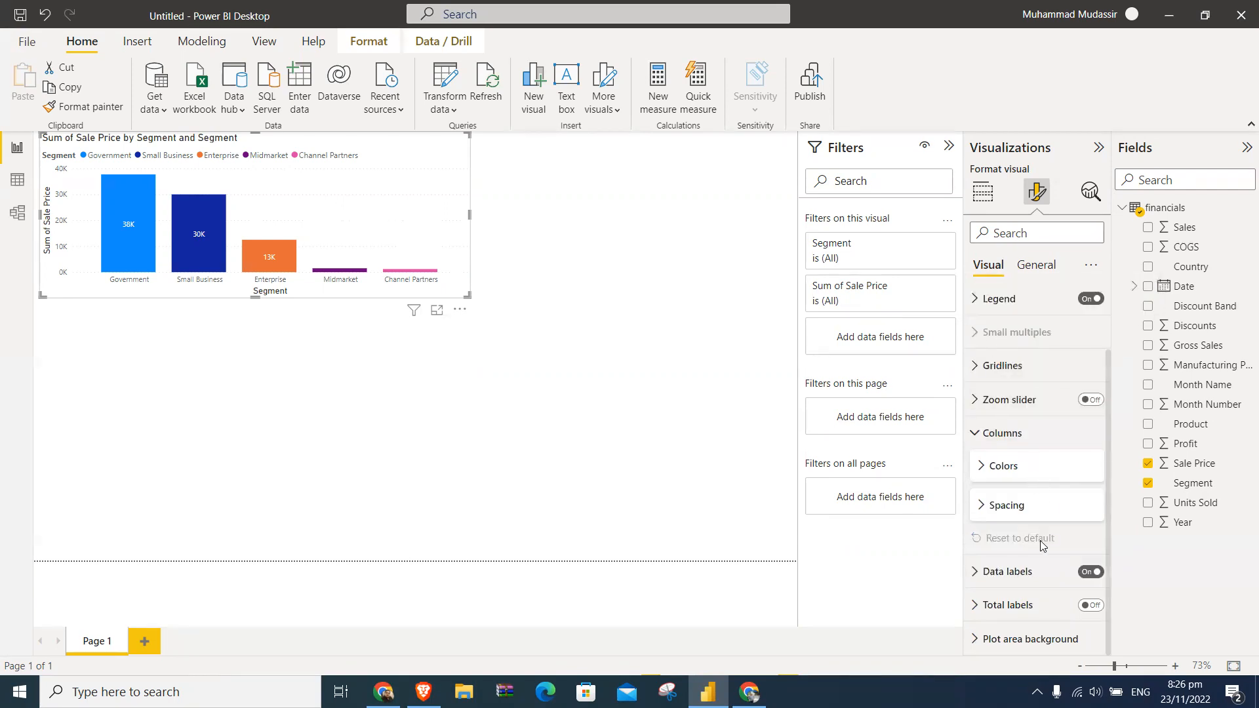
{"action": "left_click", "coordinate": [995, 605]}
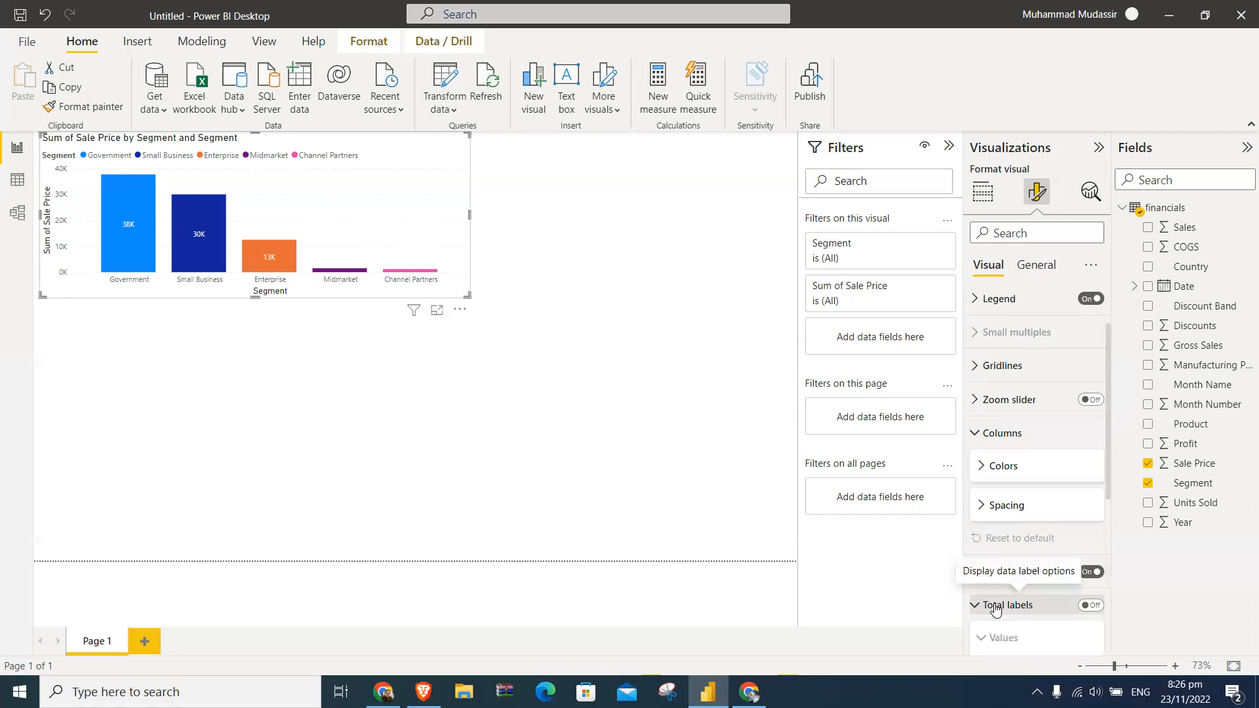
{"action": "scroll", "coordinate": [1023, 514], "scroll_direction": "down", "scroll_amount": 5}
{"action": "scroll", "coordinate": [1023, 518], "scroll_direction": "up", "scroll_amount": 1}
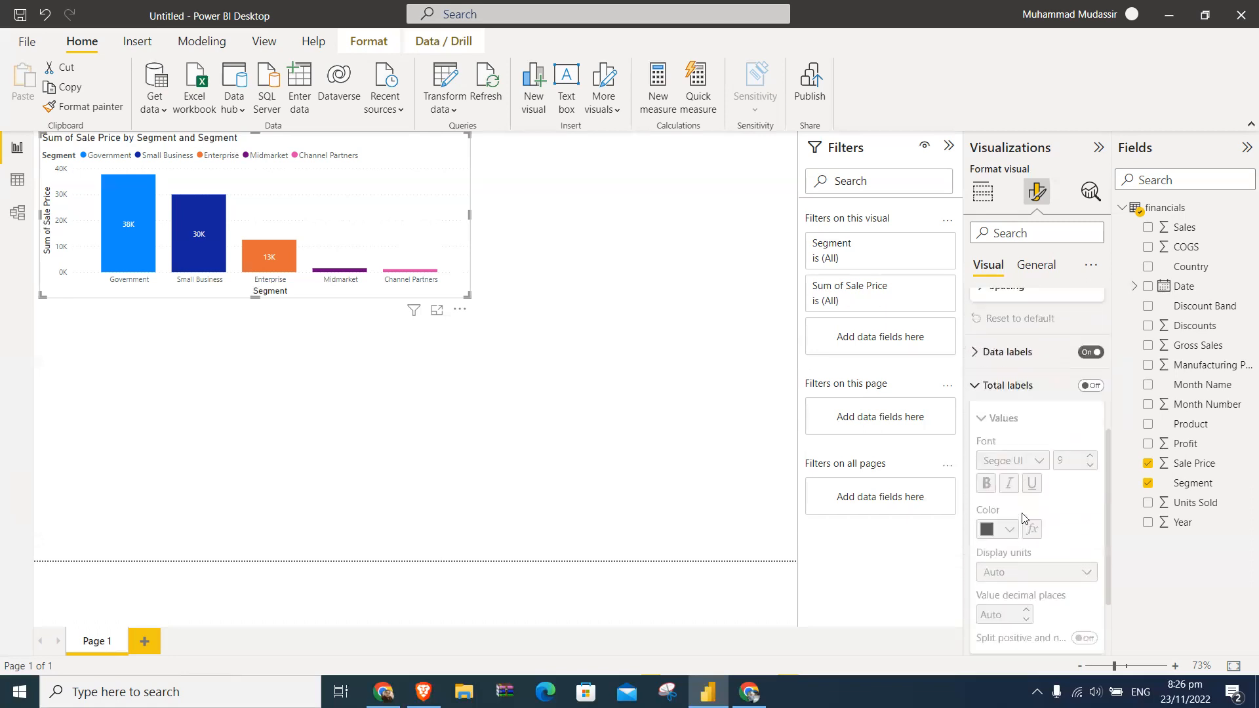
- Narrow the chart and shift it slightly down while trying total labels on and off, leaving them turned off
{"action": "left_click", "coordinate": [1092, 387]}
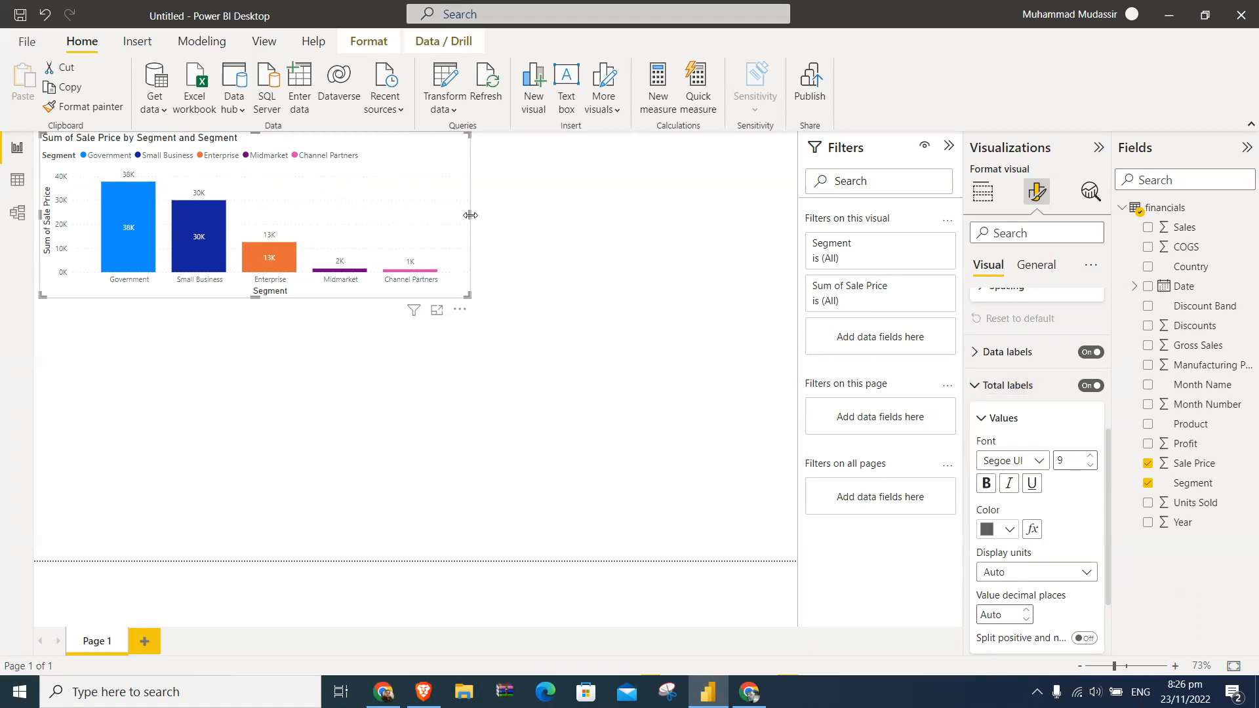
{"action": "left_click_drag", "start_coordinate": [498, 215], "coordinate": [386, 226]}
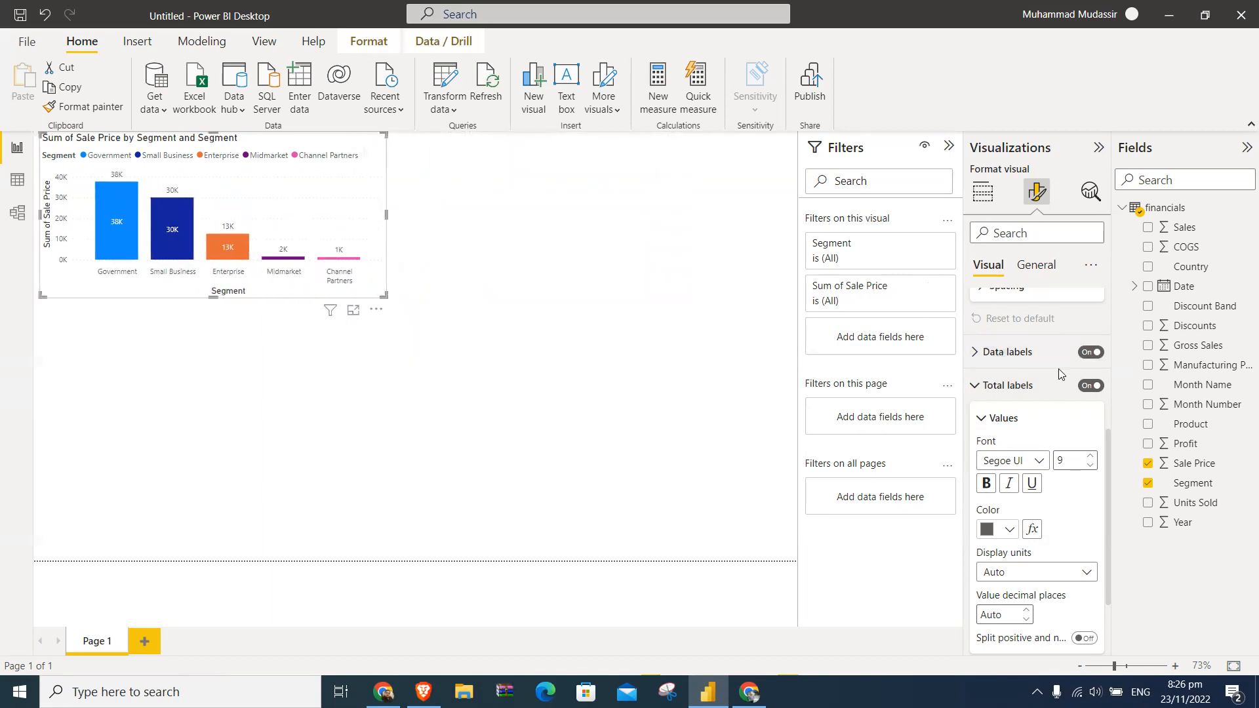
{"action": "left_click", "coordinate": [1089, 387]}
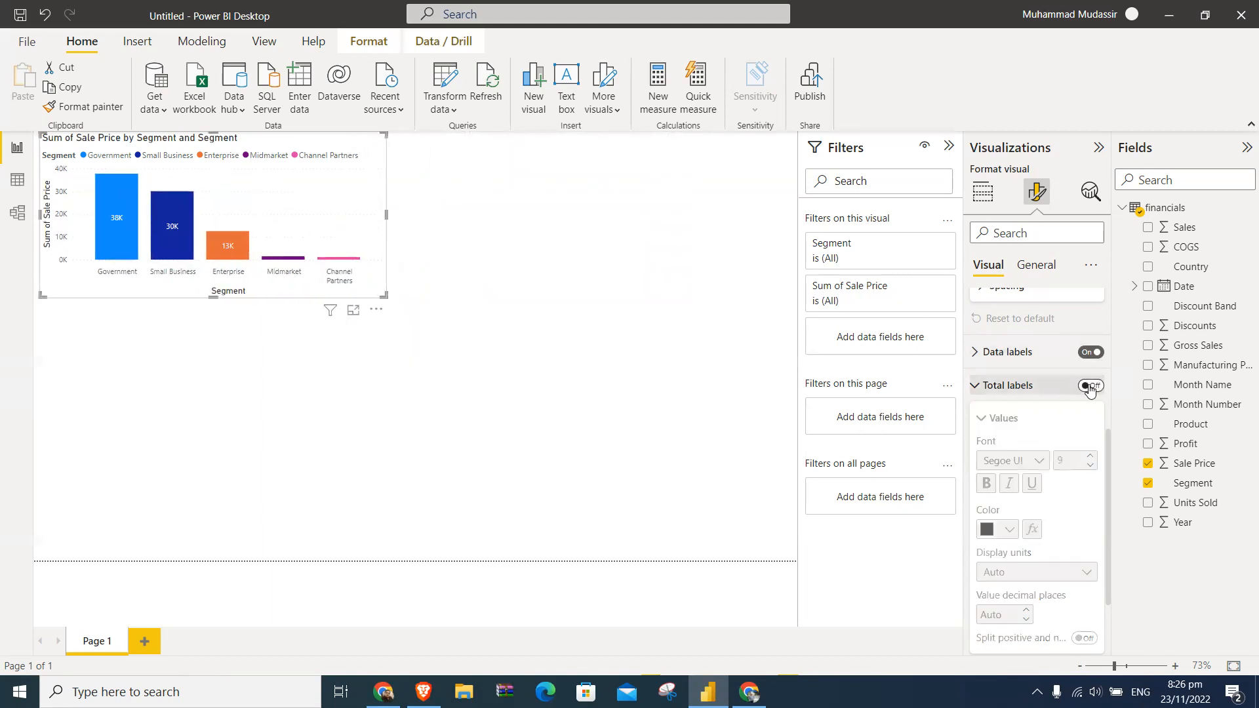
{"action": "left_click", "coordinate": [1090, 387]}
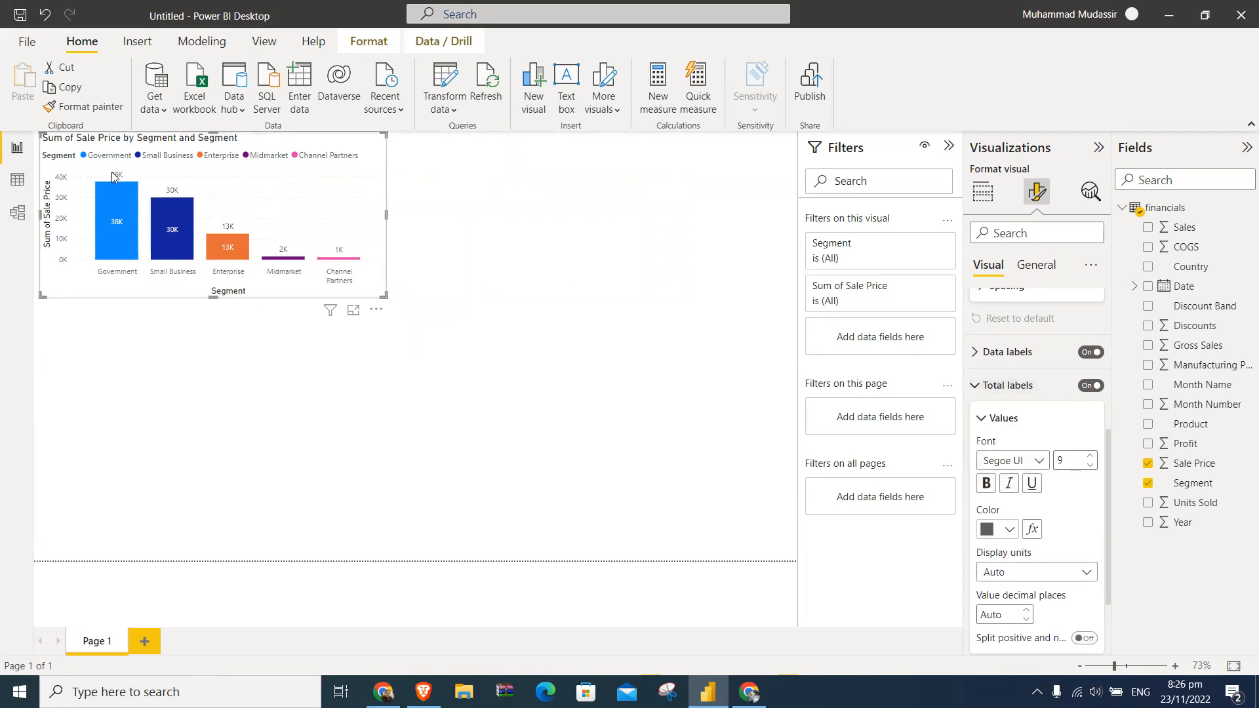
{"action": "mouse_move", "coordinate": [253, 142]}
{"action": "left_mouse_down"}
{"action": "mouse_move", "coordinate": [250, 197]}
{"action": "mouse_move", "coordinate": [250, 152]}
{"action": "left_mouse_up"}
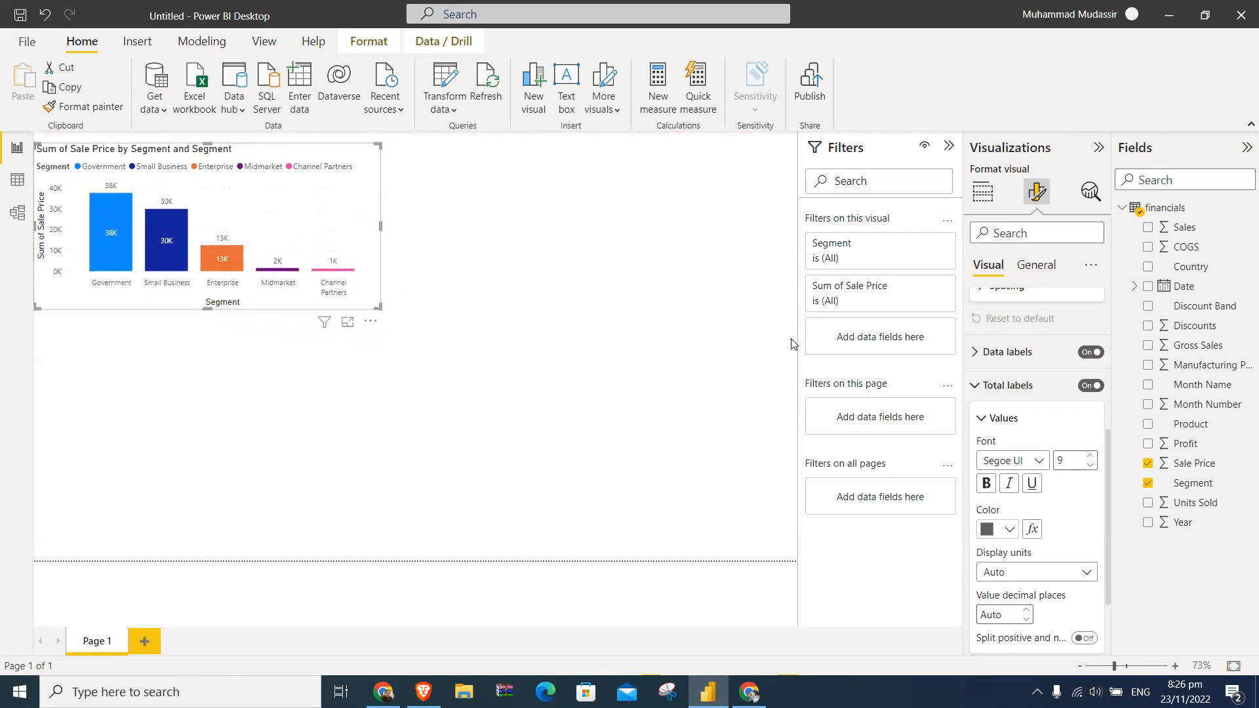
{"action": "left_click", "coordinate": [1090, 385]}
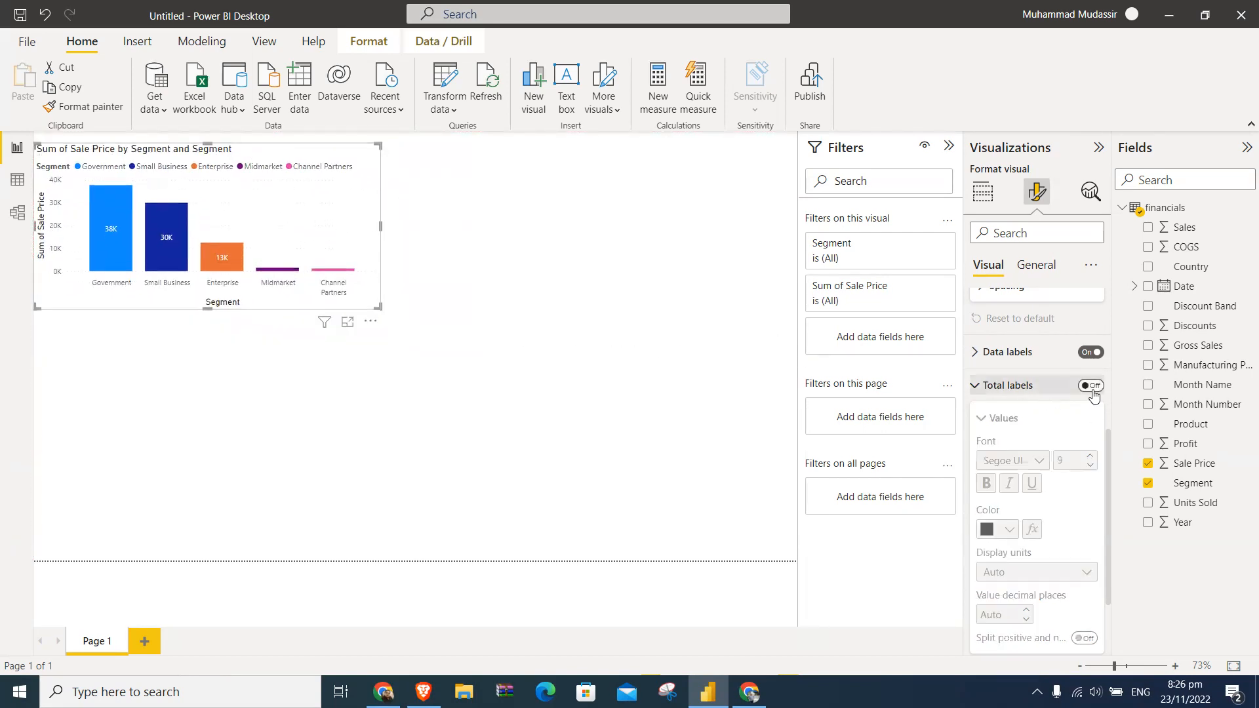
{"action": "left_click", "coordinate": [1001, 391]}
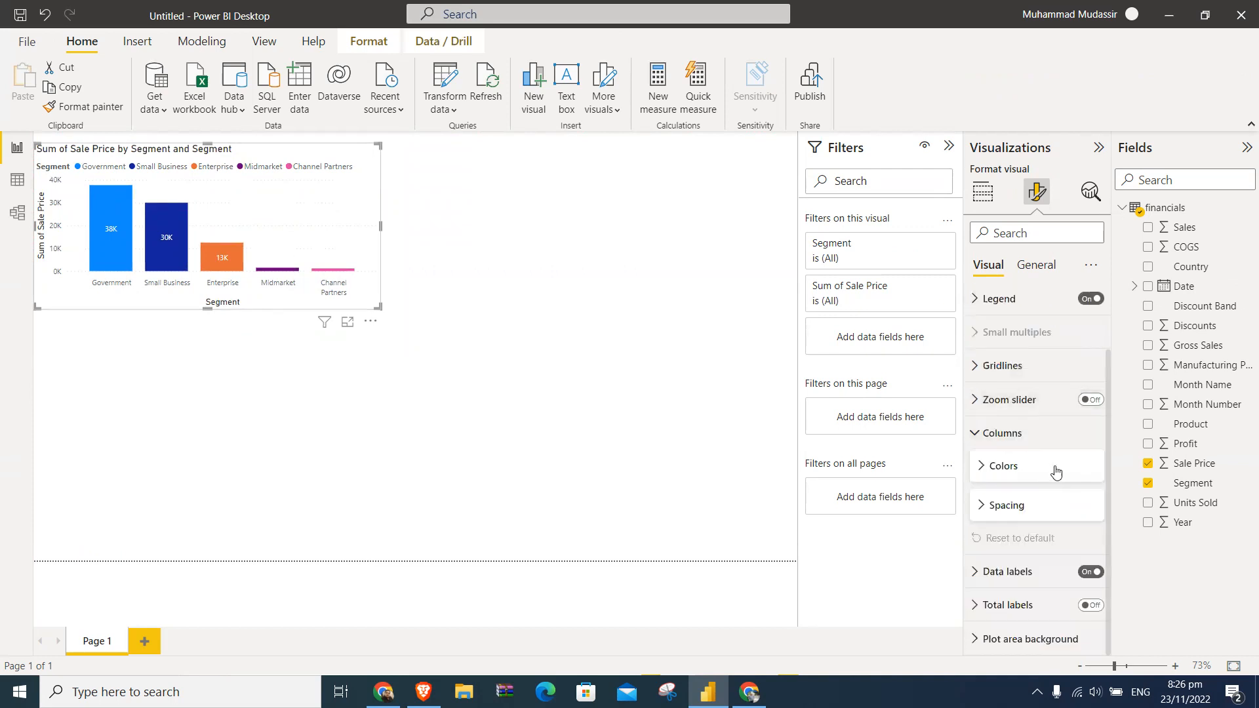
- Examine the plot area background settings, opening the background image chooser and cancelling it without picking a file
{"action": "left_click", "coordinate": [1026, 646]}
{"action": "scroll", "coordinate": [1026, 649], "scroll_direction": "down", "scroll_amount": 3}
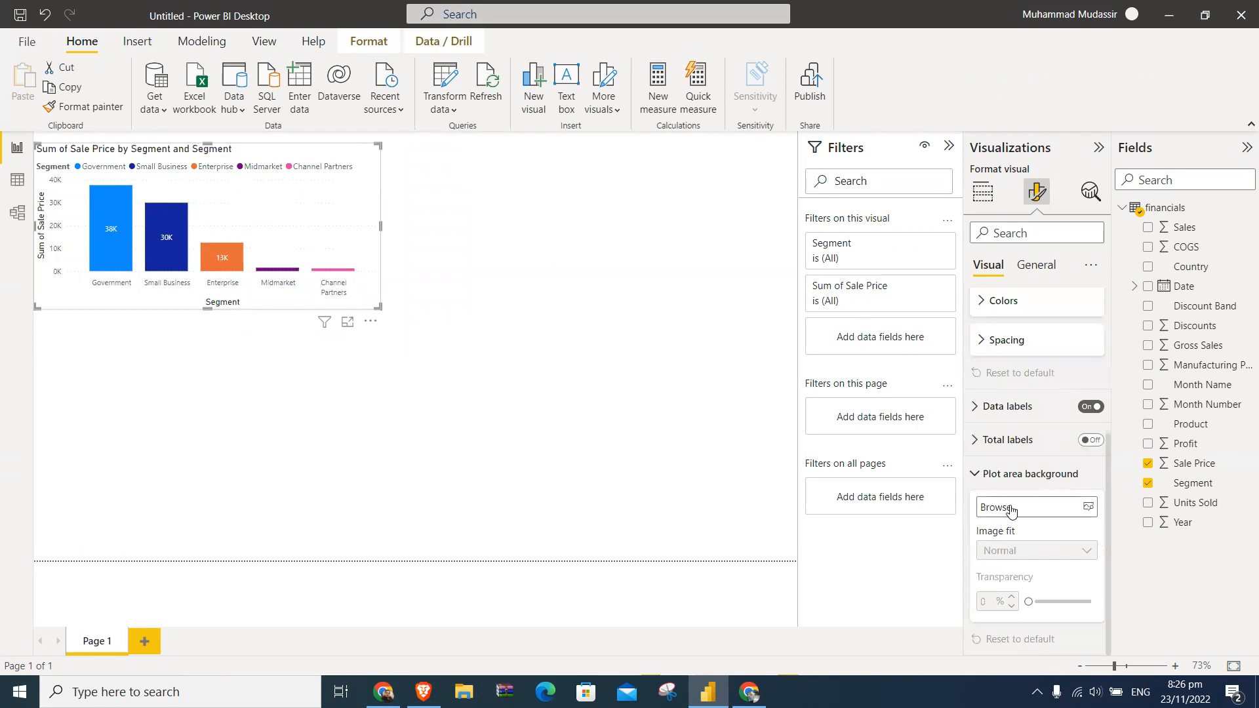
{"action": "left_click", "coordinate": [1062, 509]}
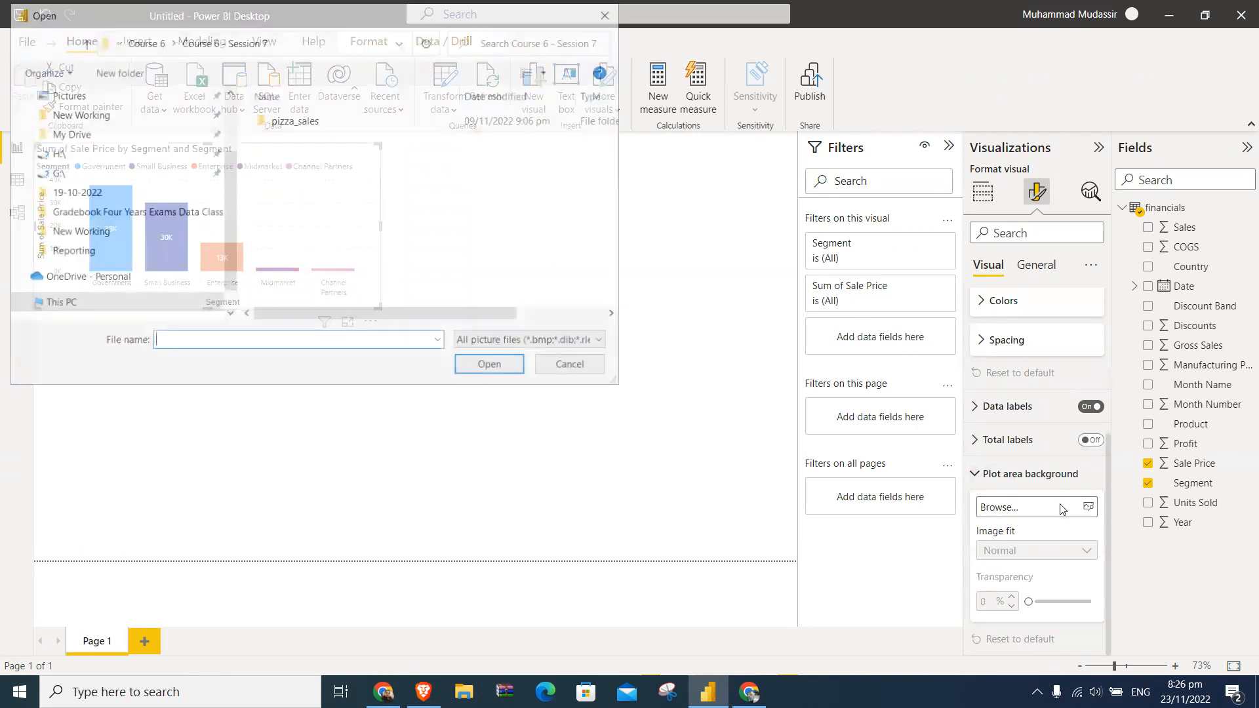
{"action": "left_click", "coordinate": [580, 368]}
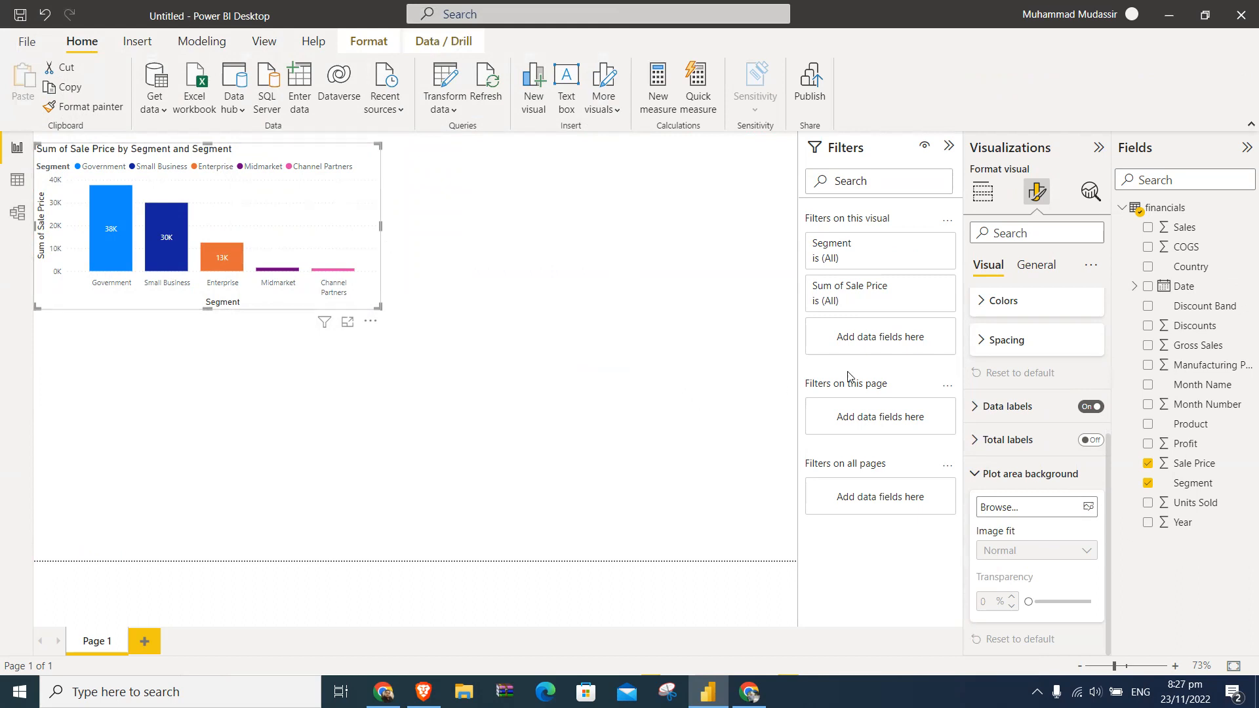
{"action": "left_click", "coordinate": [981, 473]}
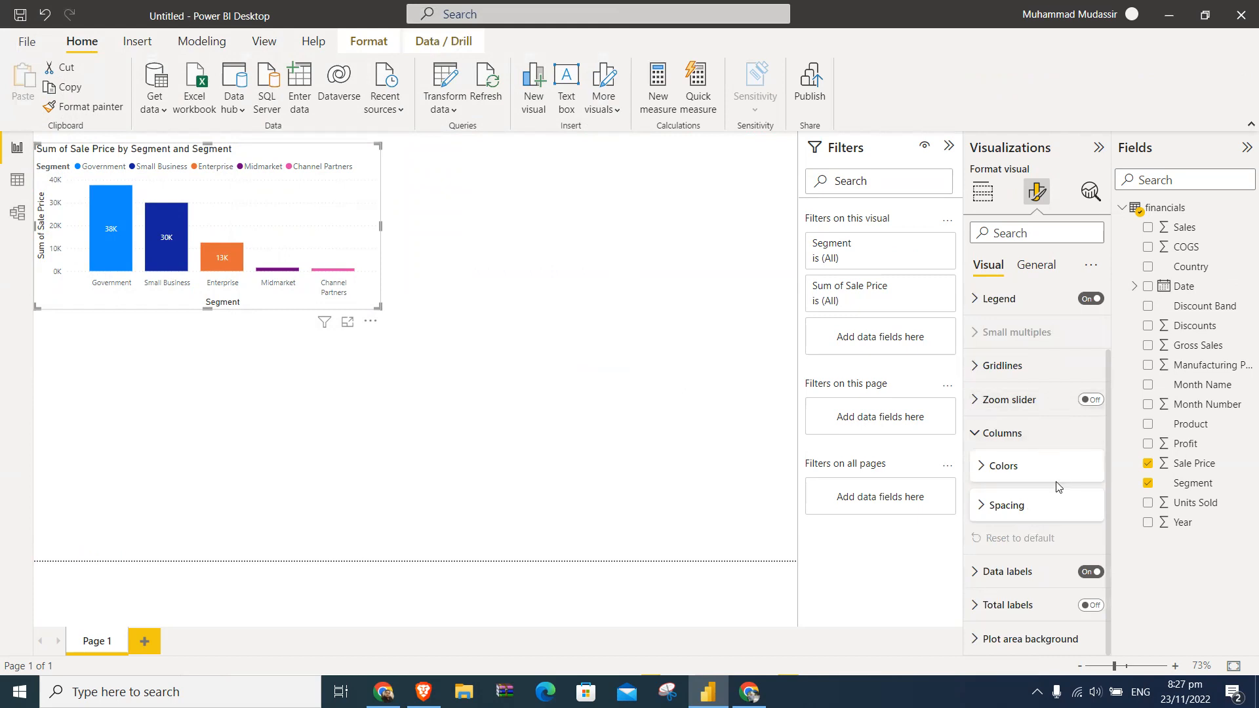
- Review the position and orientation options of the data labels for all series
{"action": "left_click", "coordinate": [1027, 571]}
{"action": "scroll", "coordinate": [1043, 524], "scroll_direction": "down", "scroll_amount": 2}
{"action": "scroll", "coordinate": [1049, 490], "scroll_direction": "down", "scroll_amount": 3}
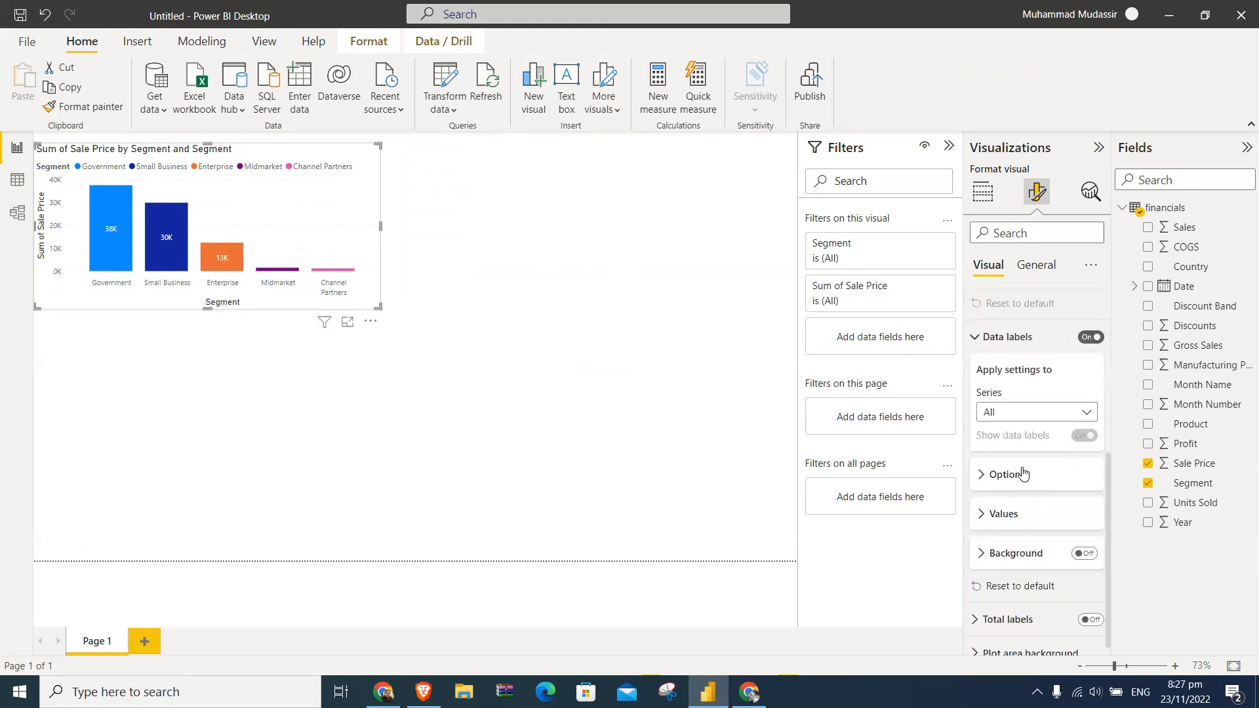
{"action": "scroll", "coordinate": [1028, 466], "scroll_direction": "down", "scroll_amount": 1}
{"action": "left_click", "coordinate": [1027, 466]}
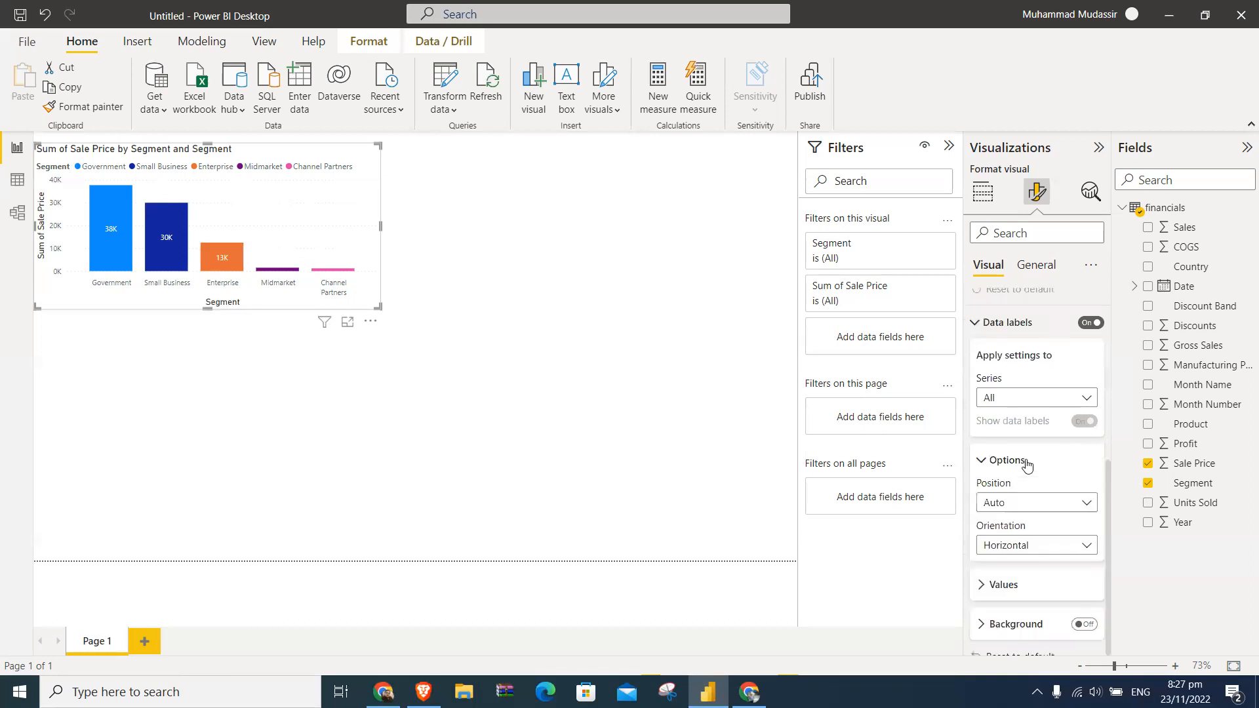
{"action": "scroll", "coordinate": [1045, 515], "scroll_direction": "down", "scroll_amount": 2}
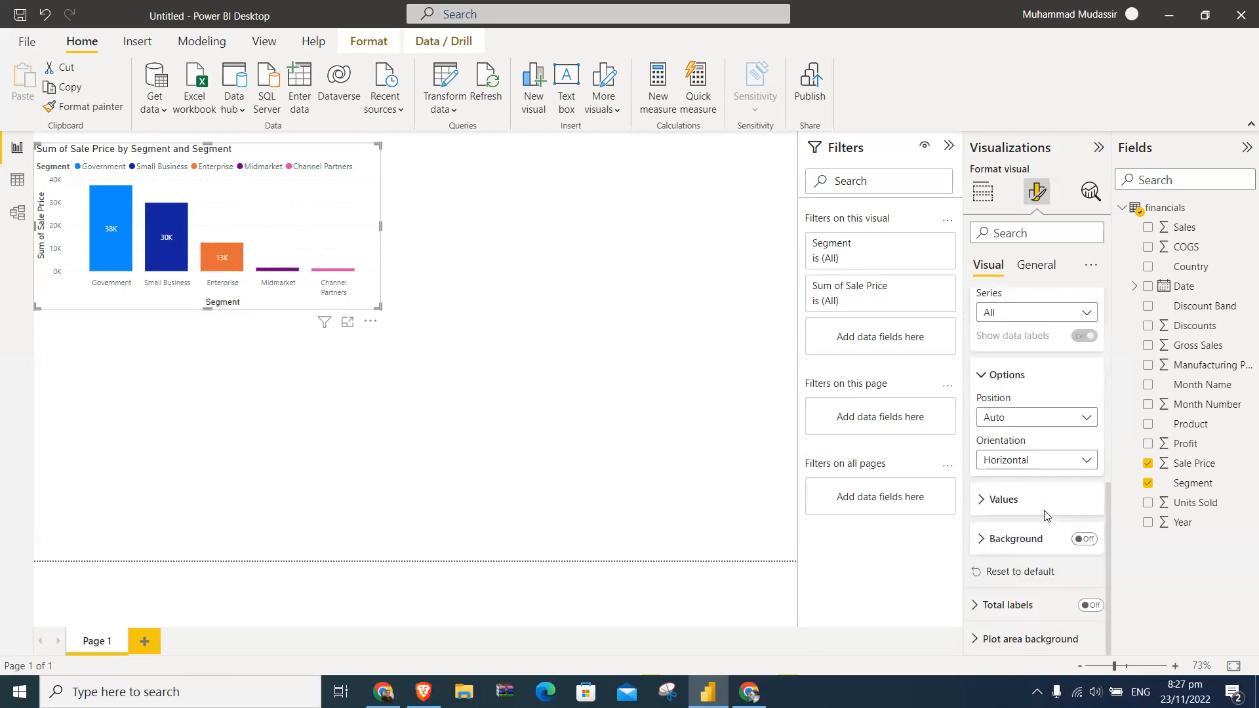
{"action": "left_click", "coordinate": [1012, 383]}
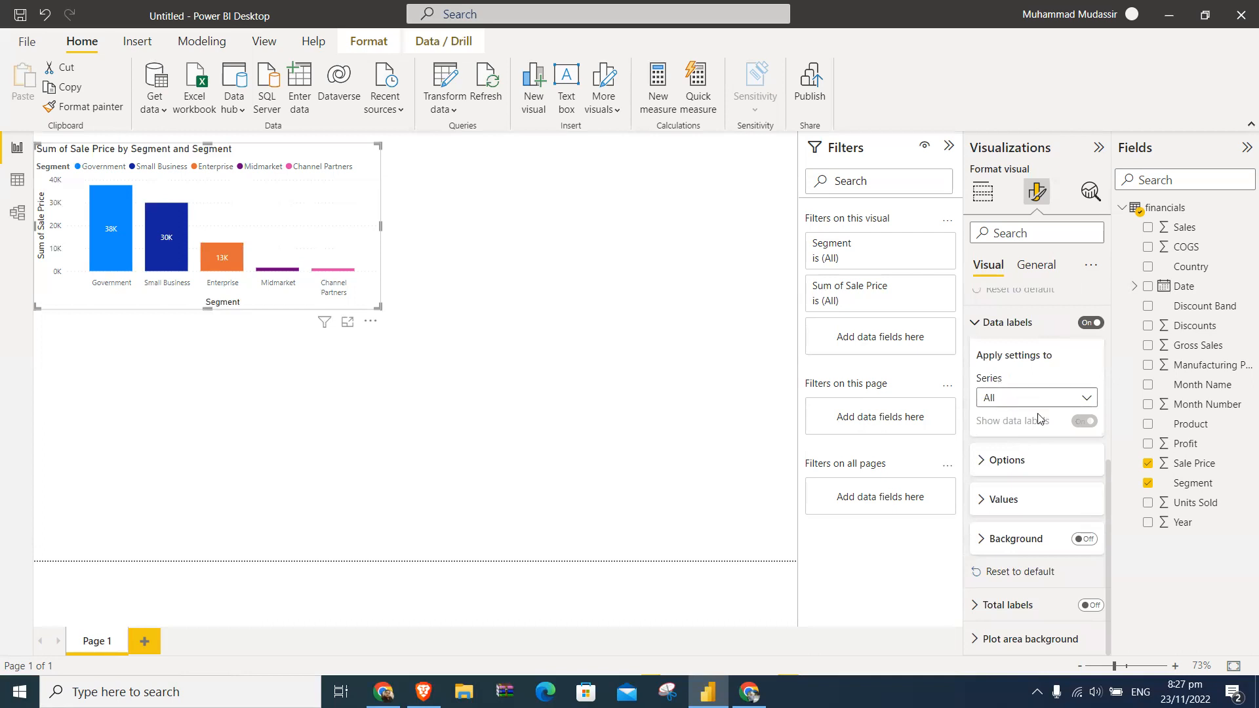
- Set the display units of the data label values to None
{"action": "left_click", "coordinate": [1021, 499]}
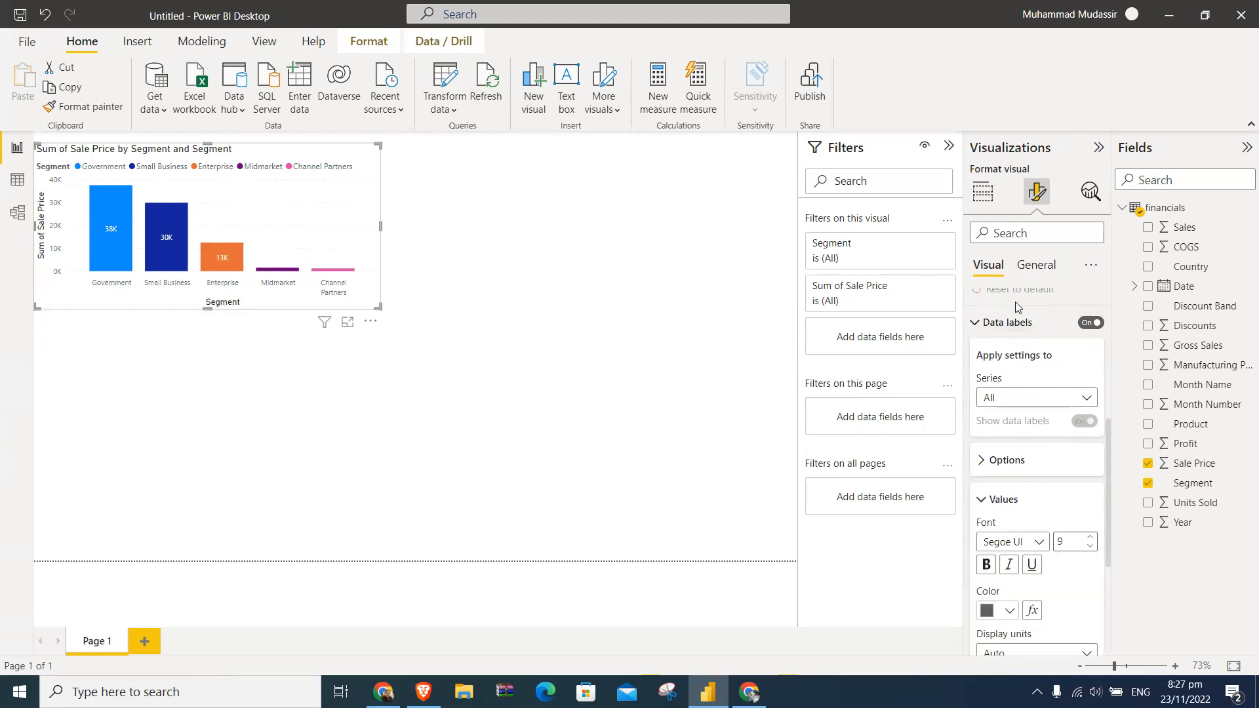
{"action": "scroll", "coordinate": [1036, 413], "scroll_direction": "down", "scroll_amount": 5}
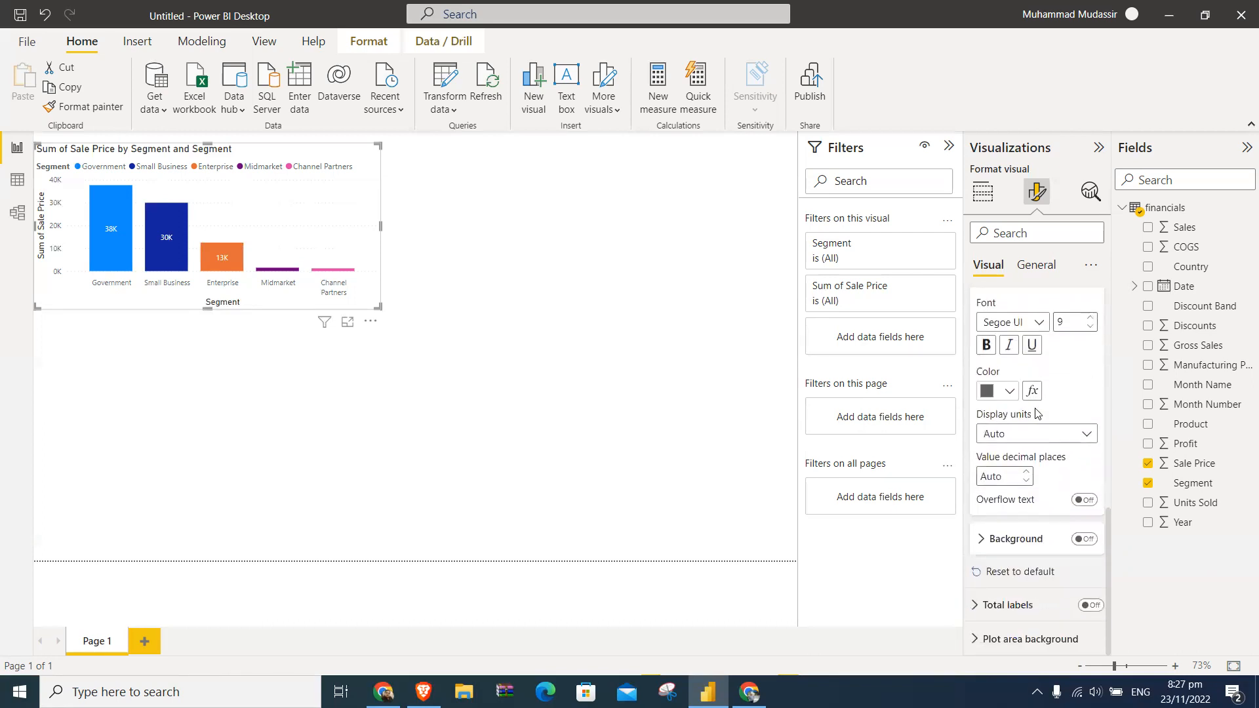
{"action": "left_click", "coordinate": [1038, 441]}
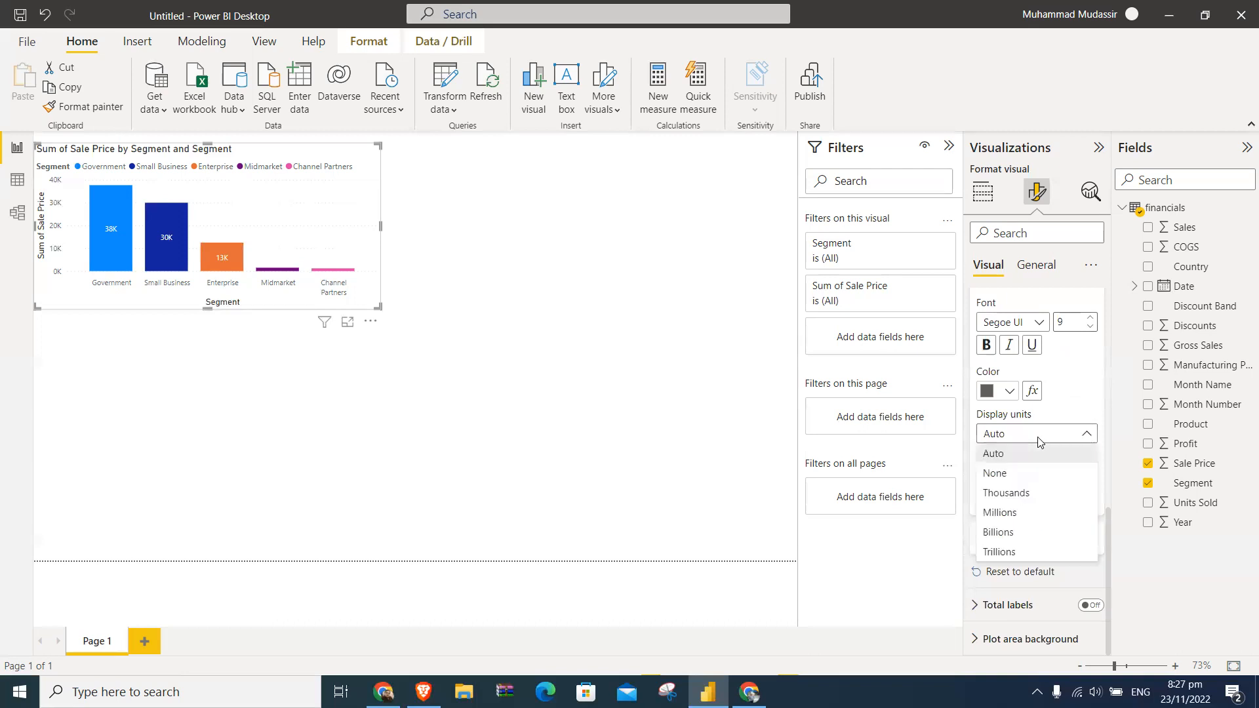
{"action": "left_click", "coordinate": [1027, 473]}
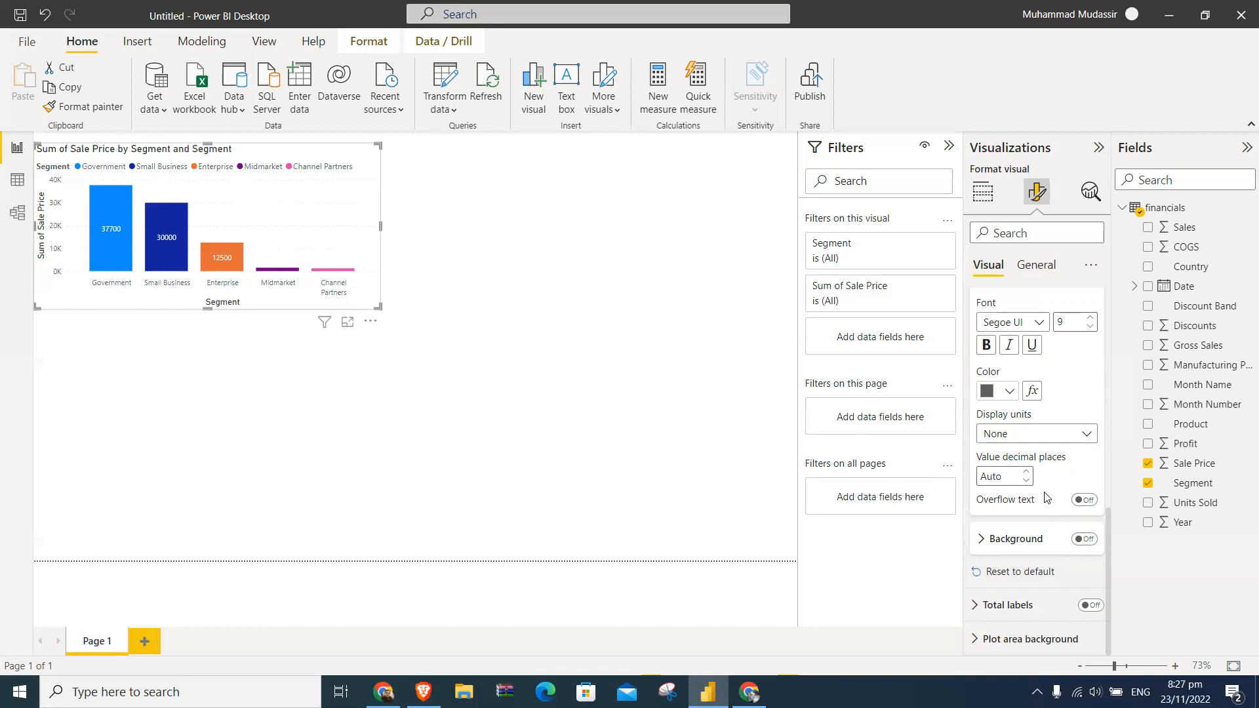
- Try Thousands and Millions as the data labels' display units, then set the units to None with 0 decimal places
{"action": "left_click", "coordinate": [1036, 437]}
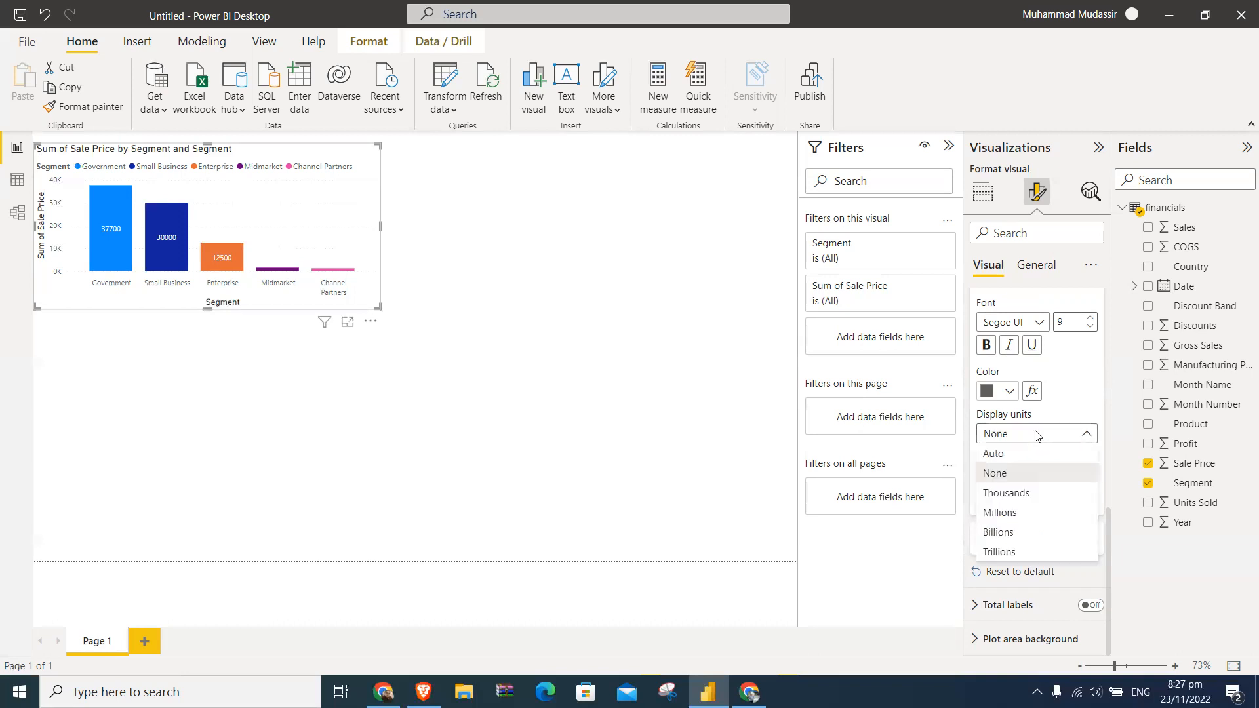
{"action": "left_click", "coordinate": [1031, 492]}
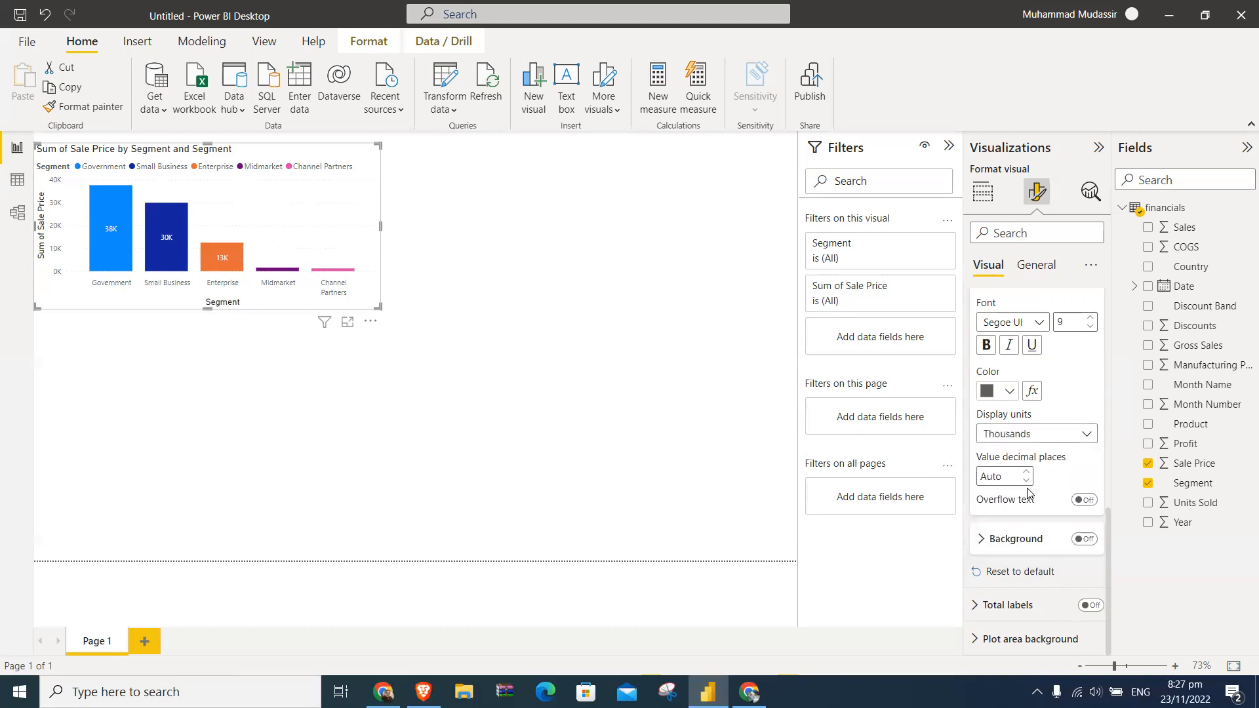
{"action": "left_click", "coordinate": [1034, 438]}
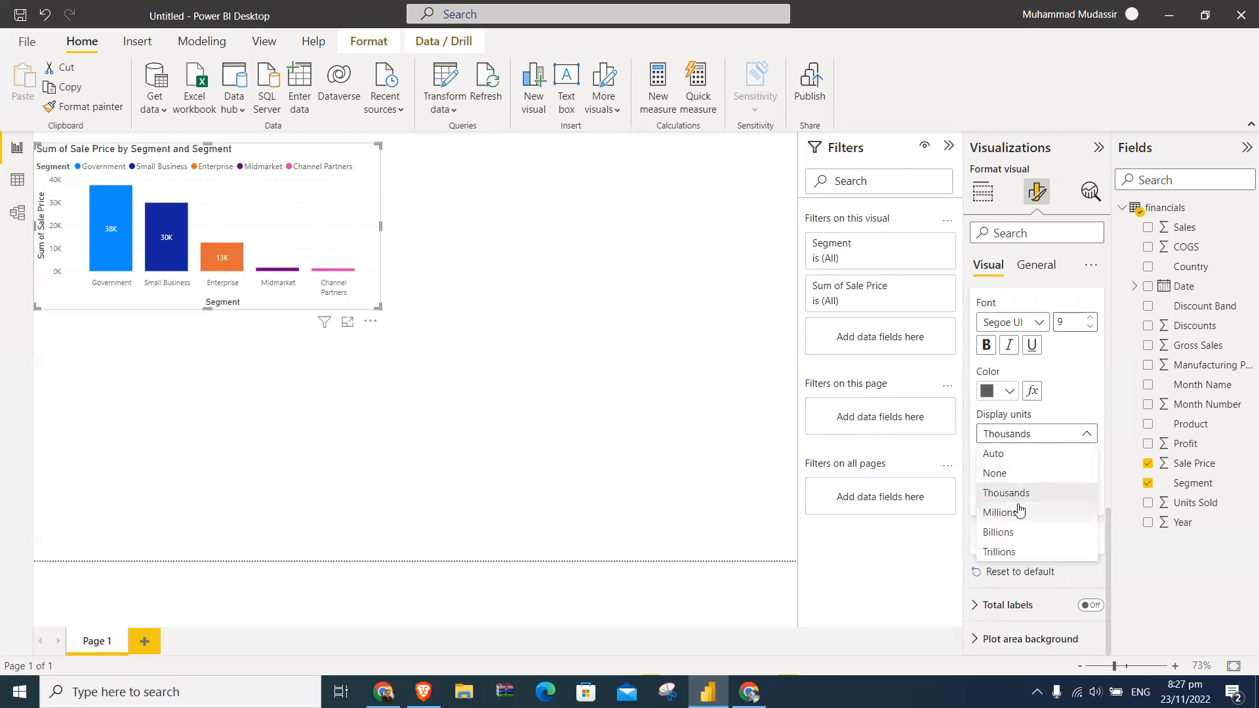
{"action": "left_click", "coordinate": [1018, 489]}
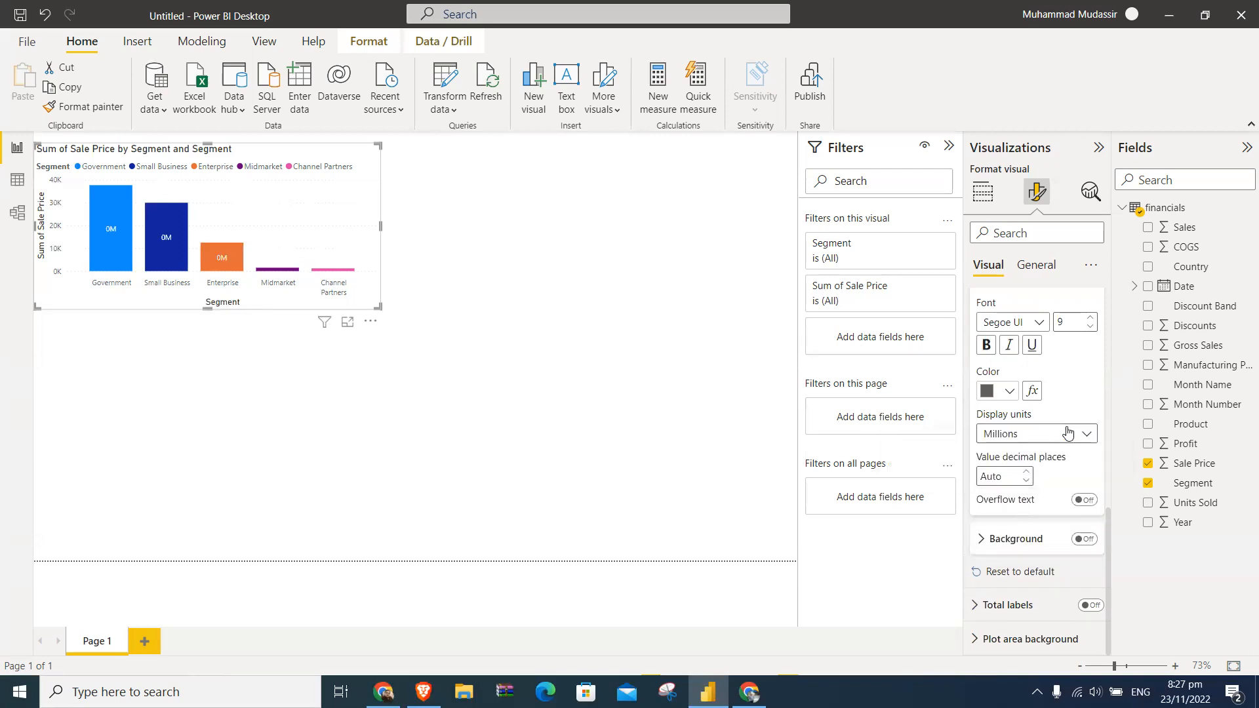
{"action": "left_click", "coordinate": [1057, 440]}
{"action": "left_click", "coordinate": [1027, 473]}
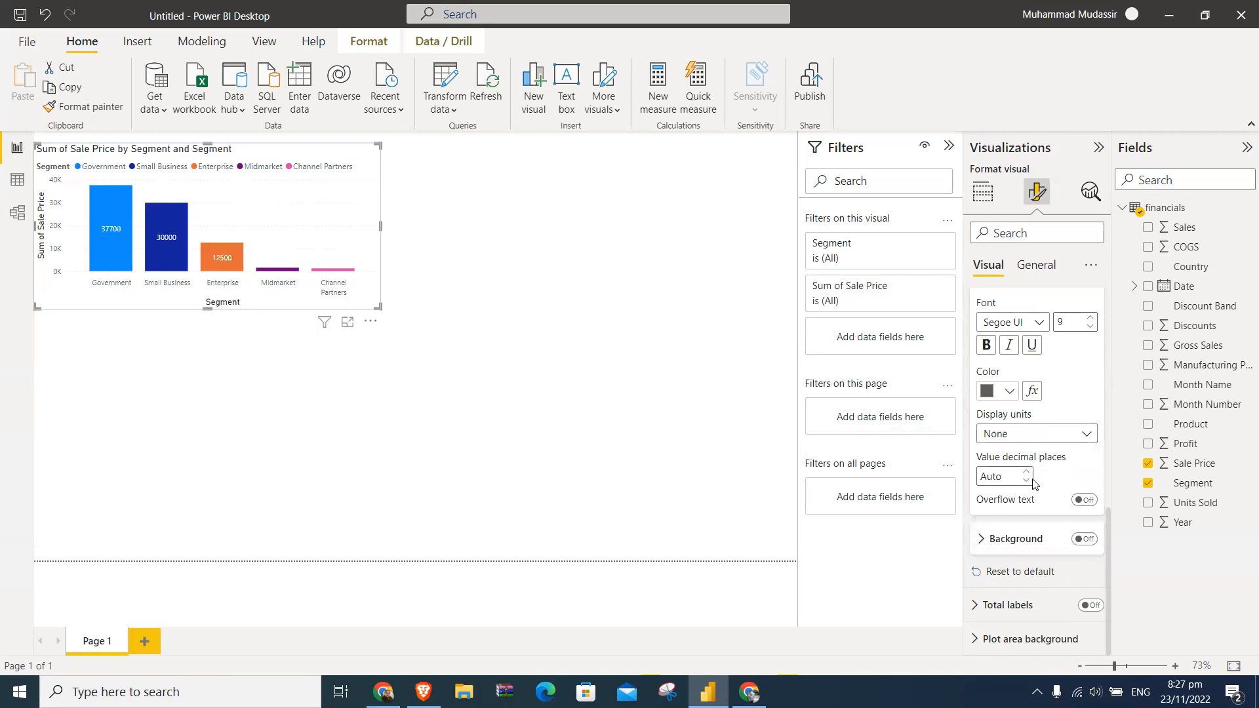
{"action": "left_click", "coordinate": [1027, 481]}
{"action": "left_click", "coordinate": [1026, 472]}
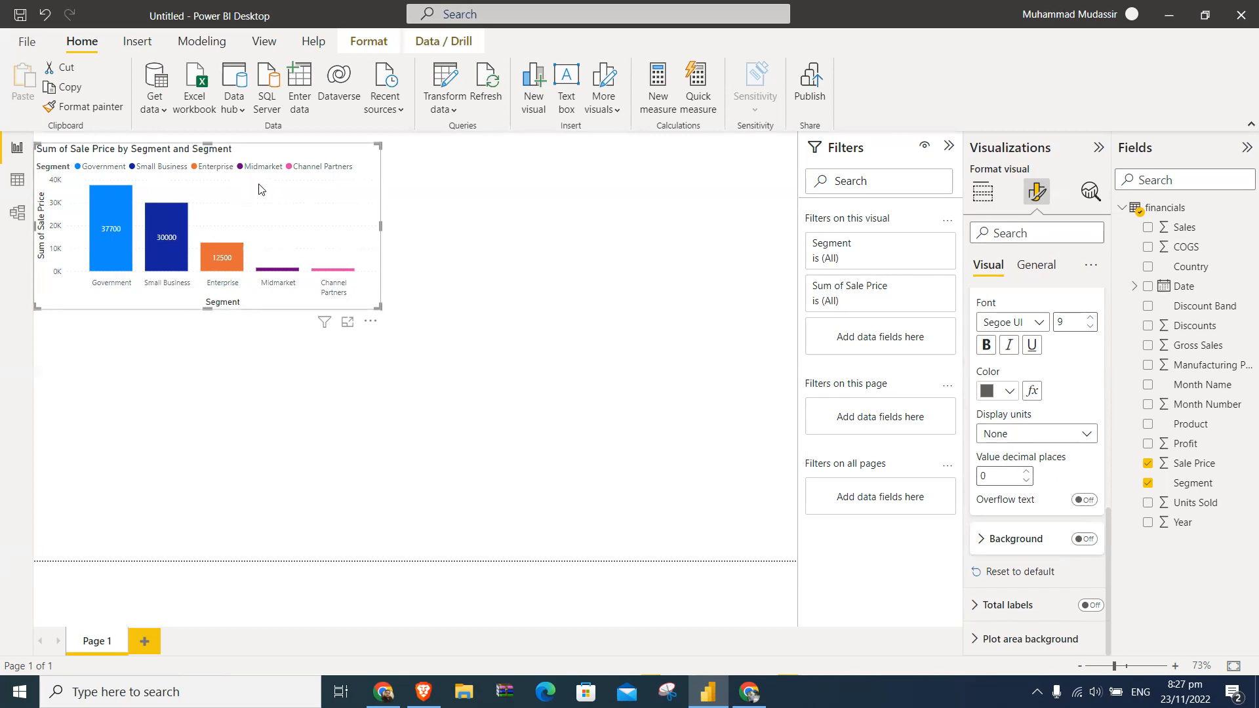
- Narrow the chart slightly and move it up to the top edge of the report page
{"action": "mouse_move", "coordinate": [381, 229]}
{"action": "left_mouse_down"}
{"action": "mouse_move", "coordinate": [309, 236]}
{"action": "mouse_move", "coordinate": [369, 231]}
{"action": "left_mouse_up"}
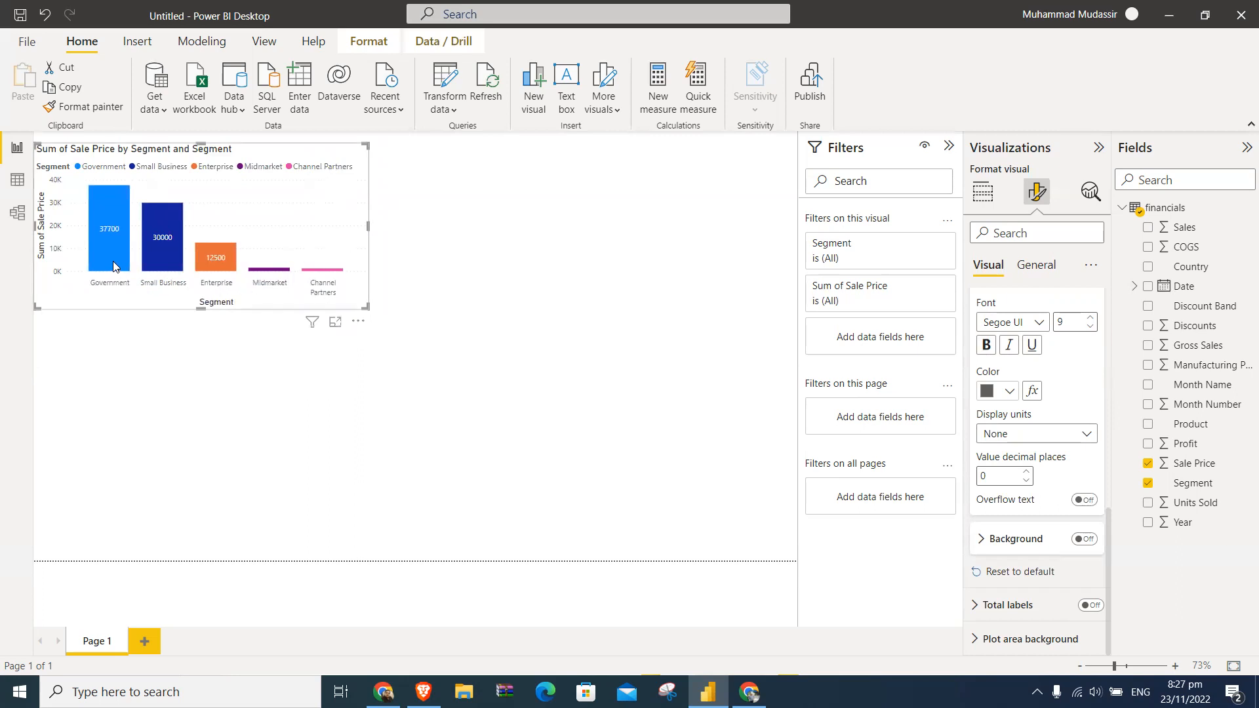
{"action": "mouse_move", "coordinate": [304, 328]}
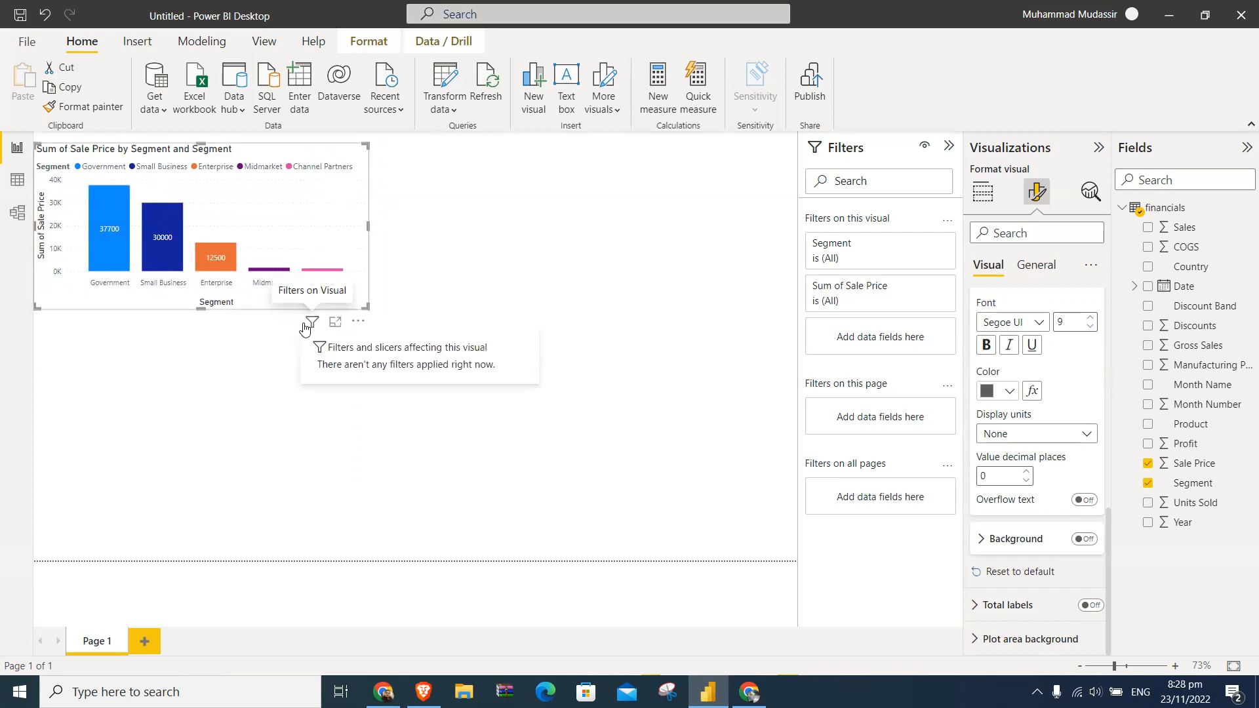
{"action": "left_click_drag", "start_coordinate": [258, 186], "coordinate": [214, 148]}
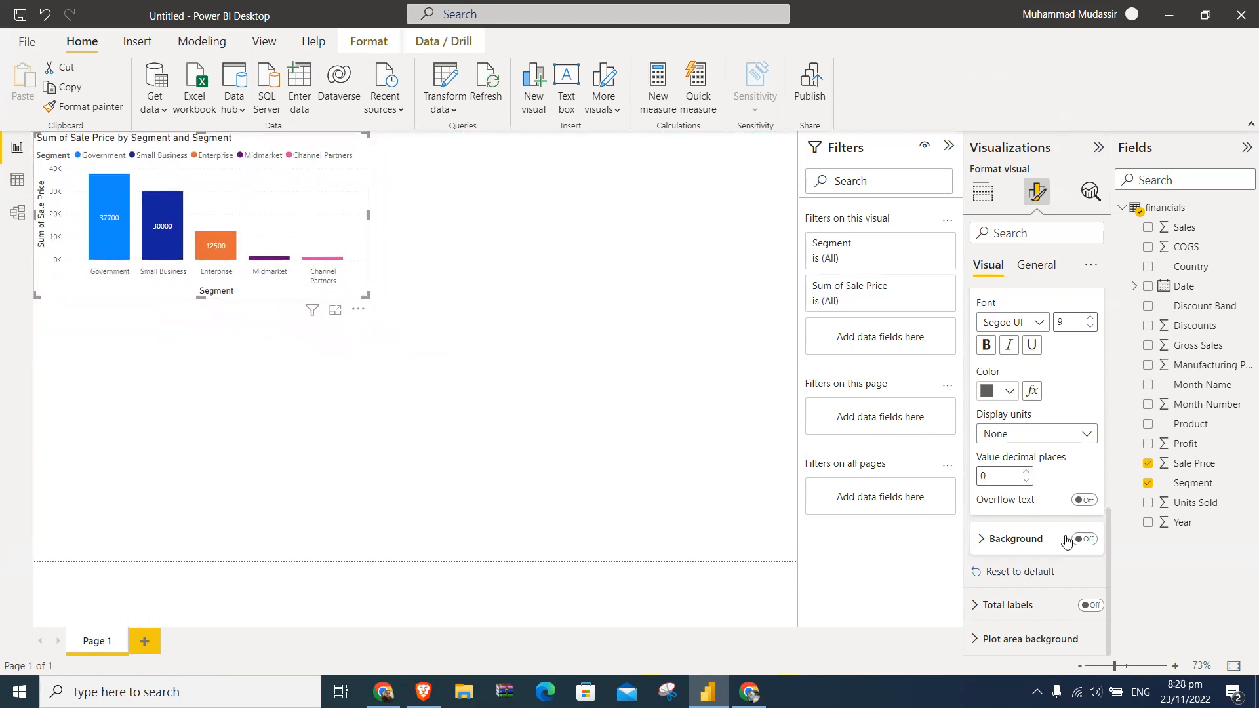
- Replace the column chart's title text with "Sales by Segment"
{"action": "scroll", "coordinate": [1066, 539], "scroll_direction": "up", "scroll_amount": 5}
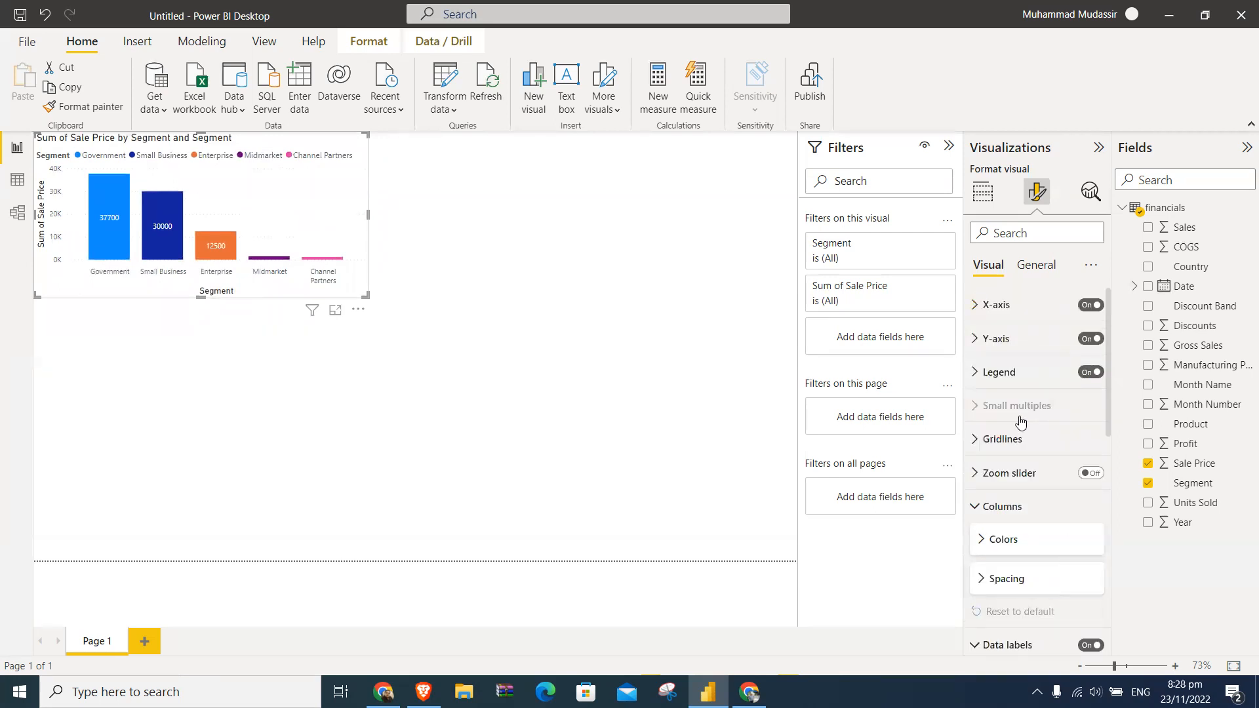
{"action": "left_click", "coordinate": [1034, 265]}
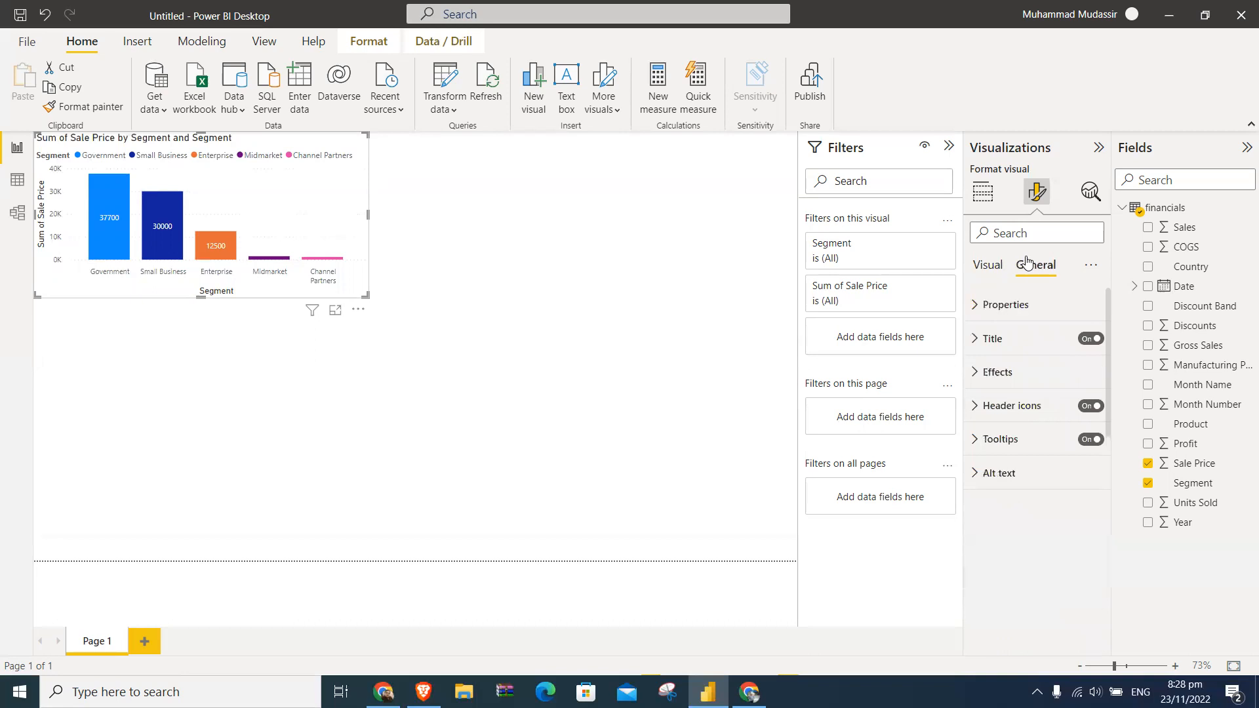
{"action": "left_click", "coordinate": [976, 340]}
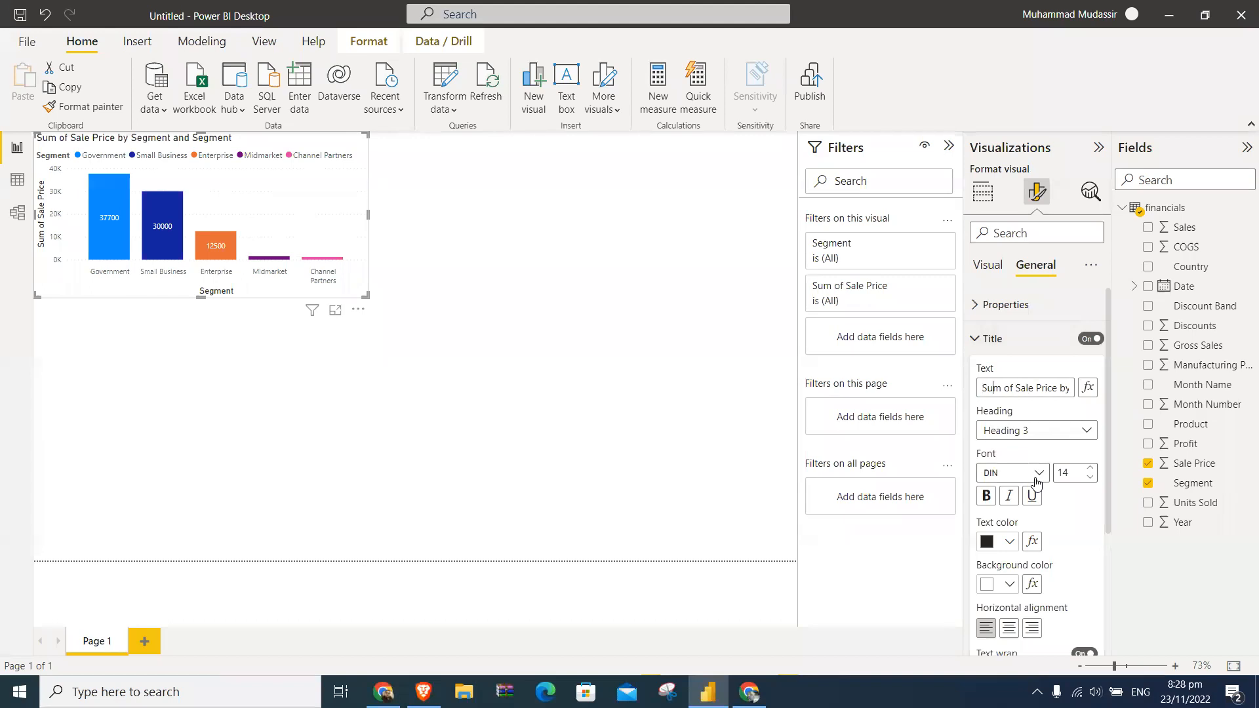
{"action": "key", "text": "End"}
{"action": "key", "text": "BackSpace"}
{"action": "key", "text": "BackSpace"}
{"action": "key", "text": "BackSpace"}
{"action": "key", "text": "BackSpace"}
{"action": "key", "text": "BackSpace"}
{"action": "key", "text": "BackSpace"}
{"action": "key", "text": "BackSpace"}
{"action": "key", "text": "BackSpace"}
{"action": "key", "text": "BackSpace"}
{"action": "key", "text": "BackSpace"}
{"action": "key", "text": "BackSpace"}
{"action": "key", "text": "BackSpace"}
{"action": "key", "text": "BackSpace"}
{"action": "key", "text": "BackSpace"}
{"action": "key", "text": "BackSpace"}
{"action": "key", "text": "BackSpace"}
{"action": "key", "text": "BackSpace"}
{"action": "key", "text": "BackSpace"}
{"action": "key", "text": "BackSpace"}
{"action": "key", "text": "BackSpace"}
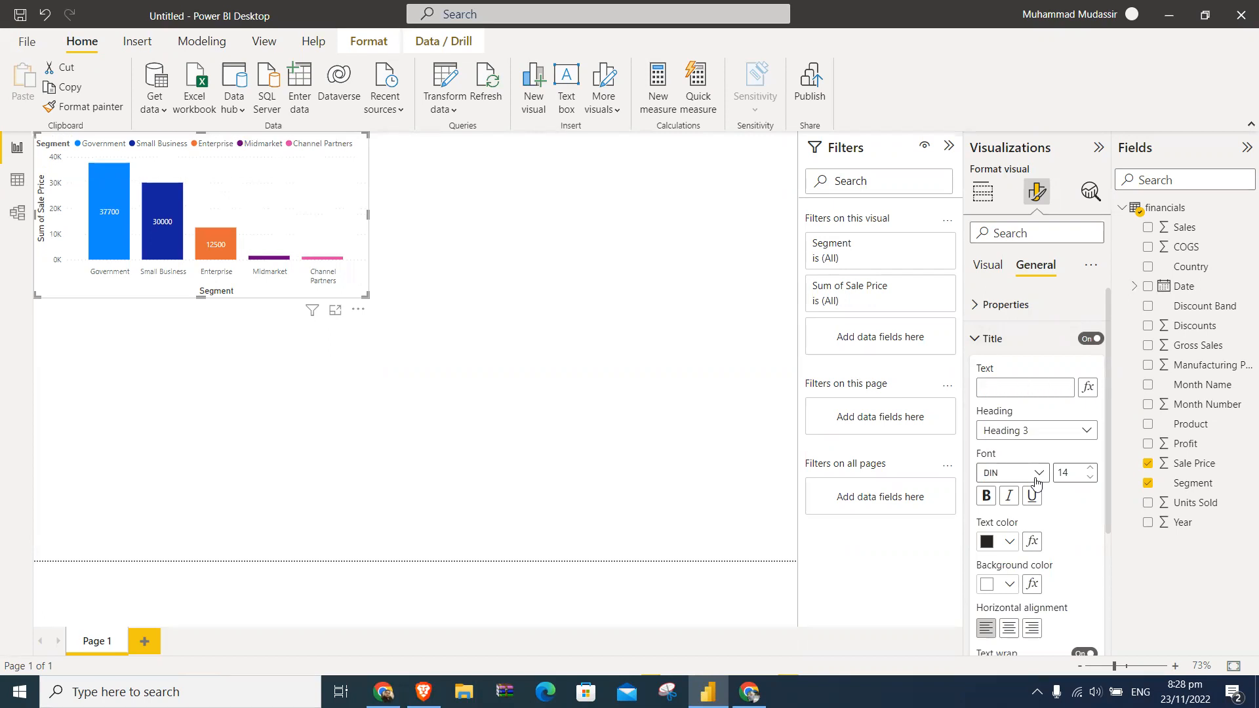
{"action": "type", "text": "Sales by Segment"}
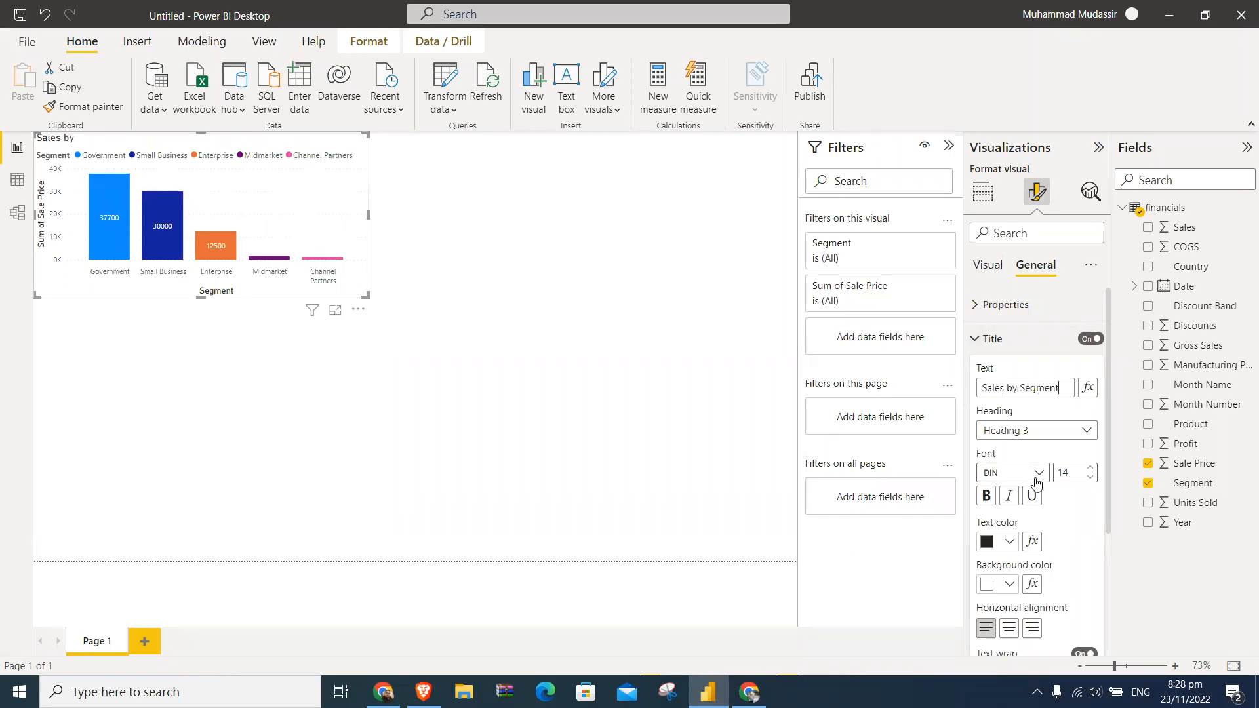
{"action": "left_click", "coordinate": [577, 292]}
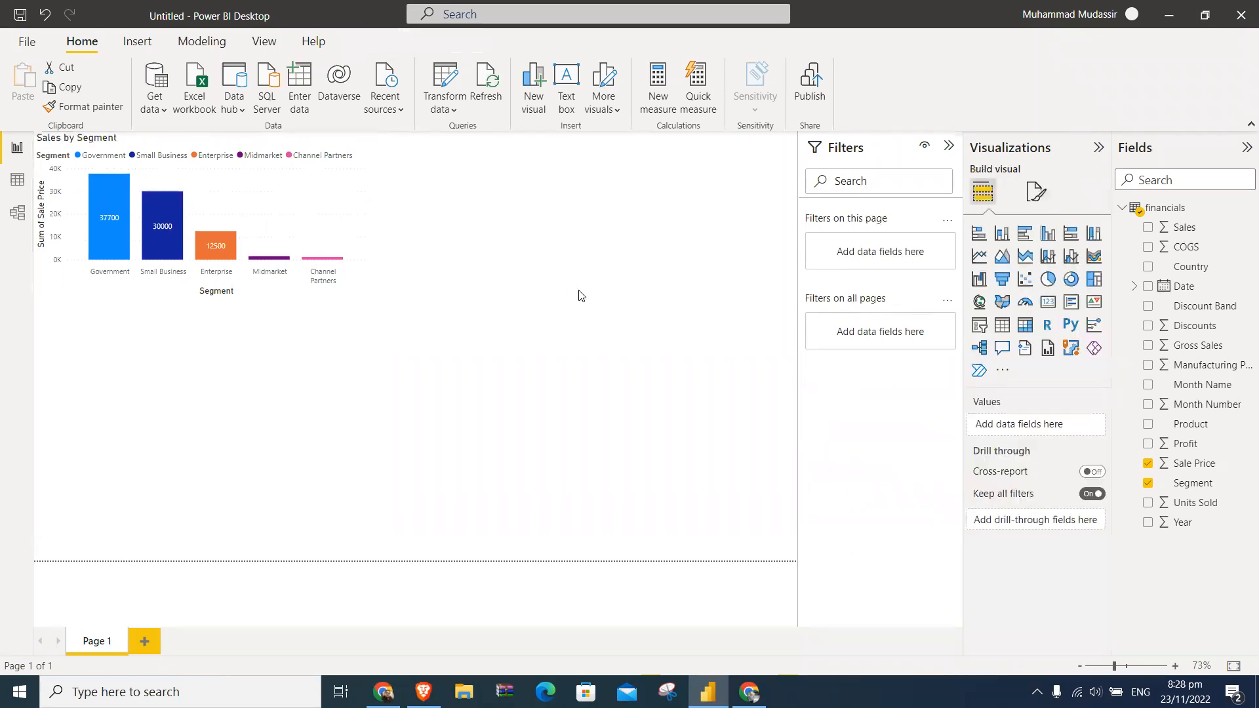
- Widen the Sales by Segment chart slightly, and highlight Channel Partners from its legend before clearing the highlight
{"action": "left_click", "coordinate": [354, 212]}
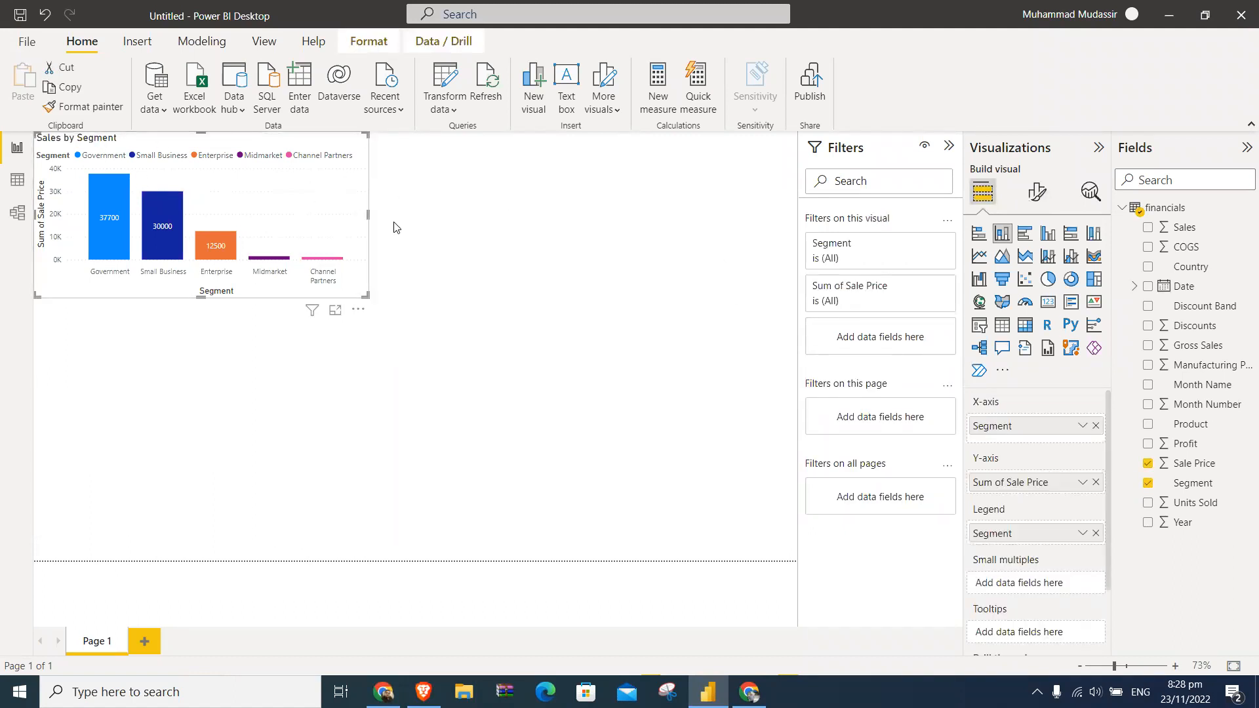
{"action": "left_click_drag", "start_coordinate": [368, 217], "coordinate": [310, 226]}
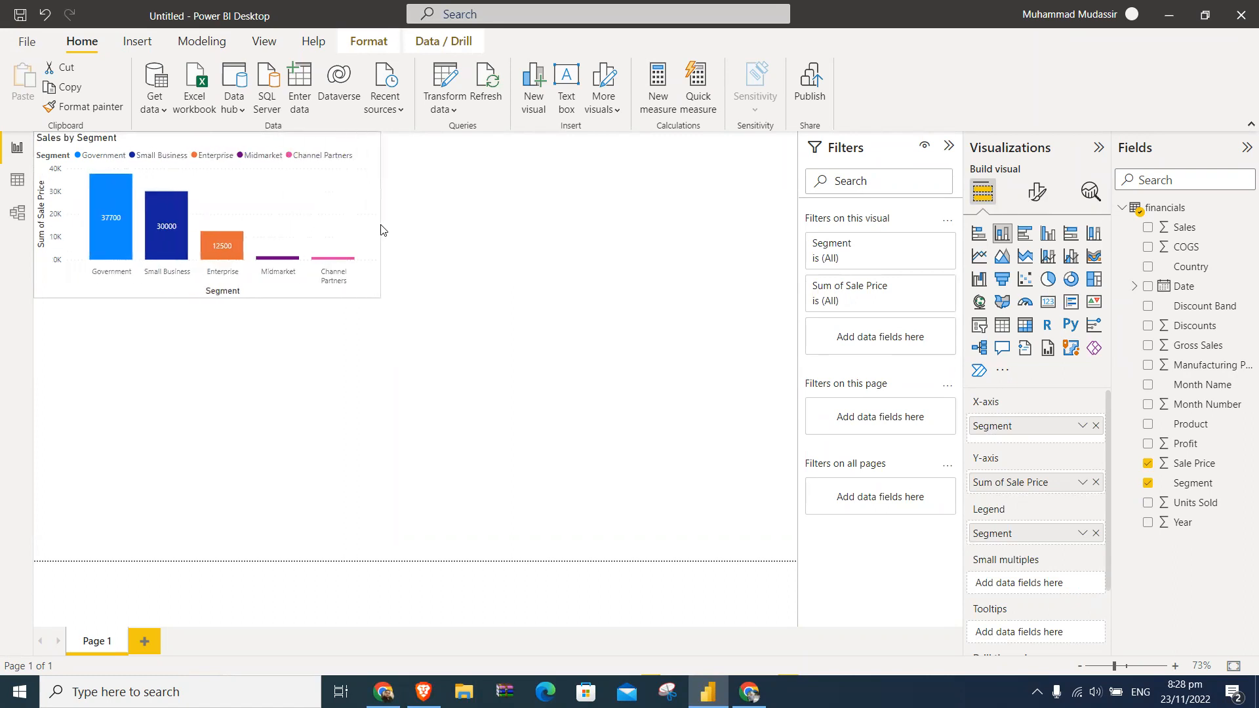
{"action": "left_click_drag", "start_coordinate": [381, 229], "coordinate": [392, 230]}
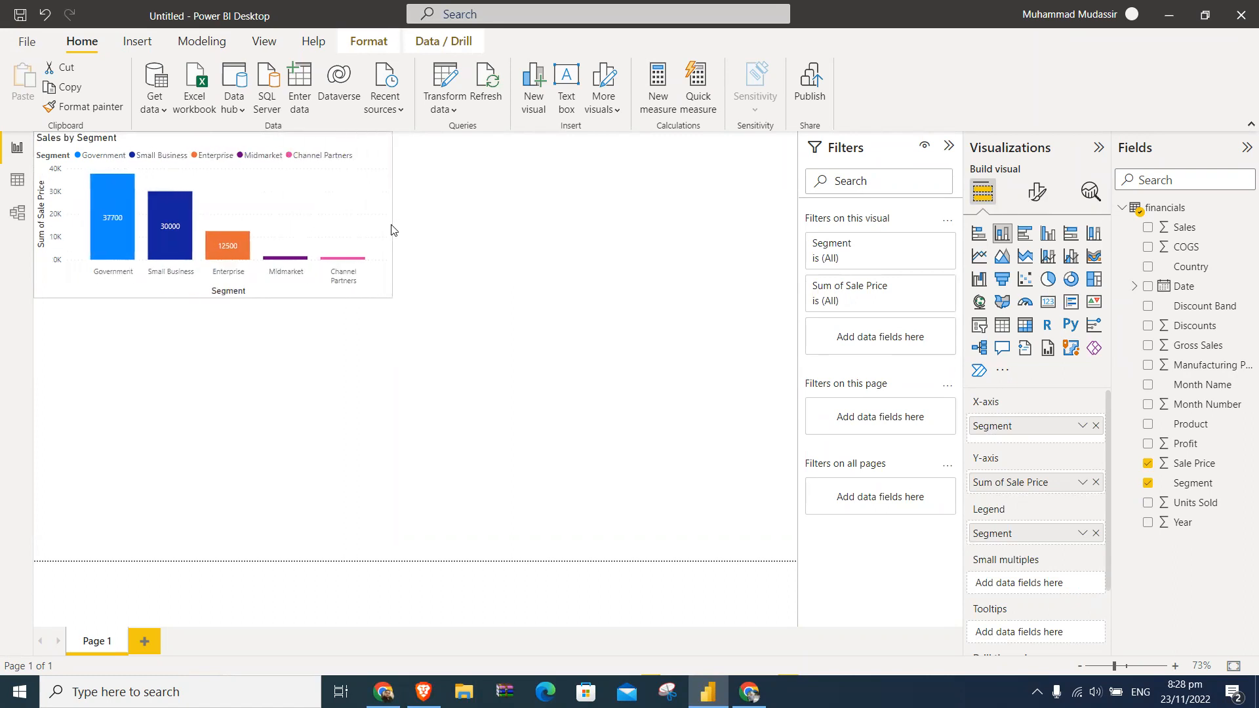
{"action": "left_click", "coordinate": [330, 156]}
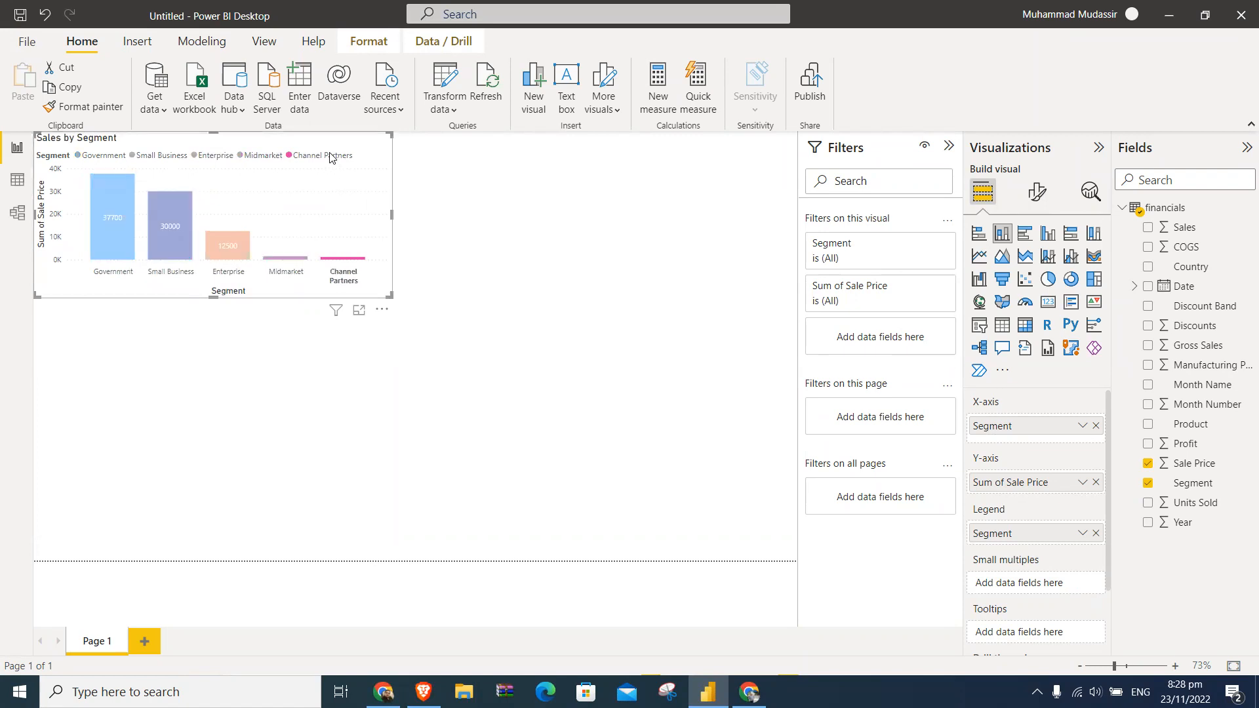
{"action": "left_click", "coordinate": [330, 156]}
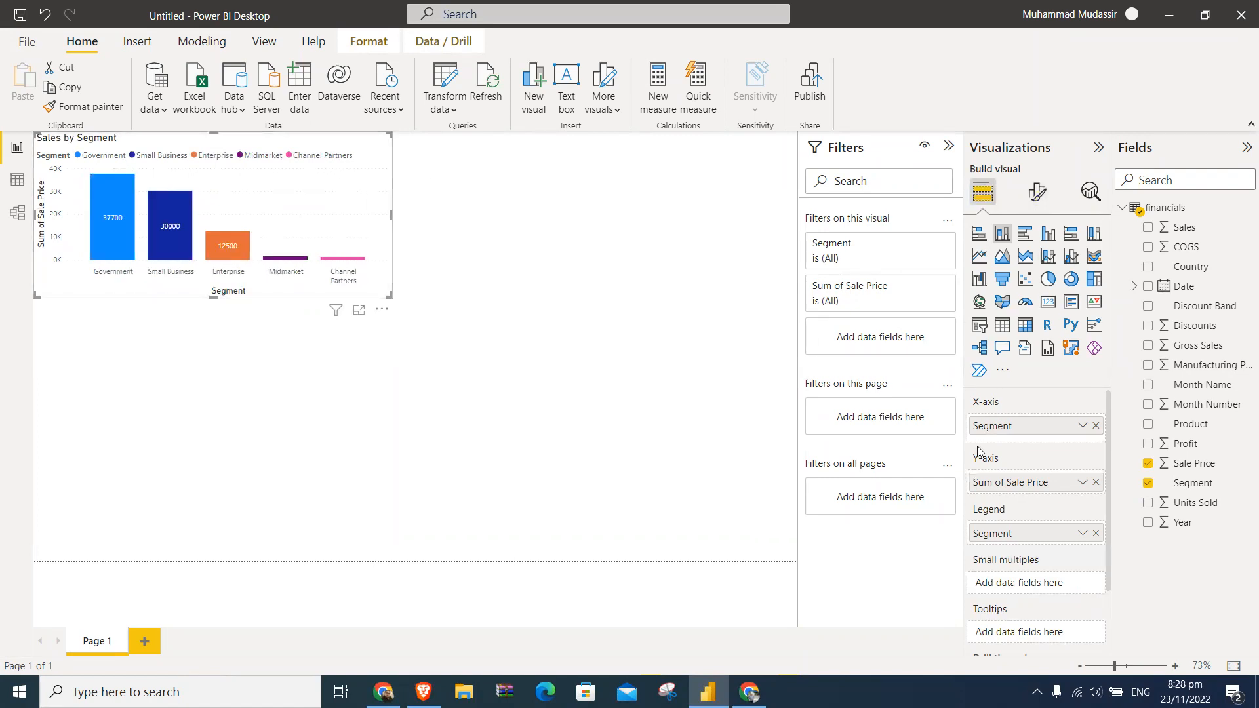
- Remove Segment from the chart's Legend, try adding it back for comparison, and remove it again
{"action": "scroll", "coordinate": [1045, 521], "scroll_direction": "down", "scroll_amount": 1}
{"action": "scroll", "coordinate": [1059, 581], "scroll_direction": "up", "scroll_amount": 1}
{"action": "left_click", "coordinate": [1096, 533]}
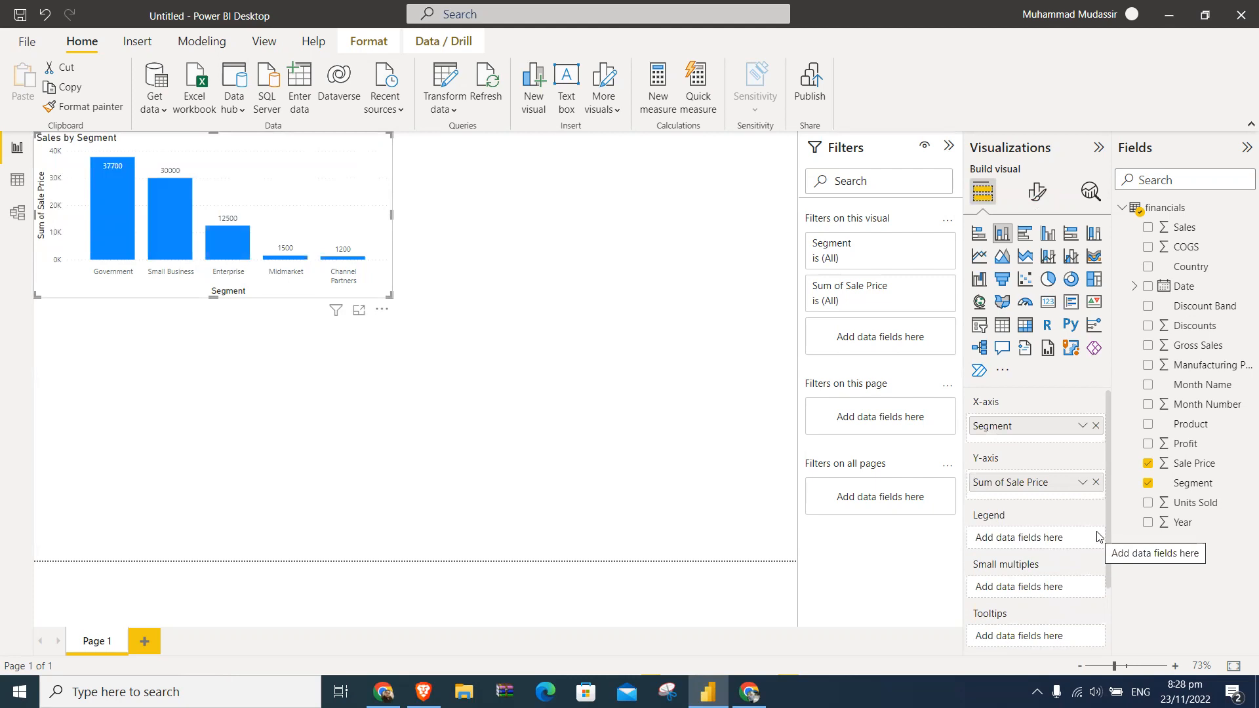
{"action": "mouse_move", "coordinate": [120, 217]}
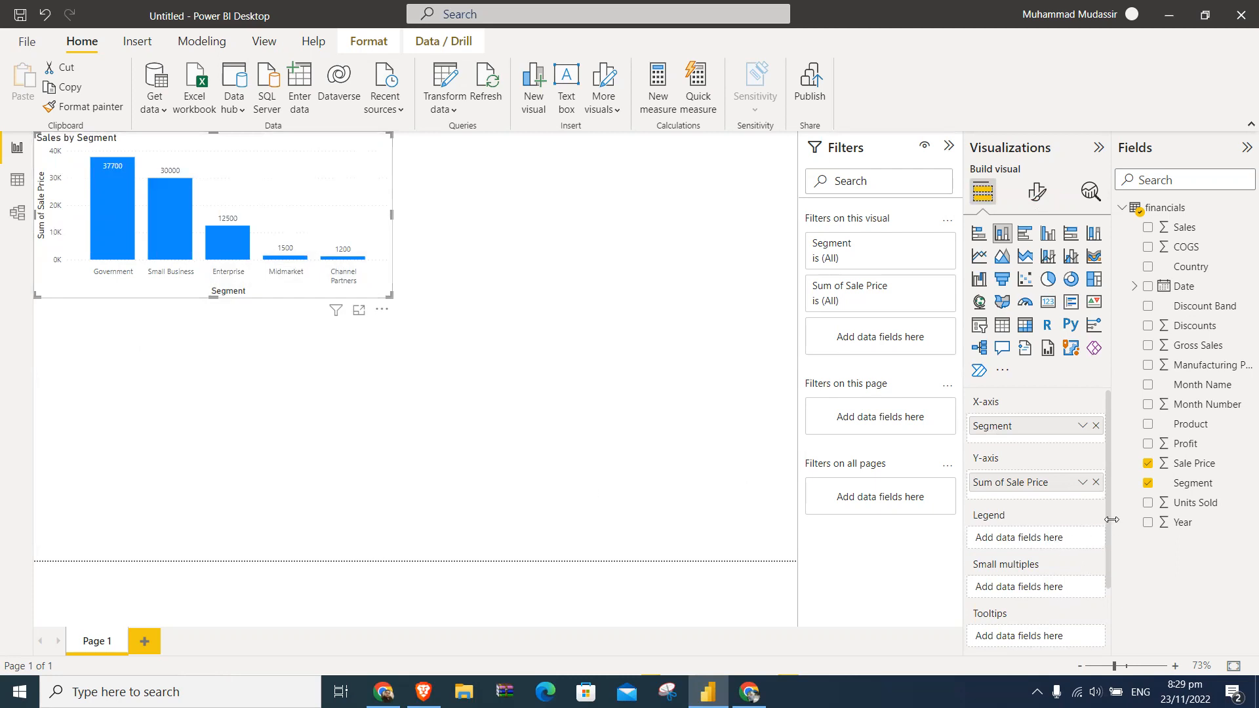
{"action": "left_click_drag", "start_coordinate": [1190, 483], "coordinate": [1082, 543]}
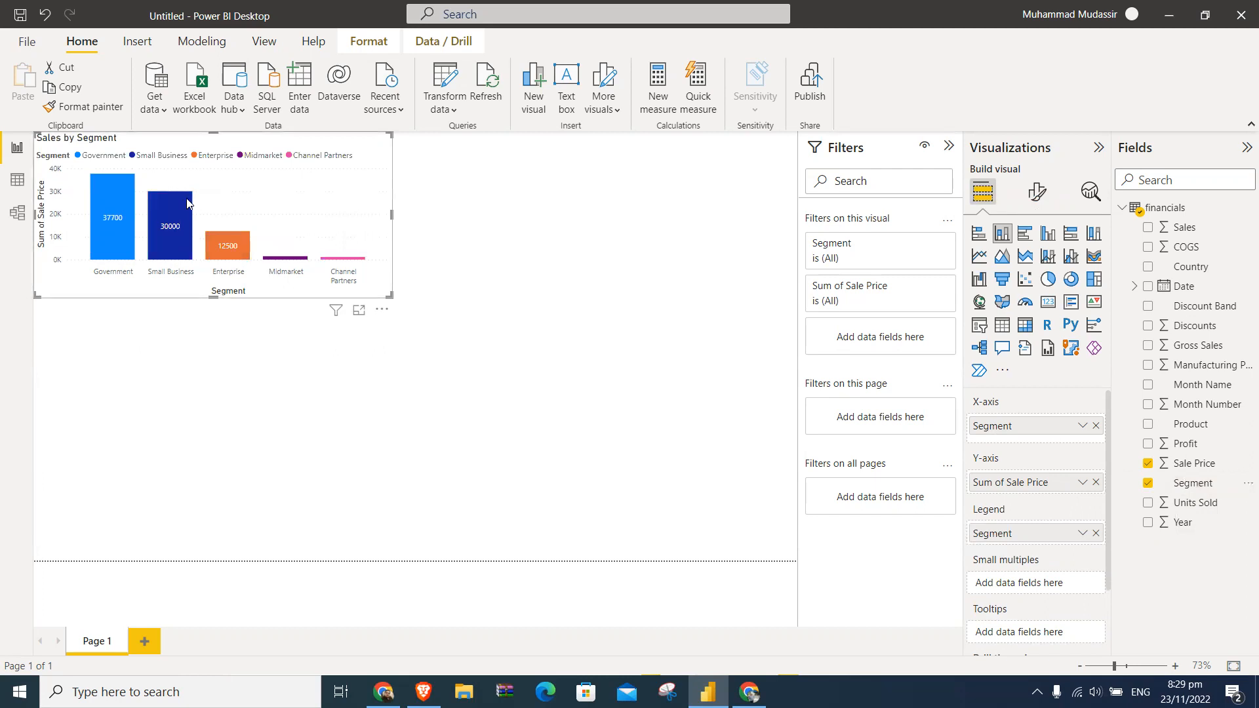
{"action": "left_click", "coordinate": [1096, 534]}
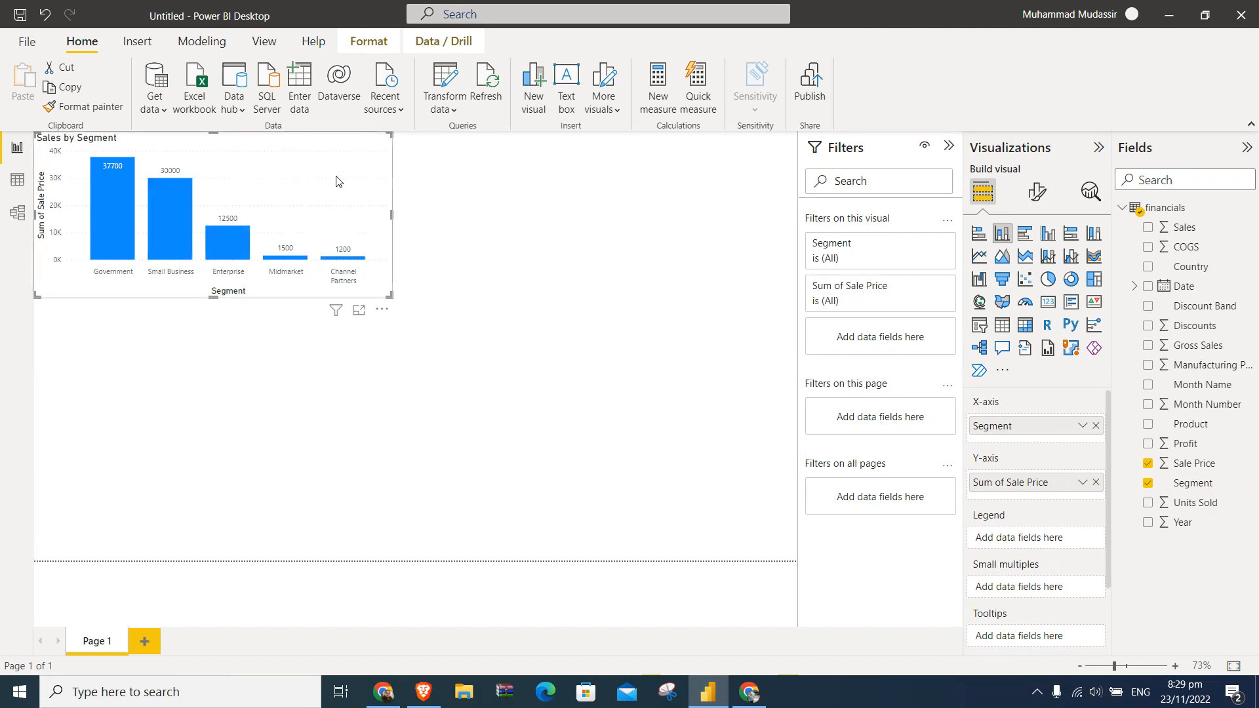
- Duplicate the Sales by Segment chart and place the copy directly below the original
{"action": "key", "text": "ctrl+c"}
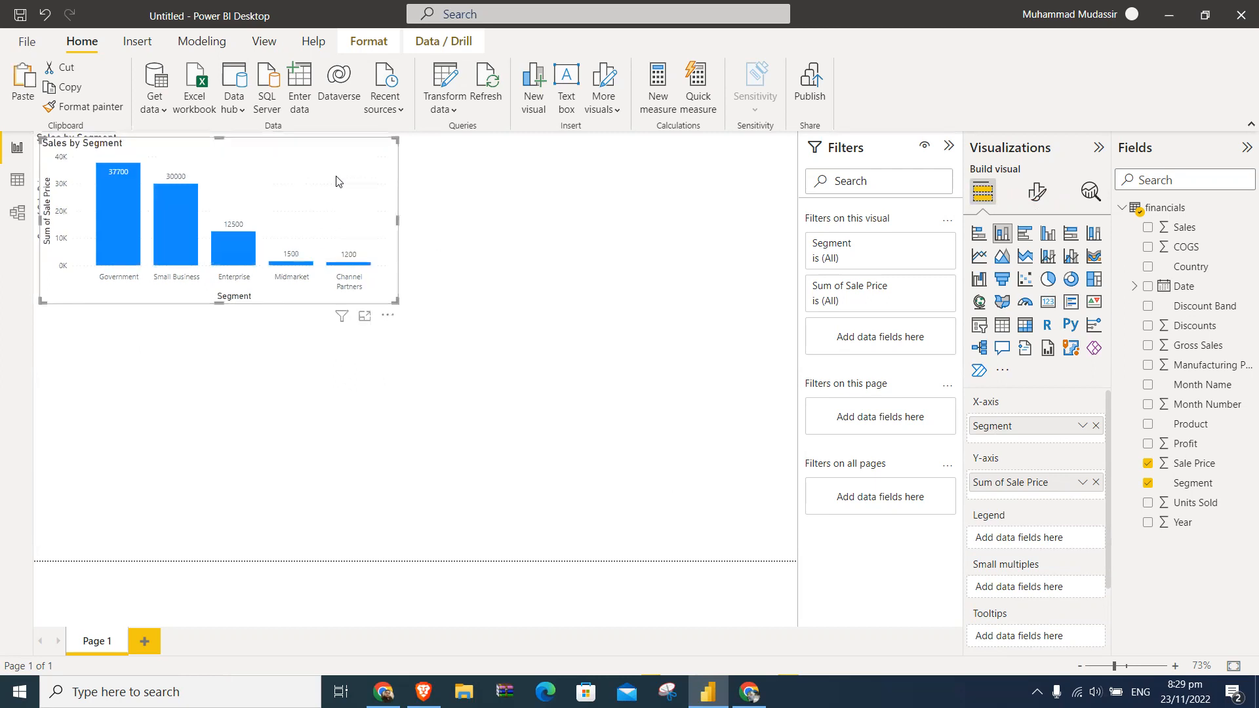
{"action": "key", "text": "ctrl+v"}
{"action": "left_click_drag", "start_coordinate": [357, 377], "coordinate": [347, 343]}
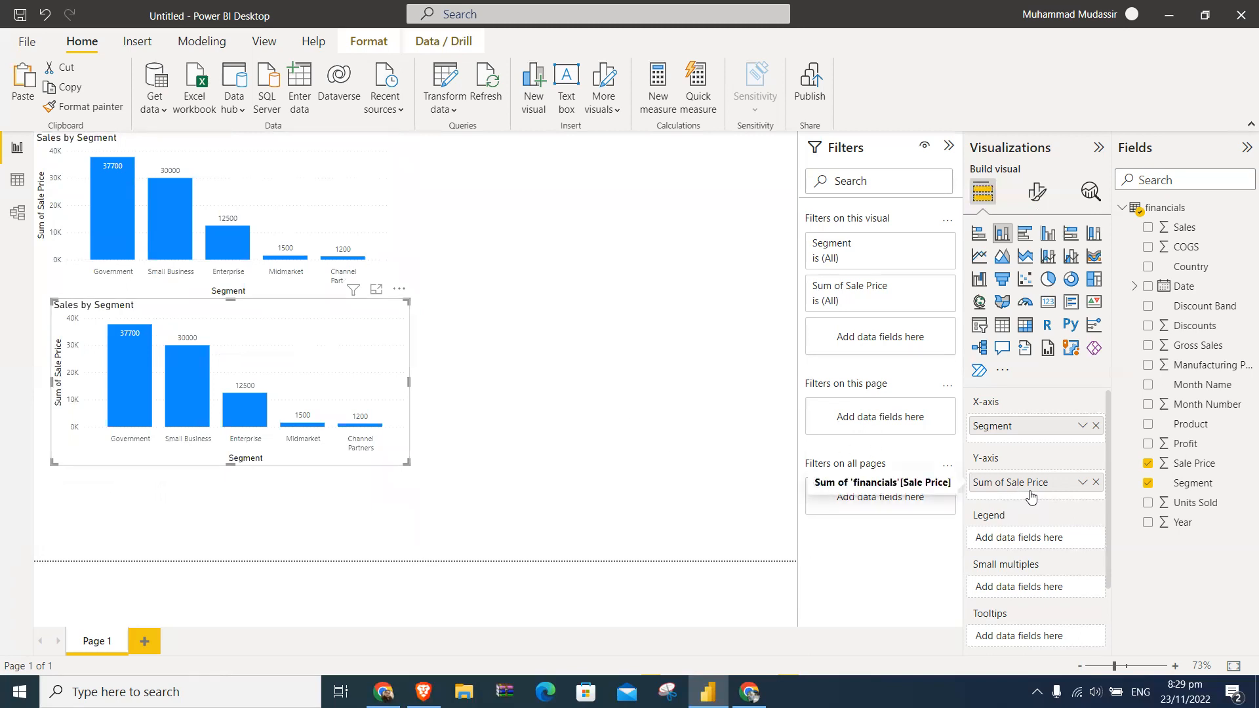
- Replace Sale Price with Profit on the Y-axis of the copied chart
{"action": "left_click_drag", "start_coordinate": [1192, 448], "coordinate": [1076, 490]}
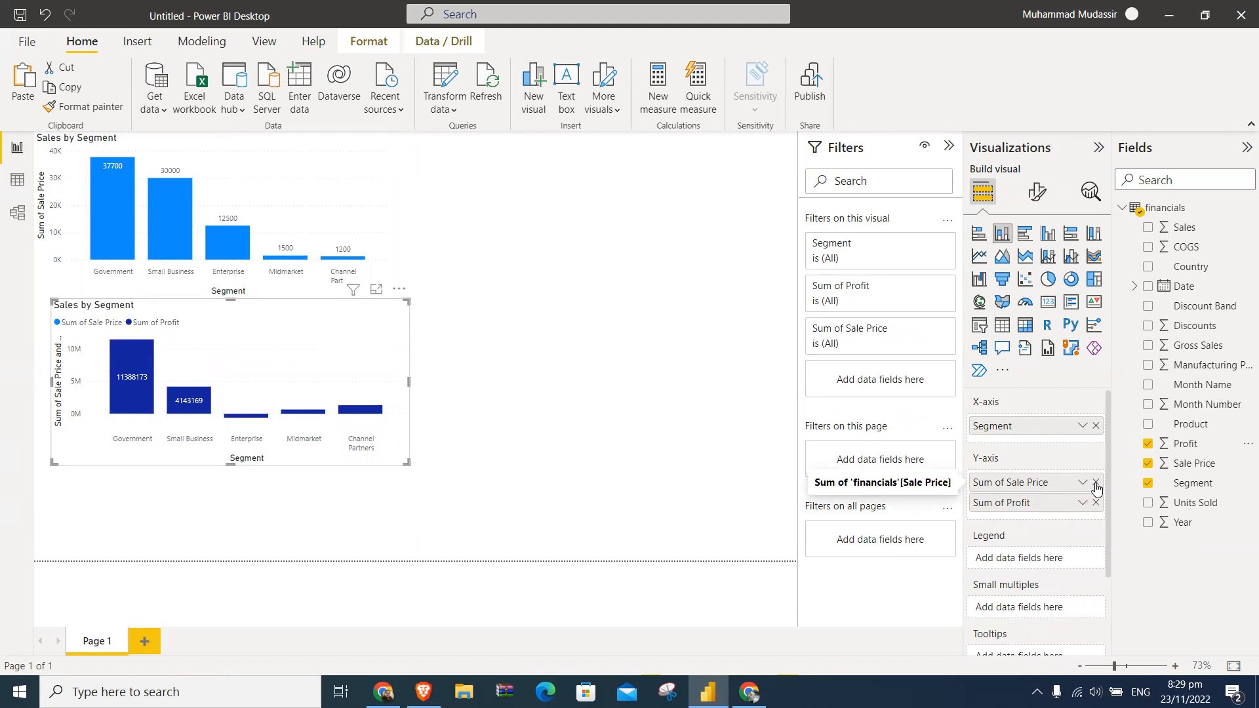
{"action": "left_click", "coordinate": [1096, 484]}
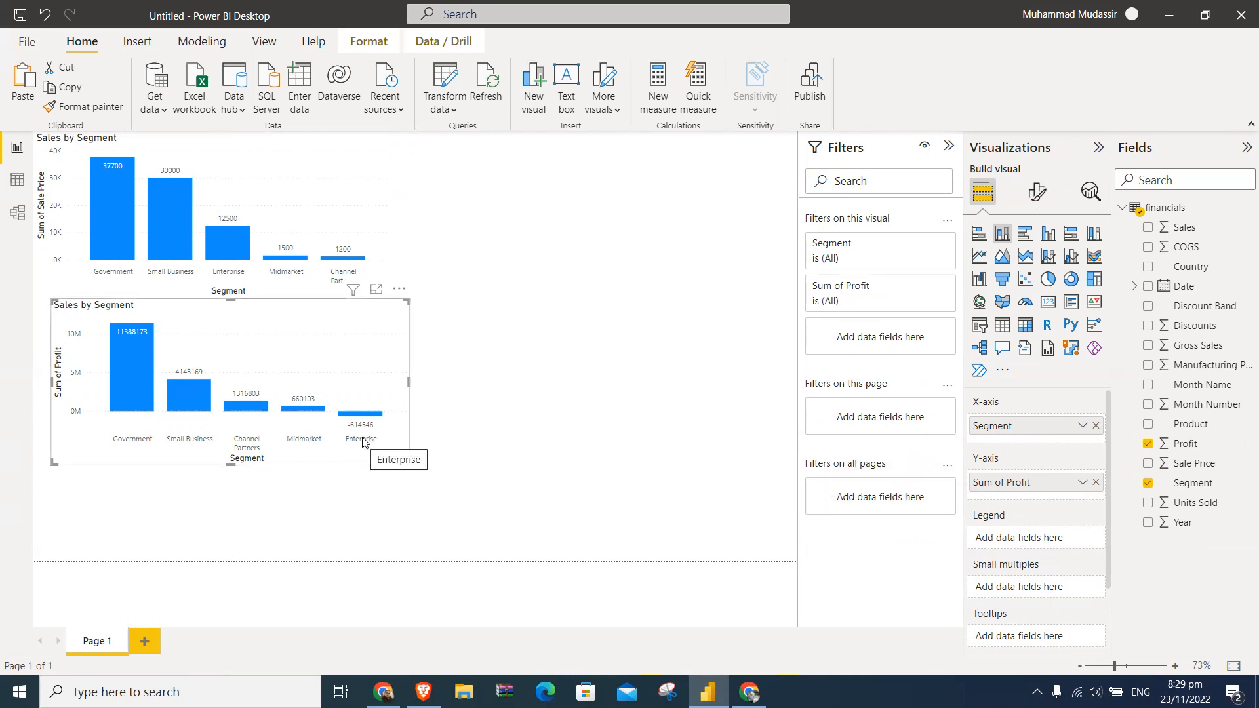
{"action": "left_click", "coordinate": [150, 159]}
- Filter the Segment column of the financials data table to Government only, and select the Sales column
{"action": "left_click", "coordinate": [17, 180]}
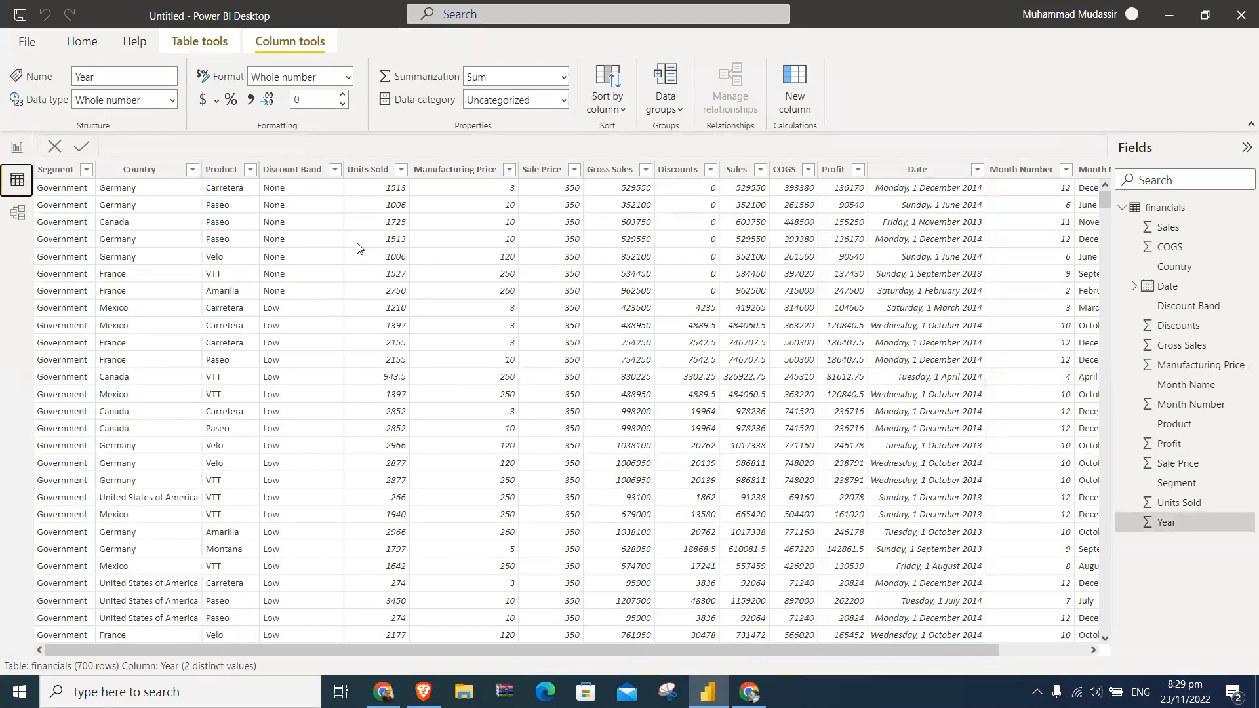
{"action": "left_click", "coordinate": [86, 169]}
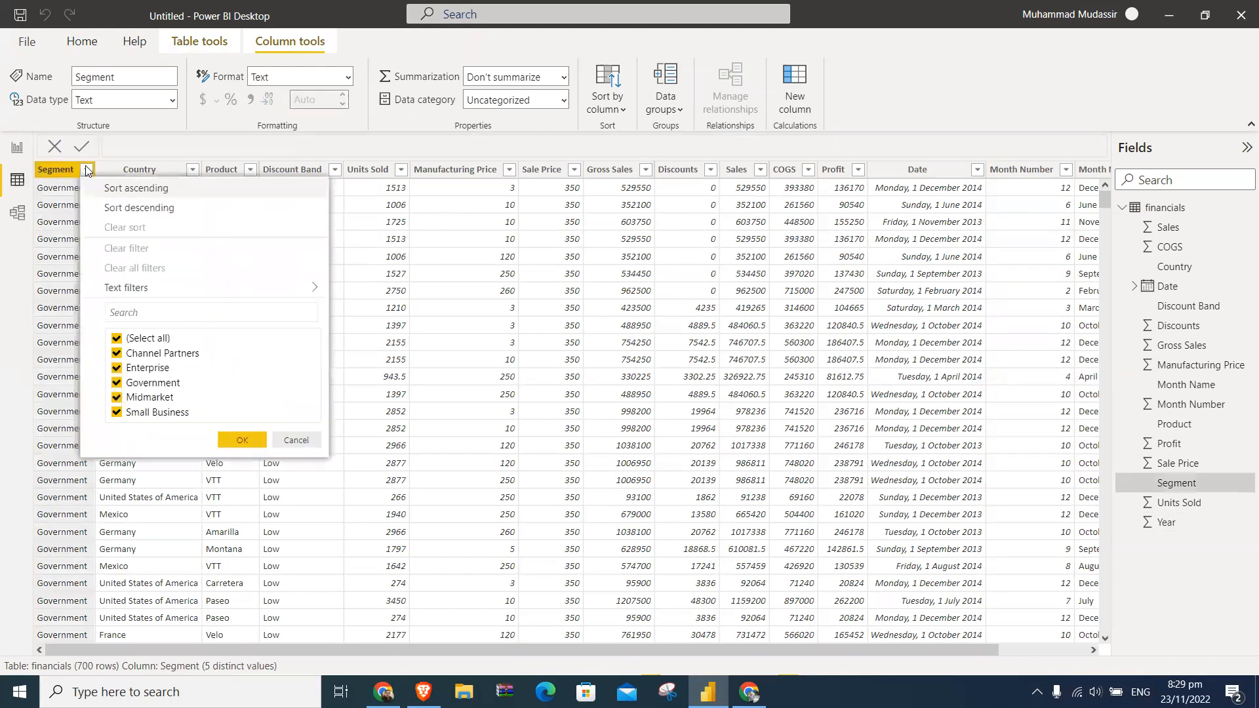
{"action": "left_click", "coordinate": [139, 338]}
{"action": "left_click", "coordinate": [134, 383]}
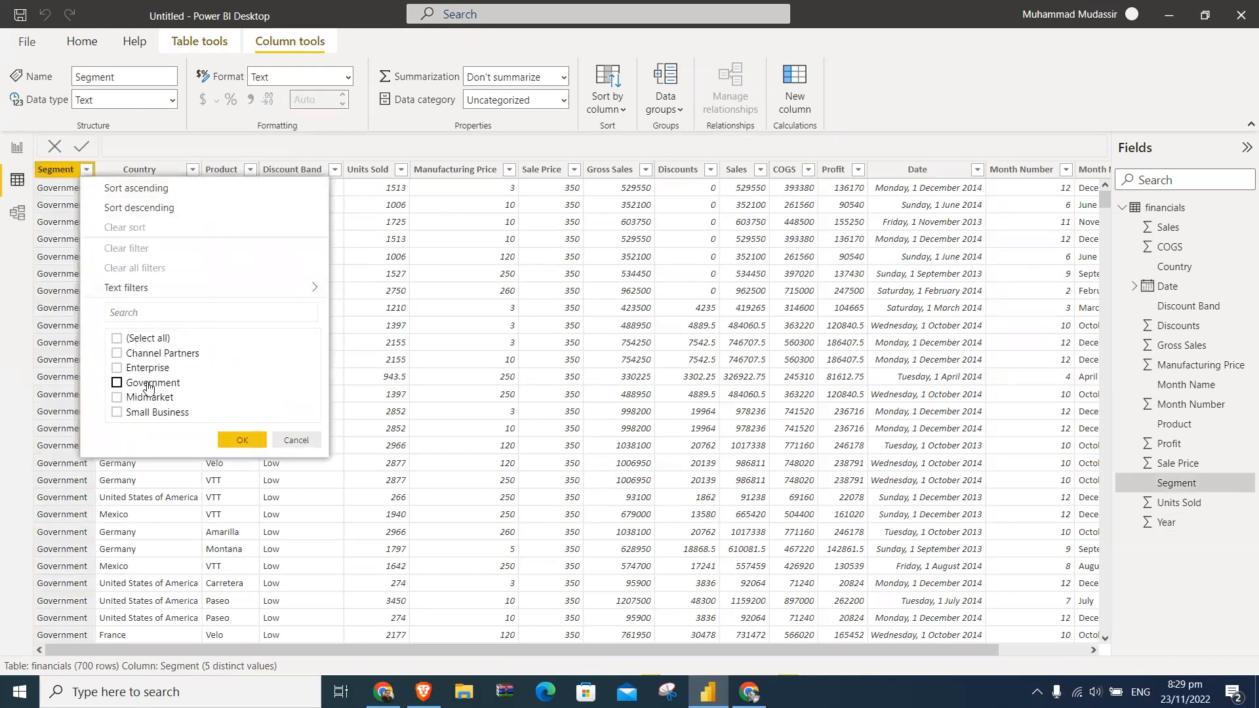
{"action": "left_click", "coordinate": [244, 438]}
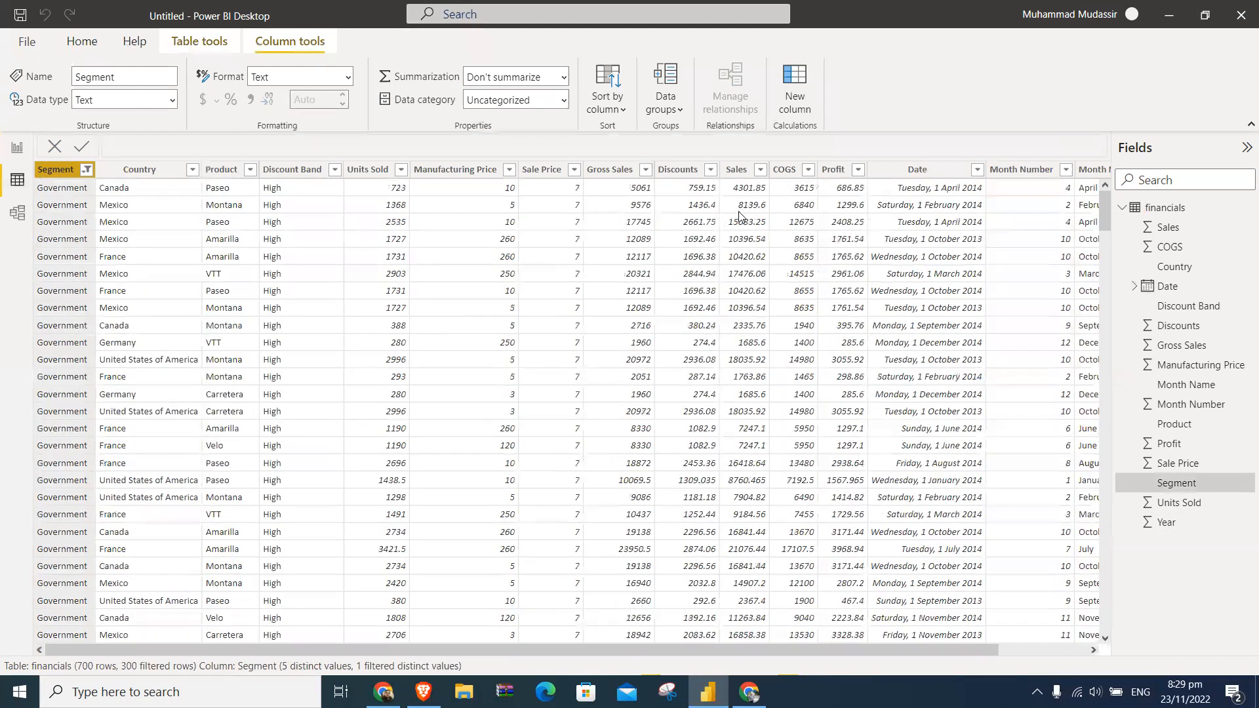
{"action": "left_click", "coordinate": [749, 172]}
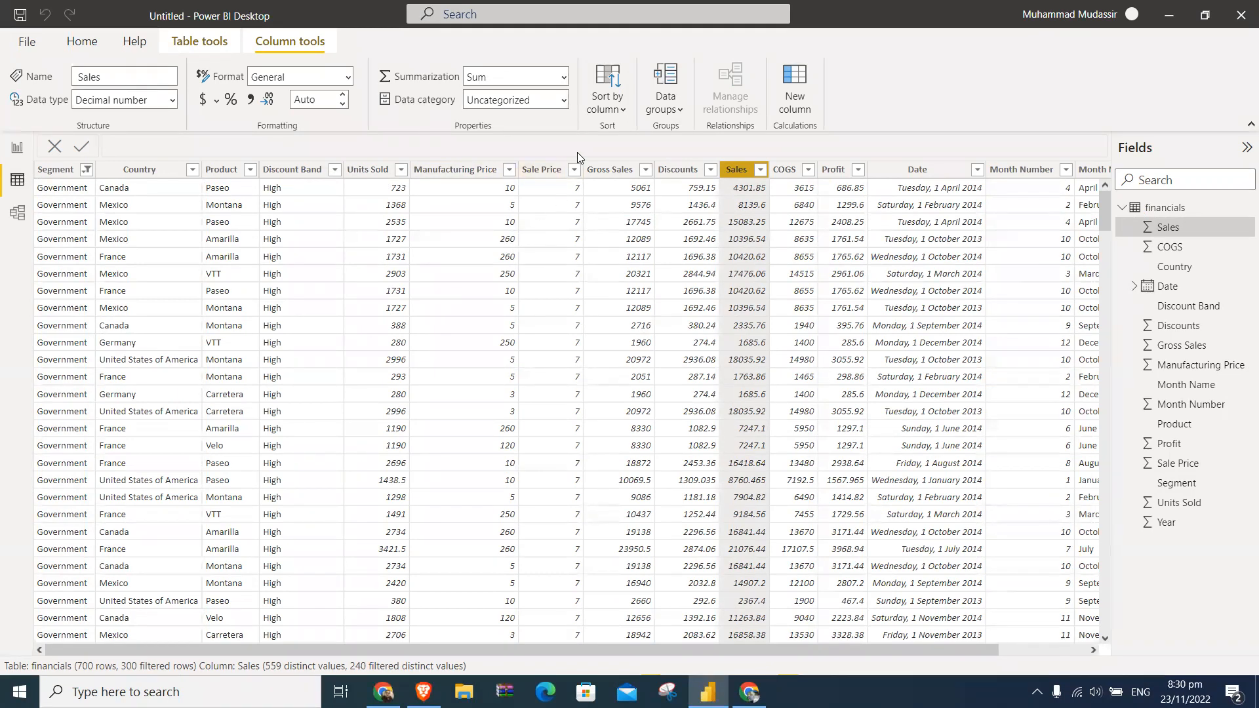
- Open the financials data in the Power Query Editor for transformation and maximize the editor window
{"action": "left_click", "coordinate": [82, 42]}
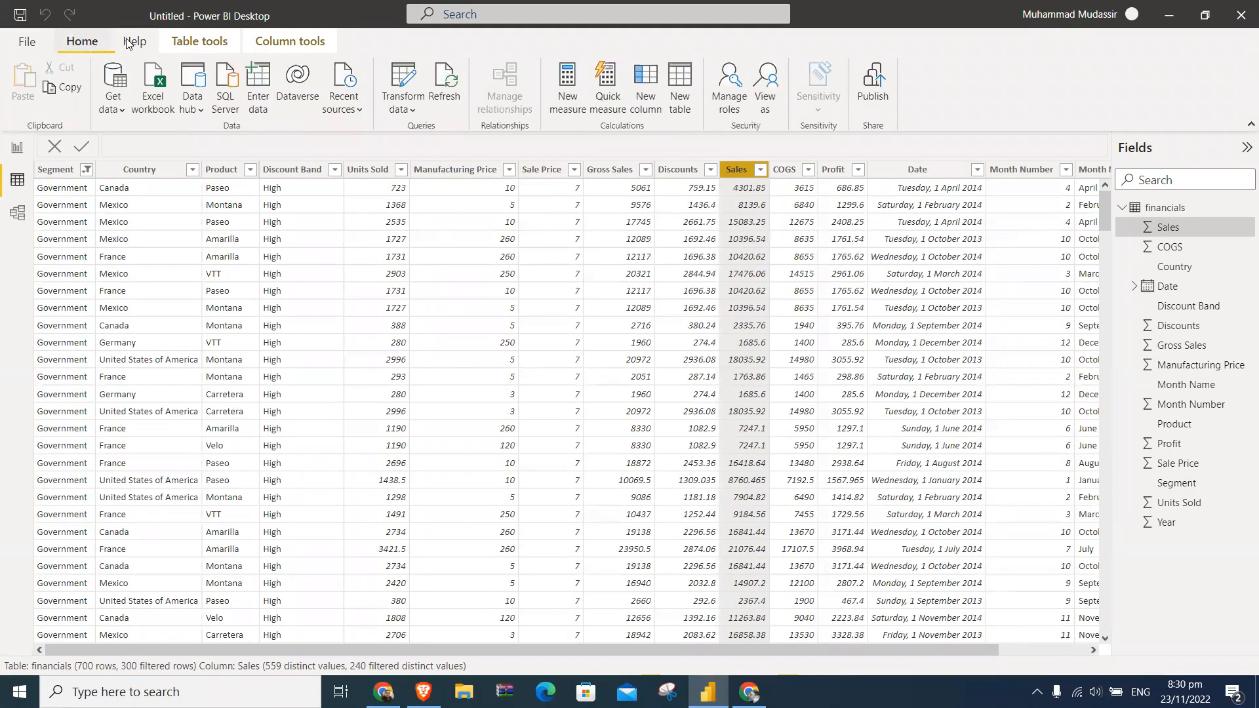
{"action": "left_click", "coordinate": [410, 111]}
{"action": "left_click", "coordinate": [425, 136]}
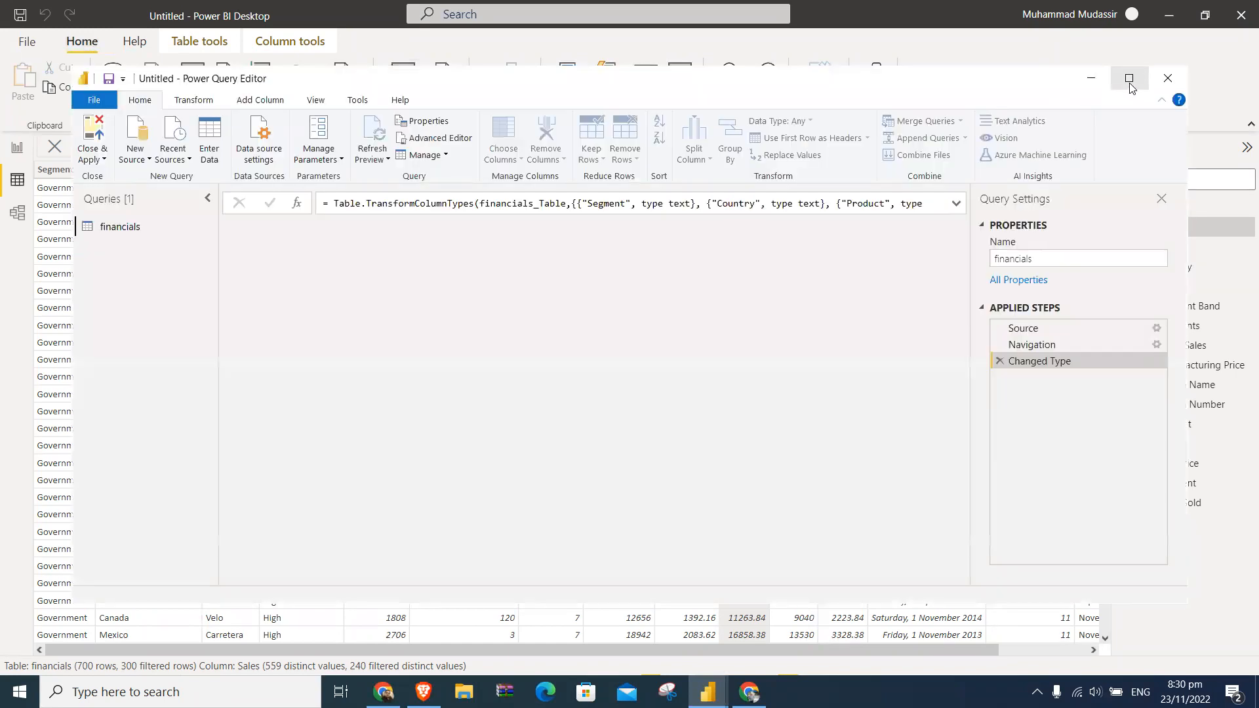
{"action": "left_click", "coordinate": [1130, 82]}
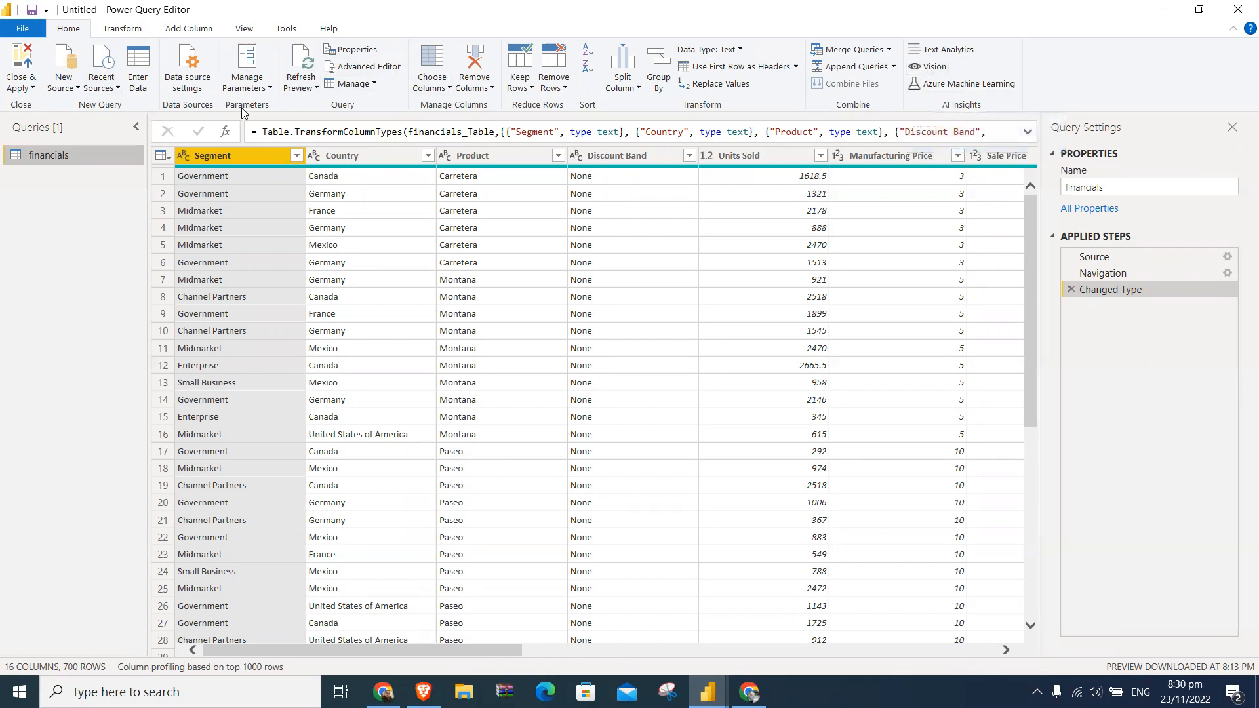
- Group the financials rows by Segment, using the Sum operation on the Sale Price column
{"action": "left_click", "coordinate": [127, 29]}
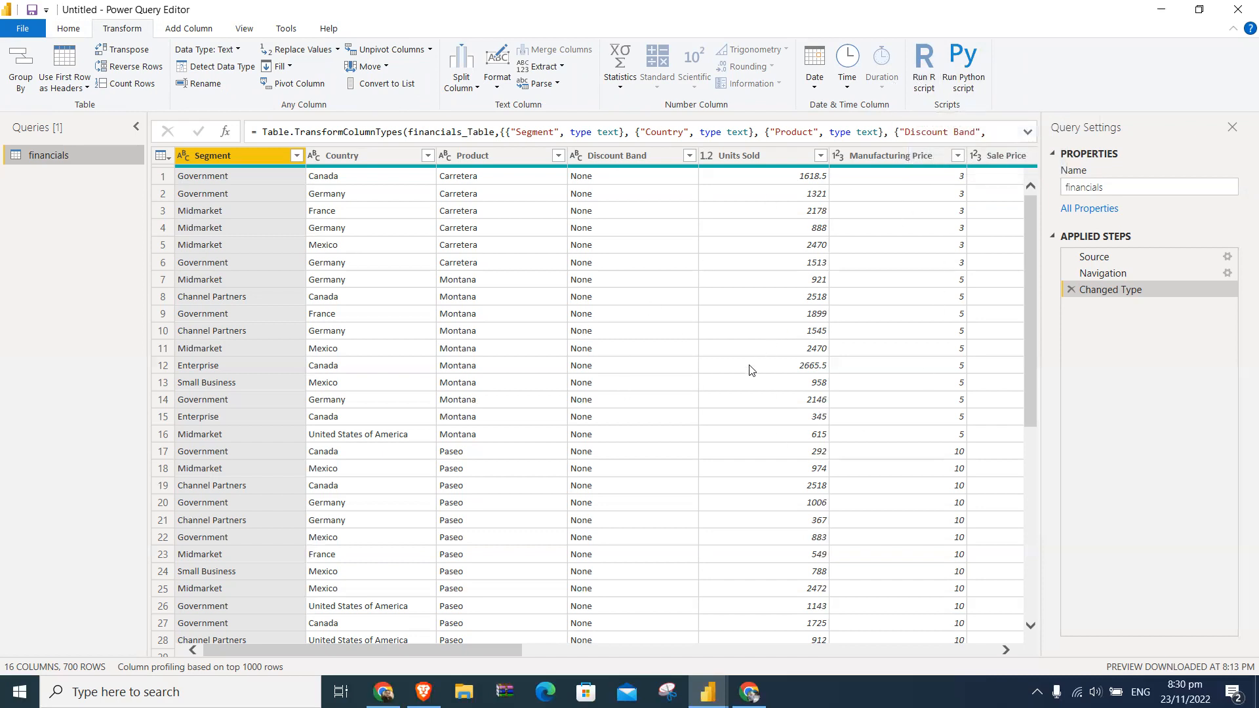
{"action": "left_click_drag", "start_coordinate": [500, 646], "coordinate": [316, 622]}
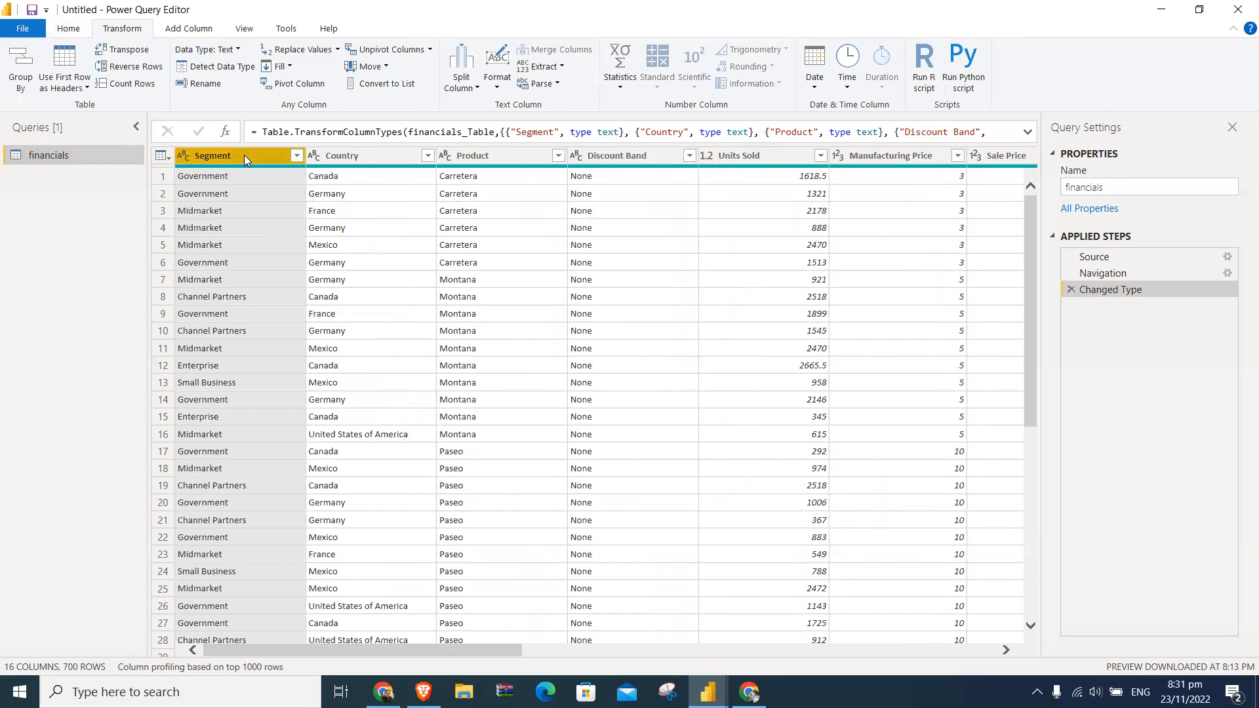
{"action": "left_click", "coordinate": [20, 64]}
{"action": "left_click", "coordinate": [602, 379]}
{"action": "left_click", "coordinate": [589, 402]}
{"action": "left_click", "coordinate": [747, 383]}
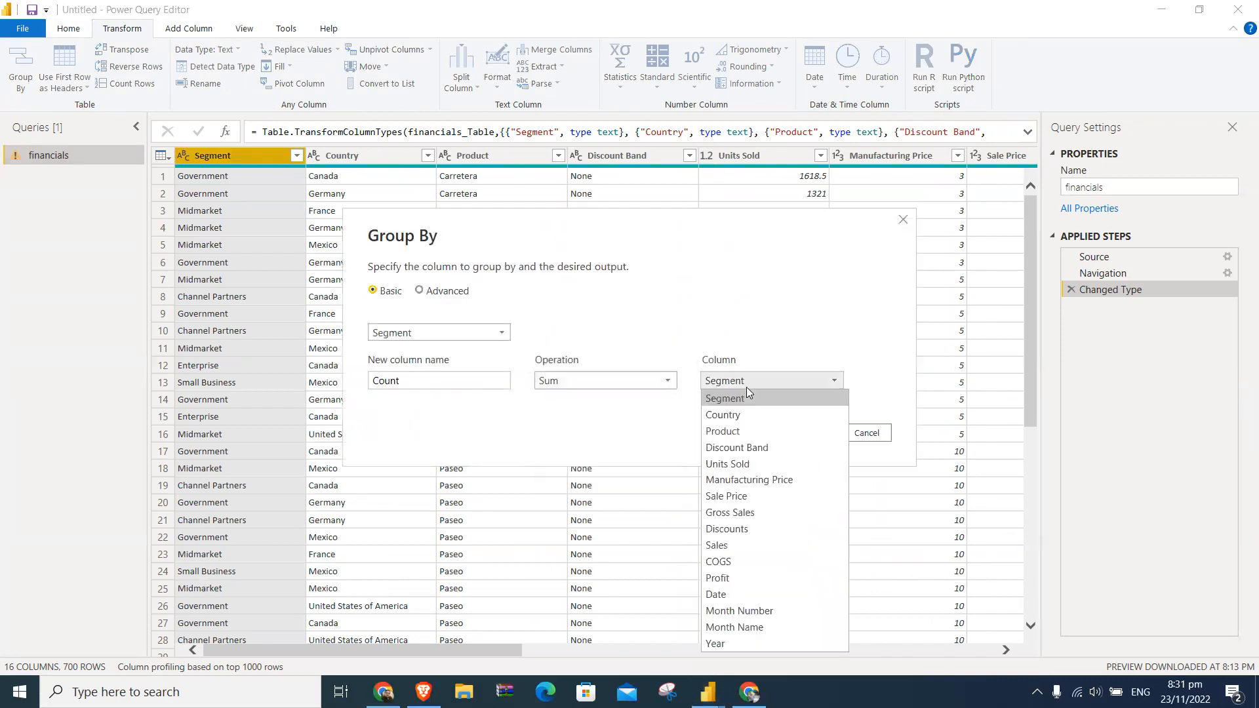
{"action": "left_click", "coordinate": [737, 499]}
{"action": "left_click", "coordinate": [810, 434]}
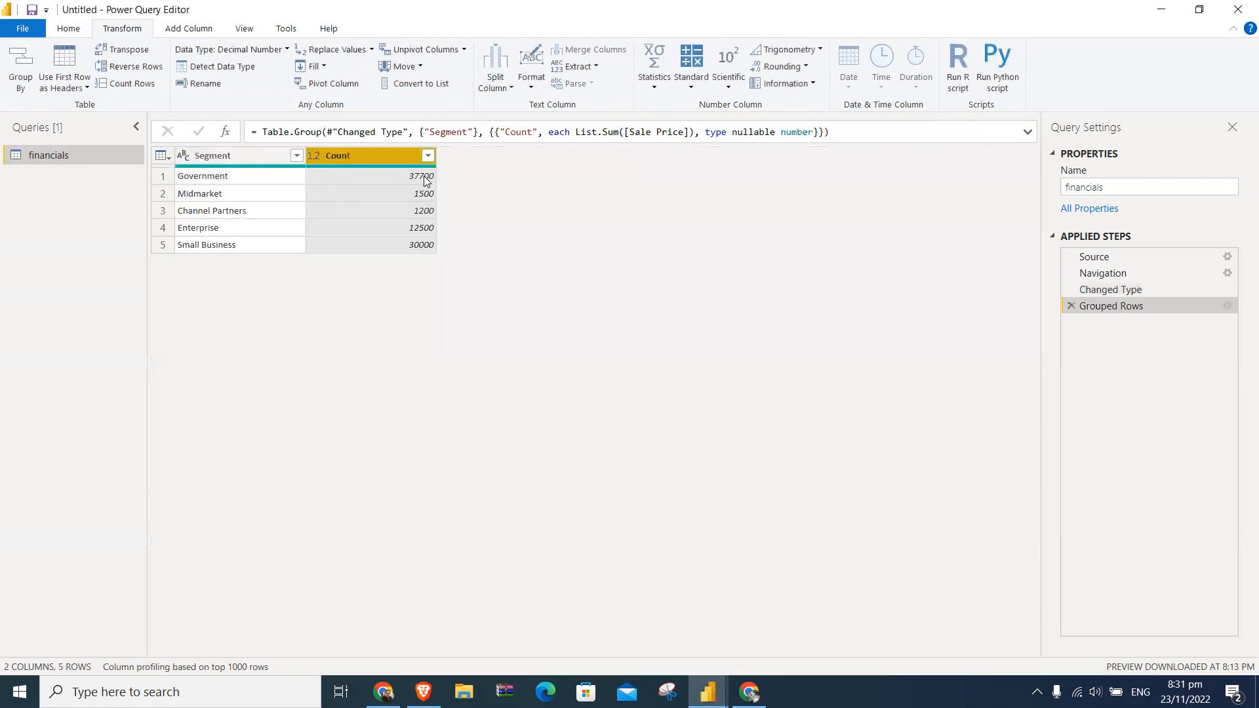
- Edit the Grouped Rows step to sum the Profit column, keeping Segment as the grouping column
{"action": "left_click", "coordinate": [1226, 306]}
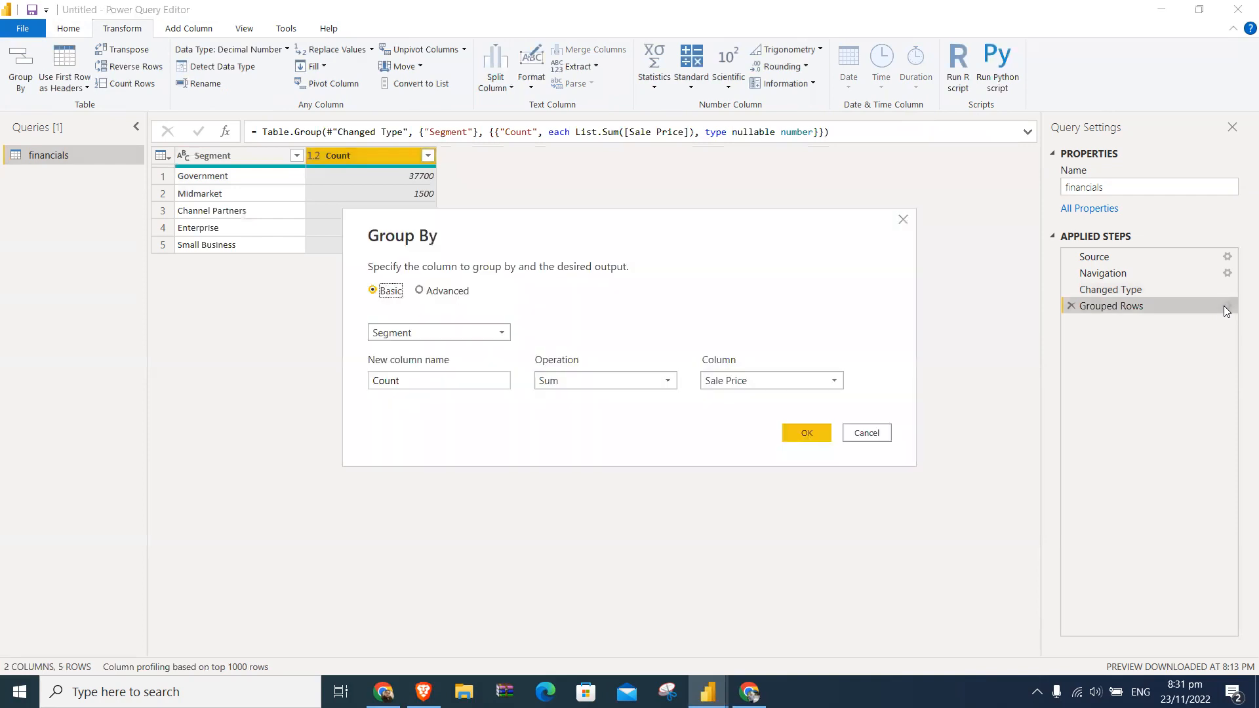
{"action": "left_click", "coordinate": [454, 335]}
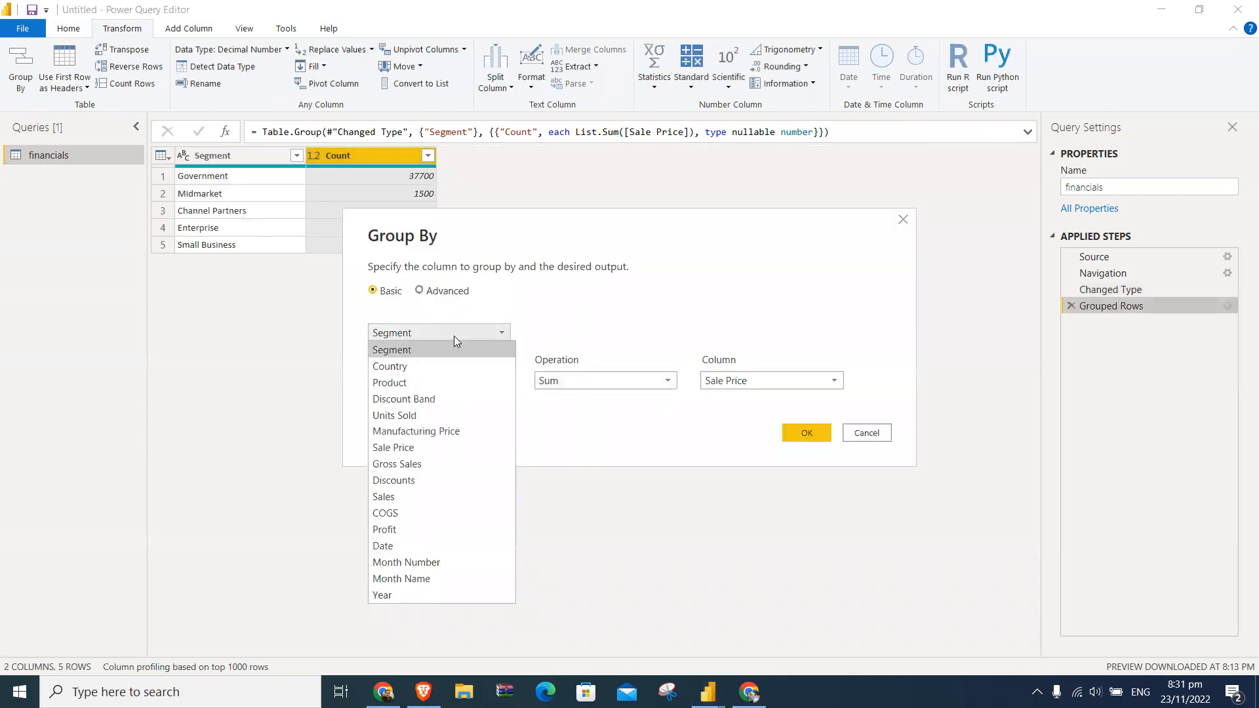
{"action": "left_click", "coordinate": [432, 530]}
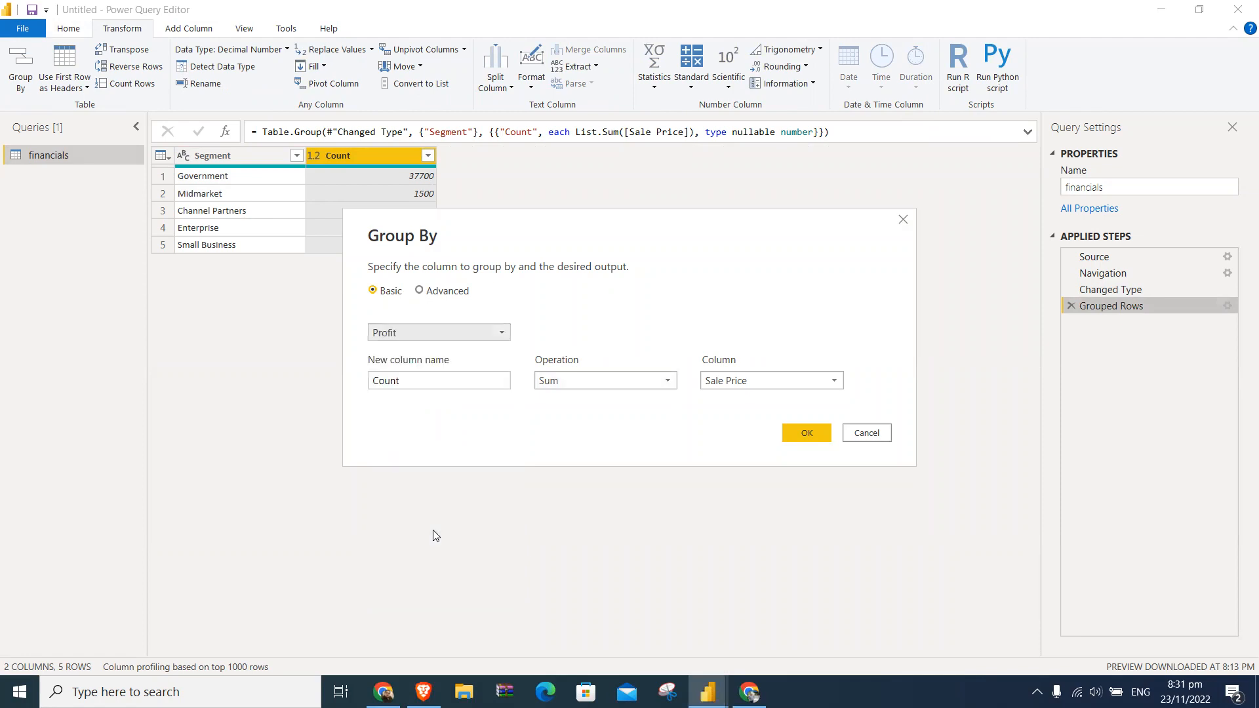
{"action": "left_click", "coordinate": [797, 384]}
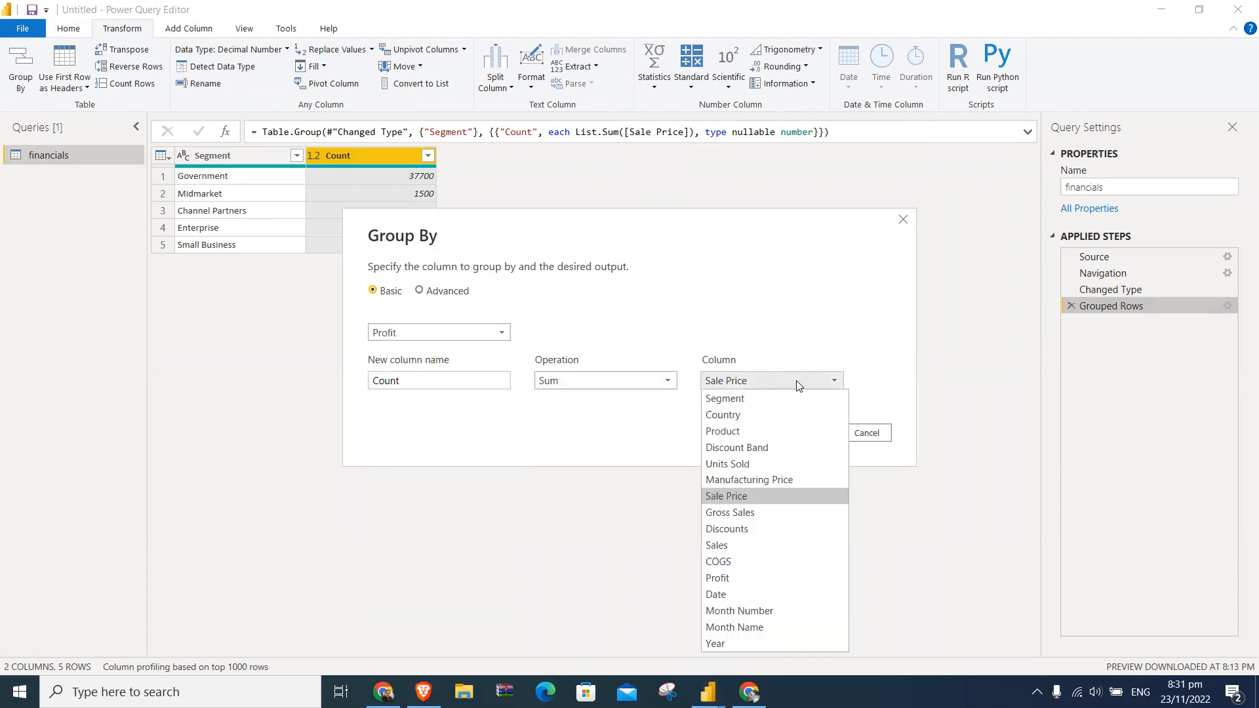
{"action": "left_click", "coordinate": [454, 333]}
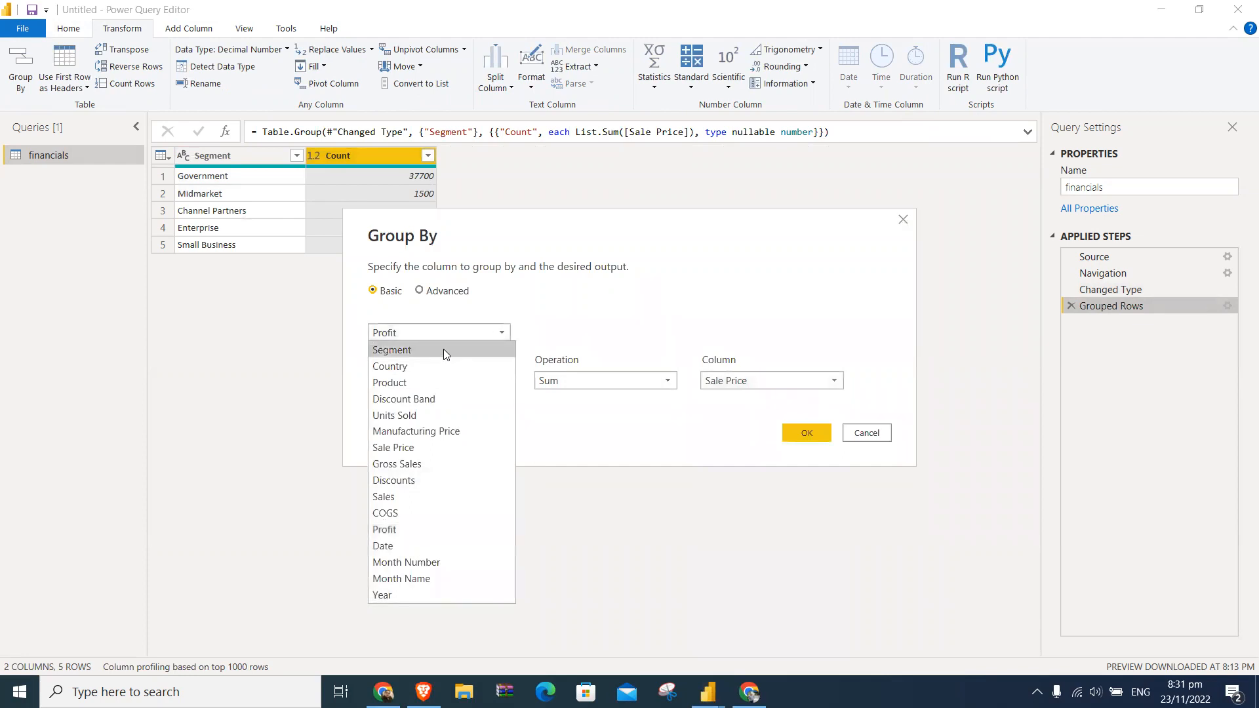
{"action": "left_click", "coordinate": [443, 349]}
{"action": "left_click", "coordinate": [754, 375]}
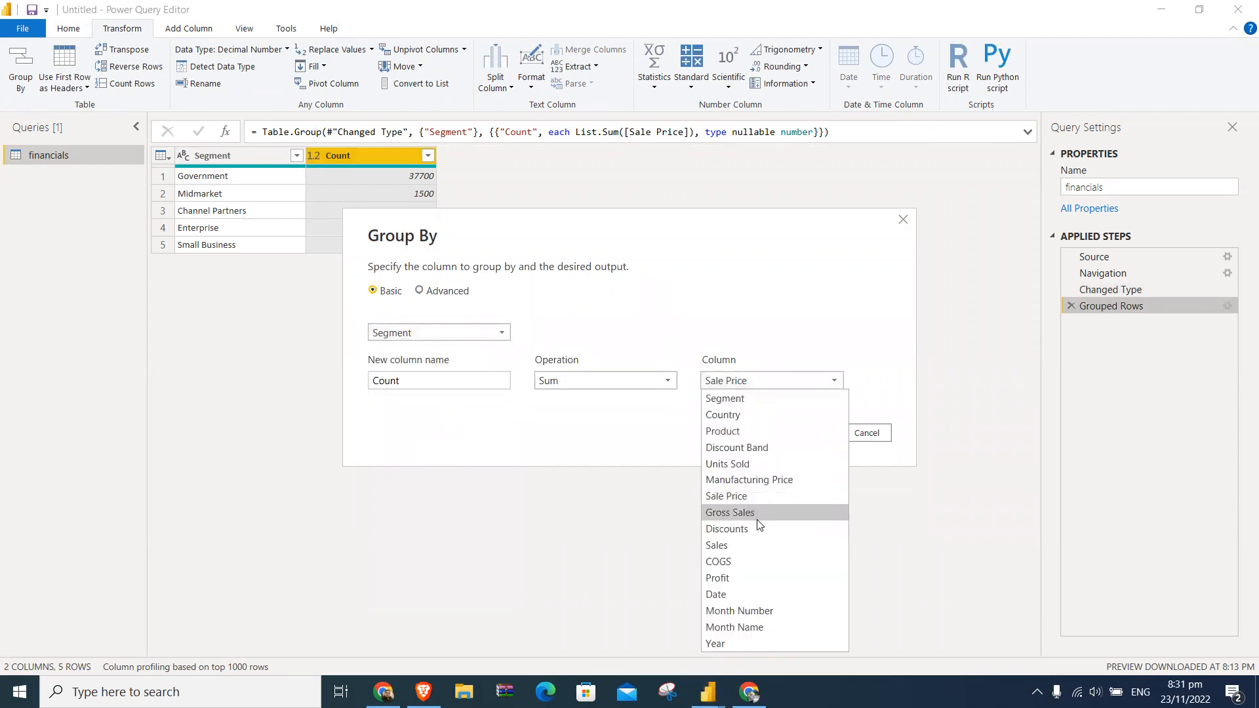
{"action": "left_click", "coordinate": [748, 580]}
{"action": "left_click", "coordinate": [804, 434]}
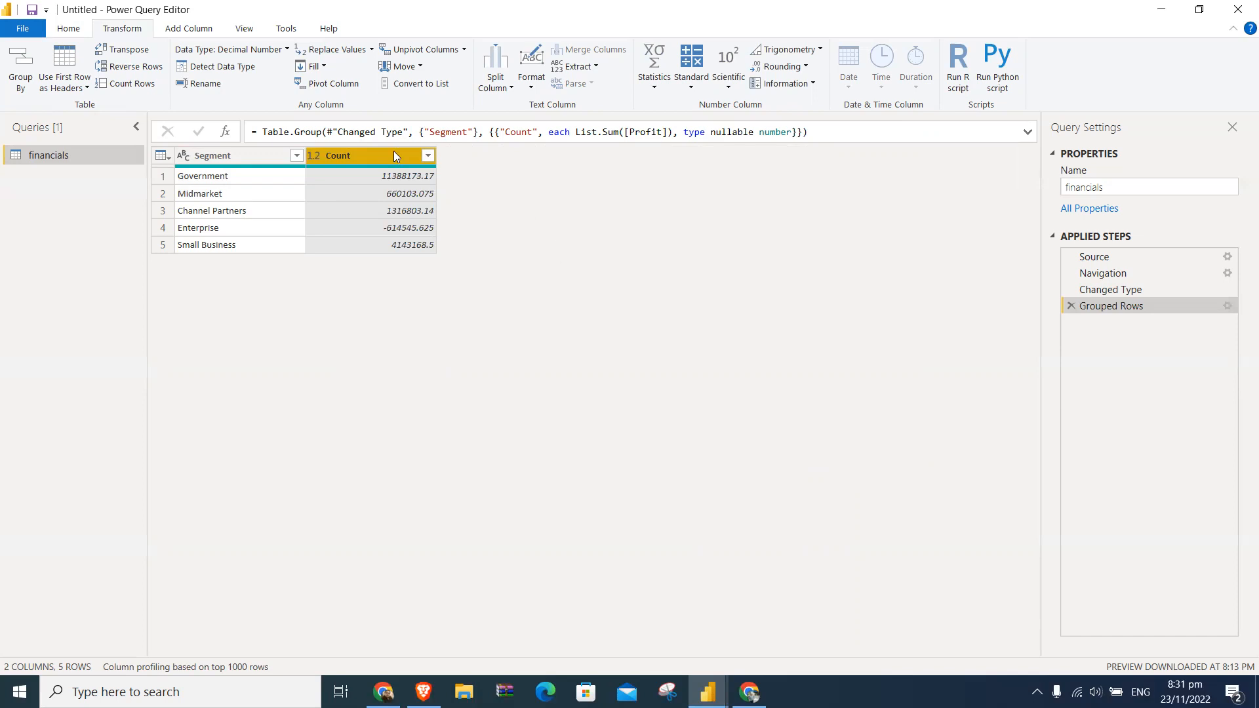
- Remove the Grouped Rows step and leave the Power Query Editor without applying, discarding the pending query changes
{"action": "left_click", "coordinate": [1070, 306]}
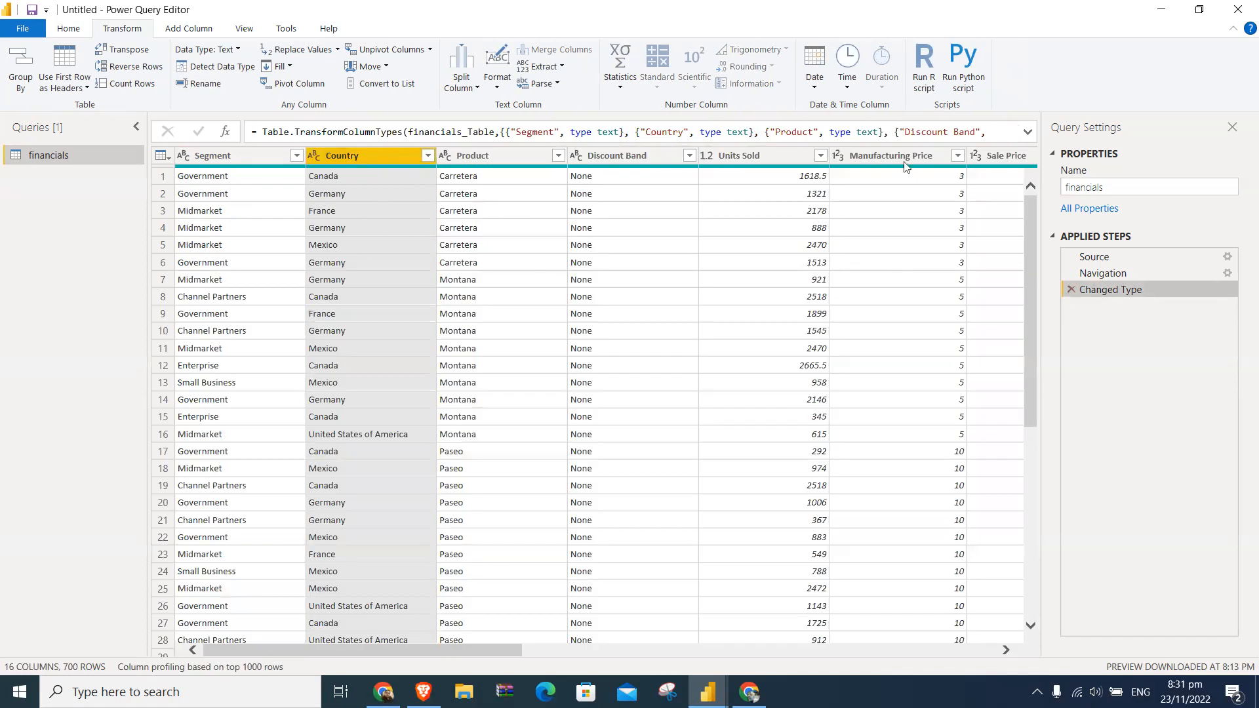
{"action": "left_click", "coordinate": [1237, 14]}
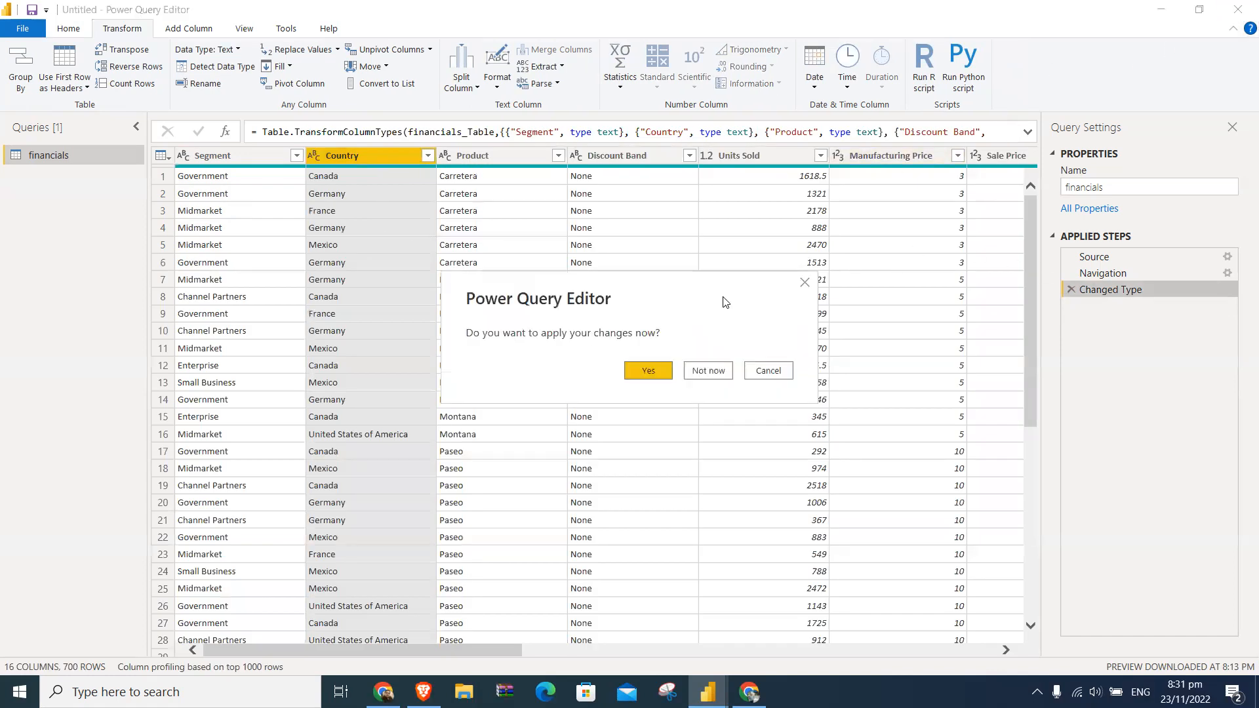
{"action": "left_click", "coordinate": [689, 377]}
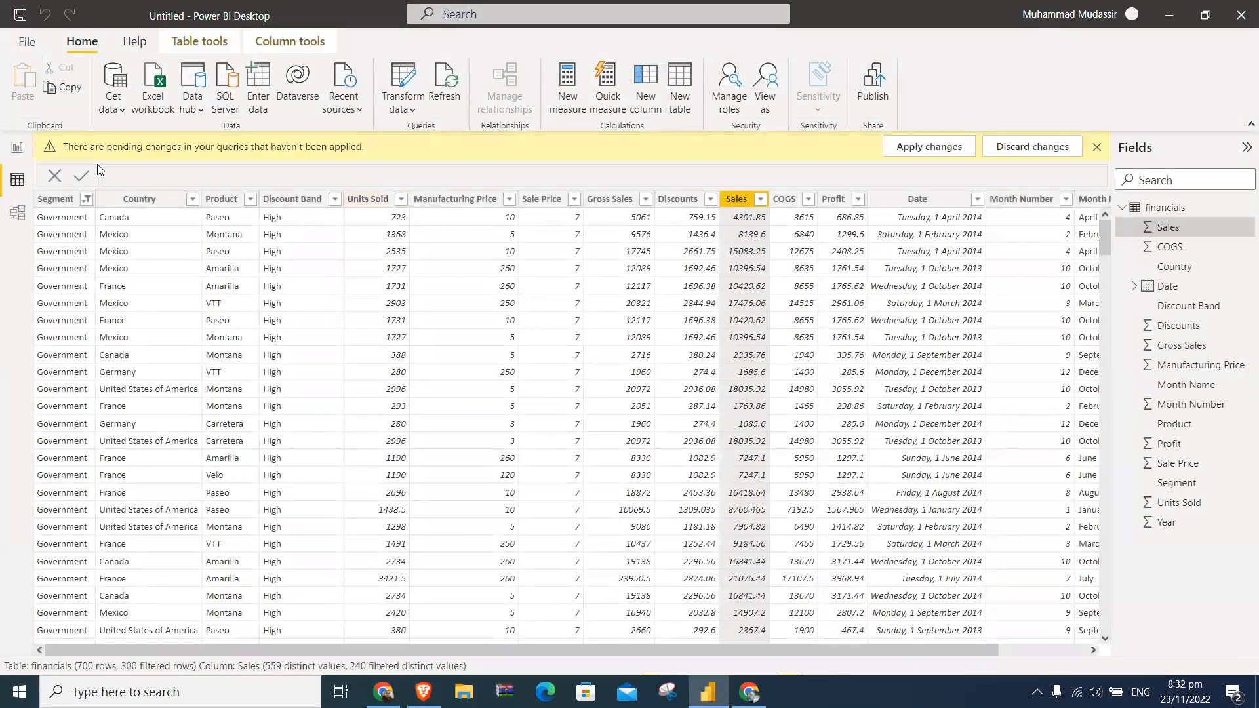
{"action": "left_click", "coordinate": [1026, 151]}
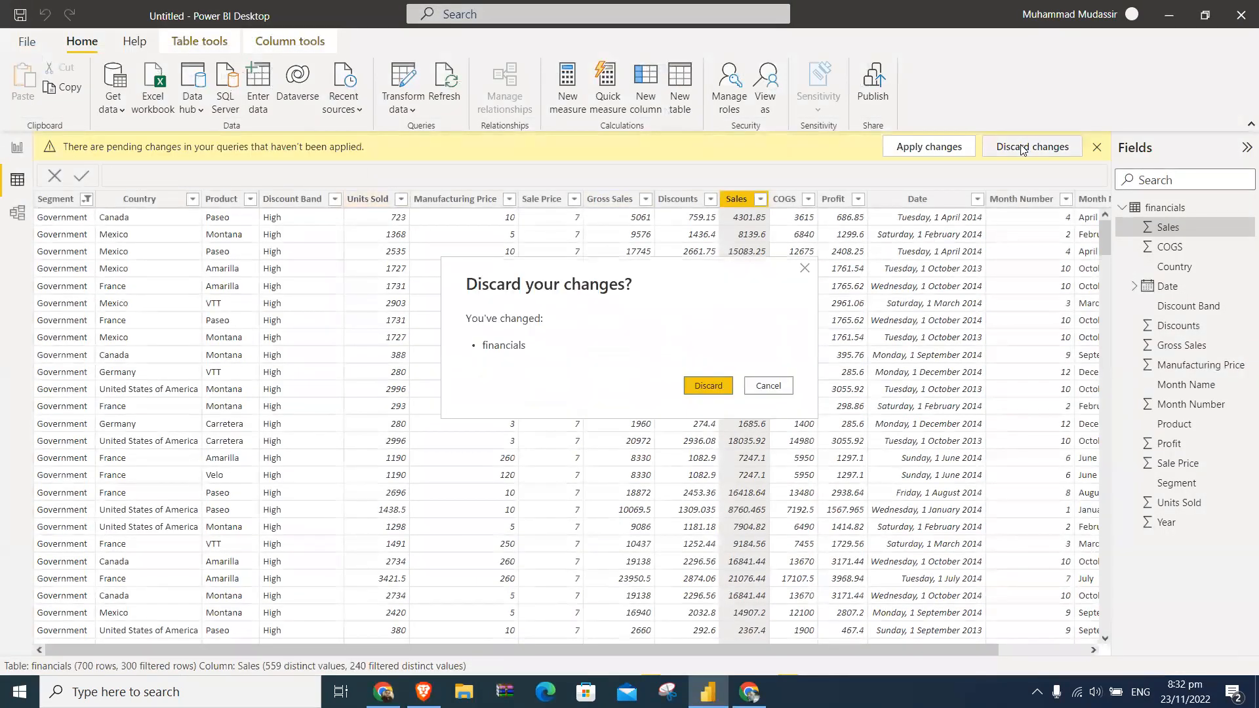
{"action": "left_click", "coordinate": [727, 390]}
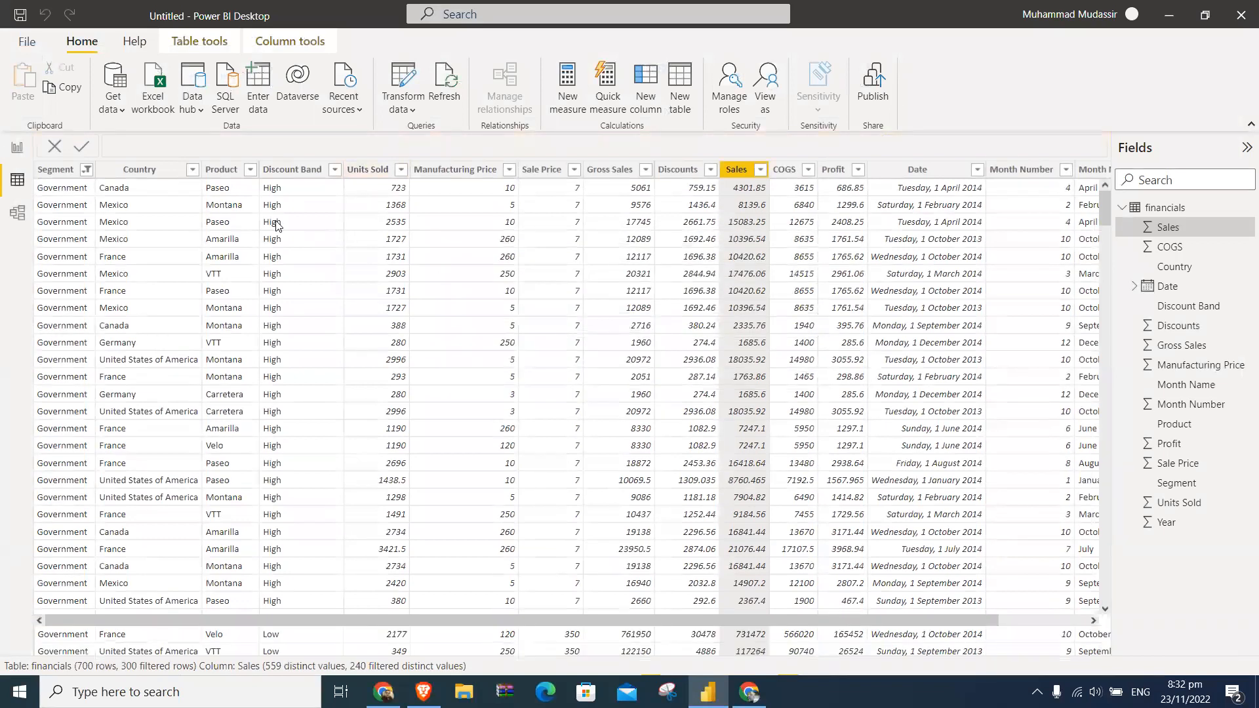
- Return to the report page and change the Profit by Segment chart to a stacked bar chart
{"action": "left_click", "coordinate": [20, 148]}
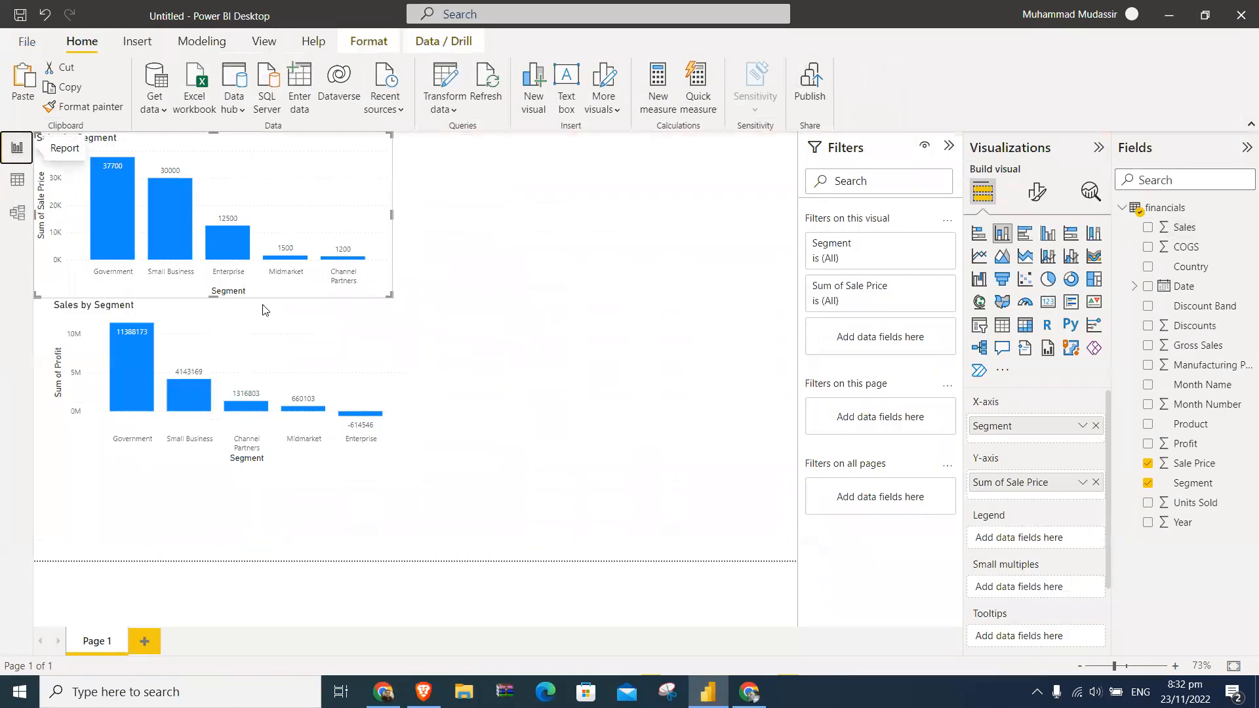
{"action": "left_click", "coordinate": [316, 358]}
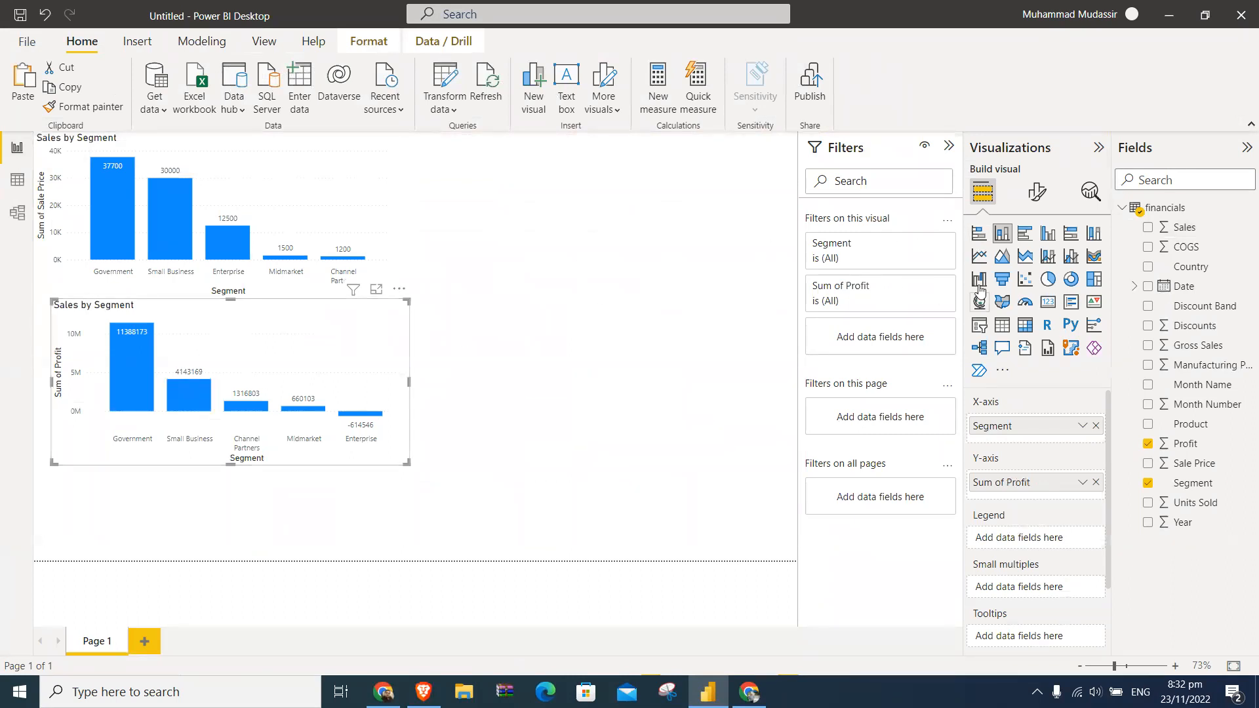
{"action": "left_click", "coordinate": [979, 236]}
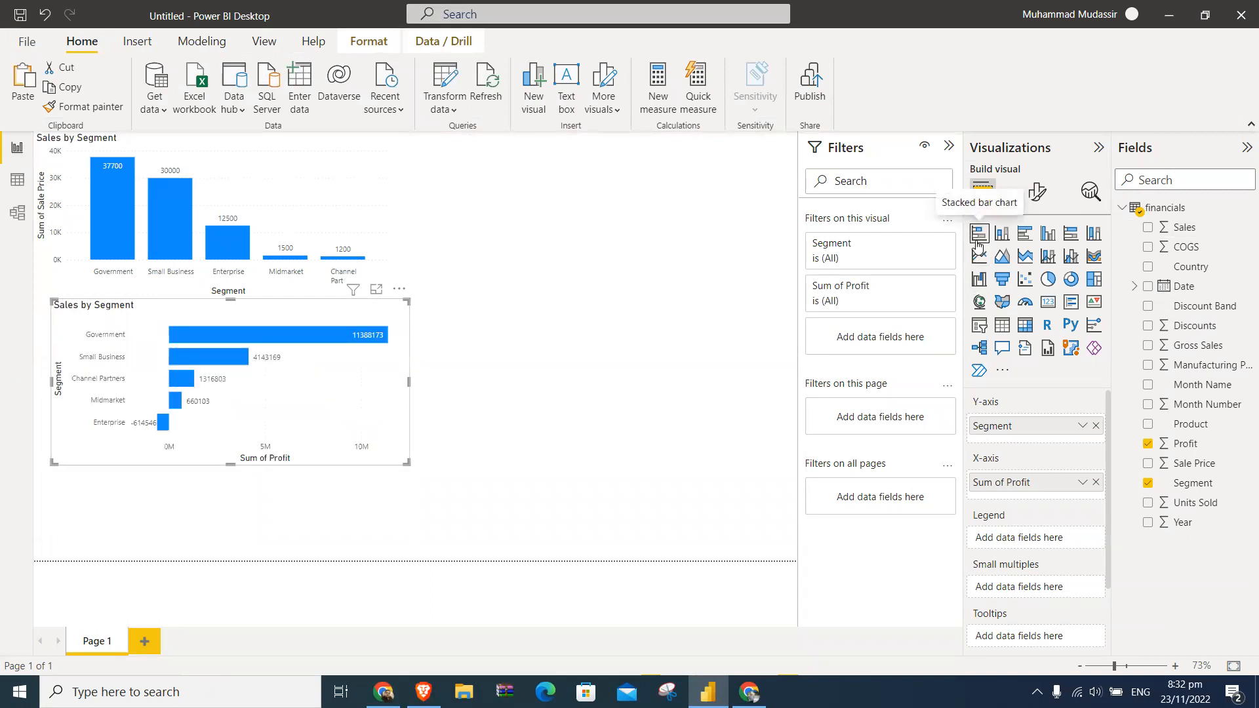
- Narrow the Profit bar chart and the Sale Price column chart so their right edges line up at about a third of the page
{"action": "left_click_drag", "start_coordinate": [409, 383], "coordinate": [309, 393]}
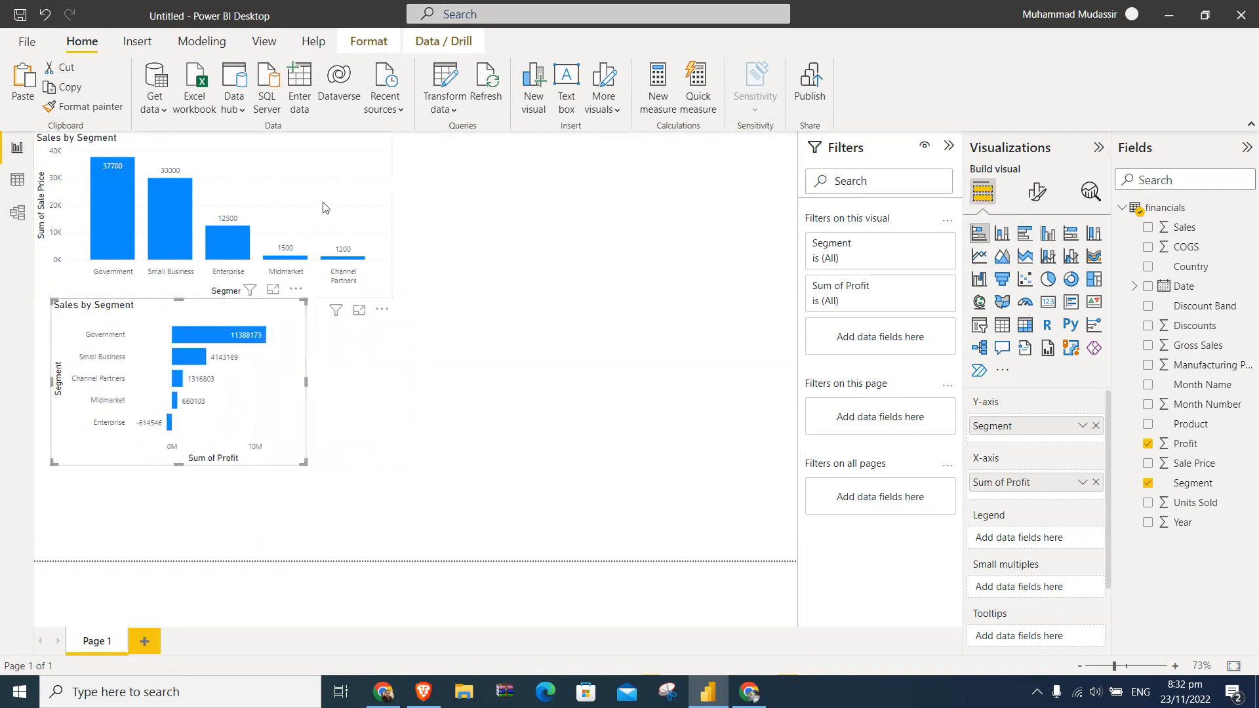
{"action": "left_click", "coordinate": [341, 229]}
{"action": "left_click_drag", "start_coordinate": [391, 213], "coordinate": [306, 227]}
{"action": "left_click", "coordinate": [404, 342]}
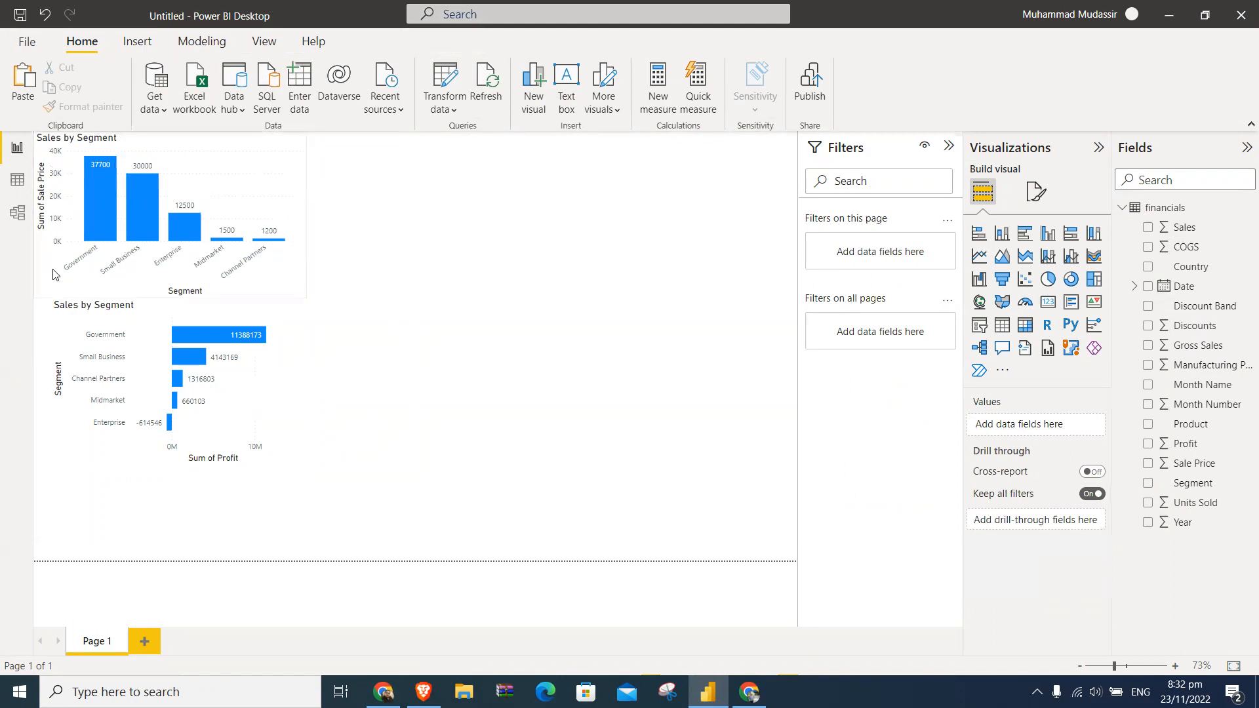
- Add a line chart at the top of the report page beside the Sale Price chart, with Date on its X-axis
{"action": "left_click", "coordinate": [18, 179]}
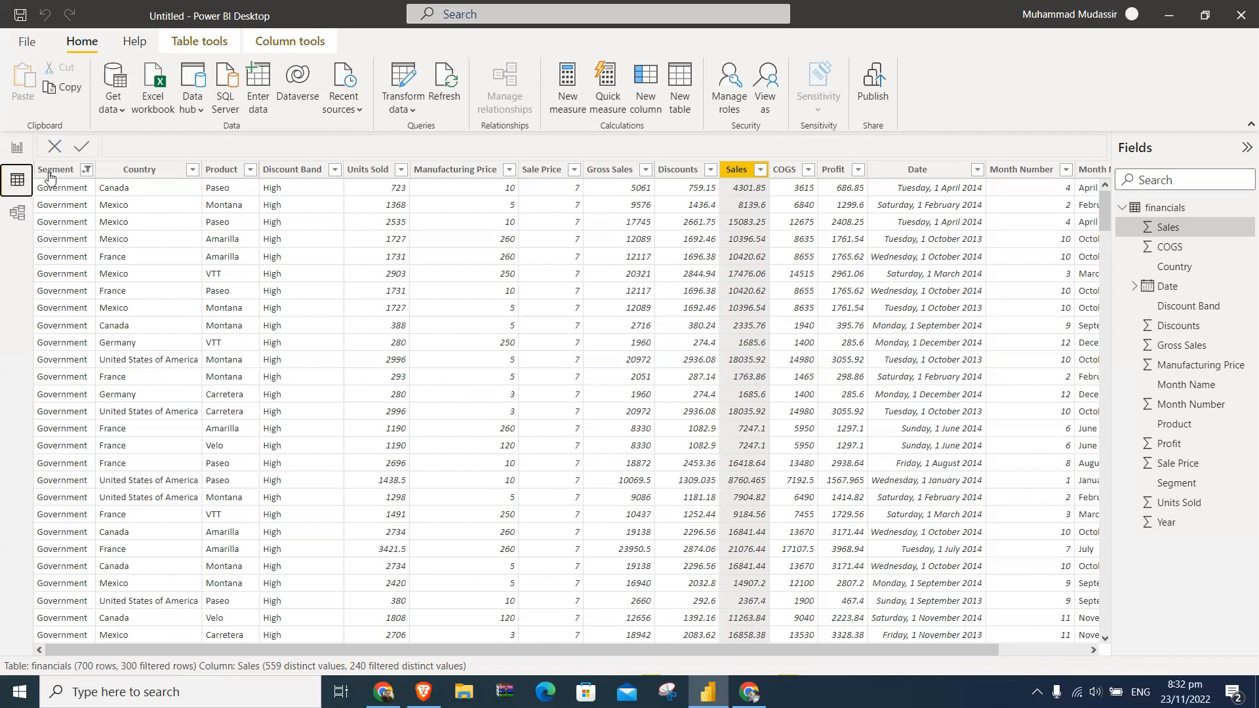
{"action": "left_click", "coordinate": [17, 150]}
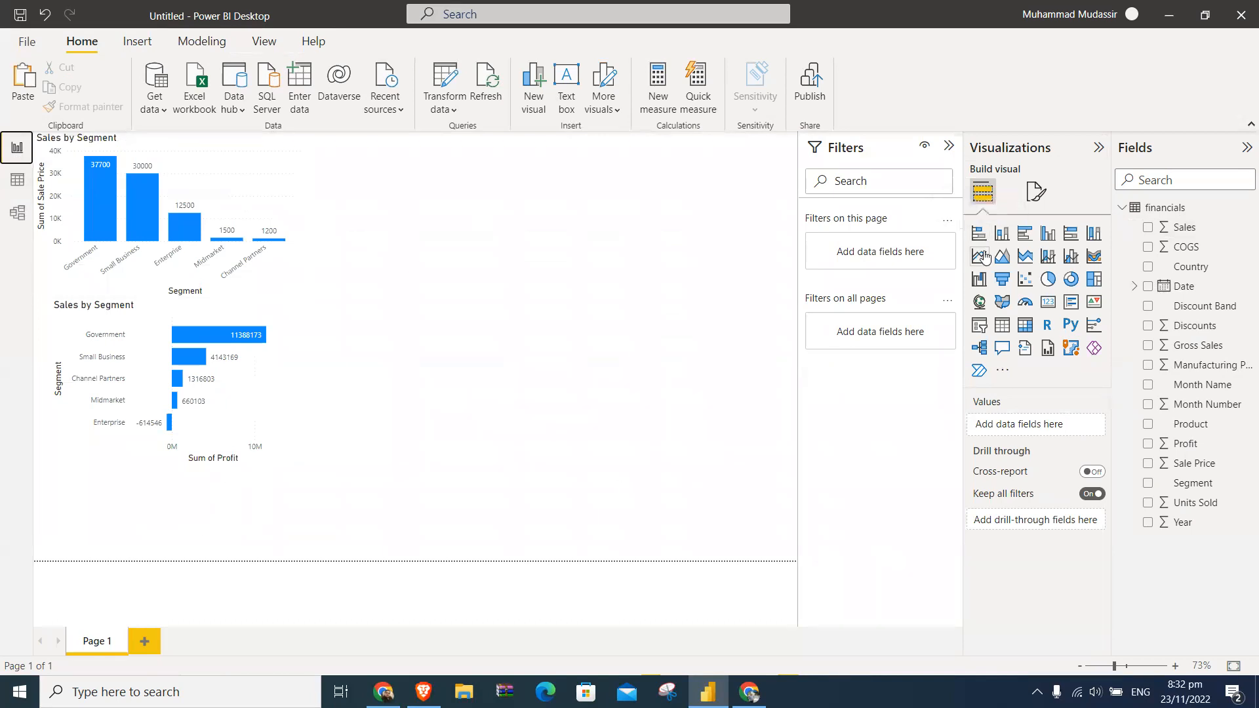
{"action": "left_click", "coordinate": [980, 256]}
{"action": "left_click_drag", "start_coordinate": [237, 474], "coordinate": [496, 143]}
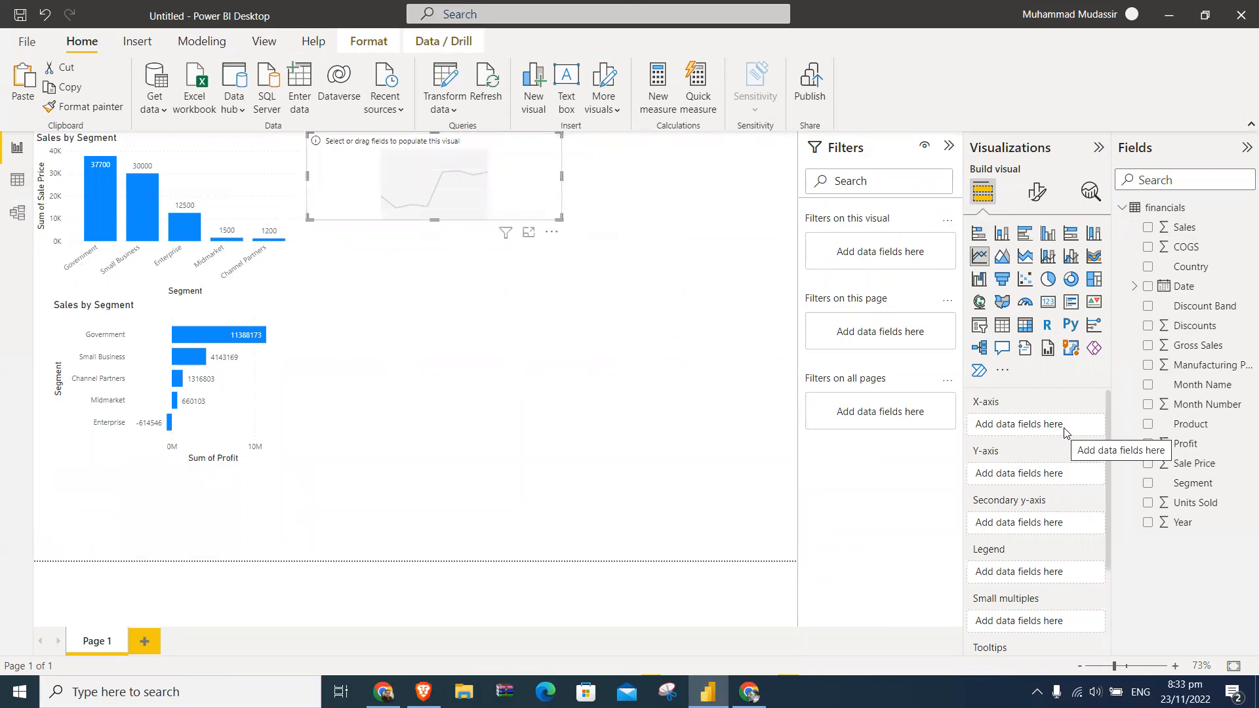
{"action": "left_click", "coordinate": [1148, 288]}
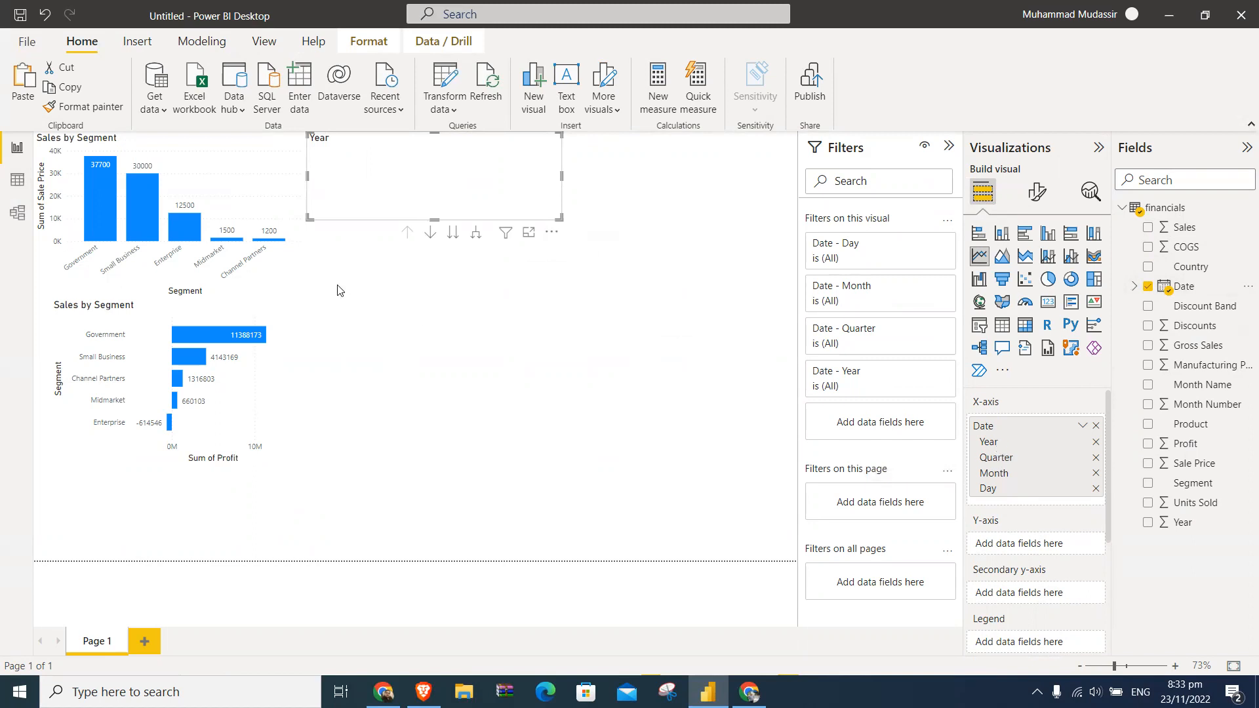
- Review the Date column's filter values in the data table, and keep only Month in the line chart's X-axis date hierarchy
{"action": "left_click", "coordinate": [17, 180]}
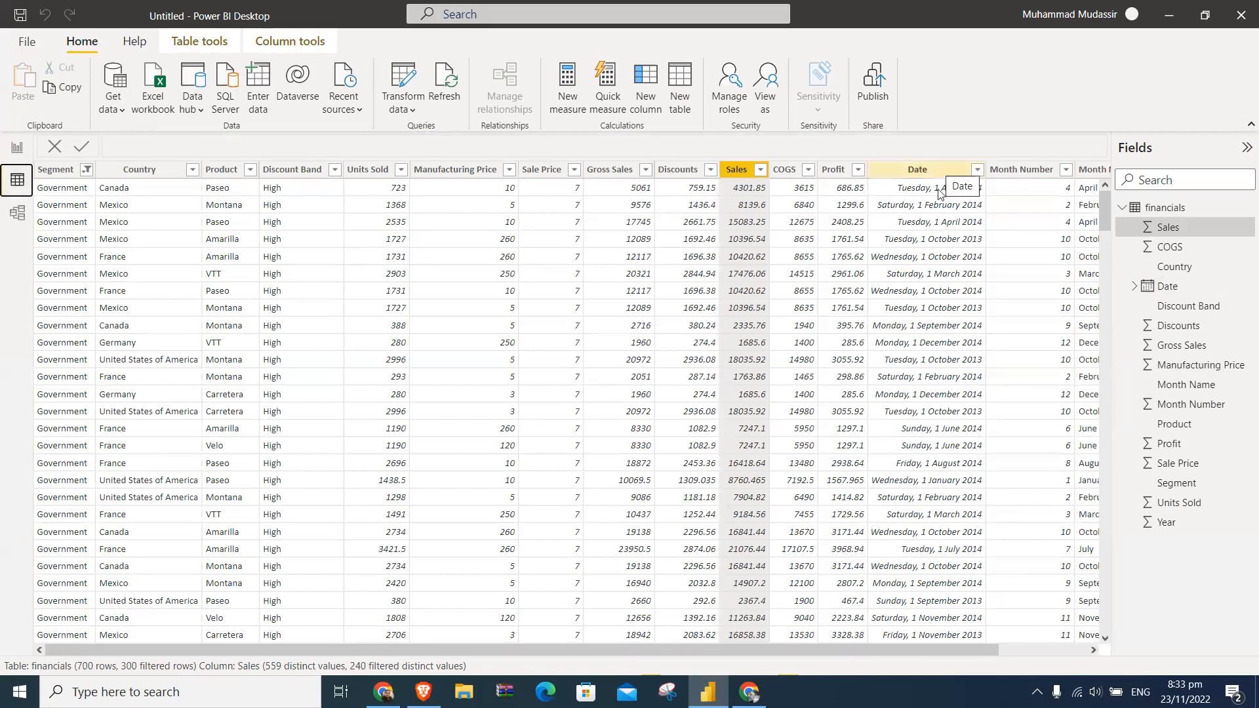
{"action": "left_click_drag", "start_coordinate": [955, 650], "coordinate": [1068, 647]}
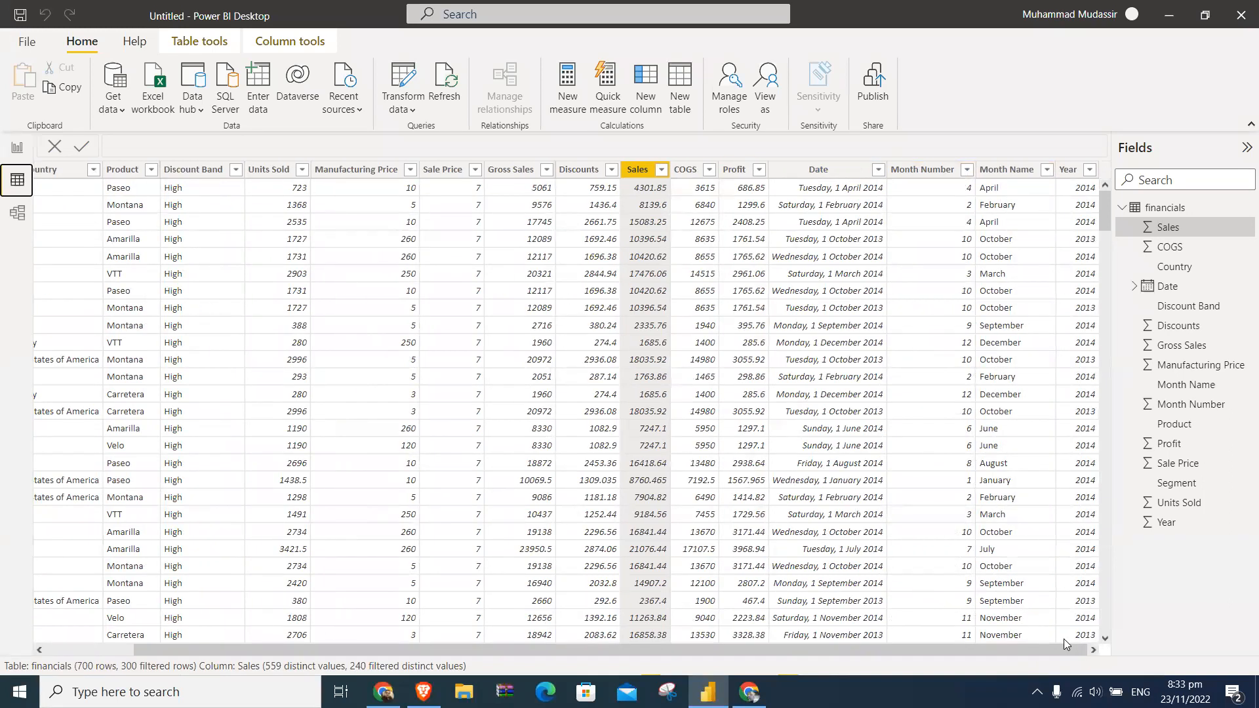
{"action": "left_click", "coordinate": [878, 170]}
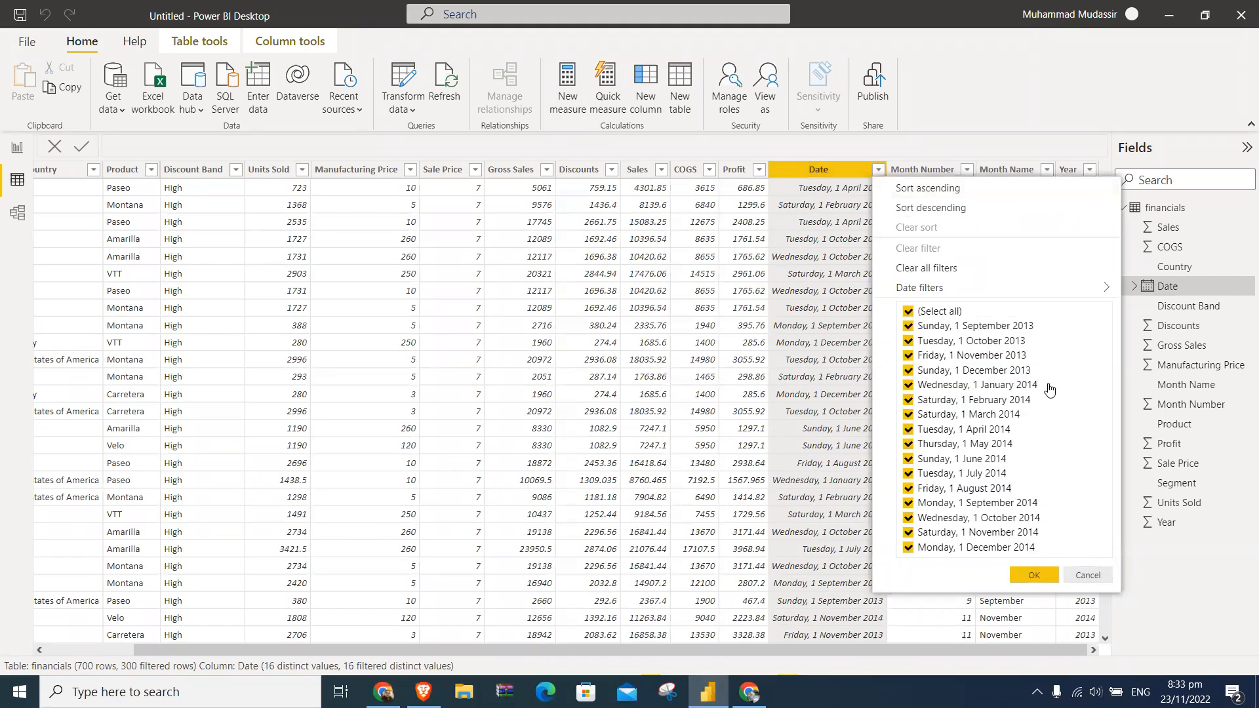
{"action": "left_click", "coordinate": [1087, 577]}
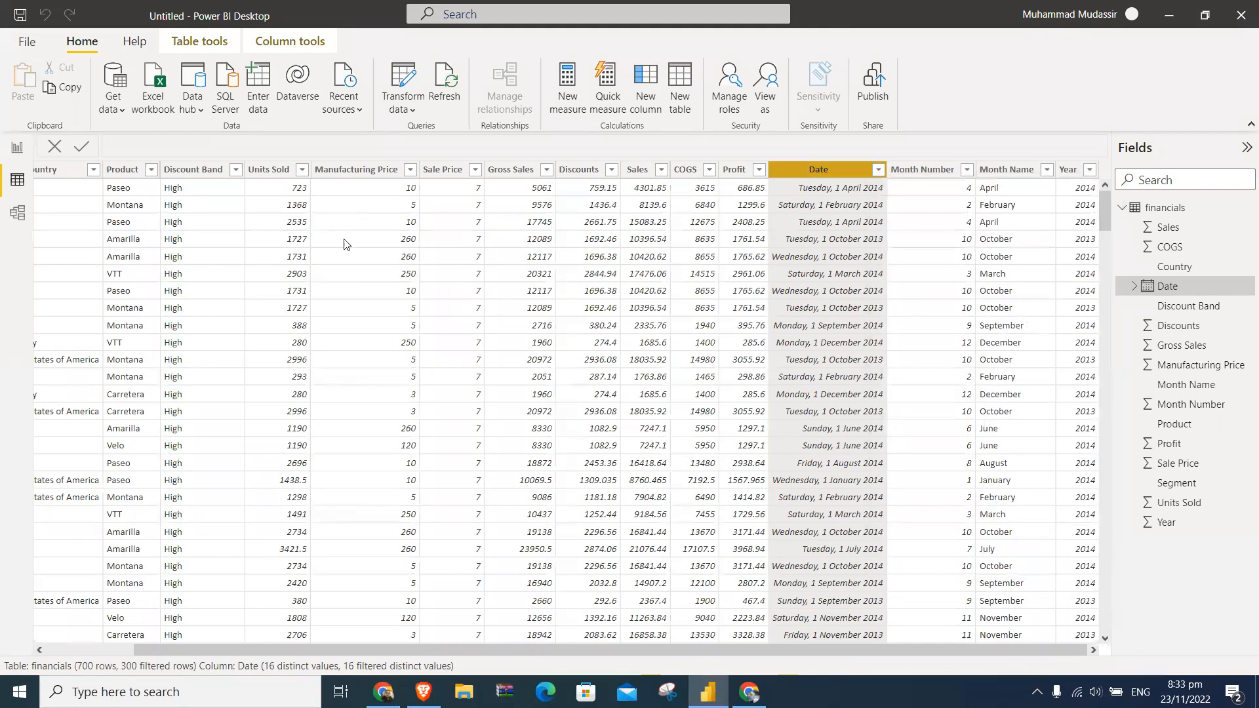
{"action": "left_click", "coordinate": [17, 147]}
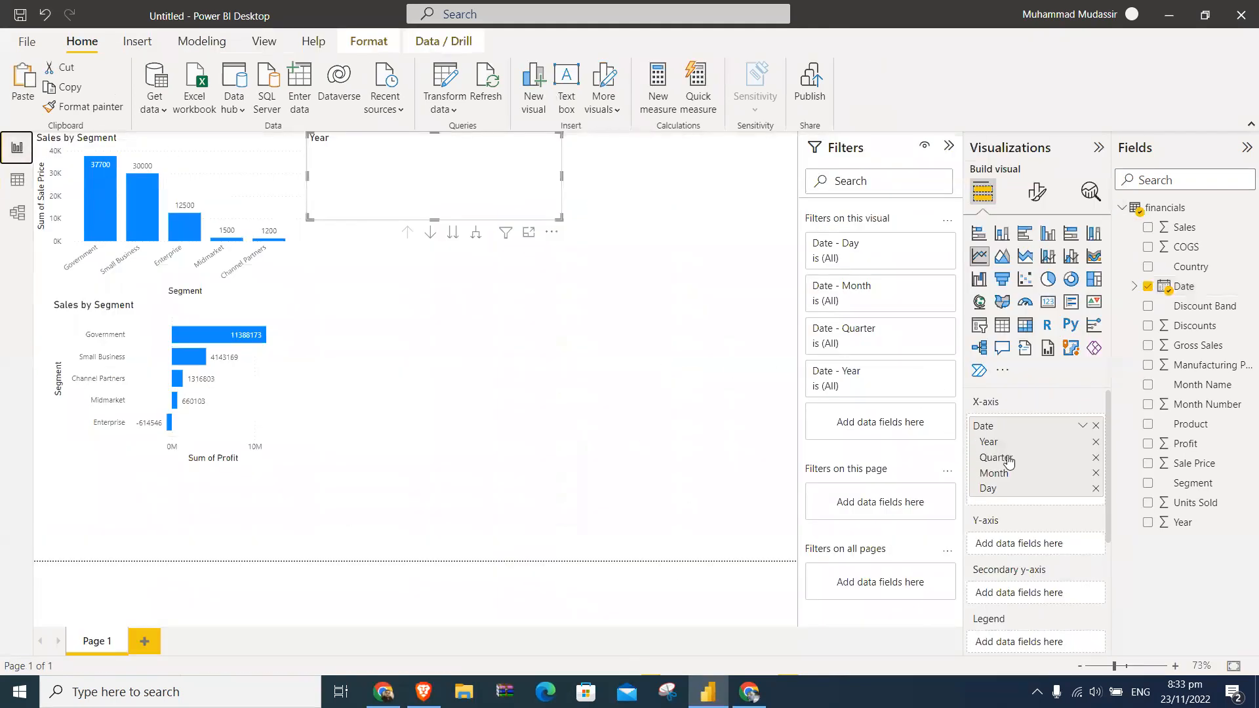
{"action": "left_click", "coordinate": [1095, 444]}
{"action": "left_click", "coordinate": [1096, 444]}
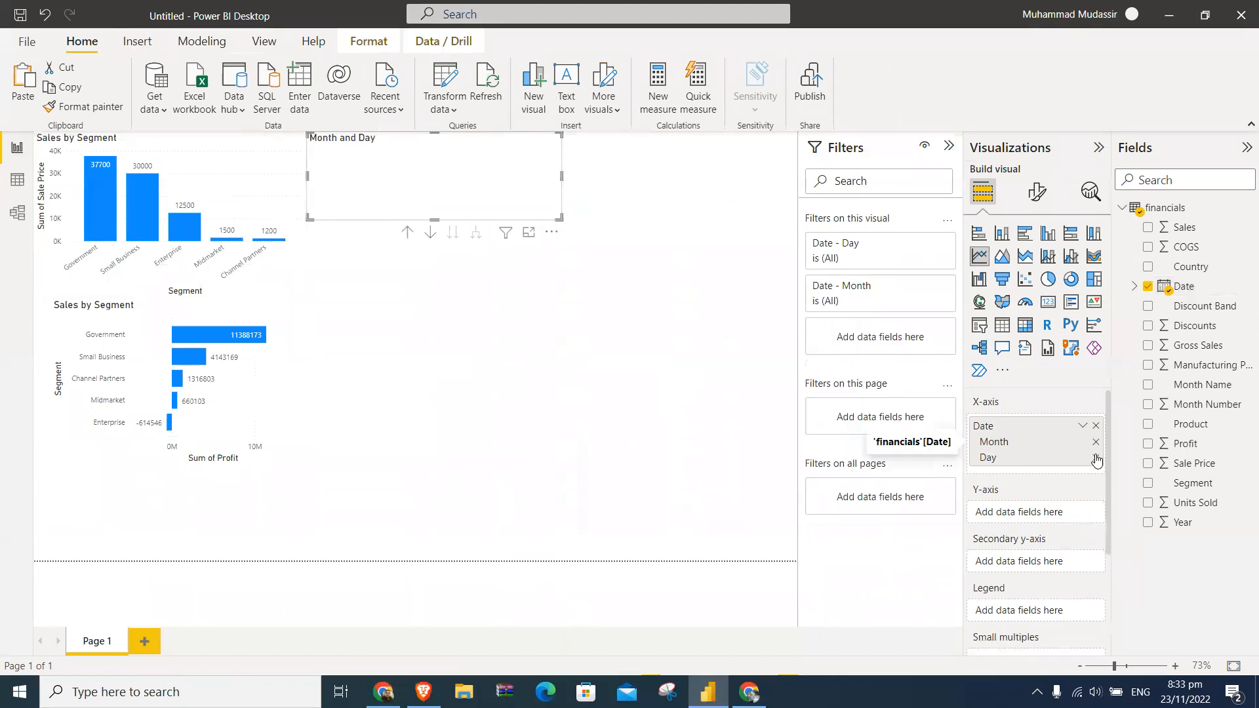
{"action": "left_click", "coordinate": [1095, 458]}
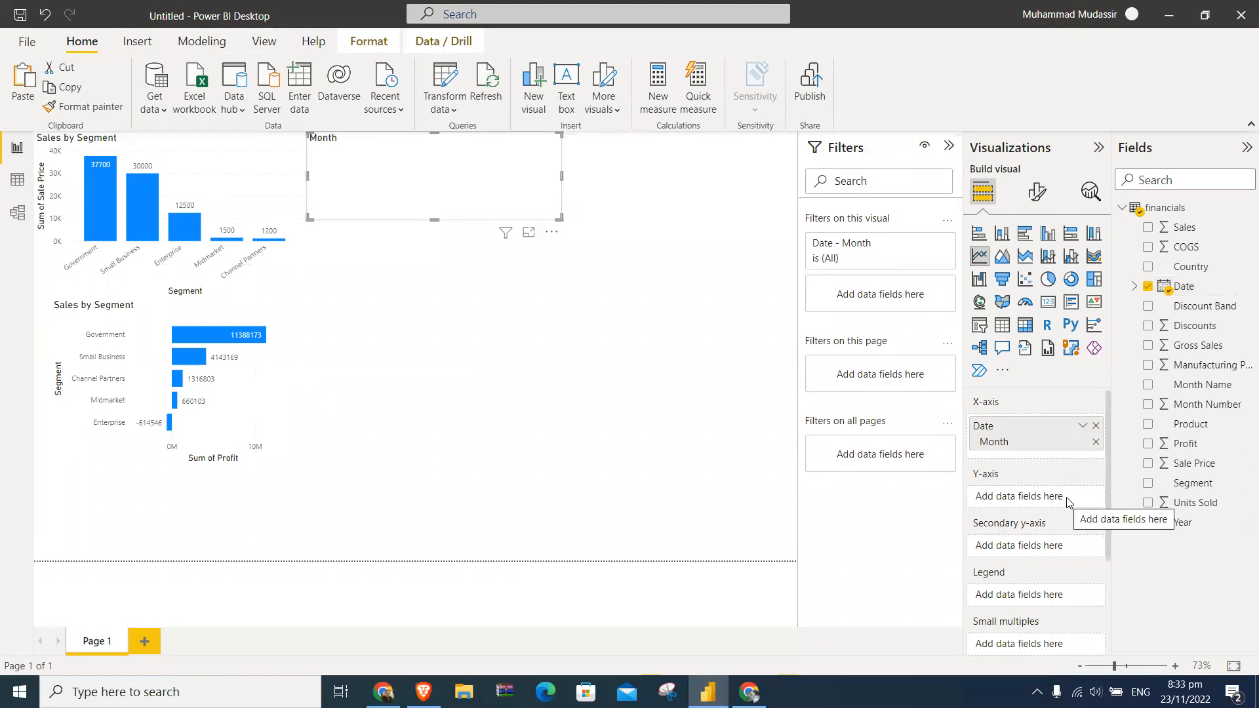
- Add Sale Price to the line chart's Y-axis, and enlarge the chart to nearly the page's right edge and slightly taller
{"action": "left_click", "coordinate": [1148, 464]}
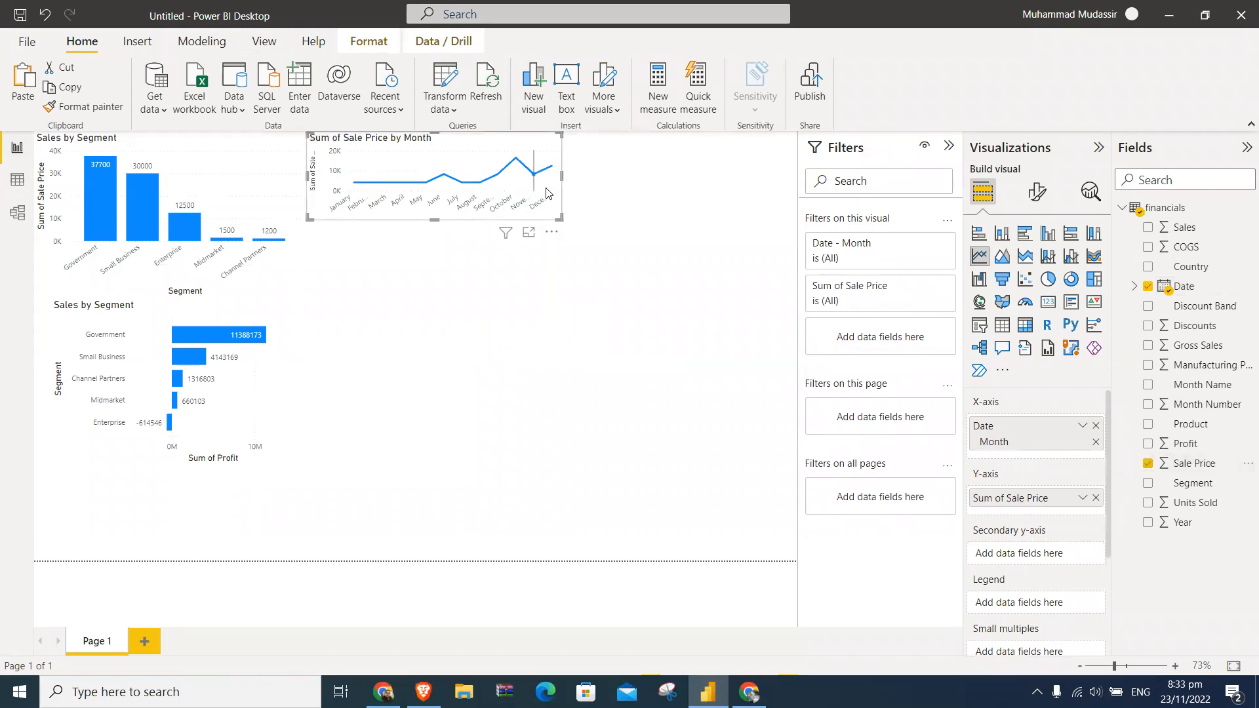
{"action": "left_click_drag", "start_coordinate": [562, 177], "coordinate": [736, 192]}
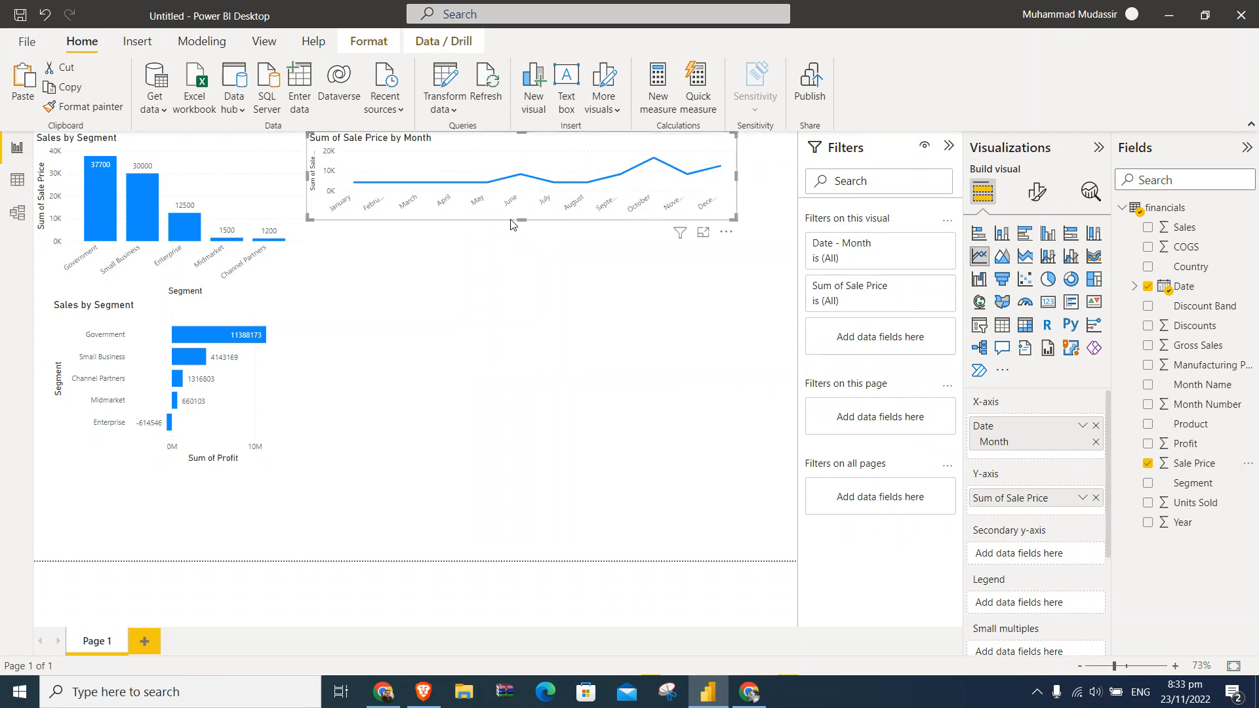
{"action": "left_click_drag", "start_coordinate": [521, 221], "coordinate": [522, 256]}
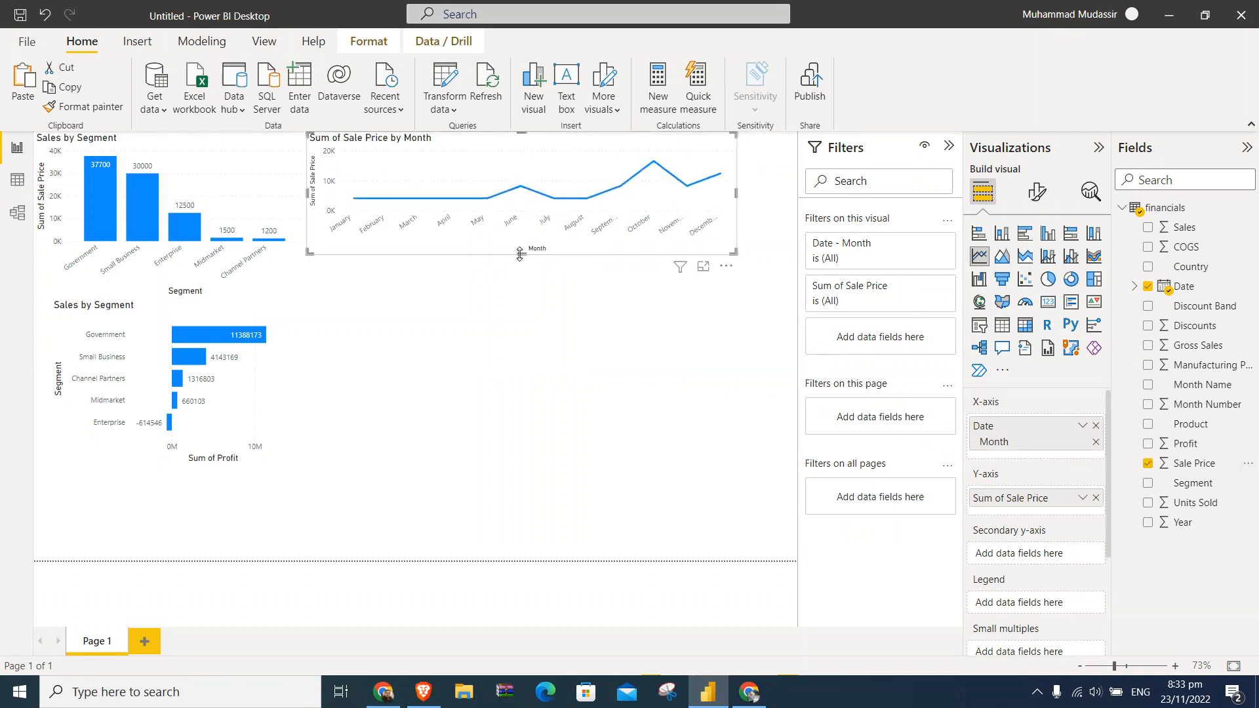
- Replace the line chart's X-axis with a fresh Date hierarchy that keeps only Year and Month
{"action": "right_click", "coordinate": [681, 175]}
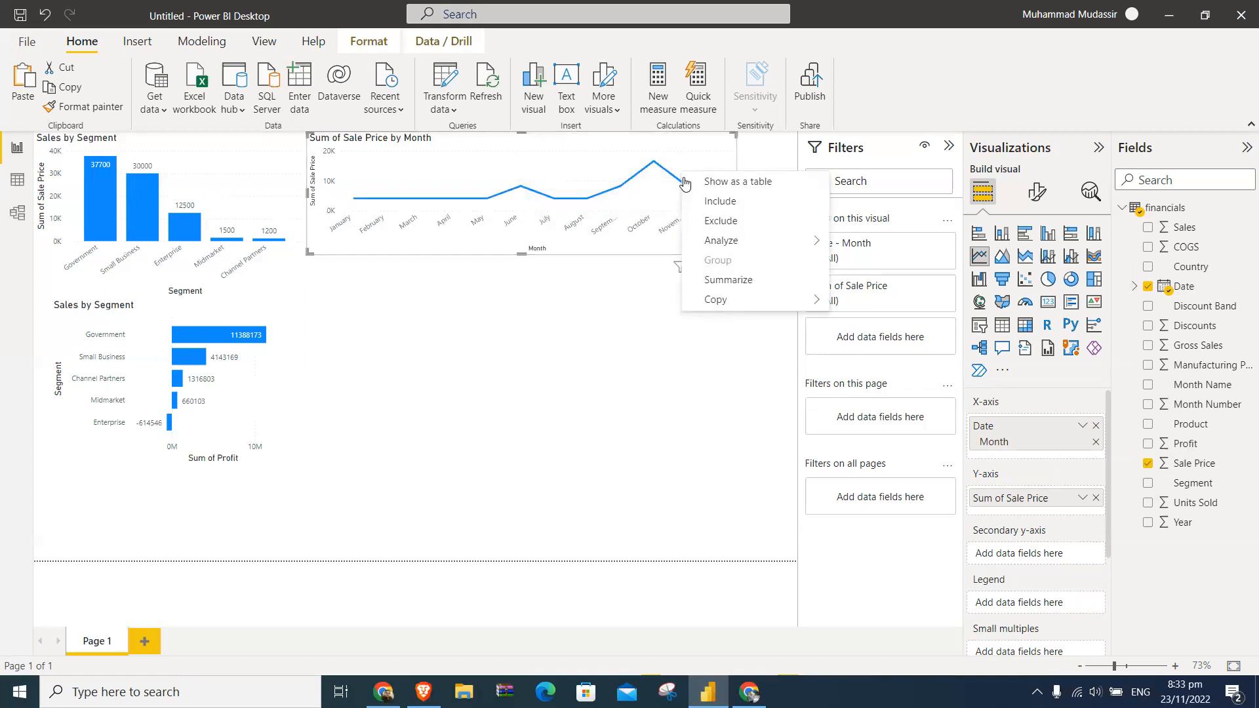
{"action": "left_click", "coordinate": [664, 305]}
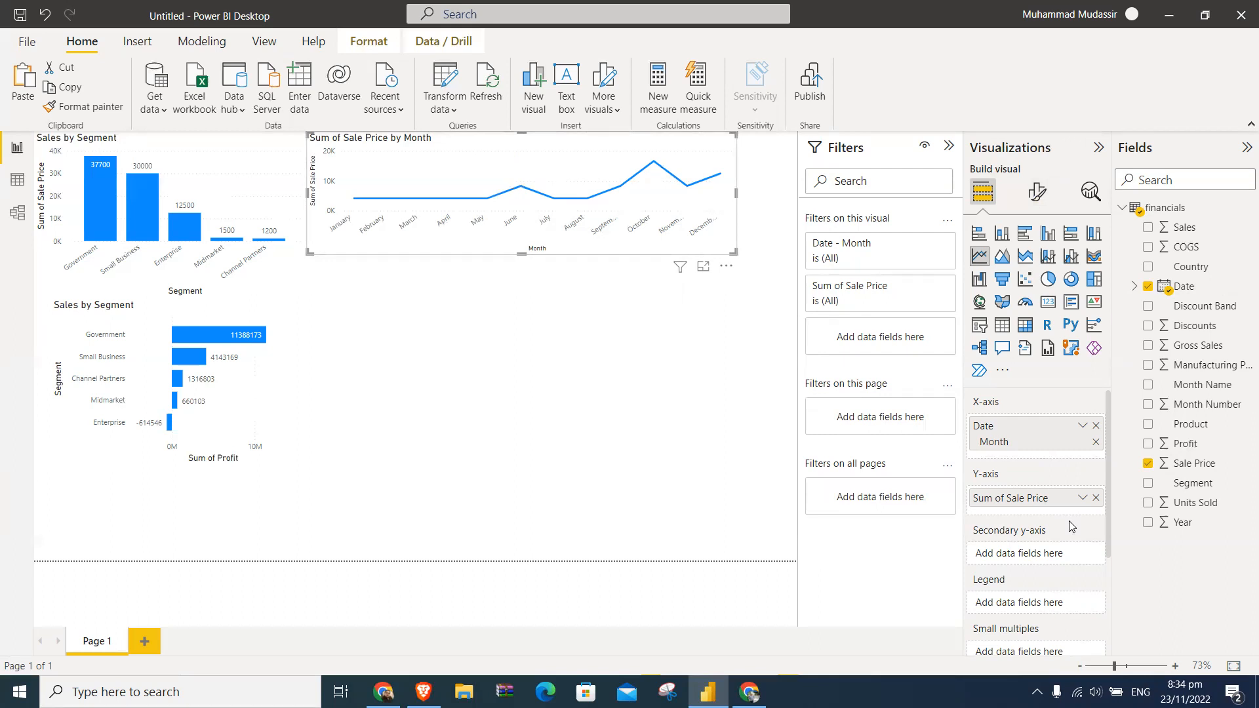
{"action": "left_click", "coordinate": [1095, 425]}
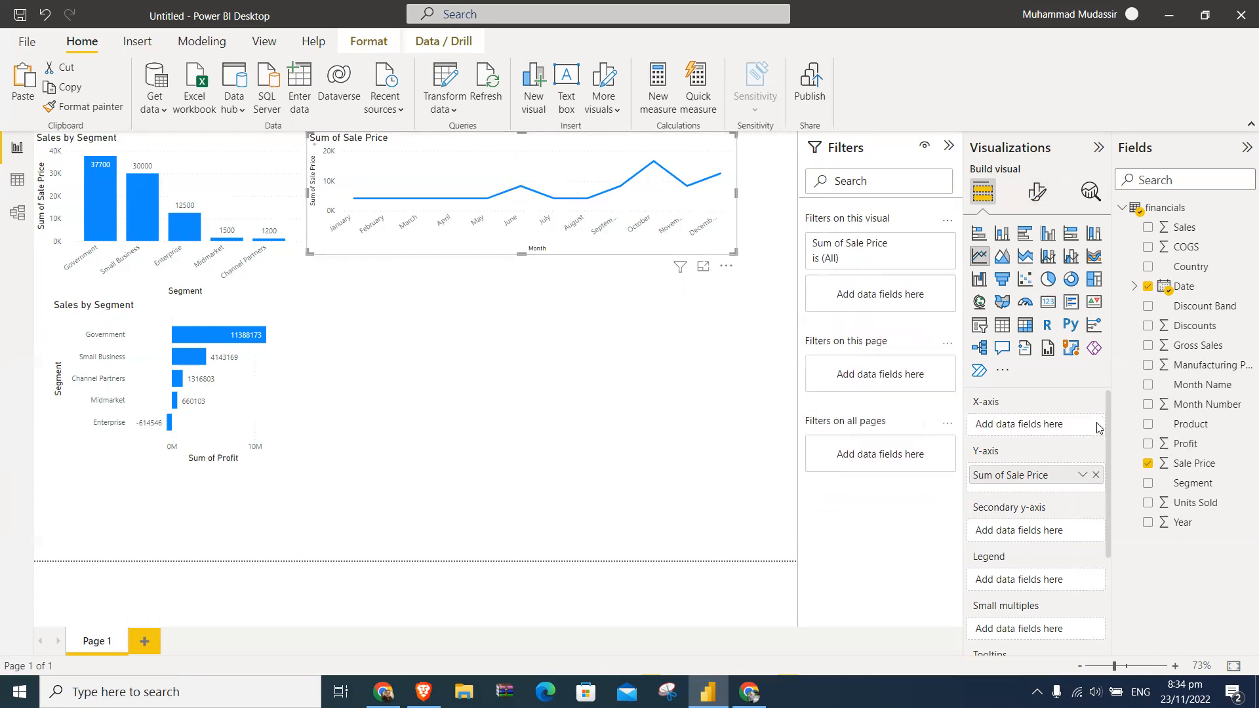
{"action": "left_click", "coordinate": [1147, 287]}
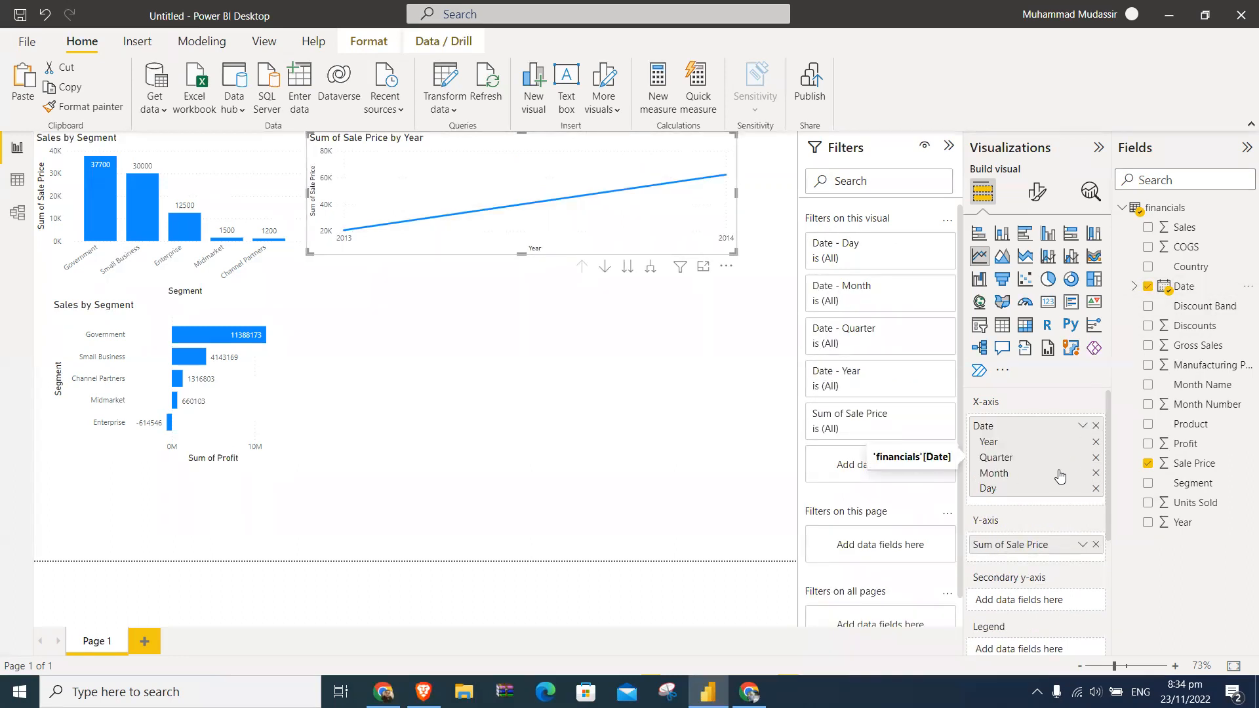
{"action": "left_click", "coordinate": [1096, 457]}
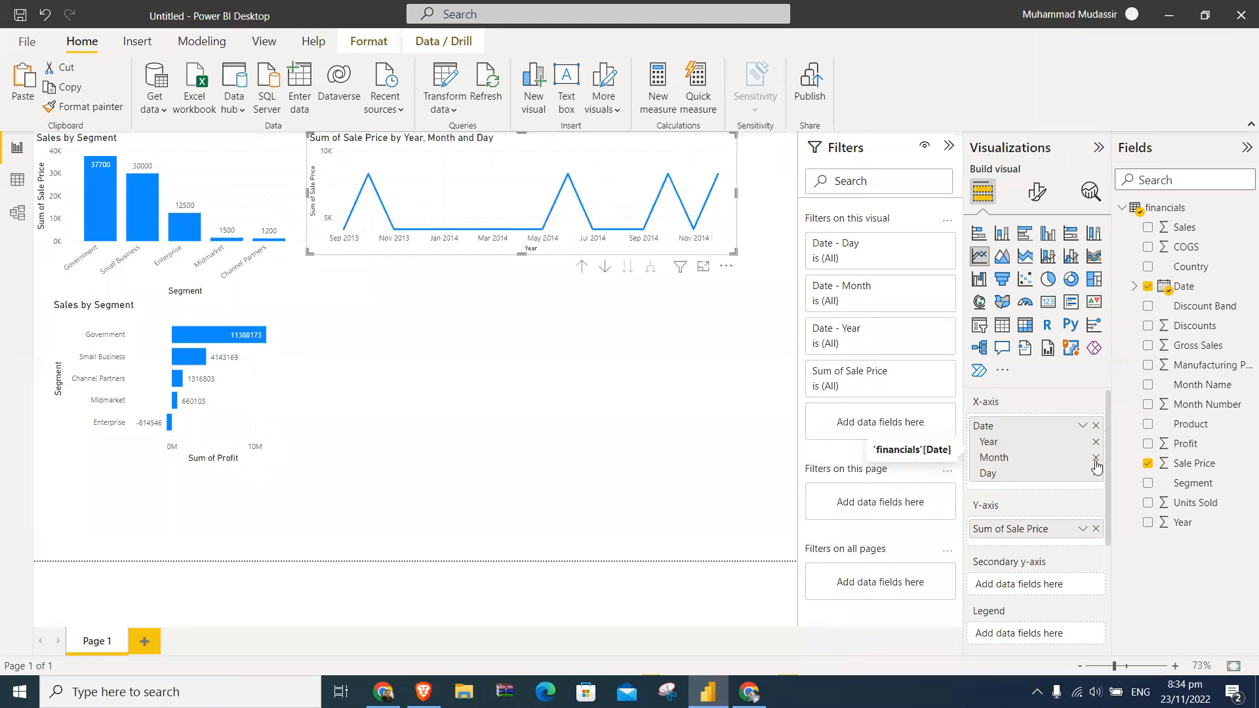
{"action": "left_click", "coordinate": [1096, 474]}
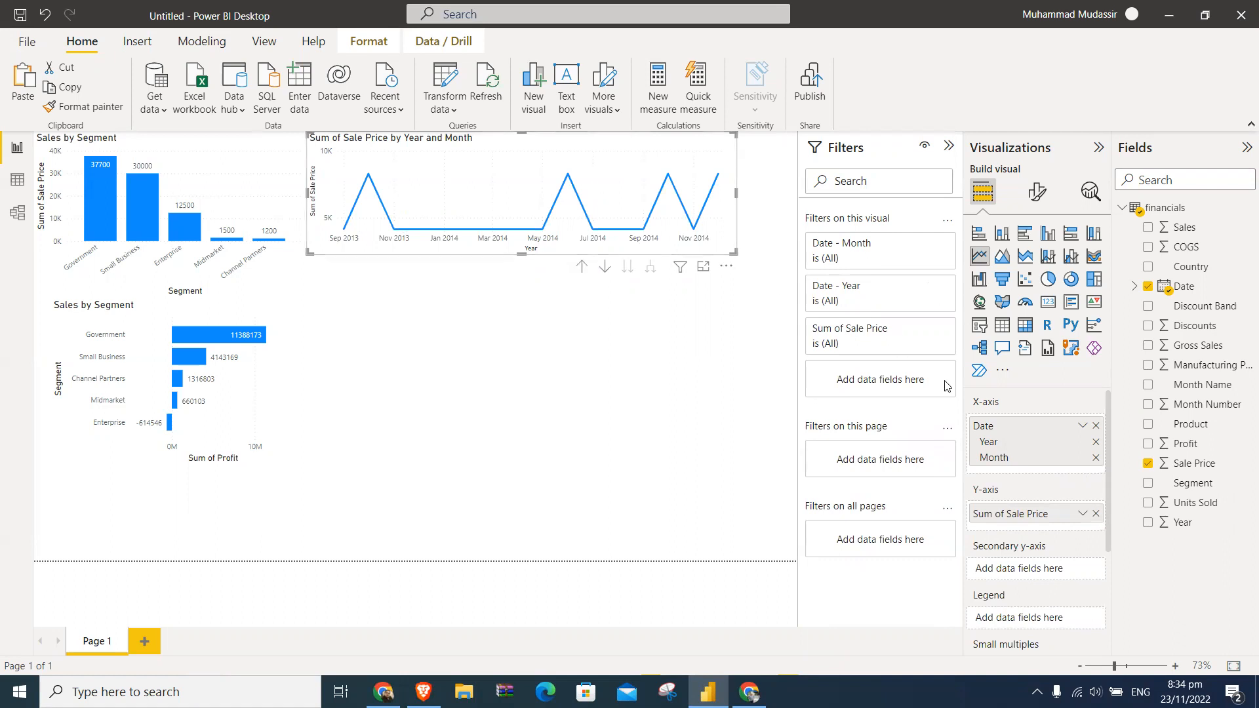
- Turn on data labels for the line chart and set their display units to None
{"action": "left_click", "coordinate": [1036, 193]}
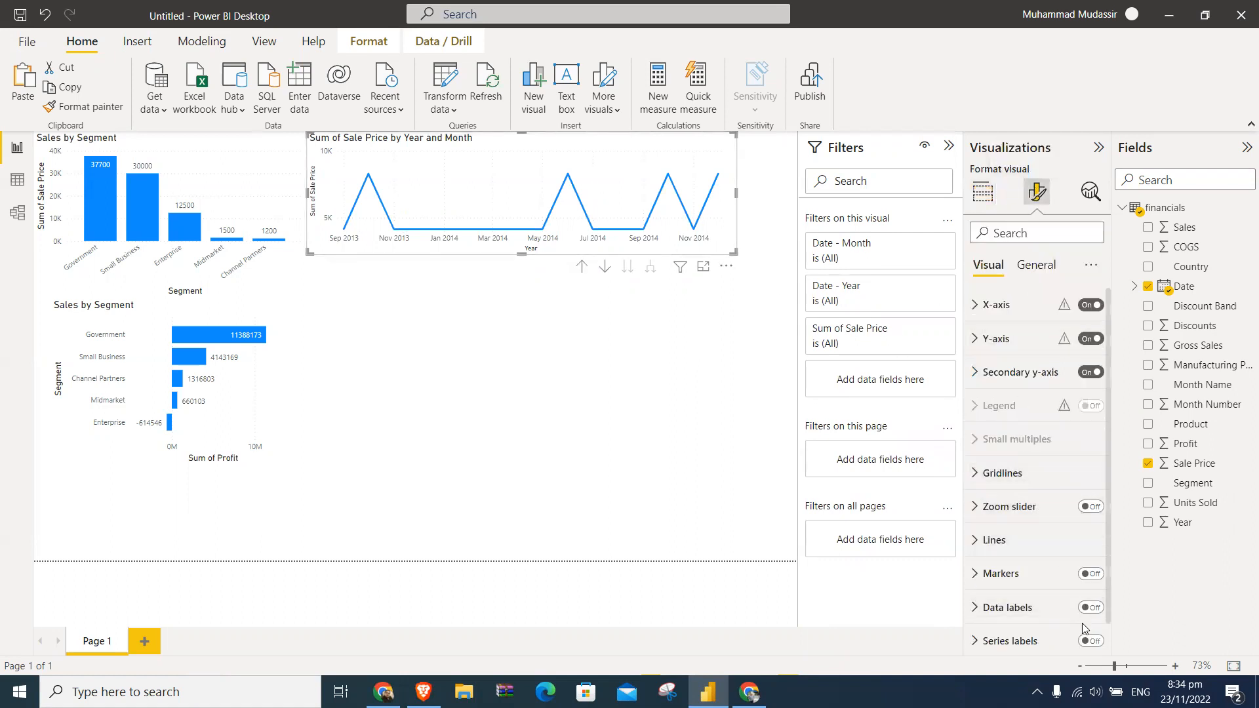
{"action": "left_click", "coordinate": [1092, 608]}
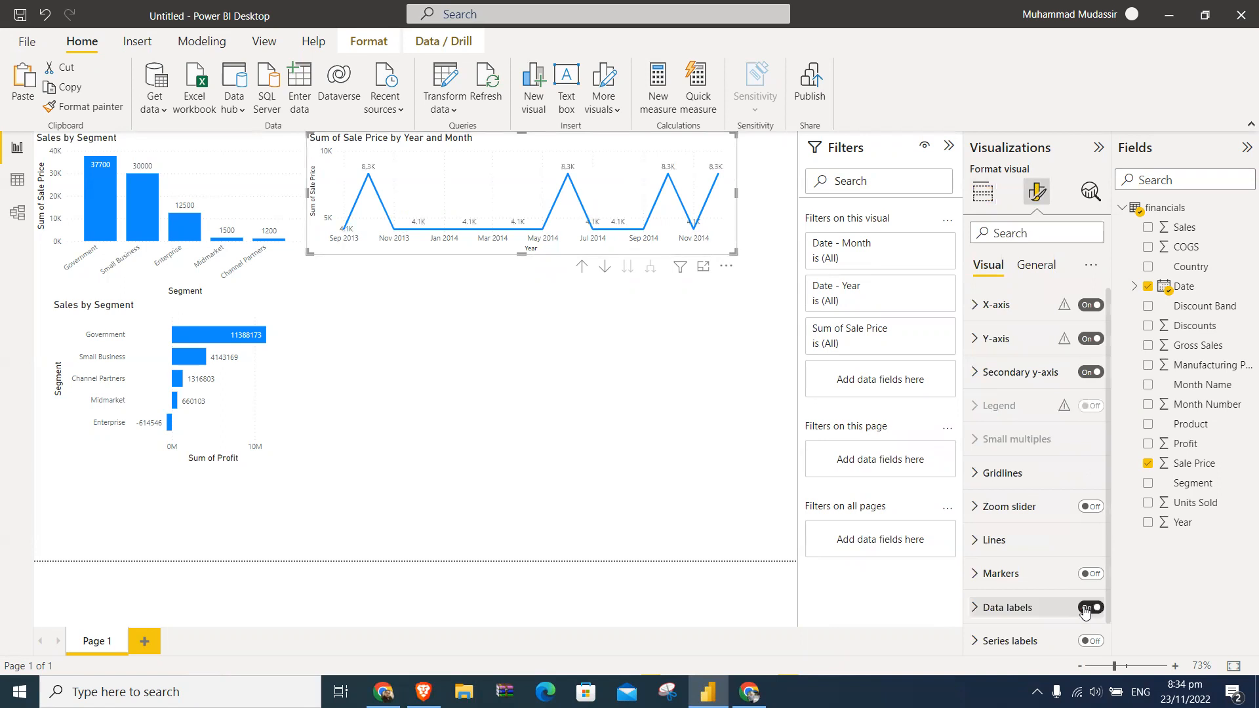
{"action": "left_click", "coordinate": [976, 609]}
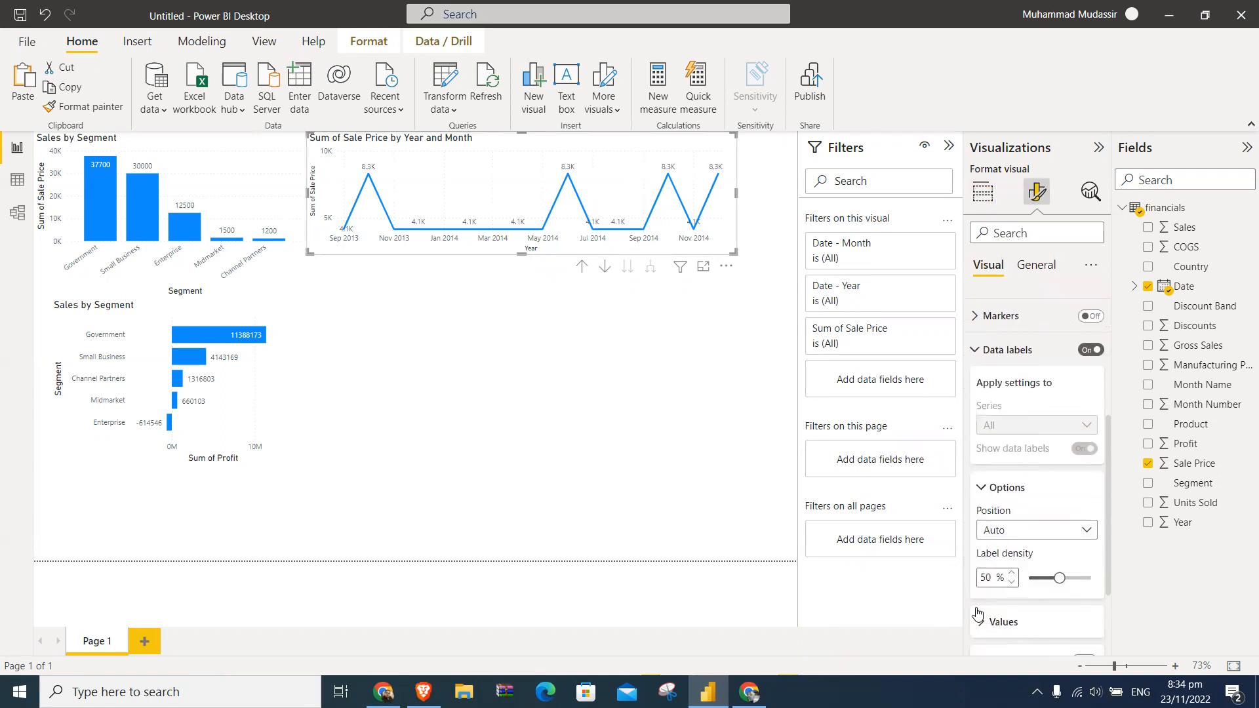
{"action": "left_click", "coordinate": [1001, 505]}
{"action": "left_click", "coordinate": [1002, 506]}
{"action": "left_click", "coordinate": [1018, 587]}
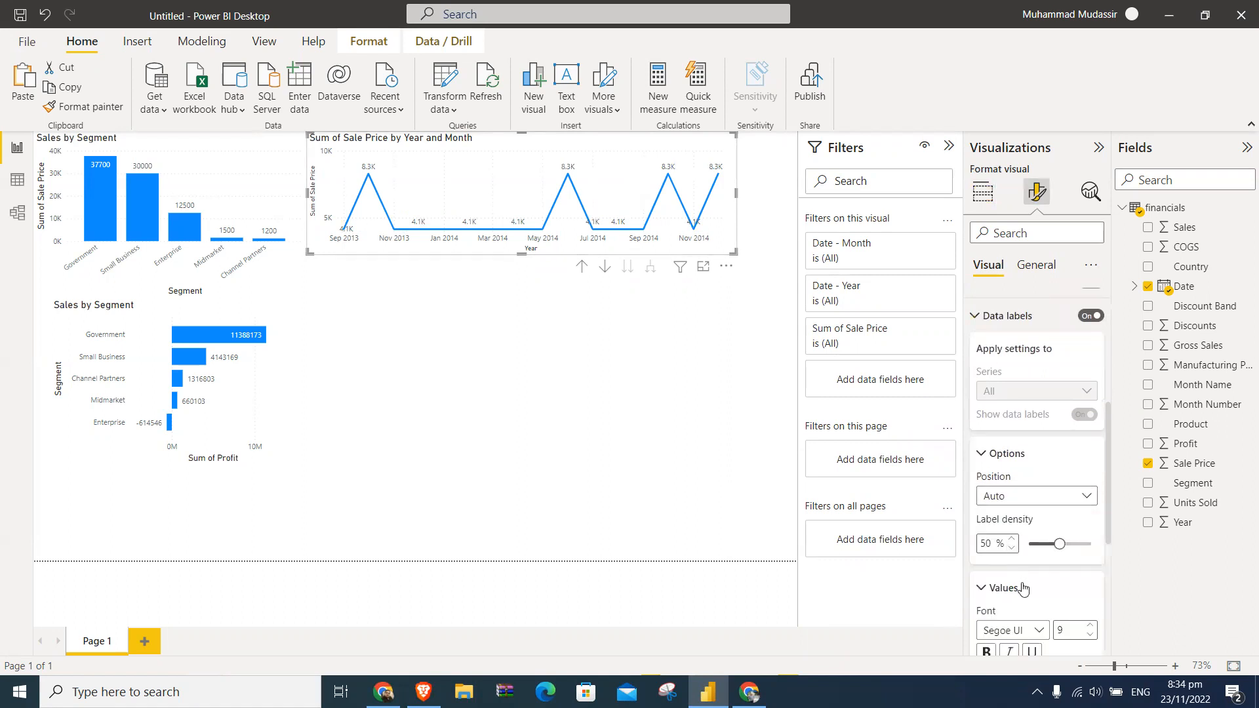
{"action": "left_click", "coordinate": [1014, 521]}
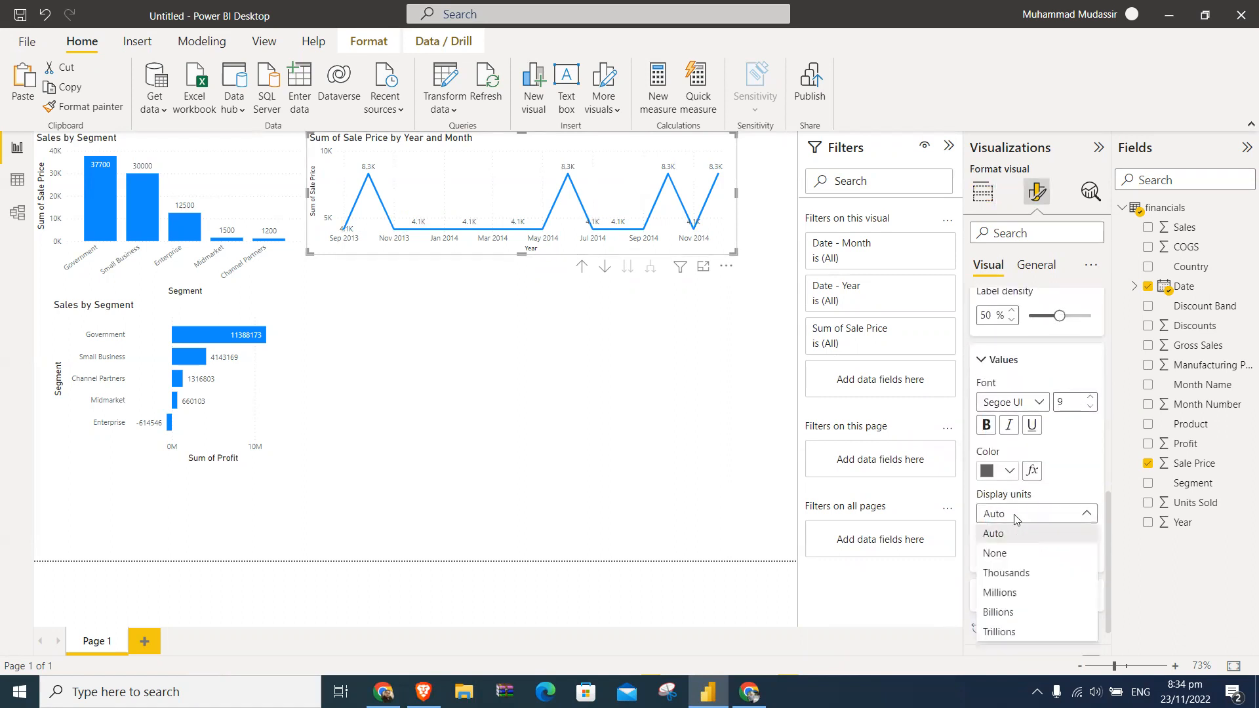
{"action": "left_click", "coordinate": [1013, 553]}
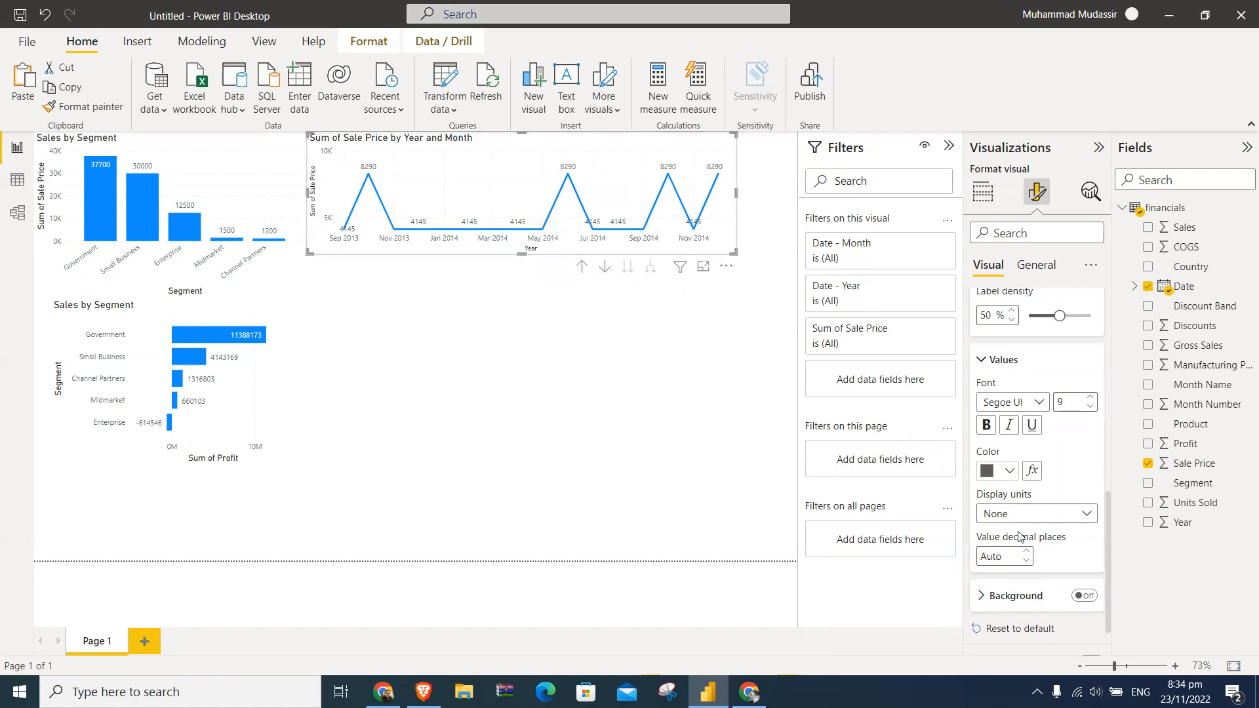
- Compare the Above, Under and Auto positions for the line chart's data labels, and settle on Above
{"action": "scroll", "coordinate": [1043, 531], "scroll_direction": "down", "scroll_amount": 1}
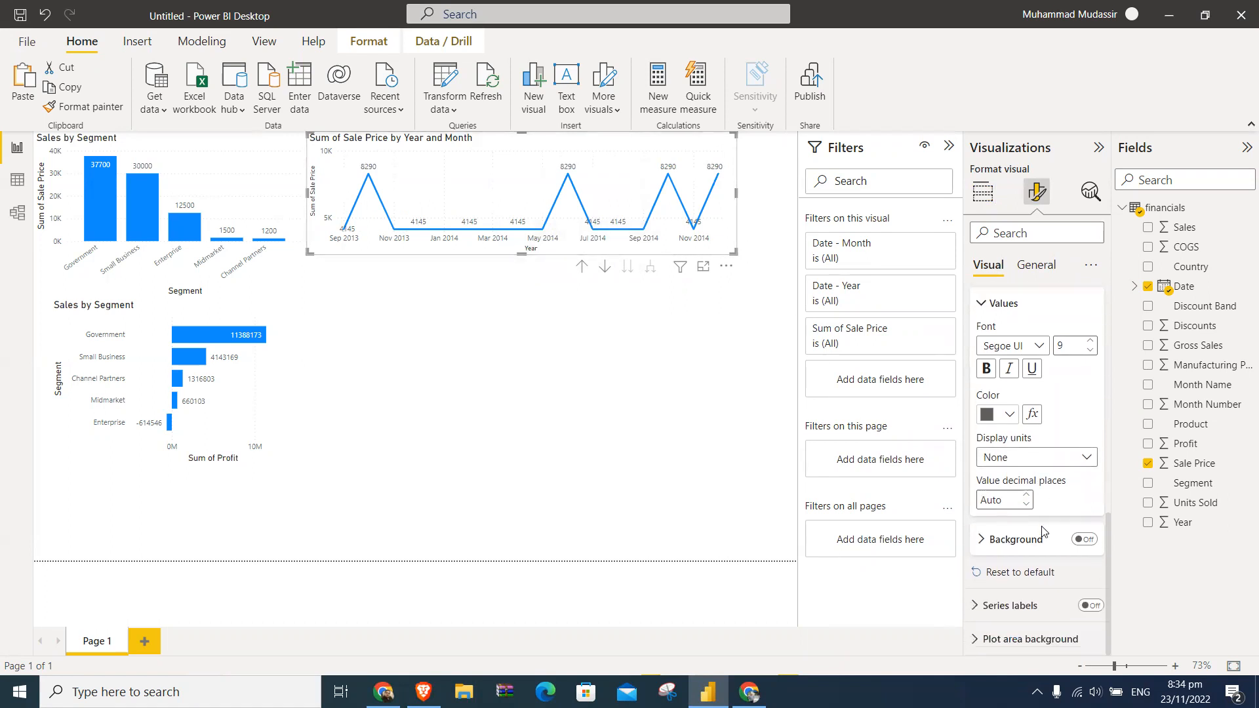
{"action": "scroll", "coordinate": [1044, 530], "scroll_direction": "up", "scroll_amount": 4}
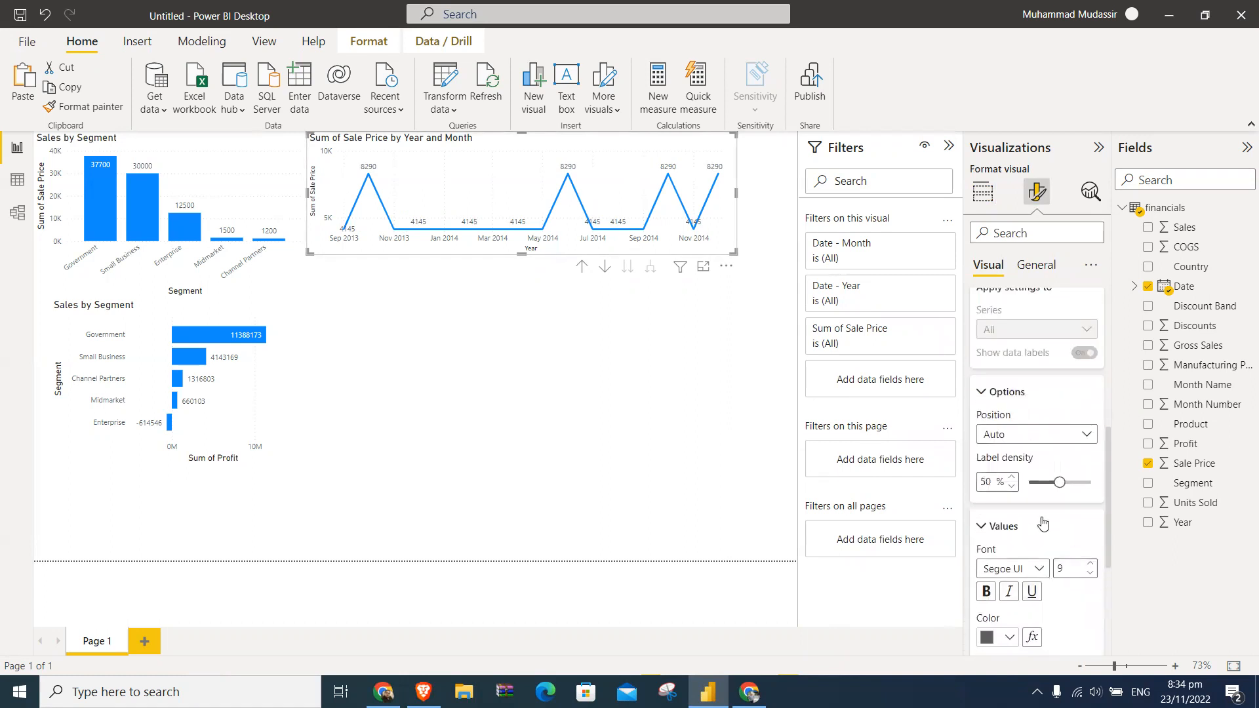
{"action": "left_click", "coordinate": [1024, 438]}
{"action": "left_click", "coordinate": [1017, 474]}
{"action": "left_click", "coordinate": [1019, 437]}
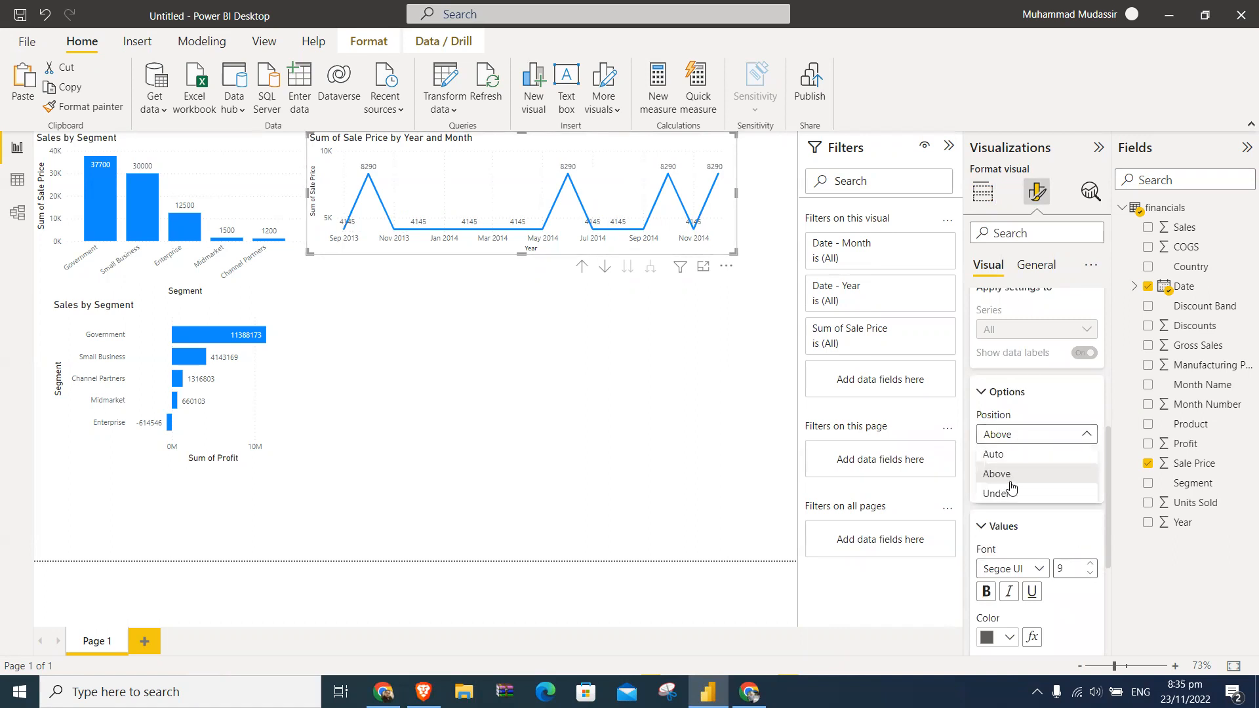
{"action": "left_click", "coordinate": [1010, 493]}
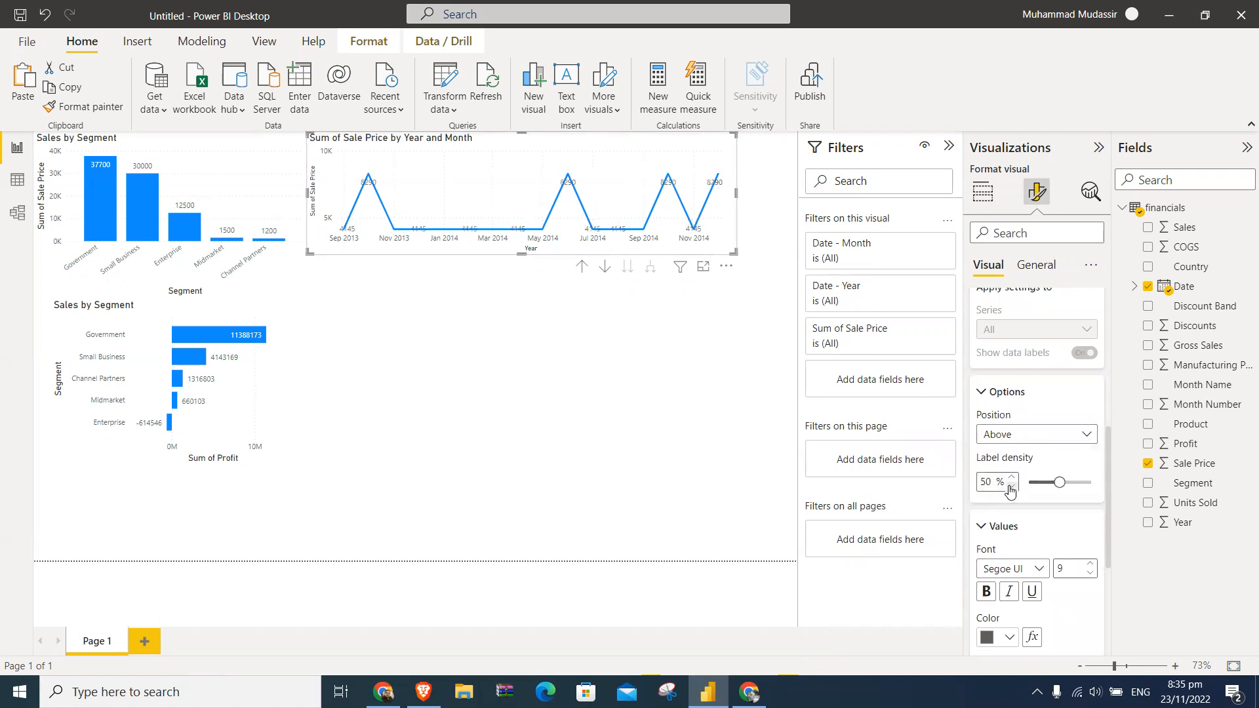
{"action": "left_click", "coordinate": [1013, 434]}
{"action": "left_click", "coordinate": [1009, 455]}
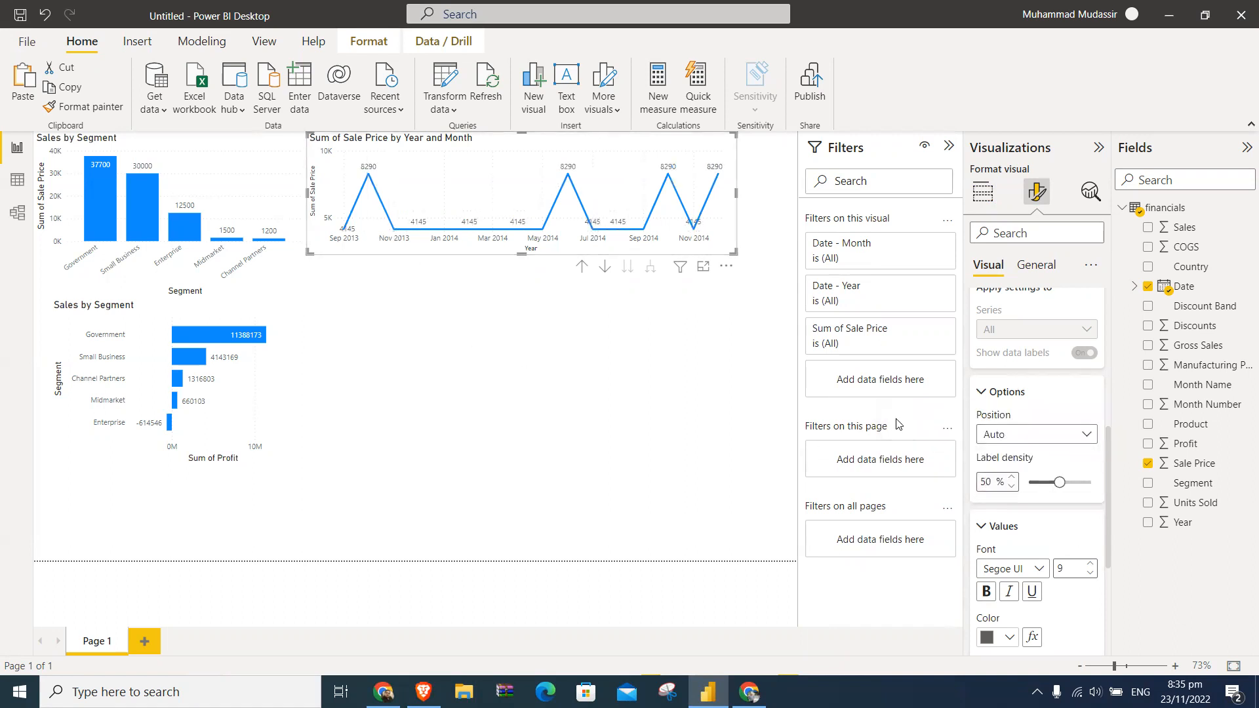
{"action": "left_click", "coordinate": [997, 436]}
{"action": "left_click", "coordinate": [1007, 480]}
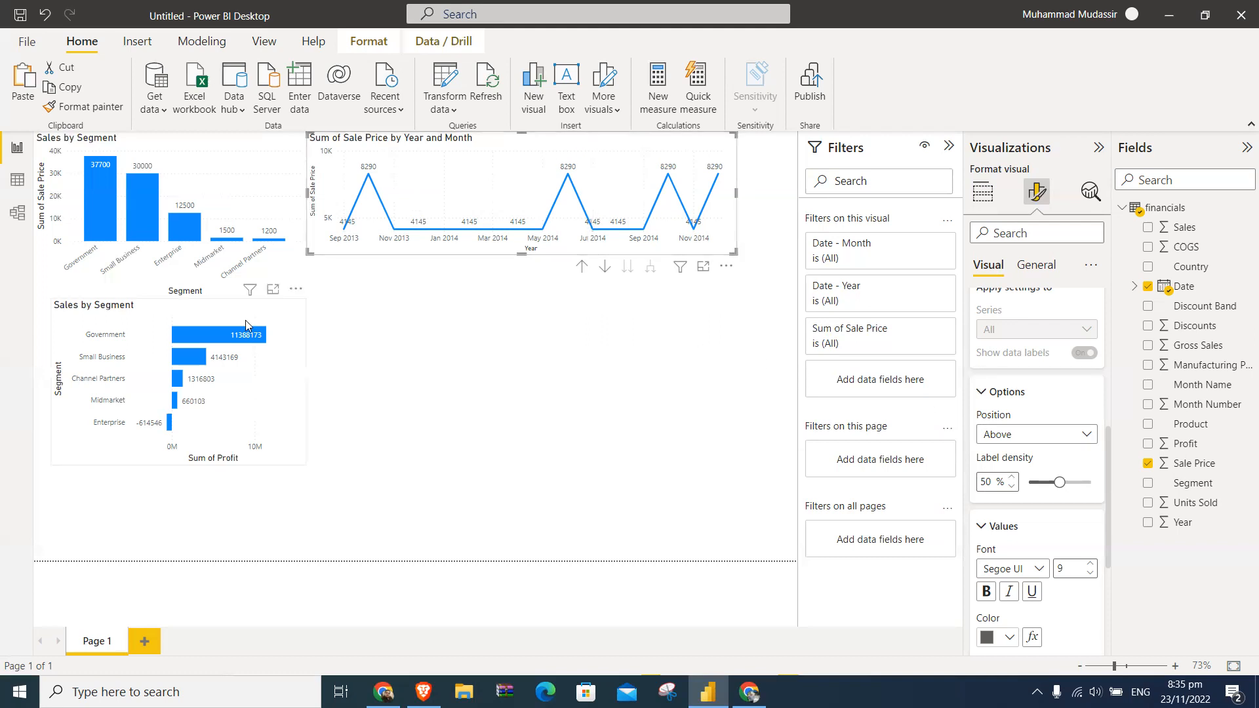
- Change the title of the Profit bar chart to "Profit by Segment"
{"action": "left_click", "coordinate": [210, 310]}
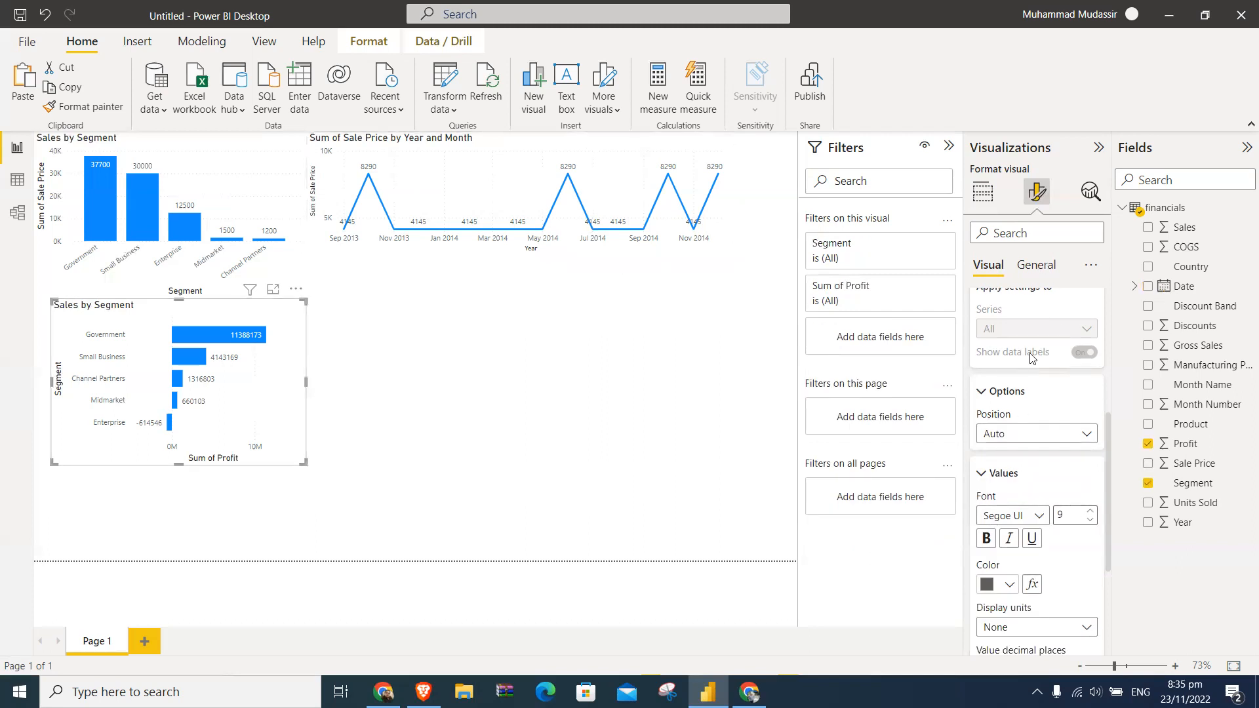
{"action": "left_click", "coordinate": [1034, 265]}
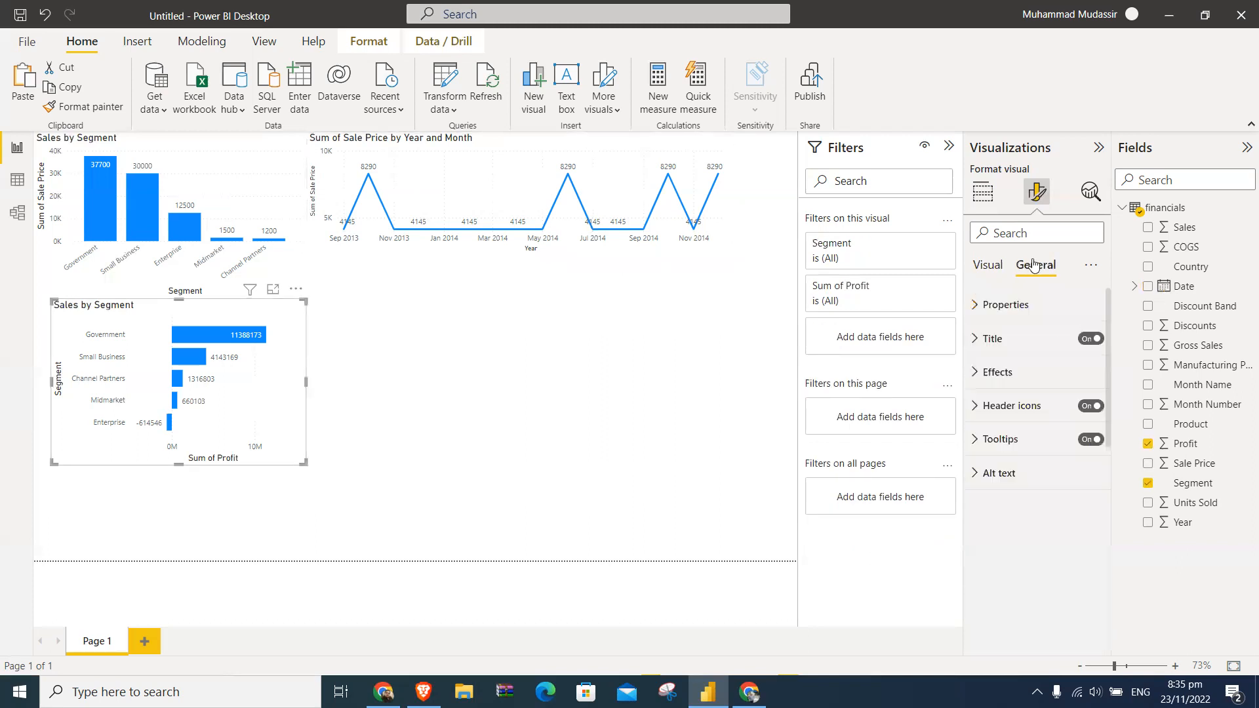
{"action": "left_click", "coordinate": [996, 338]}
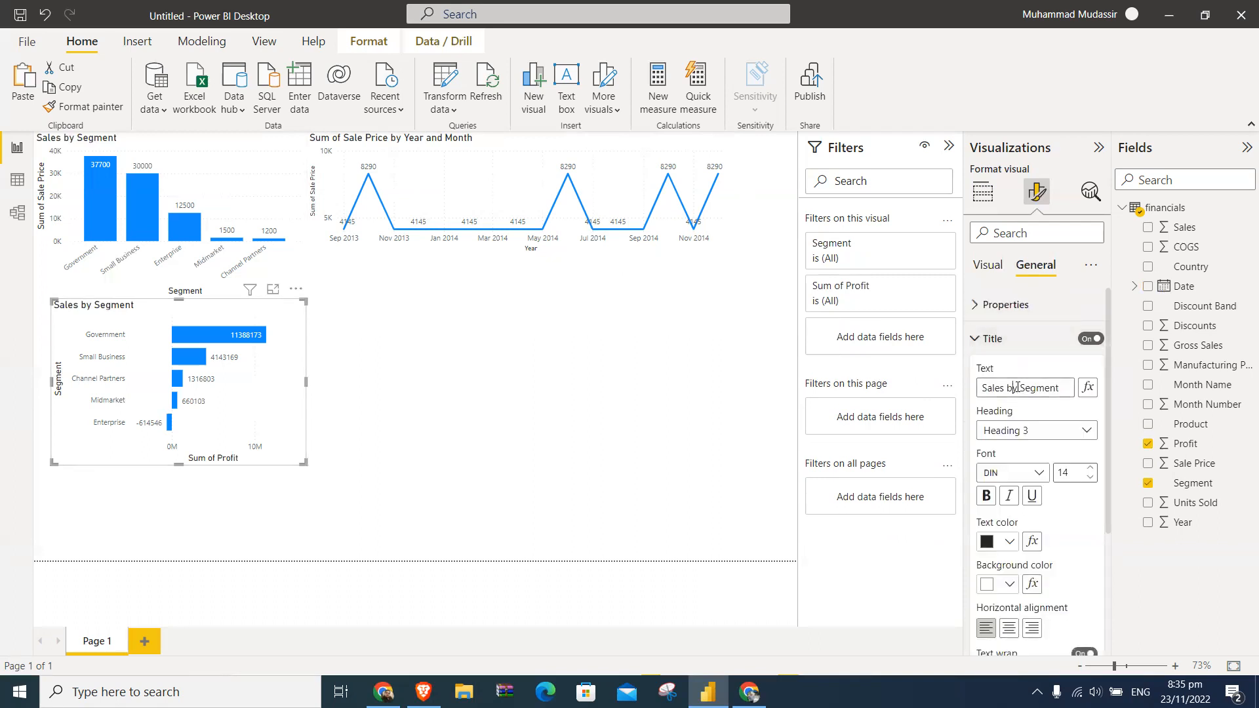
{"action": "key", "text": "BackSpace"}
{"action": "key", "text": "BackSpace"}
{"action": "key", "text": "BackSpace"}
{"action": "key", "text": "BackSpace"}
{"action": "key", "text": "BackSpace"}
{"action": "type", "text": "Prof"}
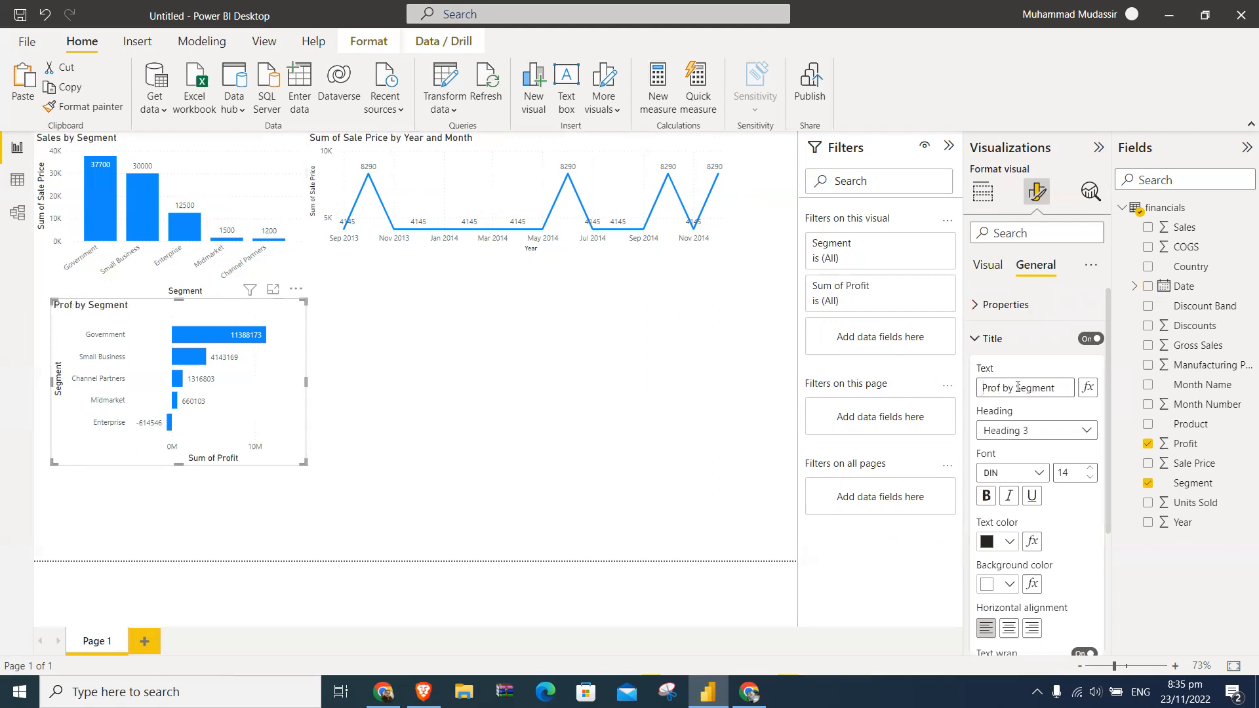
{"action": "type", "text": "it"}
- Shorten the line chart's title to "Sale by Year and Month"
{"action": "left_click", "coordinate": [657, 159]}
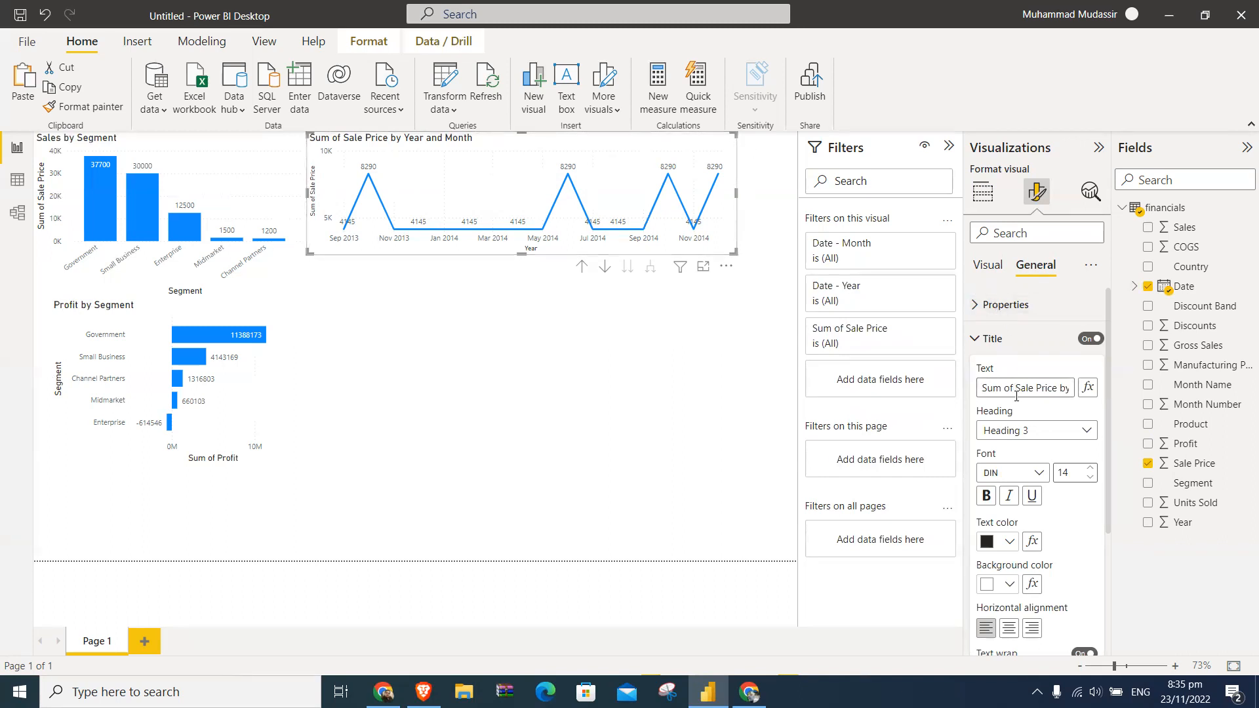
{"action": "key", "text": "BackSpace"}
{"action": "key", "text": "BackSpace"}
{"action": "key", "text": "BackSpace"}
{"action": "key", "text": "BackSpace"}
{"action": "key", "text": "BackSpace"}
{"action": "key", "text": "BackSpace"}
{"action": "key", "text": "BackSpace"}
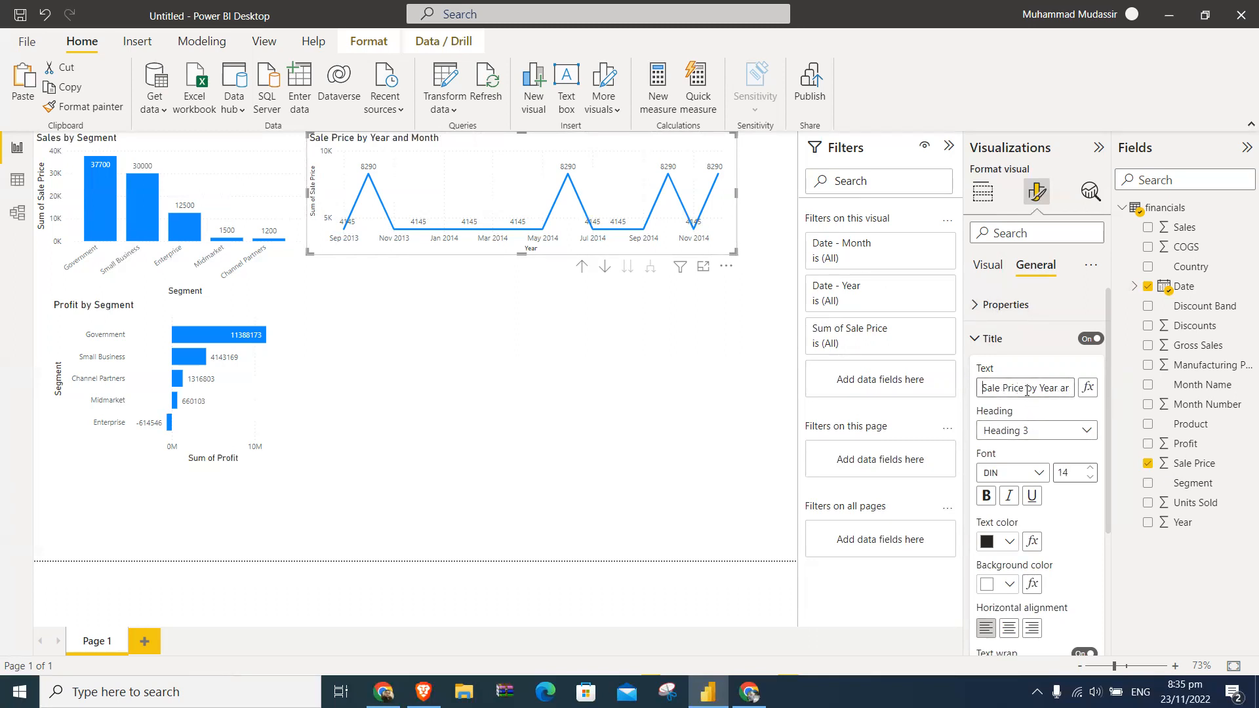
{"action": "key", "text": "BackSpace"}
{"action": "key", "text": "BackSpace"}
{"action": "key", "text": "BackSpace"}
{"action": "key", "text": "BackSpace"}
{"action": "key", "text": "BackSpace"}
{"action": "key", "text": "BackSpace"}
{"action": "key", "text": "End"}
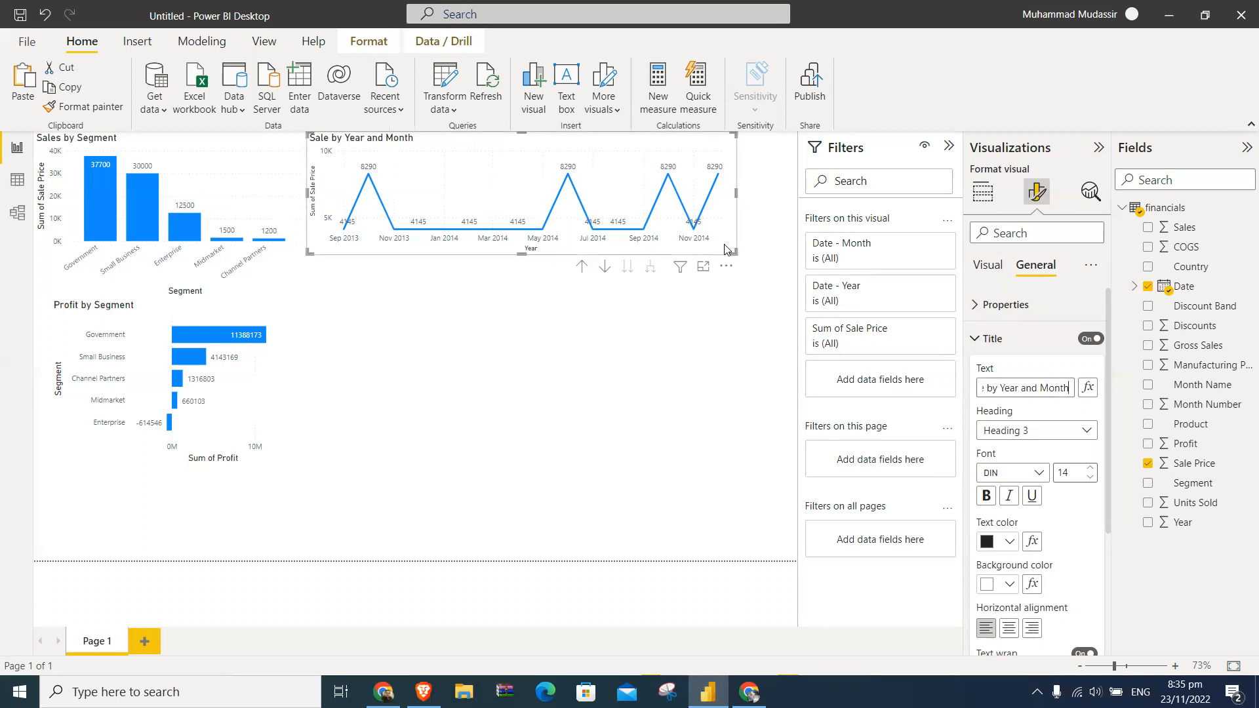
{"action": "left_click", "coordinate": [708, 311]}
{"action": "left_click", "coordinate": [713, 148]}
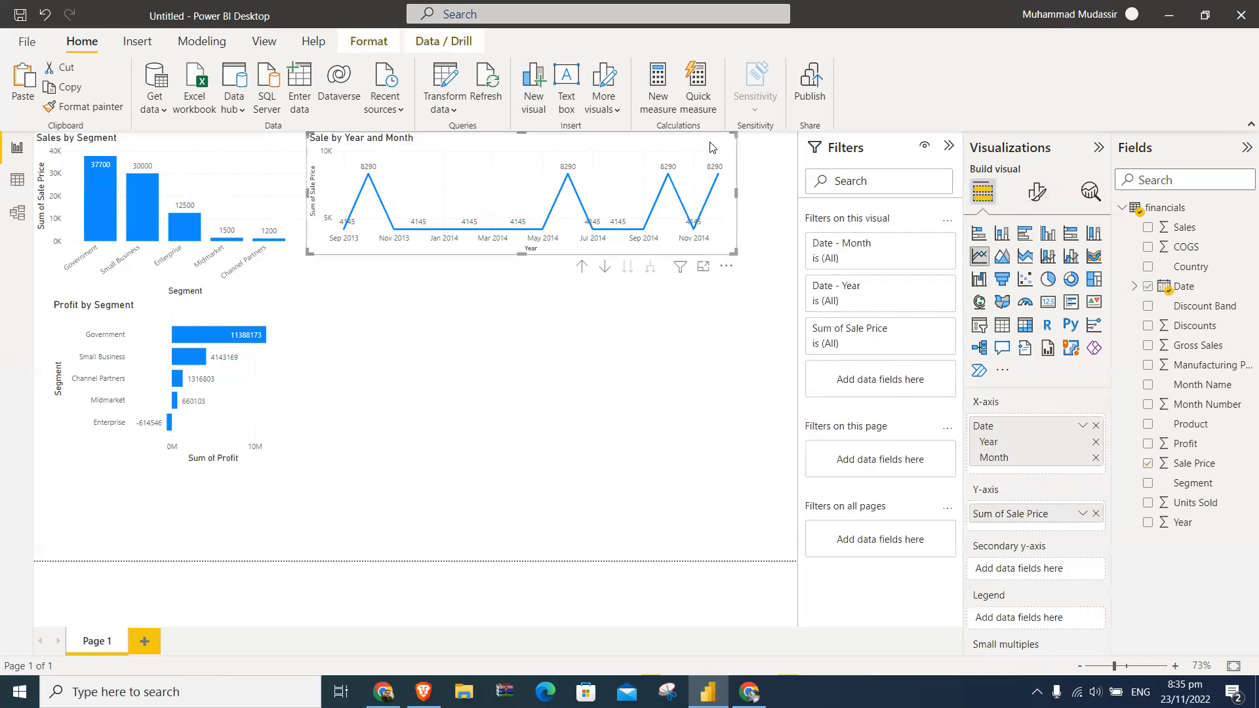
- Try the green, teal, default, Classroom, orange and dark themes on the report in turn
{"action": "left_click", "coordinate": [265, 42]}
{"action": "left_click", "coordinate": [225, 89]}
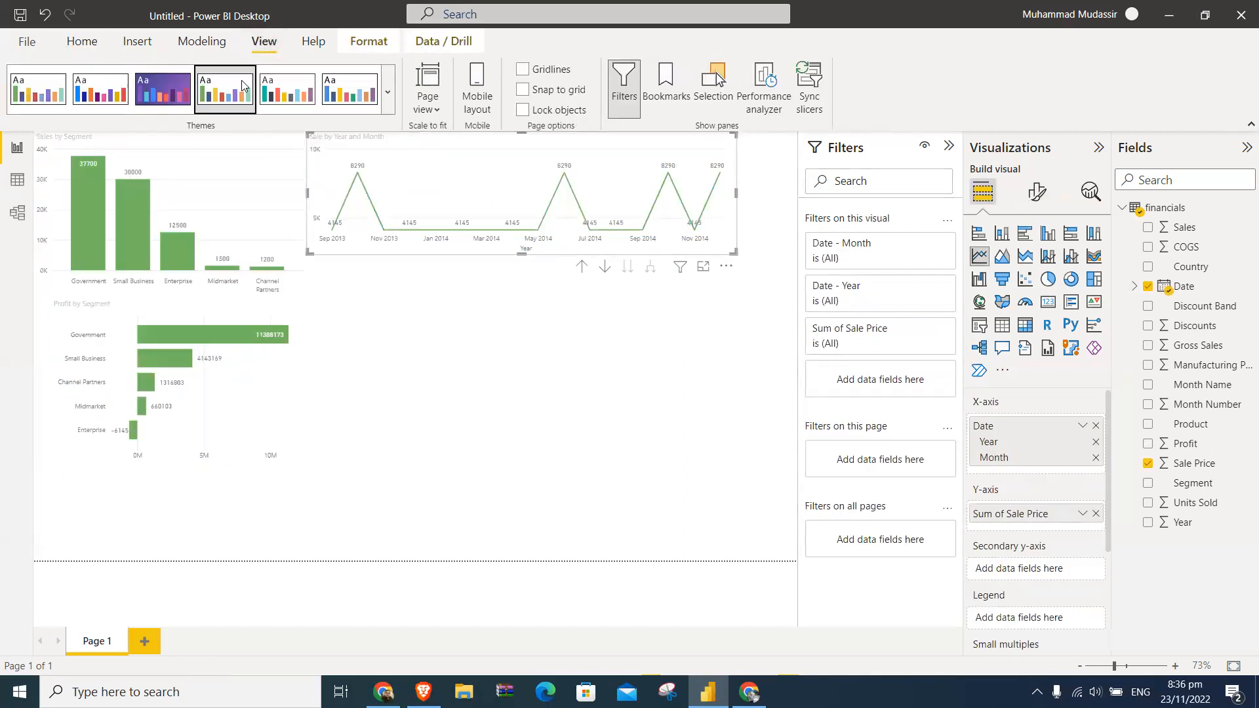
{"action": "left_click", "coordinate": [349, 88]}
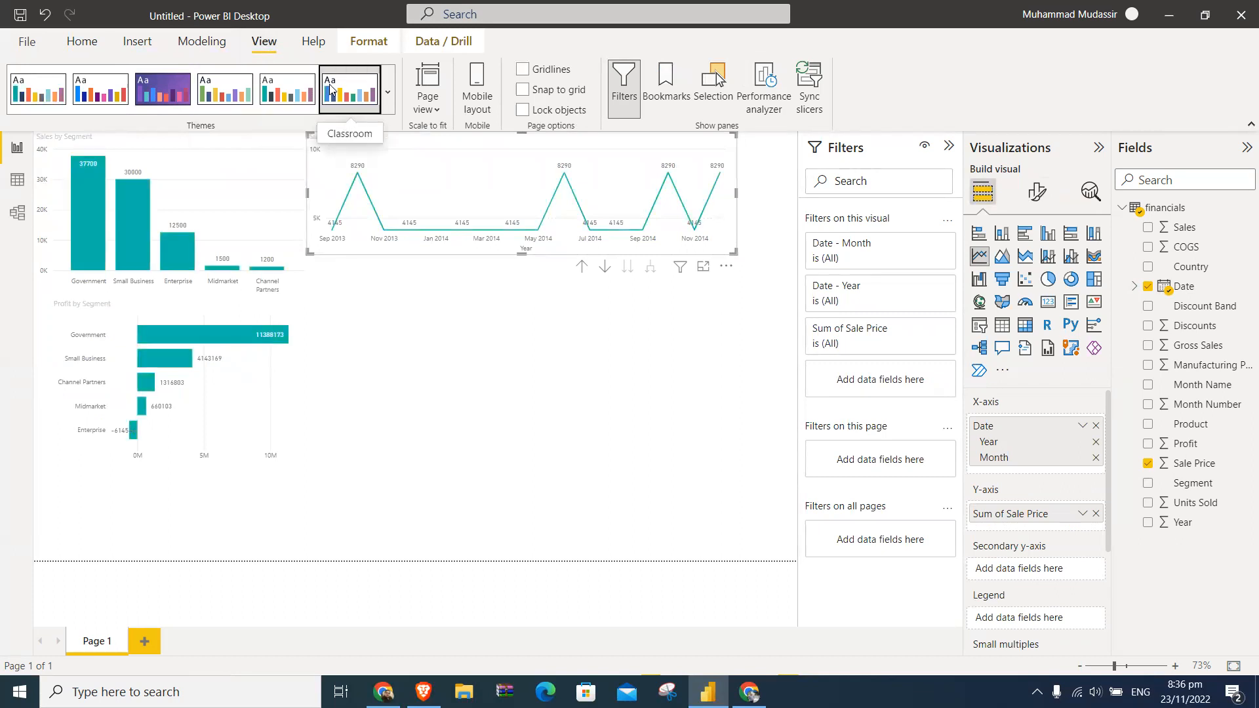
{"action": "left_click", "coordinate": [114, 105]}
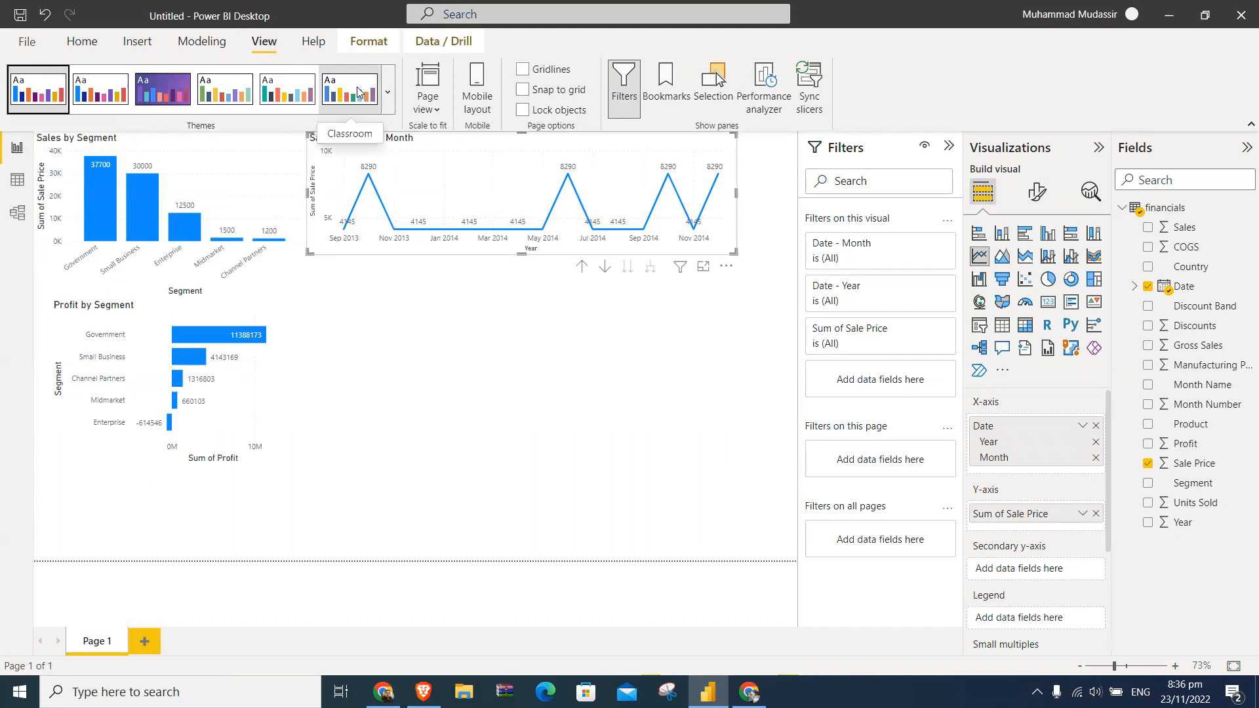
{"action": "left_click", "coordinate": [387, 91]}
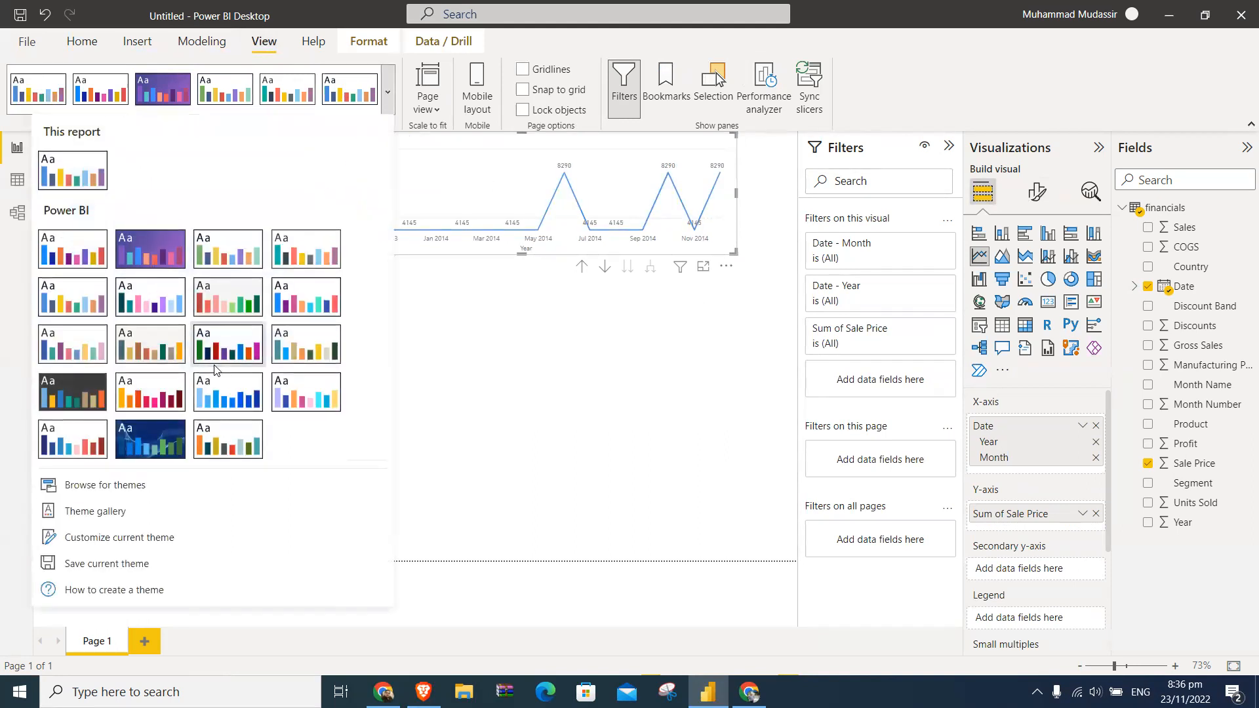
{"action": "left_click", "coordinate": [217, 432]}
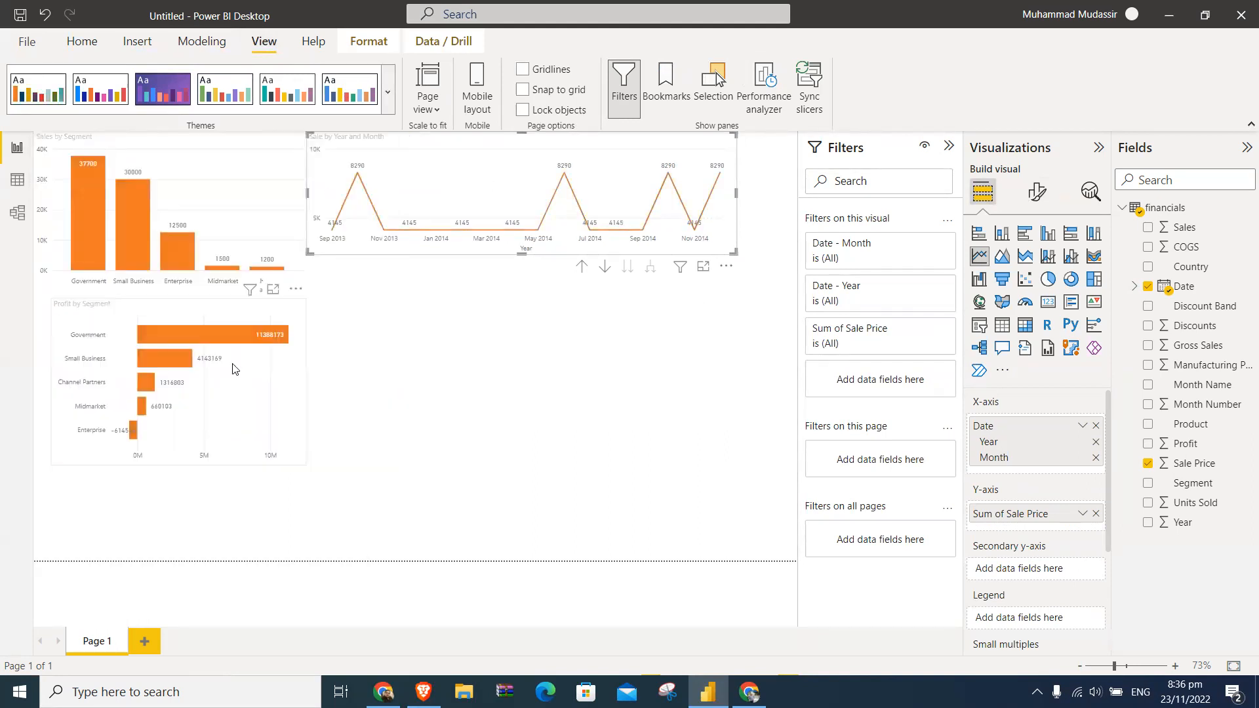
{"action": "left_click", "coordinate": [387, 92]}
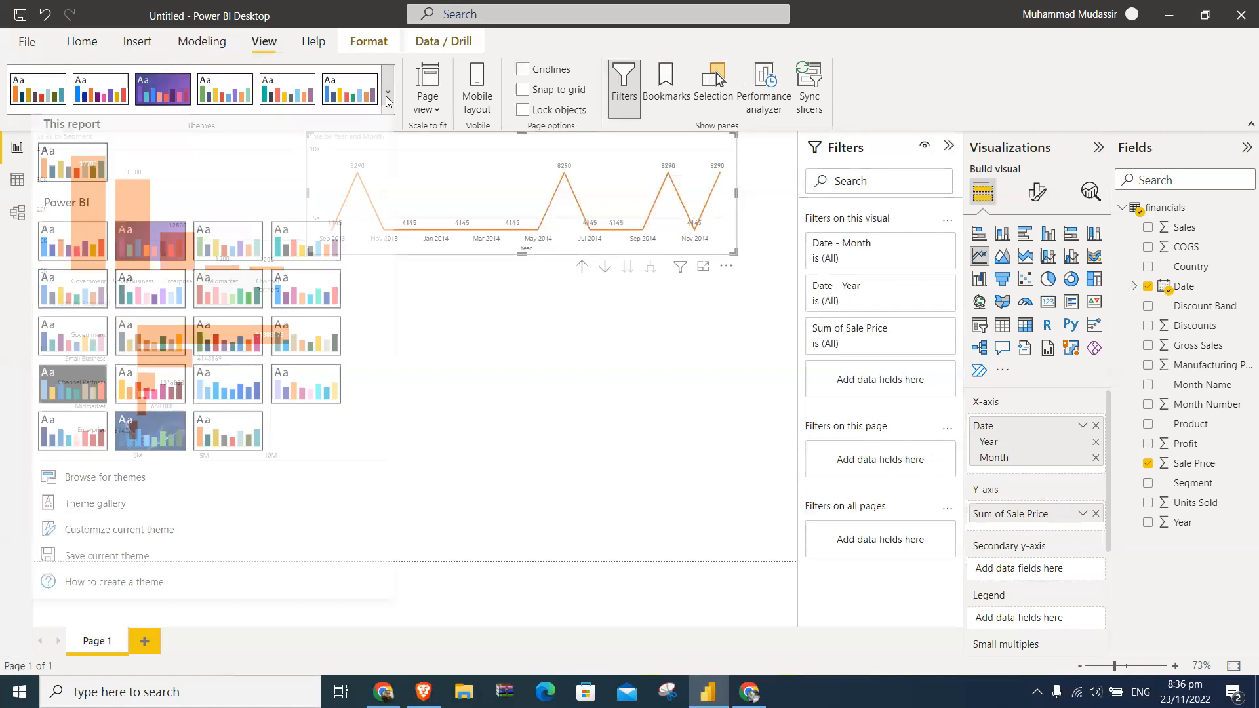
{"action": "left_click", "coordinate": [97, 380]}
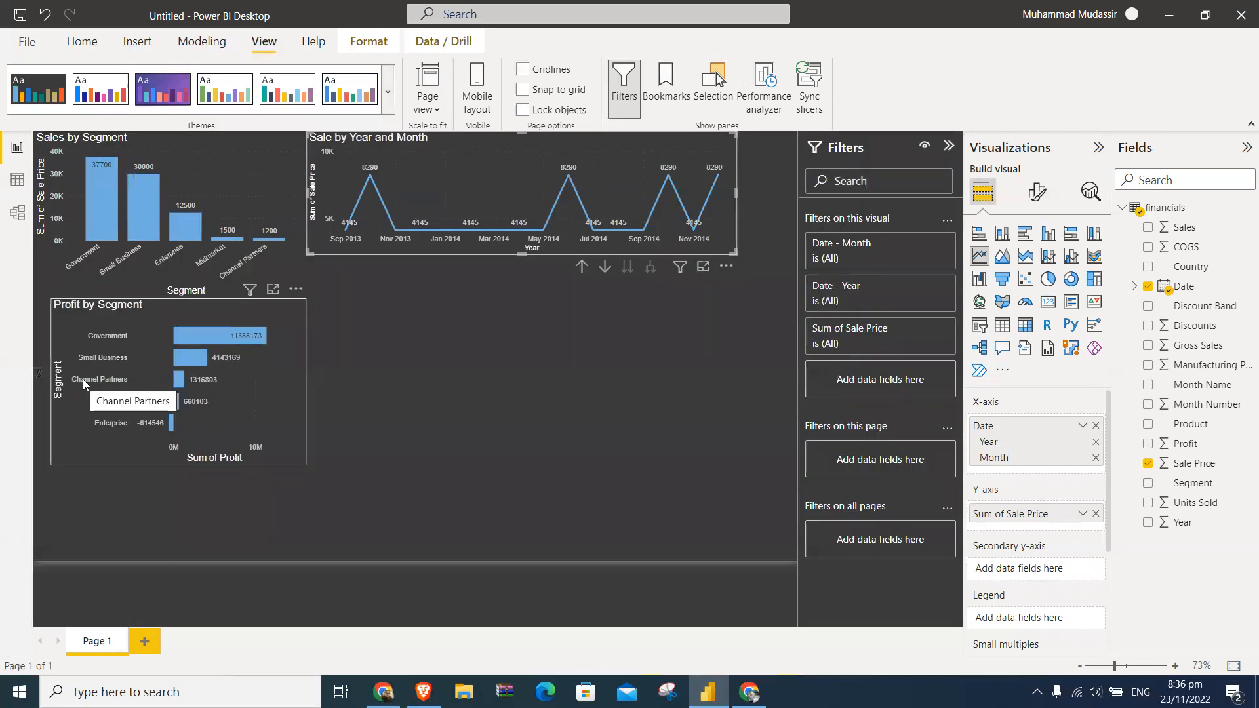
- Apply the light theme with teal as its first color to the report
{"action": "left_click", "coordinate": [387, 91]}
{"action": "left_click", "coordinate": [308, 249]}
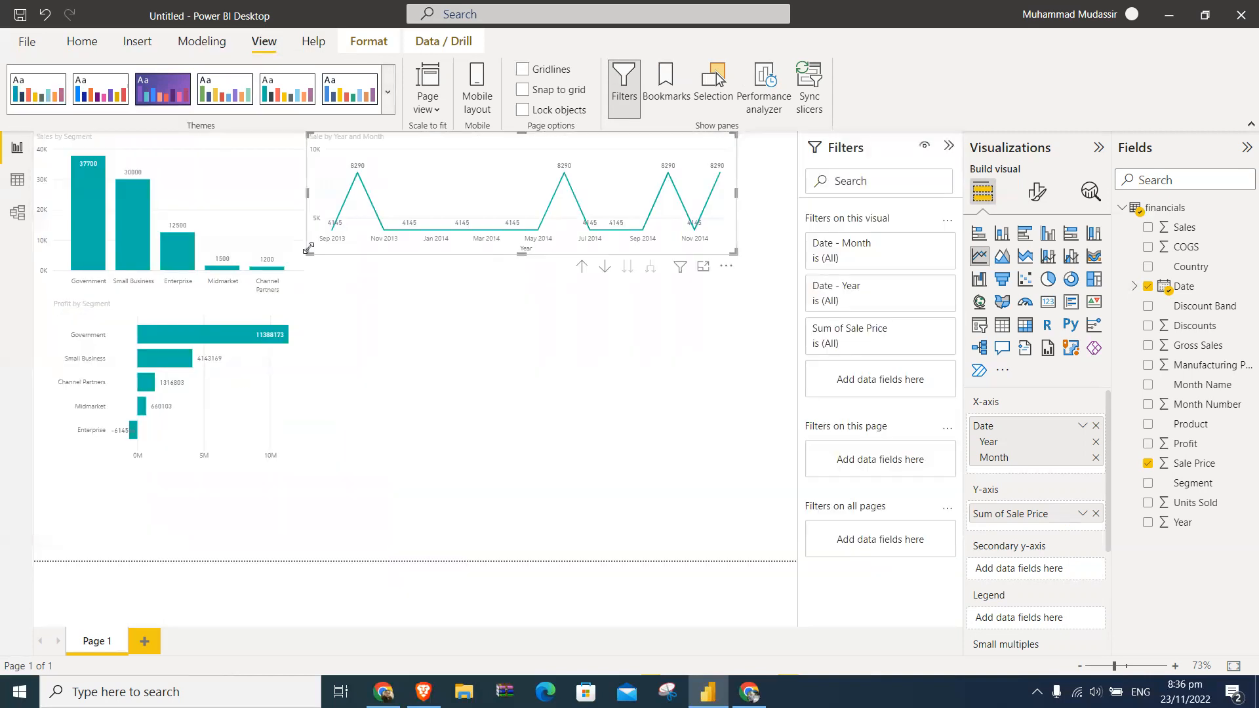
{"action": "left_click", "coordinate": [388, 92]}
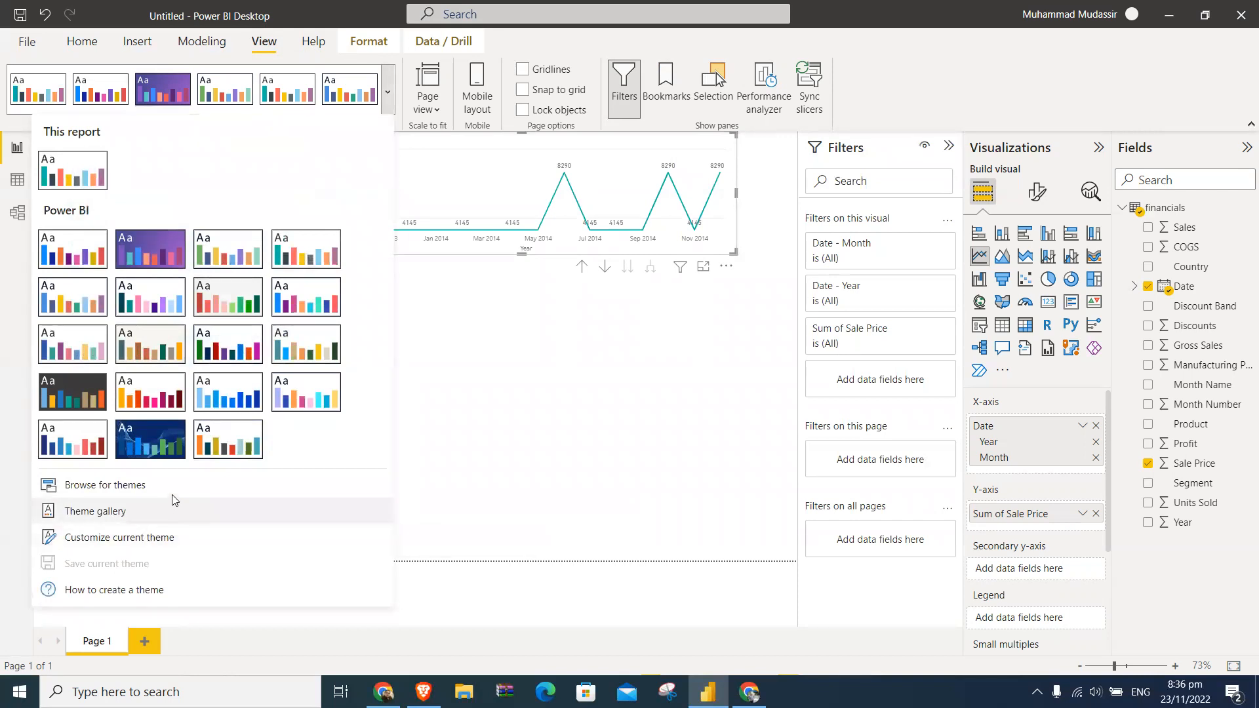
{"action": "left_click", "coordinate": [97, 94]}
{"action": "left_click", "coordinate": [288, 93]}
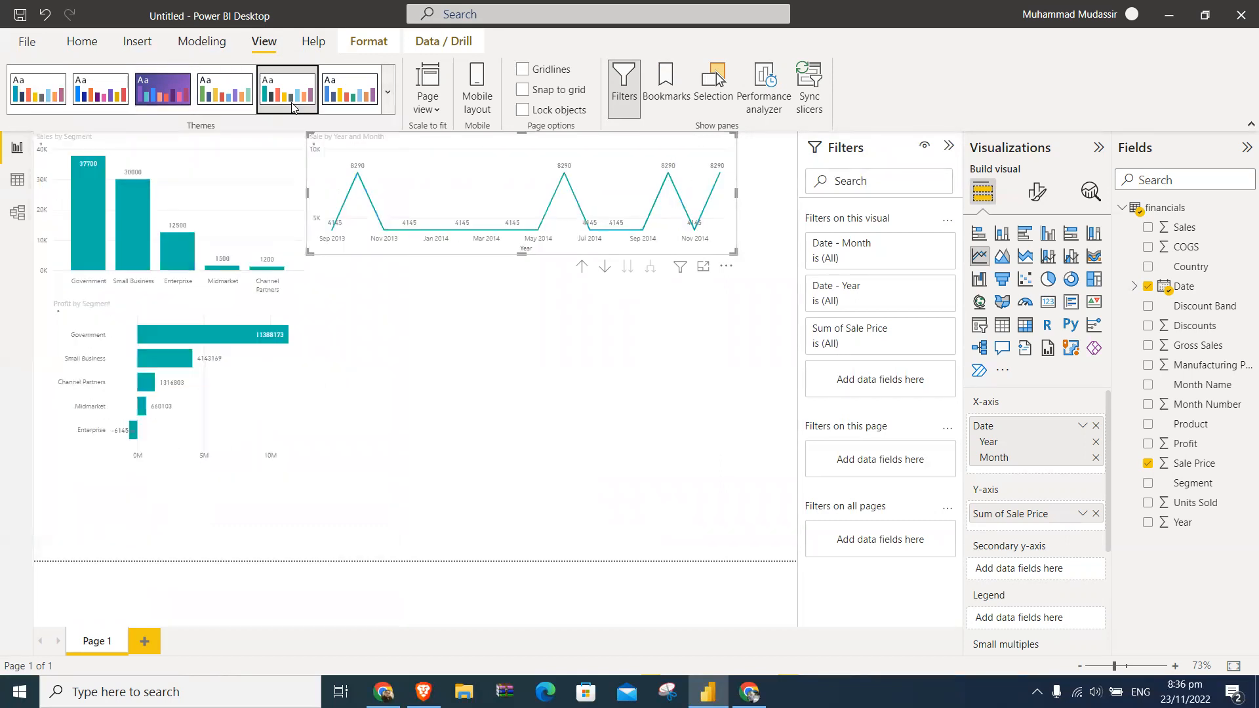
{"action": "left_click", "coordinate": [387, 95]}
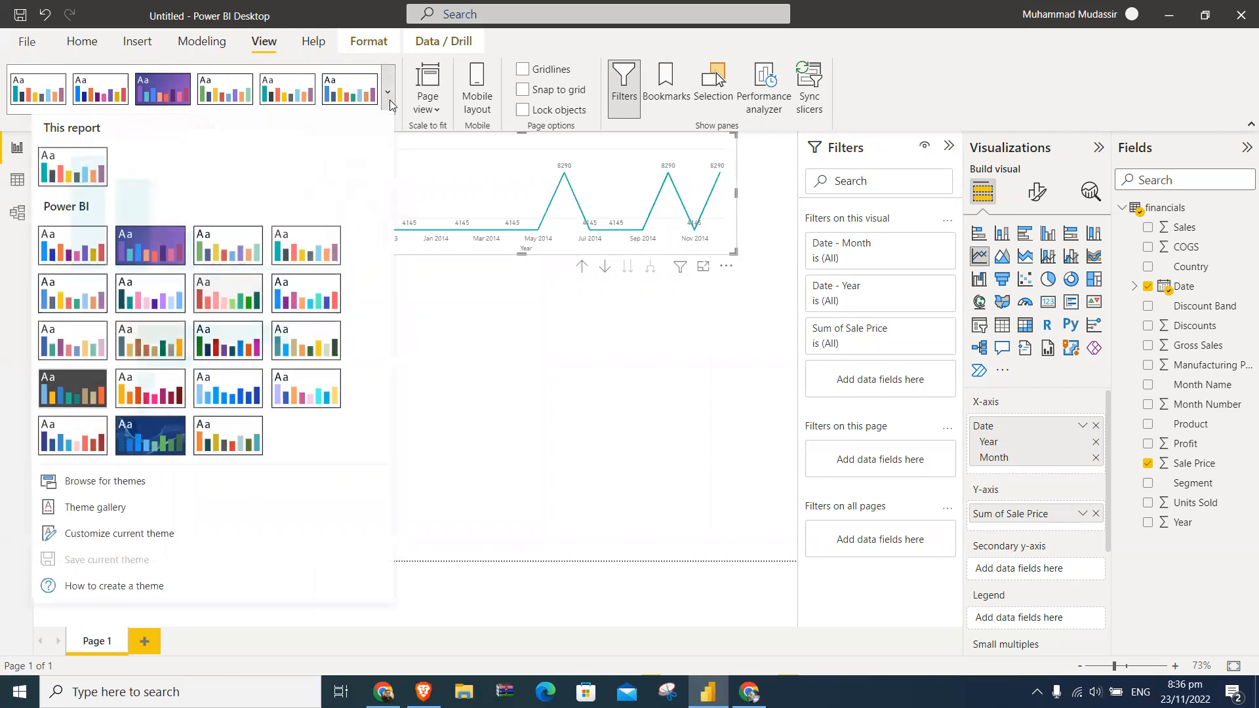
{"action": "left_click", "coordinate": [316, 254]}
{"action": "left_click", "coordinate": [467, 398]}
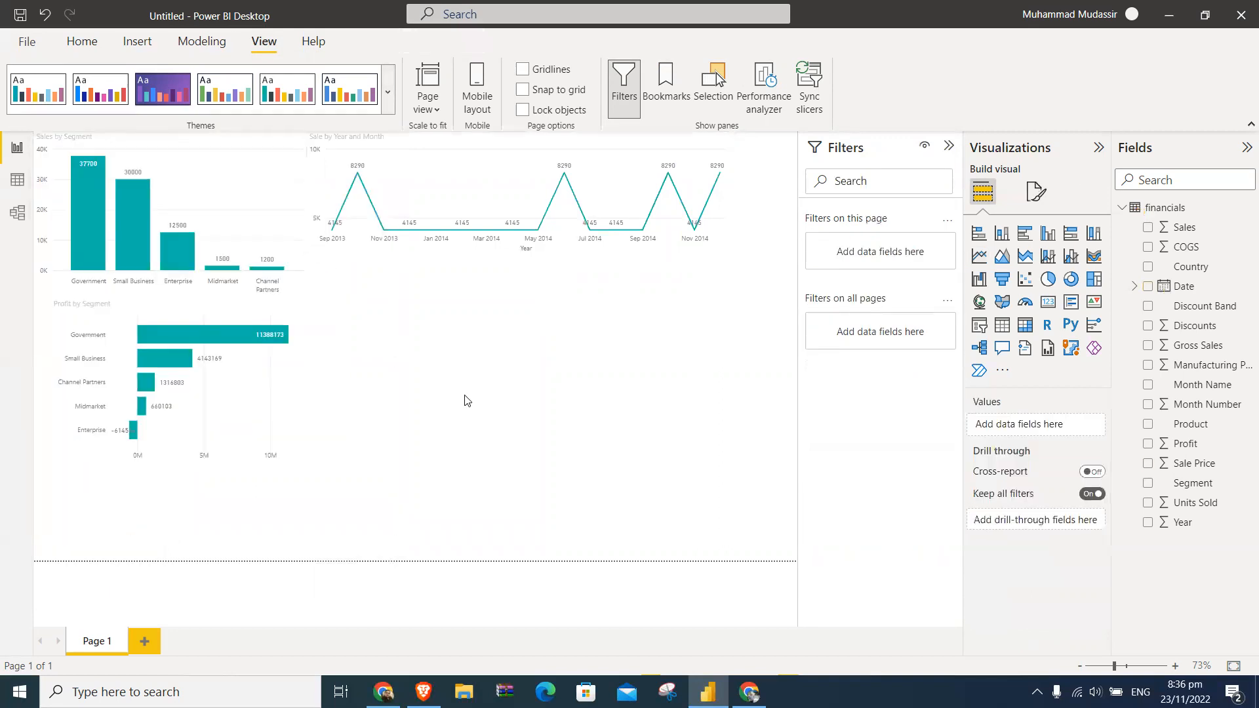
- Narrow the Sale by Year and Month line chart to a width of about 589
{"action": "left_click", "coordinate": [202, 43]}
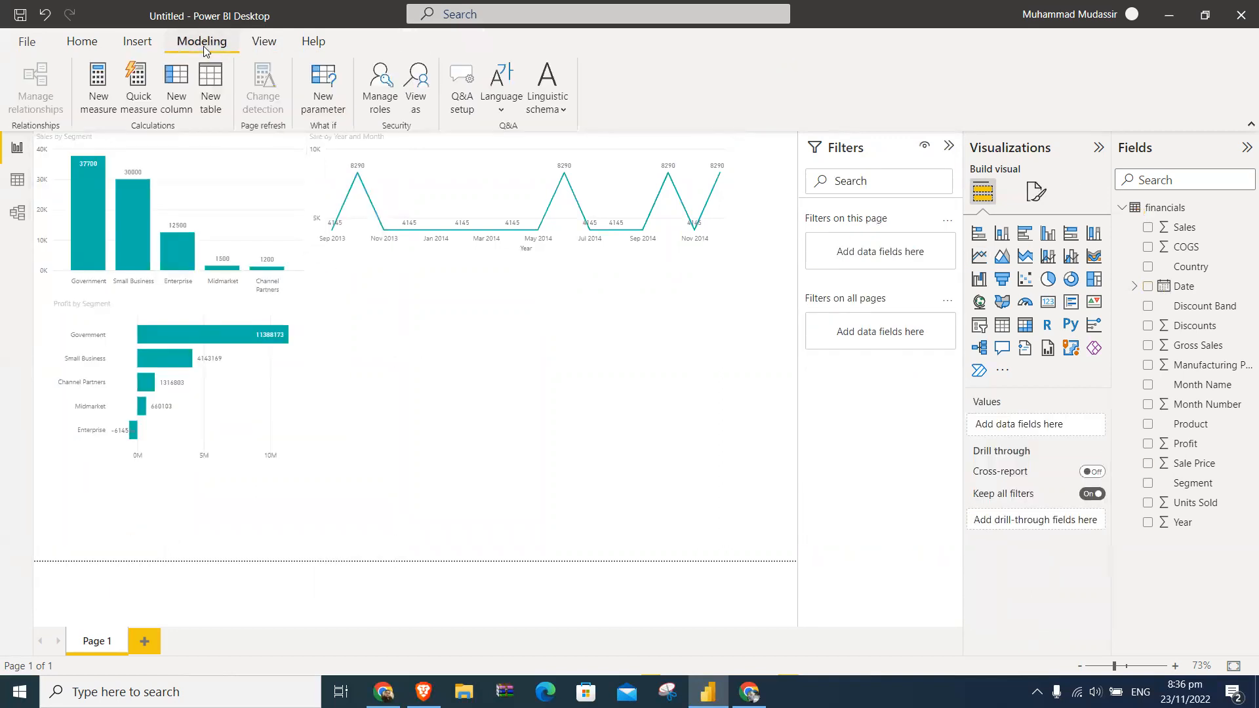
{"action": "left_click", "coordinate": [137, 42]}
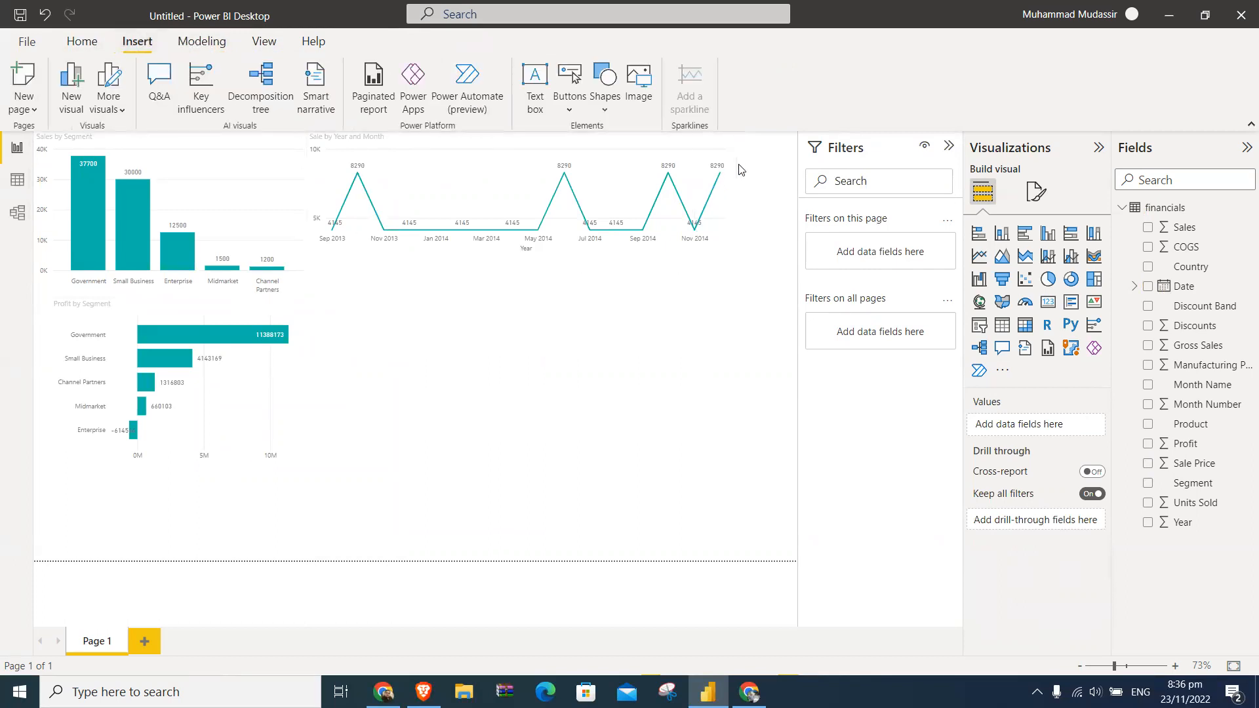
{"action": "left_click", "coordinate": [735, 205]}
{"action": "left_click_drag", "start_coordinate": [734, 204], "coordinate": [661, 226]}
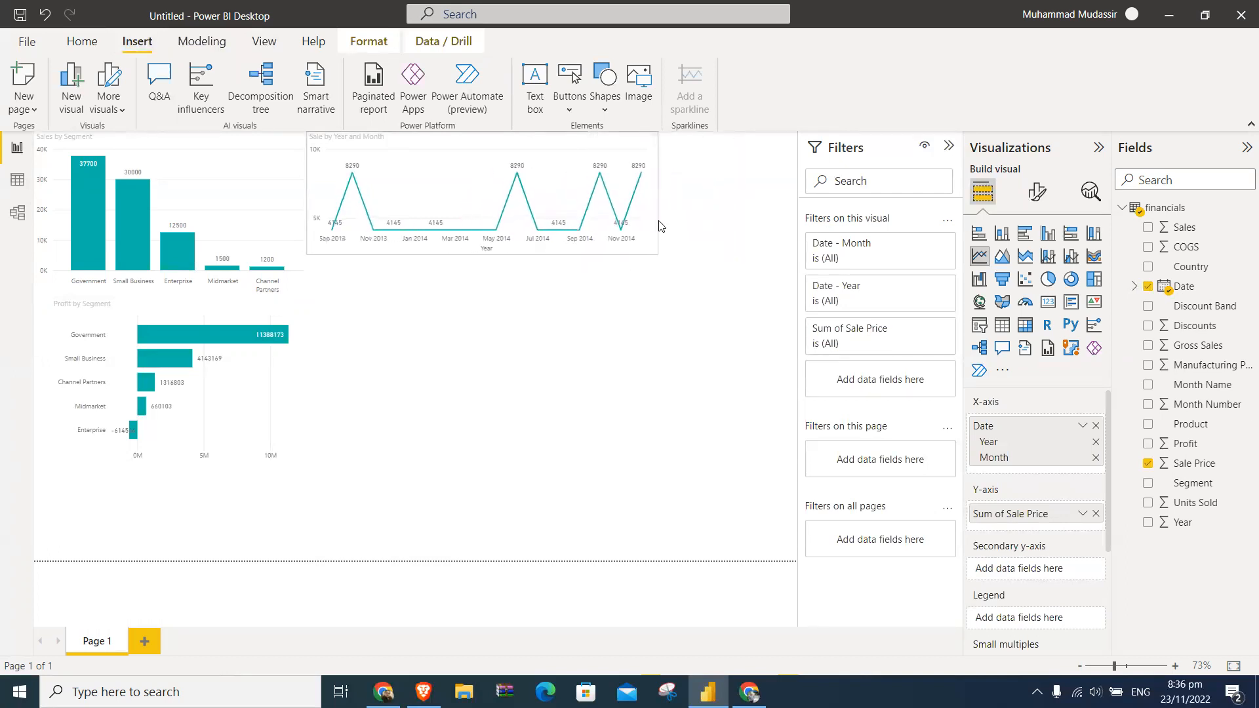
- Look through the columns of the financials table in the Data view, and return to the report
{"action": "left_click", "coordinate": [17, 179]}
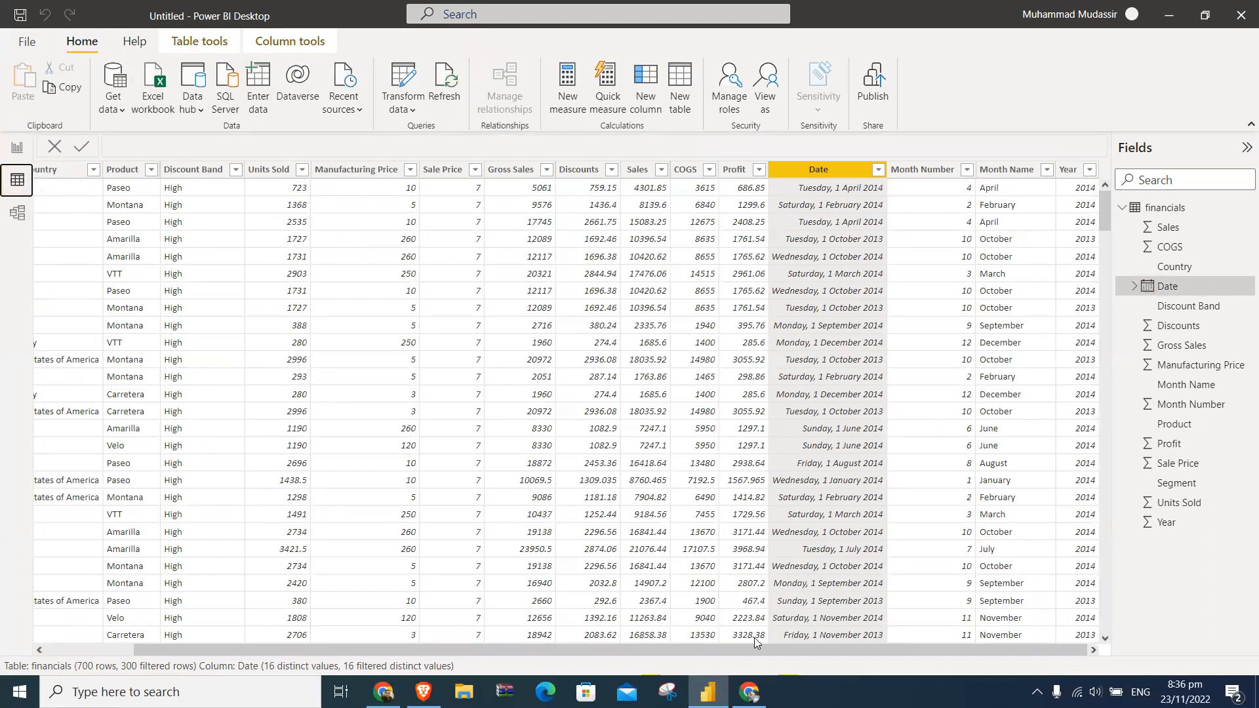
{"action": "left_click_drag", "start_coordinate": [758, 646], "coordinate": [594, 654]}
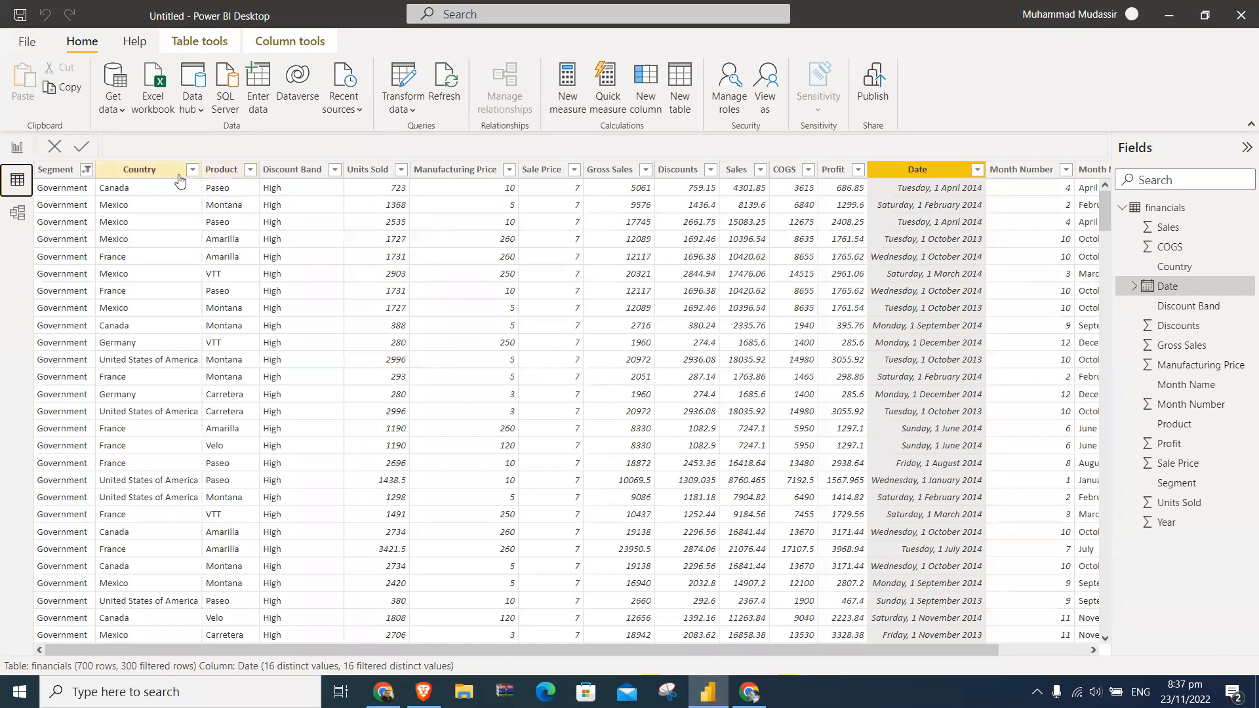
{"action": "left_click", "coordinate": [16, 148]}
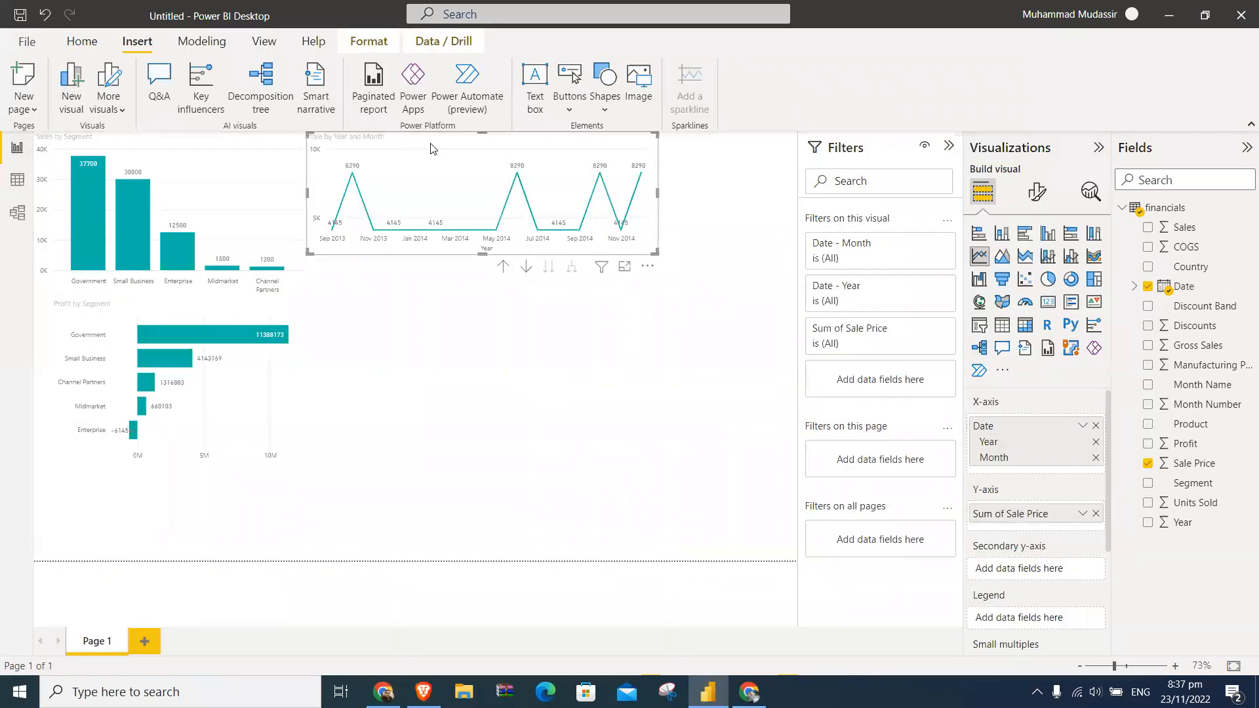
- Duplicate the Sale by Year and Month line chart and place the copy directly below the original
{"action": "key", "text": "ctrl+c"}
{"action": "key", "text": "ctrl+v"}
{"action": "left_click_drag", "start_coordinate": [462, 289], "coordinate": [423, 275]}
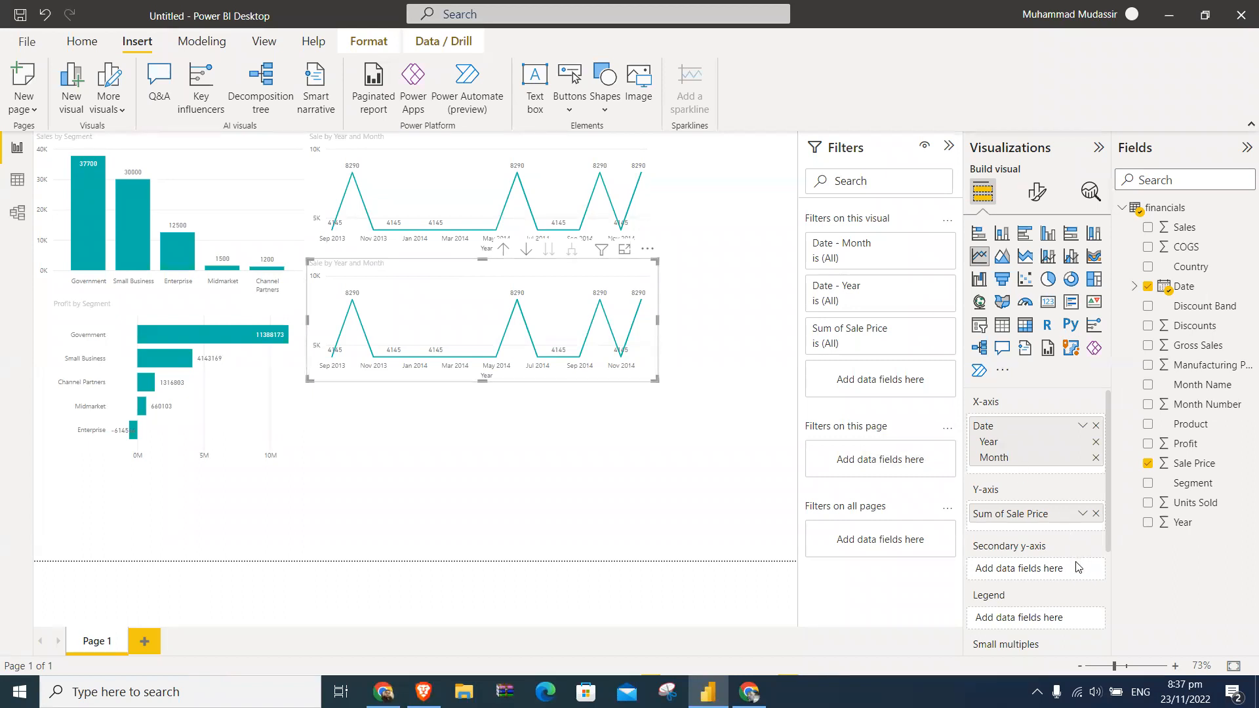
- Turn on the cross-report option for drill through
{"action": "scroll", "coordinate": [1076, 567], "scroll_direction": "down", "scroll_amount": 3}
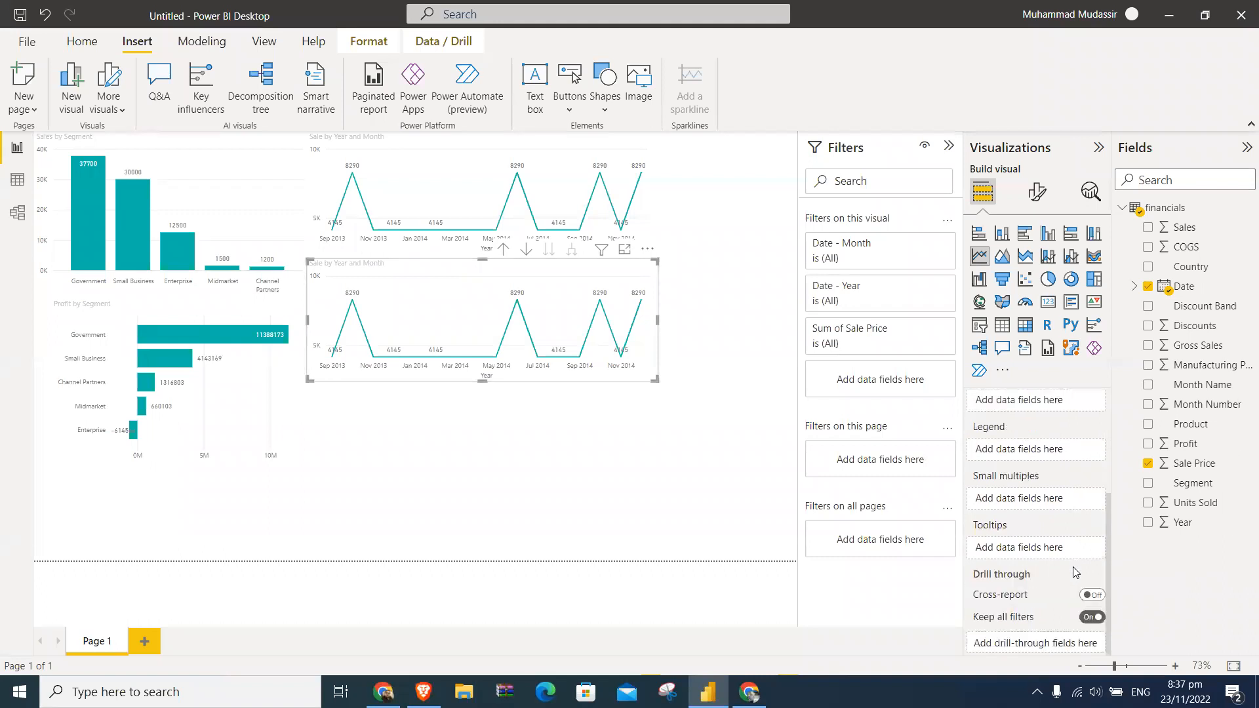
{"action": "scroll", "coordinate": [1076, 572], "scroll_direction": "up", "scroll_amount": 1}
{"action": "scroll", "coordinate": [1075, 573], "scroll_direction": "down", "scroll_amount": 1}
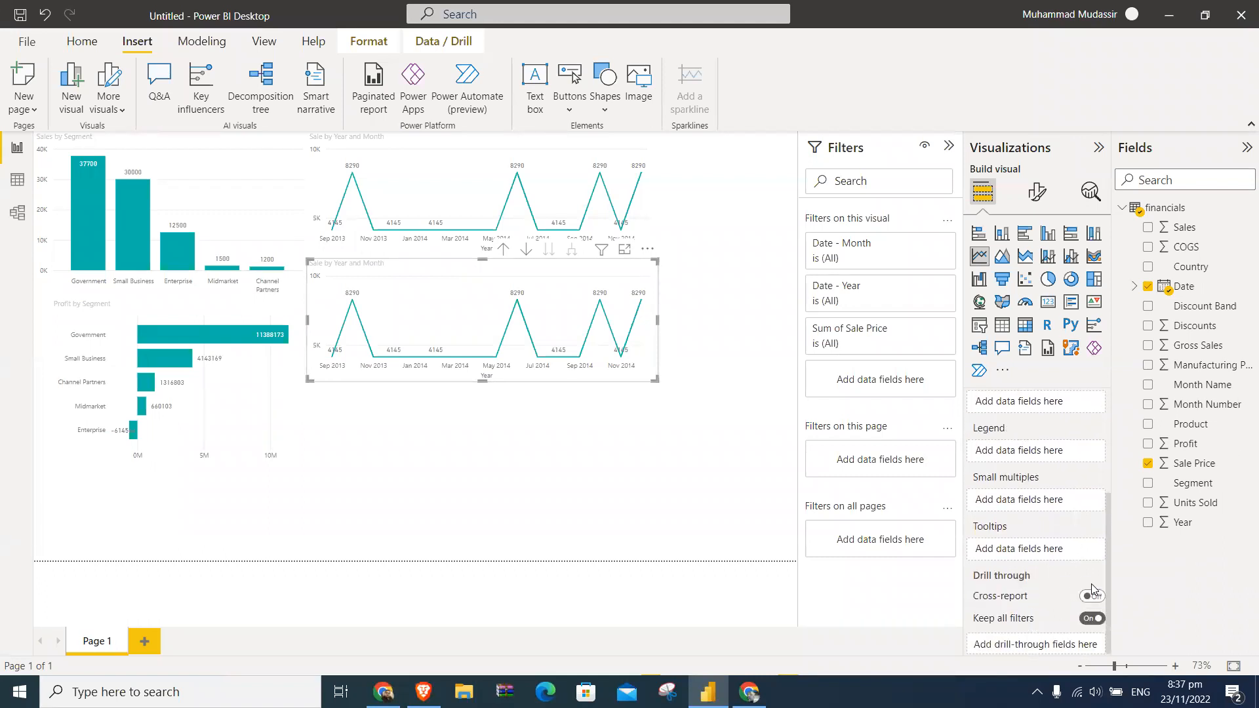
{"action": "left_click", "coordinate": [1098, 601]}
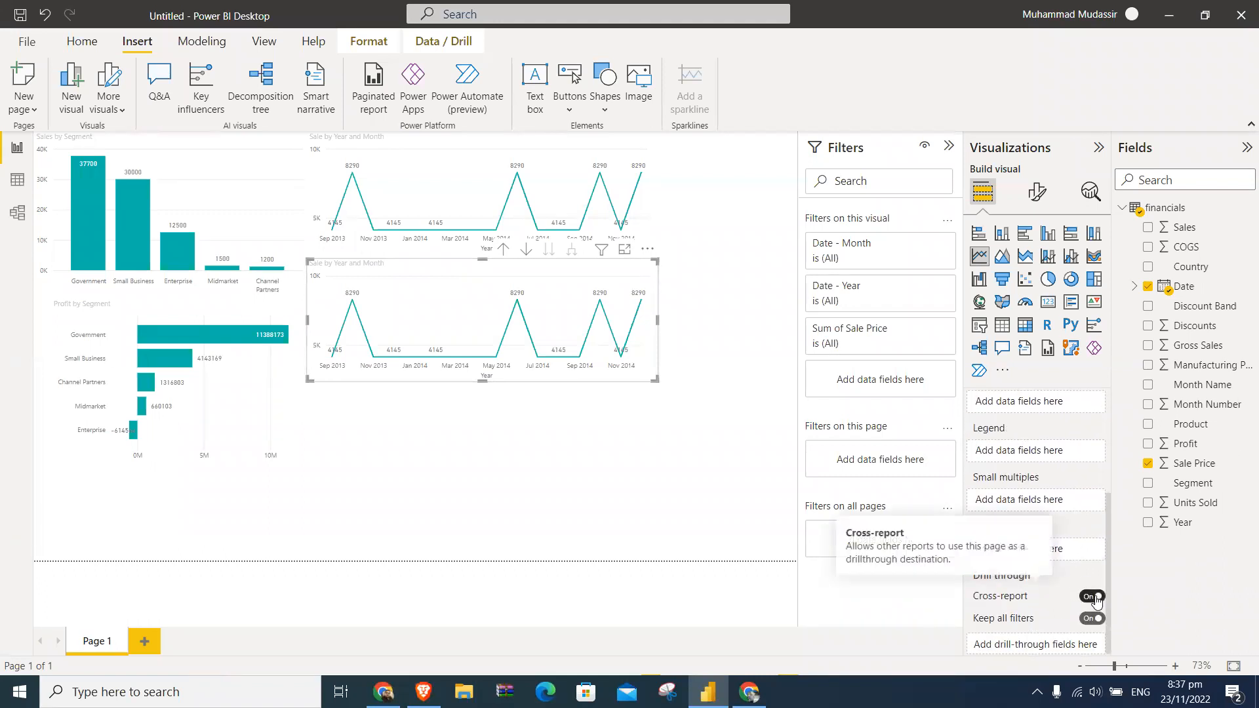
{"action": "left_click", "coordinate": [580, 151]}
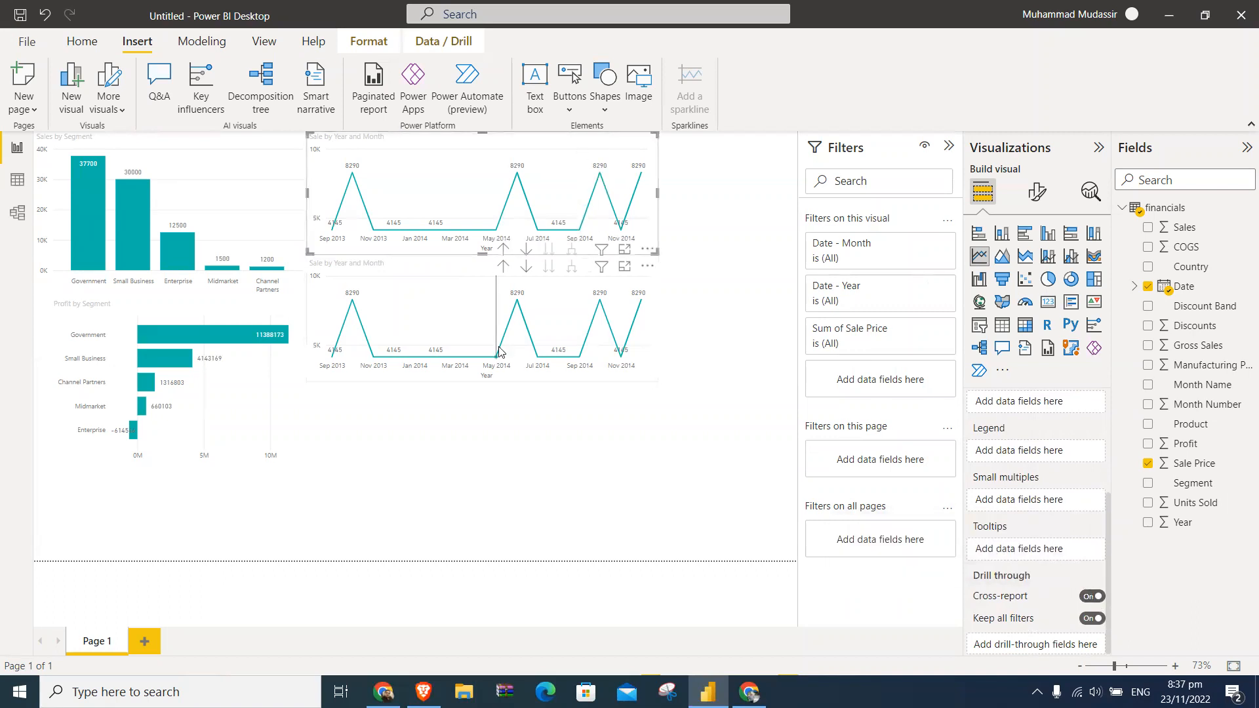
{"action": "left_click", "coordinate": [250, 190]}
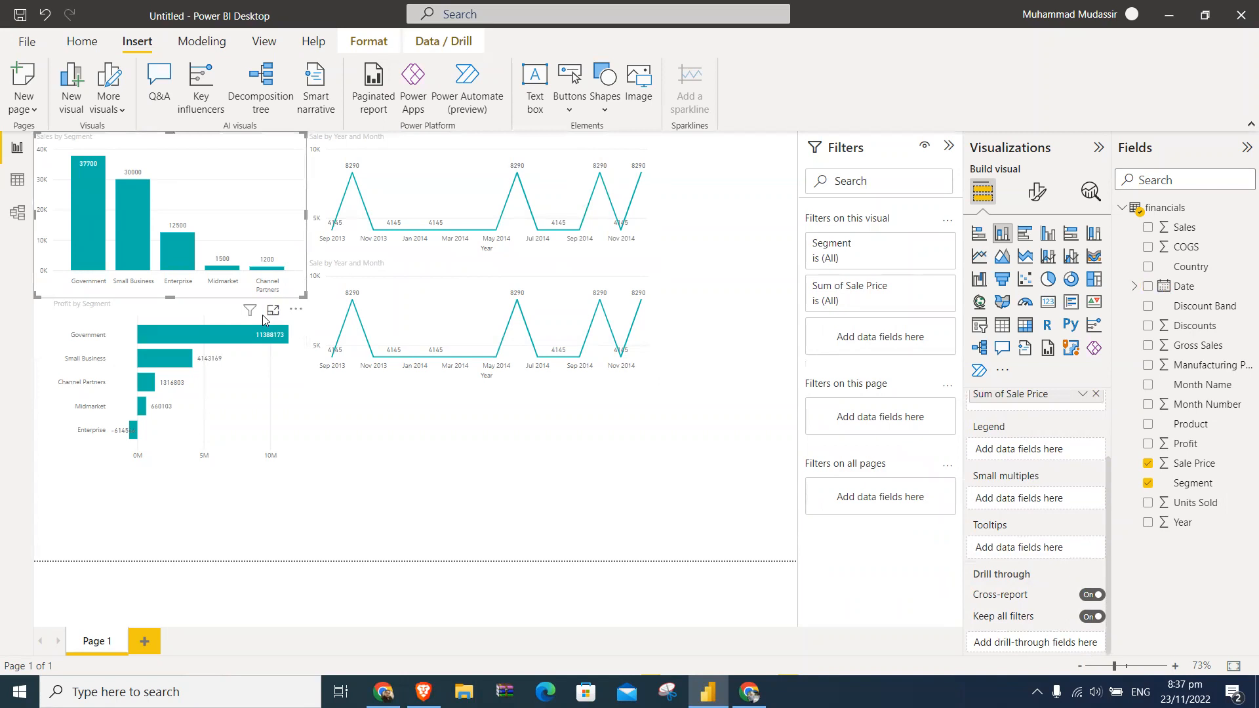
{"action": "left_click", "coordinate": [257, 382]}
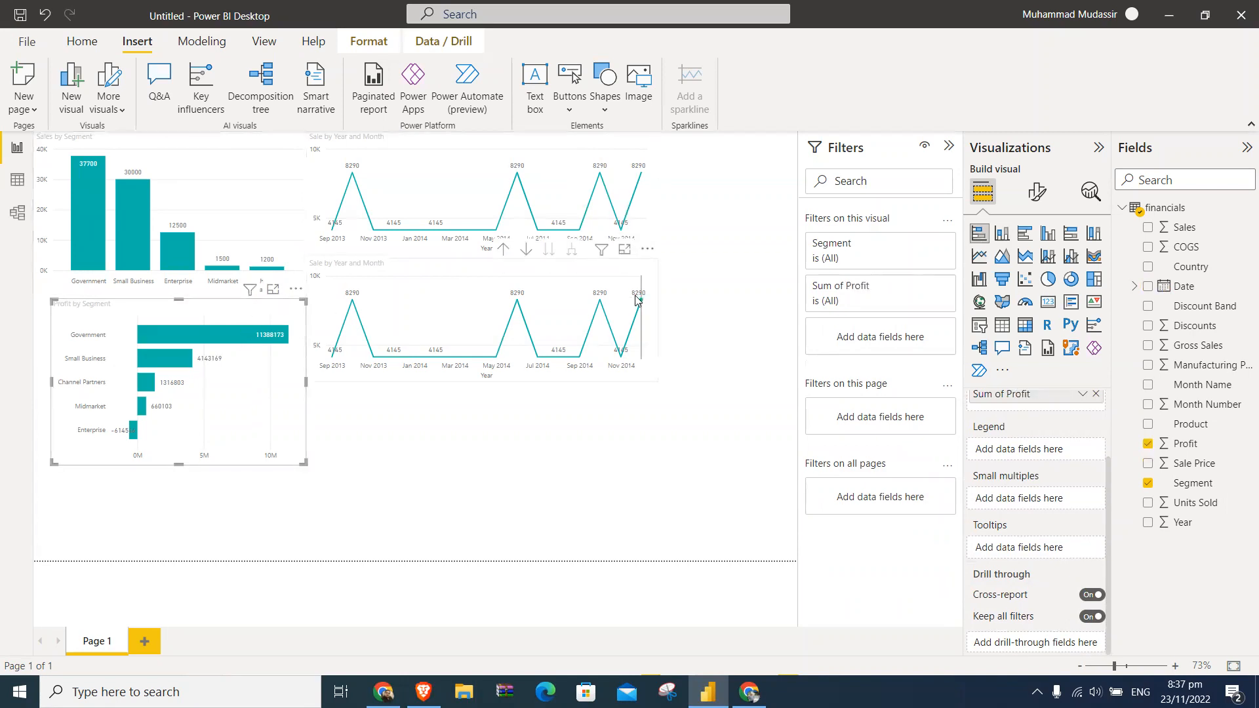
- Replace Sale Price with Units Sold on the Y-axis of the copied line chart
{"action": "left_click", "coordinate": [606, 269]}
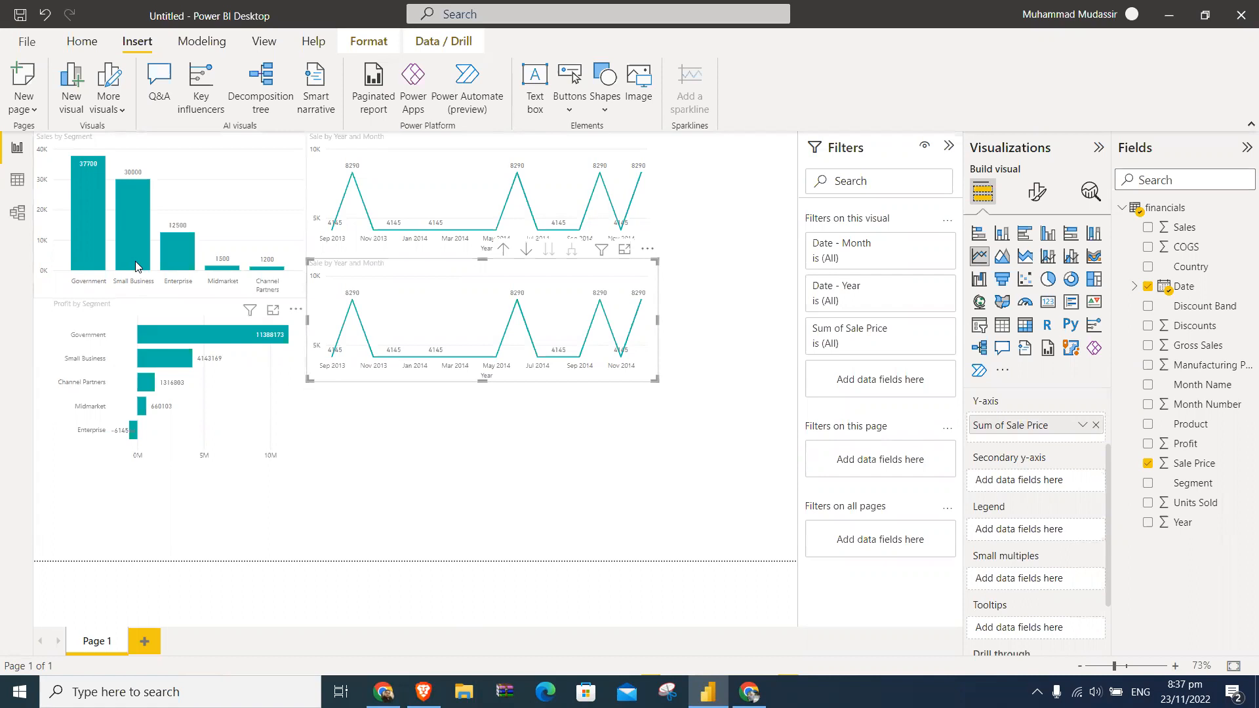
{"action": "left_click", "coordinate": [18, 177]}
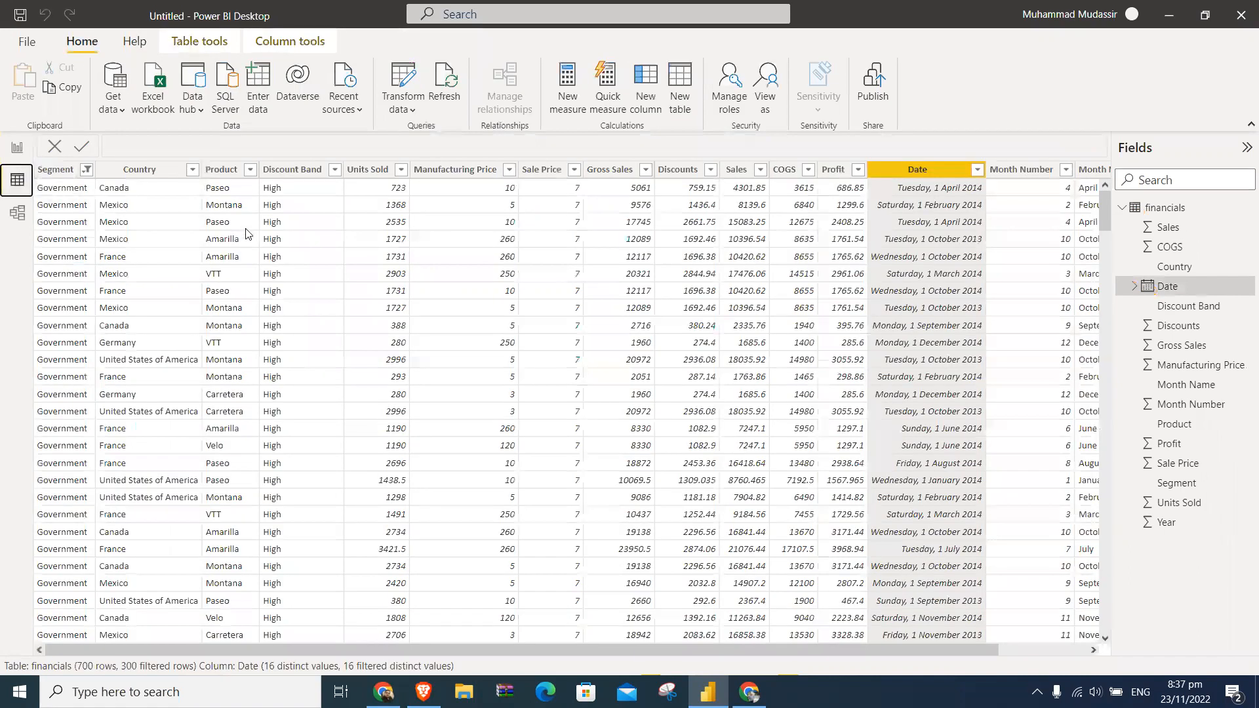
{"action": "left_click", "coordinate": [17, 147]}
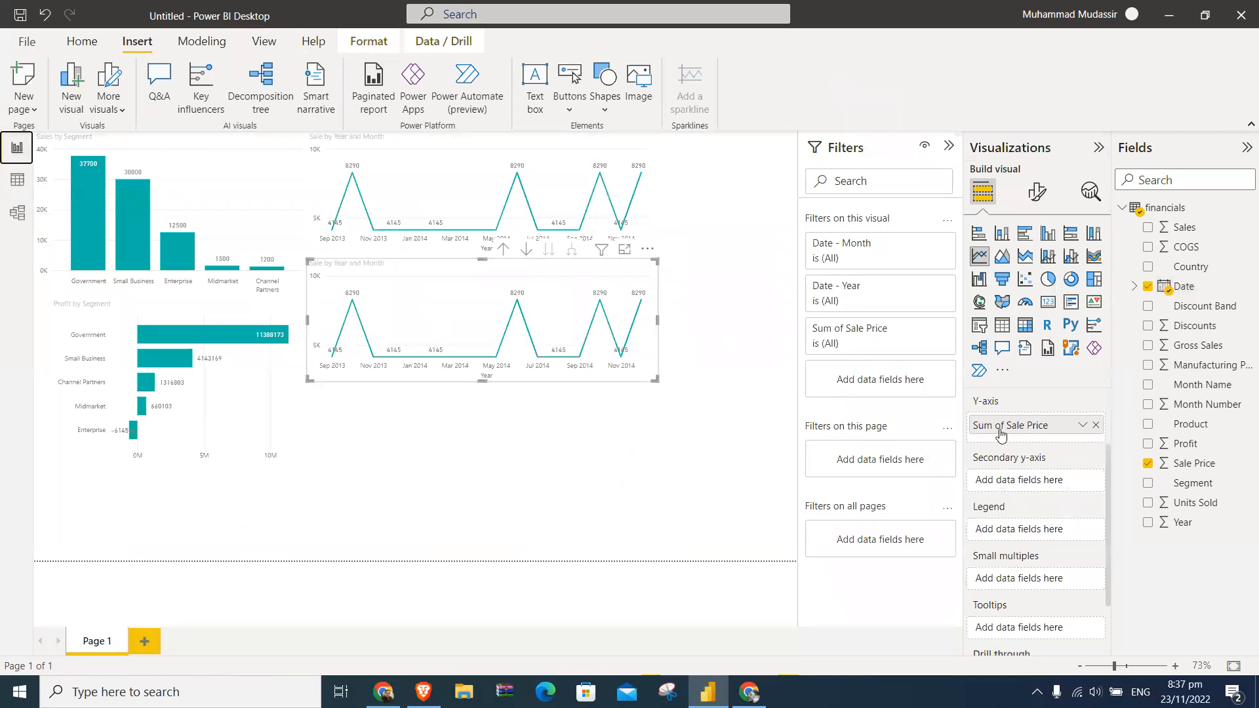
{"action": "left_click_drag", "start_coordinate": [1166, 508], "coordinate": [1107, 445]}
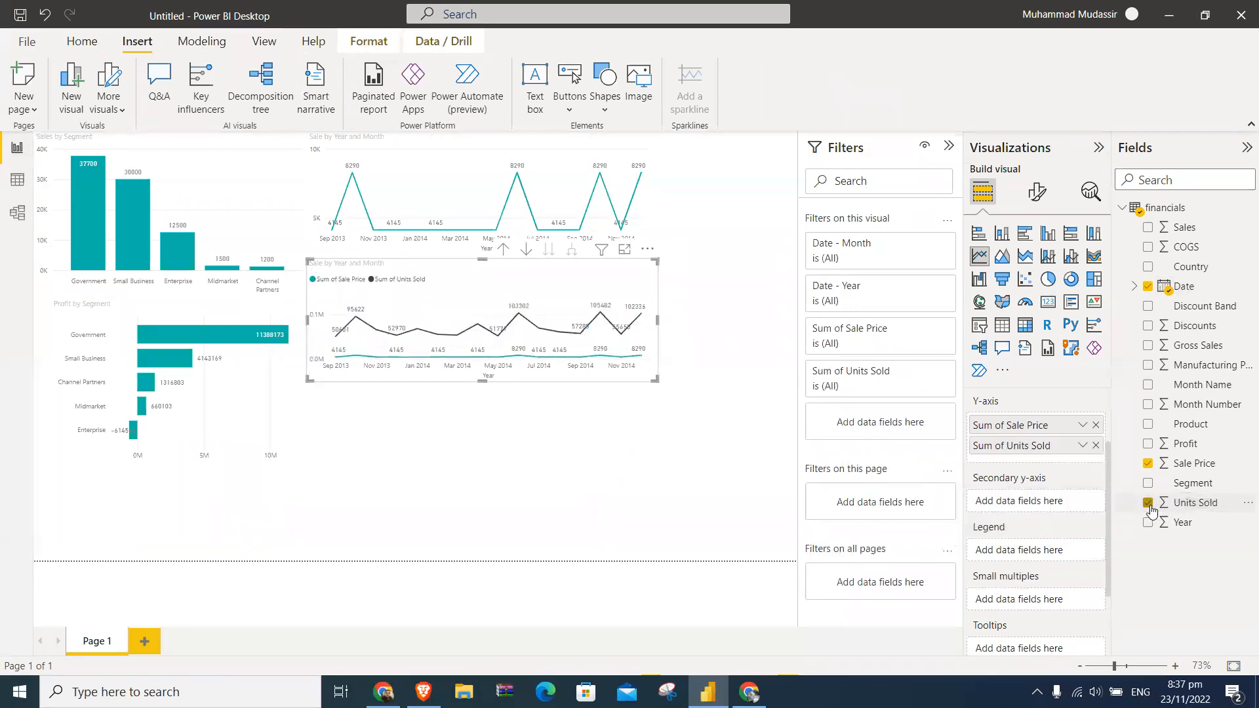
{"action": "left_click", "coordinate": [1096, 425]}
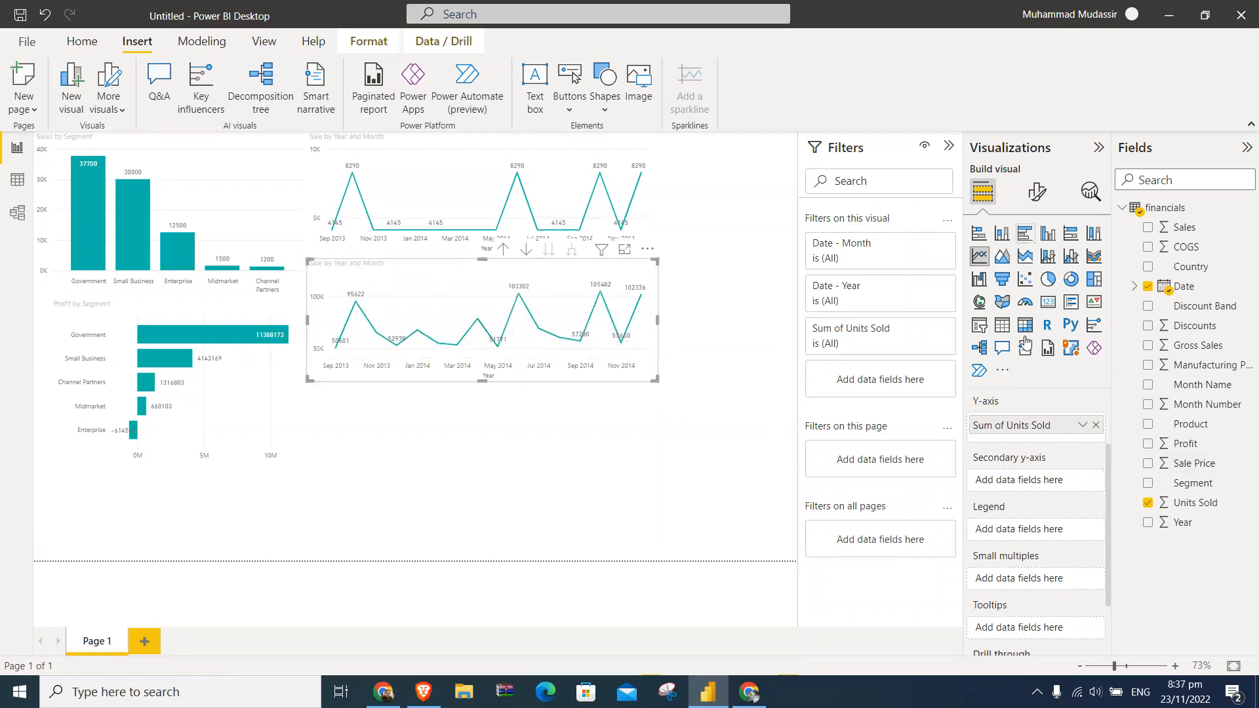
- Change the title of the copied line chart to "Units Sold by Year and Month"
{"action": "left_click", "coordinate": [1039, 195]}
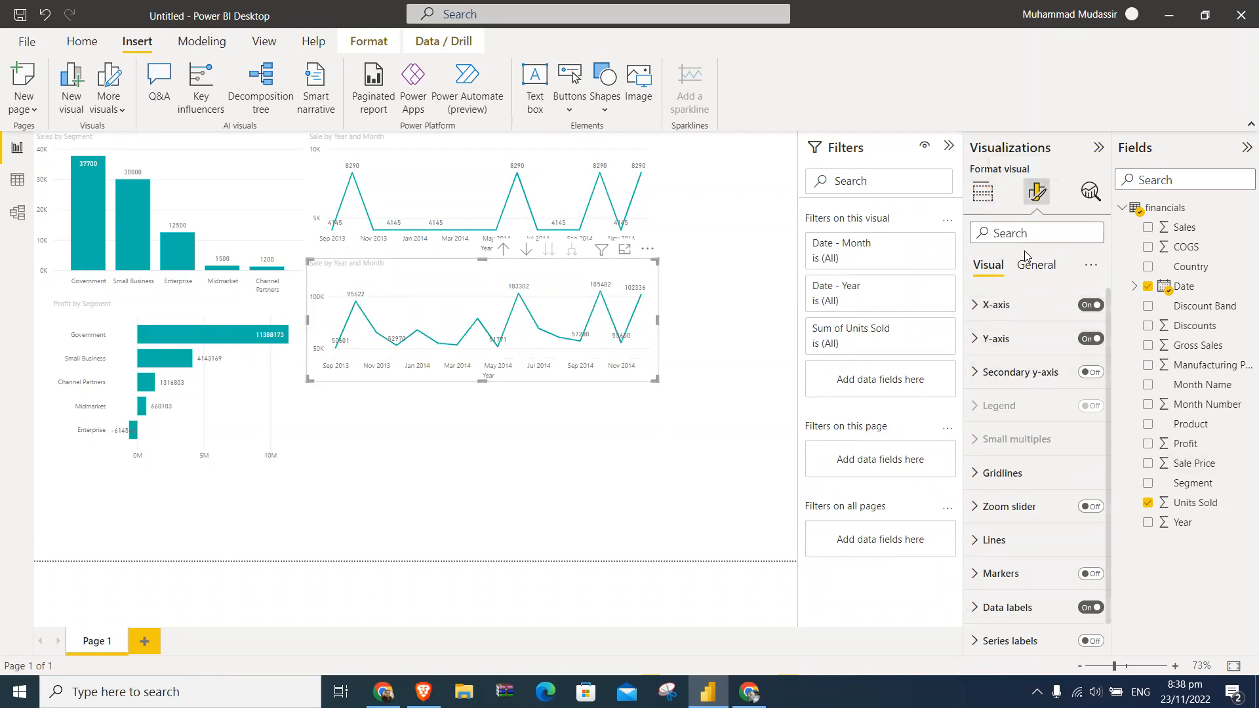
{"action": "left_click", "coordinate": [1030, 266]}
{"action": "left_click", "coordinate": [995, 339]}
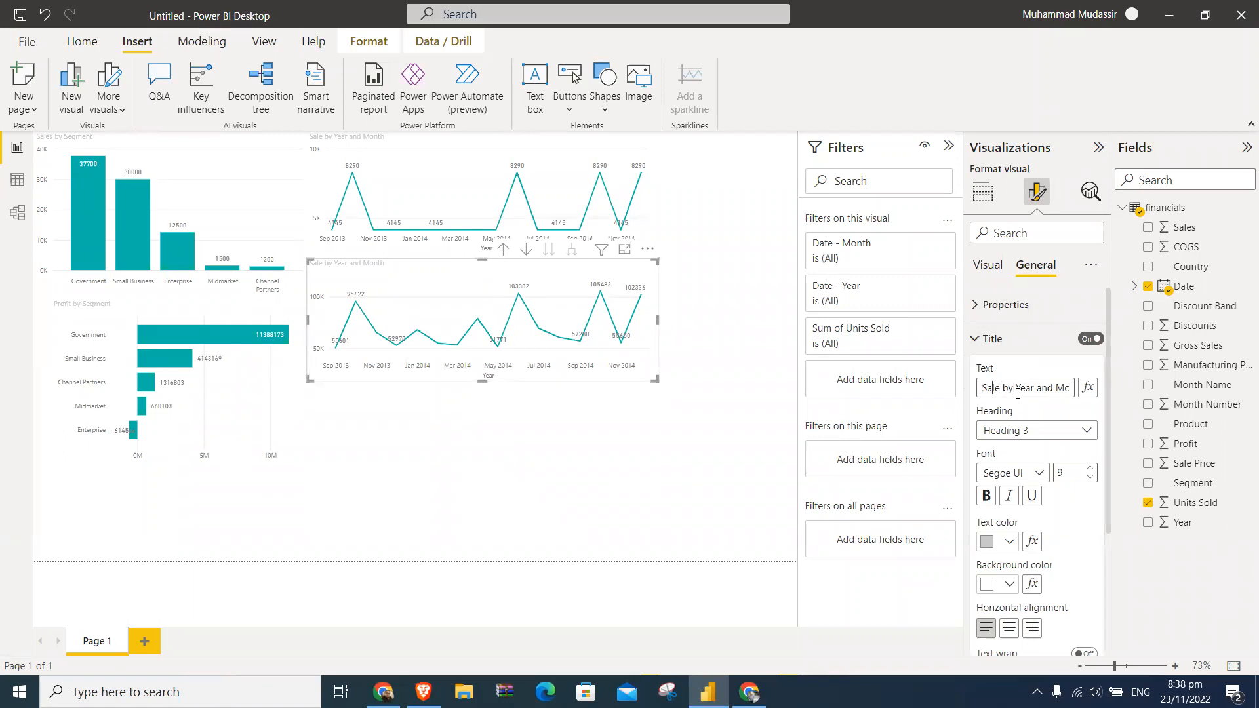
{"action": "key", "text": "BackSpace"}
{"action": "key", "text": "BackSpace"}
{"action": "key", "text": "BackSpace"}
{"action": "key", "text": "BackSpace"}
{"action": "key", "text": "BackSpace"}
{"action": "type", "text": "Units"}
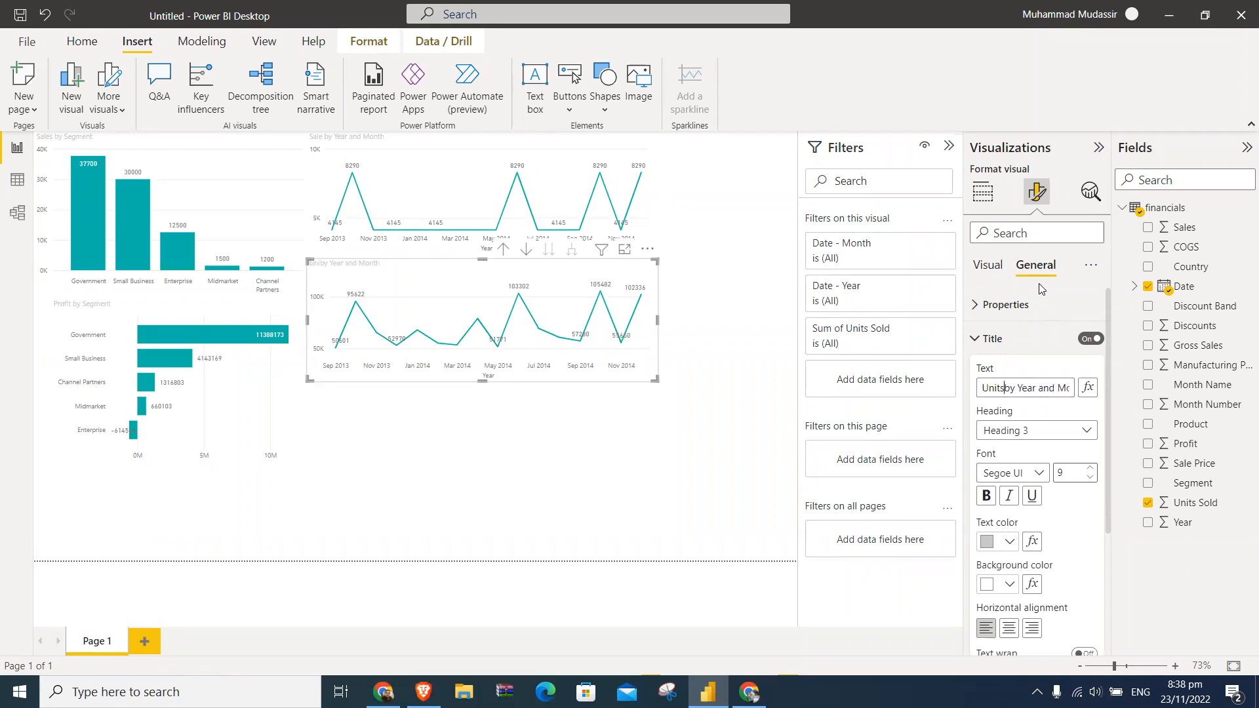
{"action": "type", "text": " Sold"}
{"action": "left_click", "coordinate": [691, 387]}
- Examine the size, advanced options and title settings of the Units Sold by Year and Month chart
{"action": "left_click", "coordinate": [648, 270]}
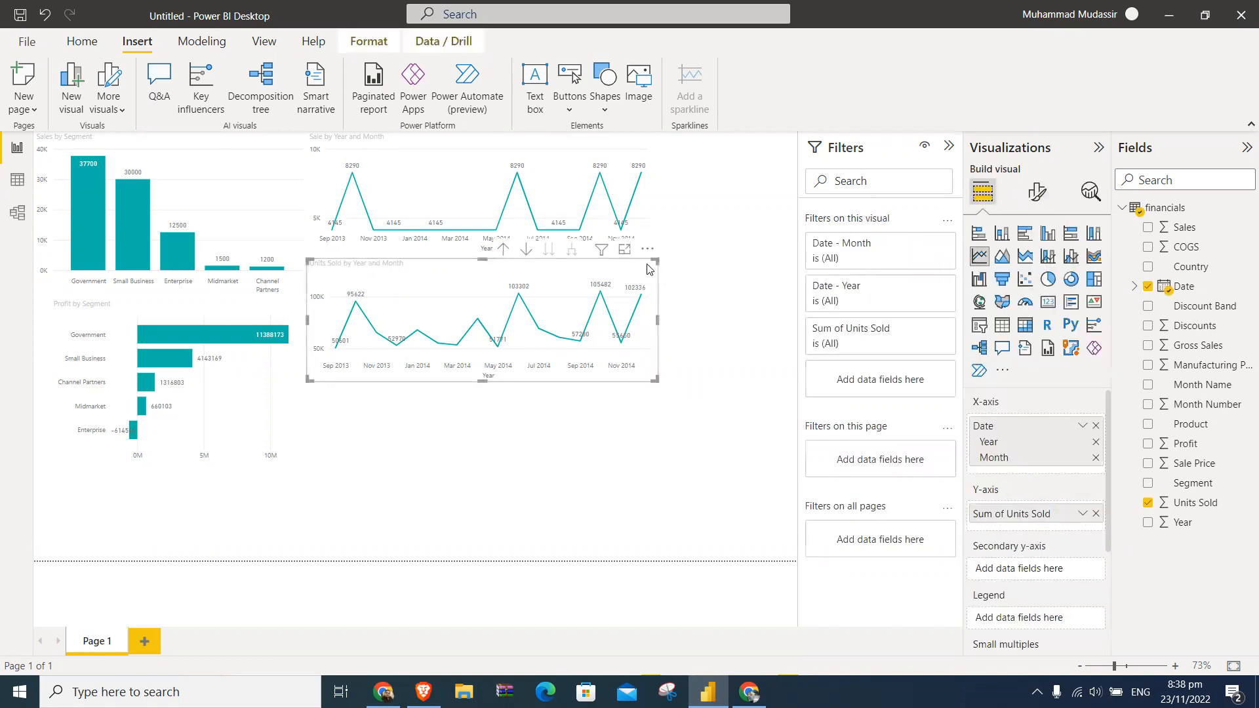
{"action": "left_click", "coordinate": [1044, 192]}
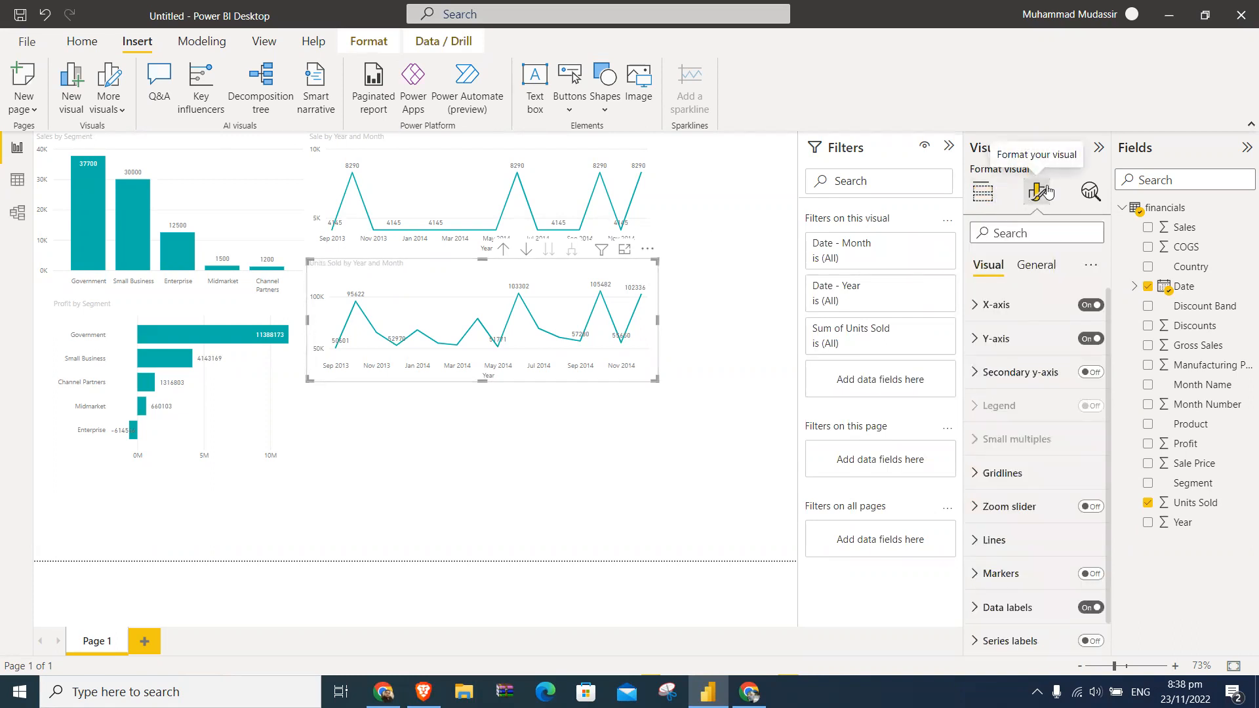
{"action": "left_click", "coordinate": [1039, 268]}
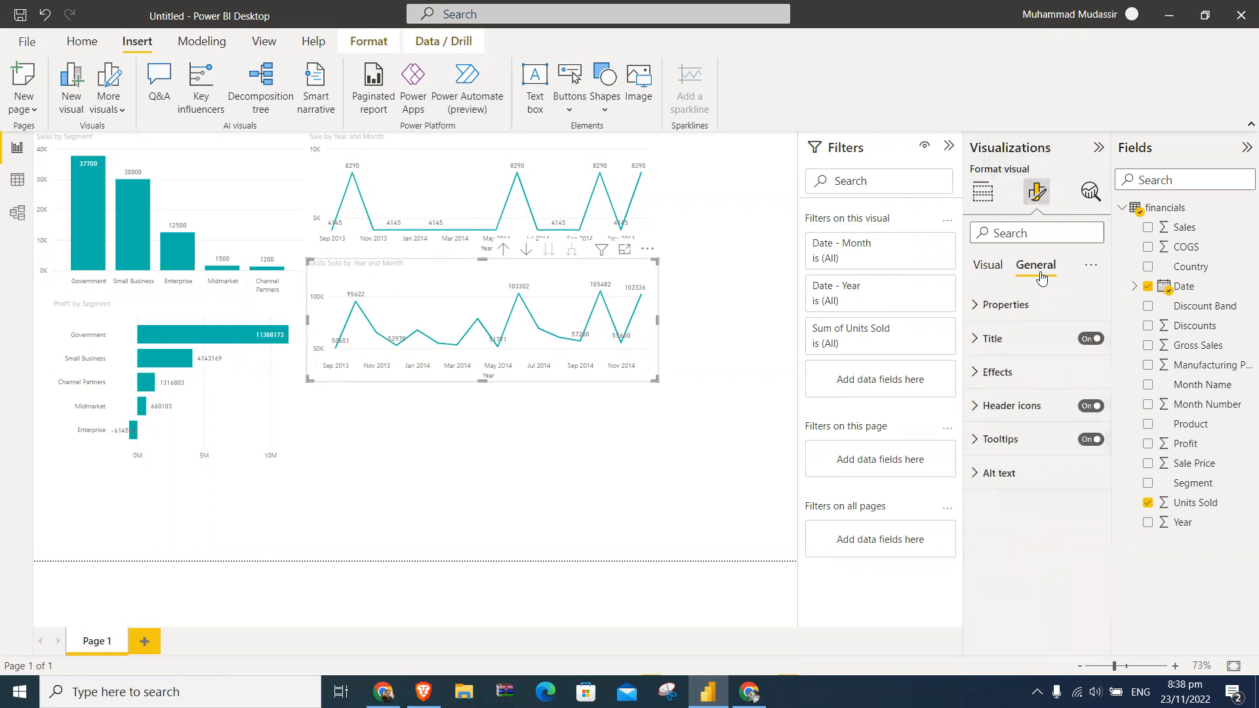
{"action": "left_click", "coordinate": [975, 307]}
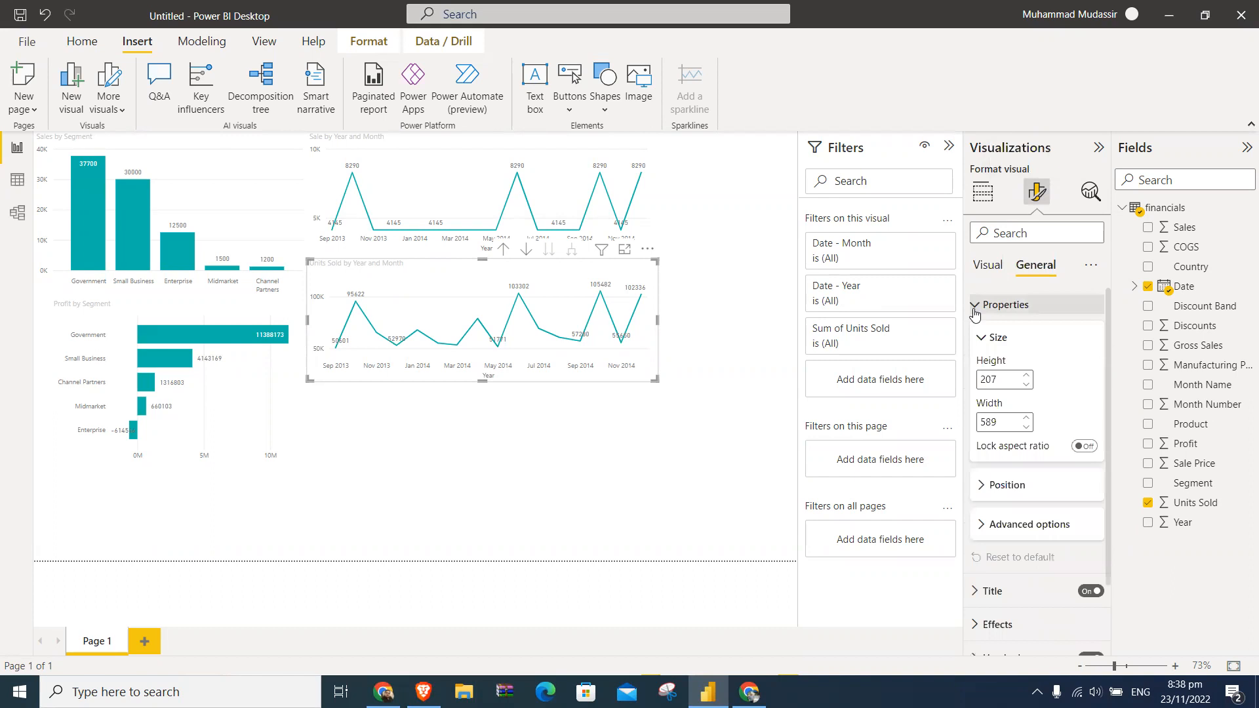
{"action": "left_click", "coordinate": [1012, 528]}
{"action": "scroll", "coordinate": [1012, 535], "scroll_direction": "down", "scroll_amount": 2}
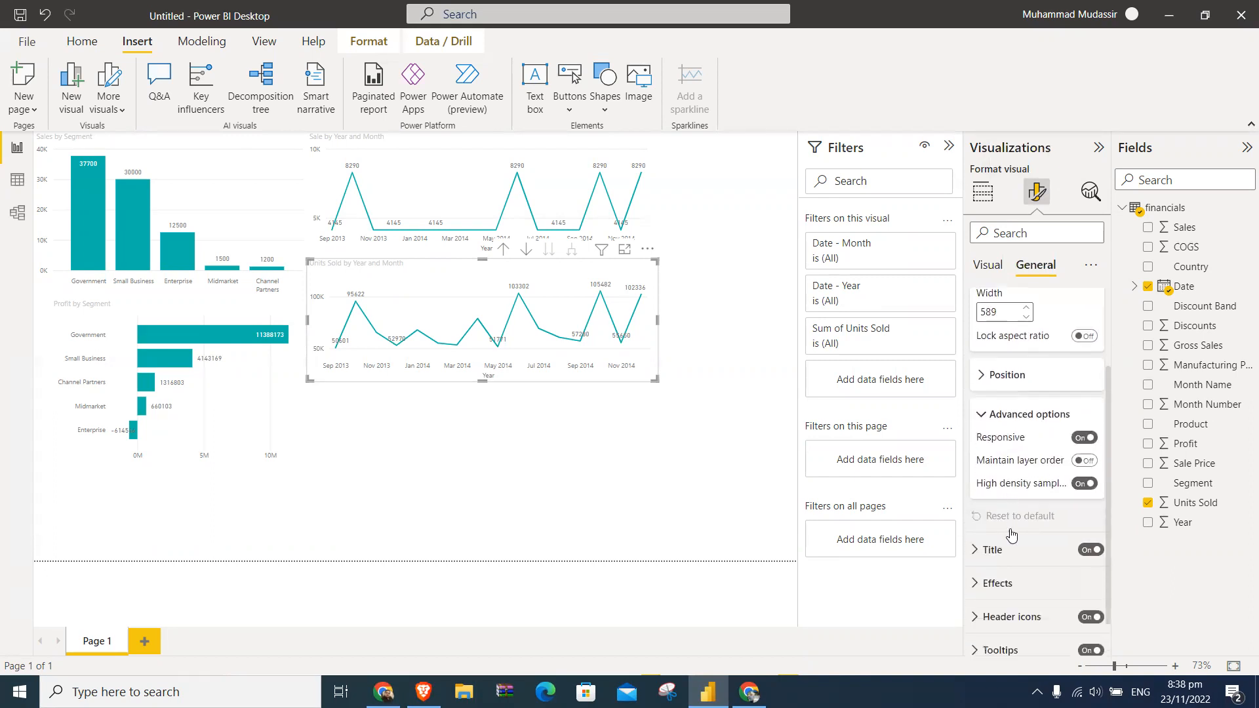
{"action": "left_click", "coordinate": [1010, 523]}
{"action": "scroll", "coordinate": [1014, 468], "scroll_direction": "down", "scroll_amount": 2}
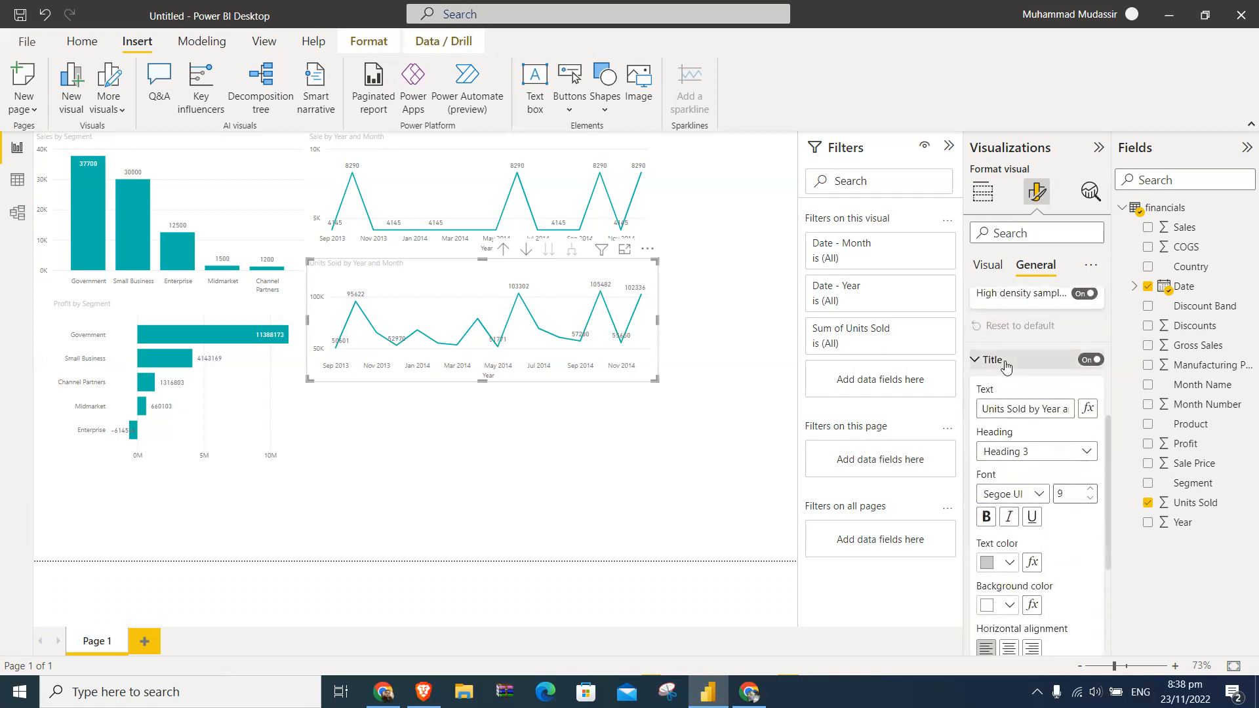
{"action": "left_click", "coordinate": [1002, 362]}
- Turn on the background of the Units Sold by Year and Month chart and color it light gray
{"action": "left_click", "coordinate": [1019, 549]}
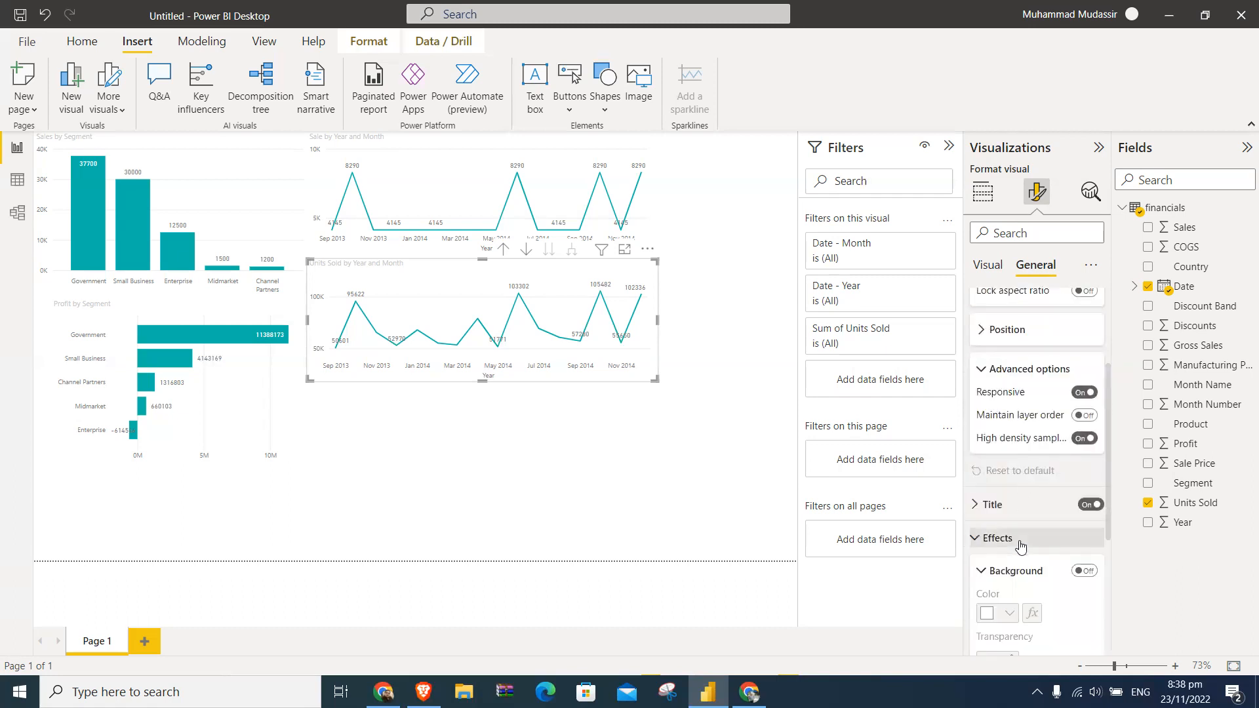
{"action": "scroll", "coordinate": [1019, 549], "scroll_direction": "down", "scroll_amount": 3}
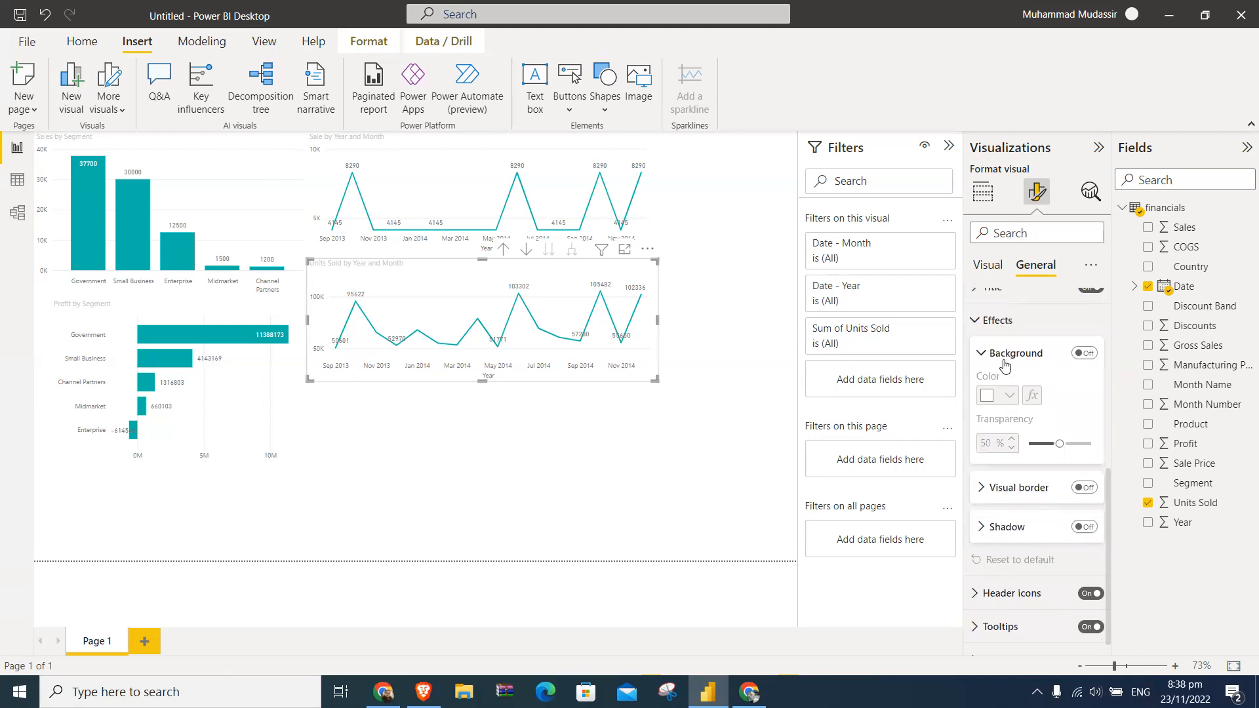
{"action": "left_click", "coordinate": [1084, 353]}
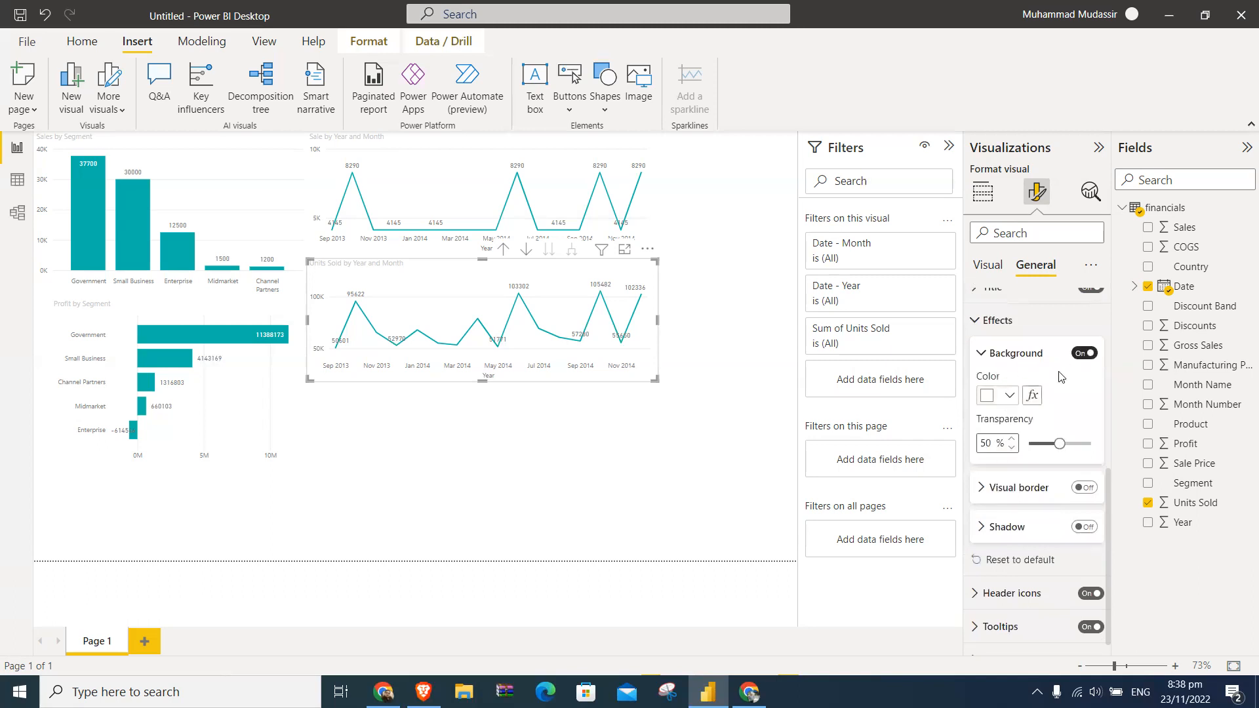
{"action": "left_click", "coordinate": [1009, 396]}
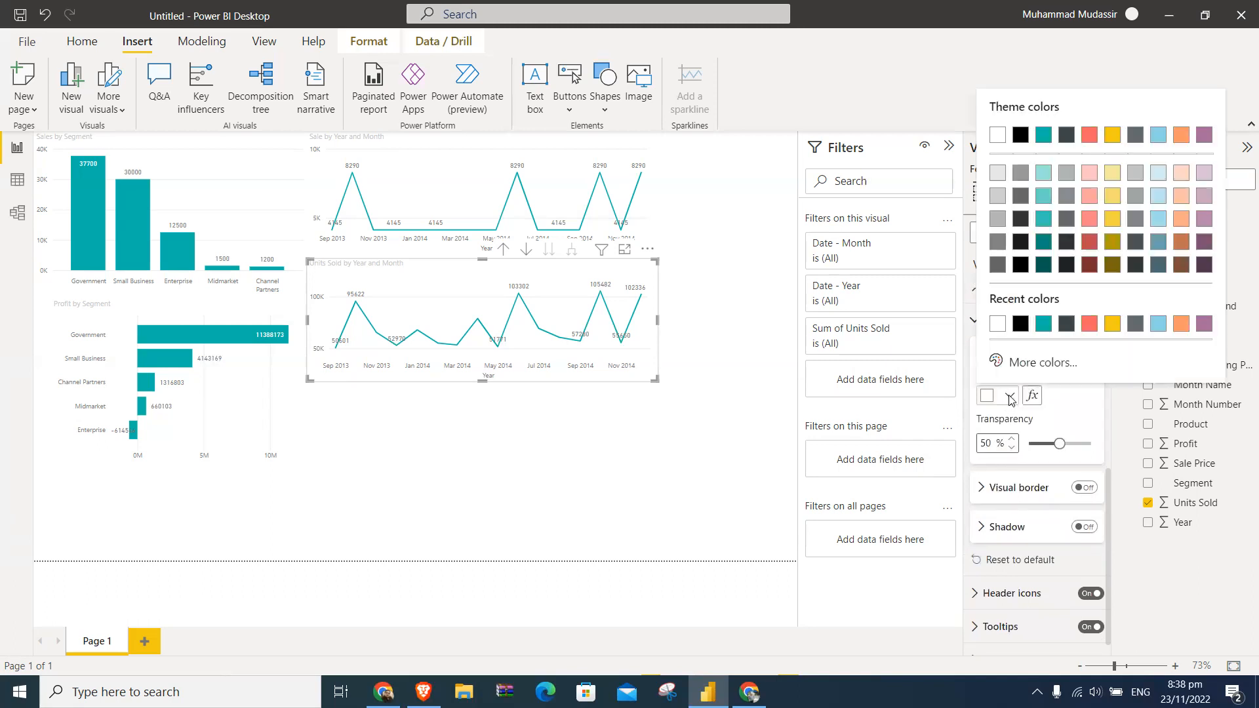
{"action": "left_click", "coordinate": [998, 198]}
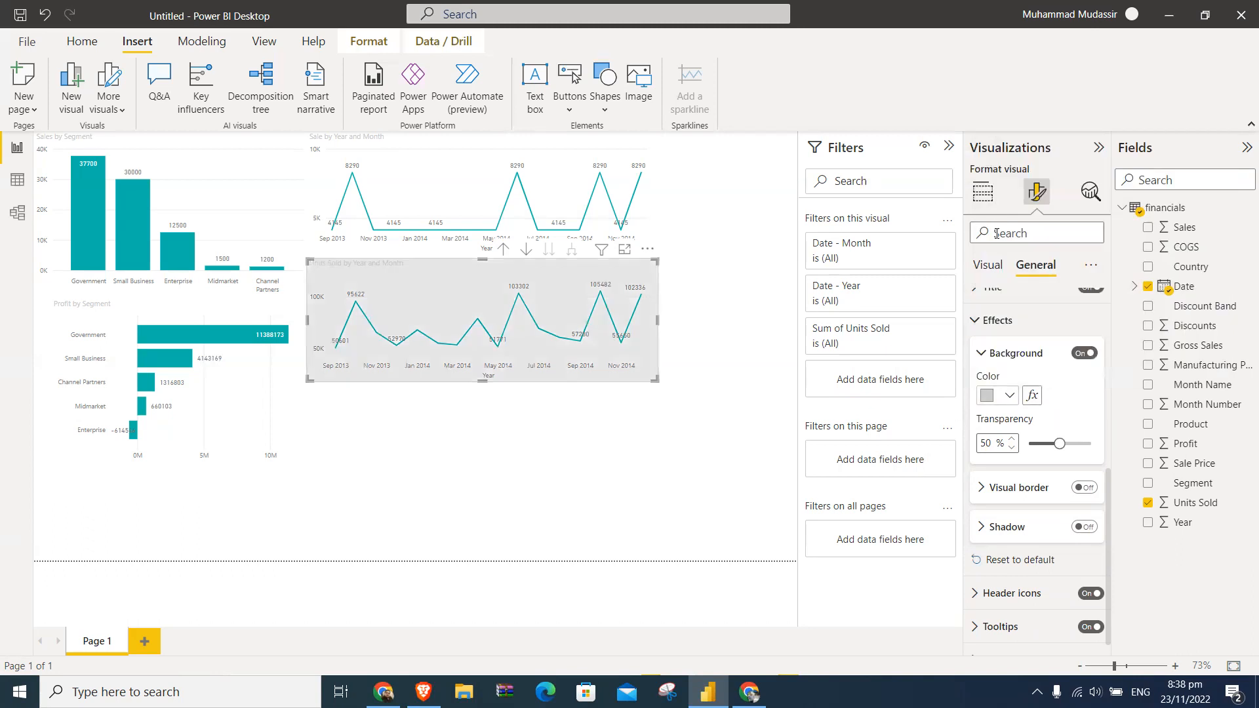
- Try medium gray and yellow as the background color of the Units Sold by Year and Month chart
{"action": "left_click", "coordinate": [1010, 395]}
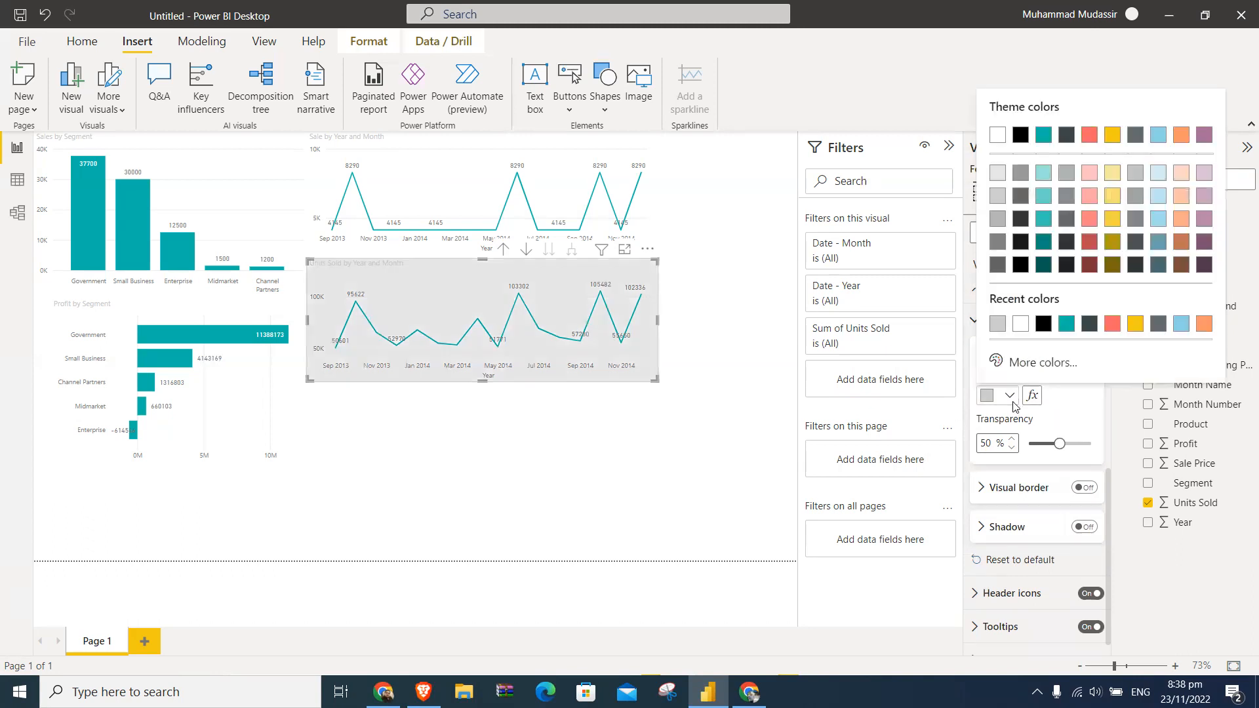
{"action": "left_click", "coordinate": [1020, 173]}
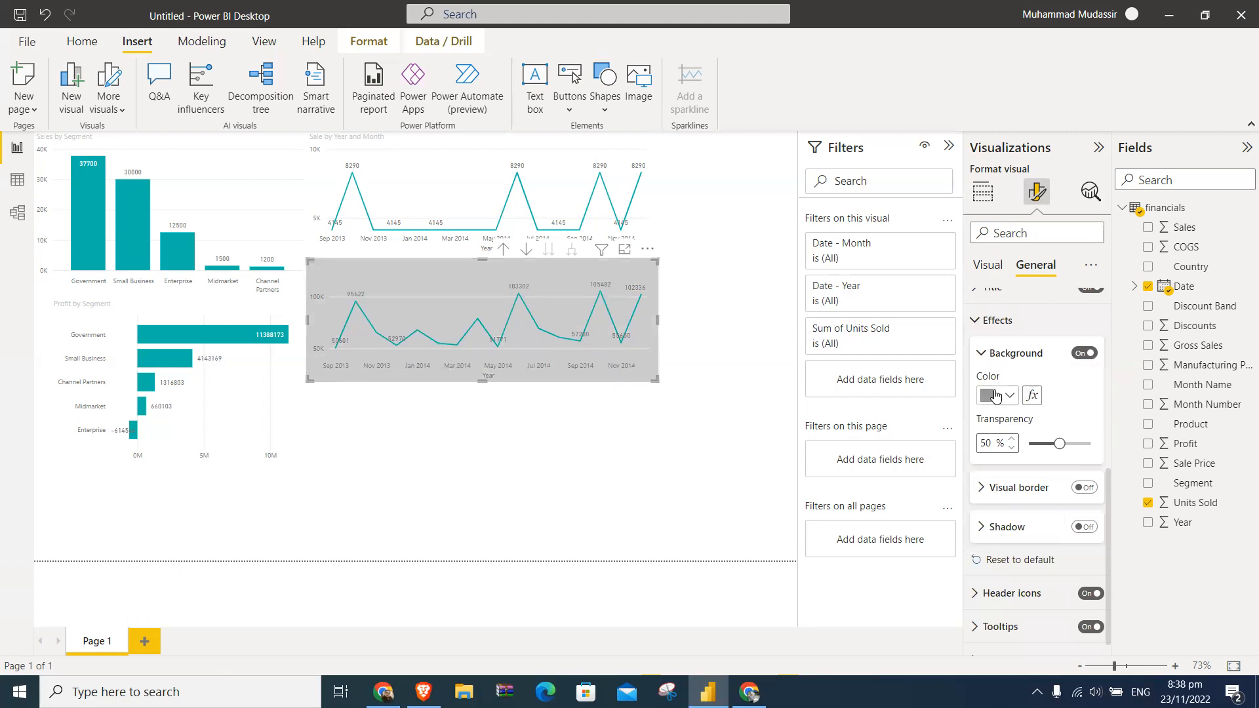
{"action": "left_click", "coordinate": [995, 396]}
{"action": "left_click", "coordinate": [1118, 141]}
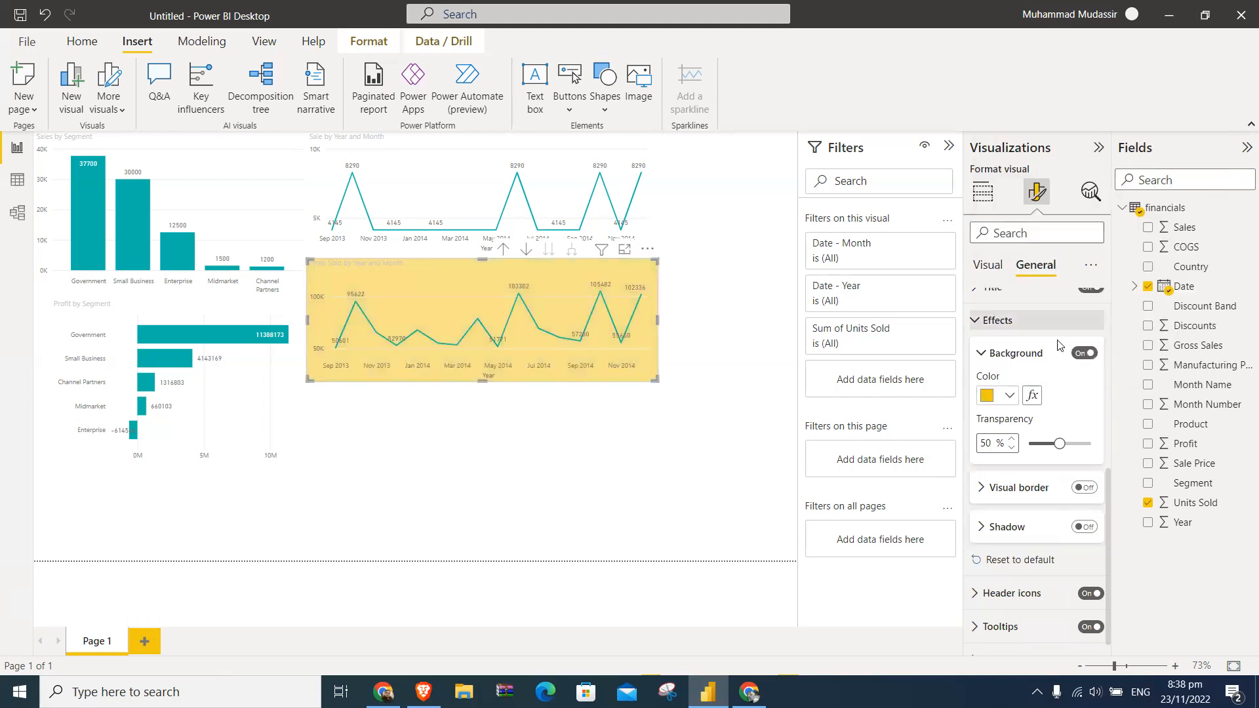
- Set the background color of the Units Sold by Year and Month chart to light purple
{"action": "left_click", "coordinate": [1010, 395]}
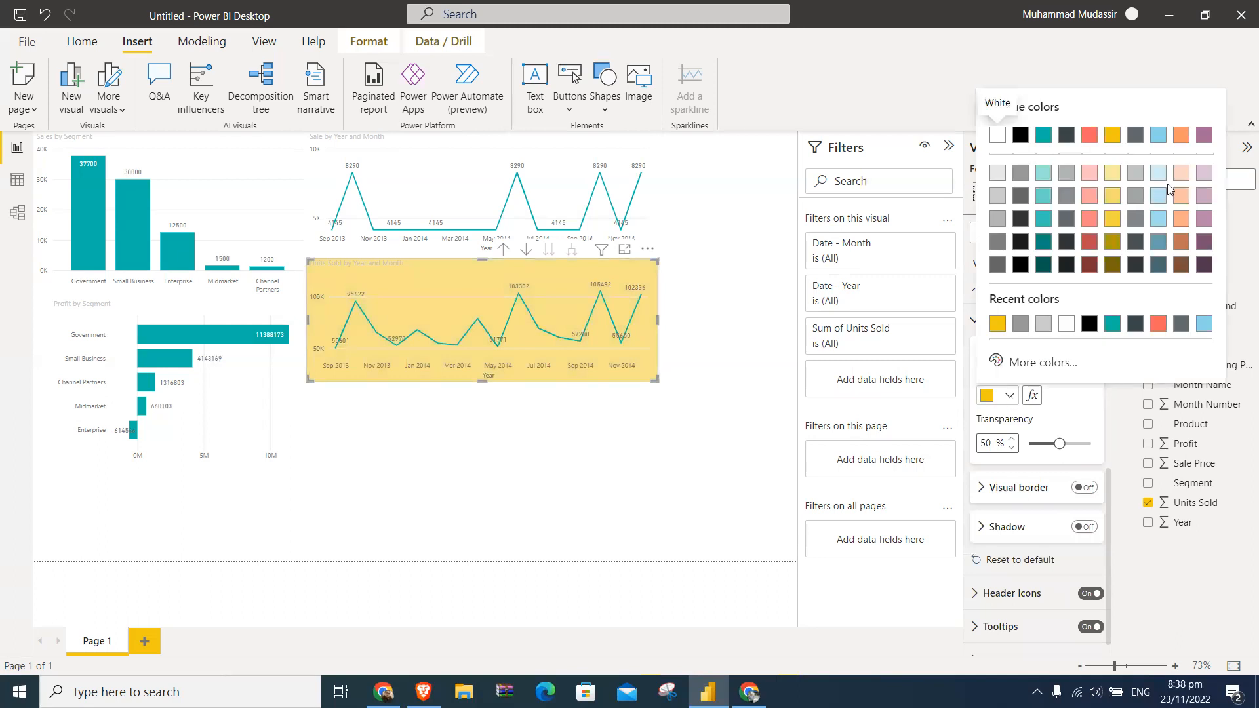
{"action": "left_click", "coordinate": [1203, 174]}
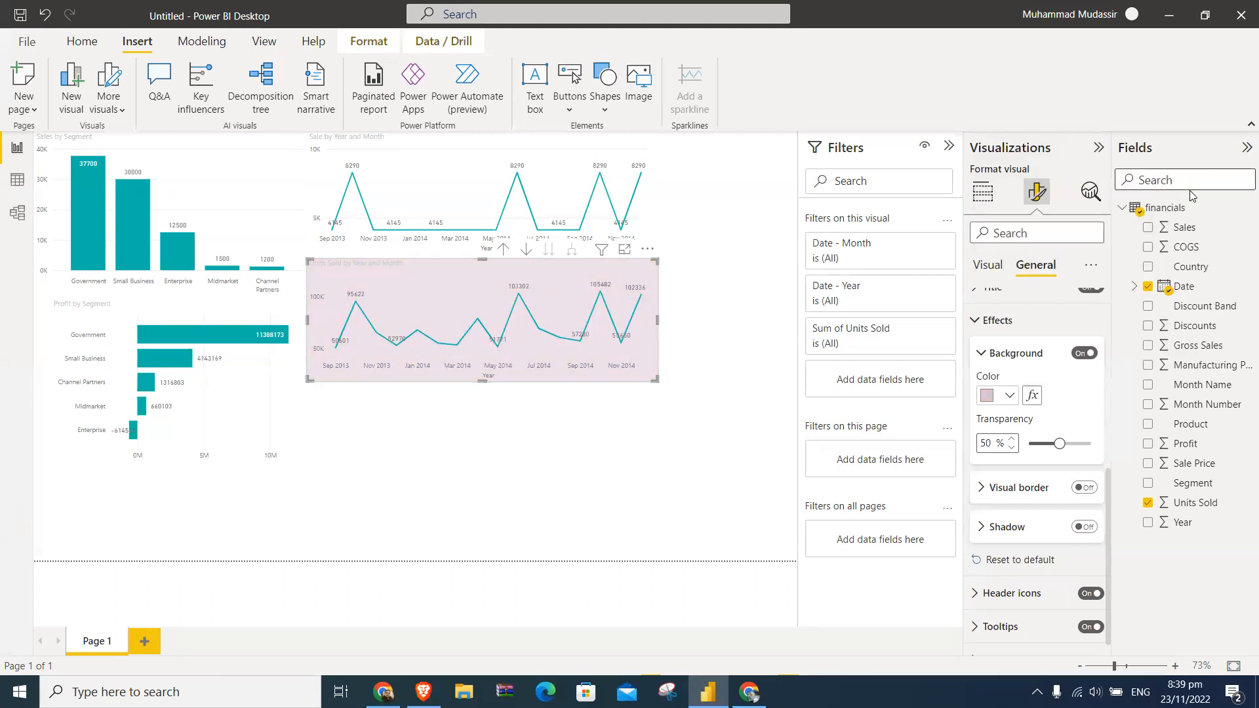
- Turn on the background of the Sale by Year and Month chart and color it light blue
{"action": "left_click", "coordinate": [654, 194]}
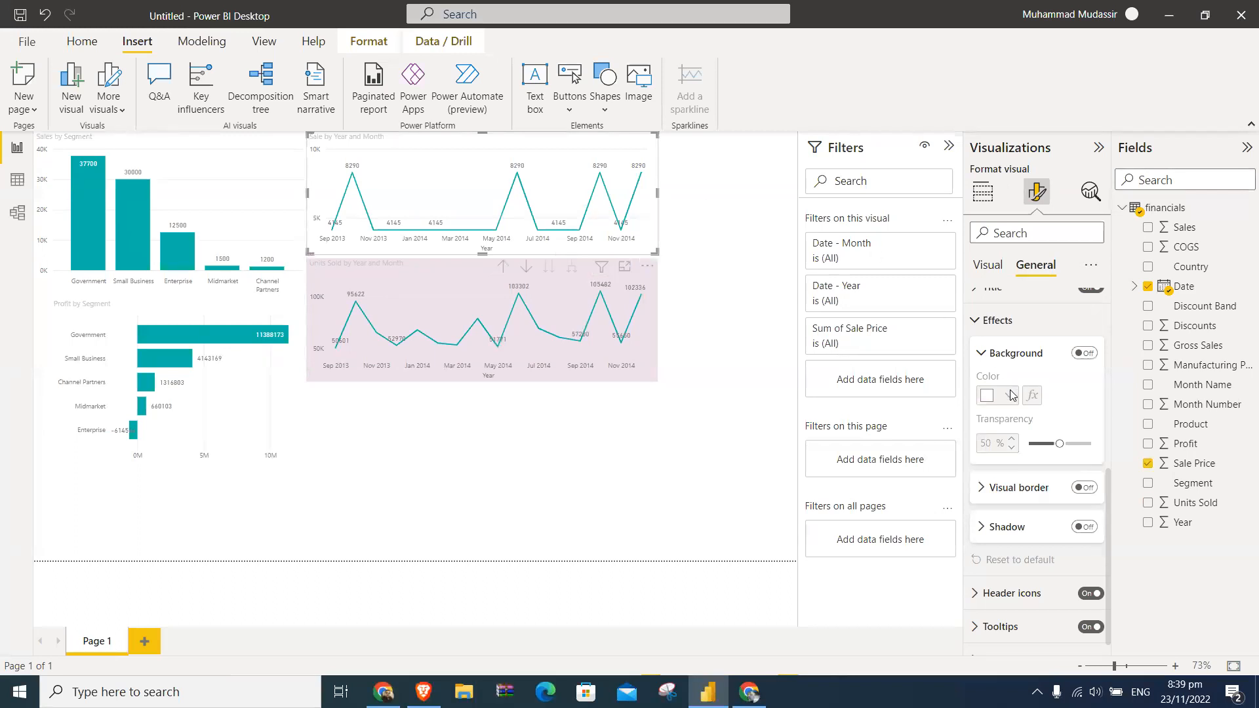
{"action": "left_click", "coordinate": [1082, 354]}
{"action": "left_click", "coordinate": [1012, 396]}
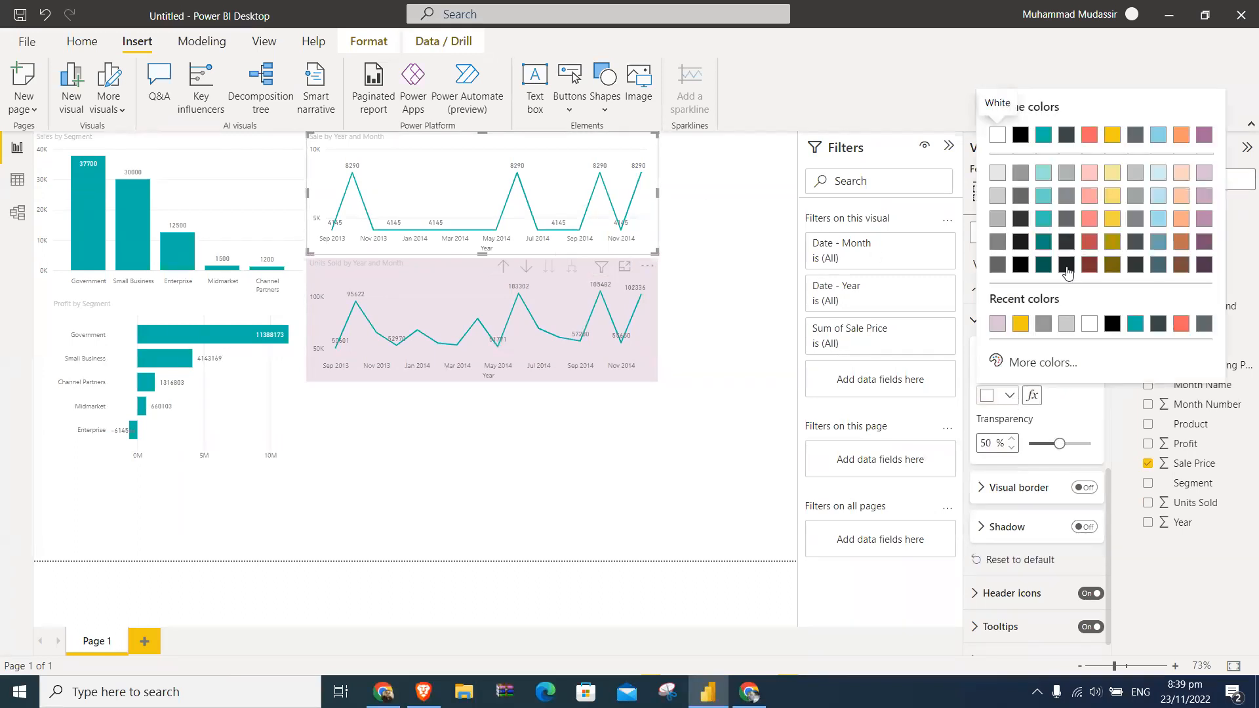
{"action": "left_click", "coordinate": [1158, 196]}
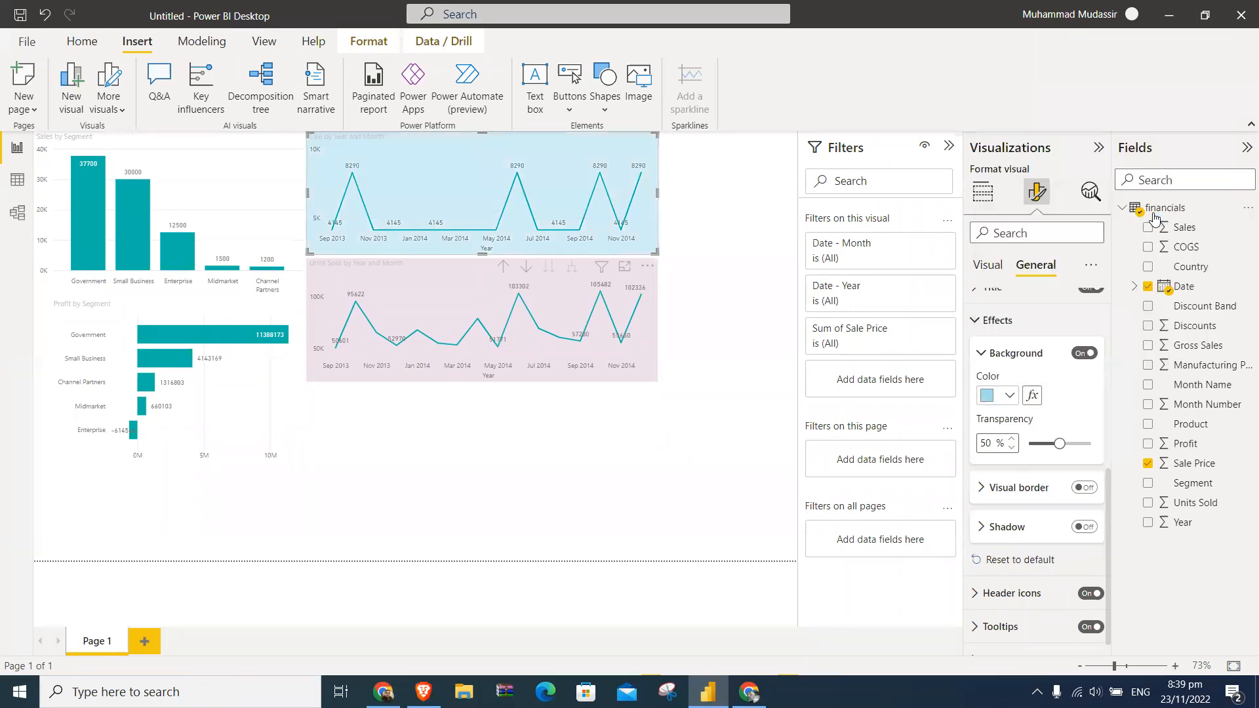
- Turn on the background of the Sales by Segment chart and color it light orange
{"action": "left_click", "coordinate": [294, 295]}
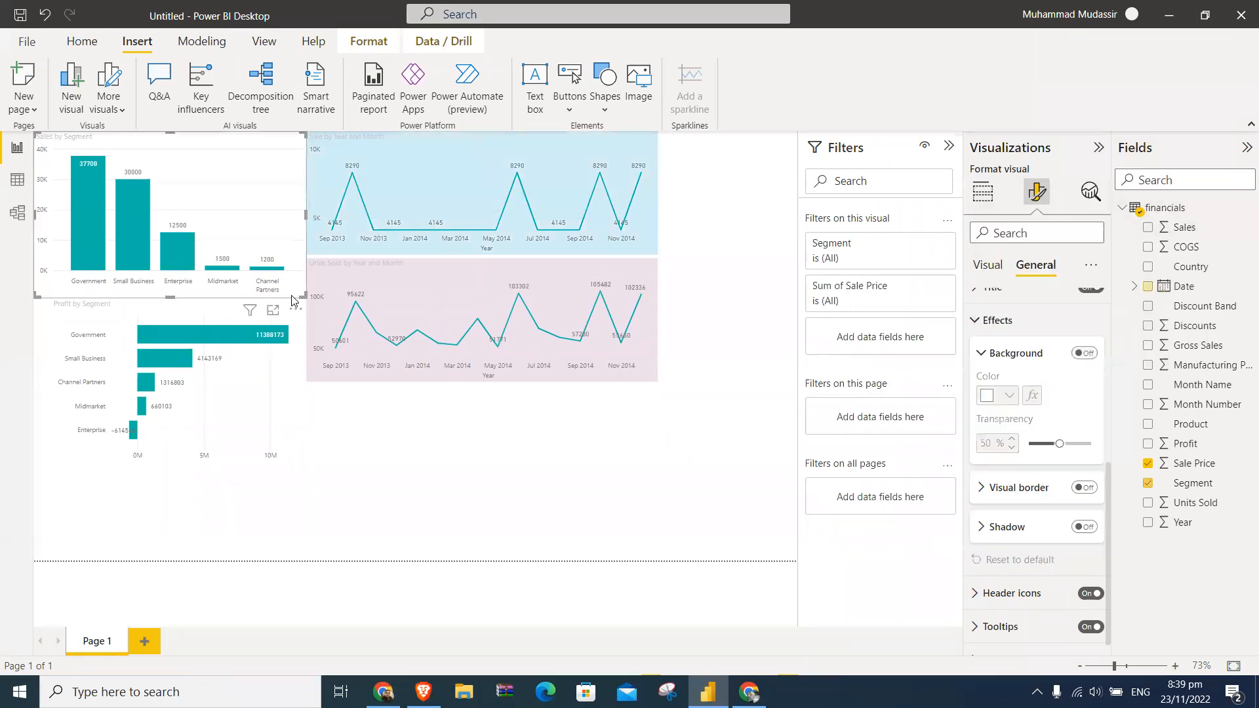
{"action": "left_click", "coordinate": [1084, 353]}
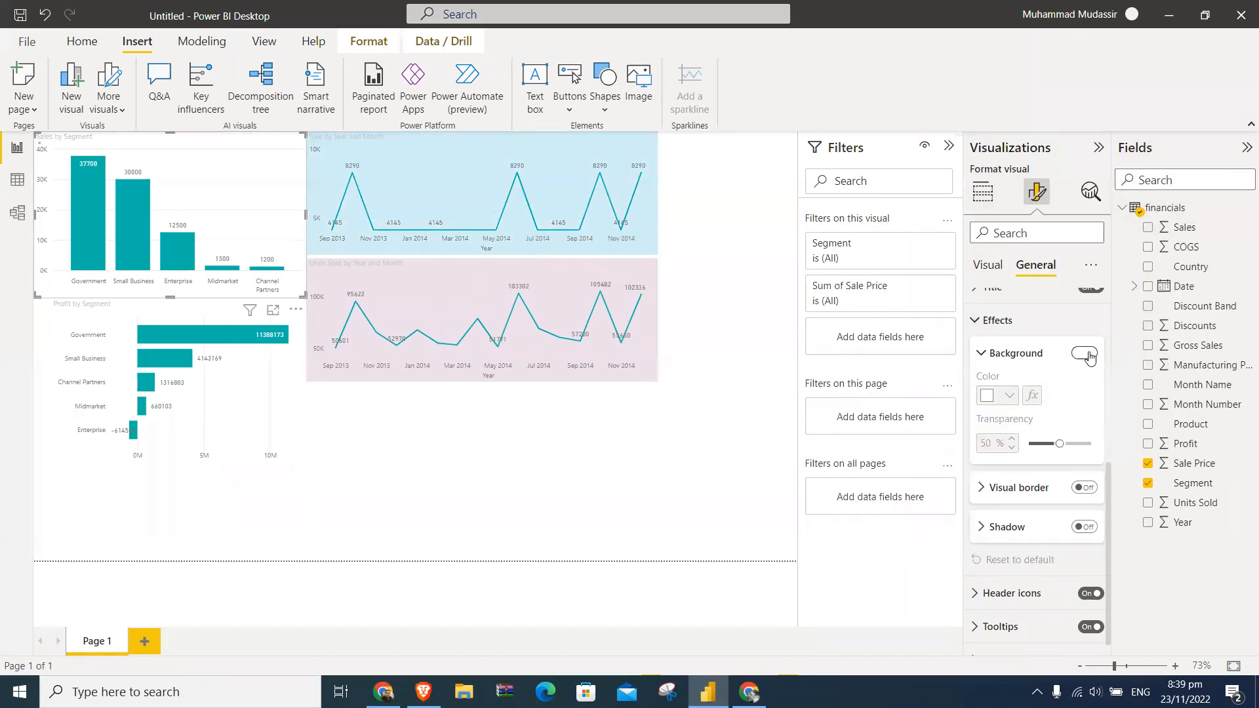
{"action": "left_click", "coordinate": [1010, 395]}
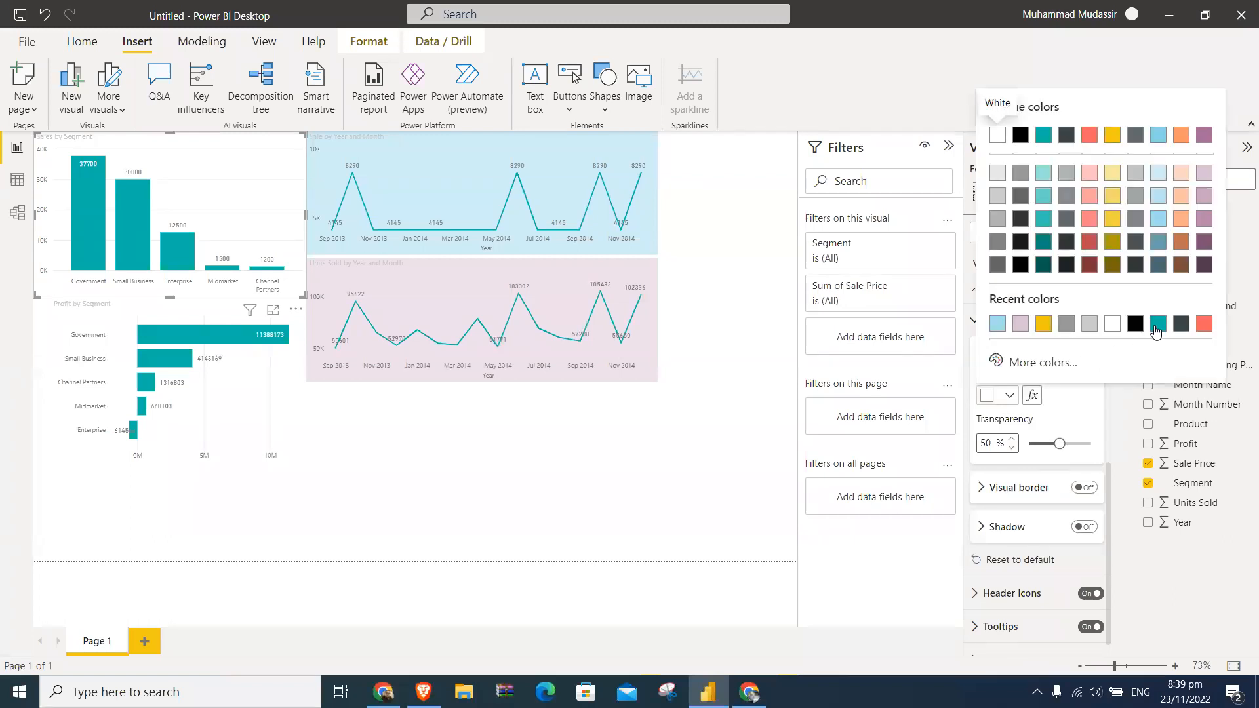
{"action": "left_click", "coordinate": [1203, 244]}
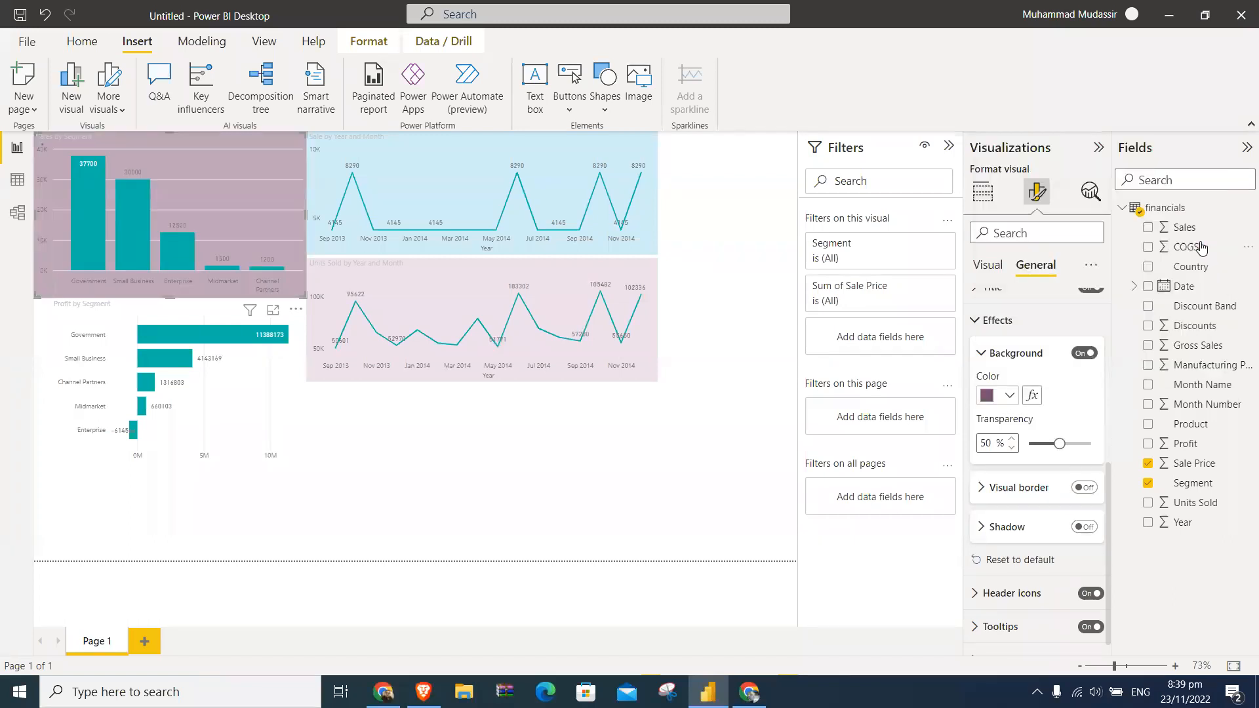
{"action": "left_click", "coordinate": [1009, 395]}
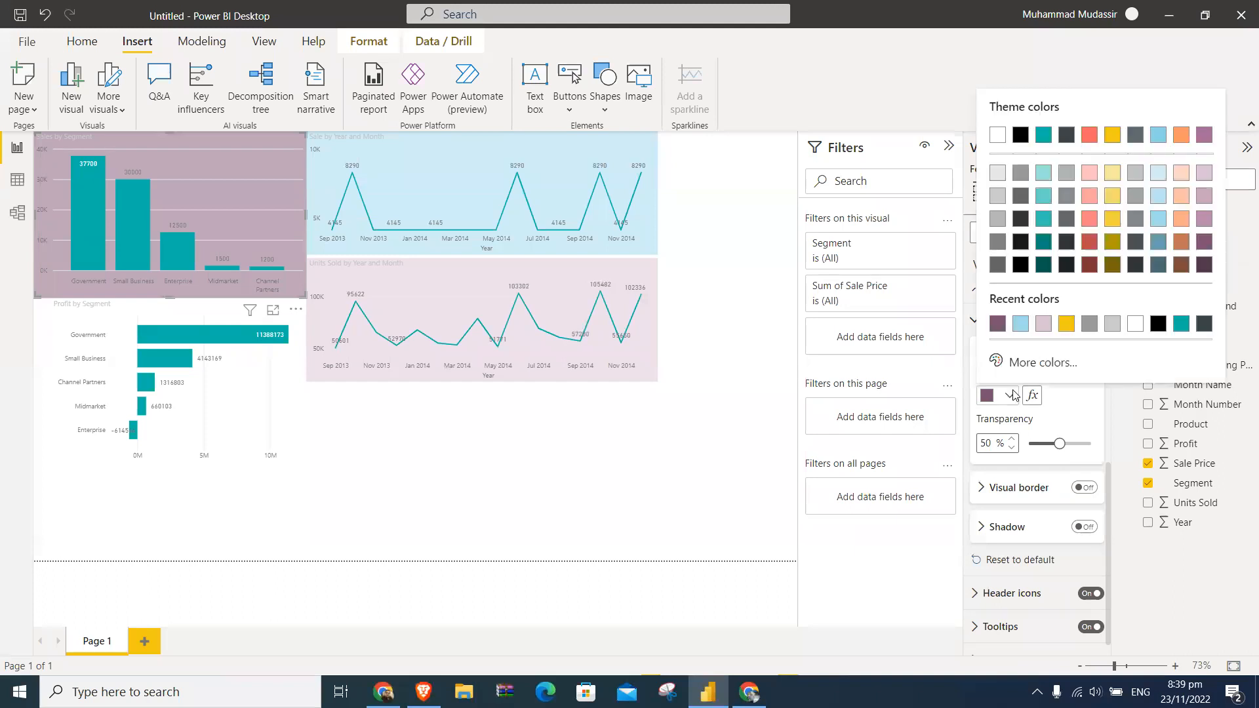
{"action": "left_click", "coordinate": [1182, 220]}
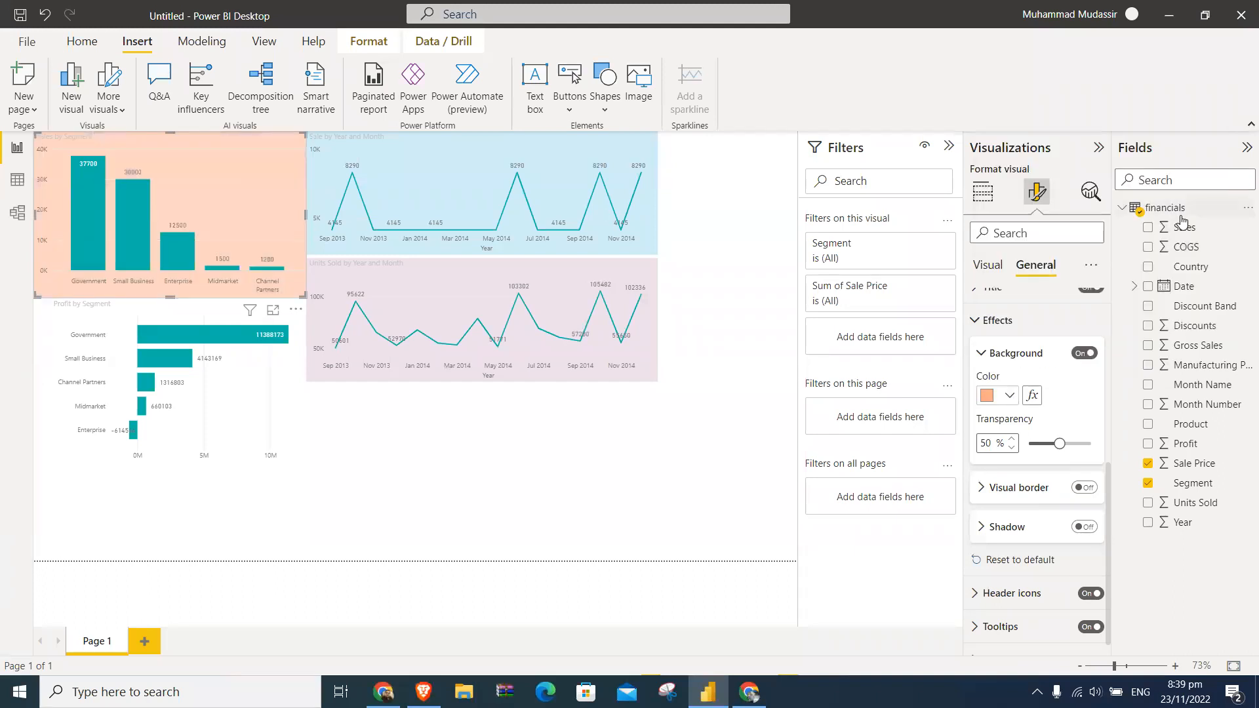
- Widen the Profit by Segment chart to line up with the chart above and give it a light teal background
{"action": "left_click", "coordinate": [214, 307]}
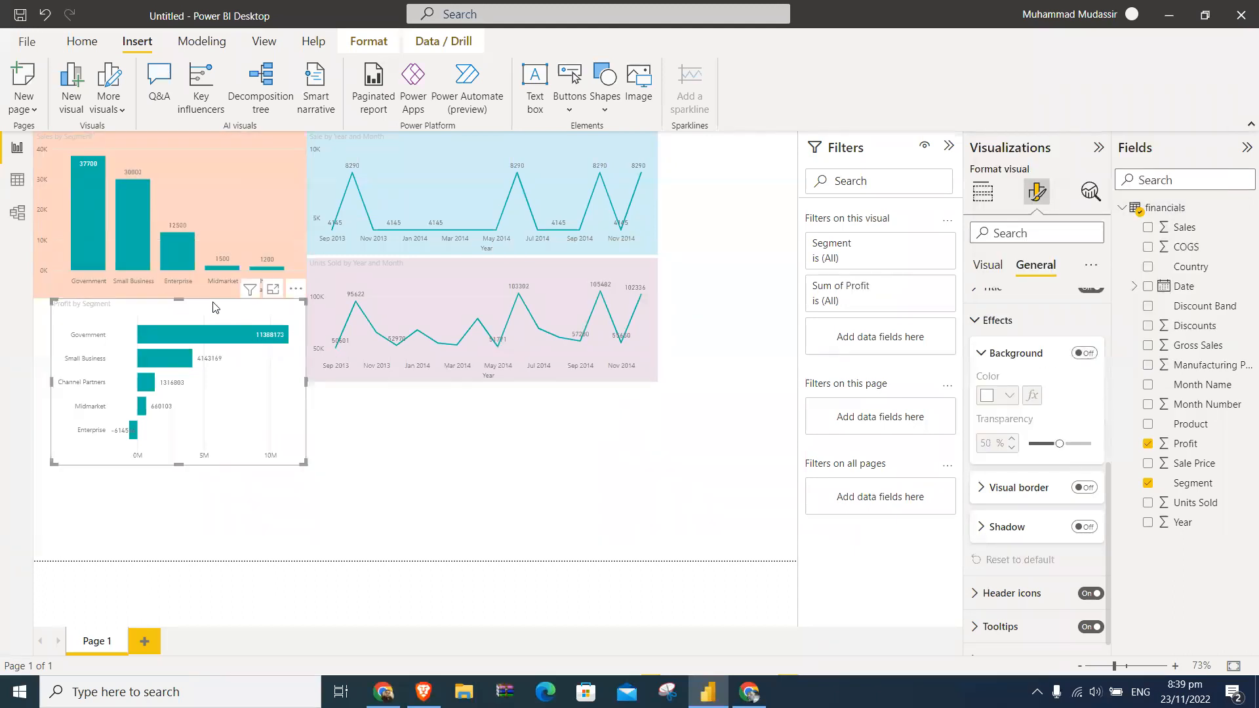
{"action": "left_click_drag", "start_coordinate": [55, 380], "coordinate": [38, 380]}
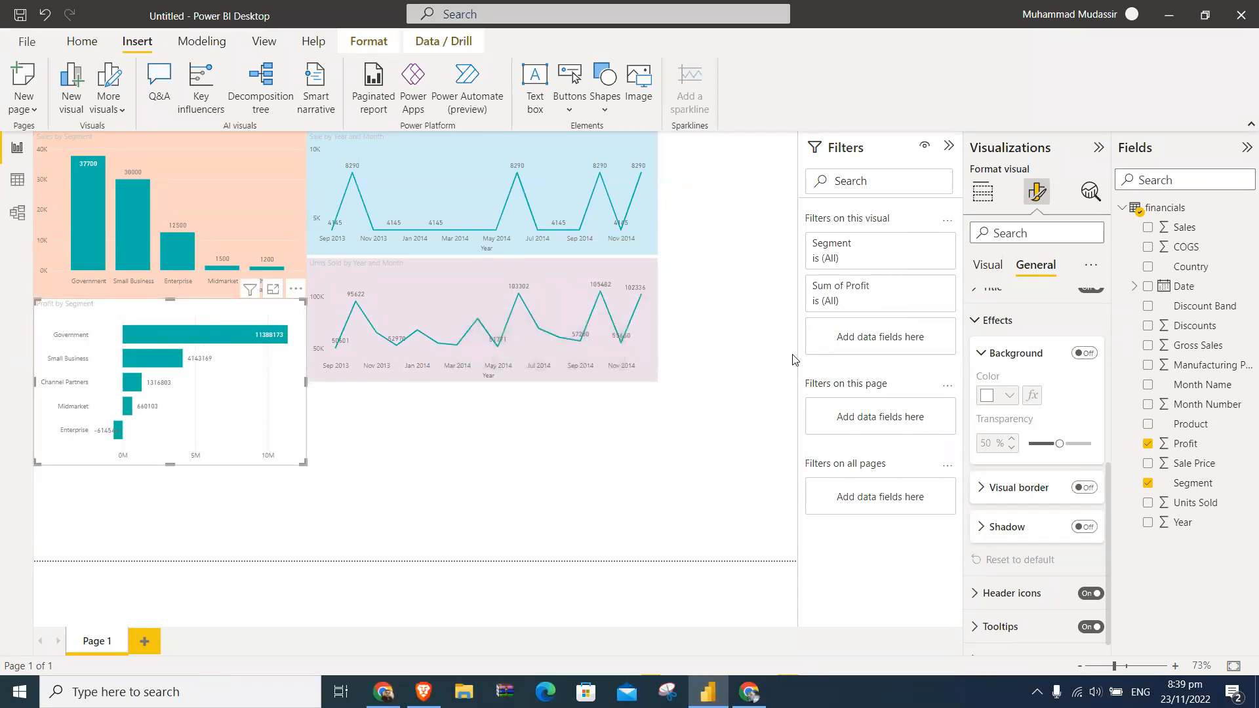
{"action": "left_click", "coordinate": [1084, 352]}
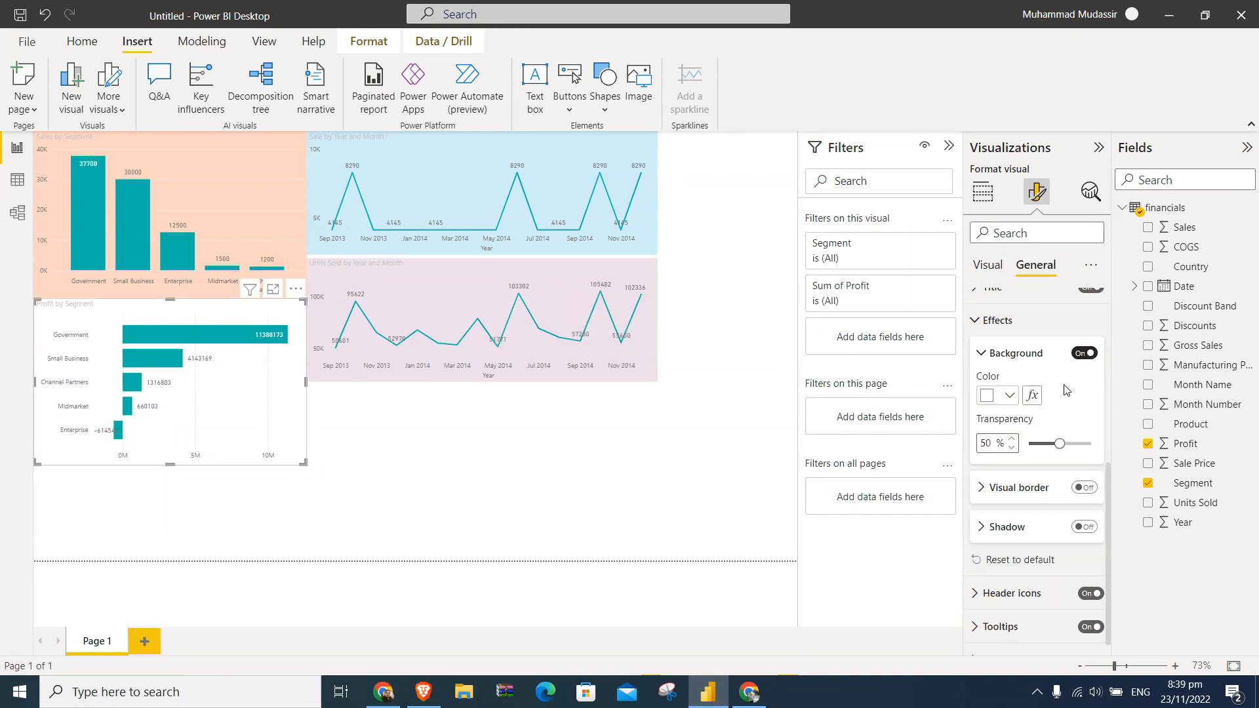
{"action": "left_click", "coordinate": [1013, 397]}
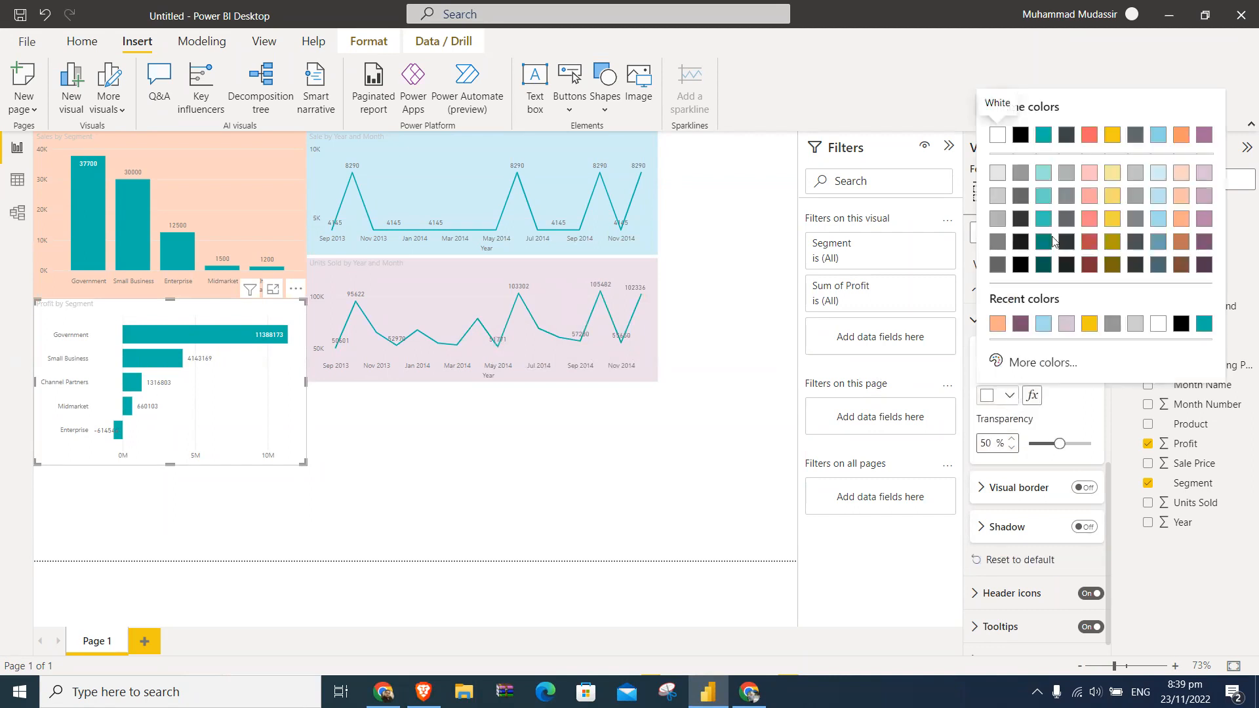
{"action": "left_click", "coordinate": [1043, 195]}
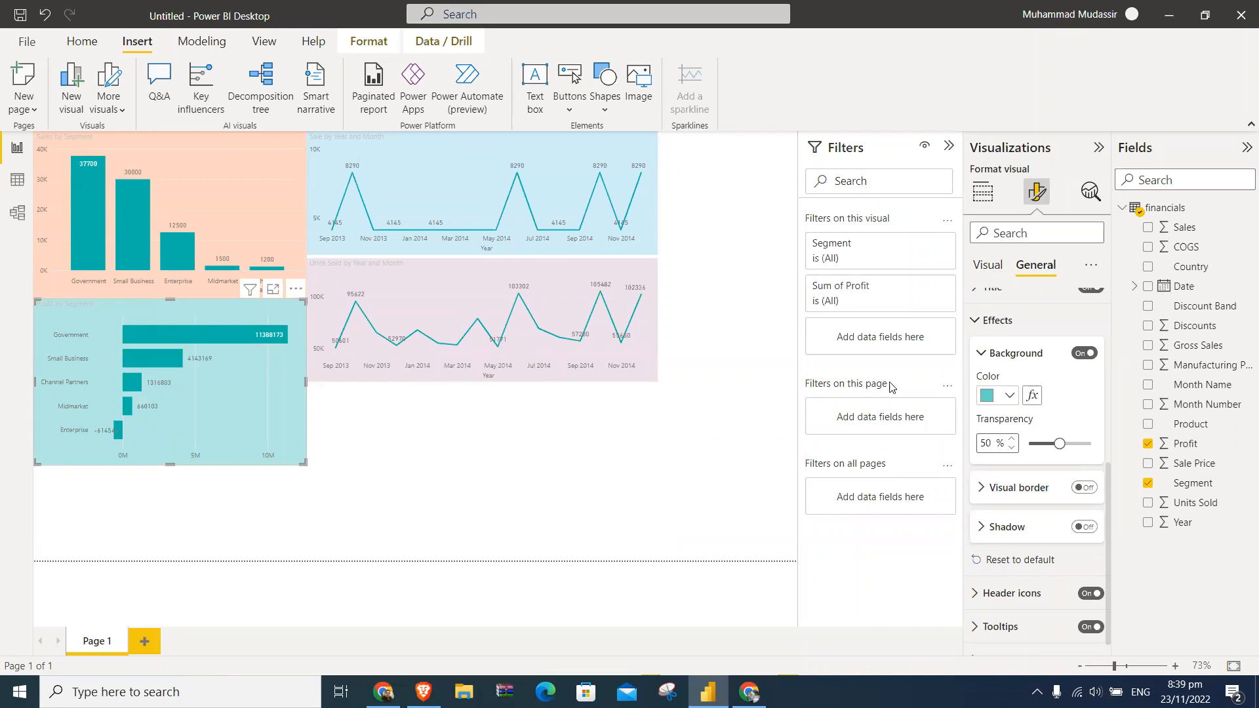
- Make the title of the Profit by Segment chart bold with black text
{"action": "left_click", "coordinate": [994, 321]}
{"action": "scroll", "coordinate": [1013, 377], "scroll_direction": "up", "scroll_amount": 2}
{"action": "scroll", "coordinate": [1013, 377], "scroll_direction": "down", "scroll_amount": 2}
{"action": "left_click", "coordinate": [1004, 509]}
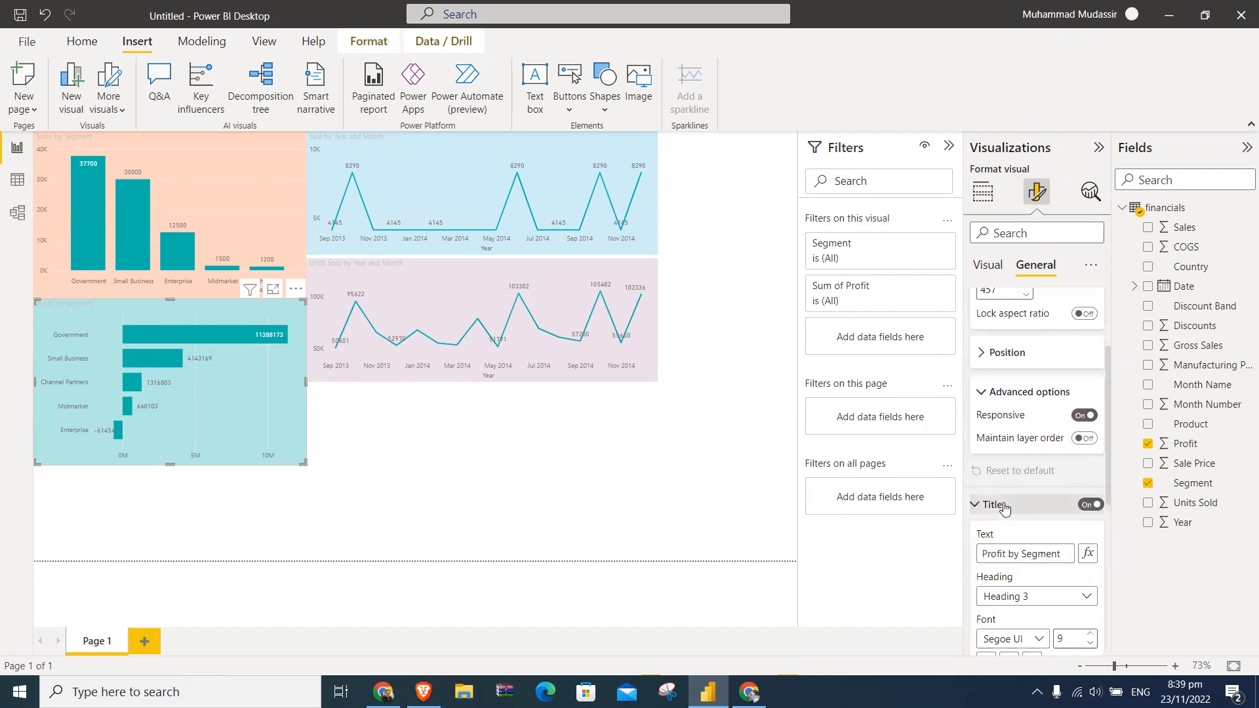
{"action": "scroll", "coordinate": [1007, 502], "scroll_direction": "down", "scroll_amount": 3}
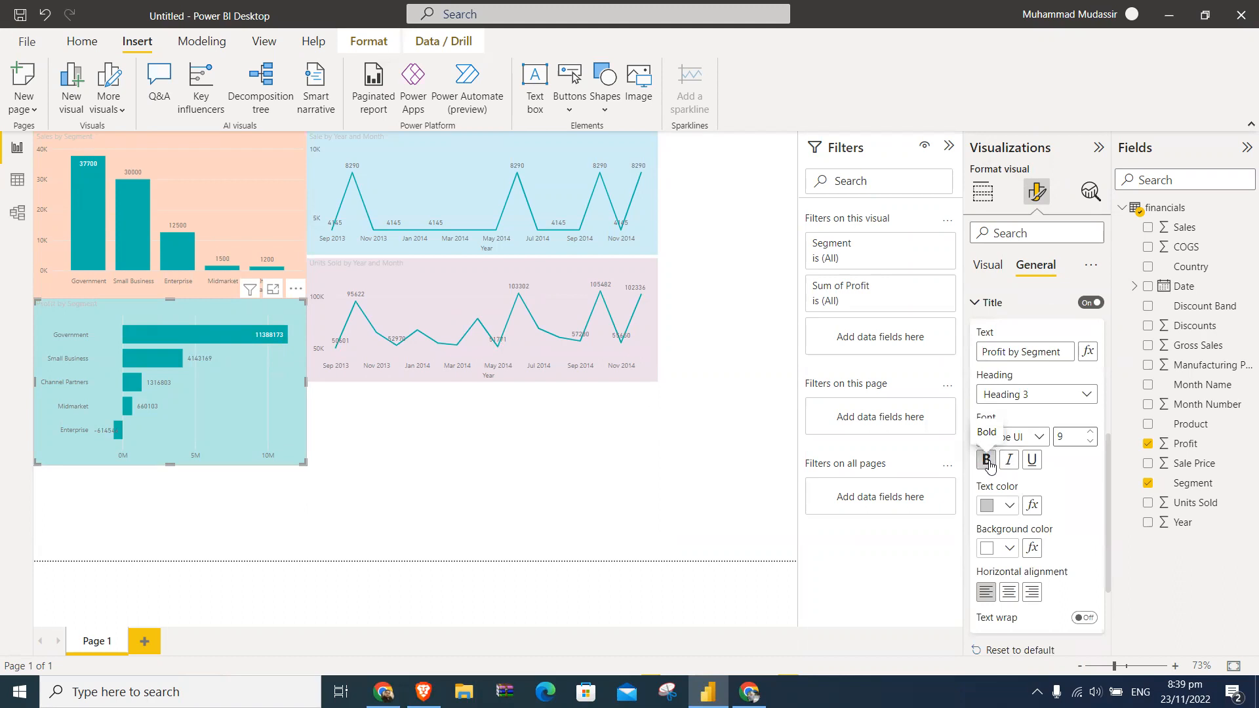
{"action": "left_click", "coordinate": [1010, 504]}
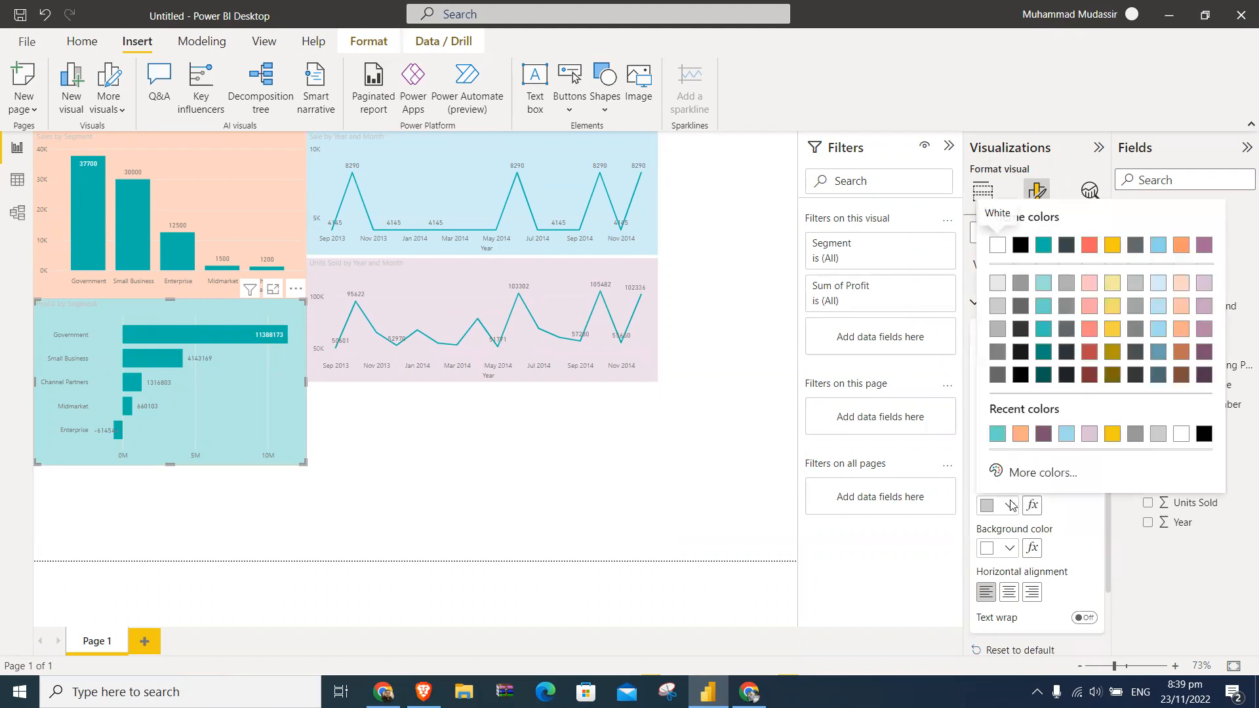
{"action": "left_click", "coordinate": [1020, 250]}
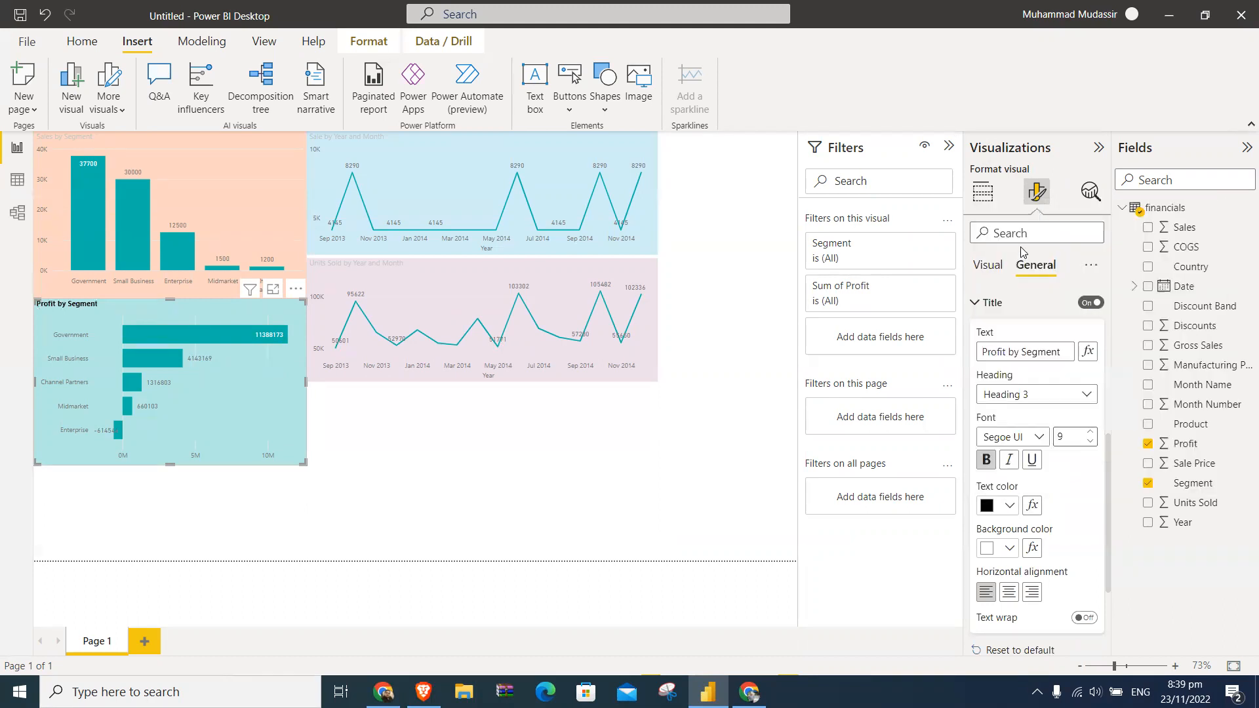
{"action": "left_click", "coordinate": [267, 157]}
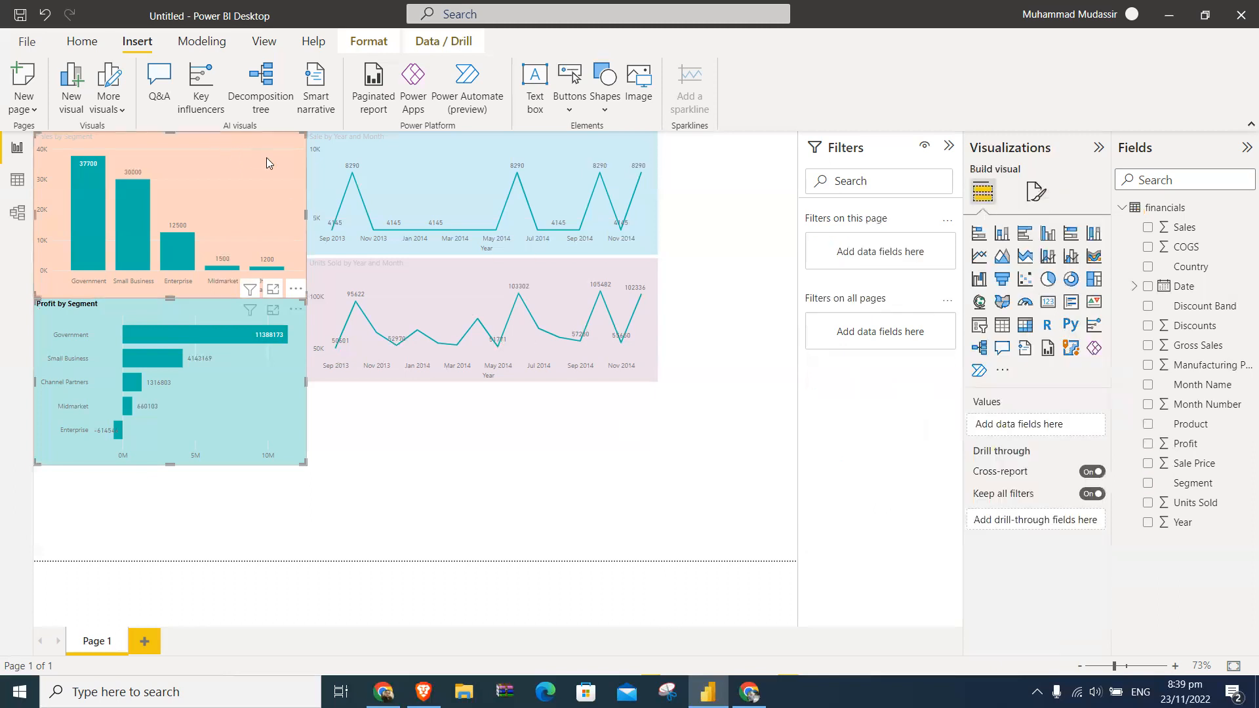
{"action": "left_click", "coordinate": [375, 149], "text": "ctrl"}
{"action": "left_click", "coordinate": [408, 281], "text": "ctrl"}
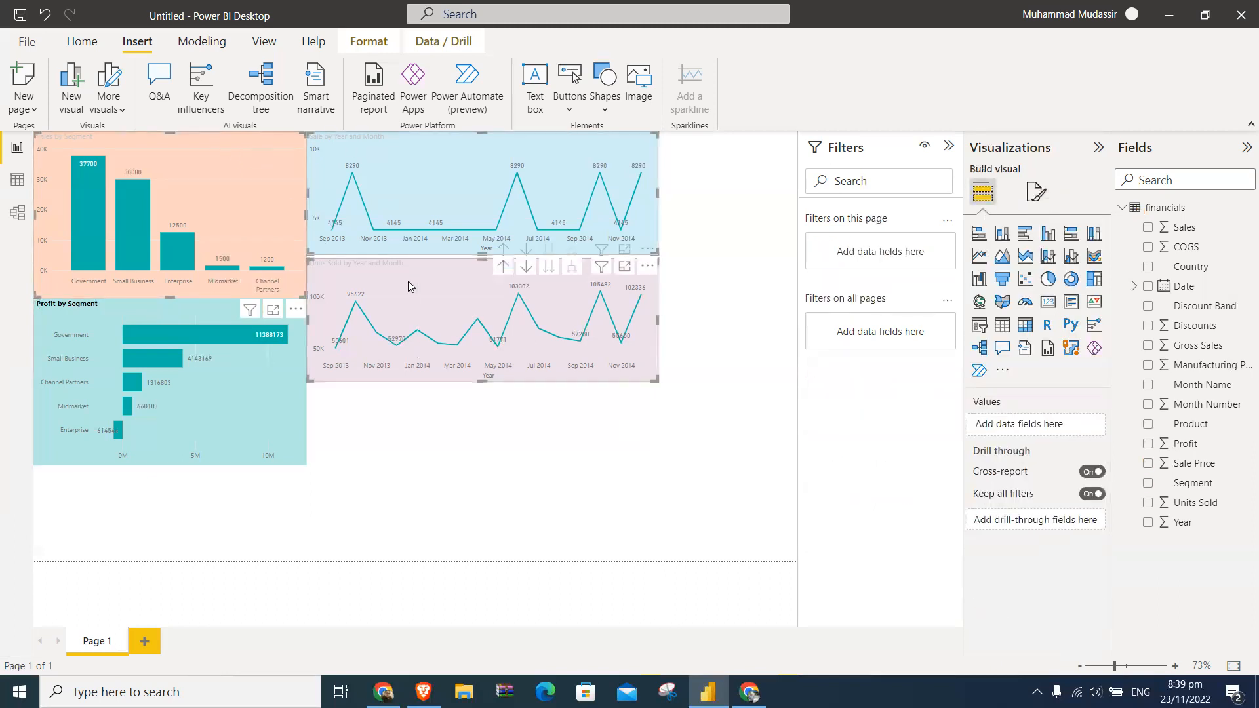
{"action": "left_click", "coordinate": [1037, 192]}
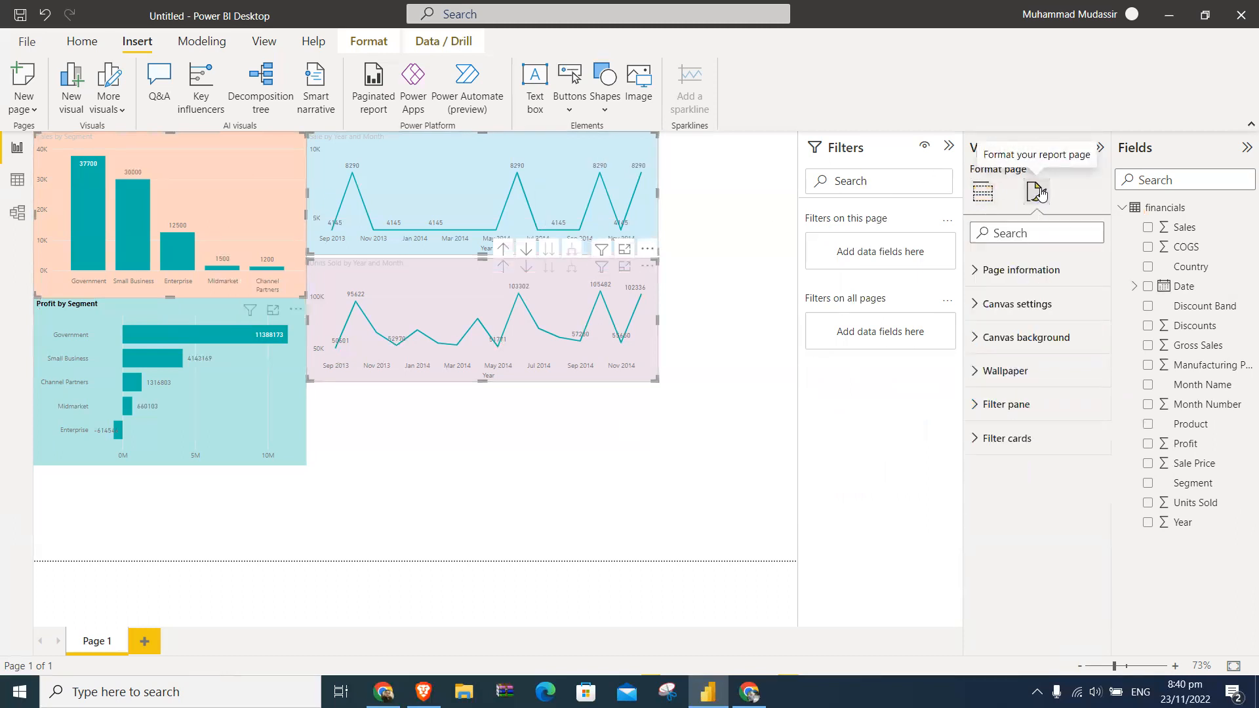
{"action": "left_click", "coordinate": [680, 459]}
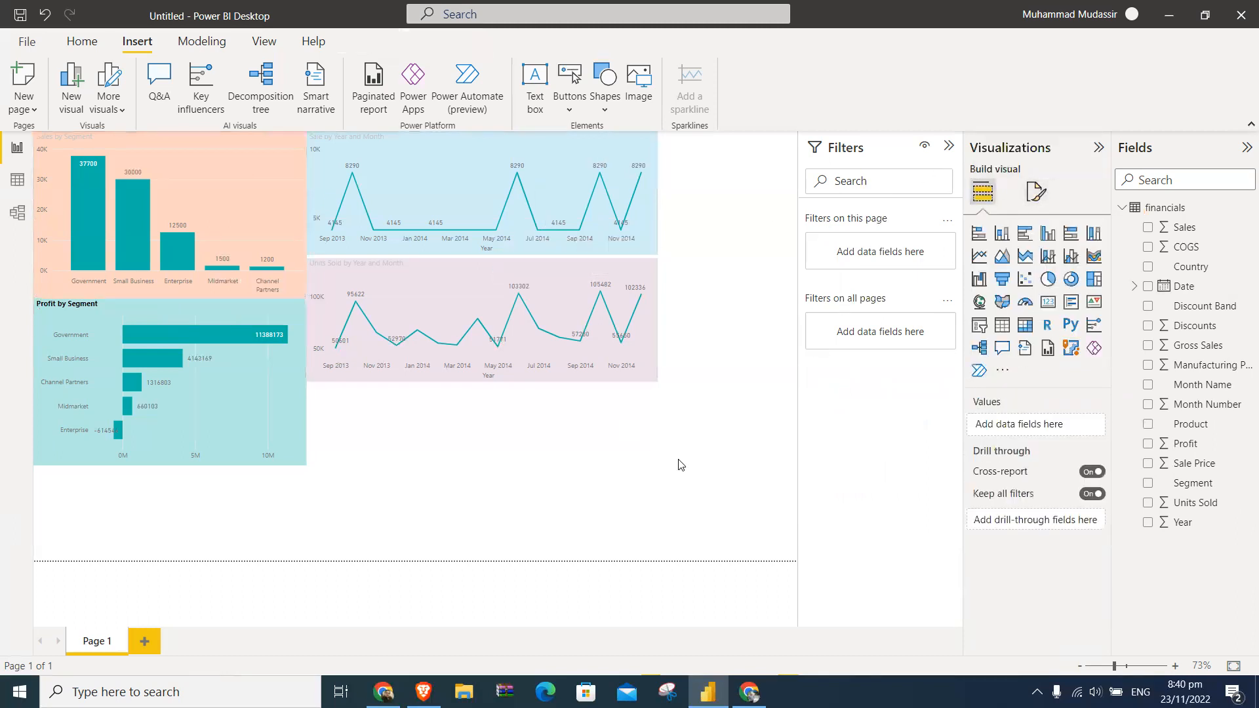
- Make the title of the Sales by Segment chart bold with black text
{"action": "left_click", "coordinate": [272, 199]}
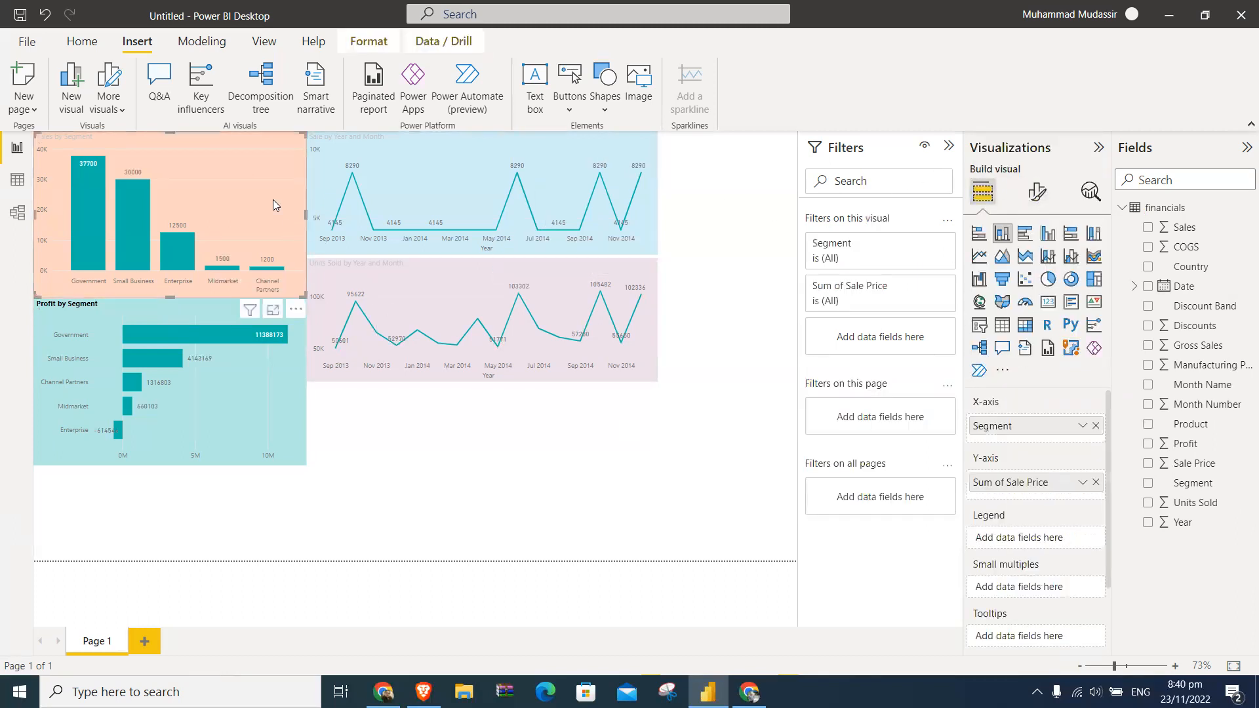
{"action": "left_click", "coordinate": [1037, 192]}
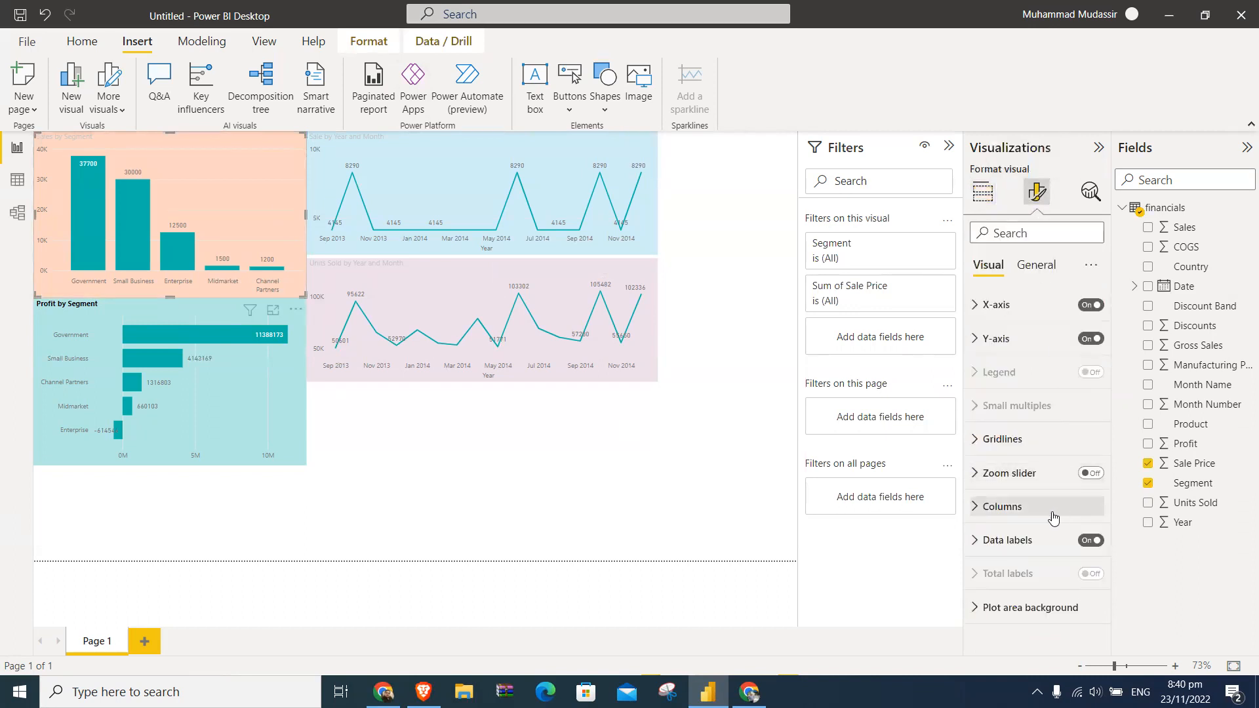
{"action": "left_click", "coordinate": [1022, 262]}
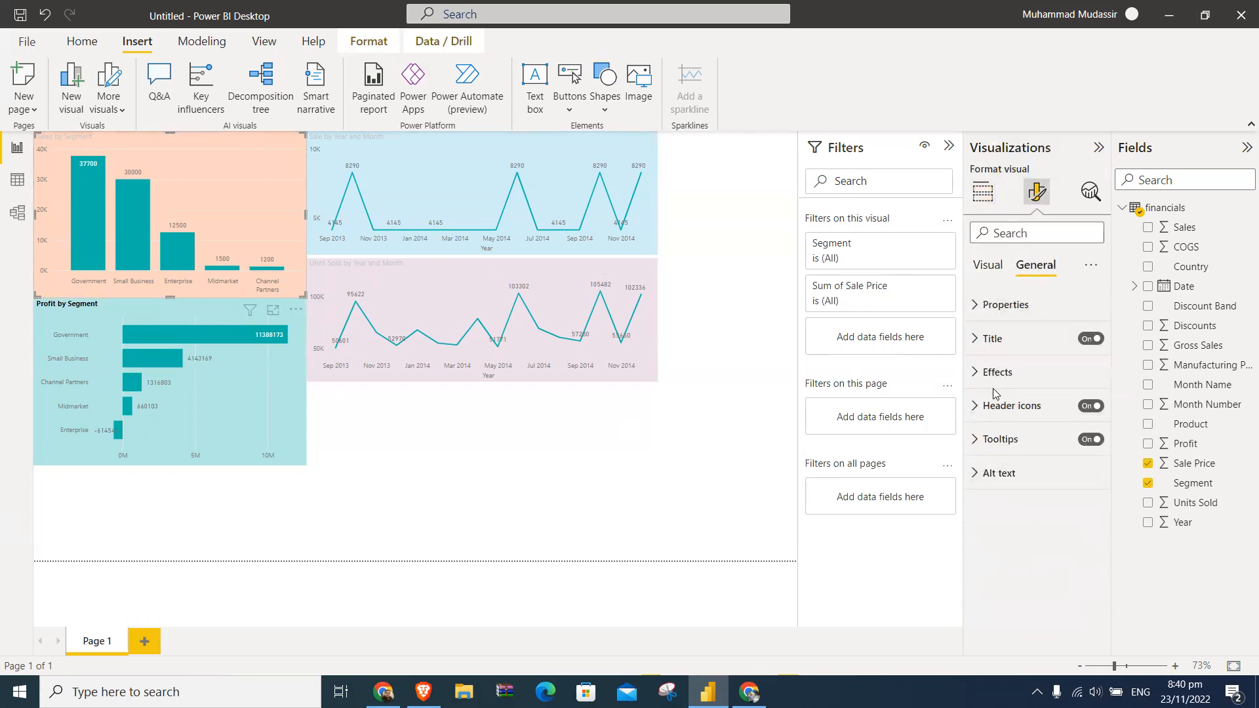
{"action": "left_click", "coordinate": [984, 339]}
{"action": "left_click", "coordinate": [986, 496]}
{"action": "left_click", "coordinate": [997, 541]}
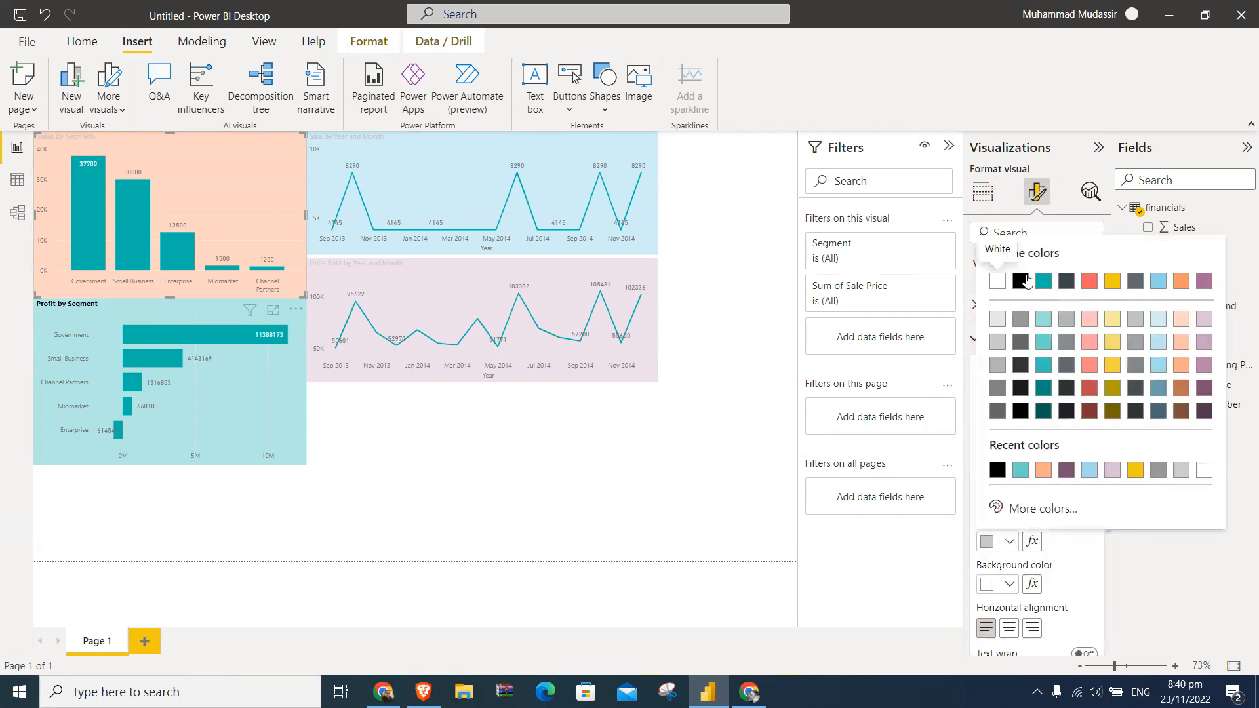
{"action": "left_click", "coordinate": [1028, 281]}
- Make the title of the Sale by Year and Month chart bold with black text
{"action": "left_click", "coordinate": [627, 147]}
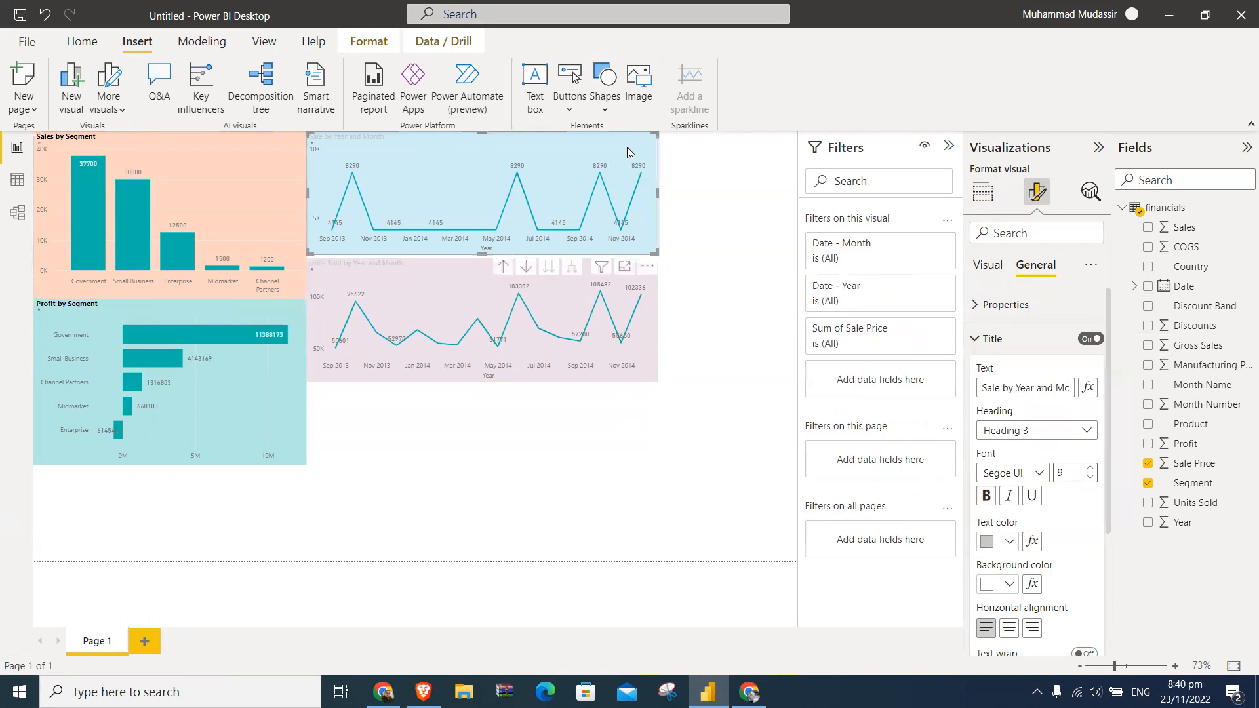
{"action": "left_click", "coordinate": [992, 493]}
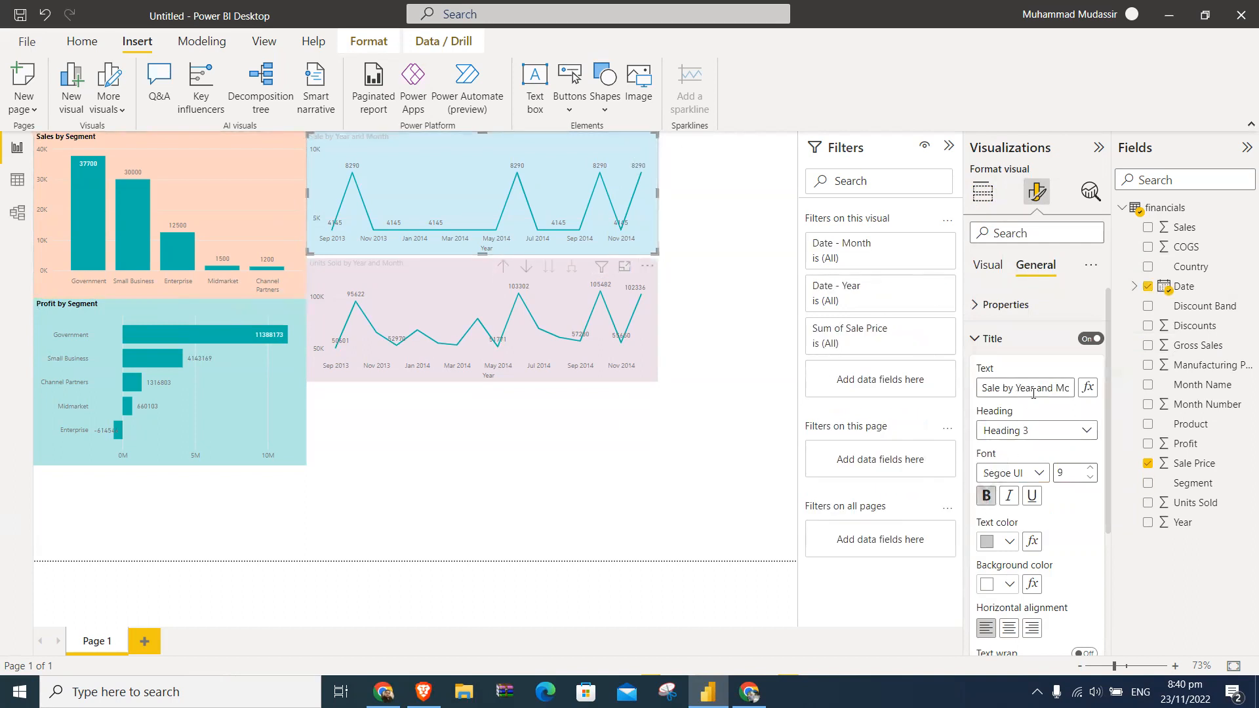
{"action": "left_click", "coordinate": [996, 543]}
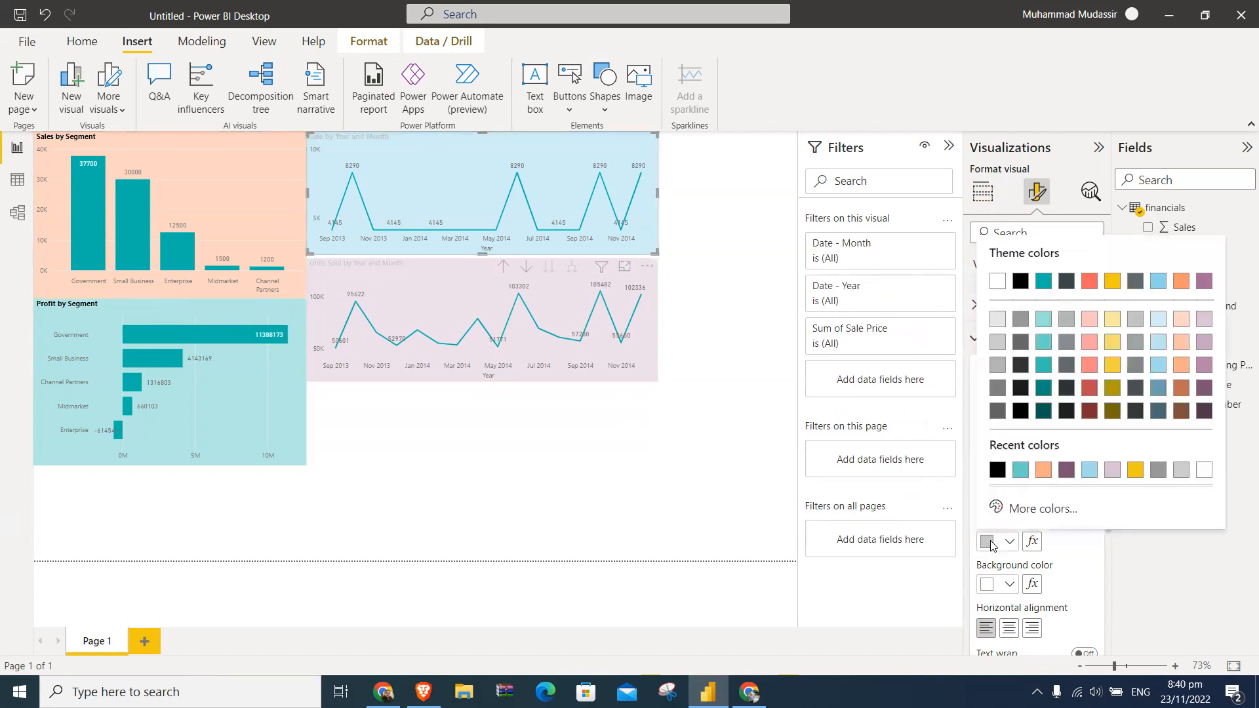
{"action": "left_click", "coordinate": [1027, 288]}
- Make the title of the Units Sold by Year and Month chart bold with black text and deselect the chart
{"action": "left_click", "coordinate": [641, 292]}
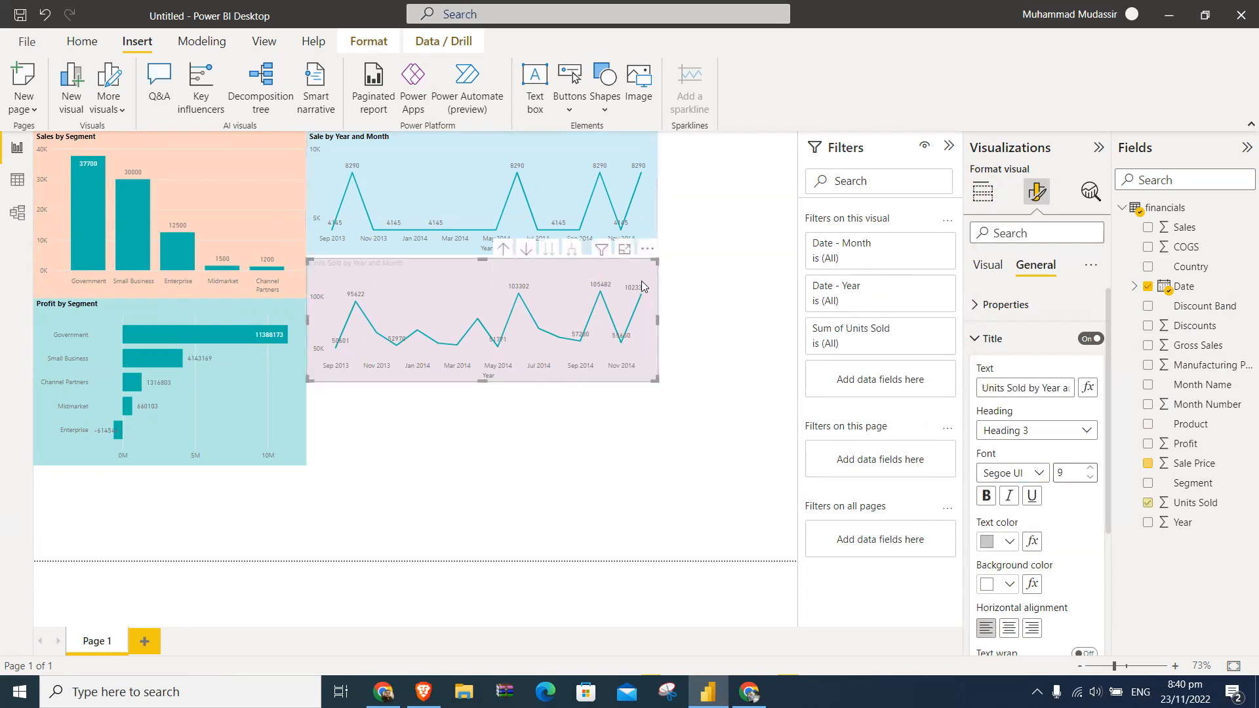
{"action": "left_click", "coordinate": [985, 496]}
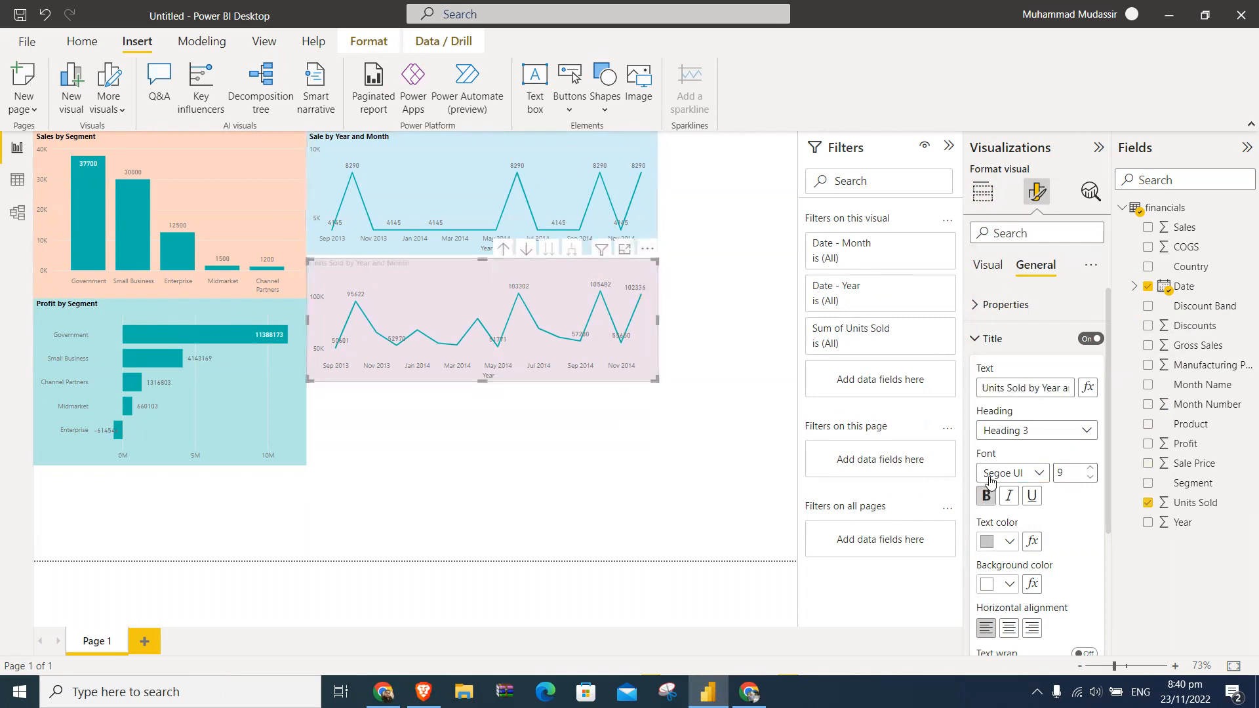
{"action": "left_click", "coordinate": [990, 542]}
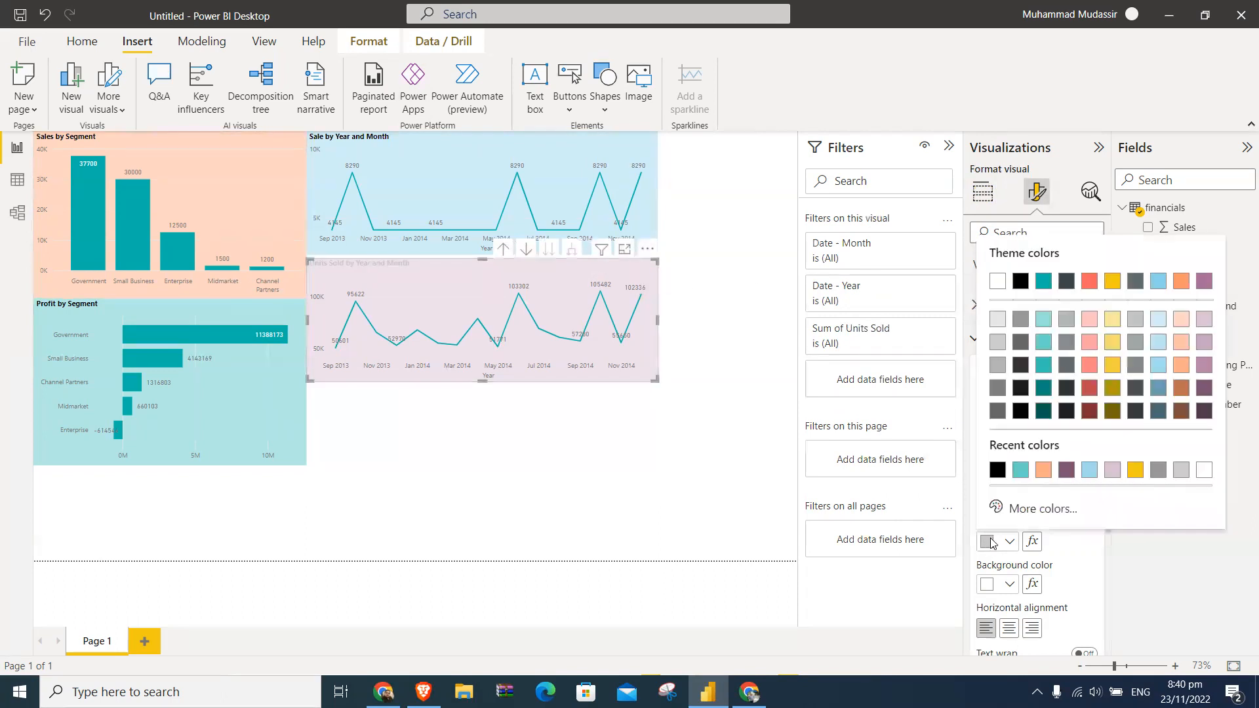
{"action": "left_click", "coordinate": [1018, 283]}
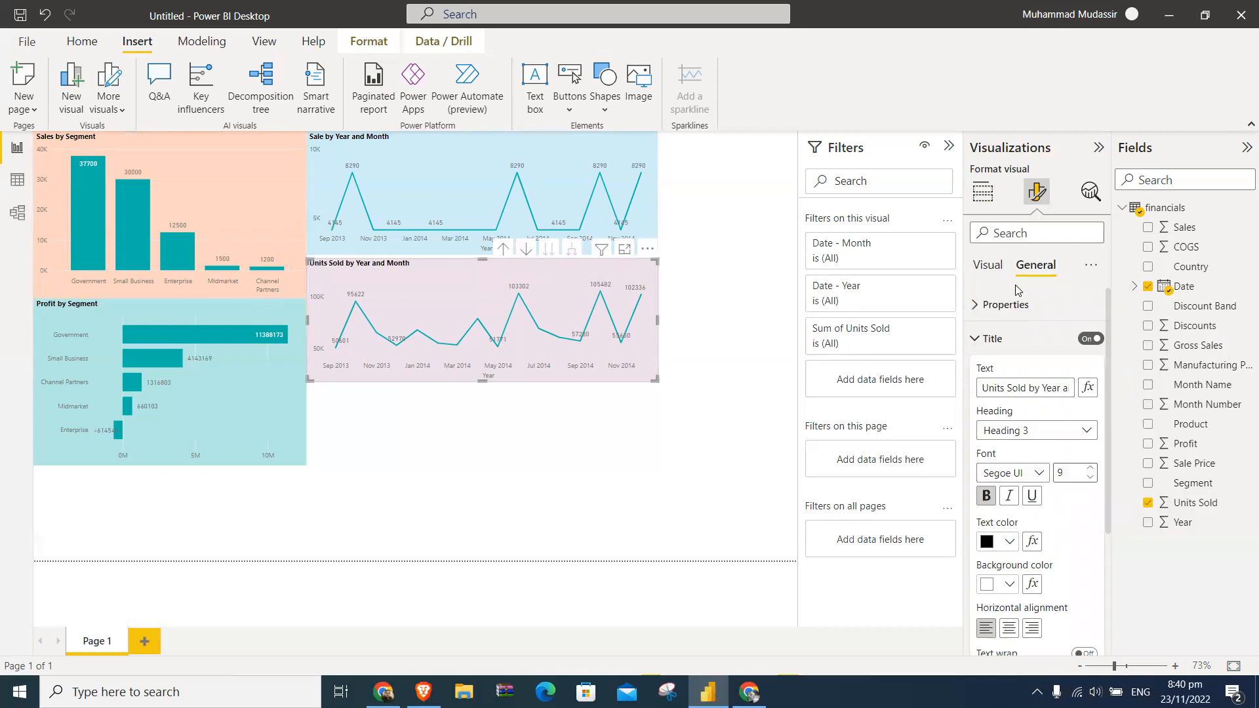
{"action": "left_click", "coordinate": [707, 523]}
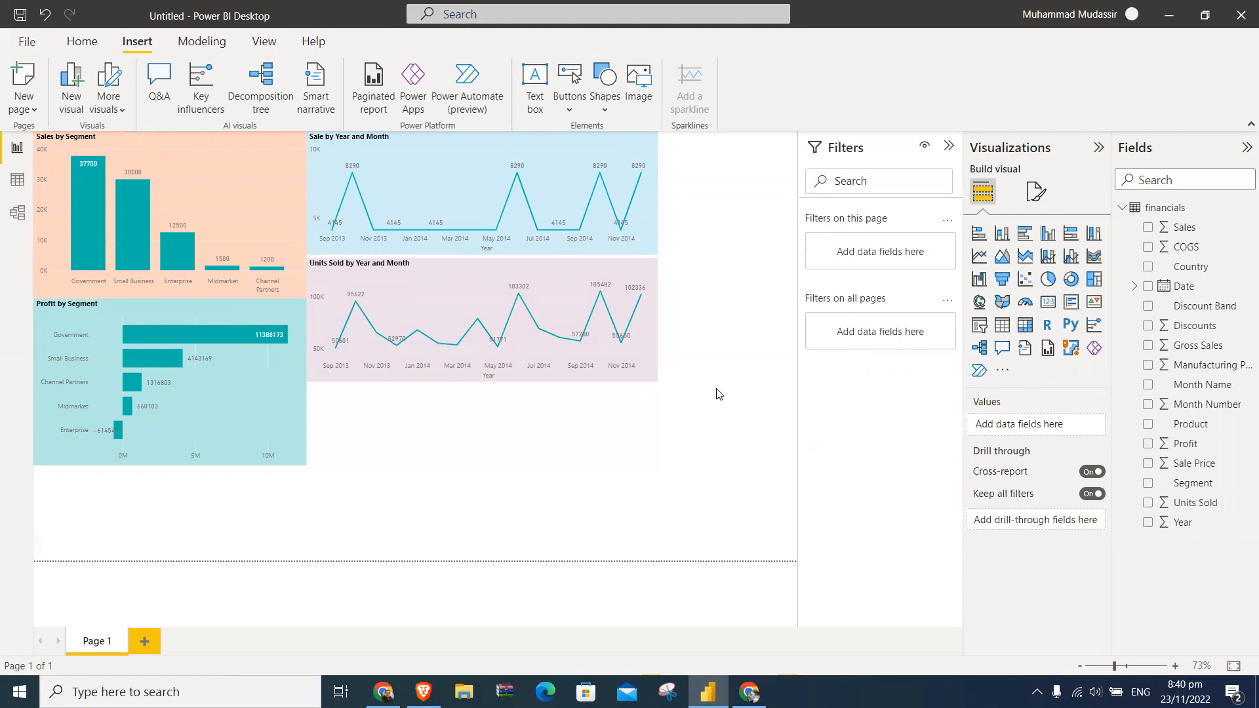
{"action": "left_click", "coordinate": [201, 41]}
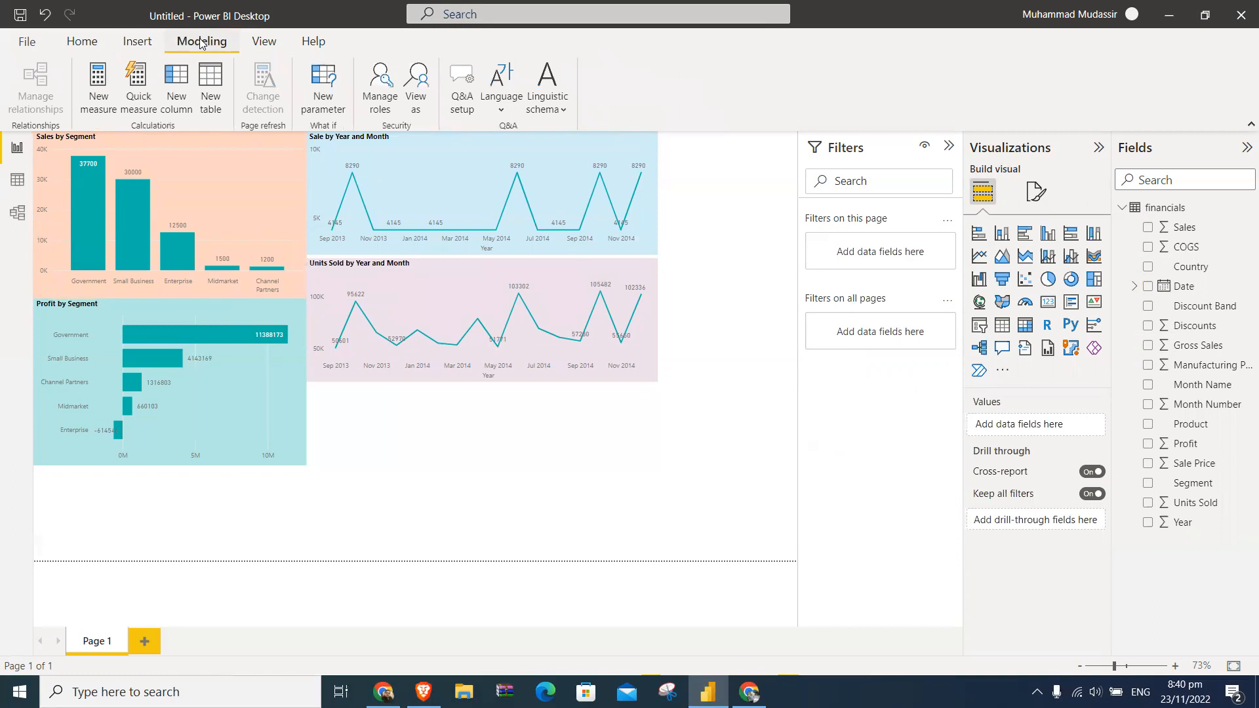
{"action": "left_click", "coordinate": [417, 91]}
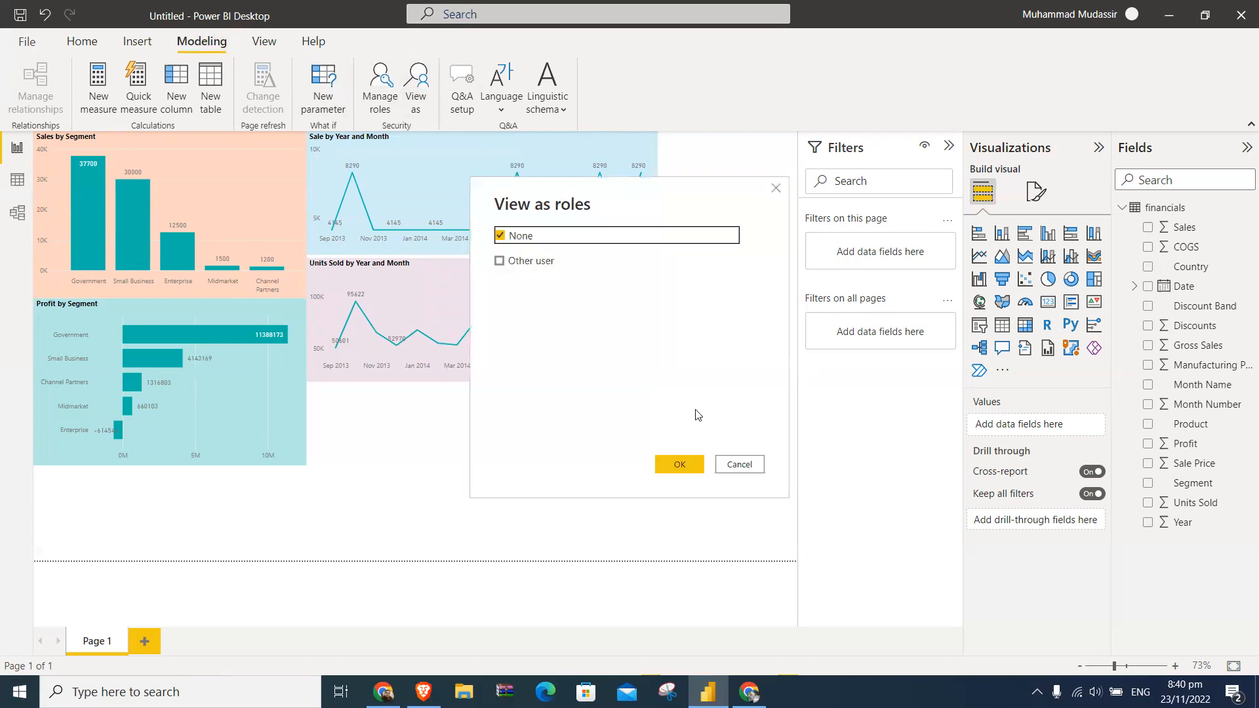
{"action": "left_click", "coordinate": [748, 464]}
{"action": "left_click", "coordinate": [382, 89]}
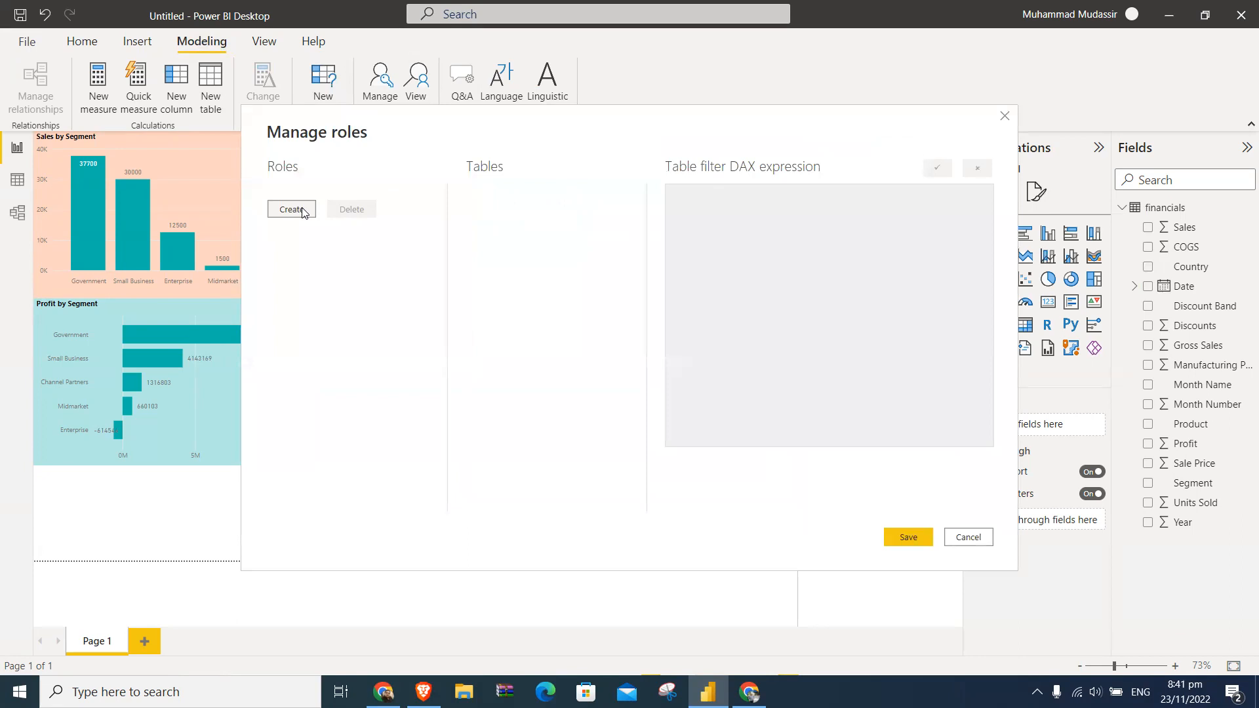
{"action": "left_click", "coordinate": [966, 538]}
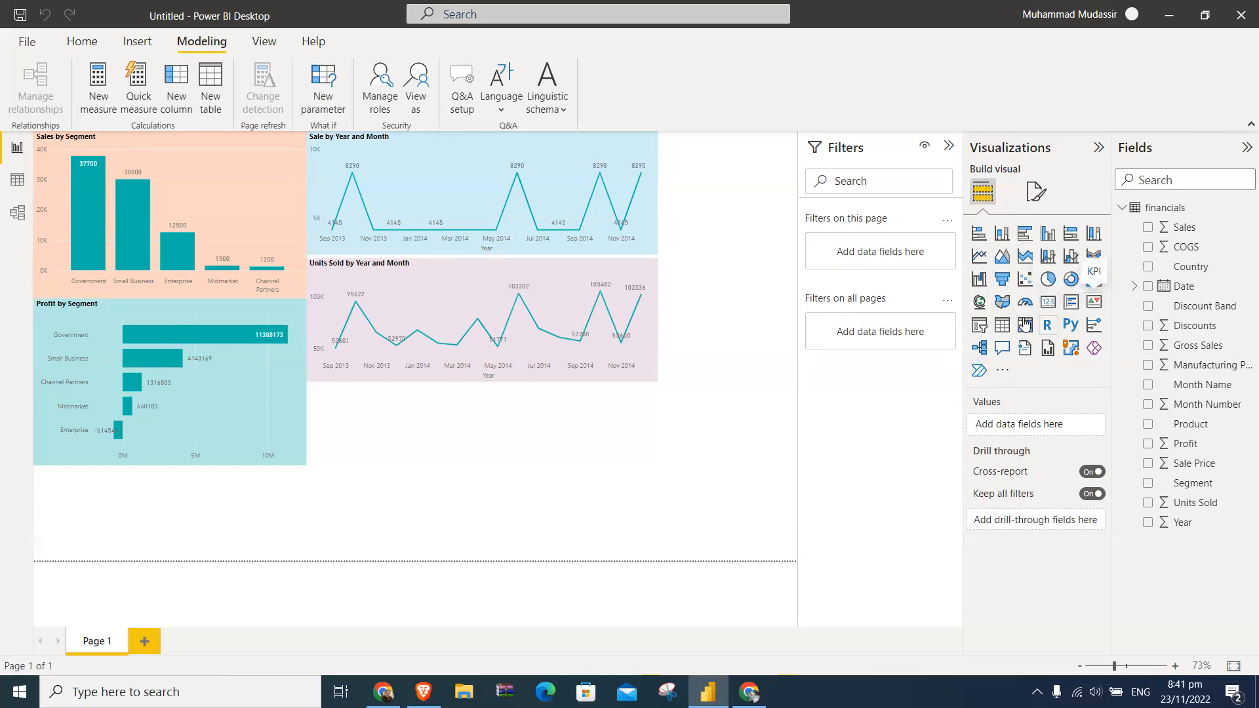
- Try placing an empty slicer below the Units Sold by Year and Month chart, and delete it
{"action": "left_click", "coordinate": [980, 325]}
{"action": "left_click_drag", "start_coordinate": [274, 493], "coordinate": [658, 425]}
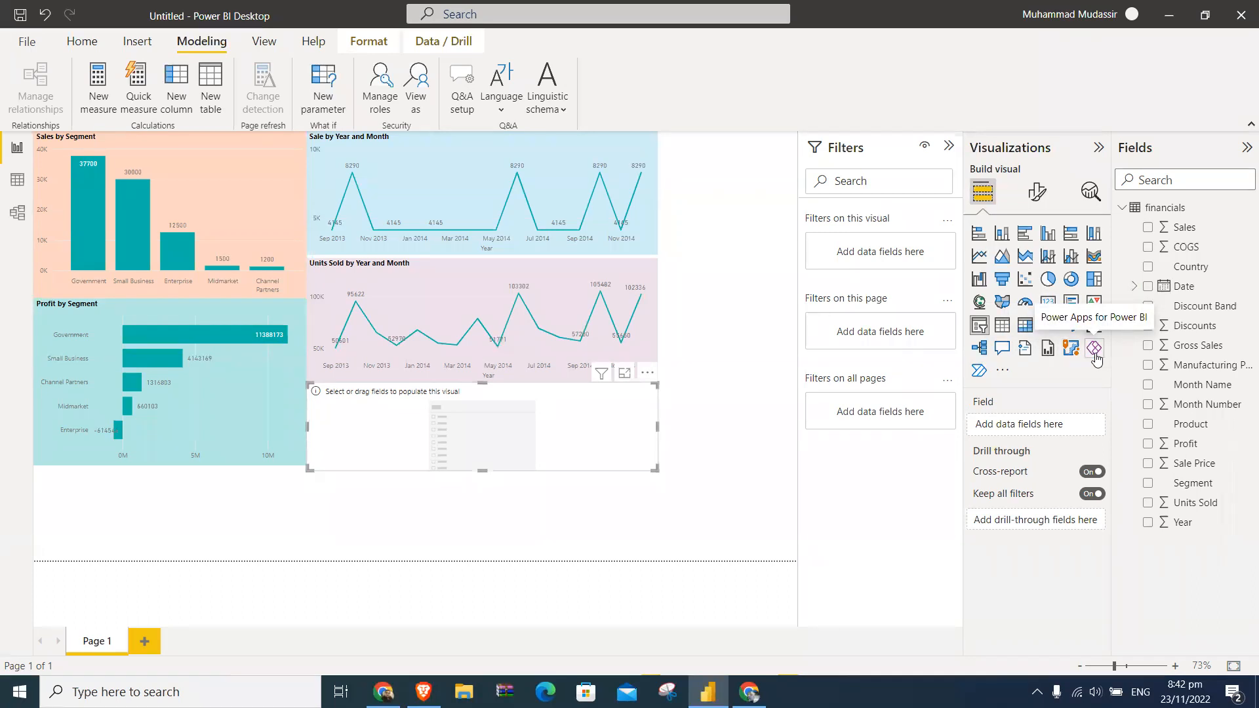
{"action": "left_click", "coordinate": [1004, 371]}
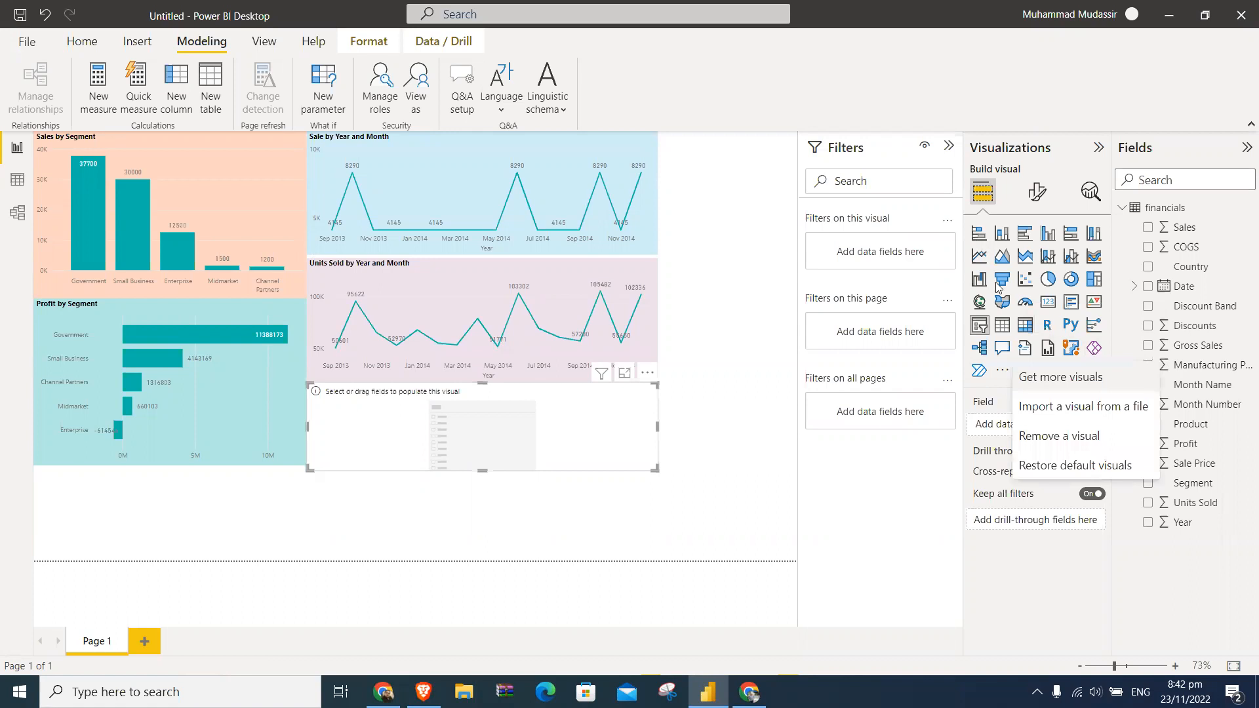
{"action": "left_click", "coordinate": [994, 392]}
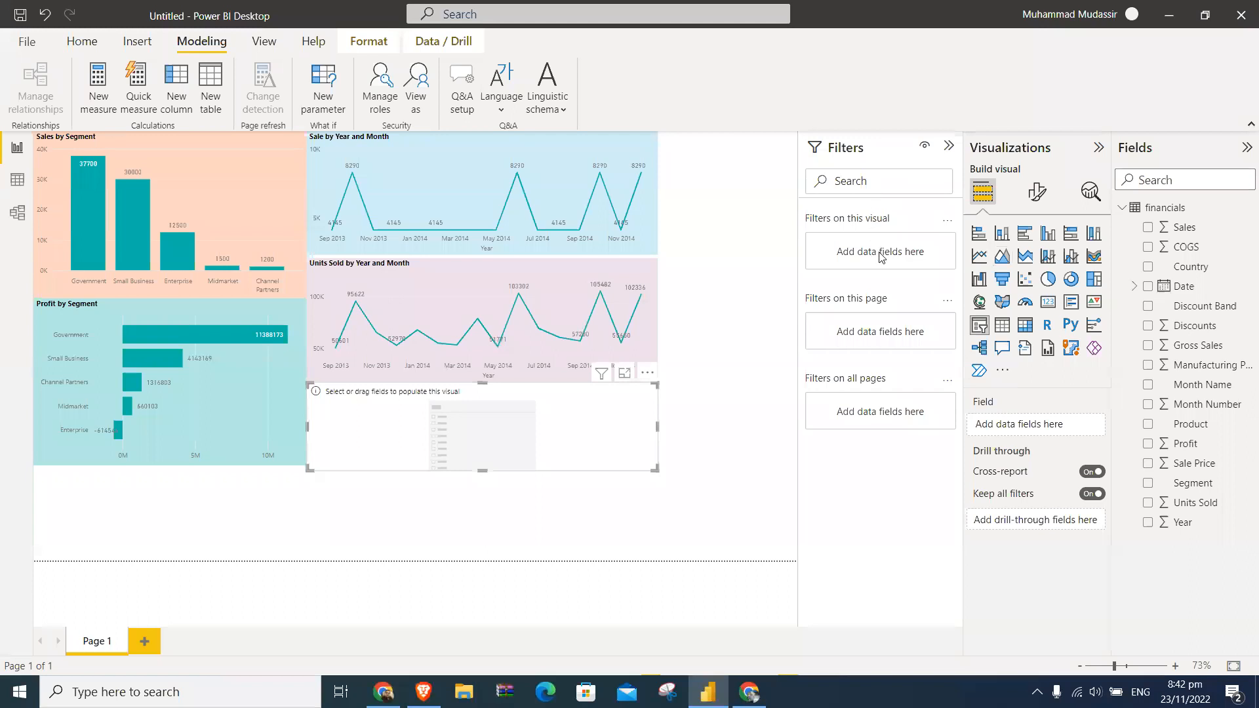
{"action": "key", "text": "Delete"}
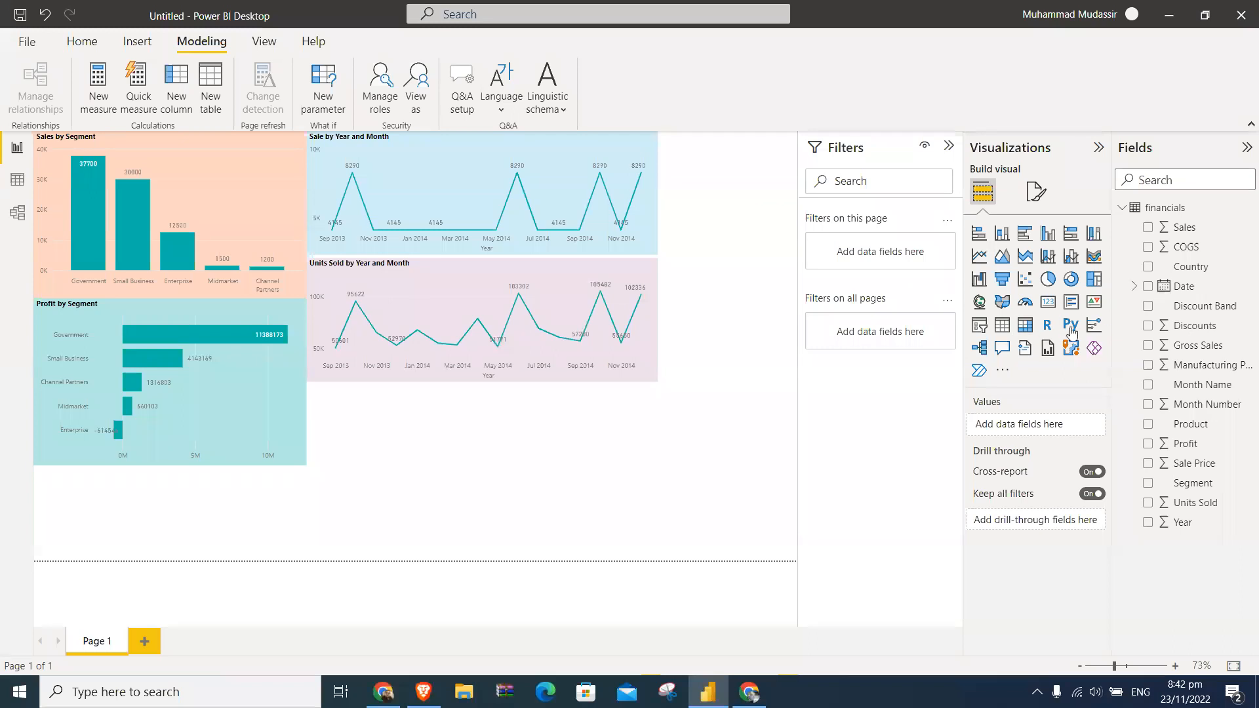
- Add Product as a filter on this page and select Amarilla
{"action": "left_click", "coordinate": [1196, 427]}
{"action": "left_click_drag", "start_coordinate": [1195, 427], "coordinate": [879, 253]}
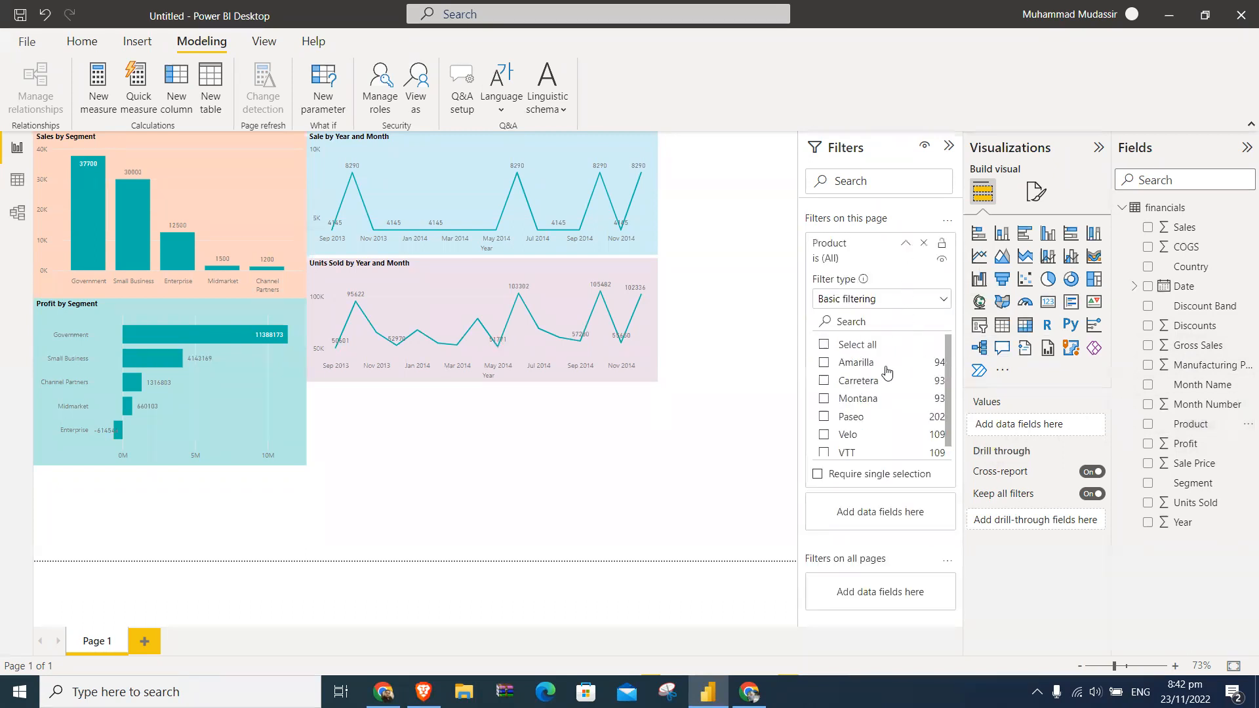
{"action": "left_click", "coordinate": [825, 364]}
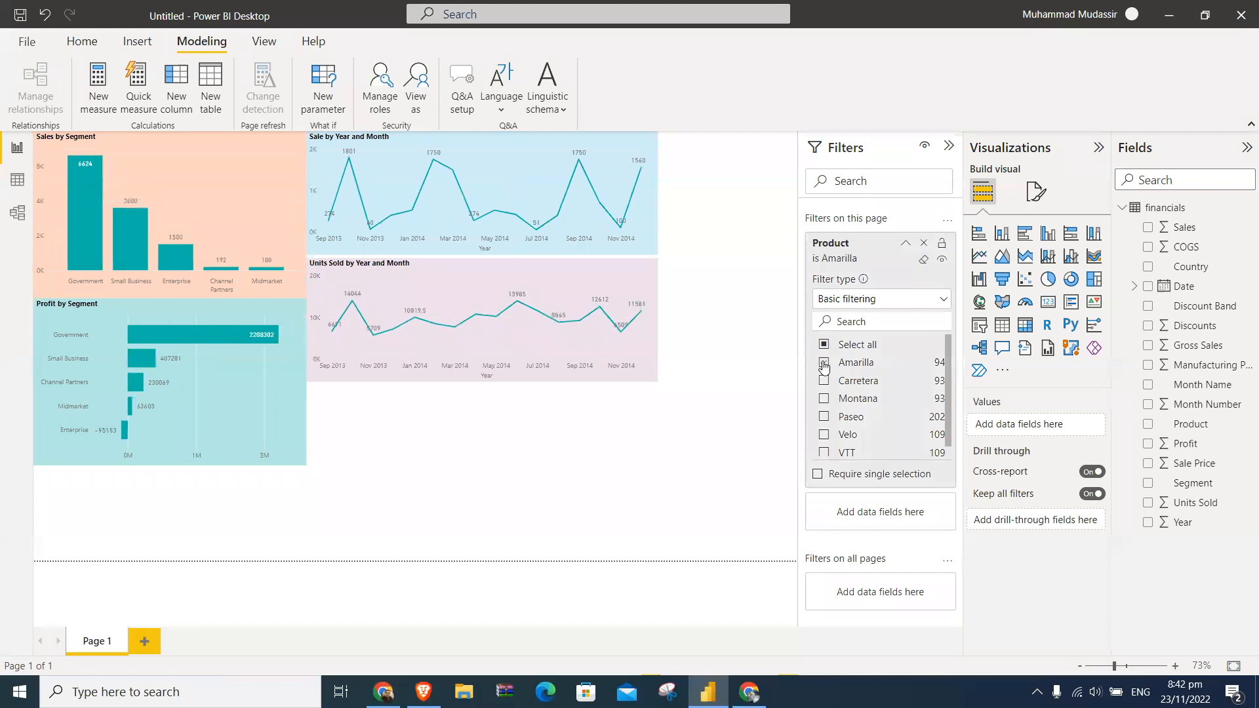
- Toggle the Amarilla value in the page filter off and on repeatedly to compare the charts, ending with it selected
{"action": "left_click", "coordinate": [824, 365]}
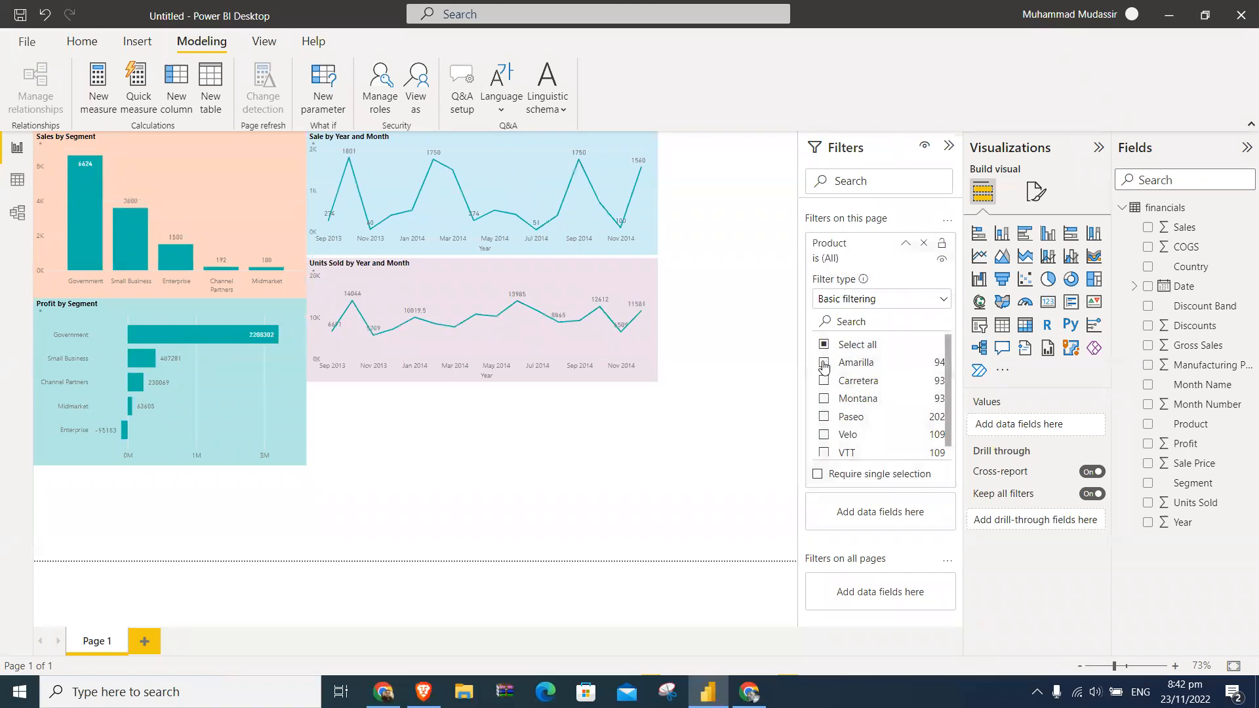
{"action": "left_click", "coordinate": [824, 365]}
{"action": "left_click", "coordinate": [824, 365]}
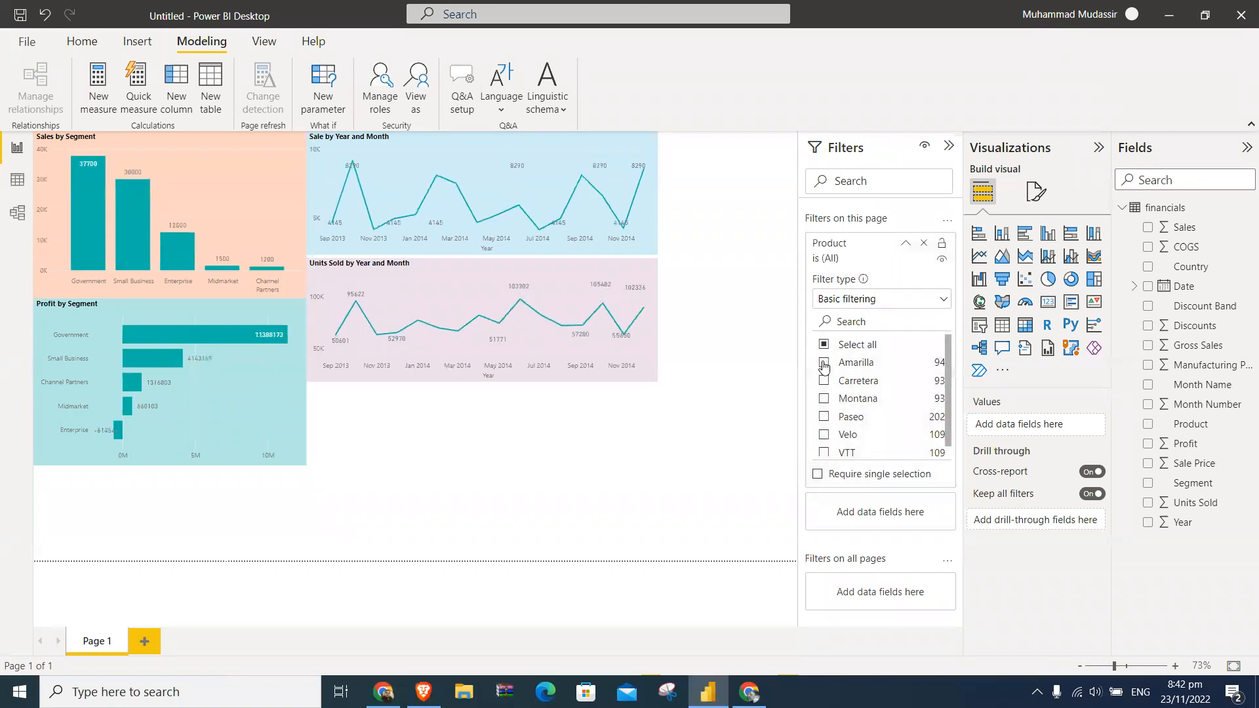
{"action": "left_click", "coordinate": [824, 365]}
{"action": "left_click", "coordinate": [824, 365]}
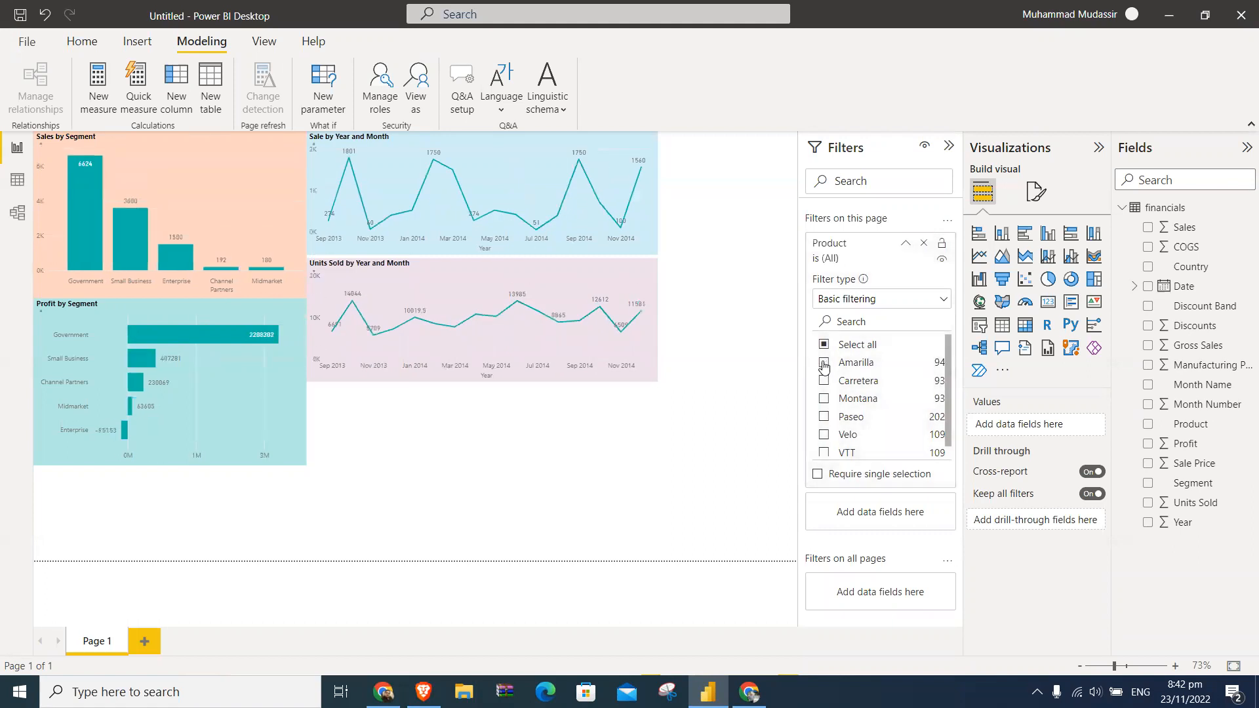
{"action": "left_click", "coordinate": [824, 365]}
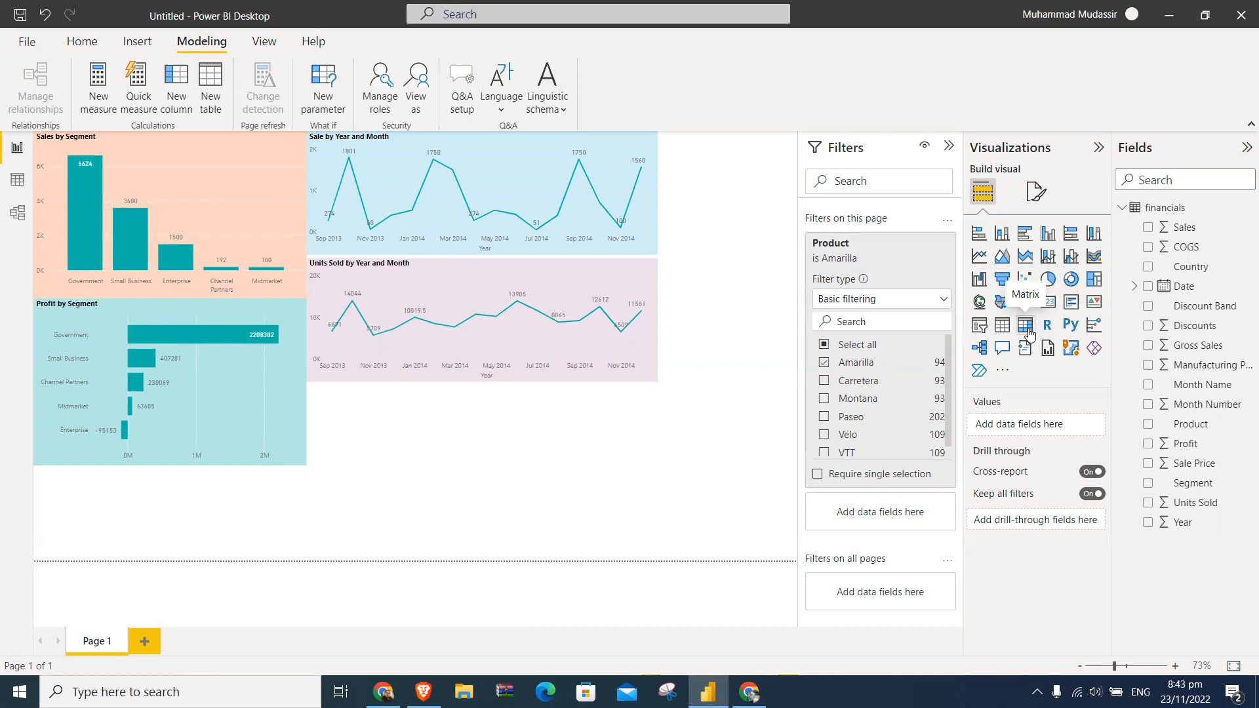
- Select all products in the page filter and add a Product slicer below the Units Sold by Year and Month chart, widened to match it
{"action": "left_click", "coordinate": [979, 324]}
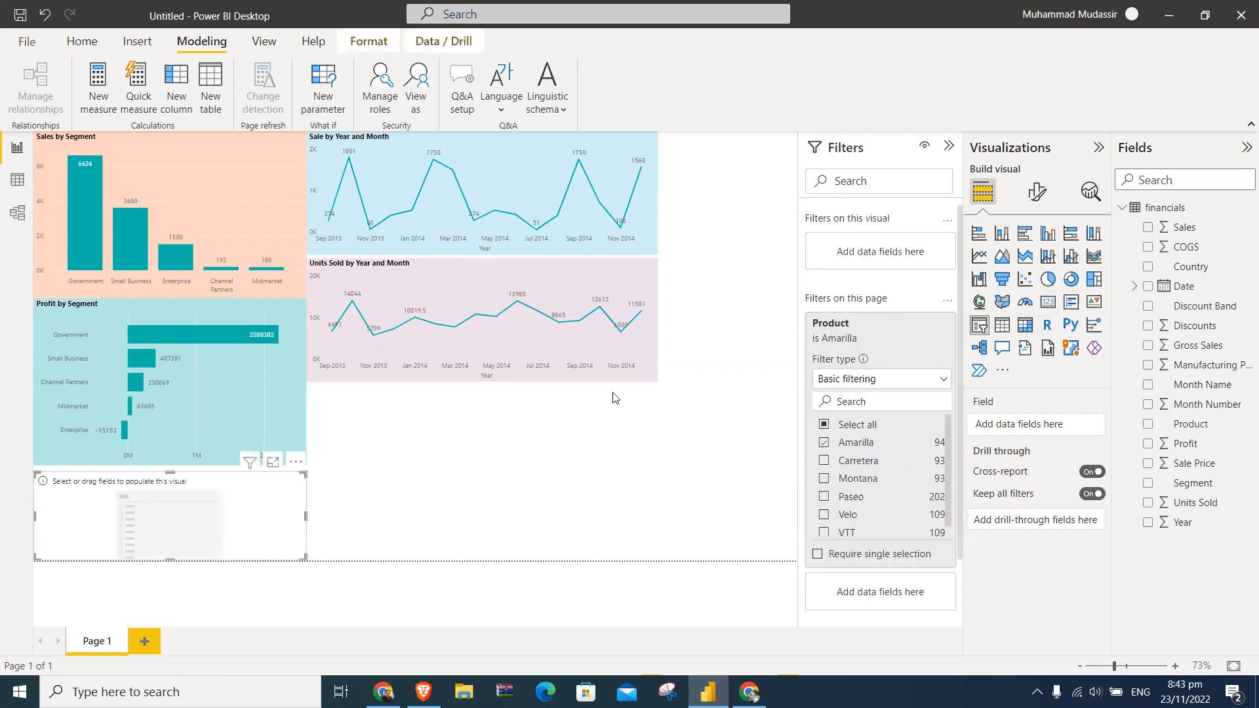
{"action": "left_click", "coordinate": [825, 429]}
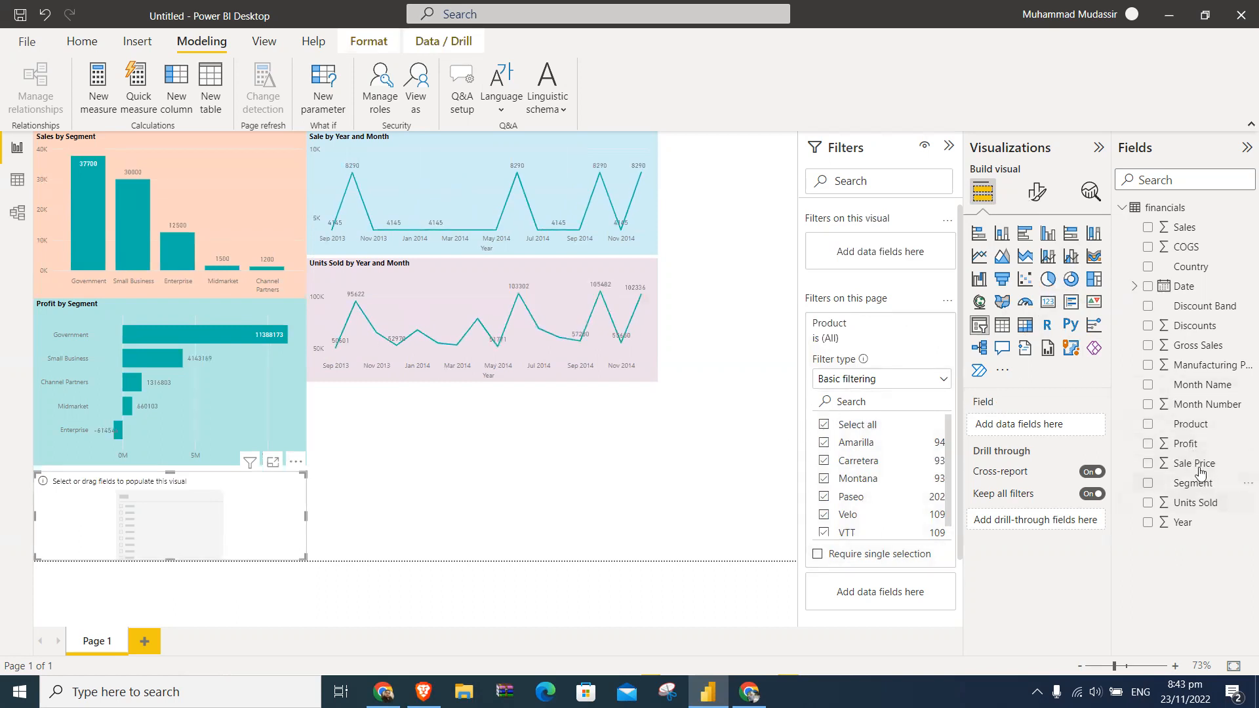
{"action": "left_click_drag", "start_coordinate": [1189, 429], "coordinate": [513, 392]}
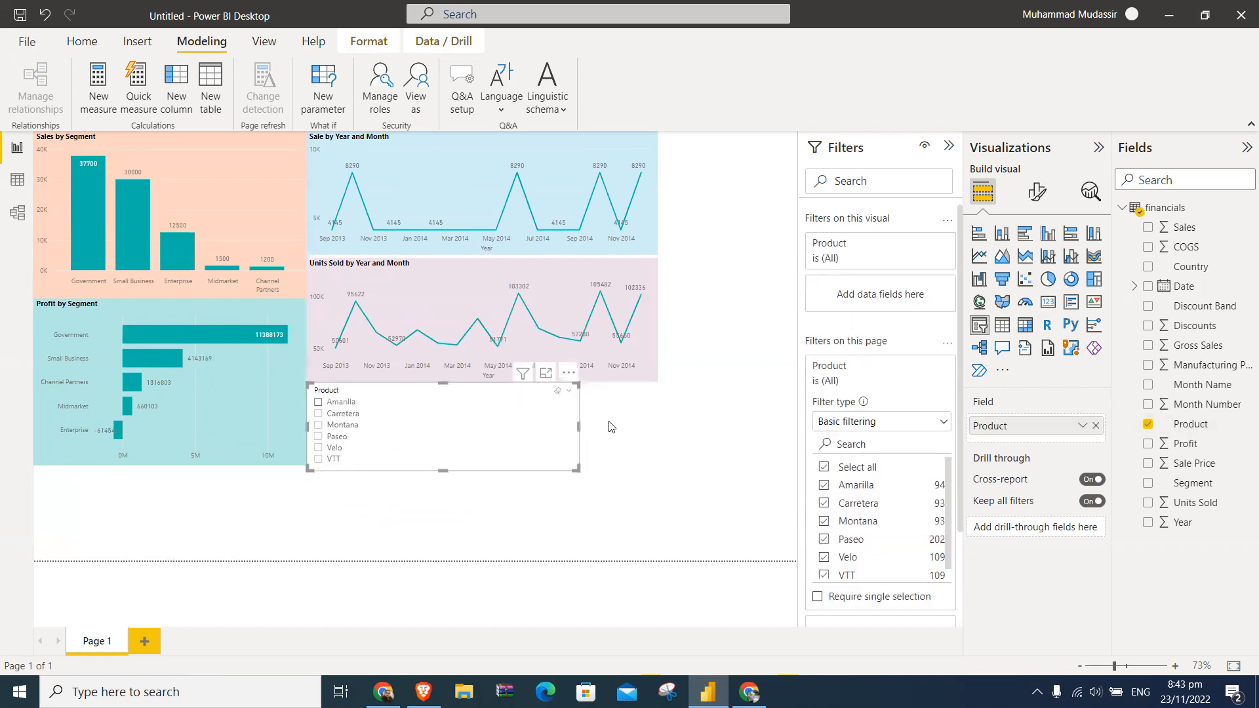
{"action": "left_click_drag", "start_coordinate": [579, 429], "coordinate": [655, 430]}
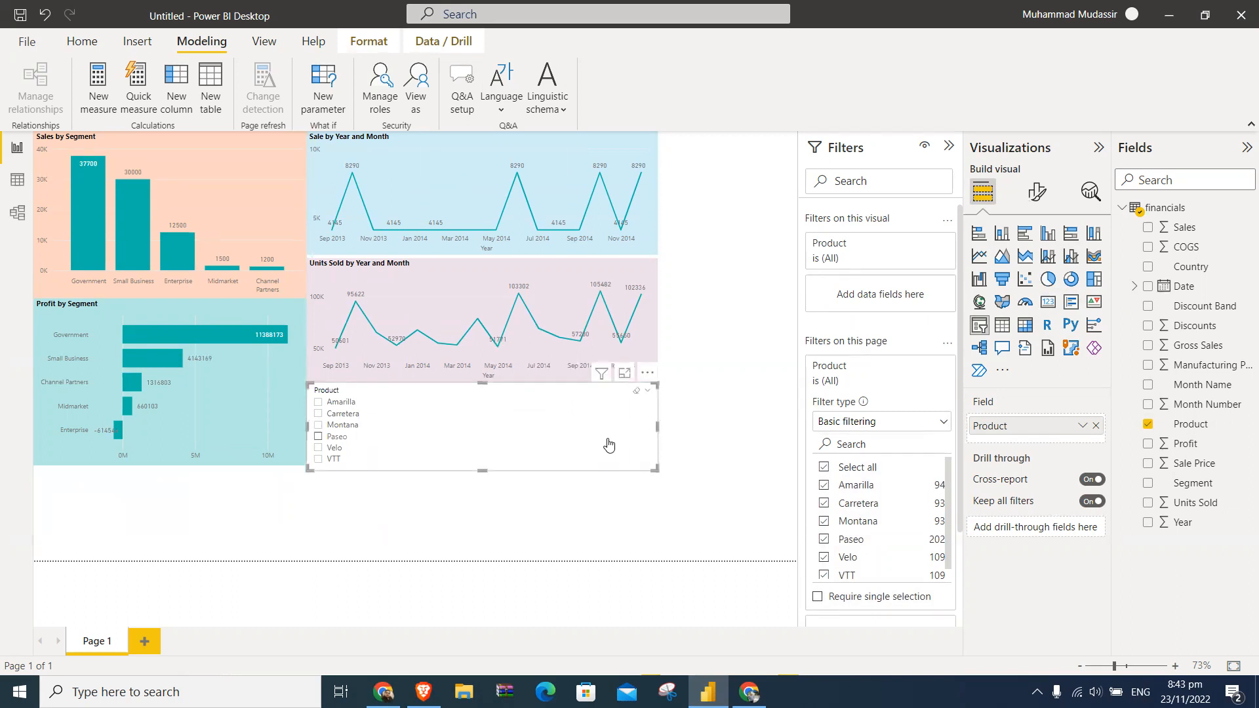
{"action": "mouse_move", "coordinate": [486, 470]}
{"action": "left_mouse_down"}
{"action": "mouse_move", "coordinate": [489, 518]}
{"action": "mouse_move", "coordinate": [491, 484]}
{"action": "left_mouse_up"}
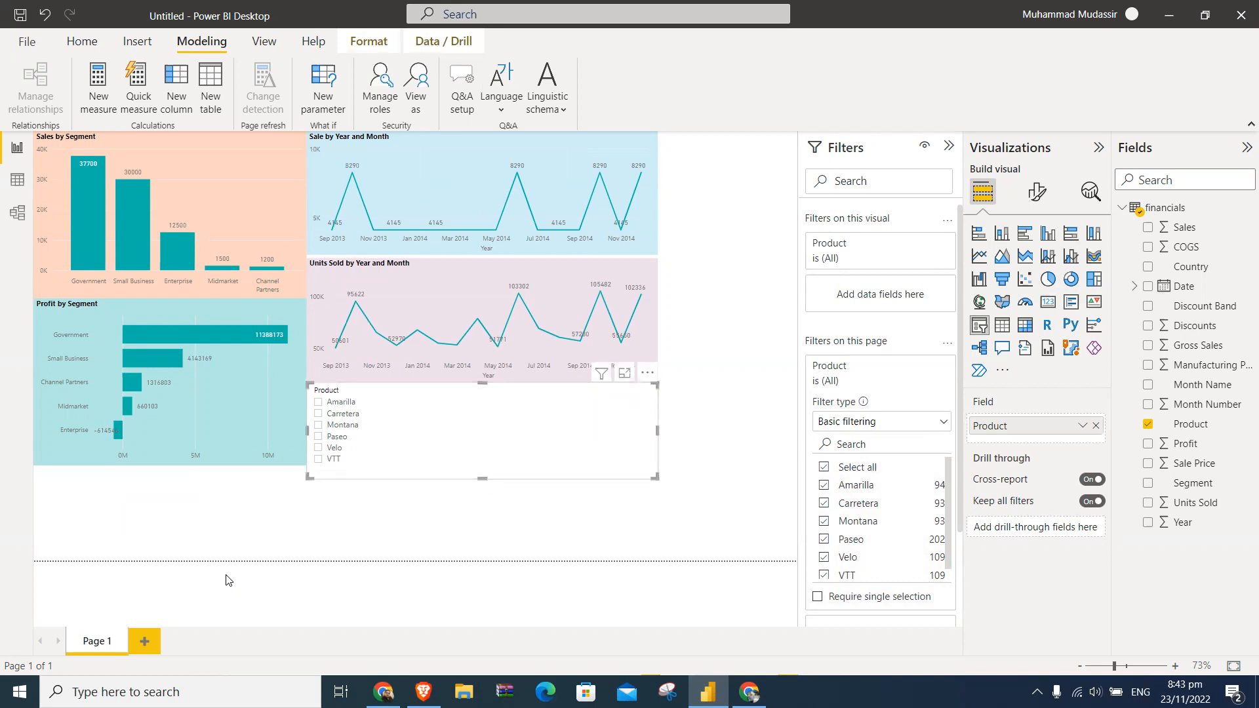
- Examine the Product column's distinct values in the financials data table and return to the report
{"action": "left_click", "coordinate": [17, 187]}
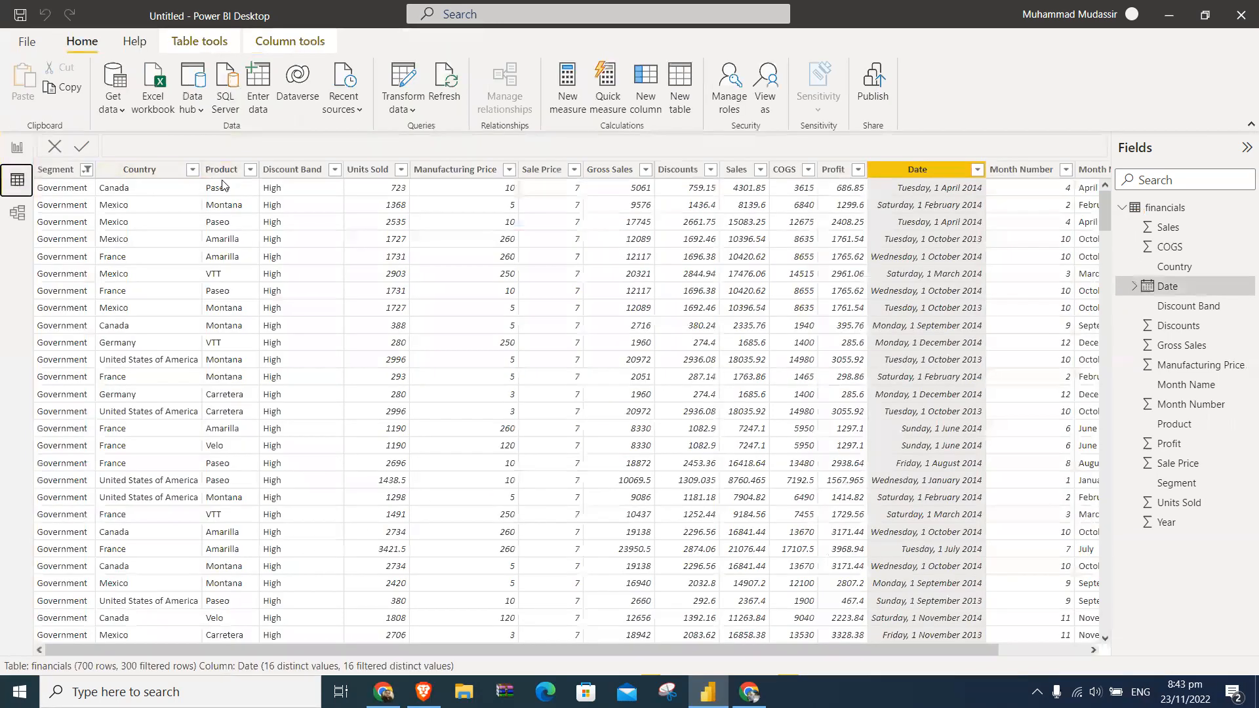
{"action": "left_click", "coordinate": [251, 171]}
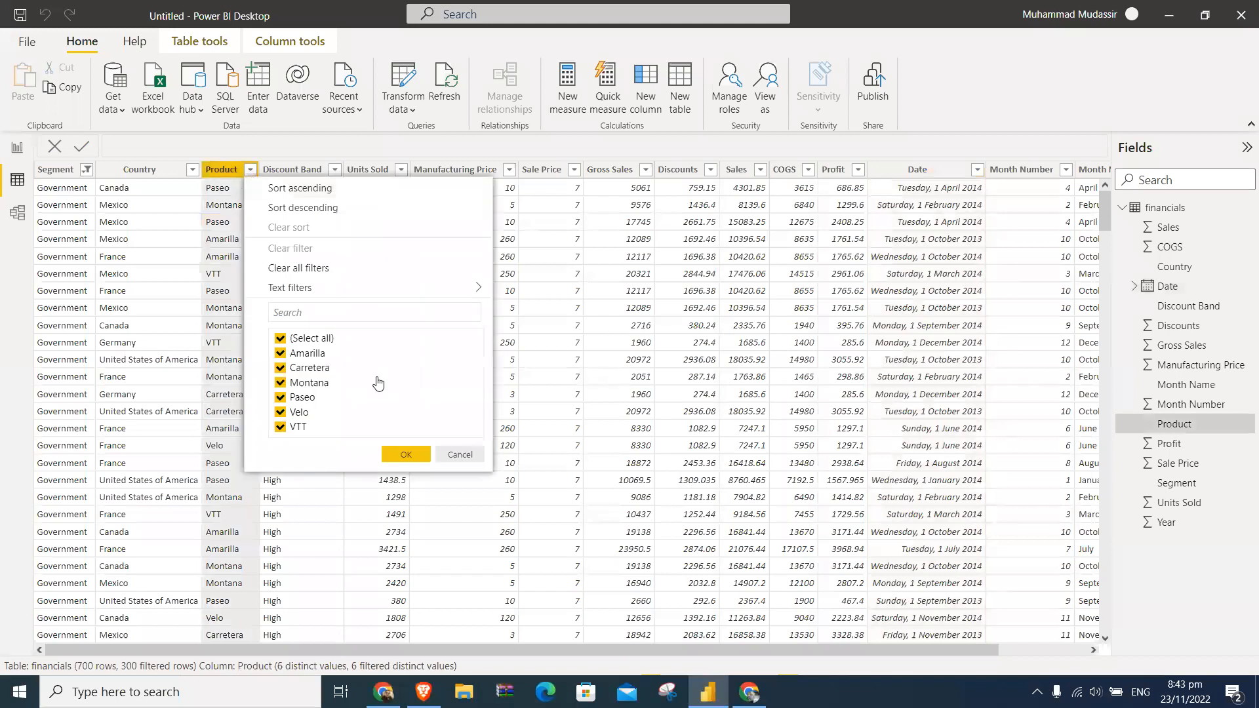
{"action": "left_click", "coordinate": [451, 452]}
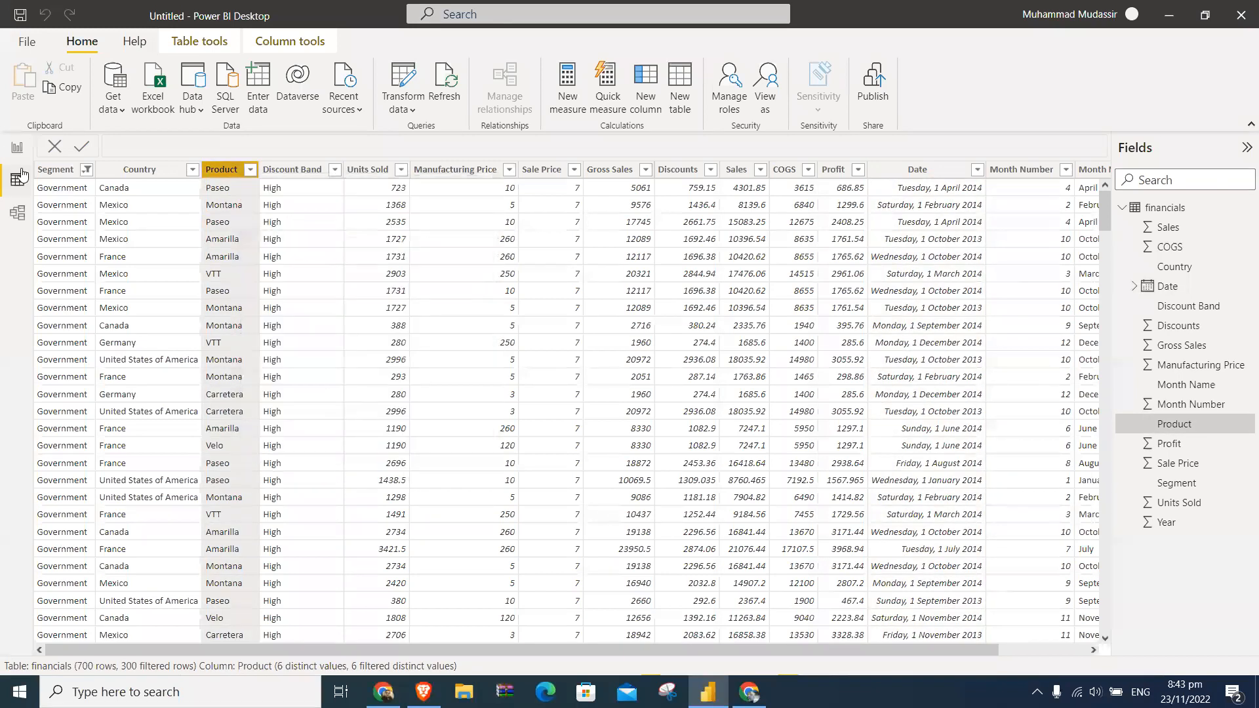
{"action": "left_click", "coordinate": [15, 150]}
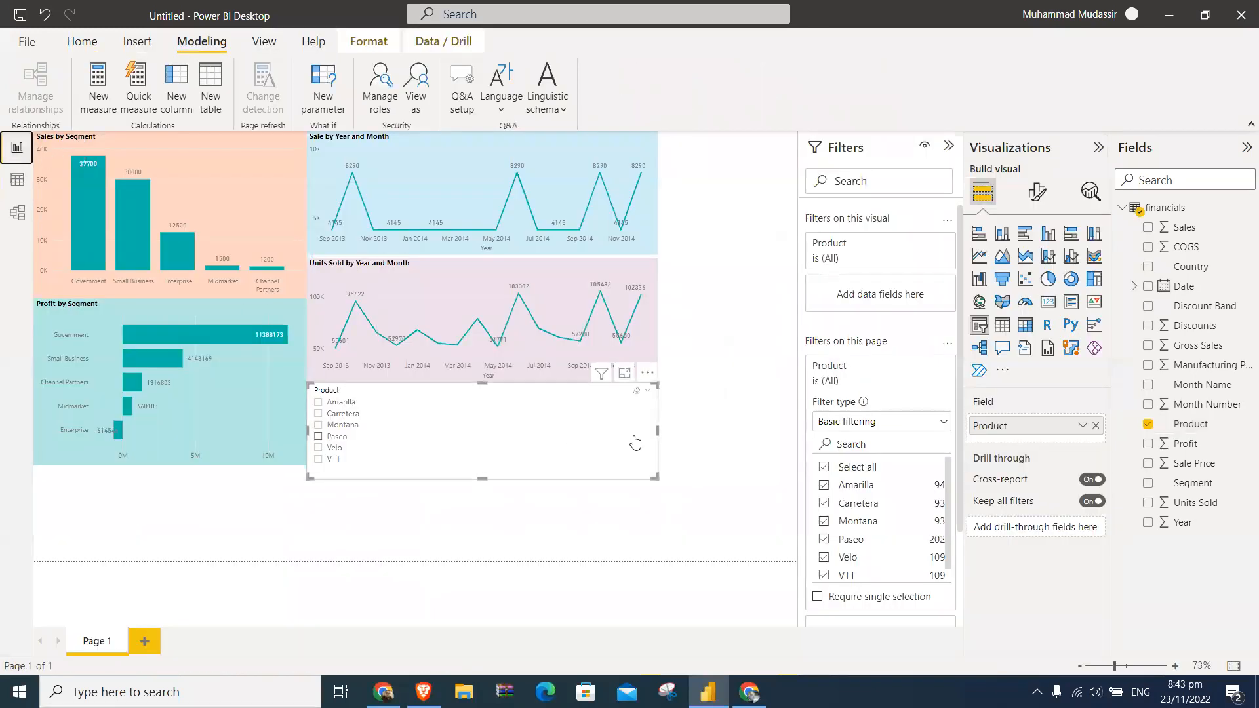
- Narrow the Product slicer to fit its list and filter the charts by each product in turn, from Amarilla to VTT
{"action": "left_click_drag", "start_coordinate": [657, 430], "coordinate": [378, 431]}
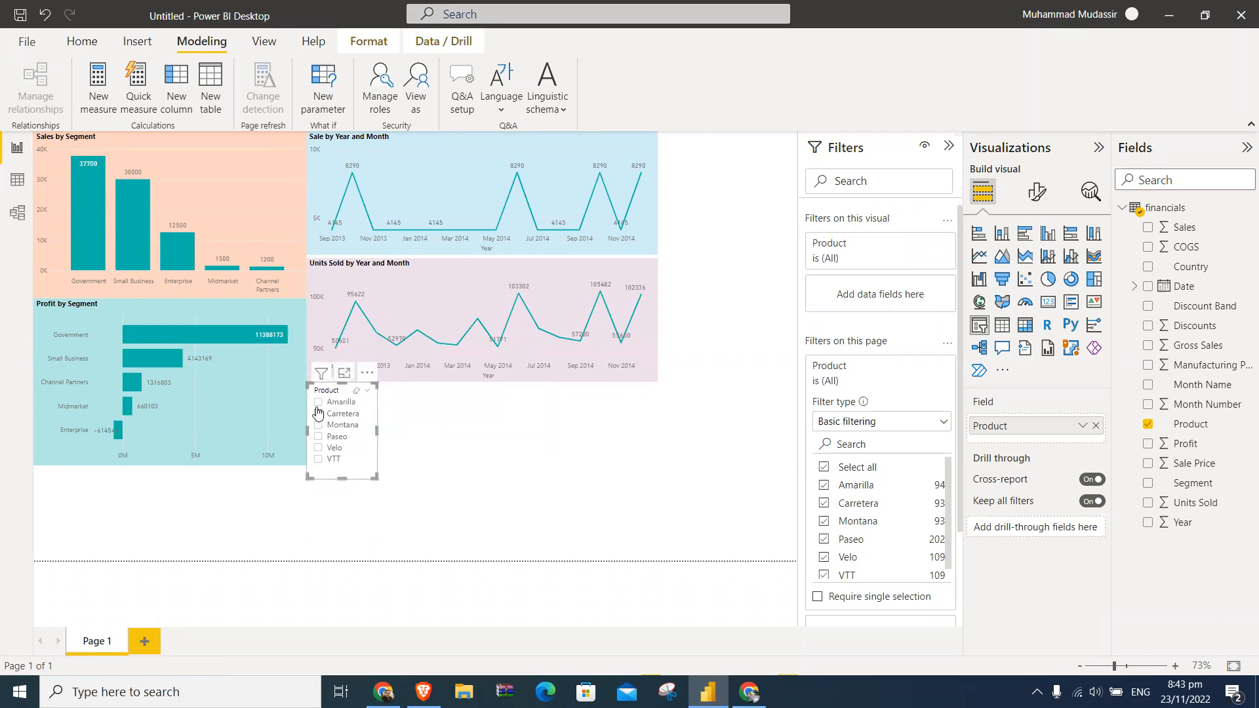
{"action": "left_click", "coordinate": [318, 402]}
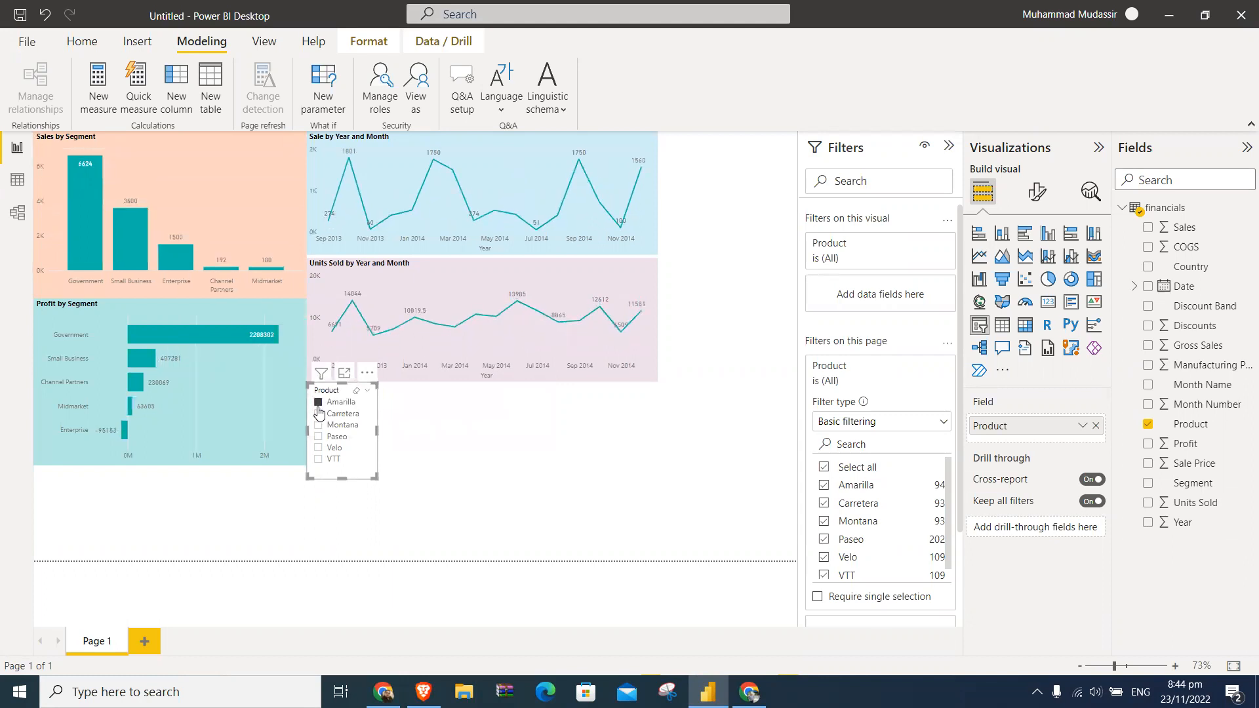
{"action": "left_click", "coordinate": [319, 414]}
{"action": "left_click", "coordinate": [318, 425]}
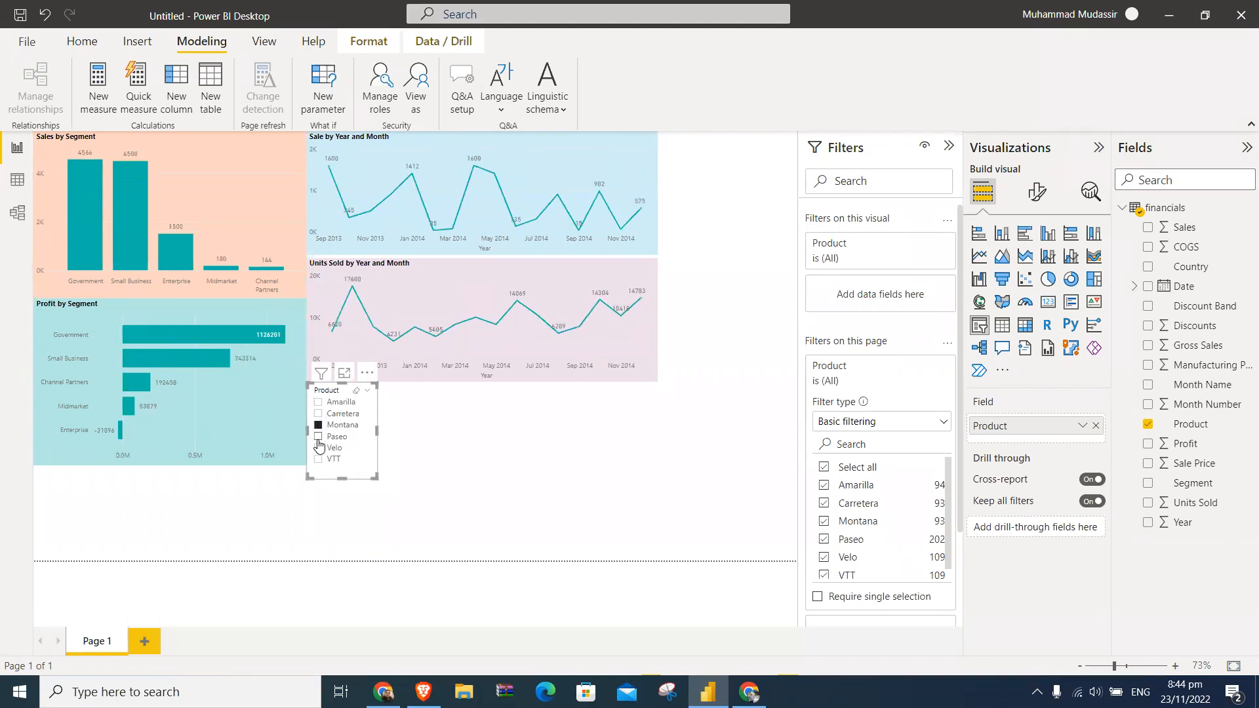
{"action": "left_click", "coordinate": [319, 436]}
{"action": "left_click", "coordinate": [319, 448]}
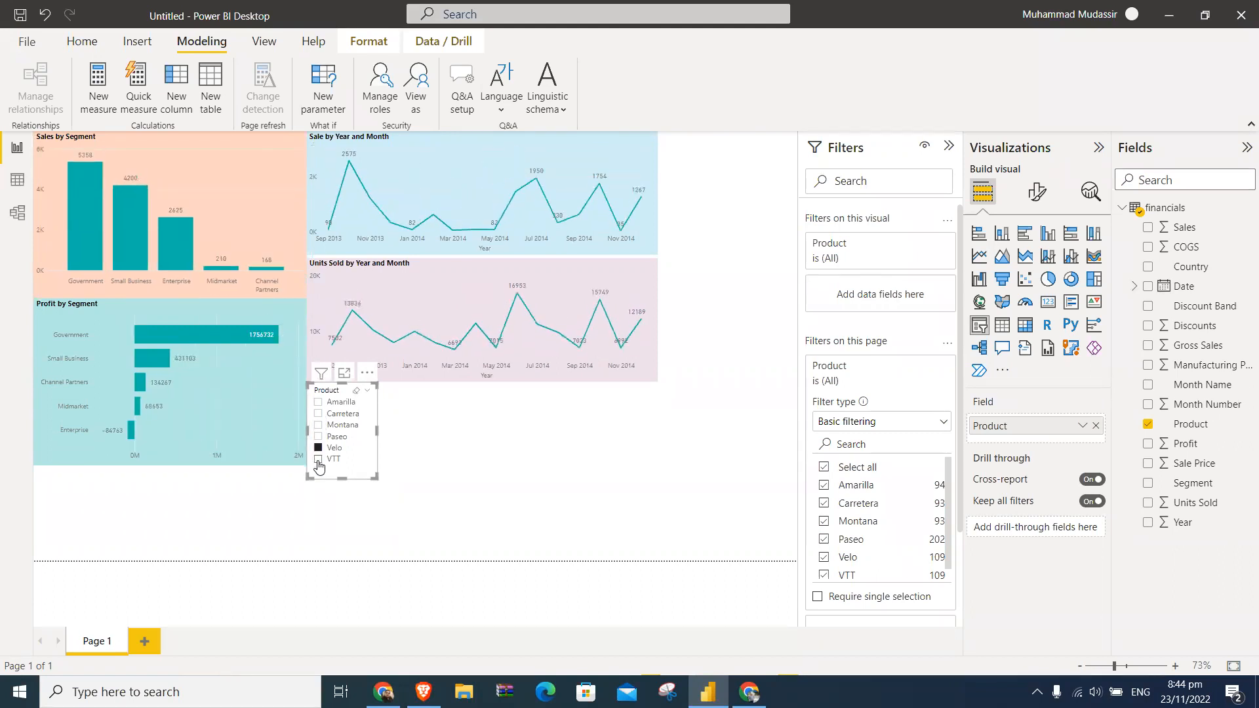
{"action": "left_click", "coordinate": [319, 458]}
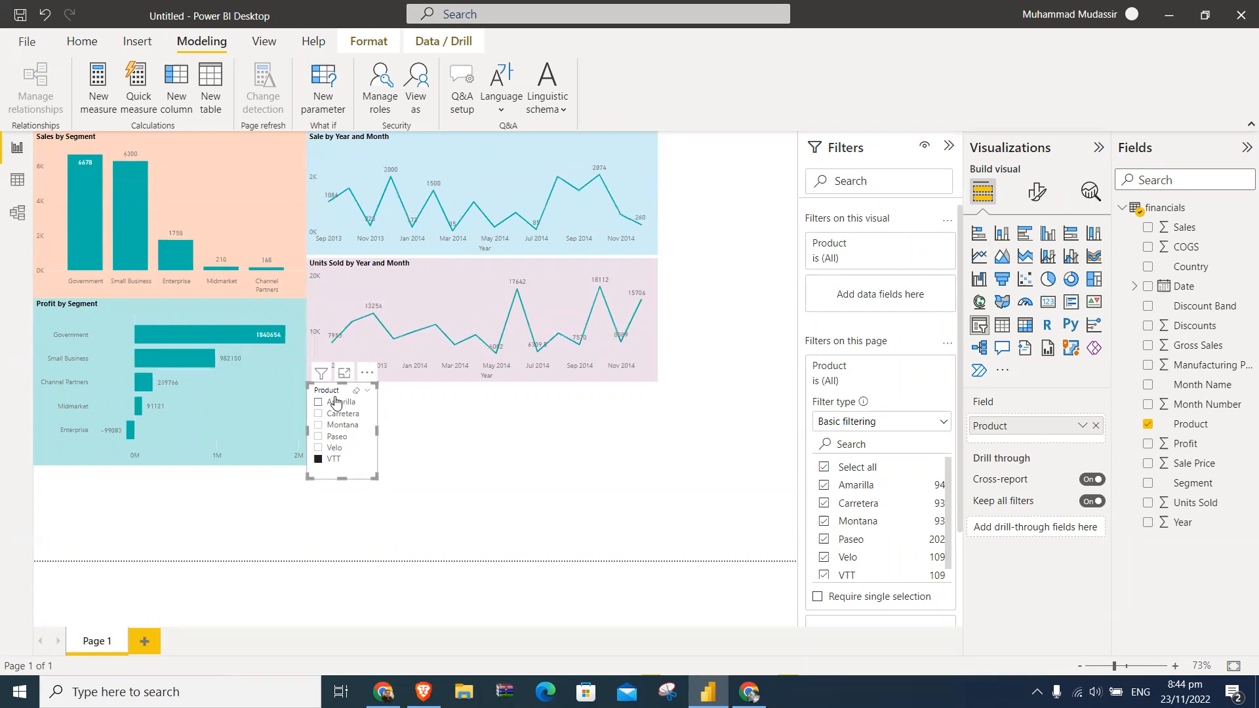
- Try the Product slicer as a dropdown, open its list, and switch the slicer back to the list type
{"action": "left_click", "coordinate": [366, 392]}
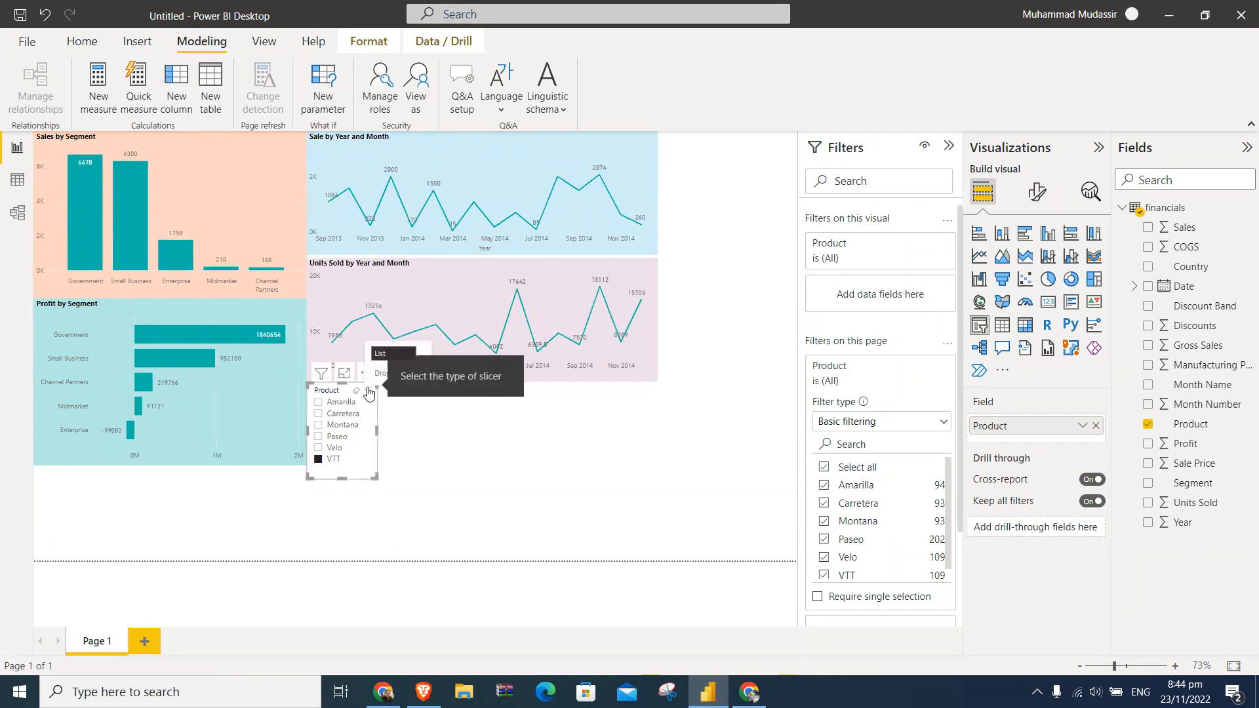
{"action": "left_click", "coordinate": [379, 374]}
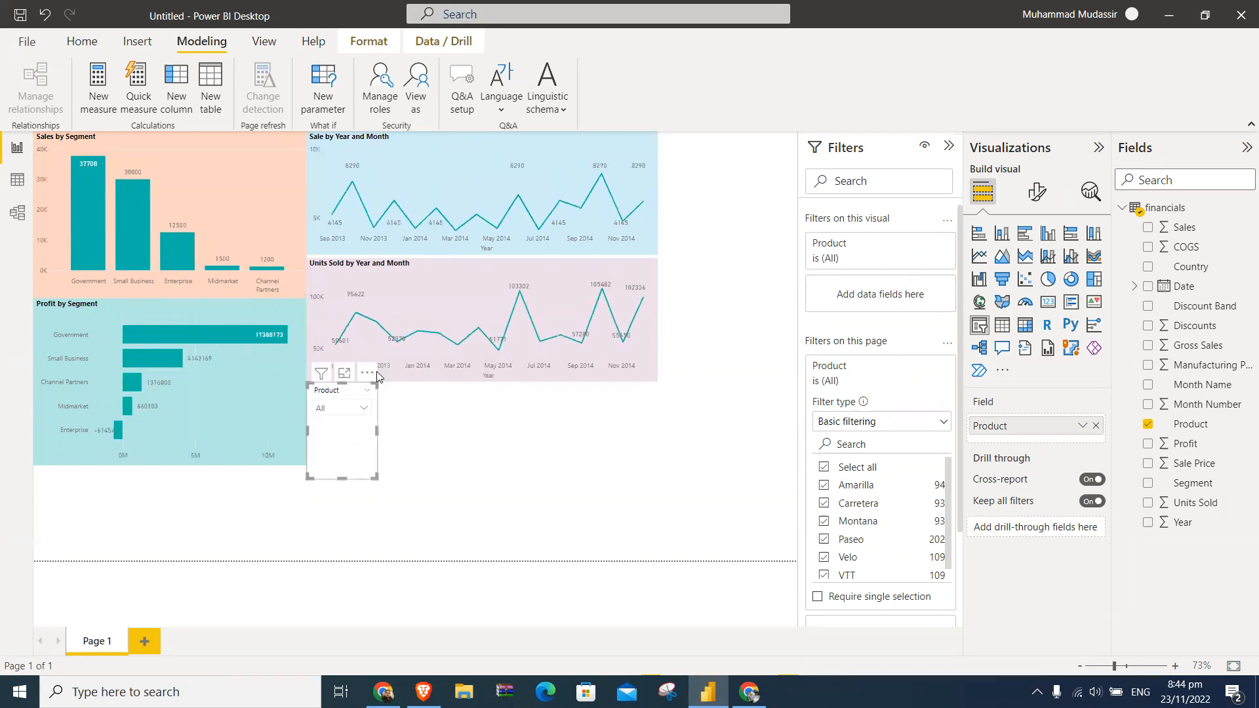
{"action": "left_click", "coordinate": [364, 409]}
{"action": "left_click", "coordinate": [364, 409]}
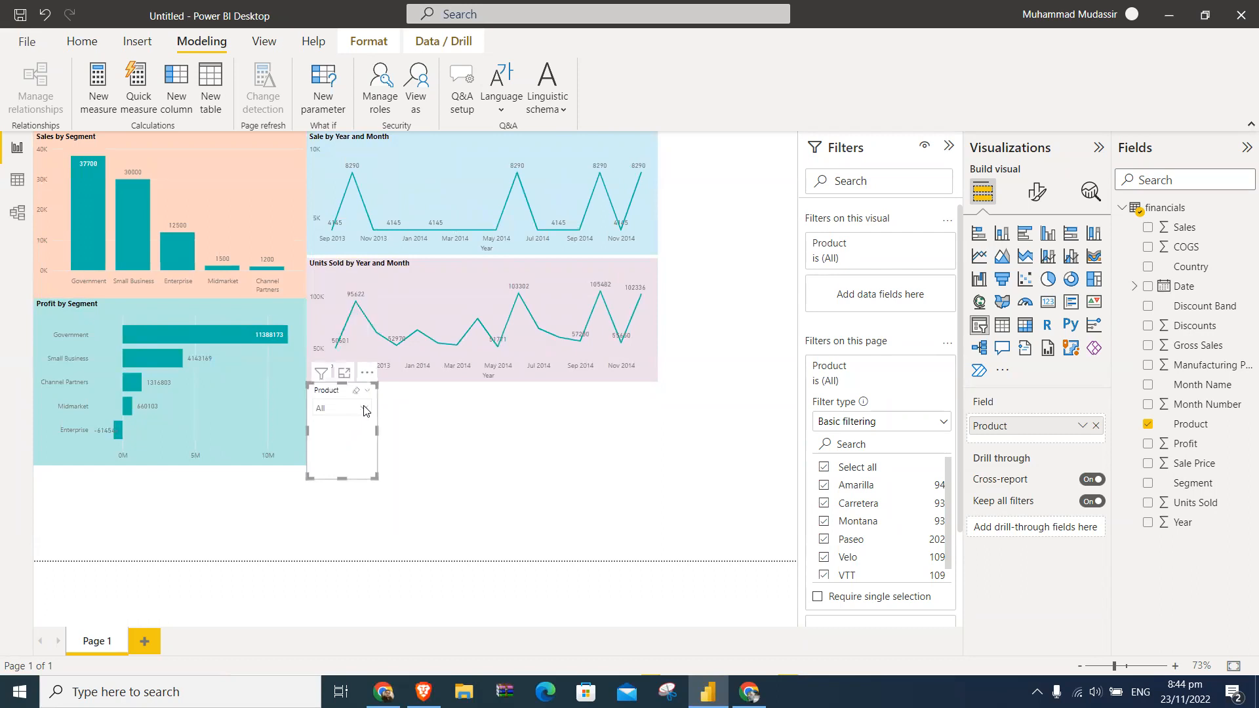
{"action": "left_click", "coordinate": [366, 393]}
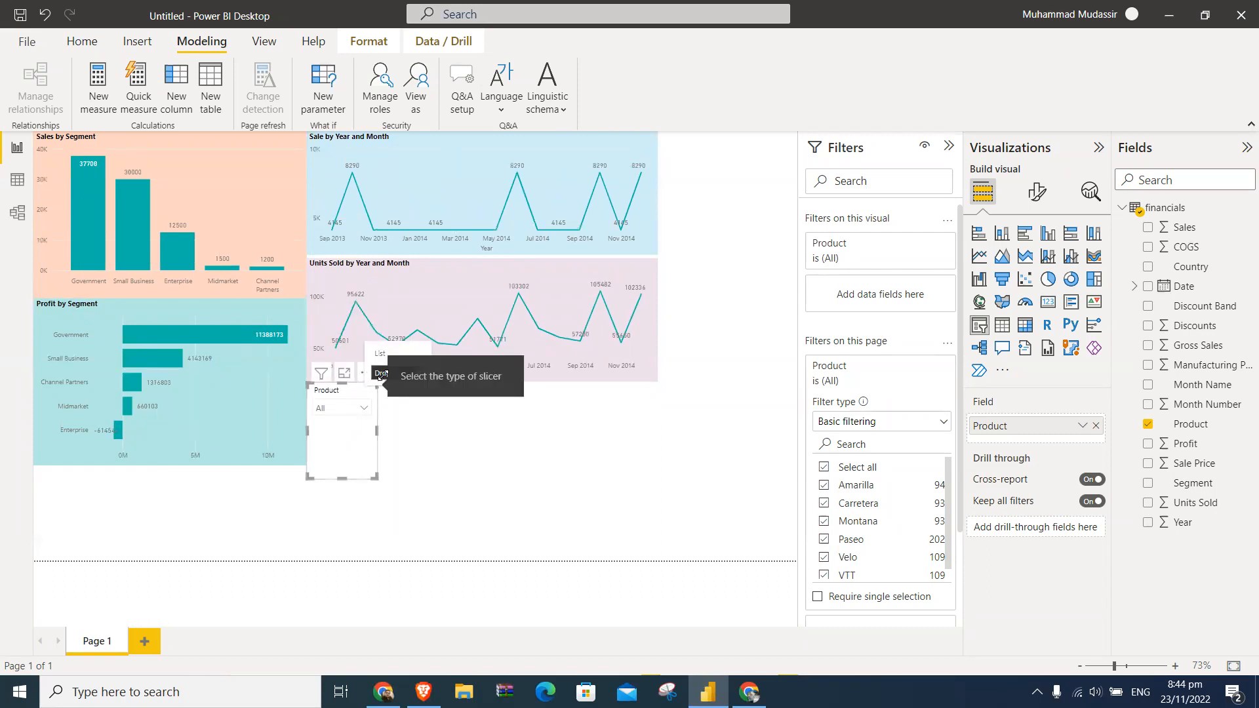
{"action": "left_click", "coordinate": [381, 354]}
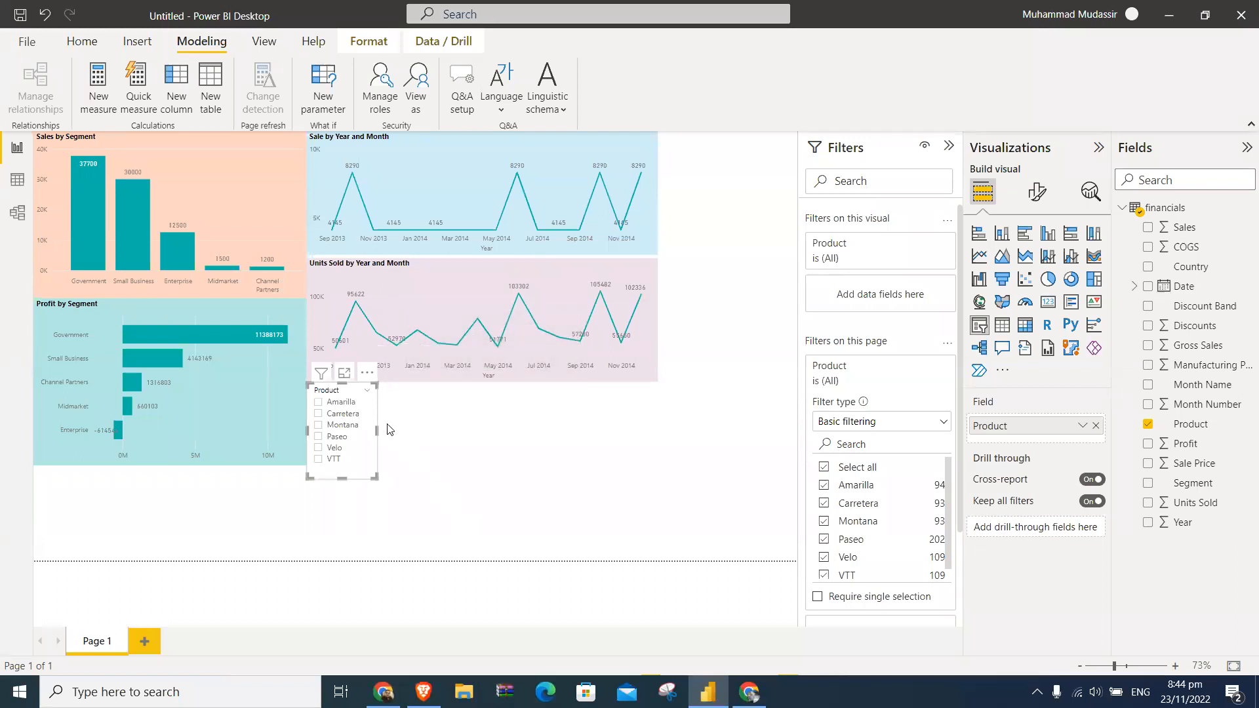
- Shorten the Product slicer to a height of about 151 and turn on its background effect
{"action": "mouse_move", "coordinate": [339, 478]}
{"action": "left_mouse_down"}
{"action": "mouse_move", "coordinate": [339, 548]}
{"action": "mouse_move", "coordinate": [358, 472]}
{"action": "left_mouse_up"}
{"action": "left_click", "coordinate": [1035, 197]}
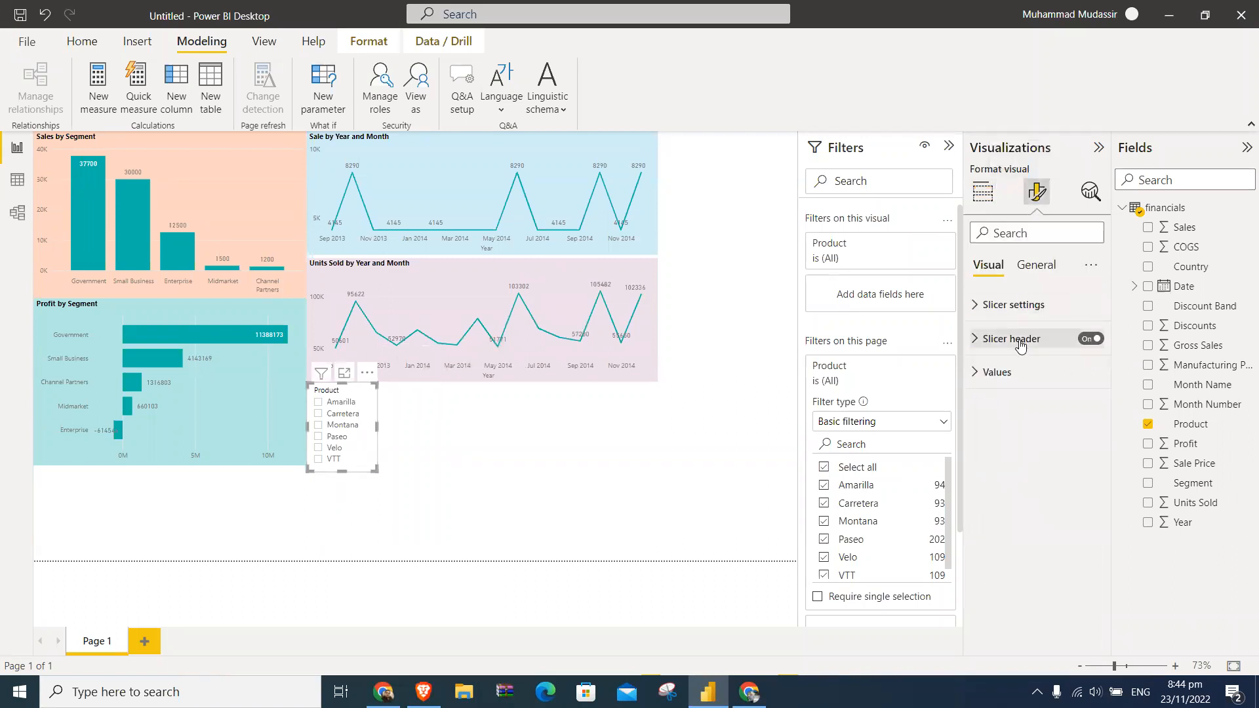
{"action": "left_click", "coordinate": [1034, 266]}
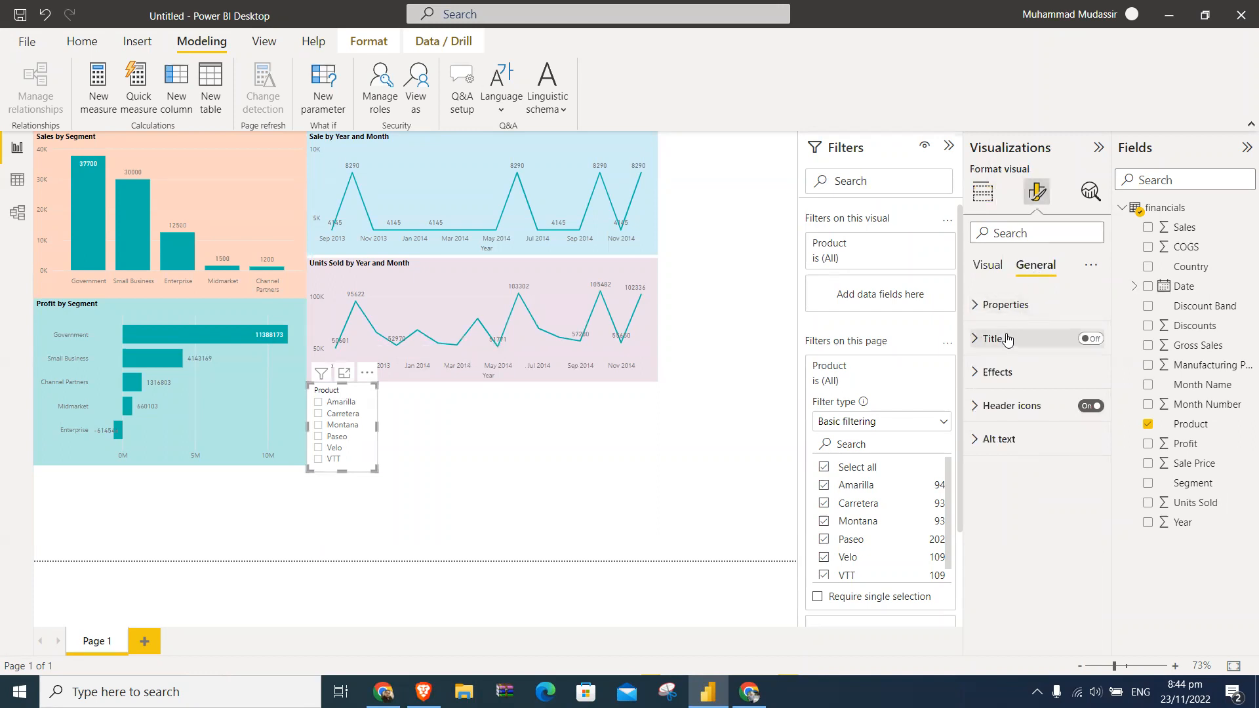
{"action": "left_click", "coordinate": [977, 307]}
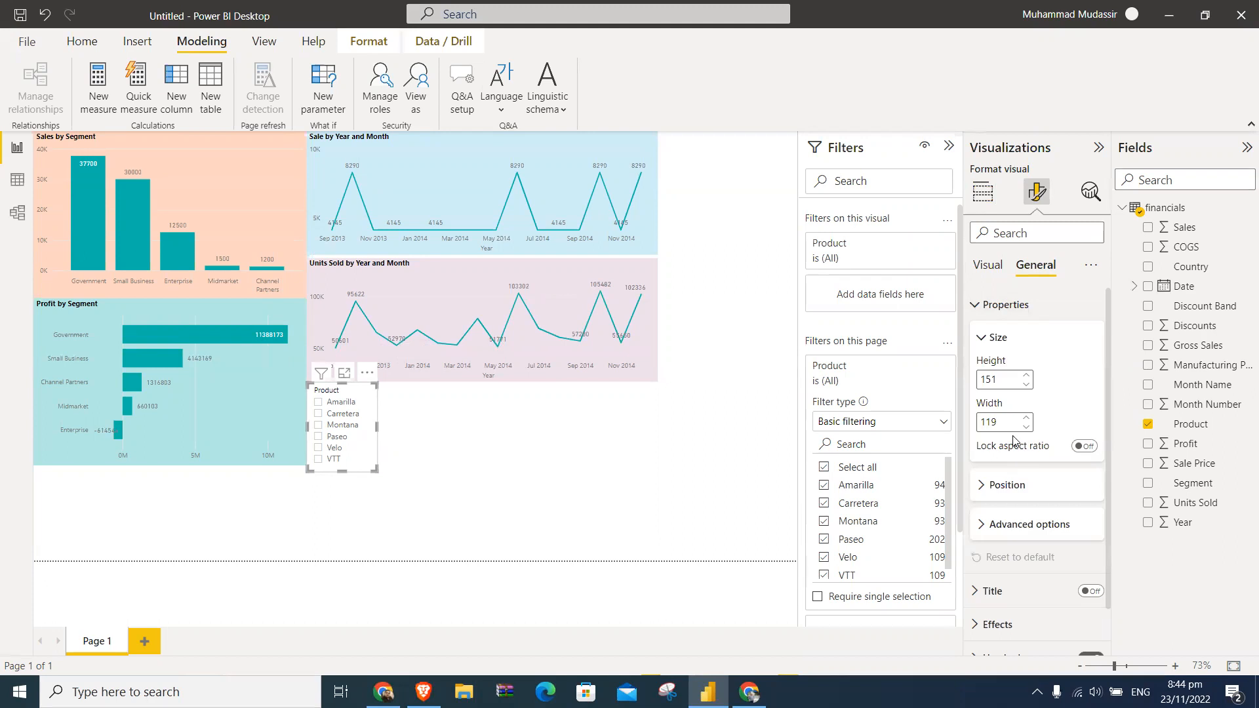
{"action": "scroll", "coordinate": [1035, 448], "scroll_direction": "down", "scroll_amount": 1}
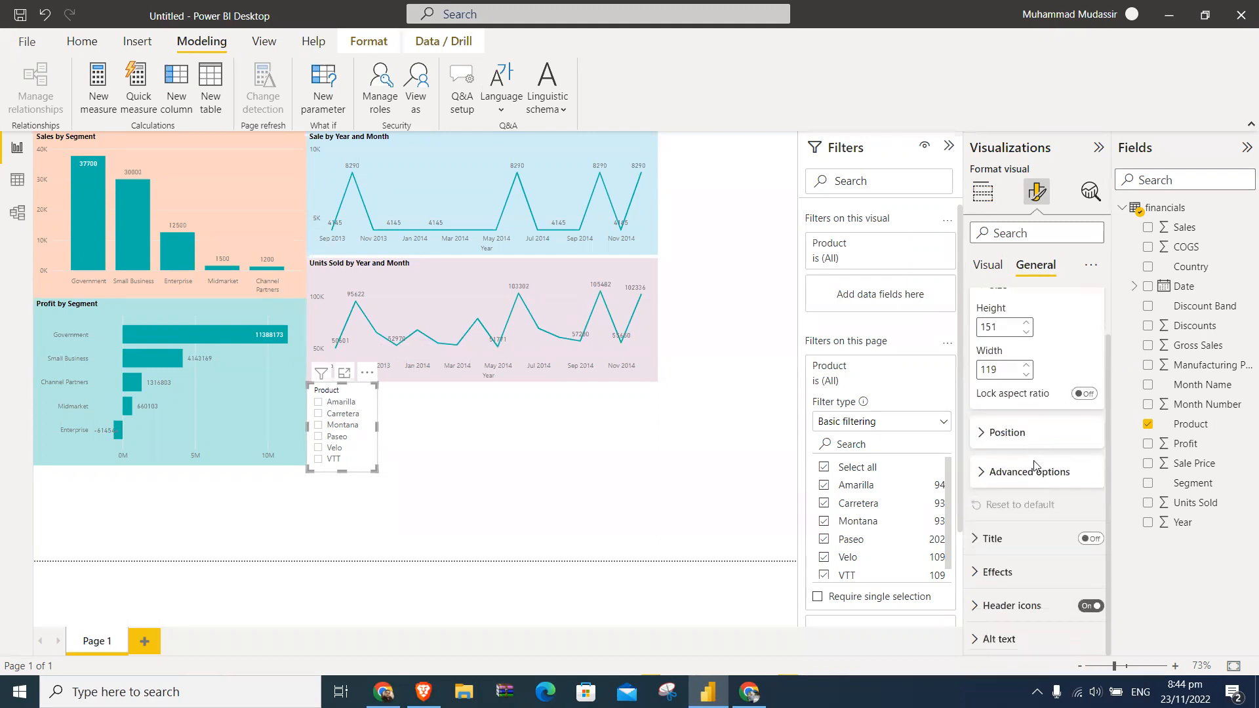
{"action": "left_click", "coordinate": [1034, 470]}
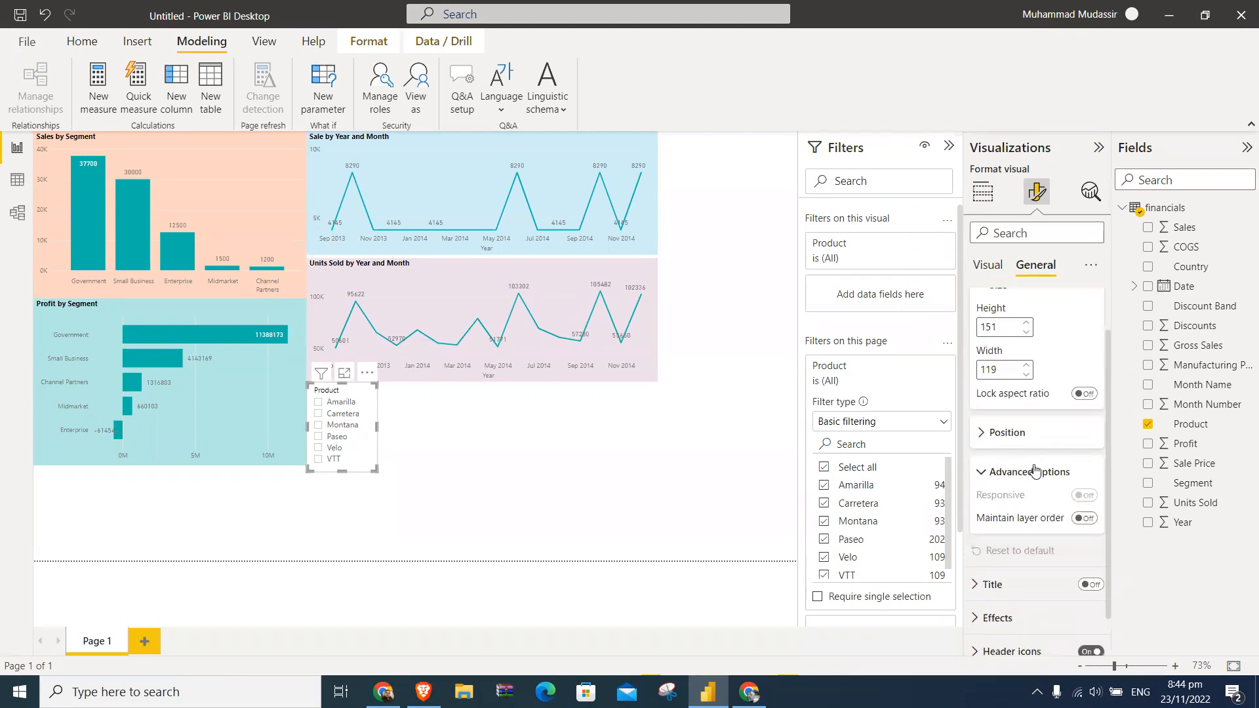
{"action": "scroll", "coordinate": [1034, 470], "scroll_direction": "down", "scroll_amount": 1}
{"action": "left_click", "coordinate": [1023, 572]}
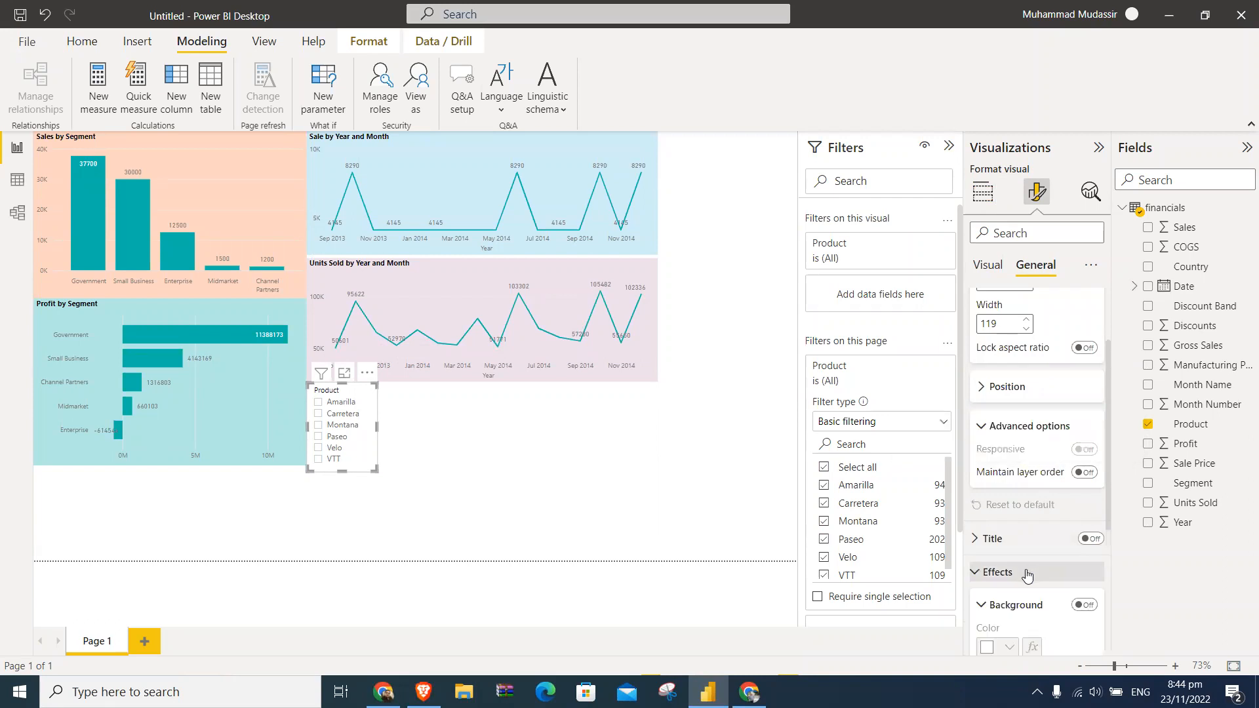
{"action": "scroll", "coordinate": [1017, 498], "scroll_direction": "down", "scroll_amount": 4}
{"action": "left_click", "coordinate": [1084, 388]}
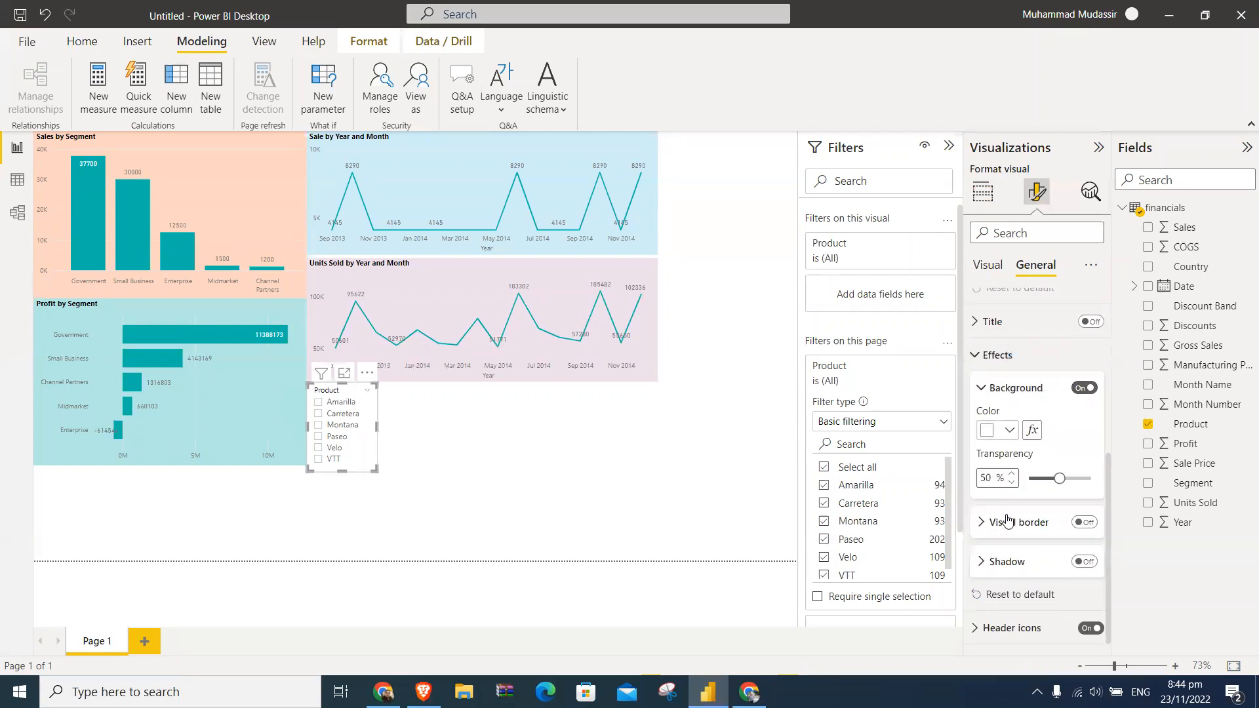
- Try orange, dark purple, light blue, dark gold and teal as the Product slicer's background color
{"action": "left_click", "coordinate": [1011, 431]}
{"action": "left_click", "coordinate": [1044, 360]}
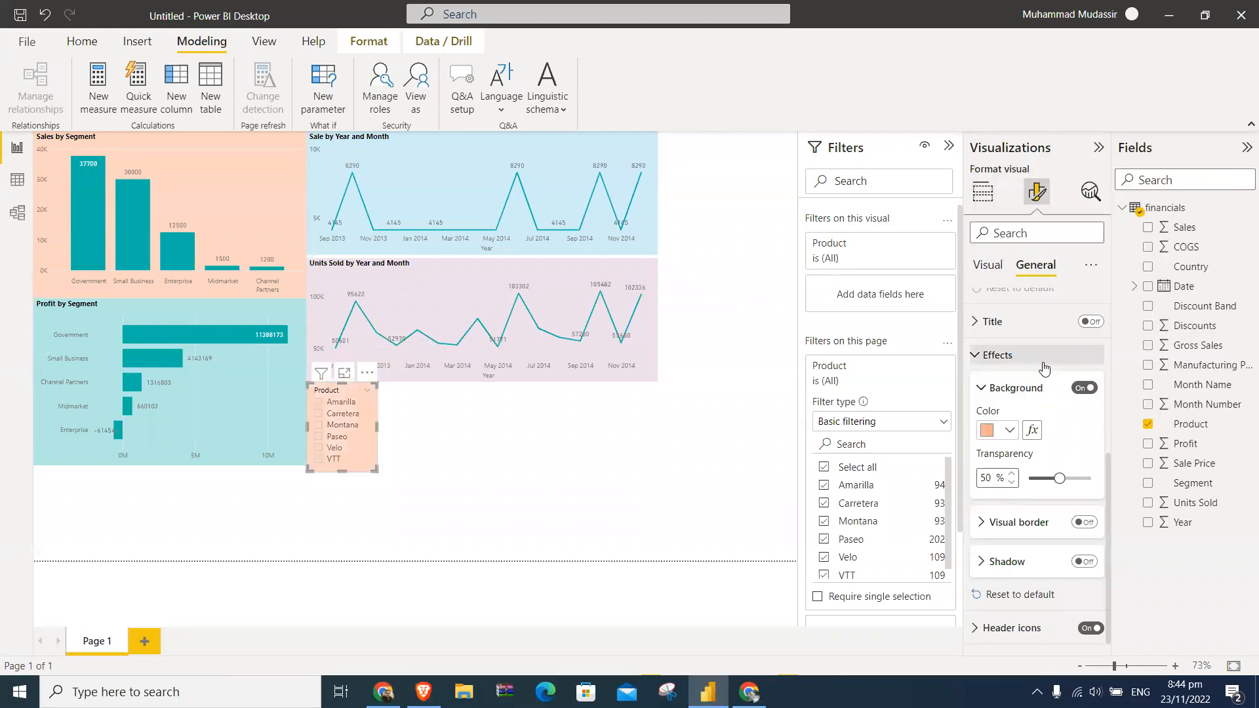
{"action": "left_click", "coordinate": [1009, 431]}
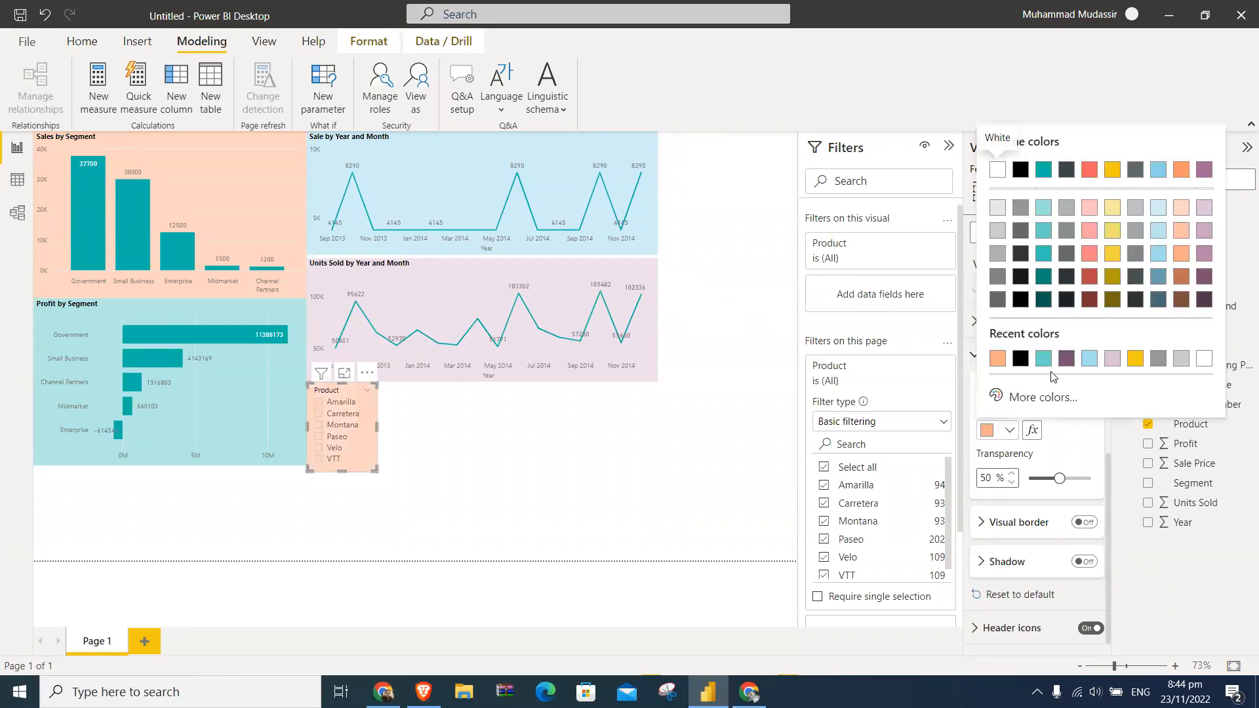
{"action": "left_click", "coordinate": [1066, 358]}
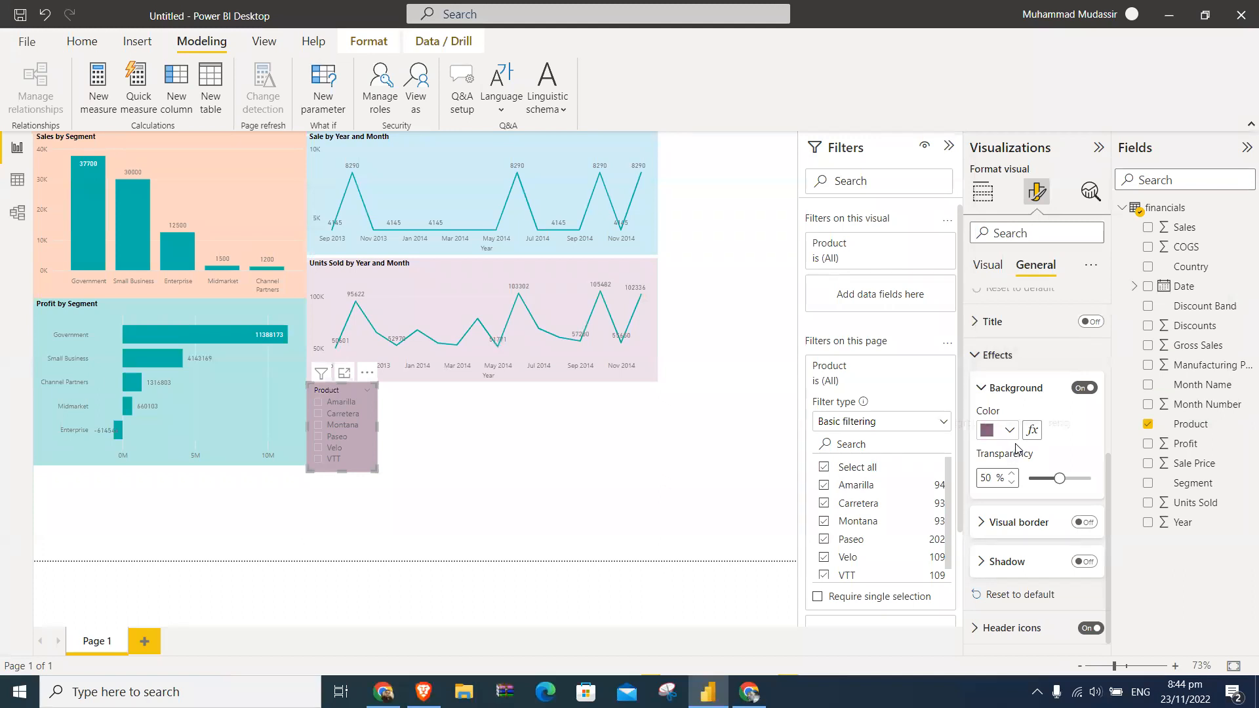
{"action": "left_click", "coordinate": [1010, 432]}
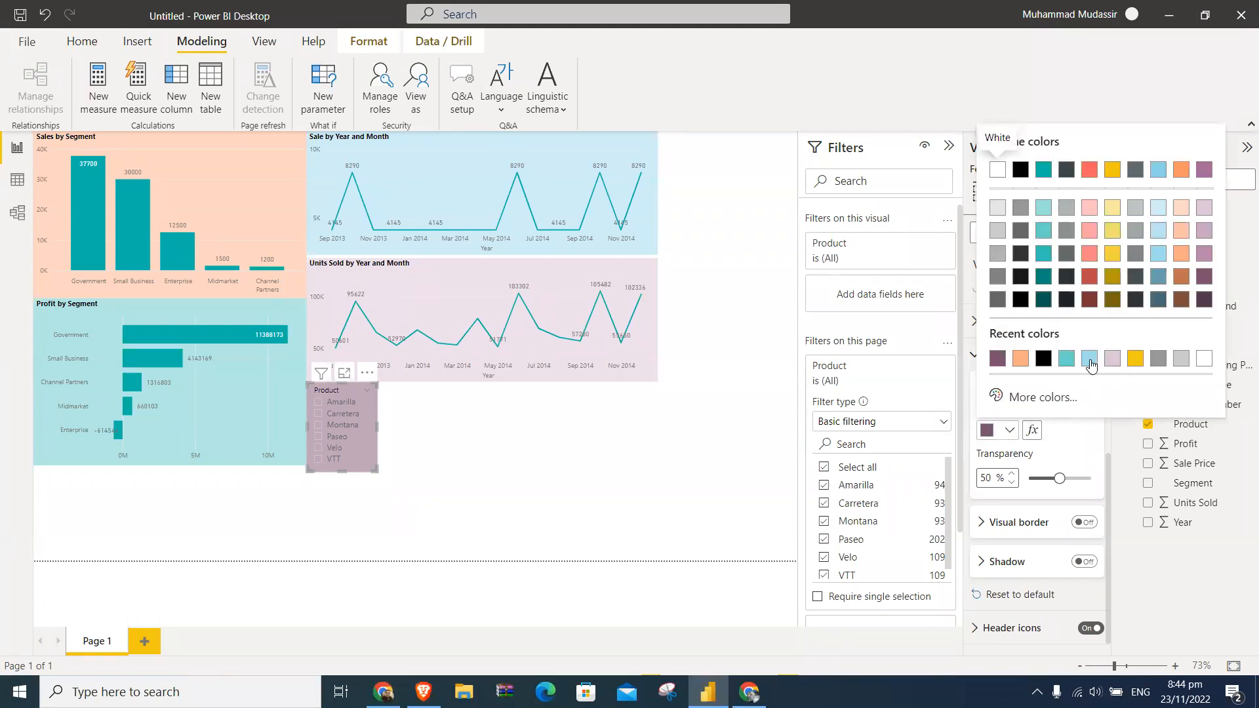
{"action": "left_click", "coordinate": [1090, 360]}
{"action": "left_click", "coordinate": [1010, 430]}
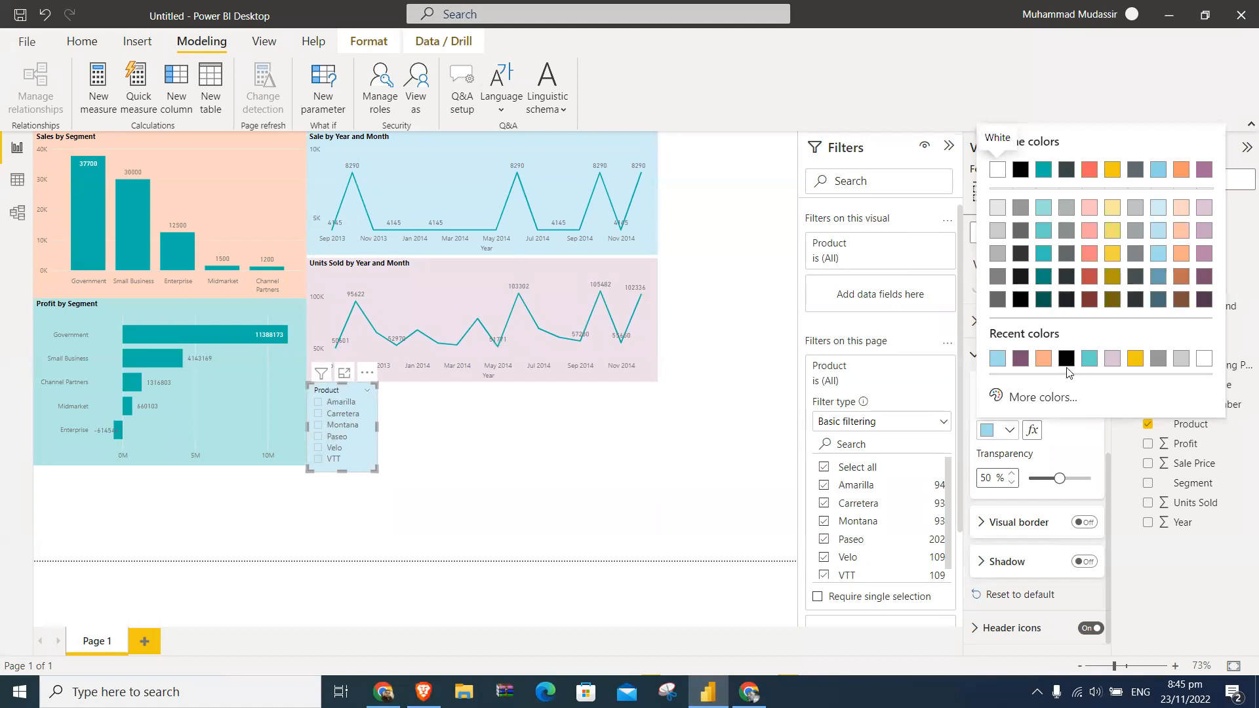
{"action": "left_click", "coordinate": [1111, 277]}
{"action": "left_click", "coordinate": [1010, 430]}
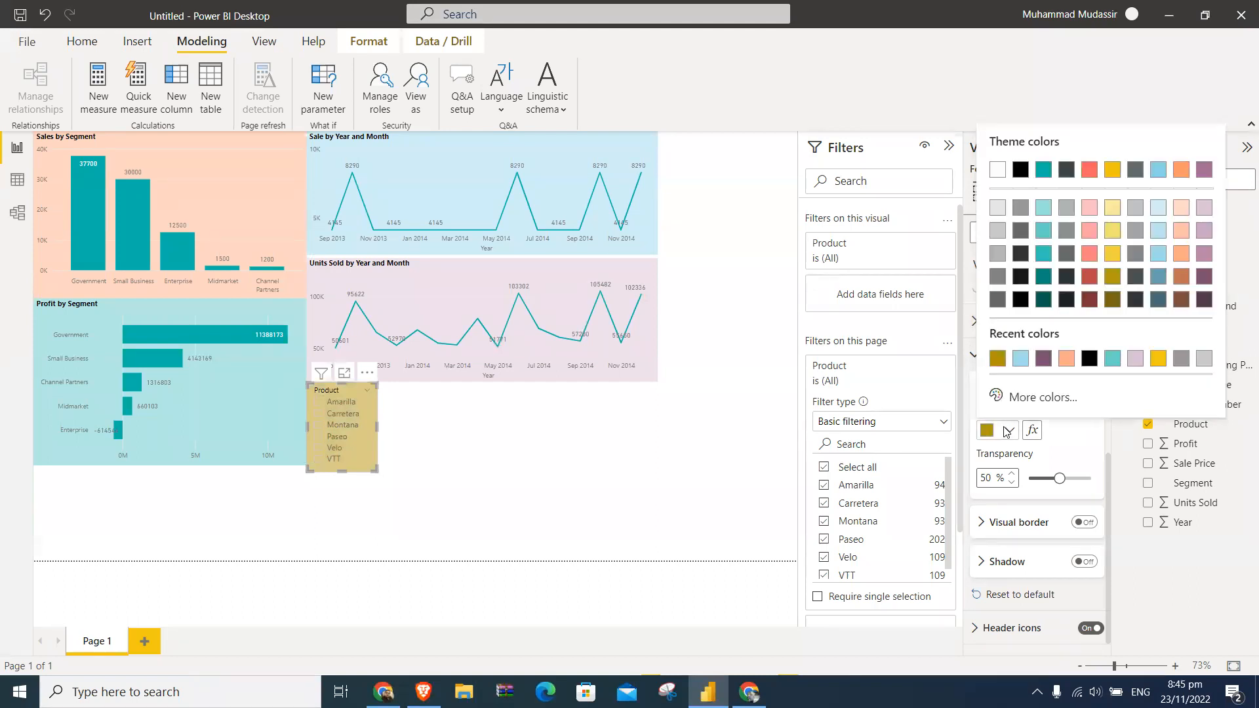
{"action": "left_click", "coordinate": [1041, 254]}
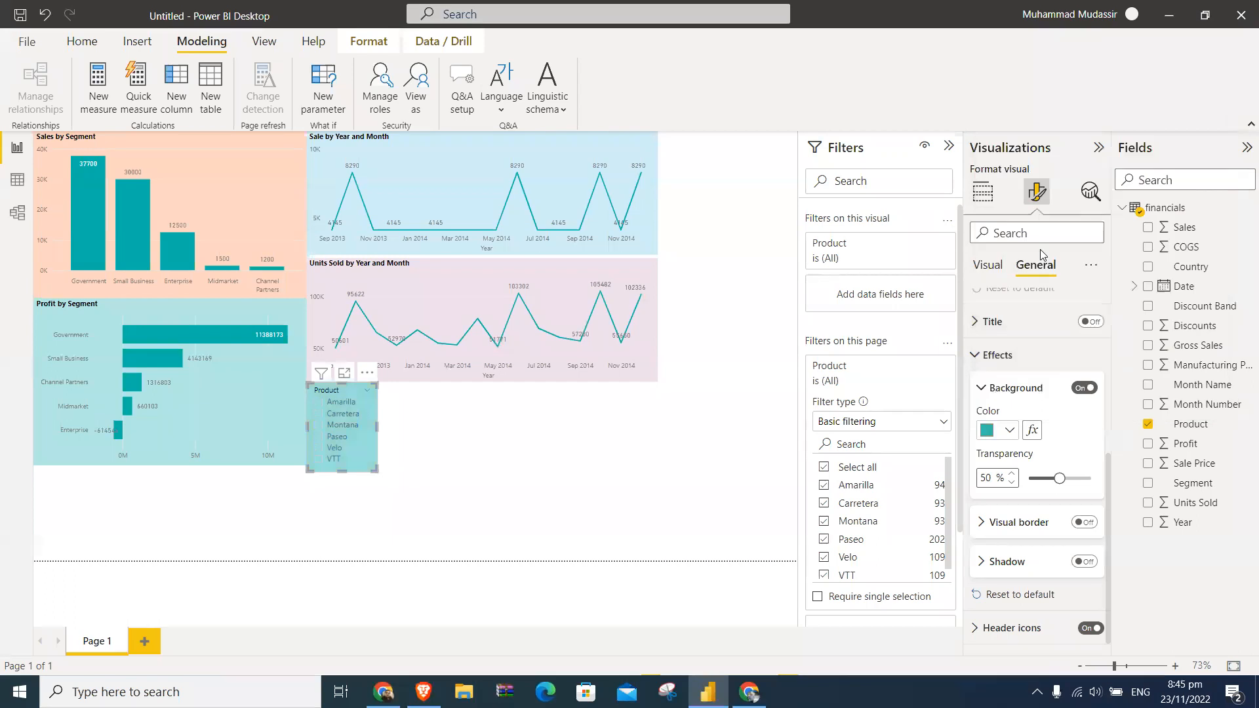
- Set the Product slicer's background color to the lighter yellow theme shade and deselect the slicer
{"action": "left_click", "coordinate": [990, 430]}
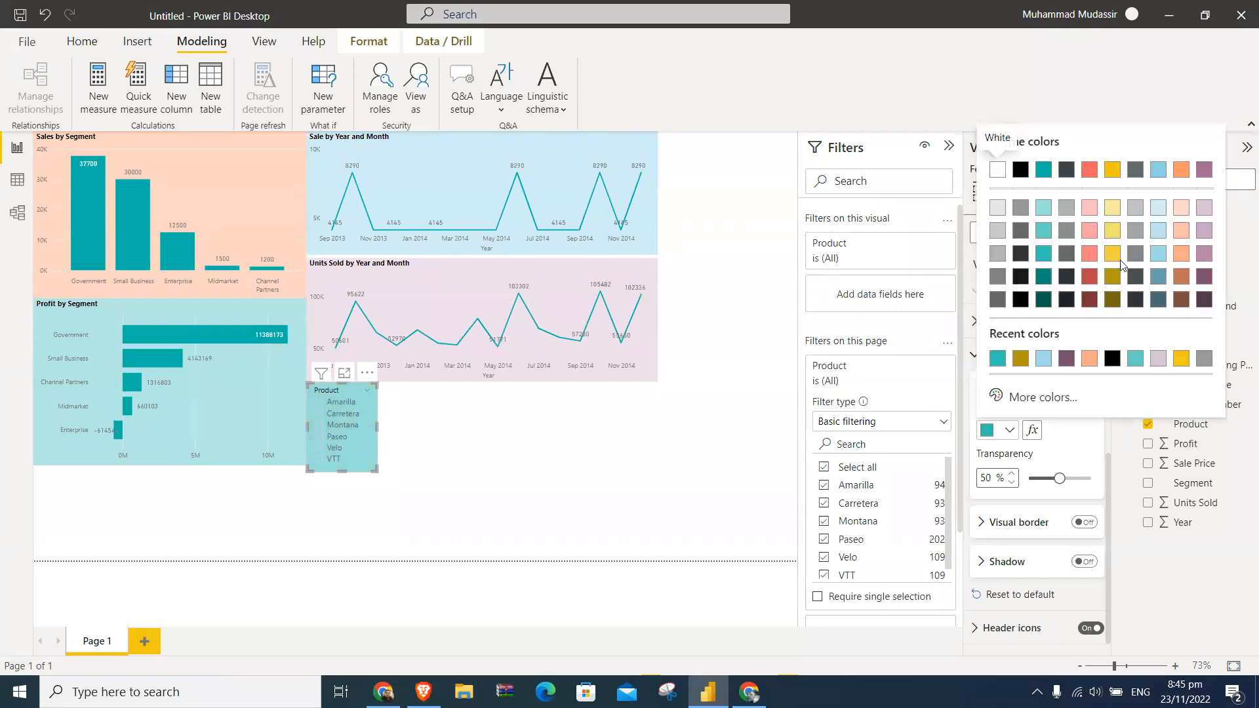
{"action": "left_click", "coordinate": [1113, 261]}
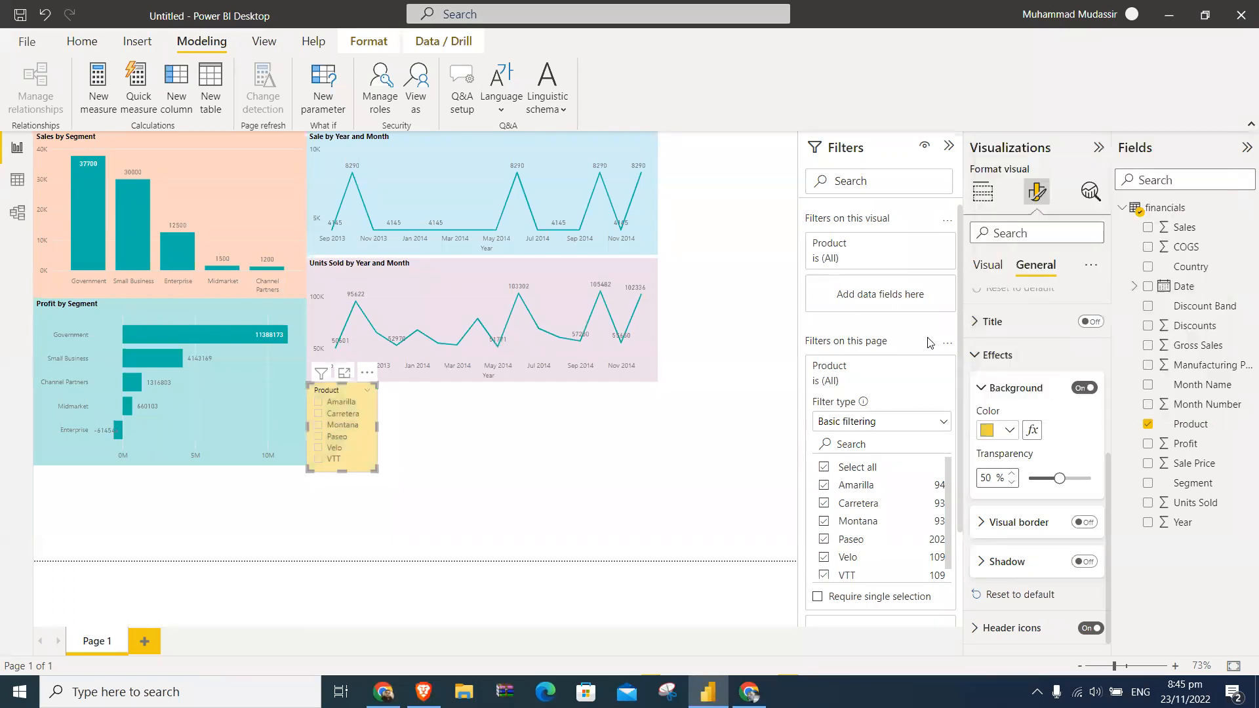
{"action": "left_click", "coordinate": [702, 443]}
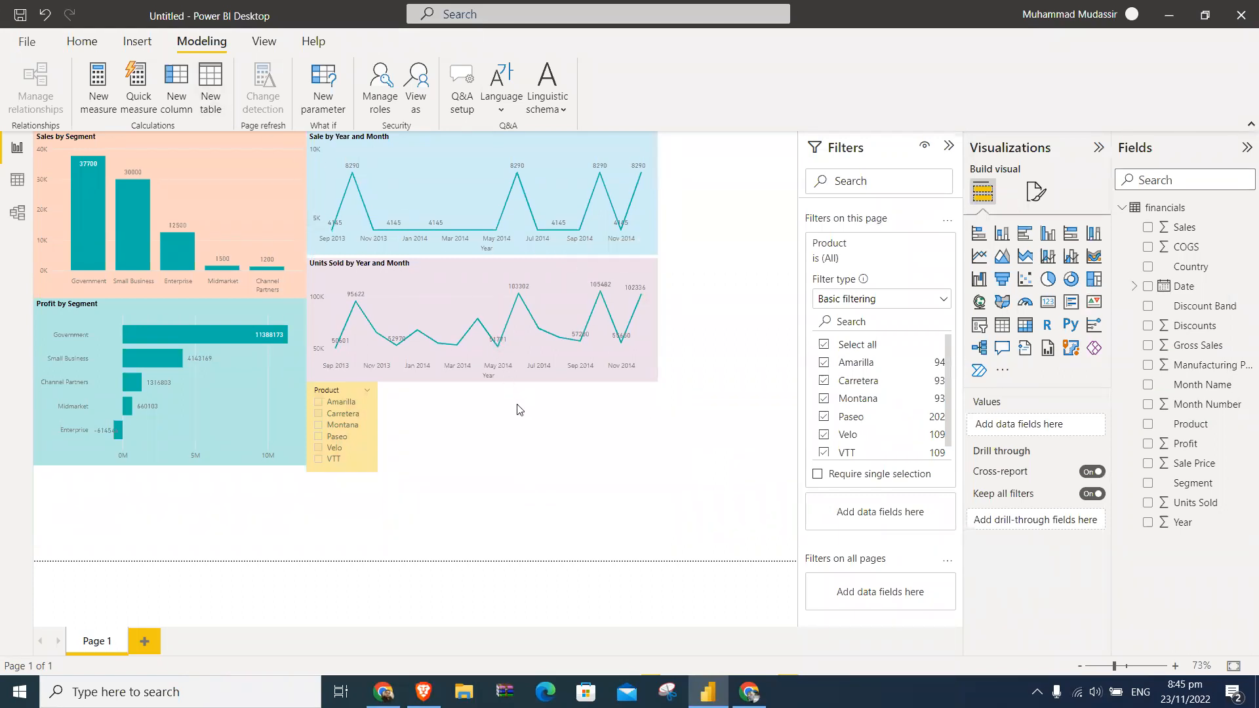
- Compare the report page in the Fit to width and Actual size views and return it to Fit to page
{"action": "left_click", "coordinate": [267, 42]}
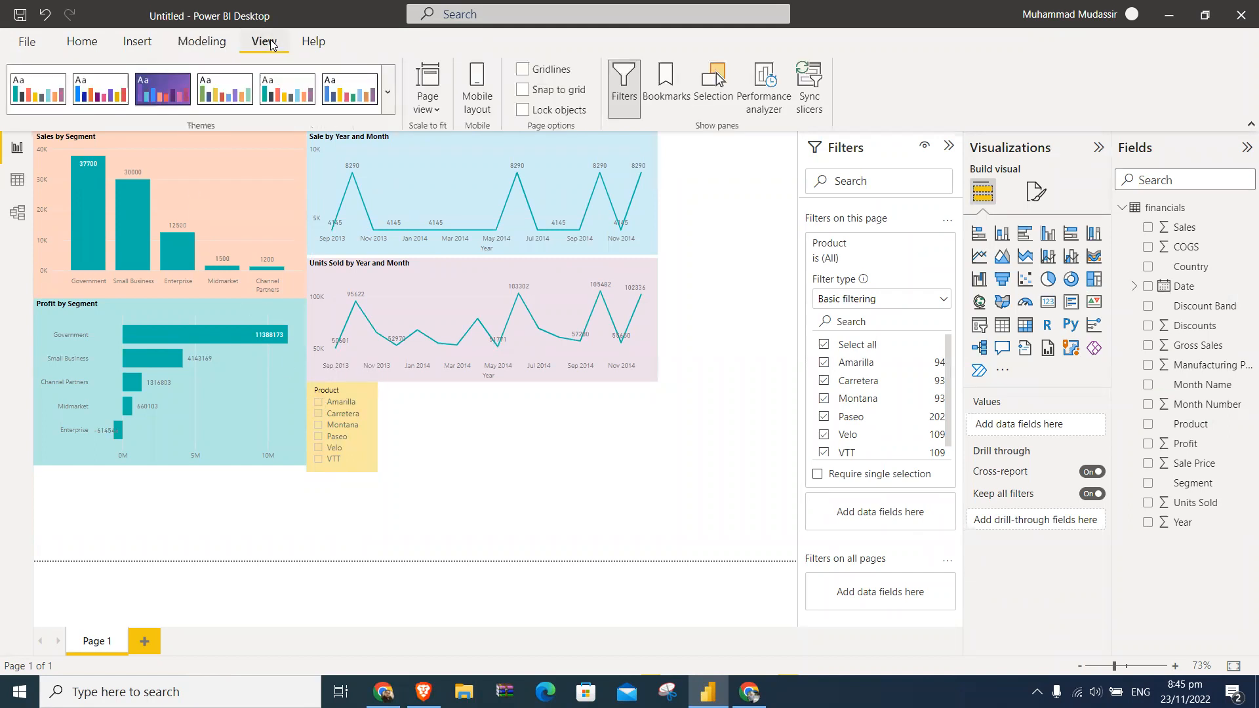
{"action": "left_click", "coordinate": [428, 108]}
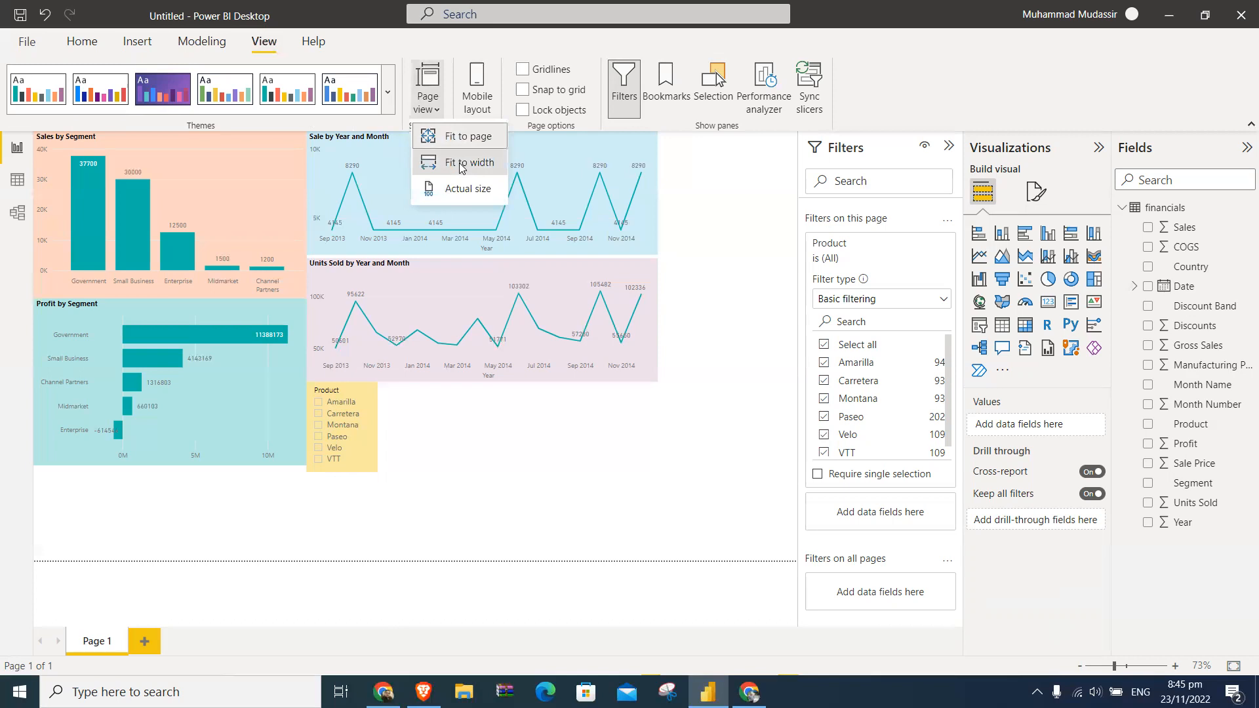
{"action": "left_click", "coordinate": [459, 163]}
{"action": "left_click", "coordinate": [416, 110]}
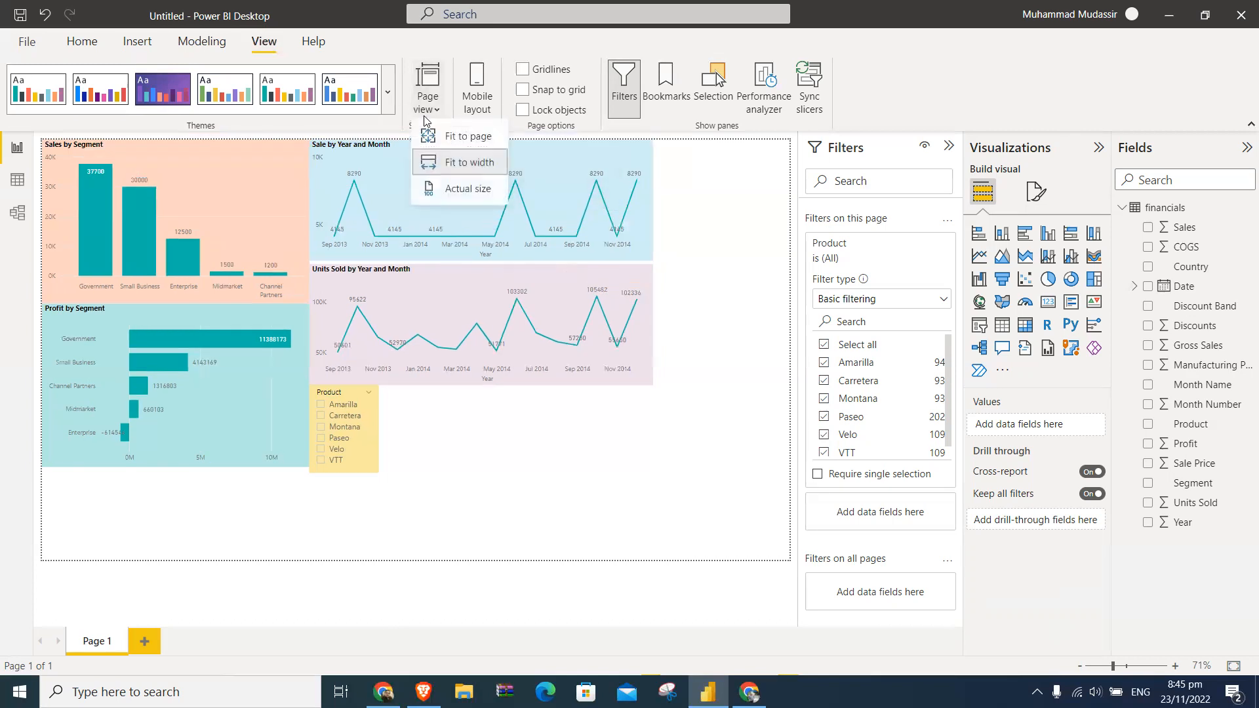
{"action": "left_click", "coordinate": [455, 184]}
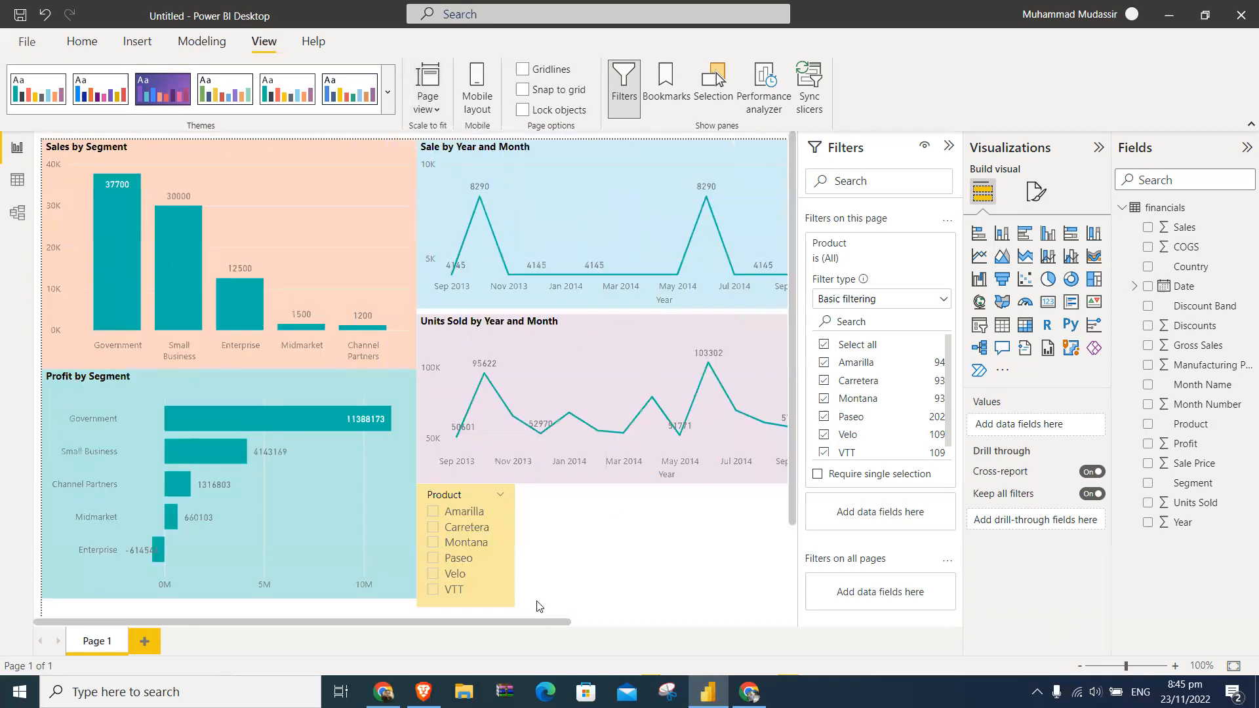
{"action": "left_click_drag", "start_coordinate": [535, 619], "coordinate": [433, 590]}
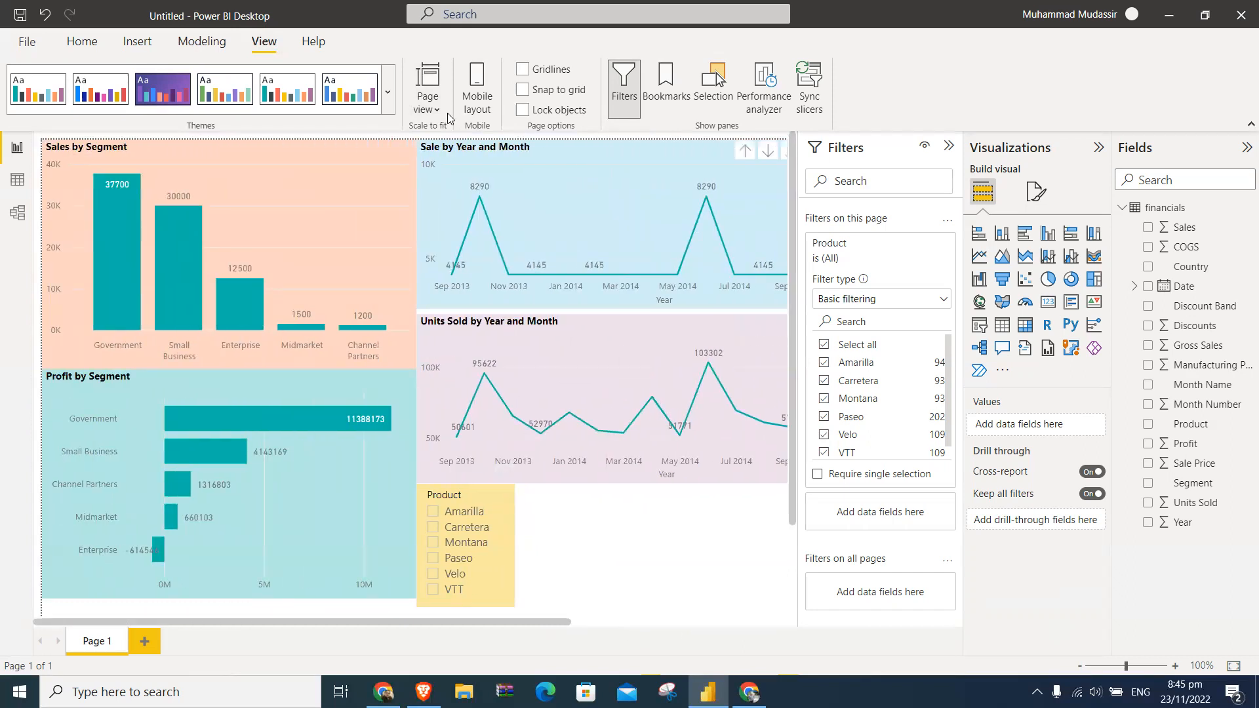
{"action": "left_click", "coordinate": [427, 99]}
{"action": "left_click", "coordinate": [453, 138]}
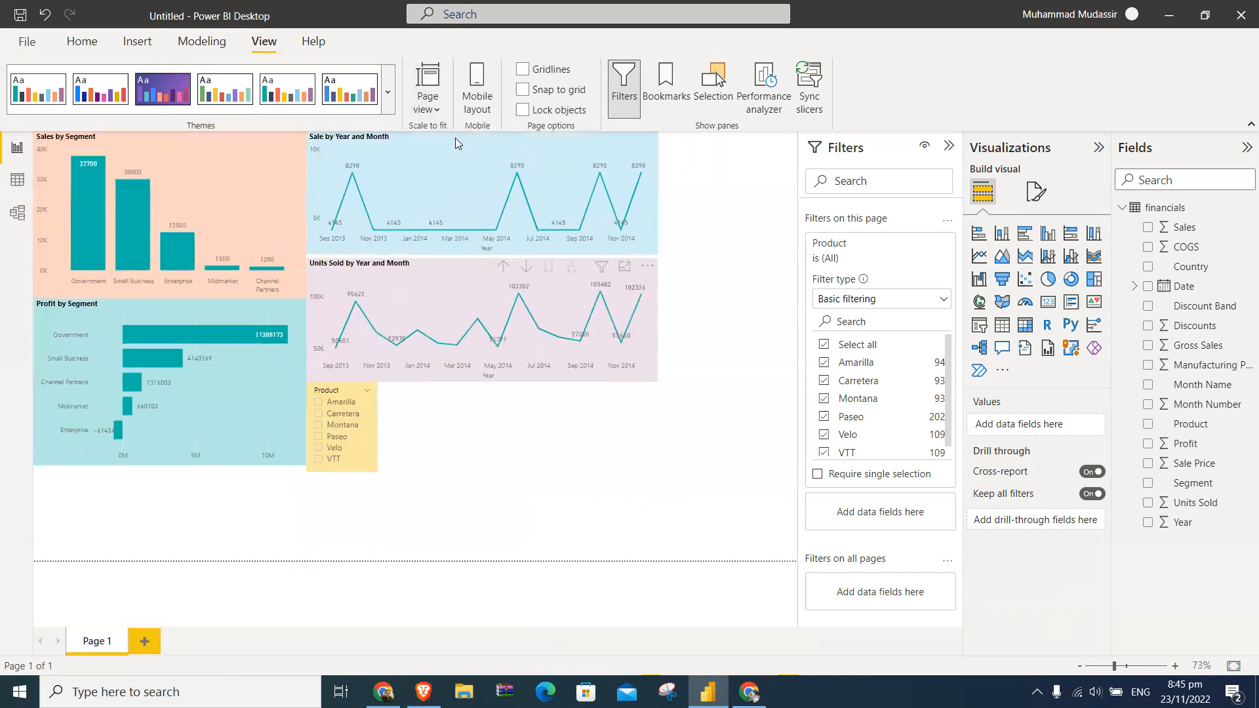
- Check the page's mobile layout, dismissing the mobile-only formatting introduction, and return to the desktop layout
{"action": "left_click", "coordinate": [473, 110]}
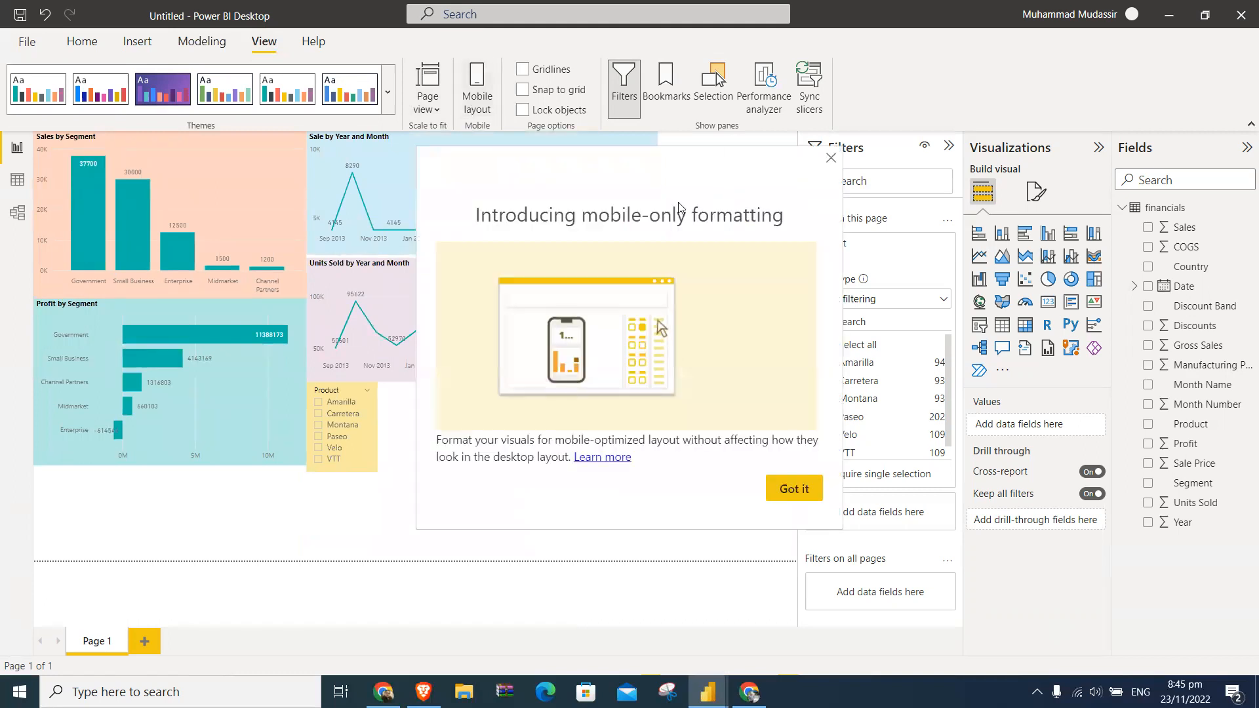
{"action": "left_click", "coordinate": [831, 161]}
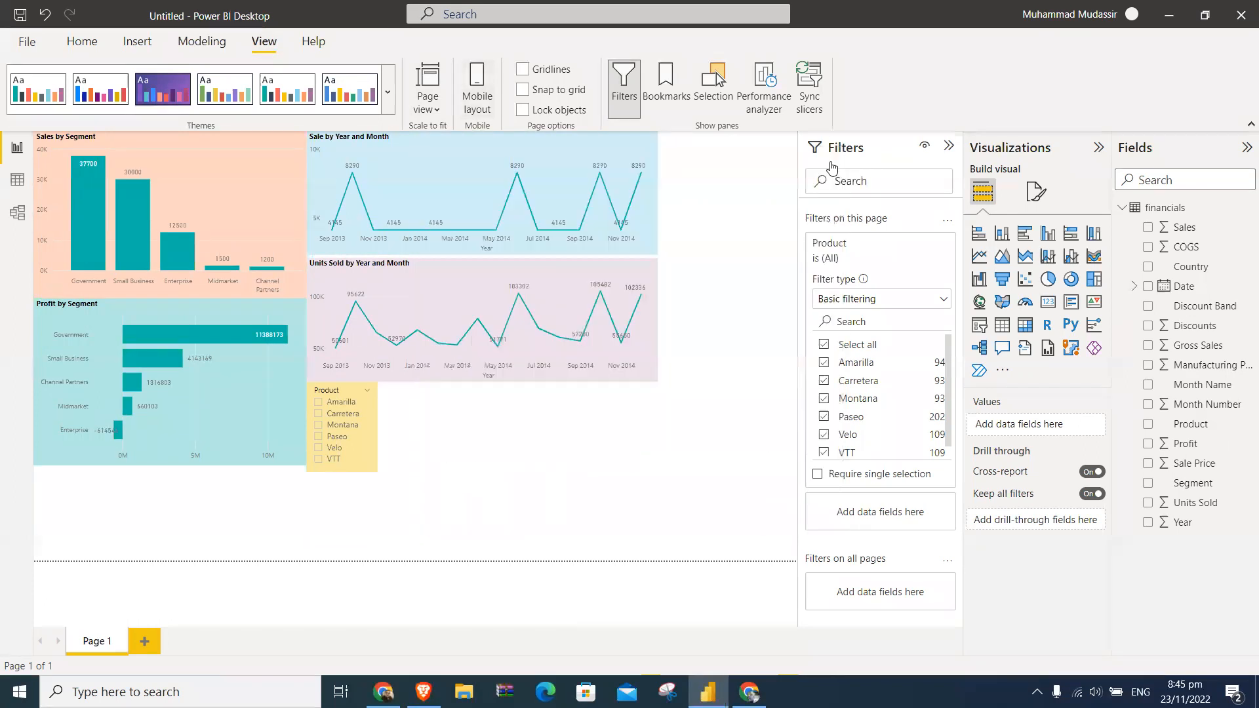
{"action": "left_click", "coordinate": [475, 79]}
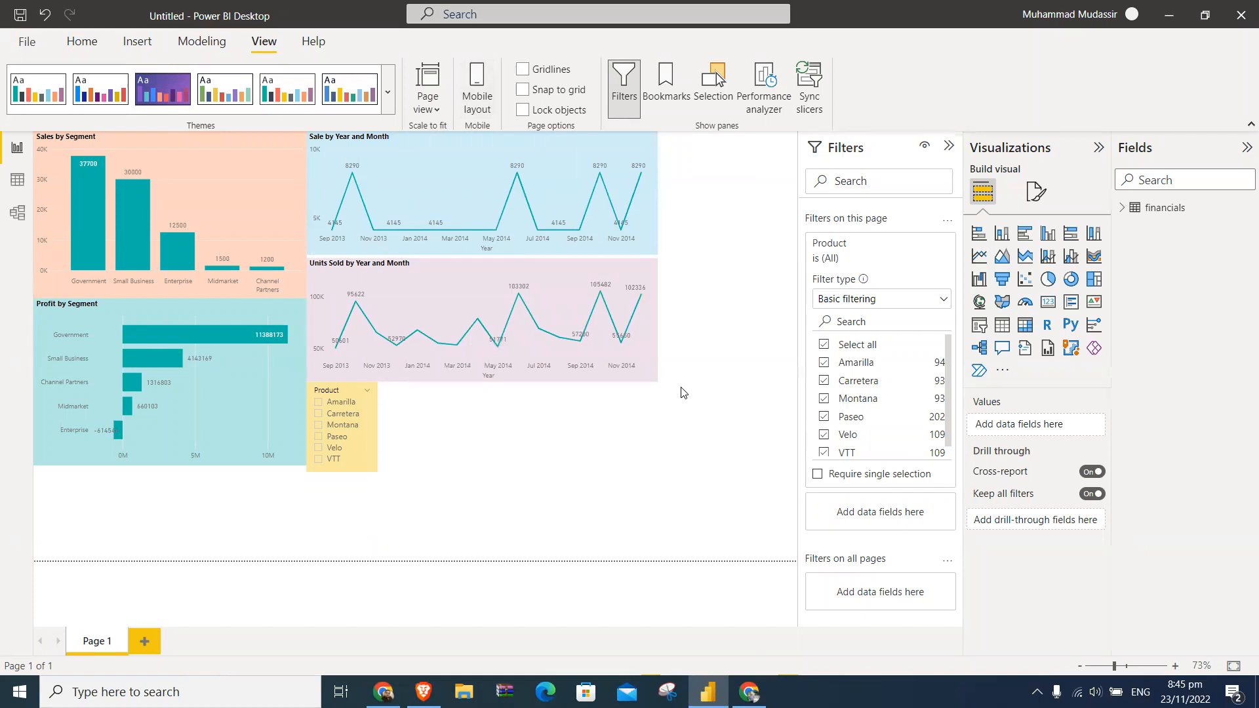
{"action": "left_click", "coordinate": [211, 42]}
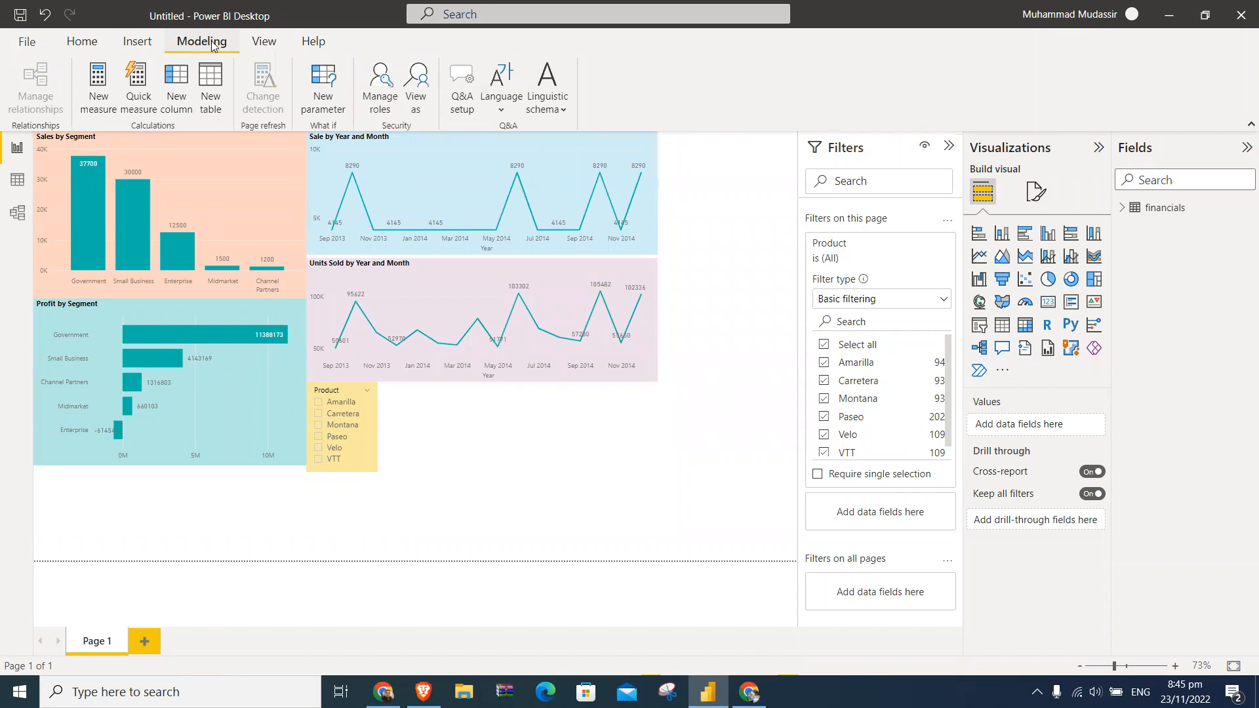
{"action": "left_click", "coordinate": [136, 43]}
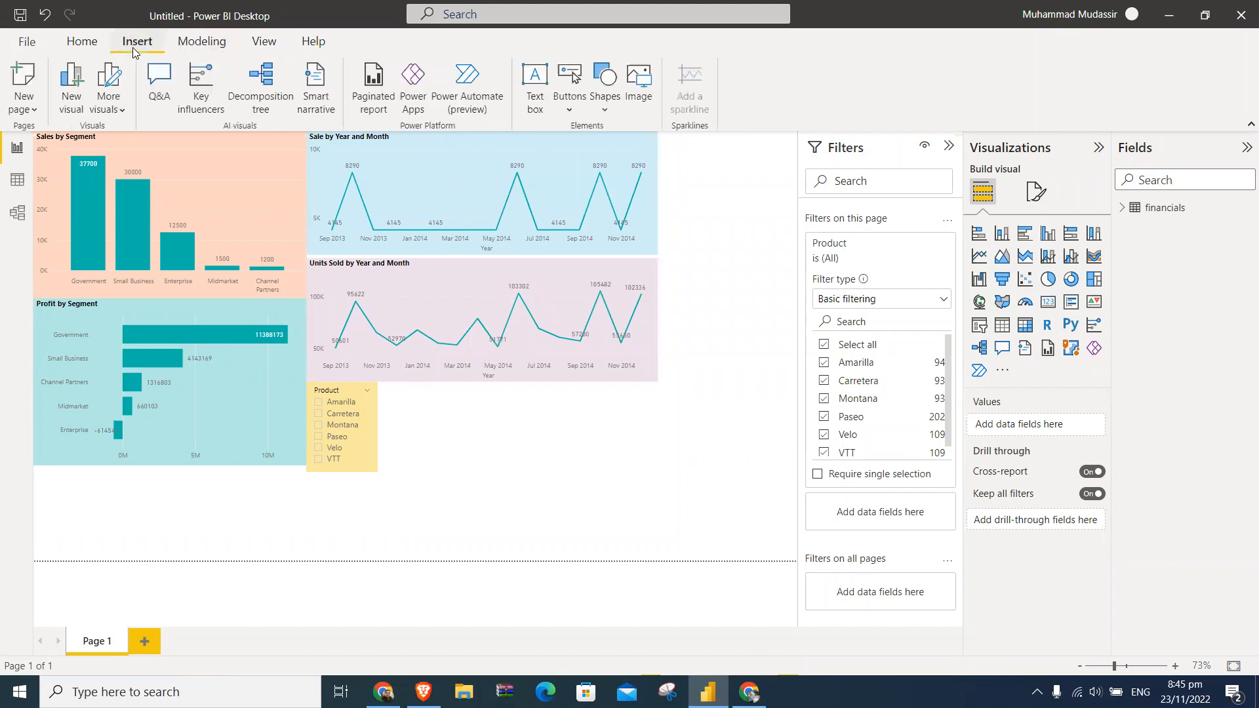
- Publish the report to My workspace, saving the file as "Sales Date" when asked
{"action": "left_click", "coordinate": [83, 44]}
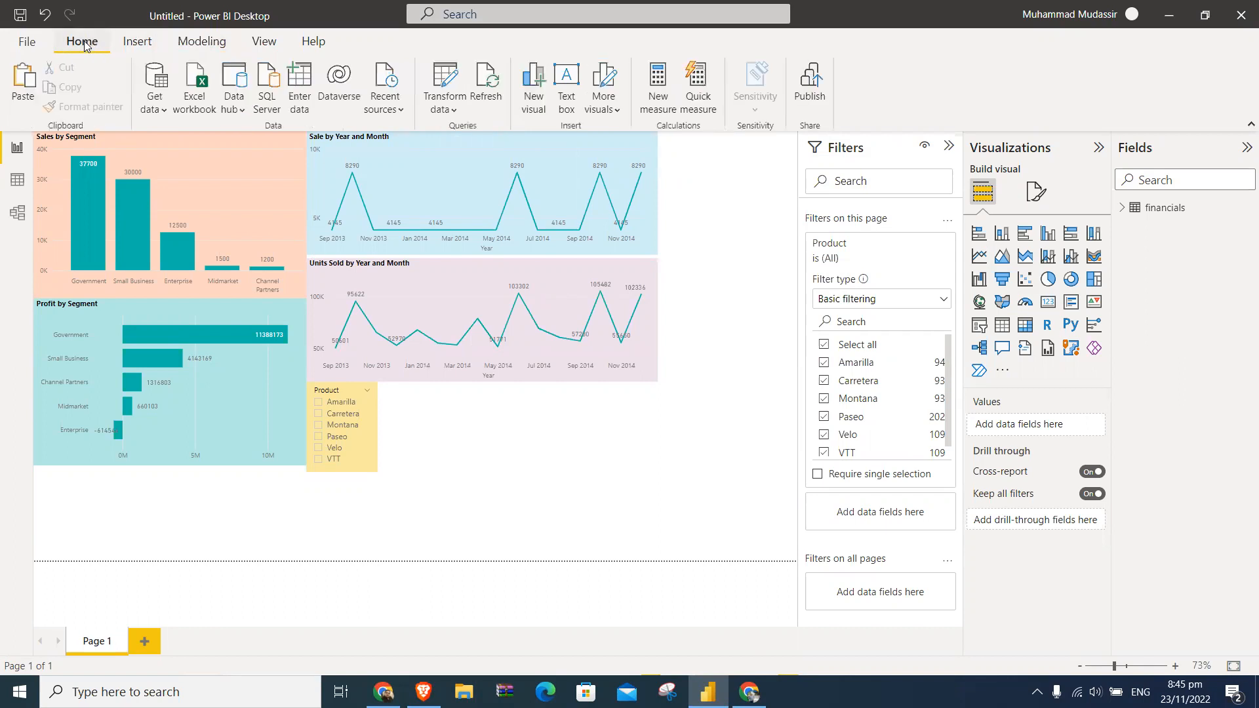
{"action": "left_click", "coordinate": [815, 84]}
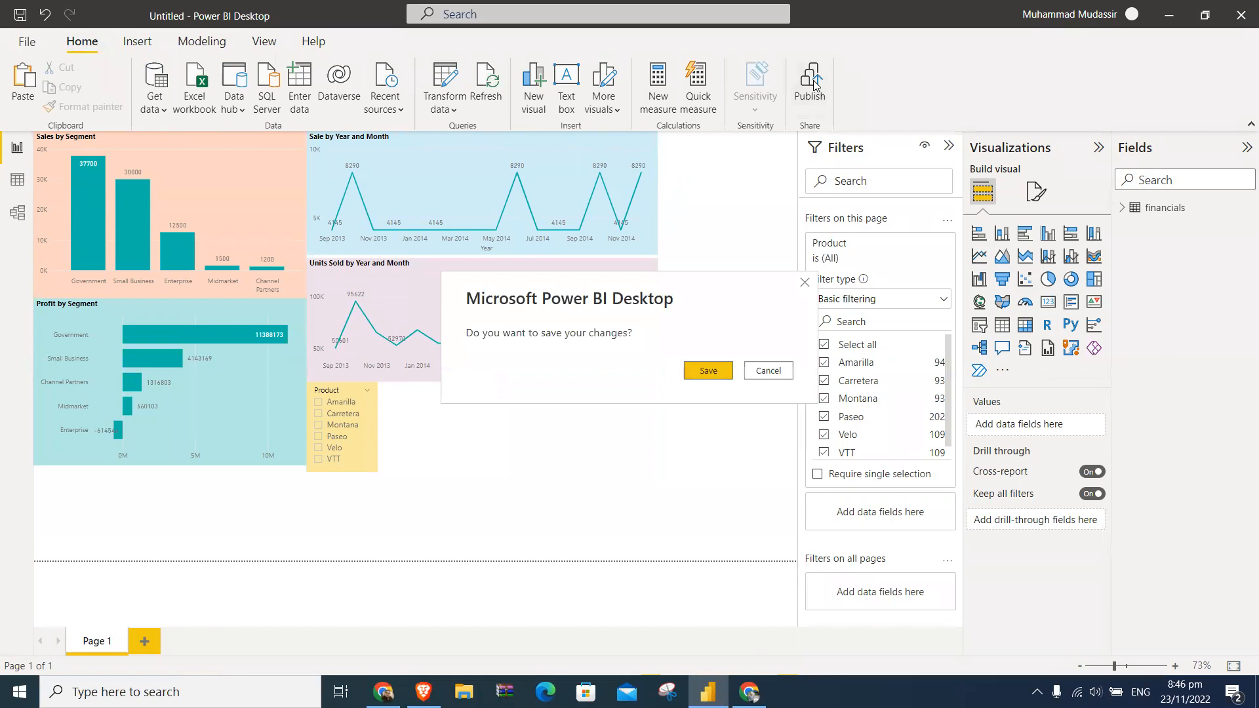
{"action": "left_click", "coordinate": [707, 371]}
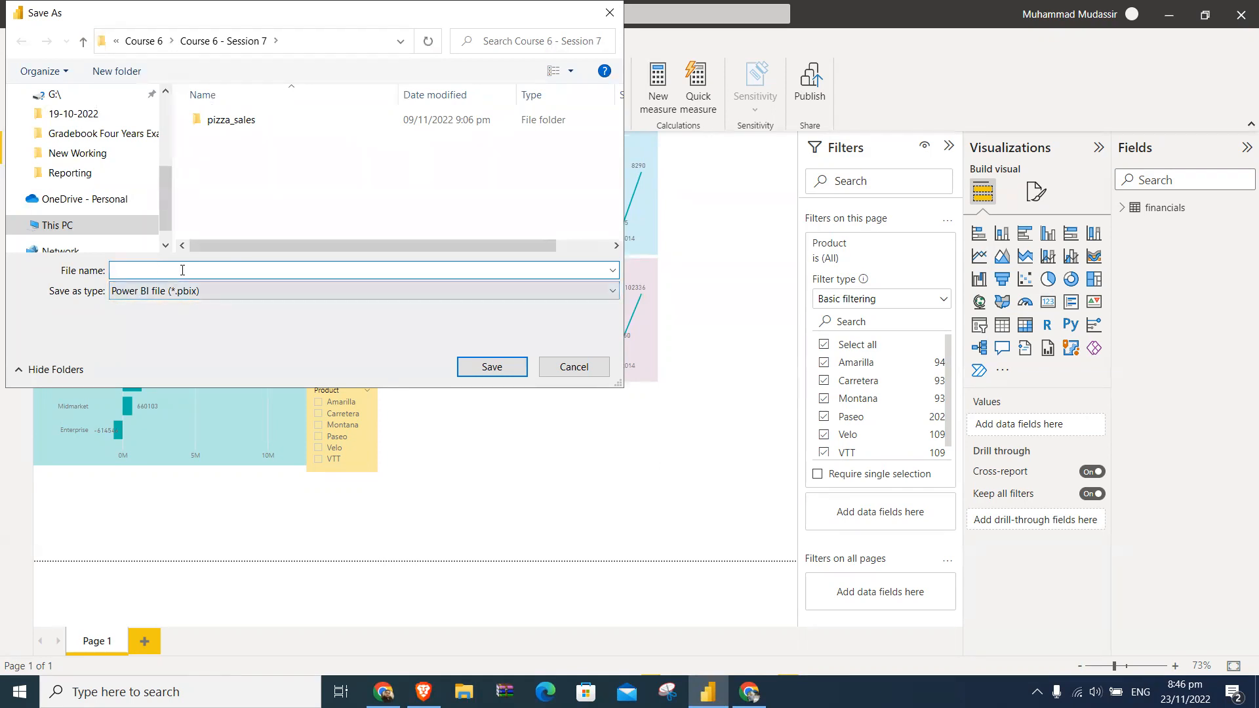
{"action": "type", "text": "Sales Data"}
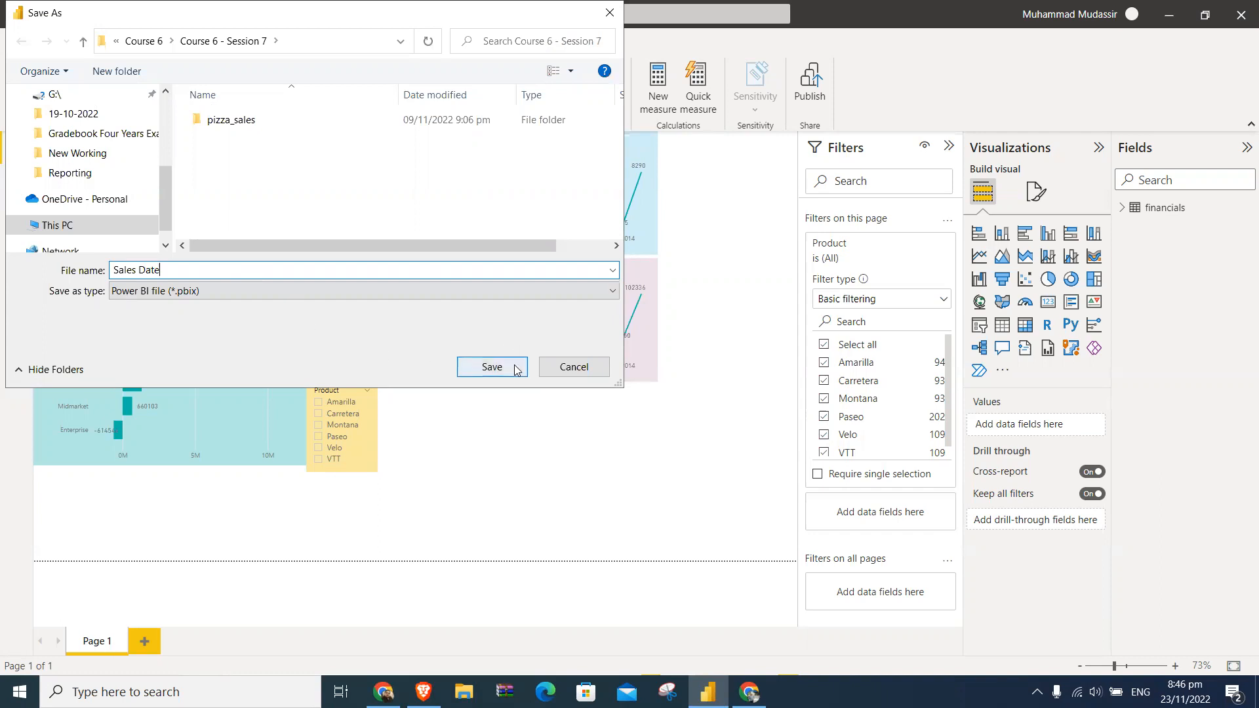
{"action": "left_click", "coordinate": [516, 365]}
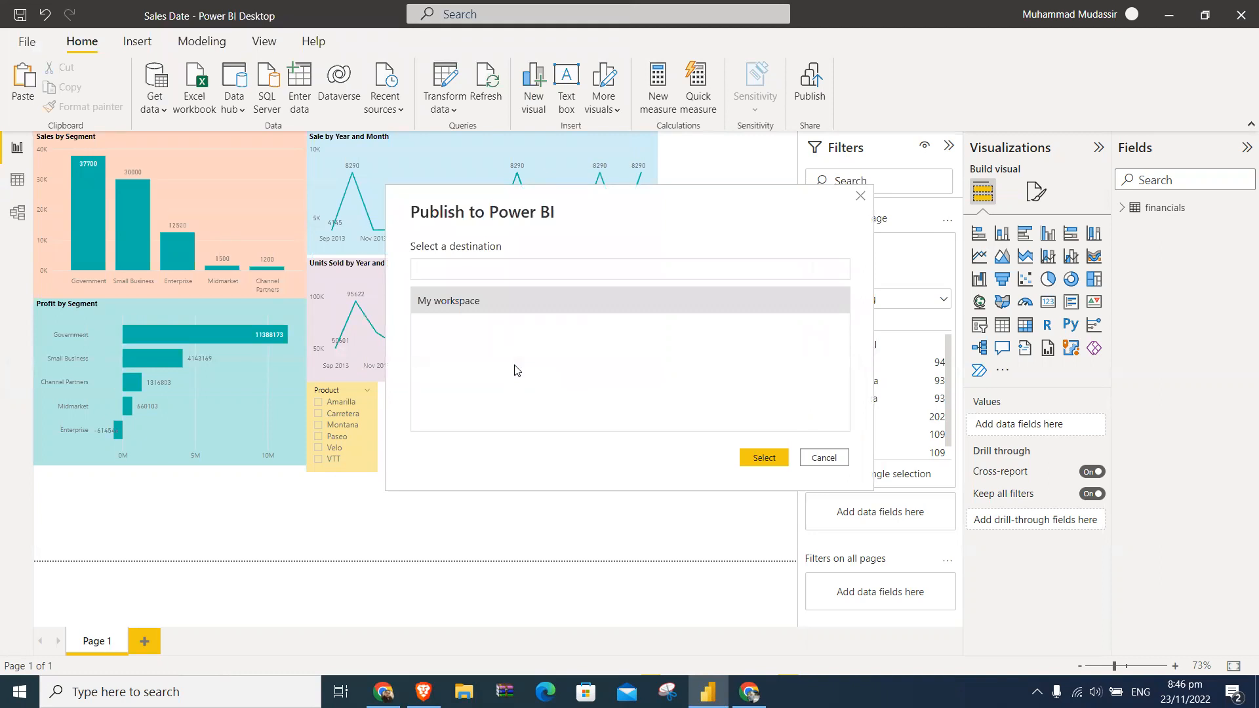
{"action": "double_click", "coordinate": [505, 305]}
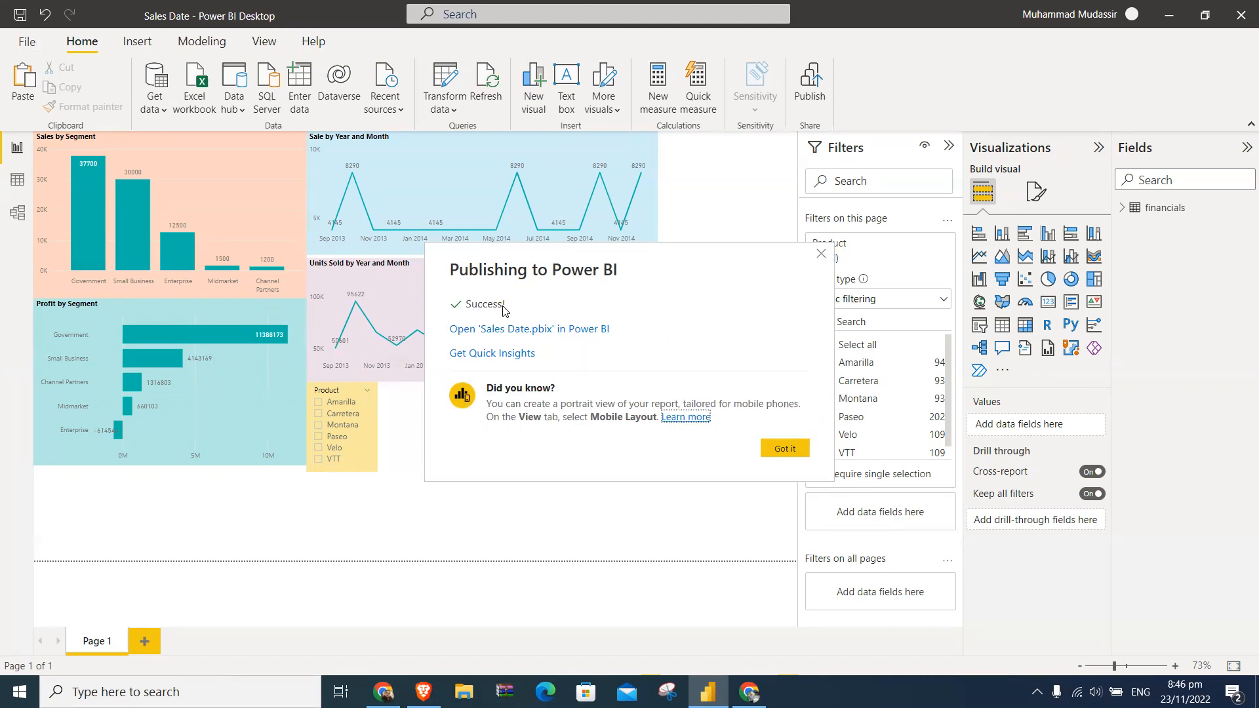
- Open the published Sales Date report in the browser and close the Power BI home and pricing pages
{"action": "left_click", "coordinate": [516, 331]}
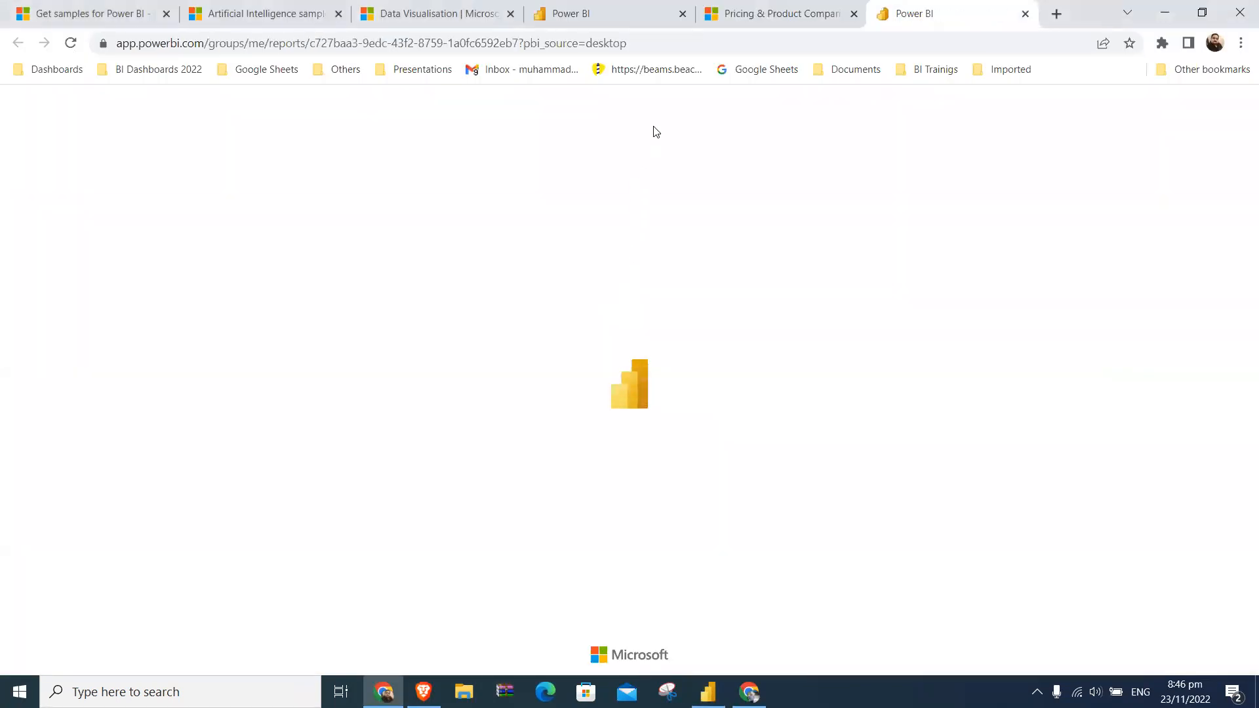
{"action": "left_click", "coordinate": [646, 19]}
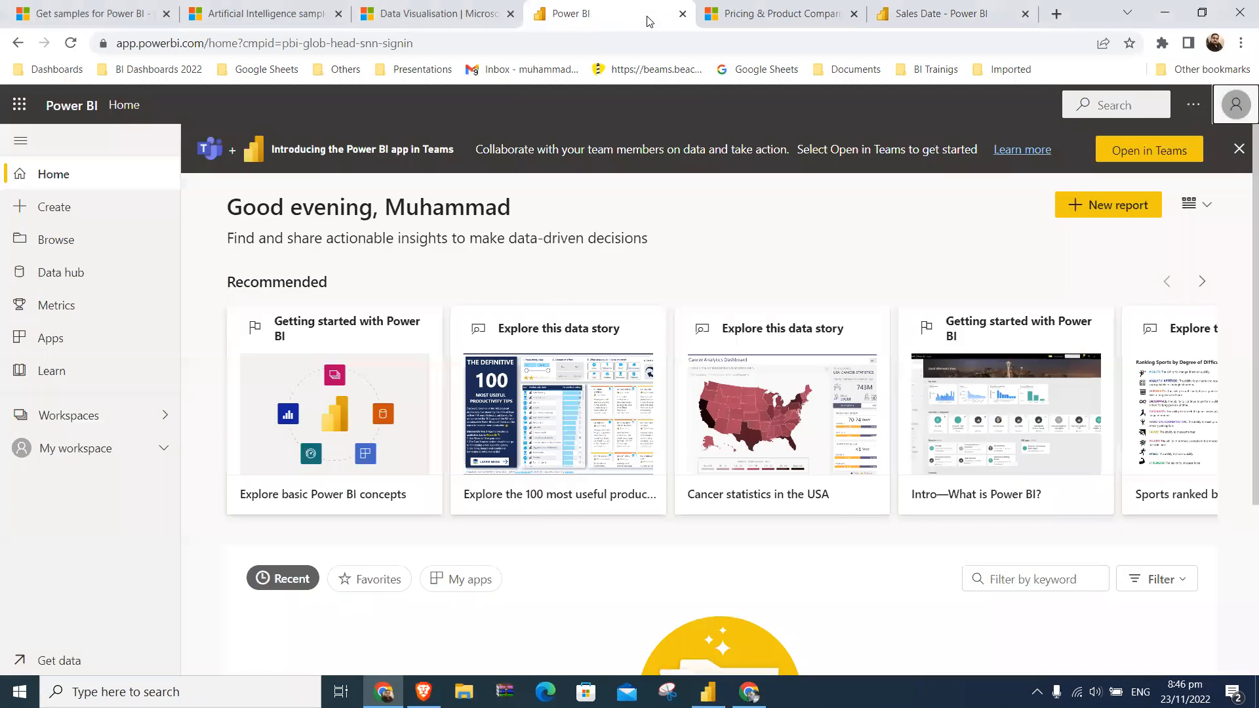
{"action": "left_click", "coordinate": [683, 14]}
{"action": "left_click", "coordinate": [682, 14]}
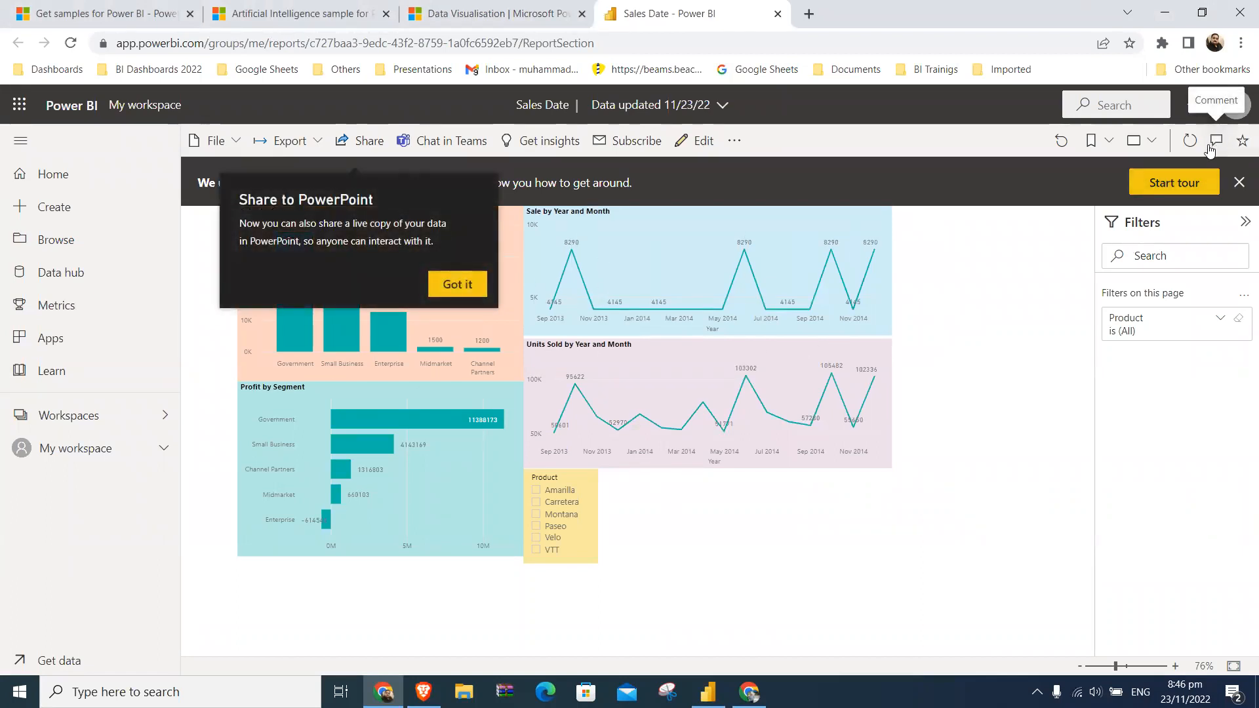
- View the published report in full screen, exclude Amarilla in the page's Product filter, and leave full screen
{"action": "left_click", "coordinate": [1154, 142]}
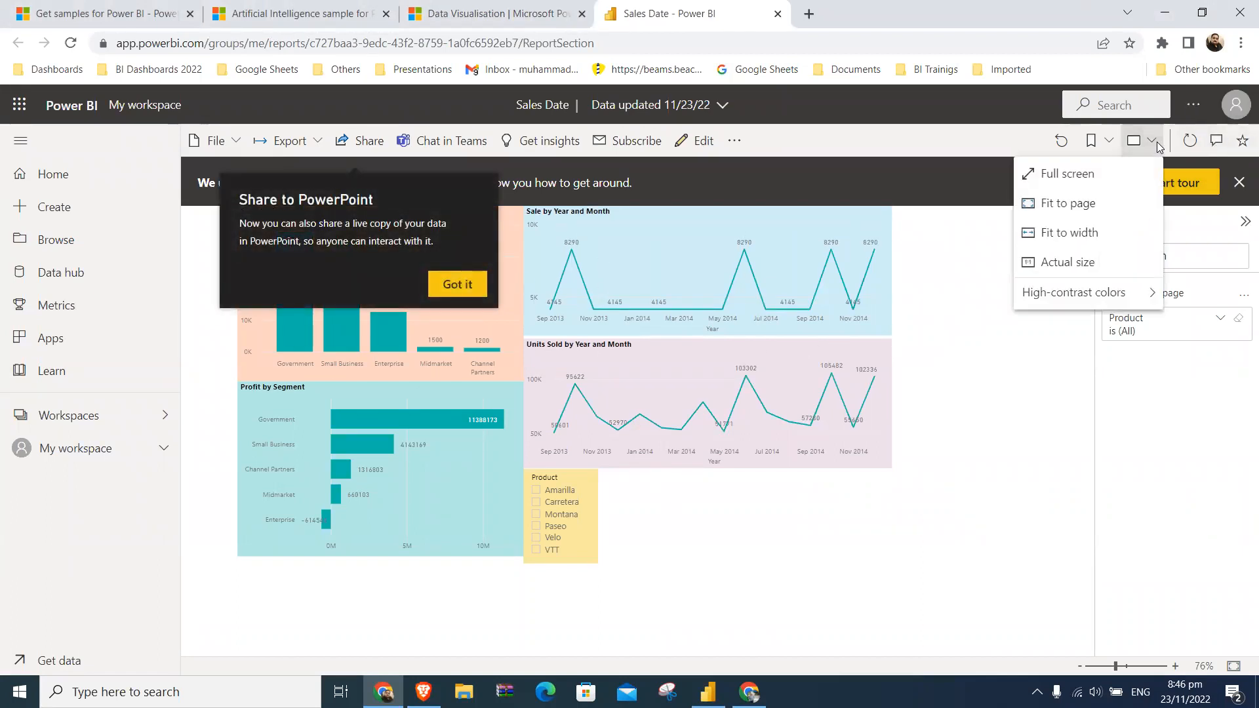
{"action": "left_click", "coordinate": [1116, 171]}
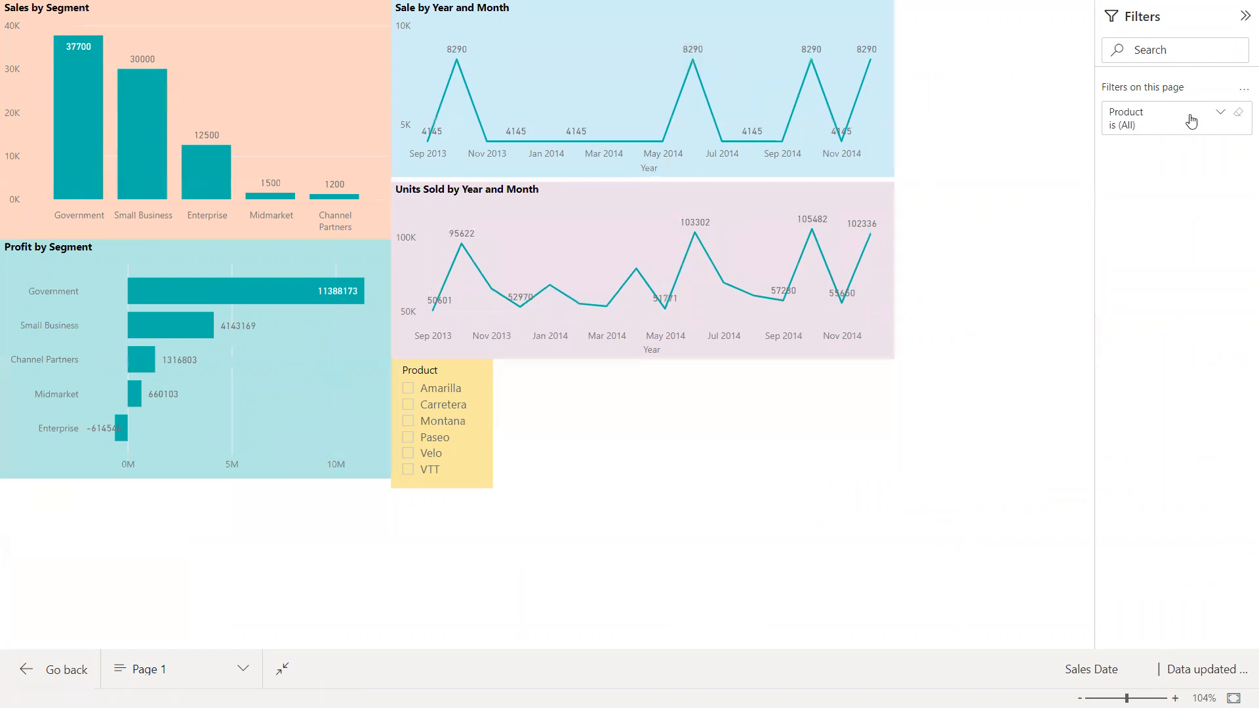
{"action": "left_click", "coordinate": [1218, 115]}
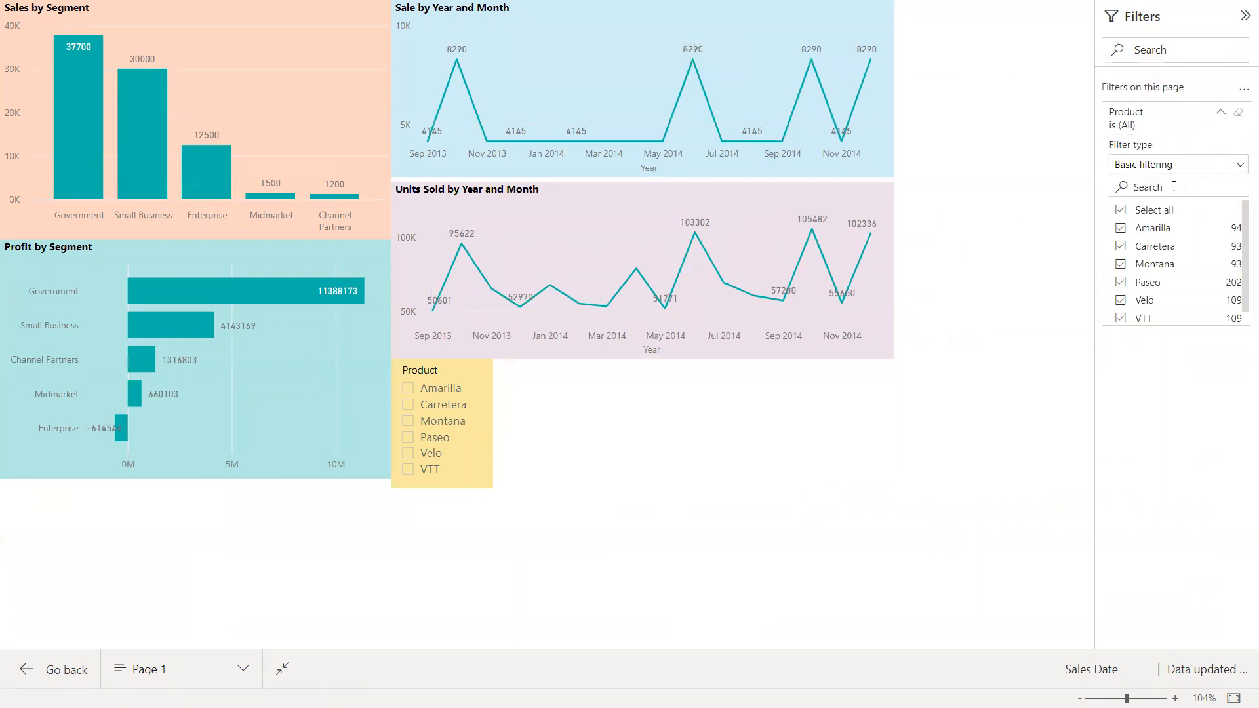
{"action": "left_click", "coordinate": [1163, 231]}
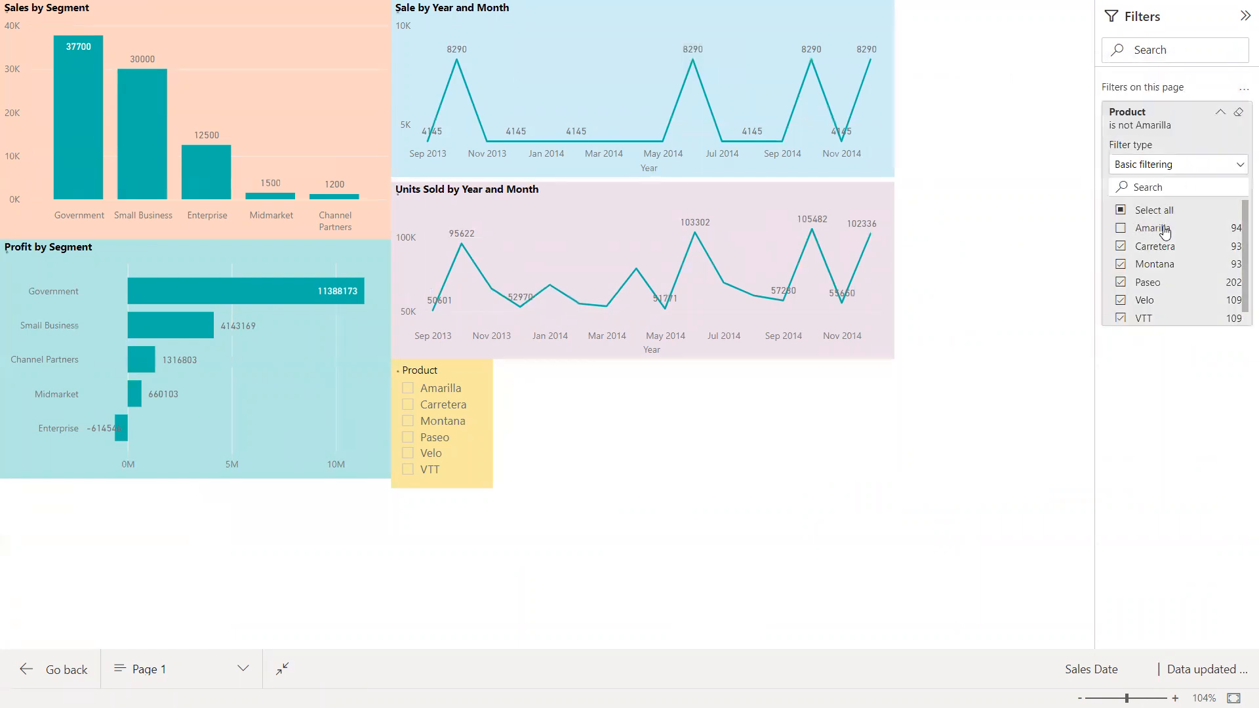
{"action": "left_click", "coordinate": [1154, 246]}
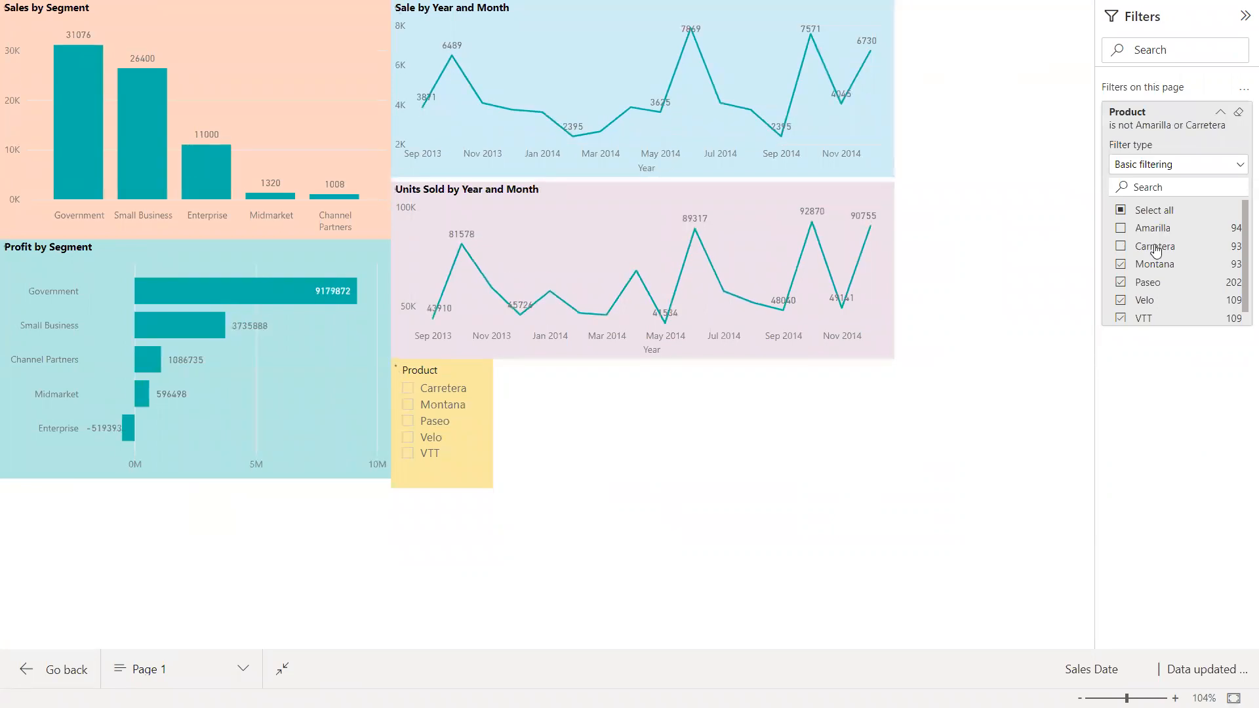
{"action": "left_click", "coordinate": [1156, 253]}
{"action": "key", "text": "Escape"}
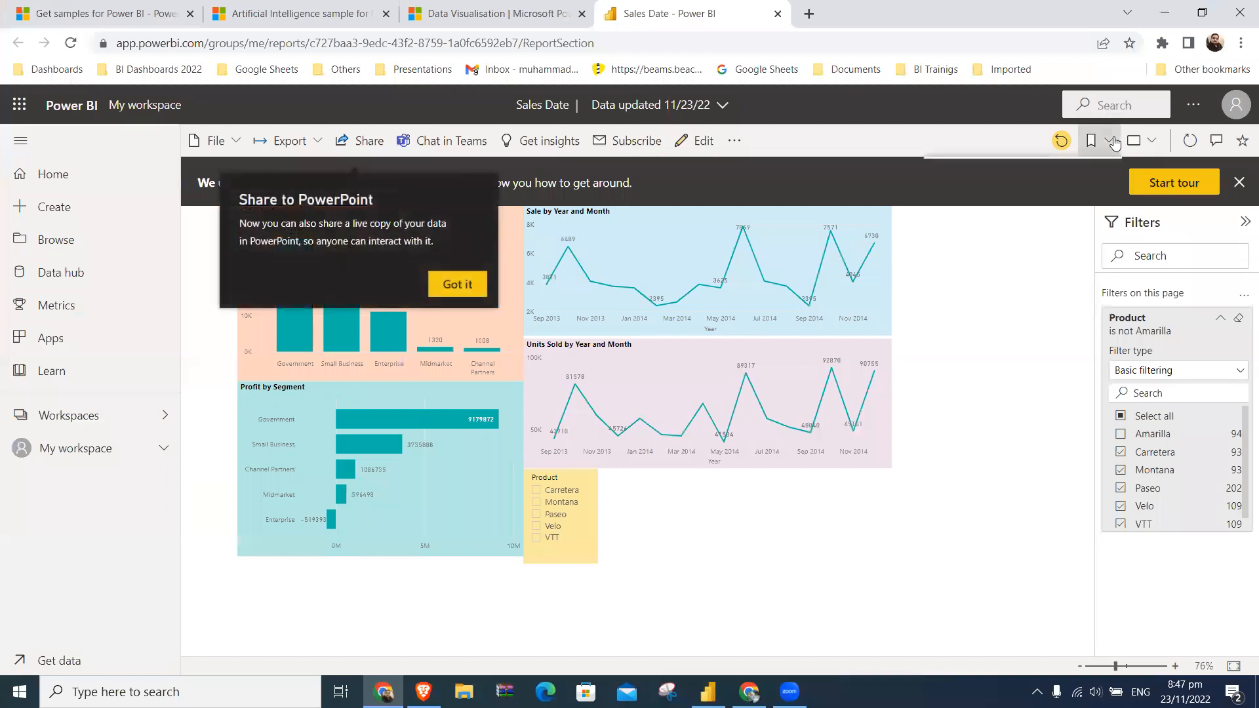
{"action": "left_click", "coordinate": [1110, 141]}
{"action": "left_click", "coordinate": [1104, 159]}
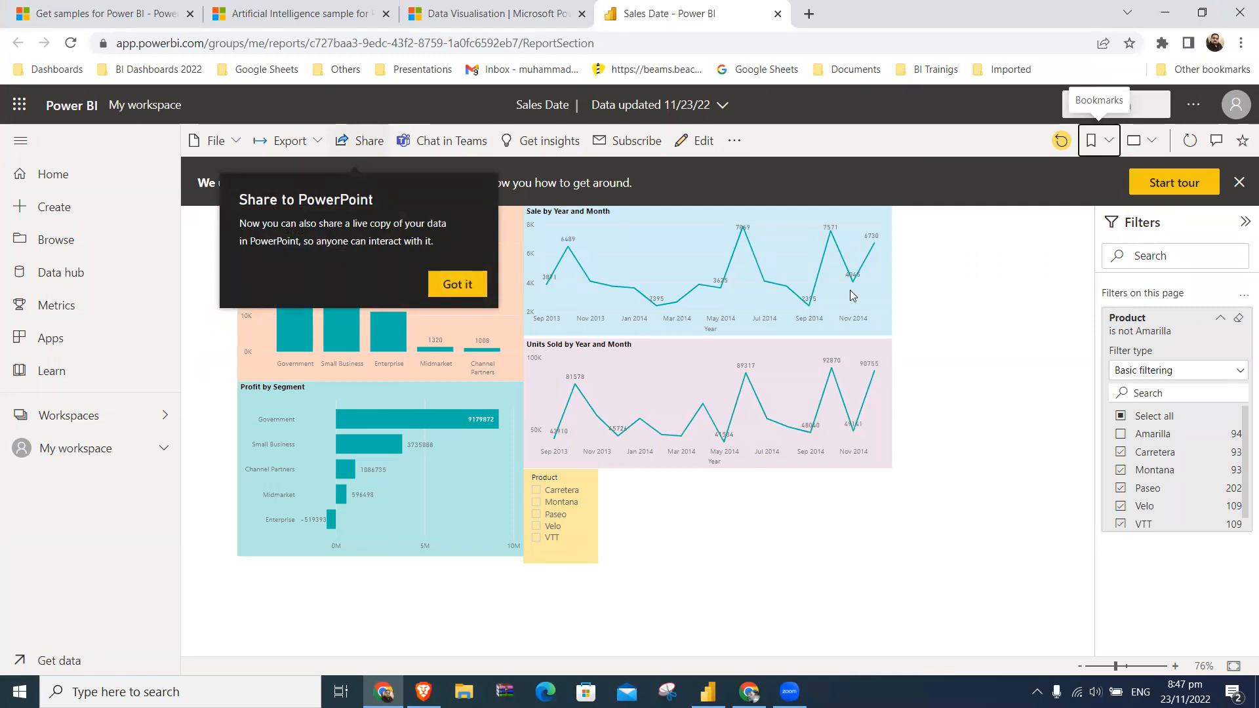
{"action": "left_click", "coordinate": [449, 134]}
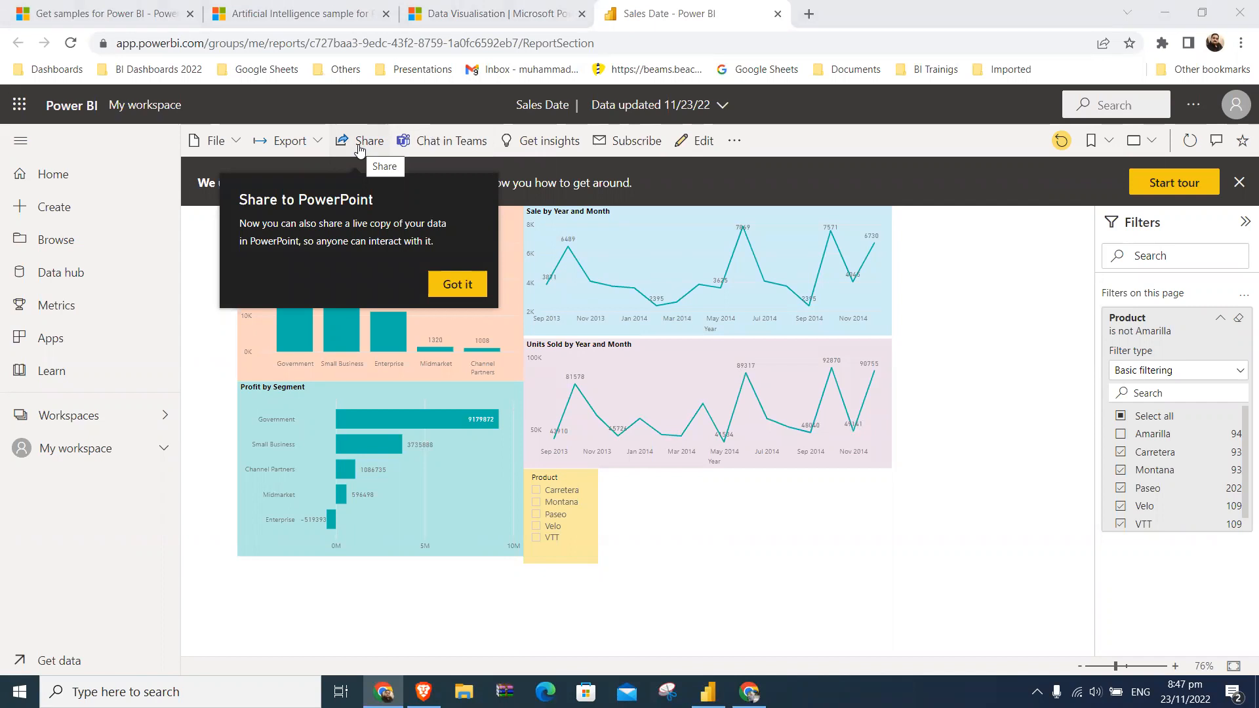
{"action": "left_click", "coordinate": [735, 141]}
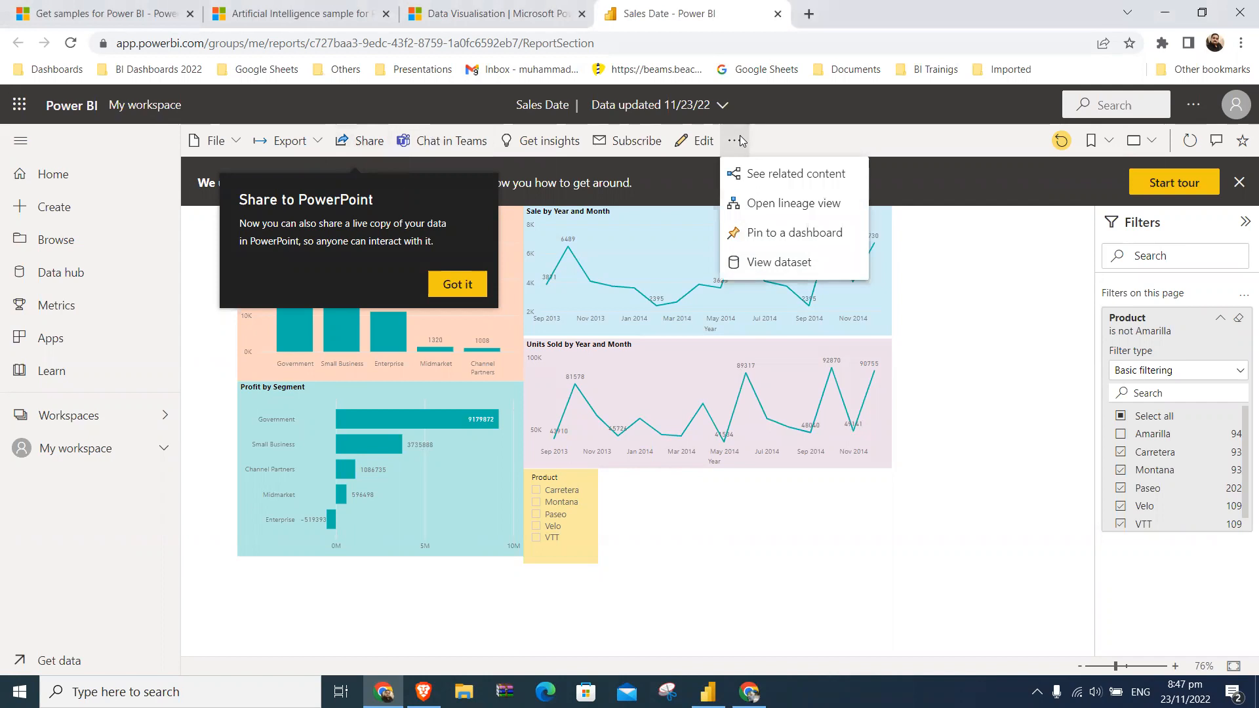
{"action": "left_click", "coordinate": [797, 131]}
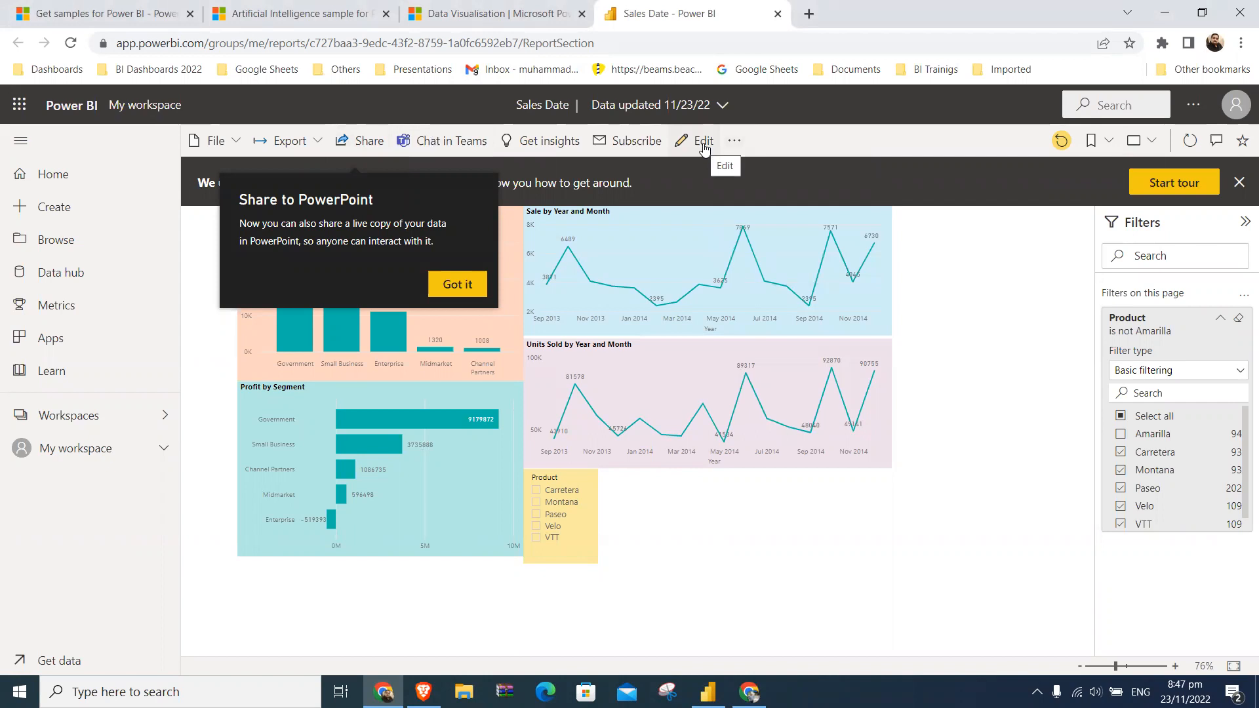
- Open the published report for editing and dismiss the formatting tip and the report tour banner
{"action": "left_click", "coordinate": [703, 146]}
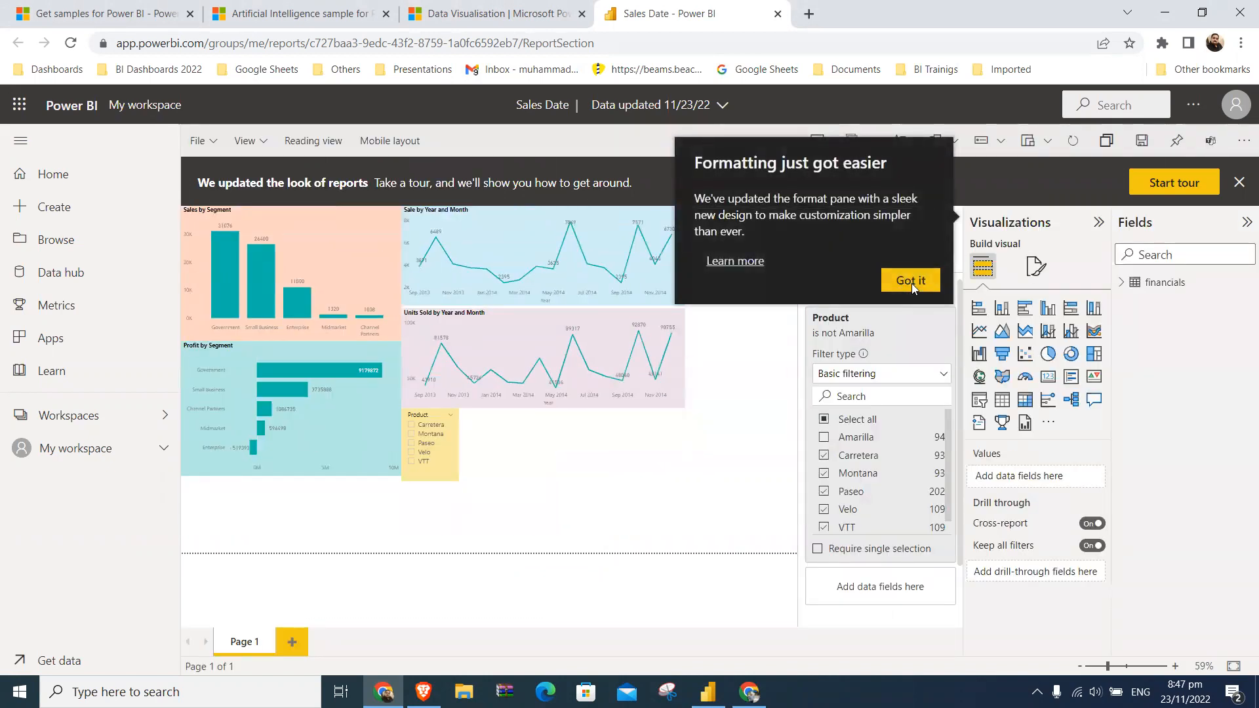
{"action": "left_click", "coordinate": [910, 281]}
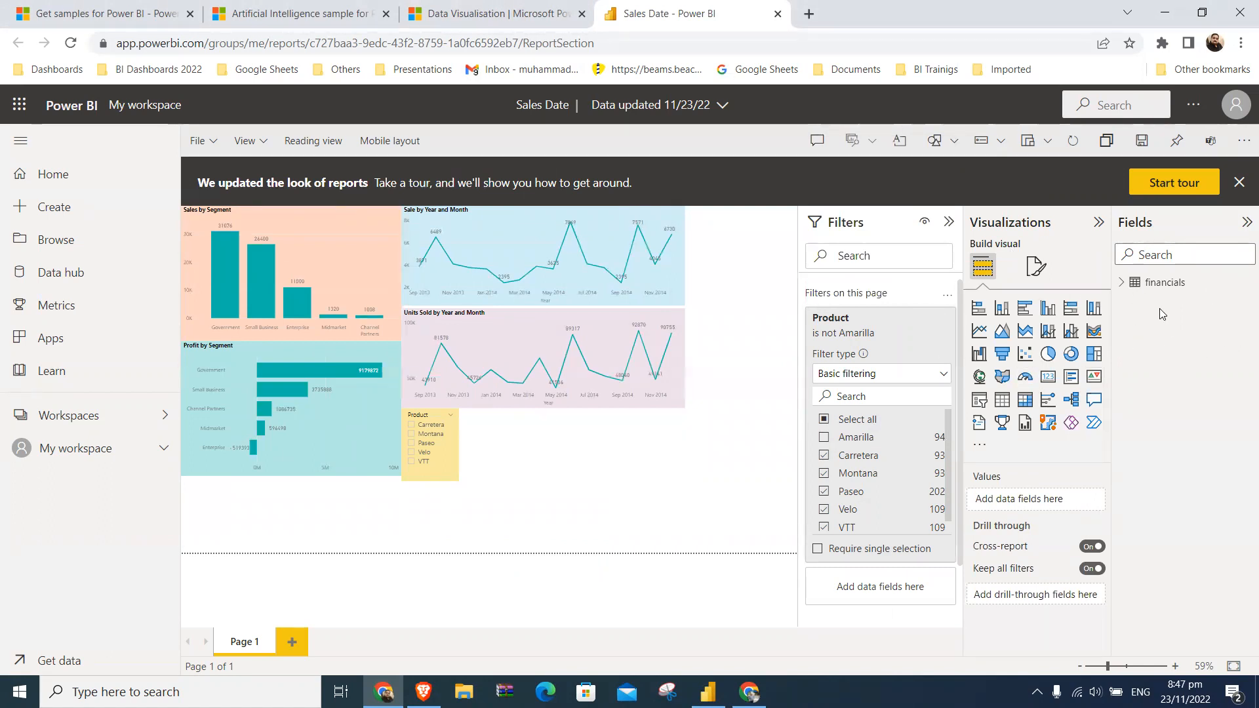
{"action": "left_click", "coordinate": [1239, 183]}
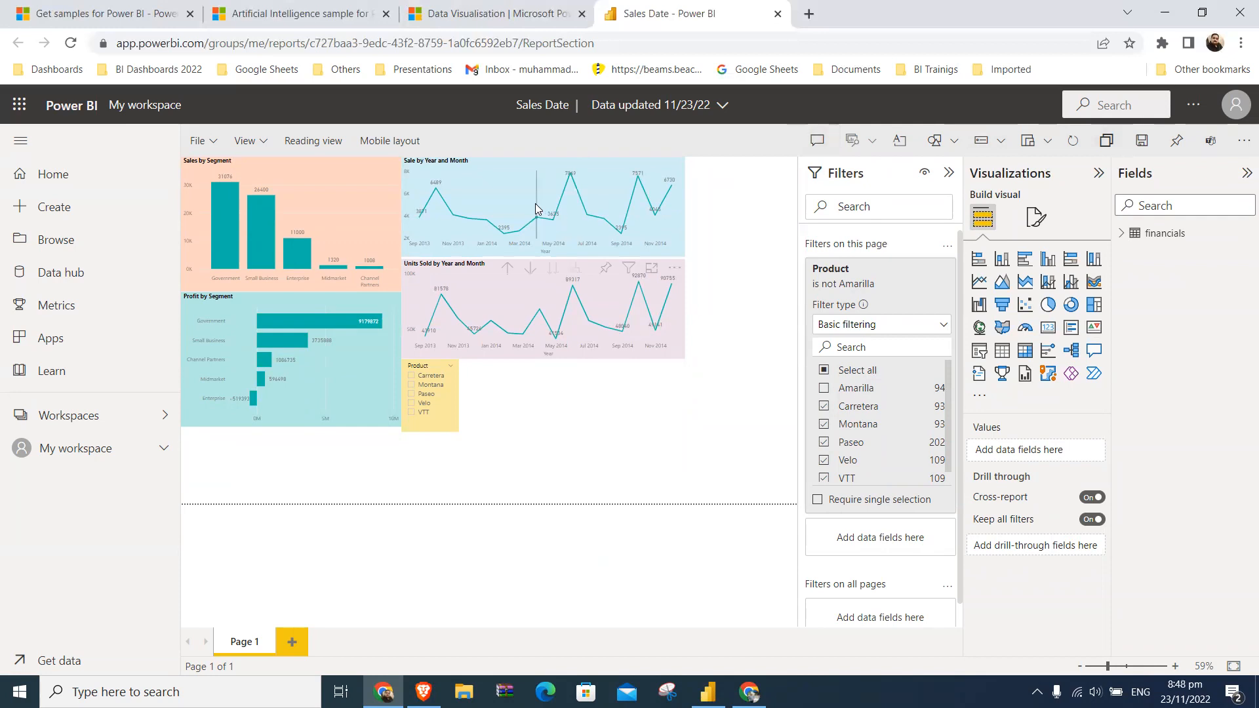
- Check the report's update details and add two Q&A visuals to Page 1, leaving them deselected
{"action": "left_click", "coordinate": [723, 105]}
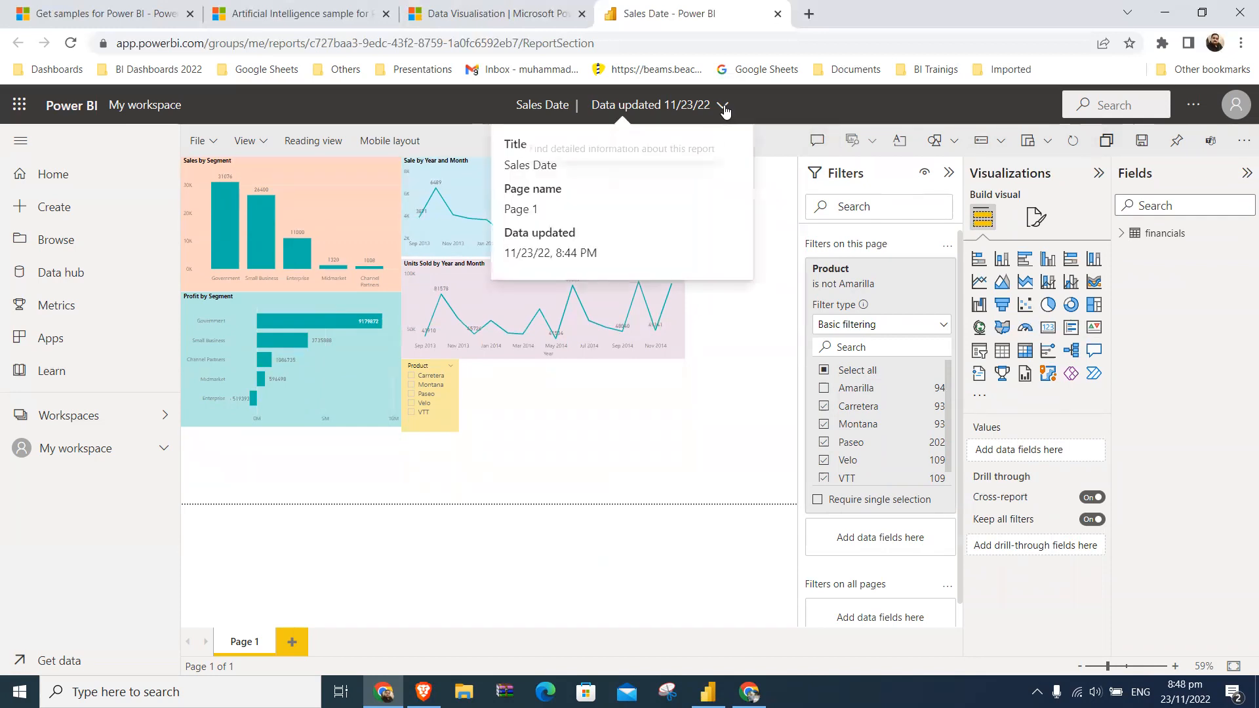
{"action": "left_click", "coordinate": [817, 140]}
{"action": "left_click", "coordinate": [817, 141]}
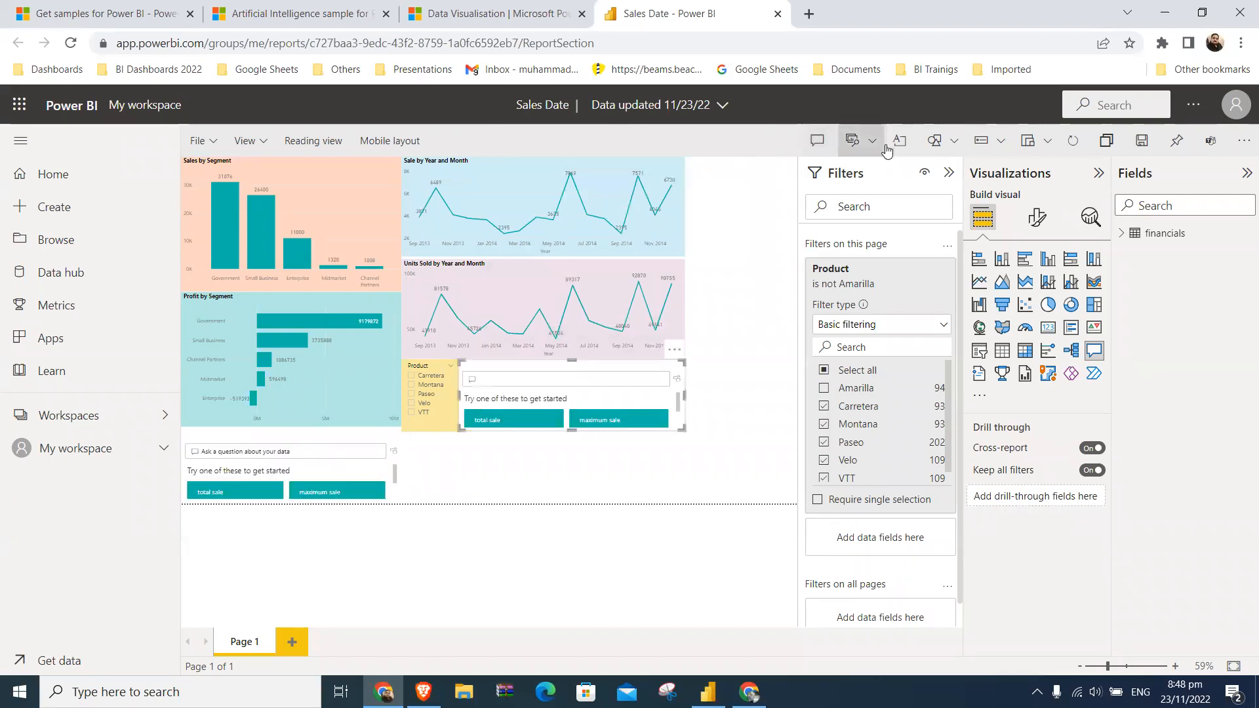
{"action": "left_click", "coordinate": [1244, 141]}
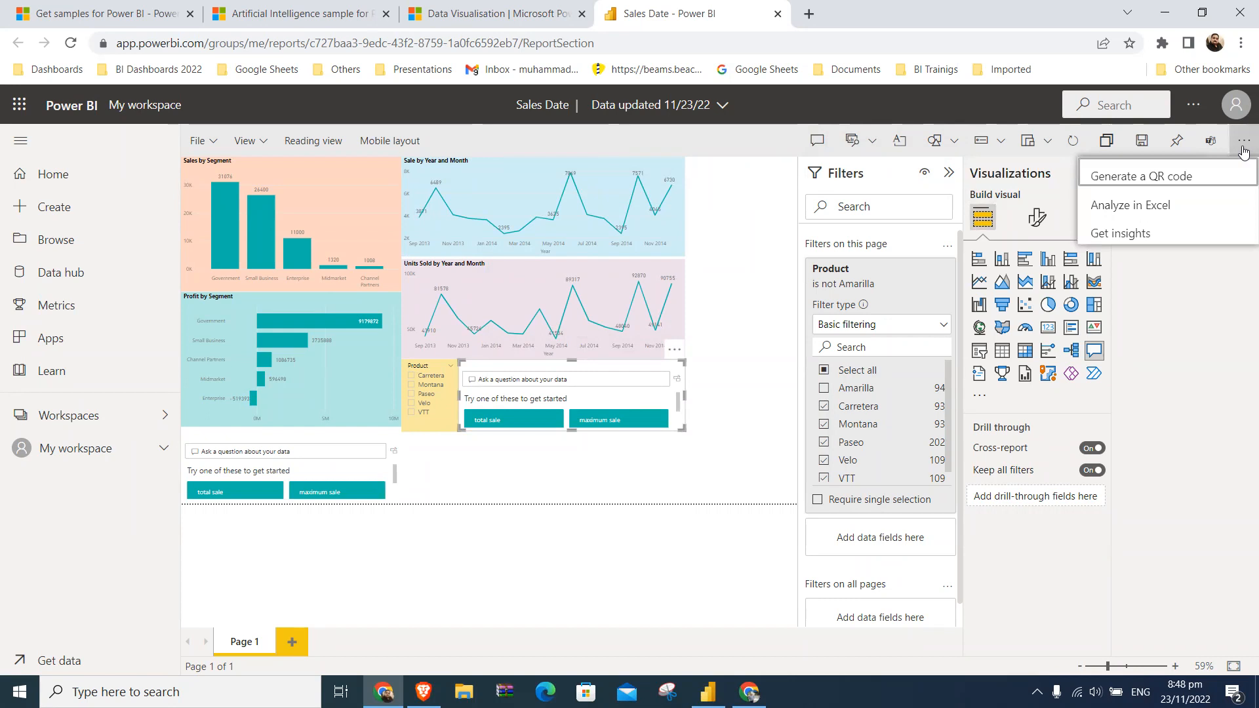
{"action": "left_click", "coordinate": [747, 283]}
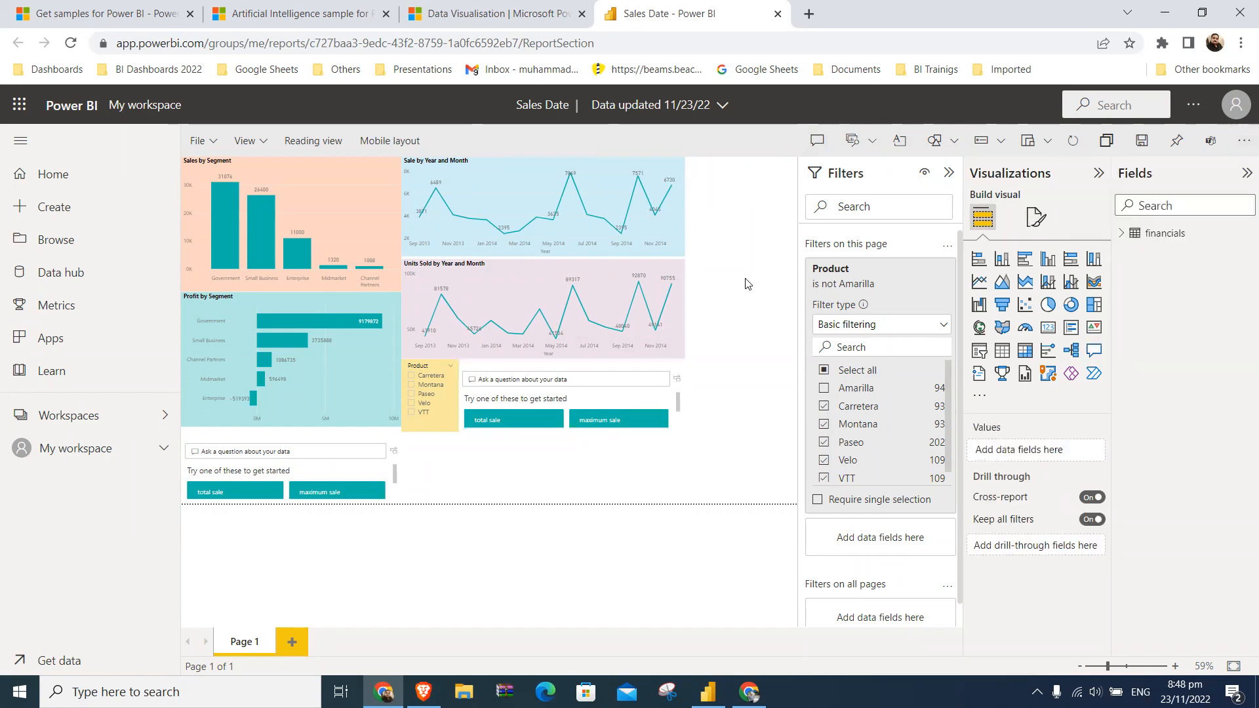
- Show the report page at actual size and return to reading view, saving the changes to the report
{"action": "left_click", "coordinate": [266, 142]}
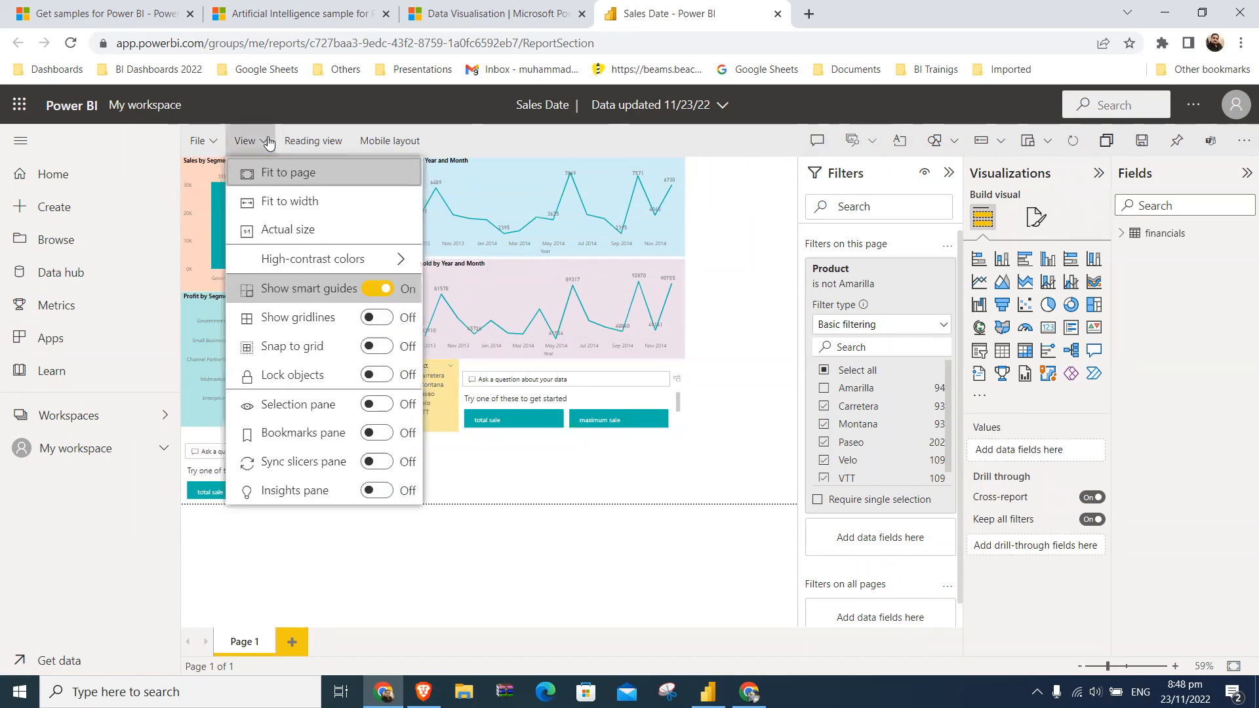
{"action": "left_click", "coordinate": [284, 228]}
{"action": "left_click", "coordinate": [327, 150]}
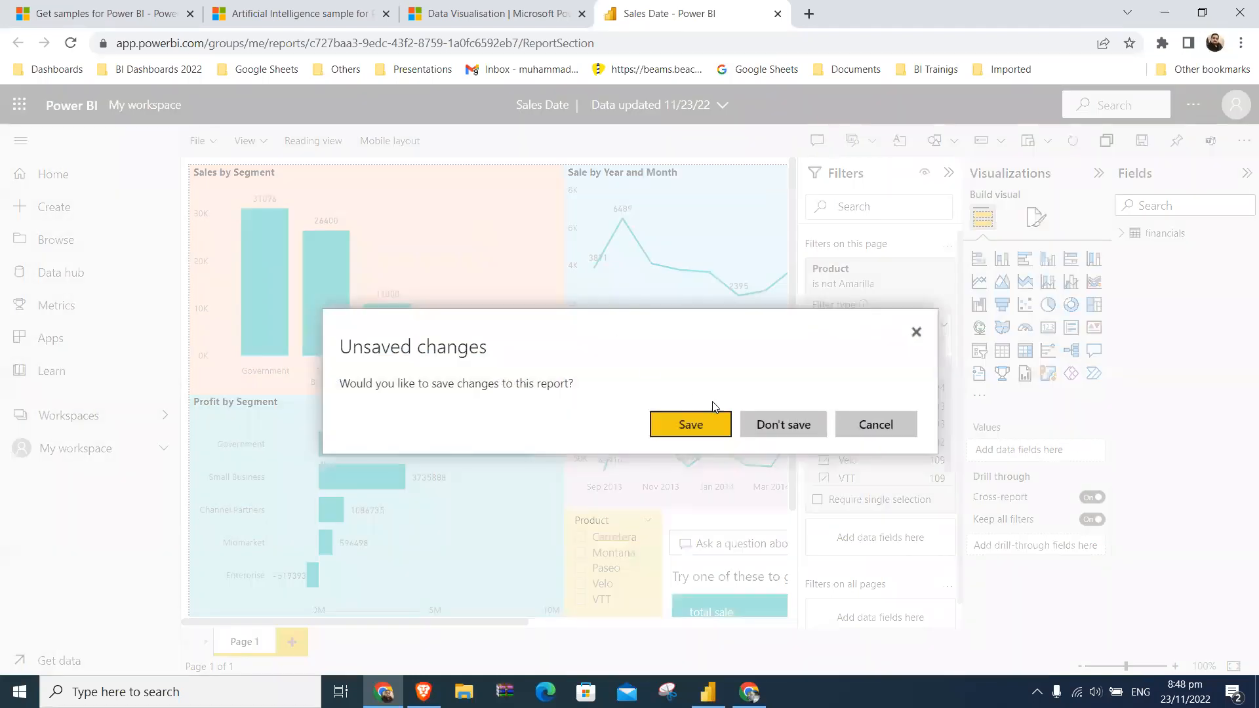
{"action": "left_click", "coordinate": [706, 421]}
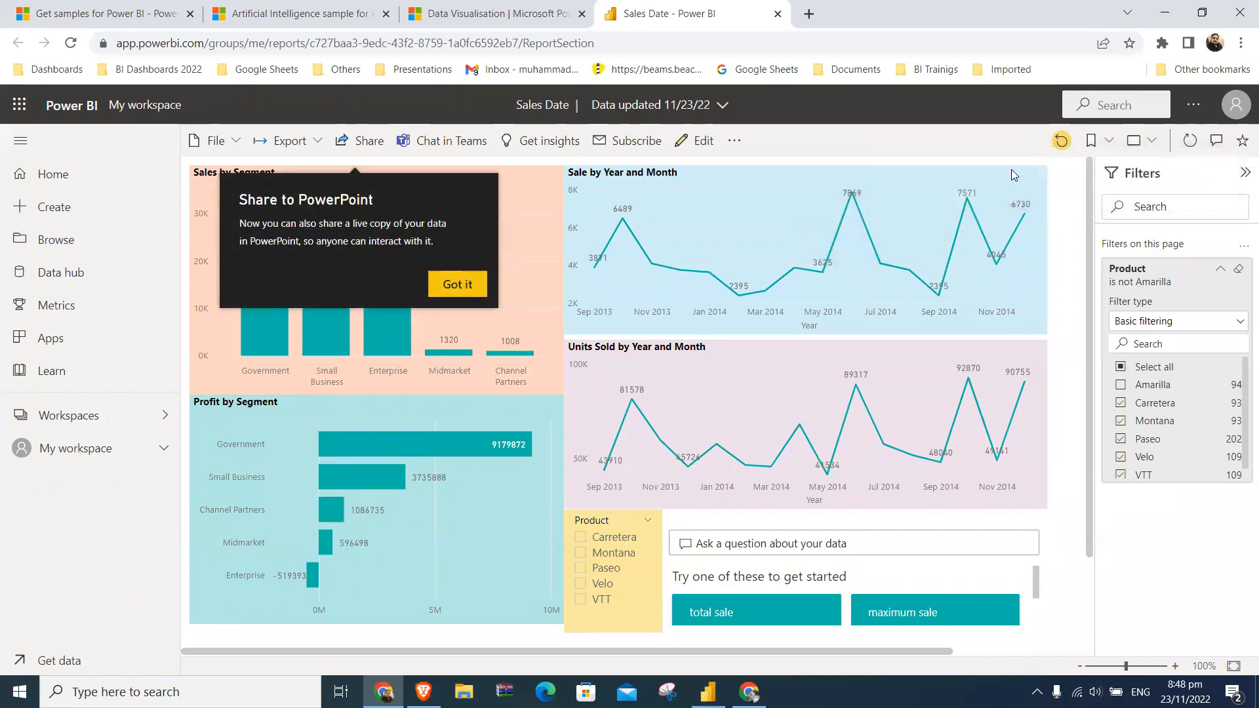
- Dismiss the Share to PowerPoint tip, start sharing the report and accept the free Power BI Pro trial offer
{"action": "left_click", "coordinate": [459, 284]}
{"action": "left_click", "coordinate": [387, 145]}
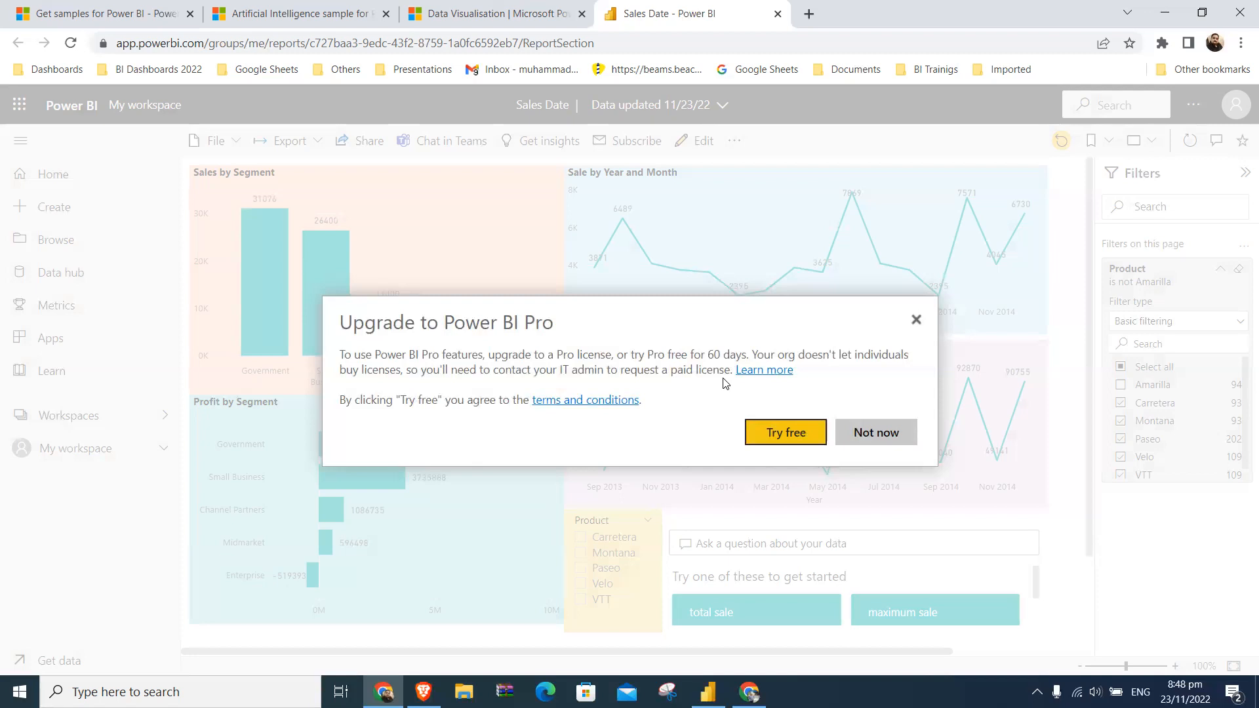
{"action": "left_click", "coordinate": [791, 431]}
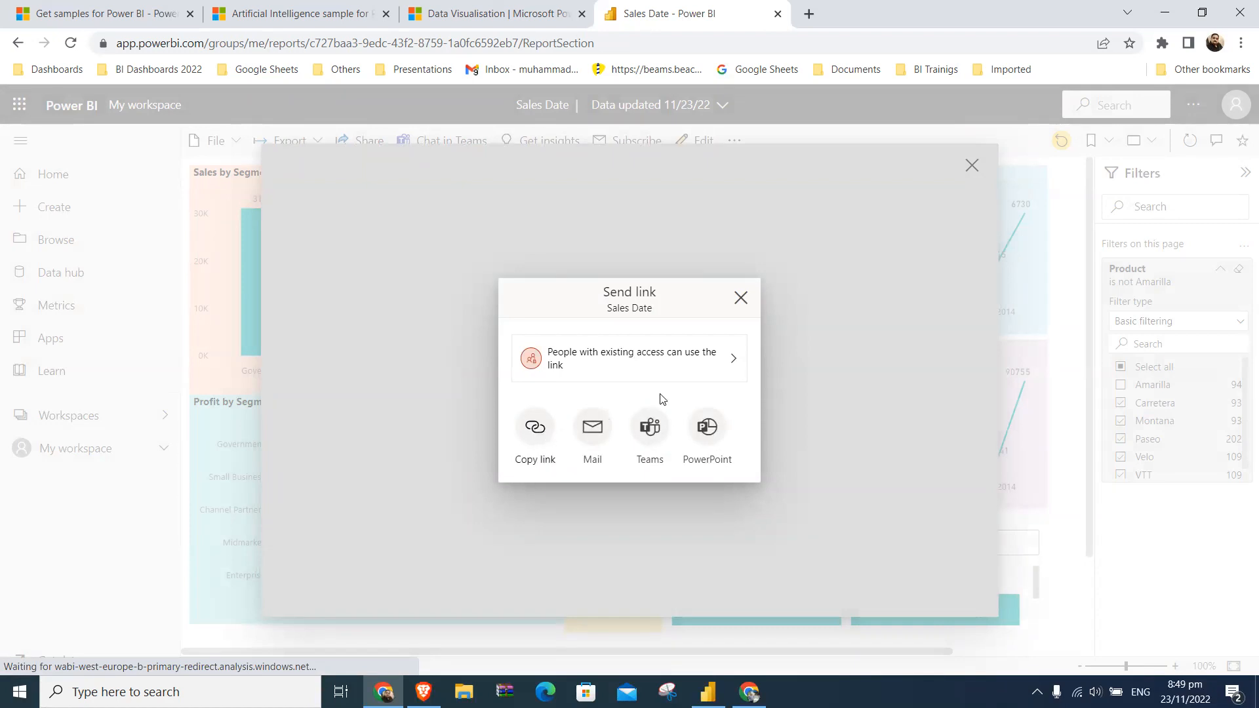
- Dismiss the Send link dialog and set the country/region in the trial sign-up form to Pakistan
{"action": "left_click", "coordinate": [733, 359]}
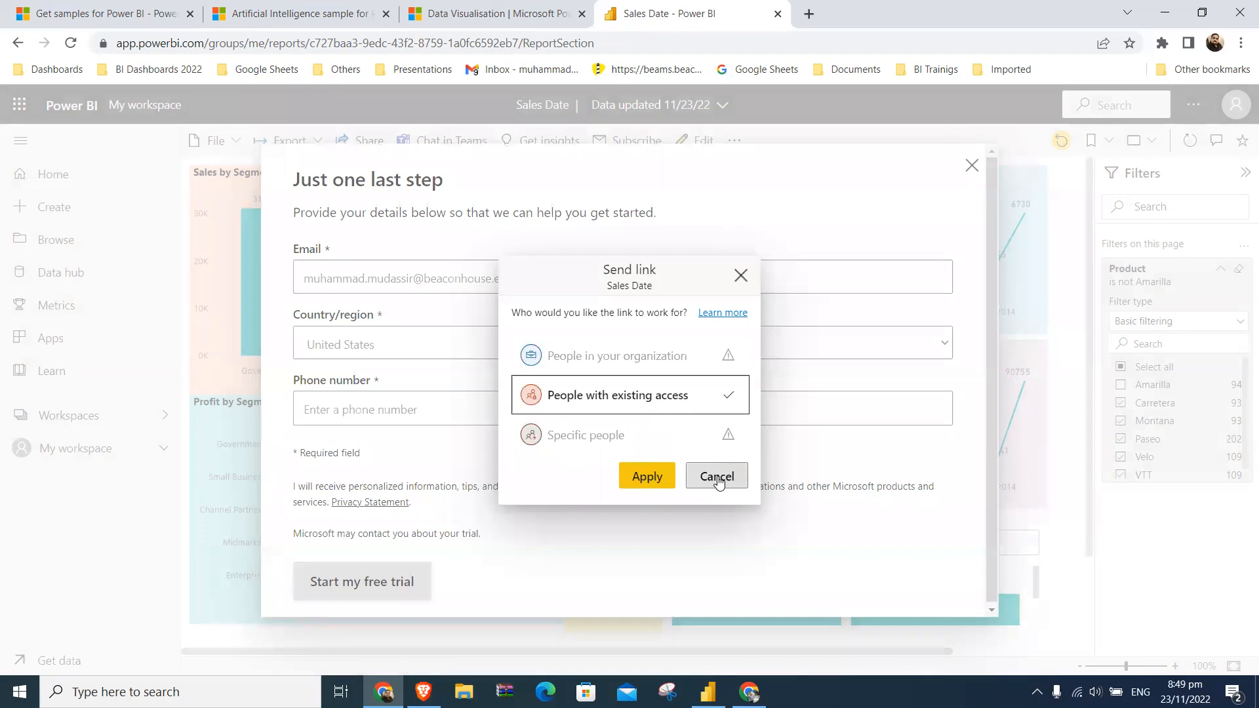
{"action": "left_click", "coordinate": [741, 276]}
{"action": "left_click", "coordinate": [628, 345]}
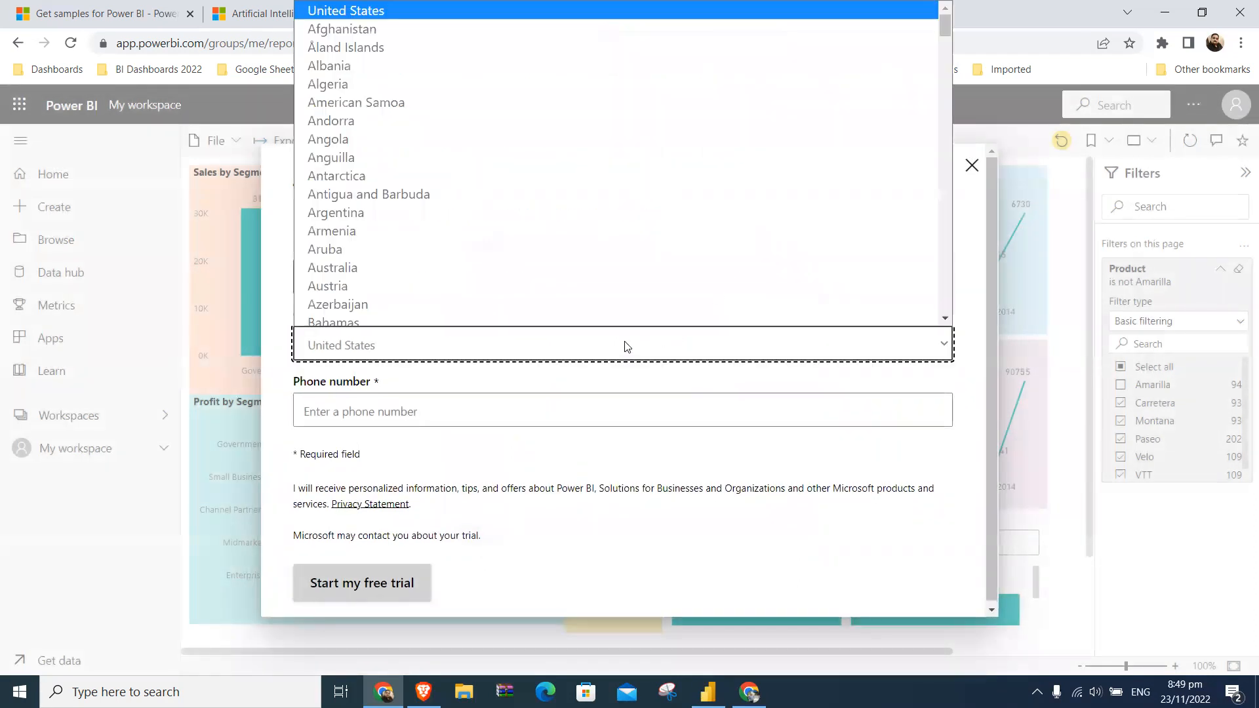
{"action": "key", "text": "p"}
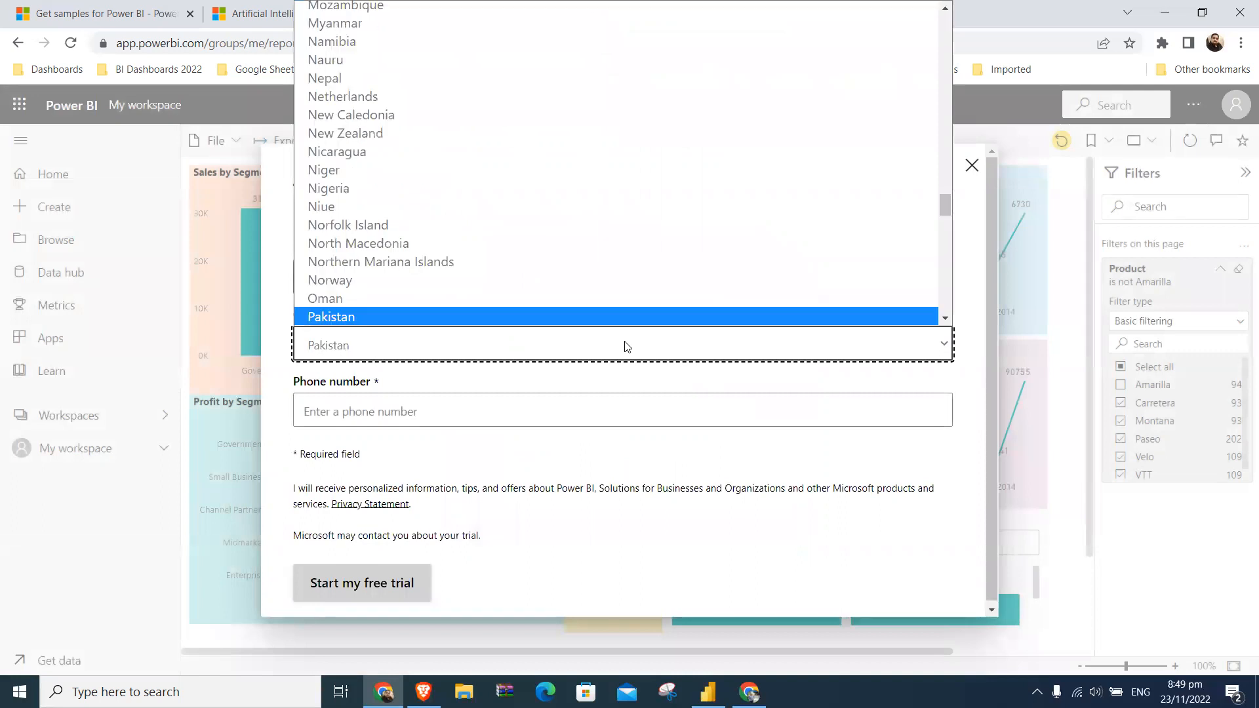
{"action": "key", "text": "Return"}
- Fill in the phone number, opt in to personalized information and tips, and start the free trial
{"action": "left_click", "coordinate": [585, 411]}
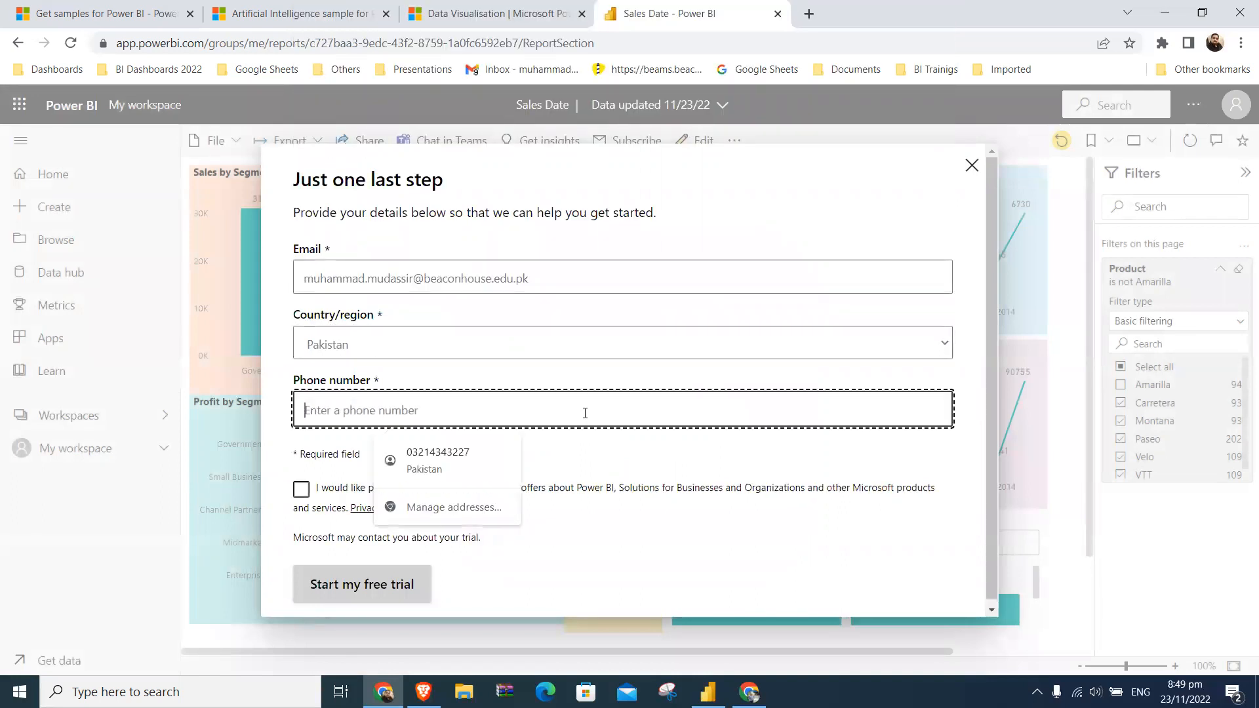
{"action": "left_click", "coordinate": [472, 461]}
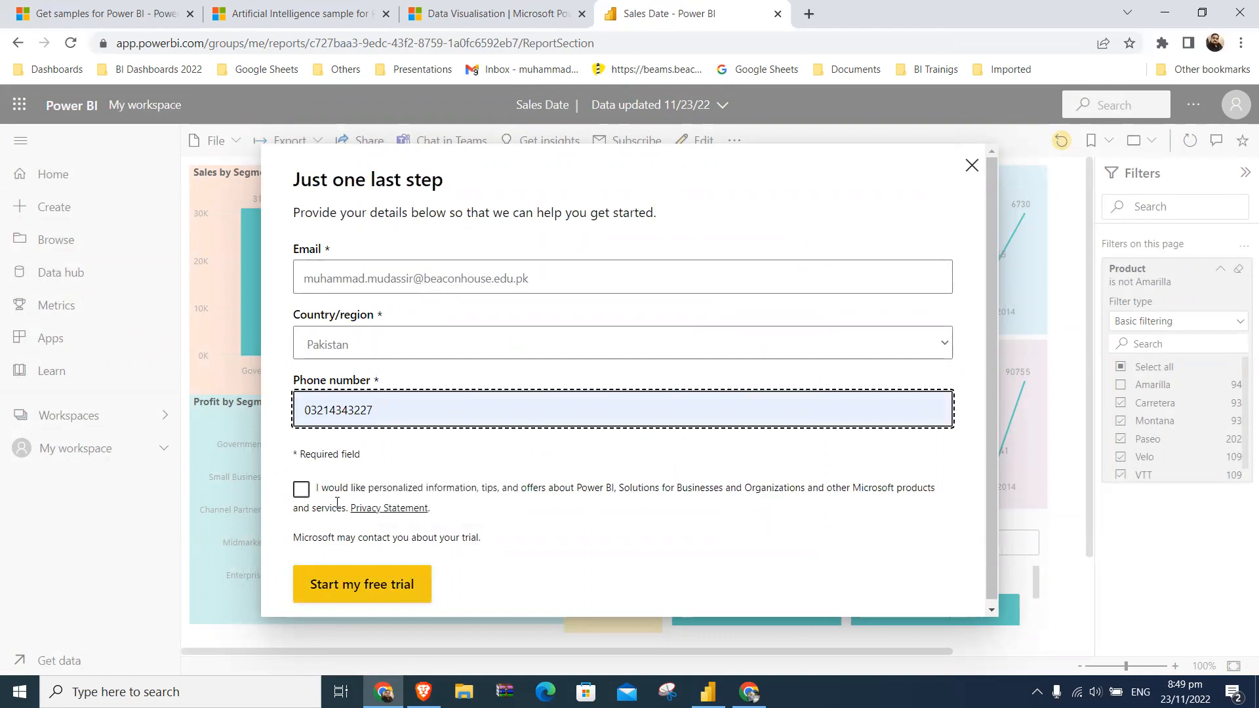
{"action": "left_click", "coordinate": [301, 490]}
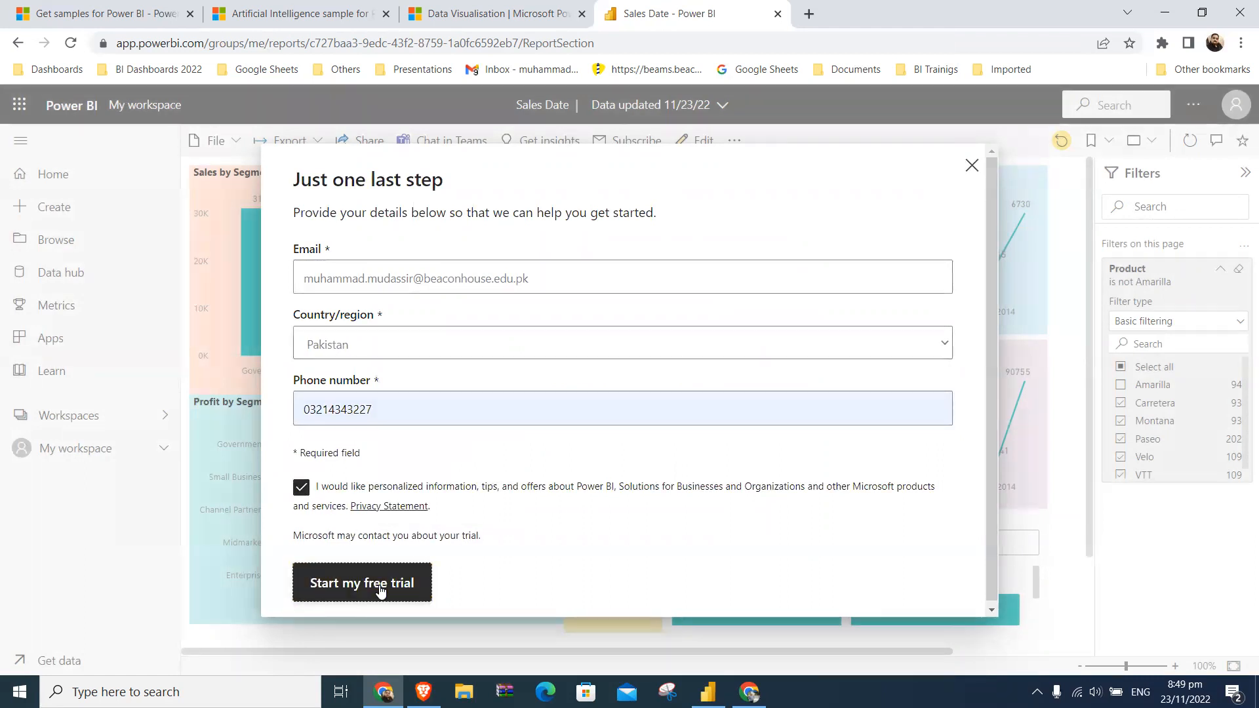
{"action": "left_click", "coordinate": [380, 590]}
{"action": "left_click", "coordinate": [710, 410]}
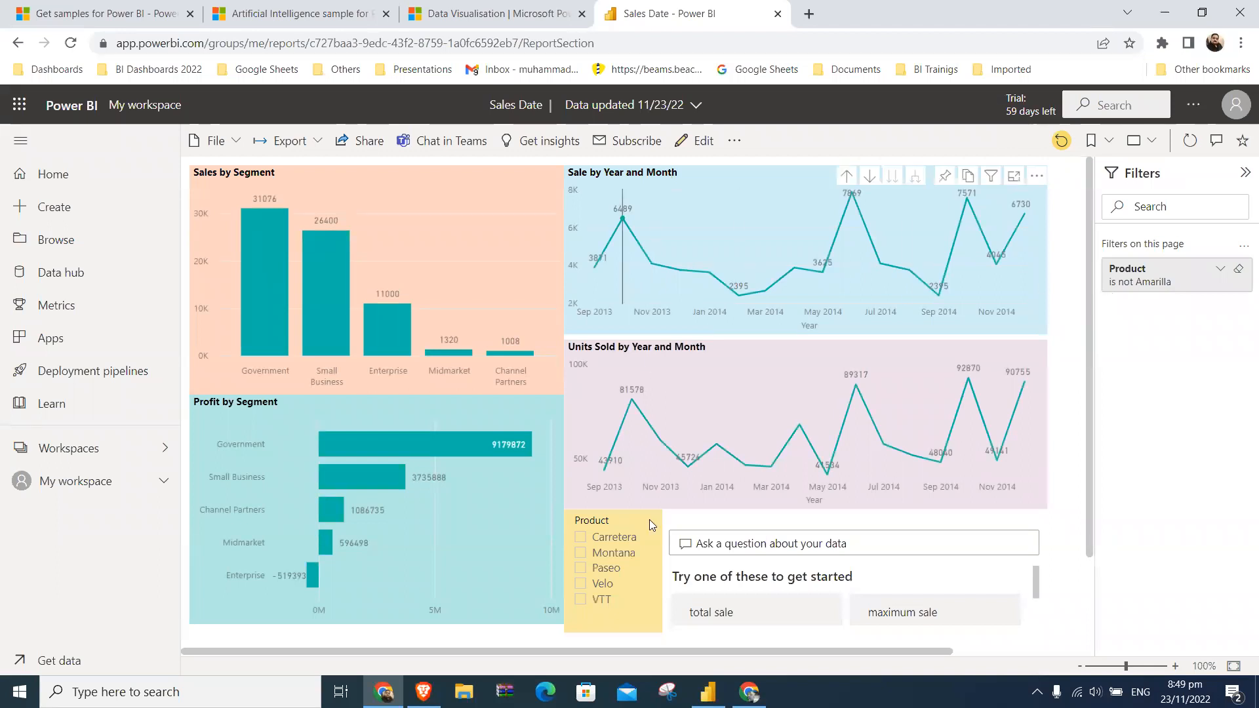
- Filter the report by Carretera and Montana in turn with the Product slicer, and clear the selection
{"action": "left_click", "coordinate": [581, 537]}
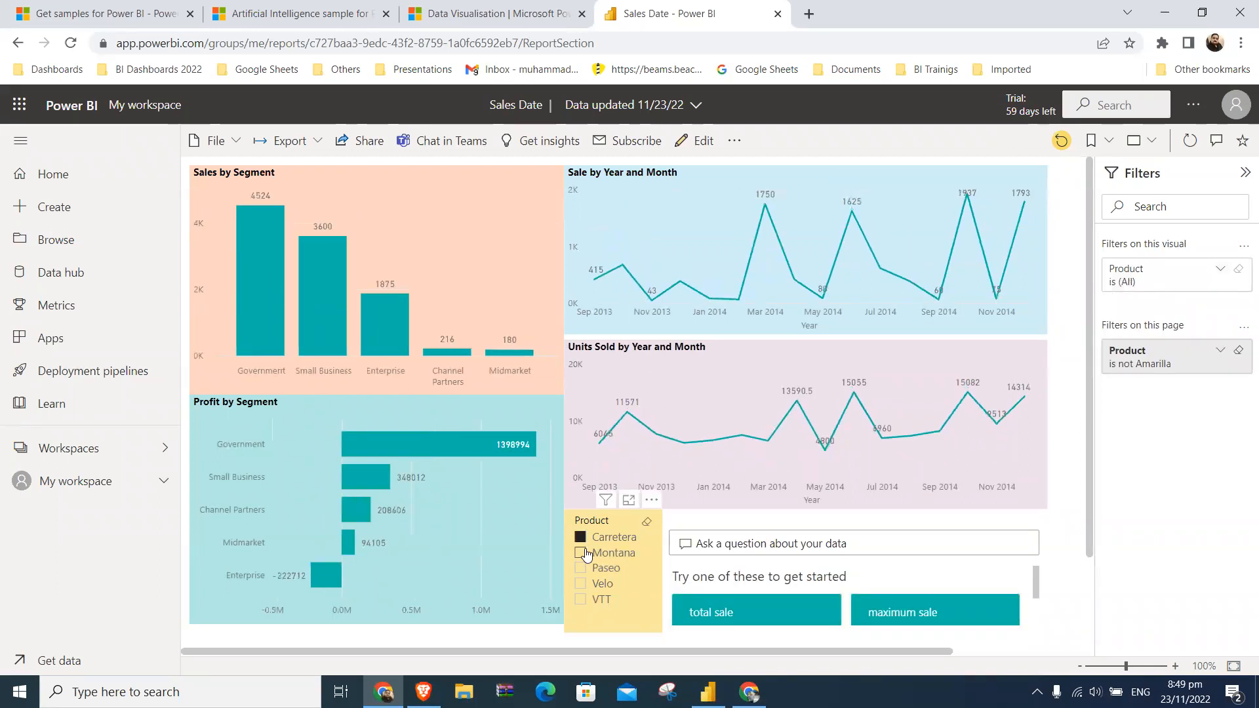
{"action": "left_click", "coordinate": [582, 555]}
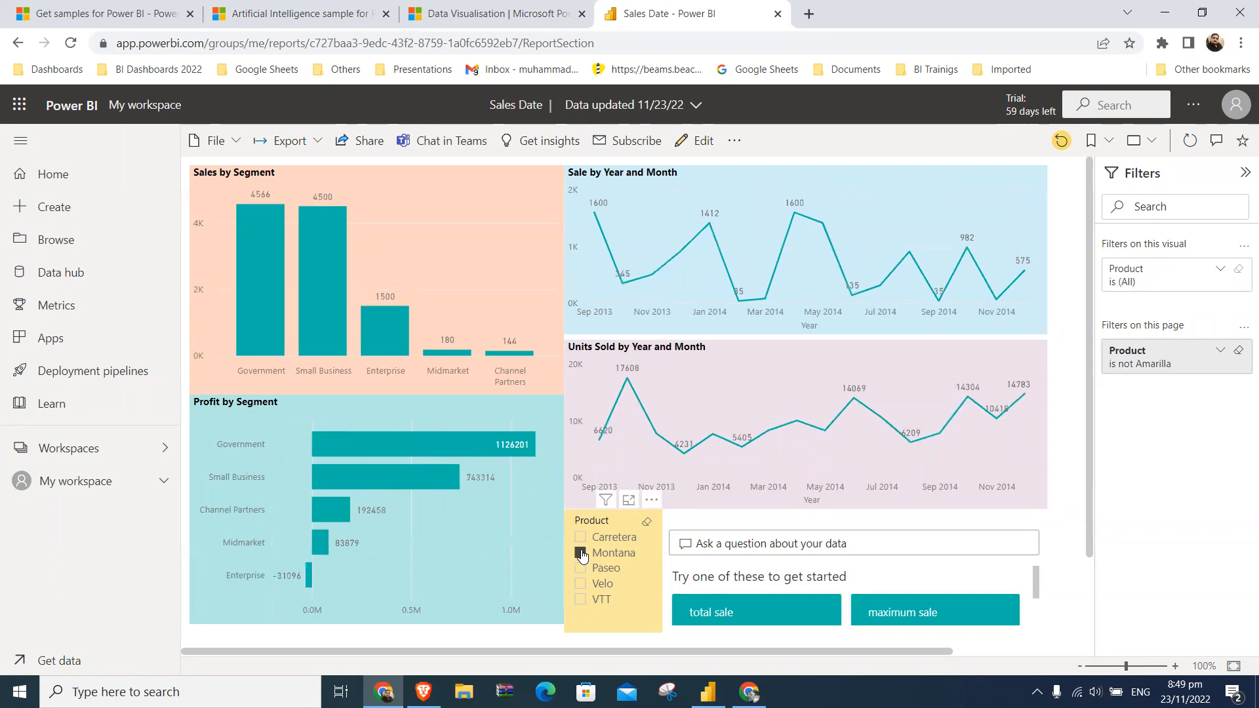
{"action": "left_click", "coordinate": [582, 539]}
{"action": "left_click", "coordinate": [583, 554]}
{"action": "left_click", "coordinate": [581, 537]}
{"action": "left_click", "coordinate": [764, 550]}
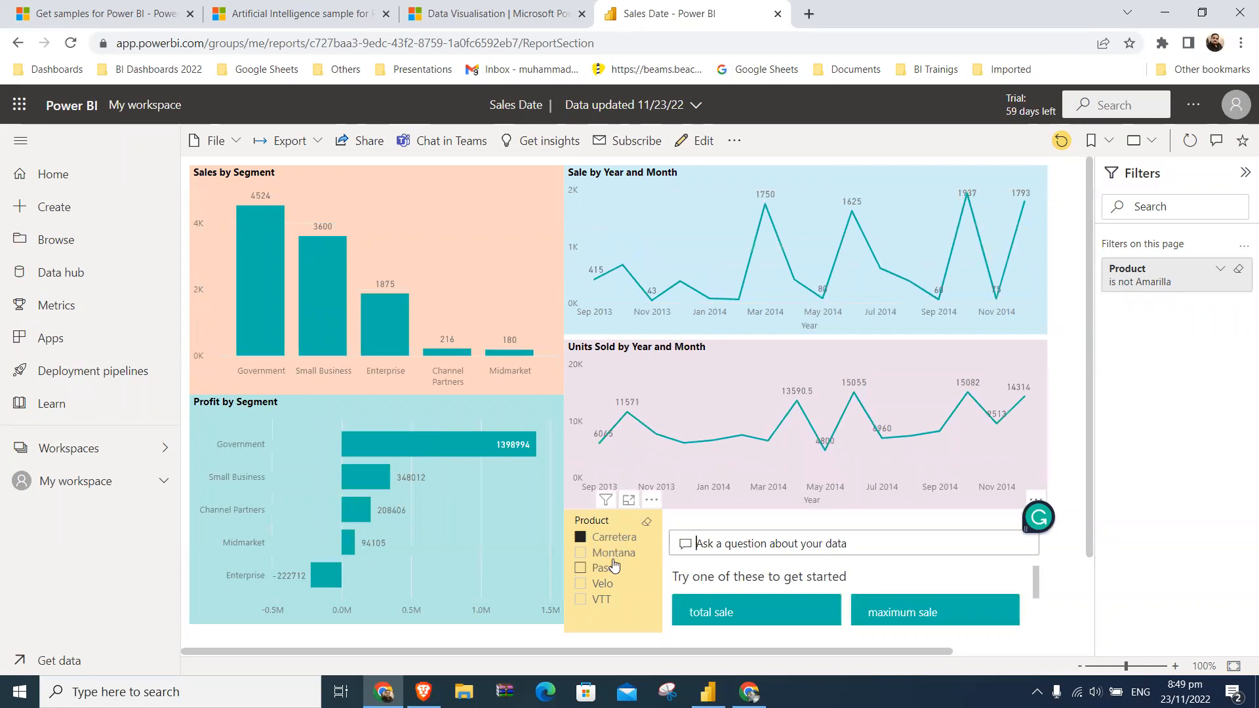
{"action": "left_click", "coordinate": [585, 540]}
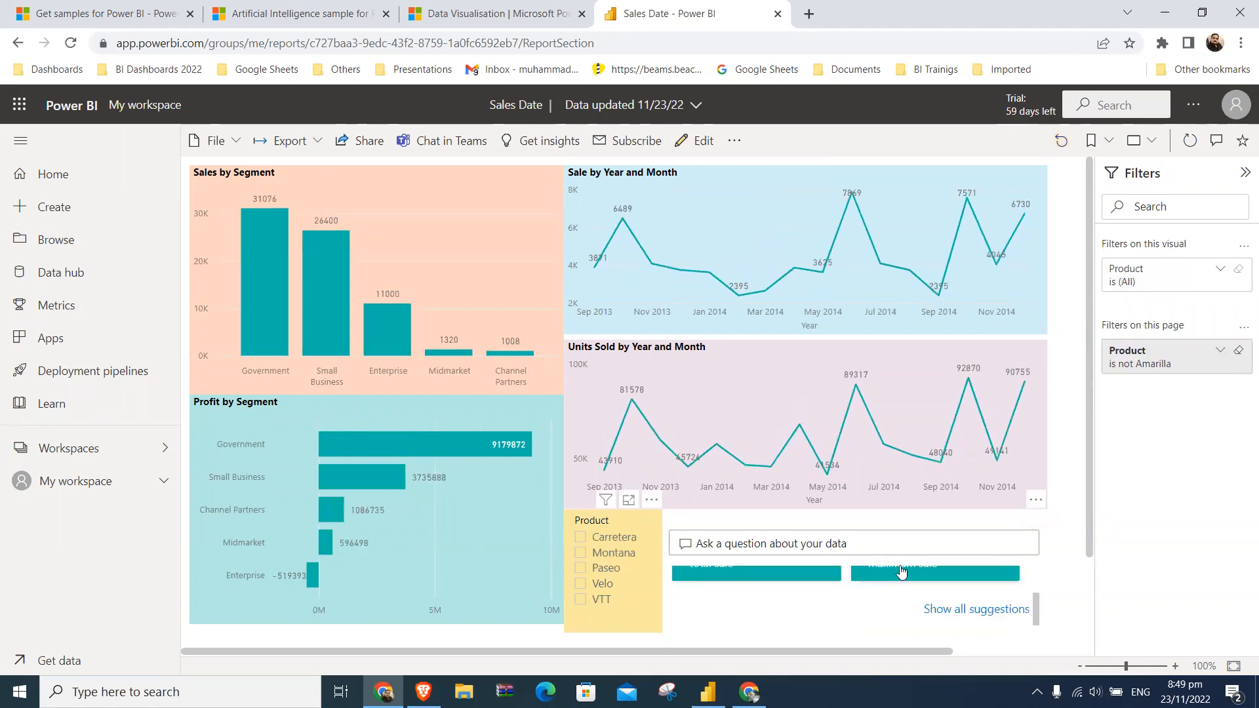
- Start sharing the report and try limiting the link to specific people without reshare or build permissions, discarding those link settings
{"action": "left_click", "coordinate": [366, 141]}
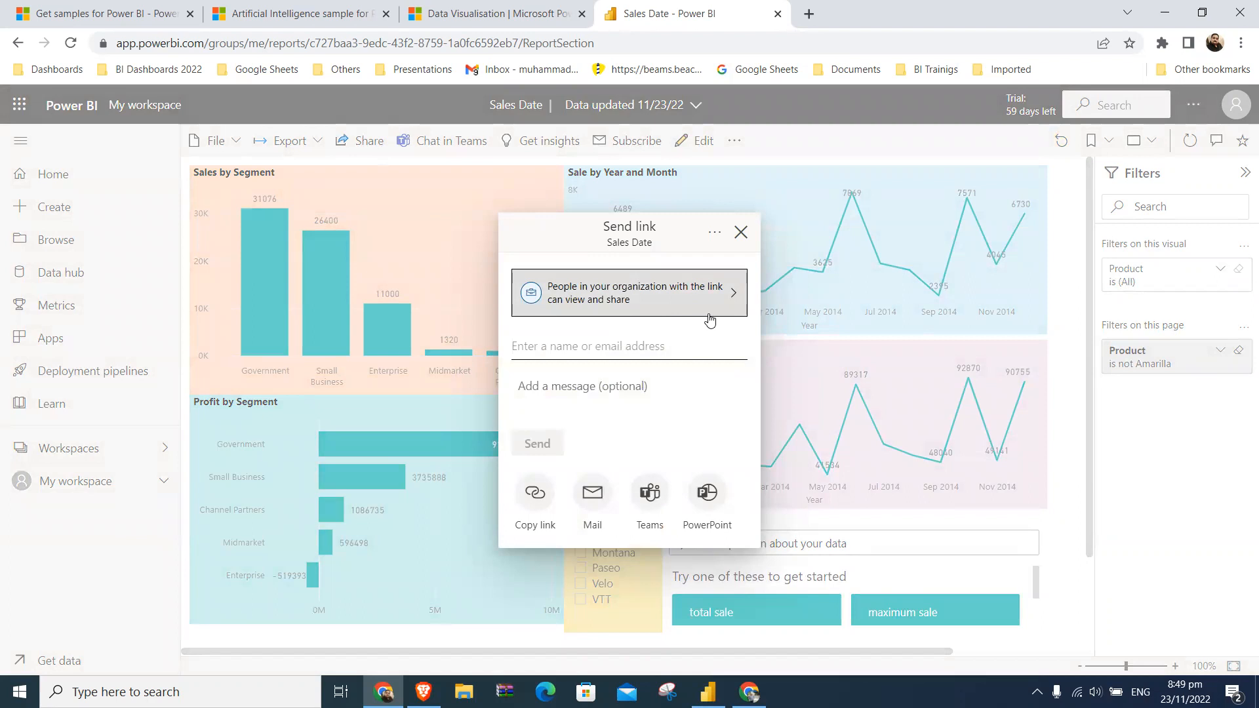
{"action": "left_click", "coordinate": [733, 296]}
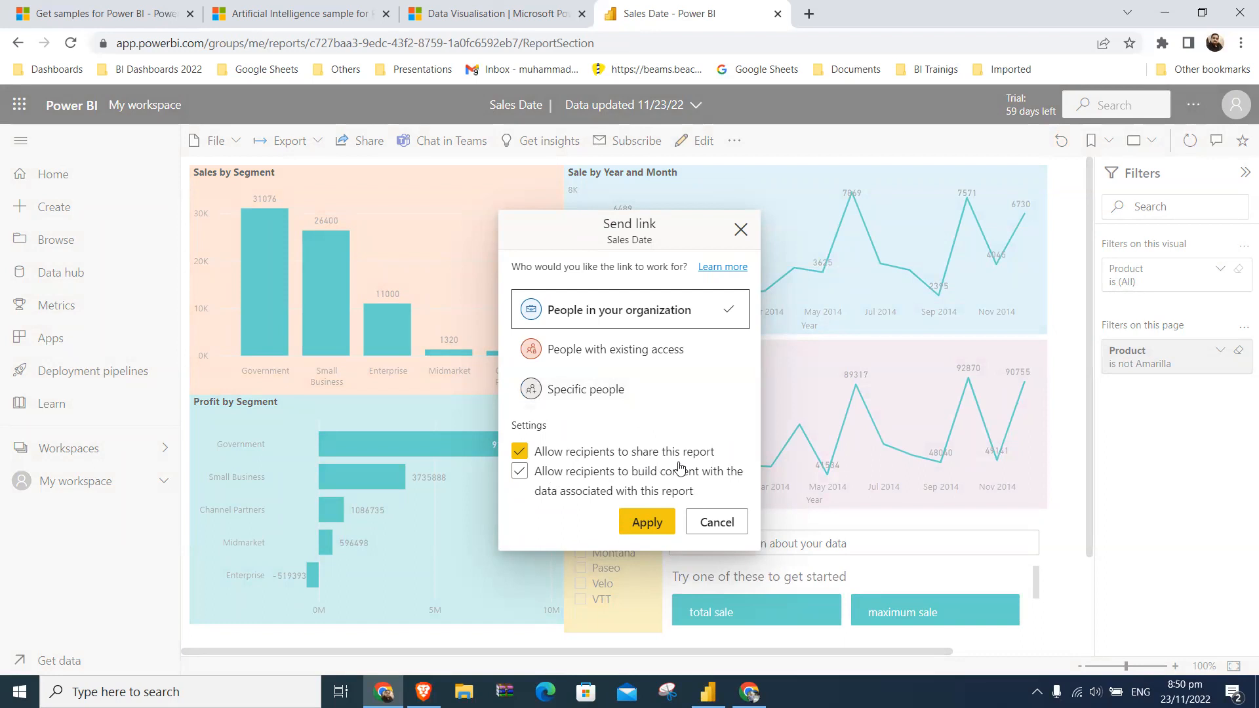
{"action": "left_click", "coordinate": [568, 473]}
{"action": "left_click", "coordinate": [522, 469]}
{"action": "left_click", "coordinate": [526, 455]}
{"action": "left_click", "coordinate": [655, 400]}
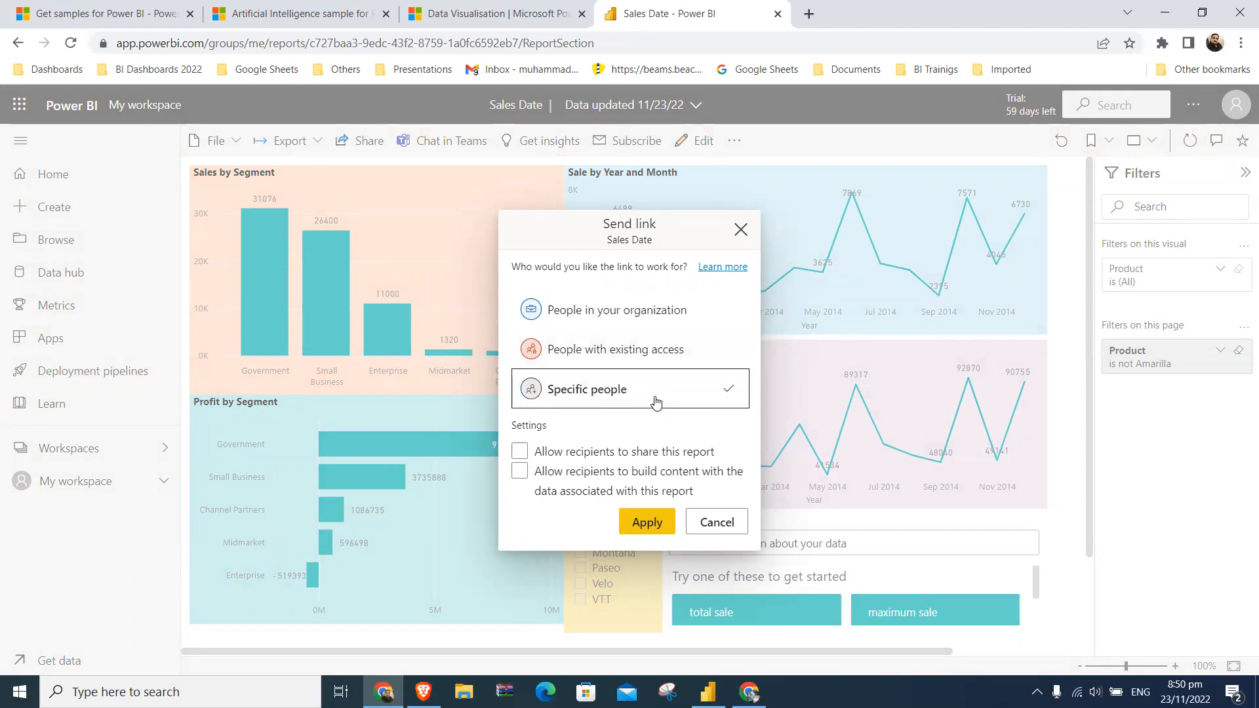
{"action": "left_click", "coordinate": [697, 476]}
{"action": "left_click", "coordinate": [717, 523]}
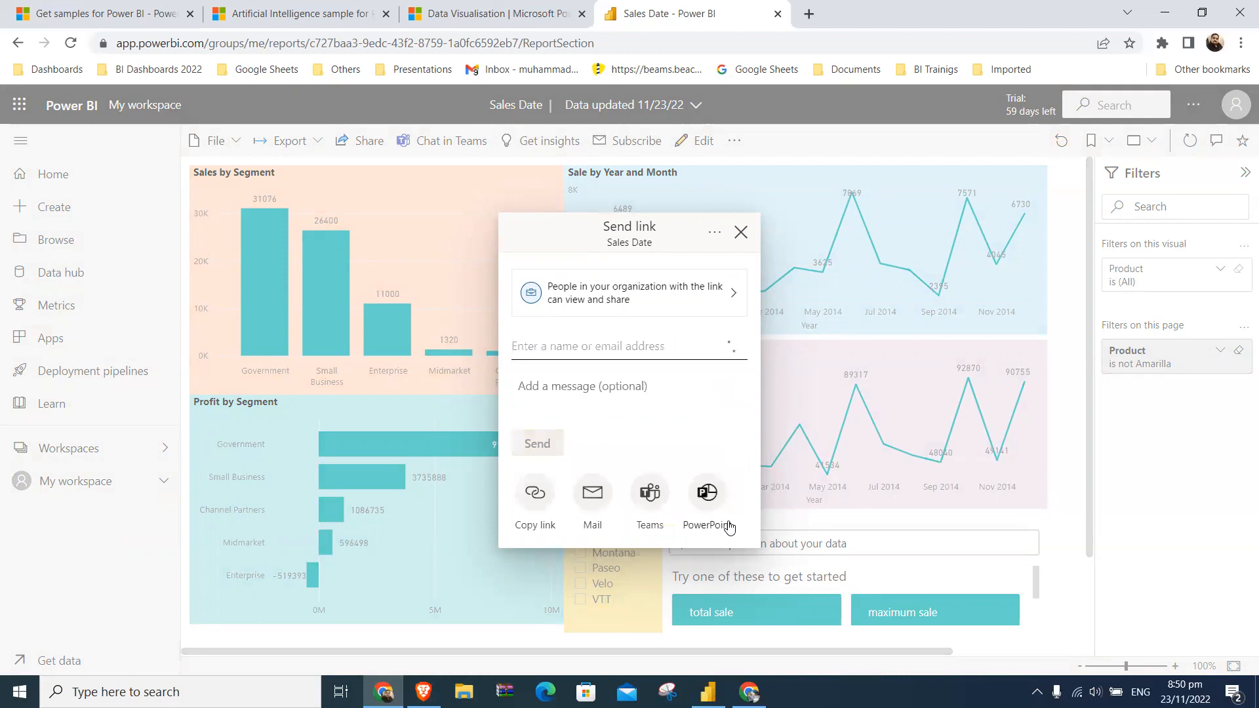
- Copy the report's sharing link and send it to the BI Training - Batch 6 group in WhatsApp, returning to the report in Power BI
{"action": "left_click", "coordinate": [542, 493]}
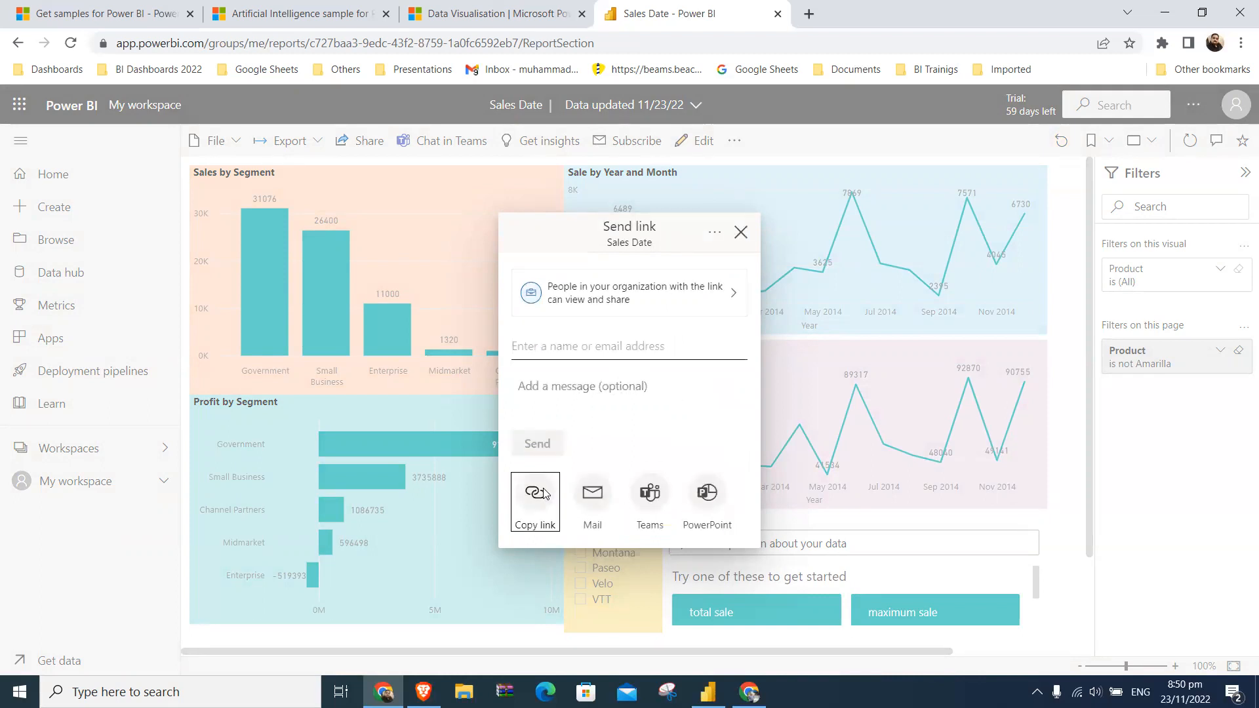
{"action": "left_click", "coordinate": [715, 396]}
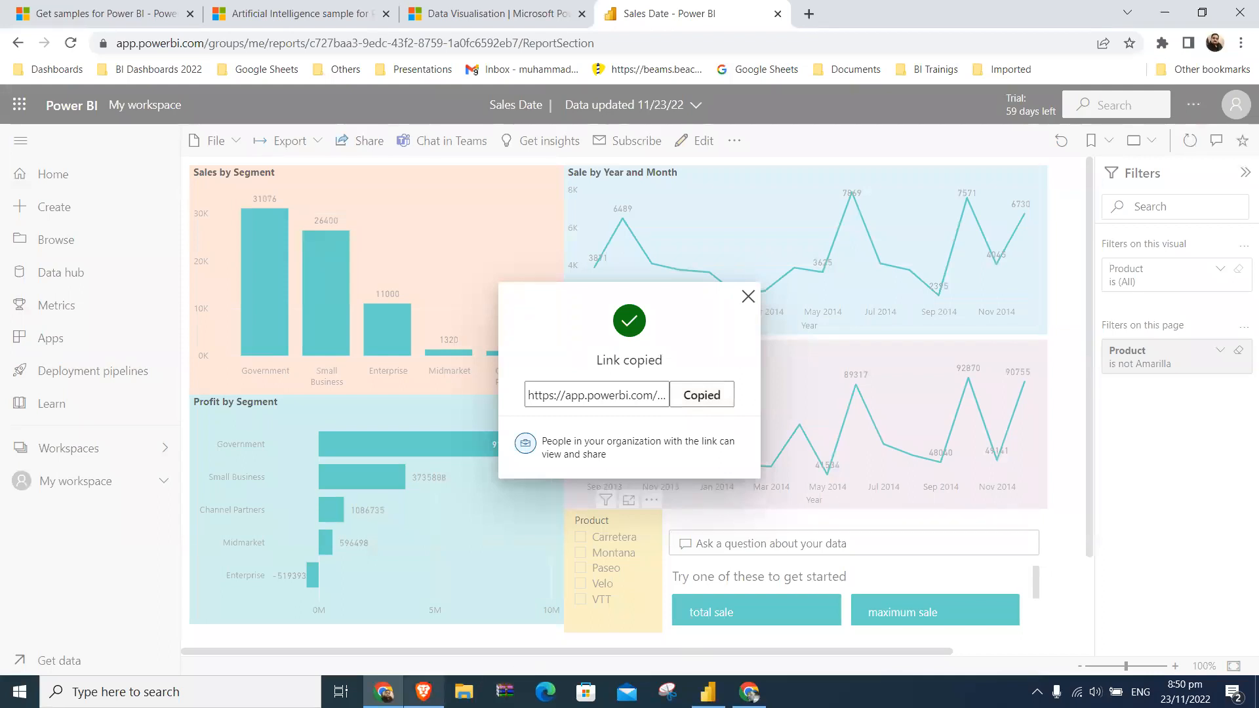
{"action": "left_click", "coordinate": [422, 692]}
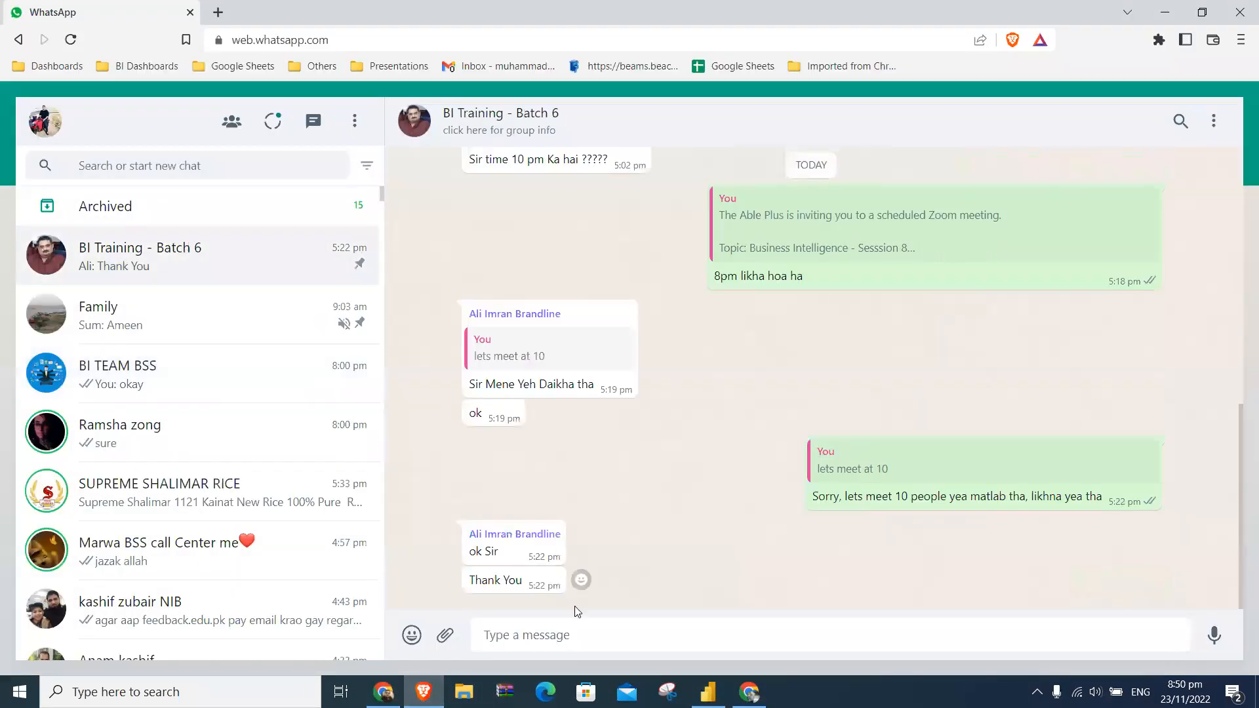
{"action": "left_click", "coordinate": [573, 635]}
{"action": "key", "text": "ctrl+v"}
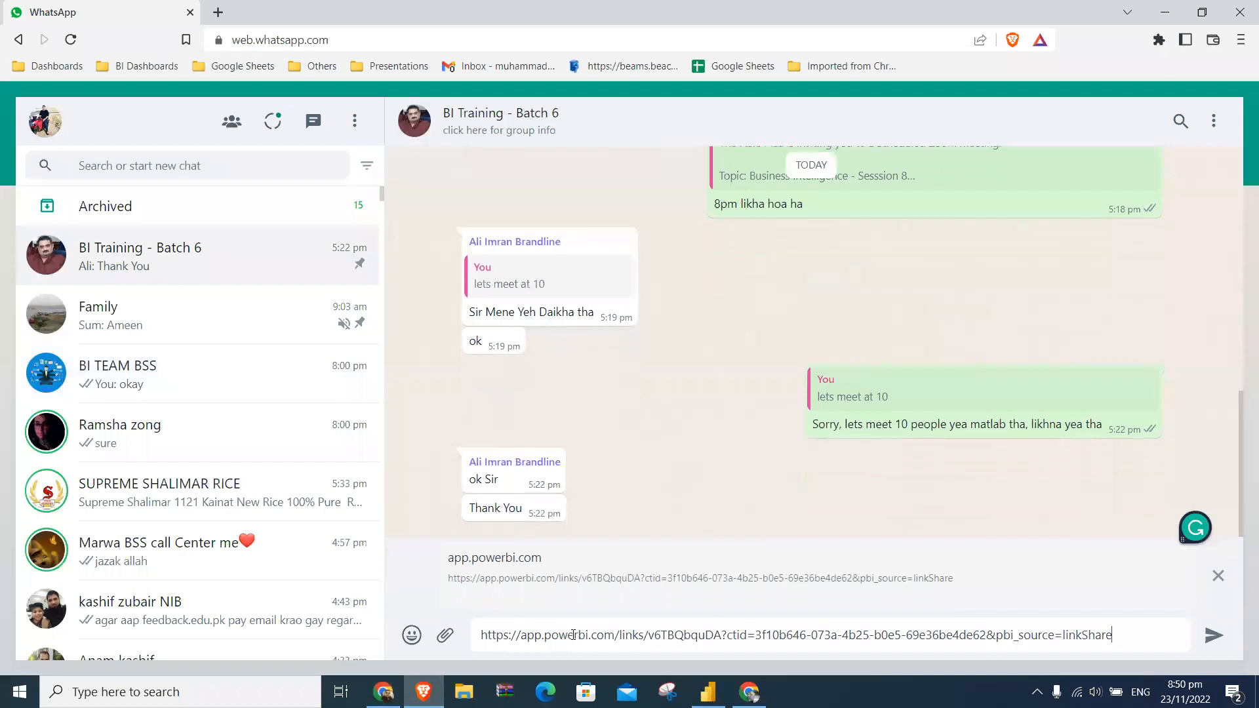
{"action": "key", "text": "Return"}
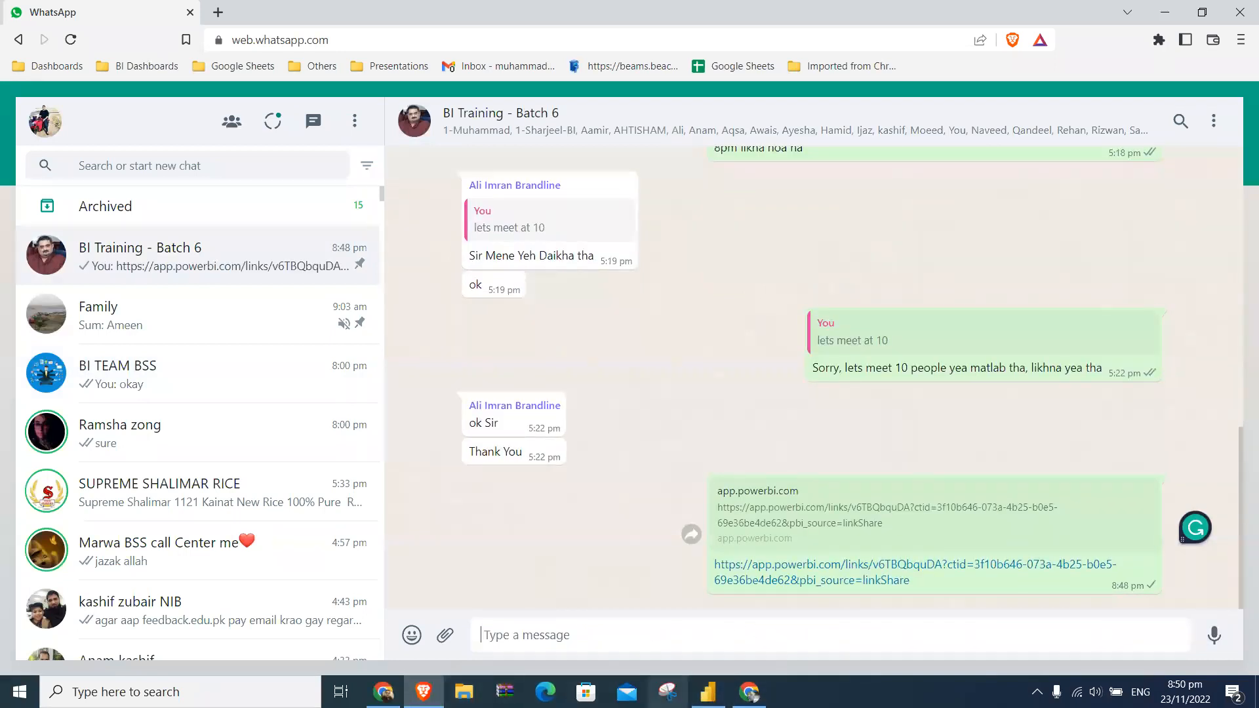
{"action": "left_click", "coordinate": [384, 691]}
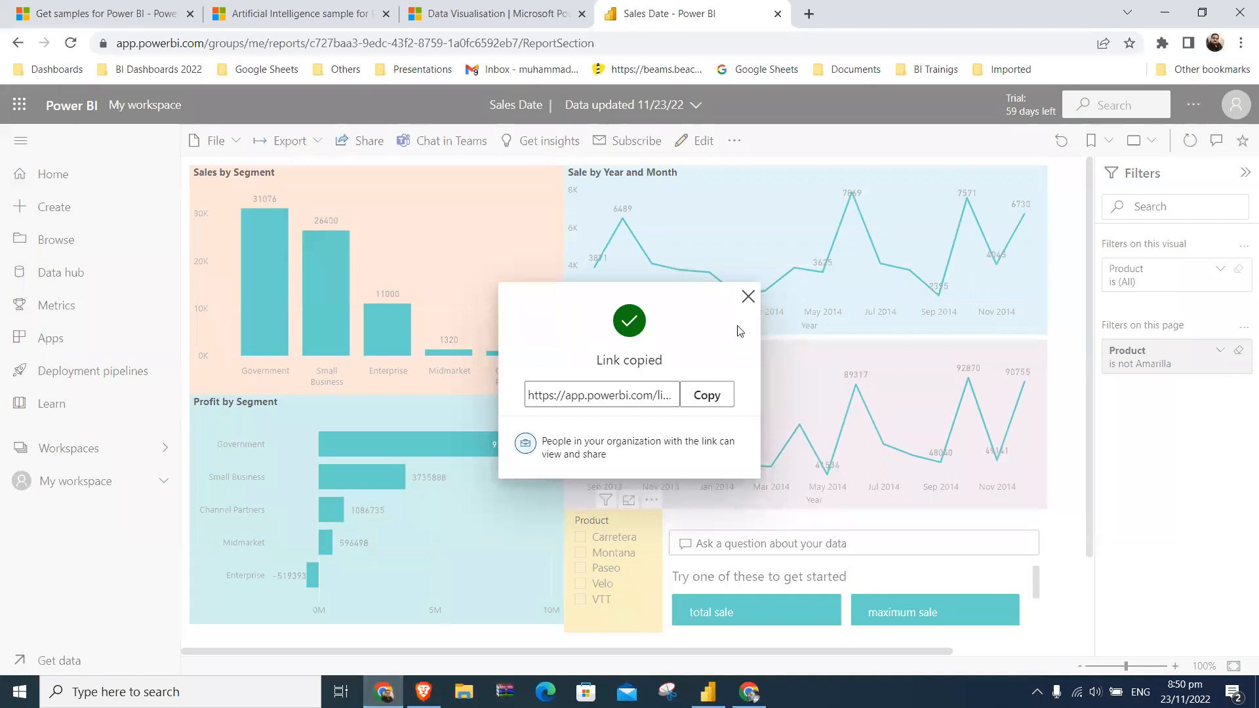
{"action": "left_click", "coordinate": [745, 299]}
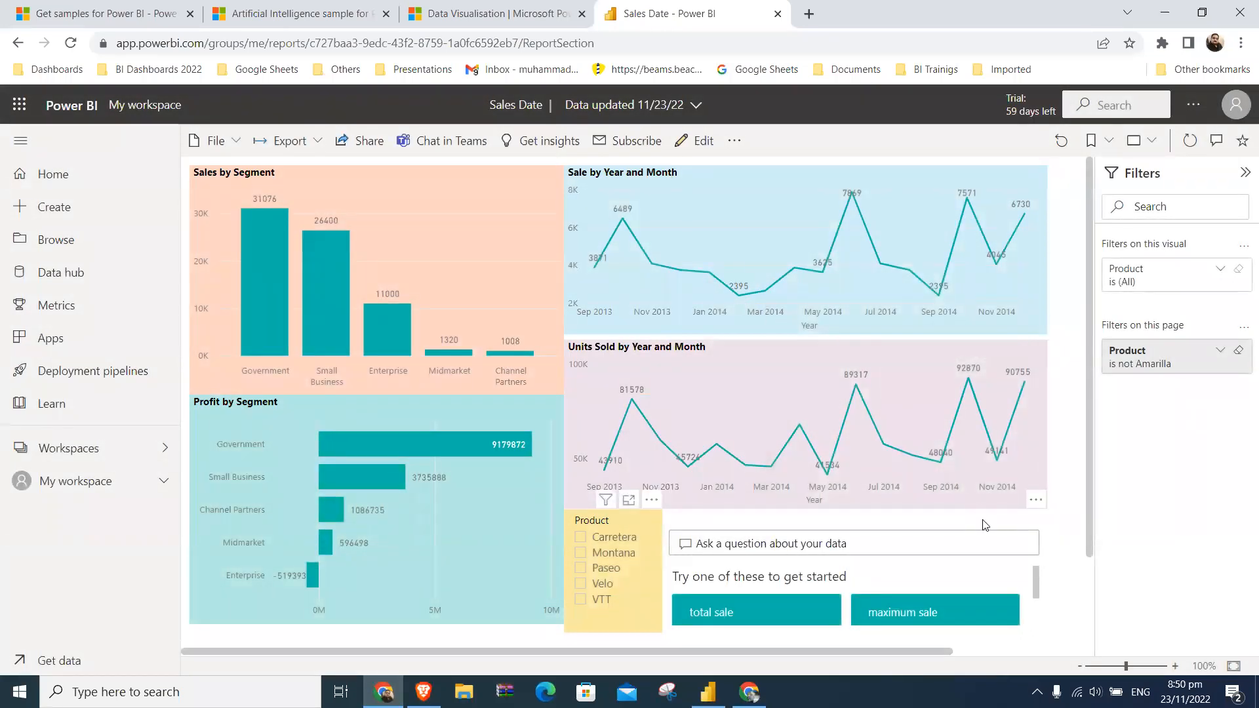
- Review the report's export formats, including the PowerPoint choices, and its file options
{"action": "left_click", "coordinate": [318, 141]}
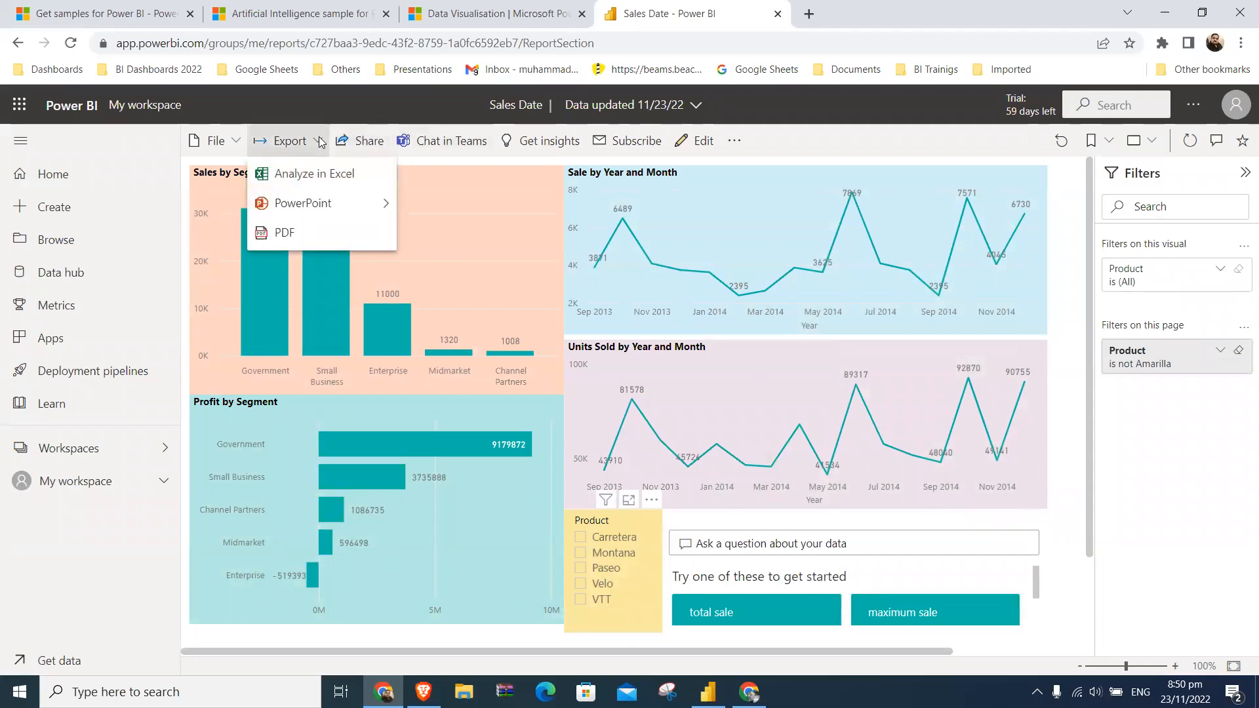
{"action": "mouse_move", "coordinate": [375, 207]}
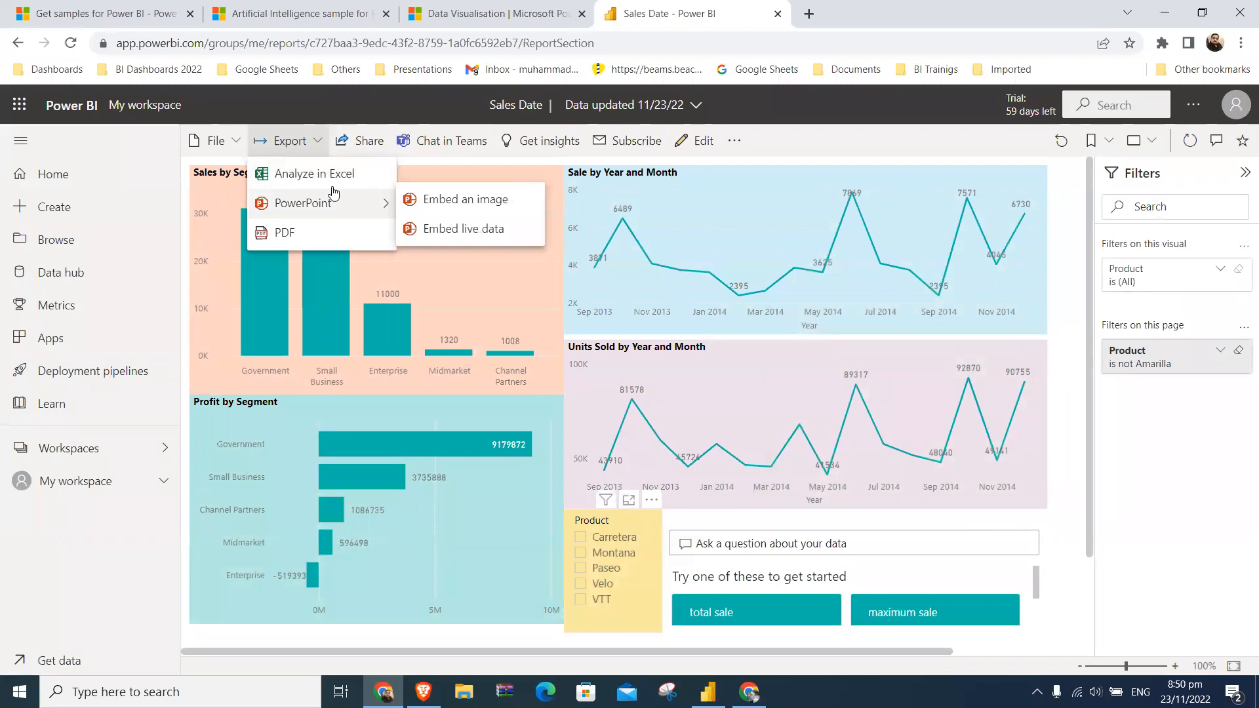
{"action": "left_click", "coordinate": [240, 143]}
{"action": "left_click", "coordinate": [240, 143]}
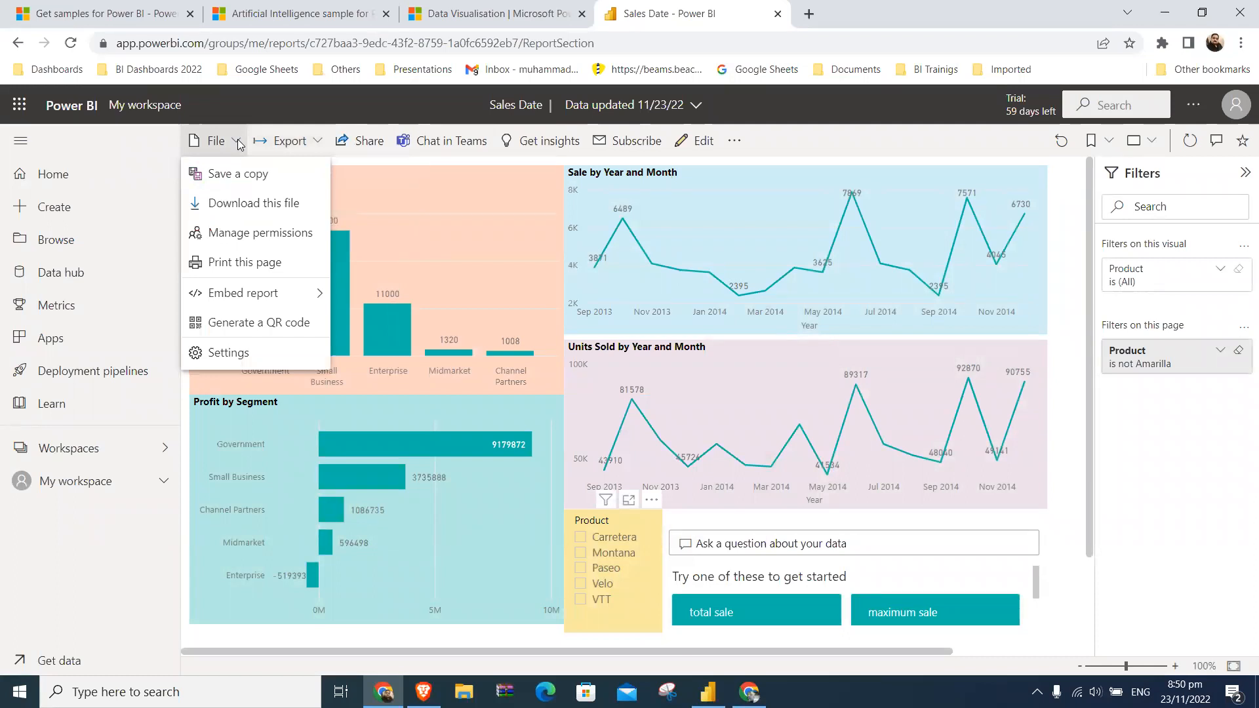
{"action": "left_click", "coordinate": [855, 132]}
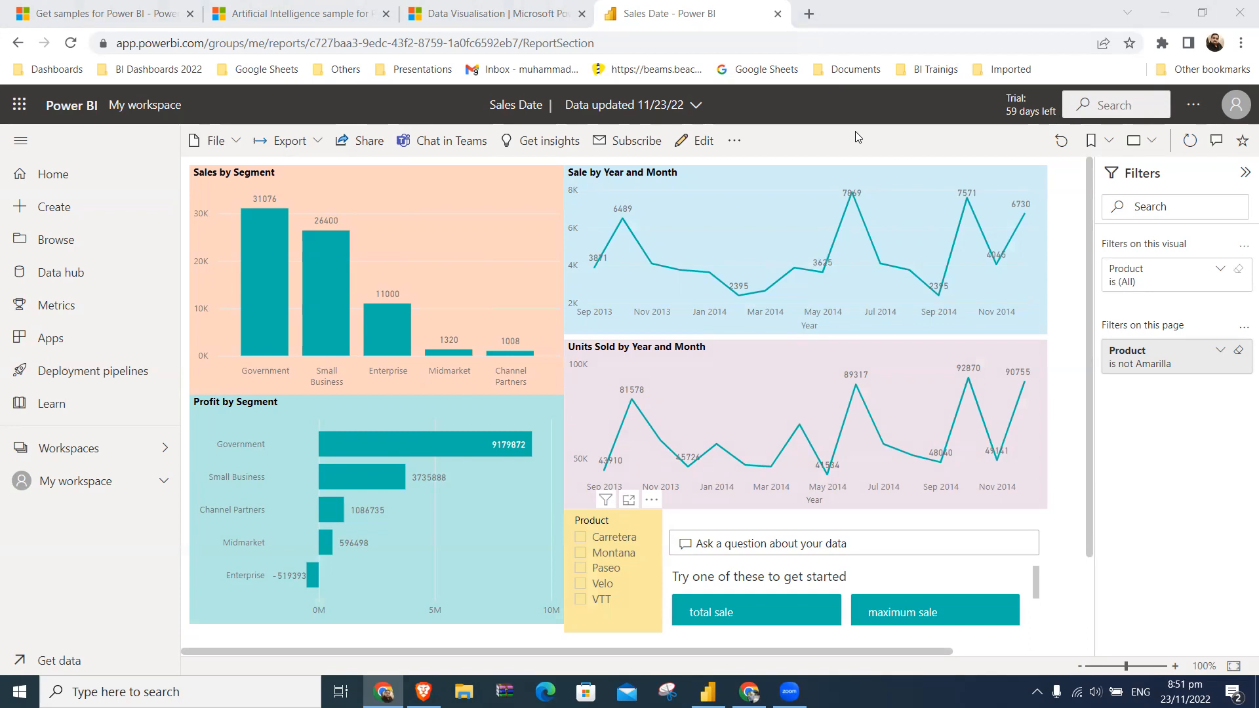
- Show the report page in full screen
{"action": "left_click", "coordinate": [1152, 142]}
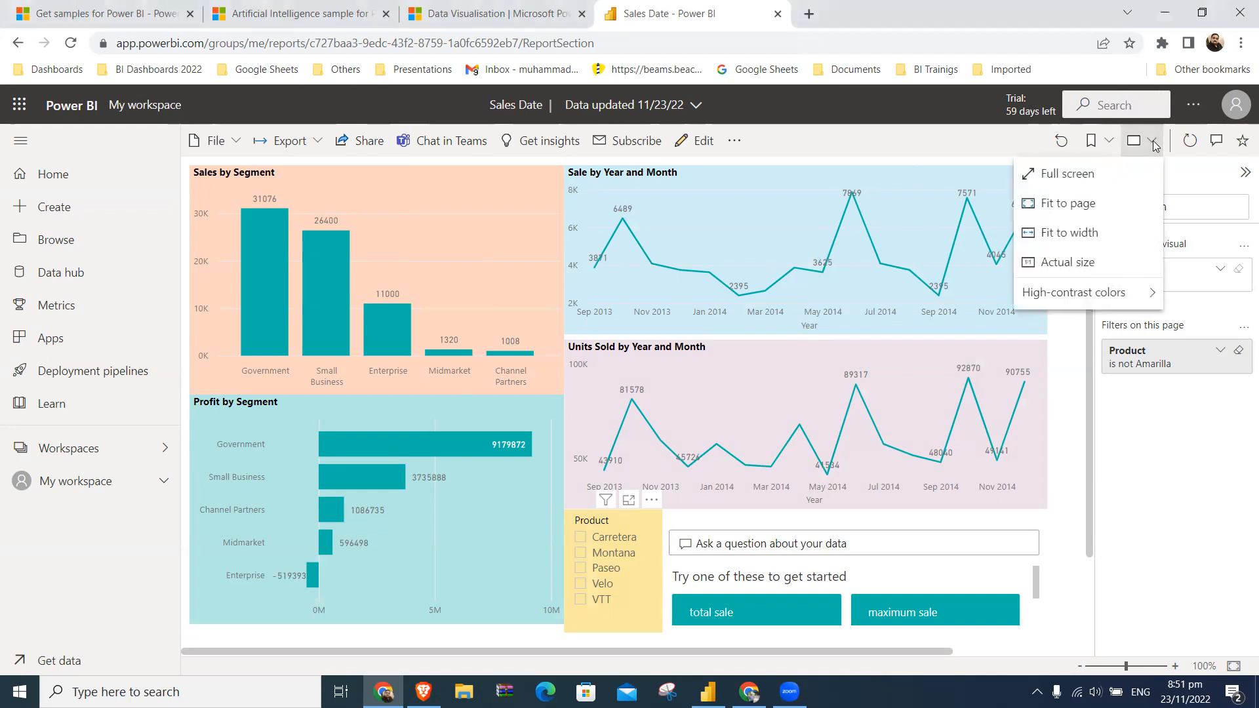
{"action": "left_click", "coordinate": [1042, 175]}
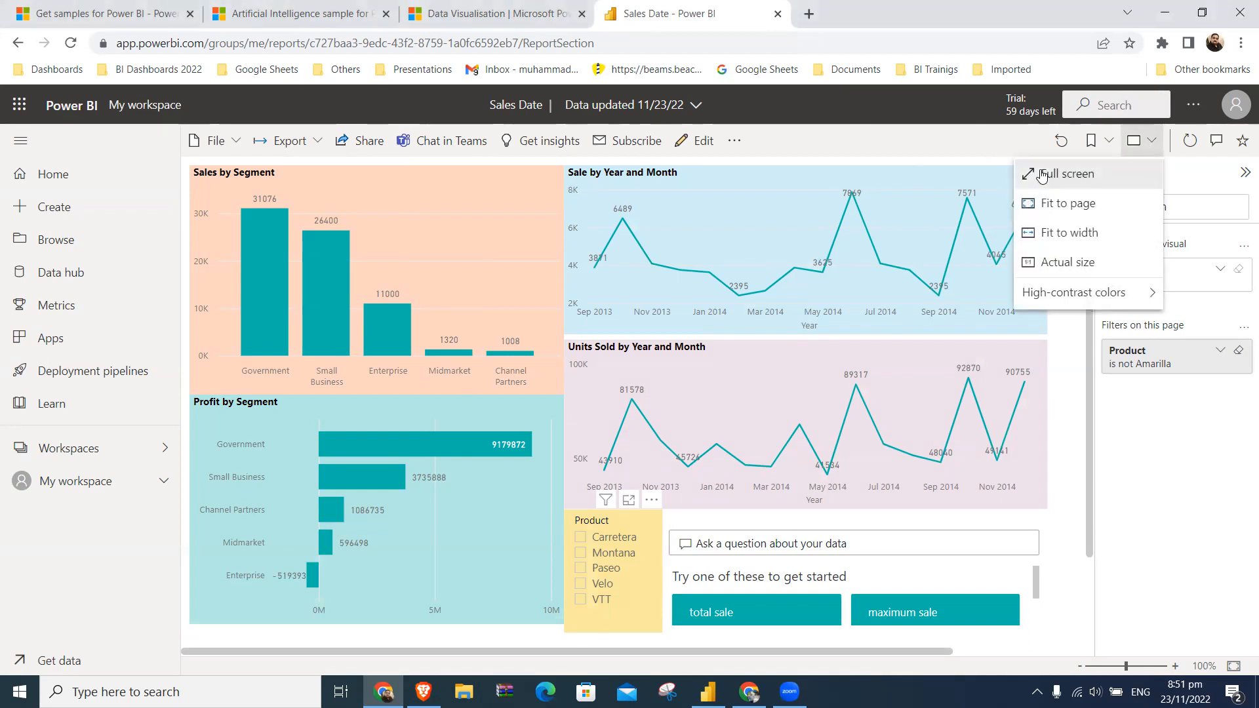
{"action": "left_click", "coordinate": [989, 436]}
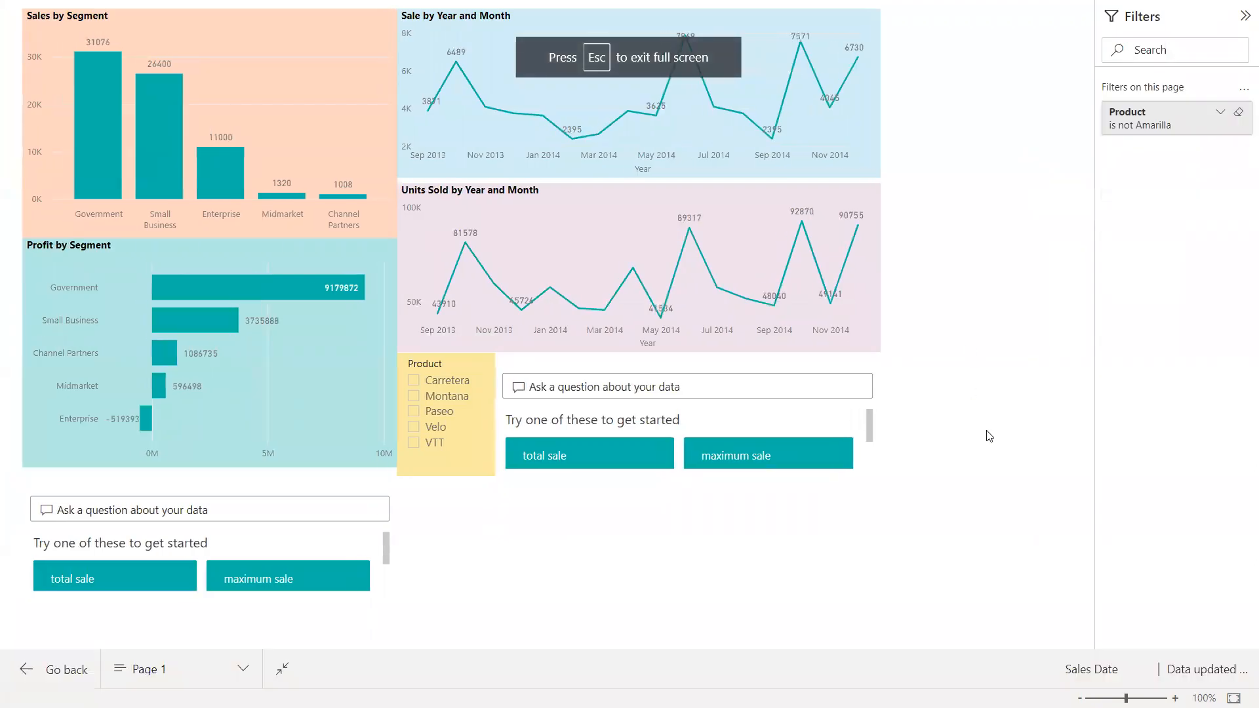
{"action": "key", "text": "Escape"}
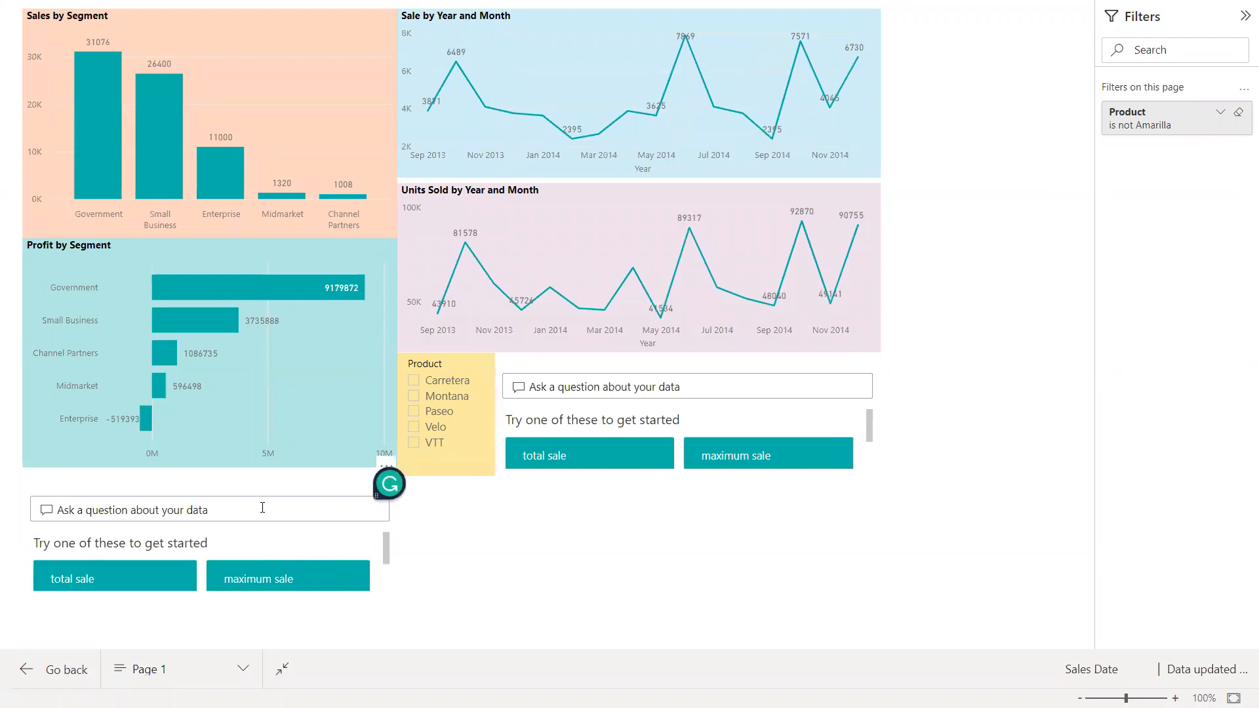
- Check the answer to the suggested question "total sale" in the Q&A visual below Profit by Segment, and clear the question
{"action": "left_click", "coordinate": [156, 584]}
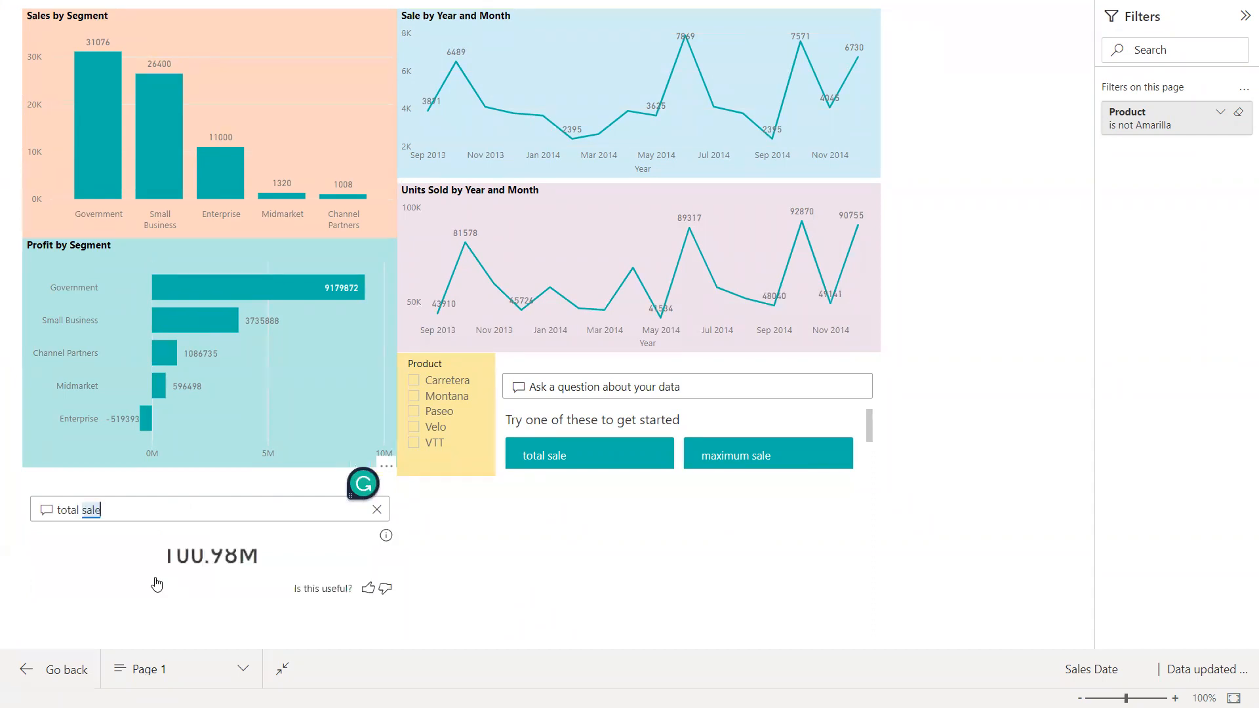
{"action": "mouse_move", "coordinate": [257, 555]}
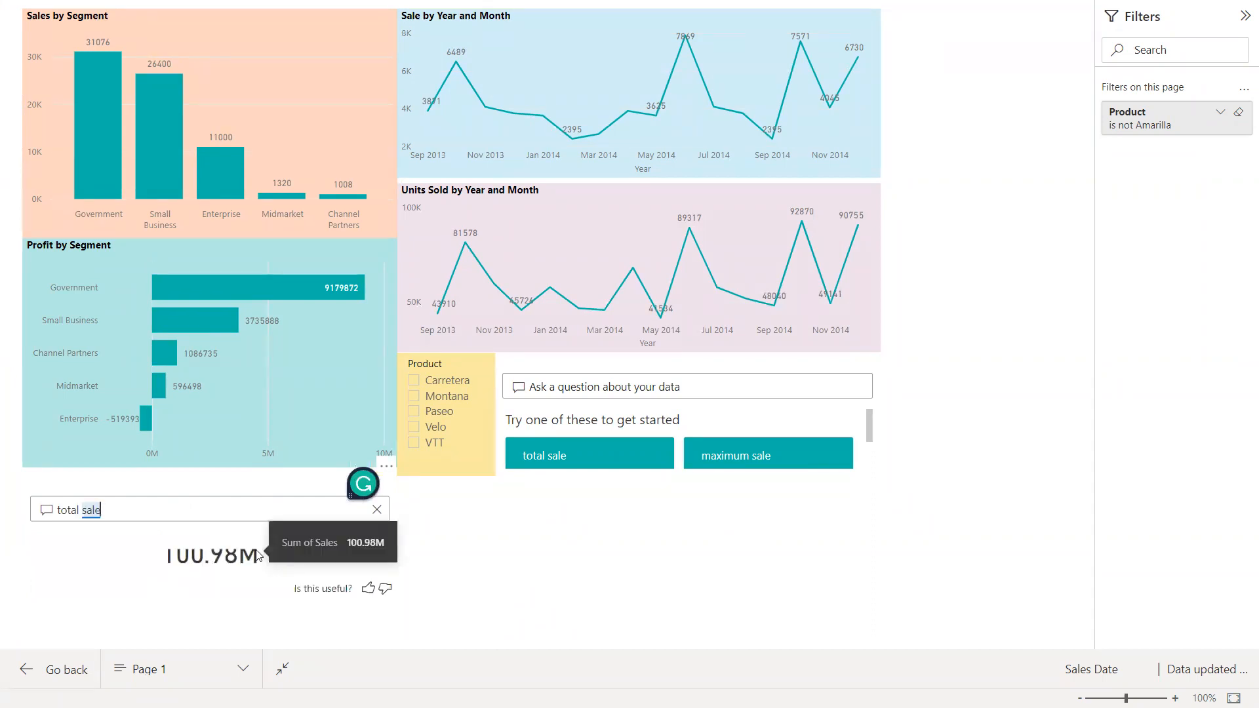
{"action": "left_click", "coordinate": [377, 509]}
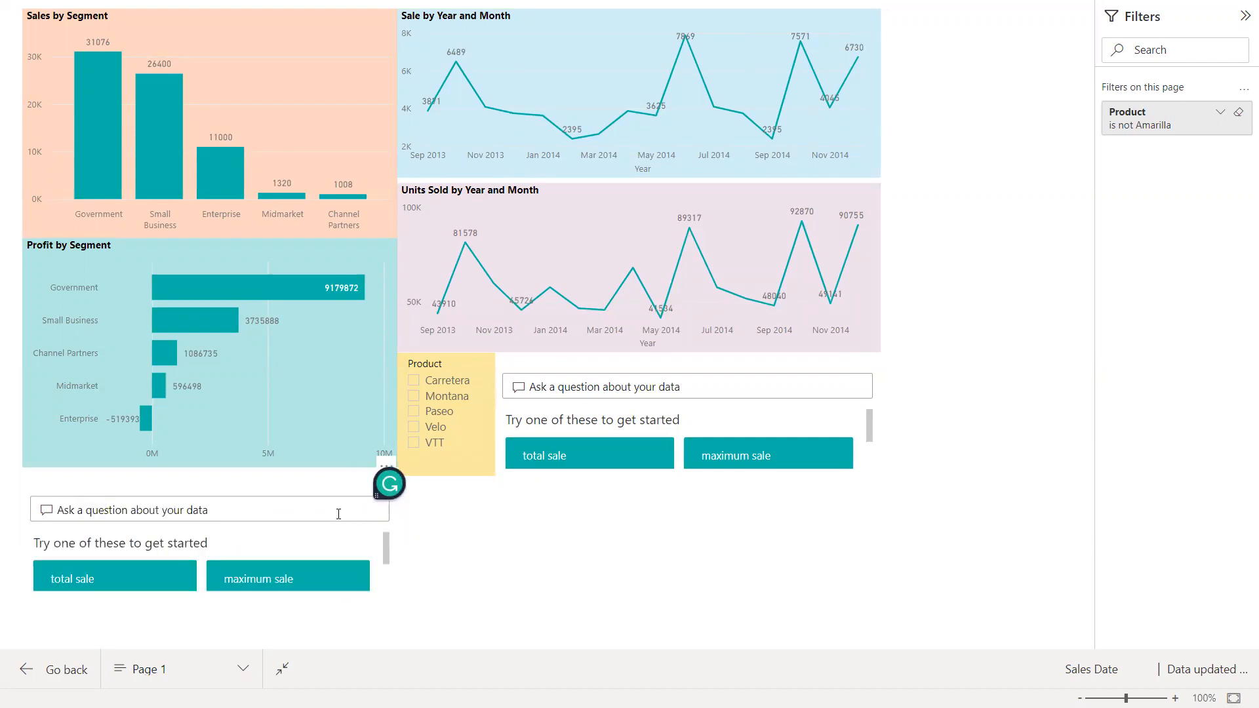
- Check the Q&A answer to "mid market sales" in the visual below Profit by Segment, and clear the question
{"action": "type", "text": "mid "}
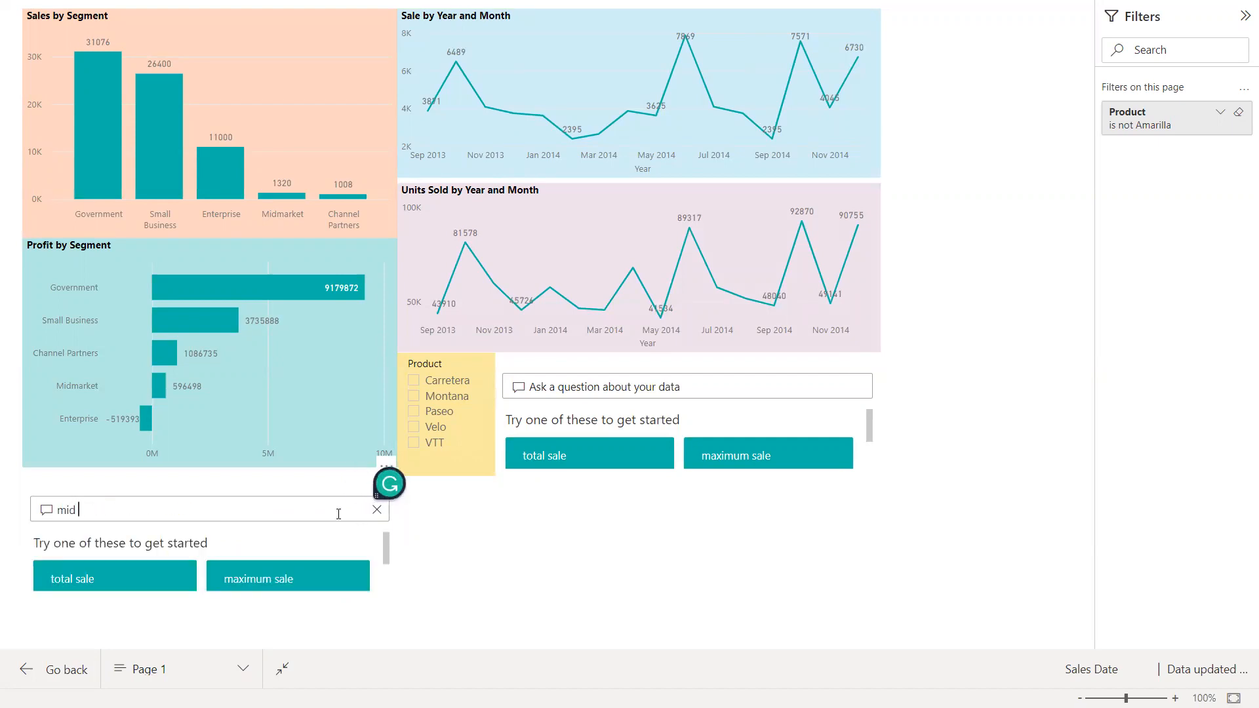
{"action": "type", "text": "market sales"}
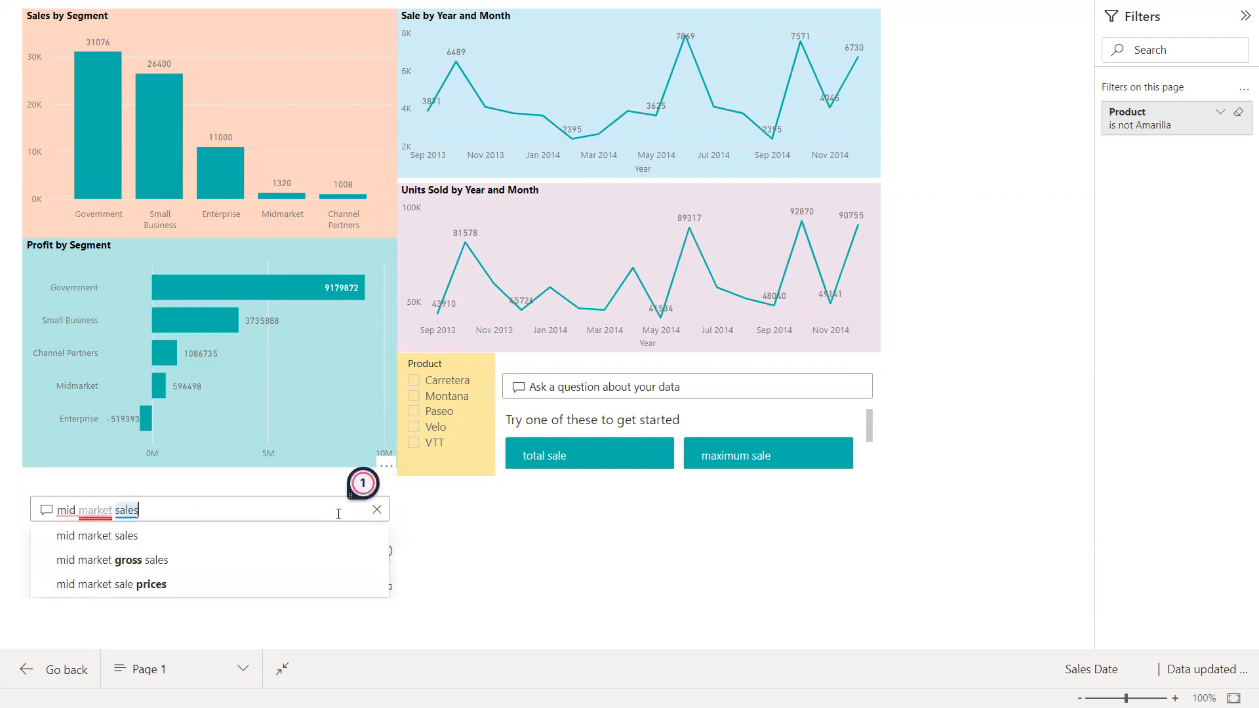
{"action": "key", "text": "Return"}
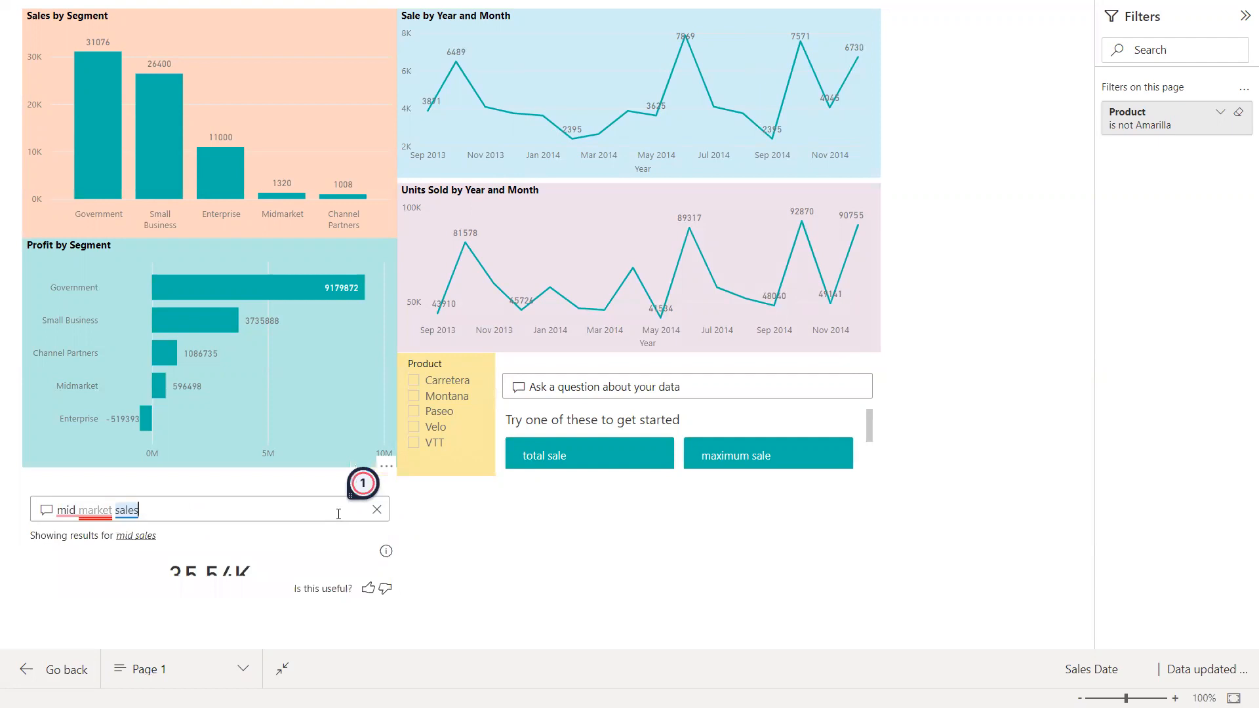
{"action": "left_click", "coordinate": [377, 510]}
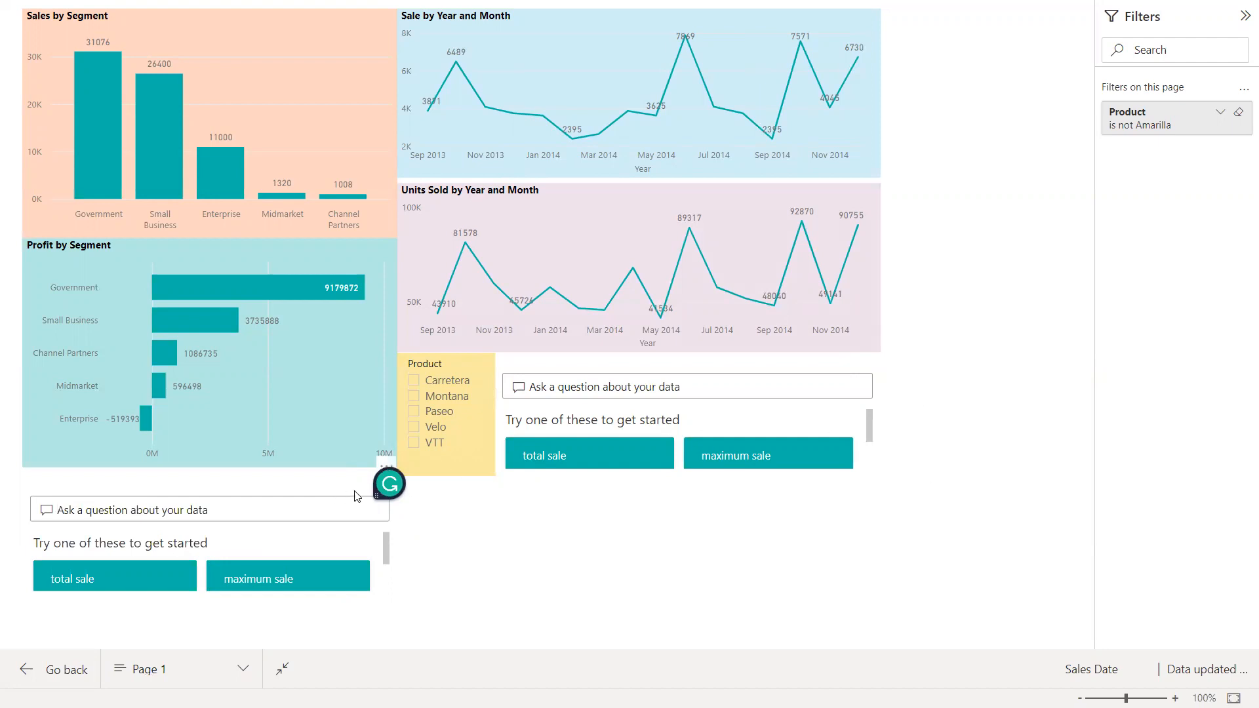
{"action": "left_click_drag", "start_coordinate": [401, 479], "coordinate": [591, 536]}
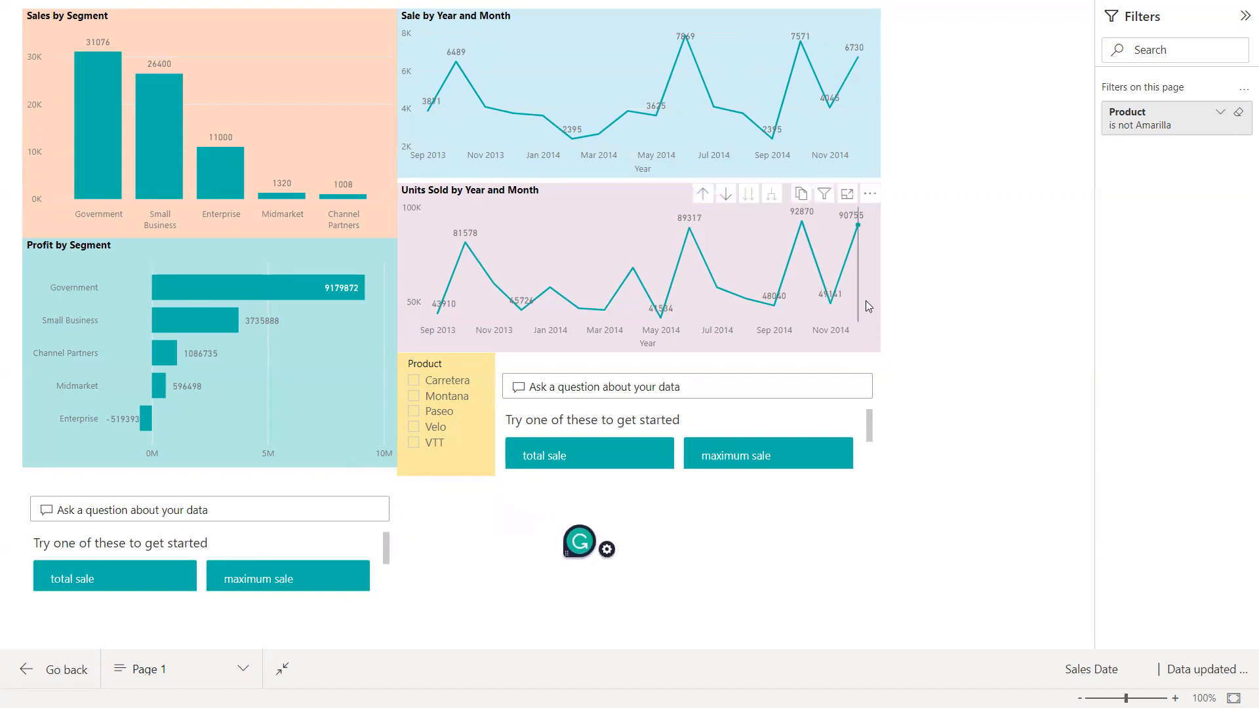
- Leave full screen and fit the report page to the width of the view
{"action": "mouse_move", "coordinate": [866, 300]}
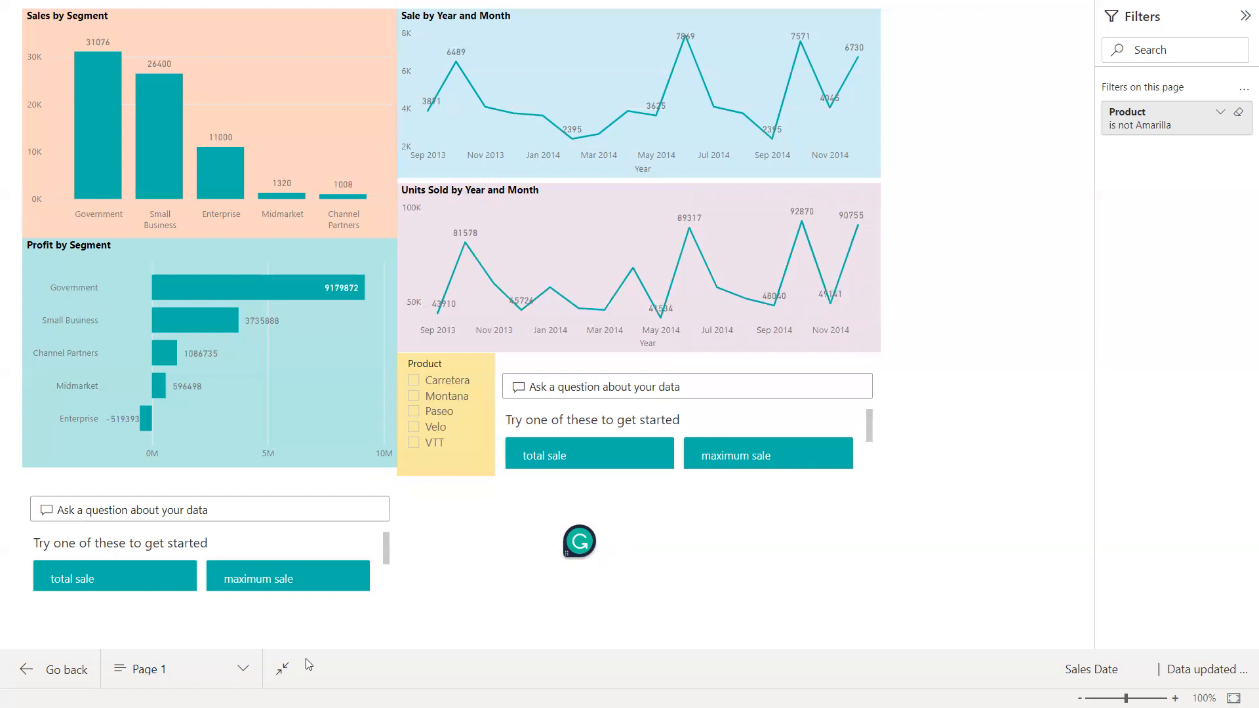
{"action": "left_click", "coordinate": [281, 675]}
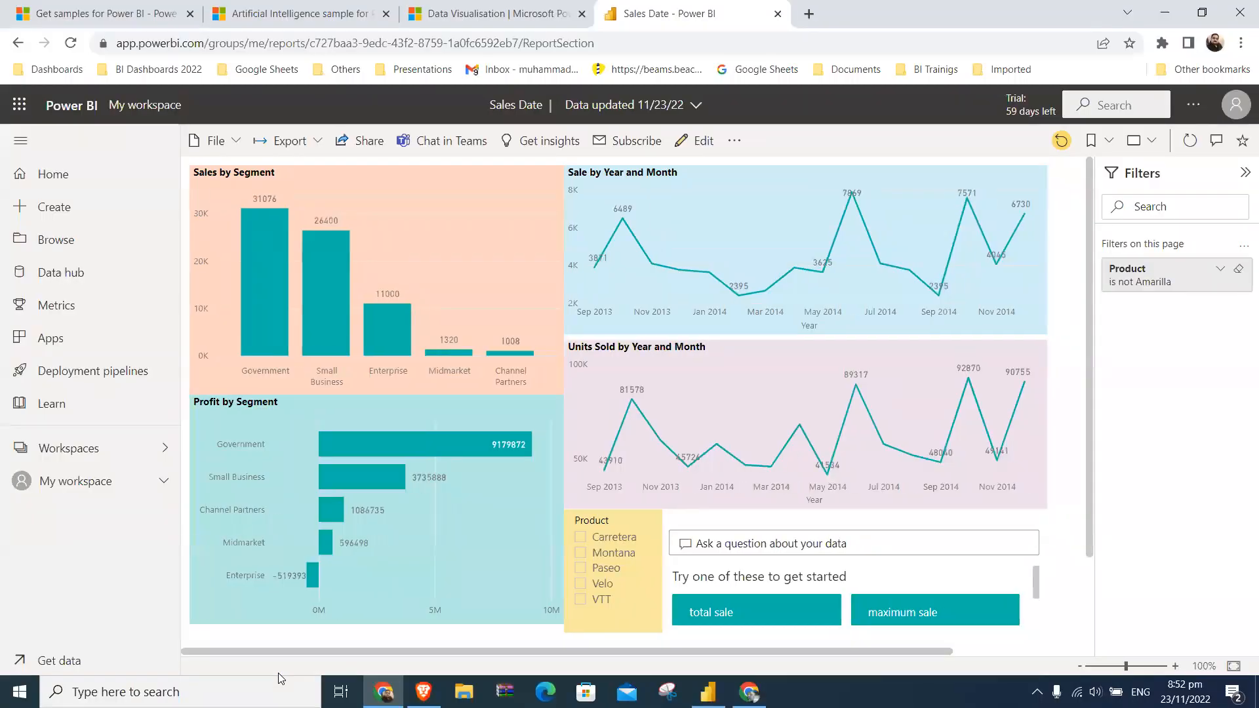
{"action": "left_click", "coordinate": [1153, 143]}
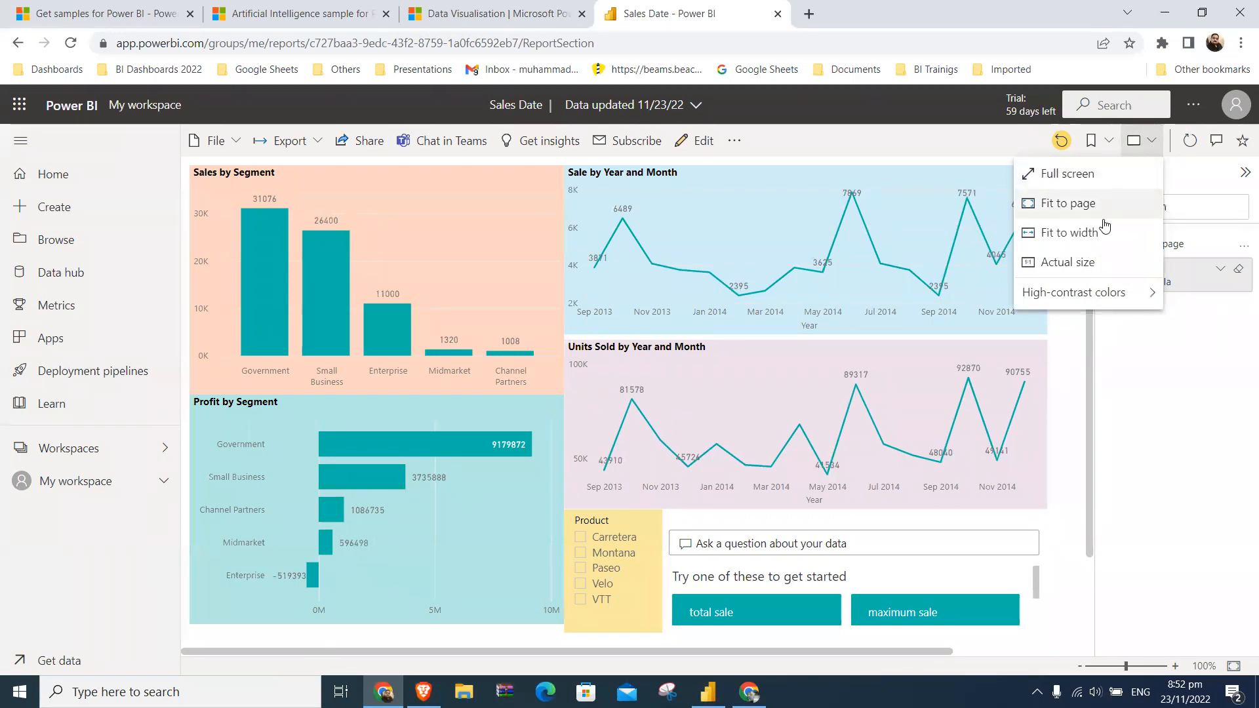
{"action": "left_click", "coordinate": [1104, 230]}
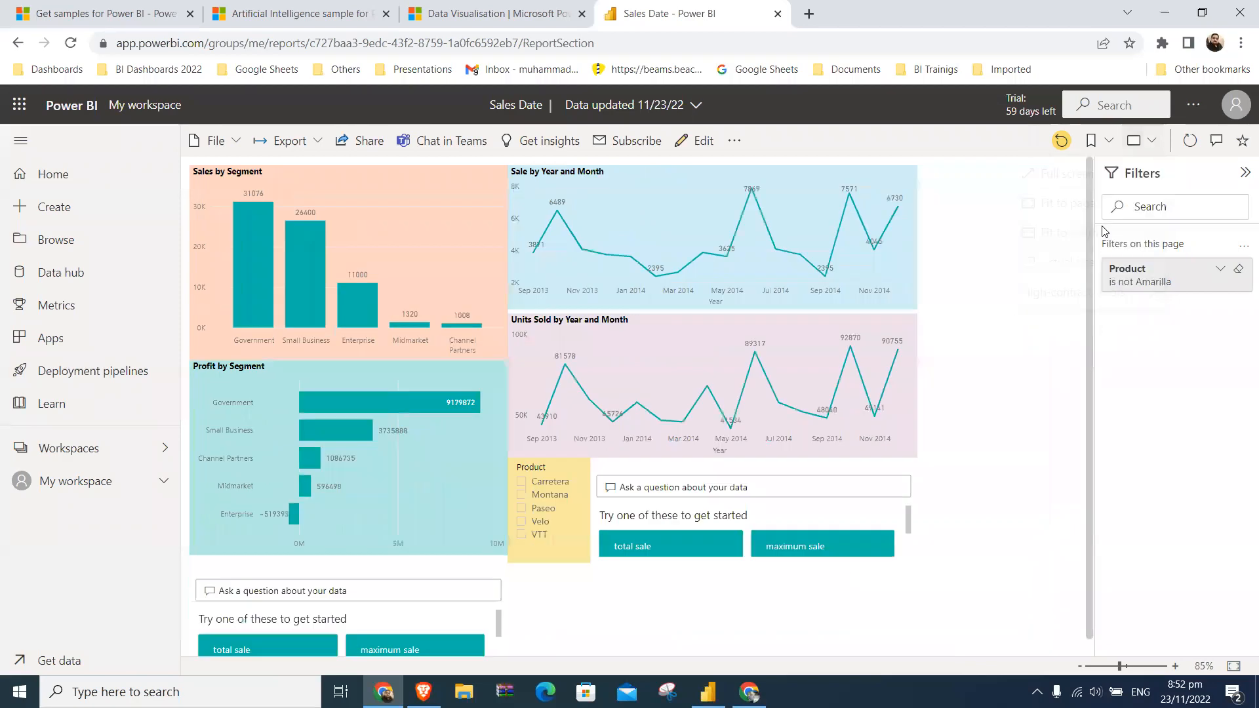
- With the report in full screen, set the page's Product filter to include all products, and return to the normal view
{"action": "left_click", "coordinate": [1141, 145]}
{"action": "left_click", "coordinate": [1117, 174]}
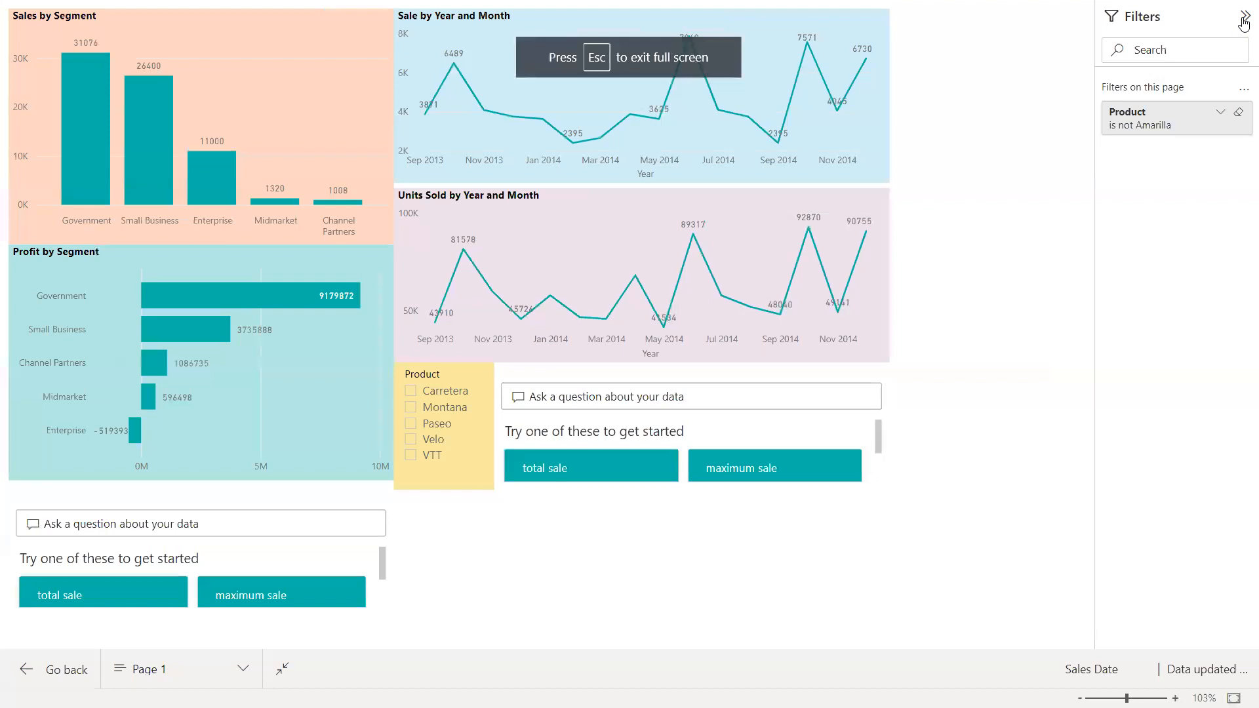
{"action": "left_click", "coordinate": [1219, 116]}
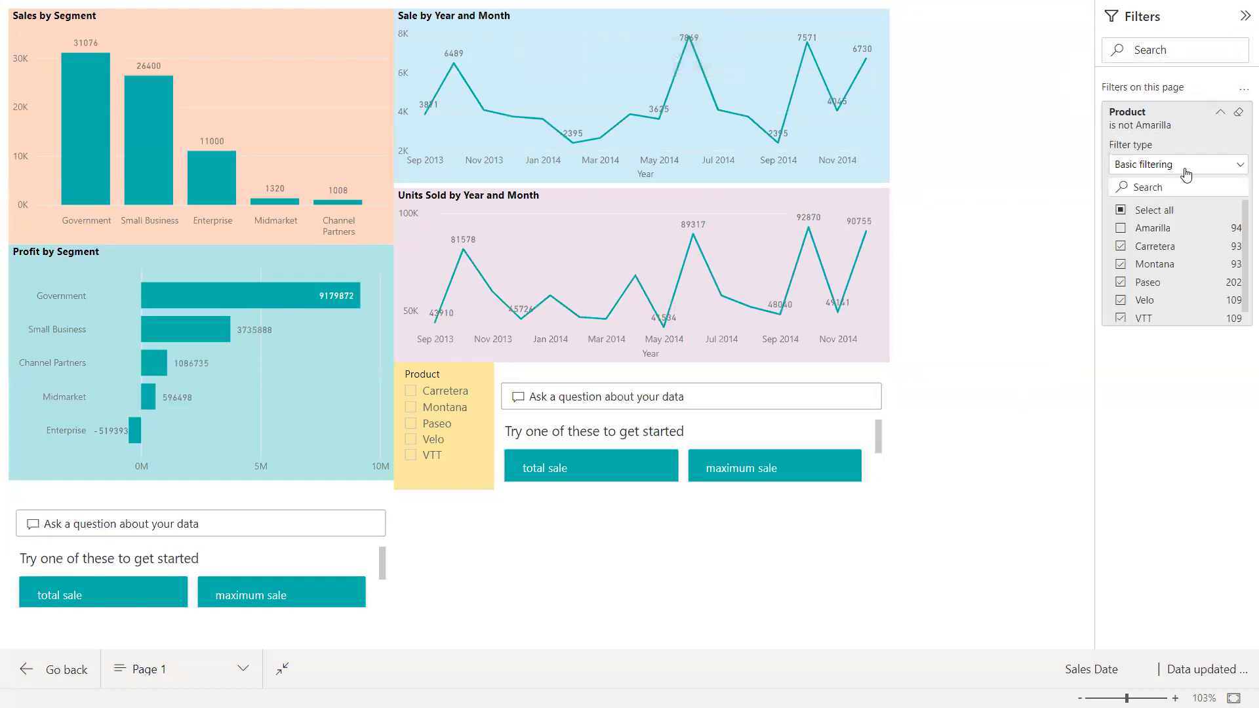
{"action": "left_click", "coordinate": [1120, 217]}
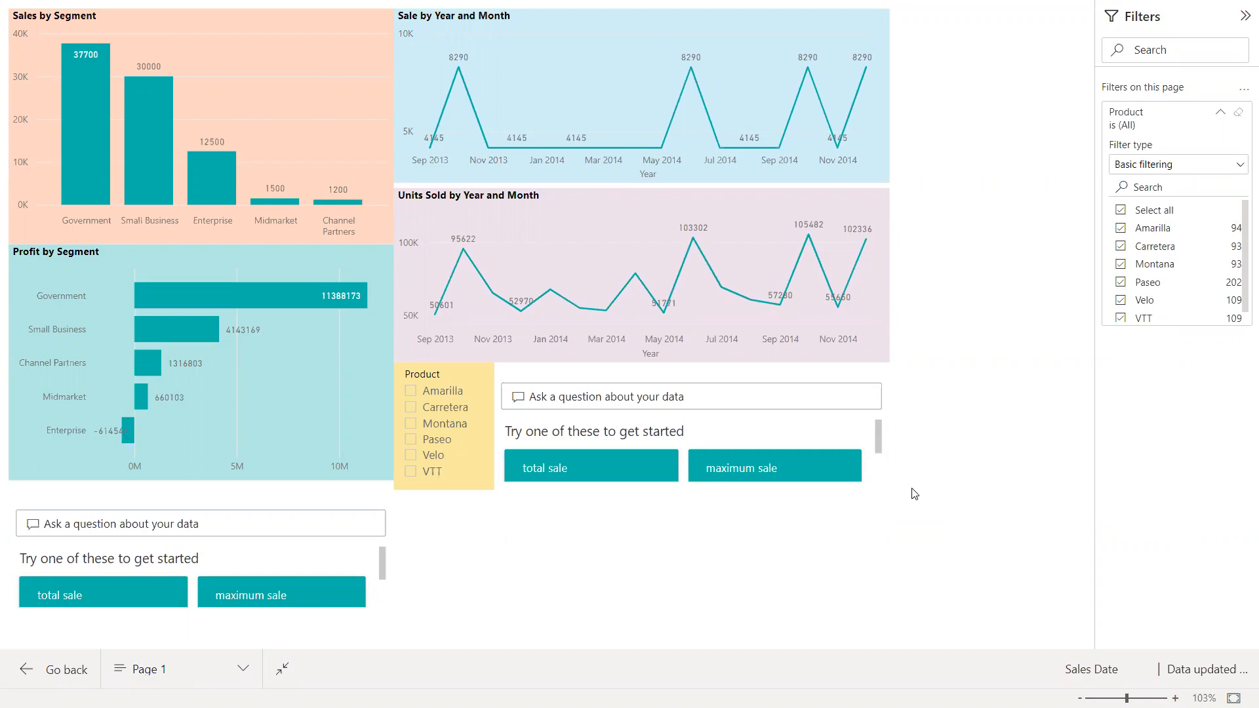
{"action": "key", "text": "Escape"}
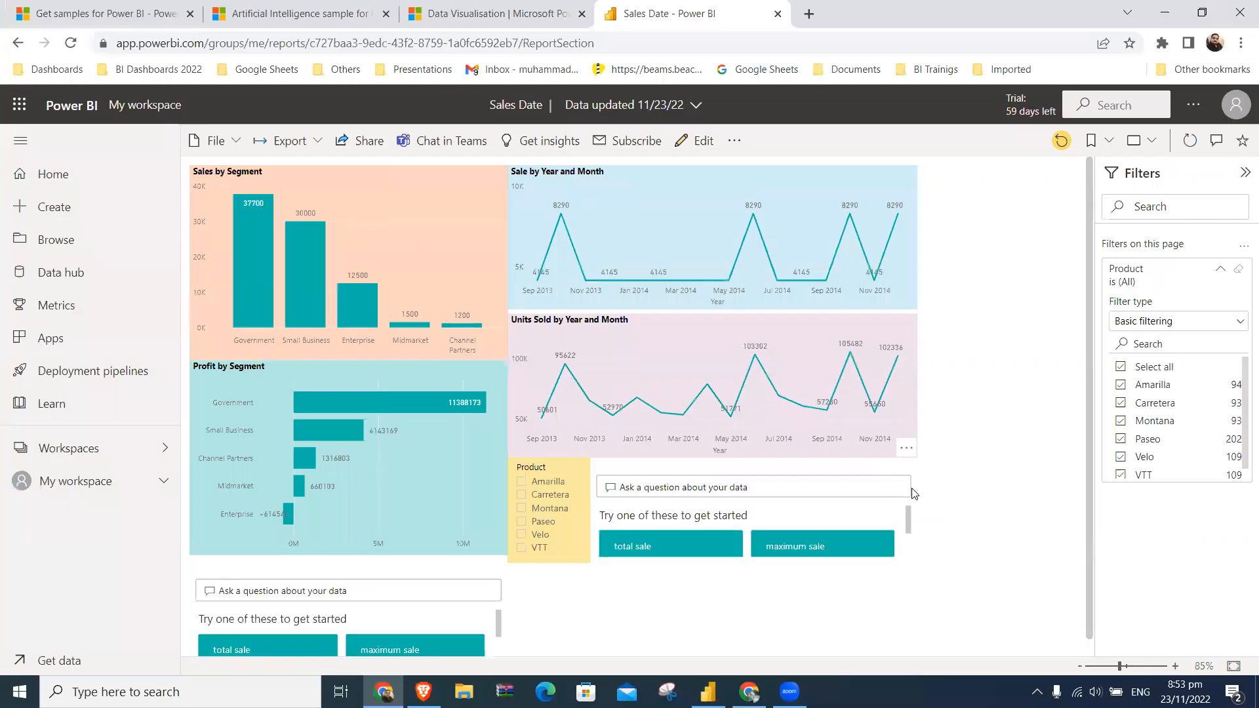
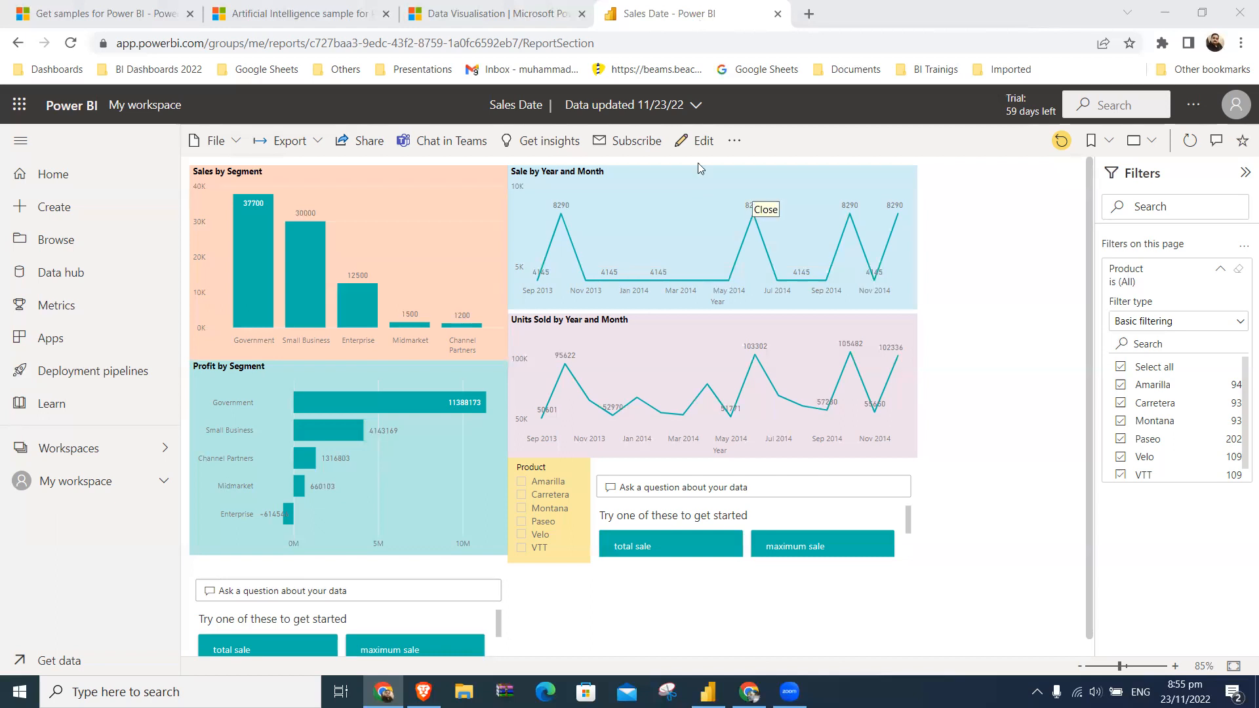
- Switch to Power BI Desktop, open Quick Insights for the published Sales Date report, look through the generated charts, and close the insights page
{"action": "mouse_move", "coordinate": [753, 191]}
{"action": "left_click", "coordinate": [707, 691]}
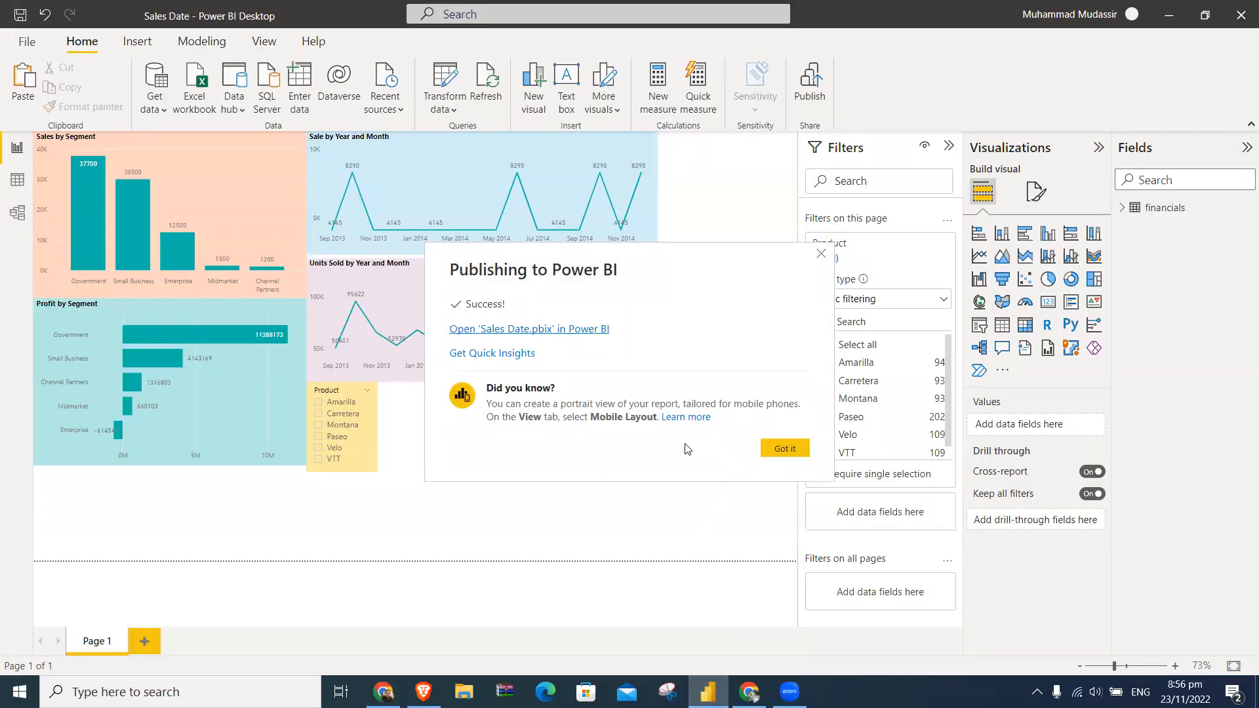
{"action": "left_click", "coordinate": [505, 355]}
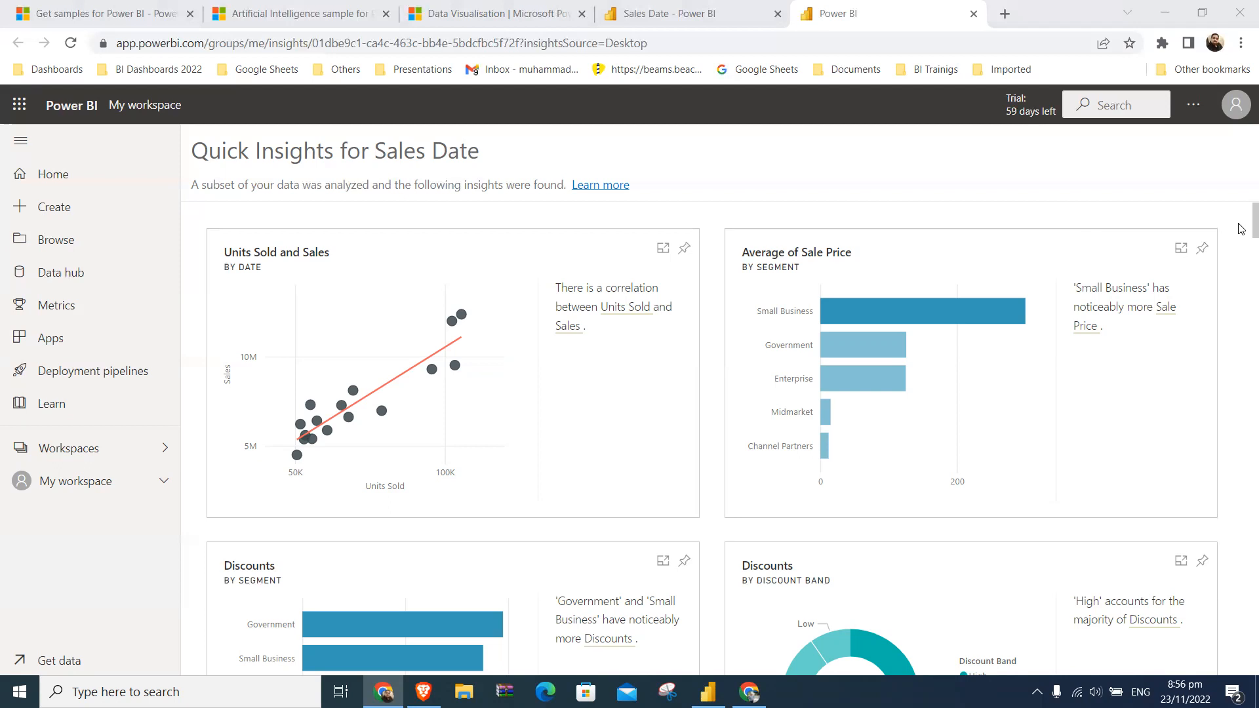
{"action": "scroll", "coordinate": [1240, 228], "scroll_direction": "down", "scroll_amount": 8}
{"action": "scroll", "coordinate": [1240, 298], "scroll_direction": "down", "scroll_amount": 15}
{"action": "scroll", "coordinate": [1240, 369], "scroll_direction": "down", "scroll_amount": 12}
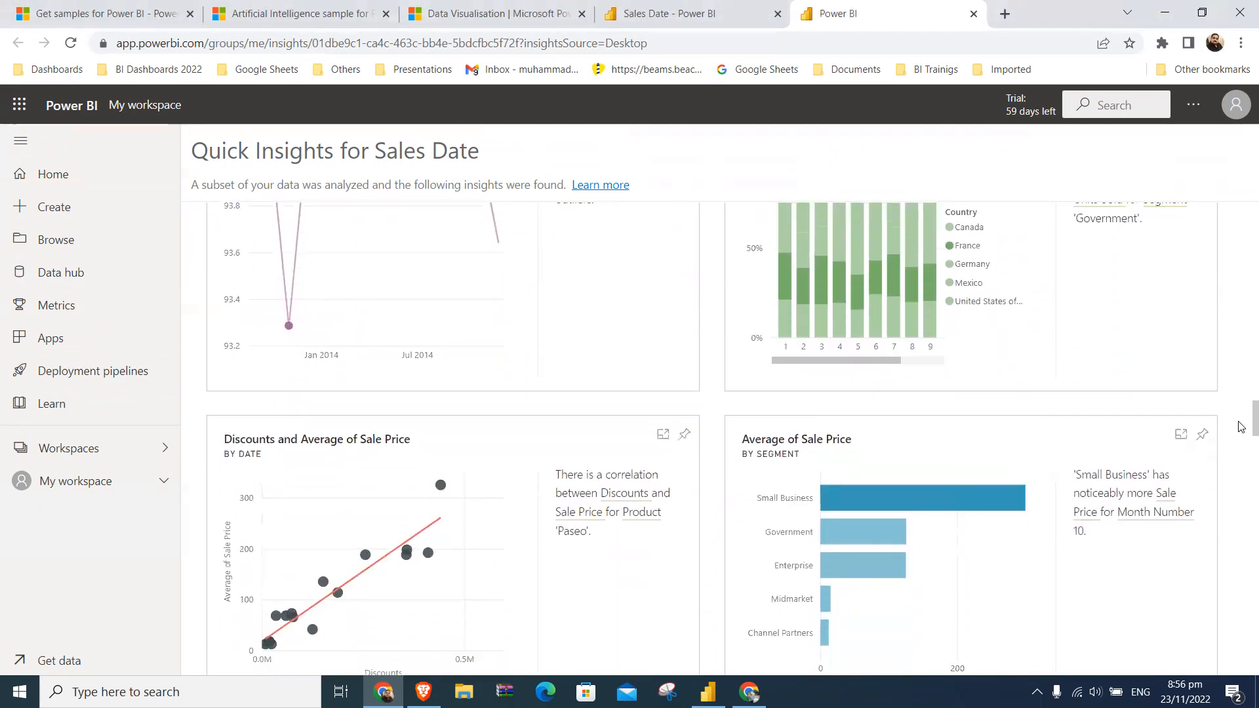
{"action": "scroll", "coordinate": [1240, 427], "scroll_direction": "down", "scroll_amount": 15}
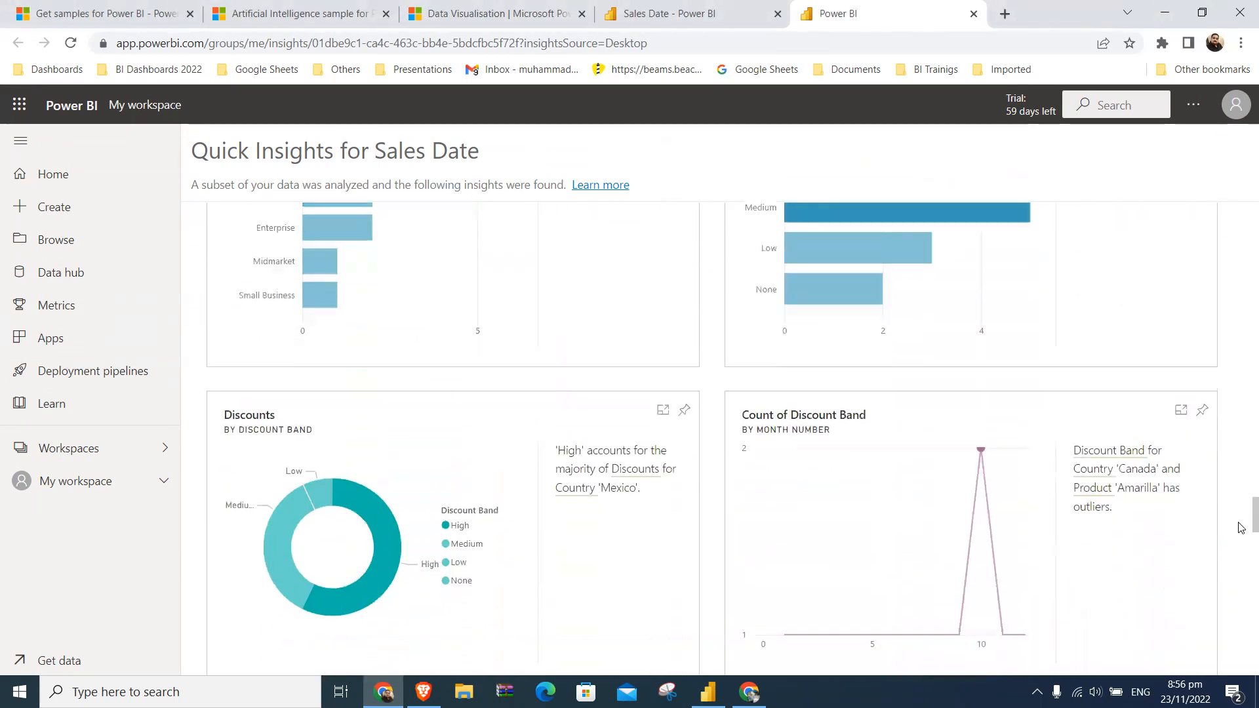
{"action": "scroll", "coordinate": [1240, 528], "scroll_direction": "down", "scroll_amount": 15}
{"action": "left_click_drag", "start_coordinate": [1240, 640], "coordinate": [1240, 191]}
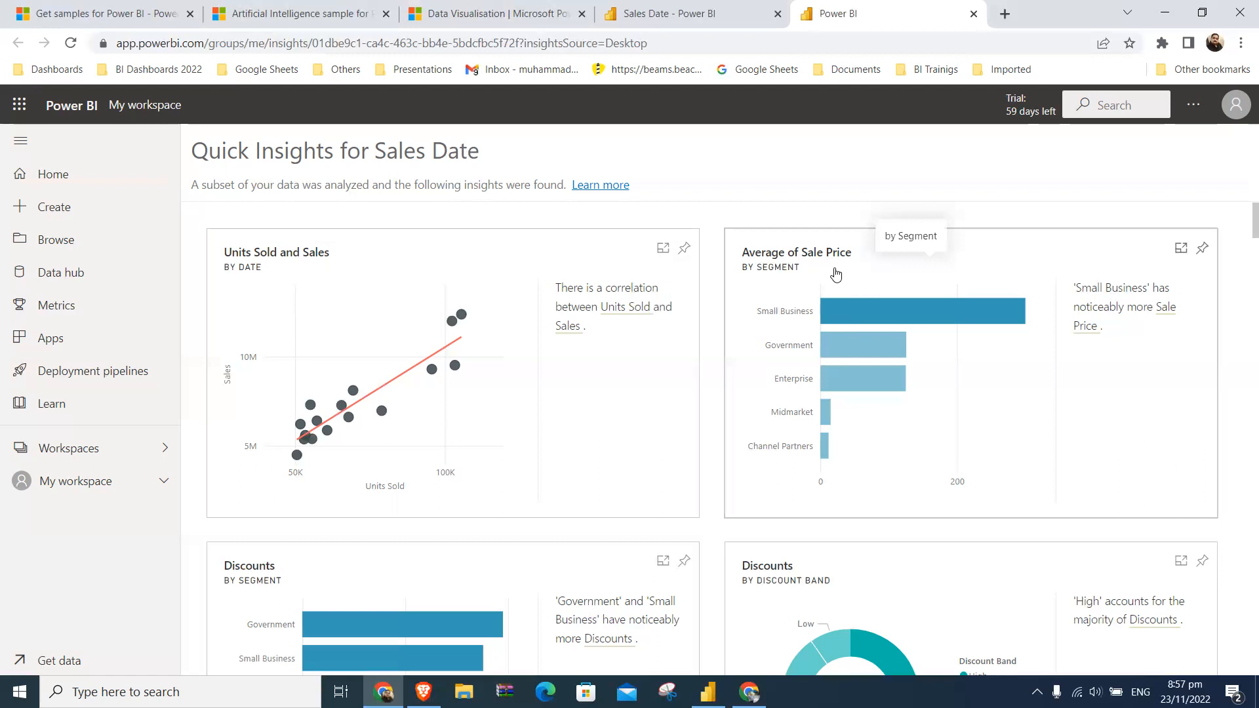
{"action": "left_click", "coordinate": [973, 13]}
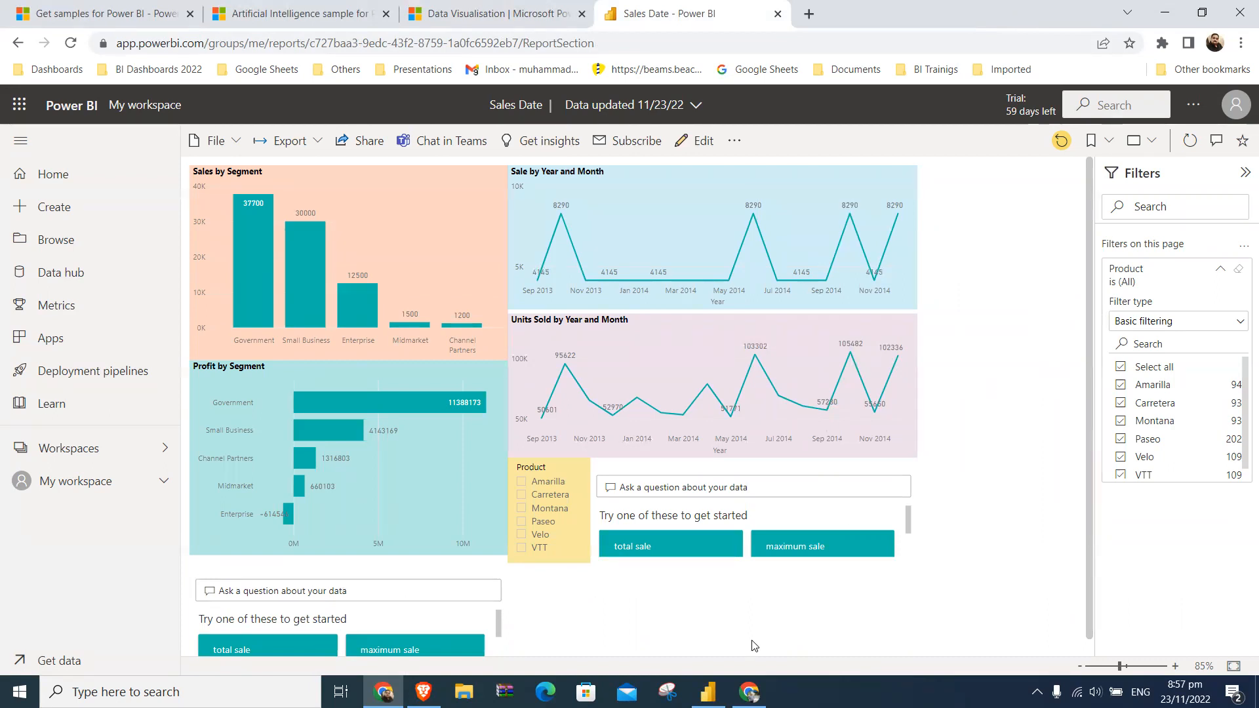
- Switch back to Power BI Desktop and dismiss the publishing confirmation
{"action": "left_click", "coordinate": [709, 692]}
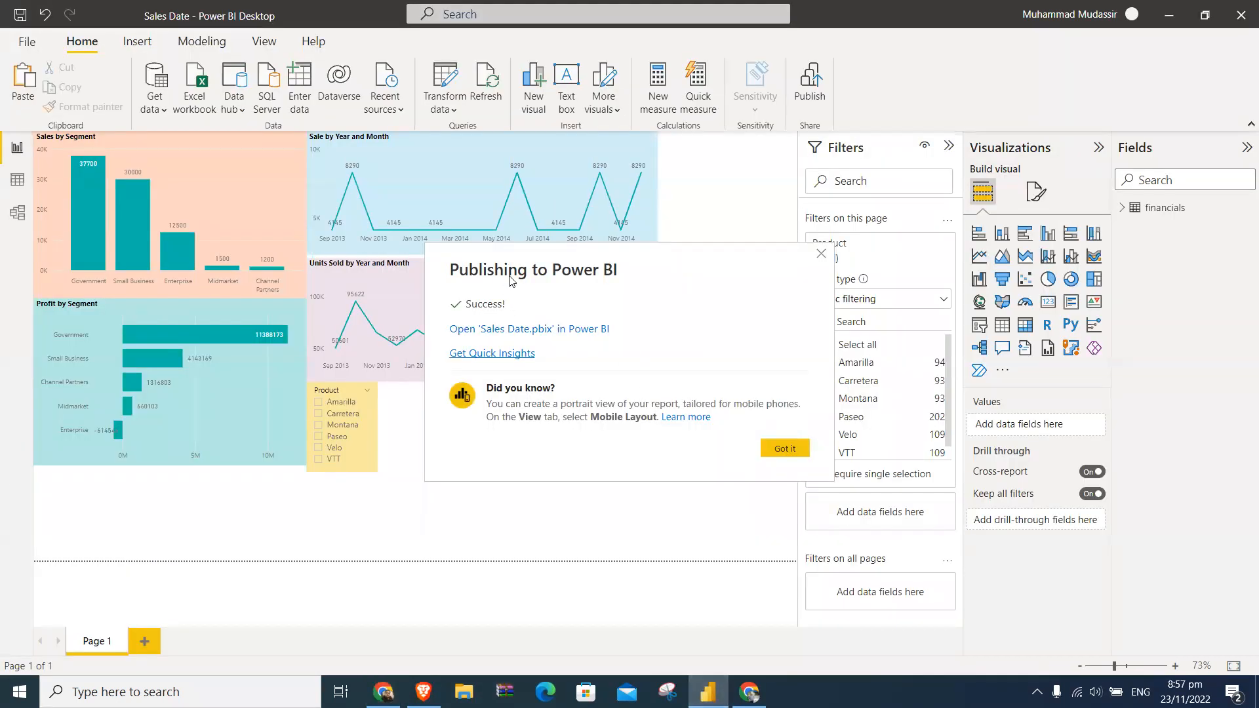
{"action": "left_click", "coordinate": [820, 254]}
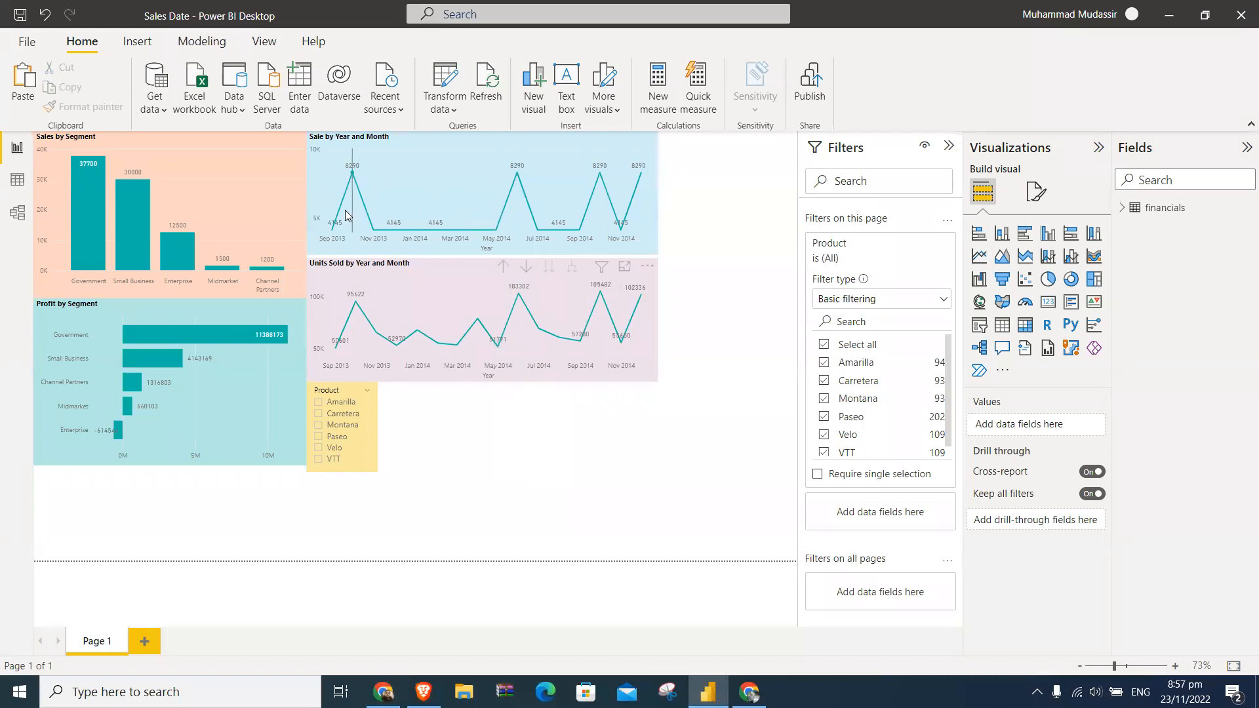
{"action": "mouse_move", "coordinate": [346, 215]}
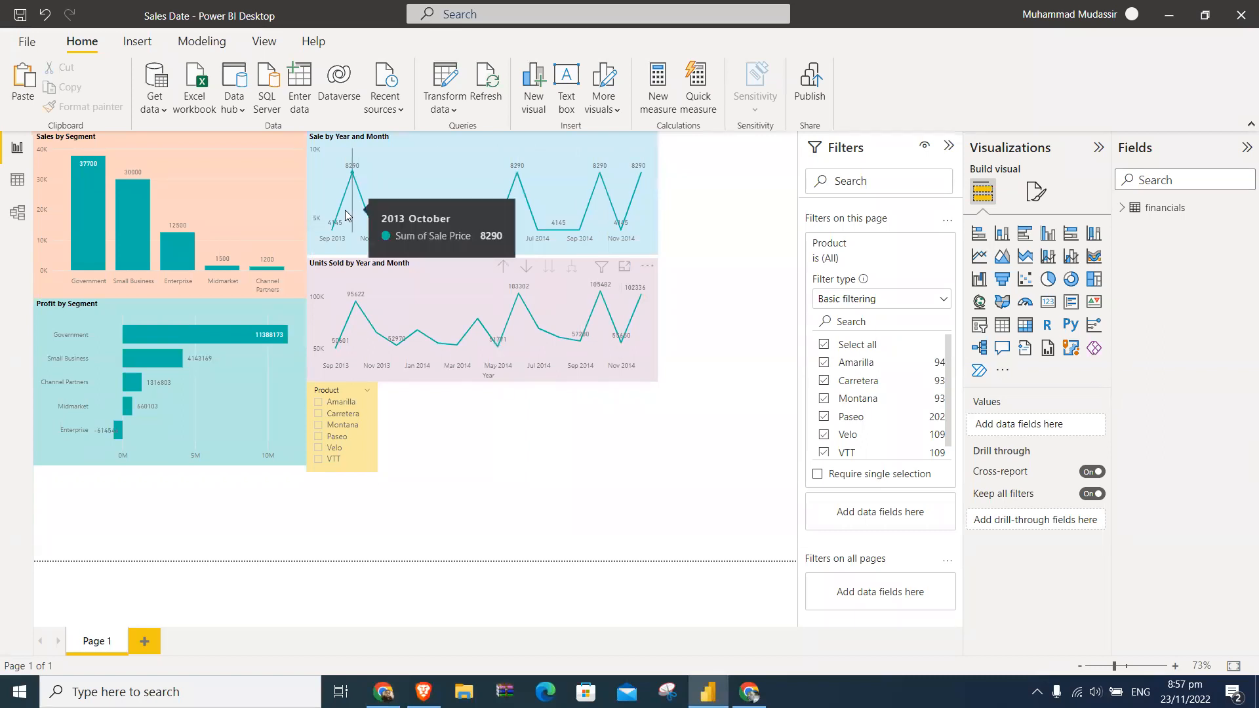
- Check which file types are available for saving a copy of the report, and leave without saving
{"action": "left_click", "coordinate": [30, 41]}
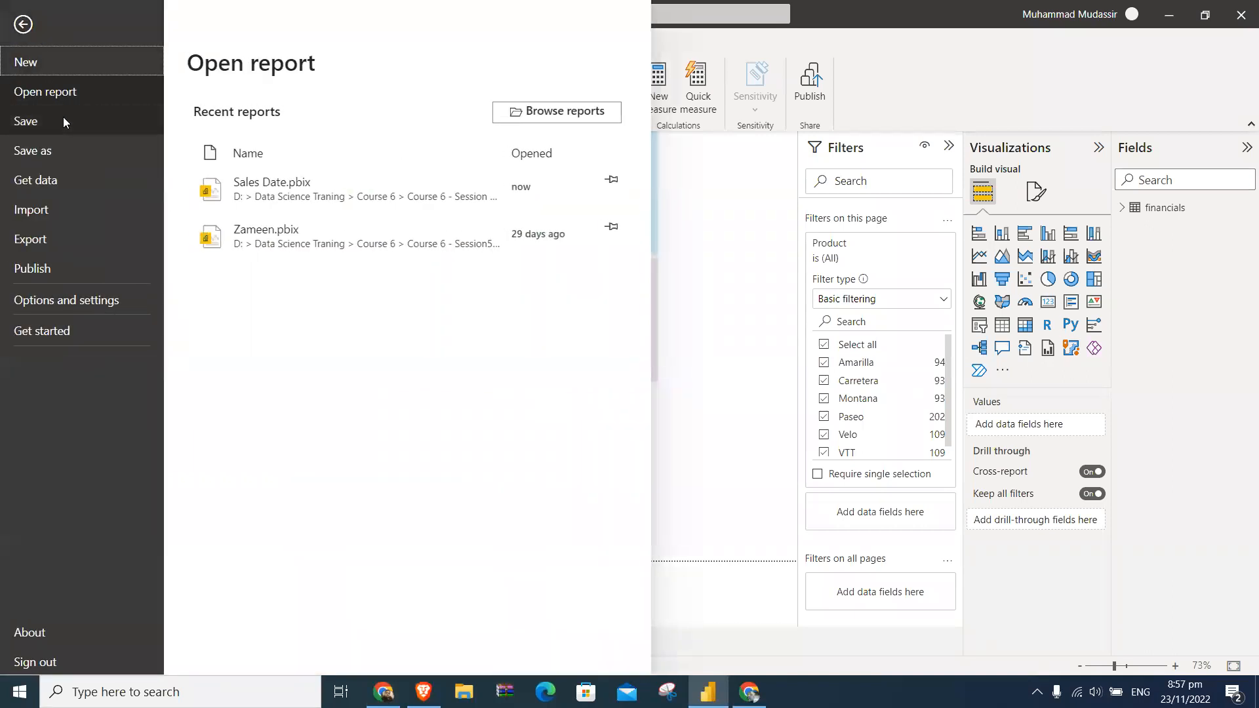
{"action": "left_click", "coordinate": [65, 150]}
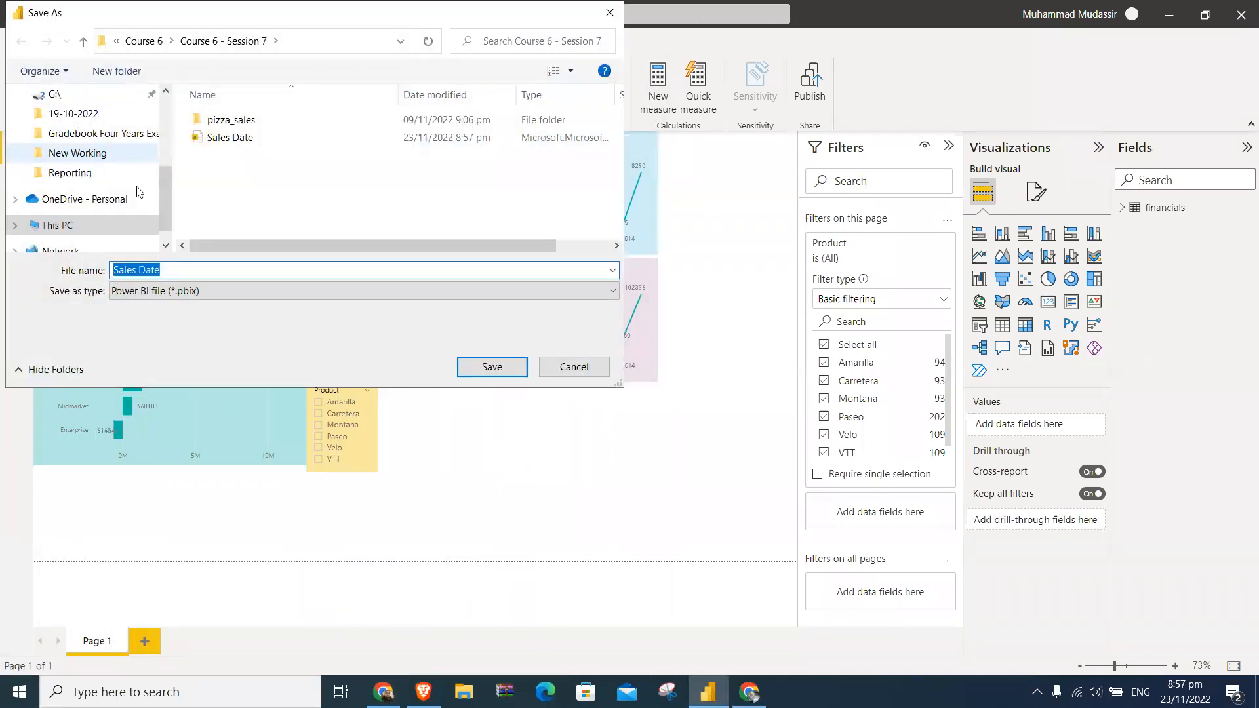
{"action": "left_click", "coordinate": [245, 292]}
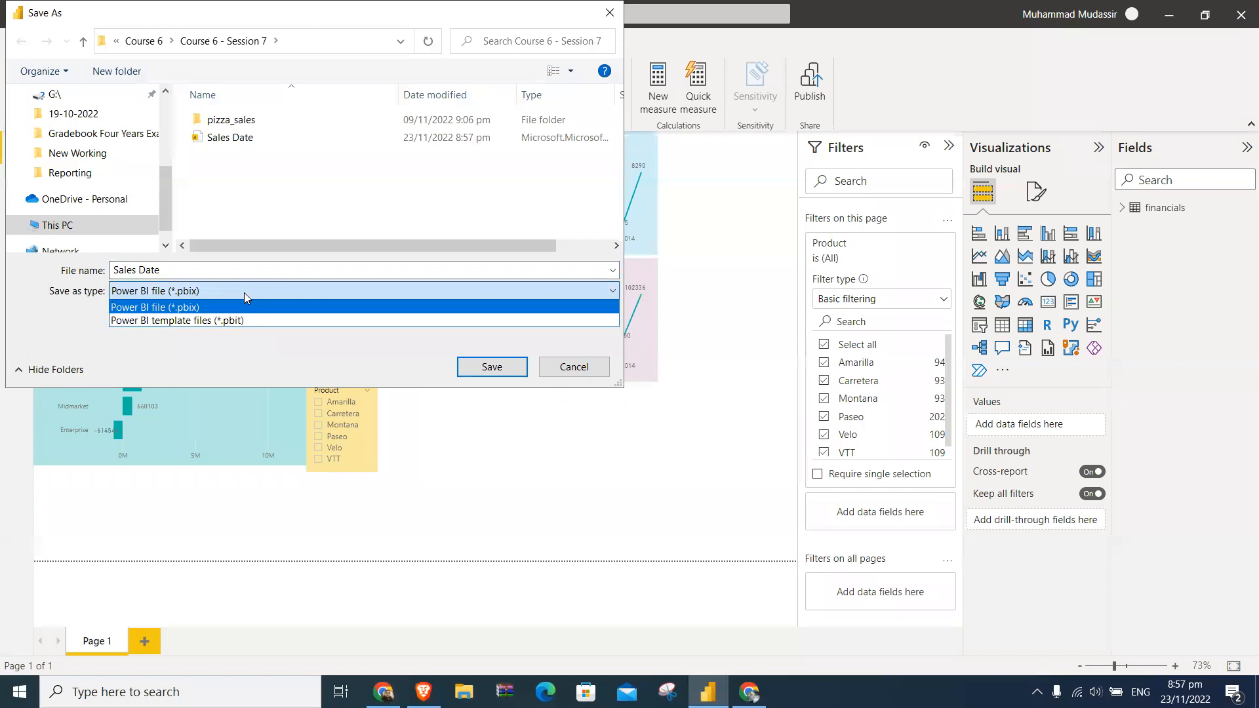
{"action": "left_click", "coordinate": [244, 293]}
{"action": "left_click", "coordinate": [574, 367]}
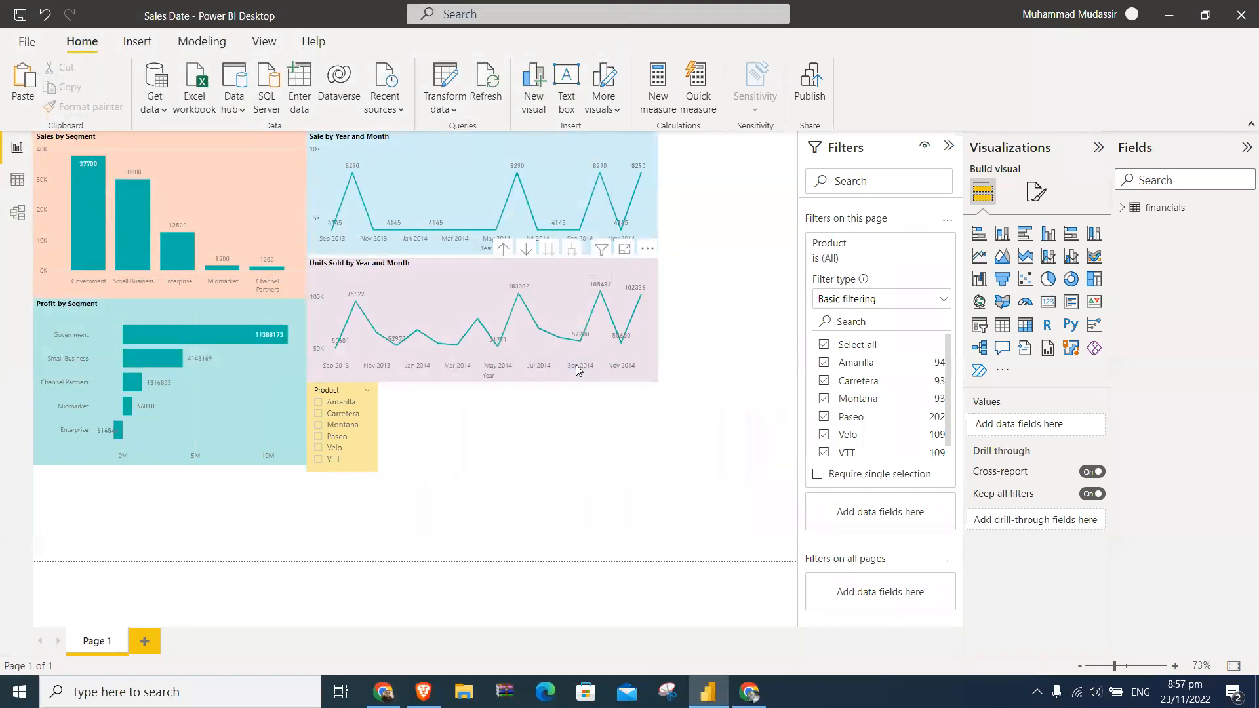
- Export the Sales Date report to PDF, and close the exported file in Adobe Reader
{"action": "left_click", "coordinate": [38, 41]}
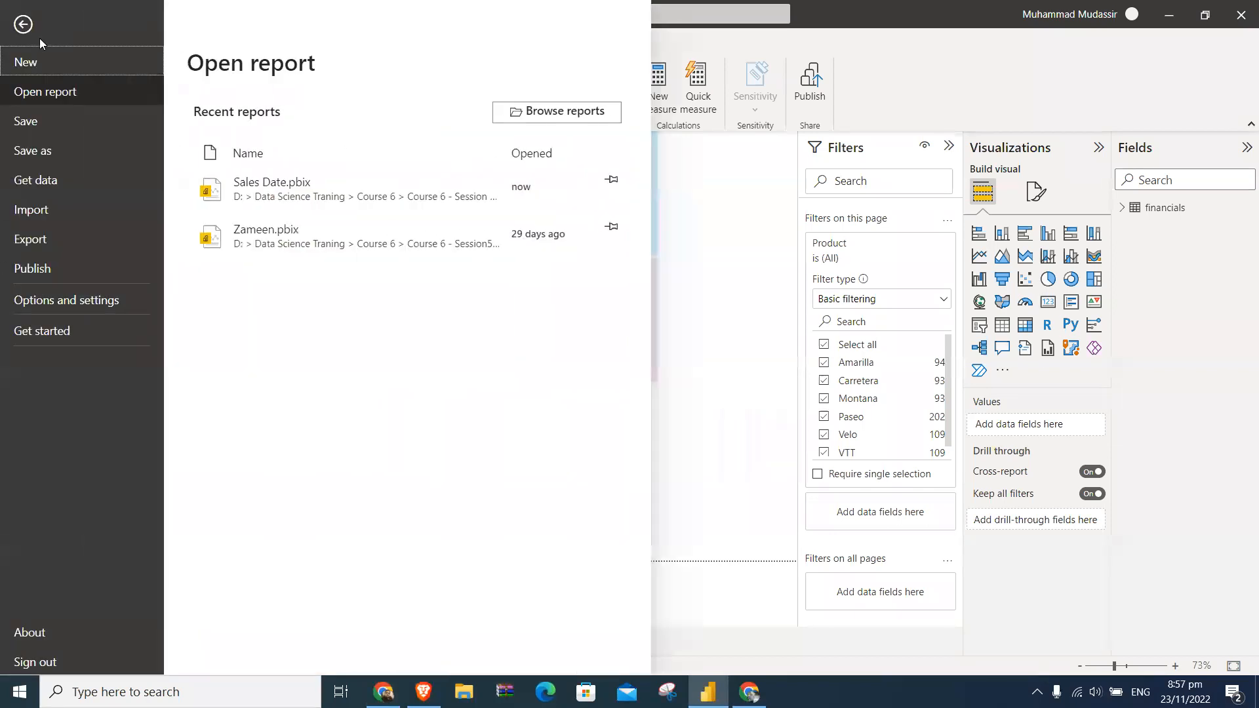
{"action": "left_click", "coordinate": [72, 235]}
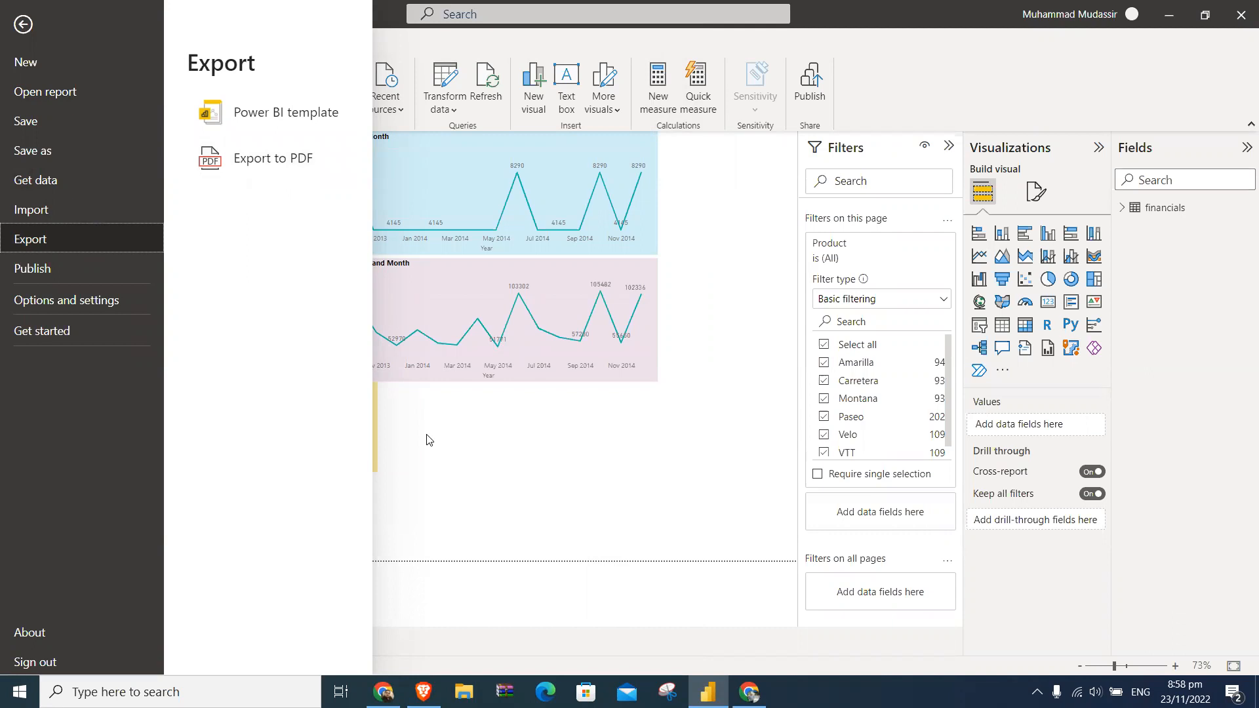
{"action": "left_click", "coordinate": [305, 159]}
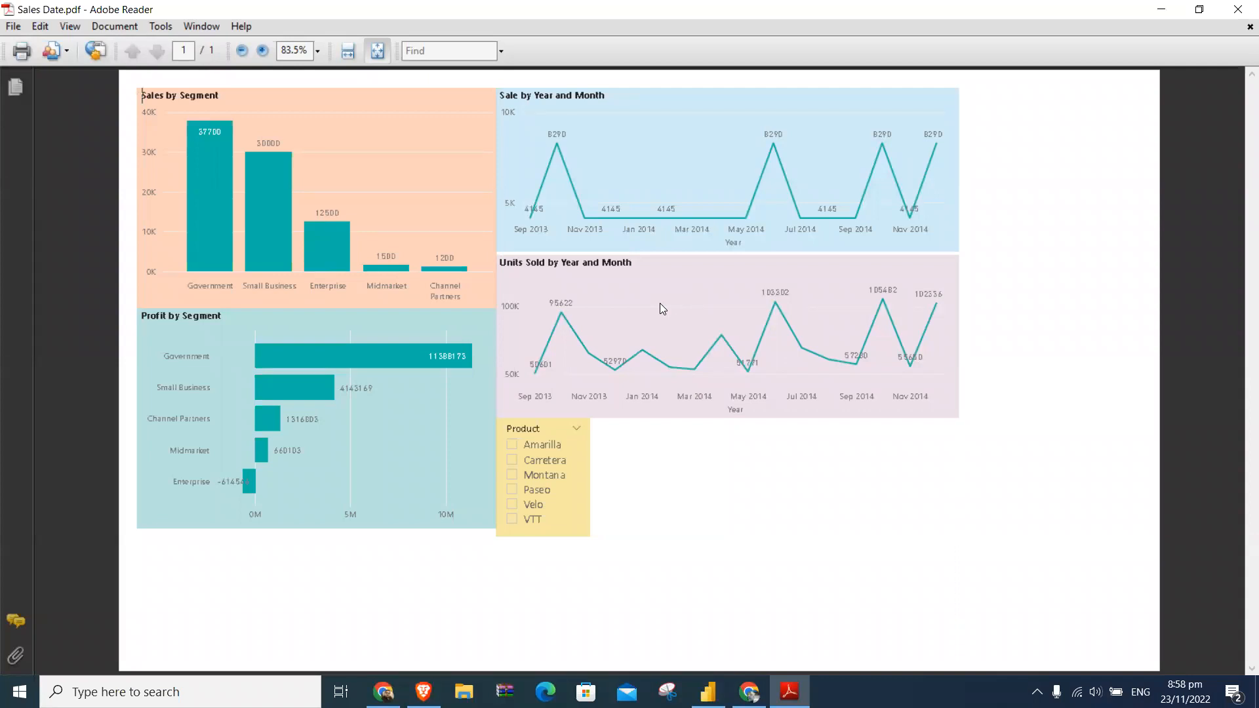
{"action": "left_click", "coordinate": [1239, 10]}
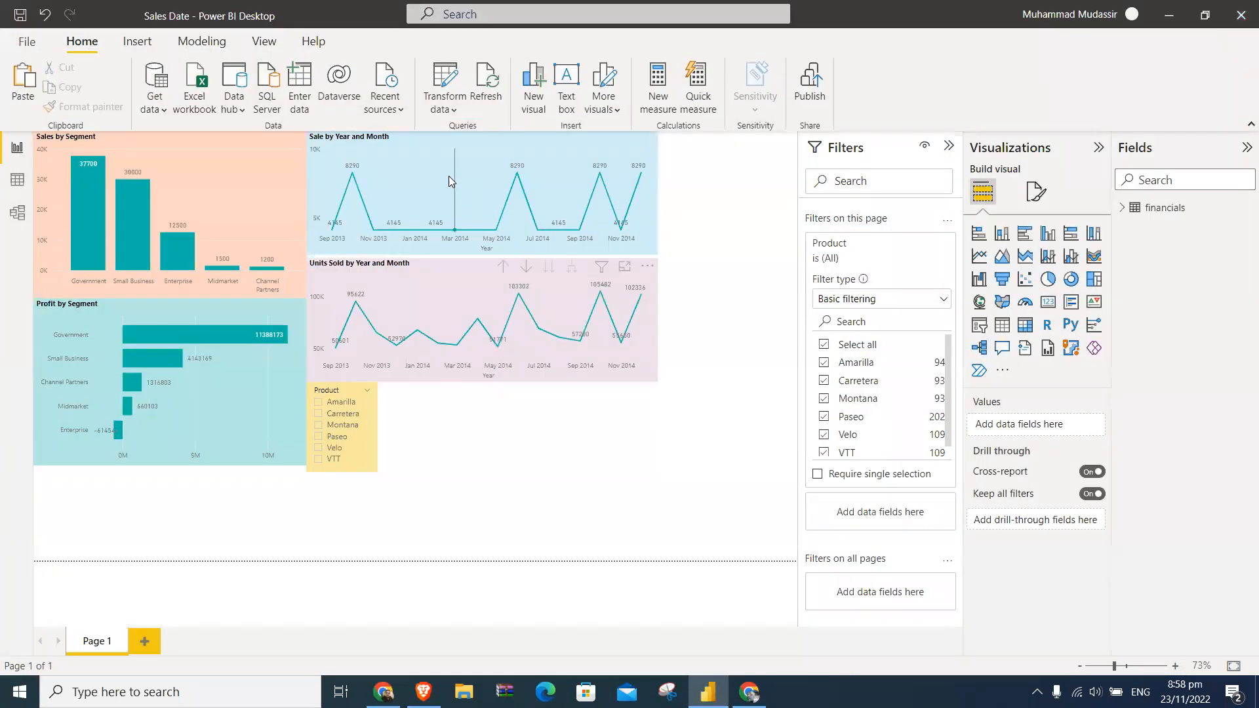
{"action": "right_click", "coordinate": [255, 153]}
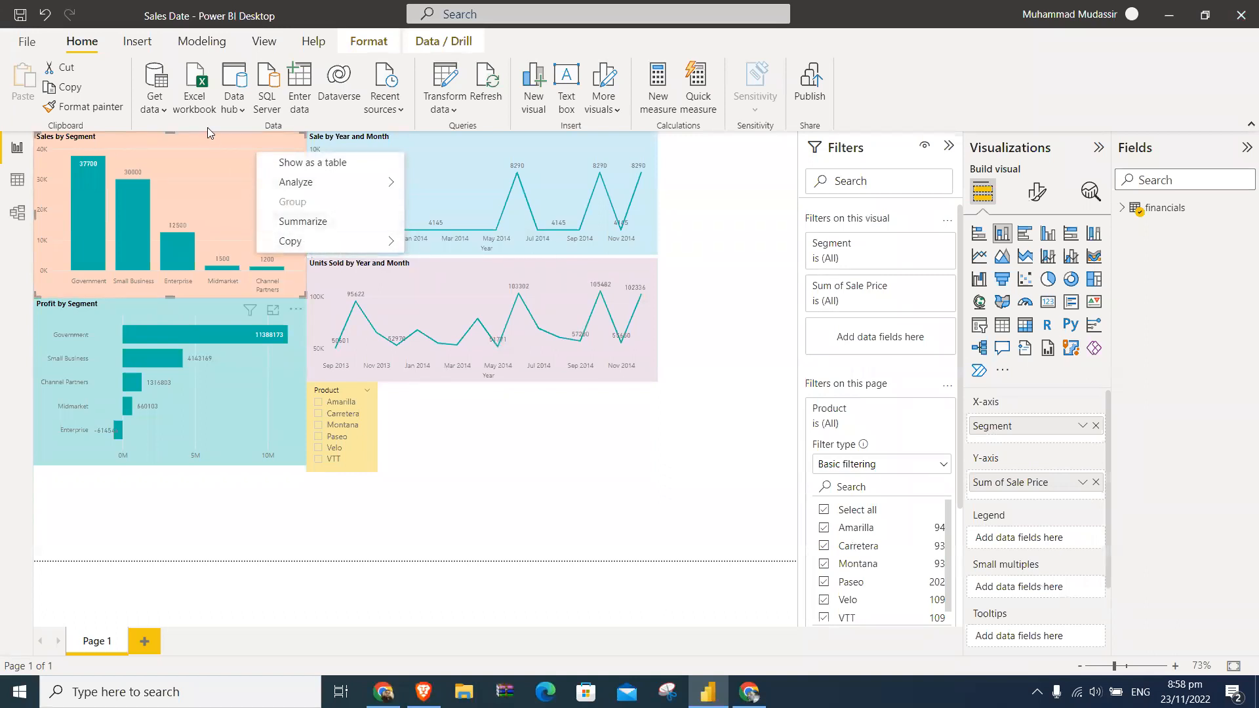
{"action": "right_click", "coordinate": [210, 146]}
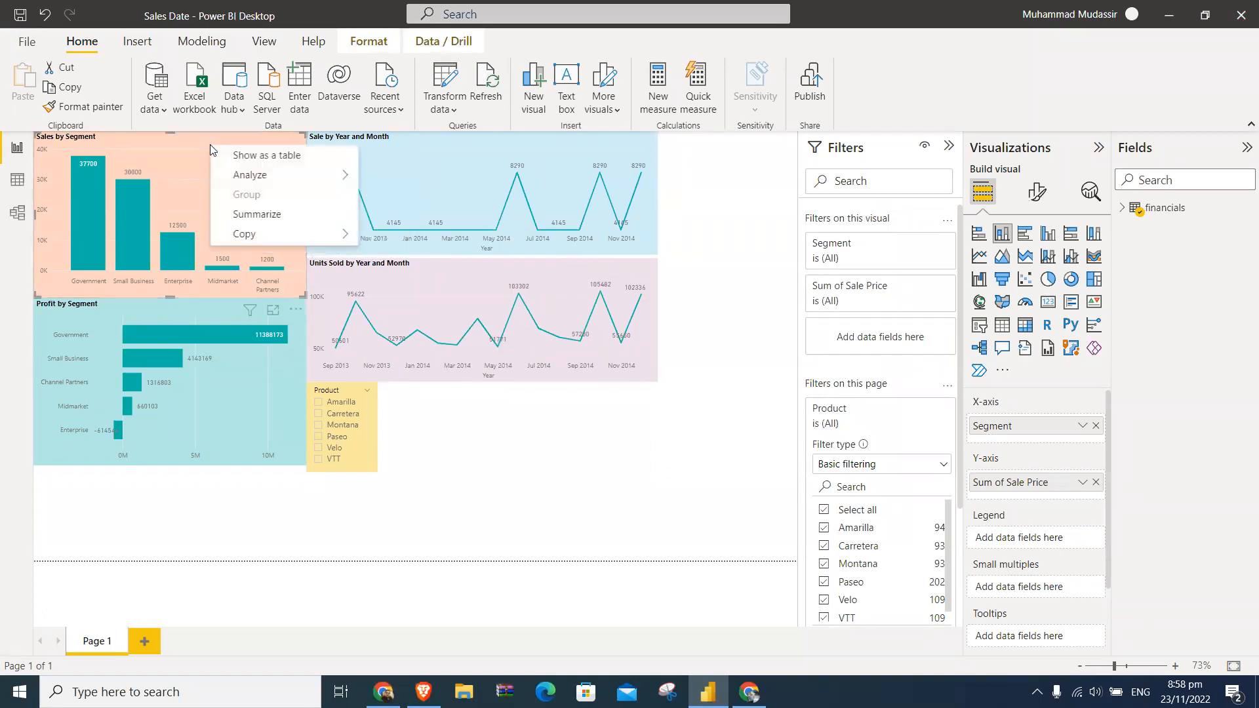
{"action": "key", "text": "Escape"}
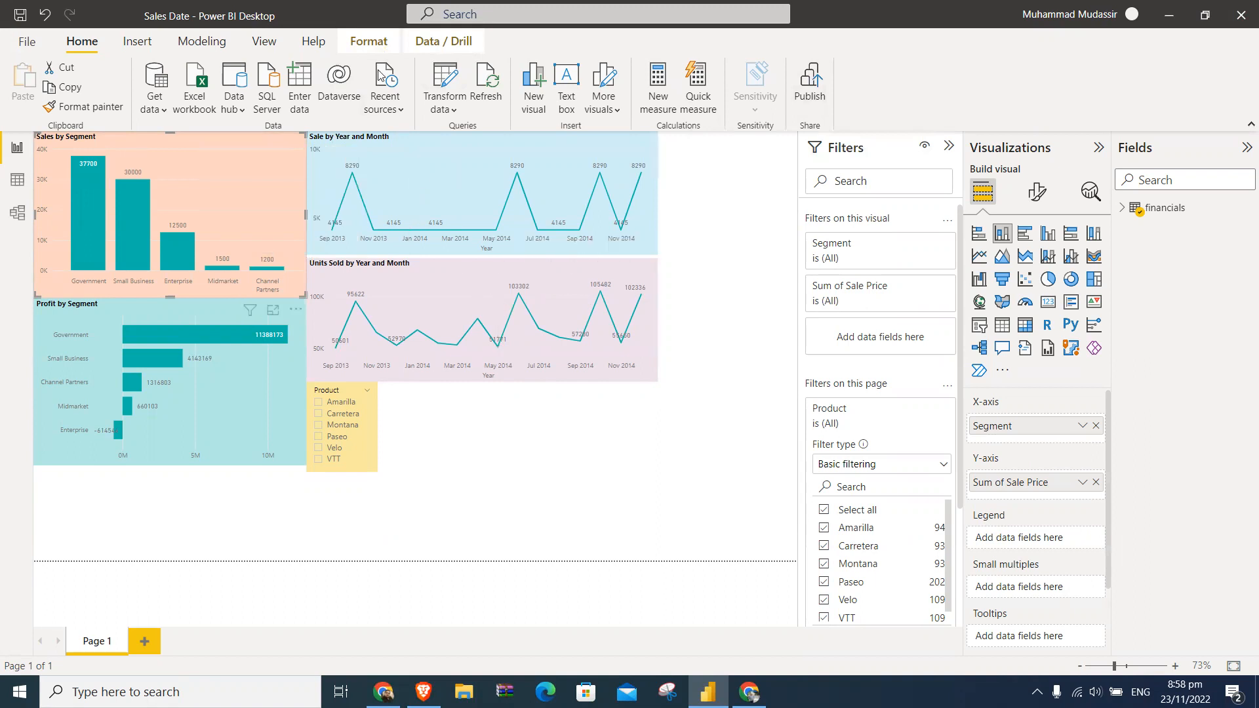
- Publish the report to My workspace again, replacing the existing Sales Date dataset
{"action": "left_click", "coordinate": [813, 85]}
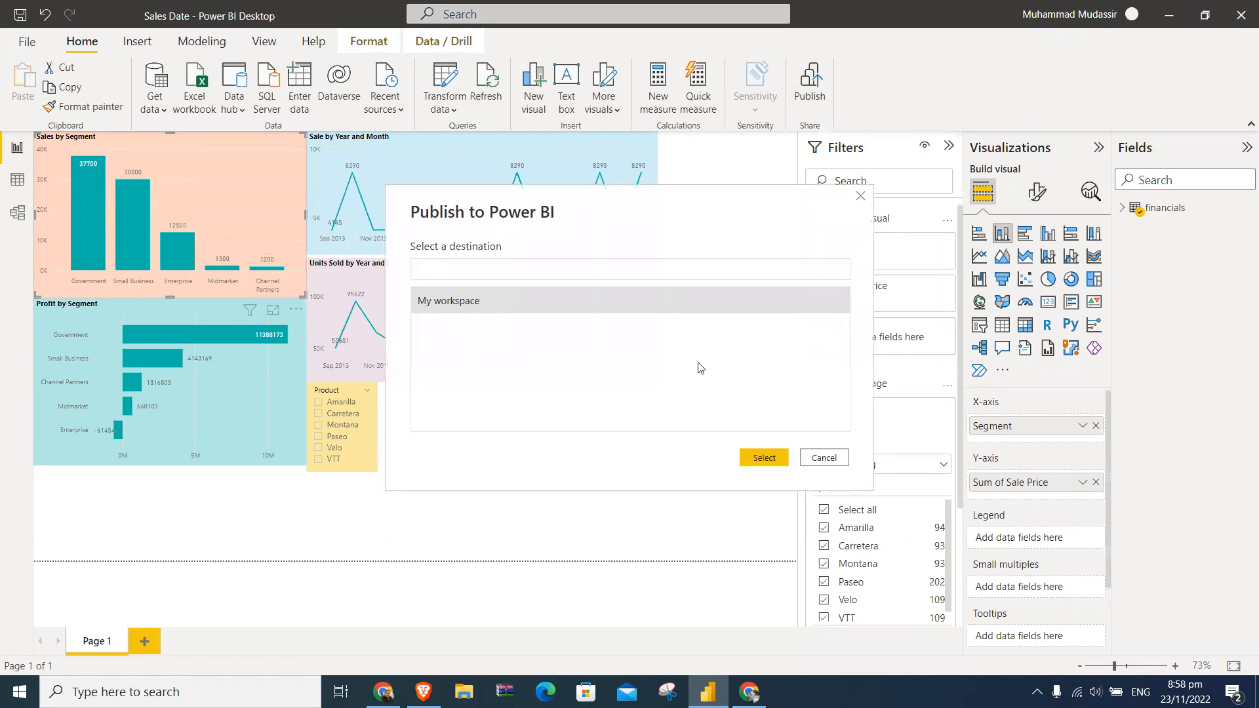
{"action": "double_click", "coordinate": [490, 300]}
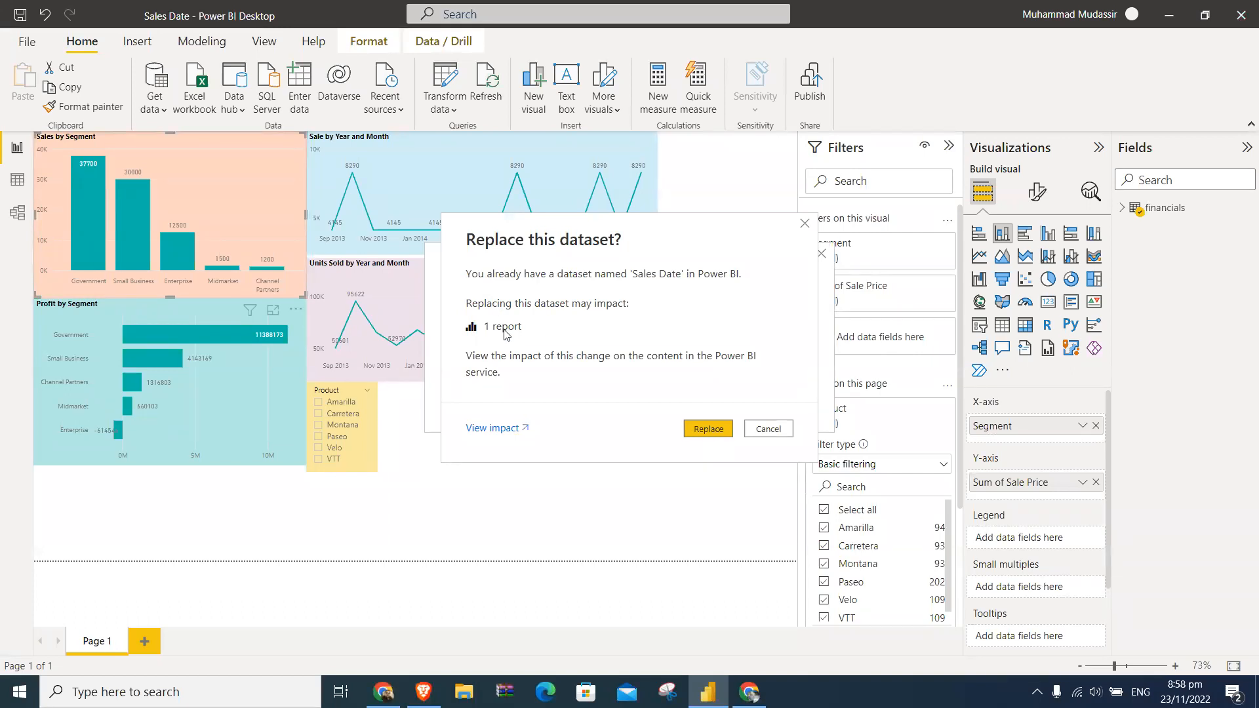
{"action": "left_click", "coordinate": [715, 430]}
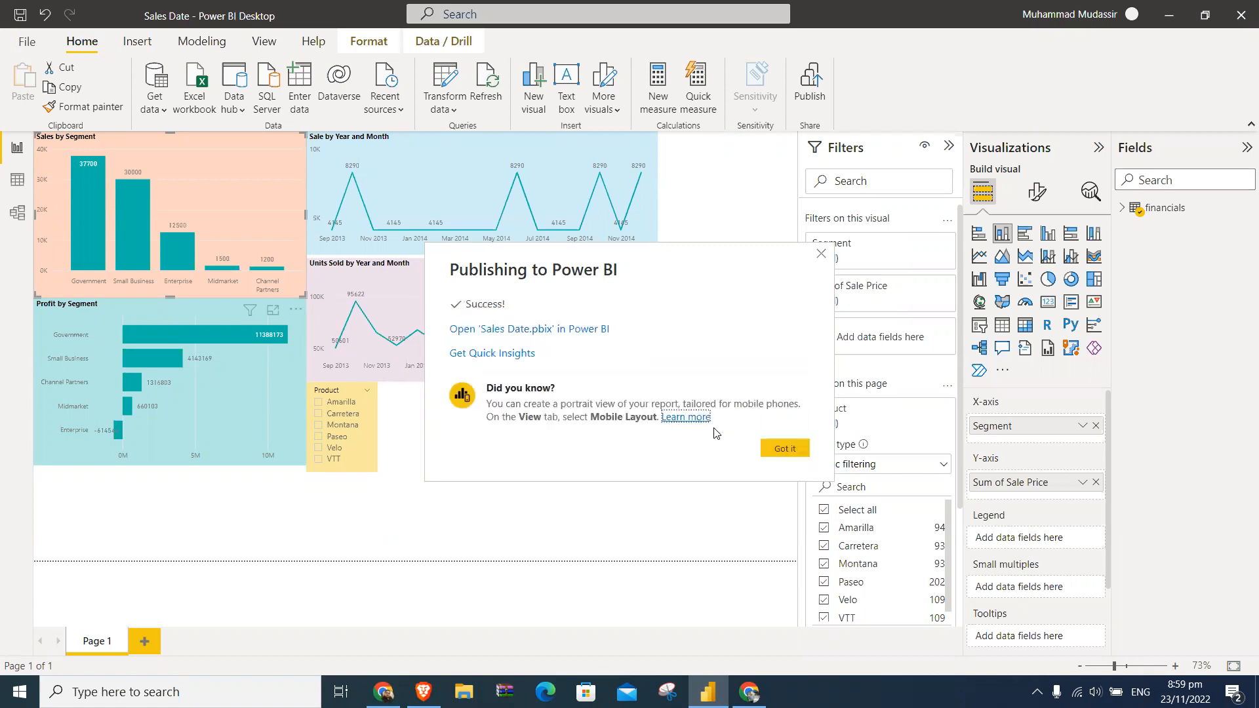
- Open Quick Insights for the republished report and examine the Average of Sale Price by Segment chart
{"action": "left_click", "coordinate": [512, 354]}
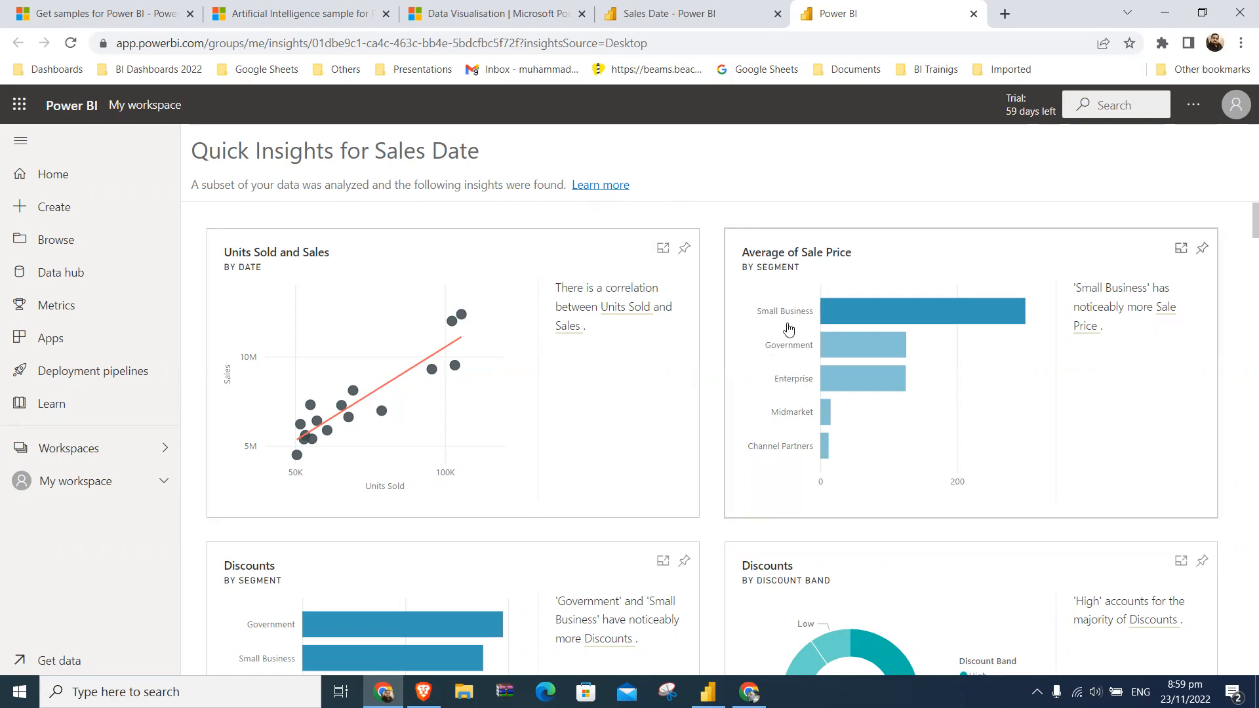
{"action": "mouse_move", "coordinate": [940, 326]}
{"action": "mouse_move", "coordinate": [887, 312]}
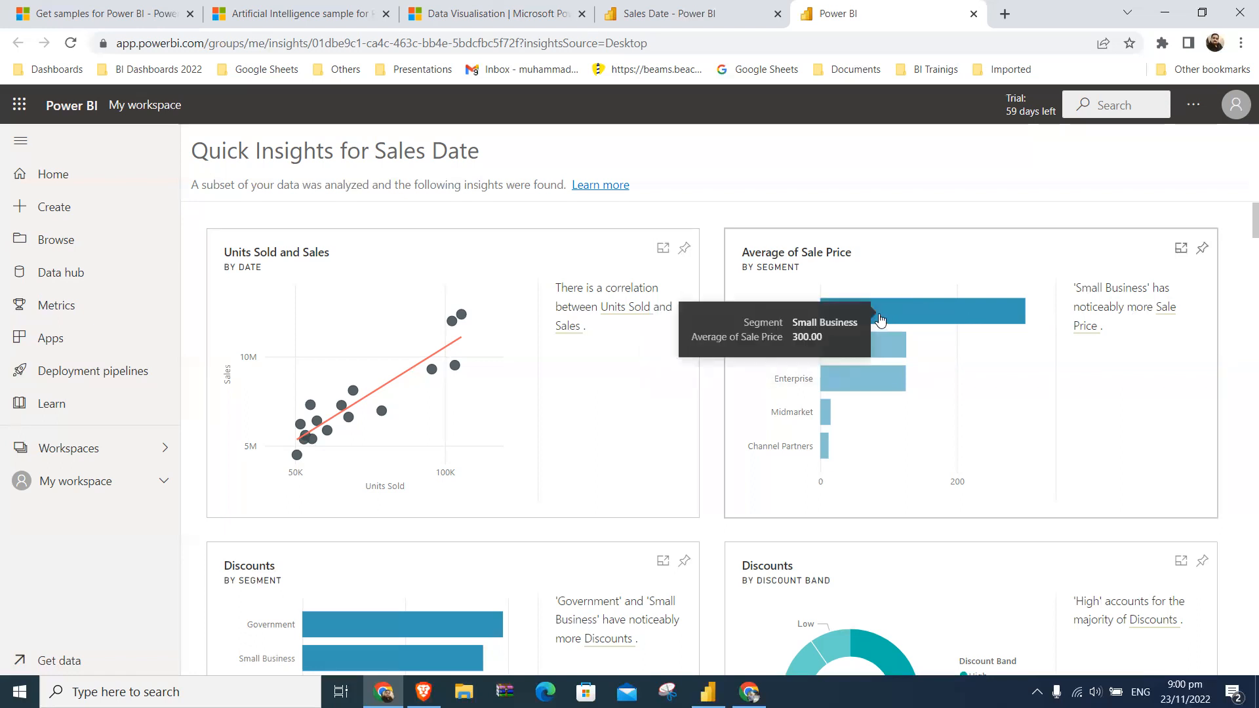
{"action": "mouse_move", "coordinate": [885, 352]}
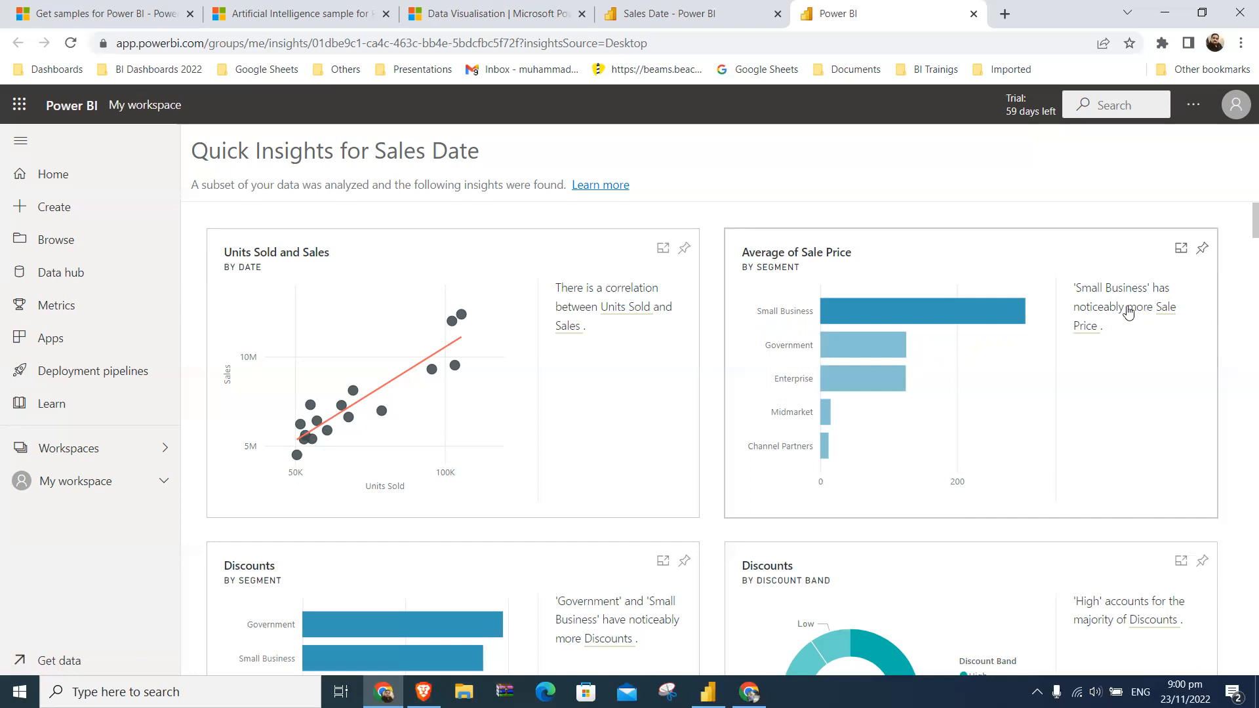
- Compare the Discounts by Segment insight with Average of Sale Price by Segment, and examine Count of Country by Month Number
{"action": "scroll", "coordinate": [1241, 224], "scroll_direction": "down", "scroll_amount": 5}
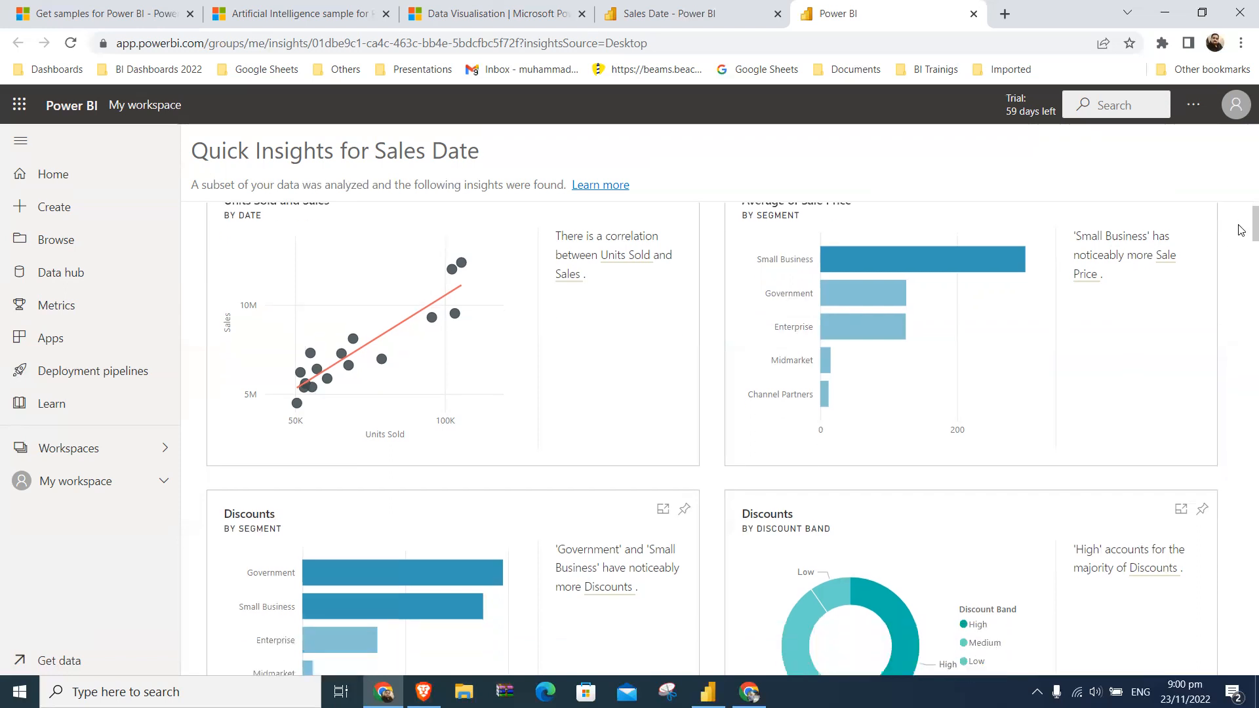
{"action": "scroll", "coordinate": [1241, 239], "scroll_direction": "up", "scroll_amount": 1}
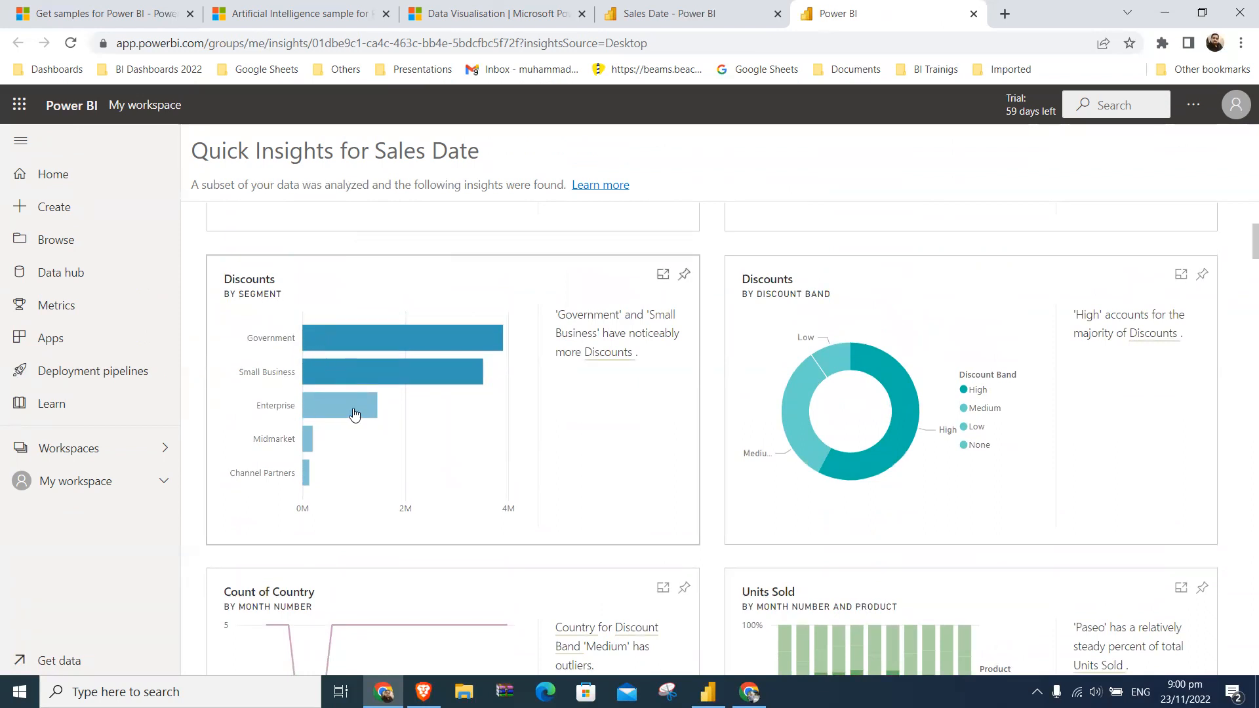
{"action": "mouse_move", "coordinate": [371, 337]}
{"action": "scroll", "coordinate": [722, 351], "scroll_direction": "up", "scroll_amount": 4}
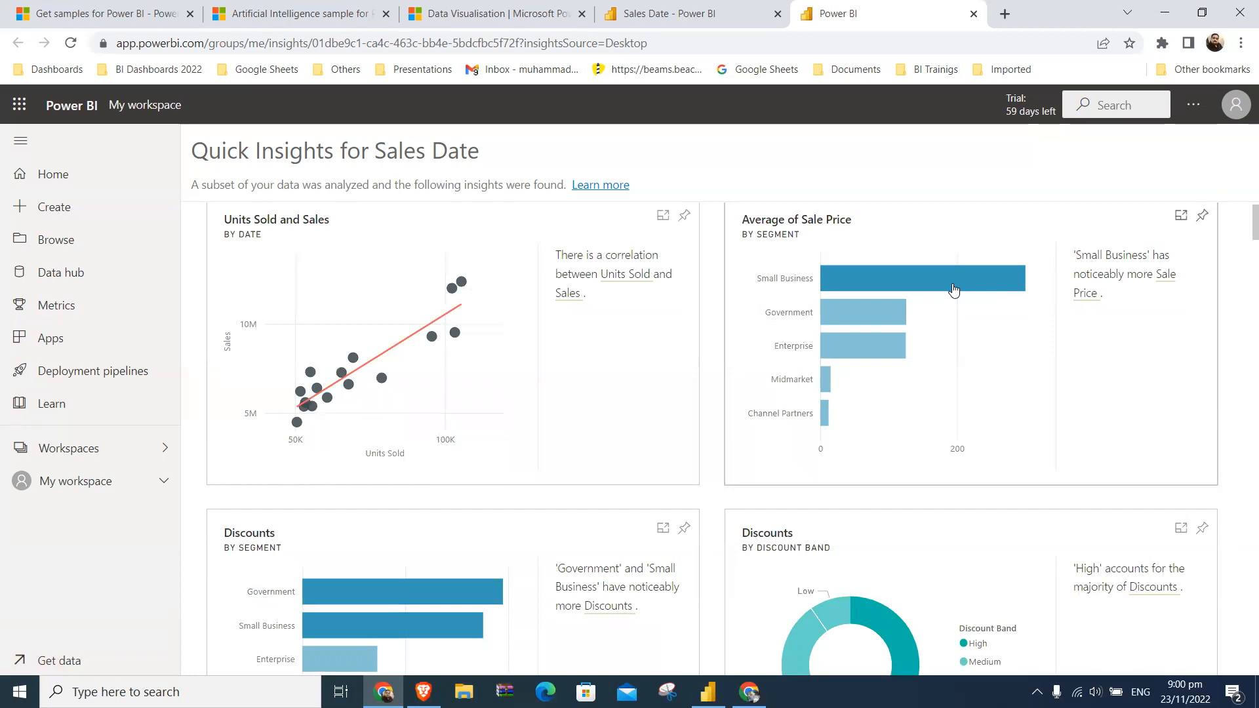
{"action": "scroll", "coordinate": [922, 389], "scroll_direction": "down", "scroll_amount": 4}
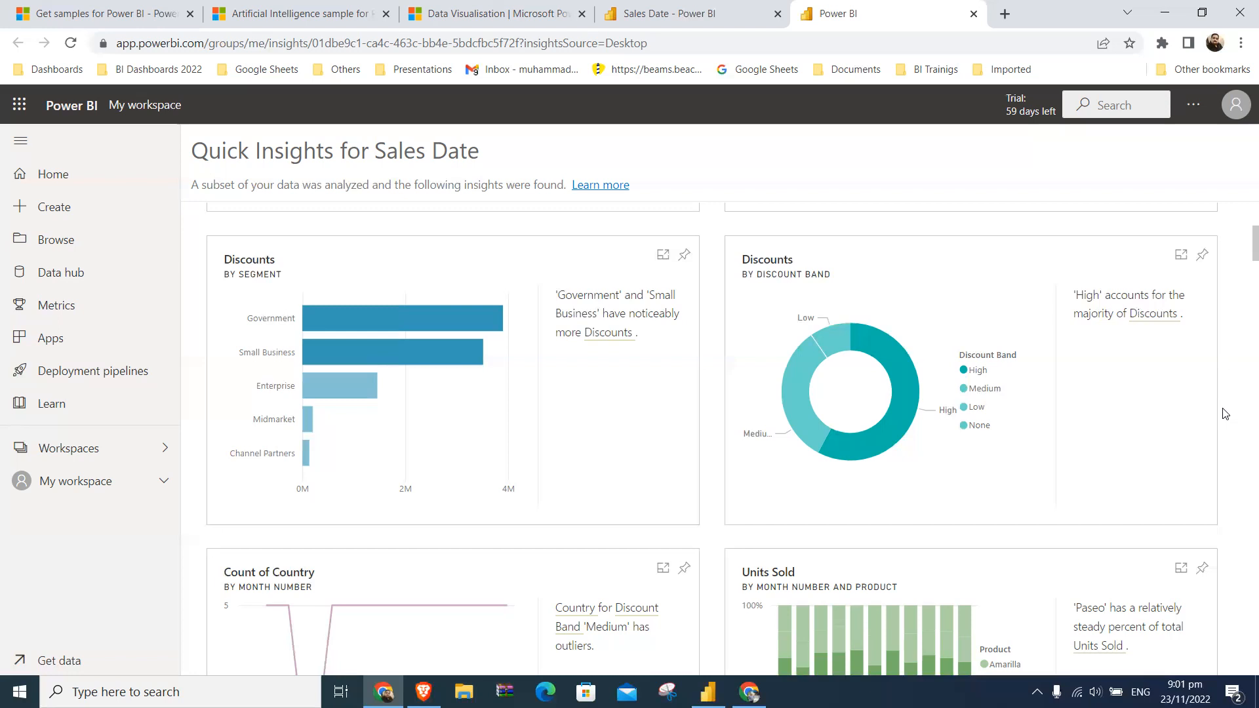
{"action": "scroll", "coordinate": [1241, 269], "scroll_direction": "down", "scroll_amount": 4}
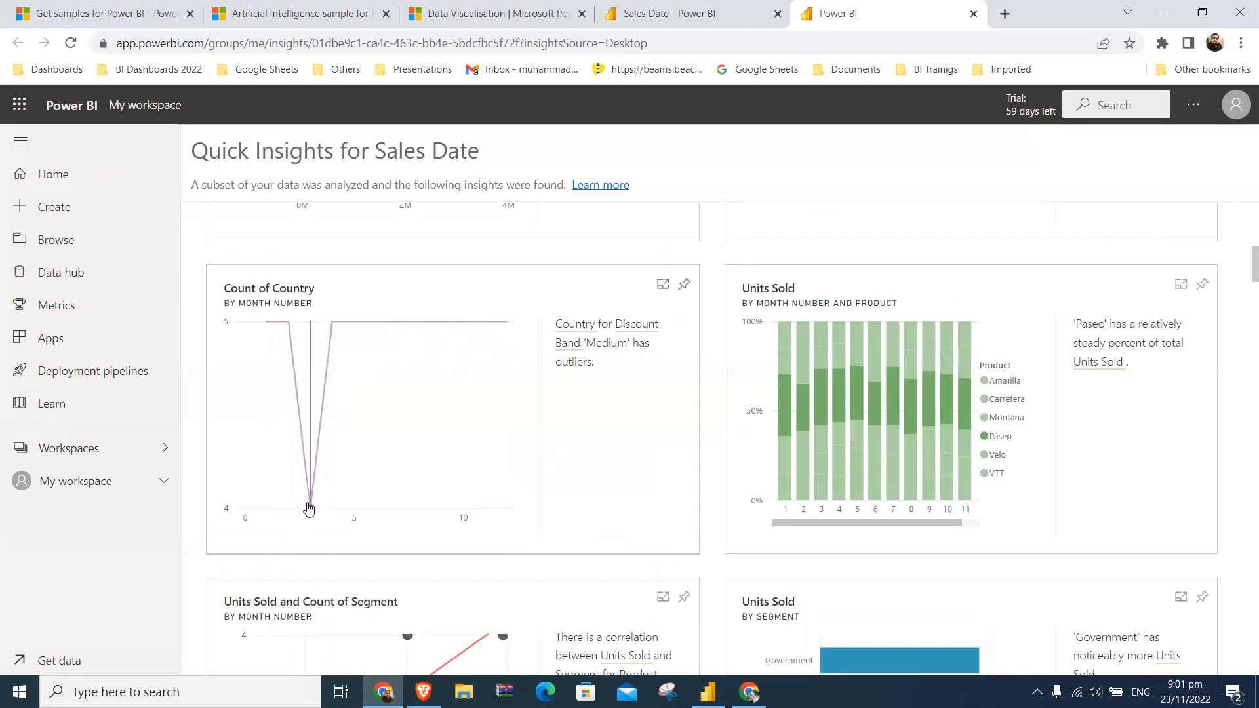
{"action": "mouse_move", "coordinate": [309, 508]}
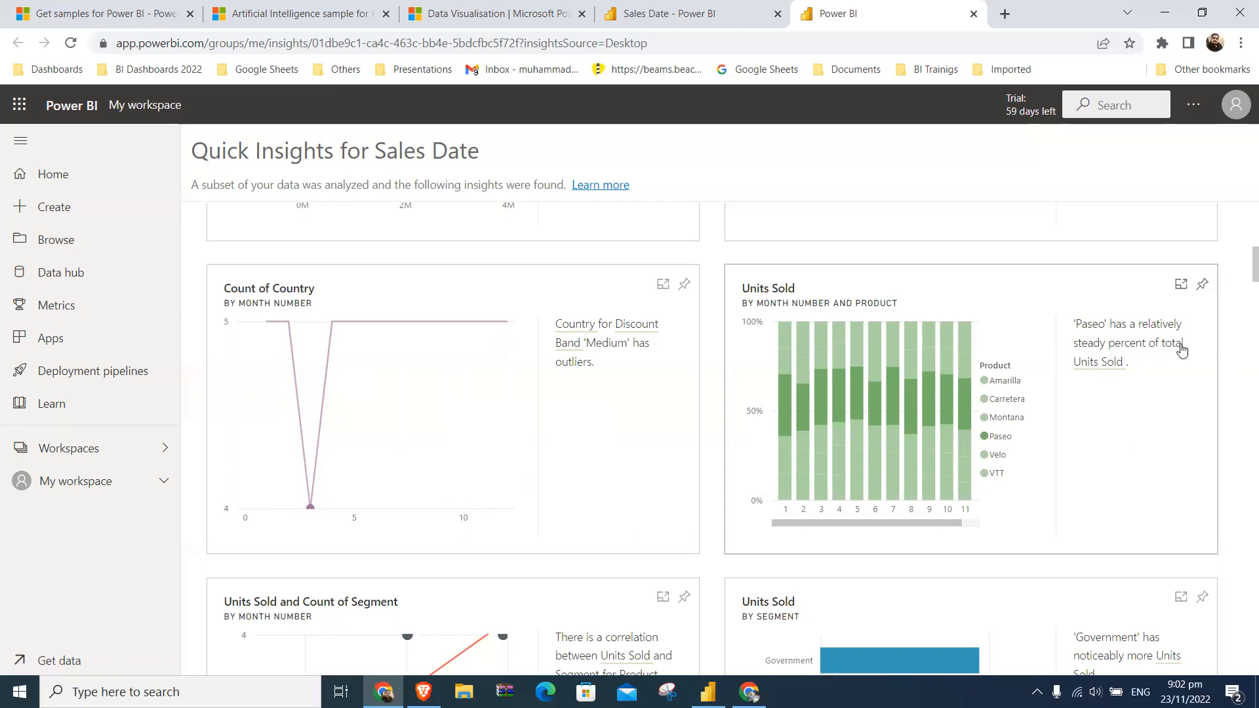
- Highlight Paseo in the Units Sold by Month Number and Product insight in focus mode, and return to the insights overview
{"action": "mouse_move", "coordinate": [1113, 372]}
{"action": "left_click", "coordinate": [999, 445]}
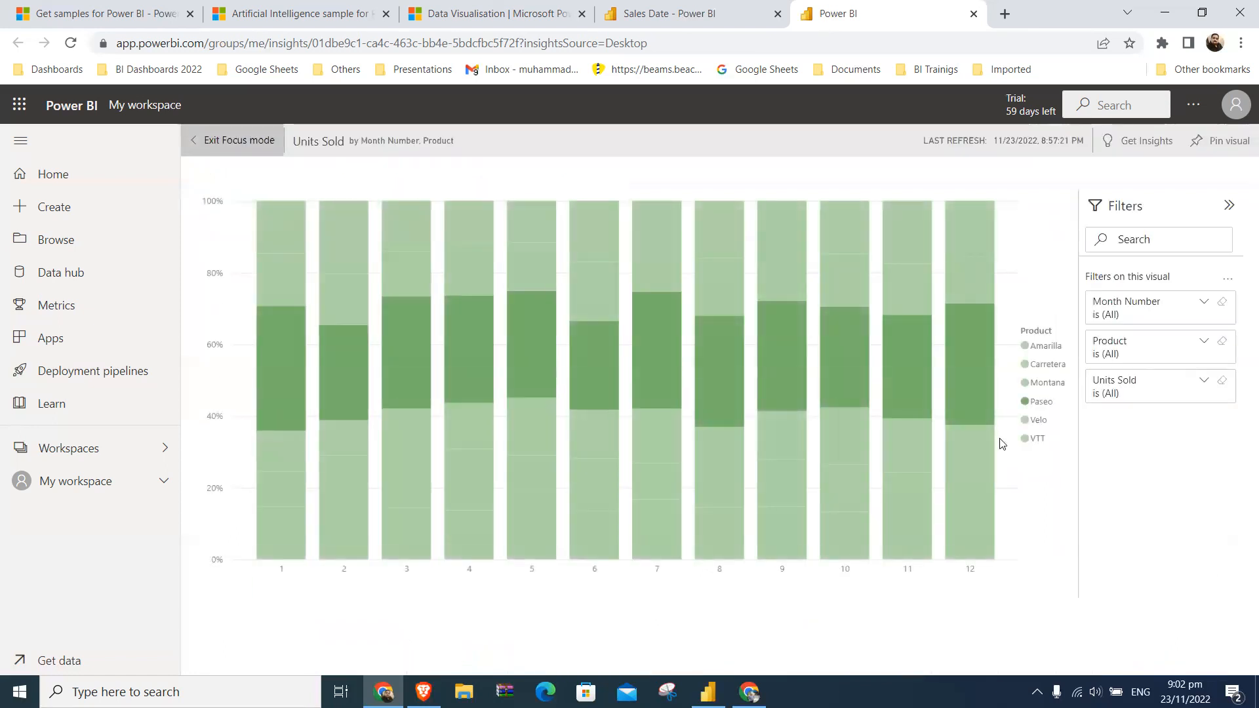
{"action": "left_click", "coordinate": [1027, 403]}
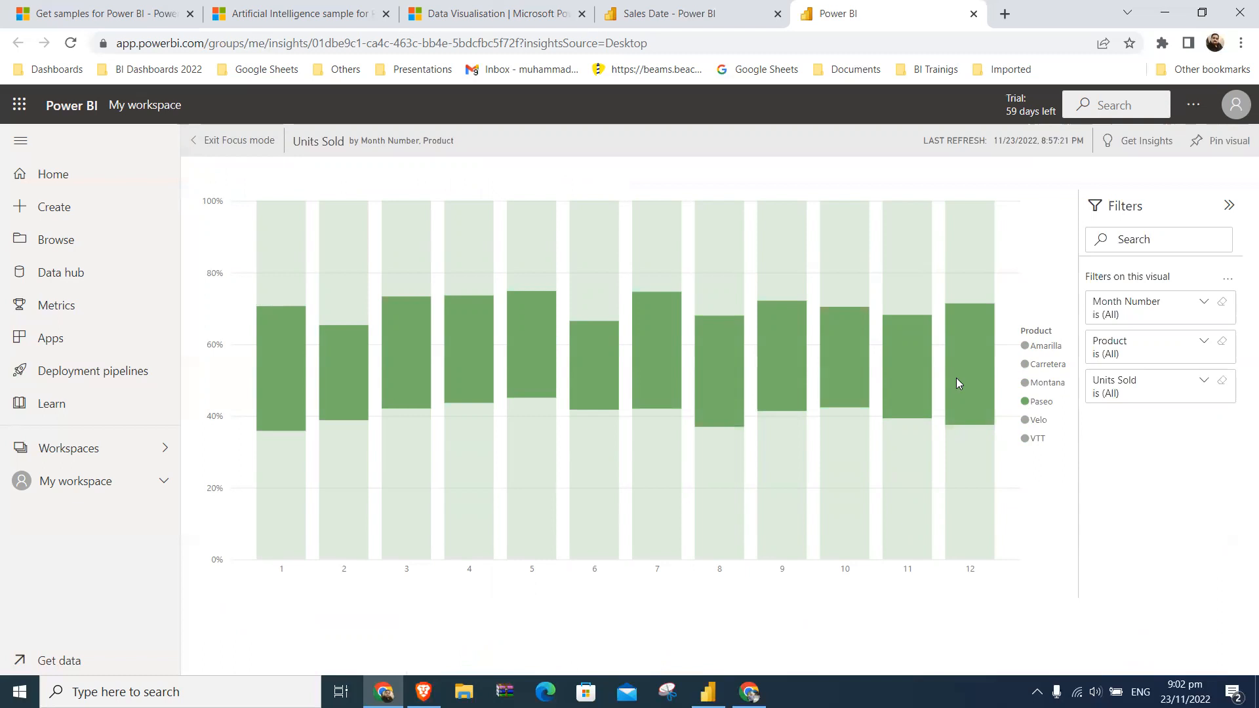
{"action": "left_click", "coordinate": [253, 141]}
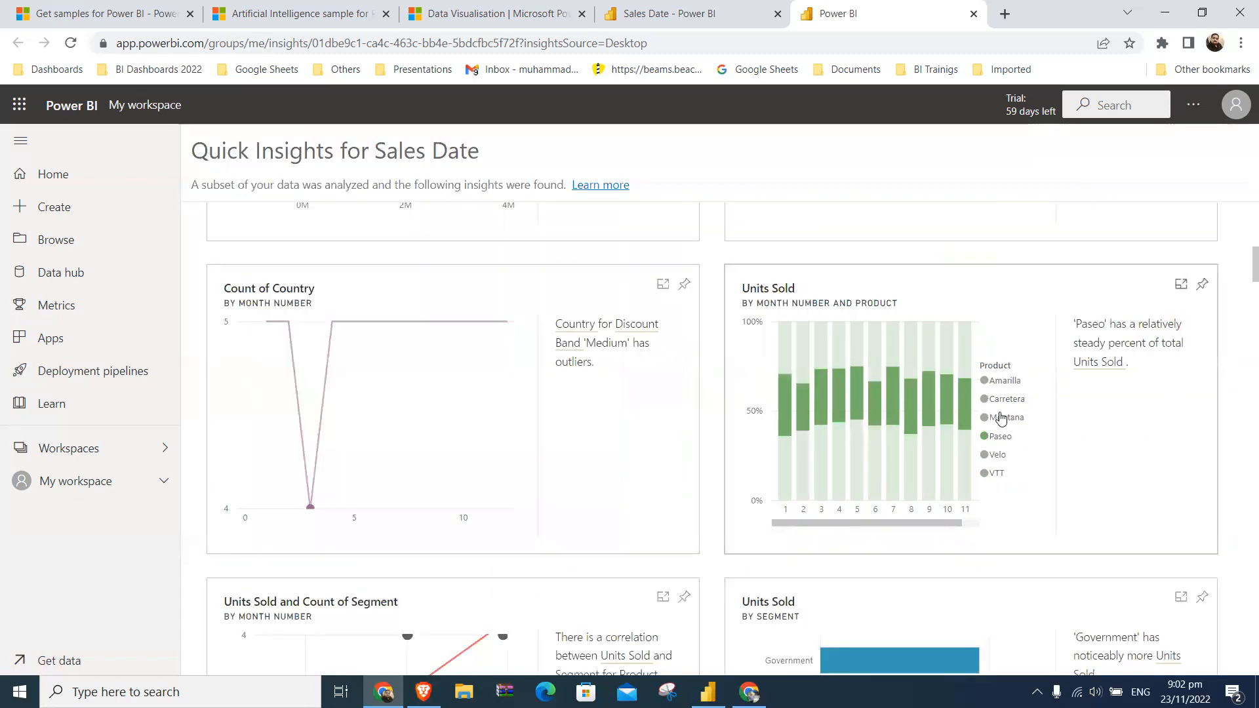
- Toggle the Paseo highlight on and off in the enlarged Units Sold by Month Number and Product insight, and return to the overview
{"action": "left_click", "coordinate": [987, 438]}
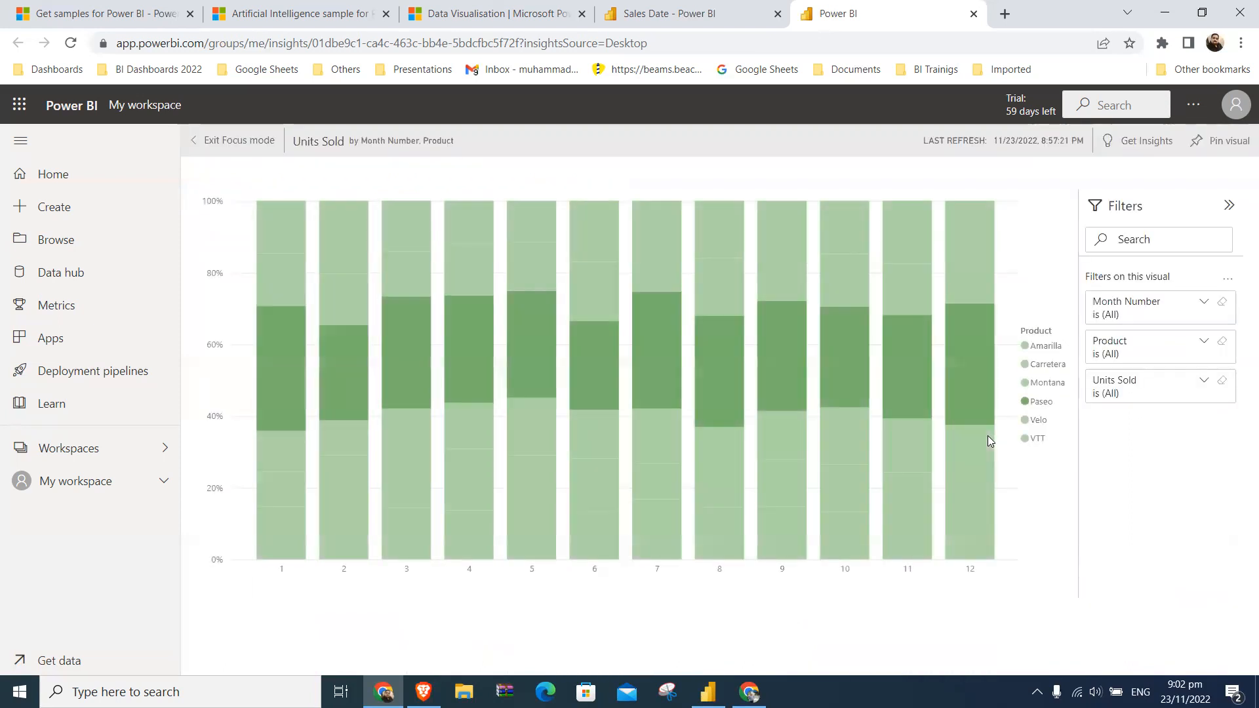
{"action": "left_click", "coordinate": [1026, 402]}
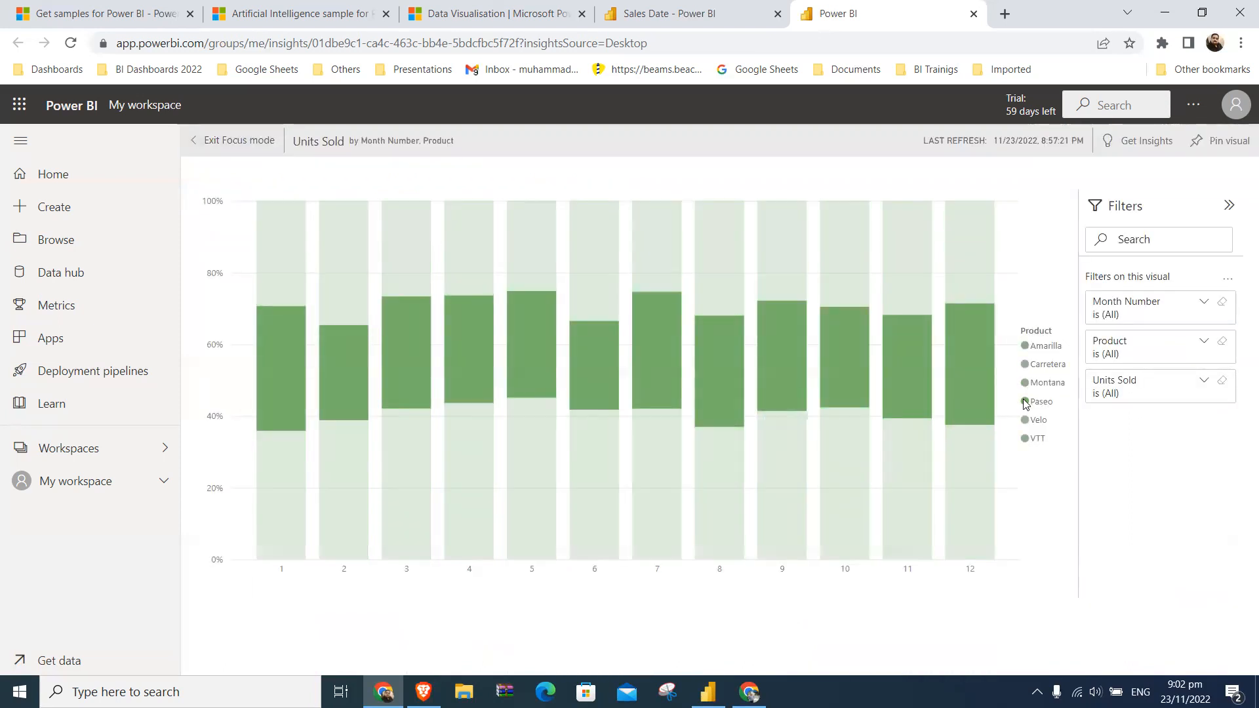
{"action": "left_click", "coordinate": [1026, 402]}
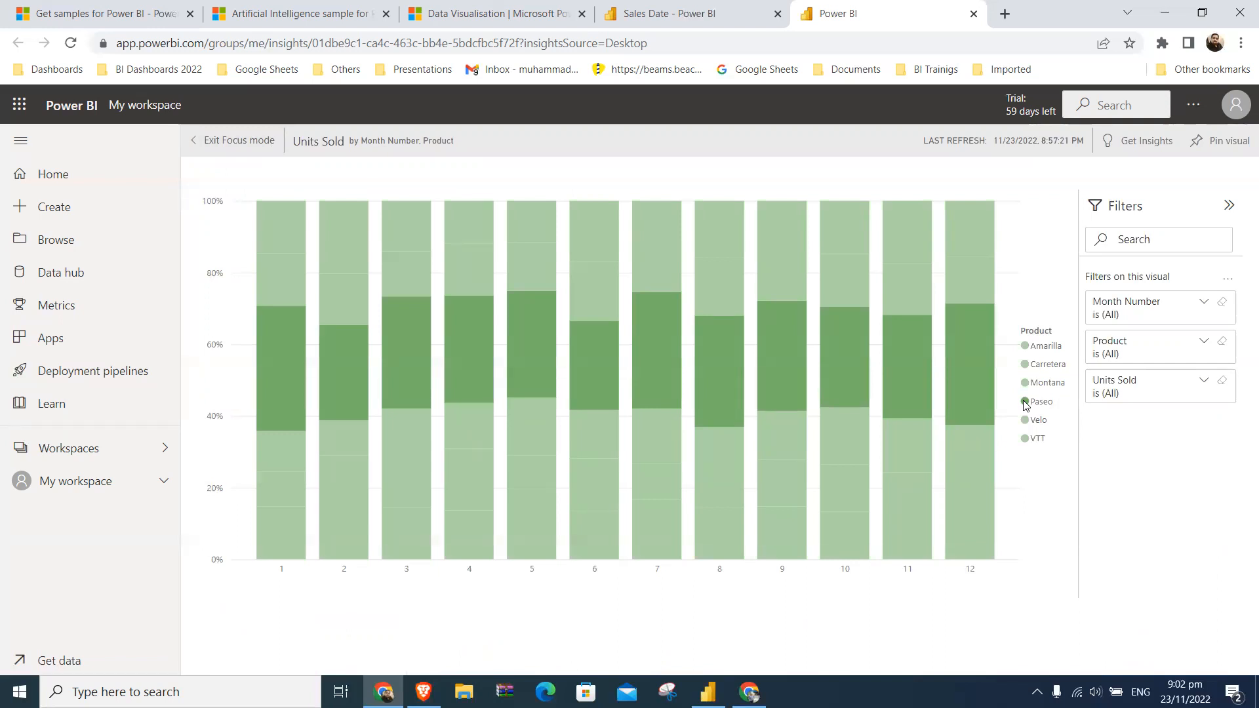
{"action": "left_click", "coordinate": [264, 142]}
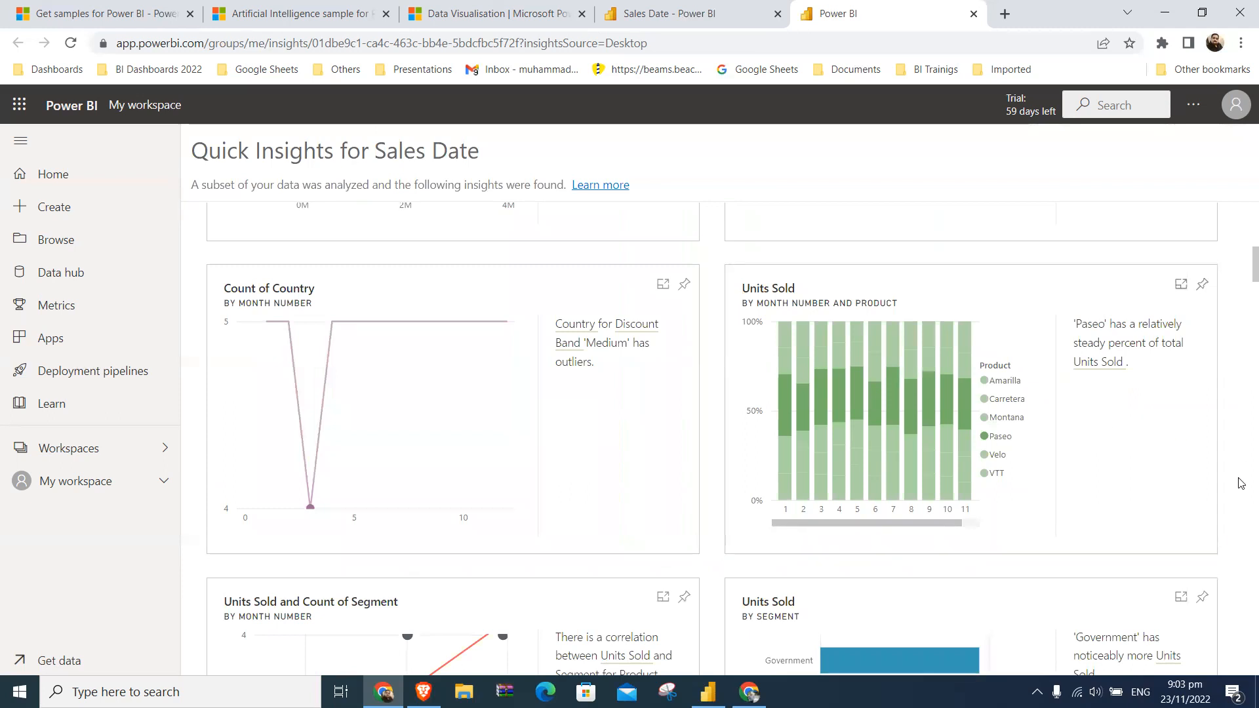
- Examine the further insights from Units Sold and Count of Segment by Month Number down to Count of Country by Discount Band
{"action": "scroll", "coordinate": [1241, 486], "scroll_direction": "down", "scroll_amount": 4}
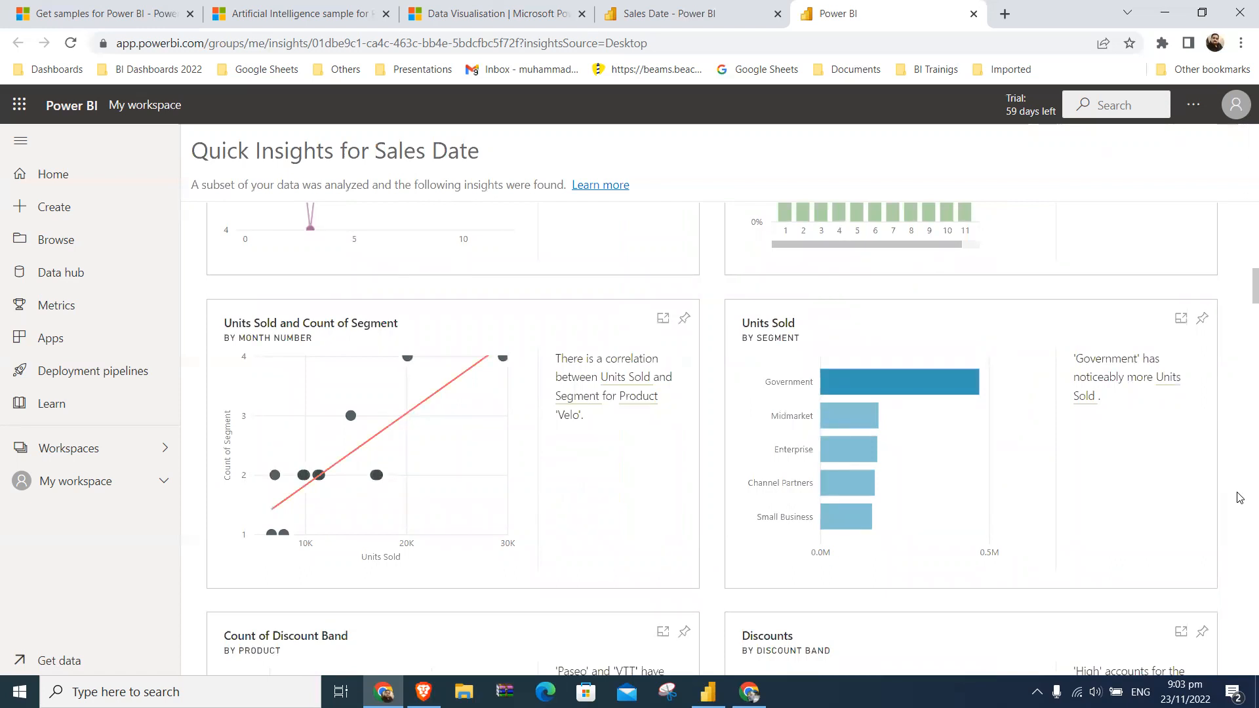
{"action": "scroll", "coordinate": [1239, 498], "scroll_direction": "down", "scroll_amount": 5}
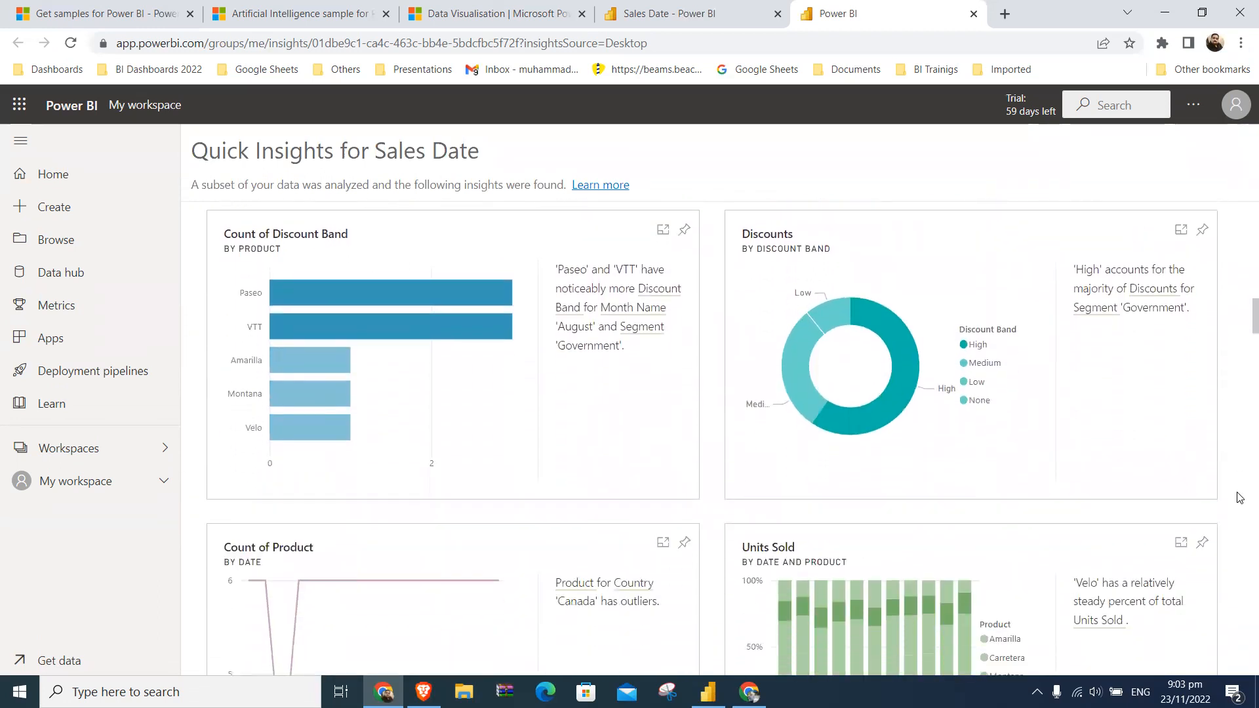
{"action": "scroll", "coordinate": [1240, 497], "scroll_direction": "down", "scroll_amount": 6}
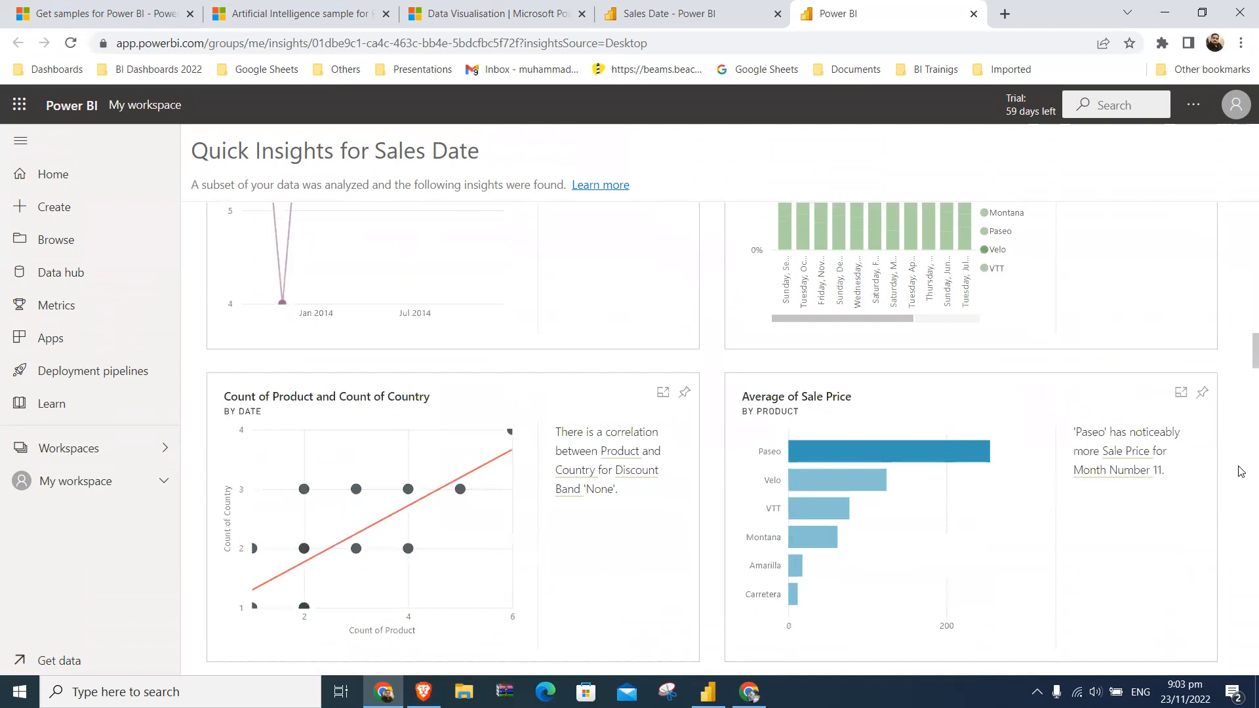
{"action": "scroll", "coordinate": [1240, 471], "scroll_direction": "down", "scroll_amount": 4}
{"action": "scroll", "coordinate": [1240, 472], "scroll_direction": "down", "scroll_amount": 4}
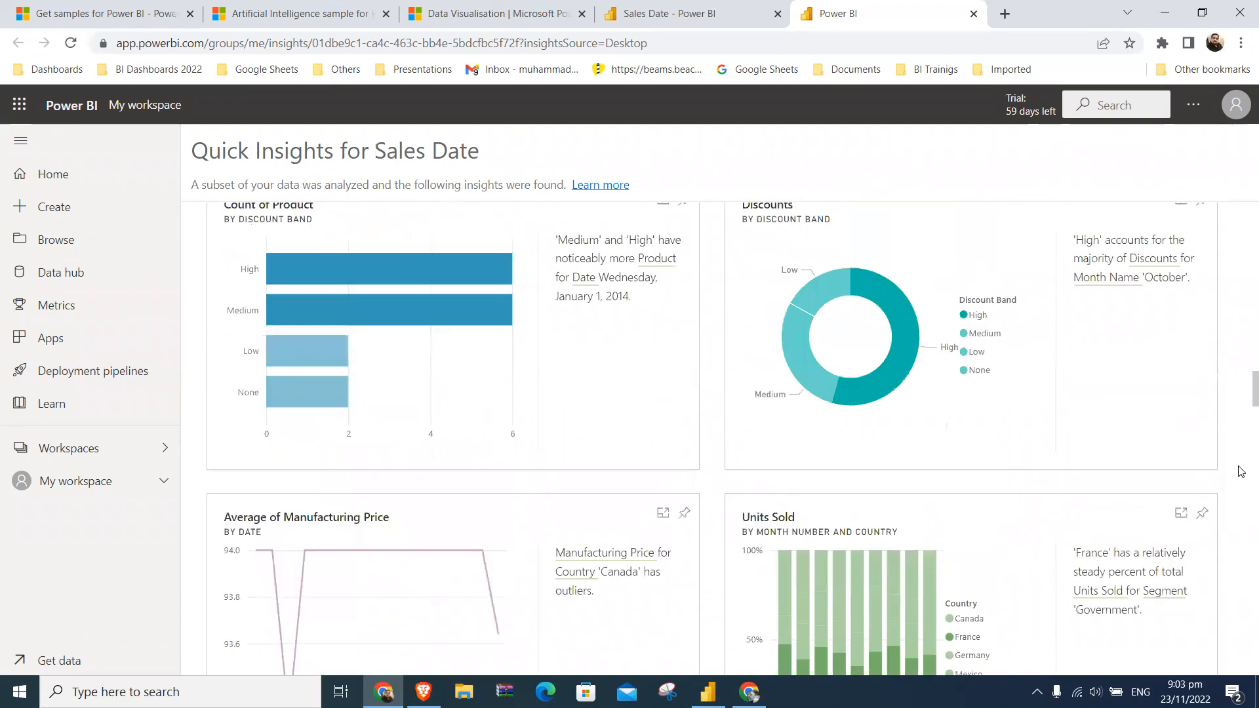
{"action": "scroll", "coordinate": [1241, 471], "scroll_direction": "down", "scroll_amount": 3}
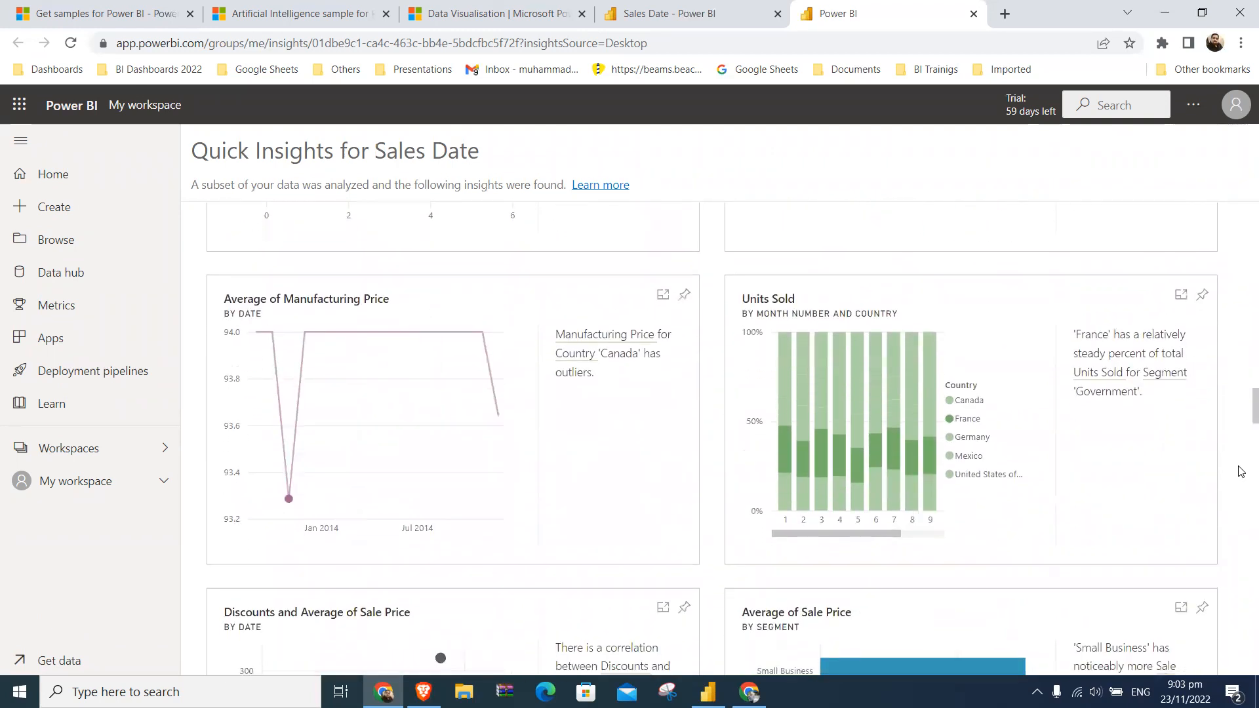
{"action": "scroll", "coordinate": [1240, 471], "scroll_direction": "down", "scroll_amount": 4}
{"action": "scroll", "coordinate": [1241, 472], "scroll_direction": "down", "scroll_amount": 4}
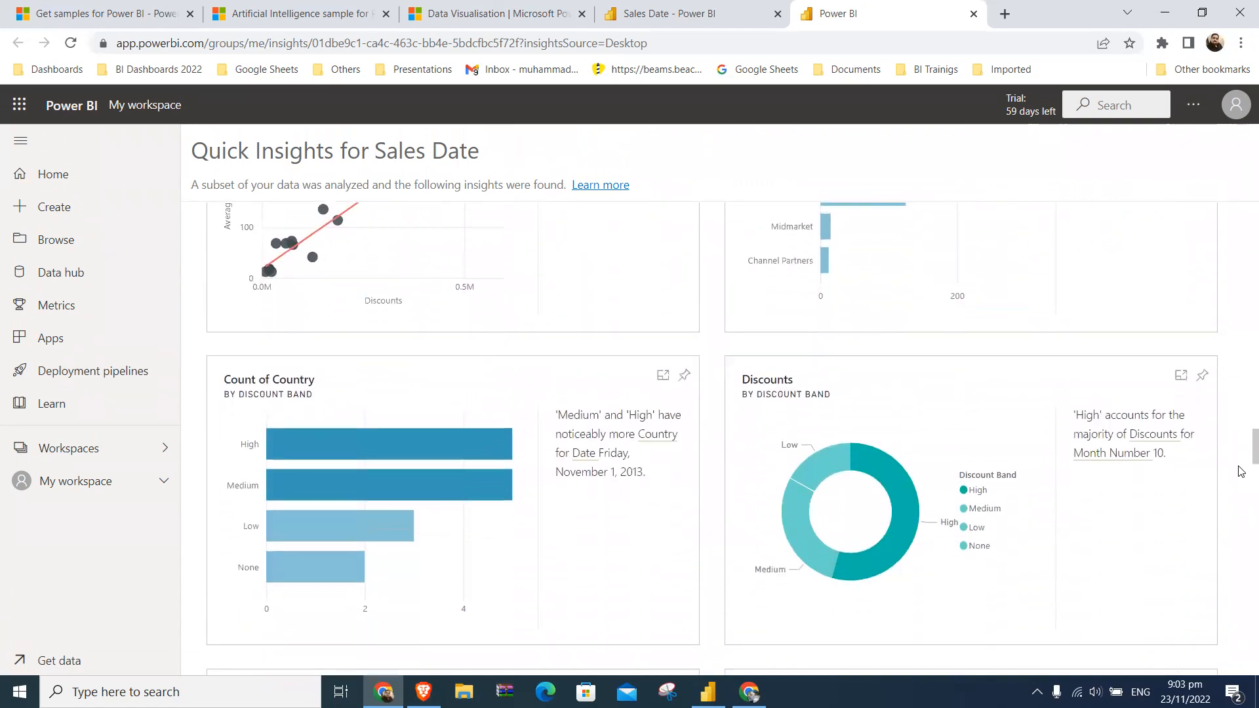
{"action": "scroll", "coordinate": [1241, 472], "scroll_direction": "down", "scroll_amount": 2}
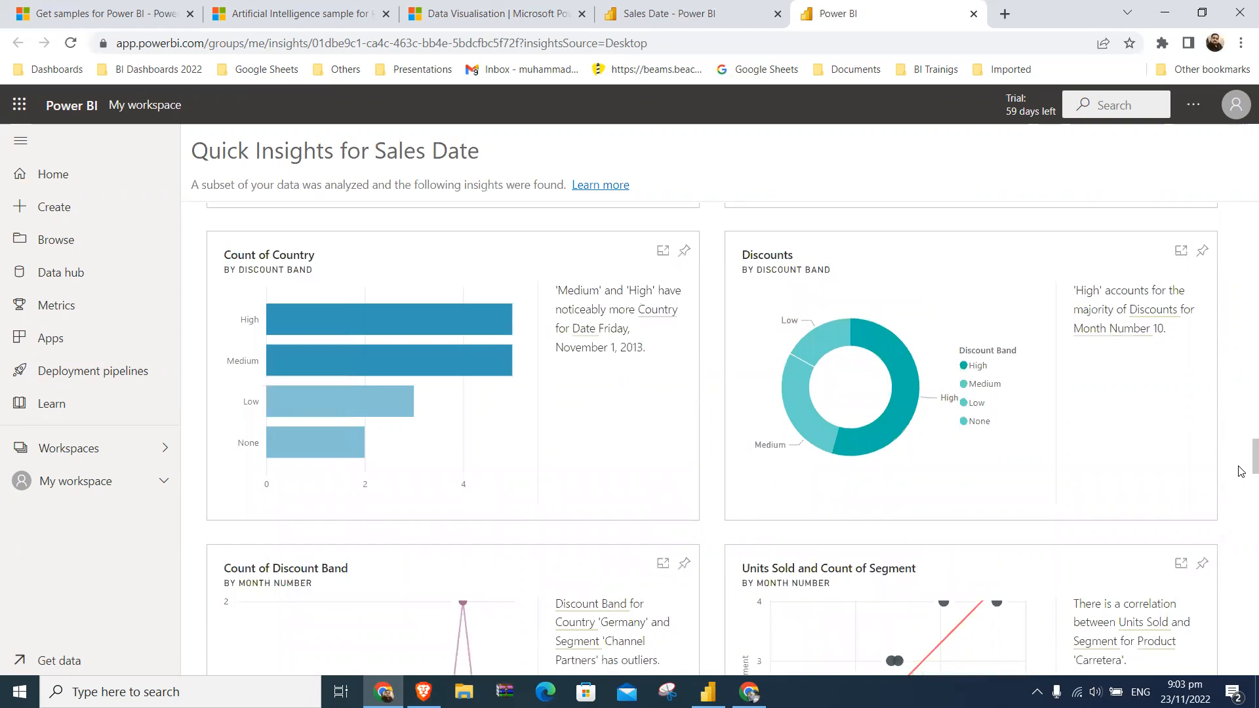
{"action": "scroll", "coordinate": [1240, 471], "scroll_direction": "down", "scroll_amount": 3}
- Review the whole insights list from the first card to the Average of Manufacturing Price by Country cards, and return to its start
{"action": "scroll", "coordinate": [1241, 471], "scroll_direction": "up", "scroll_amount": 20}
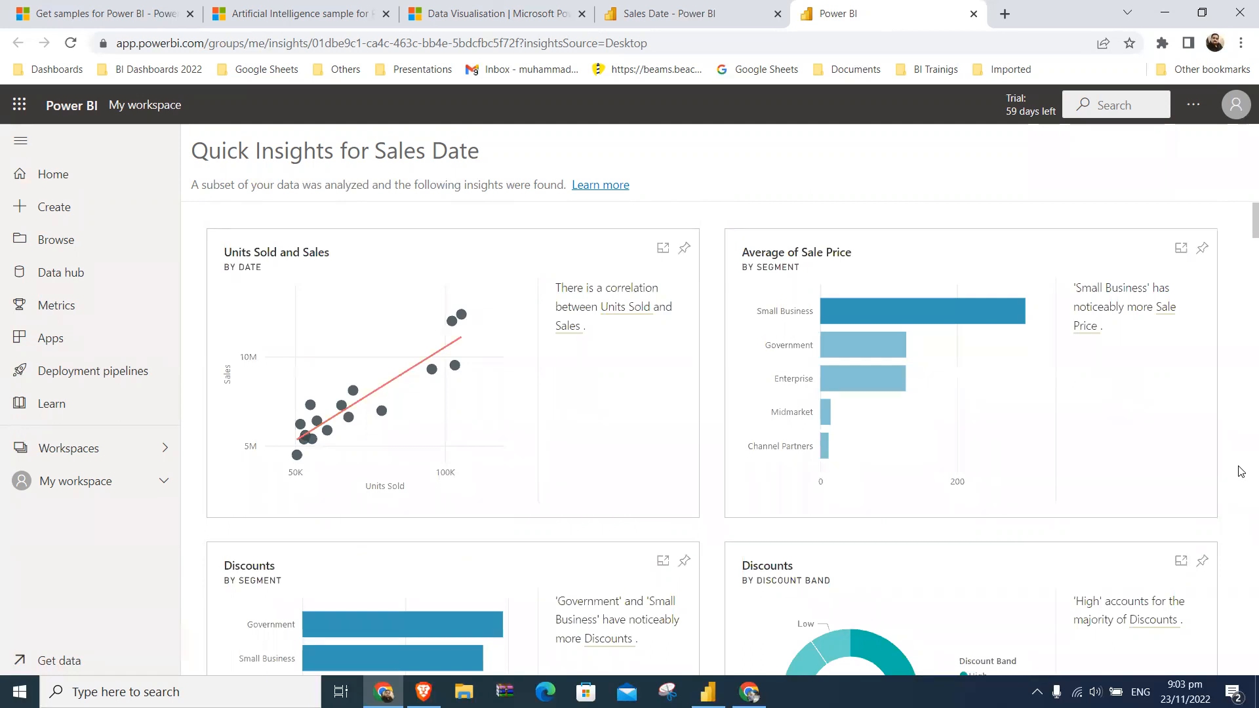
{"action": "scroll", "coordinate": [1241, 471], "scroll_direction": "down", "scroll_amount": 12}
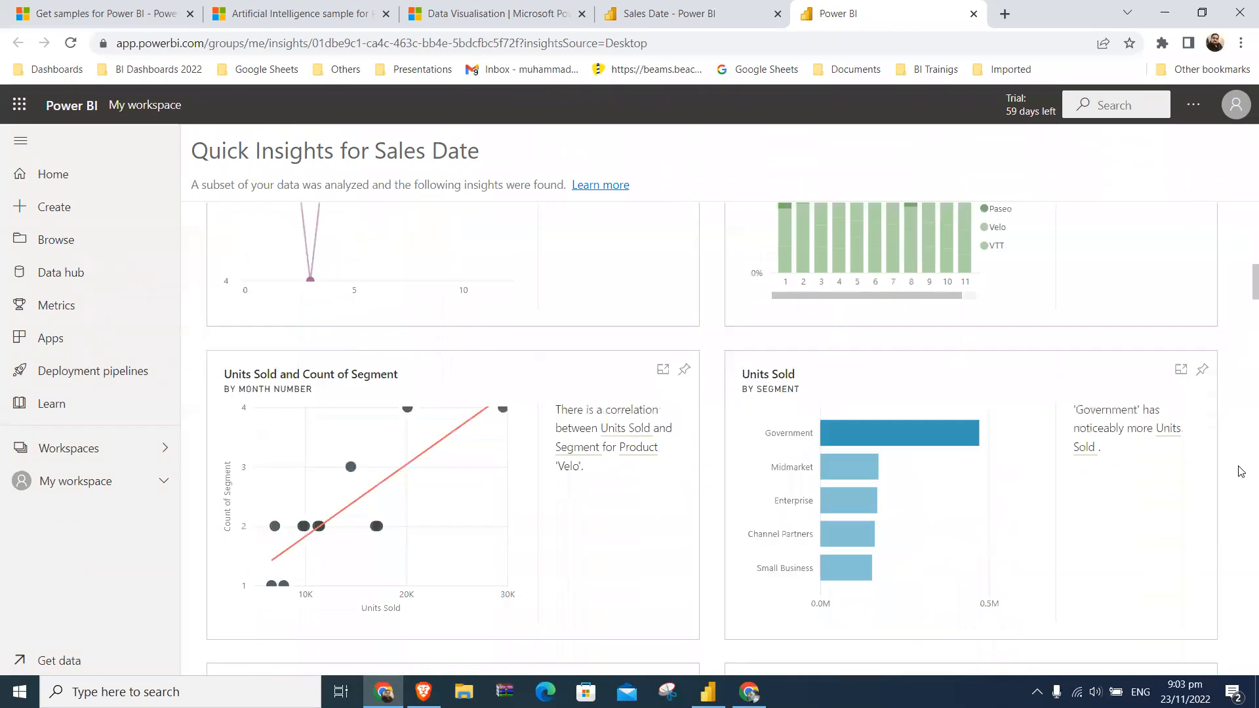
{"action": "scroll", "coordinate": [1241, 471], "scroll_direction": "down", "scroll_amount": 10}
{"action": "scroll", "coordinate": [1240, 472], "scroll_direction": "down", "scroll_amount": 10}
{"action": "scroll", "coordinate": [1240, 460], "scroll_direction": "down", "scroll_amount": 10}
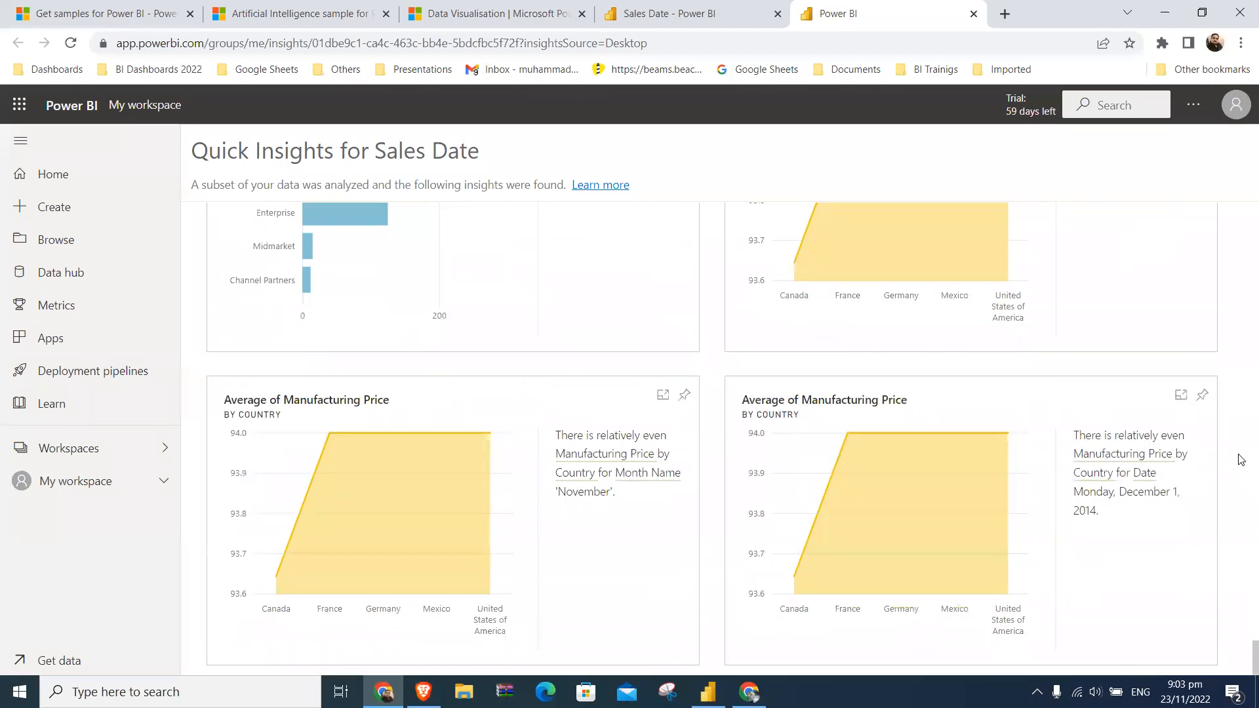
{"action": "scroll", "coordinate": [1241, 459], "scroll_direction": "up", "scroll_amount": 10}
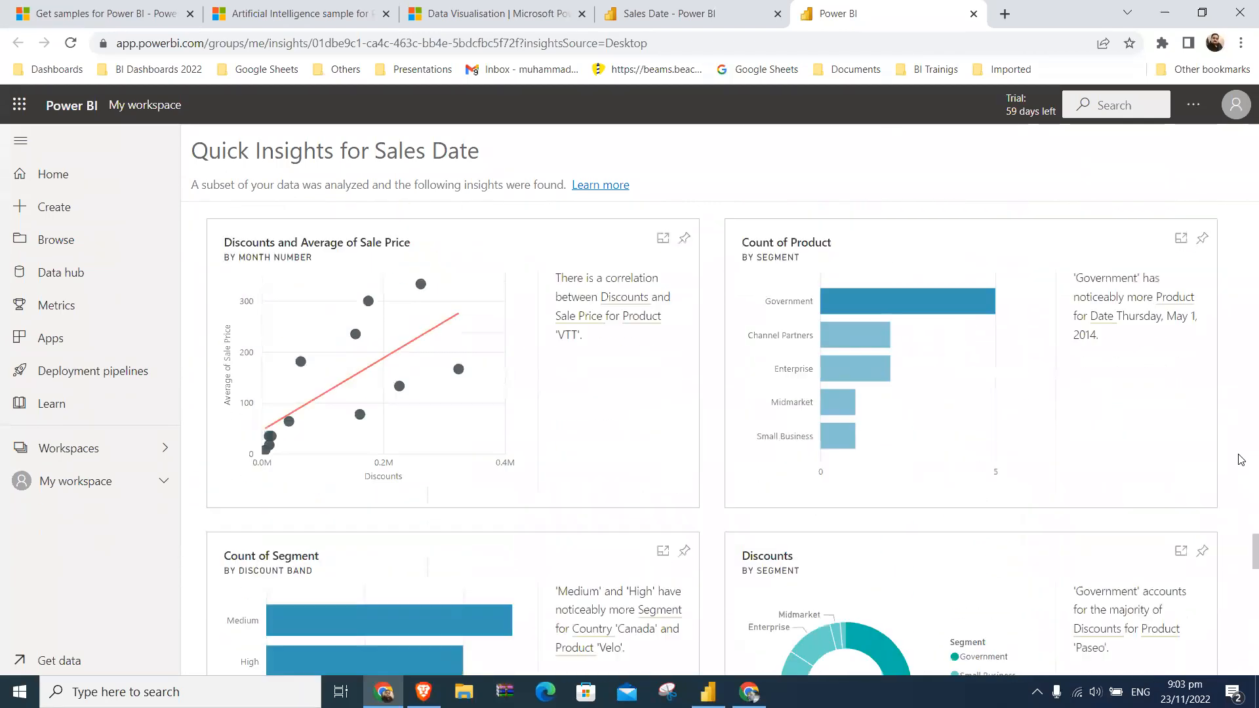
{"action": "scroll", "coordinate": [1241, 460], "scroll_direction": "up", "scroll_amount": 10}
{"action": "scroll", "coordinate": [1241, 459], "scroll_direction": "up", "scroll_amount": 10}
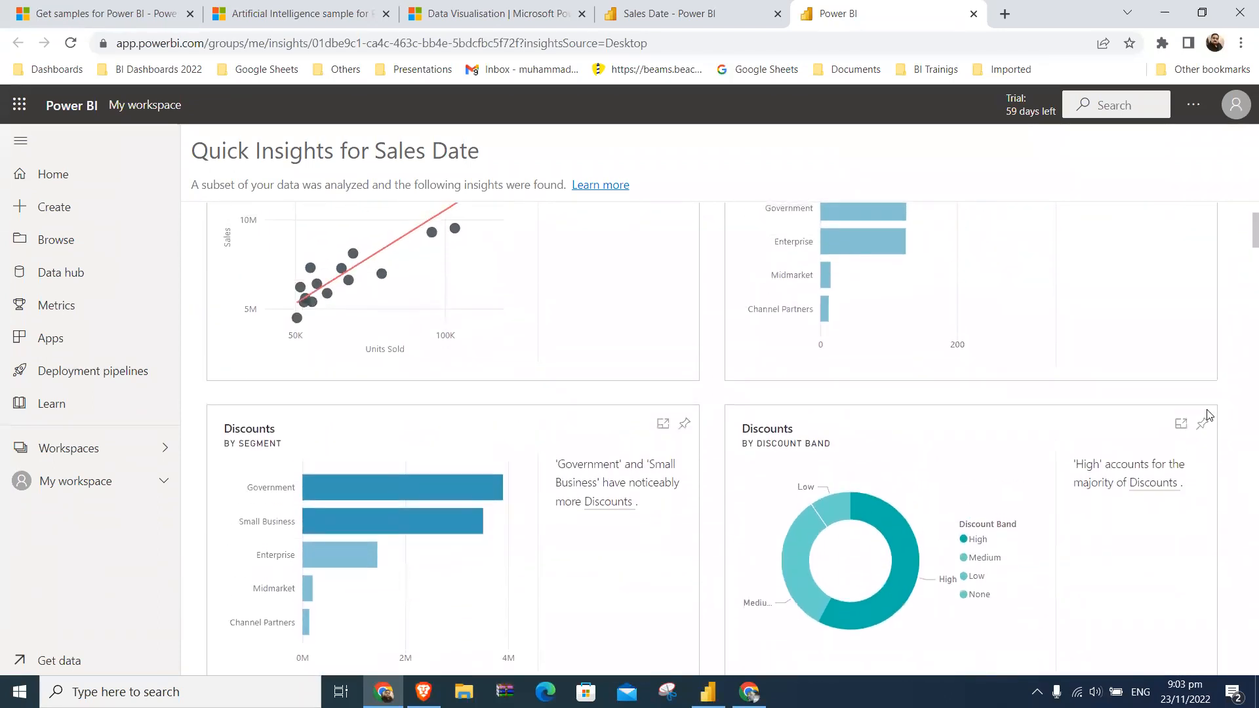
- Close the Quick Insights page and export the Sales Date report to PowerPoint as embedded live data, opening it in the PowerPoint application
{"action": "left_click", "coordinate": [973, 14]}
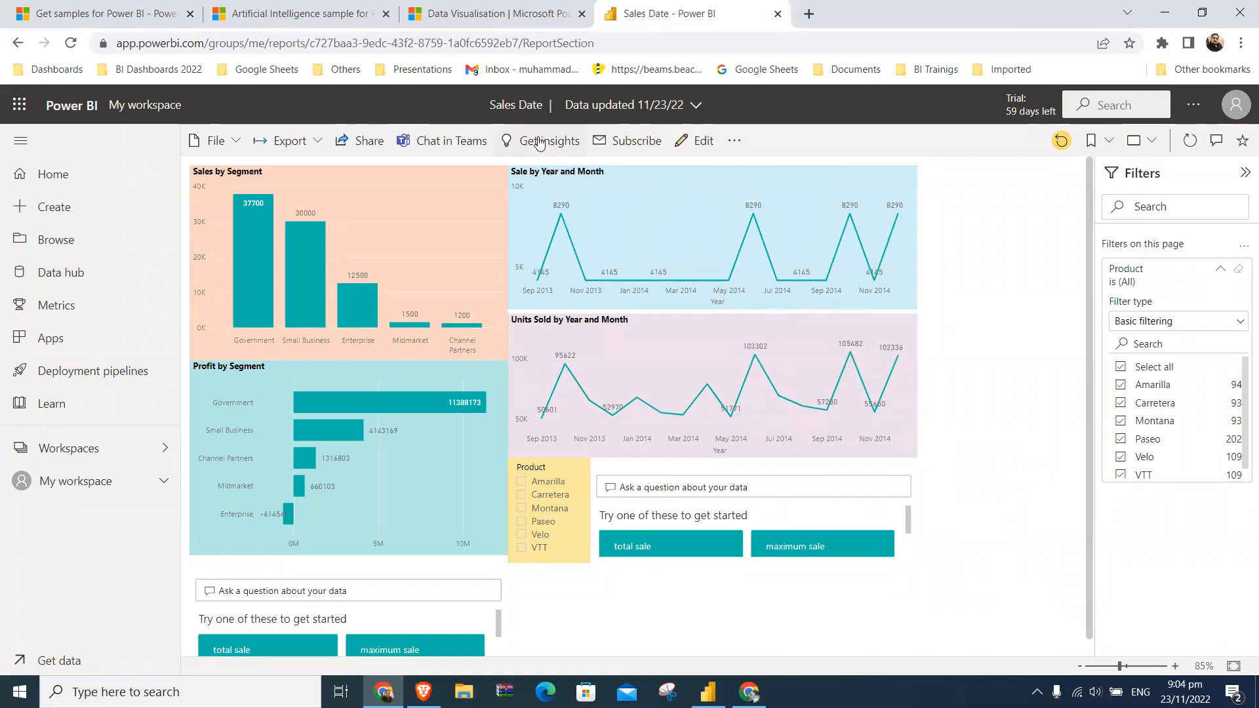
{"action": "left_click", "coordinate": [315, 140]}
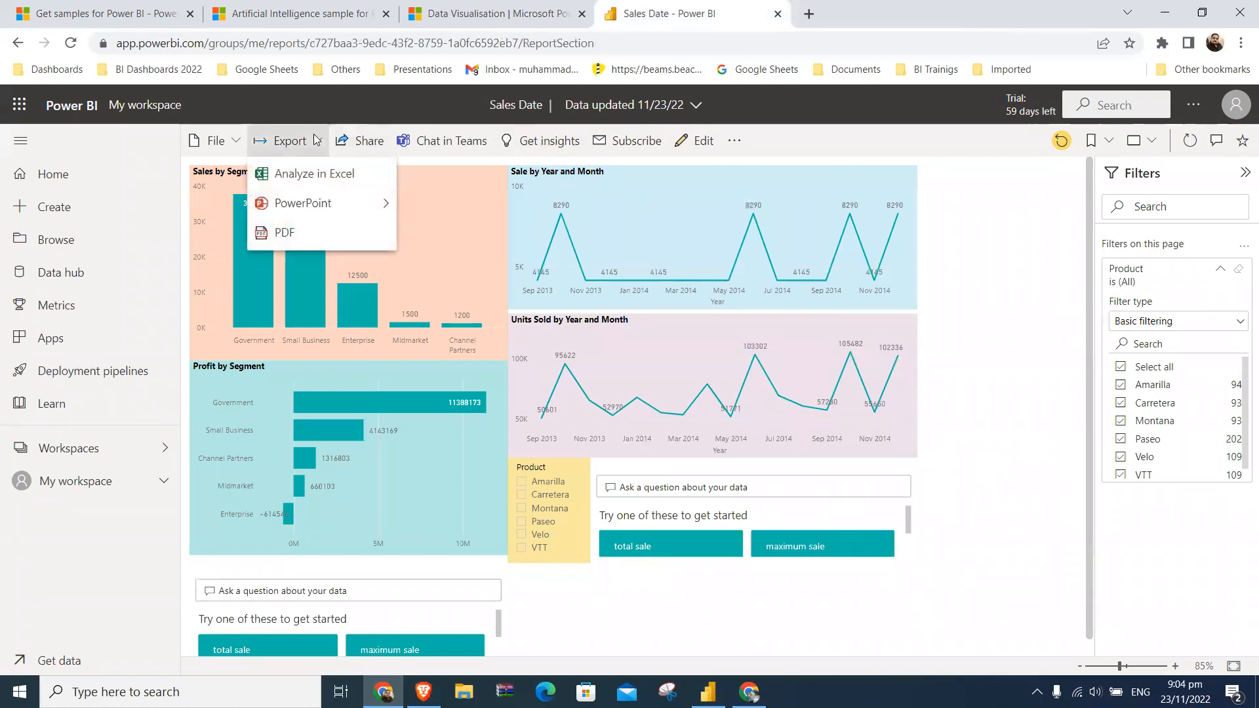
{"action": "mouse_move", "coordinate": [338, 201]}
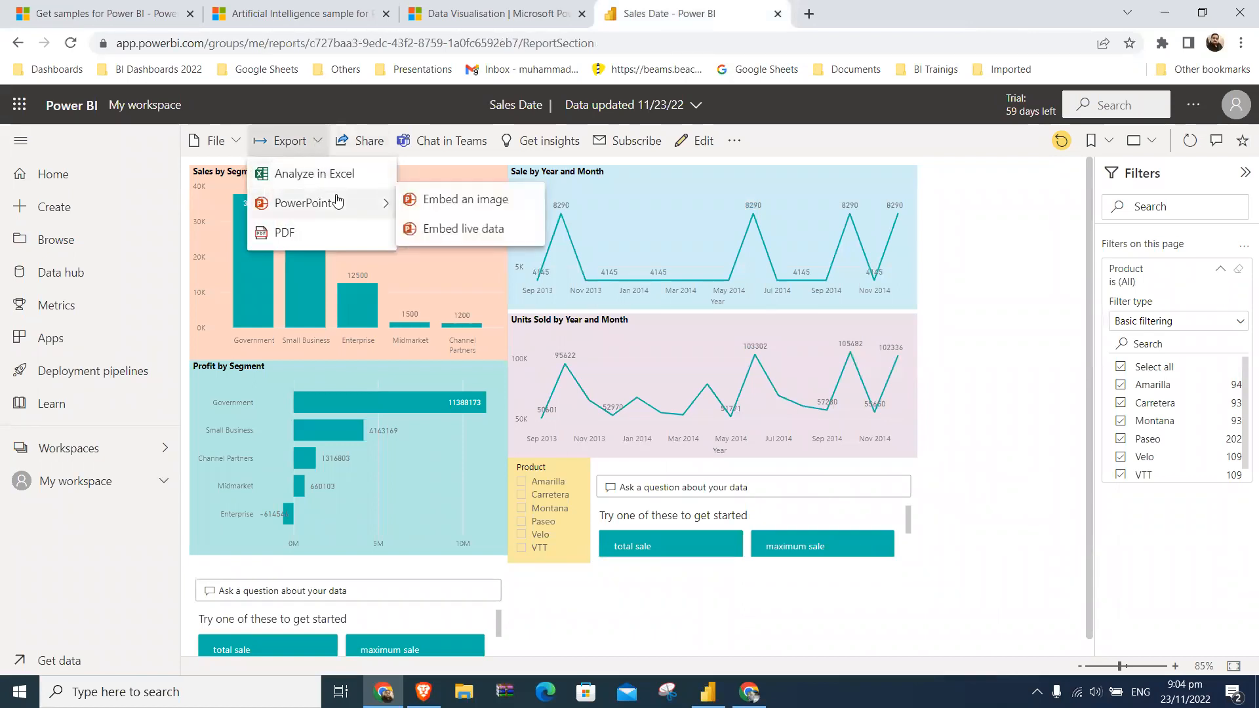
{"action": "left_click", "coordinate": [448, 234]}
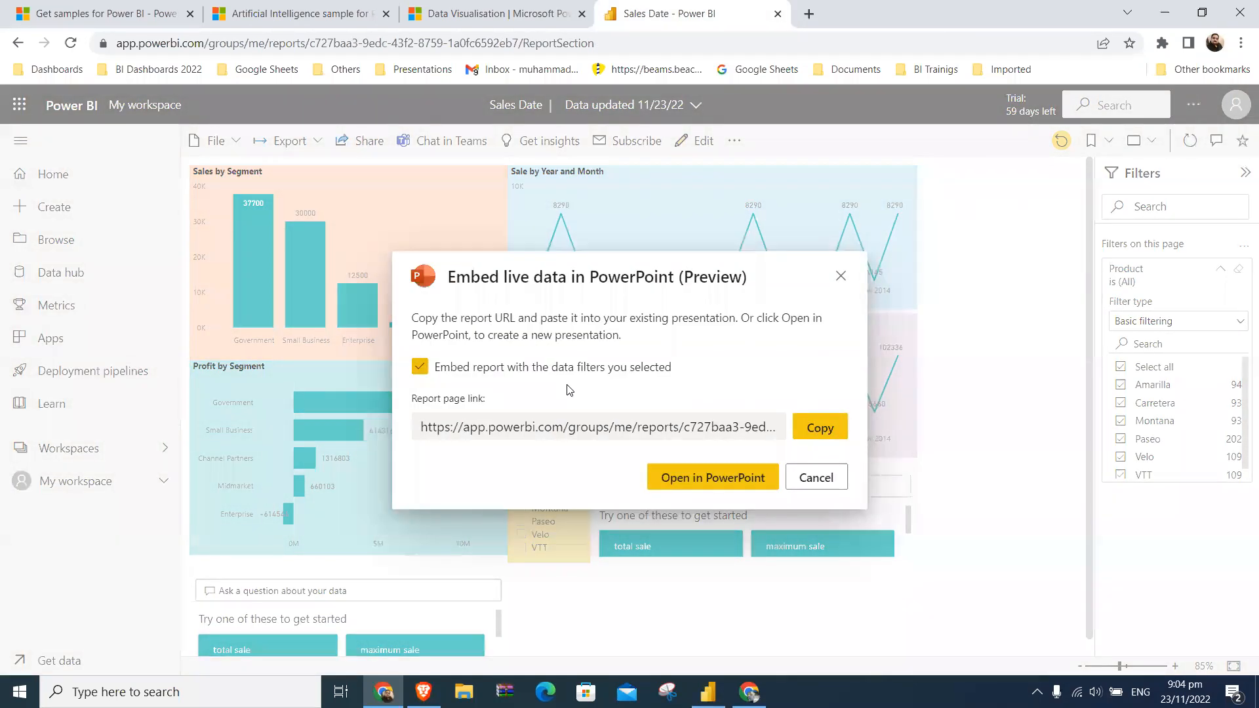
{"action": "left_click", "coordinate": [708, 477]}
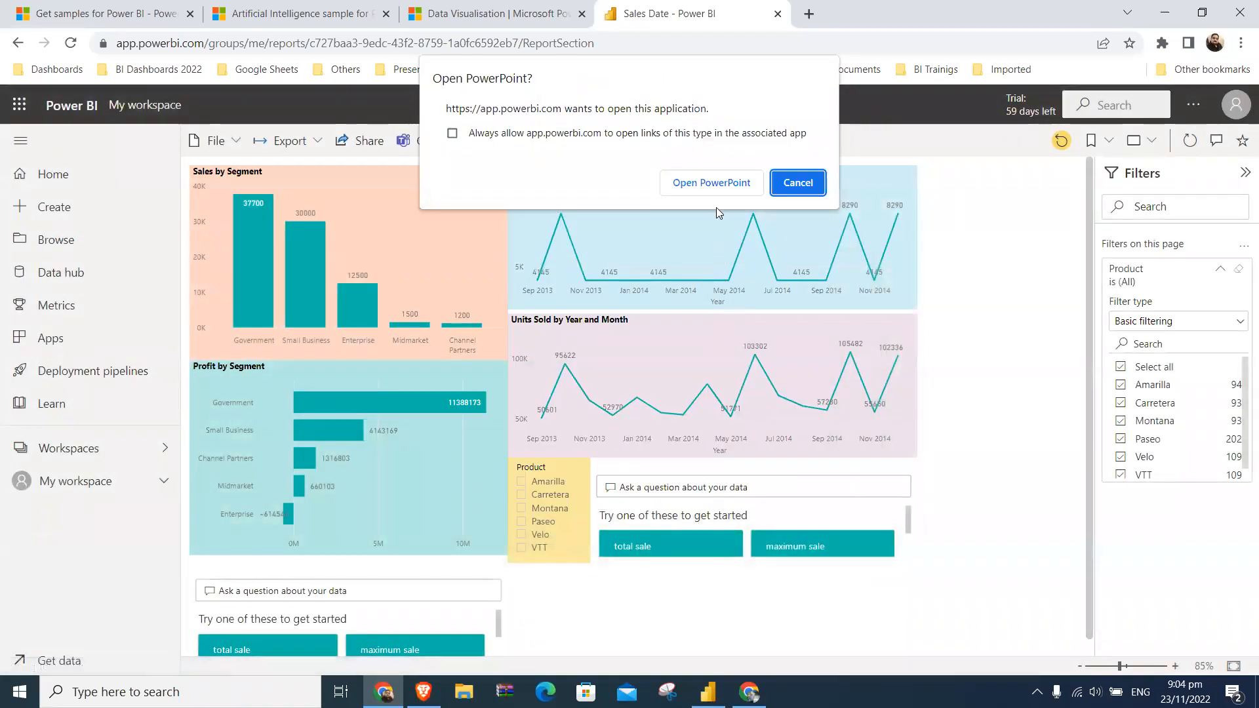
{"action": "left_click", "coordinate": [720, 188]}
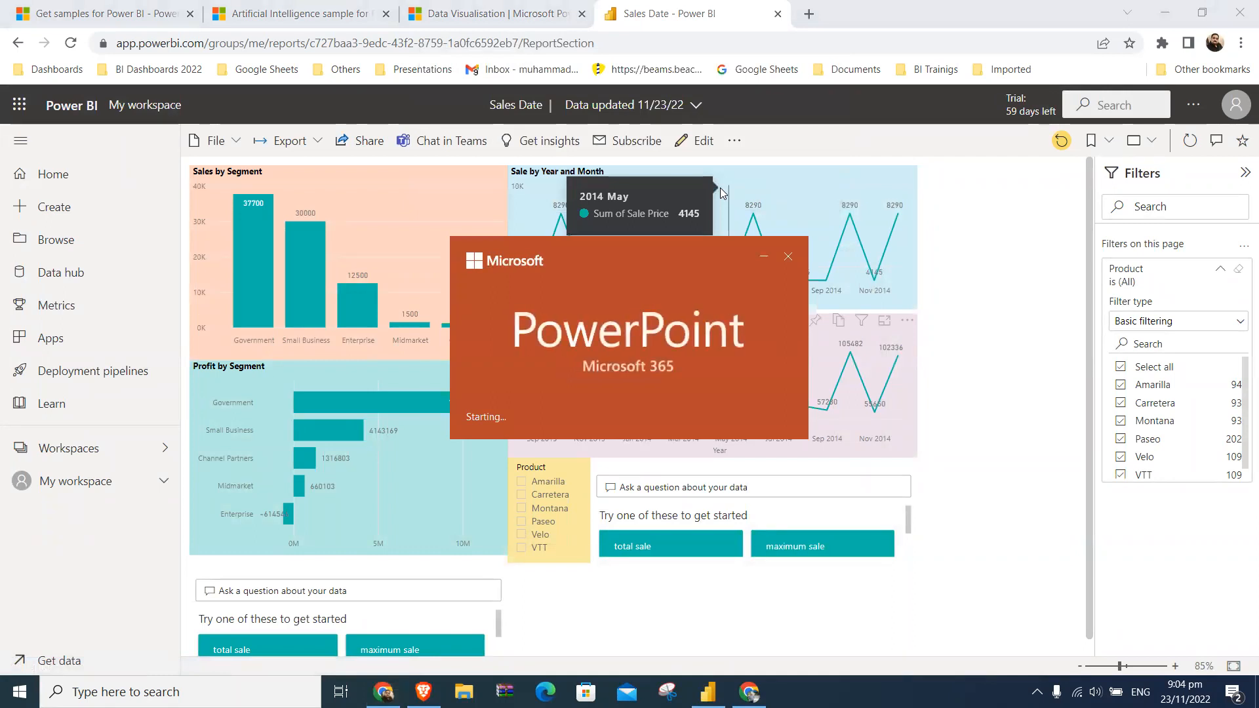
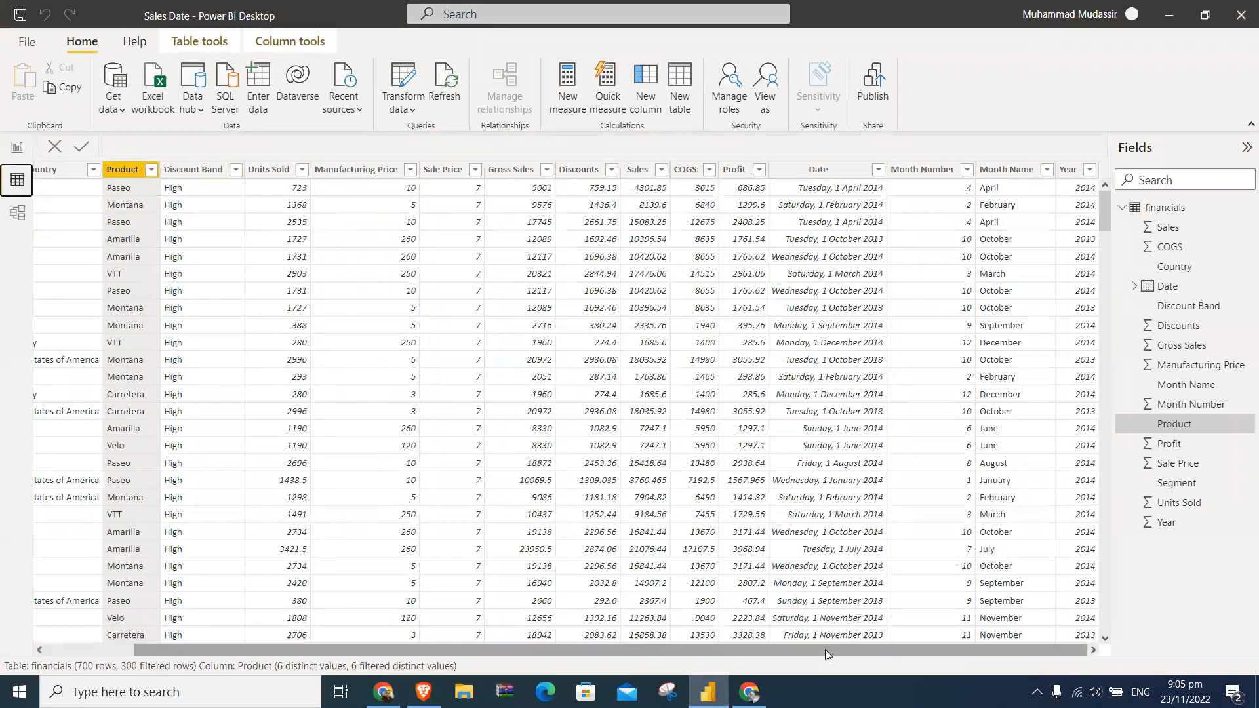
- Review the available commands for the Sales column and look across the columns of the financials table
{"action": "right_click", "coordinate": [670, 264]}
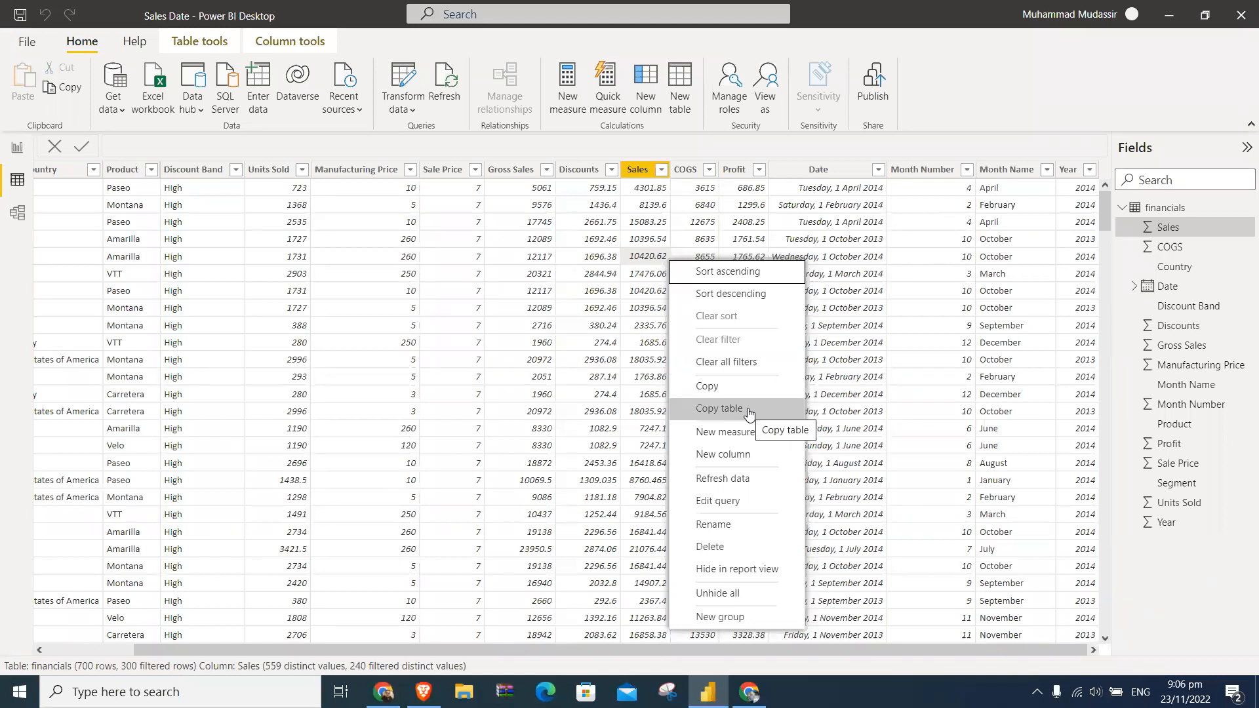
{"action": "left_click", "coordinate": [524, 326]}
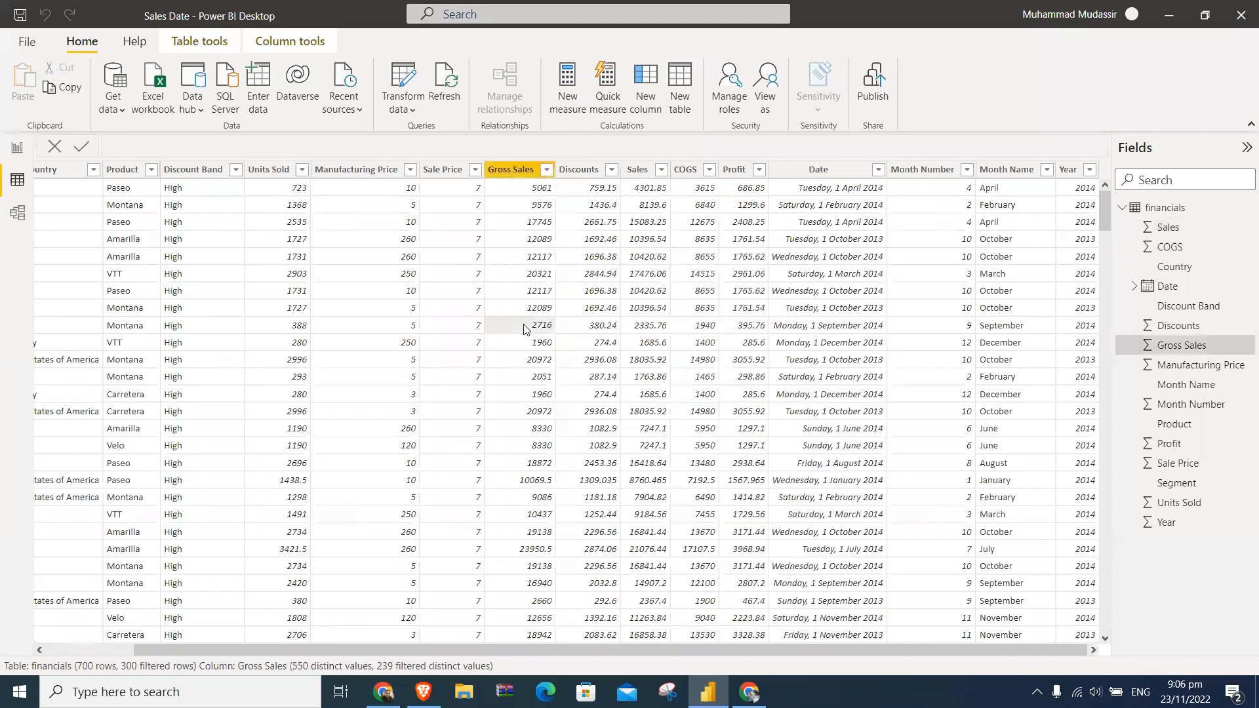
{"action": "key", "text": "Left"}
{"action": "key", "text": "Left"}
{"action": "key", "text": "Left"}
{"action": "key", "text": "Left"}
{"action": "key", "text": "Left"}
{"action": "key", "text": "Left"}
{"action": "key", "text": "Left"}
{"action": "key", "text": "Left"}
{"action": "key", "text": "Left"}
{"action": "key", "text": "Left"}
{"action": "key", "text": "Left"}
{"action": "key", "text": "Left"}
{"action": "key", "text": "Left"}
{"action": "key", "text": "Left"}
{"action": "key", "text": "Left"}
{"action": "key", "text": "Left"}
{"action": "key", "text": "Left"}
{"action": "key", "text": "Left"}
{"action": "key", "text": "Left"}
{"action": "key", "text": "Left"}
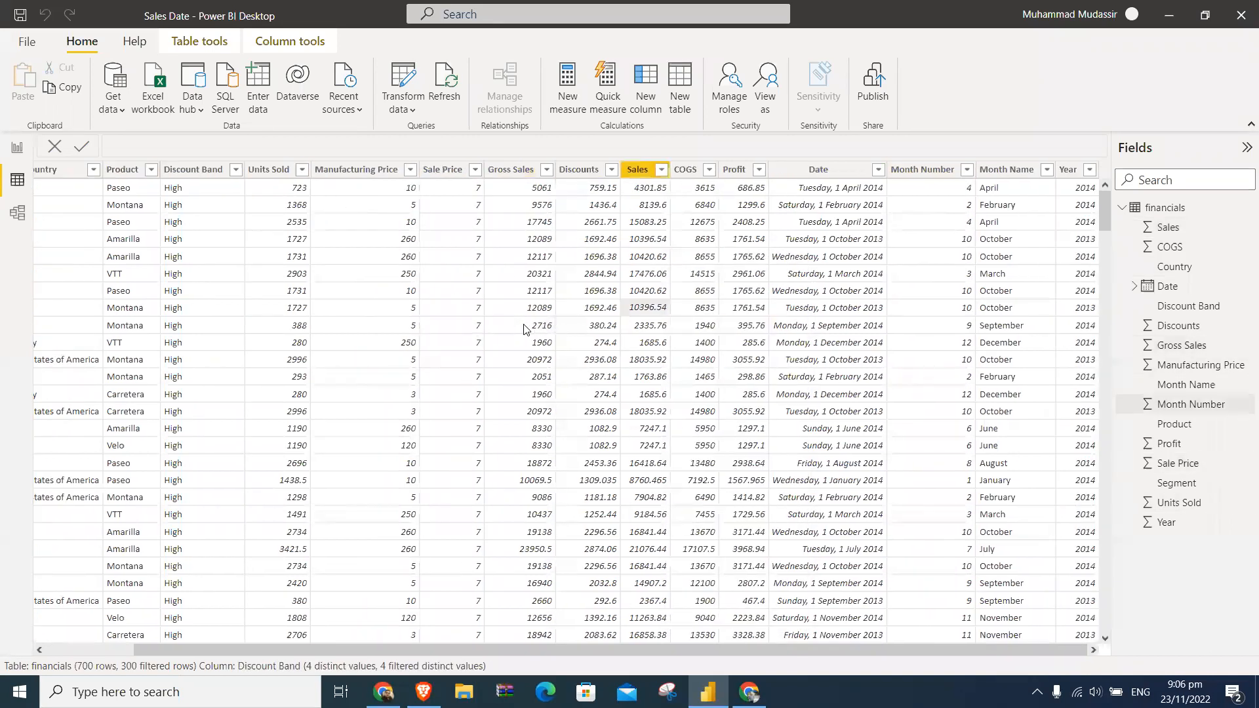
{"action": "key", "text": "Left"}
{"action": "key", "text": "Left"}
{"action": "key", "text": "Left"}
{"action": "key", "text": "Left"}
{"action": "key", "text": "Left"}
{"action": "key", "text": "Left"}
{"action": "key", "text": "Left"}
{"action": "key", "text": "Left"}
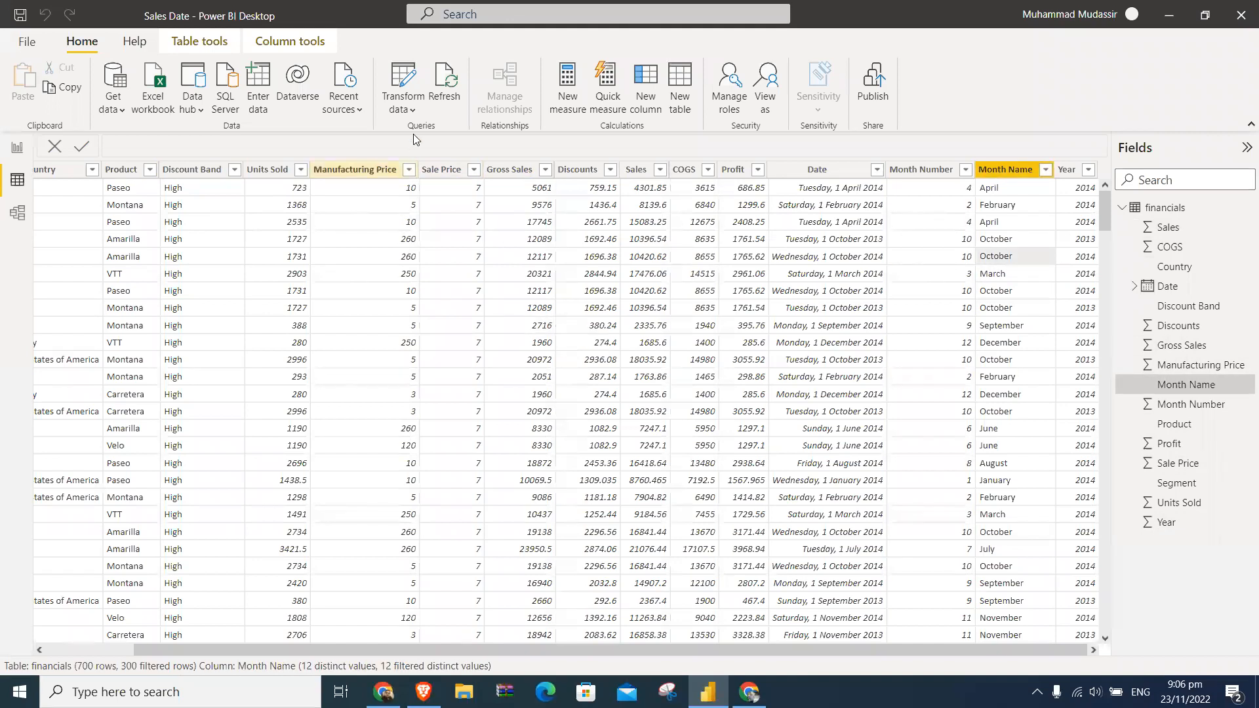
- Open the financials query in the Power Query Editor and review the options for closing and applying changes
{"action": "left_click", "coordinate": [413, 109]}
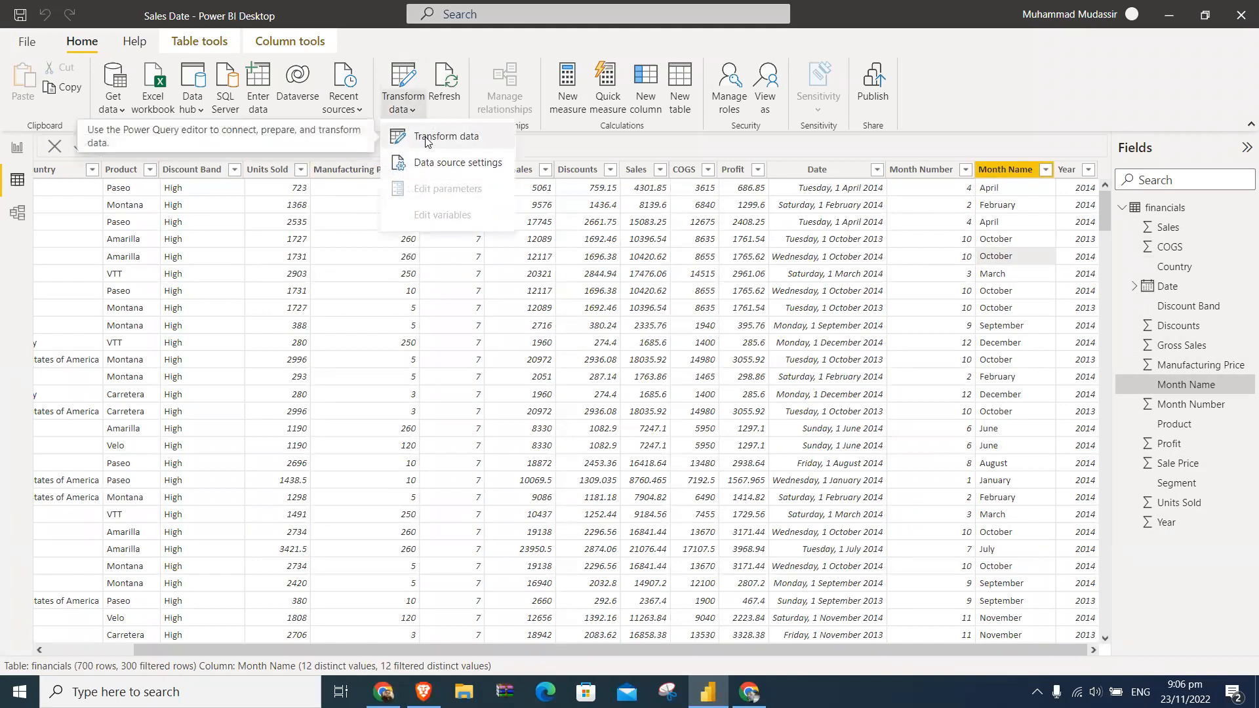
{"action": "left_click", "coordinate": [424, 136]}
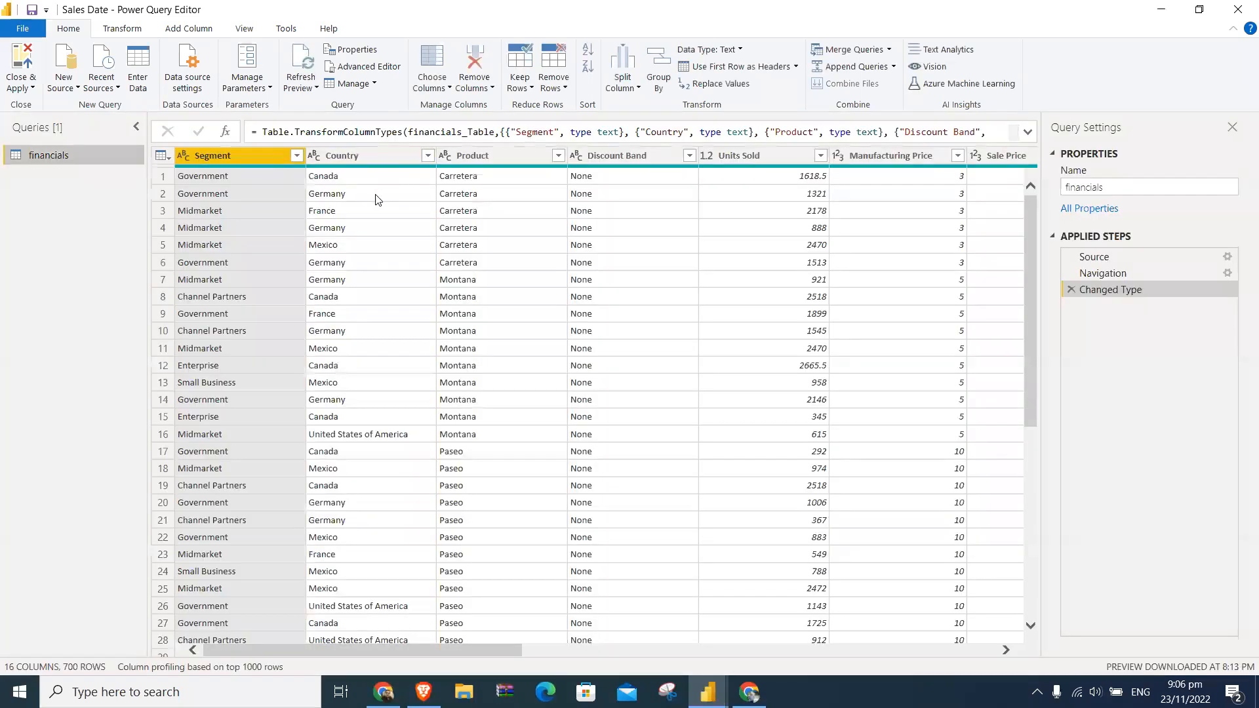
{"action": "left_click", "coordinate": [33, 89]}
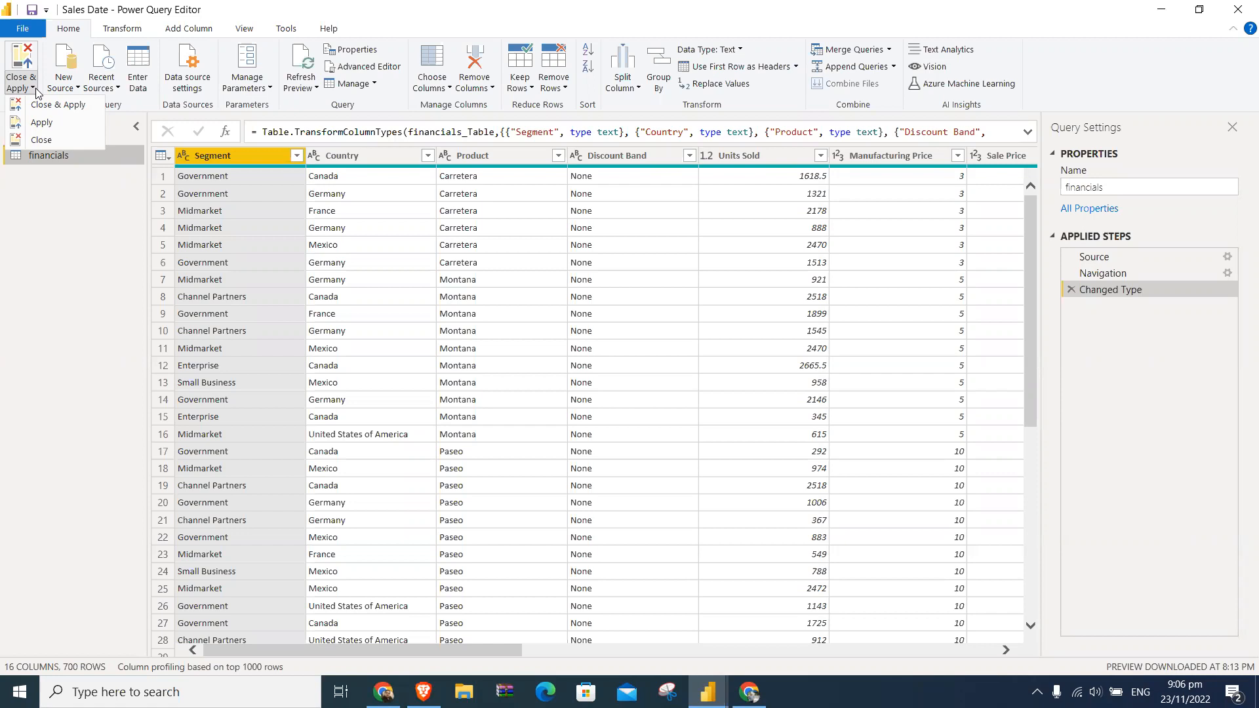
{"action": "left_click", "coordinate": [296, 3]}
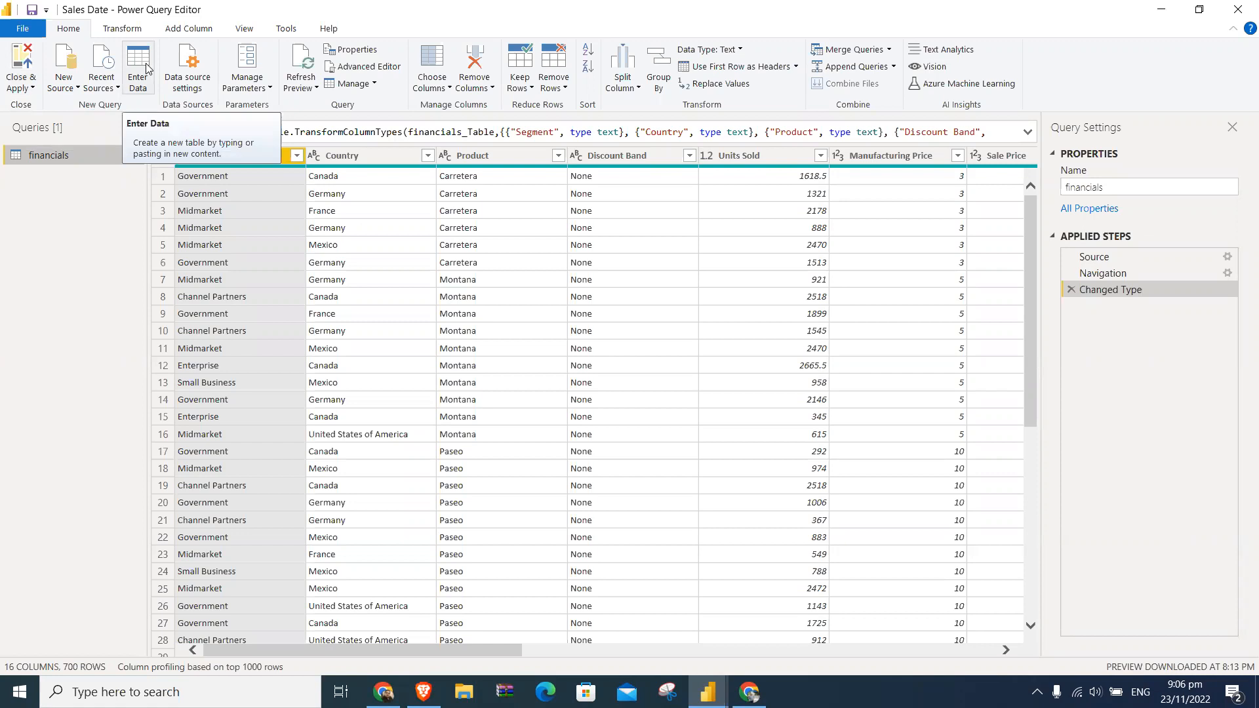
- Try entering placeholder text in two columns of a new manually entered table, and discard the table
{"action": "left_click", "coordinate": [145, 72]}
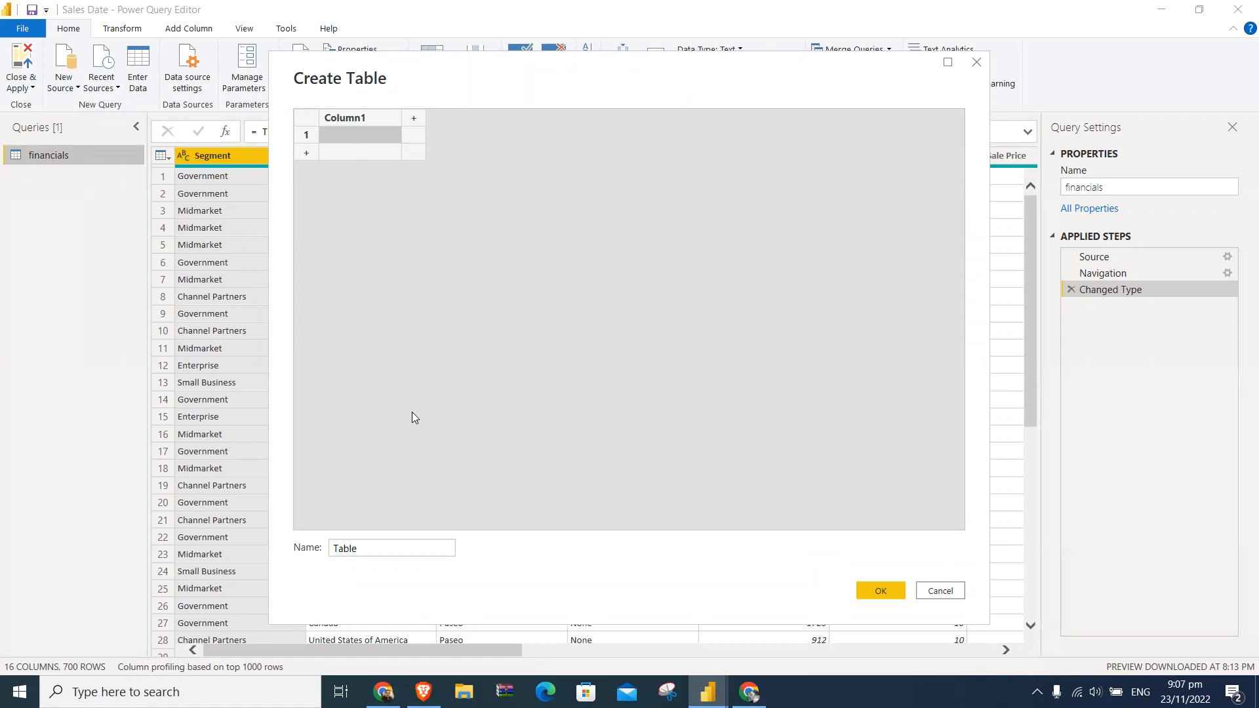
{"action": "type", "text": "lhehfdlld"}
{"action": "key", "text": "Return"}
{"action": "type", "text": "jsjb,c,cx"}
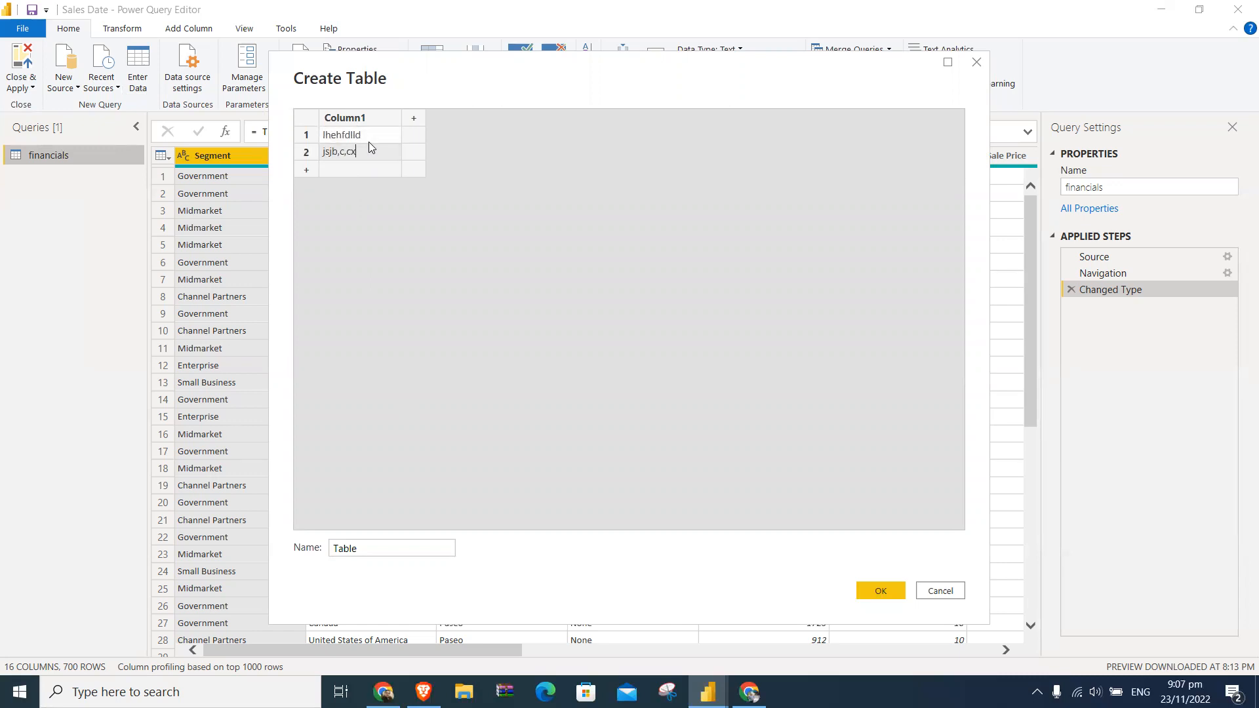
{"action": "key", "text": "Return"}
{"action": "type", "text": ",bsc,bcs,,"}
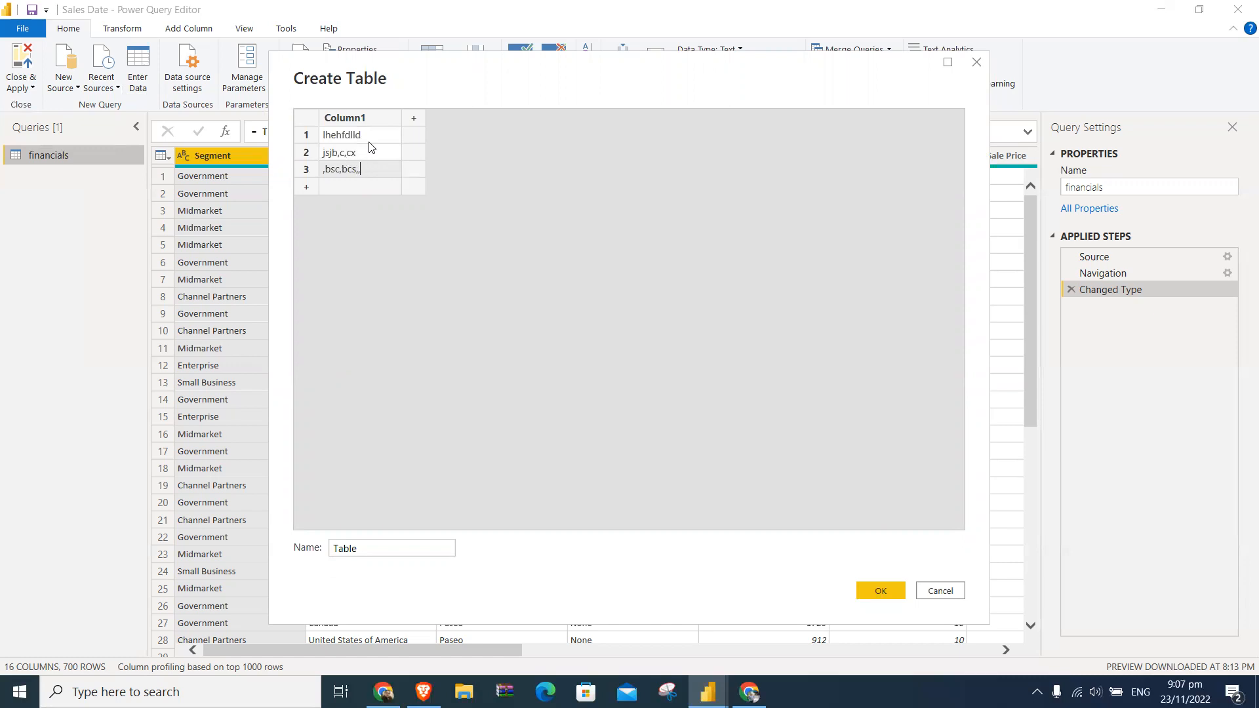
{"action": "left_click", "coordinate": [421, 142]}
{"action": "type", "text": ",sc,xc x ,,"}
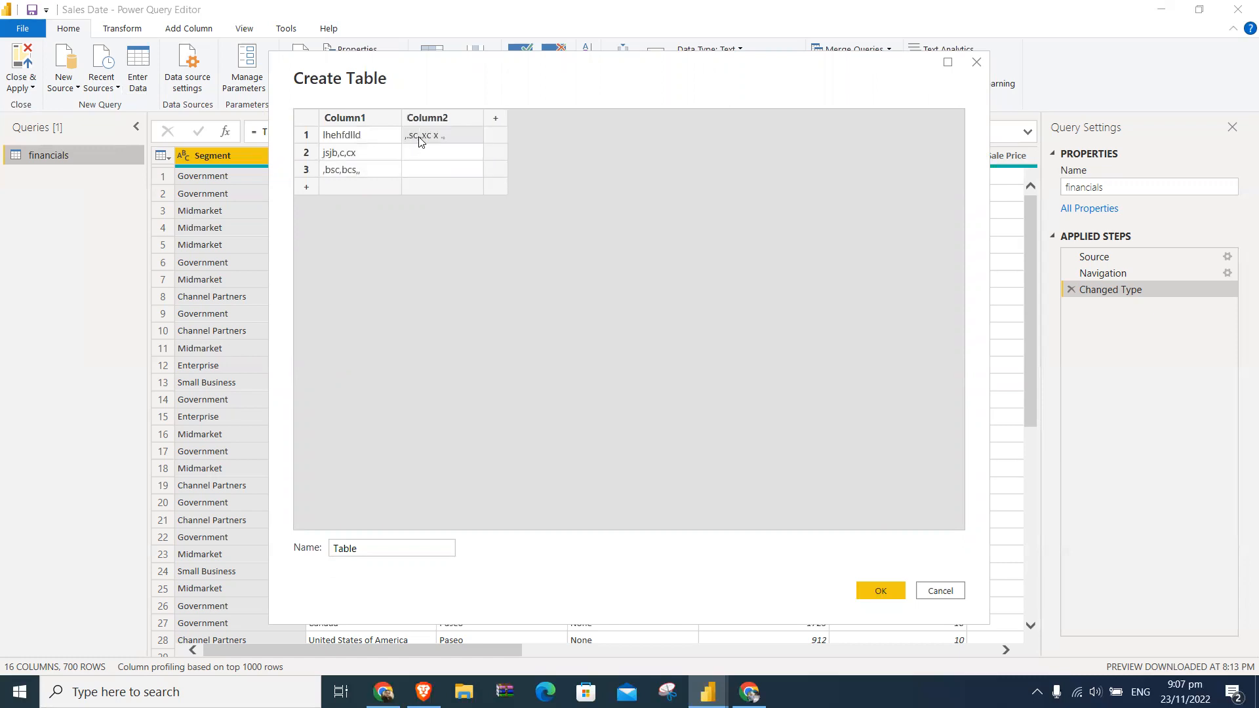
{"action": "key", "text": "Return"}
{"action": "type", "text": "msnjcs"}
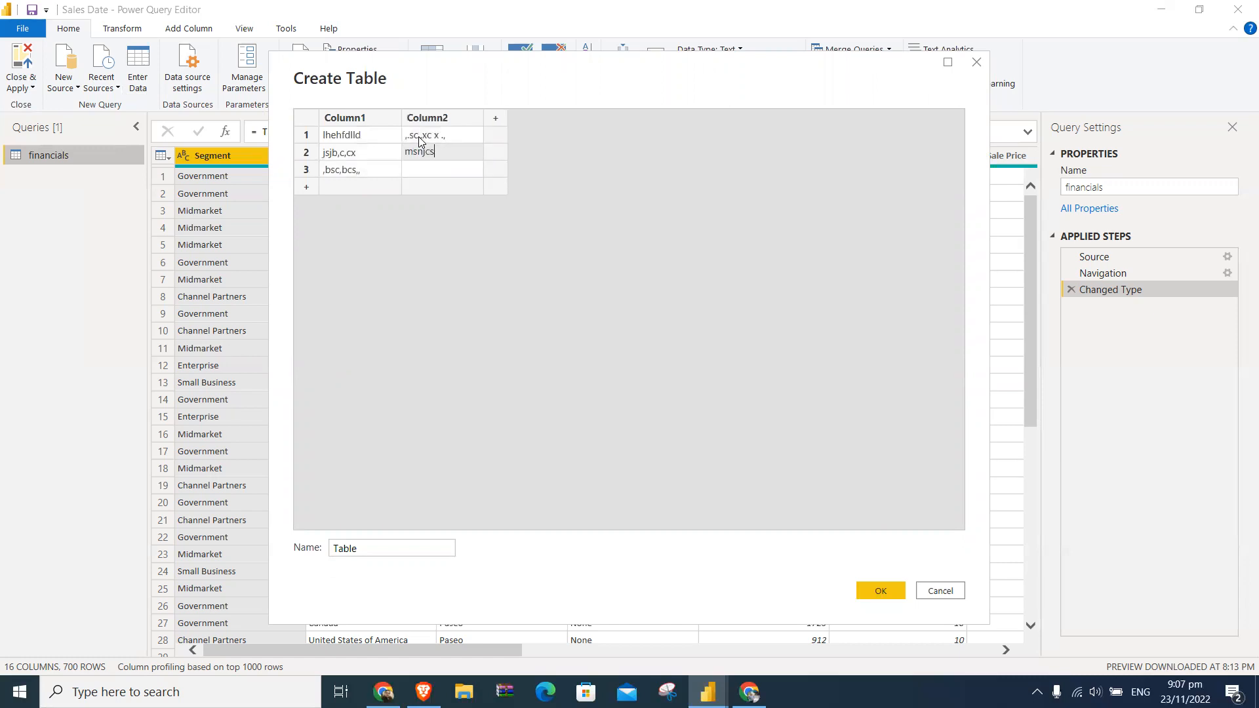
{"action": "left_click", "coordinate": [930, 592]}
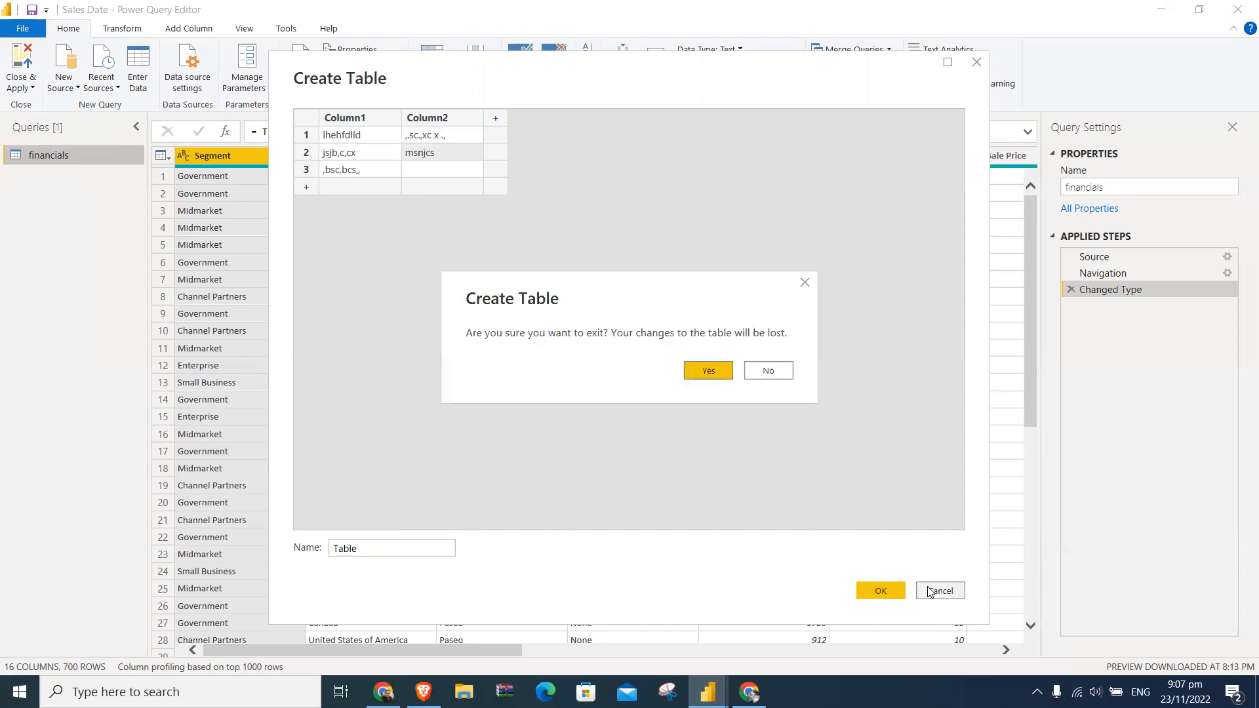
{"action": "left_click", "coordinate": [724, 372]}
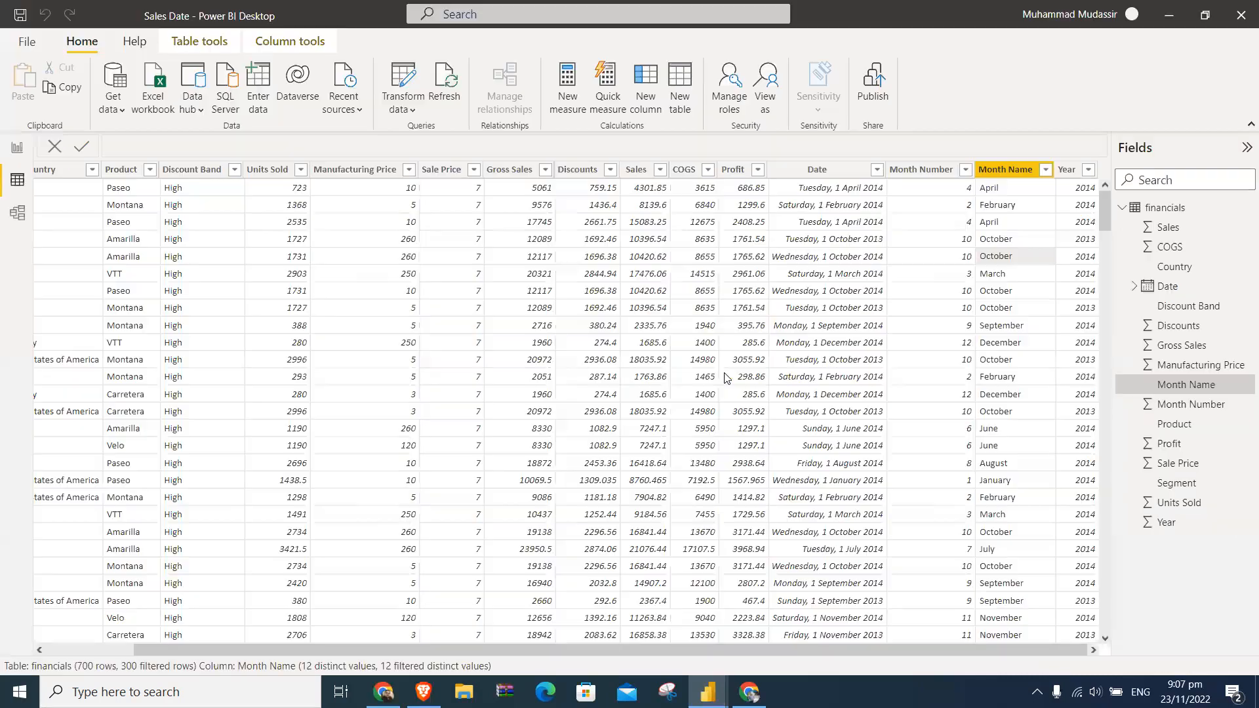
- Reopen the financials query in the Power Query Editor and review its transform commands and first-row header options
{"action": "left_click", "coordinate": [403, 110]}
{"action": "left_click", "coordinate": [430, 137]}
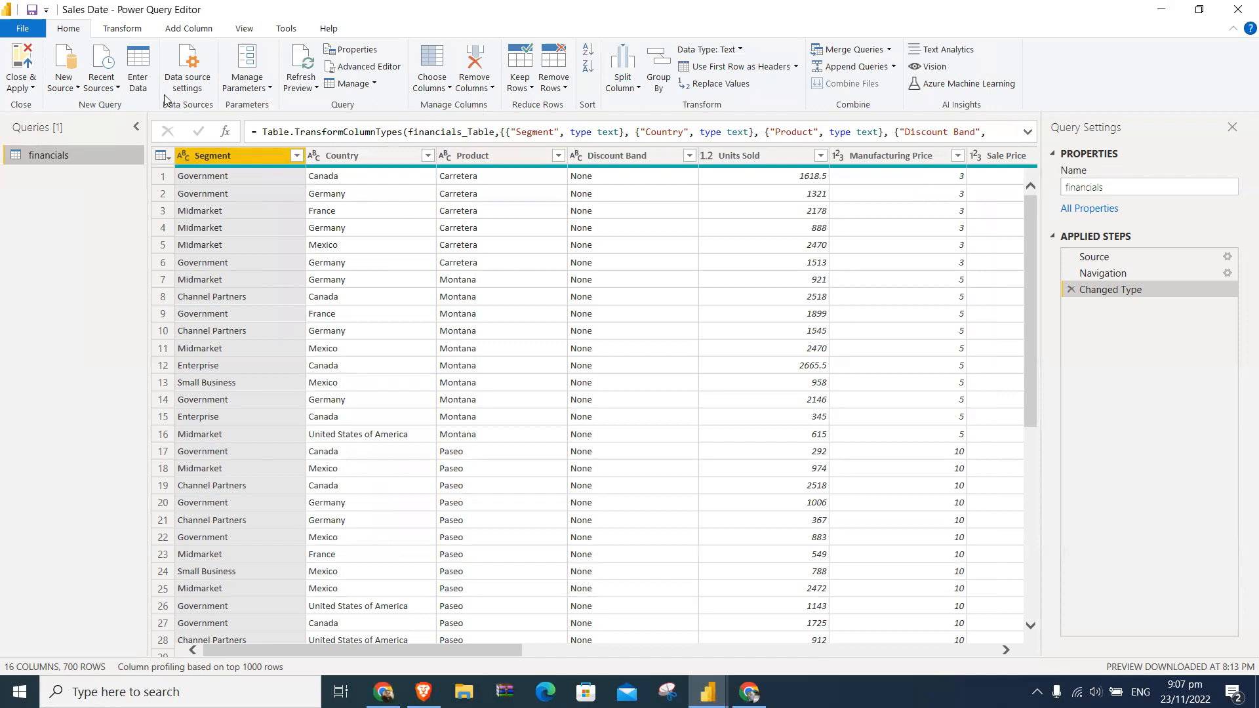
{"action": "left_click", "coordinate": [129, 32]}
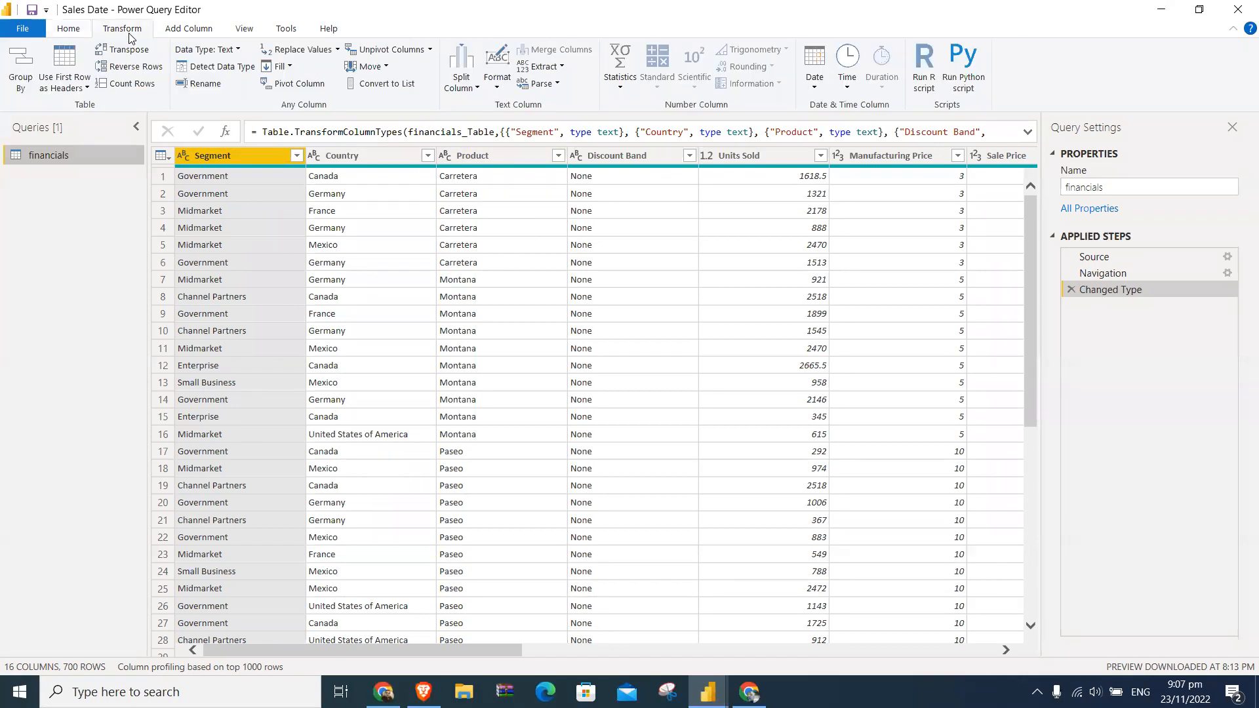
{"action": "left_click", "coordinate": [86, 89]}
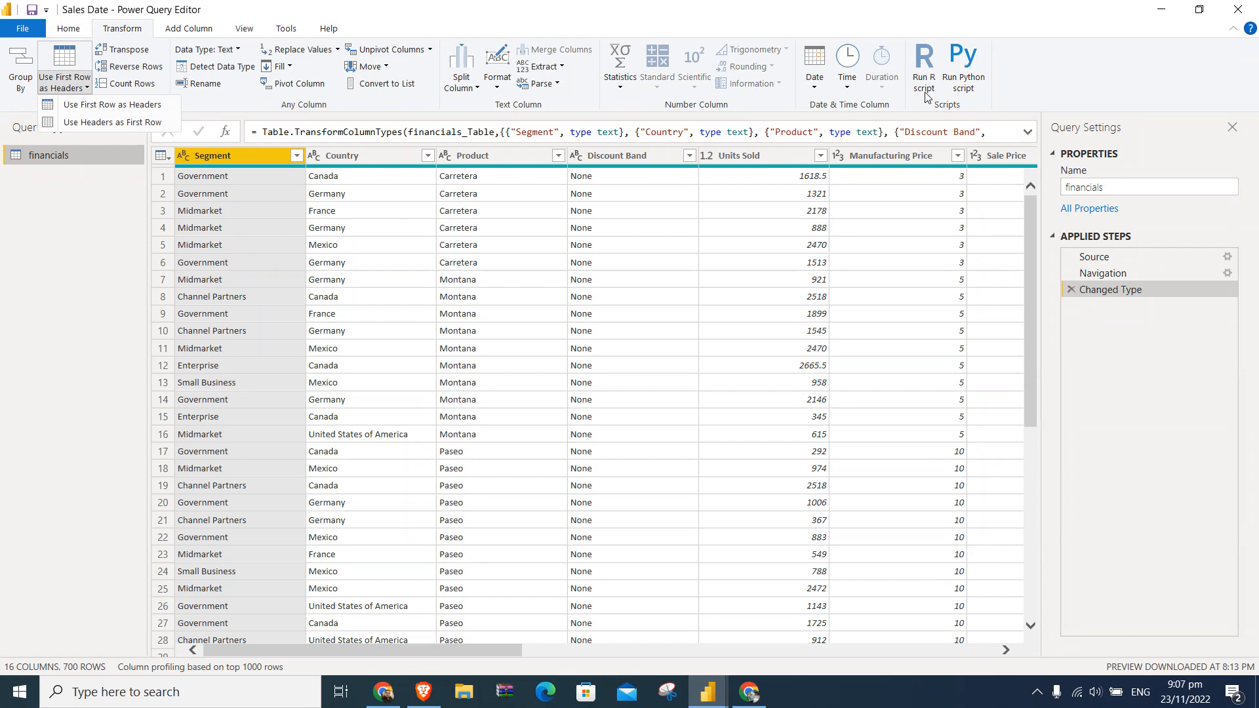
- Examine the Run Python script and Run R script dialogs, closing each one without running a script
{"action": "left_click", "coordinate": [958, 64]}
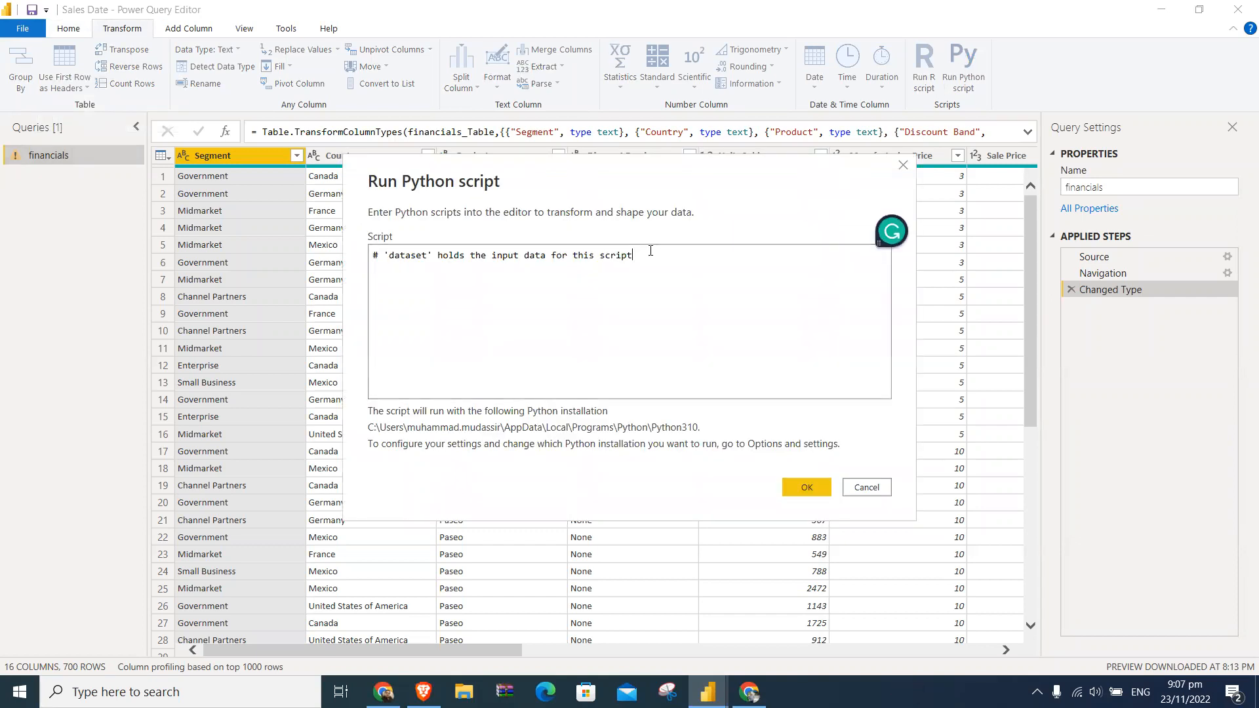
{"action": "key", "text": "ctrl+a"}
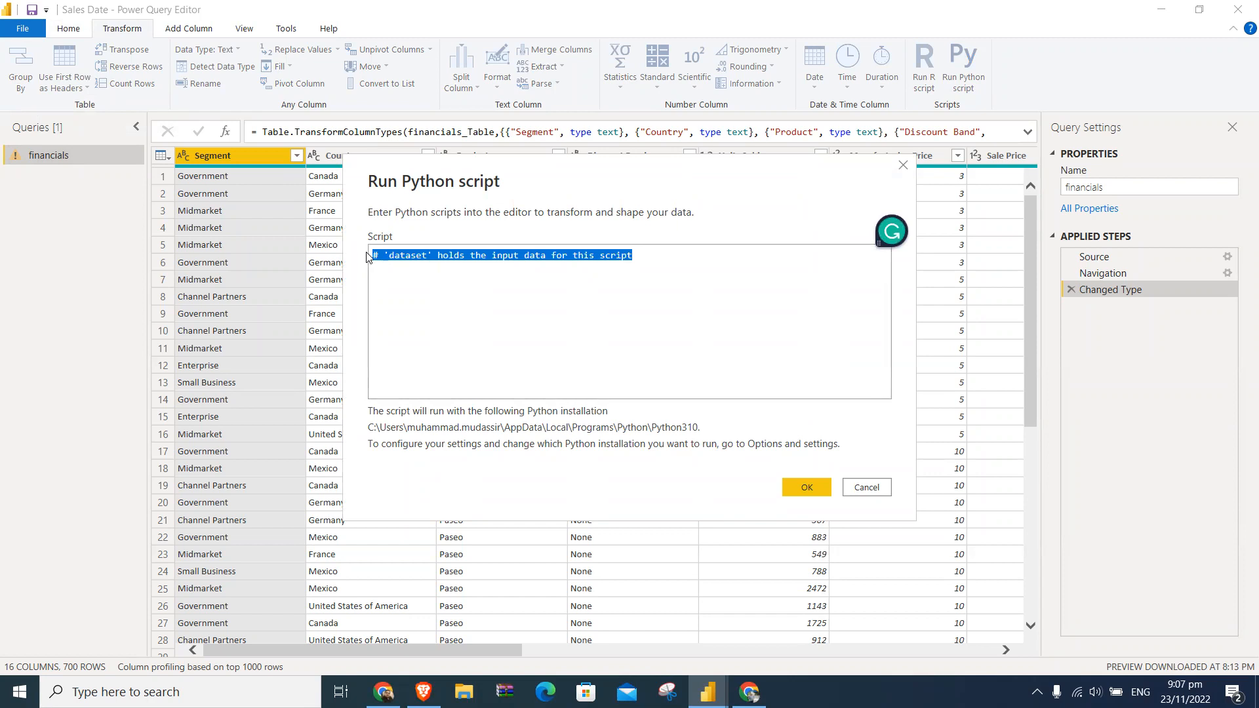
{"action": "left_click", "coordinate": [866, 487]}
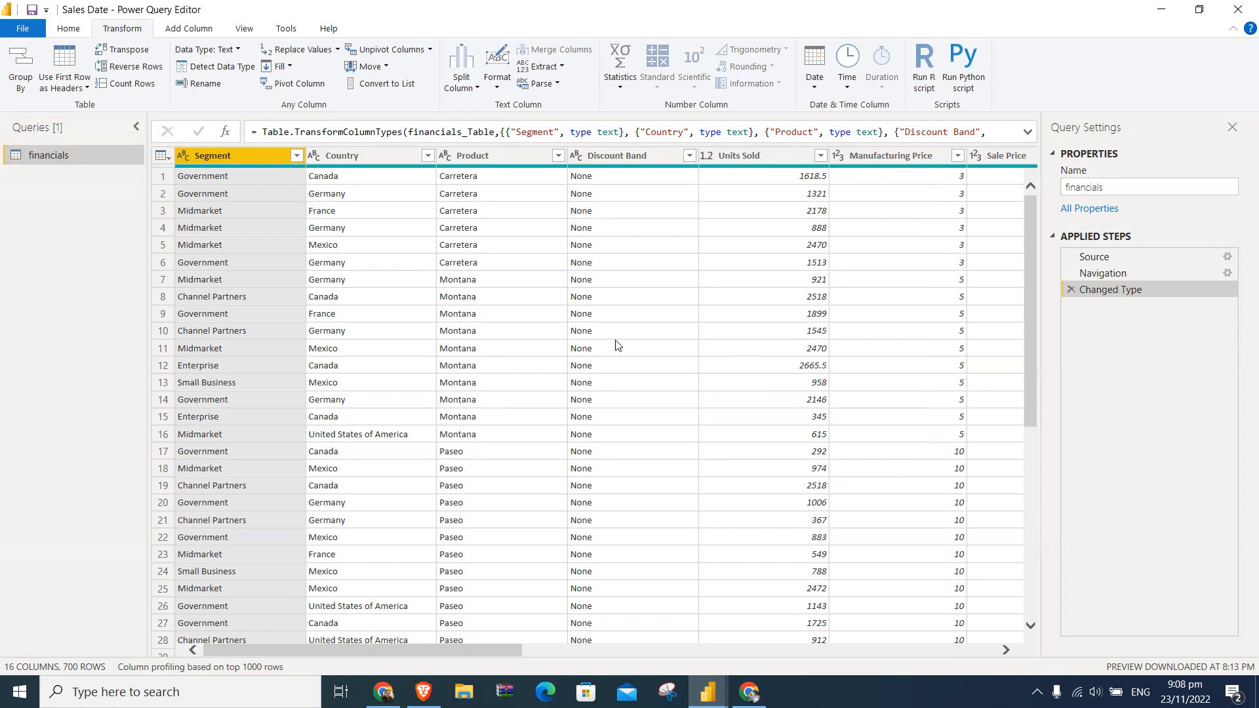
{"action": "left_click", "coordinate": [918, 76]}
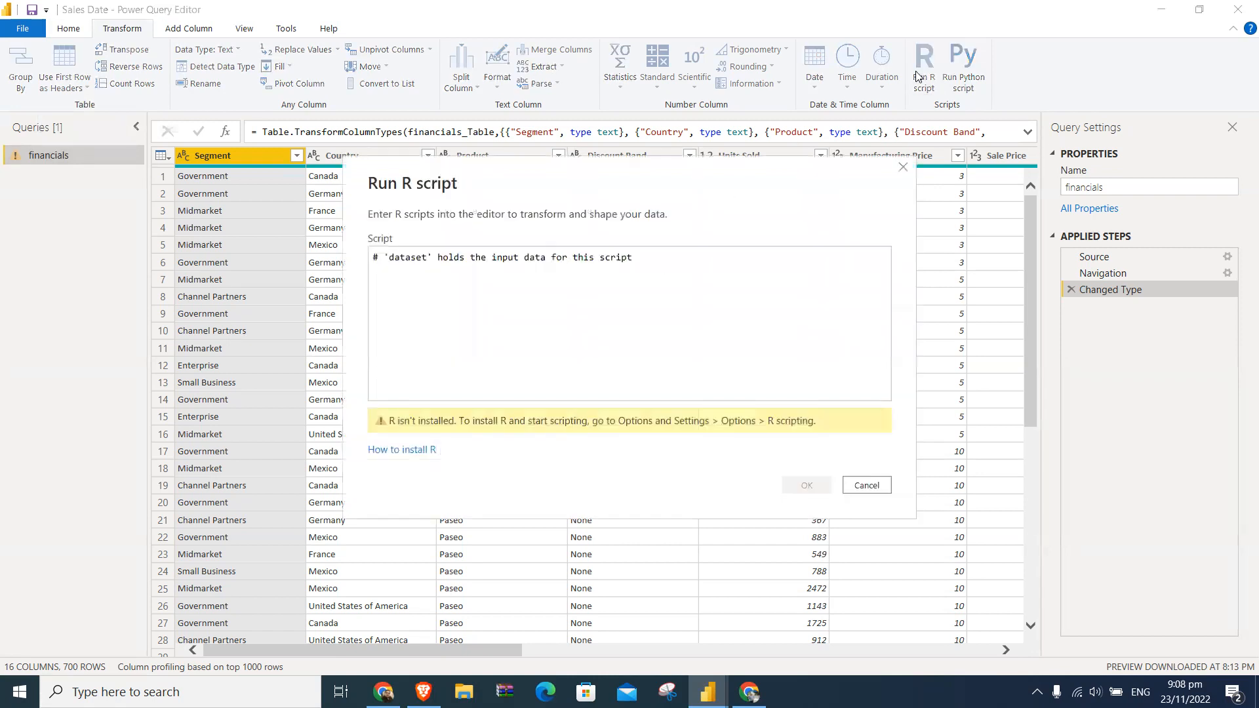
{"action": "left_click", "coordinate": [585, 272]}
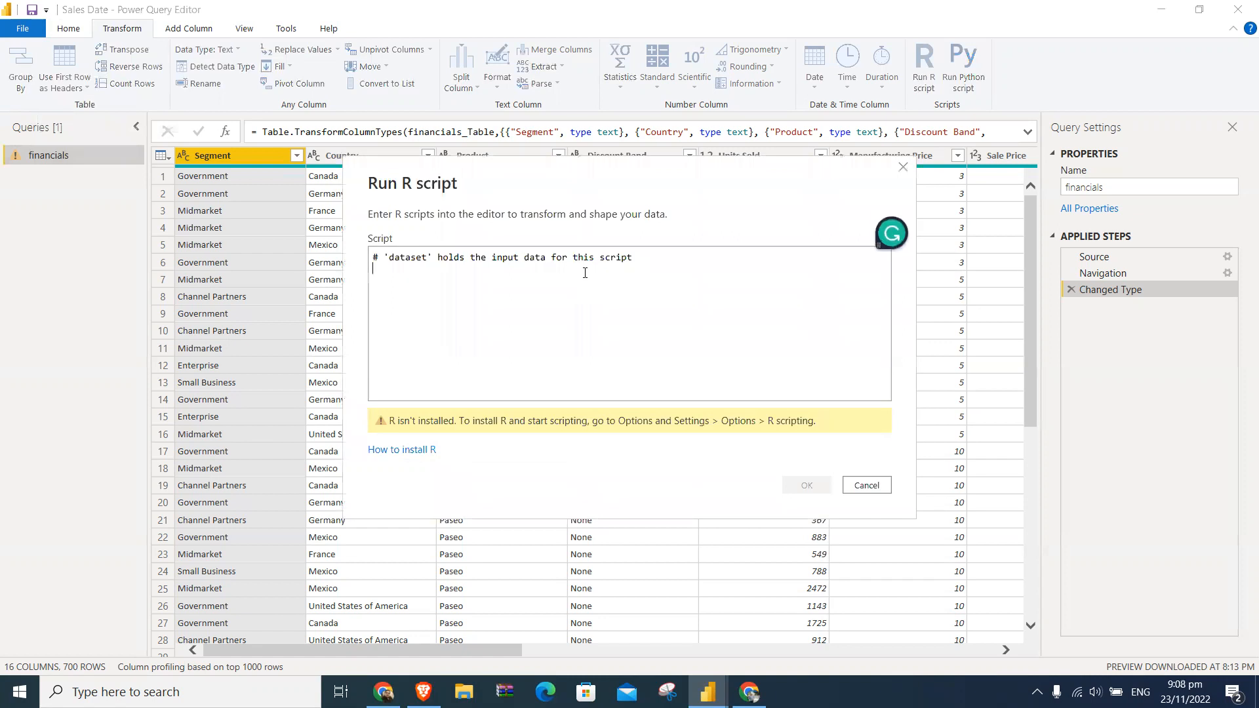
{"action": "left_click", "coordinate": [875, 485]}
{"action": "left_click", "coordinate": [968, 78]}
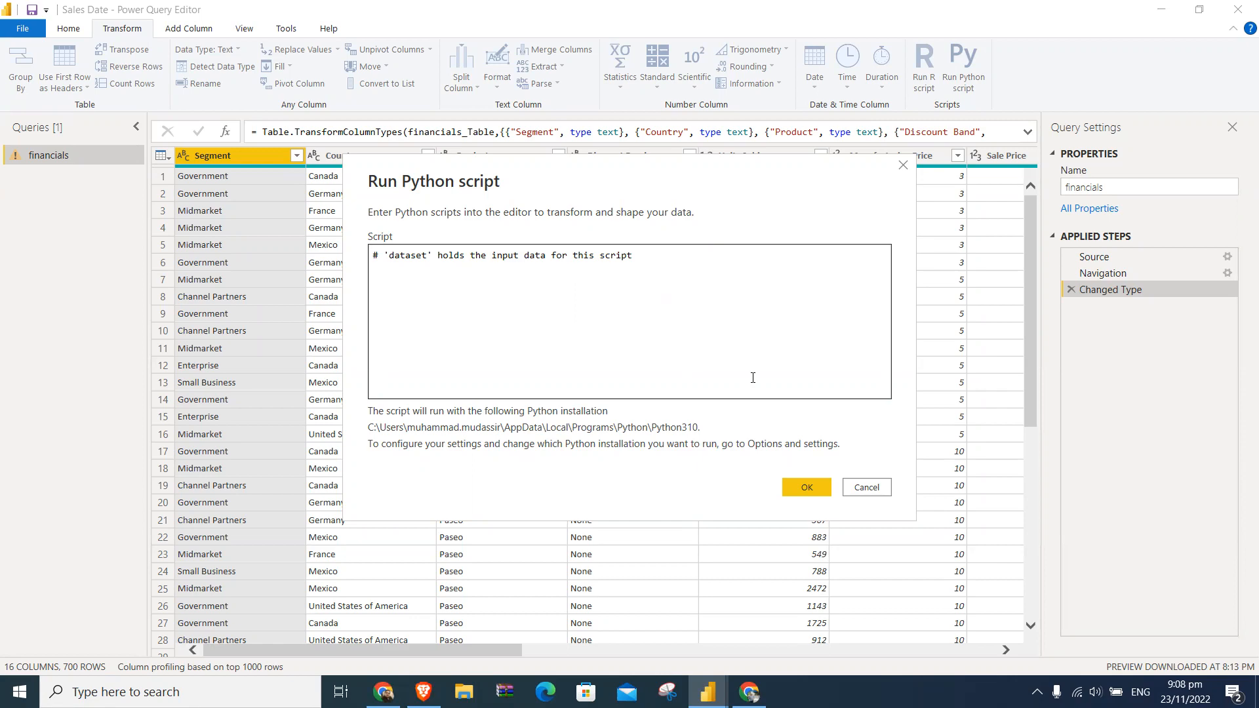
{"action": "left_click", "coordinate": [876, 488]}
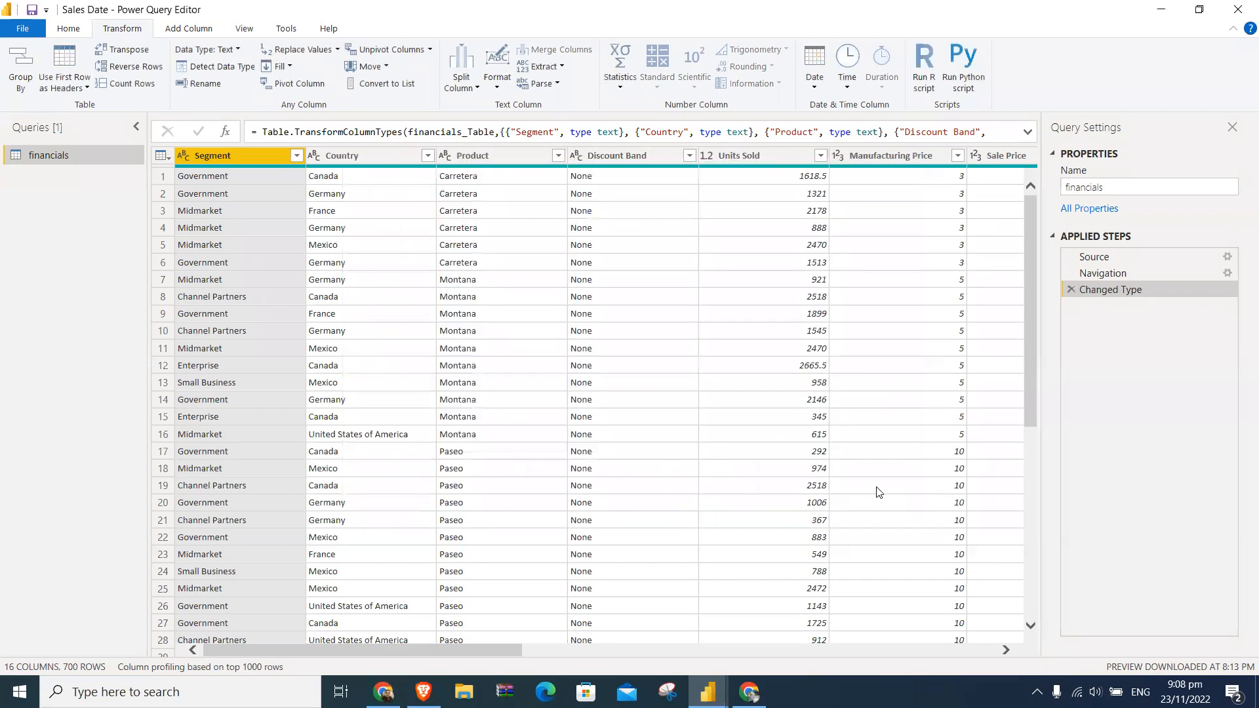
- Switch to the desktop to find the PyCharm Community shortcut, and return to the Power Query Editor
{"action": "key", "text": "super+d"}
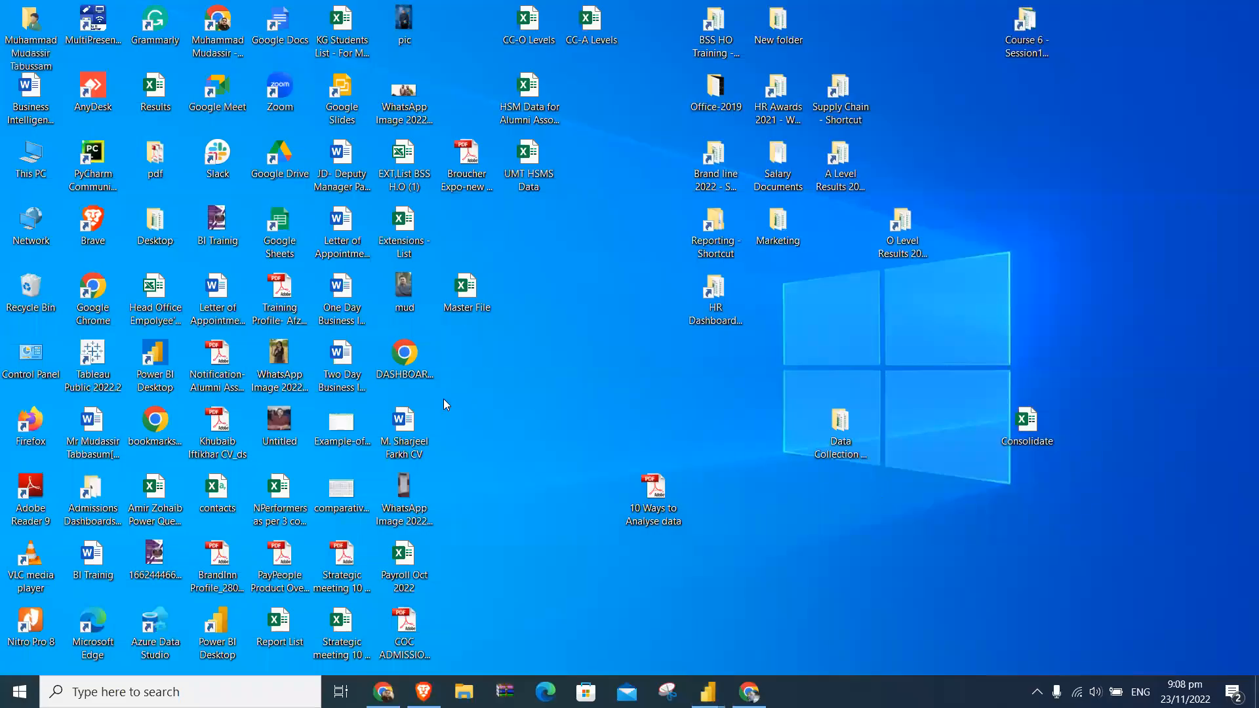
{"action": "left_click", "coordinate": [335, 360]}
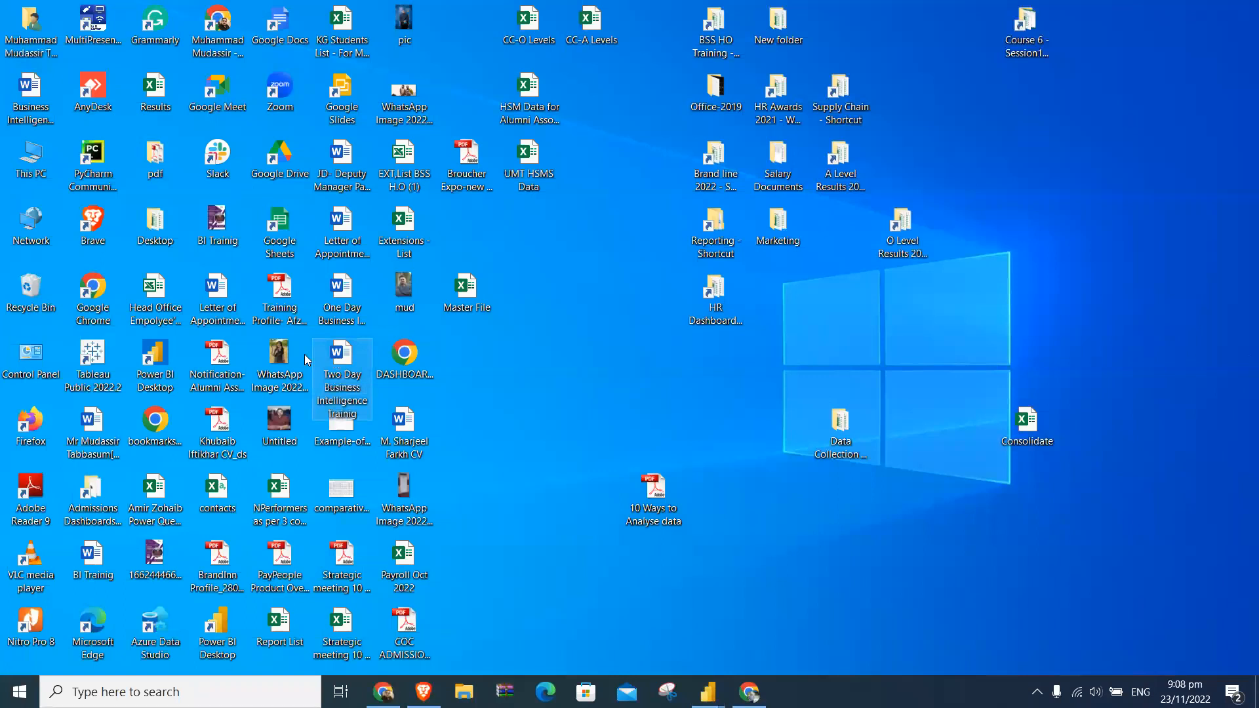
{"action": "left_click", "coordinate": [95, 164]}
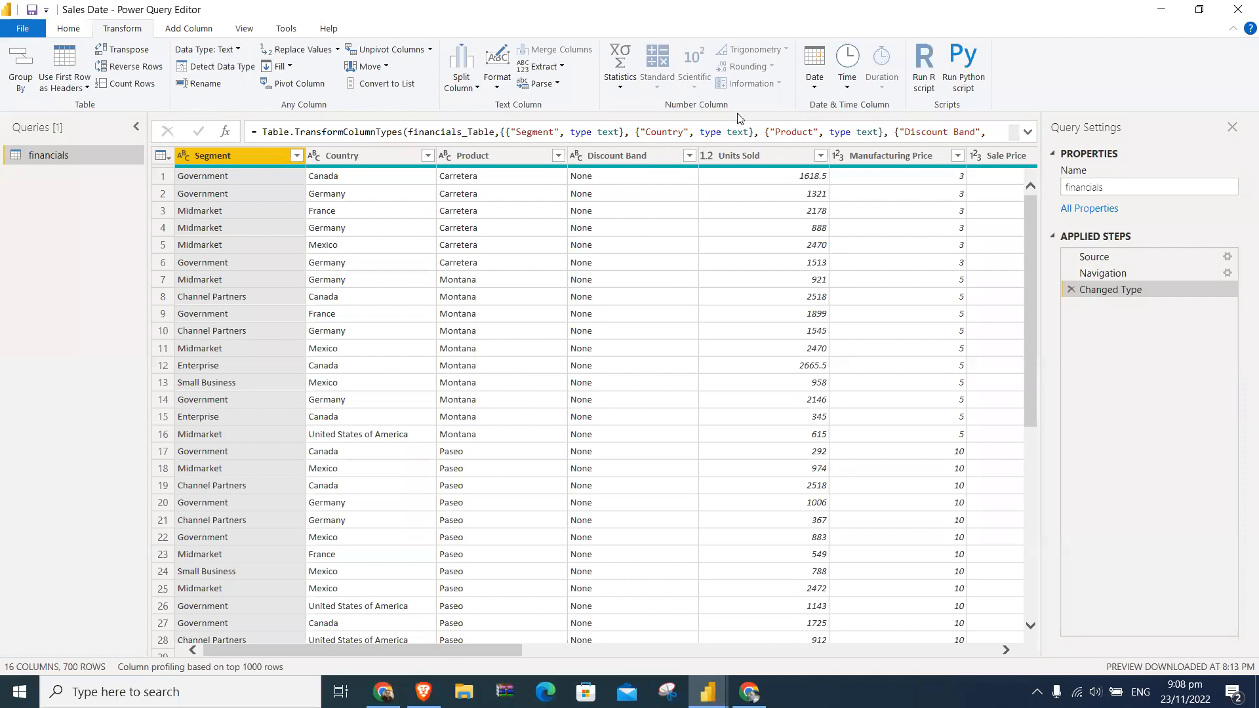
- Review the commands for adding columns, and preview the financials data in a monospaced font before restoring the normal font
{"action": "left_click", "coordinate": [185, 30]}
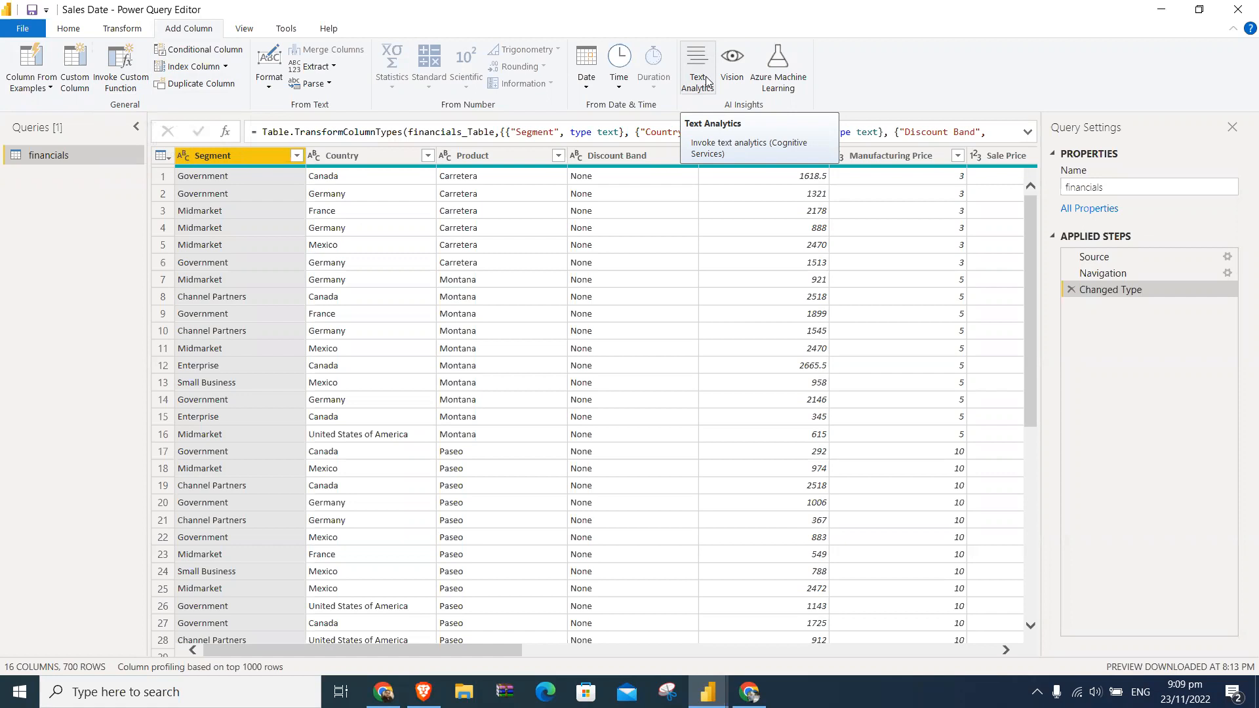
{"action": "left_click", "coordinate": [255, 29]}
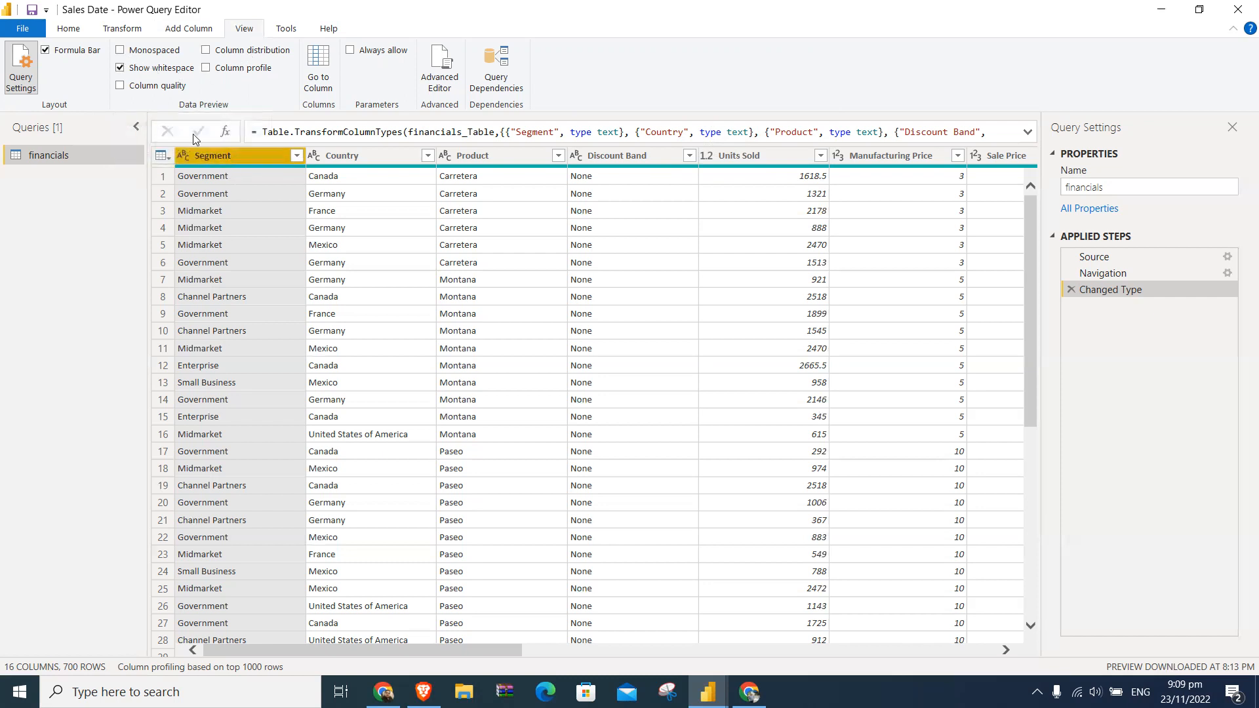
{"action": "left_click", "coordinate": [120, 51]}
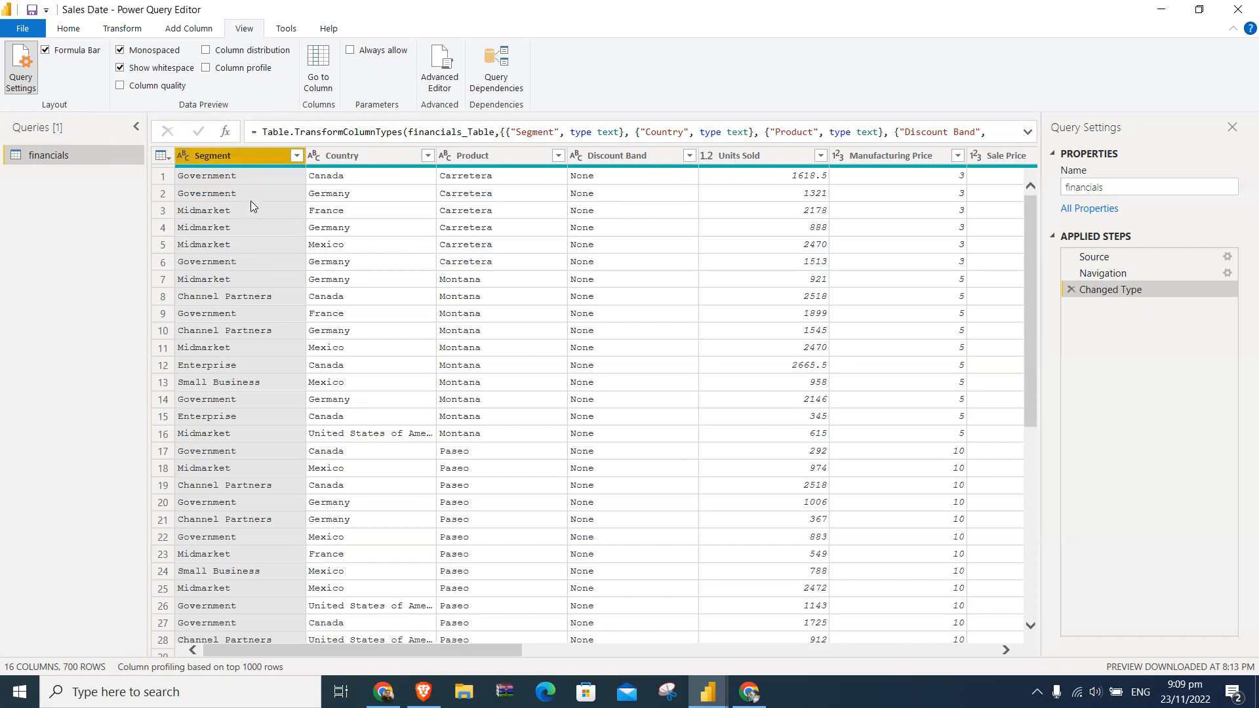
{"action": "left_click", "coordinate": [158, 51]}
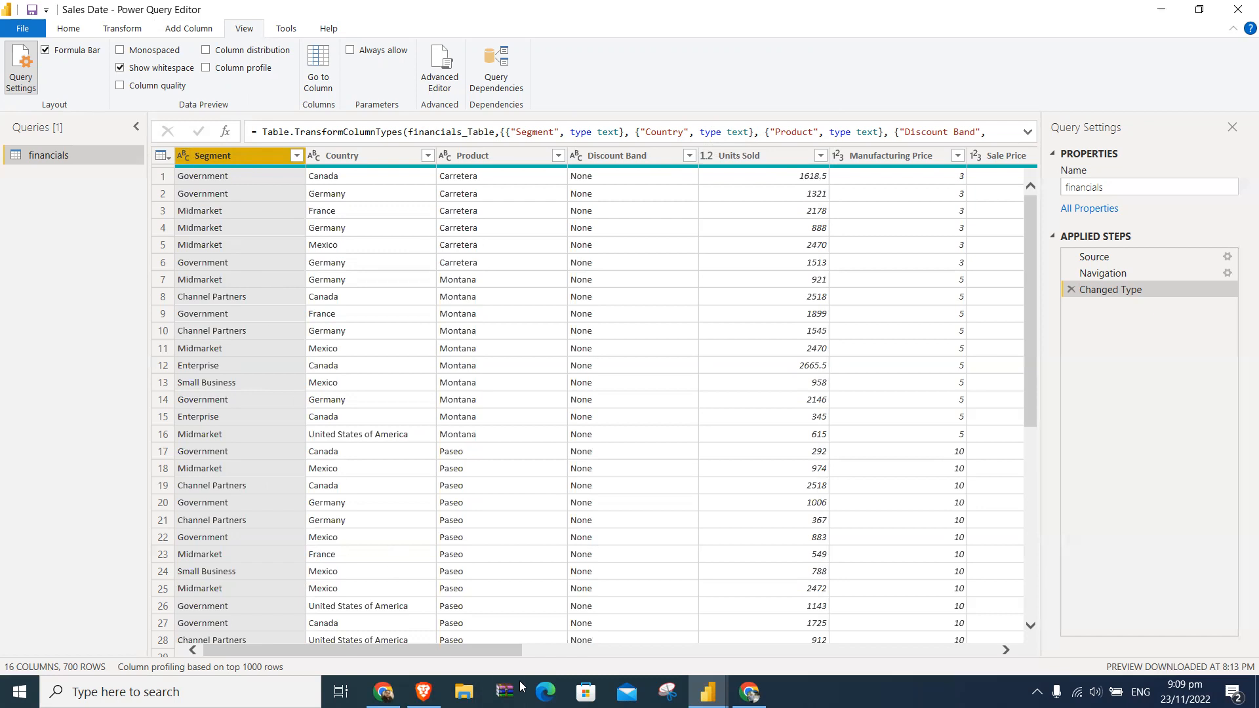
- Switch the monospaced preview font on and off once more, and enable column quality for the financials data
{"action": "mouse_move", "coordinate": [707, 692]}
{"action": "left_click", "coordinate": [121, 52]}
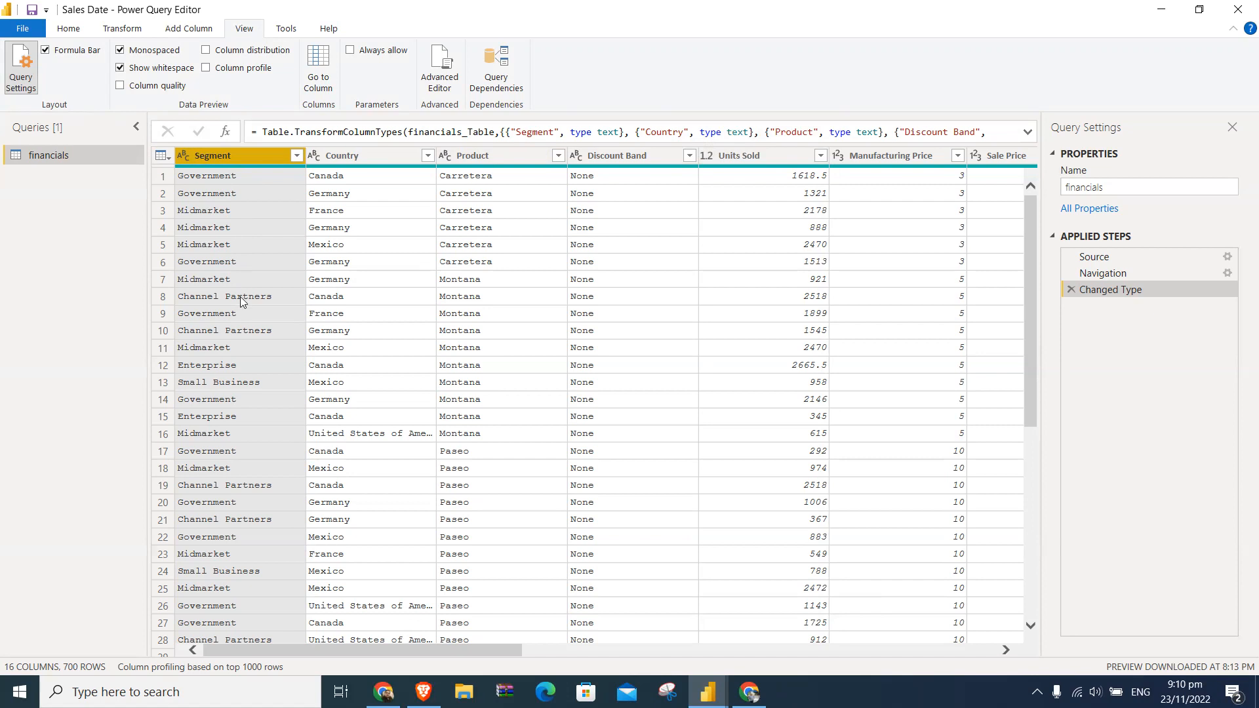
{"action": "left_click", "coordinate": [158, 52]}
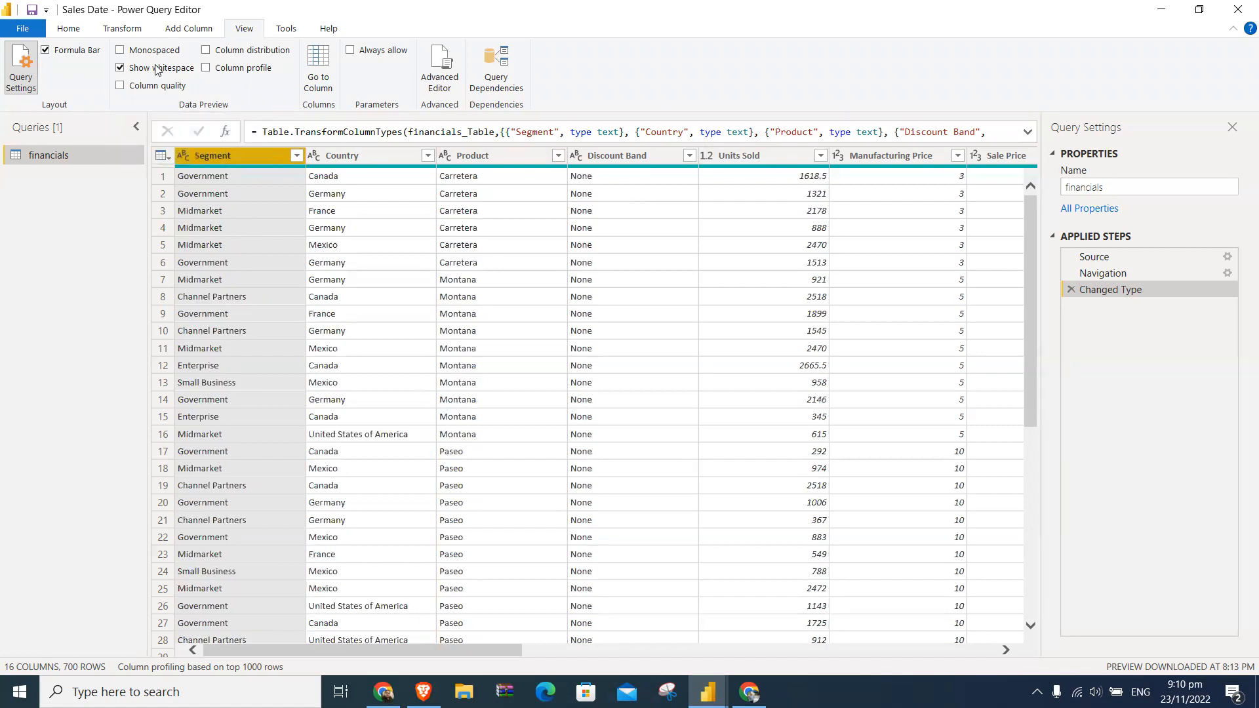
{"action": "left_click", "coordinate": [161, 87]}
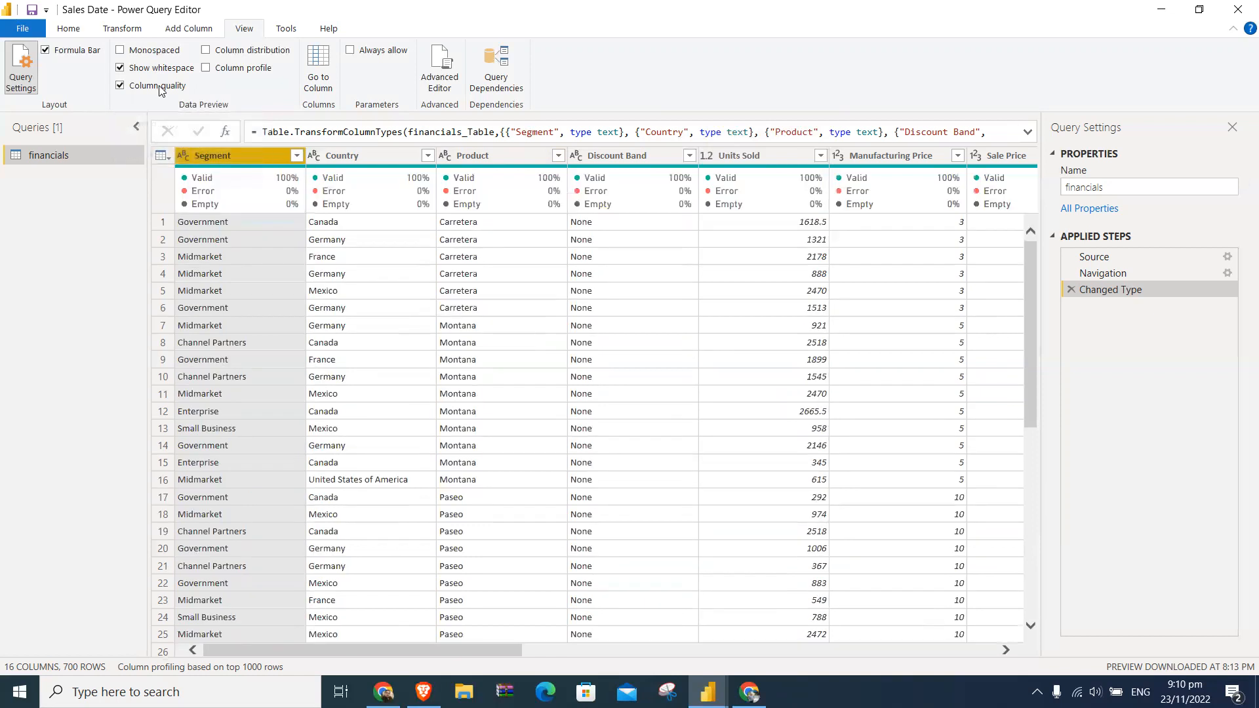
- Switch column quality off and on again, and examine the valid, error and empty percentages across the financials columns
{"action": "left_click", "coordinate": [160, 86]}
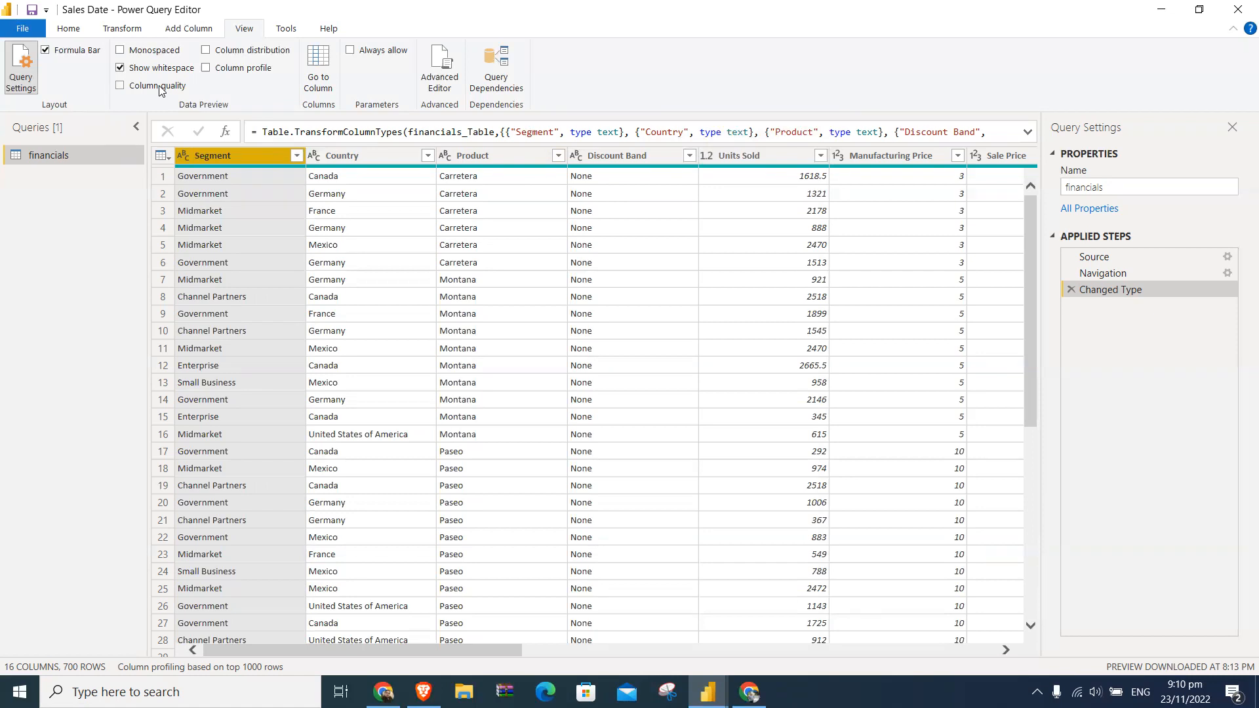
{"action": "left_click", "coordinate": [160, 87]}
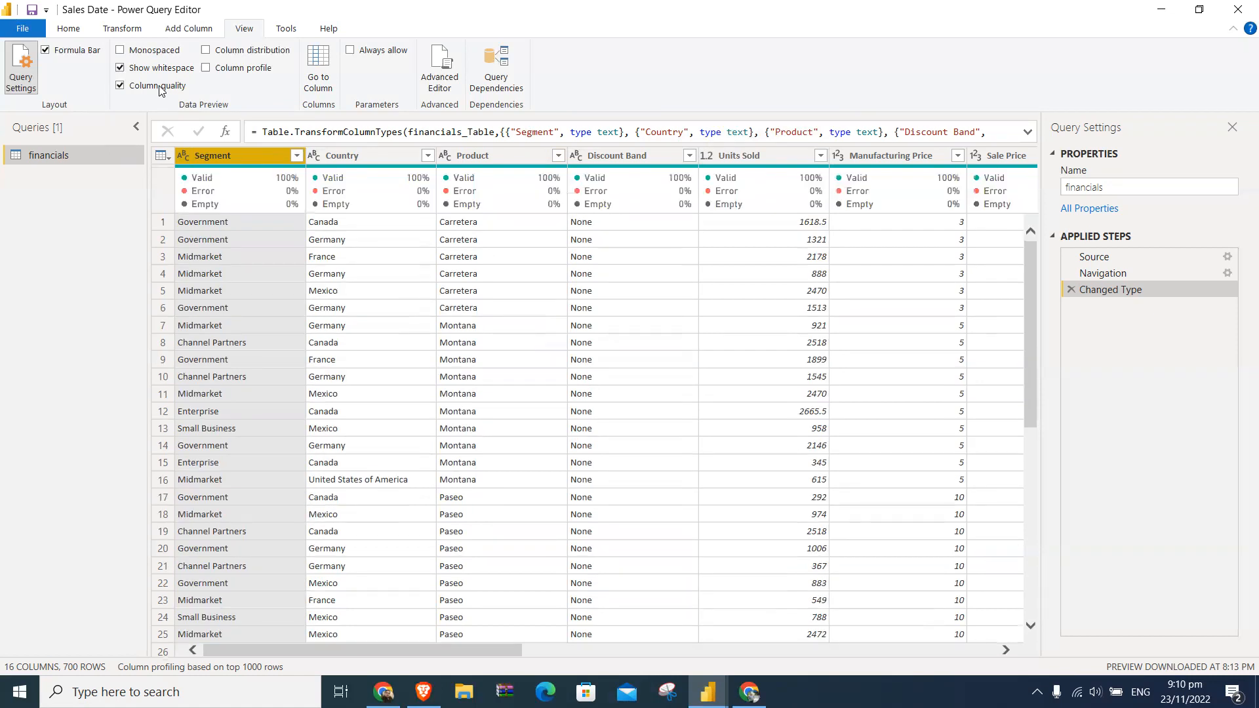
{"action": "mouse_move", "coordinate": [480, 195]}
{"action": "mouse_move", "coordinate": [270, 195]}
{"action": "left_click_drag", "start_coordinate": [505, 651], "coordinate": [443, 562]}
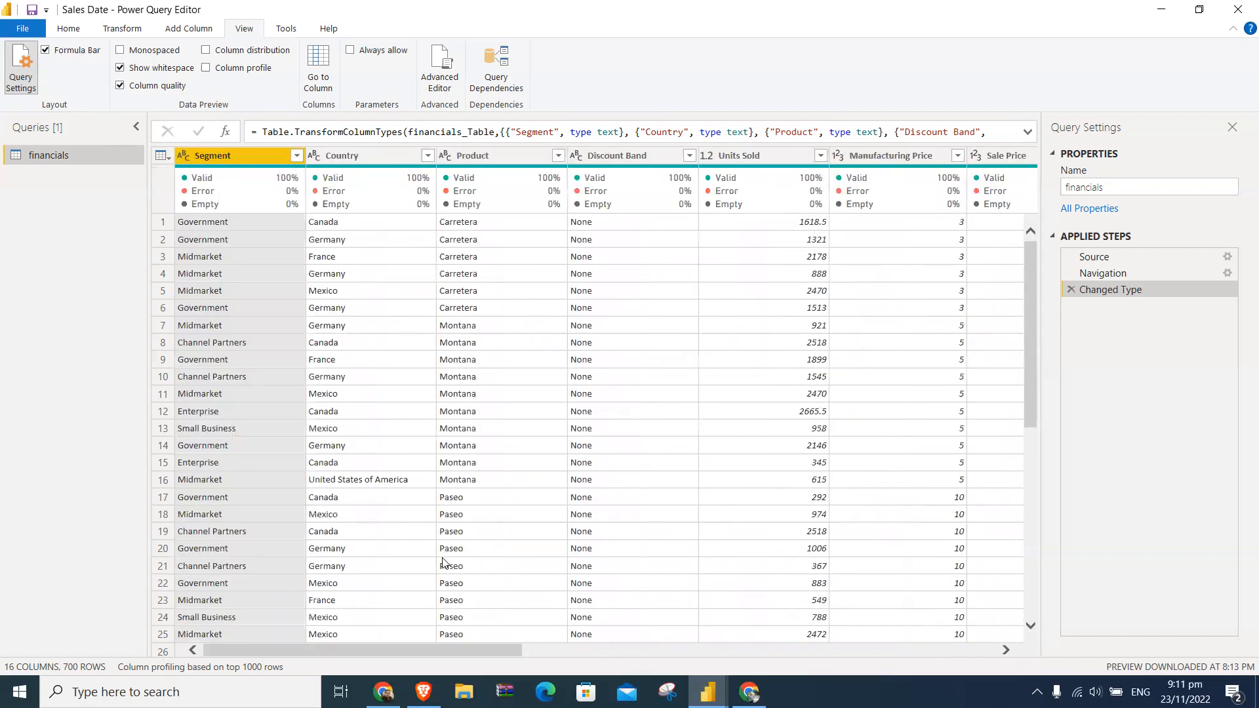
- Jump to the Sales column with Go to Column, and return to the first columns of the table
{"action": "left_click", "coordinate": [320, 64]}
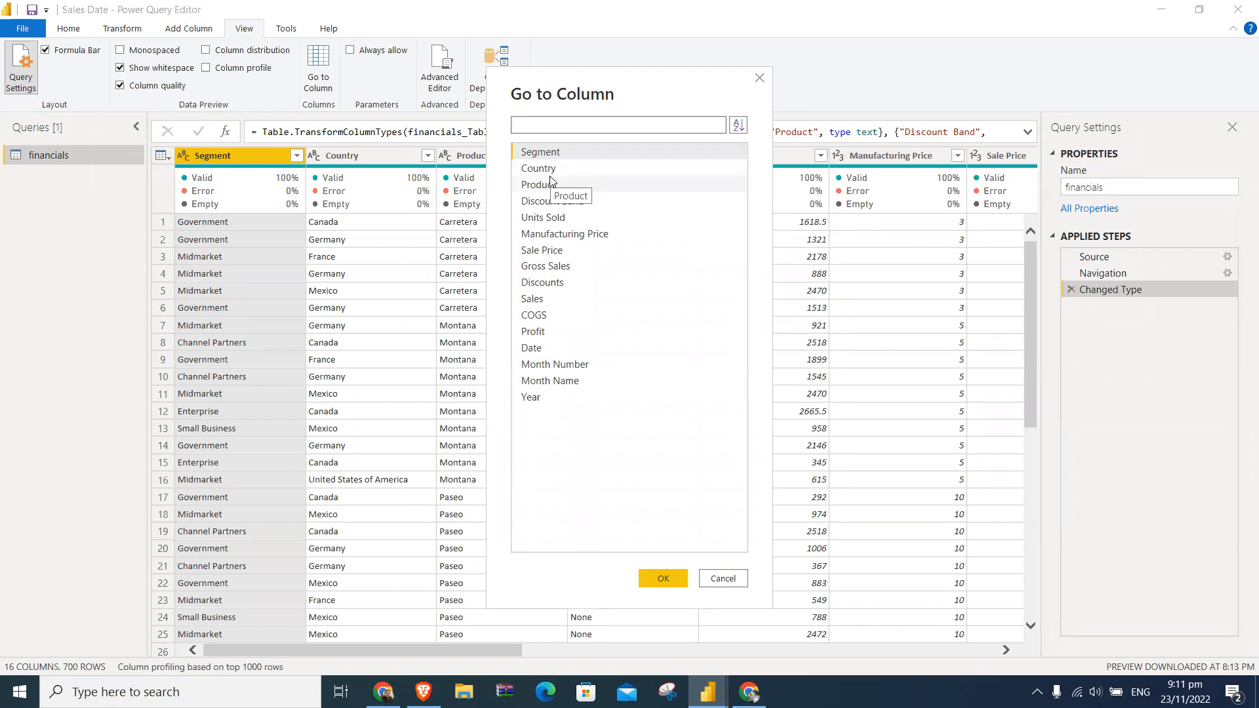
{"action": "left_click", "coordinate": [553, 301]}
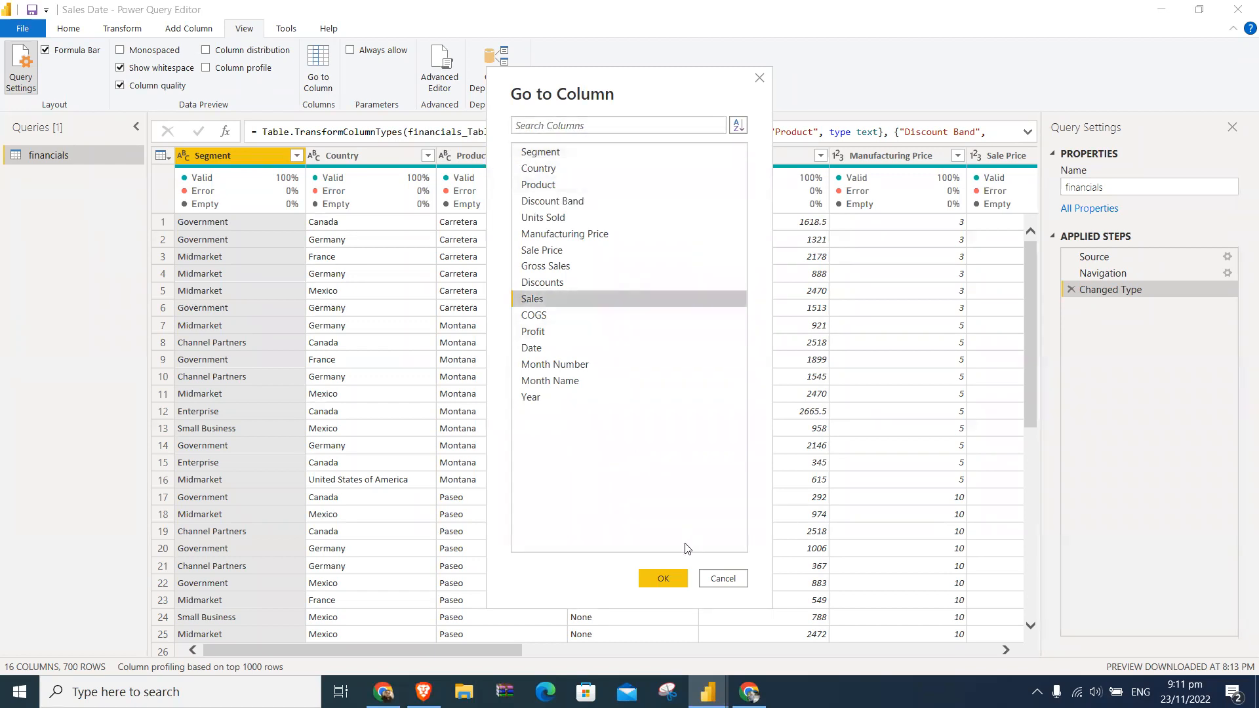
{"action": "left_click", "coordinate": [664, 578]}
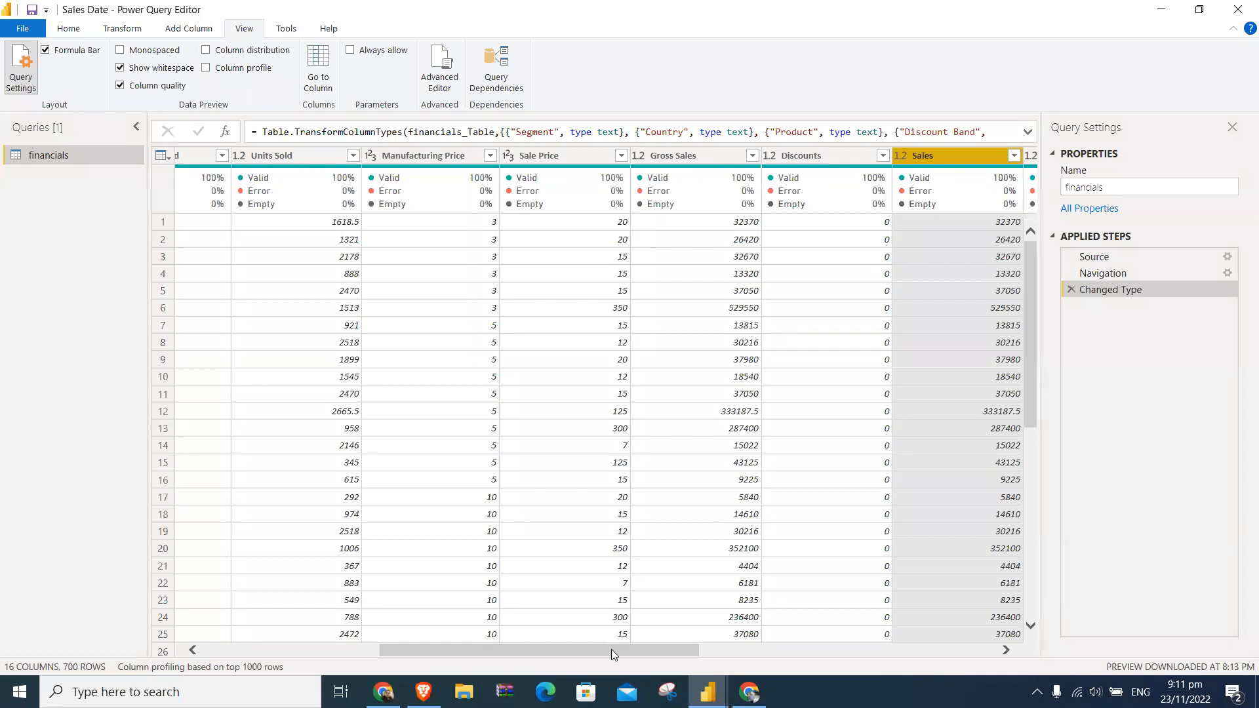
{"action": "left_click_drag", "start_coordinate": [612, 650], "coordinate": [367, 637]}
- Preview the column distribution and the column profile one after the other, hiding each again
{"action": "left_click", "coordinate": [206, 50]}
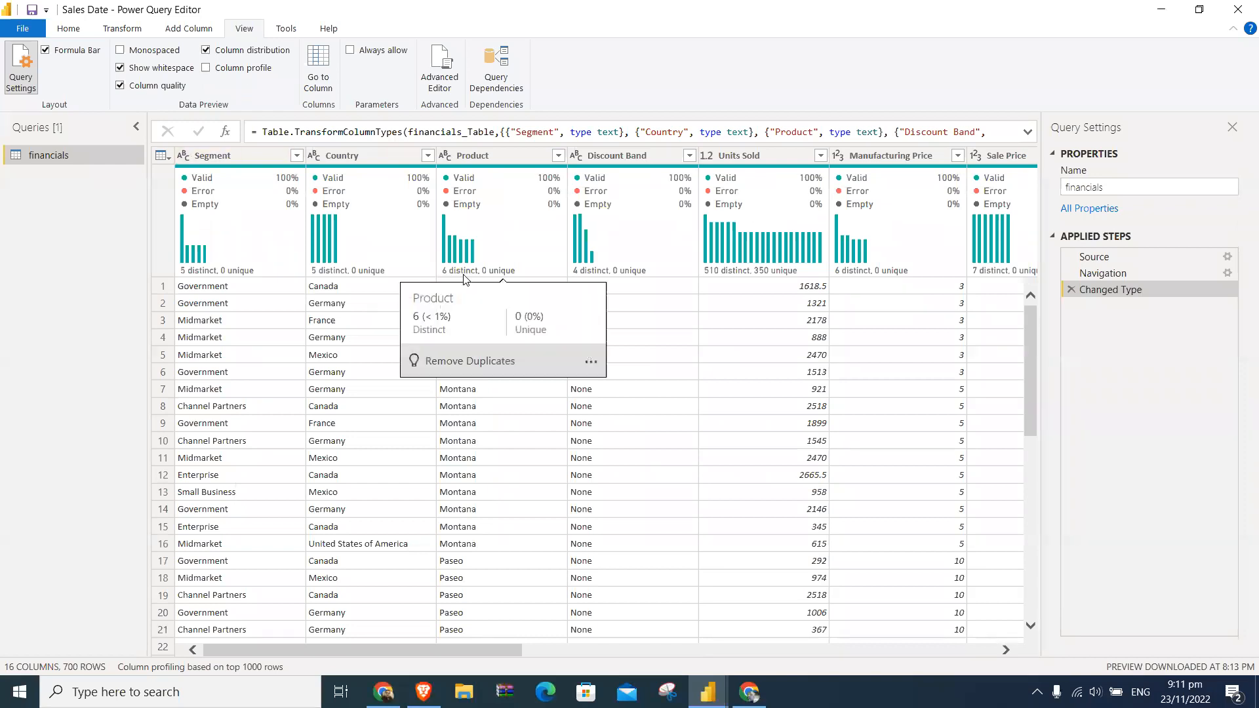
{"action": "left_click", "coordinate": [207, 52]}
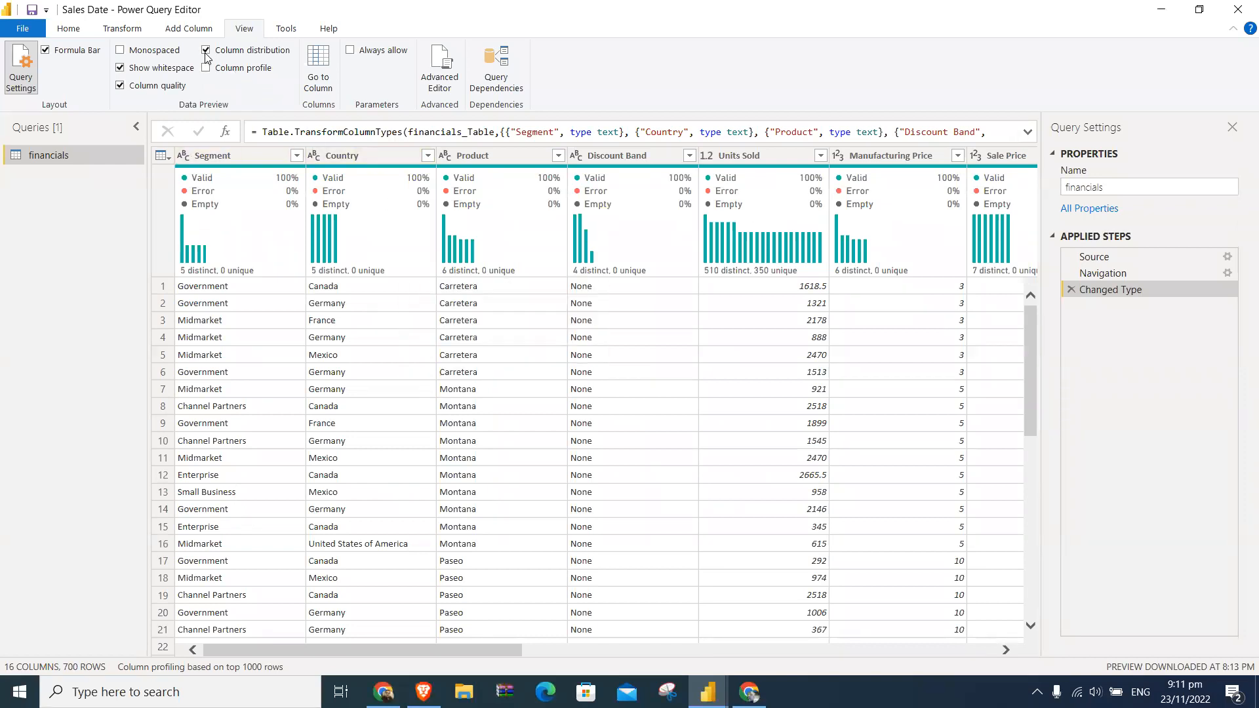
{"action": "left_click", "coordinate": [206, 69]}
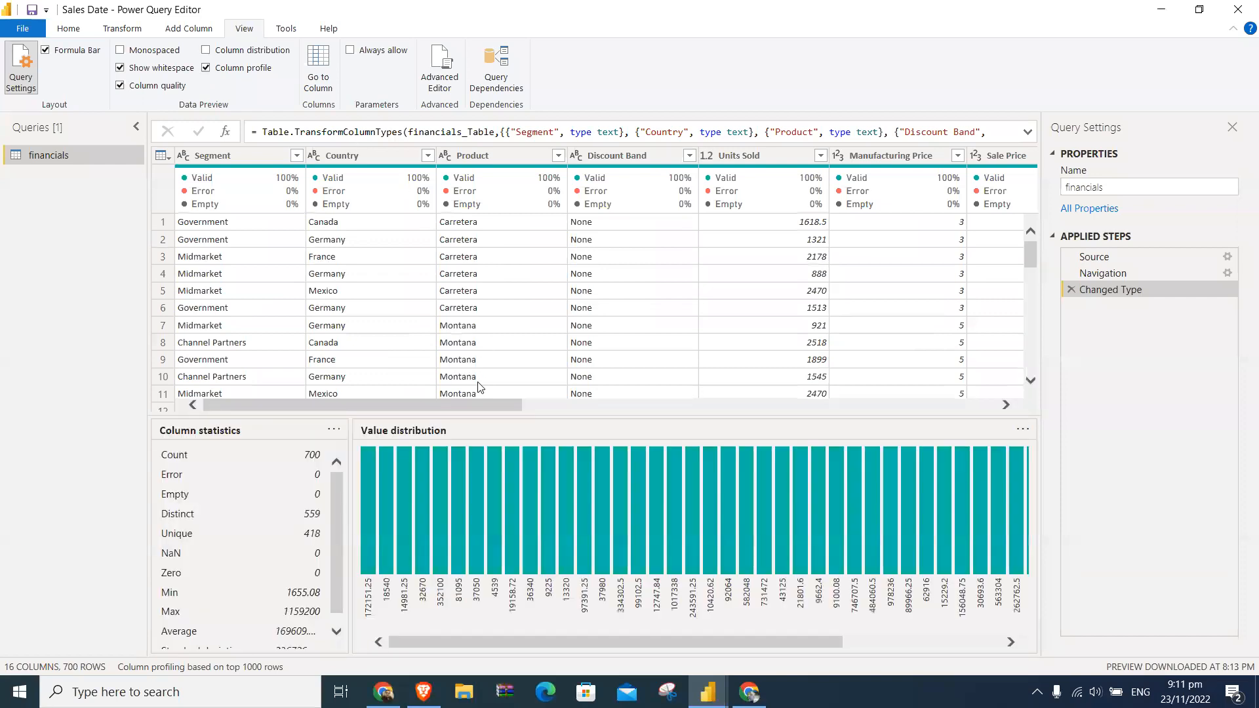
{"action": "left_click", "coordinate": [206, 68]}
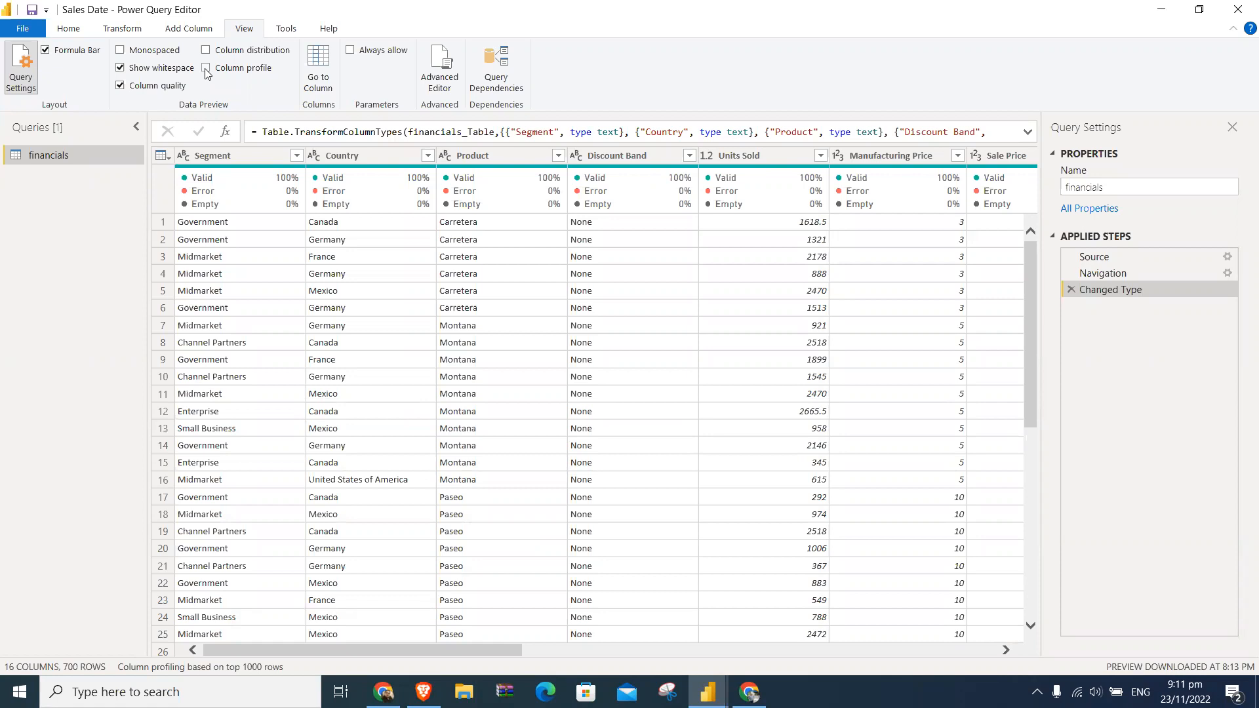
- Review the query diagnostics commands, including the Diagnose Step options, and the main query commands without running any
{"action": "left_click", "coordinate": [286, 28]}
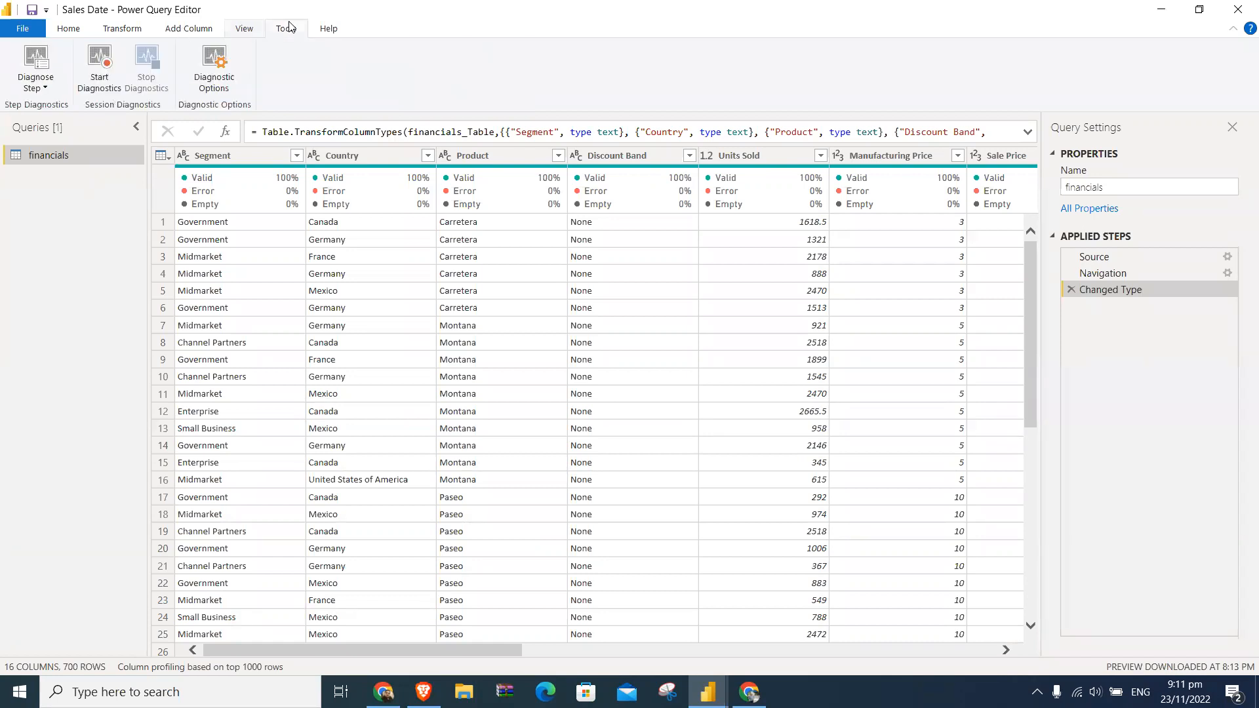
{"action": "left_click", "coordinate": [54, 91]}
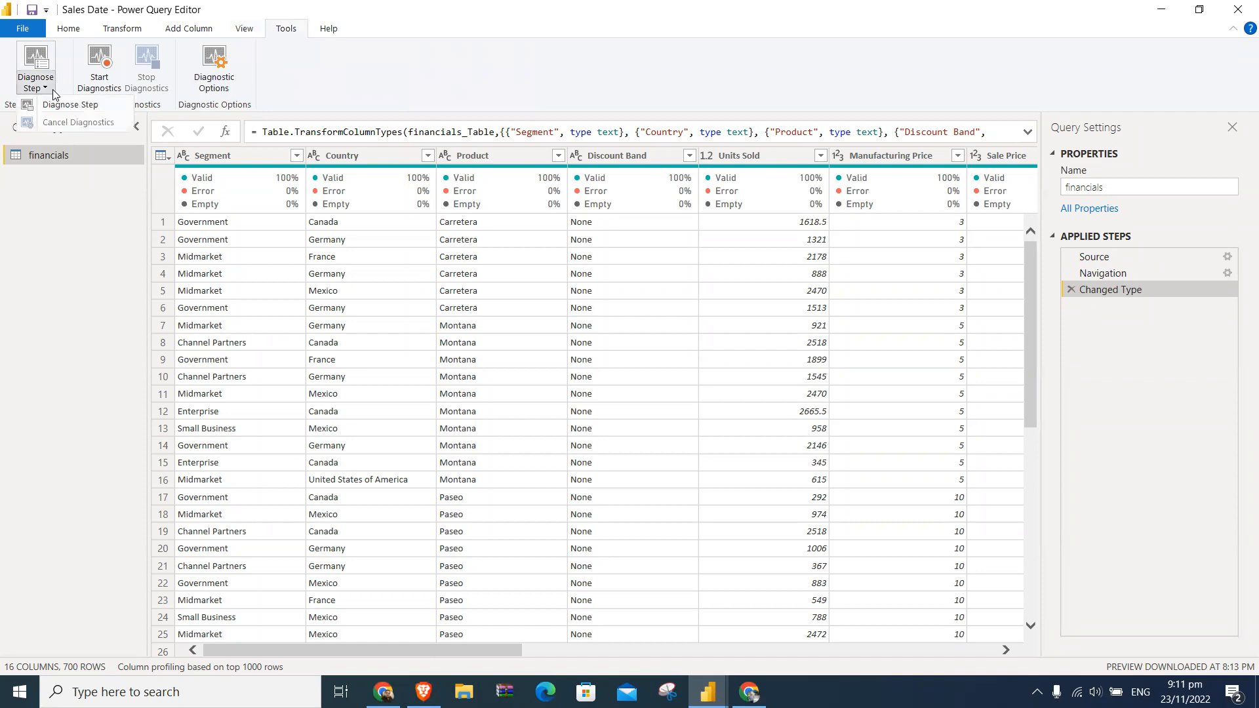
{"action": "left_click", "coordinate": [158, 96]}
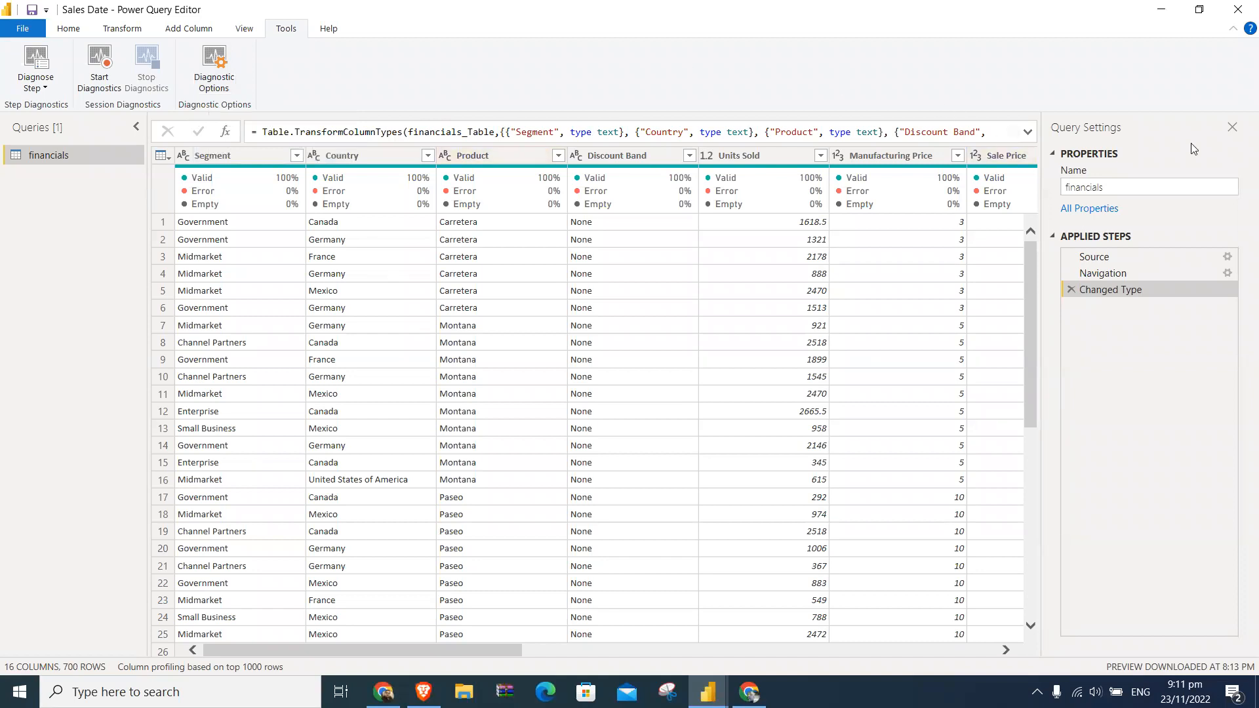
{"action": "left_click", "coordinate": [76, 27]}
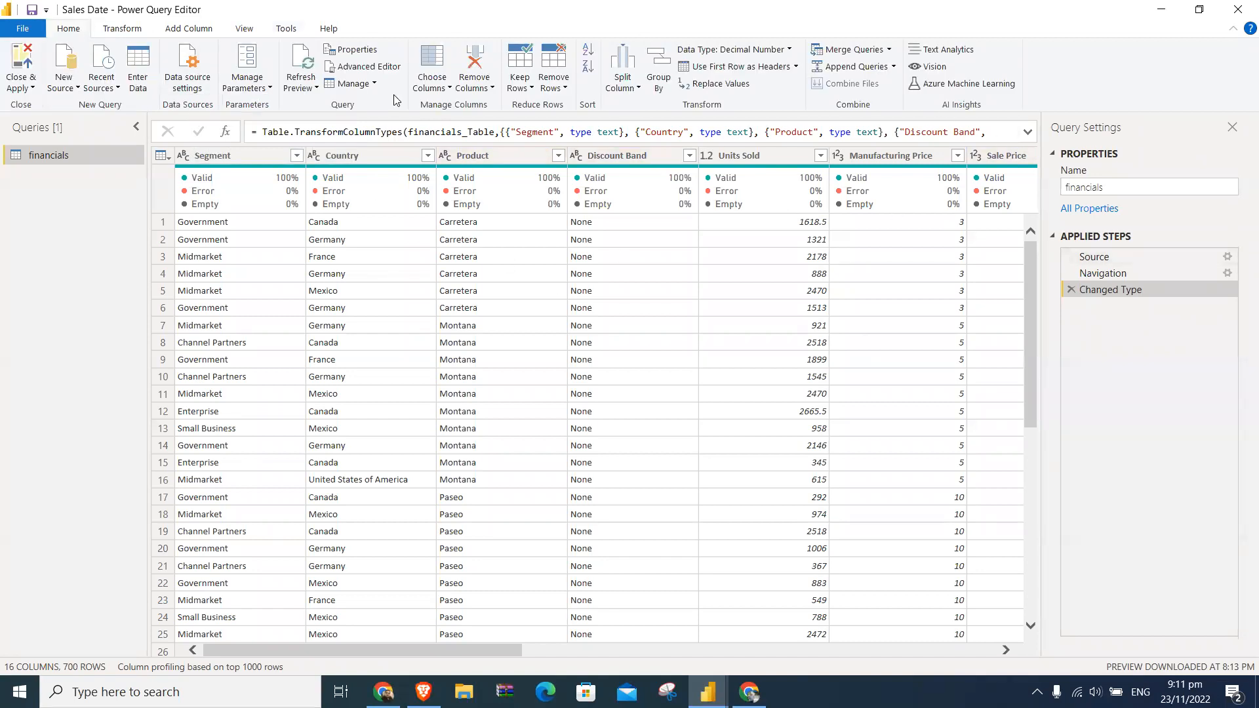
{"action": "left_click", "coordinate": [292, 34]}
- Toggle column quality for the financials preview, leaving it switched off
{"action": "left_click", "coordinate": [245, 28]}
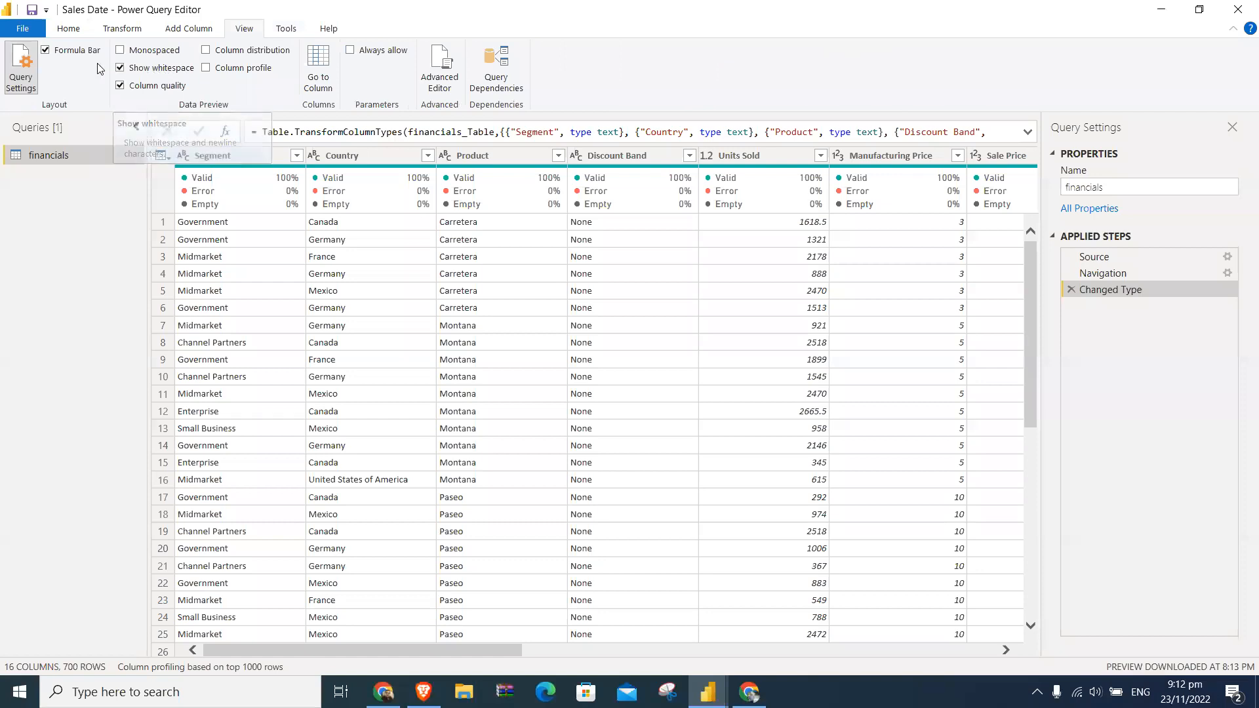
{"action": "left_click", "coordinate": [170, 86]}
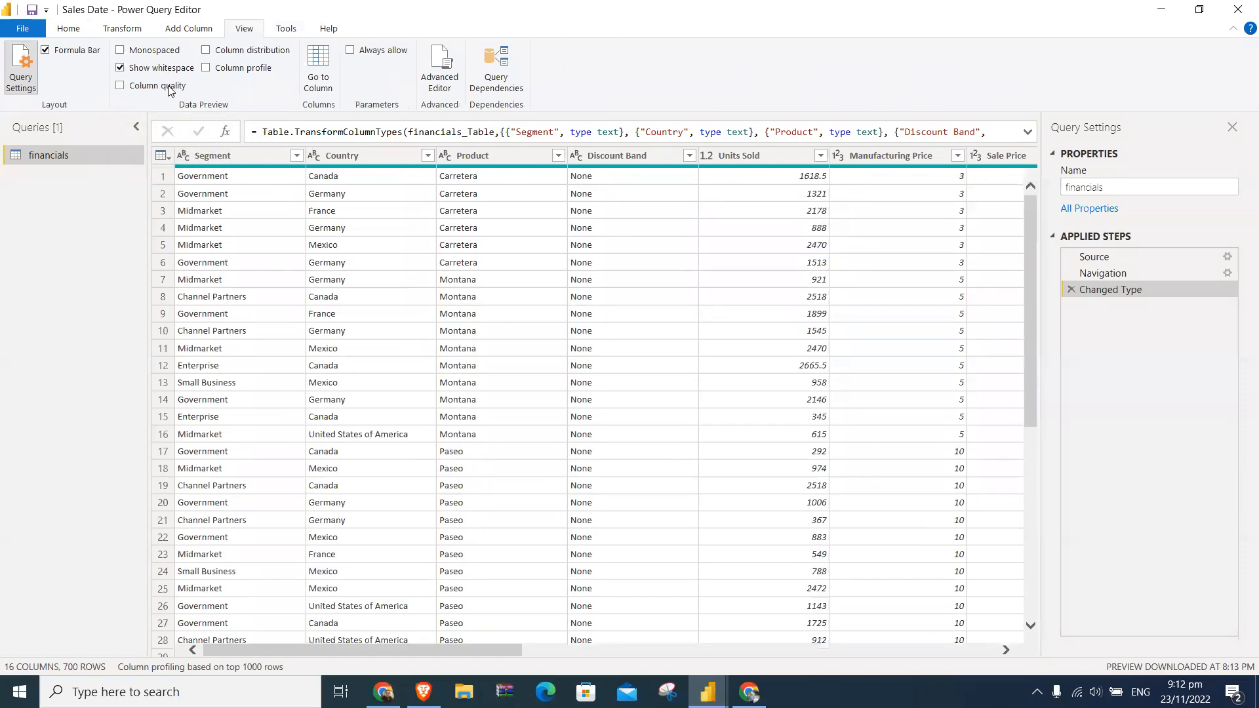
{"action": "left_click", "coordinate": [178, 86]}
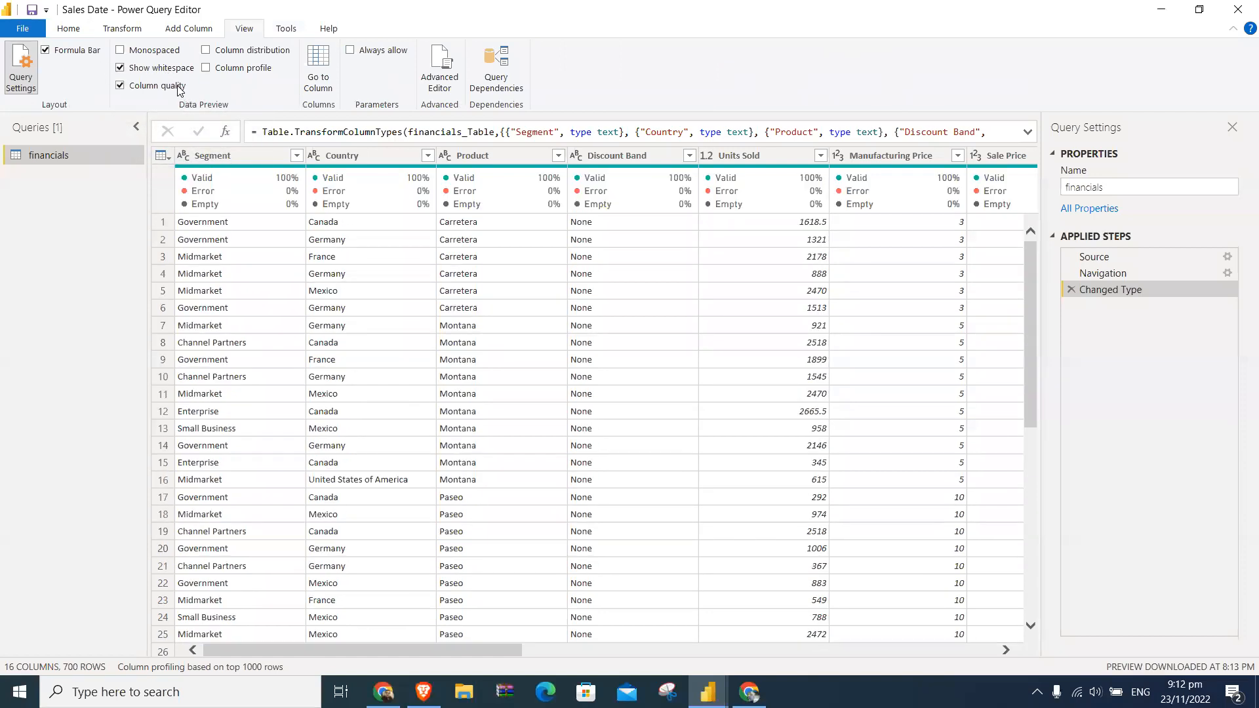
{"action": "left_click", "coordinate": [178, 87]}
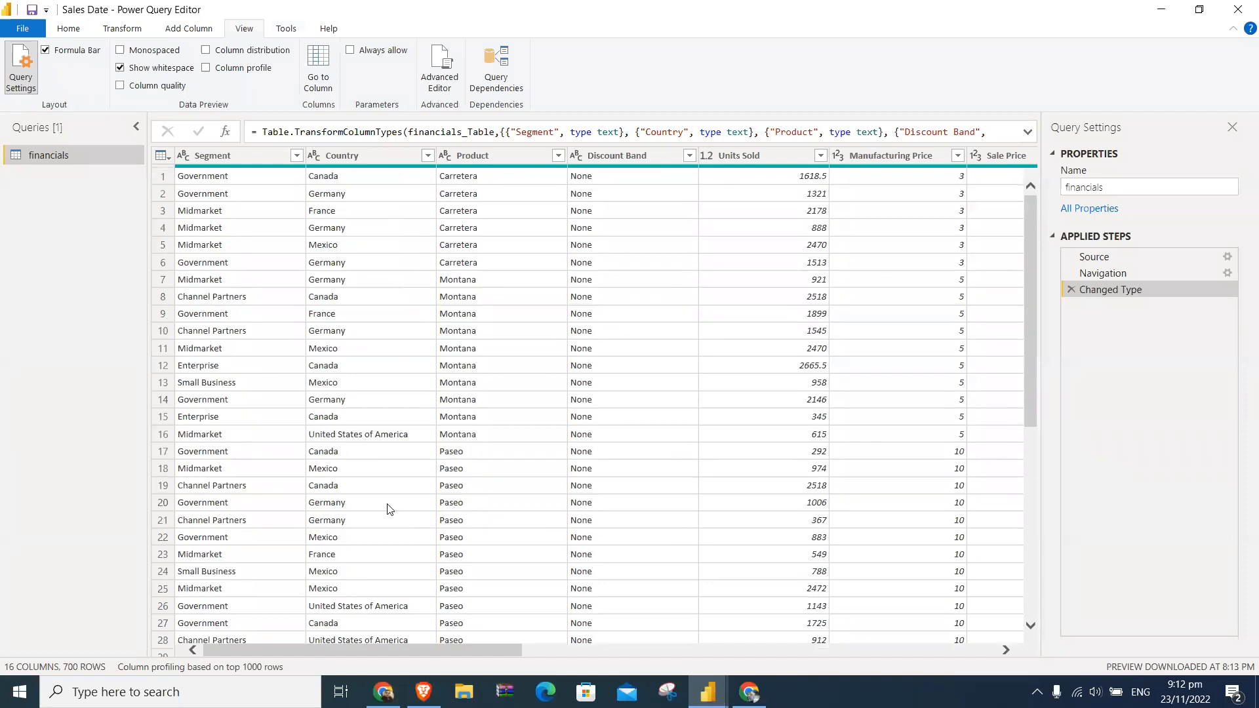
- Select the Month Name column and review its available column commands without applying any, returning to the first columns
{"action": "left_click_drag", "start_coordinate": [449, 653], "coordinate": [952, 648]}
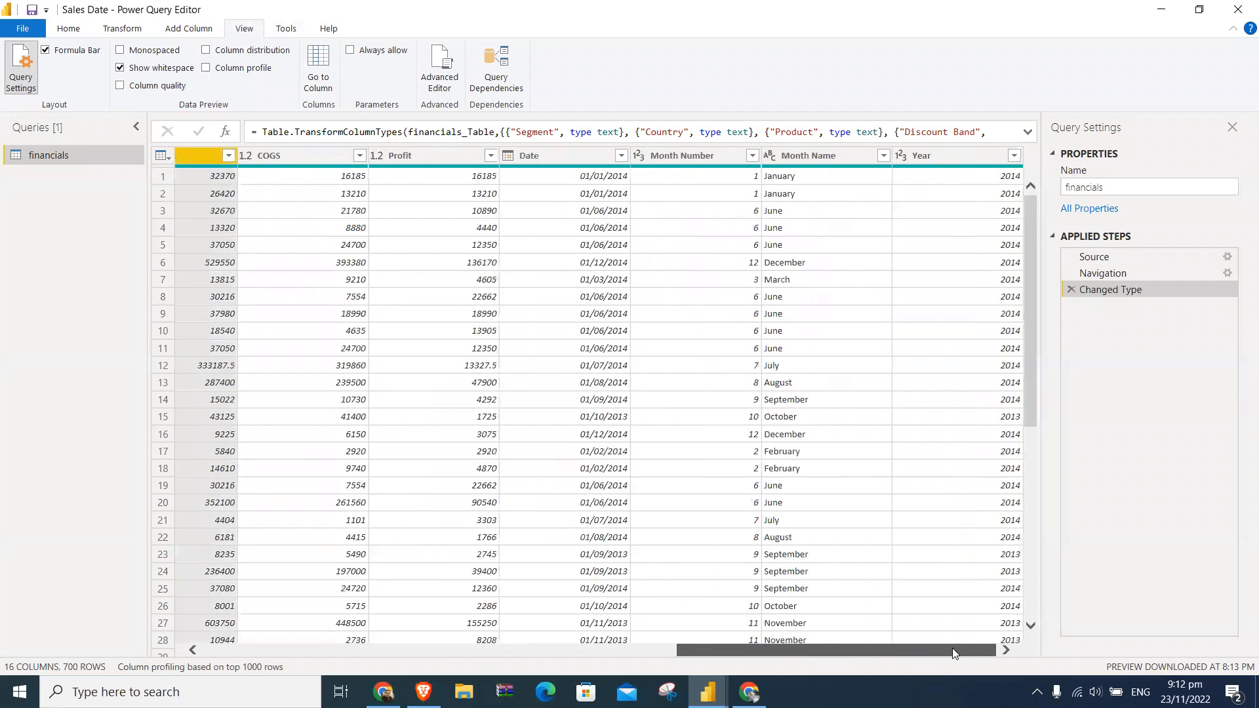
{"action": "left_click", "coordinate": [800, 156]}
{"action": "right_click", "coordinate": [800, 156]}
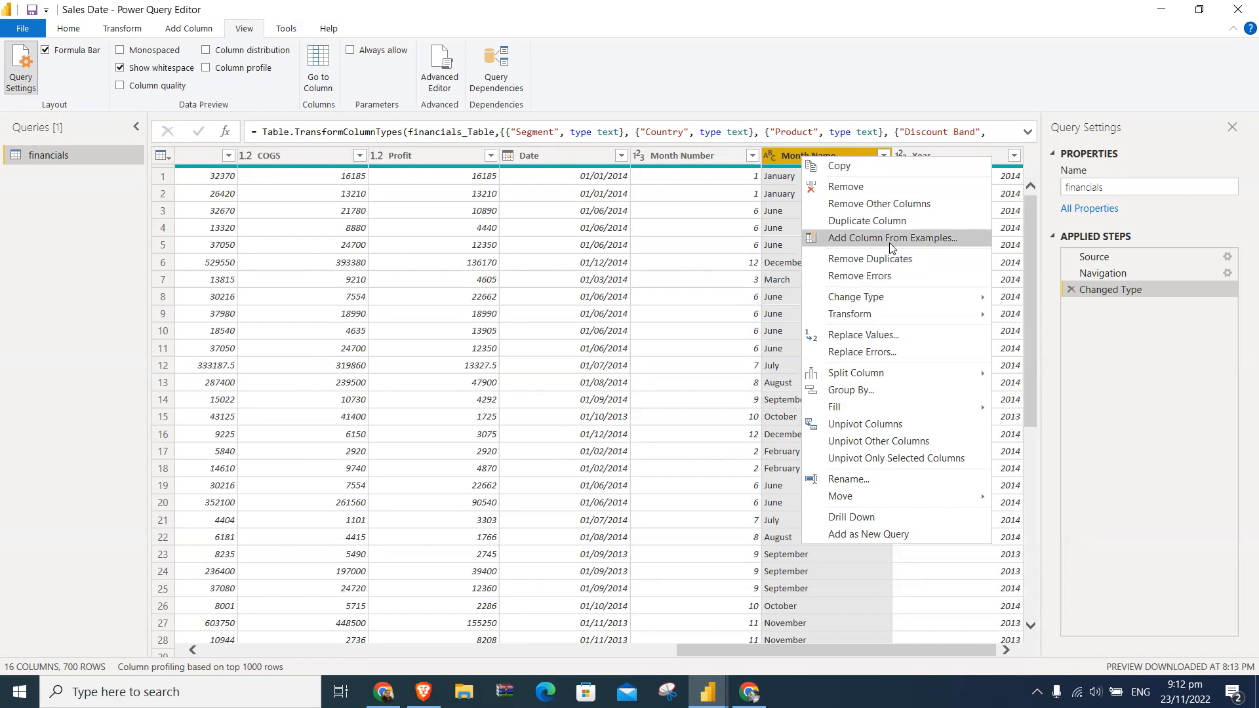
{"action": "left_click", "coordinate": [819, 79]}
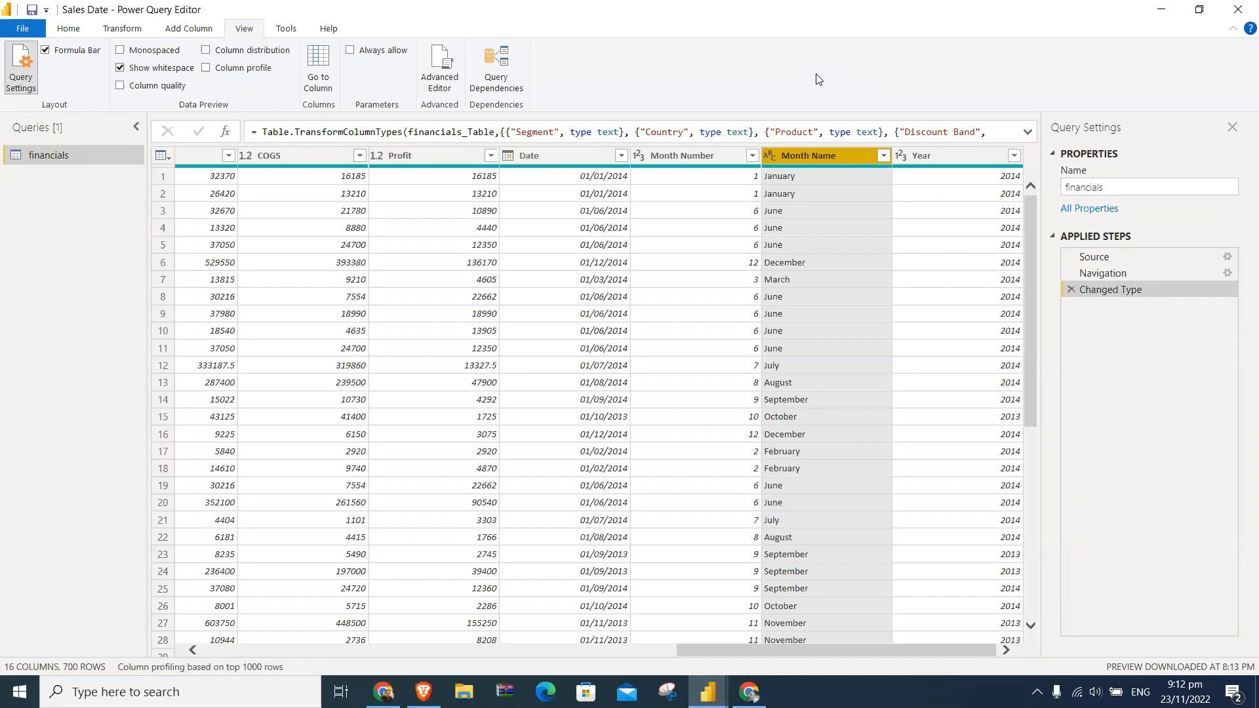
{"action": "left_click_drag", "start_coordinate": [796, 650], "coordinate": [275, 649]}
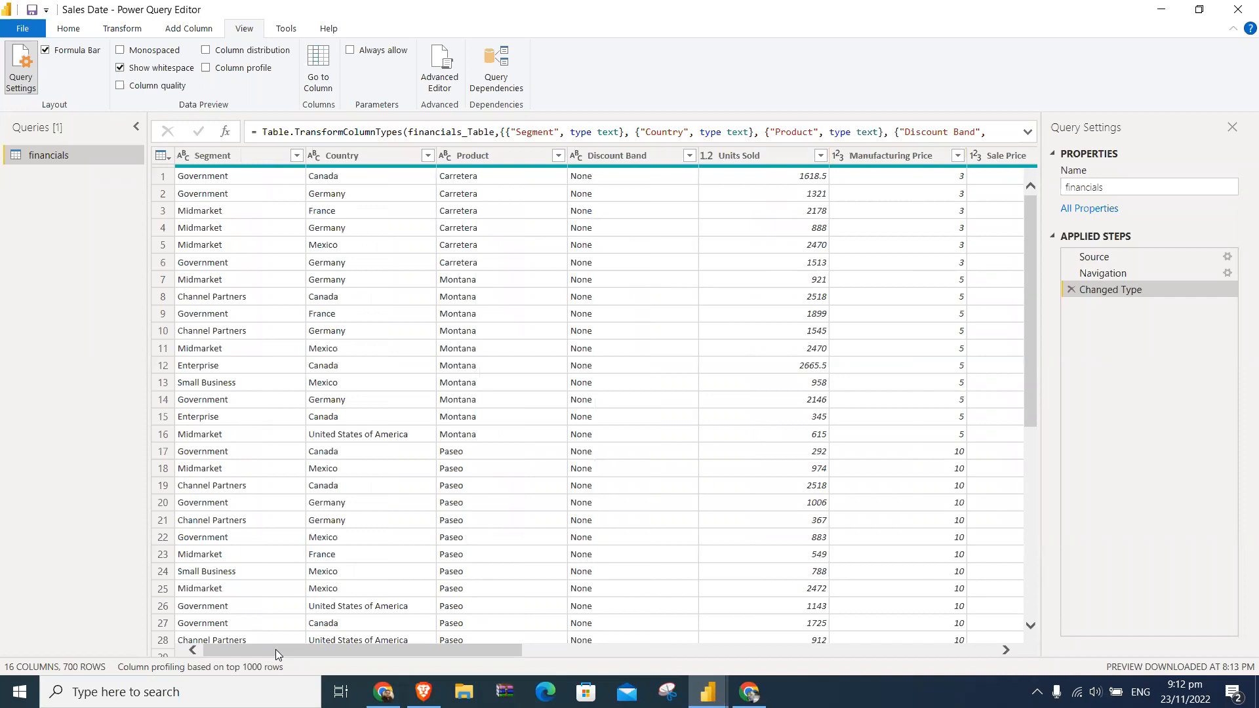
- Close the Power Query Editor without applying the changes, and discard the pending query changes in Power BI Desktop
{"action": "left_click", "coordinate": [1238, 11]}
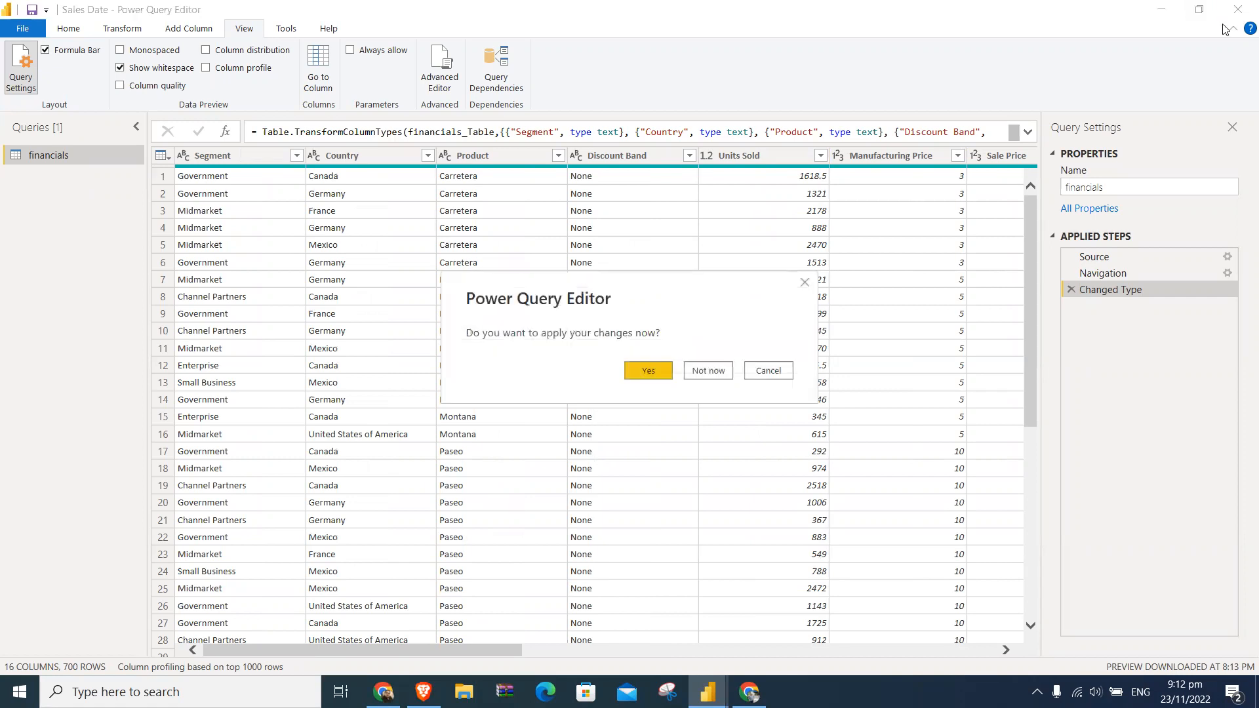
{"action": "left_click", "coordinate": [719, 370]}
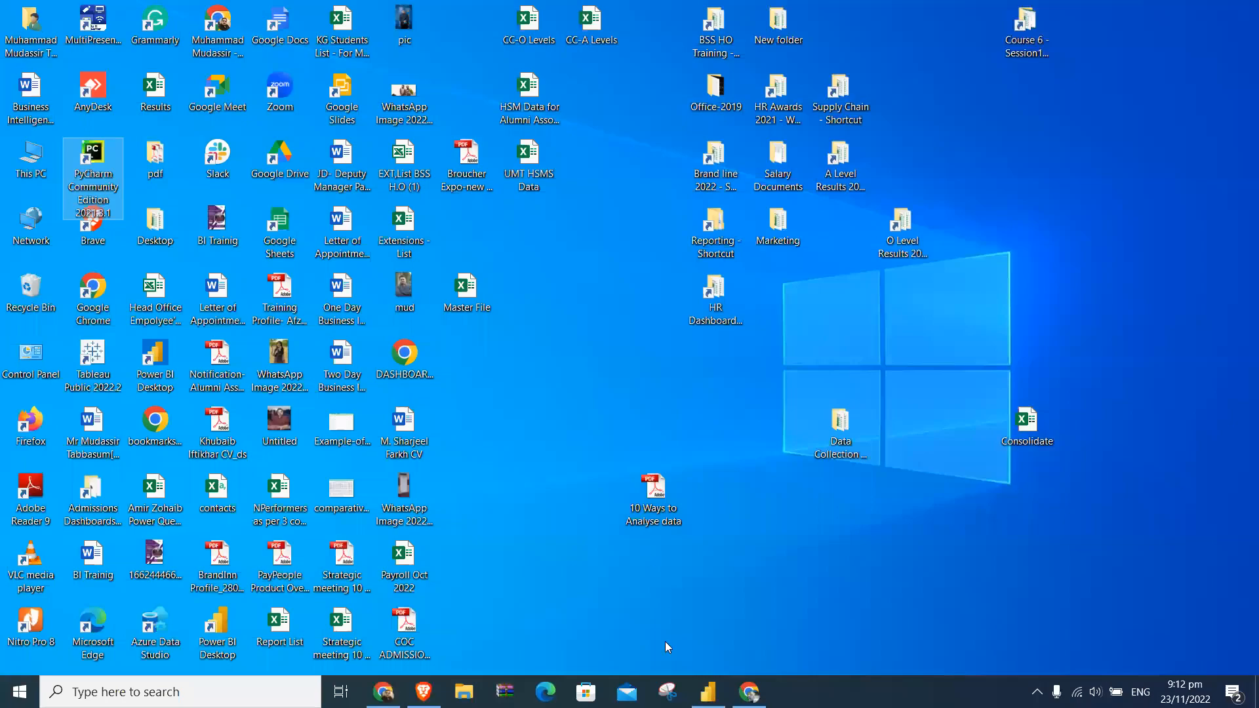
{"action": "left_click", "coordinate": [708, 692]}
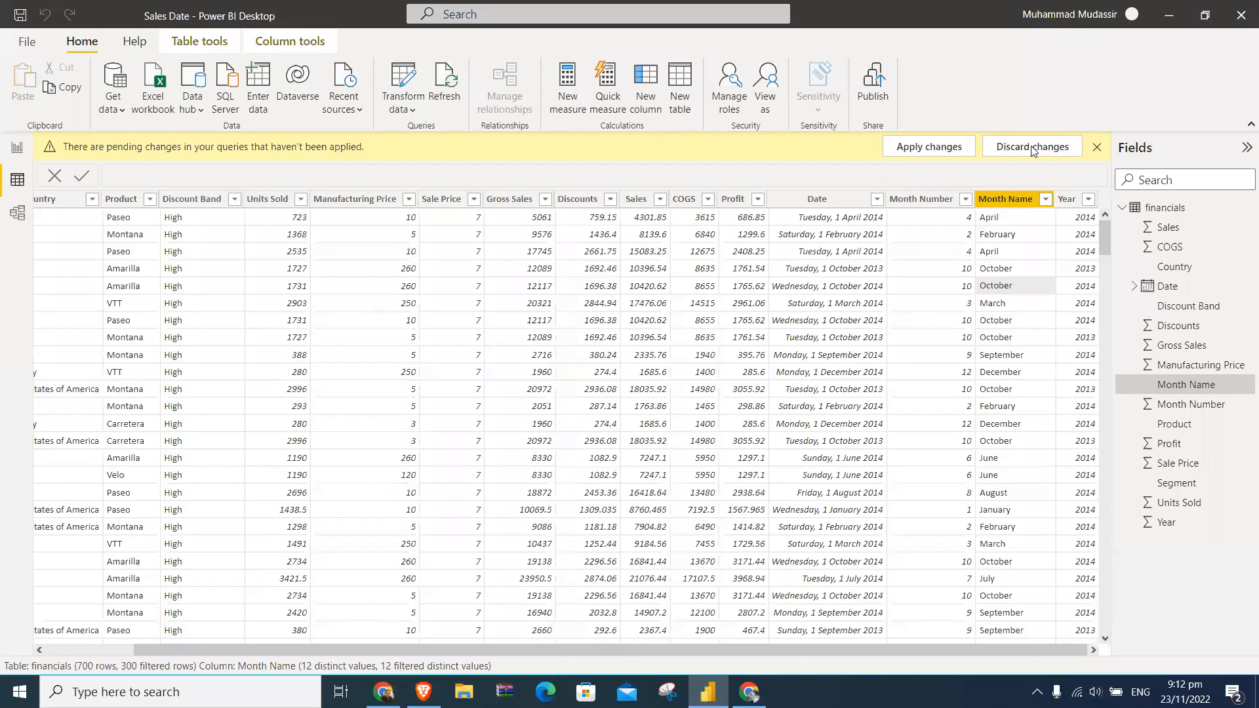
{"action": "left_click", "coordinate": [1032, 148]}
{"action": "left_click", "coordinate": [713, 391]}
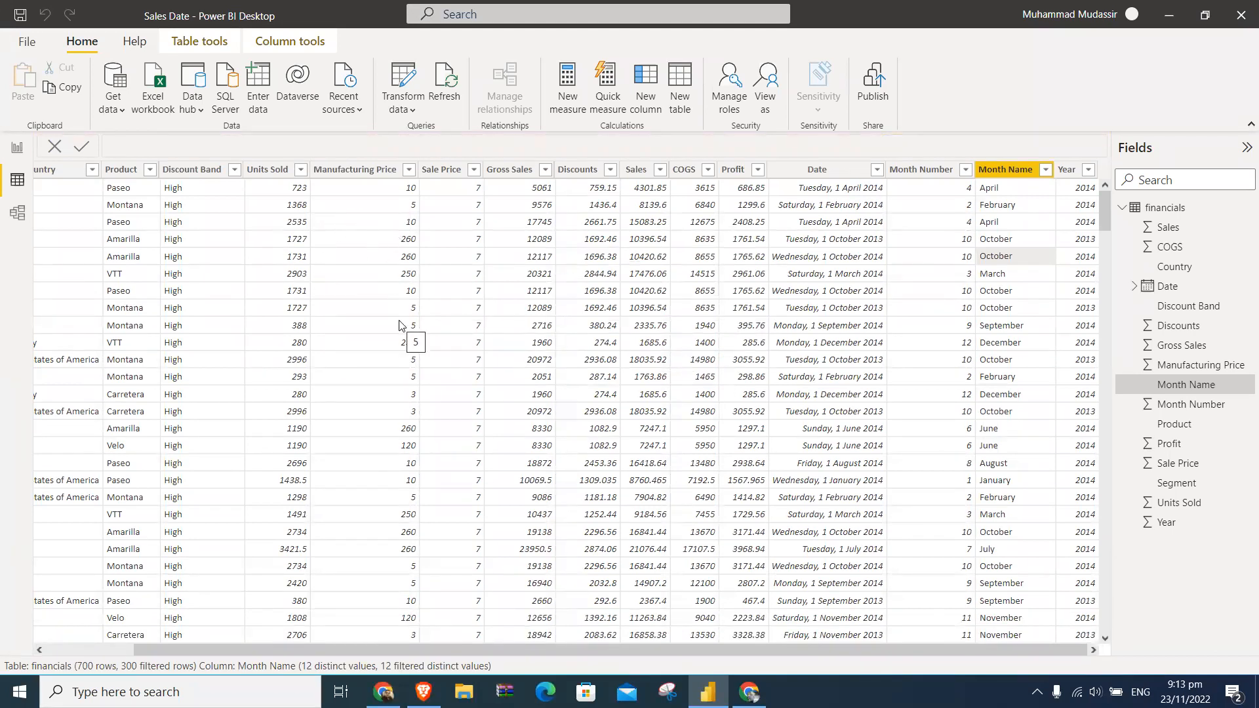
- Return to the report view and examine the Quick measure settings for Min per category, cancelling without creating a measure
{"action": "left_click", "coordinate": [18, 150]}
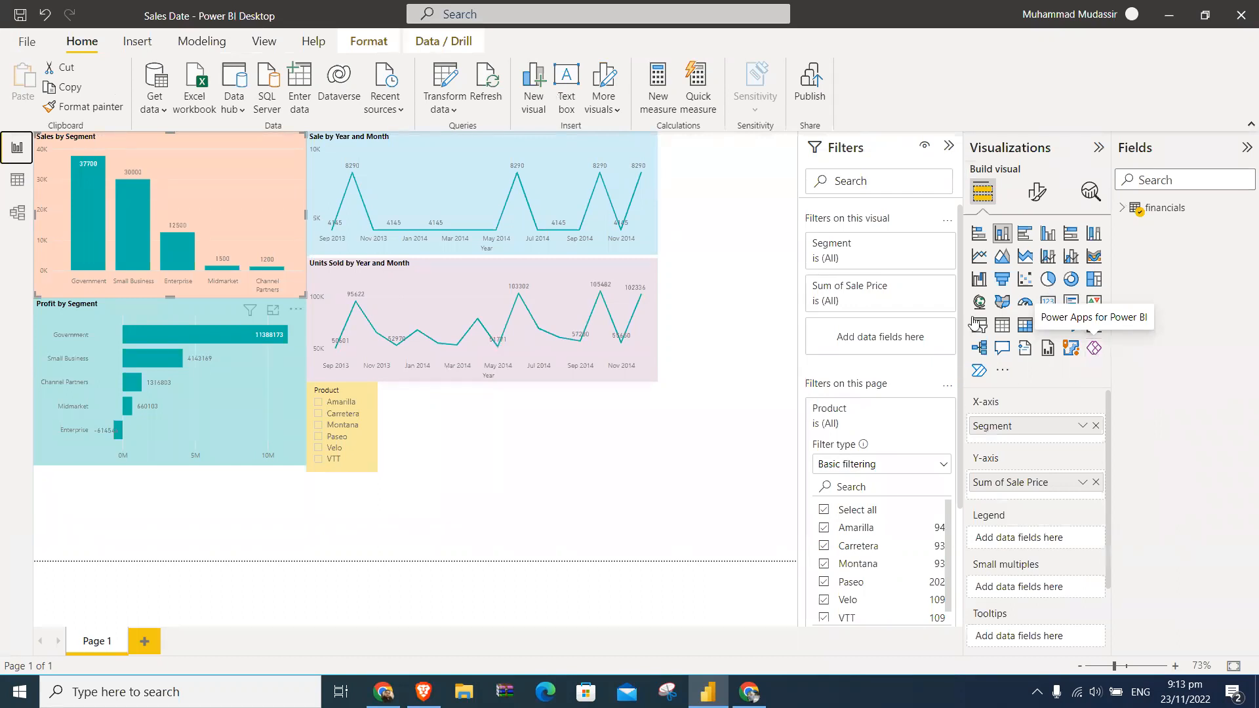
{"action": "left_click", "coordinate": [707, 97]}
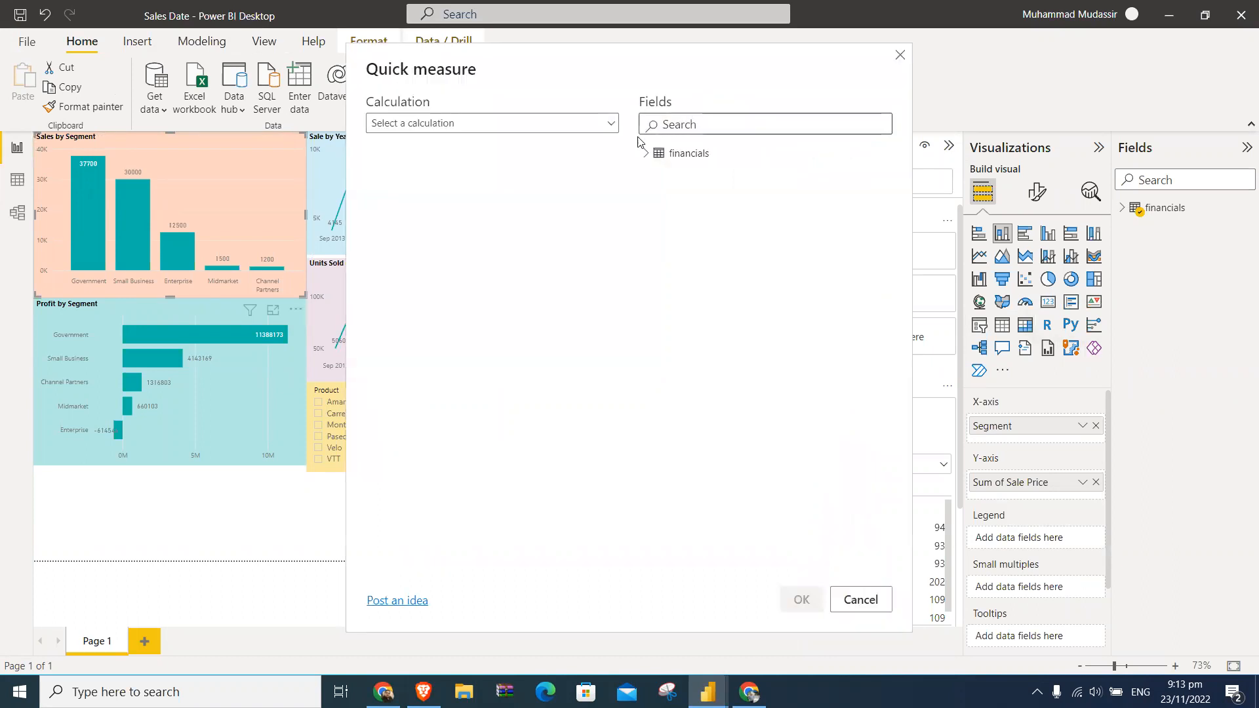
{"action": "left_click", "coordinate": [512, 124]}
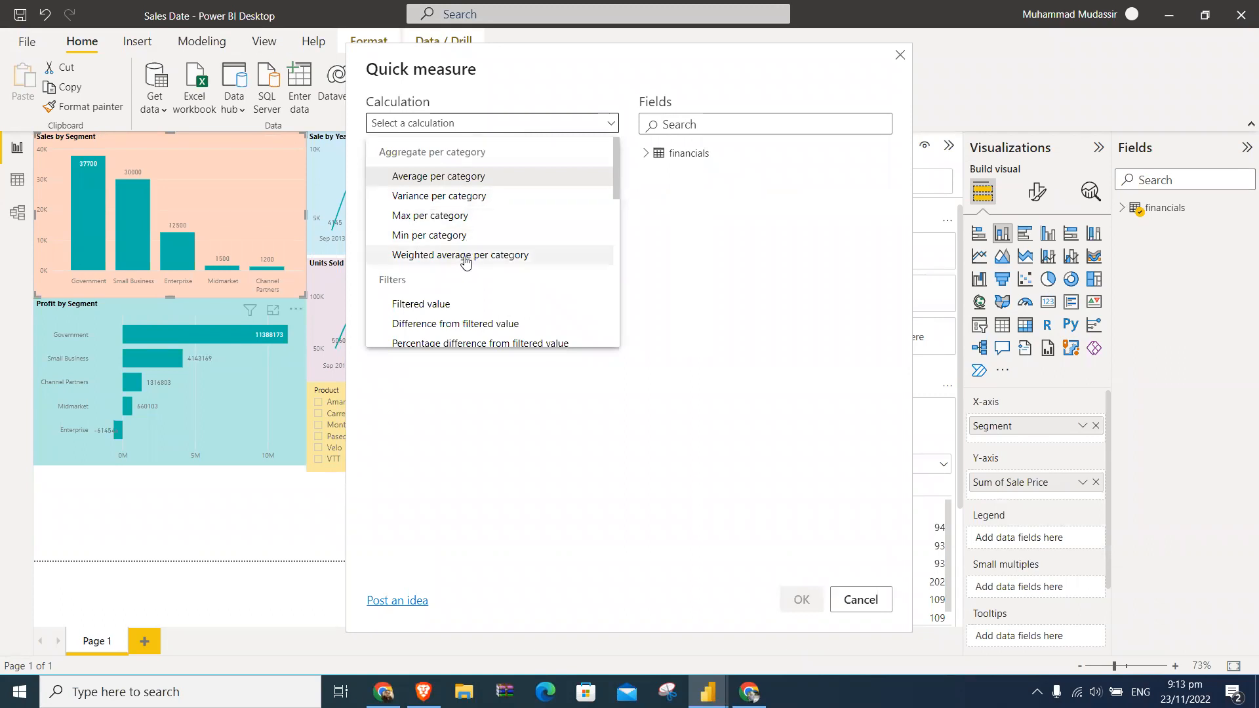
{"action": "left_click", "coordinate": [467, 234]}
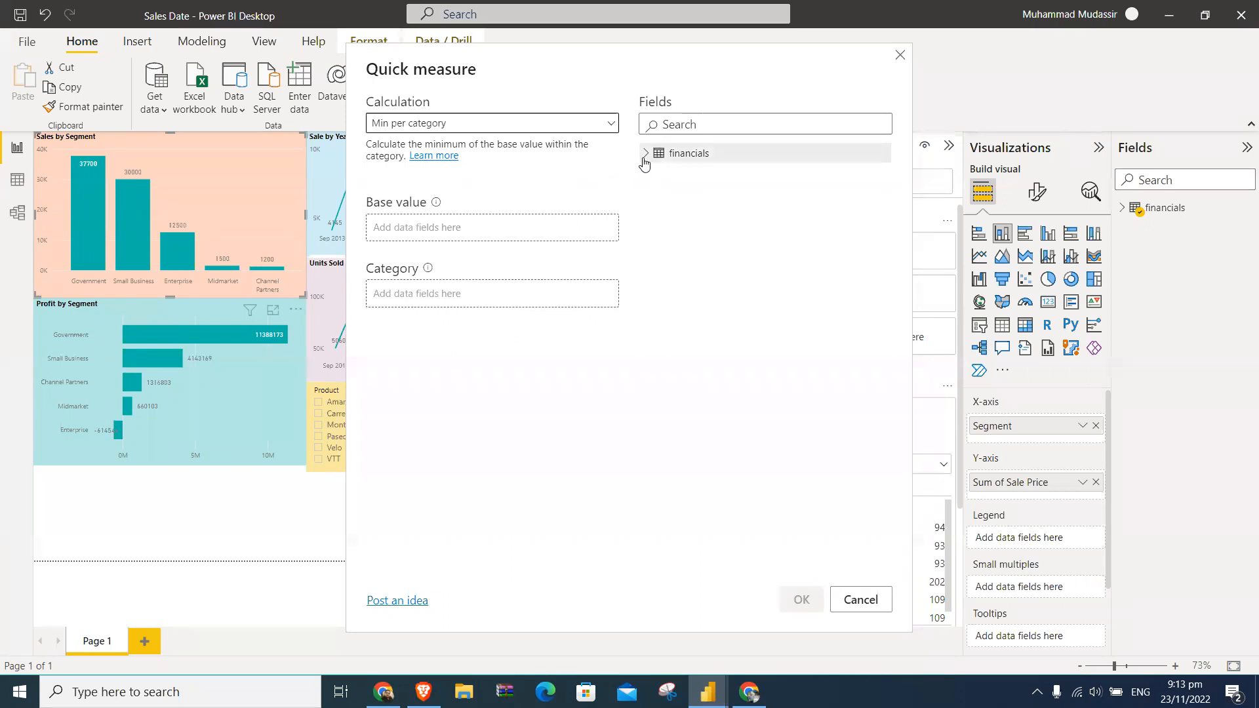
{"action": "left_click", "coordinate": [861, 599]}
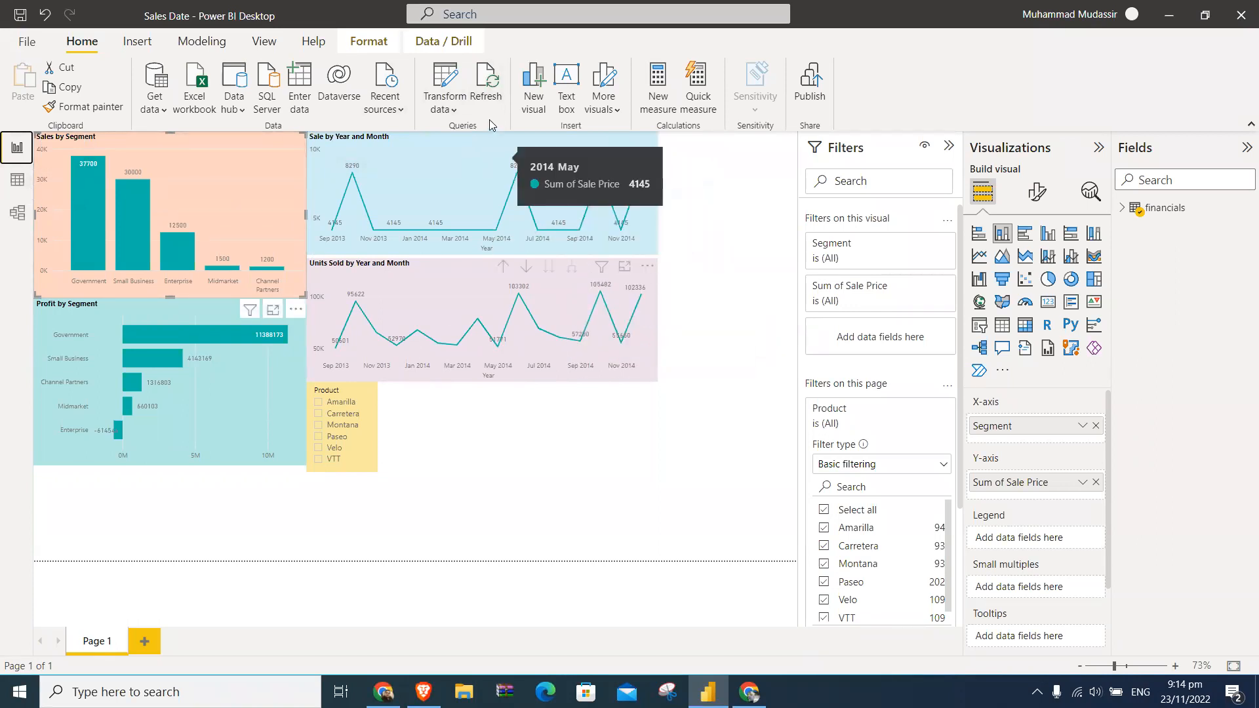
- Refresh the report data, and view the From Web data source dialog before cancelling it
{"action": "left_click", "coordinate": [485, 79]}
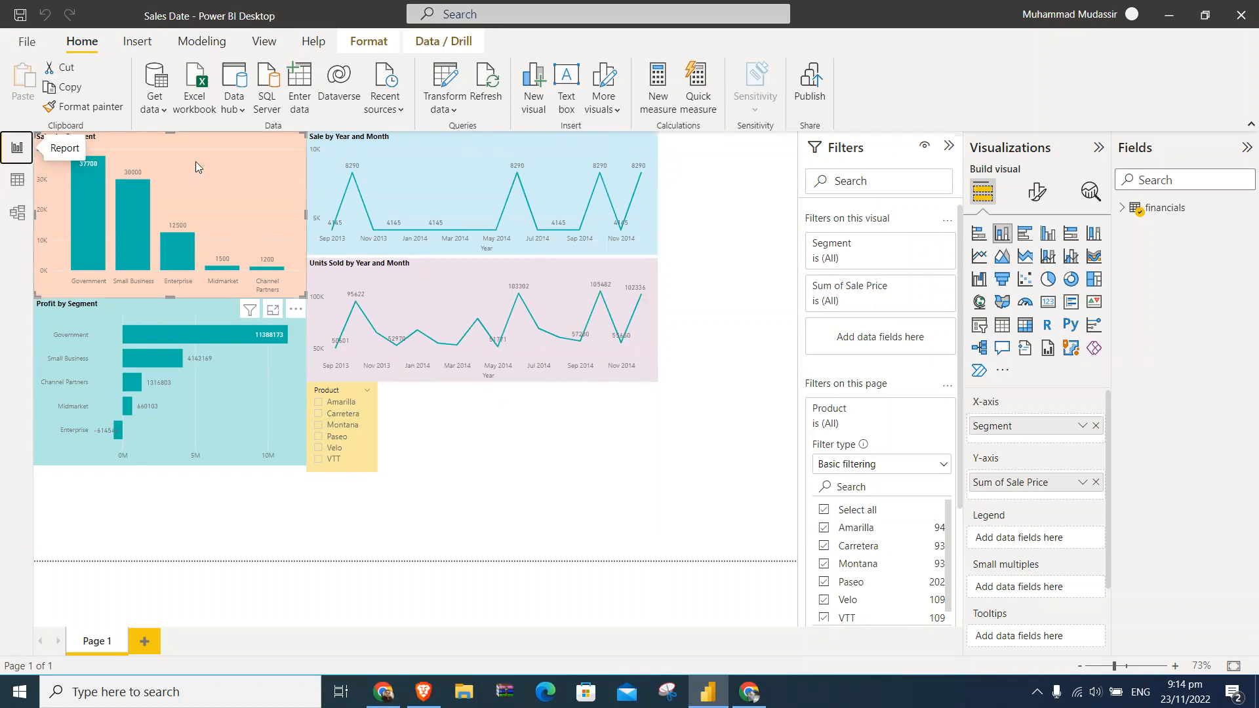
{"action": "left_click", "coordinate": [165, 110]}
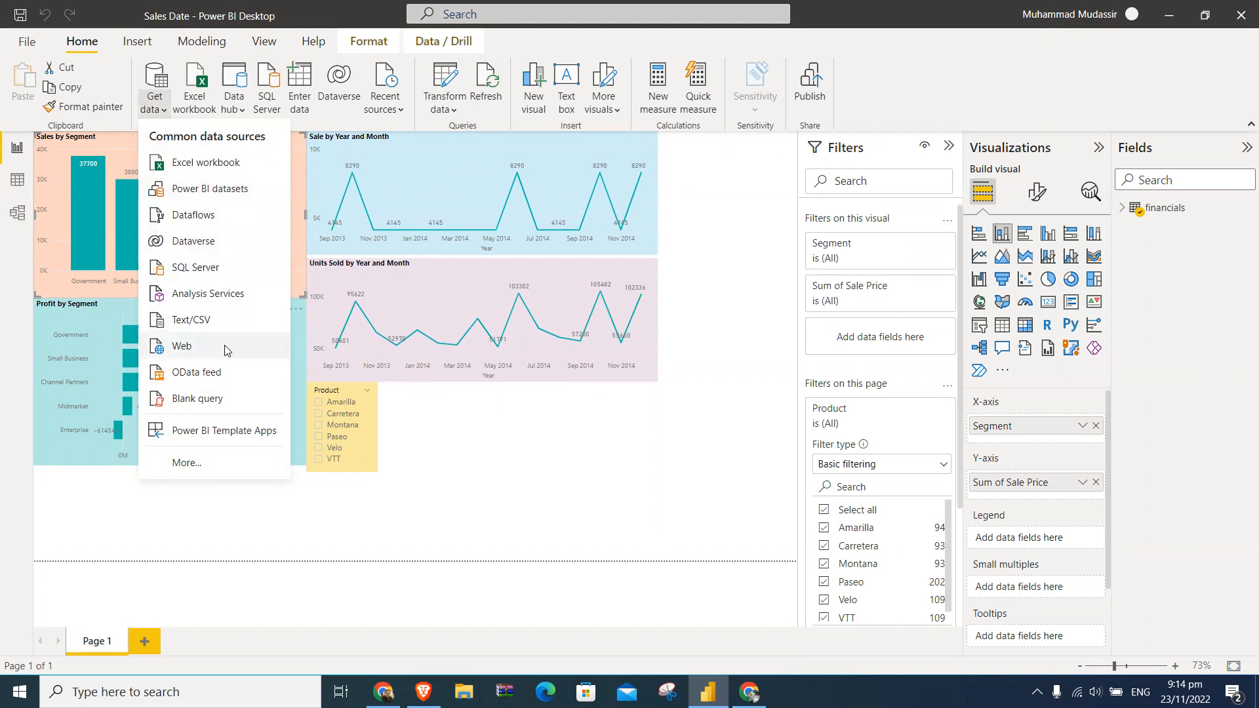
{"action": "left_click", "coordinate": [224, 345]}
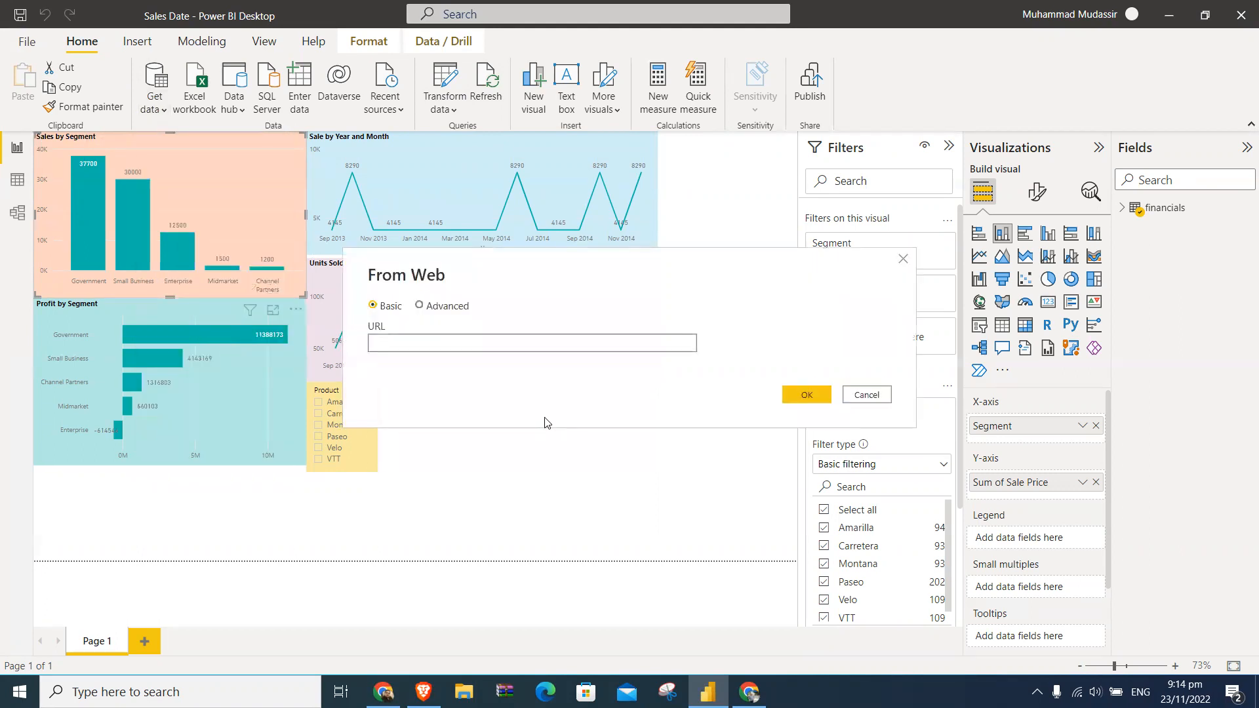
{"action": "left_click", "coordinate": [870, 394]}
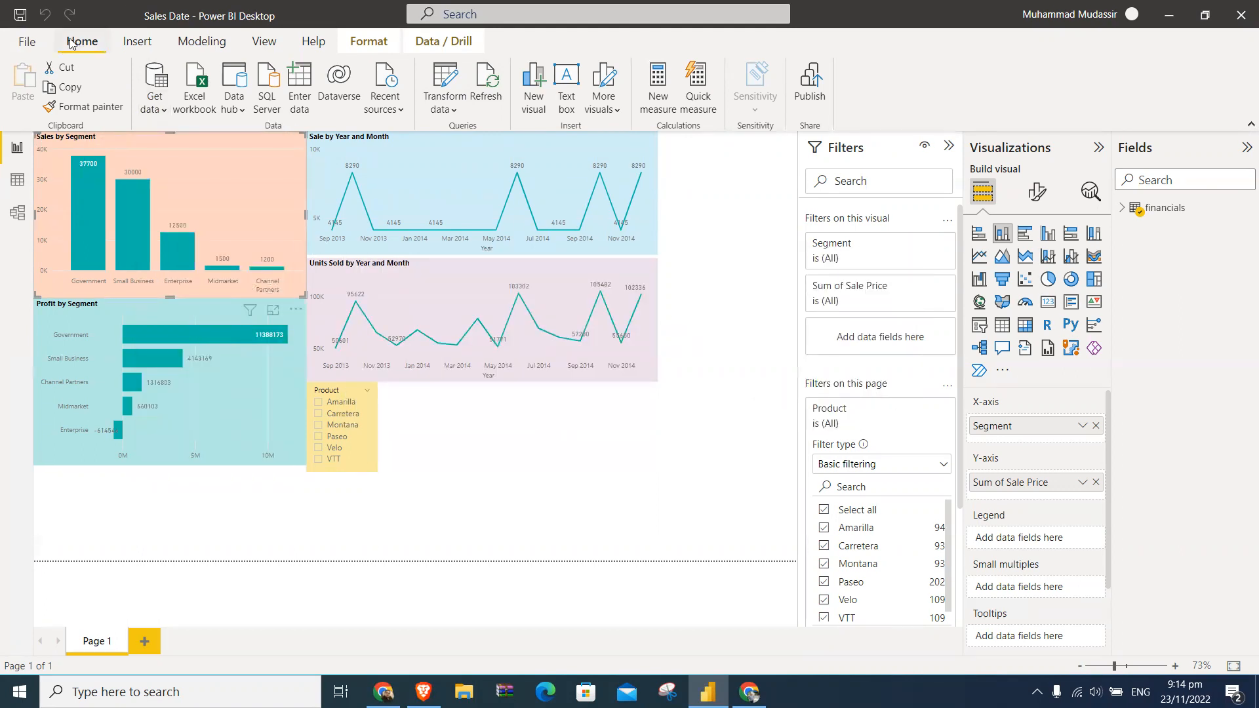
- Save the Sales Date report and start a new blank report, dismissing the Get Data dialog without connecting
{"action": "left_click", "coordinate": [34, 40]}
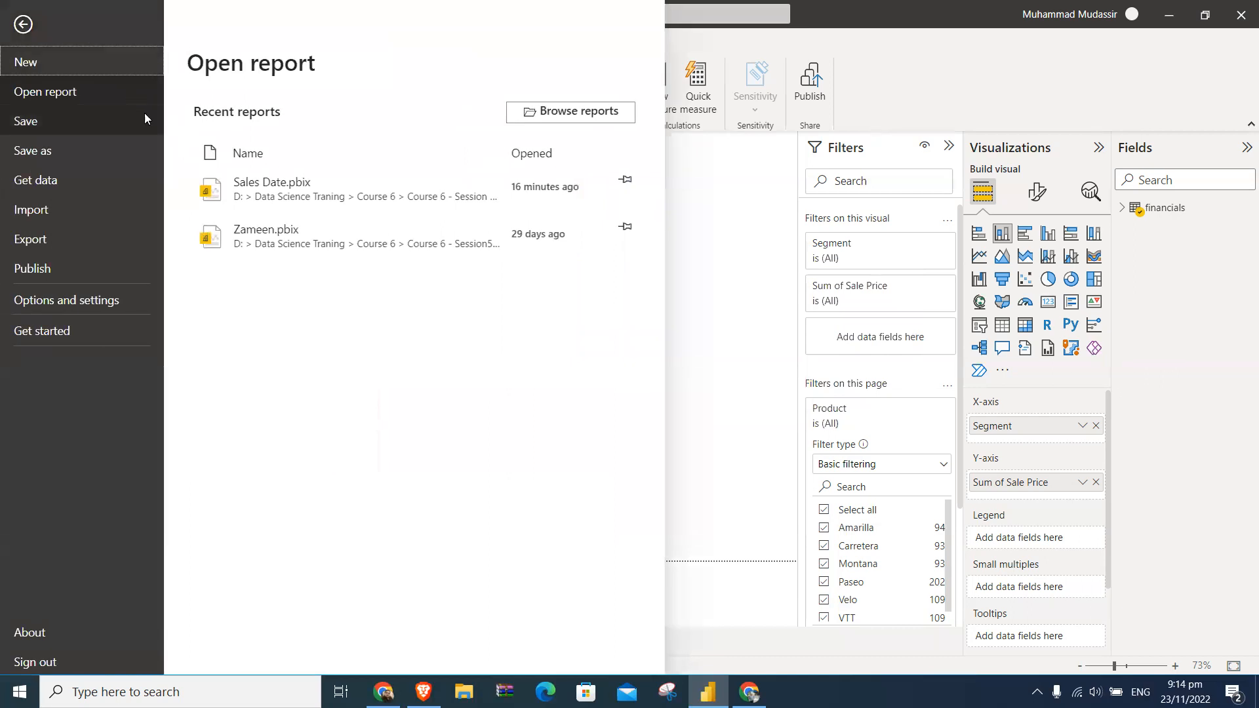
{"action": "left_click", "coordinate": [38, 127]}
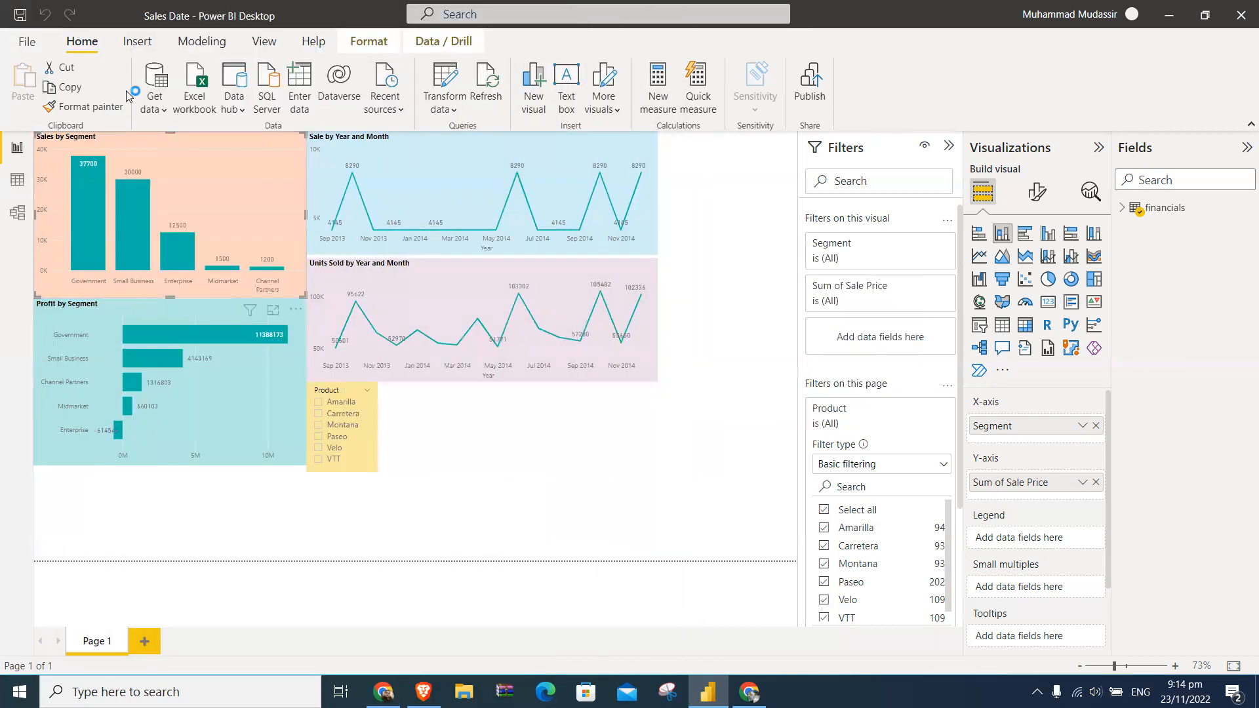
{"action": "left_click", "coordinate": [32, 42]}
{"action": "left_click", "coordinate": [40, 55]}
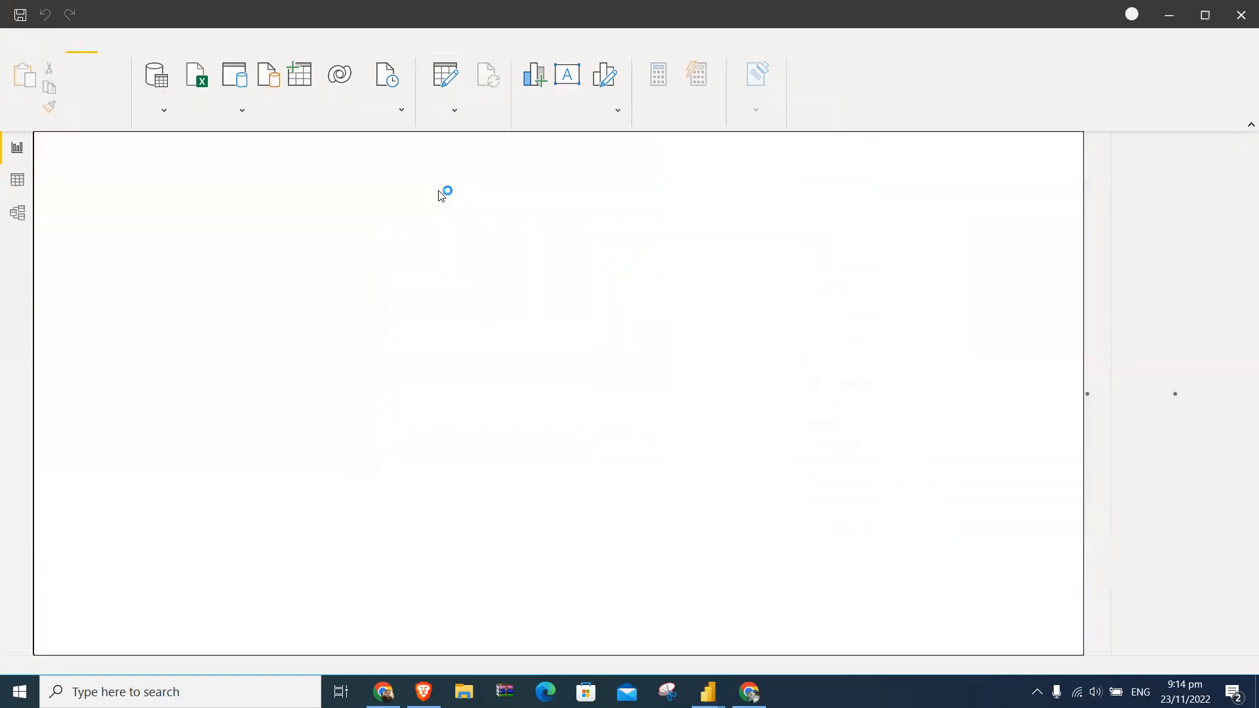
{"action": "mouse_move", "coordinate": [708, 692]}
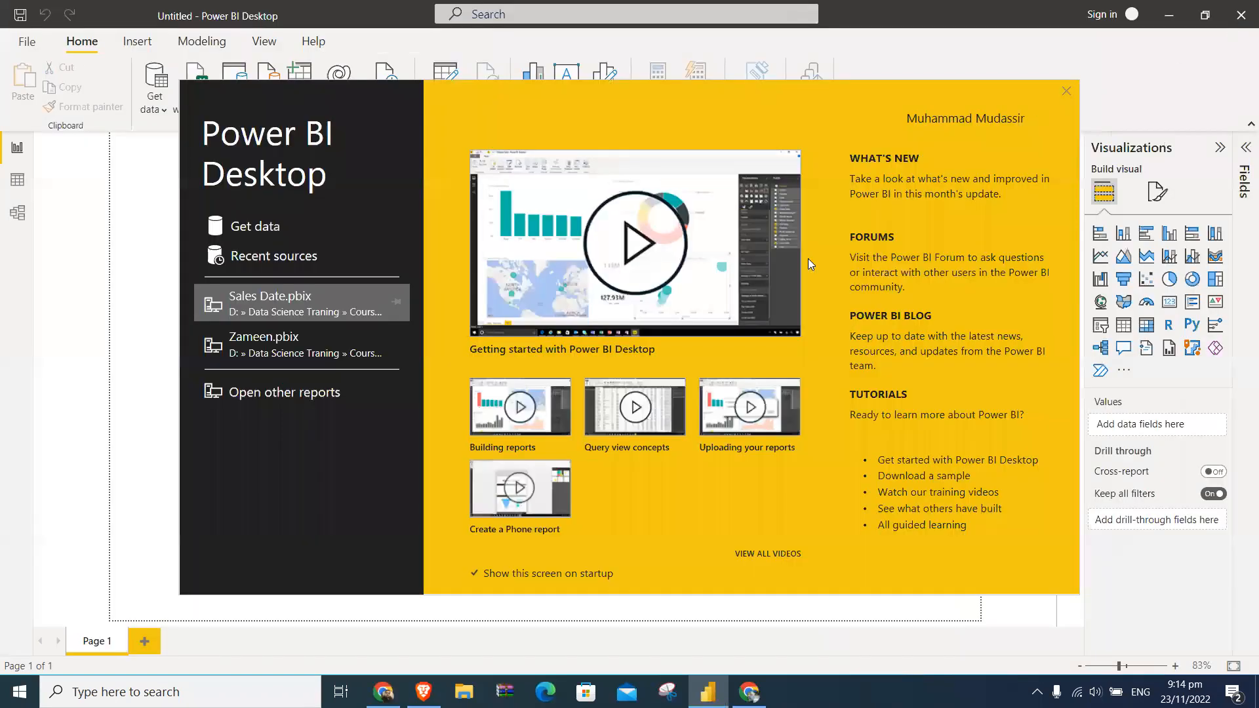
{"action": "left_click", "coordinate": [273, 229]}
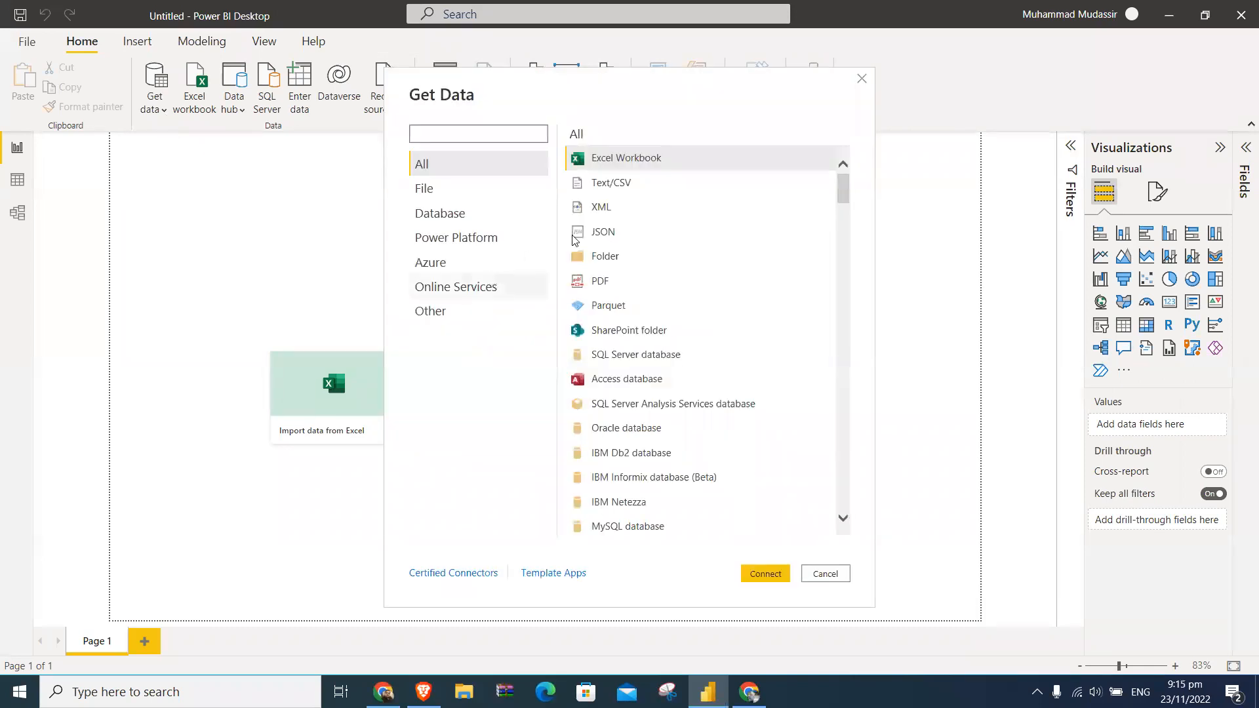
{"action": "left_click", "coordinate": [862, 79]}
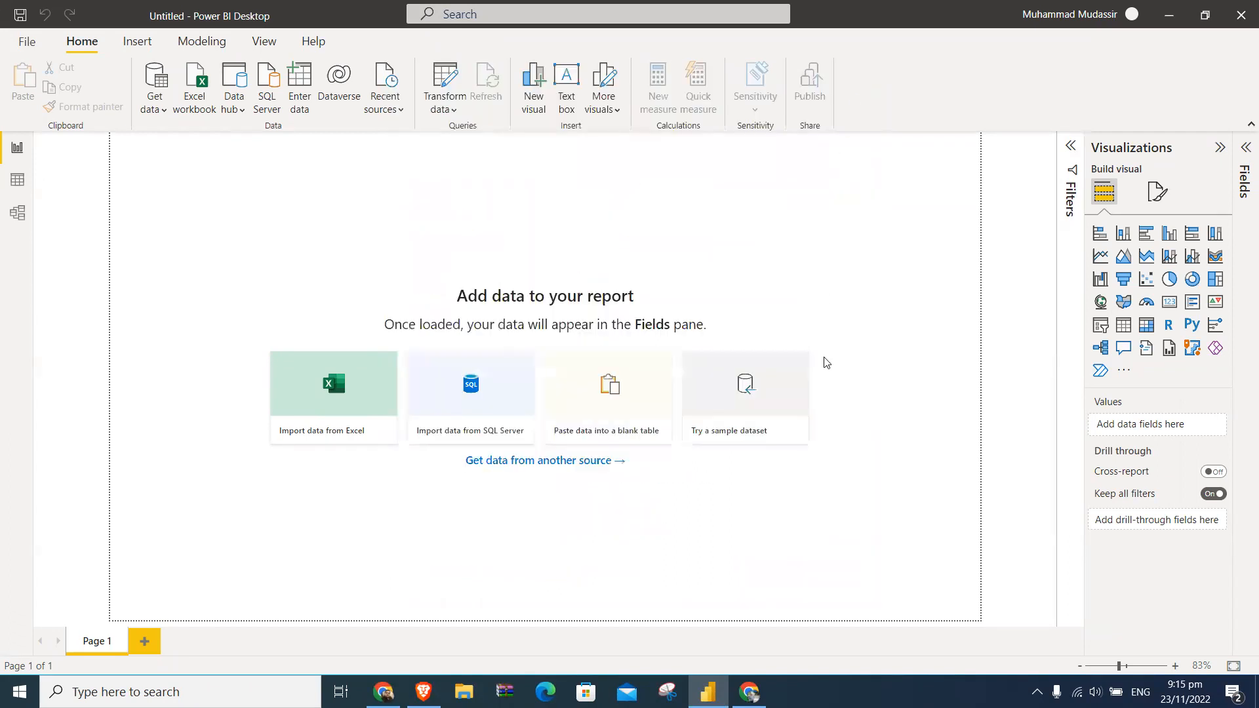
- Open the 10 Ways to Analyse data PDF from the desktop, look through its pages for data tables, and close it
{"action": "key", "text": "super+d"}
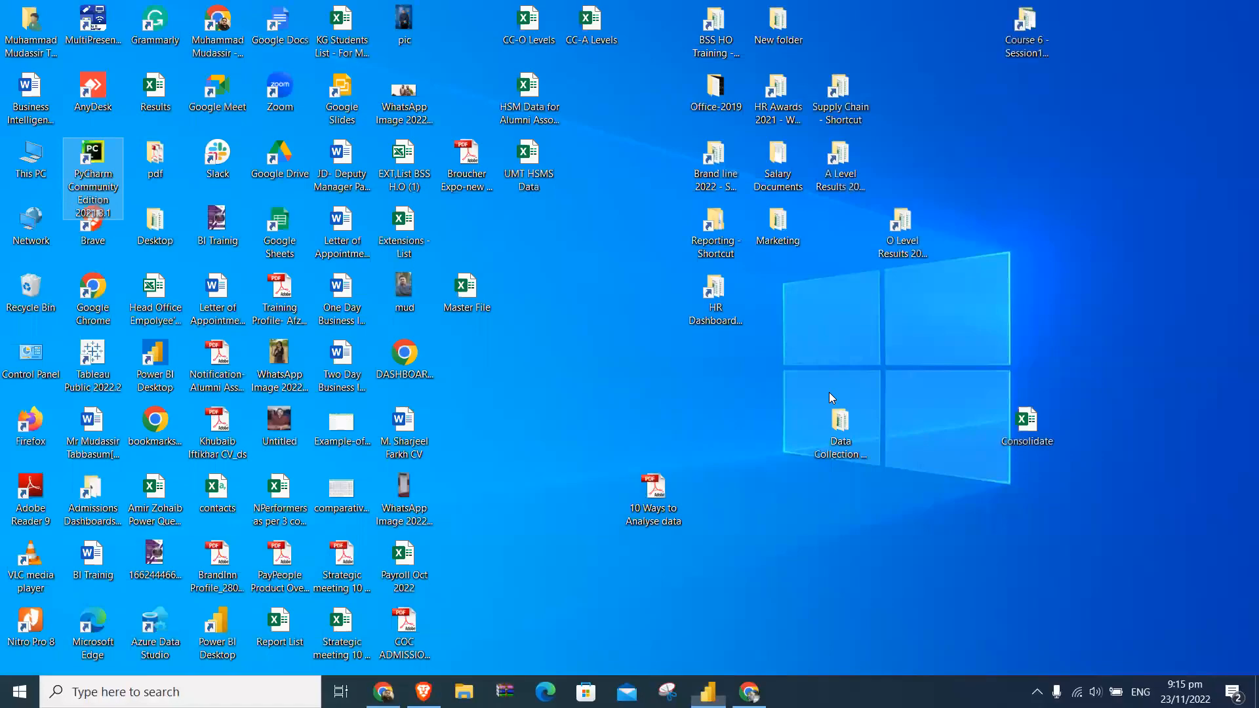
{"action": "double_click", "coordinate": [674, 493]}
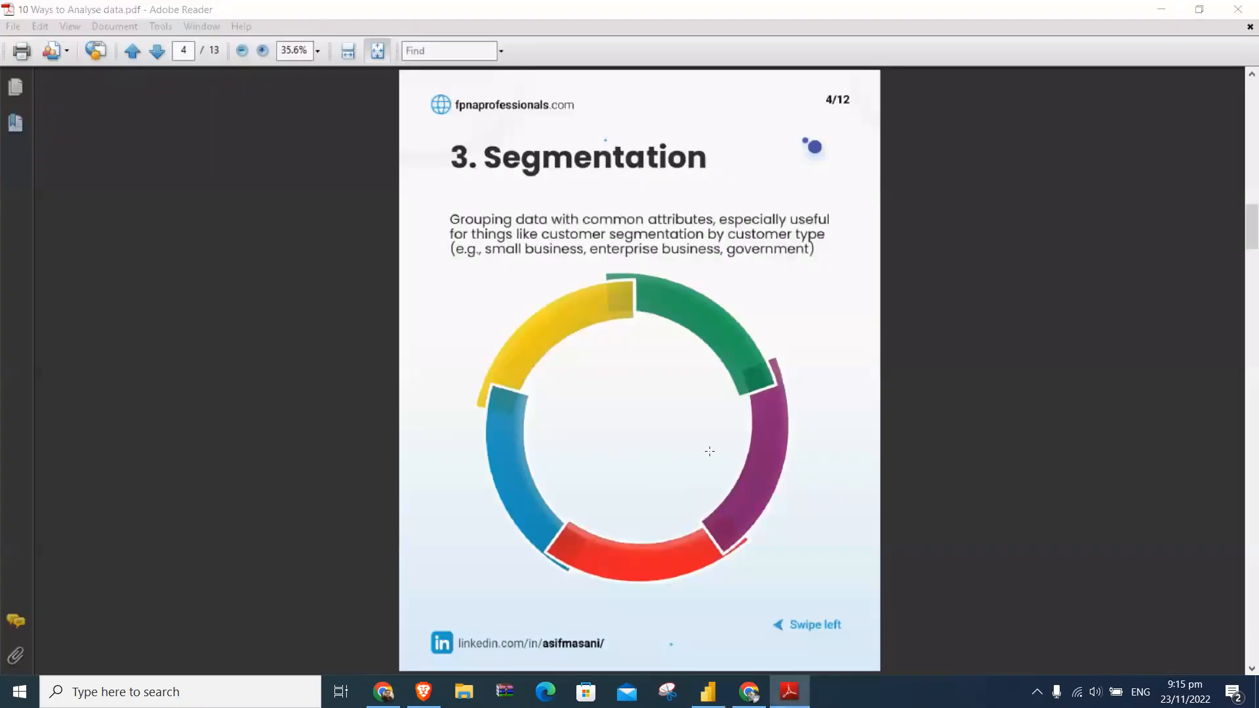
{"action": "left_click_drag", "start_coordinate": [1243, 236], "coordinate": [1240, 443]}
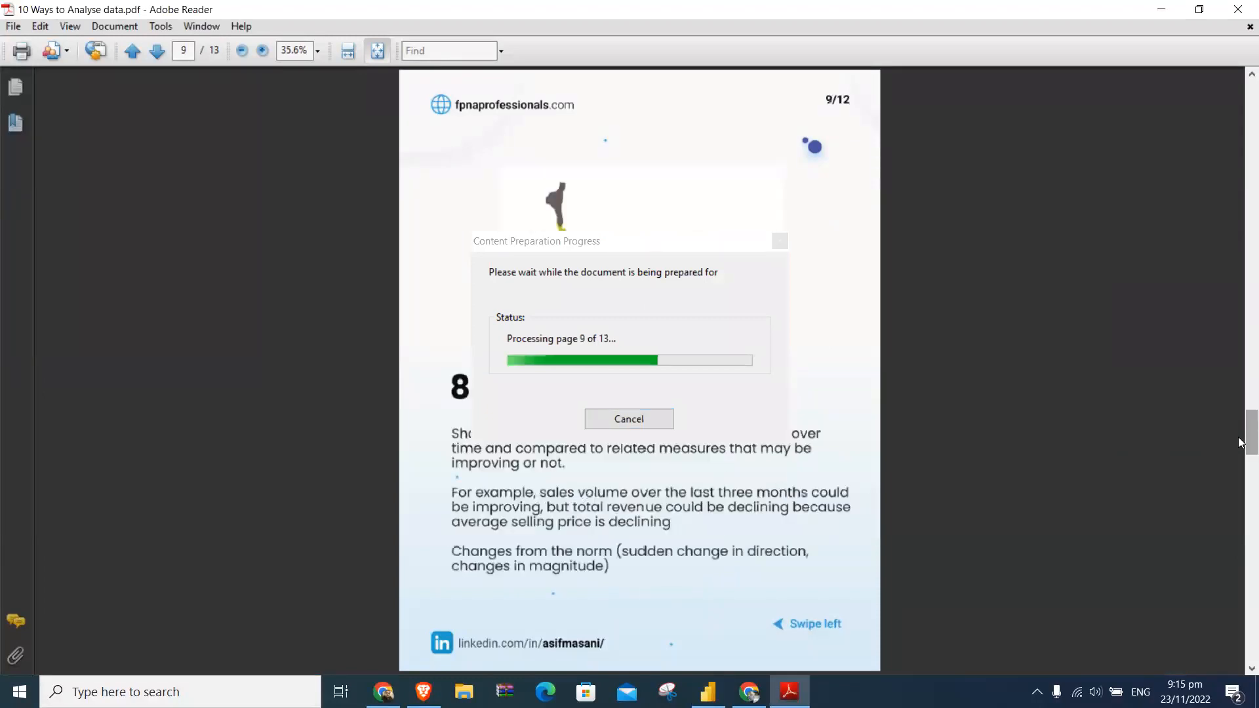
{"action": "left_click", "coordinate": [1239, 11]}
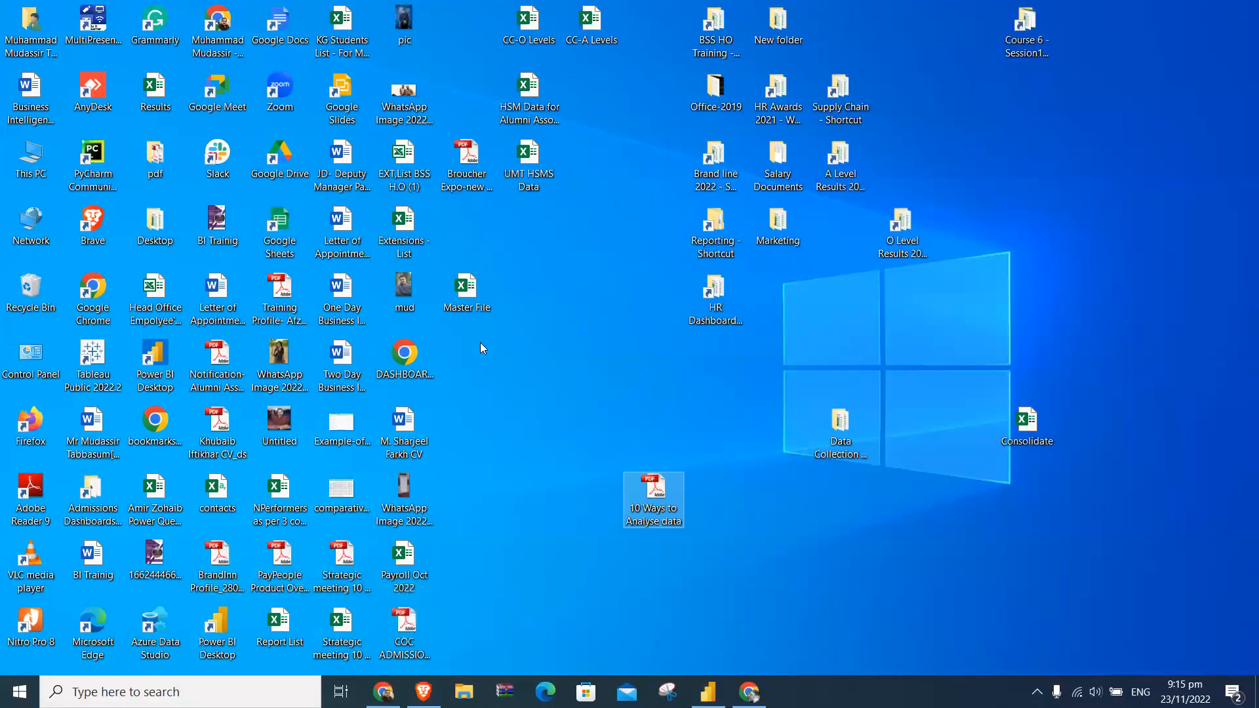
- Open the Broucher Expo-new Landscap Final Curved PDF from the desktop, browse its pages, and close it
{"action": "left_click", "coordinate": [488, 184]}
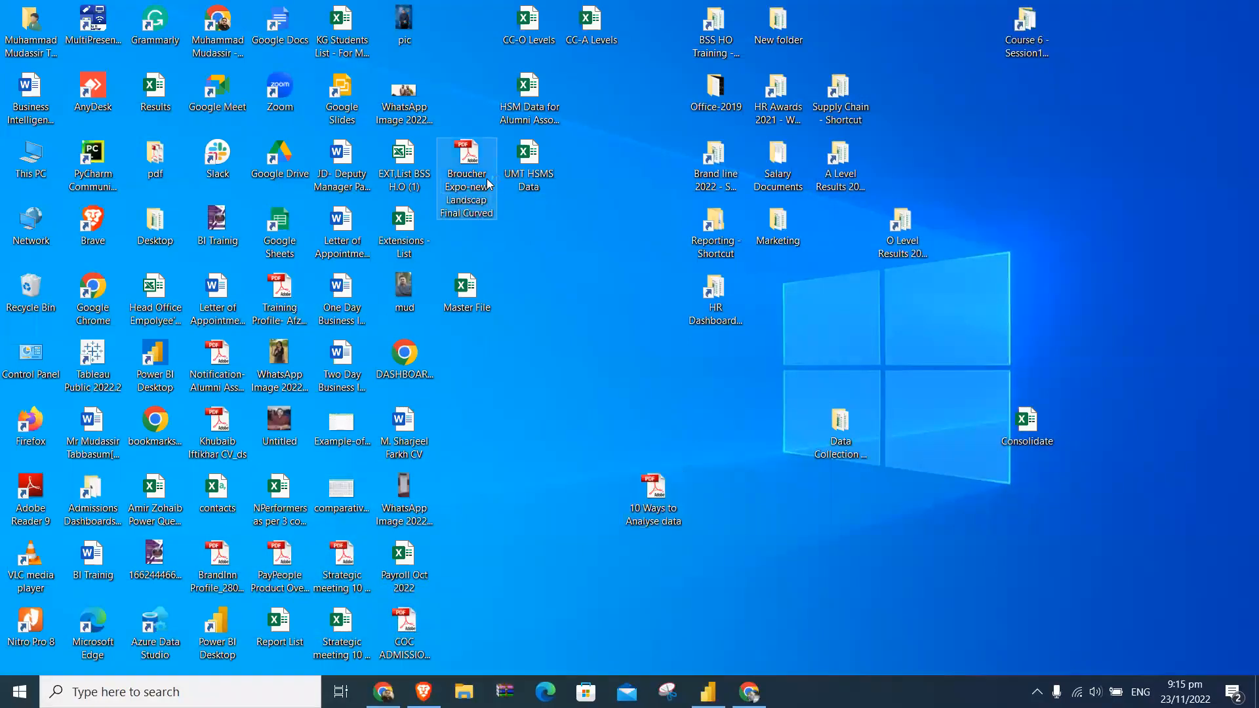
{"action": "double_click", "coordinate": [488, 184]}
{"action": "scroll", "coordinate": [611, 373], "scroll_direction": "down", "scroll_amount": 5}
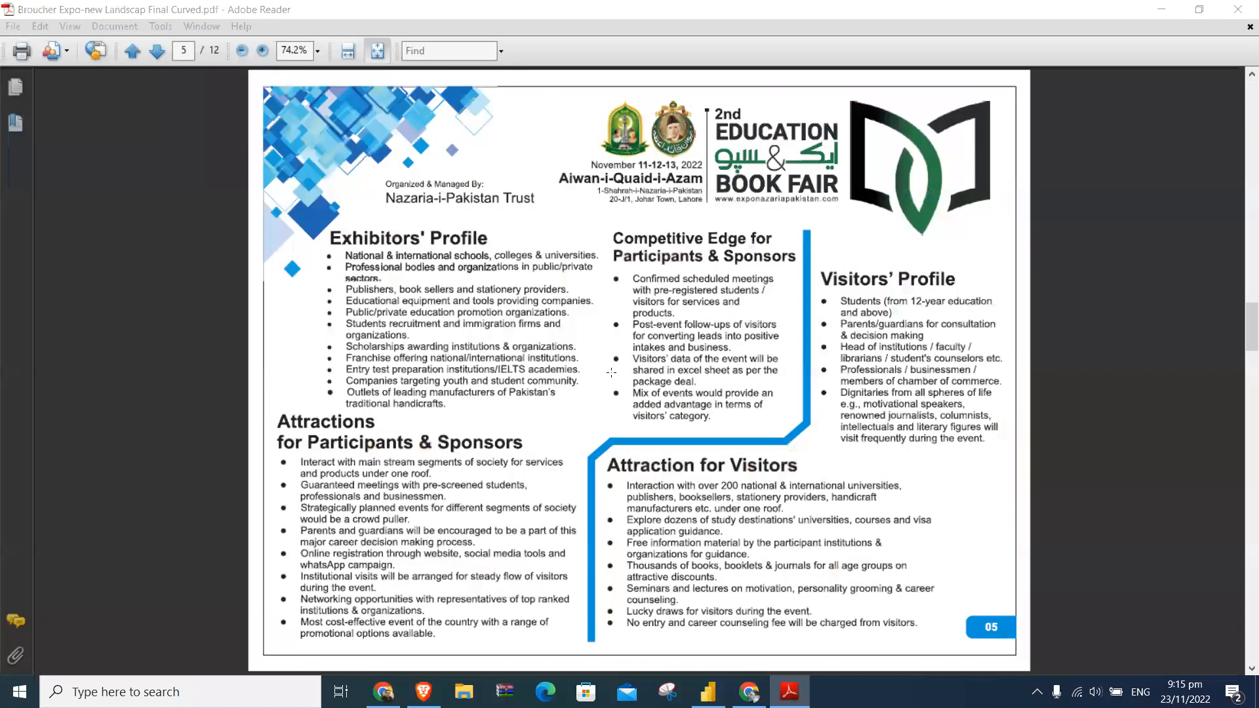
{"action": "scroll", "coordinate": [611, 373], "scroll_direction": "down", "scroll_amount": 2}
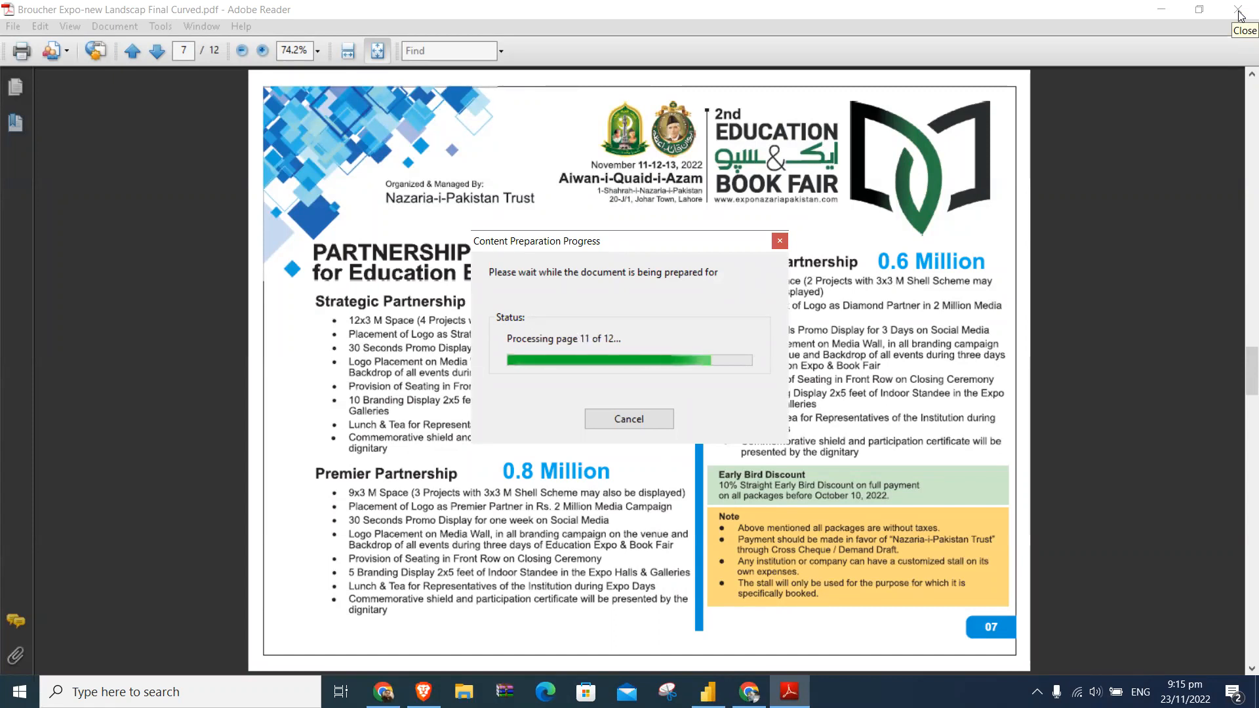
{"action": "left_click", "coordinate": [1238, 11]}
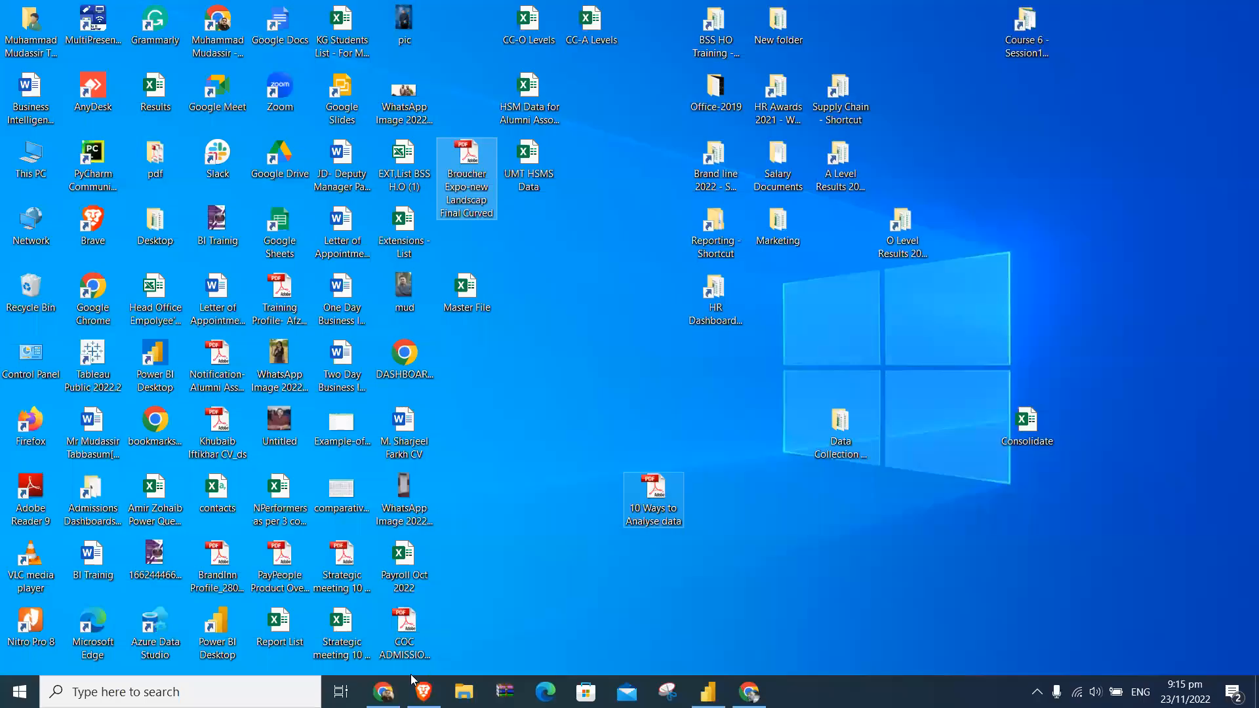
- Switch to Chrome, search Google in a new tab for "kibor rate today pdf", and open the State Bank of Pakistan Kibor Rates page
{"action": "left_click", "coordinate": [385, 691]}
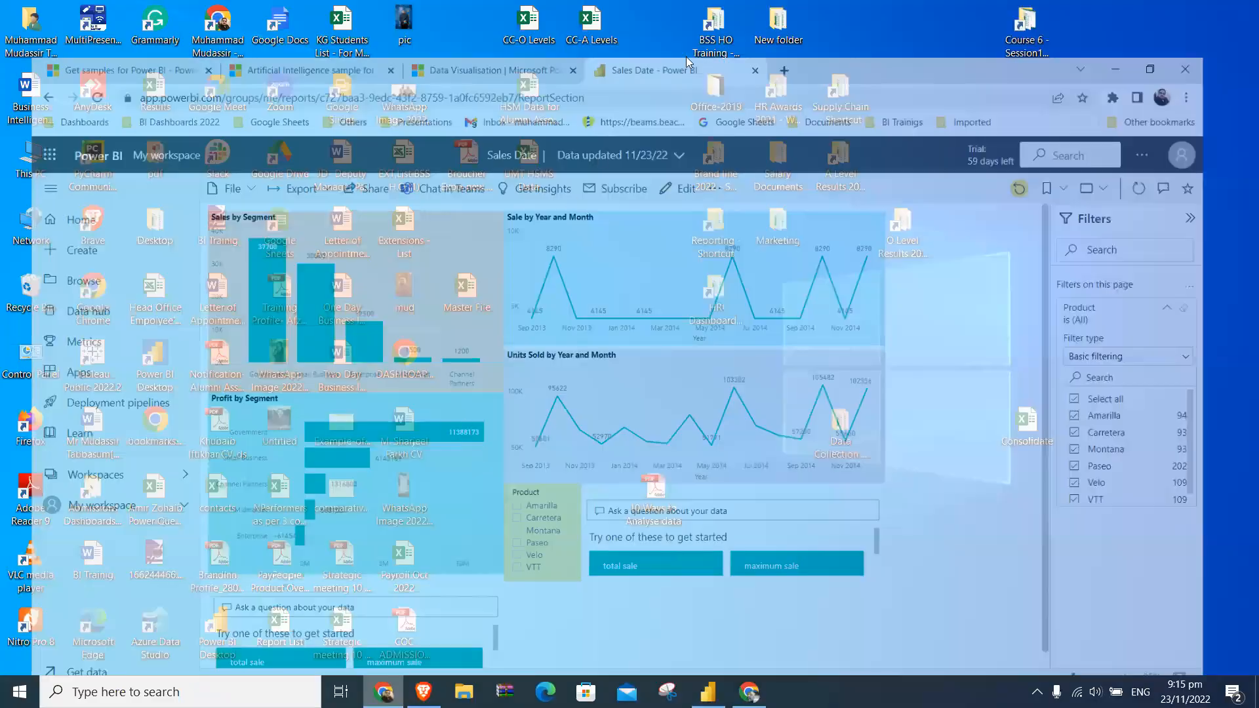
{"action": "left_click", "coordinate": [817, 10]}
{"action": "left_click", "coordinate": [584, 344]}
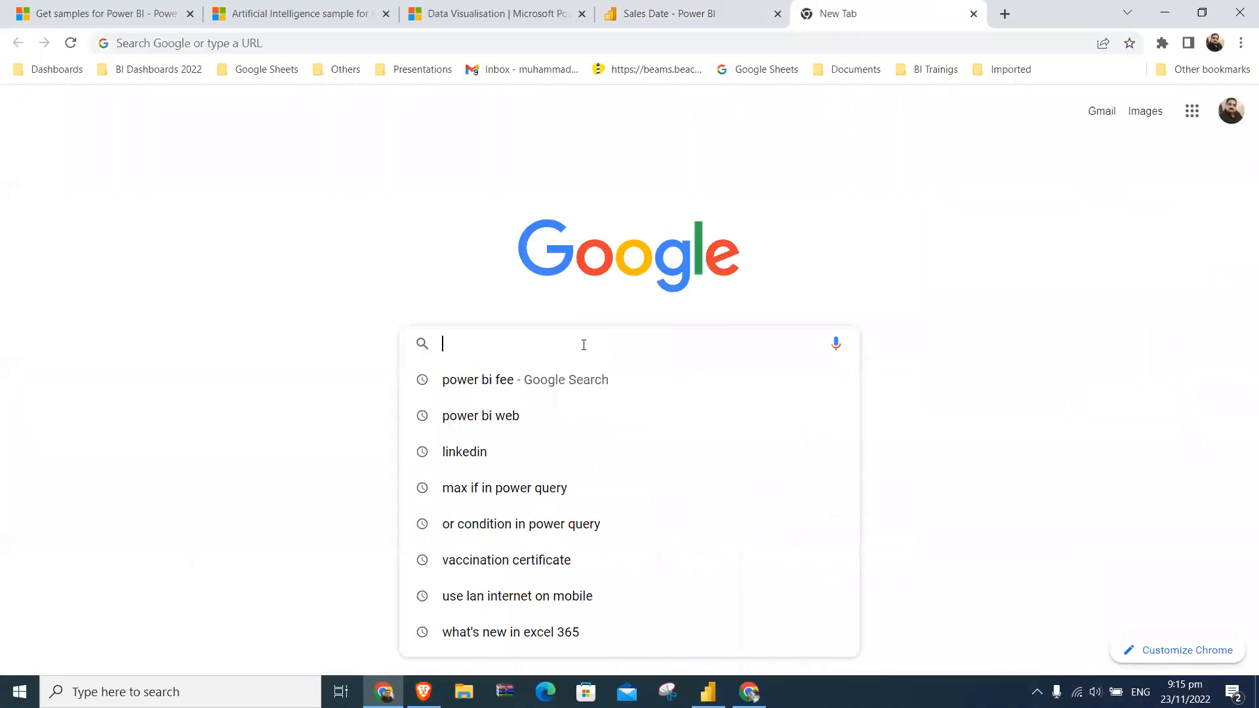
{"action": "type", "text": "kibor rate"}
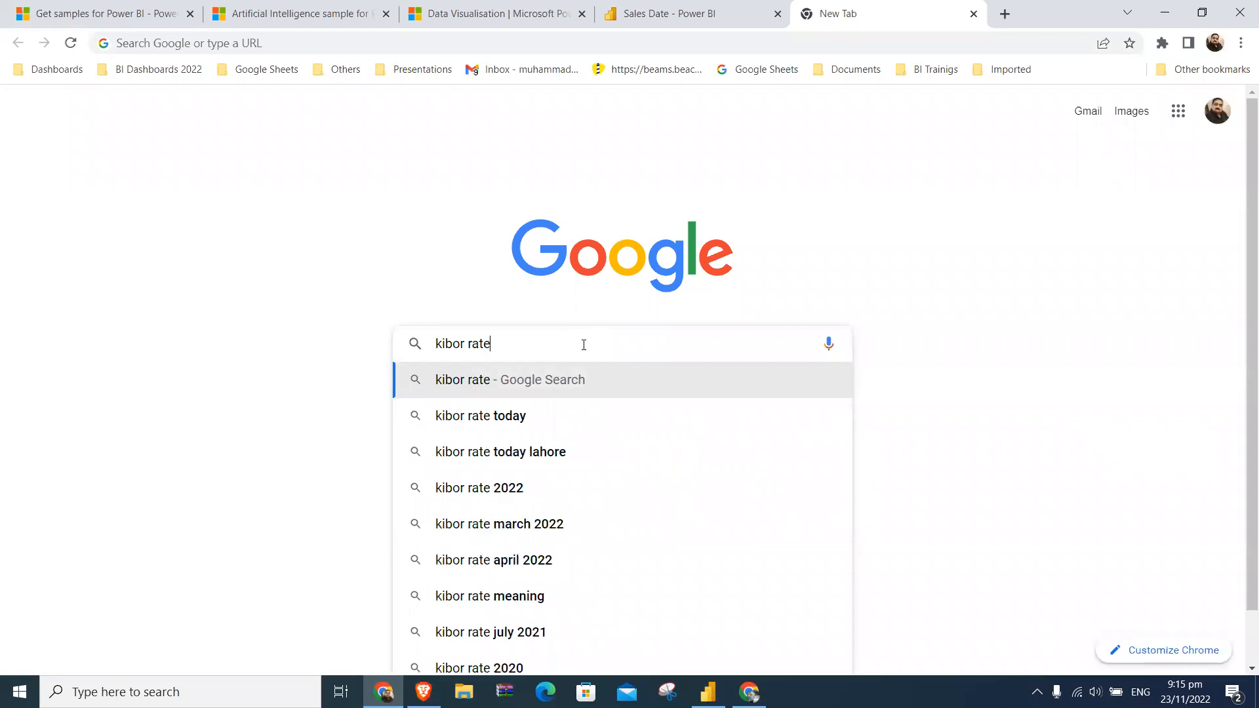
{"action": "key", "text": "Down"}
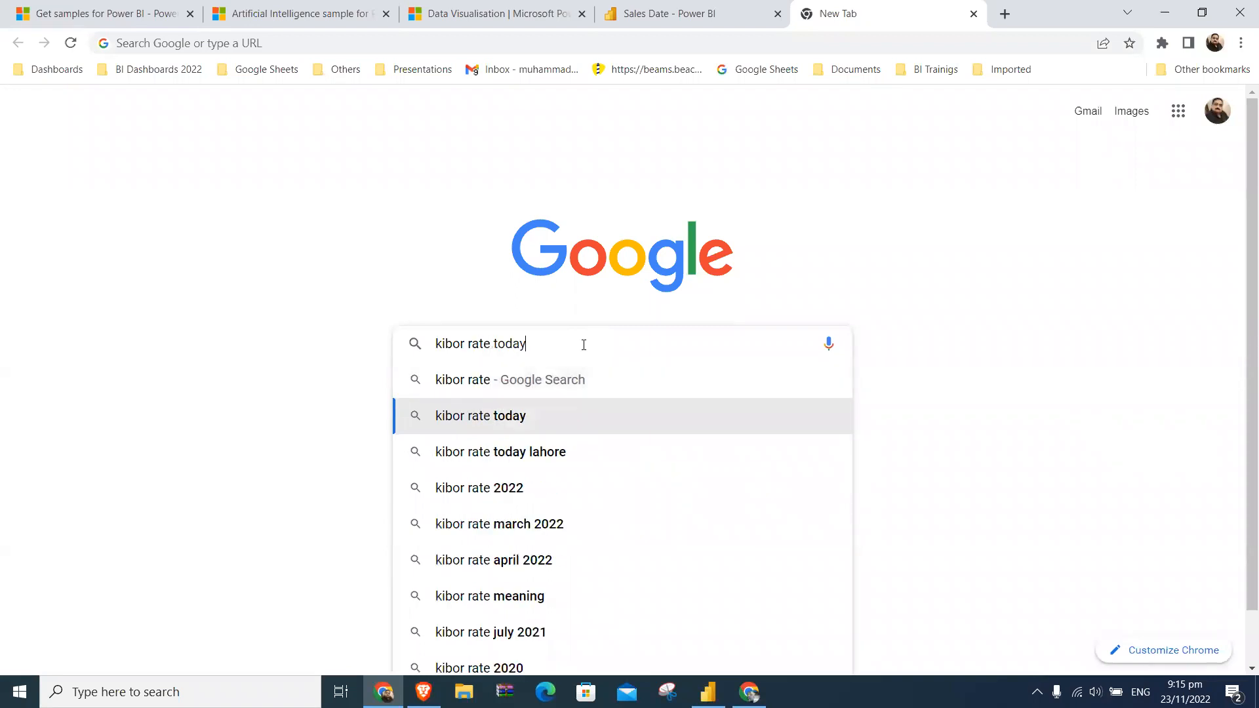
{"action": "type", "text": "pdf"}
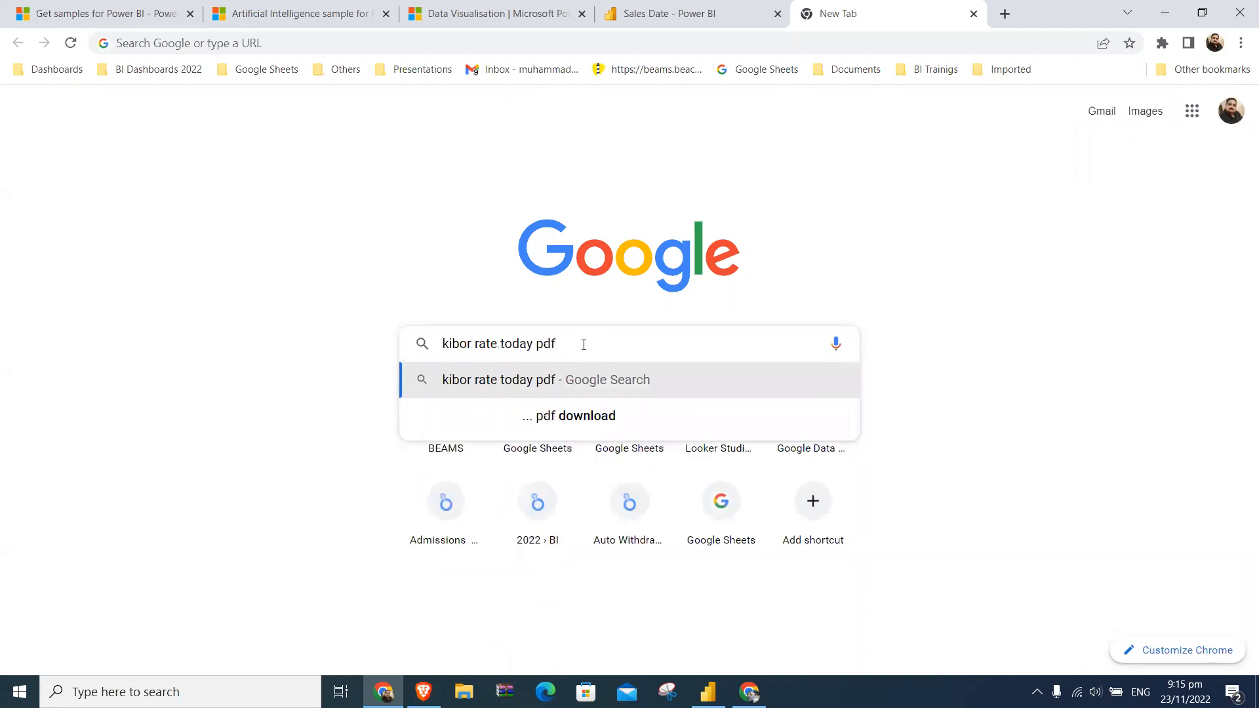
{"action": "key", "text": "Down"}
{"action": "key", "text": "Return"}
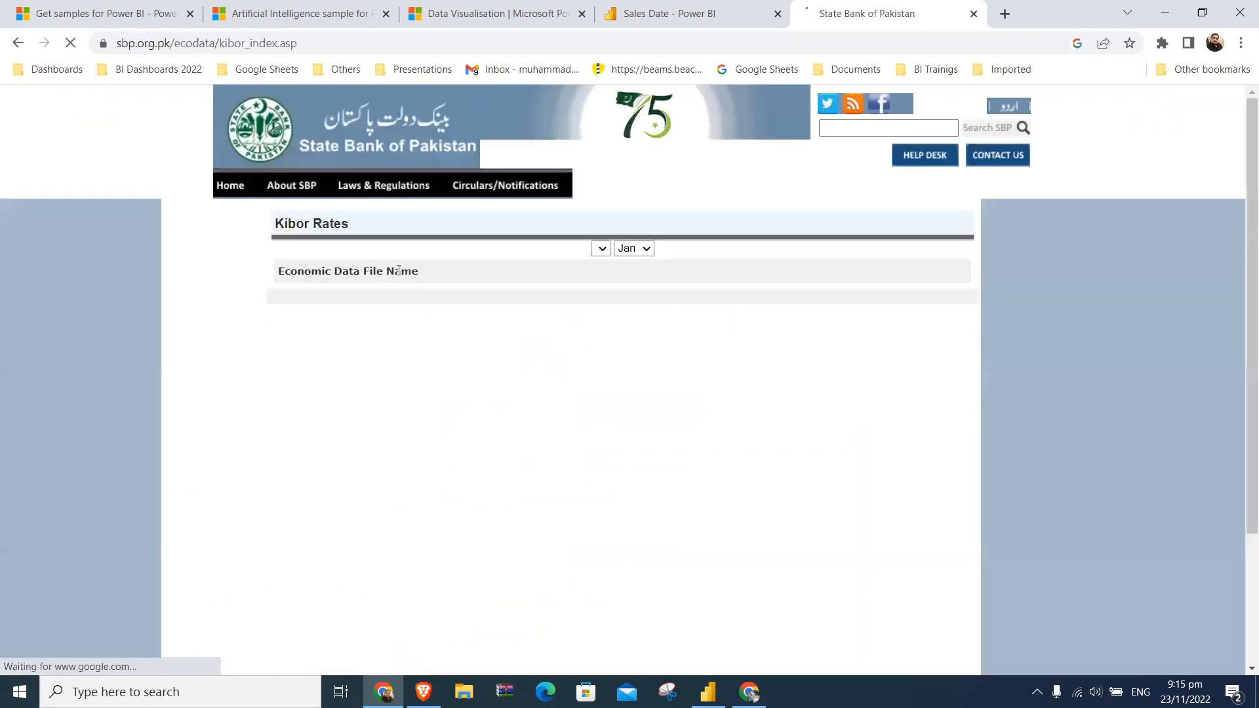
- Open the 23-Nov-22 Kibor rates PDF and save it to the Desktop as Kibor-23-Nov-22
{"action": "left_click", "coordinate": [400, 301]}
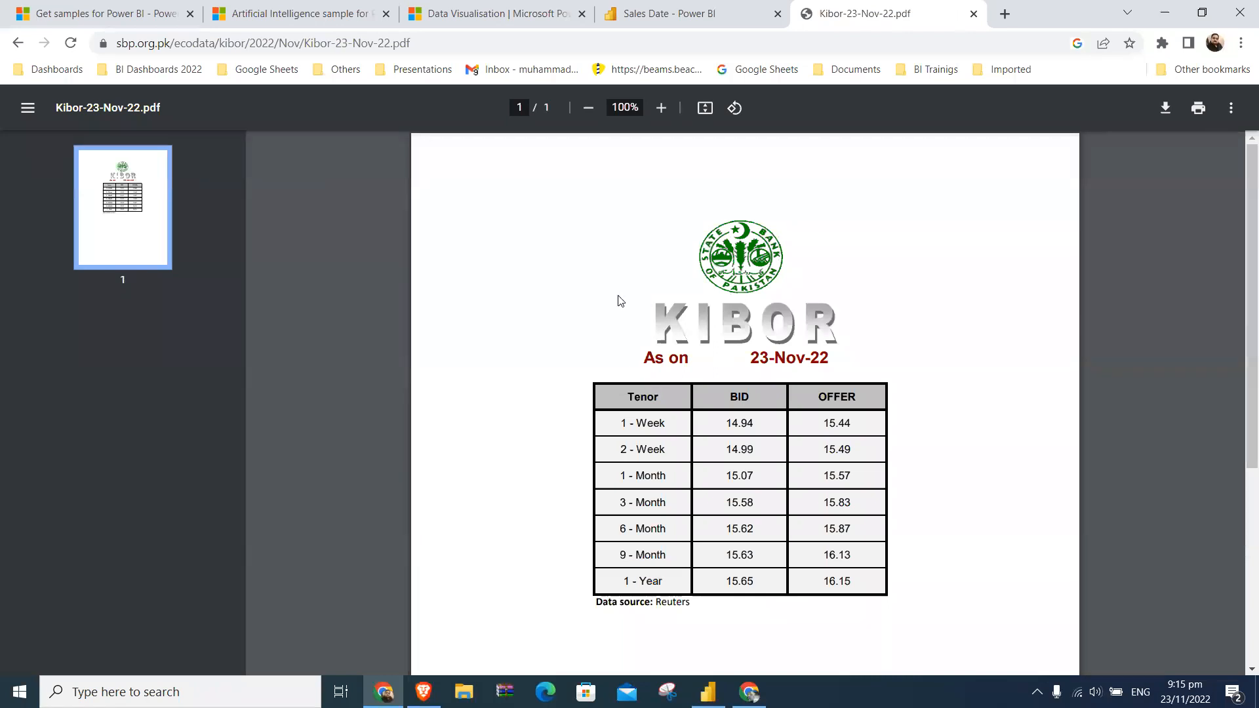
{"action": "left_click", "coordinate": [1166, 108]}
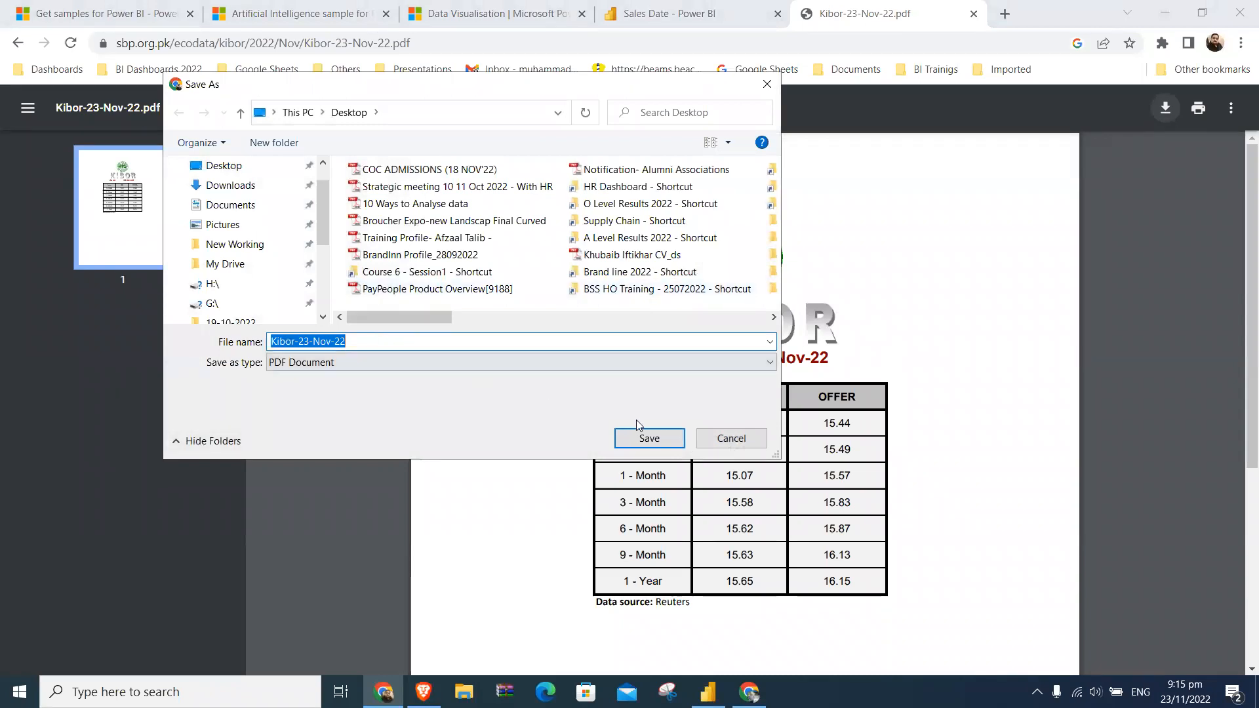
{"action": "left_click", "coordinate": [649, 437]}
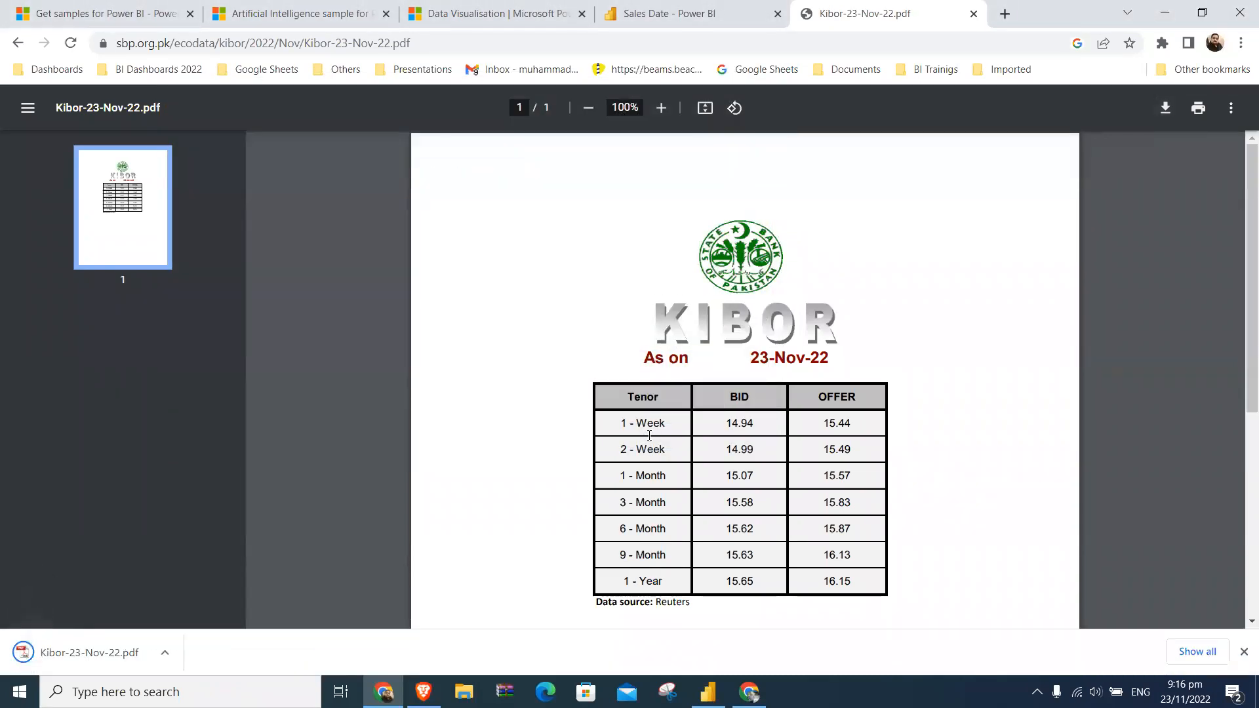
- Switch to the blank report in Power BI Desktop and start a new data connection of type PDF
{"action": "left_click", "coordinate": [662, 9]}
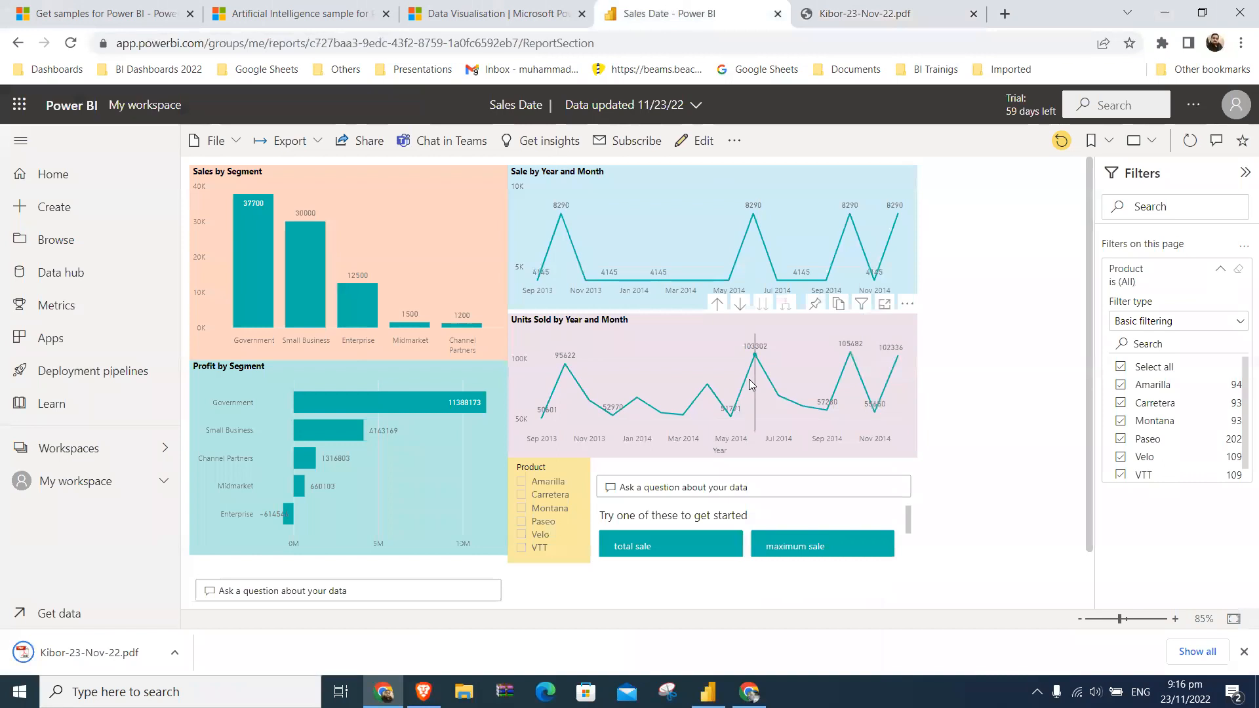
{"action": "left_click", "coordinate": [708, 692]}
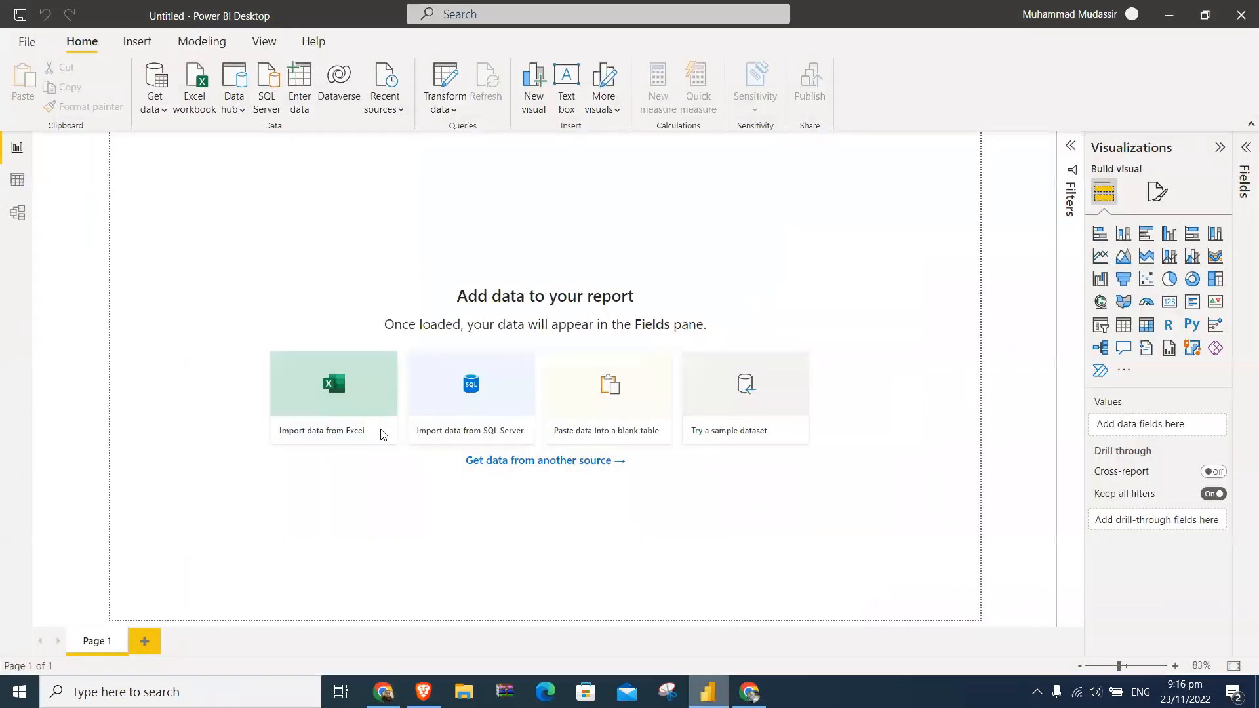
{"action": "left_click", "coordinate": [164, 113]}
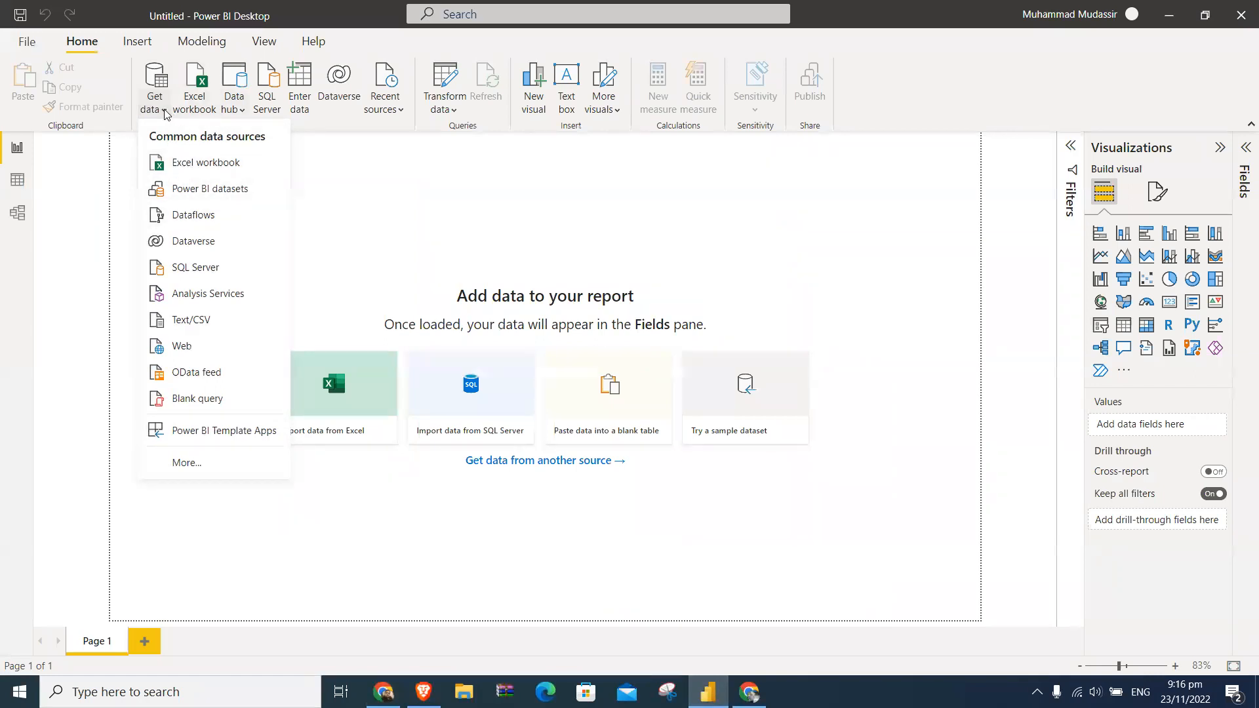
{"action": "left_click", "coordinate": [206, 461]}
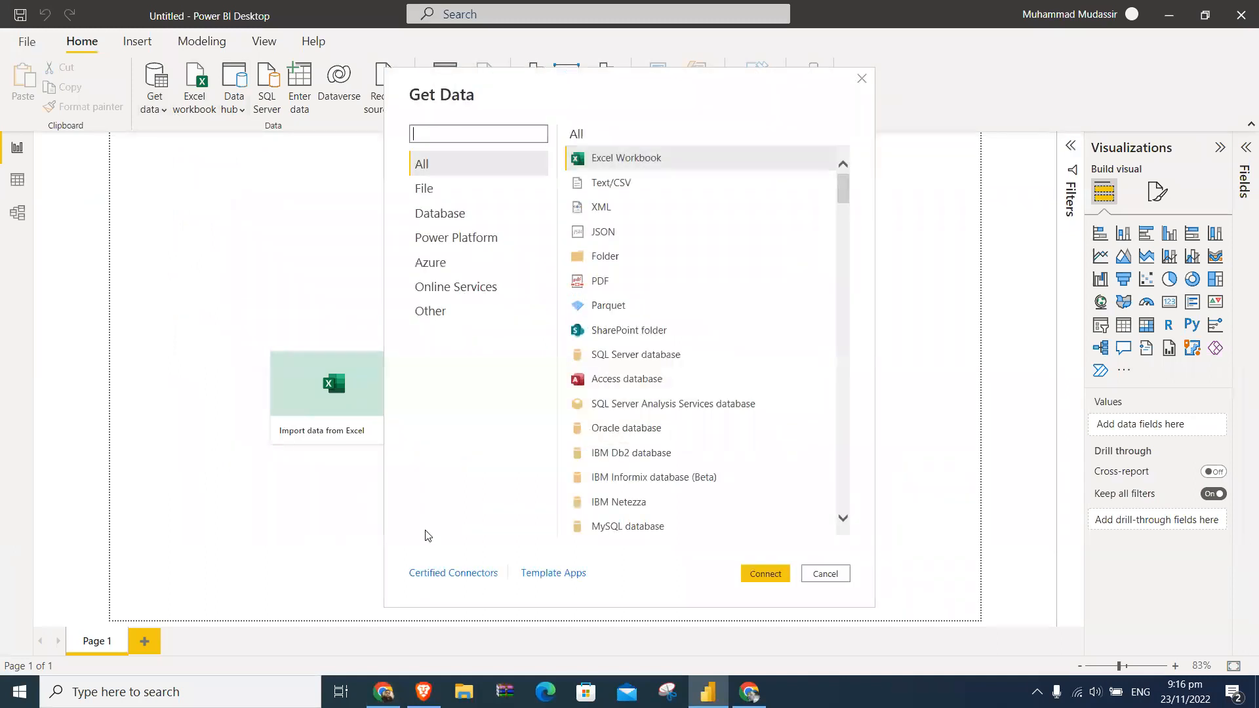
{"action": "left_click", "coordinate": [604, 286]}
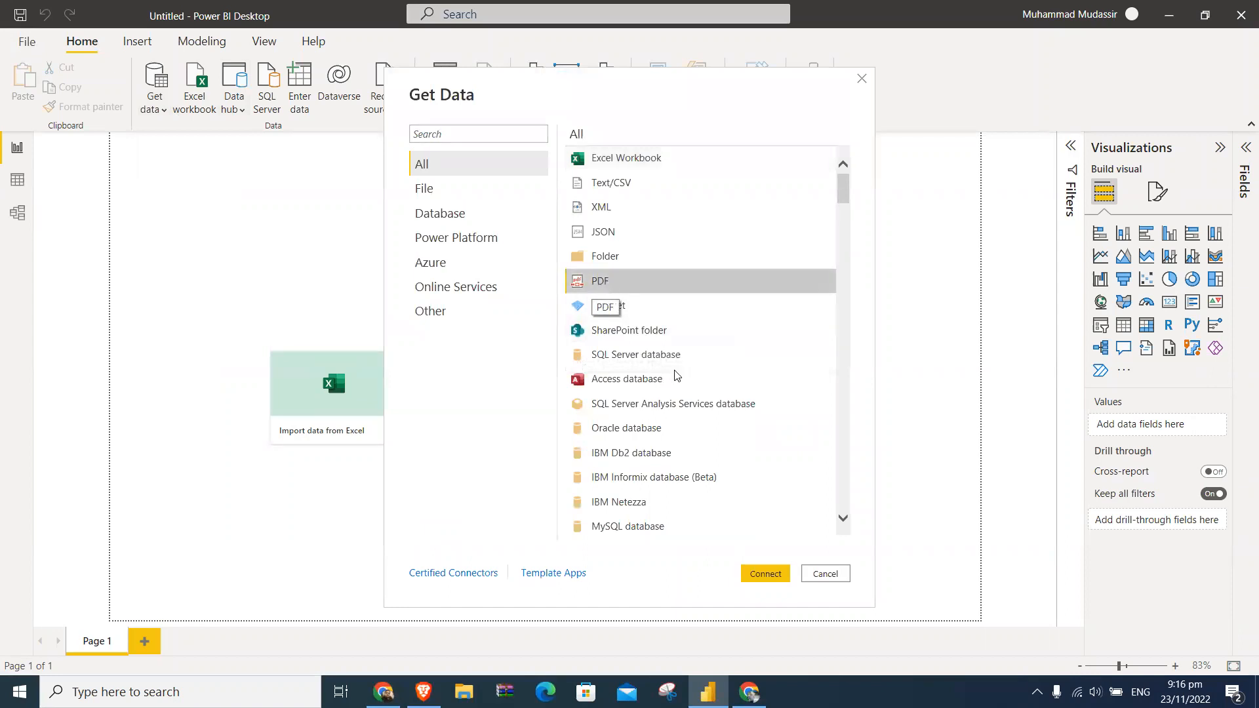
{"action": "left_click", "coordinate": [777, 576]}
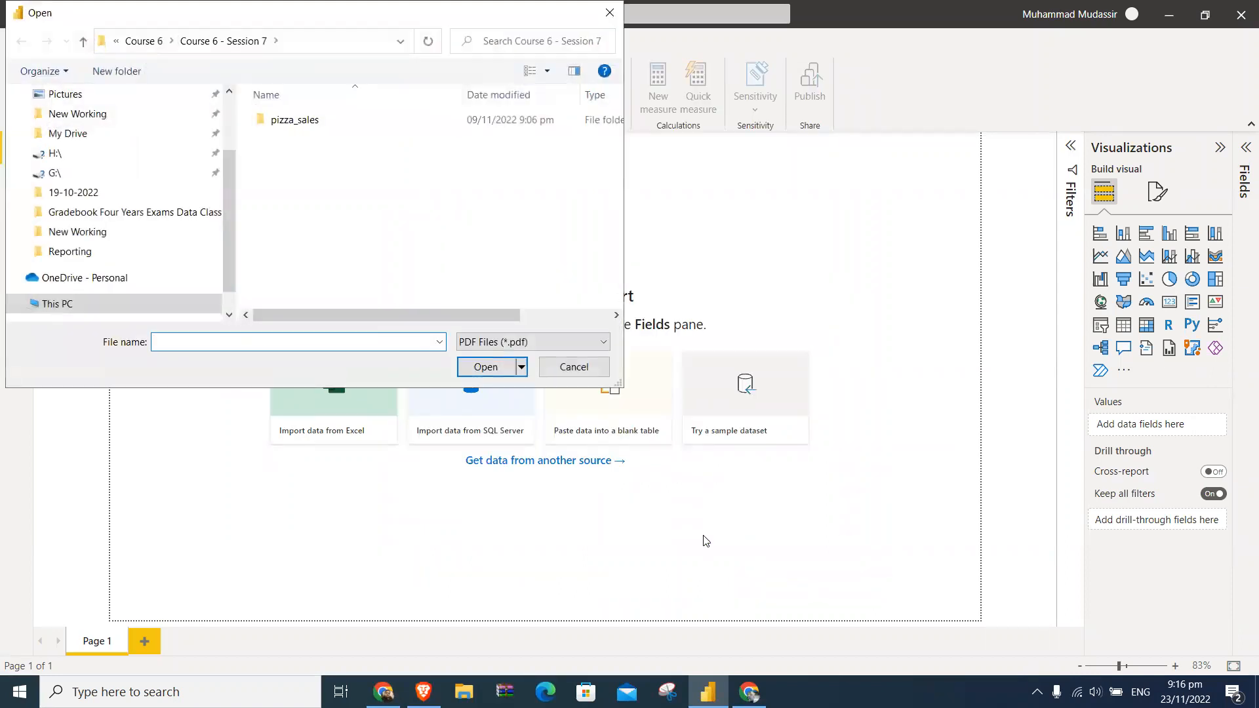
- Choose Kibor-23-Nov-22 from the Desktop folder as the PDF source file and open it
{"action": "left_click_drag", "start_coordinate": [229, 181], "coordinate": [215, 81]}
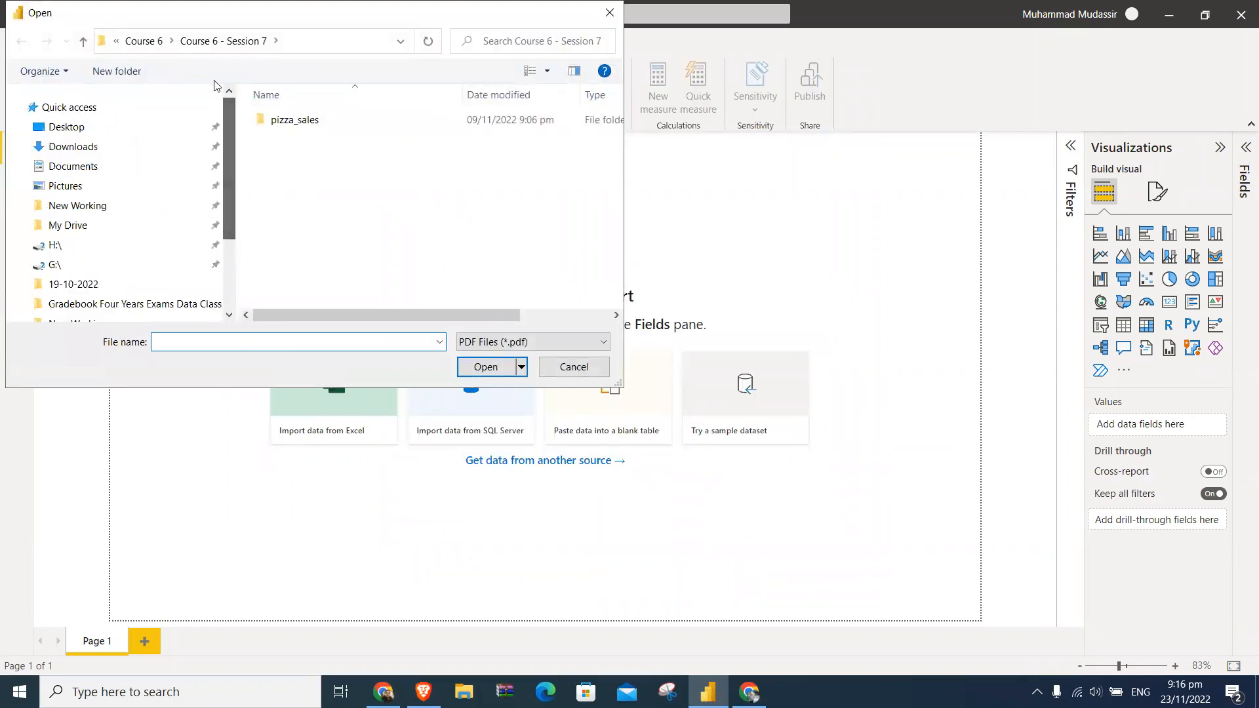
{"action": "left_click", "coordinate": [103, 122]}
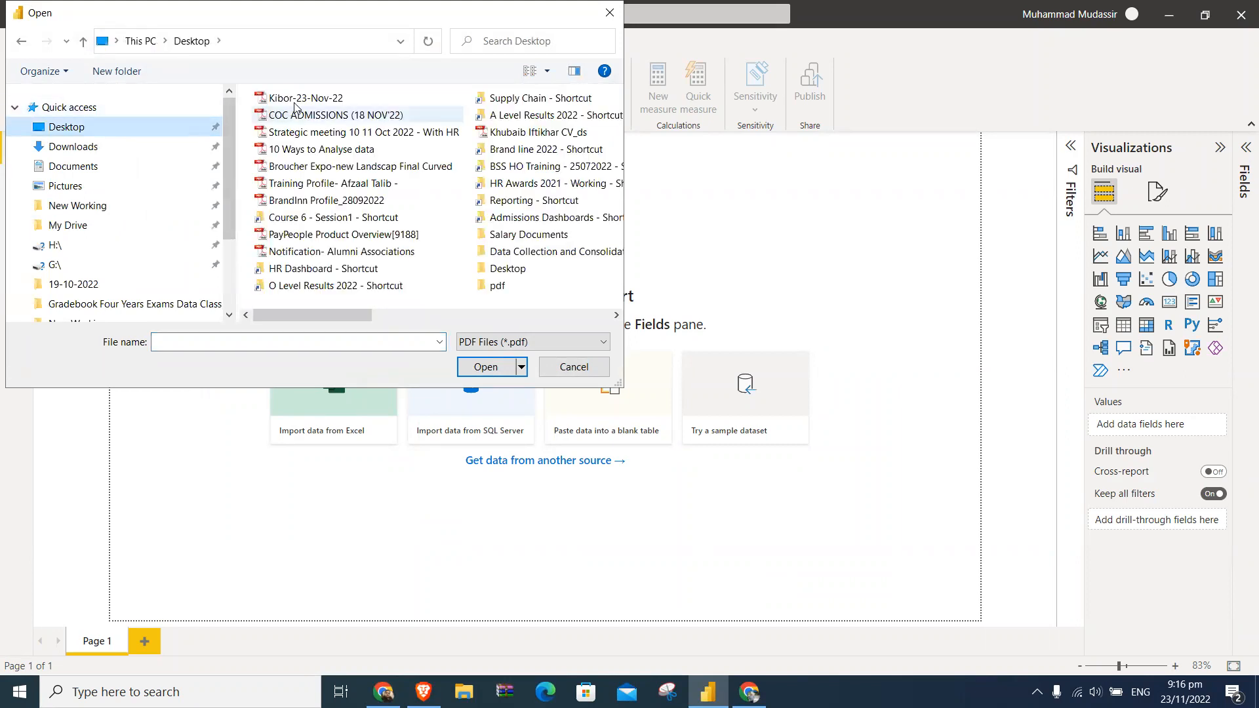
{"action": "left_click", "coordinate": [304, 98]}
{"action": "left_click", "coordinate": [493, 366]}
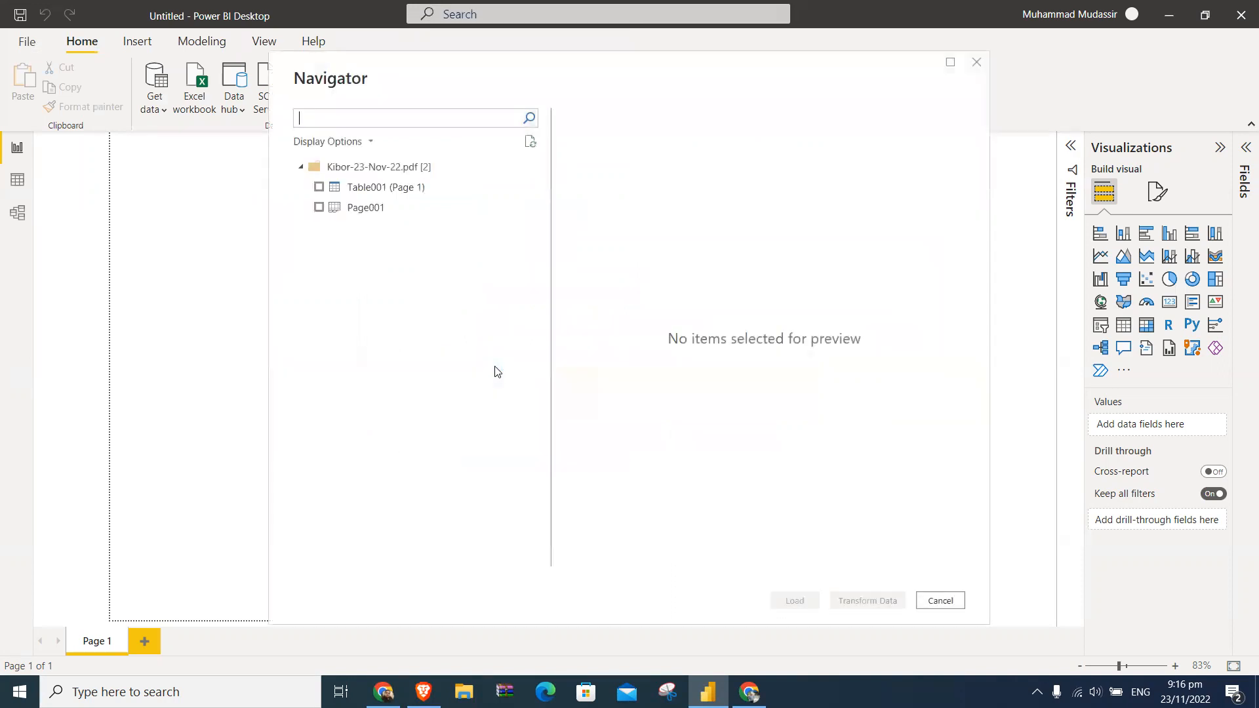
- Select Table001 (Page 1) from the Kibor PDF, open it in Power Query, close the editor, and apply the pending query changes
{"action": "left_click", "coordinate": [319, 187]}
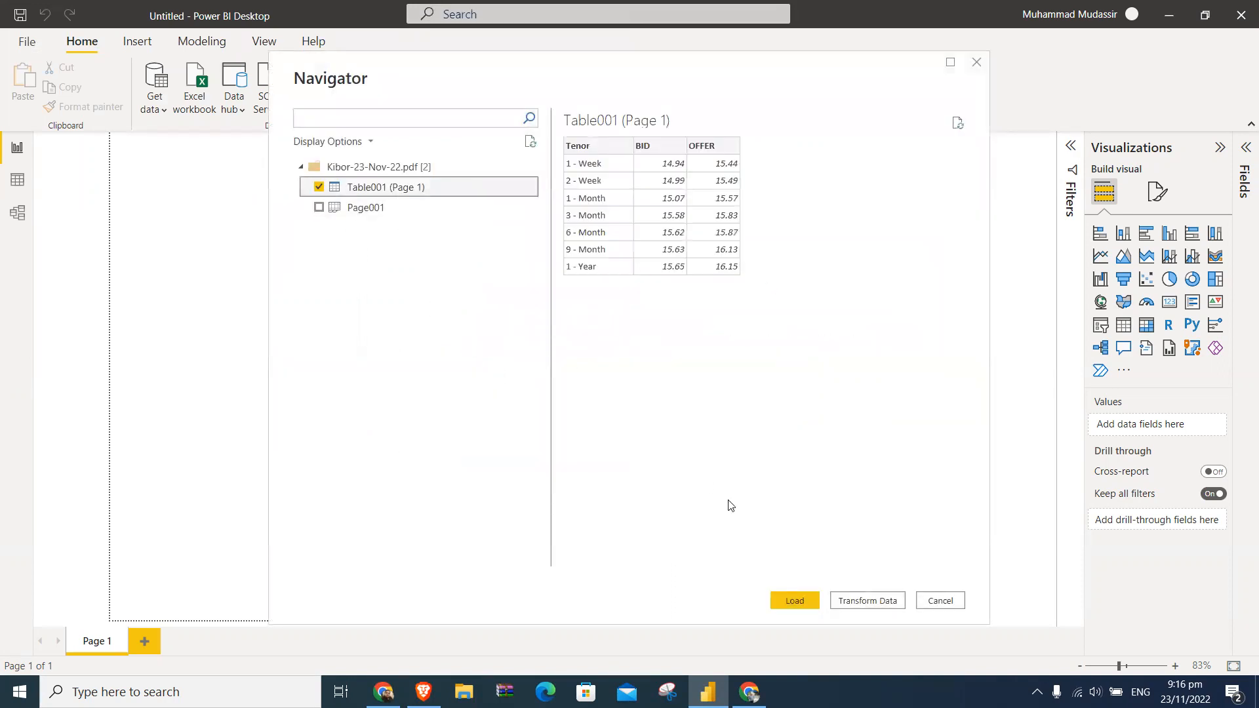
{"action": "left_click", "coordinate": [869, 602]}
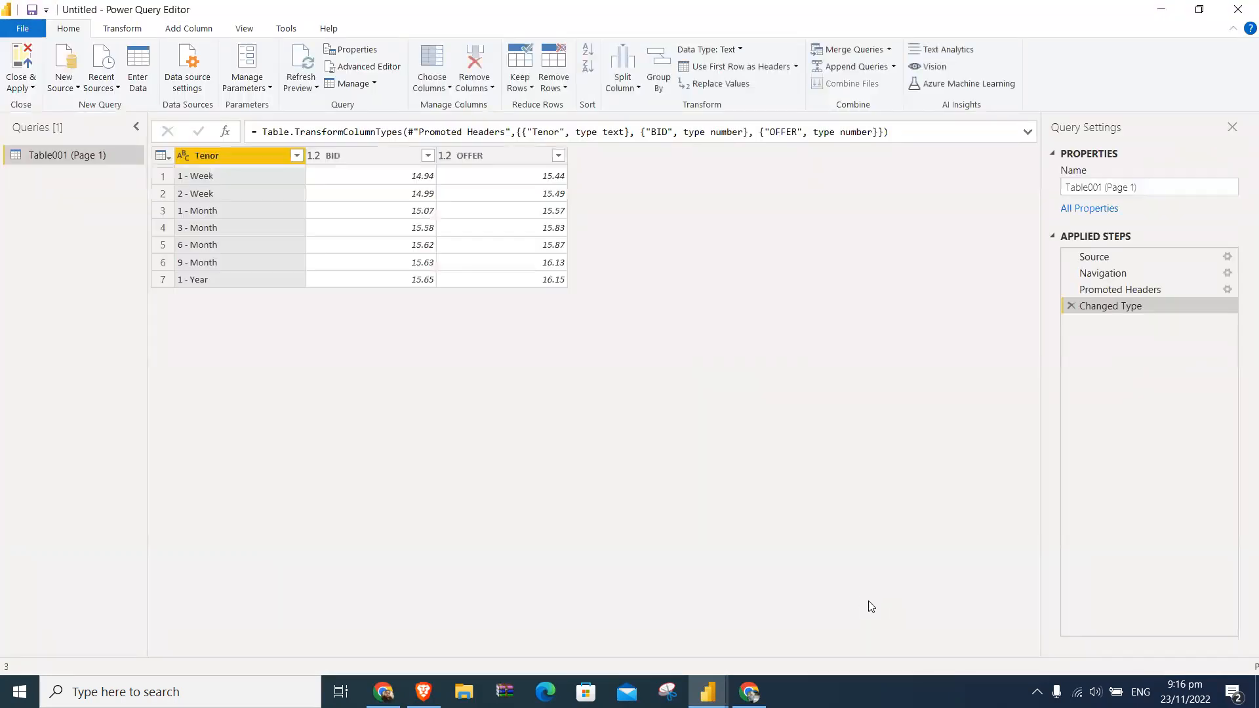
{"action": "left_click", "coordinate": [22, 86]}
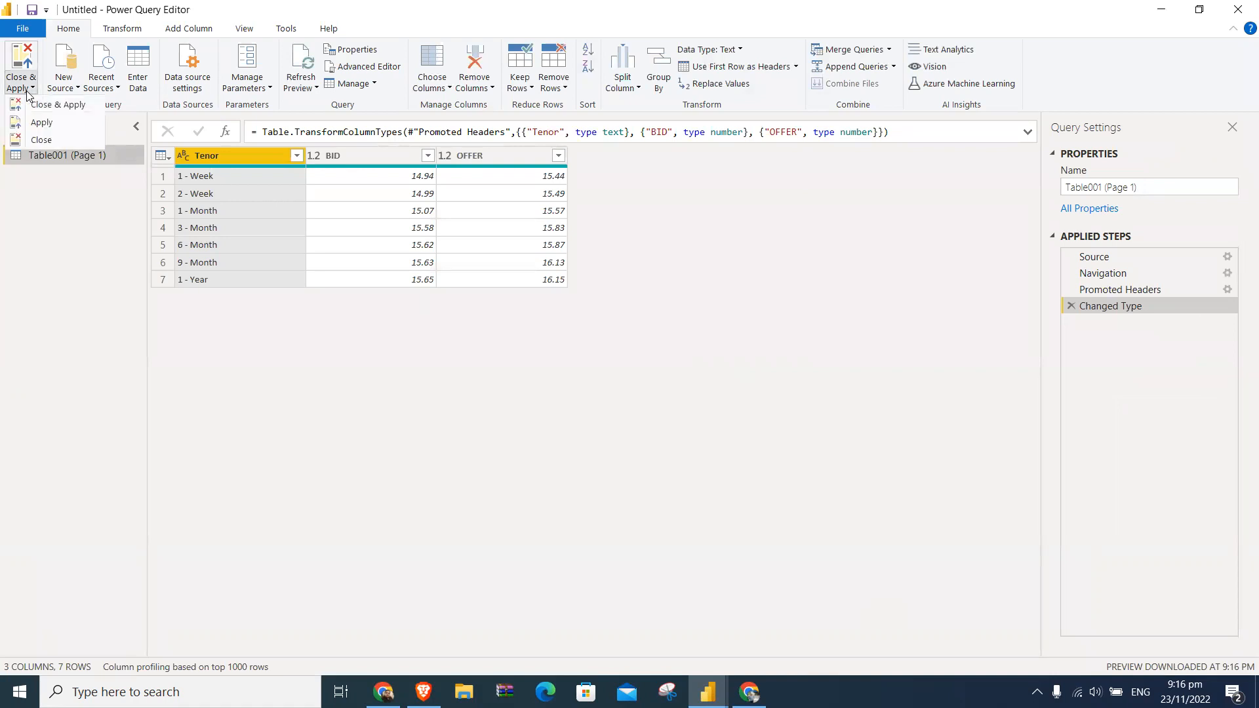
{"action": "left_click", "coordinate": [40, 140]}
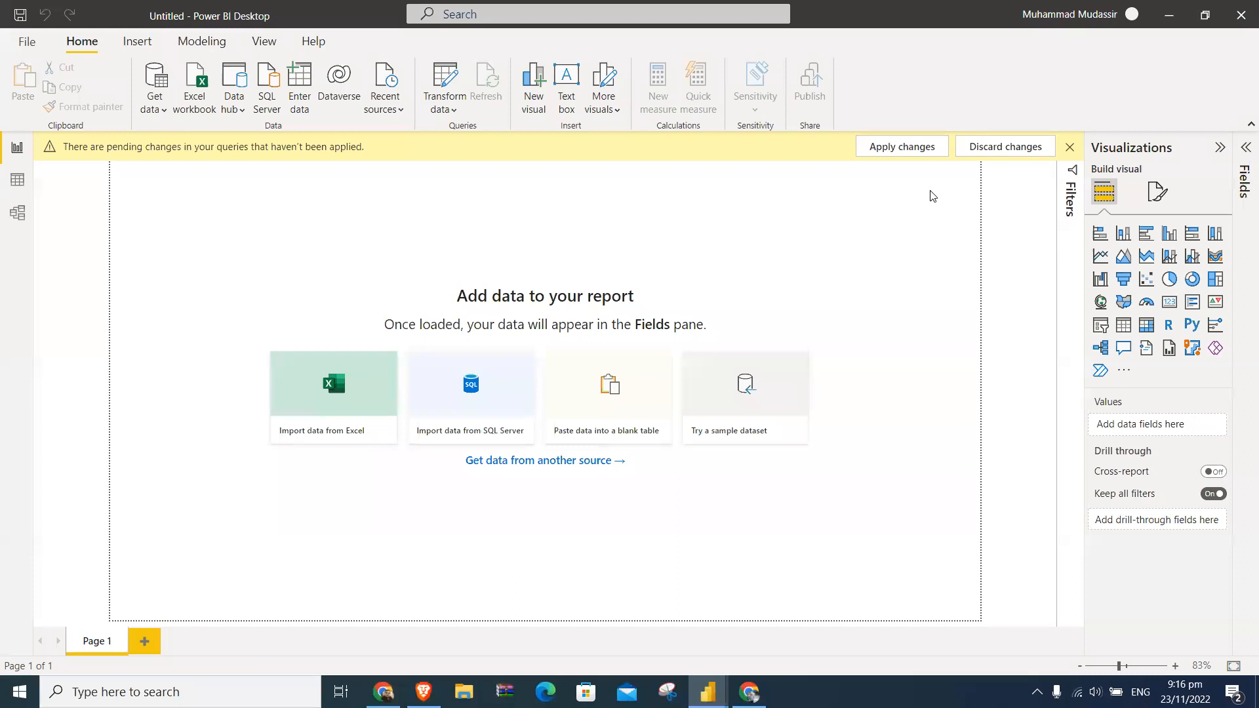
{"action": "left_click", "coordinate": [918, 154]}
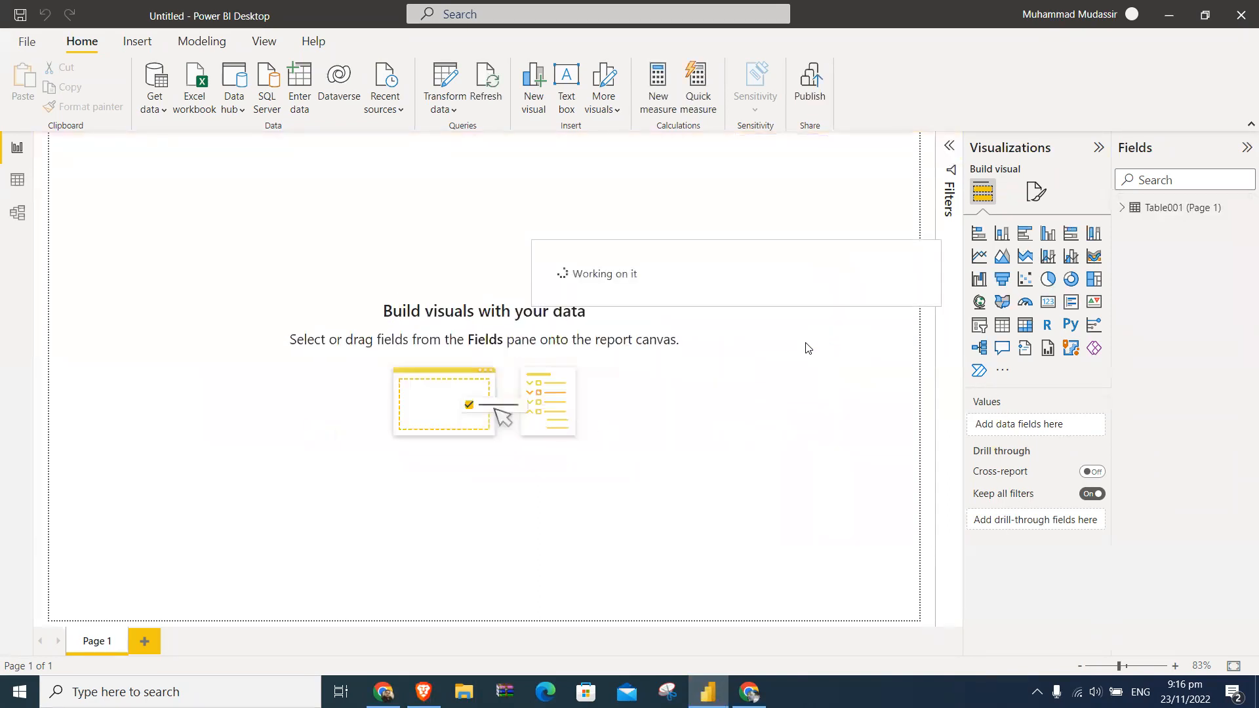
- Examine the imported Kibor table and its OFFER column in the data view, and return to the report view
{"action": "left_click", "coordinate": [17, 179]}
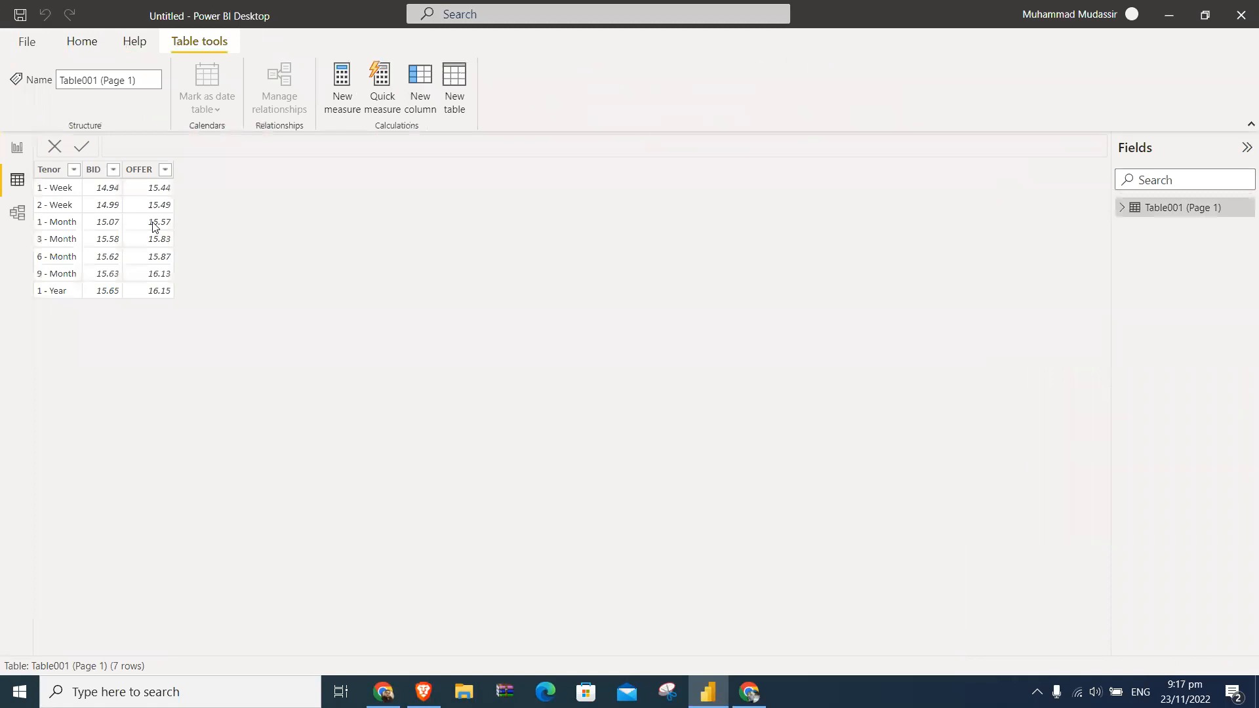
{"action": "left_click", "coordinate": [155, 227]}
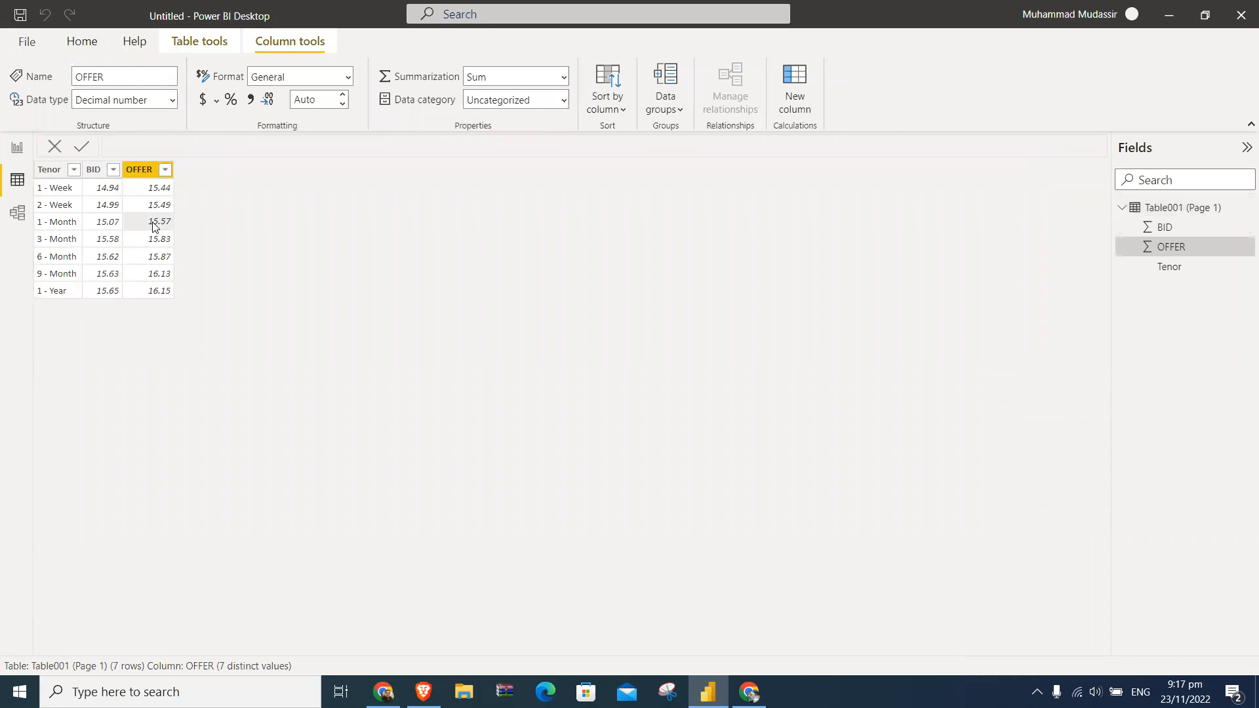
{"action": "left_click", "coordinate": [18, 150]}
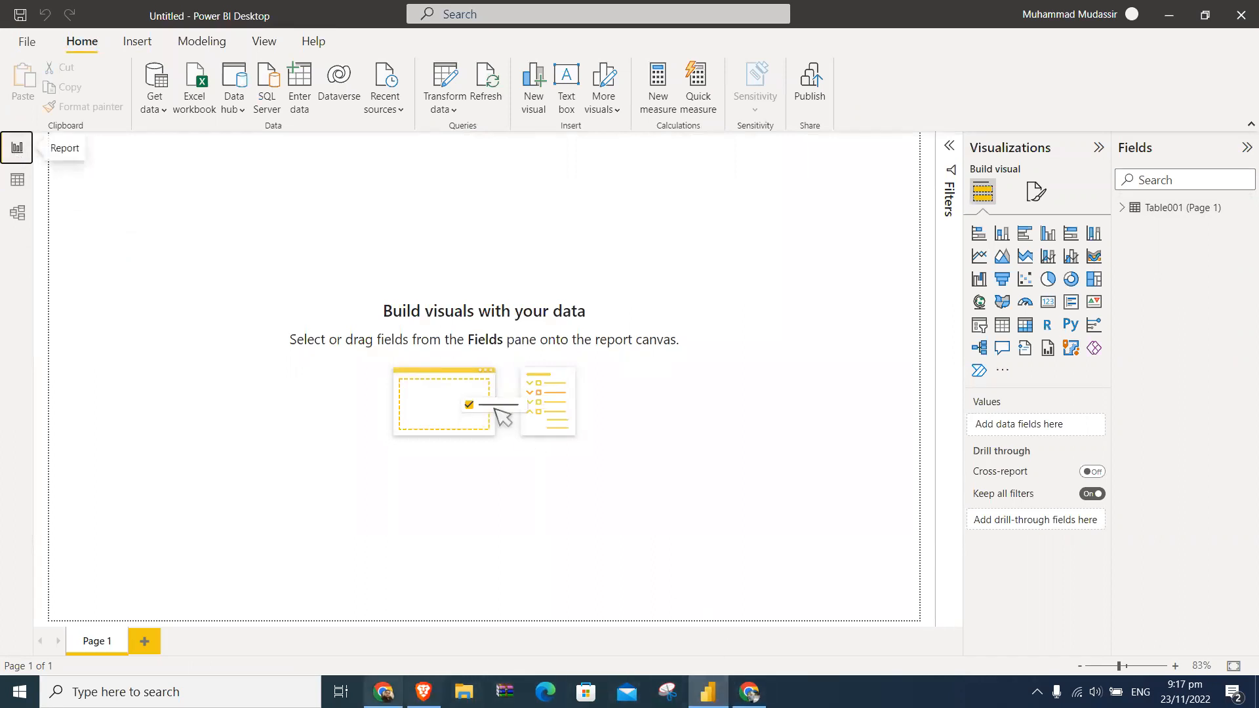
- Switch to Chrome, close the tab with the Kibor rates, and open a new tab
{"action": "left_click", "coordinate": [384, 692]}
{"action": "left_click", "coordinate": [846, 24]}
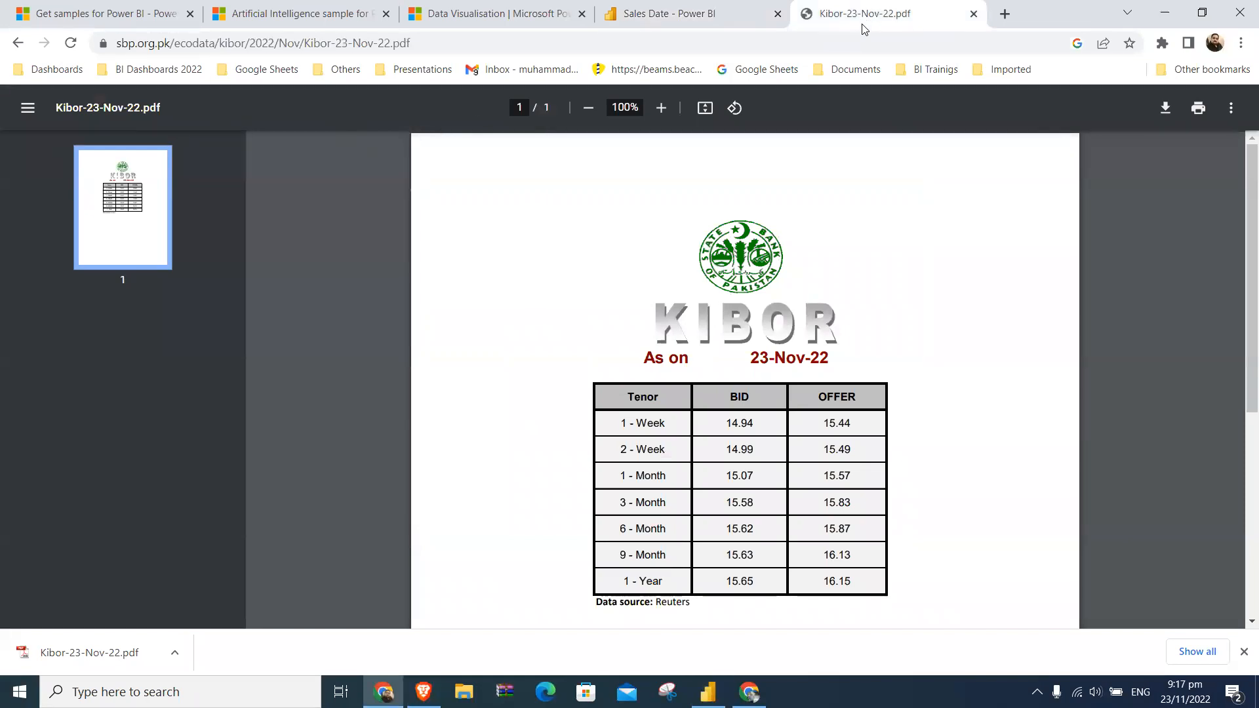
{"action": "left_click", "coordinate": [18, 43]}
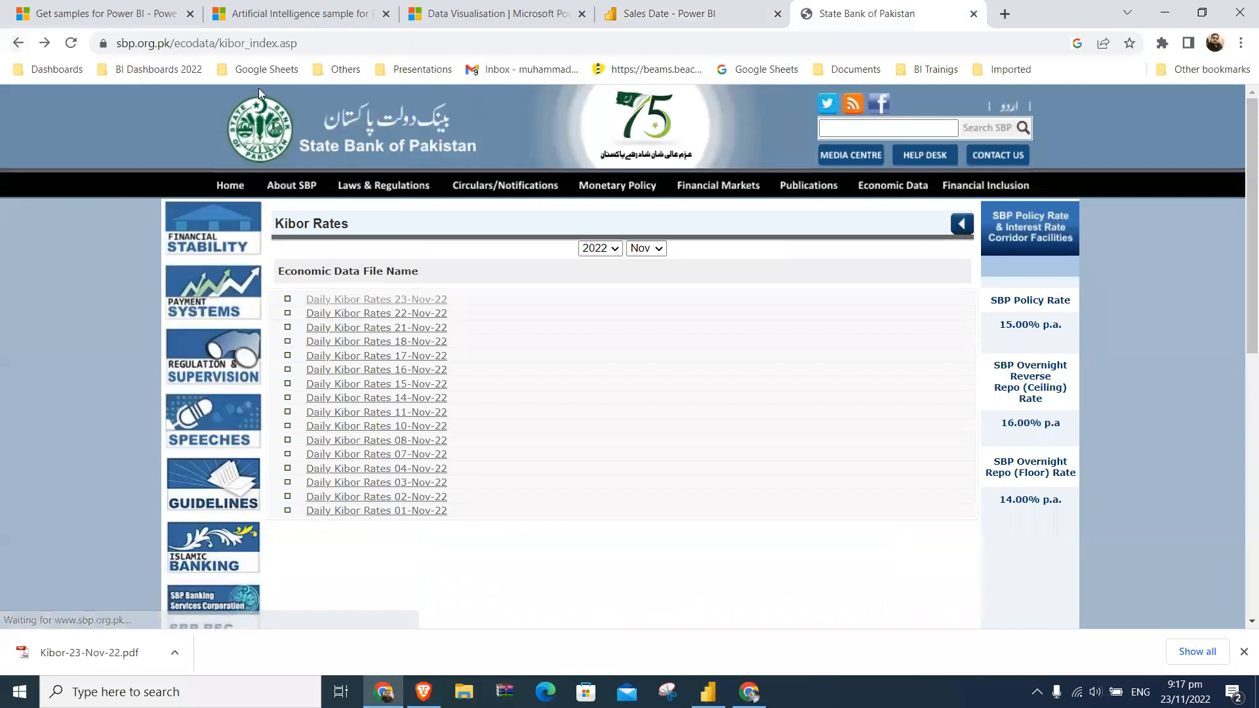
{"action": "left_click", "coordinate": [973, 14]}
{"action": "left_click", "coordinate": [813, 14]}
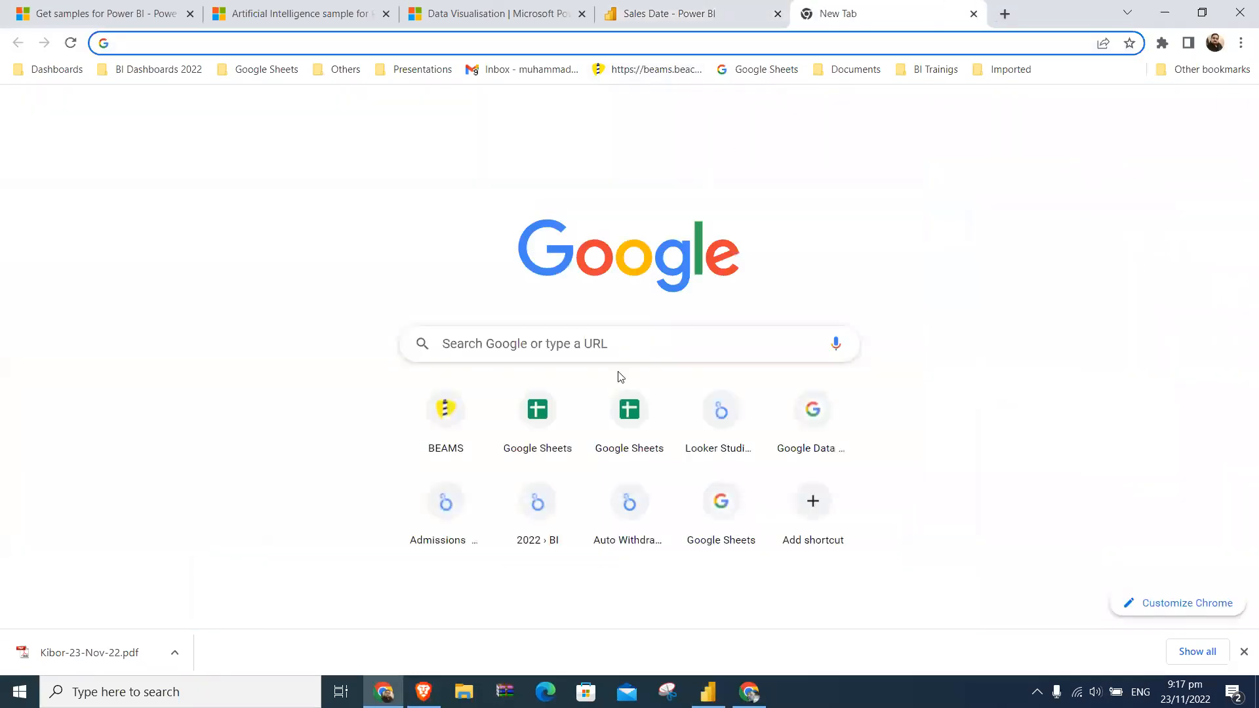
- Search Google for "pdf tables" and look through the results
{"action": "left_click", "coordinate": [619, 342]}
{"action": "type", "text": "pdf"}
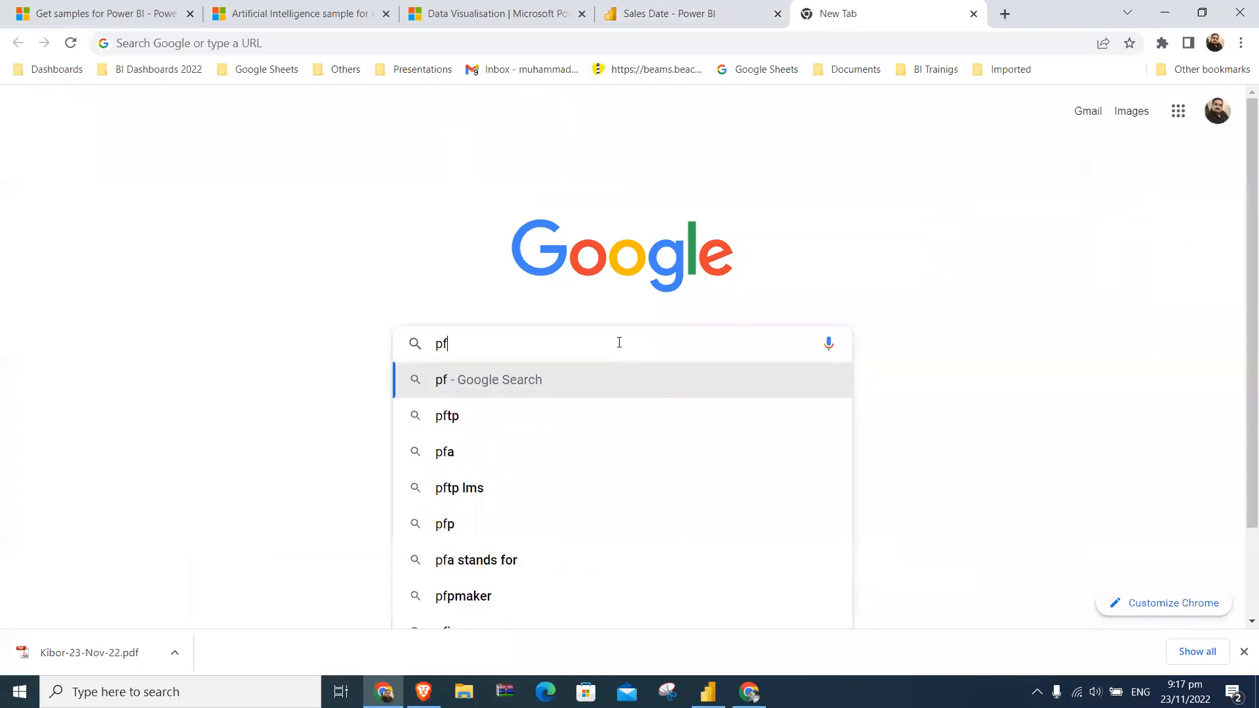
{"action": "type", "text": " tables"}
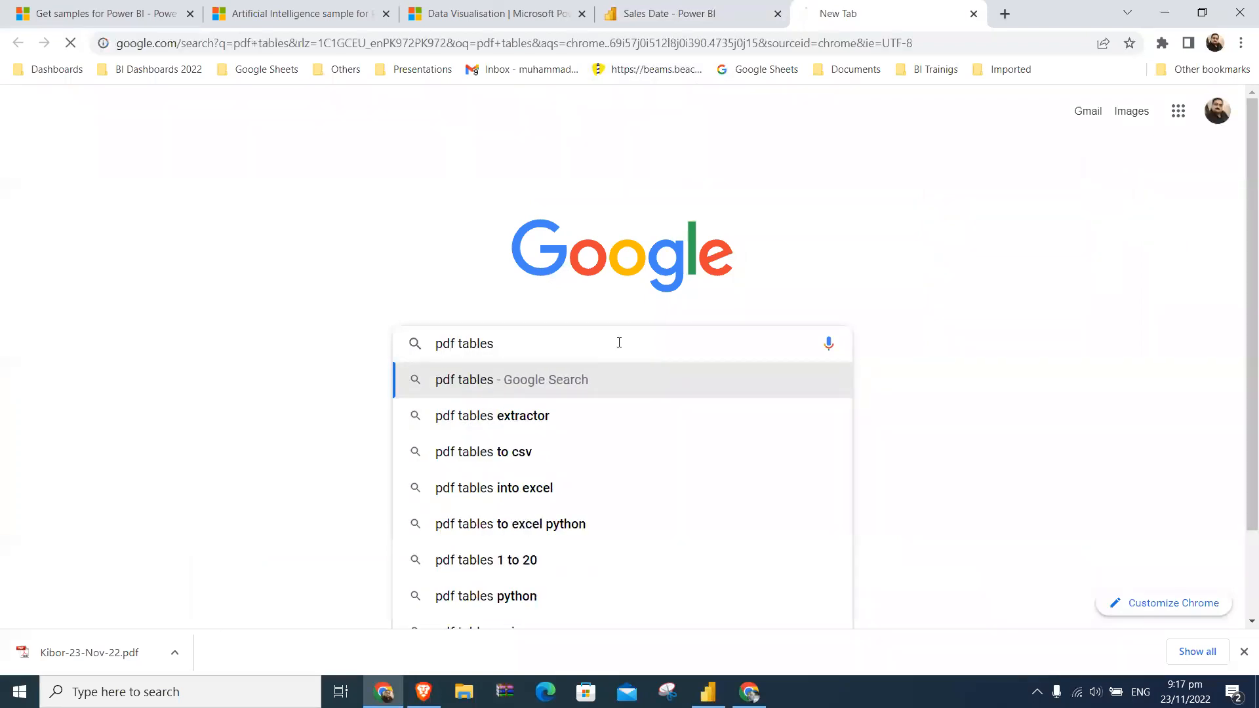
{"action": "key", "text": "Return"}
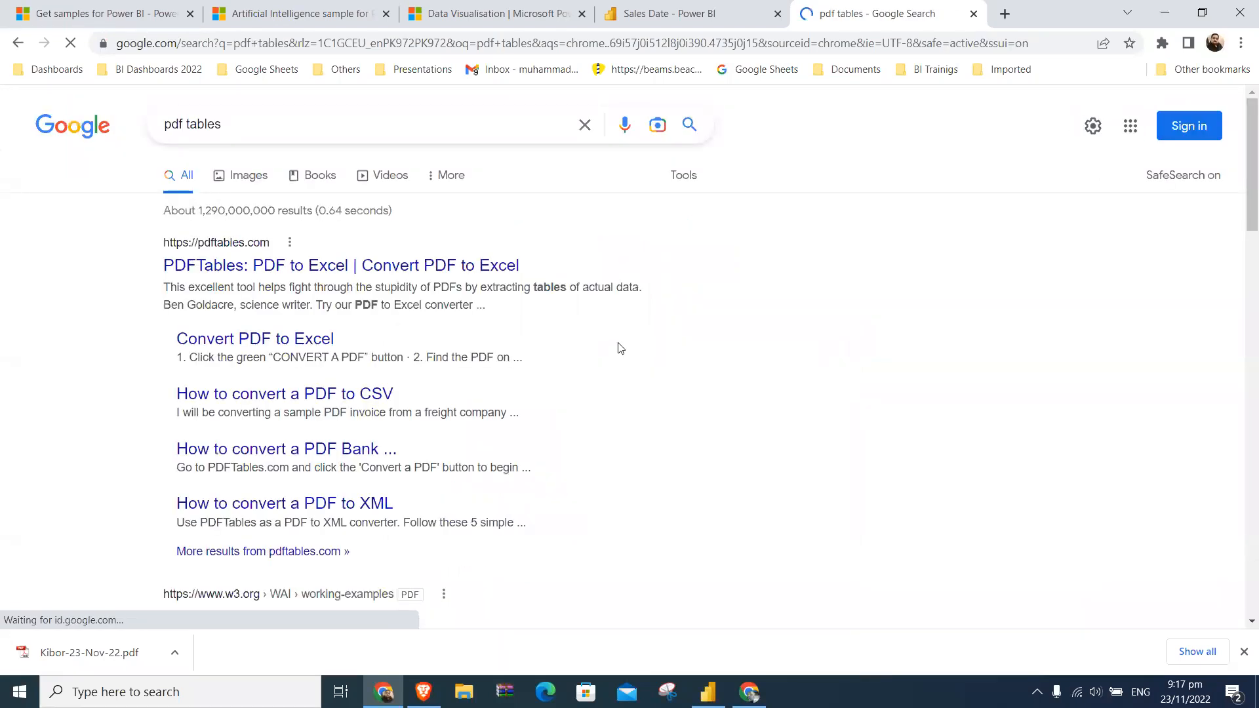
{"action": "scroll", "coordinate": [620, 348], "scroll_direction": "down", "scroll_amount": 6}
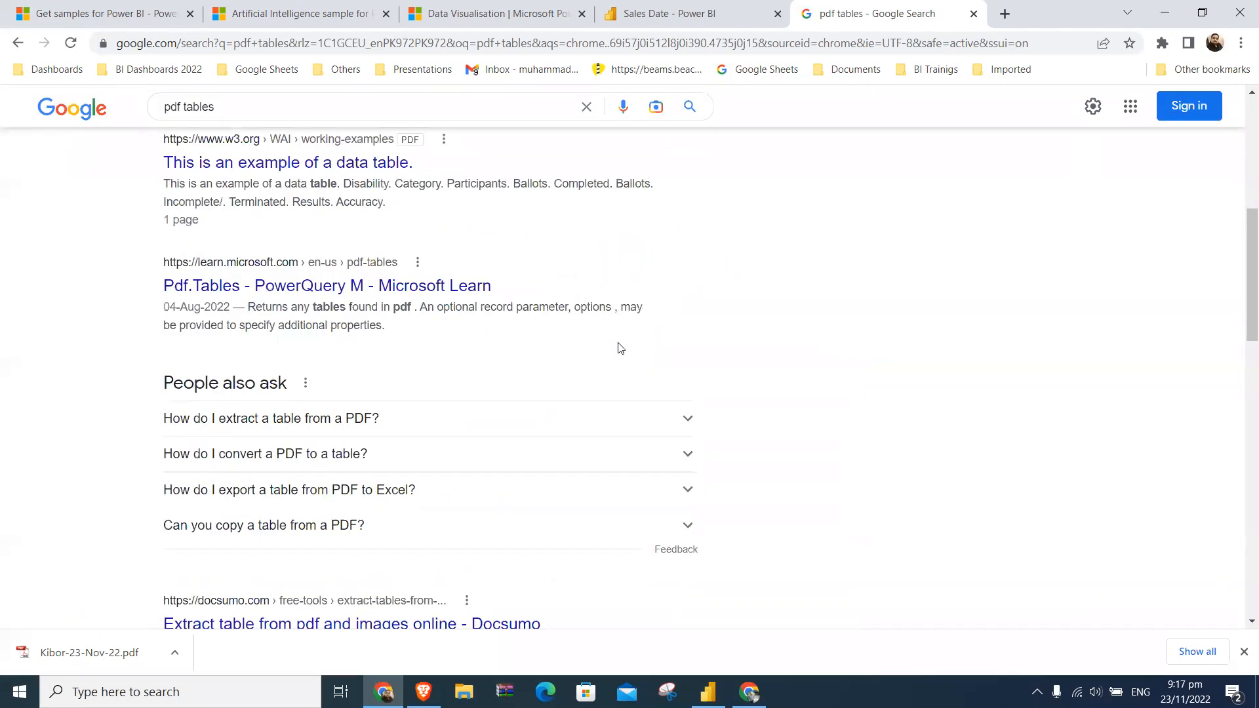
{"action": "scroll", "coordinate": [620, 348], "scroll_direction": "down", "scroll_amount": 3}
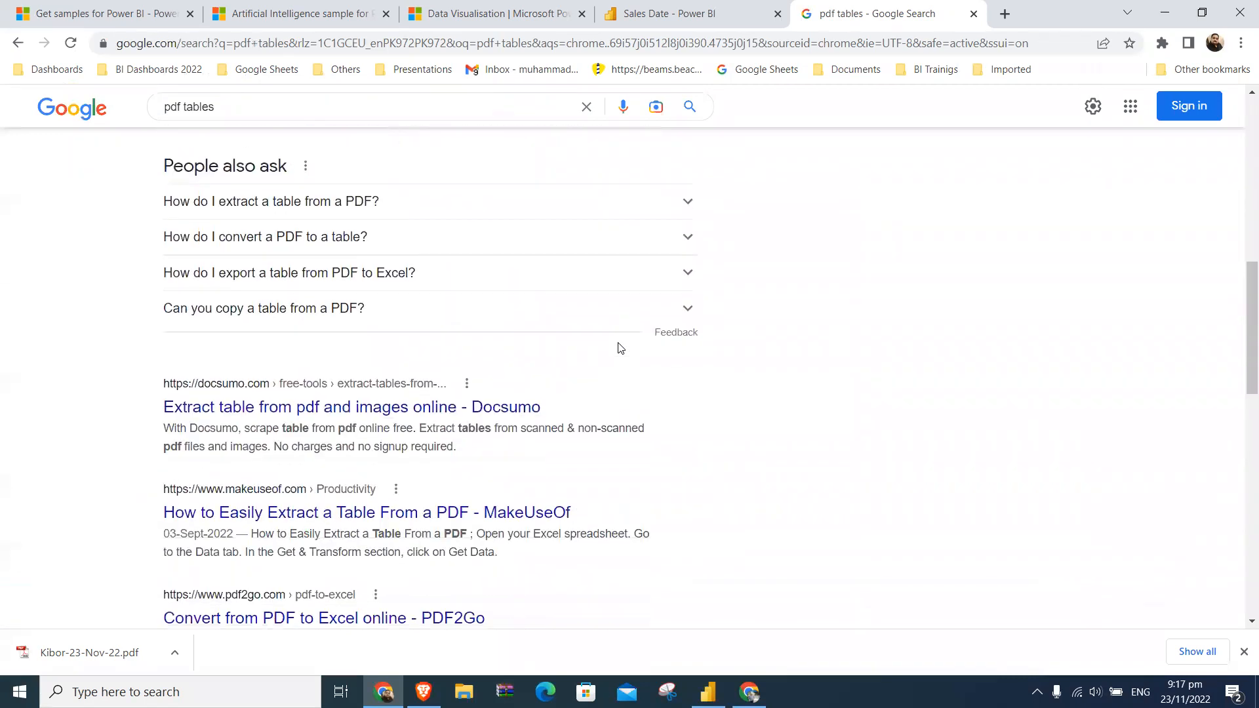
{"action": "scroll", "coordinate": [620, 347], "scroll_direction": "up", "scroll_amount": 10}
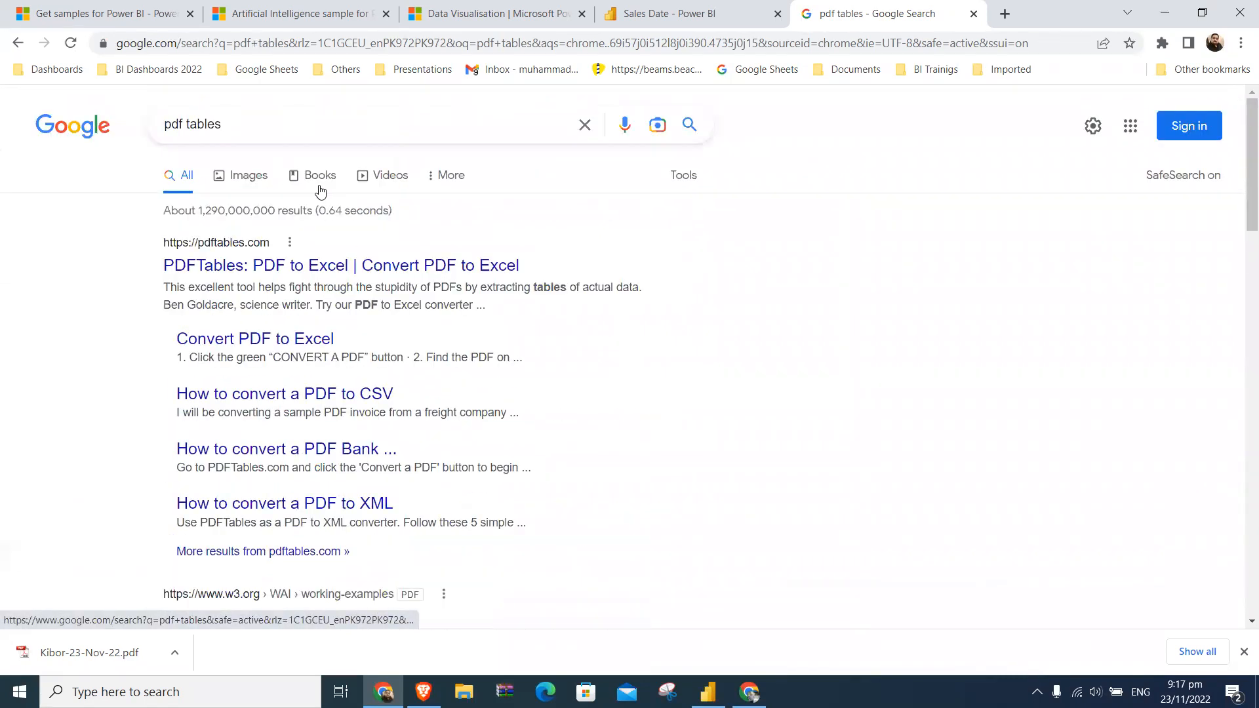
- Switch to Power BI Desktop and search the full list of data connectors for image sources with "ima", "pic" and "jpg"
{"action": "left_click", "coordinate": [708, 692]}
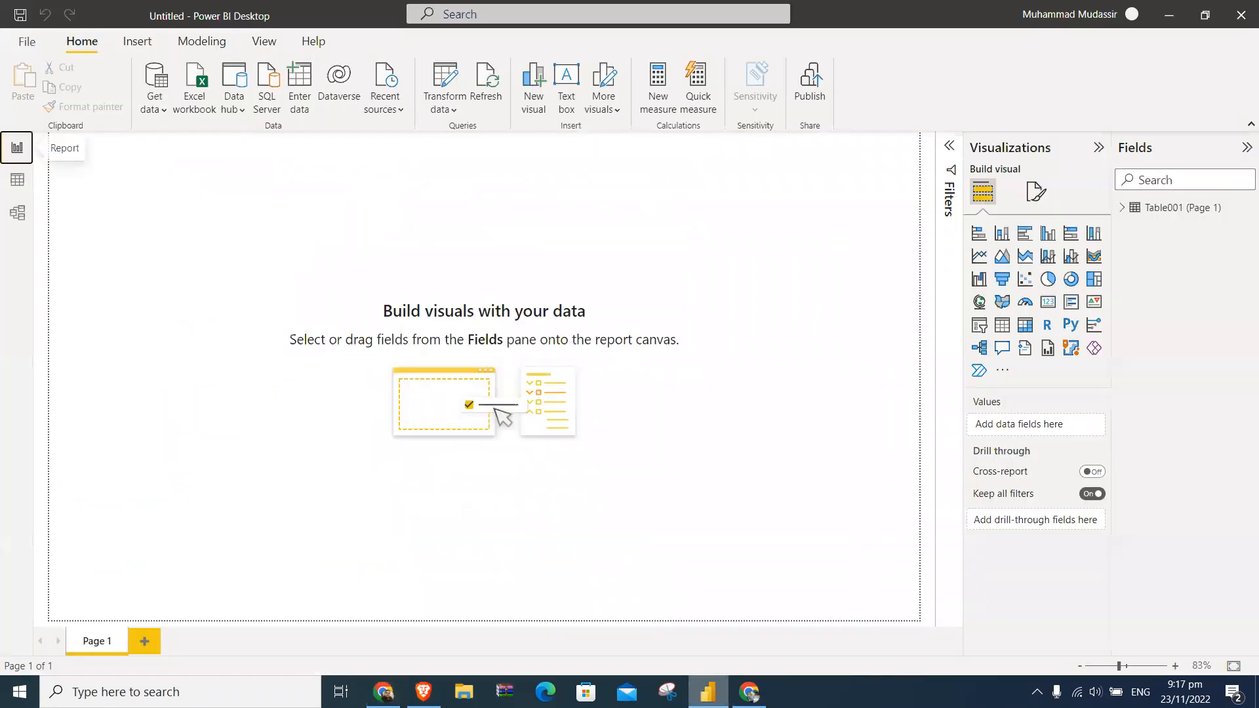
{"action": "left_click", "coordinate": [157, 109]}
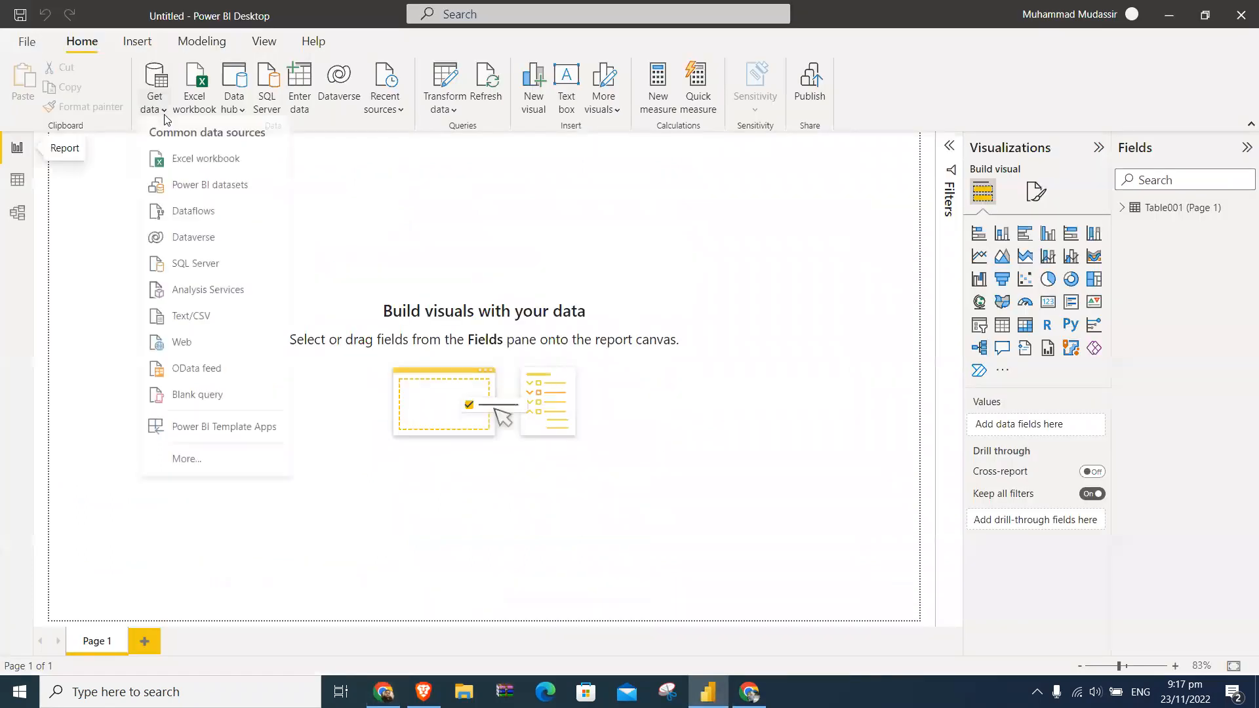
{"action": "left_click", "coordinate": [217, 458]}
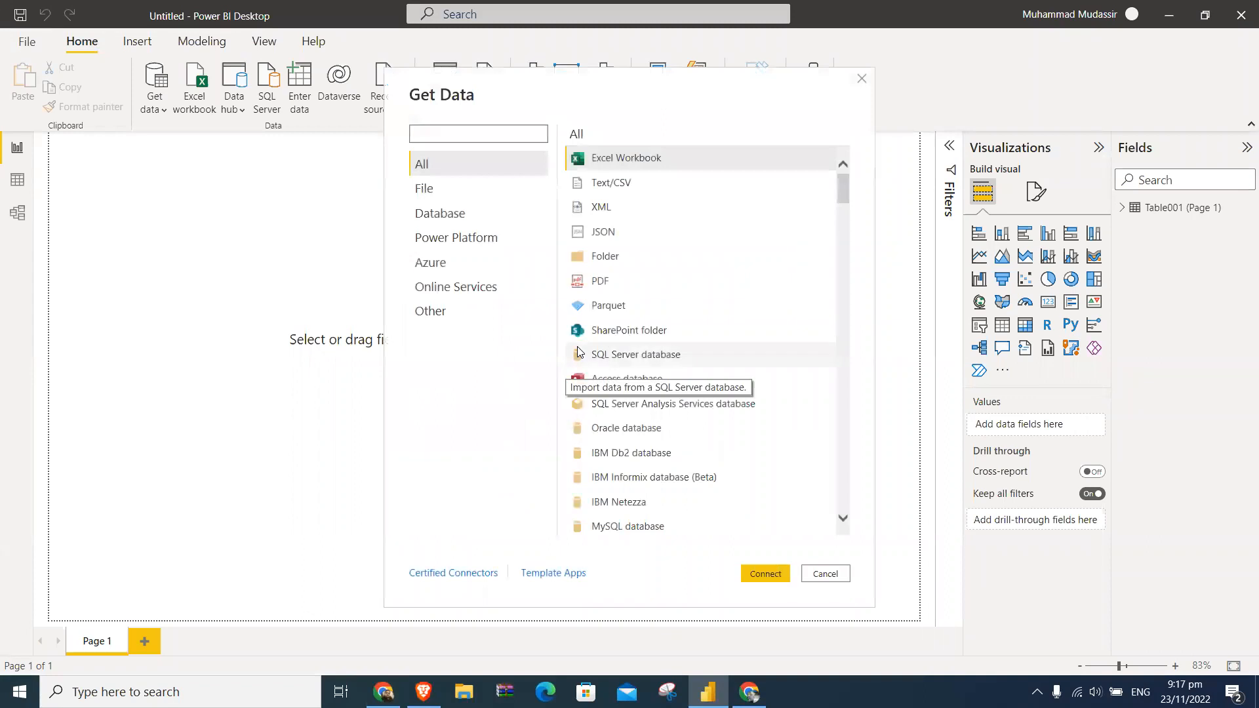
{"action": "type", "text": "ima"}
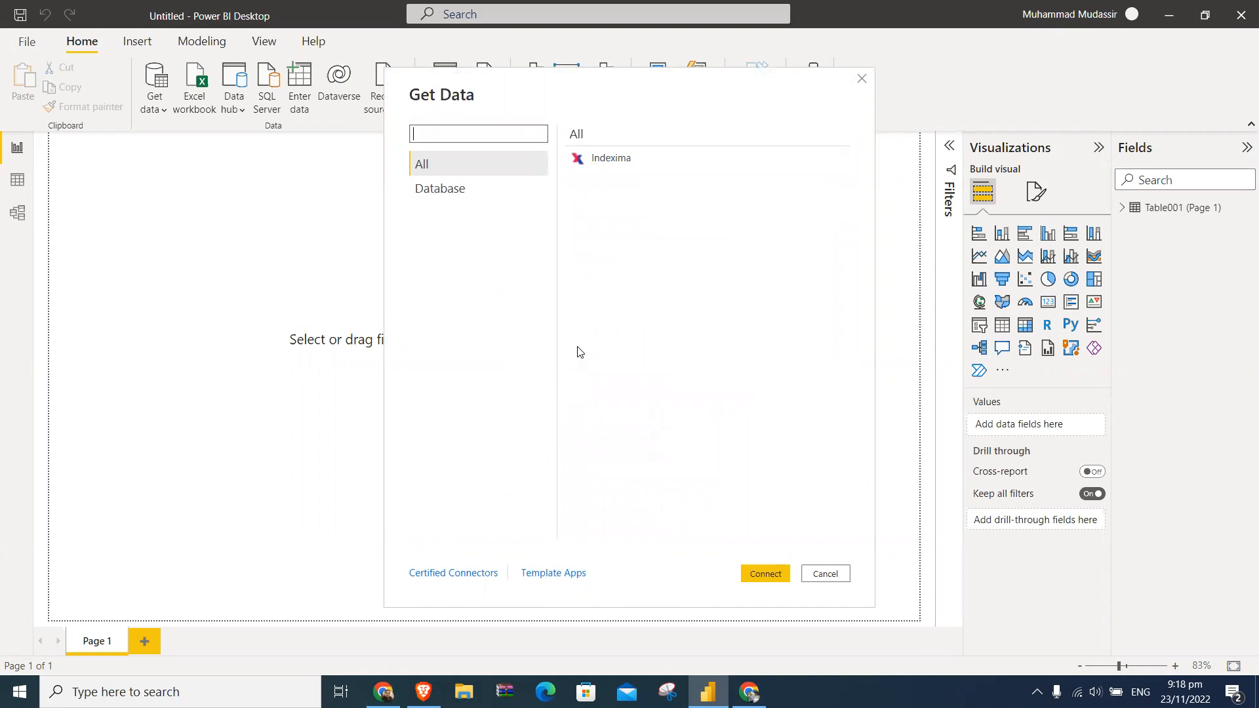
{"action": "type", "text": "pic"}
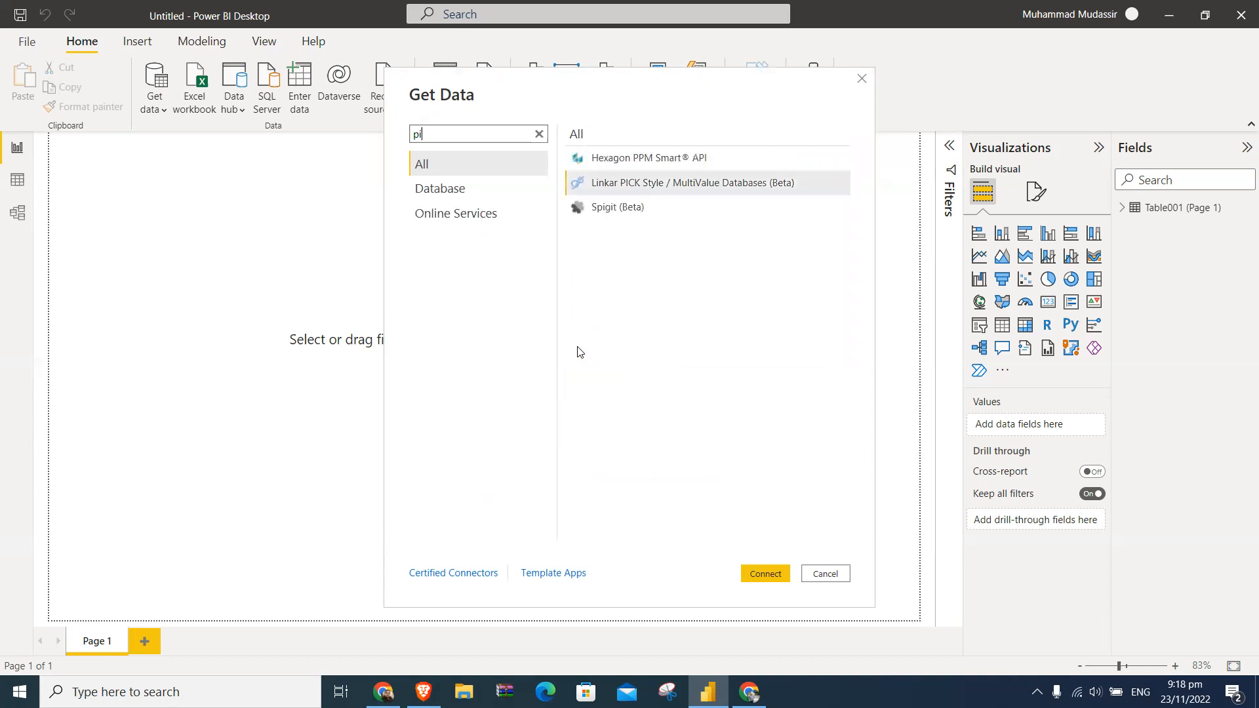
{"action": "key", "text": "BackSpace"}
{"action": "type", "text": "jpg"}
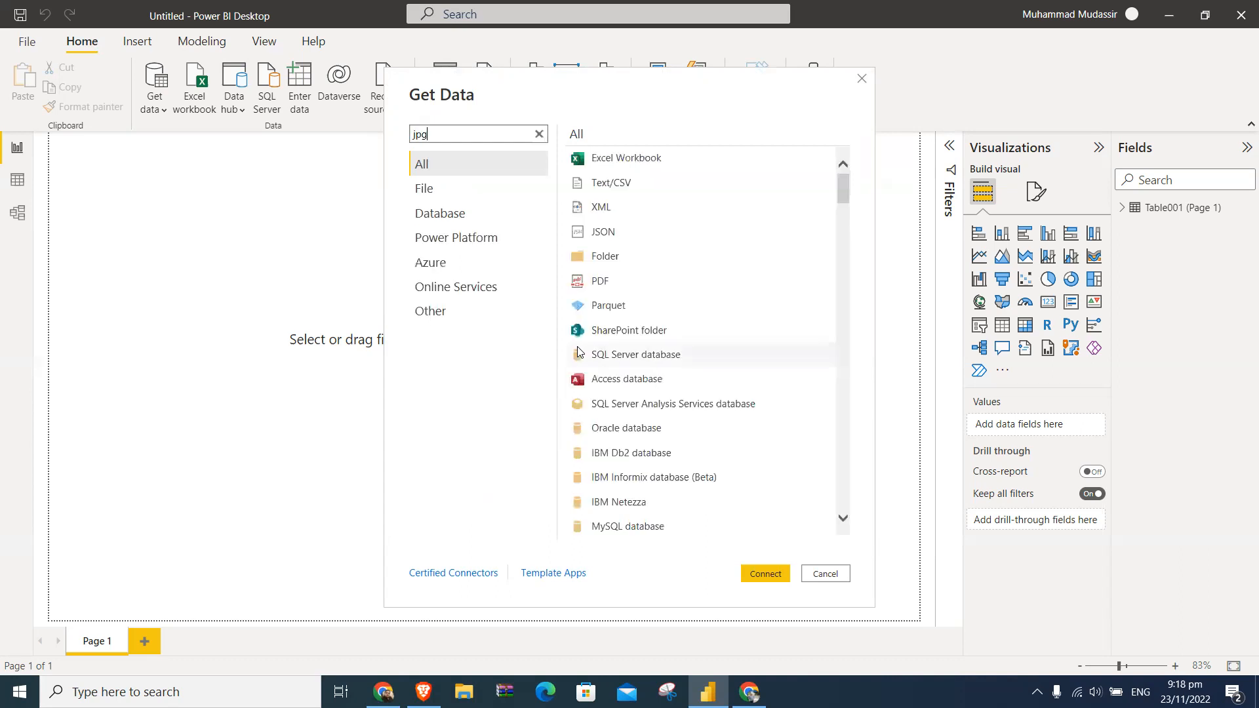
- Clear the connector search and start a new data connection of type Web
{"action": "key", "text": "BackSpace"}
{"action": "key", "text": "BackSpace"}
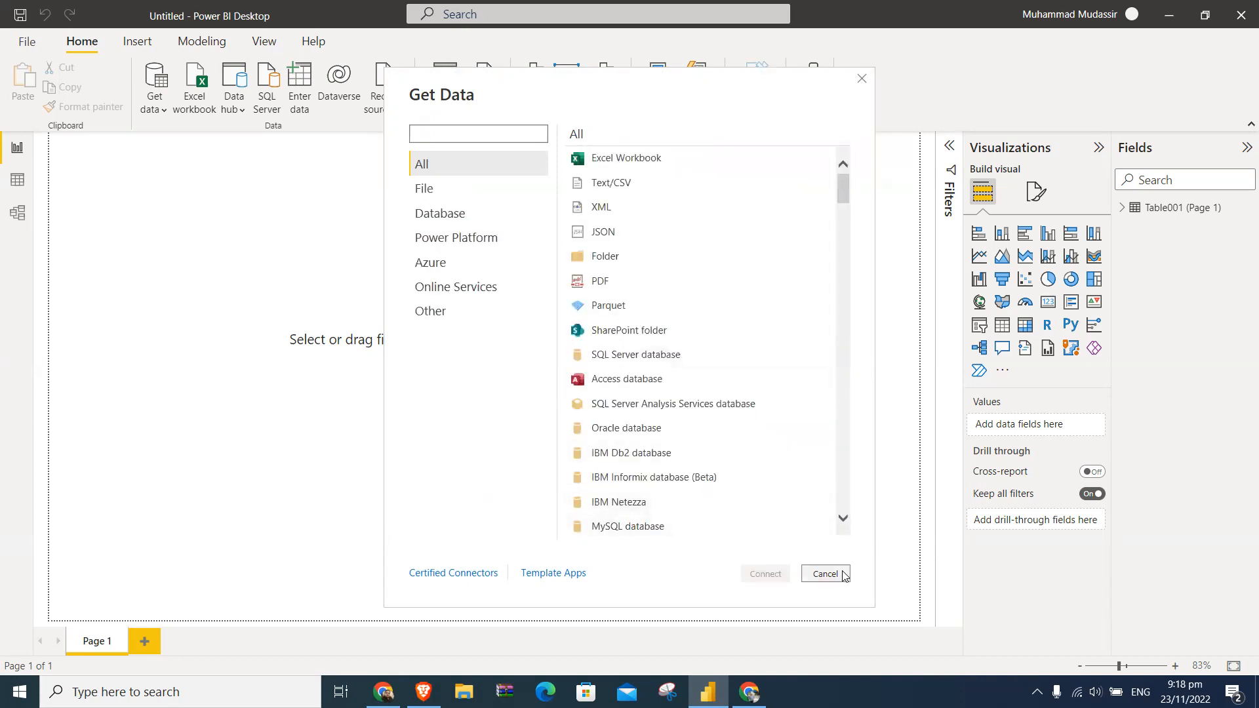
{"action": "type", "text": "web"}
{"action": "double_click", "coordinate": [596, 161]}
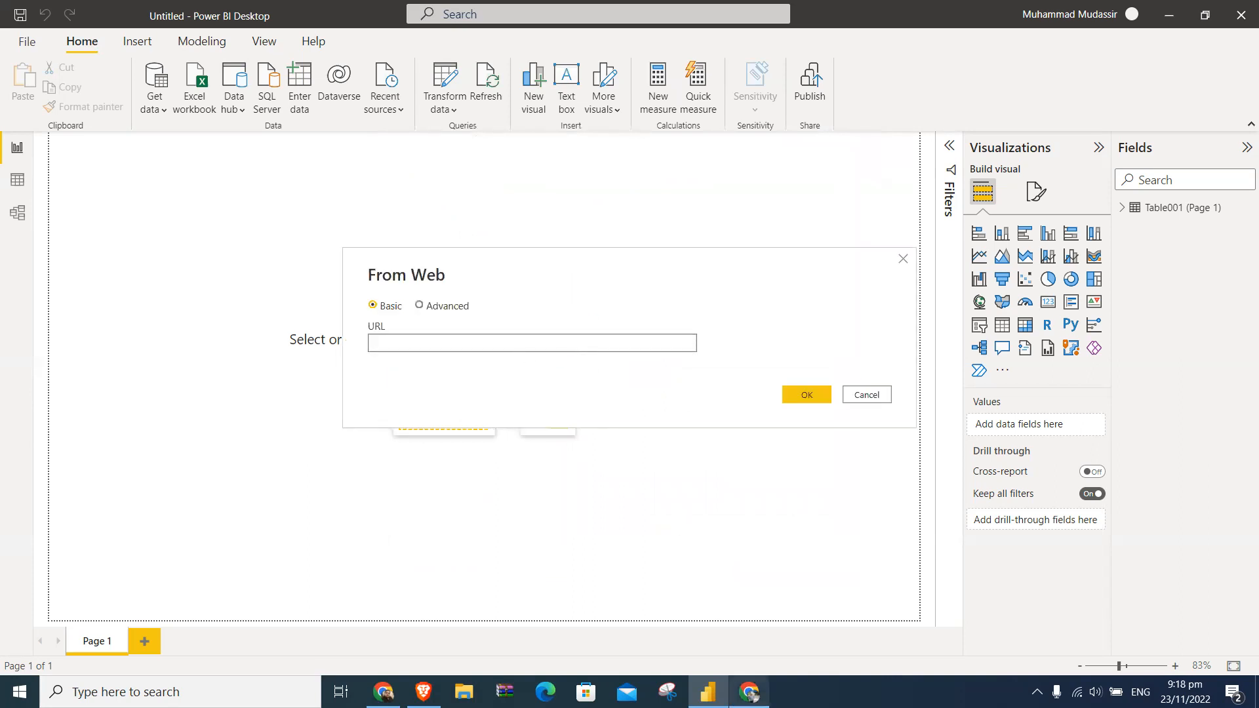
- Switch to Chrome, search Google for "state bank of pakistan", and open the bank's official website
{"action": "left_click", "coordinate": [383, 692]}
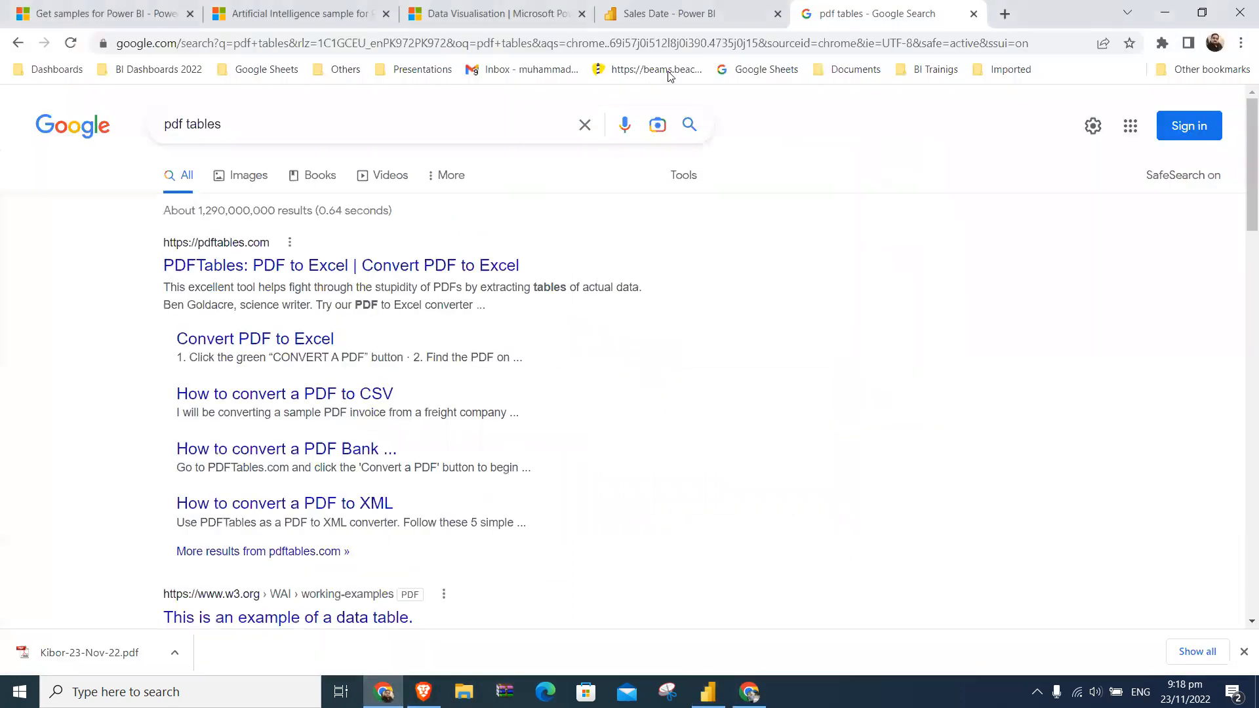
{"action": "left_click", "coordinate": [409, 114]}
{"action": "left_click", "coordinate": [547, 46]}
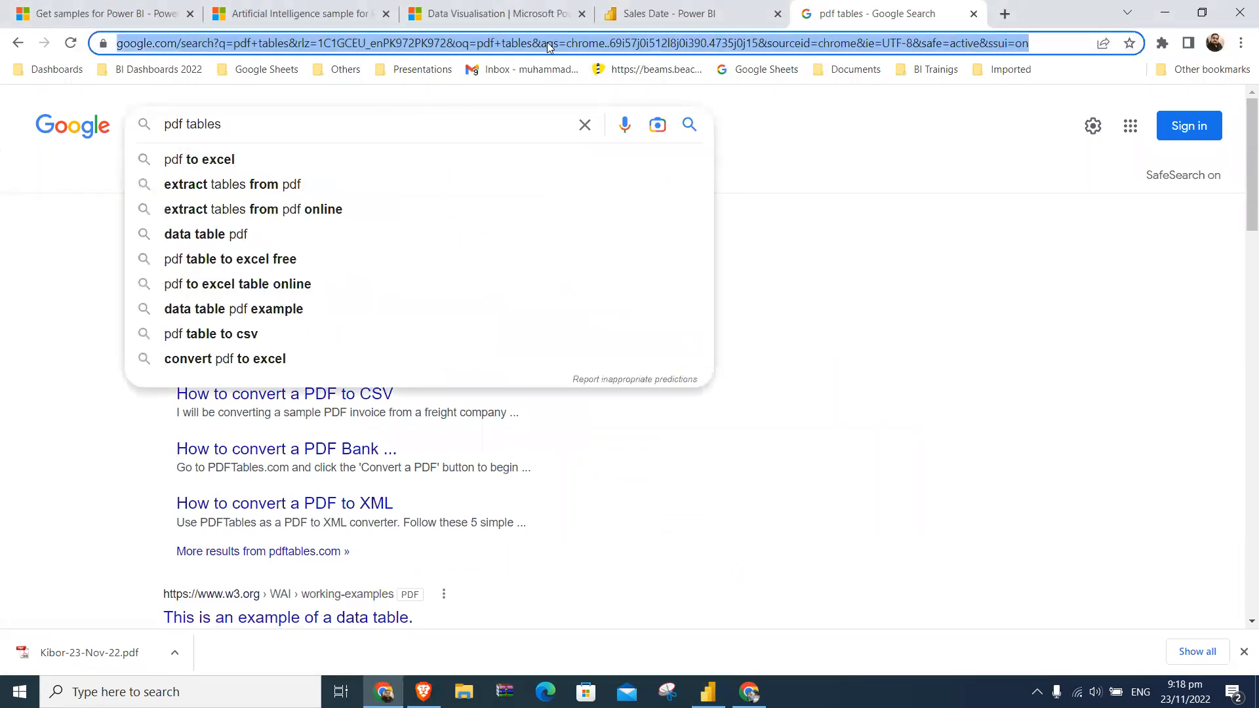
{"action": "type", "text": "stat"}
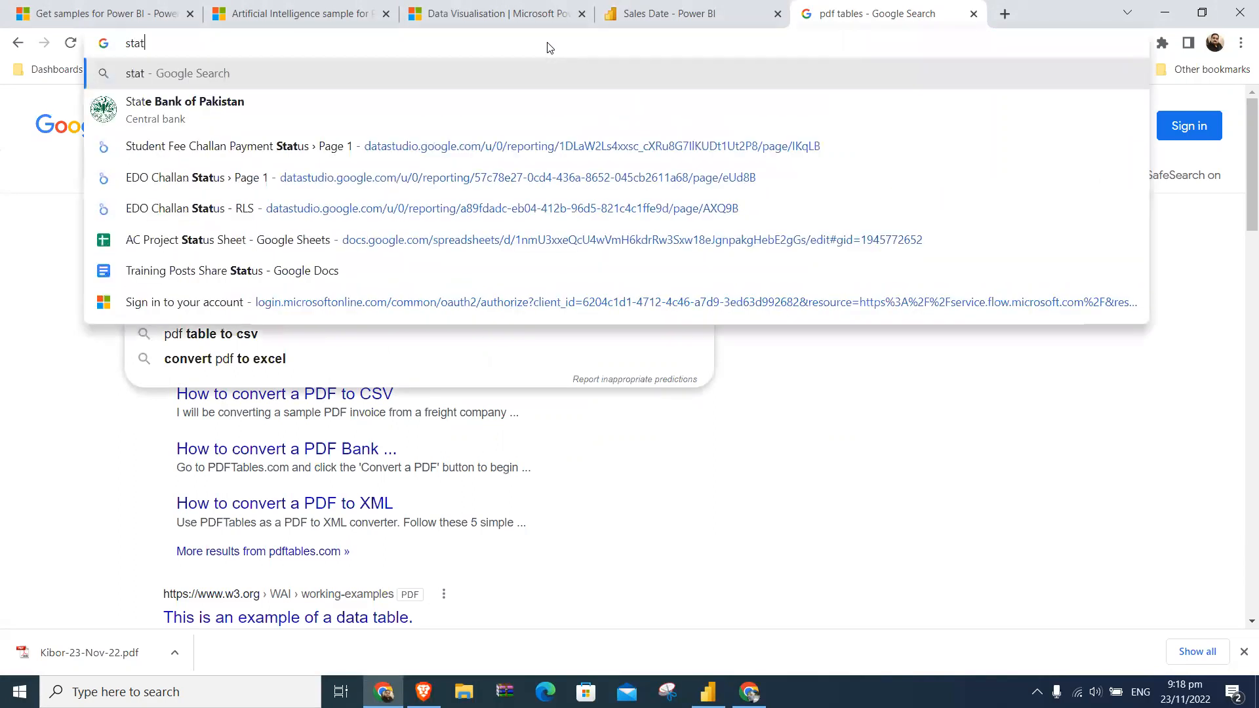
{"action": "key", "text": "Down"}
{"action": "key", "text": "Return"}
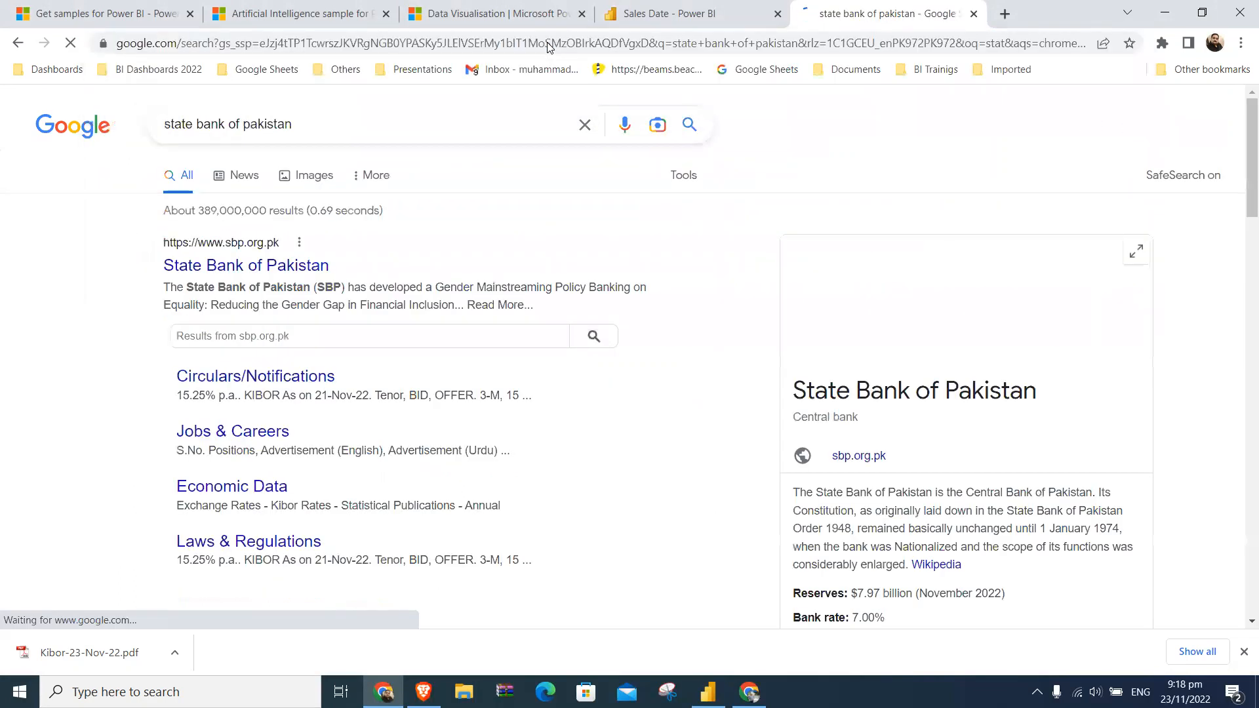
{"action": "left_click", "coordinate": [287, 264]}
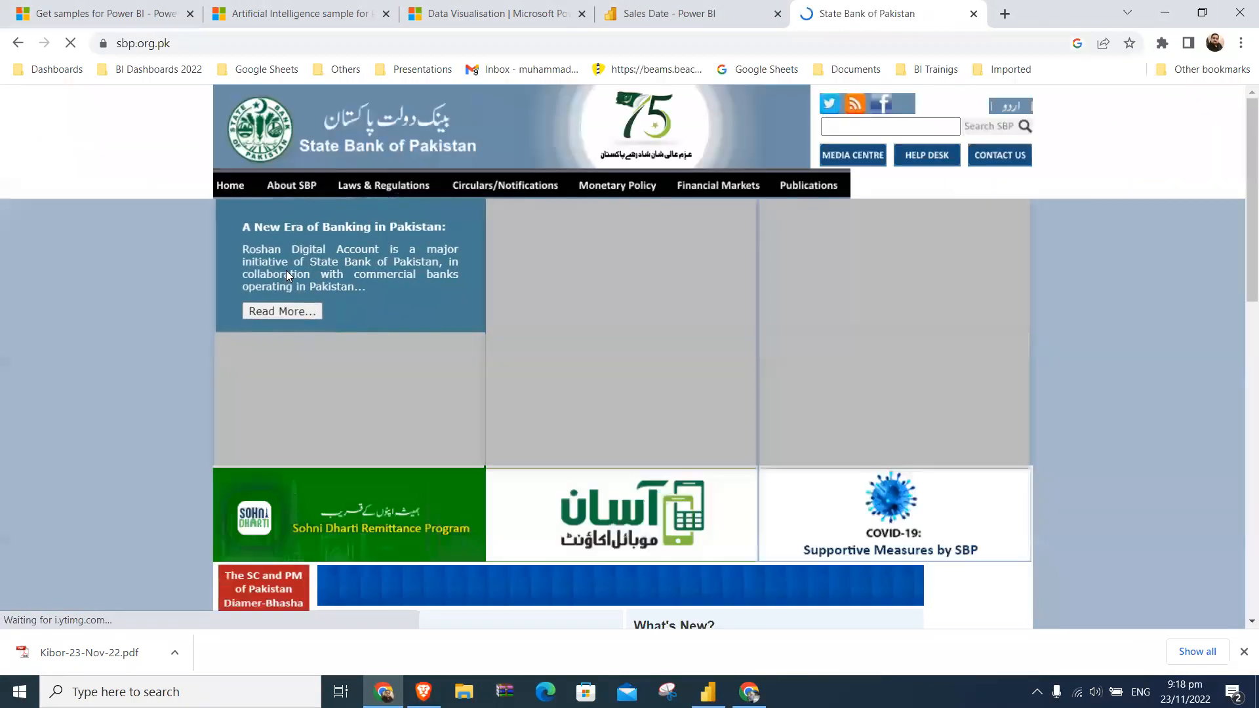
{"action": "scroll", "coordinate": [1239, 289], "scroll_direction": "down", "scroll_amount": 3}
{"action": "scroll", "coordinate": [1239, 393], "scroll_direction": "down", "scroll_amount": 7}
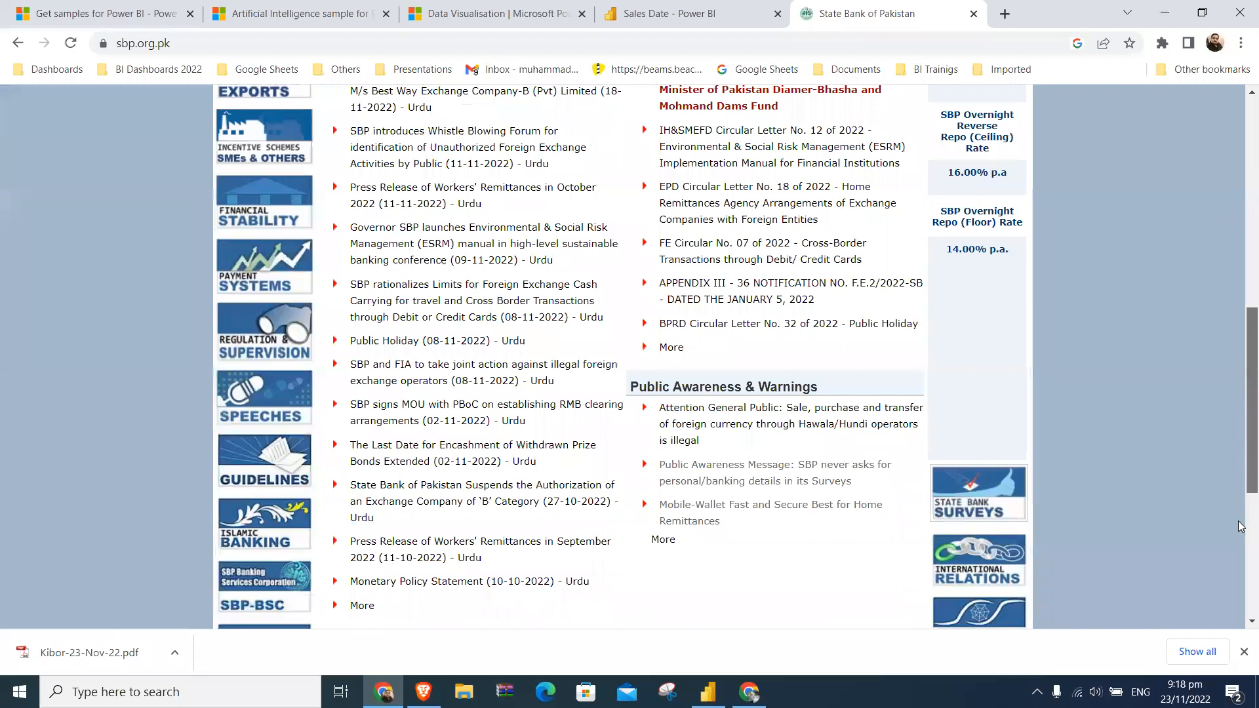
{"action": "scroll", "coordinate": [1240, 525], "scroll_direction": "down", "scroll_amount": 5}
{"action": "scroll", "coordinate": [1239, 459], "scroll_direction": "up", "scroll_amount": 15}
{"action": "left_click", "coordinate": [396, 40]}
{"action": "key", "text": "ctrl+c"}
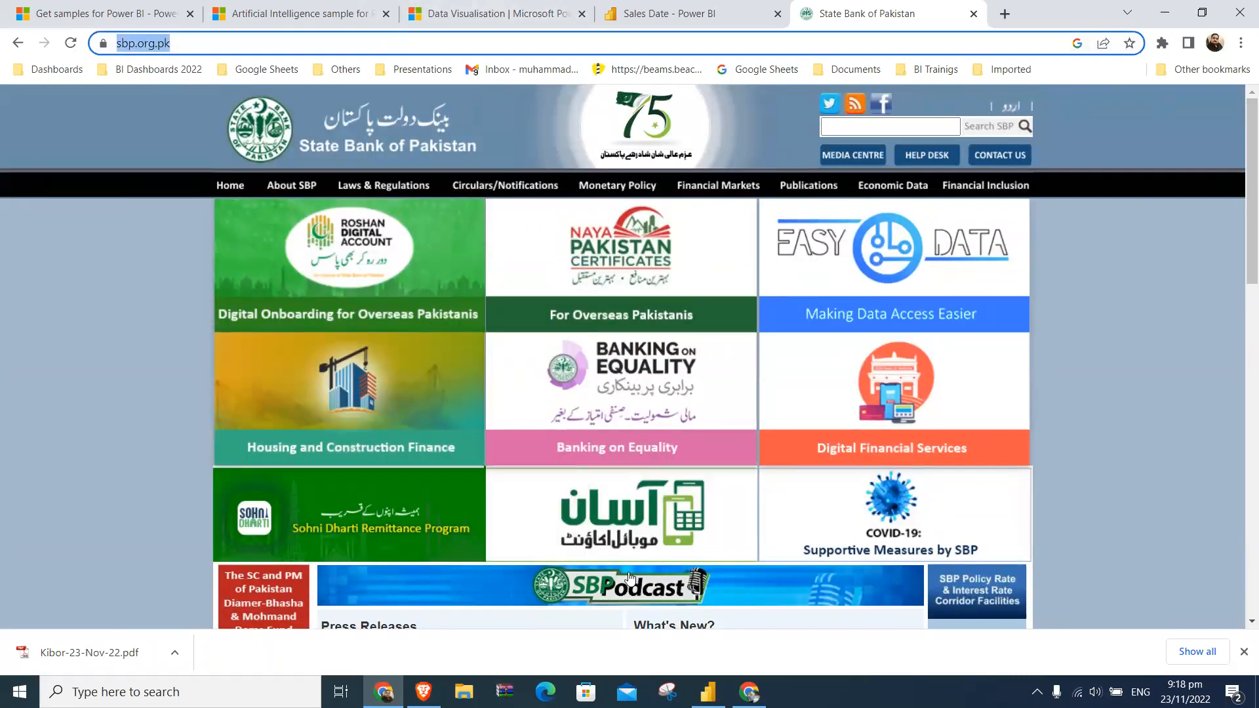
{"action": "key", "text": "alt+Tab"}
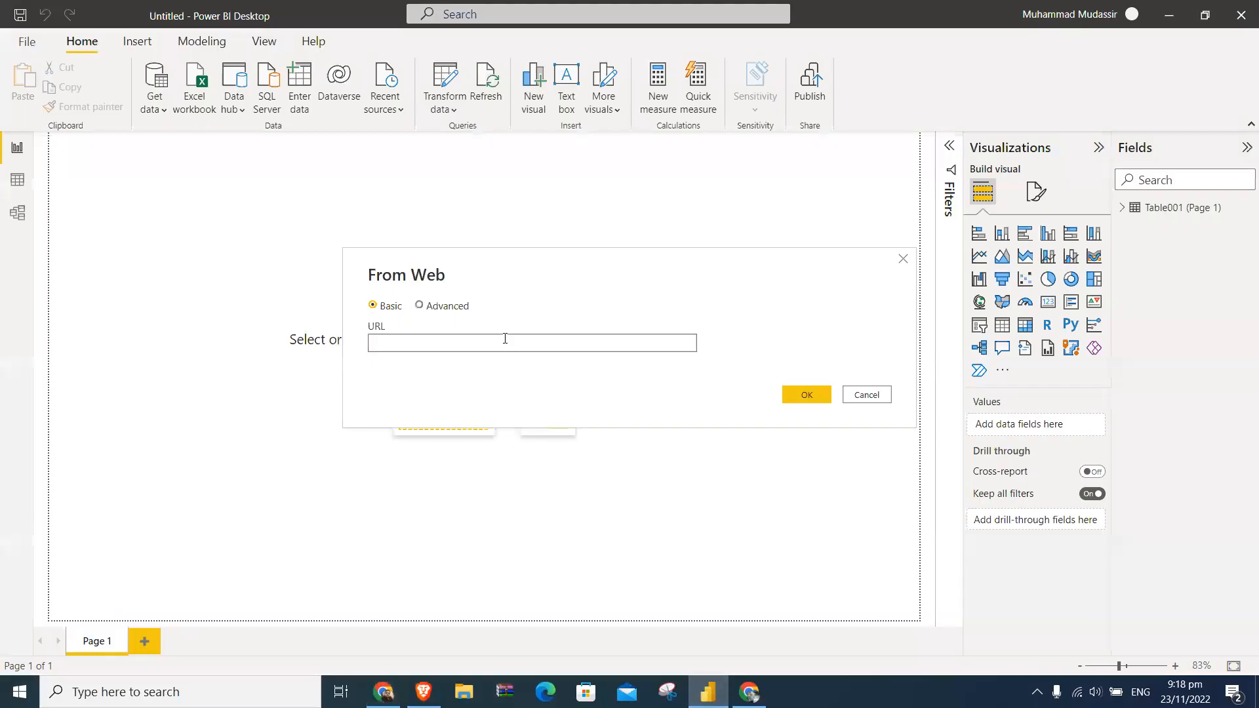
{"action": "key", "text": "ctrl+v"}
{"action": "left_click", "coordinate": [800, 398]}
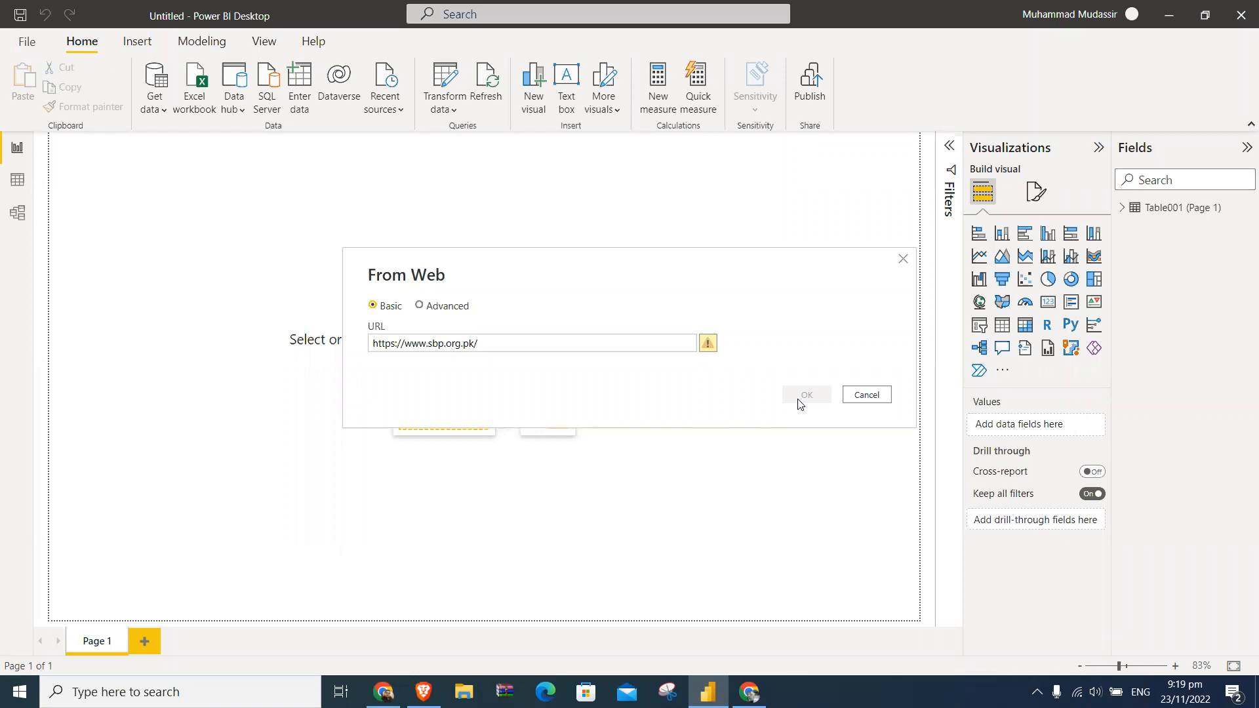
{"action": "left_click", "coordinate": [602, 349]}
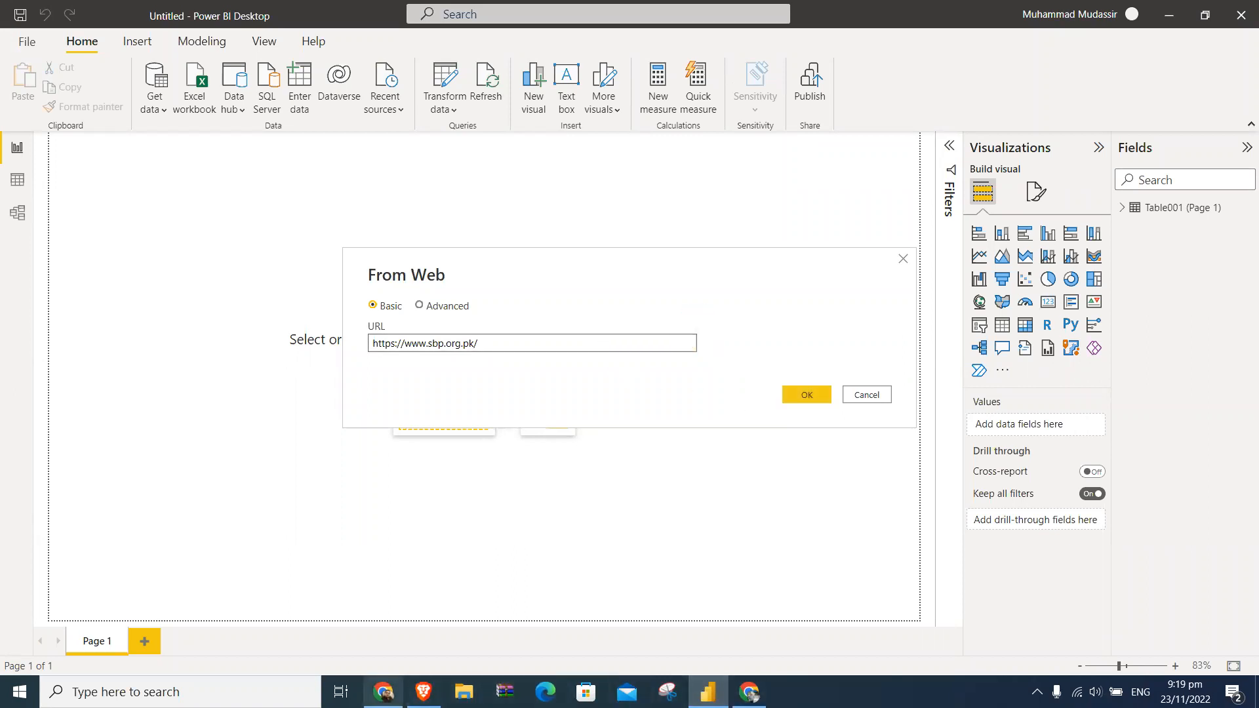
- Switch to Chrome, search Google for "priceoye pk", open the PriceOye website and dismiss its discount offers prompt
{"action": "left_click", "coordinate": [384, 691]}
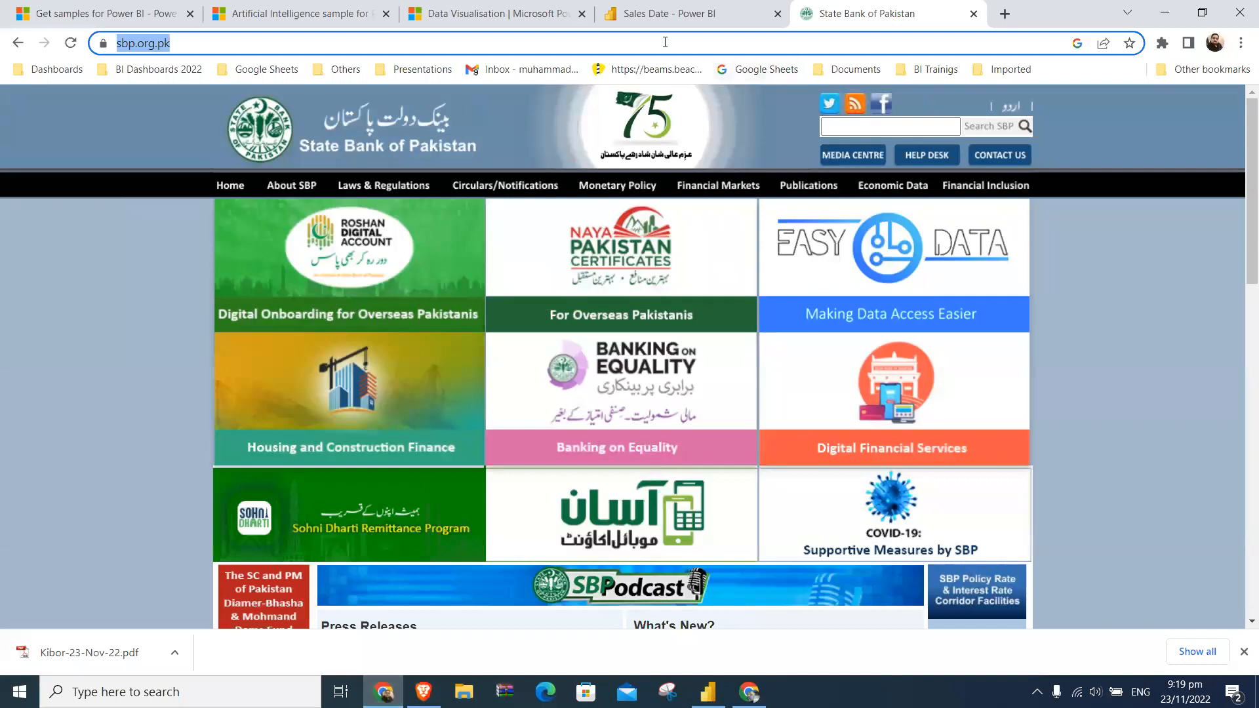
{"action": "type", "text": "priceoiay"}
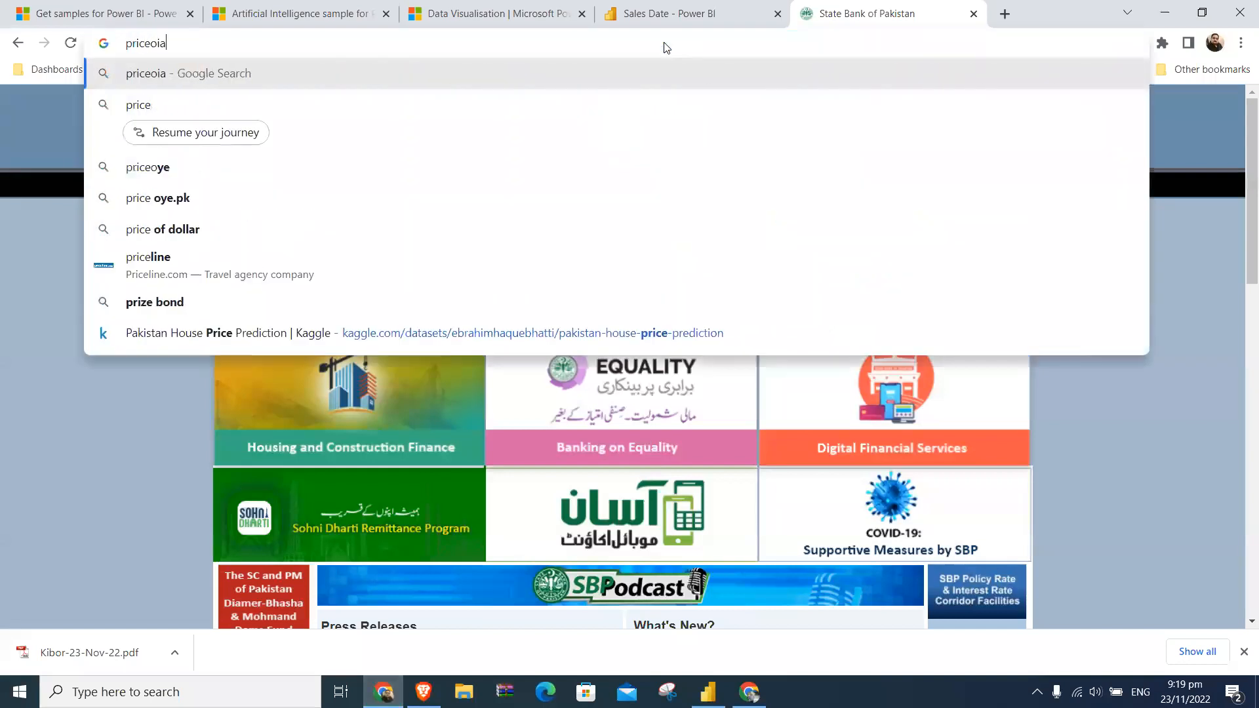
{"action": "key", "text": "Down"}
{"action": "key", "text": "Down"}
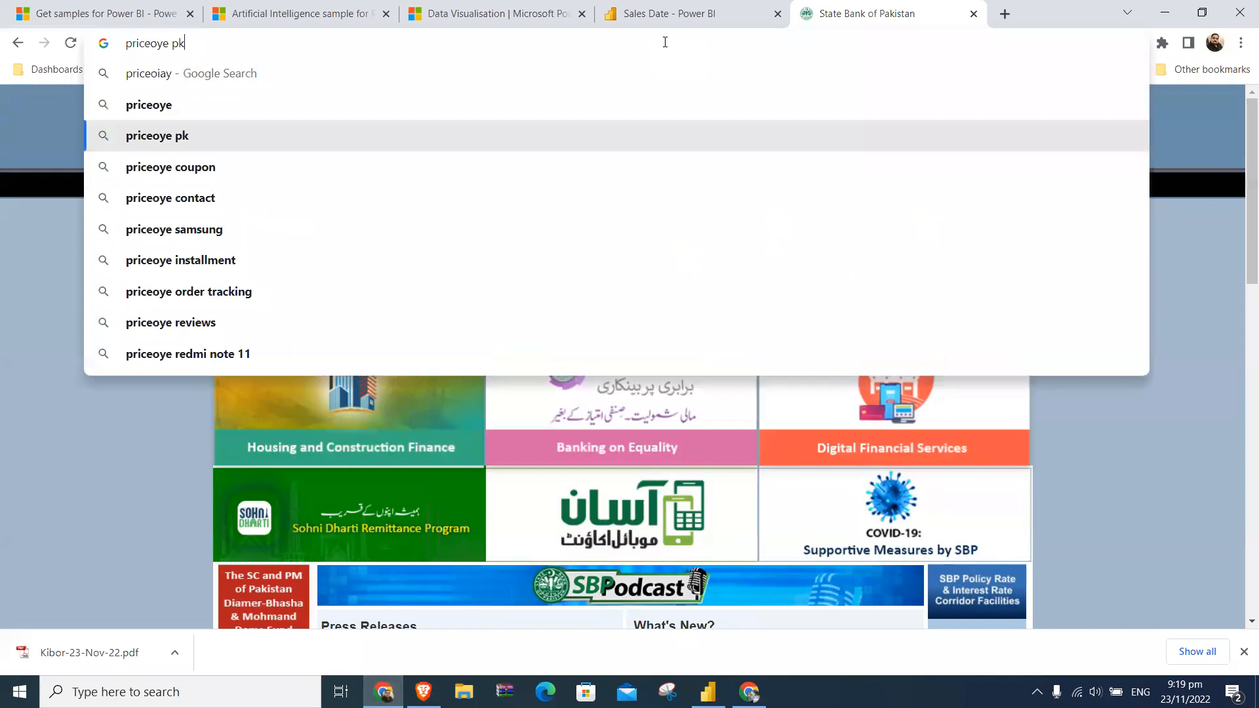
{"action": "key", "text": "Return"}
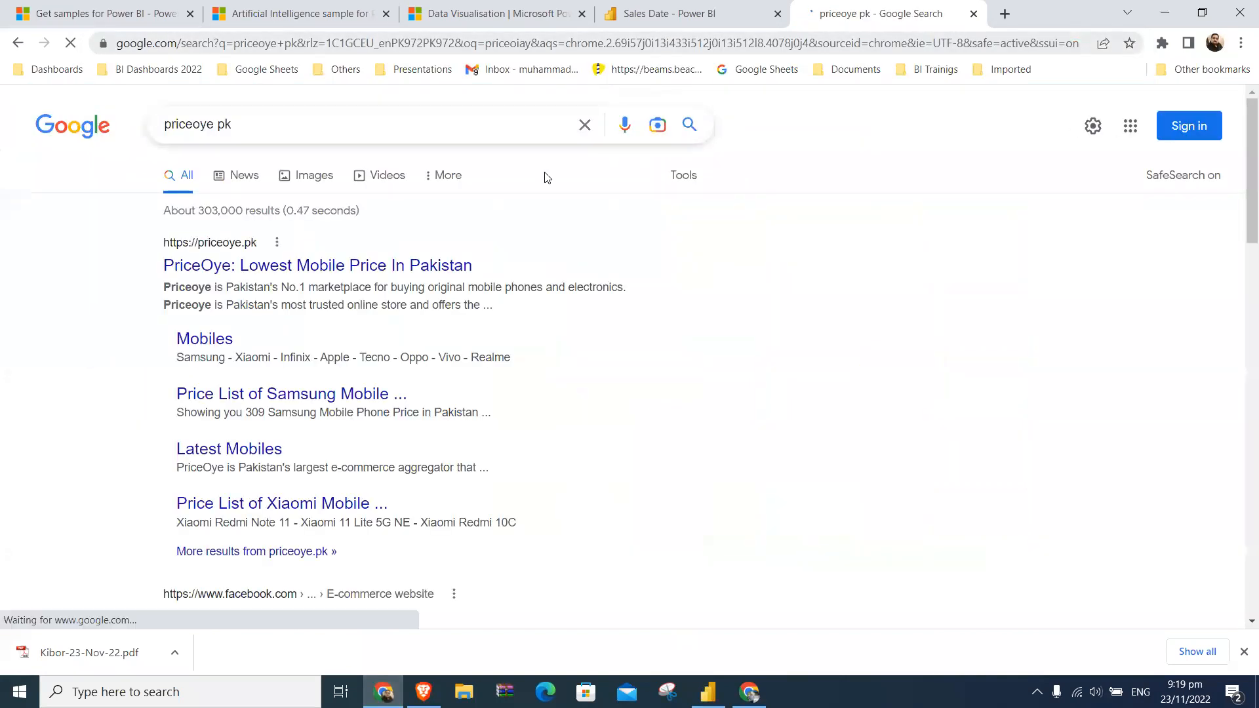
{"action": "left_click", "coordinate": [390, 263]}
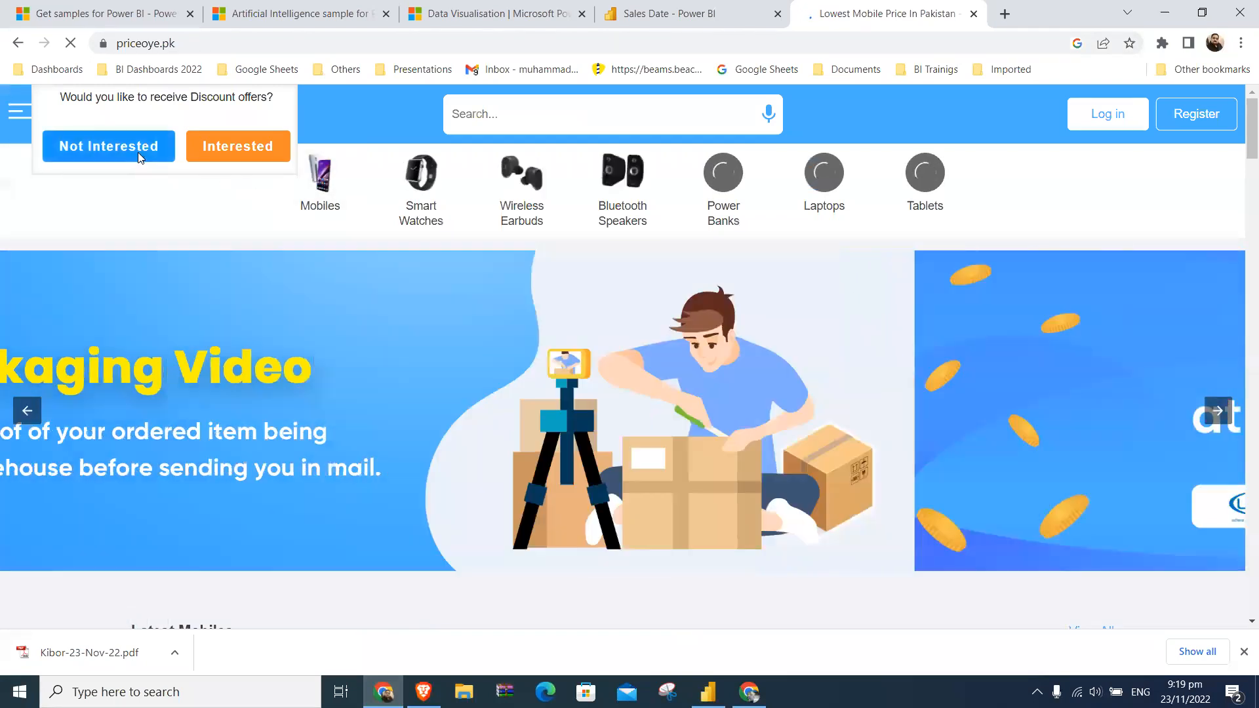
{"action": "left_click", "coordinate": [137, 152]}
{"action": "left_click", "coordinate": [352, 46]}
{"action": "key", "text": "ctrl+c"}
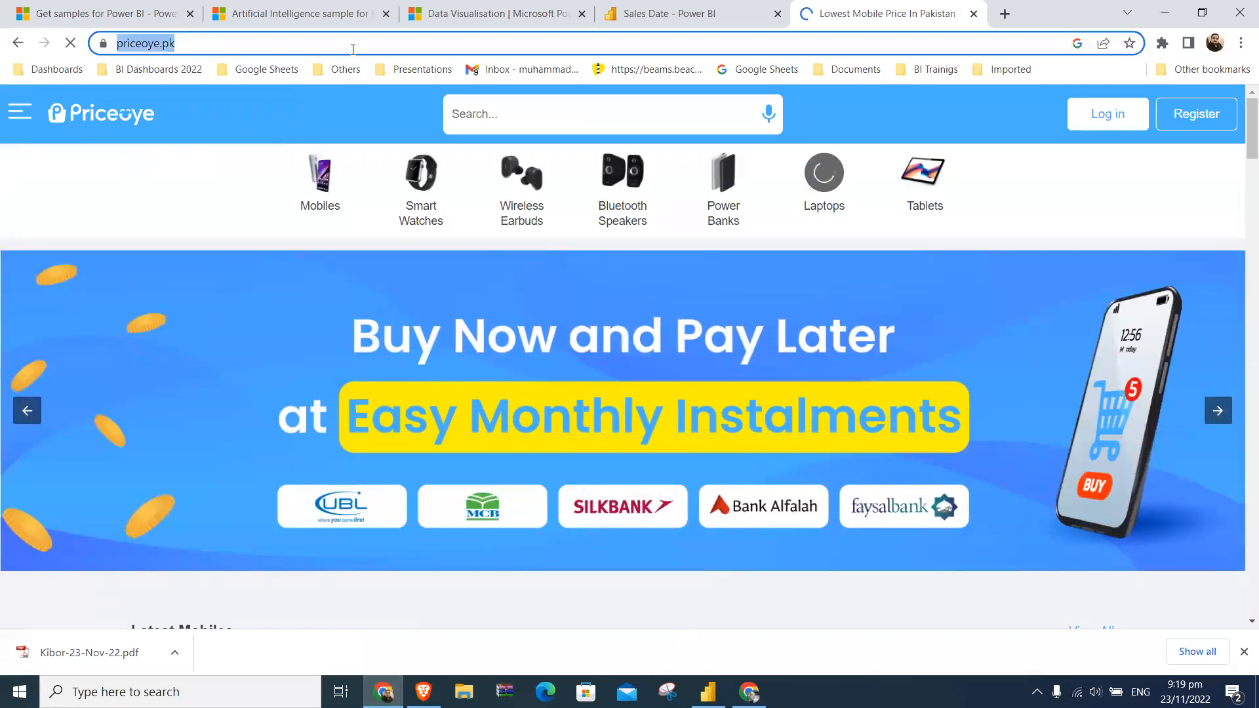
{"action": "key", "text": "alt+Tab"}
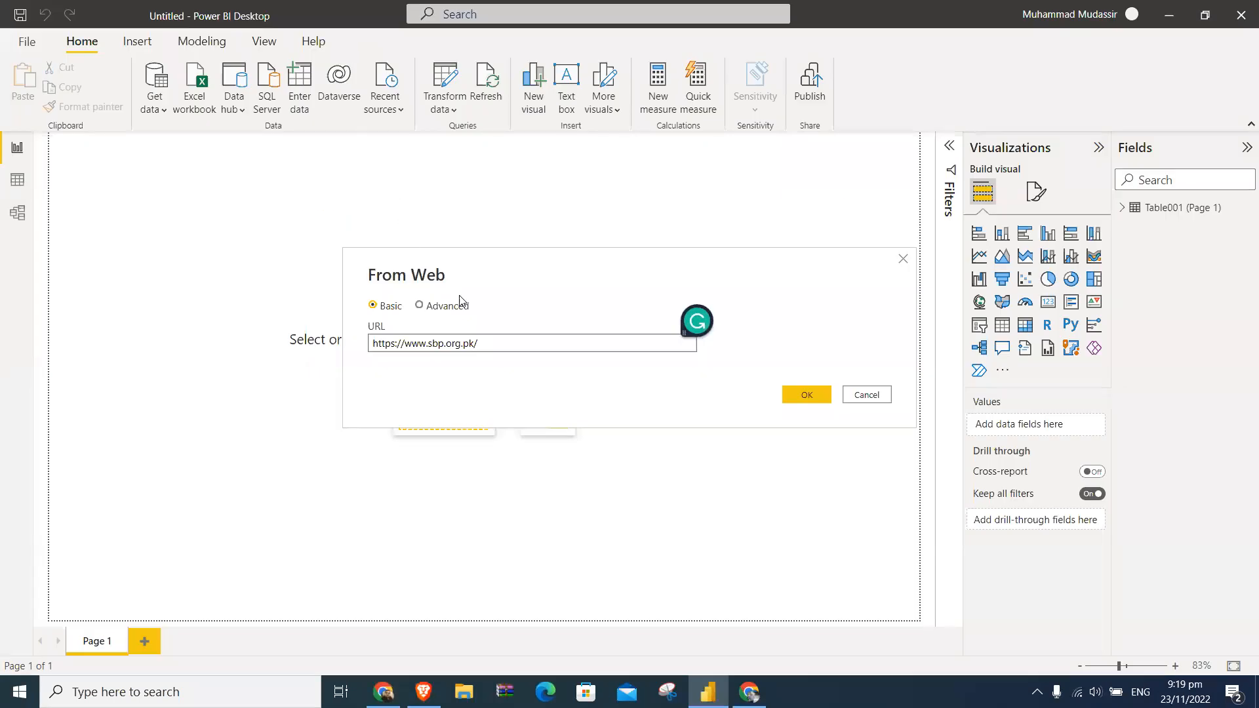
{"action": "triple_click", "coordinate": [501, 341]}
{"action": "key", "text": "ctrl+v"}
{"action": "left_click", "coordinate": [790, 395]}
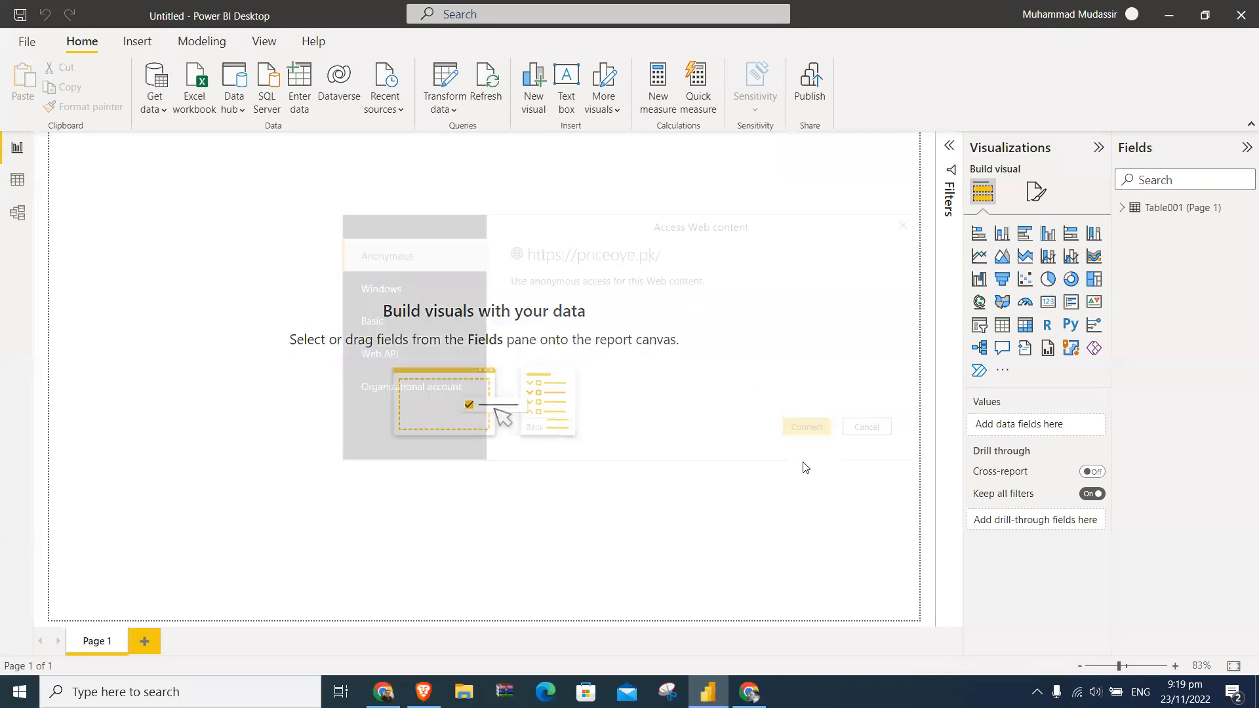
{"action": "left_click", "coordinate": [805, 426]}
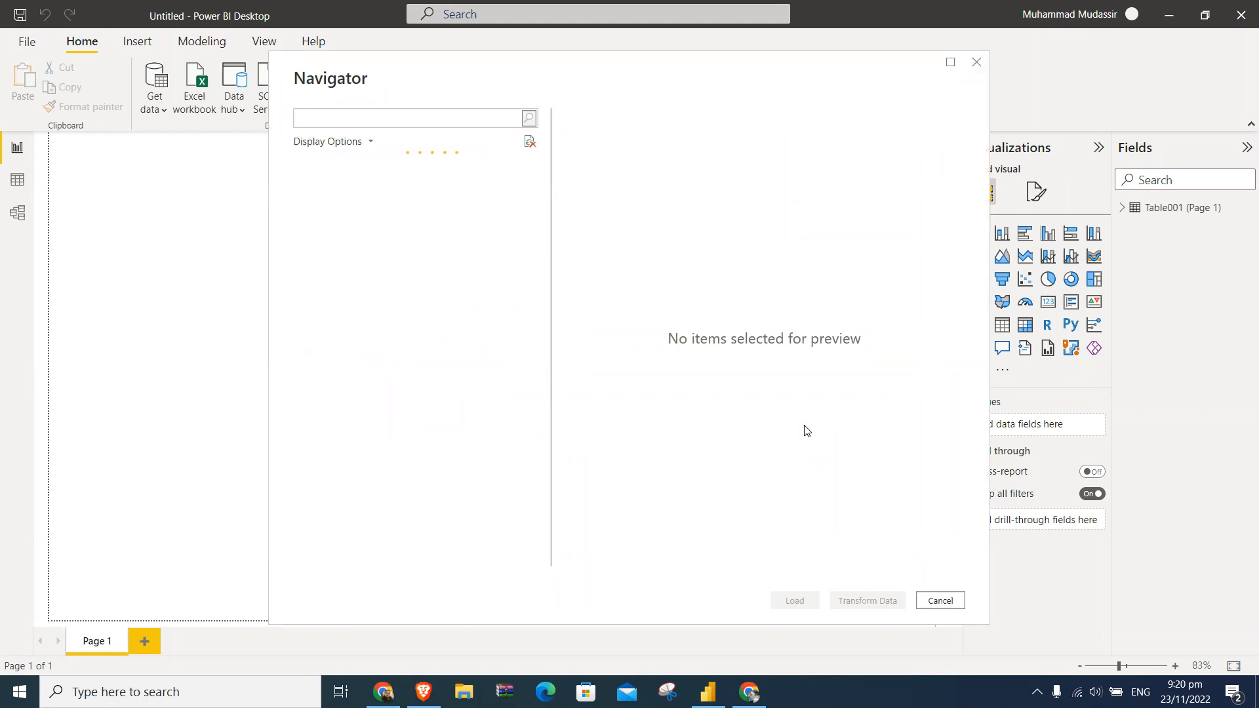
- Preview the suggested Table 2 from the website, but load only Table 1 into the report
{"action": "mouse_move", "coordinate": [708, 692]}
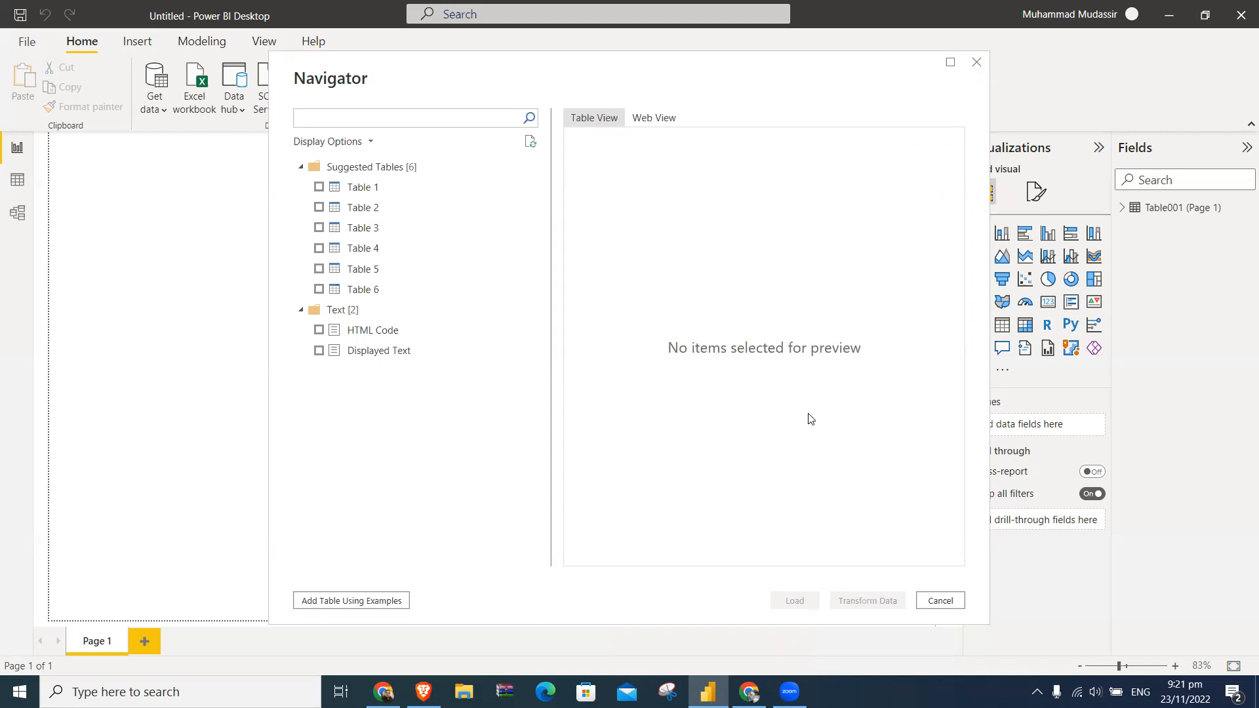
{"action": "left_click", "coordinate": [319, 187]}
{"action": "left_click", "coordinate": [319, 208]}
{"action": "left_click", "coordinate": [319, 208]}
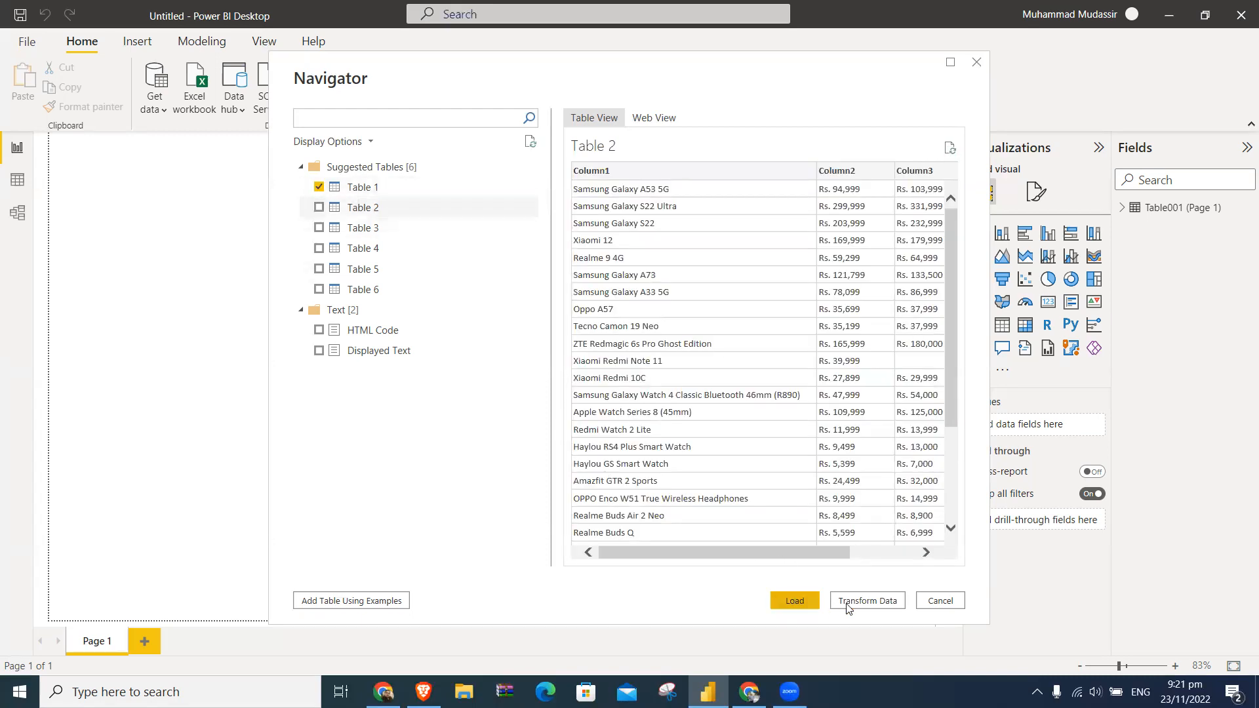
{"action": "left_click", "coordinate": [809, 603]}
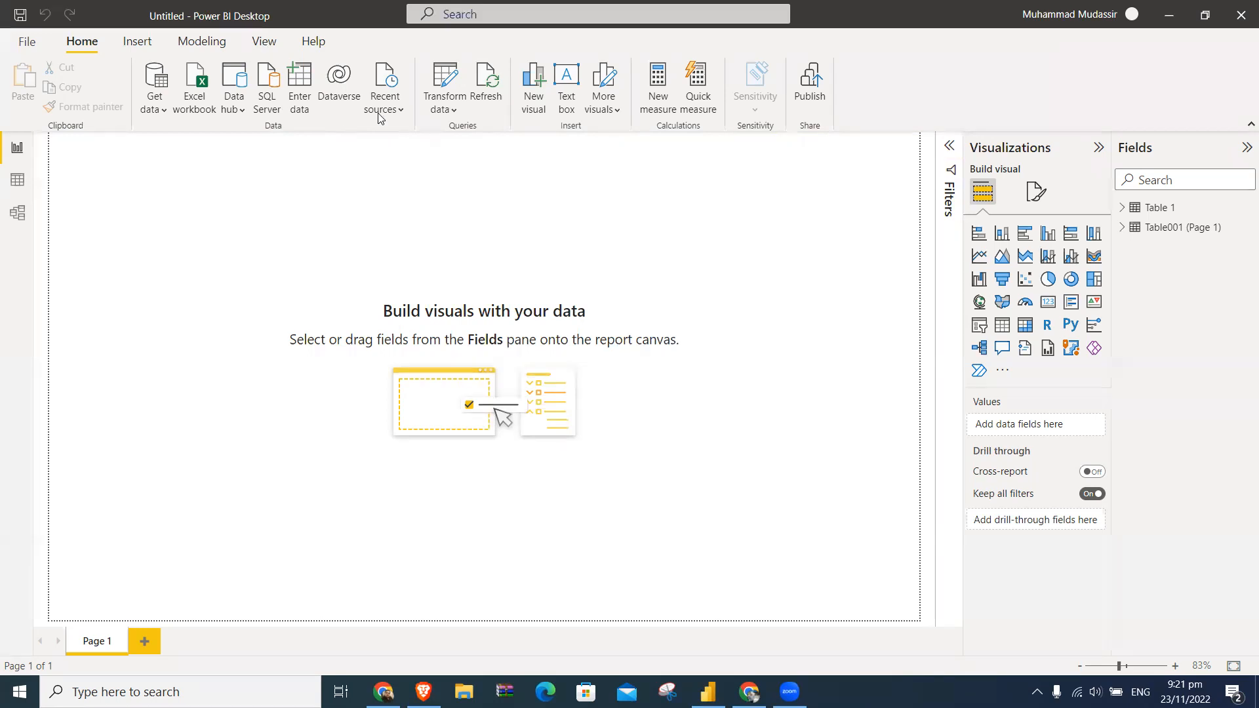
- Examine the imported rows of Table 1 in the data view
{"action": "left_click", "coordinate": [17, 179]}
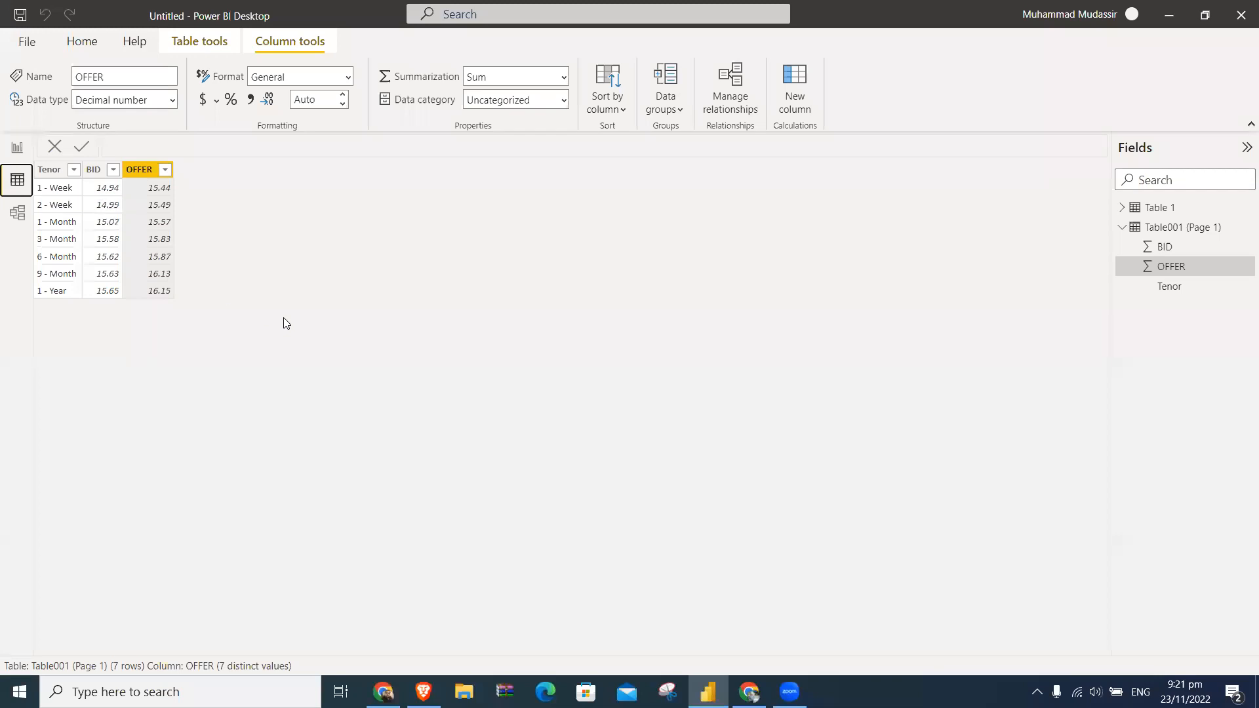
{"action": "left_click", "coordinate": [1122, 227]}
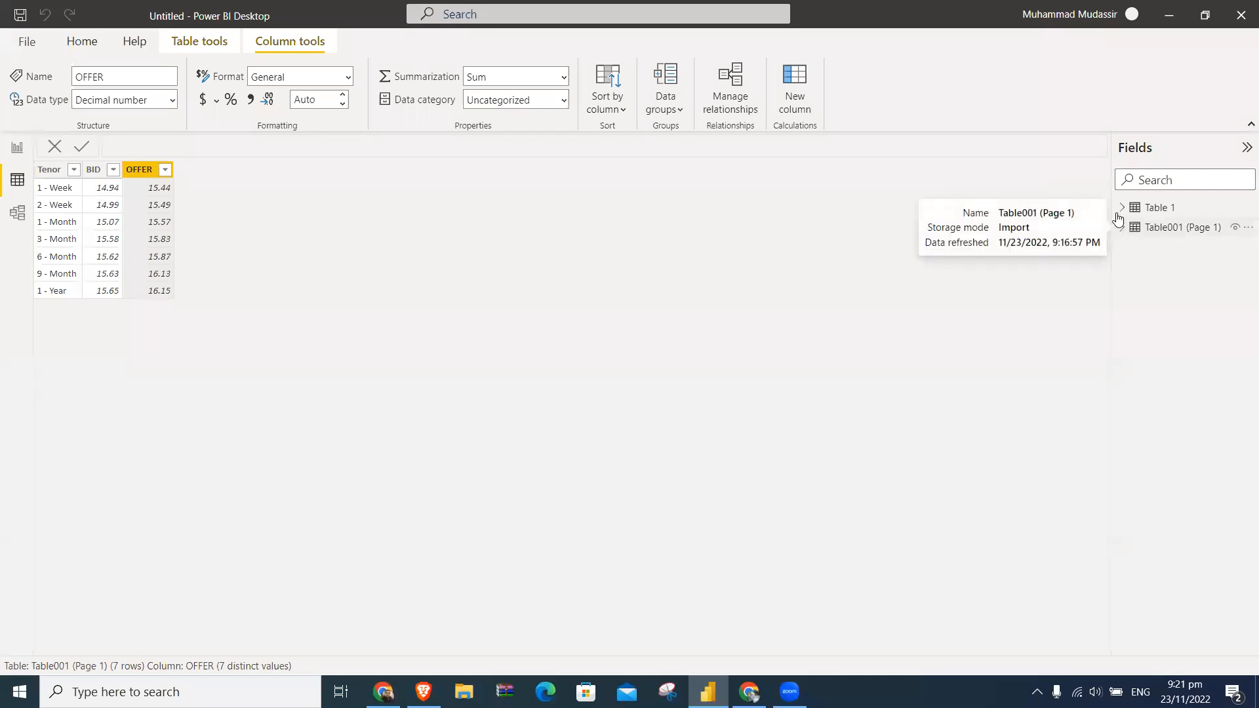
{"action": "left_click", "coordinate": [1122, 210]}
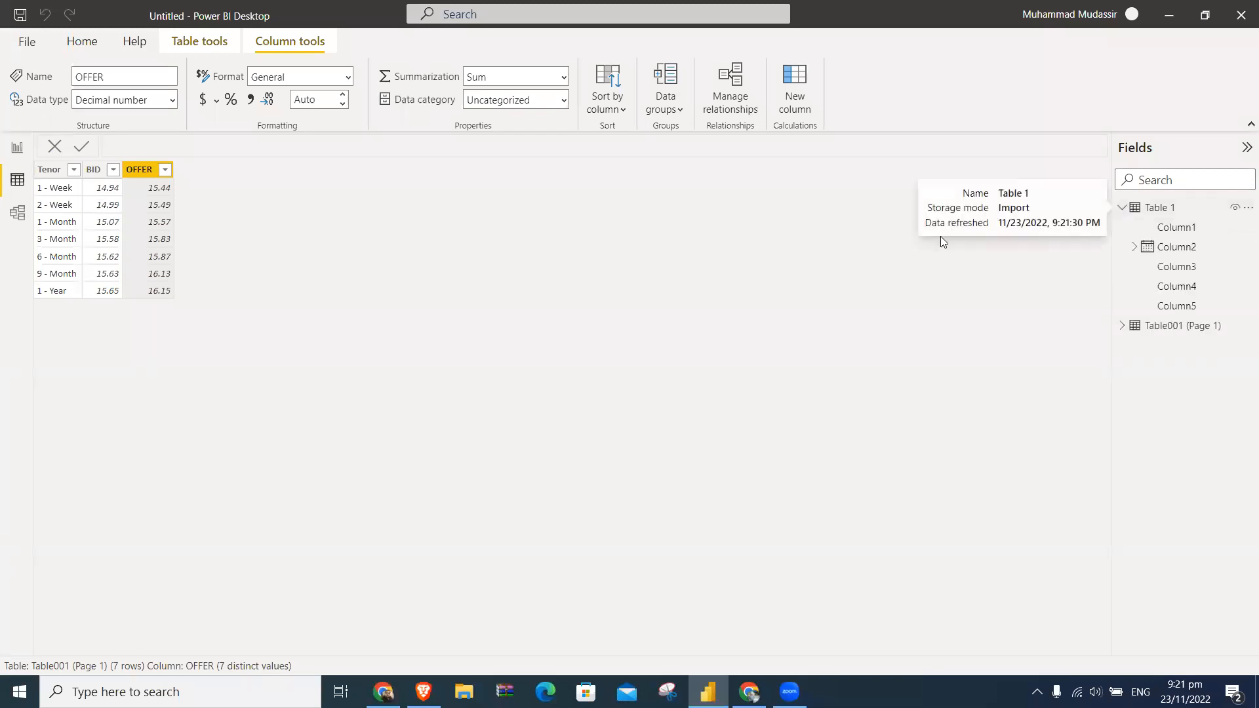
{"action": "left_click", "coordinate": [1161, 209]}
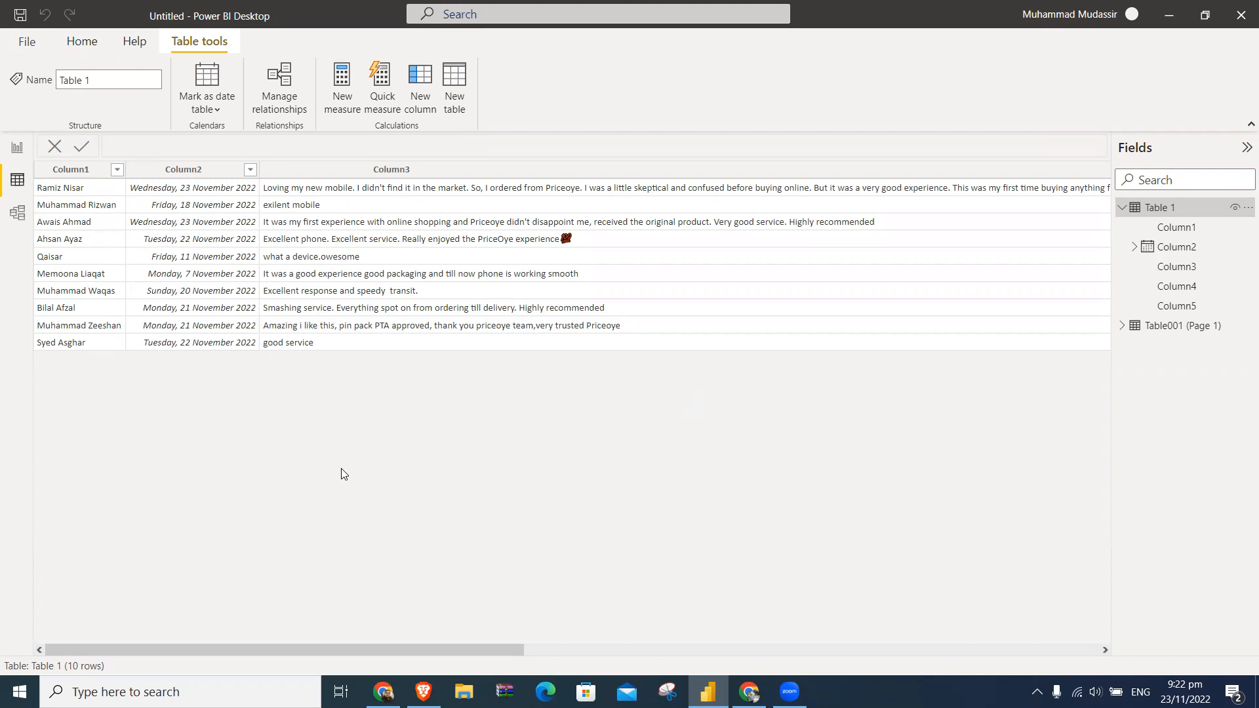
- Switch to Chrome, open PriceOye's Xiaomi mobile price list and copy its page address
{"action": "key", "text": "alt+Tab"}
{"action": "key", "text": "alt+Tab"}
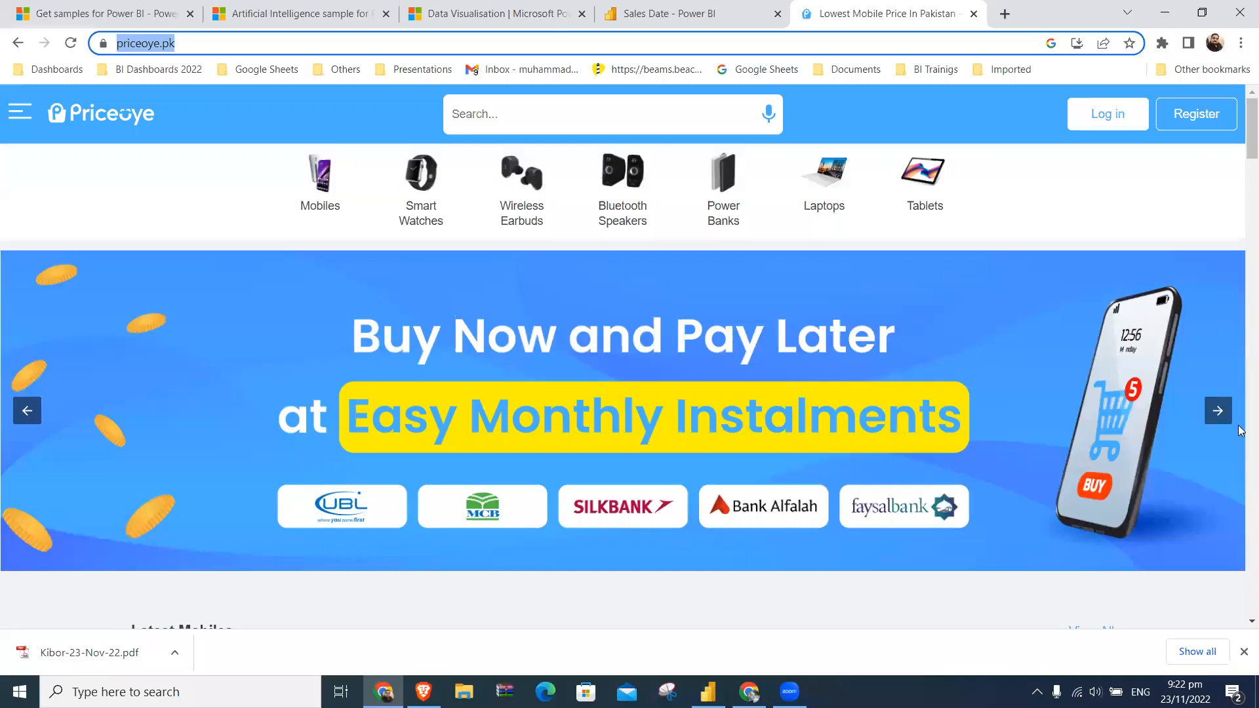
{"action": "scroll", "coordinate": [1241, 393], "scroll_direction": "down", "scroll_amount": 10}
{"action": "scroll", "coordinate": [1240, 430], "scroll_direction": "down", "scroll_amount": 7}
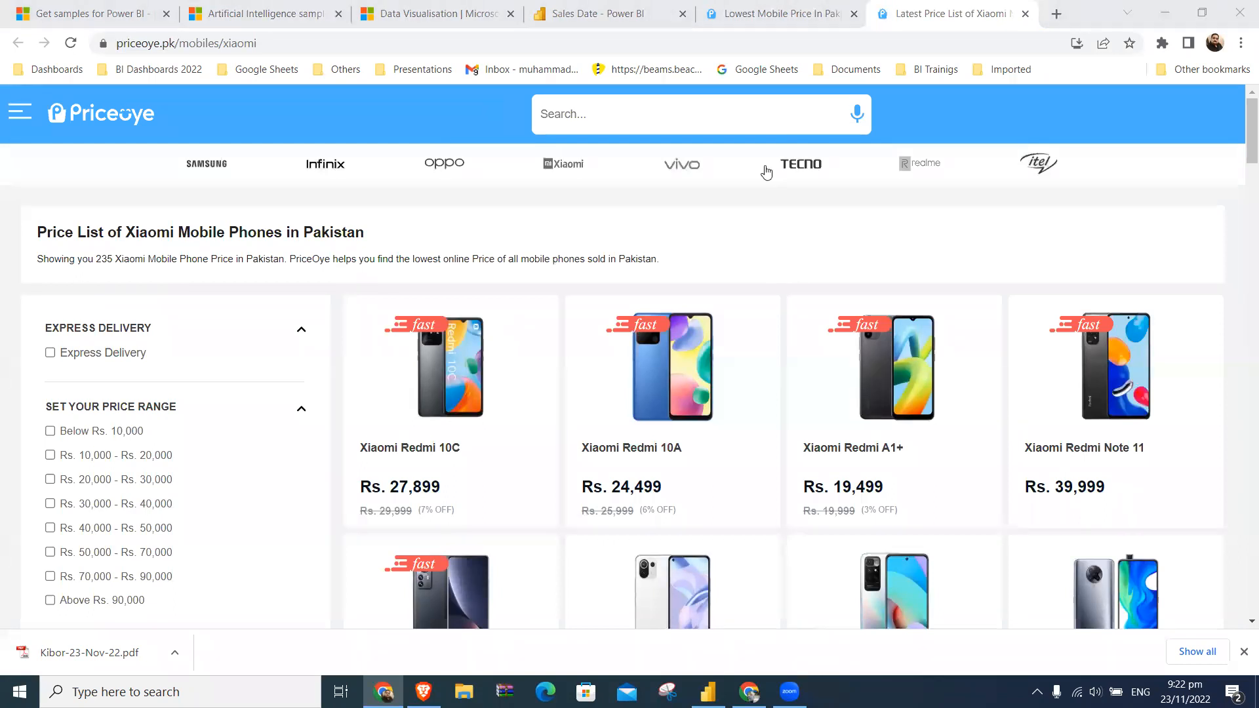
{"action": "left_click", "coordinate": [417, 45]}
{"action": "key", "text": "ctrl+c"}
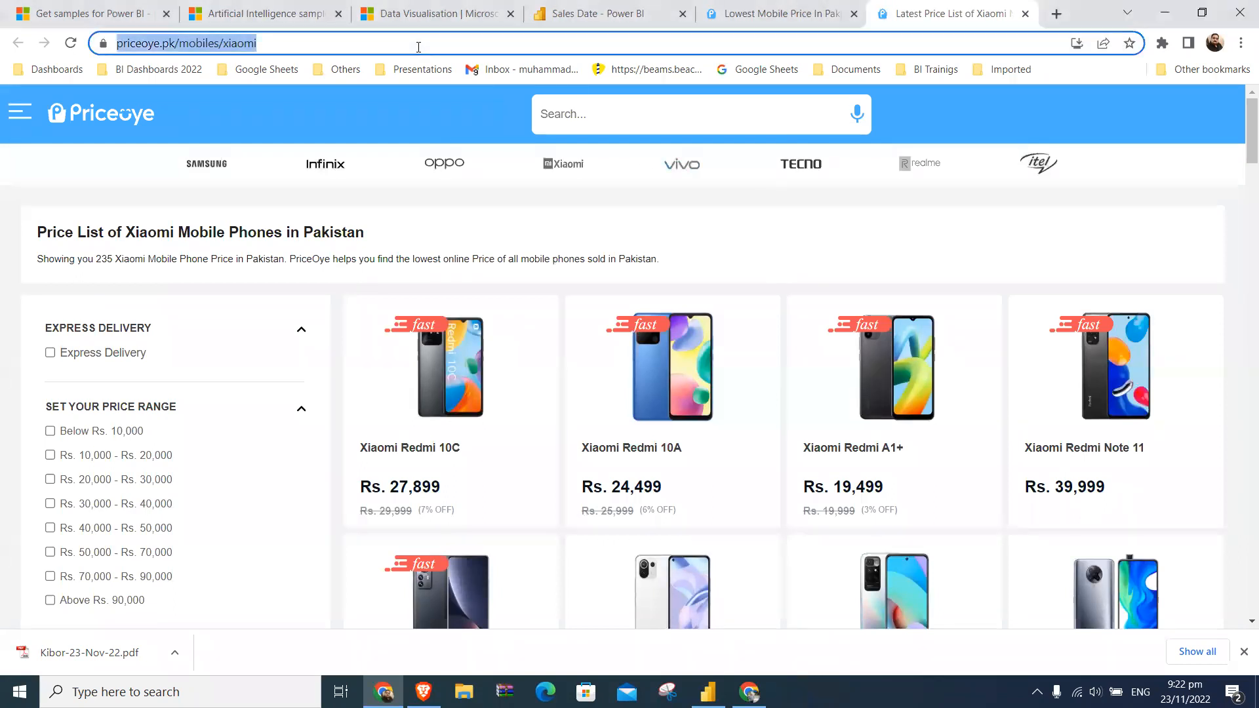
- Switch to Power BI Desktop and delete Table 1 and Table001 (Page 1) from the model in the report view
{"action": "left_click", "coordinate": [708, 692]}
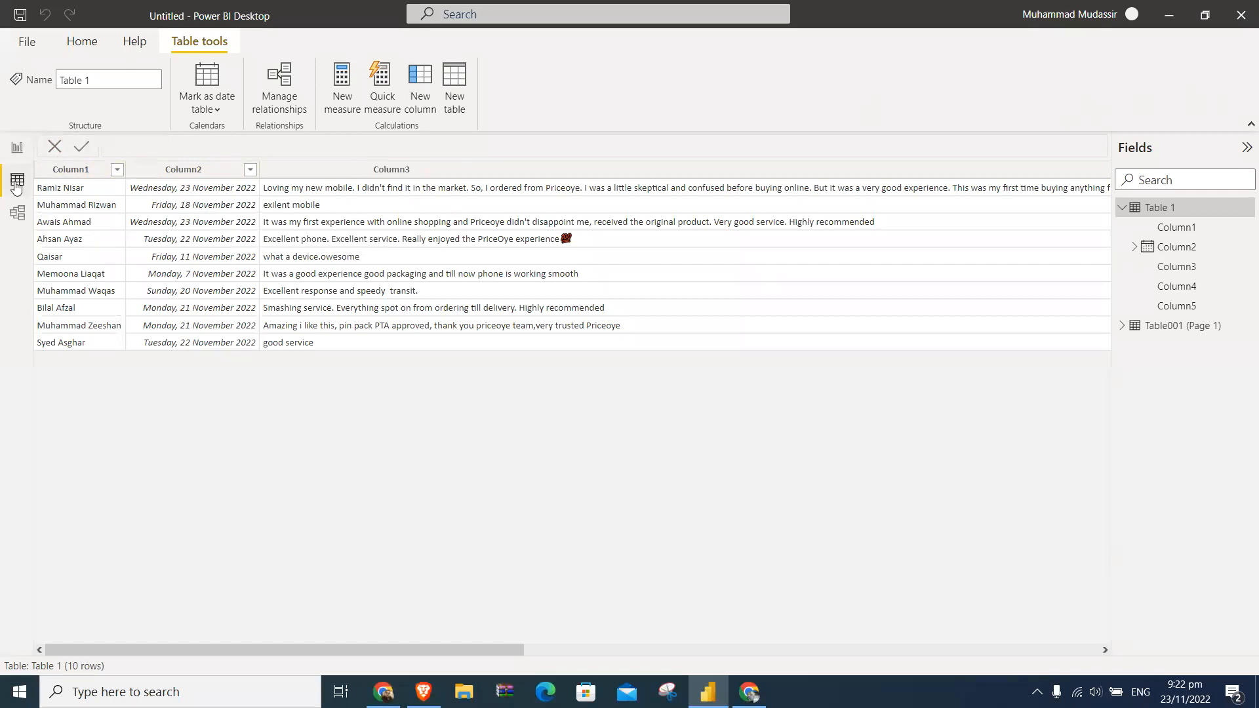
{"action": "left_click", "coordinate": [17, 147]}
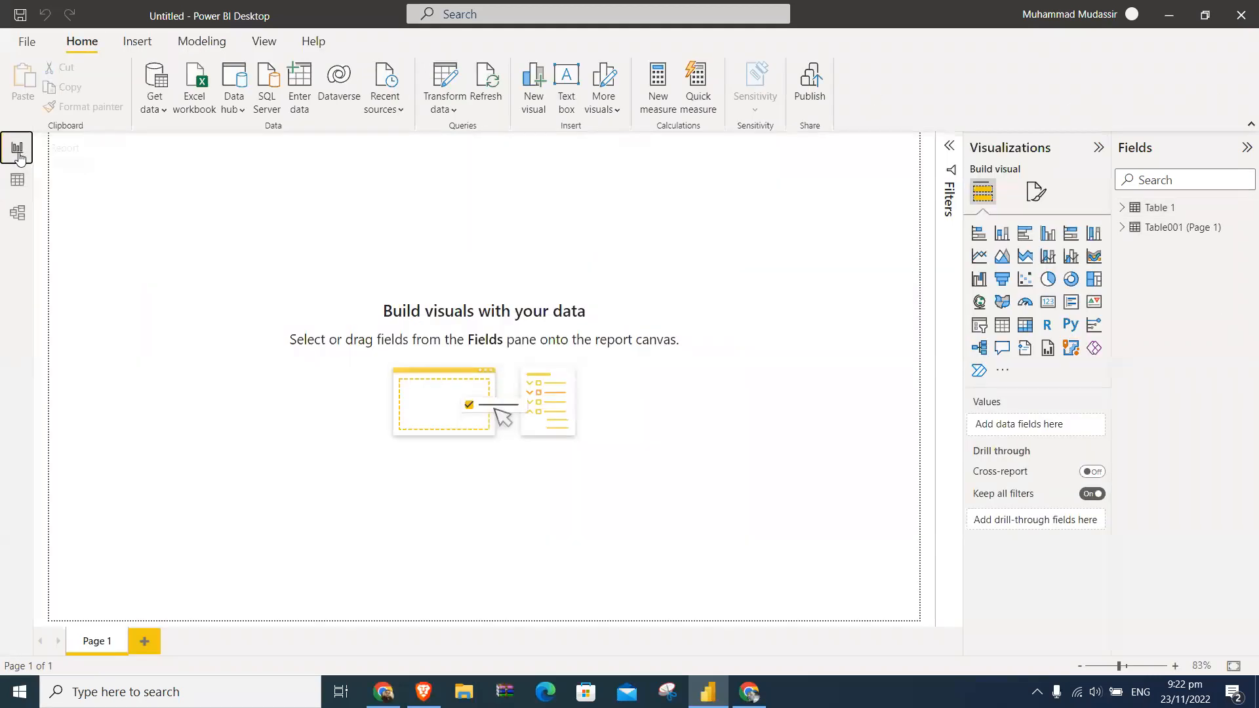
{"action": "right_click", "coordinate": [1151, 207]}
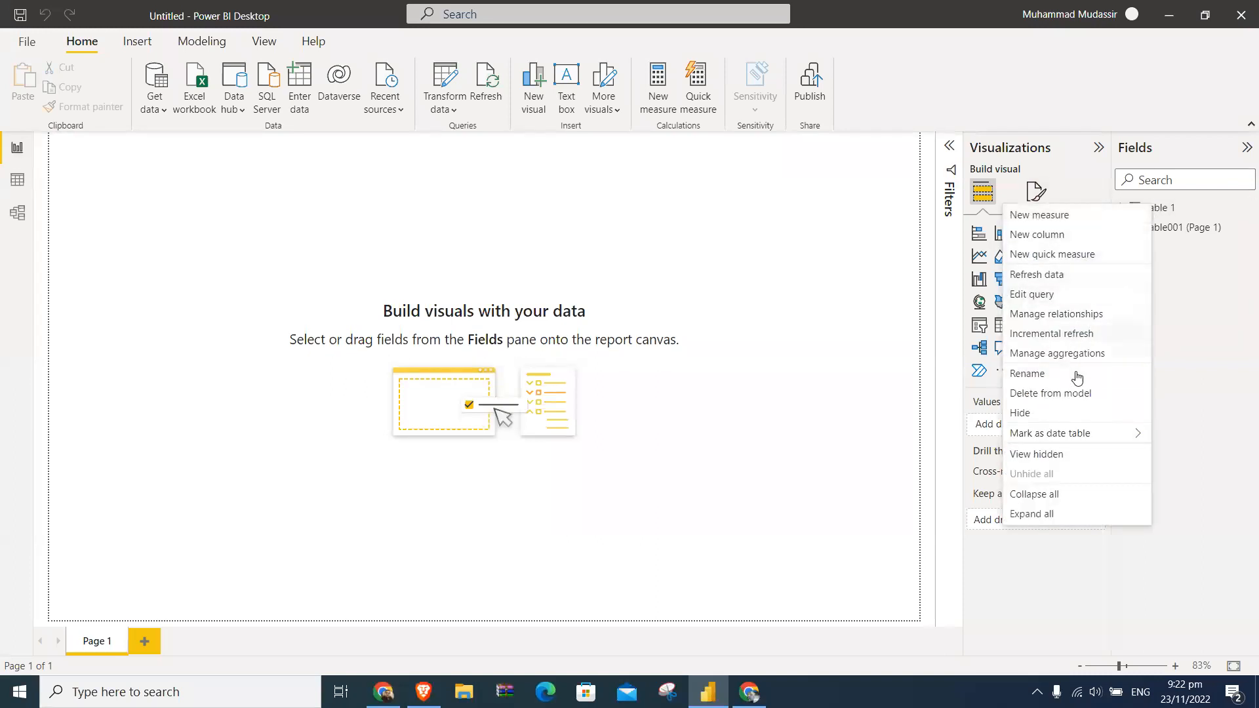
{"action": "left_click", "coordinate": [1074, 393]}
{"action": "left_click", "coordinate": [729, 378]}
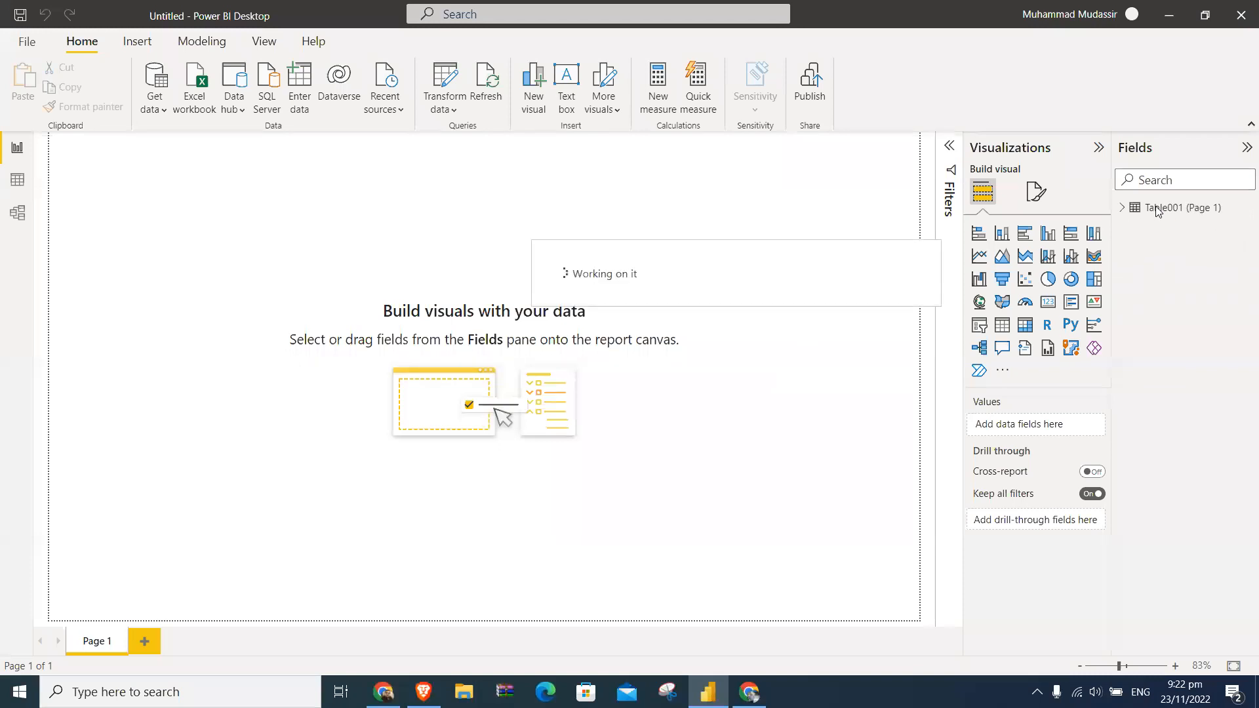
{"action": "right_click", "coordinate": [1156, 210]}
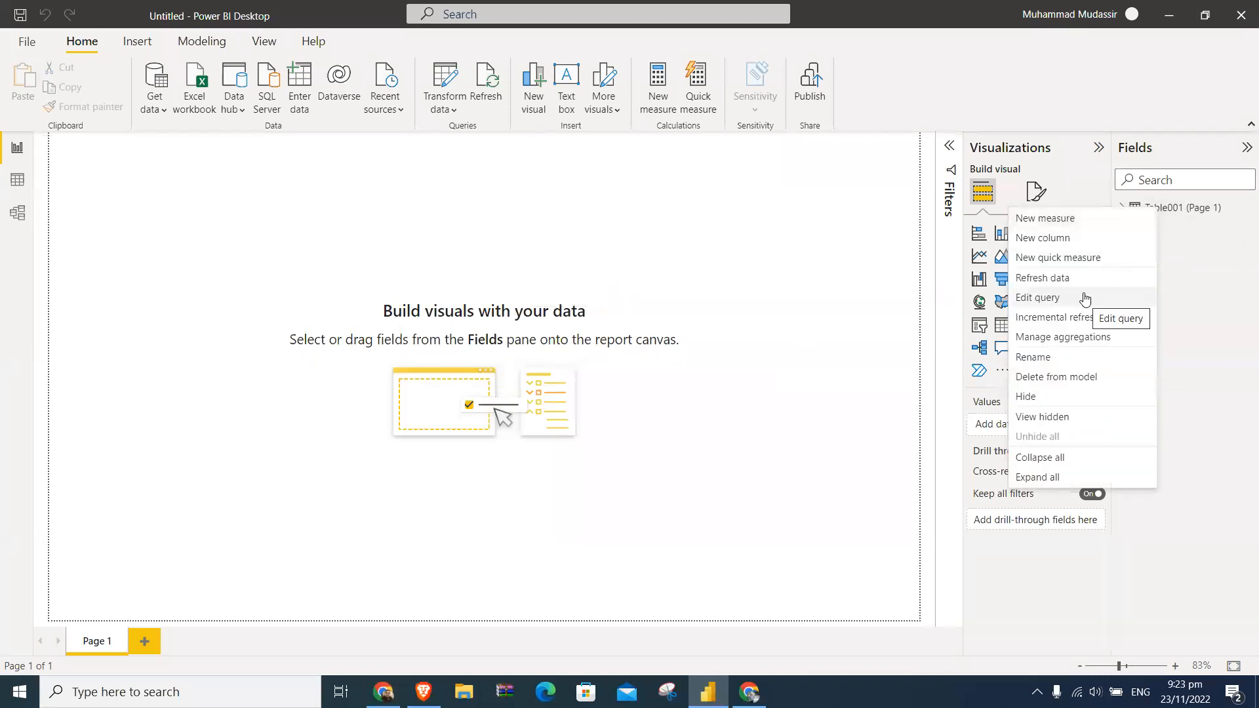
{"action": "left_click", "coordinate": [1057, 378]}
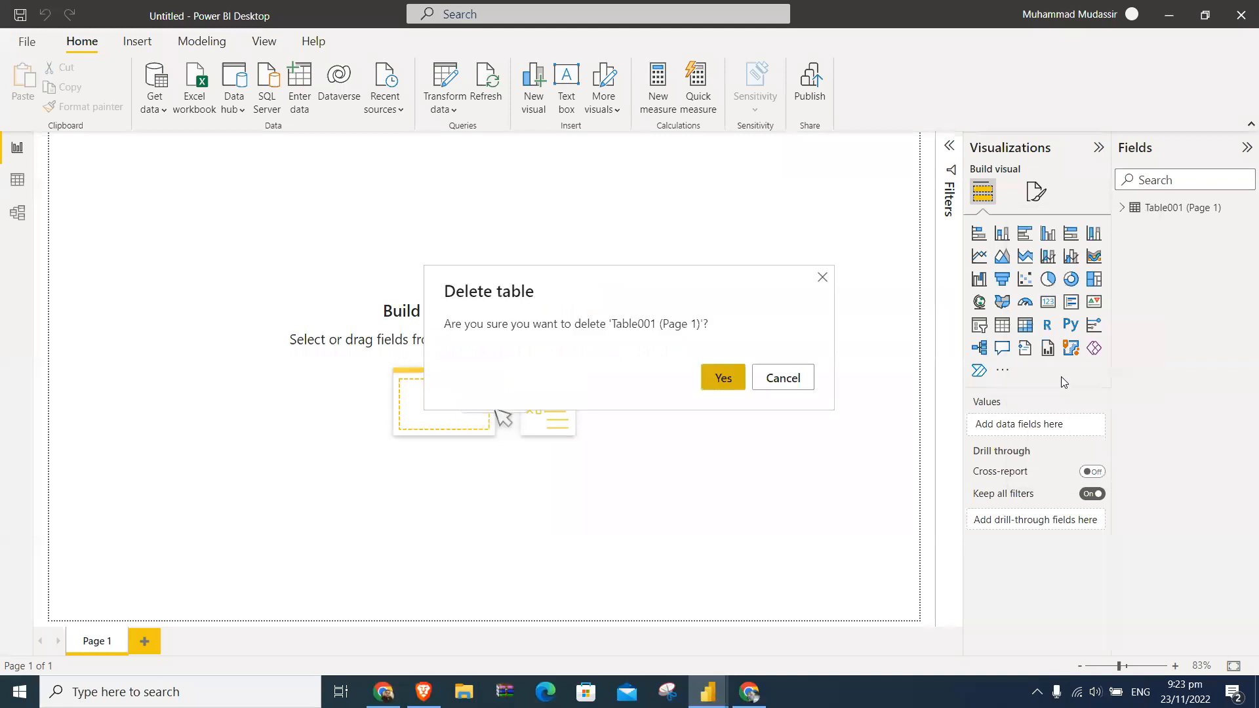
{"action": "left_click", "coordinate": [728, 380]}
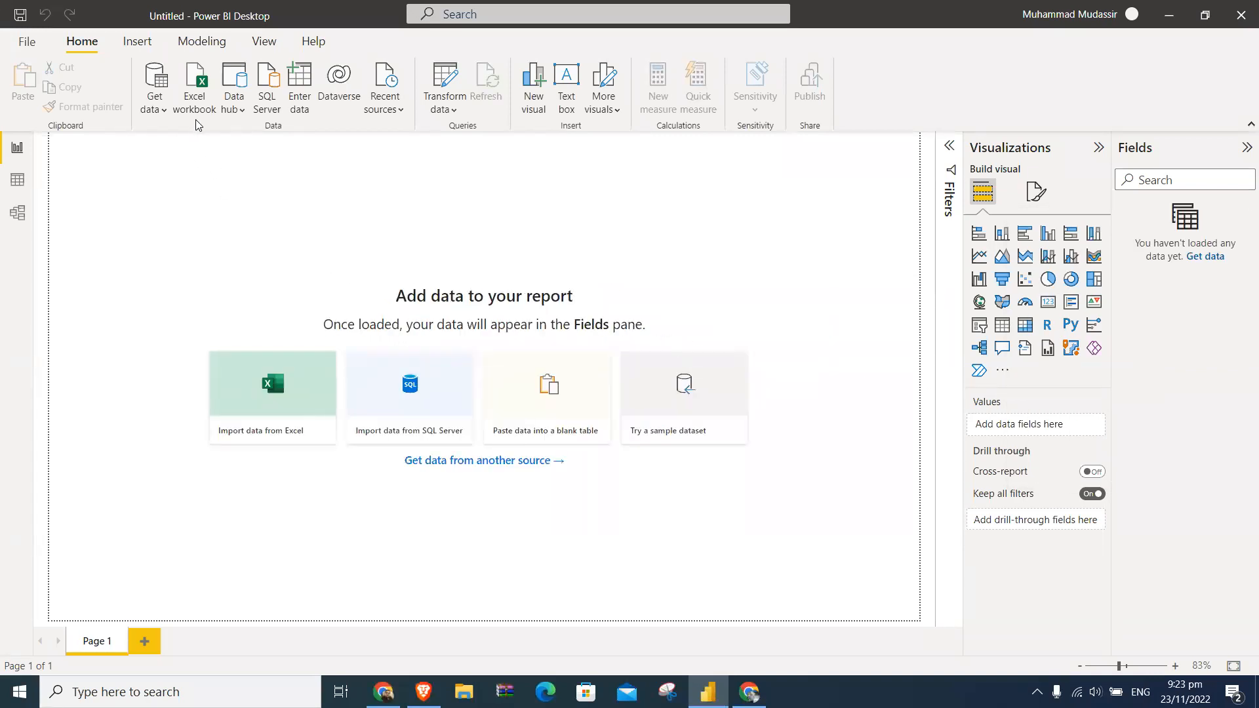
{"action": "left_click", "coordinate": [156, 104]}
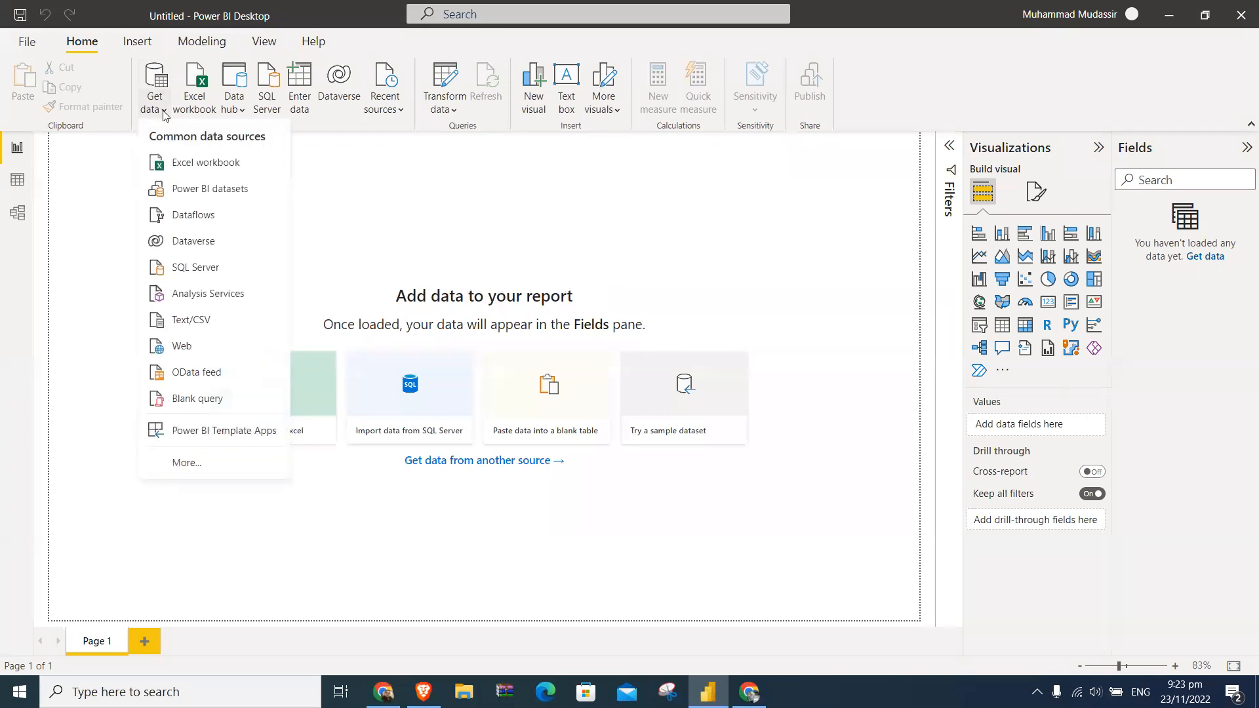
{"action": "left_click", "coordinate": [189, 365]}
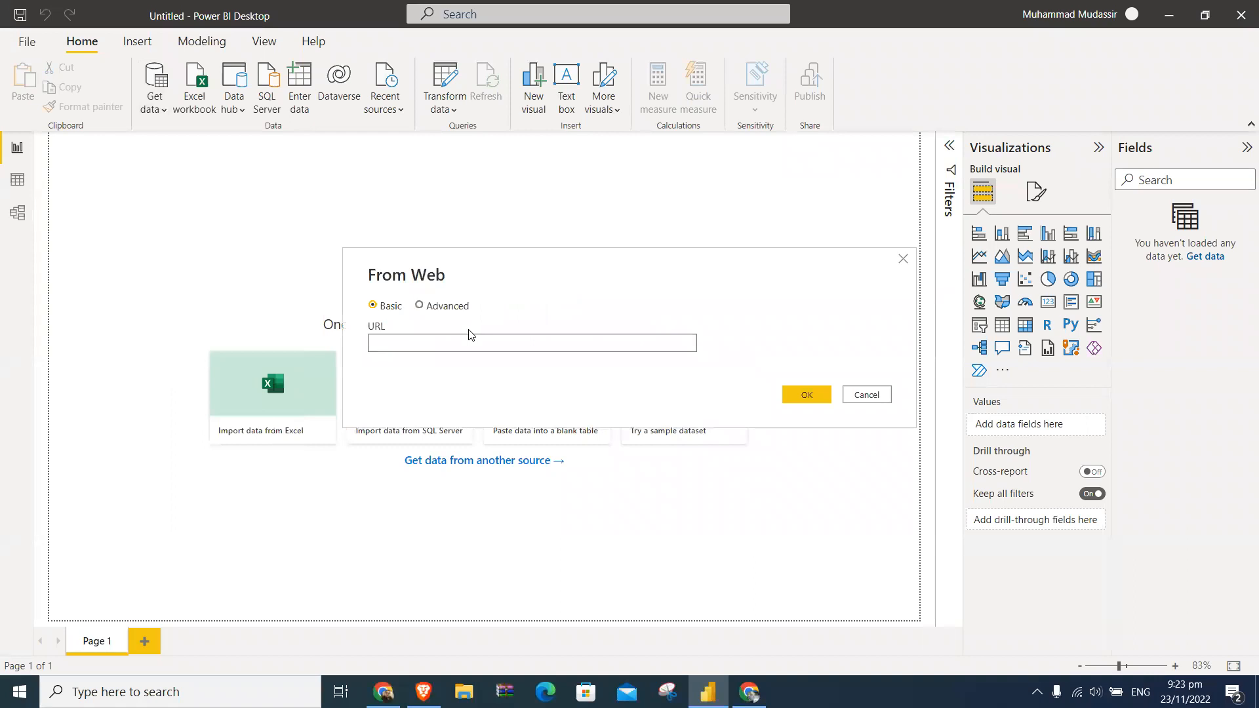
{"action": "key", "text": "ctrl+v"}
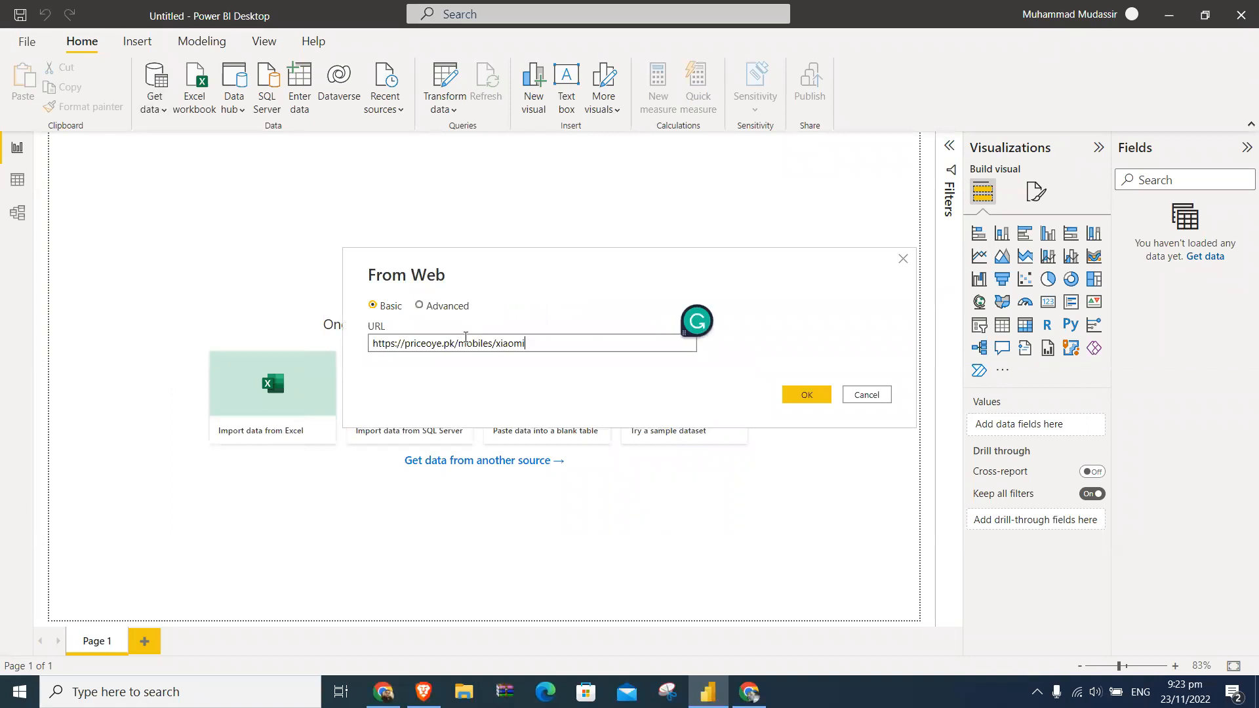
{"action": "left_click", "coordinate": [798, 395]}
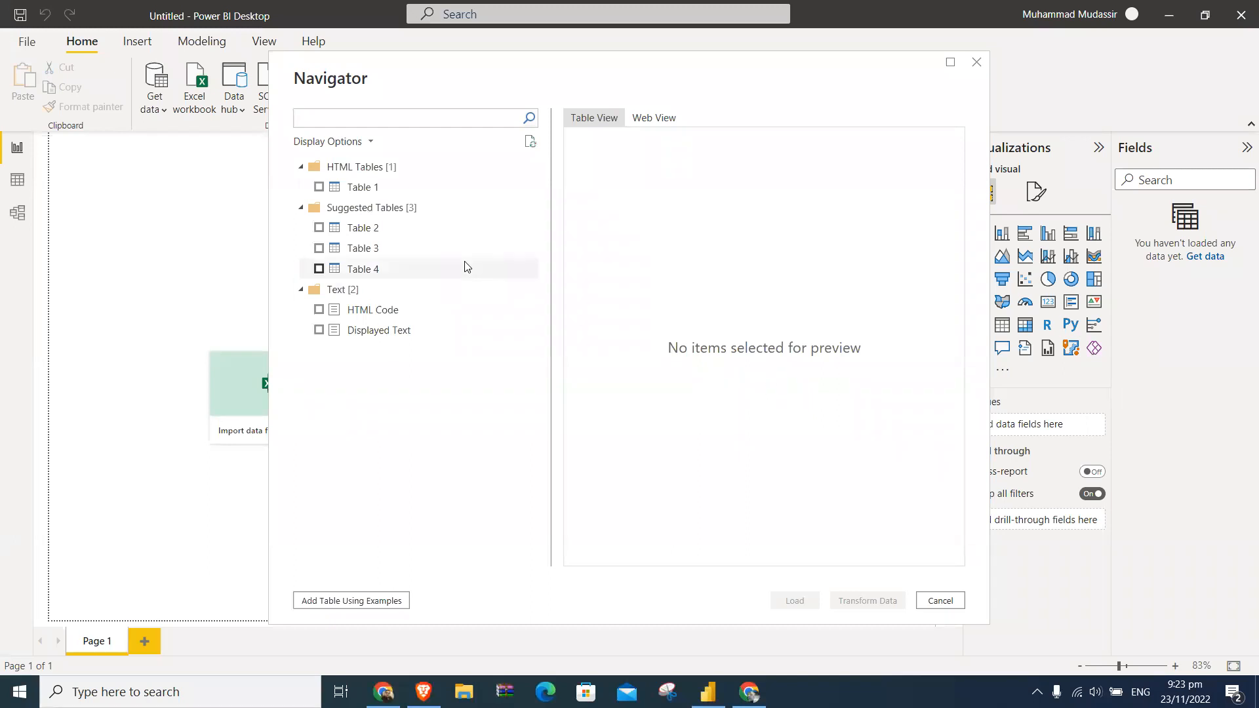
- Load Table 1, Table 2, Table 3 and Table 4 from the PriceOye Xiaomi web page into the model
{"action": "left_click", "coordinate": [319, 188]}
{"action": "left_click", "coordinate": [319, 228]}
{"action": "left_click", "coordinate": [319, 249]}
{"action": "left_click", "coordinate": [320, 269]}
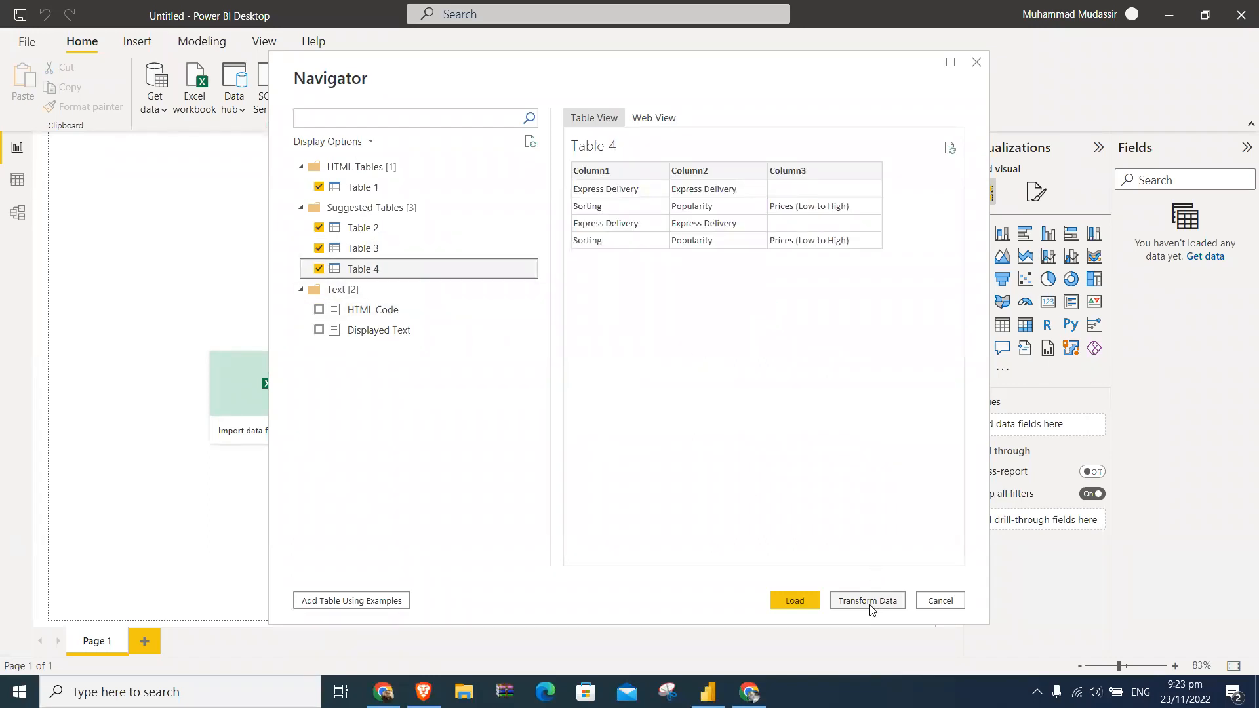
{"action": "left_click", "coordinate": [811, 600]}
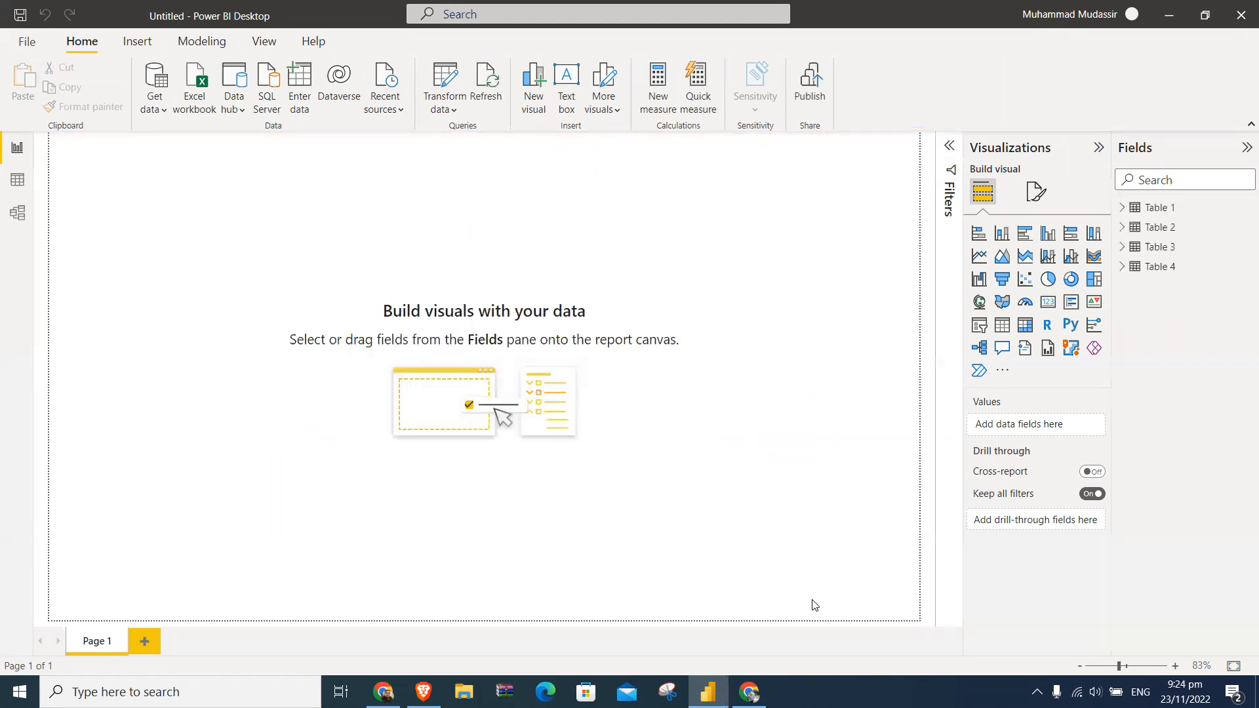
- Expand Tables 1 to 4 in the field list to view their columns
{"action": "left_click", "coordinate": [1122, 207]}
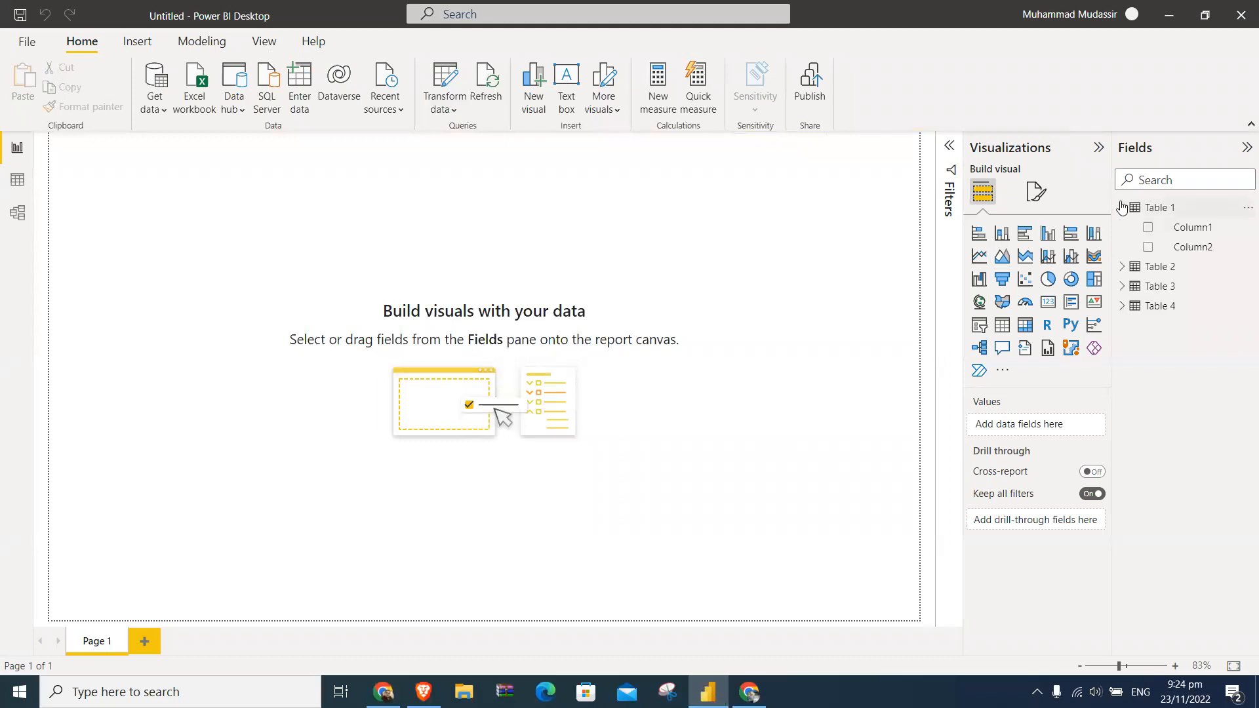
{"action": "left_click", "coordinate": [1122, 266]}
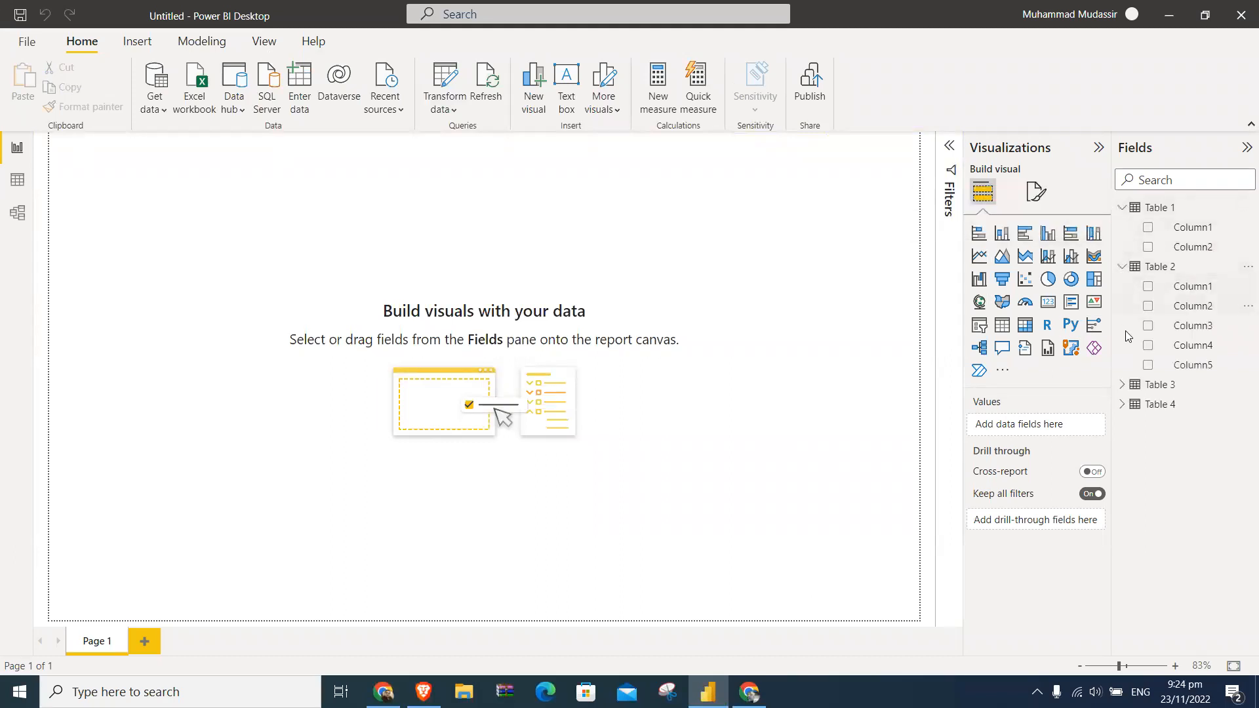
{"action": "left_click", "coordinate": [1122, 384]}
{"action": "left_click", "coordinate": [1122, 443]}
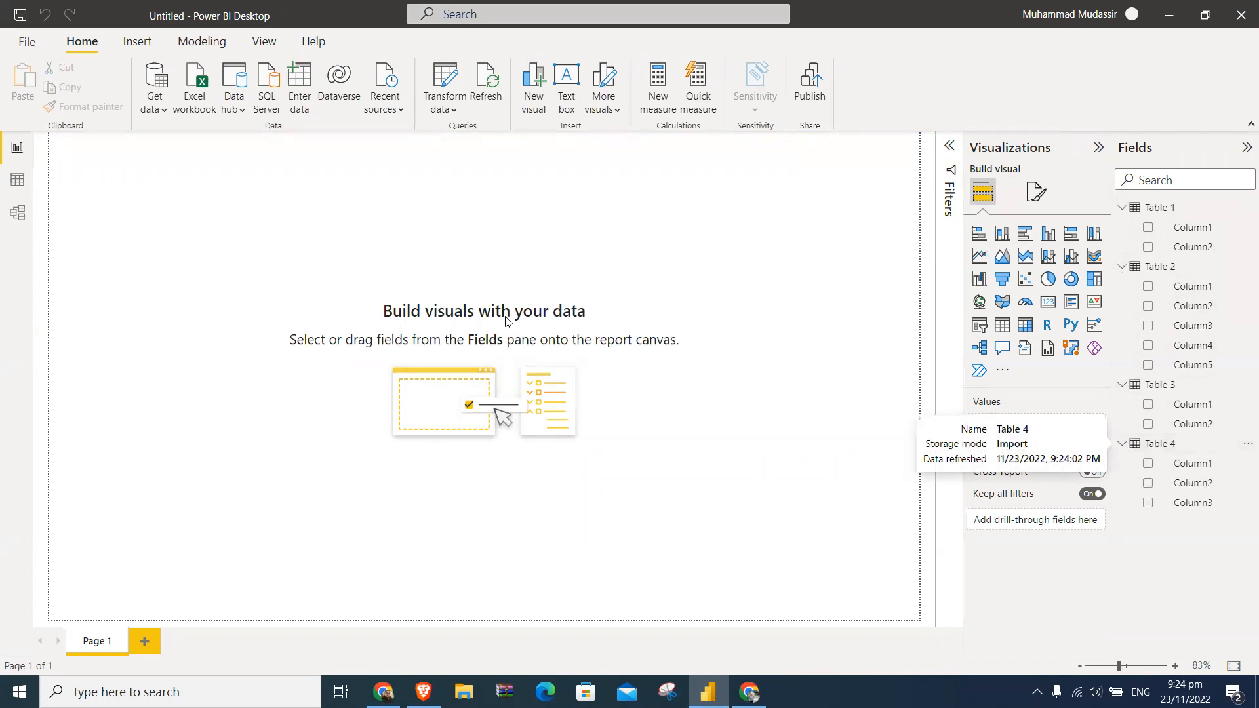
- Display Table 2 in the data view and compare its rows with the PriceOye Xiaomi price list in Chrome
{"action": "left_click", "coordinate": [19, 183]}
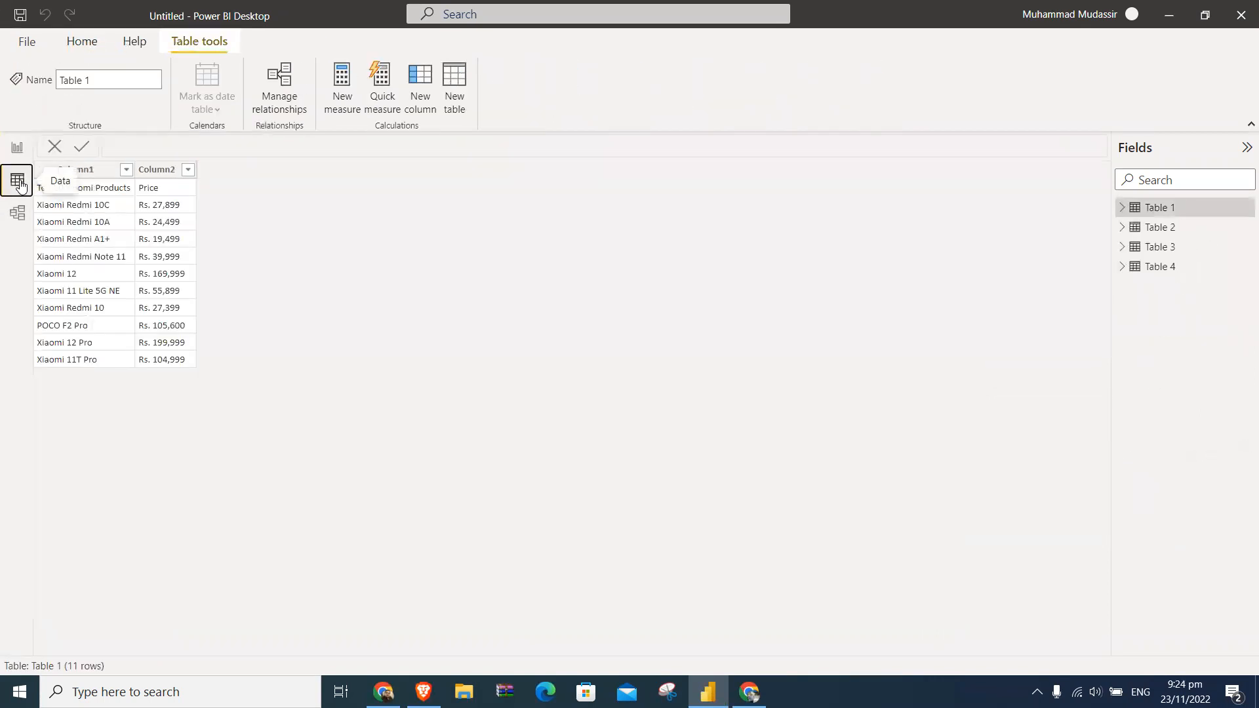
{"action": "left_click", "coordinate": [1146, 230]}
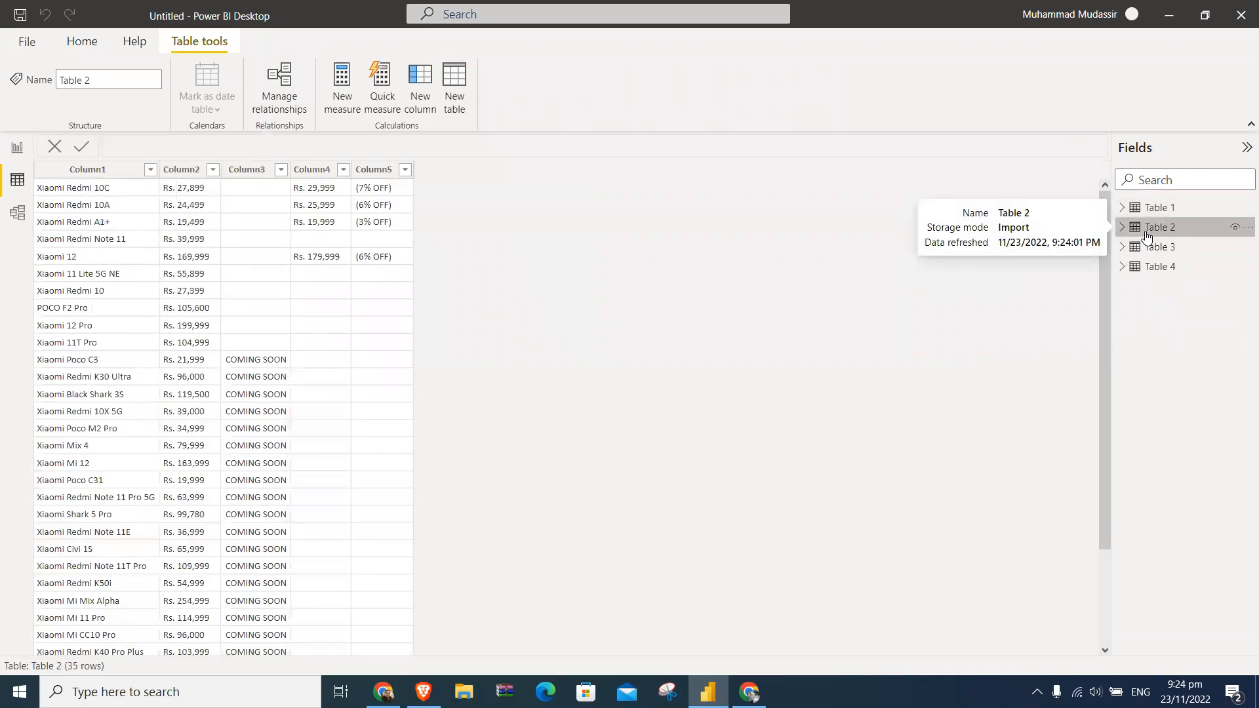
{"action": "key", "text": "alt+Tab"}
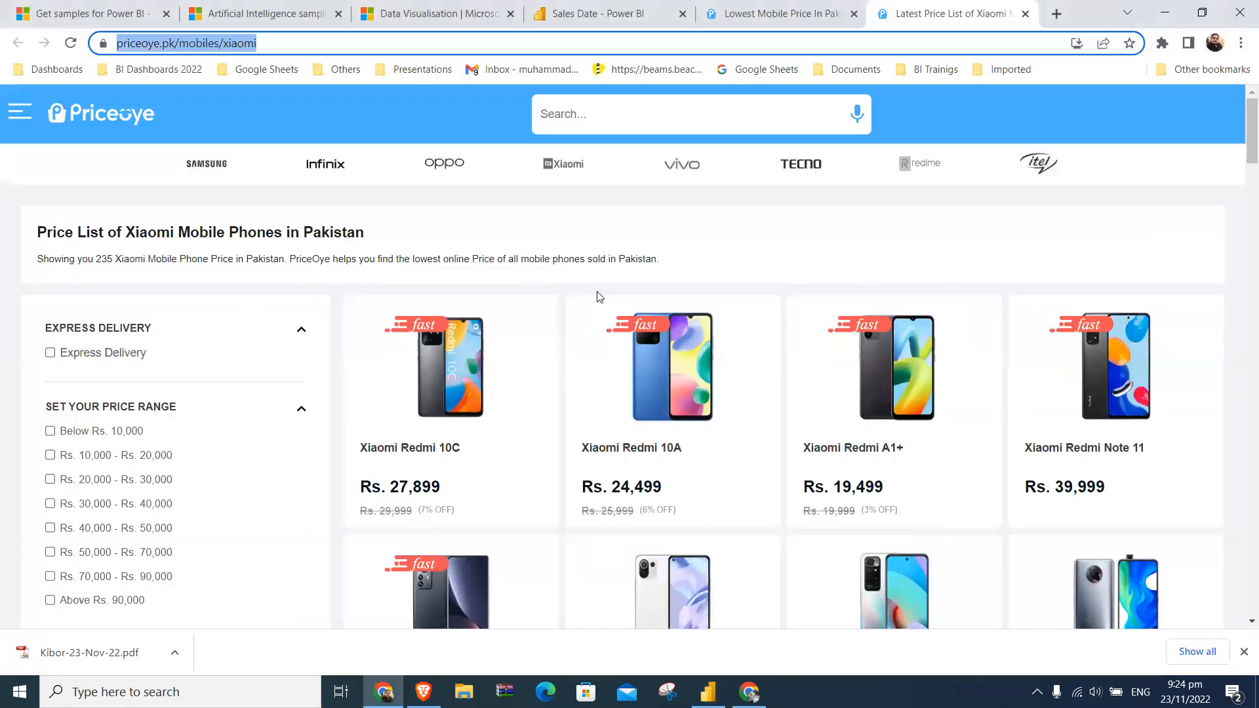
{"action": "key", "text": "alt+Tab"}
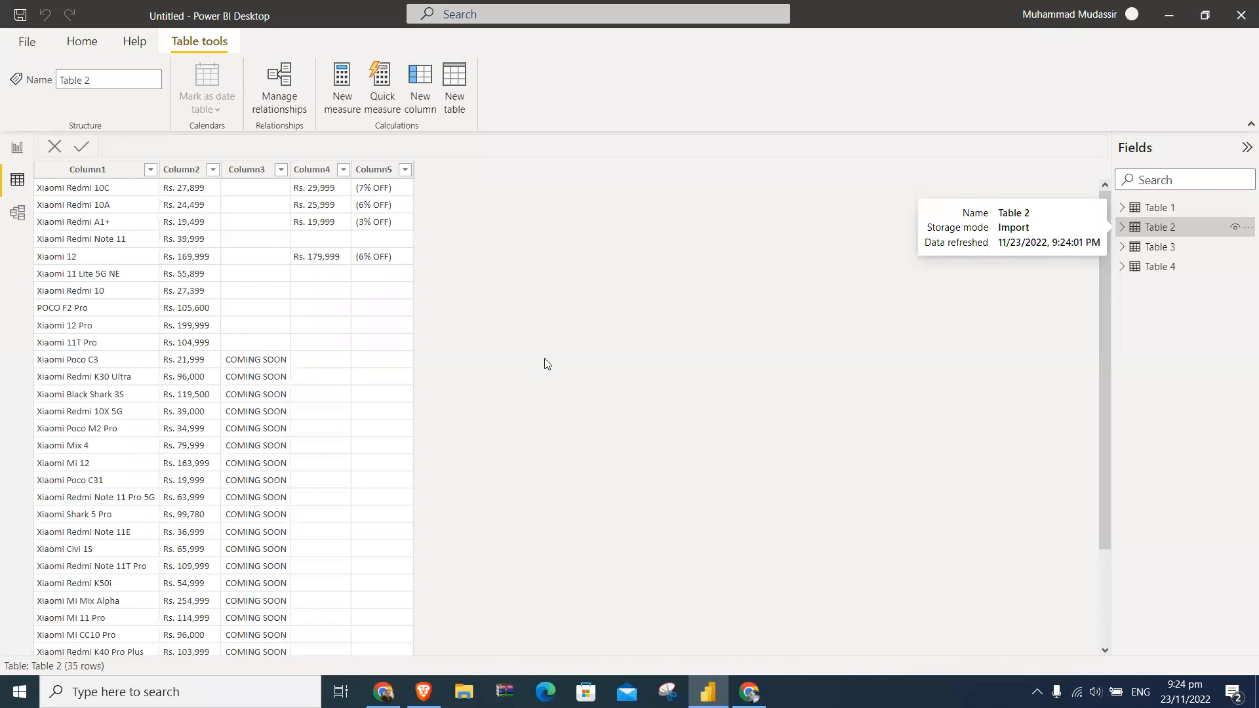
{"action": "key", "text": "alt+Tab"}
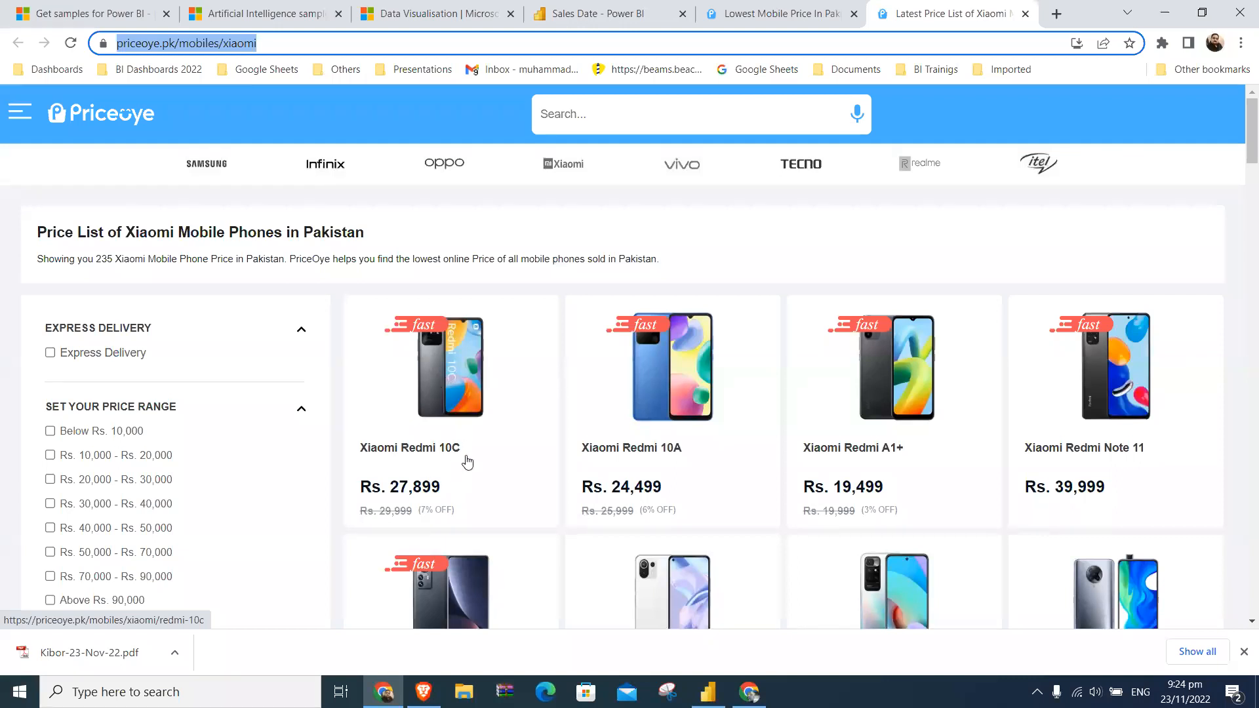
{"action": "key", "text": "alt+Tab"}
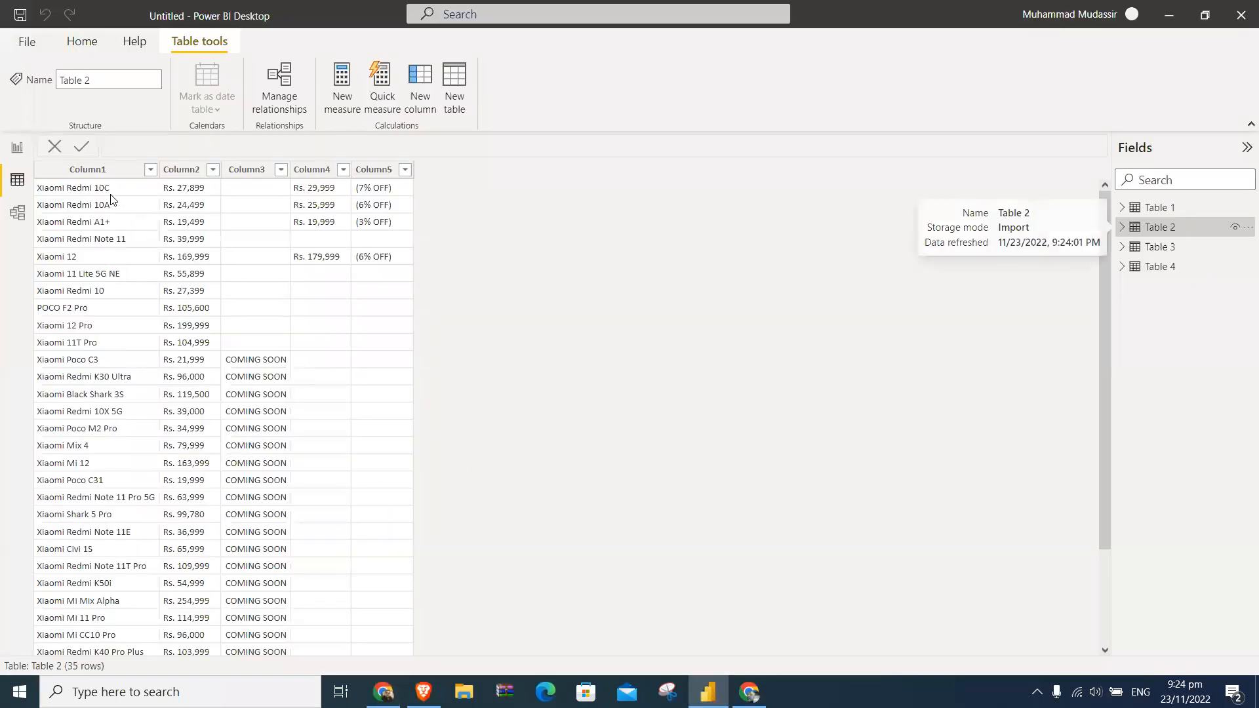
- Check Table 2's name, price, original price and discount columns for Xiaomi Redmi 10C against its listing in Chrome
{"action": "left_click", "coordinate": [111, 197]}
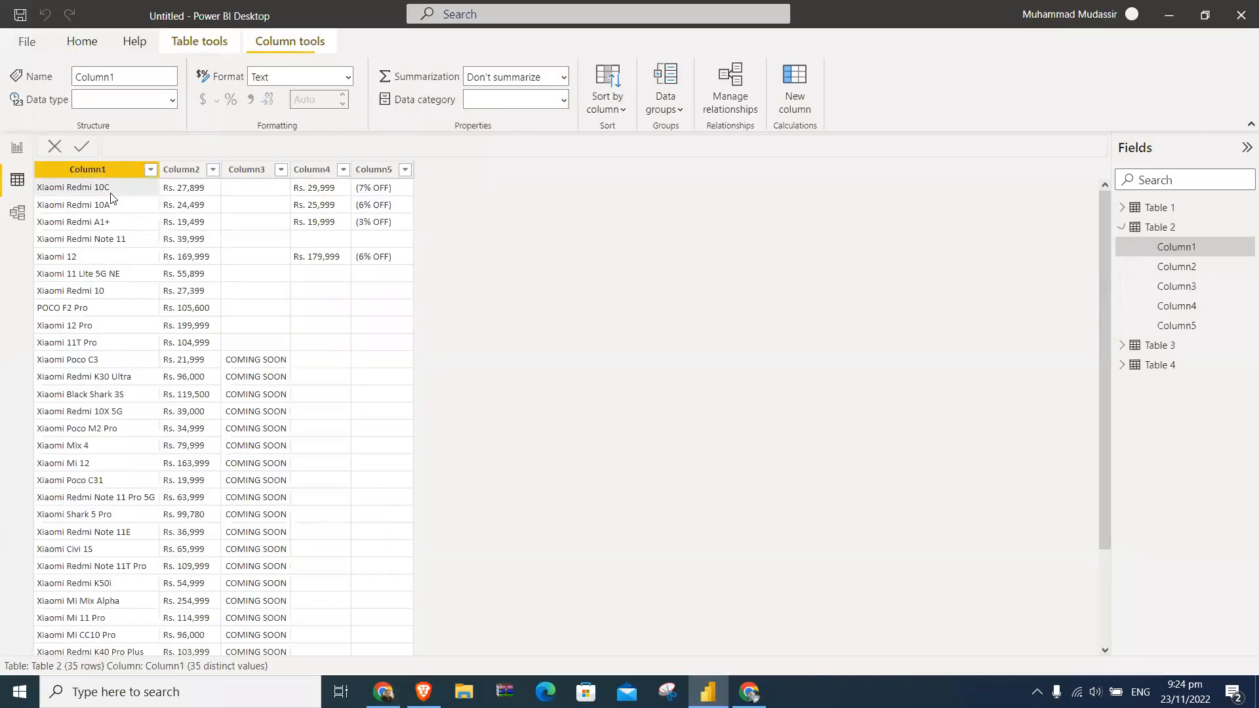
{"action": "left_click", "coordinate": [188, 192]}
{"action": "key", "text": "alt+Tab"}
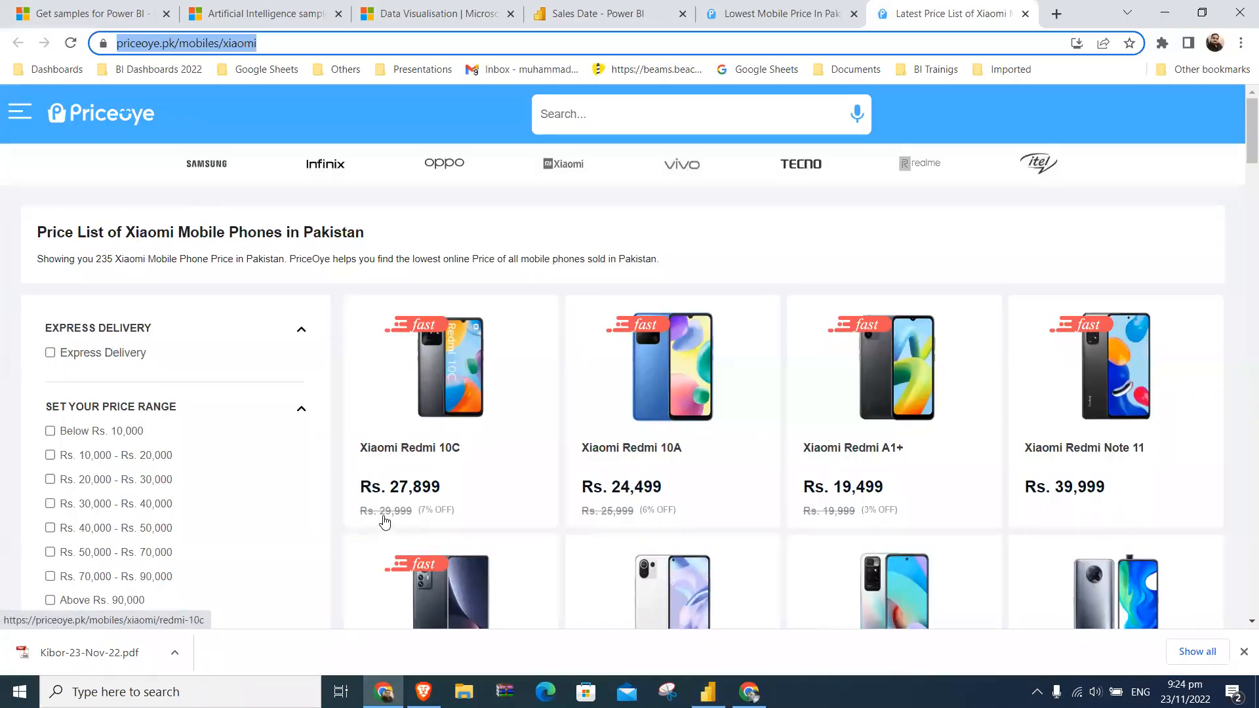
{"action": "key", "text": "alt+Tab"}
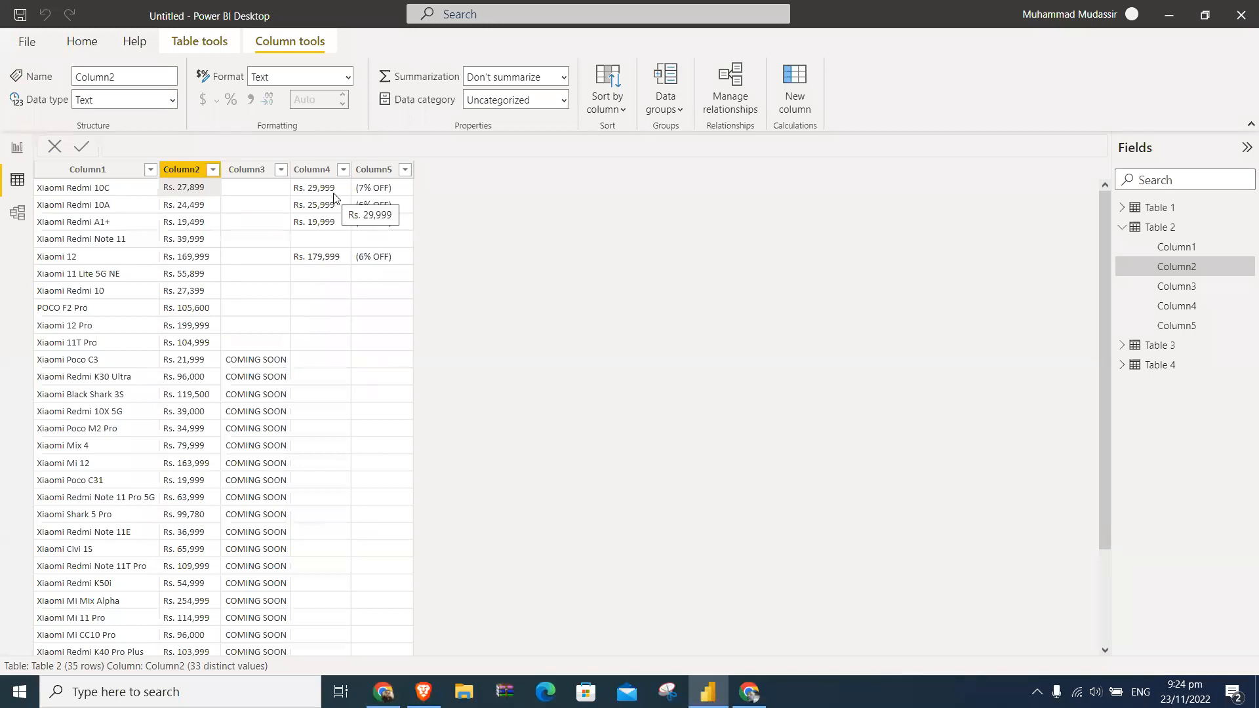
{"action": "key", "text": "alt+Tab"}
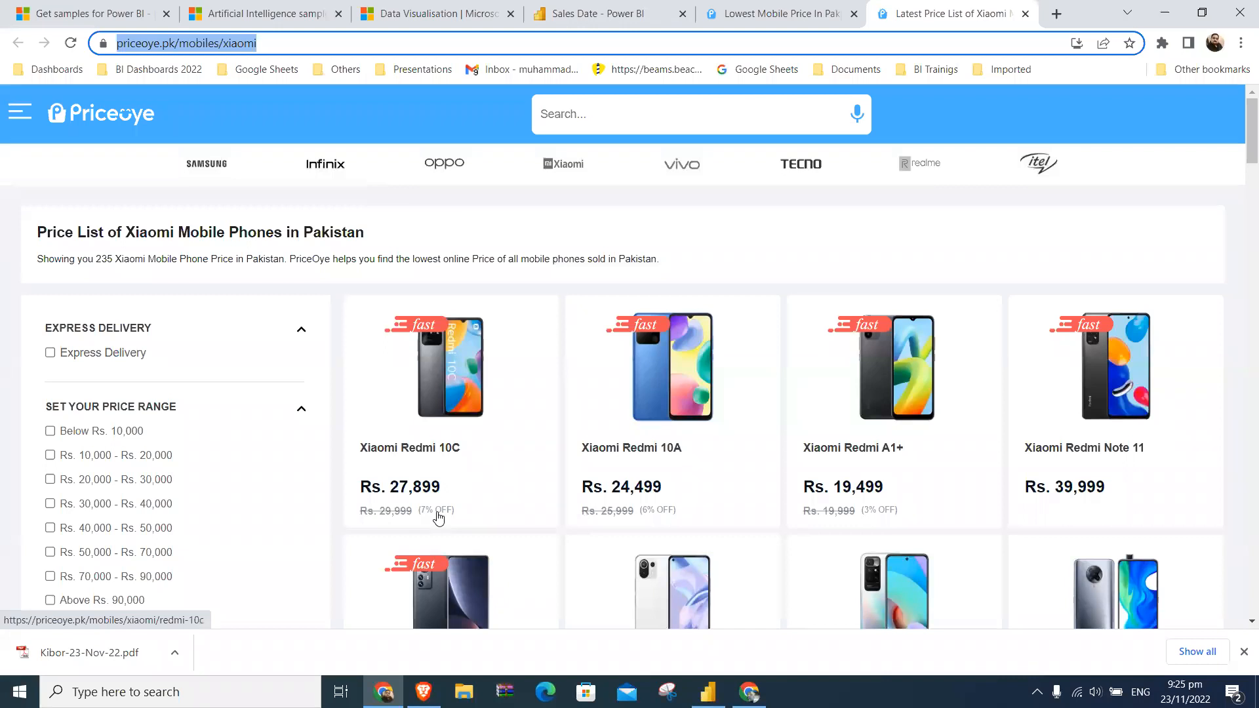
{"action": "key", "text": "alt+Tab"}
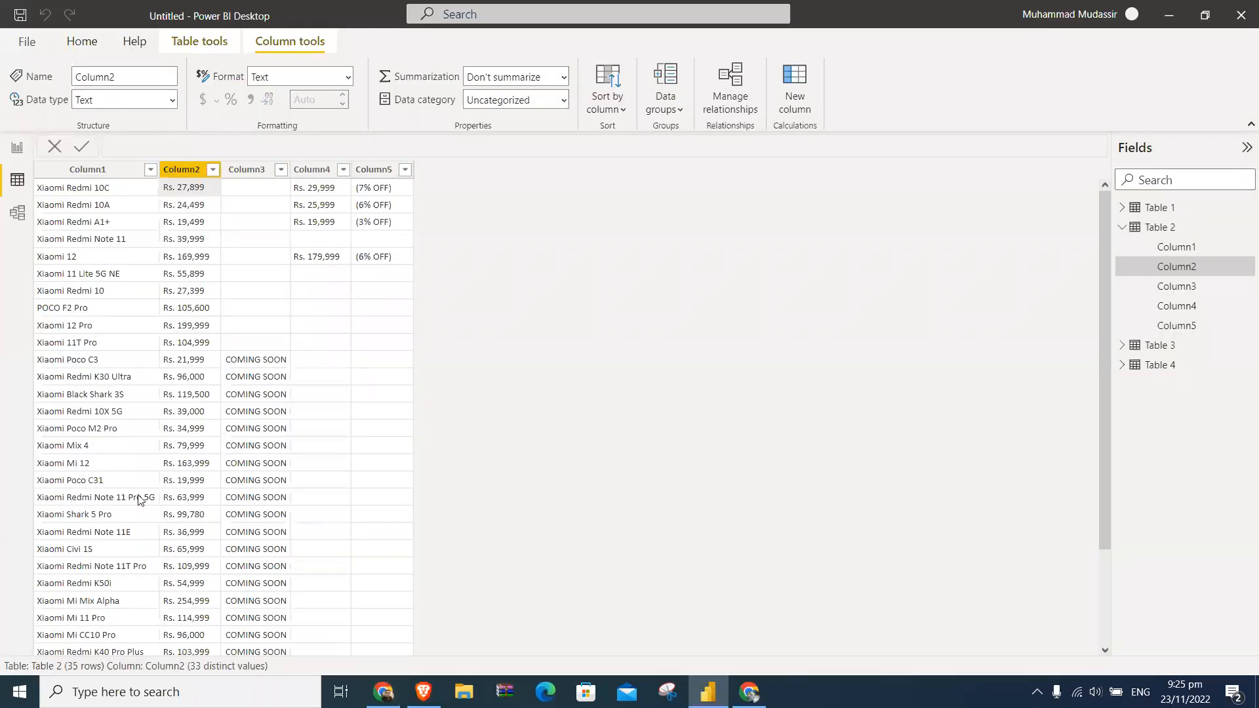
- Look through the remaining rows of Table 2 and check them against the PriceOye page in Chrome
{"action": "scroll", "coordinate": [139, 500], "scroll_direction": "down", "scroll_amount": 3}
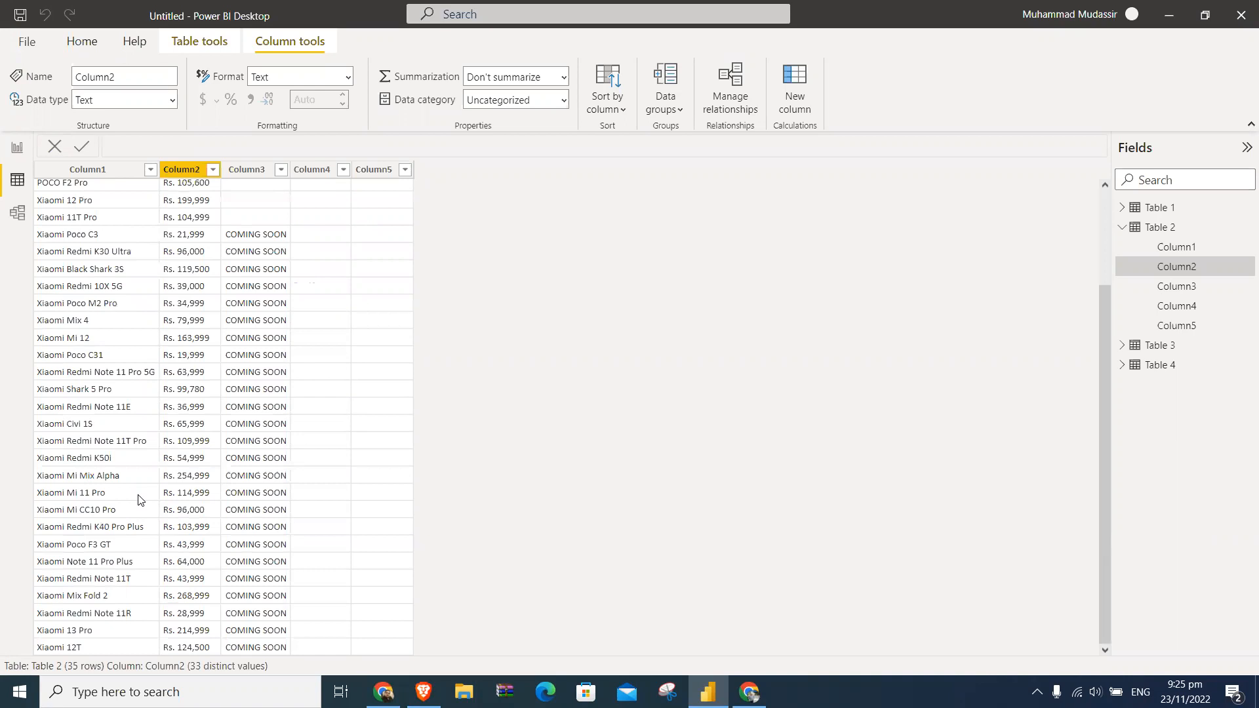
{"action": "scroll", "coordinate": [140, 500], "scroll_direction": "up", "scroll_amount": 3}
{"action": "key", "text": "alt+Tab"}
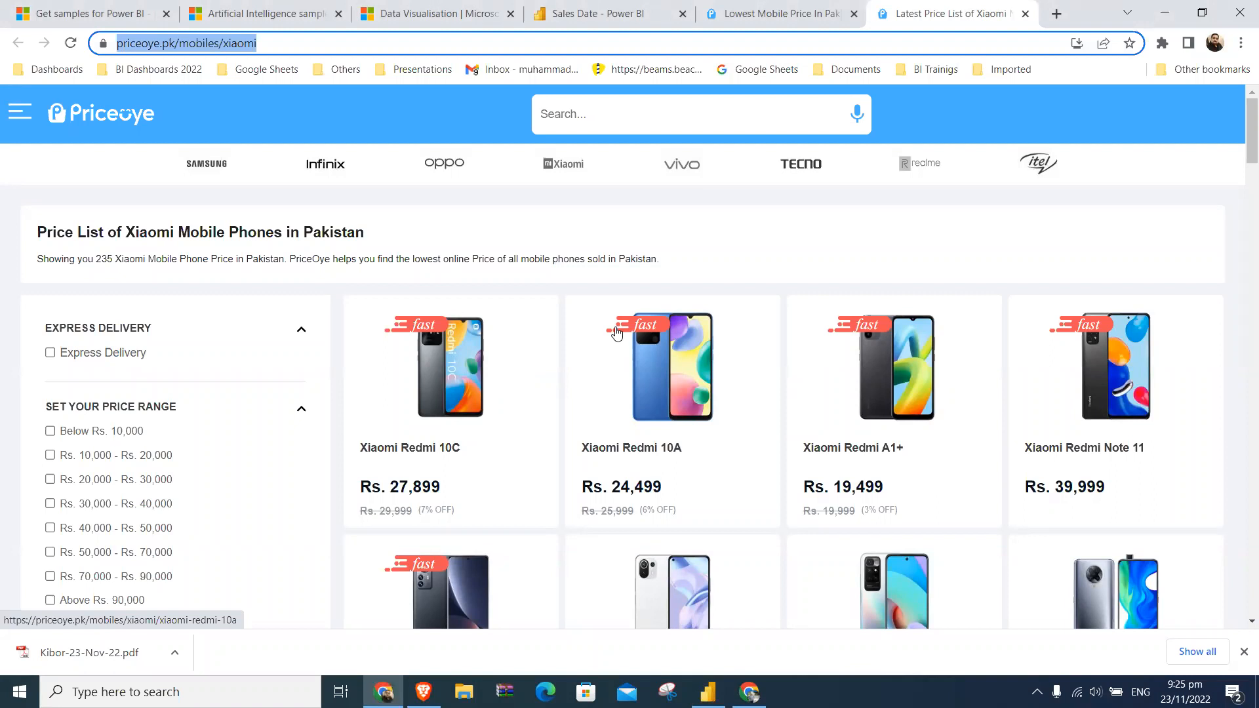
{"action": "key", "text": "alt+Tab"}
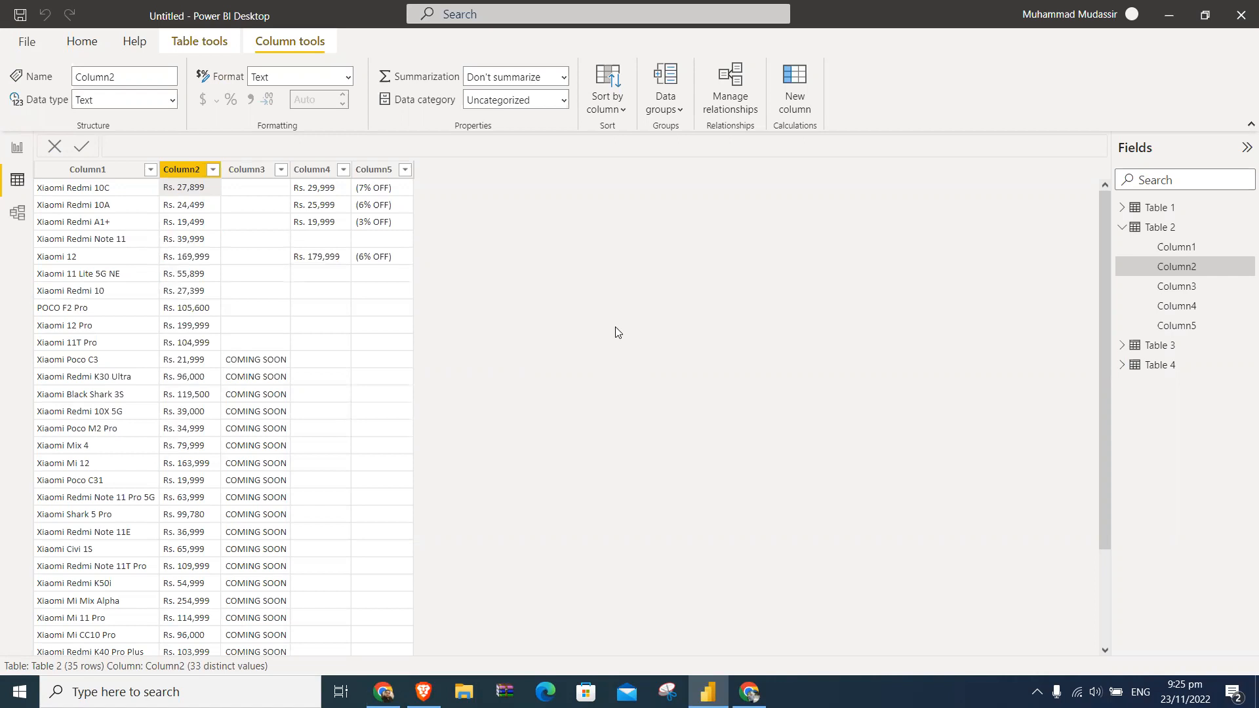
- Examine the rows of Table 1 and Table 3 in the data view
{"action": "left_click", "coordinate": [1124, 241]}
{"action": "left_click", "coordinate": [1122, 226]}
{"action": "left_click", "coordinate": [1122, 209]}
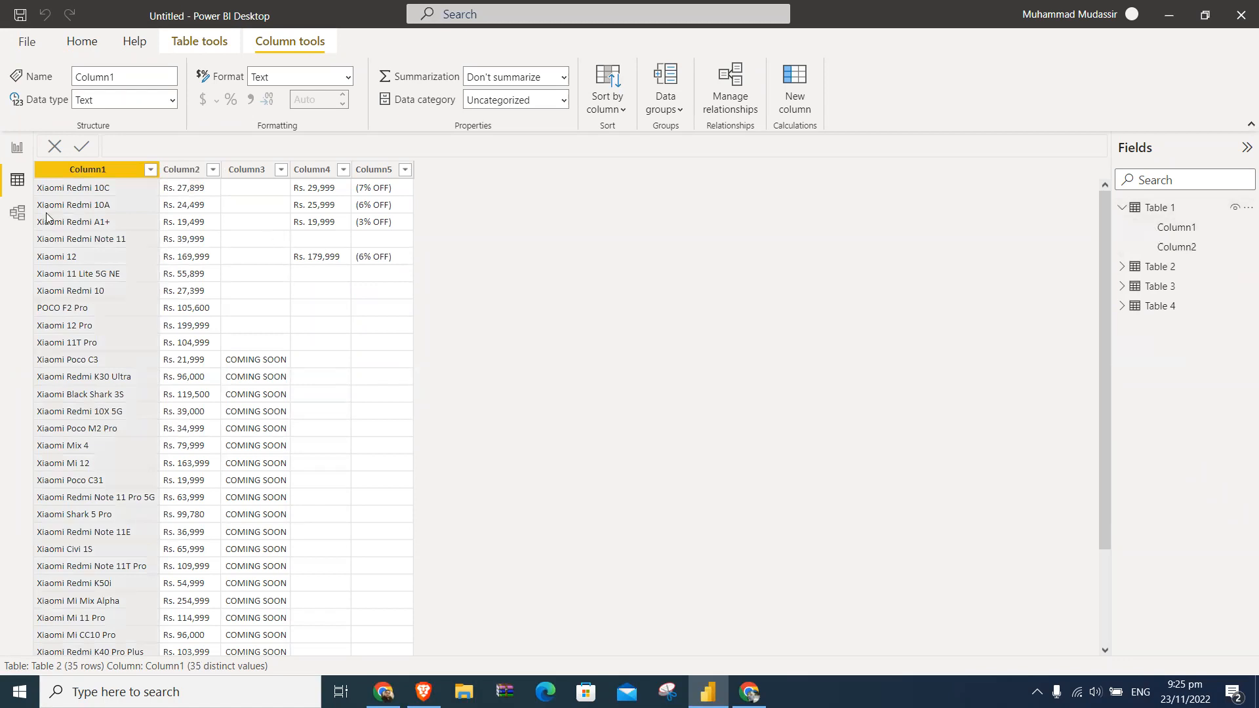
{"action": "left_click", "coordinate": [22, 158]}
{"action": "left_click", "coordinate": [21, 188]}
{"action": "left_click", "coordinate": [1158, 210]}
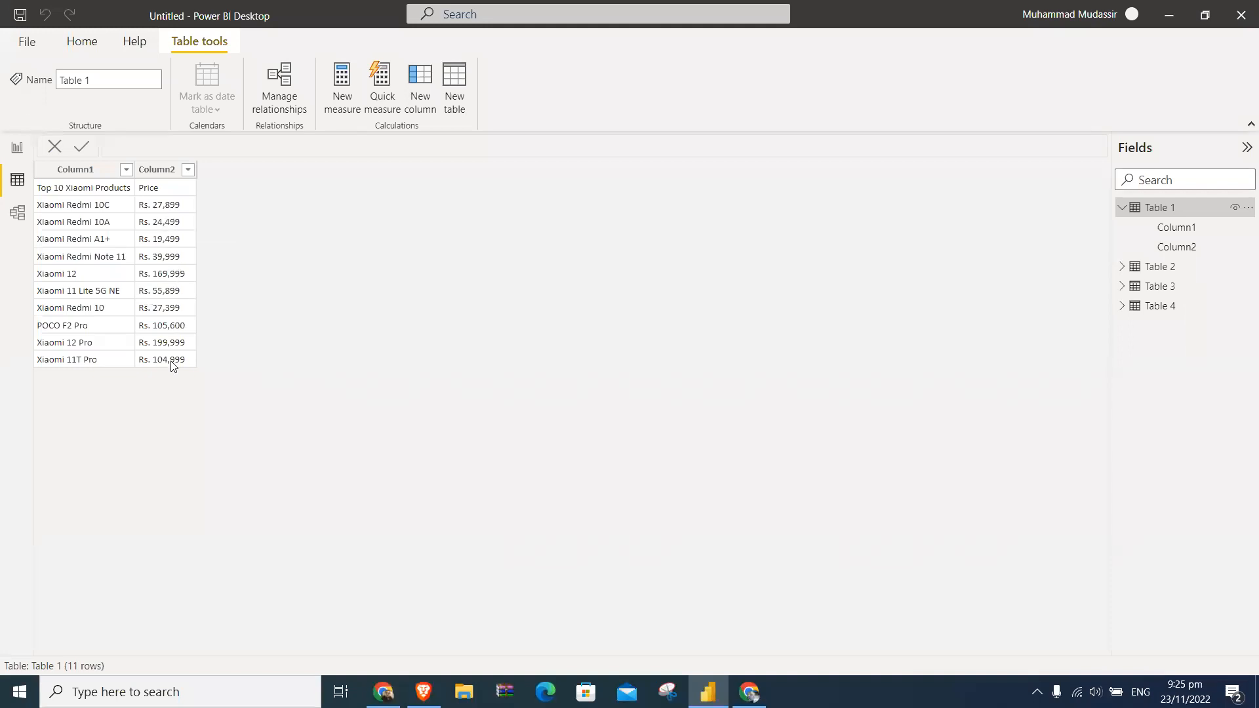
{"action": "left_click", "coordinate": [1156, 287]}
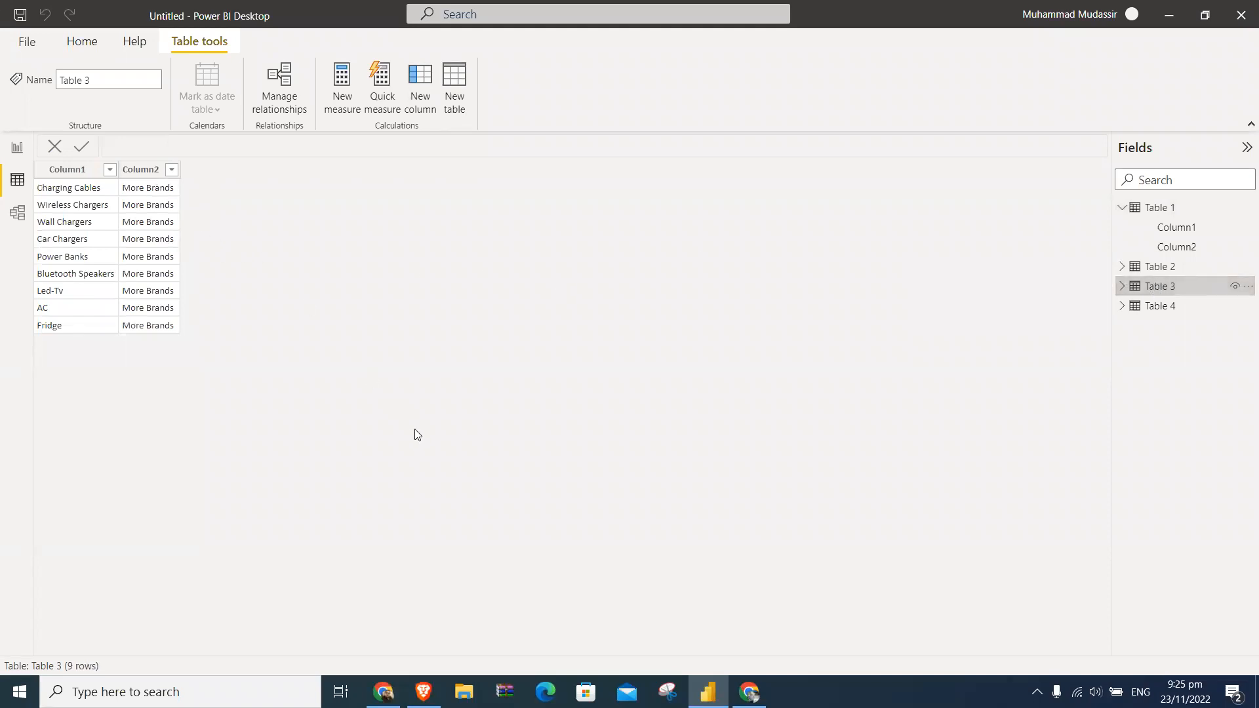
- Switch to Chrome and look through the PriceOye Xiaomi page, including its Top 10 Xiaomi Products summary table
{"action": "key", "text": "alt+Tab"}
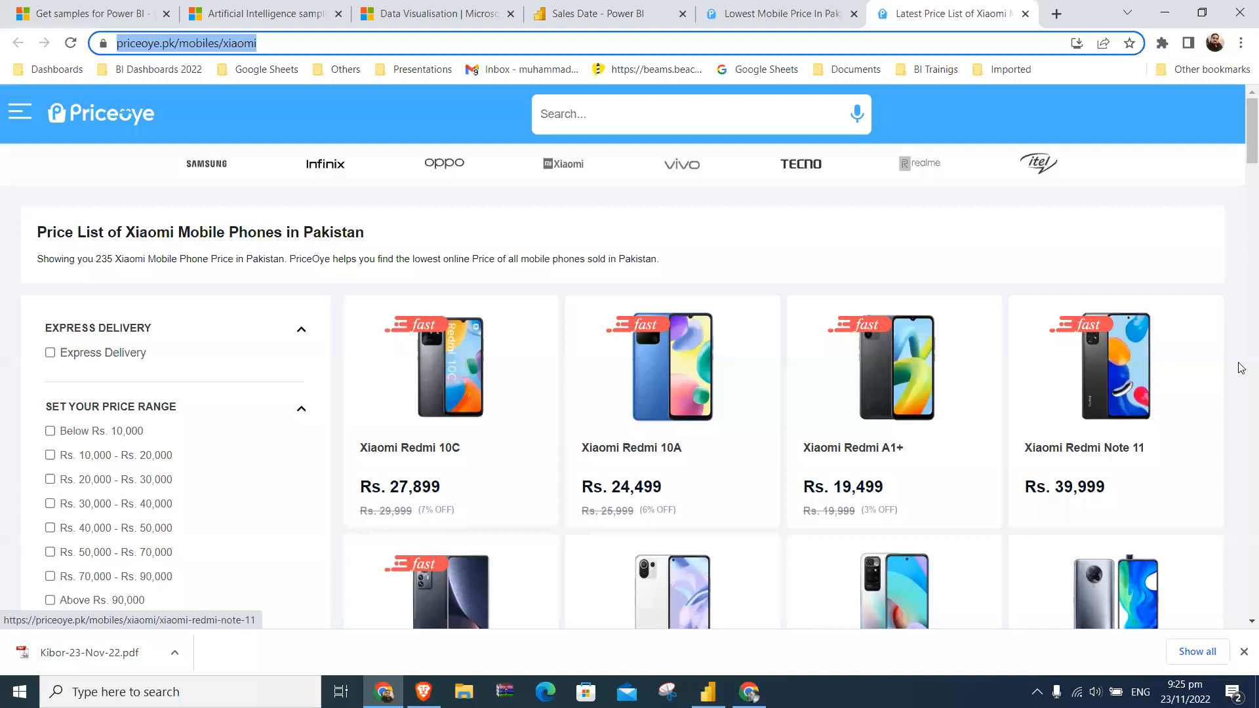
{"action": "scroll", "coordinate": [1241, 393], "scroll_direction": "down", "scroll_amount": 8}
{"action": "scroll", "coordinate": [1241, 409], "scroll_direction": "down", "scroll_amount": 20}
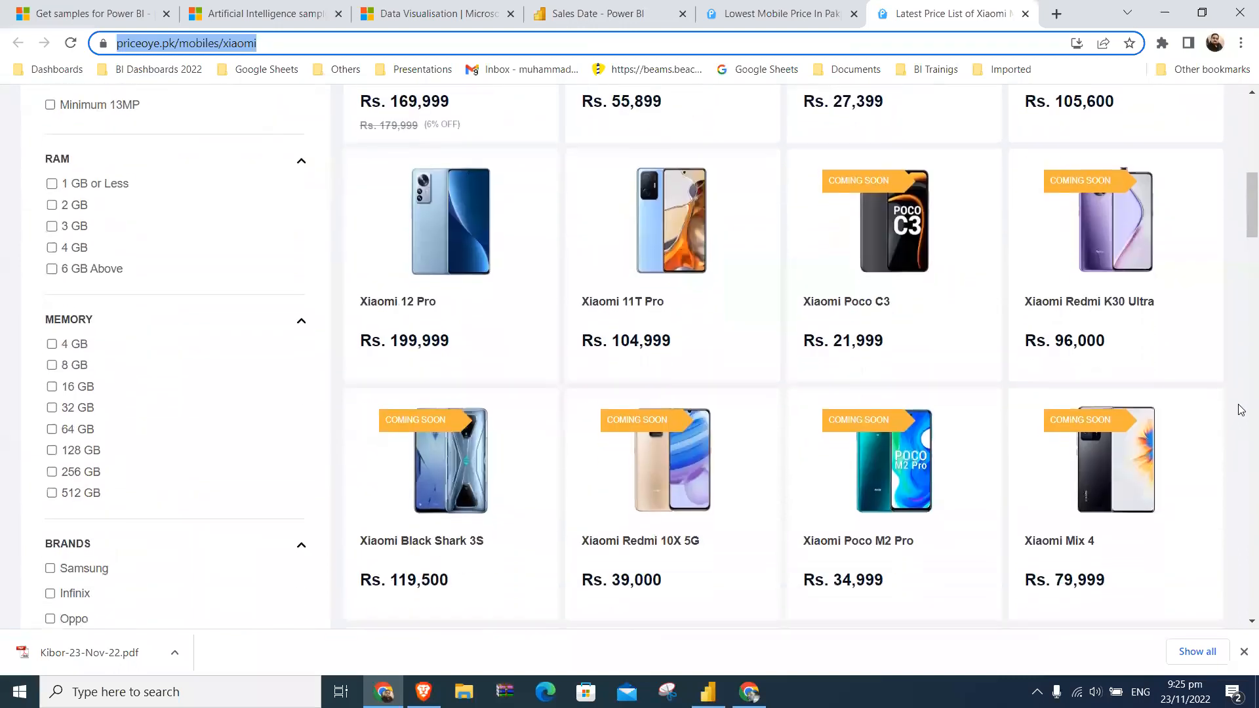
{"action": "scroll", "coordinate": [1242, 410], "scroll_direction": "down", "scroll_amount": 2}
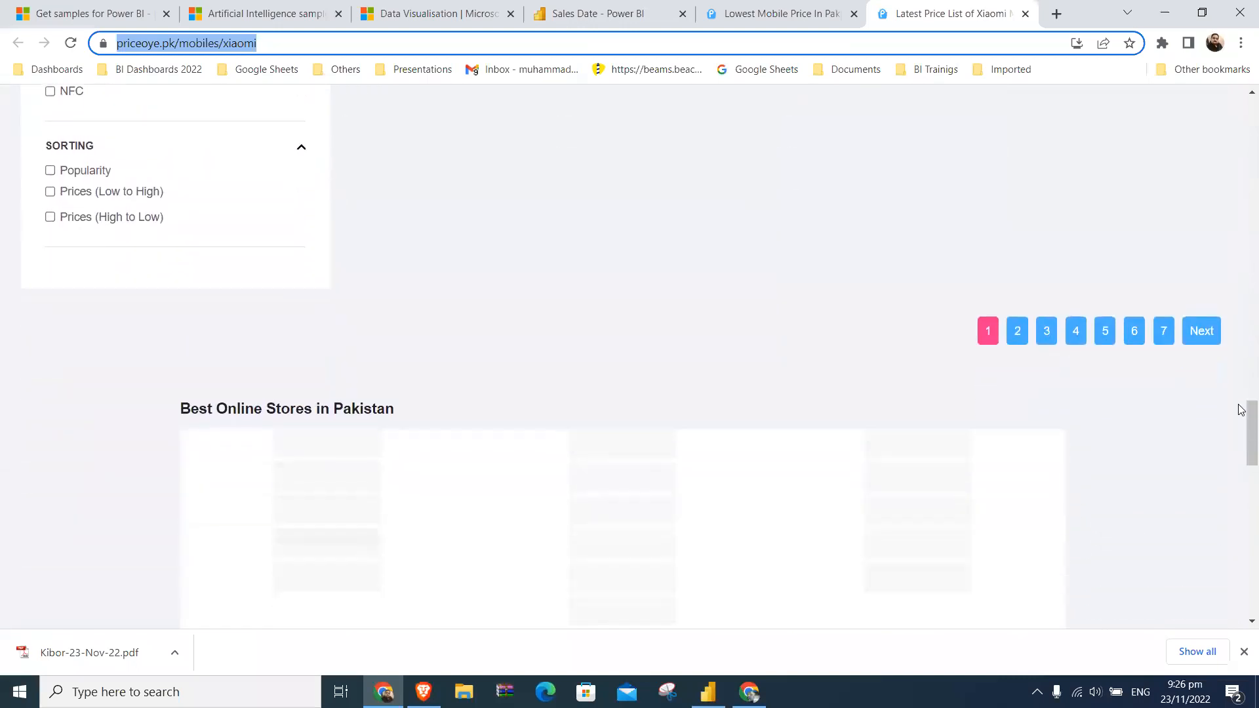
{"action": "scroll", "coordinate": [1241, 410], "scroll_direction": "up", "scroll_amount": 2}
{"action": "scroll", "coordinate": [1241, 410], "scroll_direction": "down", "scroll_amount": 1}
{"action": "scroll", "coordinate": [1242, 410], "scroll_direction": "down", "scroll_amount": 9}
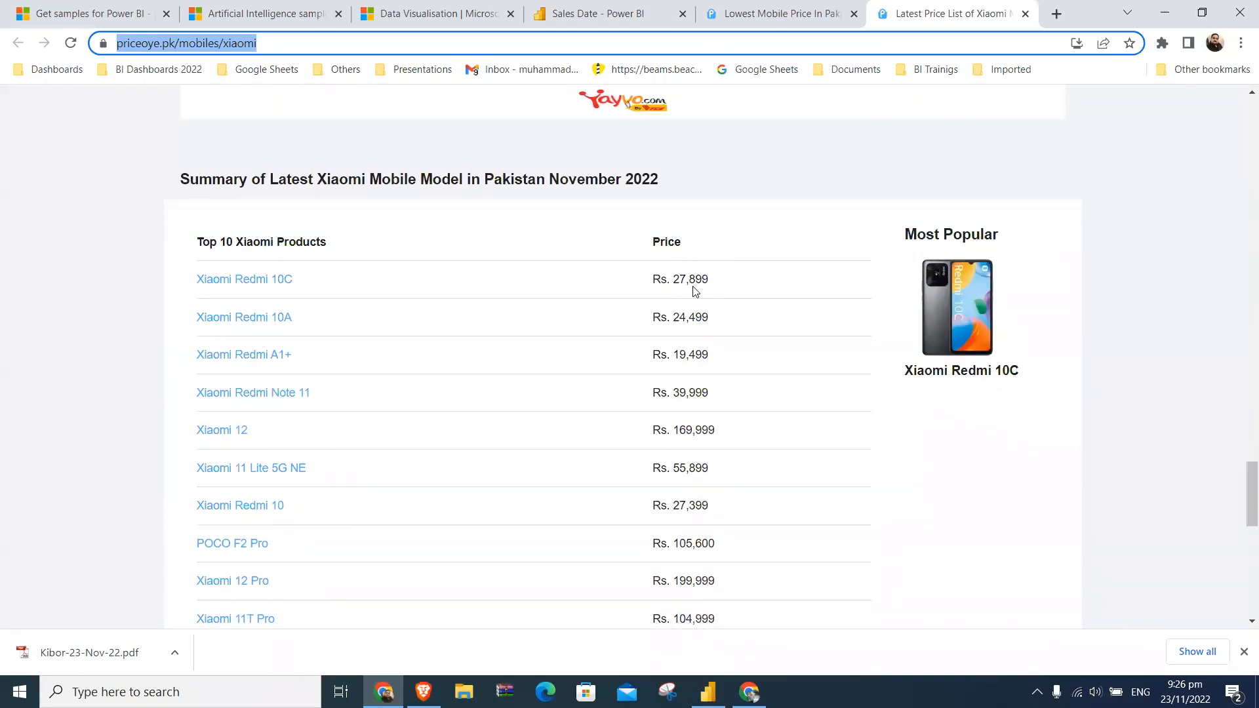
{"action": "scroll", "coordinate": [833, 439], "scroll_direction": "down", "scroll_amount": 6}
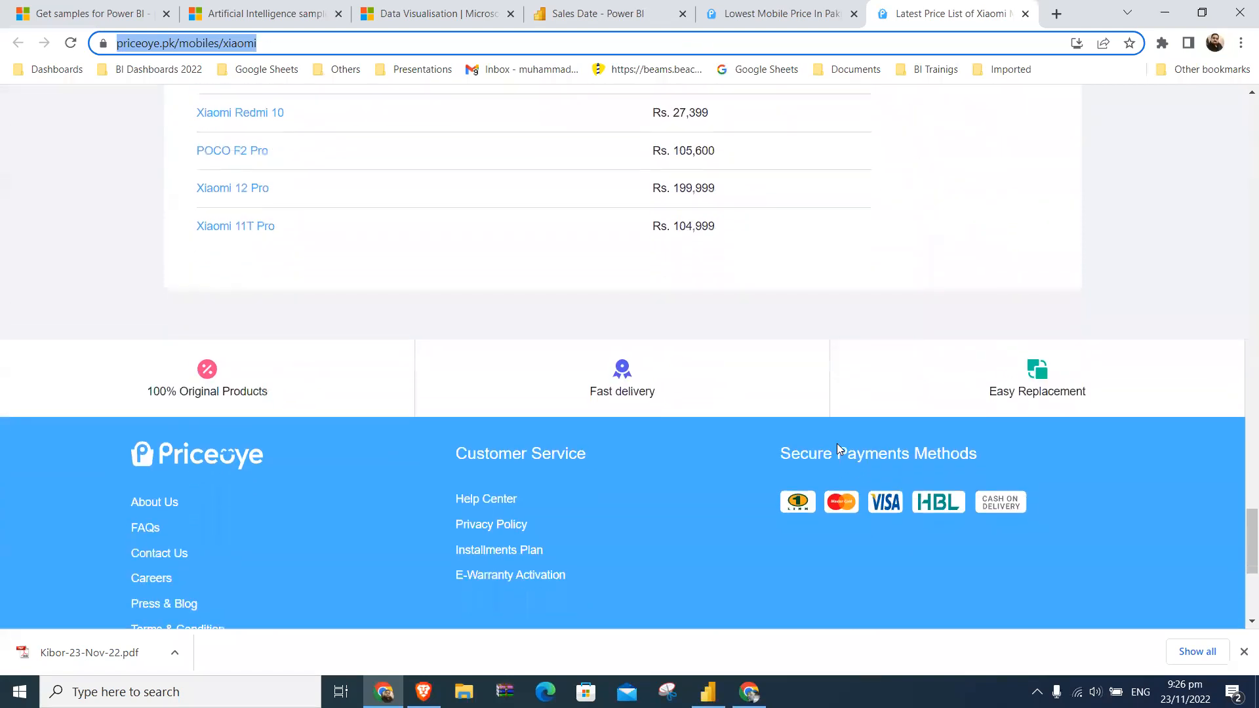
{"action": "scroll", "coordinate": [837, 443], "scroll_direction": "down", "scroll_amount": 2}
{"action": "scroll", "coordinate": [837, 443], "scroll_direction": "up", "scroll_amount": 15}
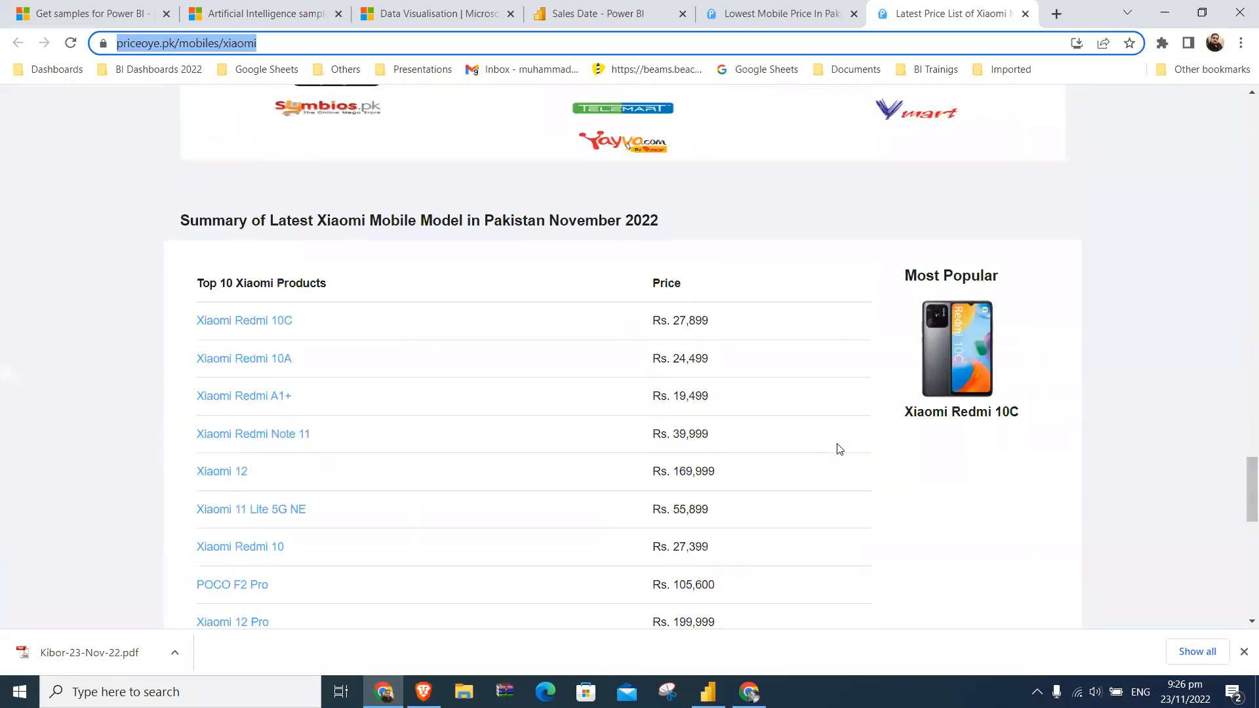
{"action": "scroll", "coordinate": [836, 449], "scroll_direction": "up", "scroll_amount": 7}
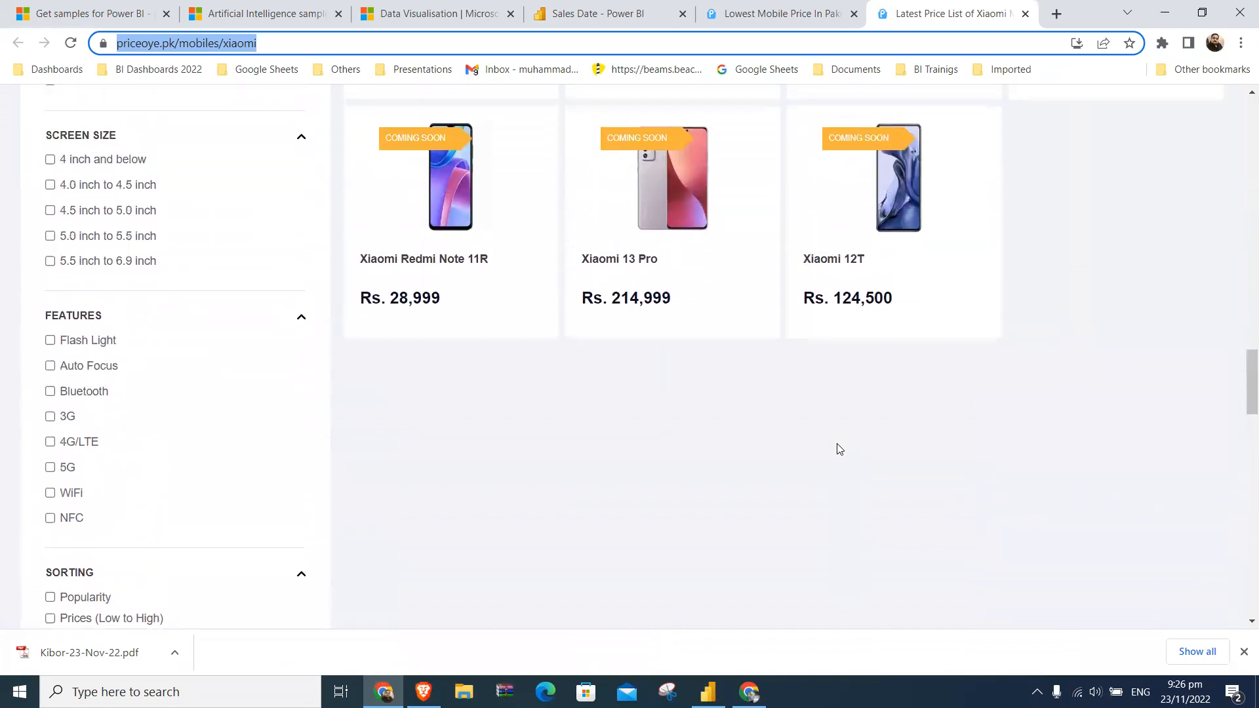
{"action": "scroll", "coordinate": [837, 449], "scroll_direction": "up", "scroll_amount": 10}
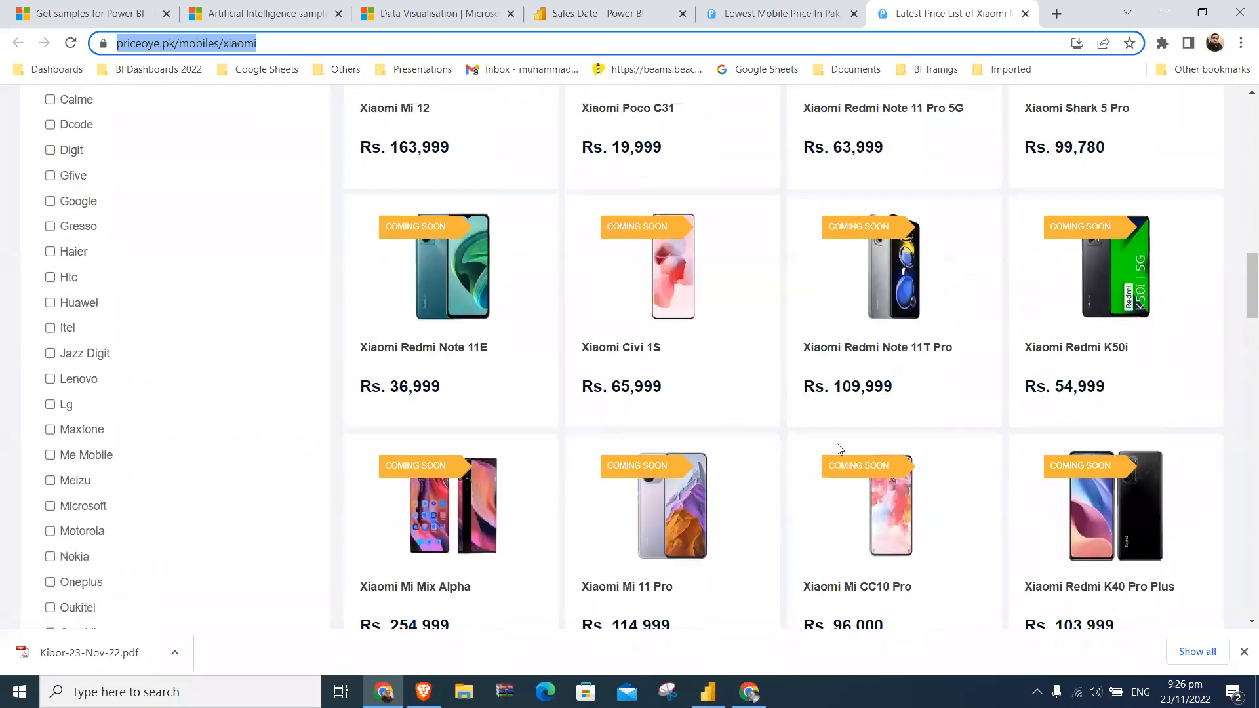
- Switch to Power BI Desktop and examine the rows of Table 4 in the data view
{"action": "key", "text": "alt+Tab"}
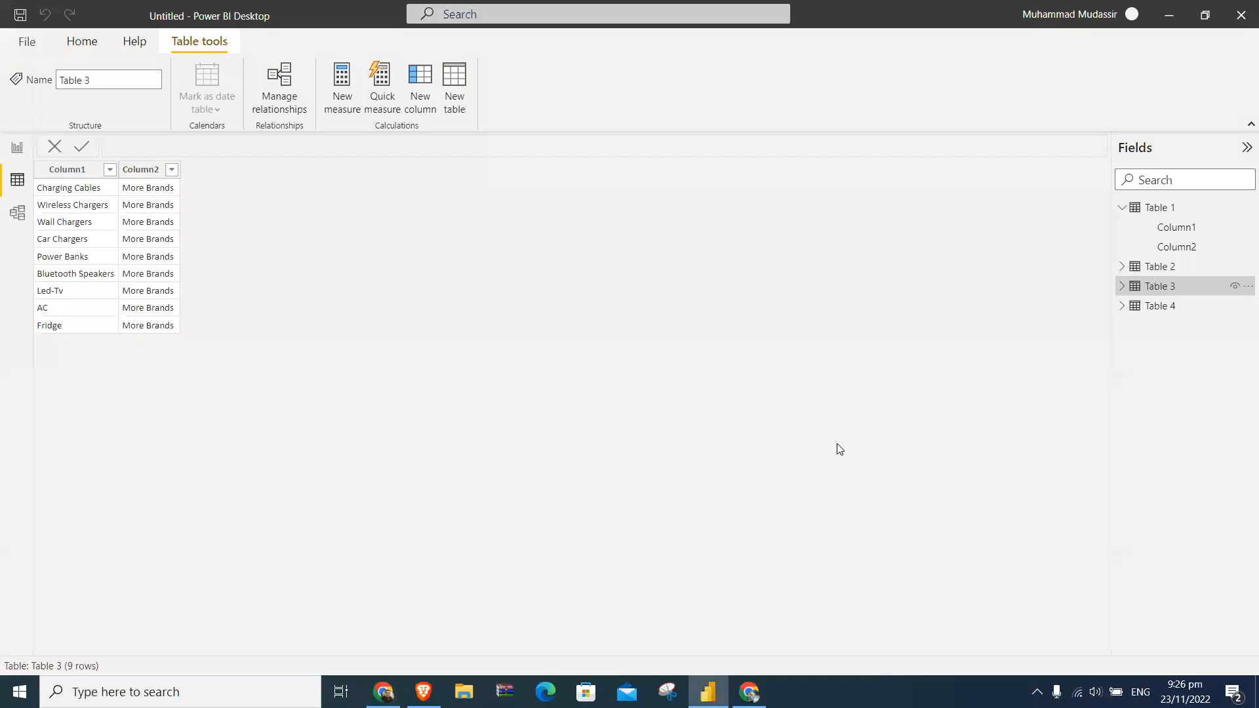
{"action": "left_click", "coordinate": [1160, 309]}
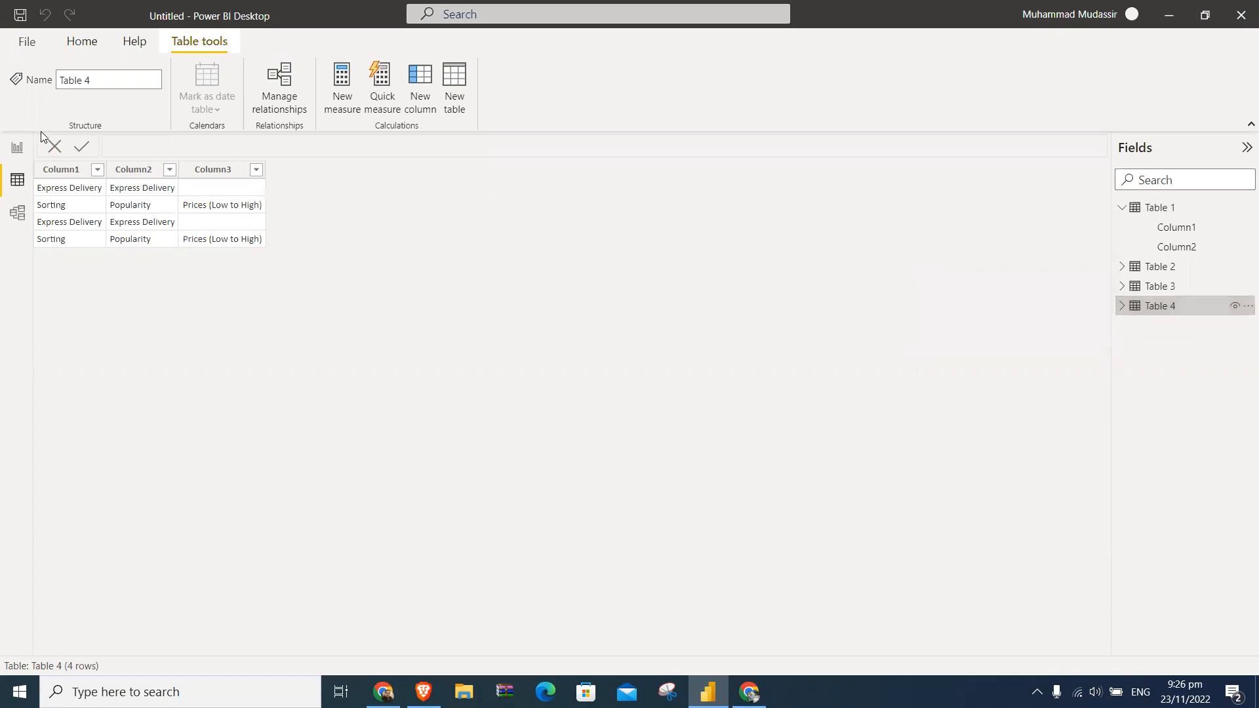
- Return to the report view and collapse Tables 1 to 4 in the field list
{"action": "left_click", "coordinate": [27, 148]}
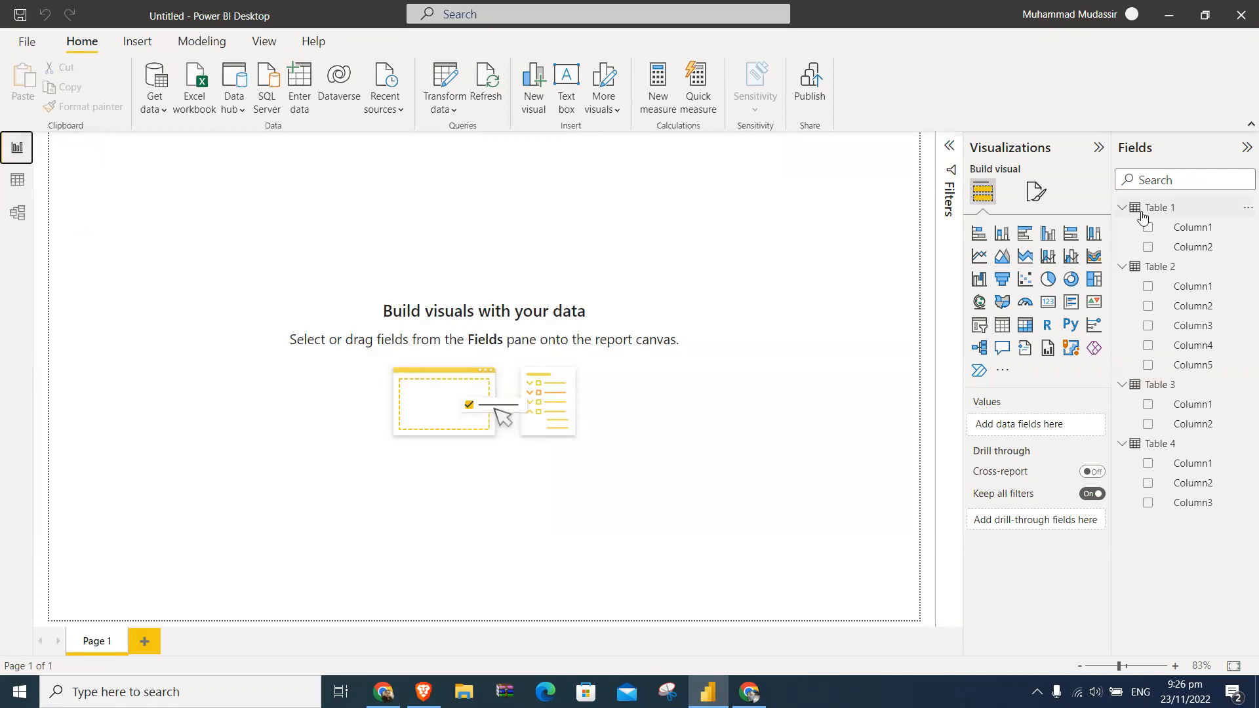
{"action": "left_click", "coordinate": [1122, 207]}
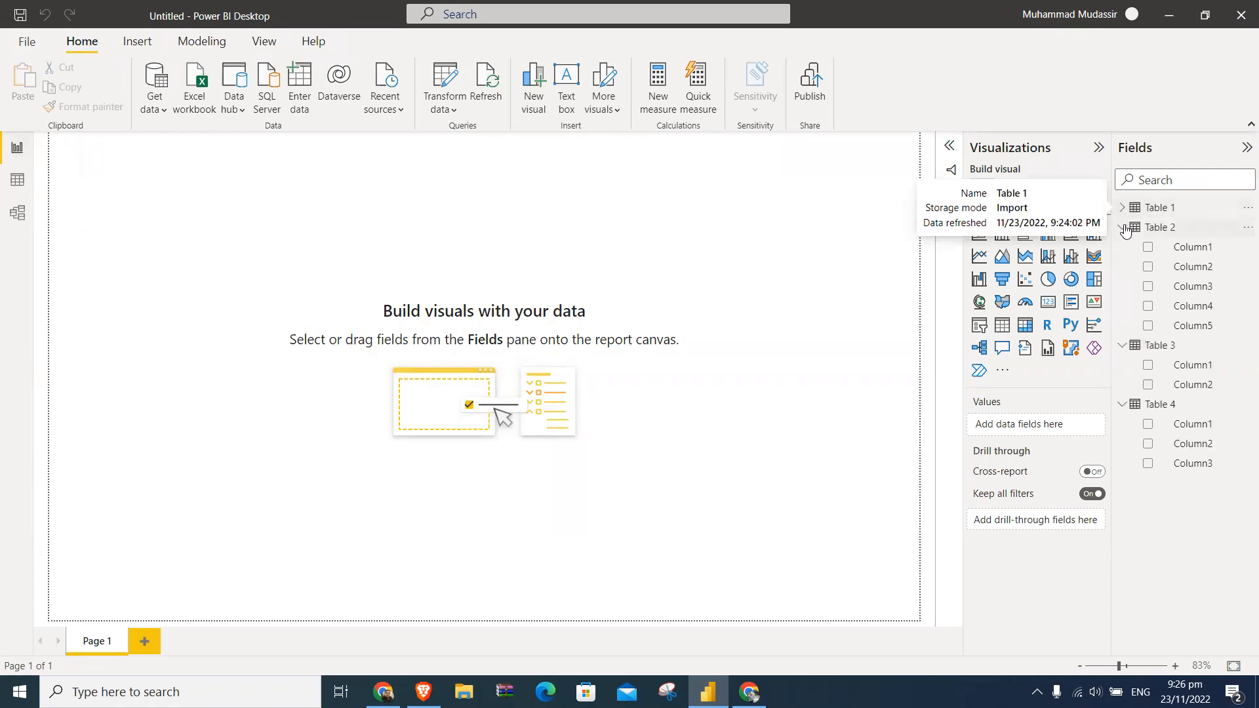
{"action": "left_click", "coordinate": [1121, 227]}
{"action": "left_click", "coordinate": [1122, 246]}
{"action": "left_click", "coordinate": [1122, 266]}
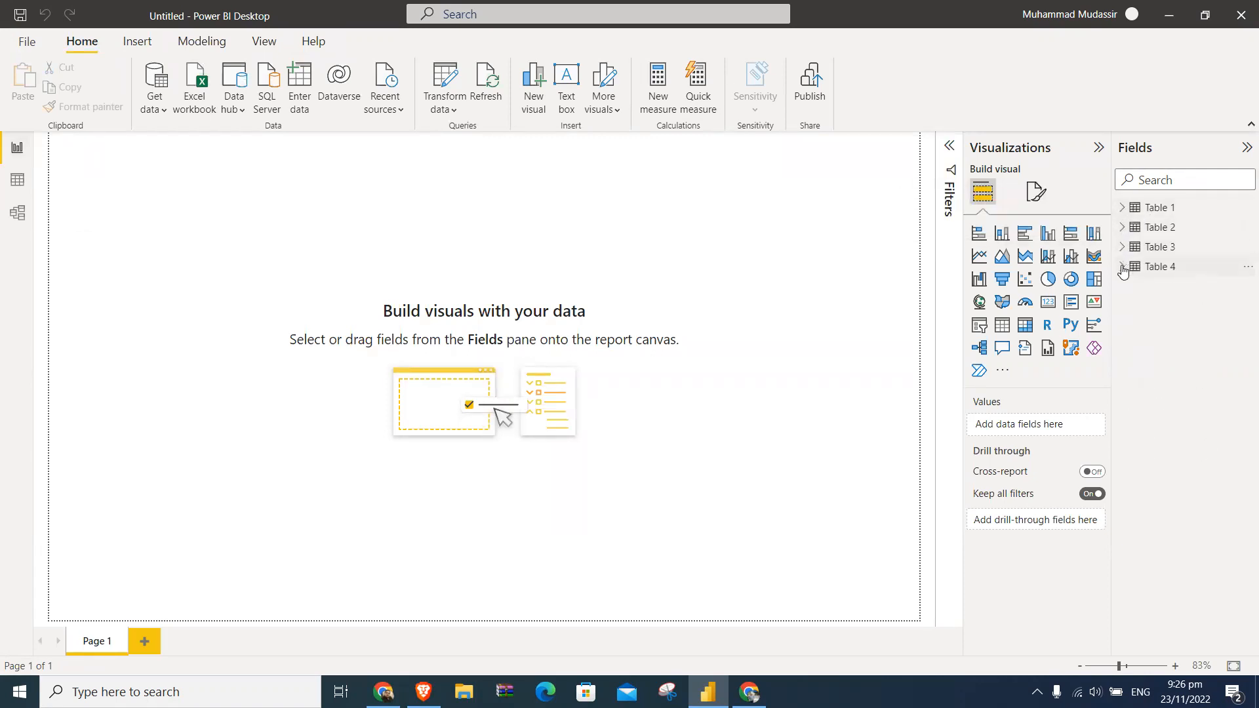
- Delete Table 1 from the data model and confirm its removal
{"action": "right_click", "coordinate": [1136, 209]}
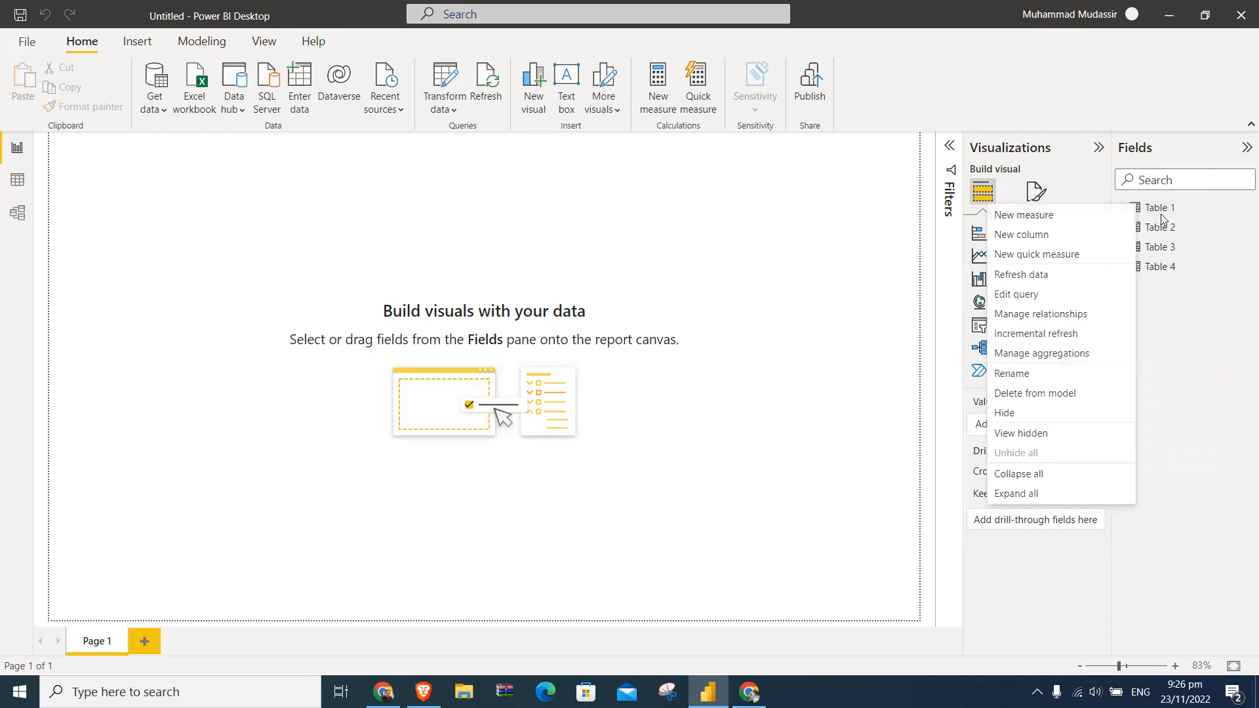
{"action": "left_click", "coordinate": [1161, 215]}
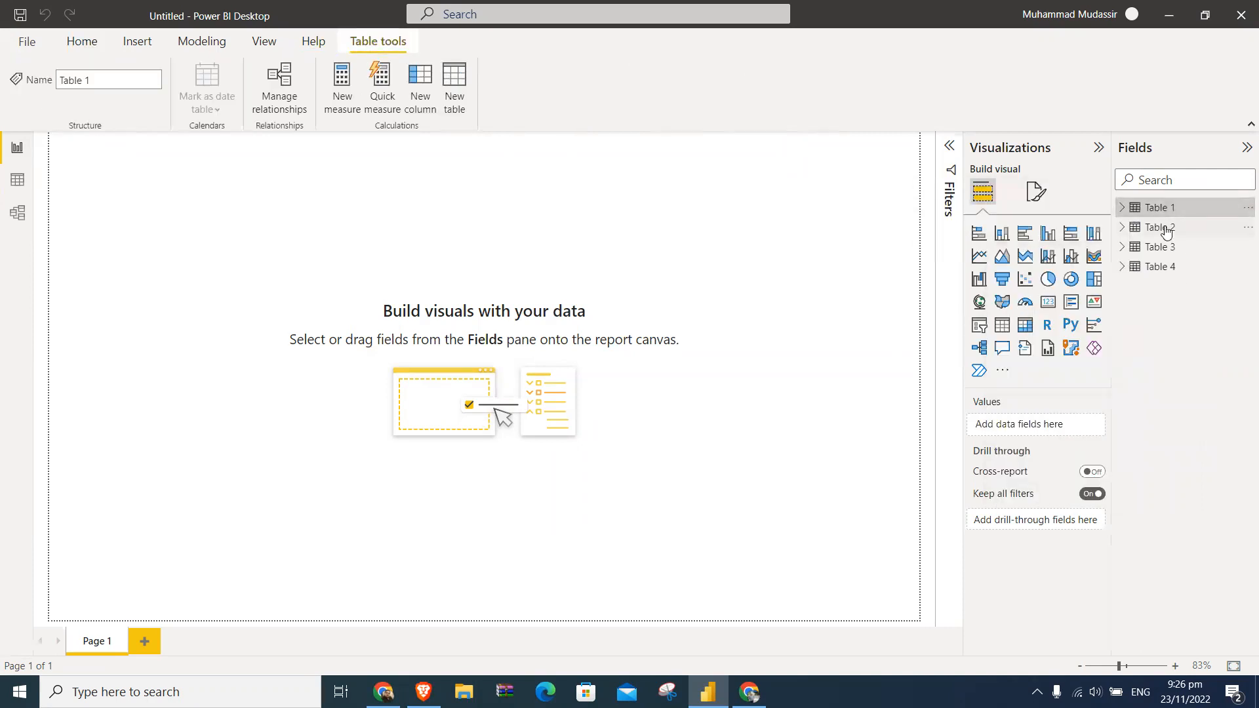
{"action": "left_click", "coordinate": [1164, 229]}
{"action": "left_click", "coordinate": [1165, 247]}
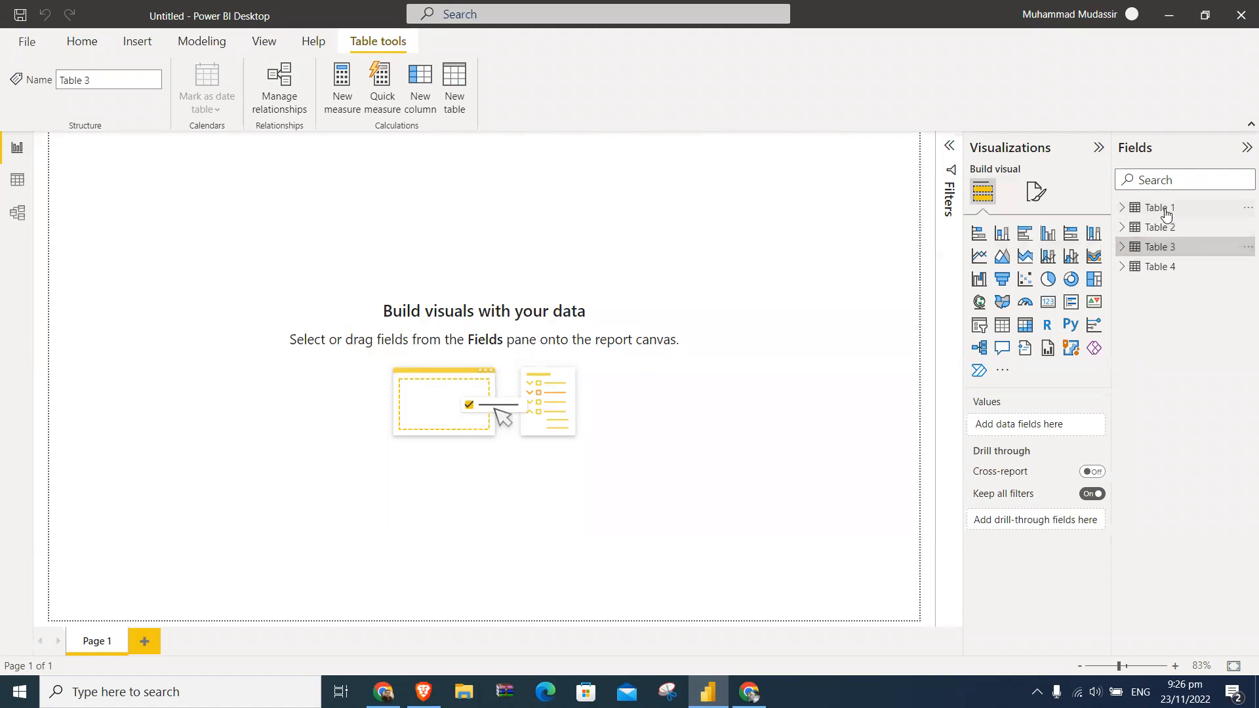
{"action": "right_click", "coordinate": [1166, 209]}
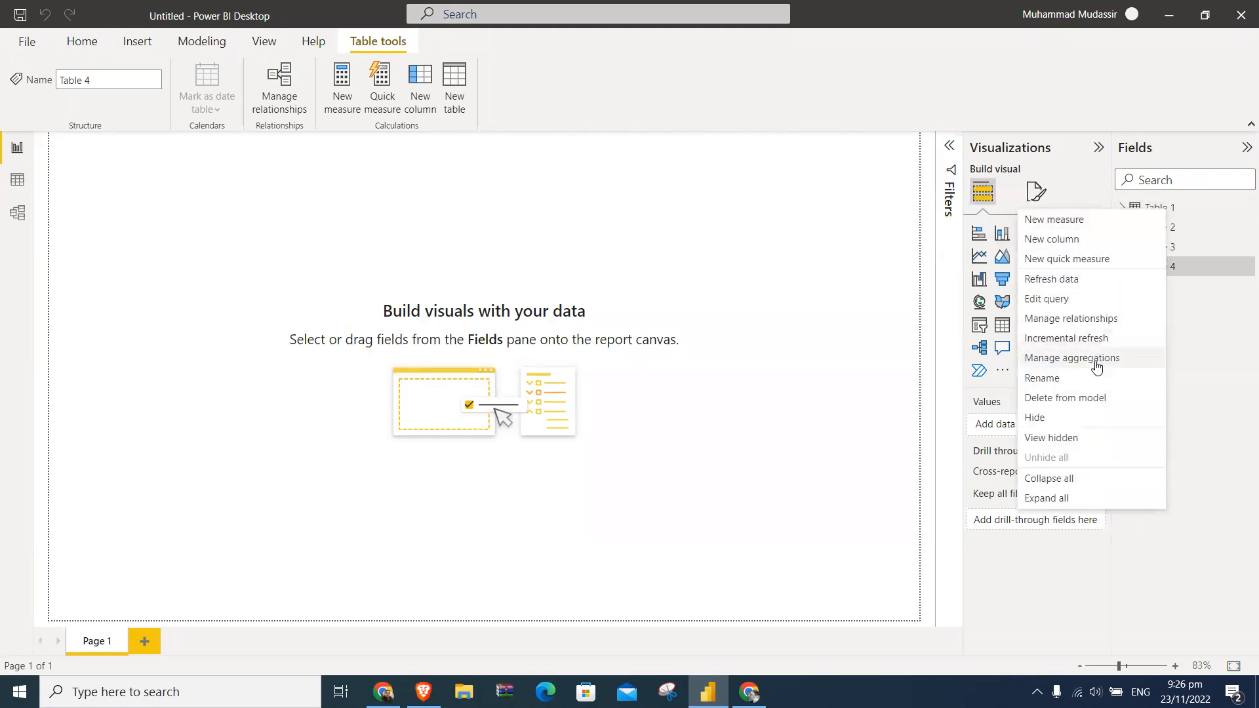
{"action": "left_click", "coordinate": [1094, 396]}
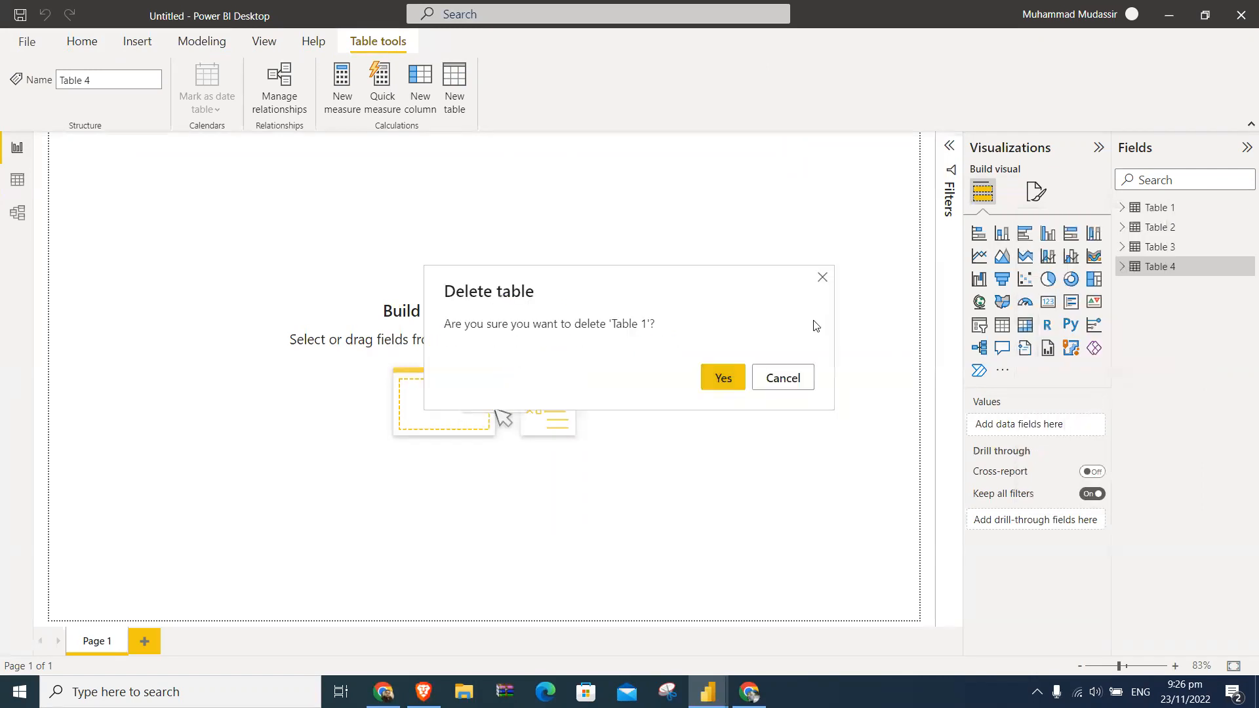
{"action": "left_click", "coordinate": [724, 372]}
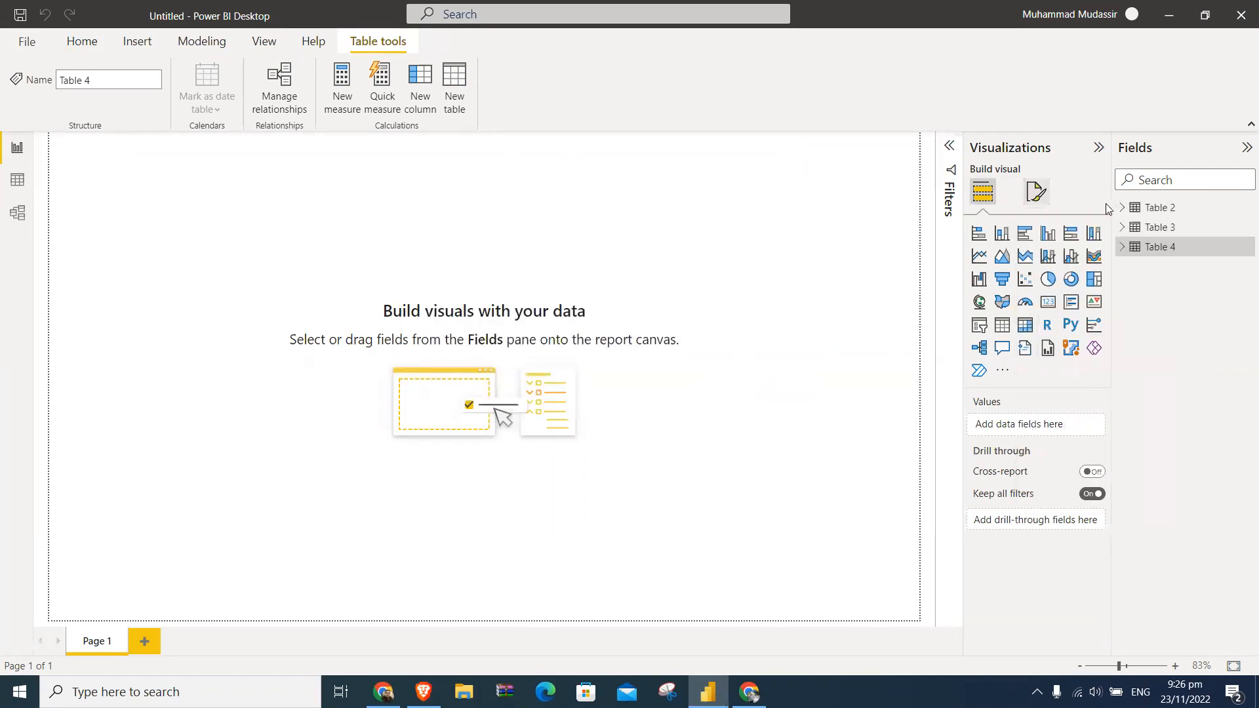
- Delete Table 2, Table 3 and Table 4 from the data model as well
{"action": "right_click", "coordinate": [1169, 208]}
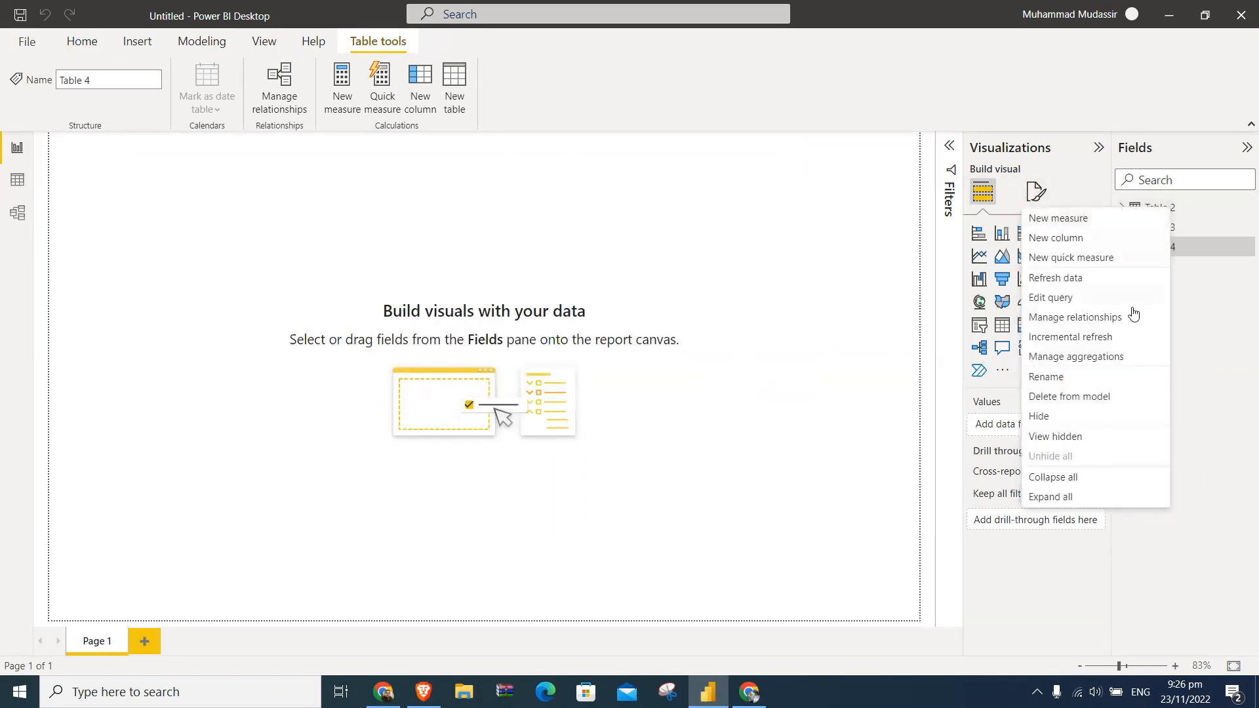
{"action": "left_click", "coordinate": [1103, 399]}
{"action": "left_click", "coordinate": [734, 385]}
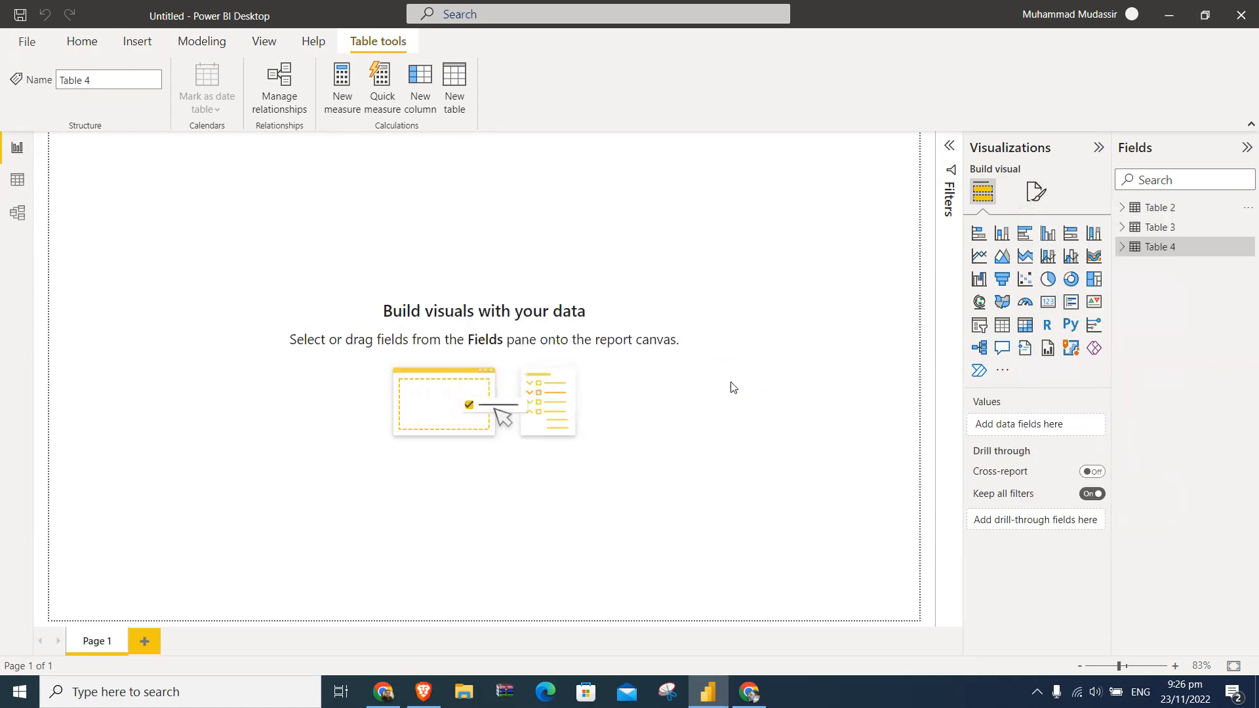
{"action": "right_click", "coordinate": [1148, 211]}
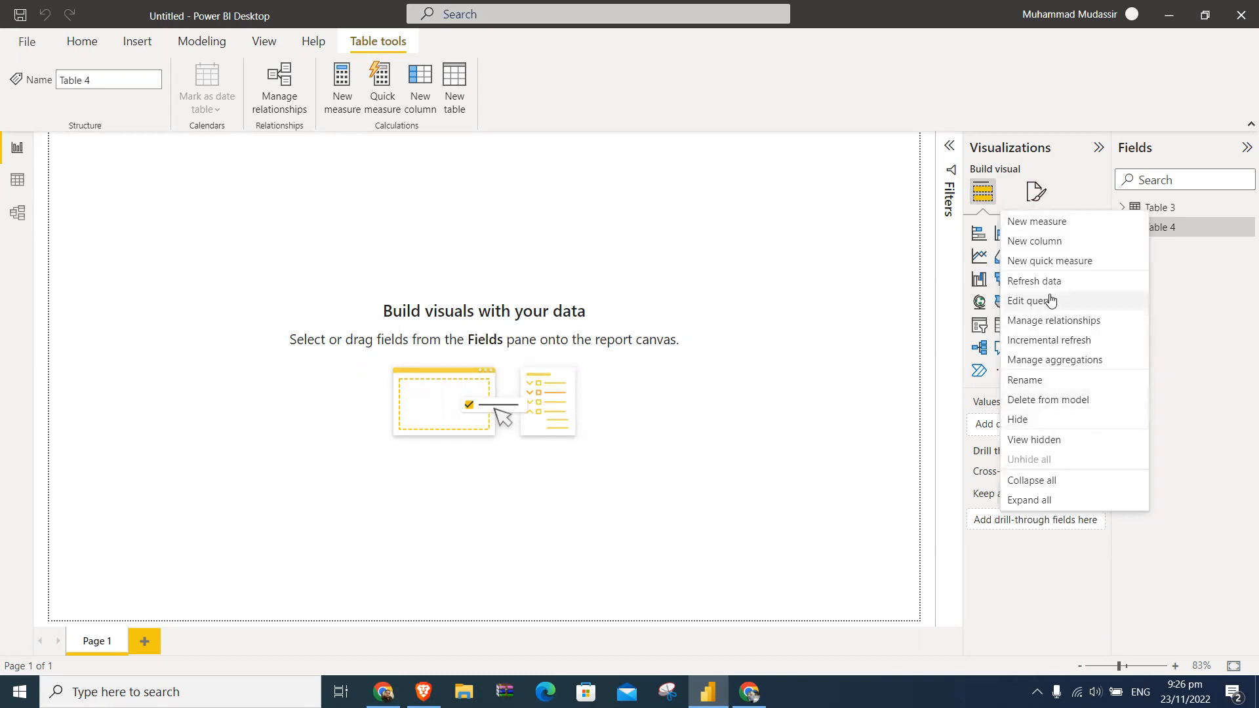
{"action": "left_click", "coordinate": [1063, 398]}
{"action": "left_click", "coordinate": [740, 386]}
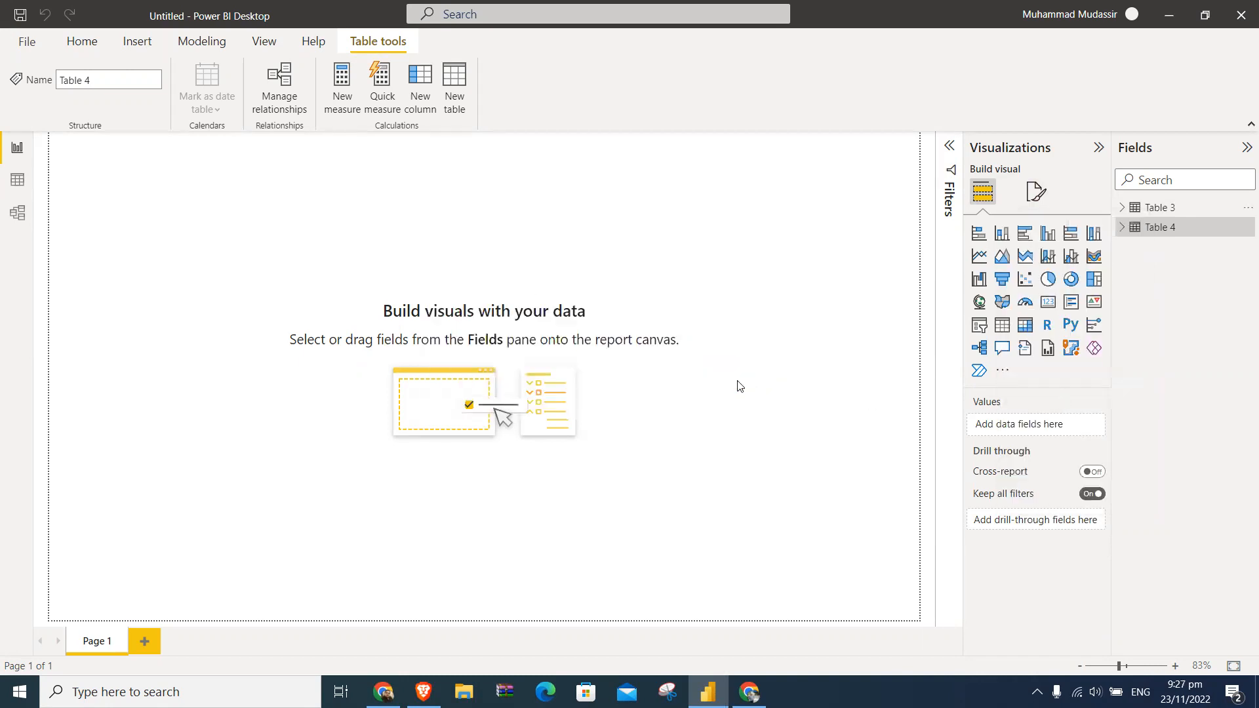
{"action": "right_click", "coordinate": [1165, 223]}
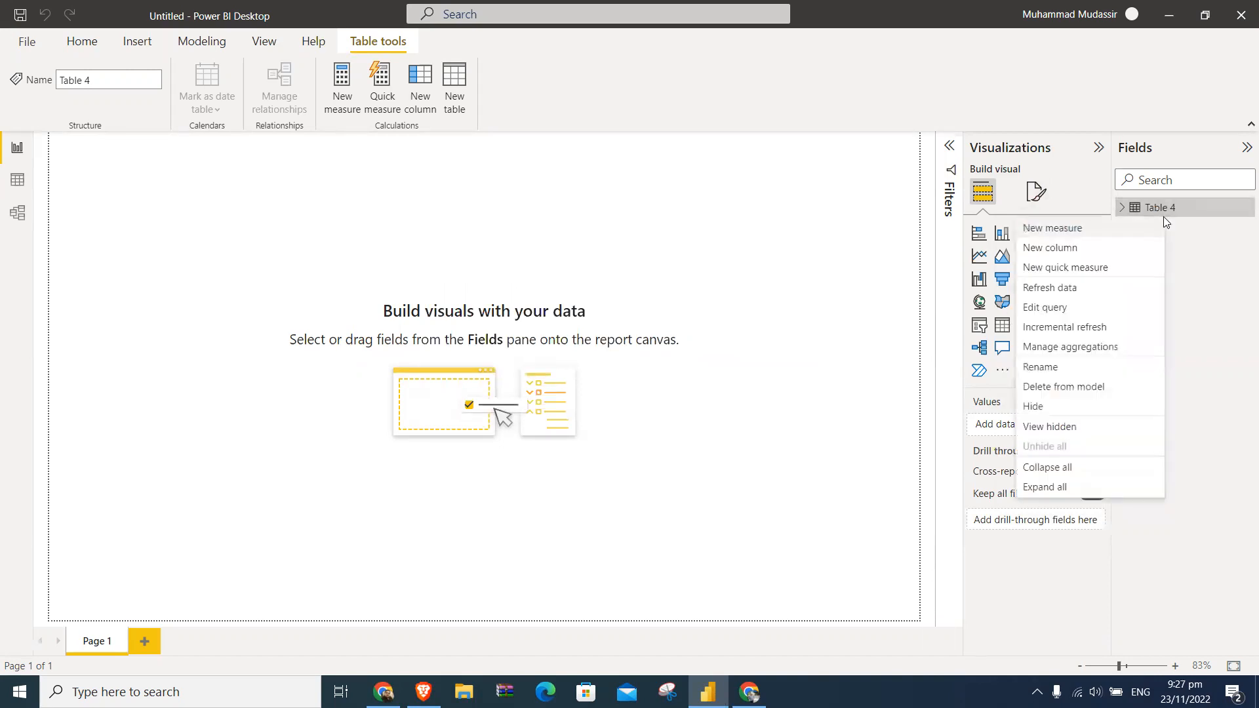
{"action": "left_click", "coordinate": [1064, 392]}
{"action": "left_click", "coordinate": [722, 387]}
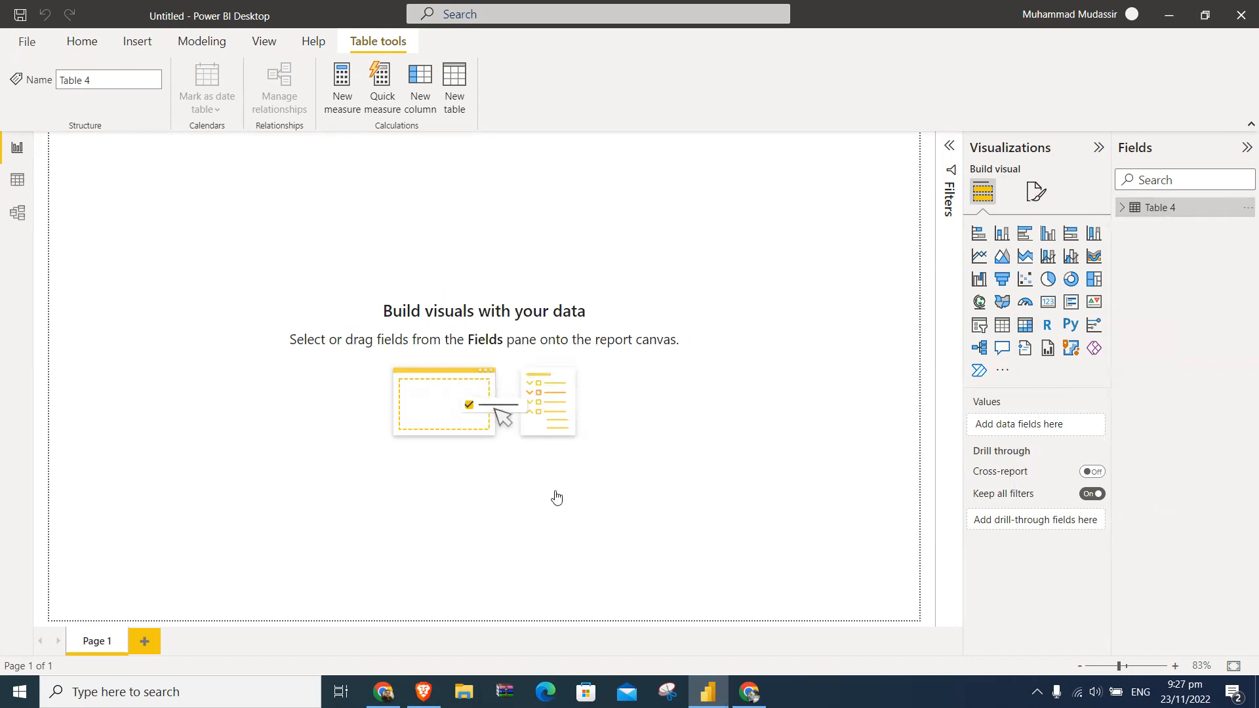
- Switch to Chrome and open Google Sheets under the second-to-last personal profile listed above Guest
{"action": "left_click", "coordinate": [384, 692]}
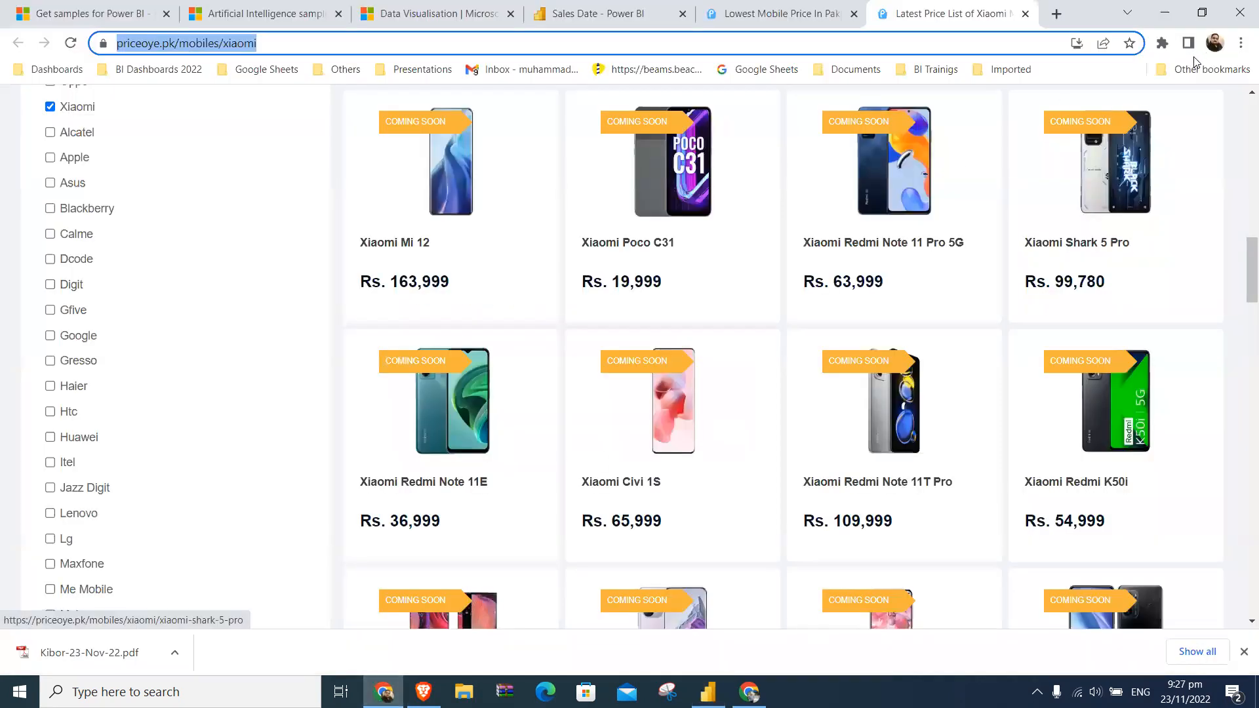
{"action": "left_click", "coordinate": [1214, 43]}
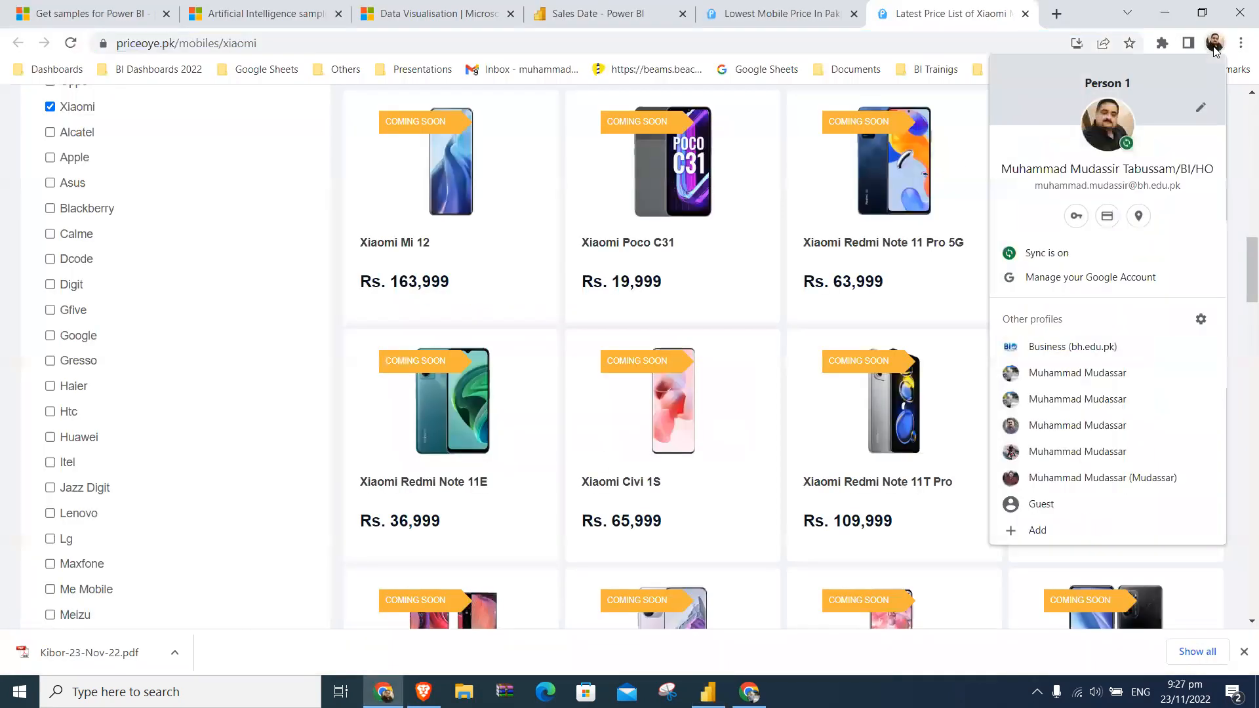
{"action": "left_click", "coordinate": [1100, 448]}
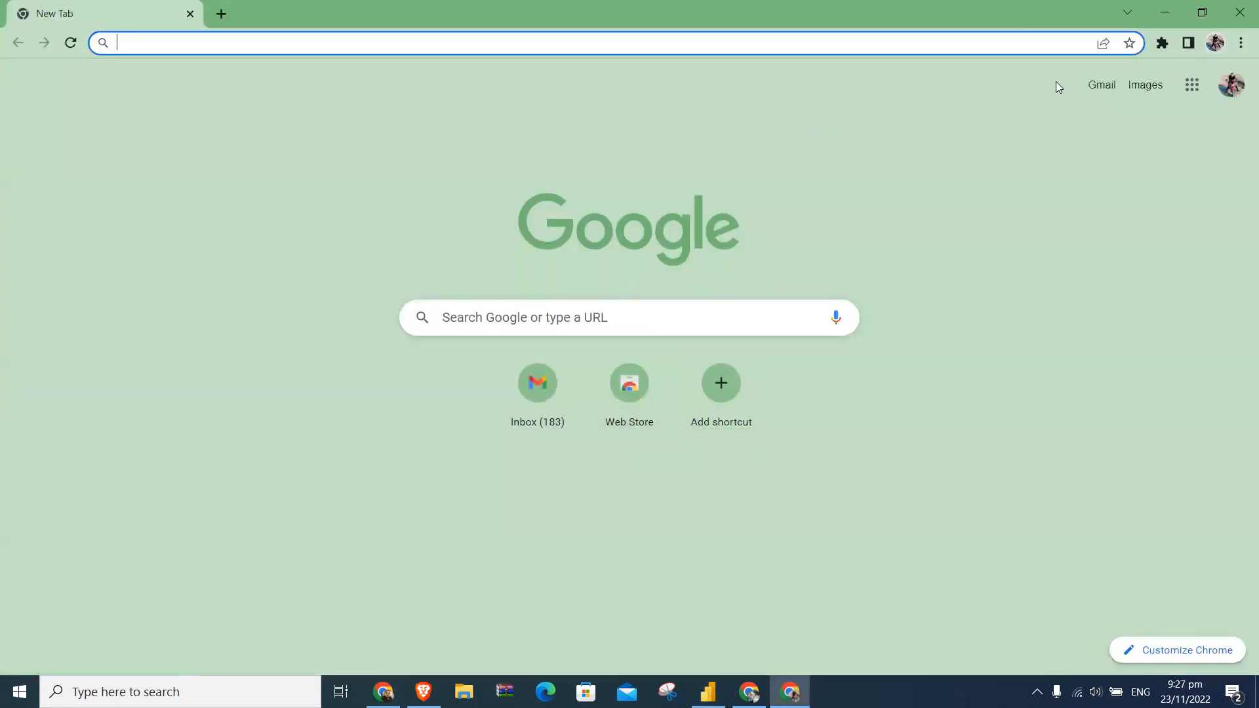
{"action": "left_click", "coordinate": [1192, 84]}
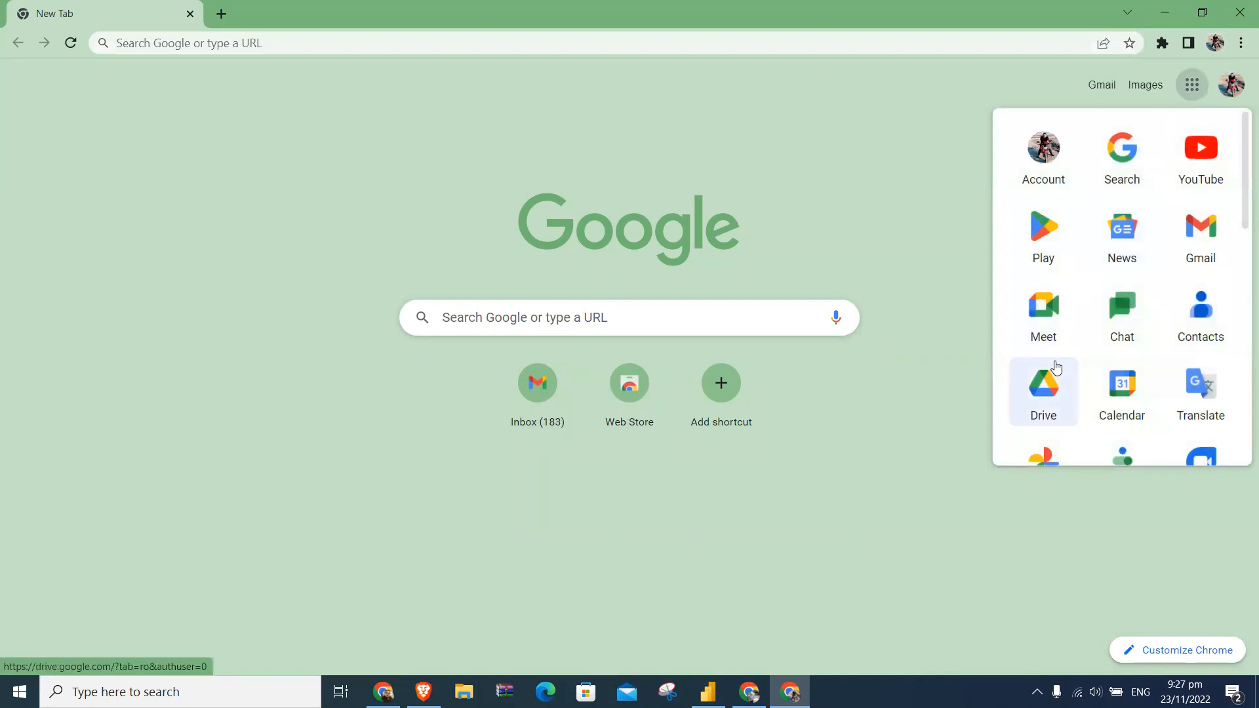
{"action": "scroll", "coordinate": [1110, 372], "scroll_direction": "down", "scroll_amount": 3}
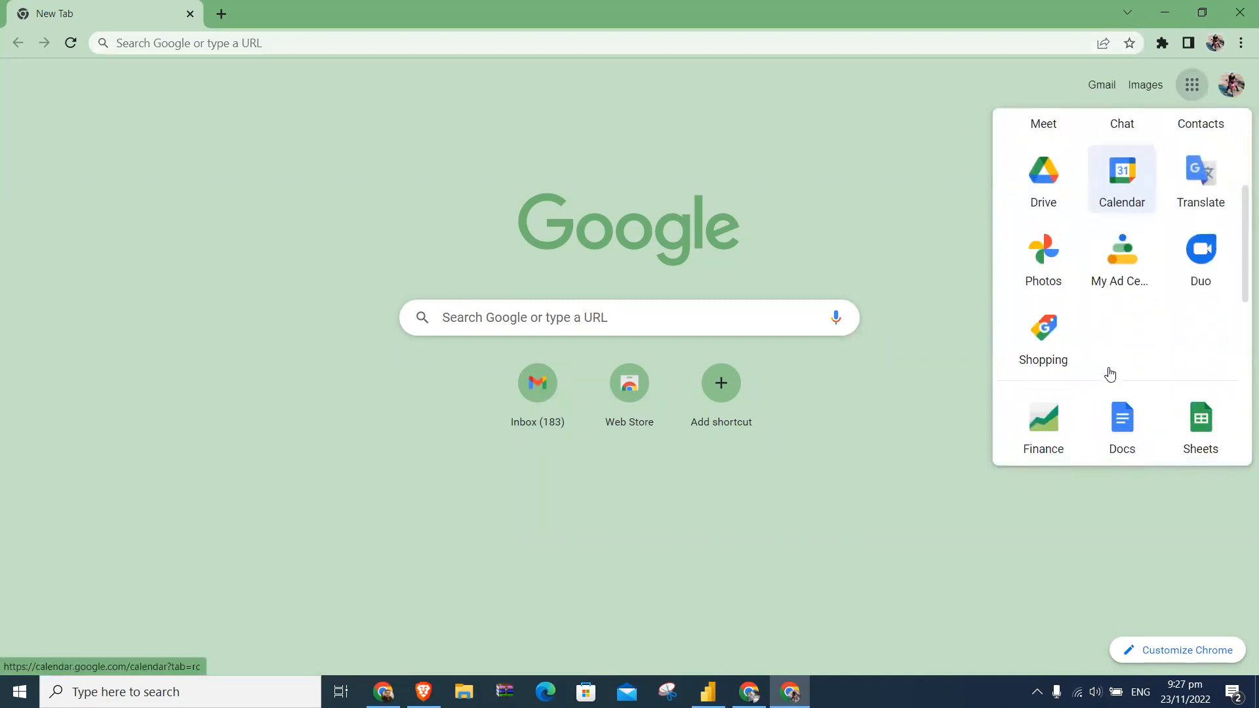
{"action": "scroll", "coordinate": [1110, 373], "scroll_direction": "down", "scroll_amount": 3}
{"action": "left_click", "coordinate": [1210, 261]}
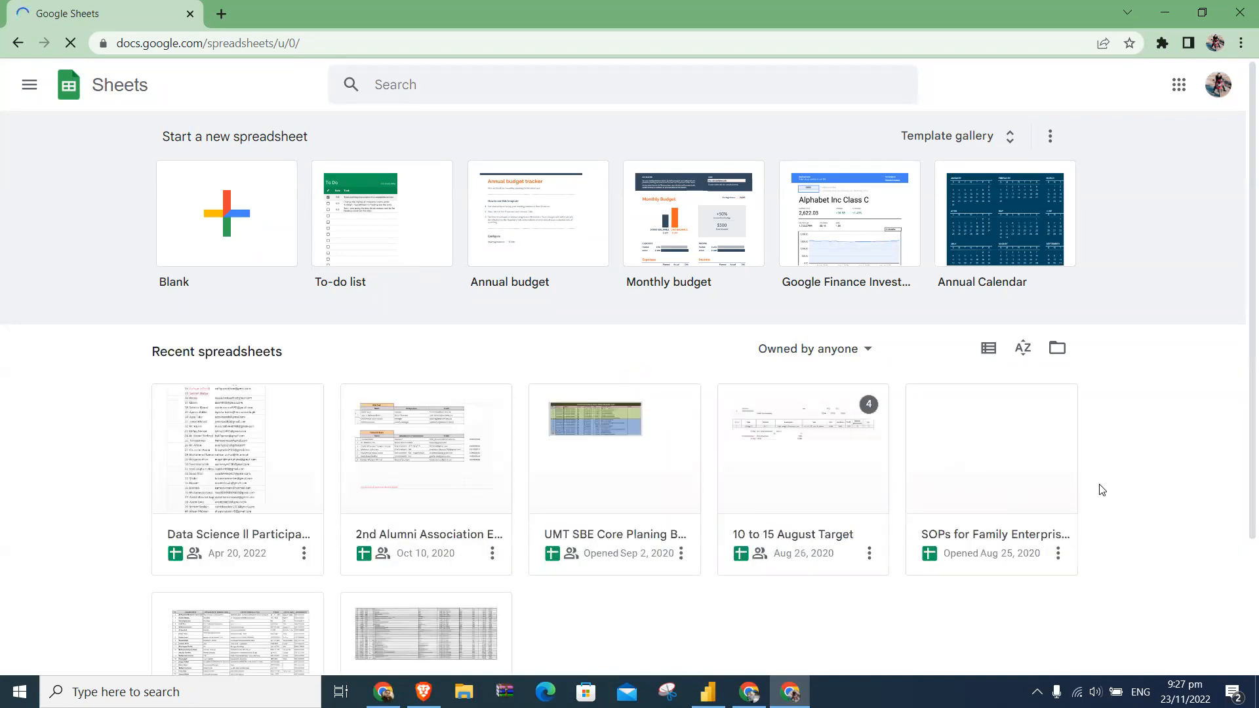
- Look through this account's recent spreadsheets and close its browser window
{"action": "scroll", "coordinate": [1104, 461], "scroll_direction": "down", "scroll_amount": 3}
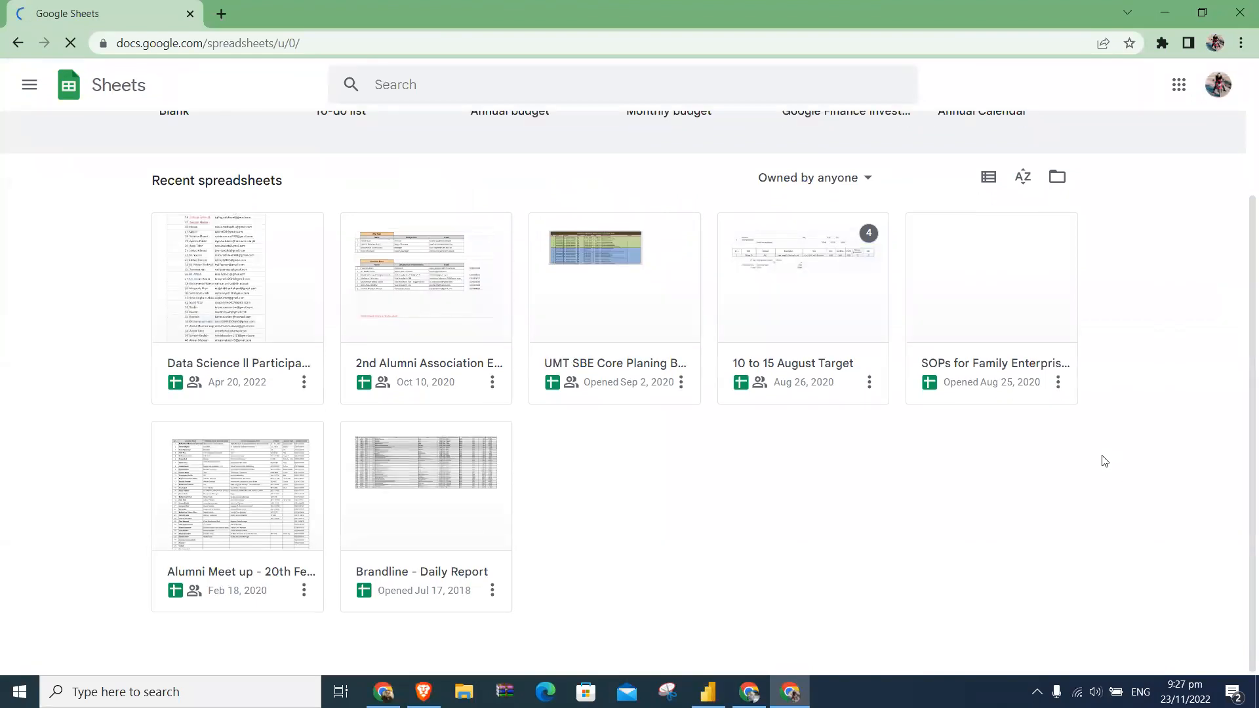
{"action": "scroll", "coordinate": [1104, 461], "scroll_direction": "up", "scroll_amount": 2}
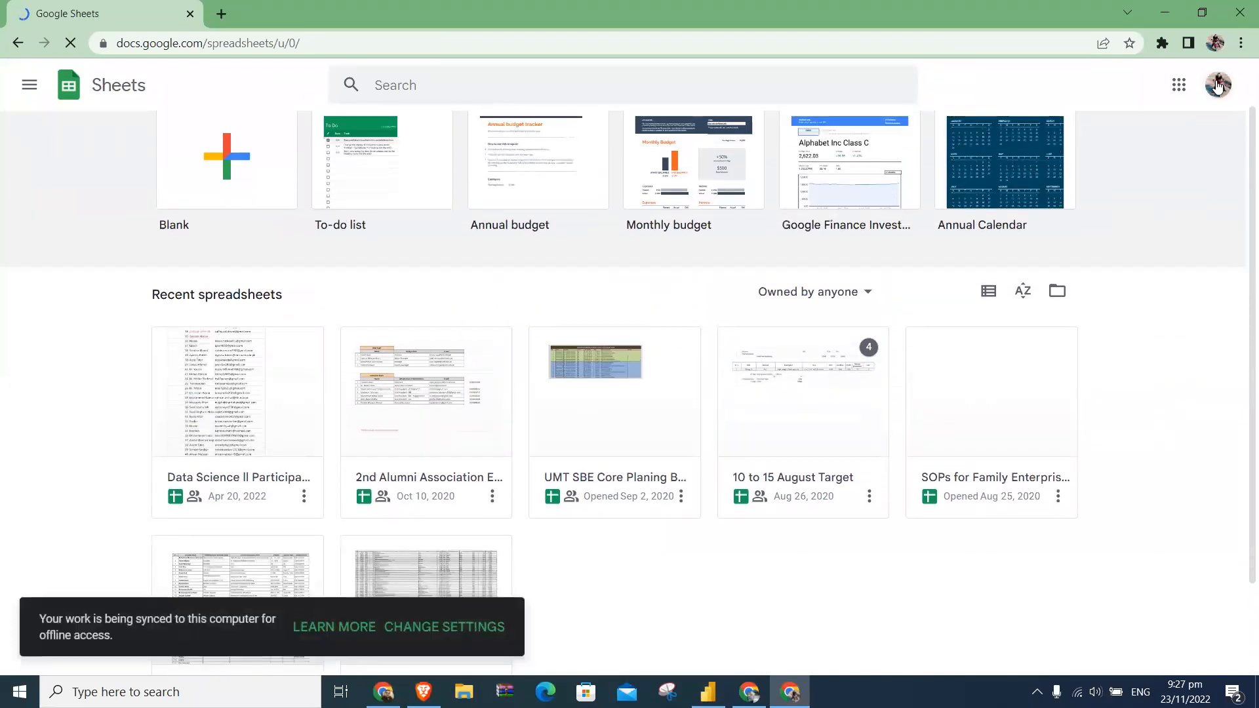
{"action": "left_click", "coordinate": [1218, 88]}
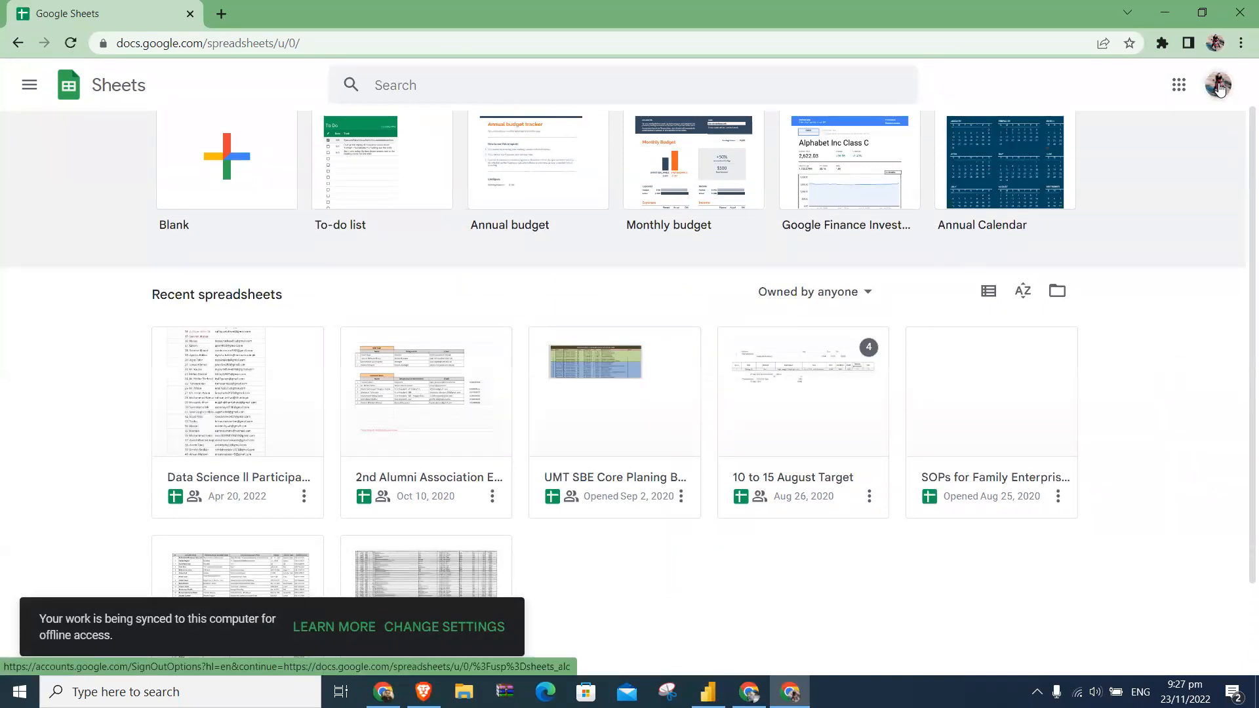
{"action": "left_click", "coordinate": [1219, 88]}
{"action": "left_click", "coordinate": [1240, 12]}
- Open Google Sheets under the last personal Chrome profile listed above Guest and check the Wi-Fi connection
{"action": "left_click", "coordinate": [1215, 46]}
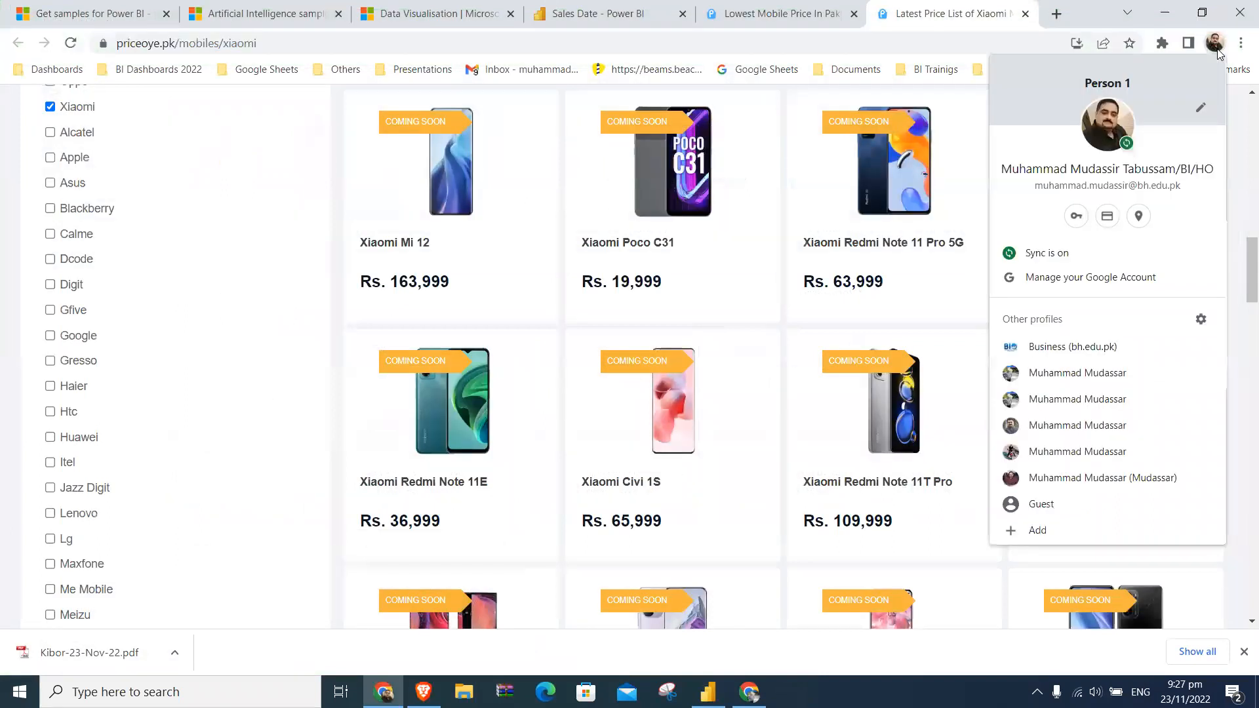
{"action": "left_click", "coordinate": [1102, 480]}
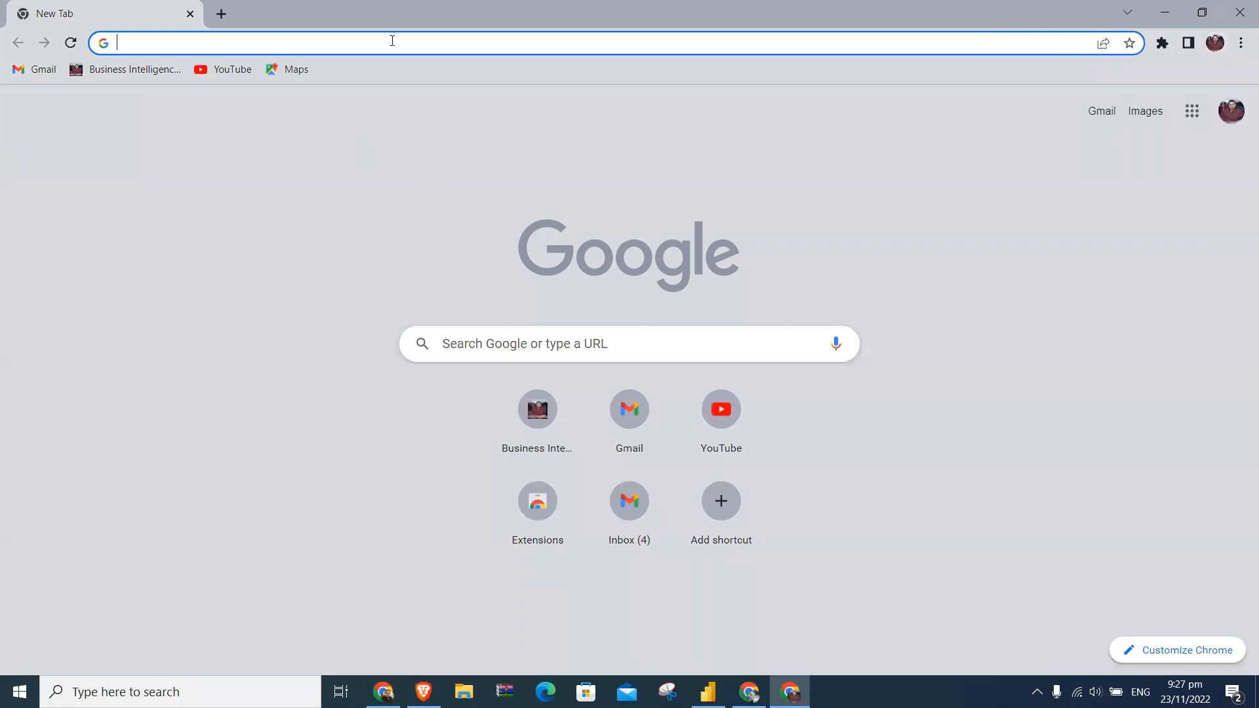
{"action": "left_click", "coordinate": [1192, 112]}
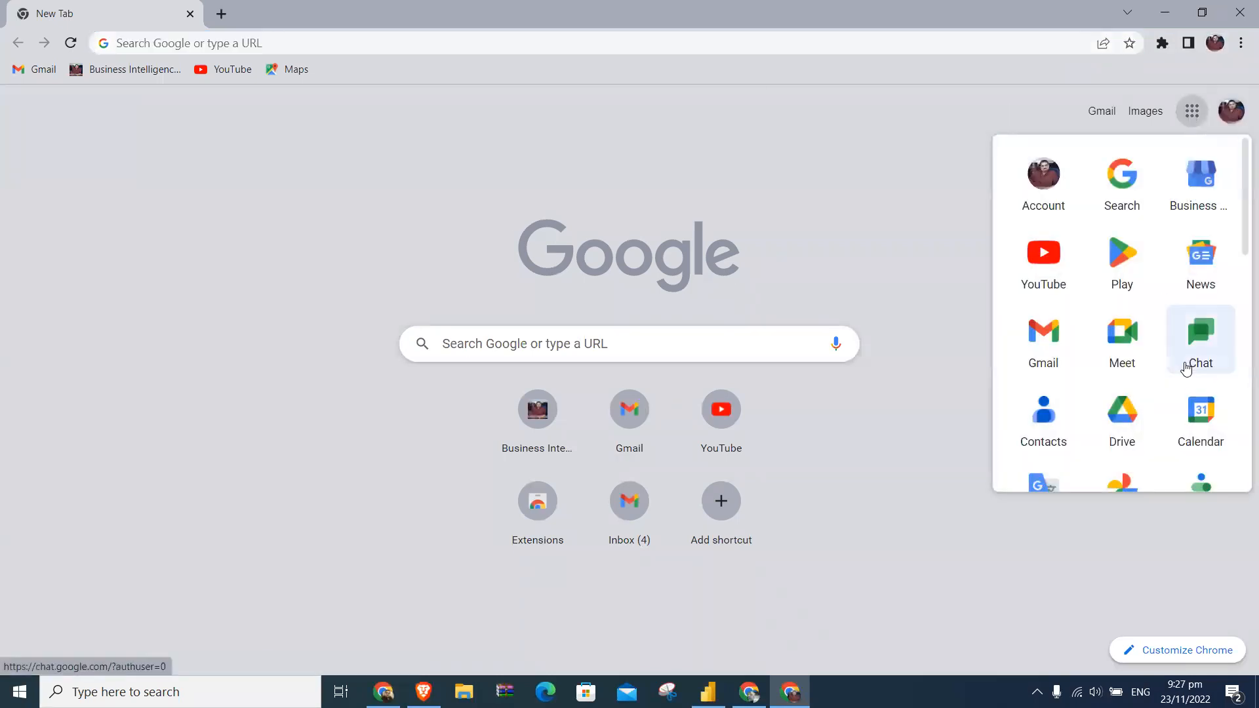
{"action": "scroll", "coordinate": [1203, 384], "scroll_direction": "down", "scroll_amount": 4}
{"action": "left_click", "coordinate": [1202, 386]}
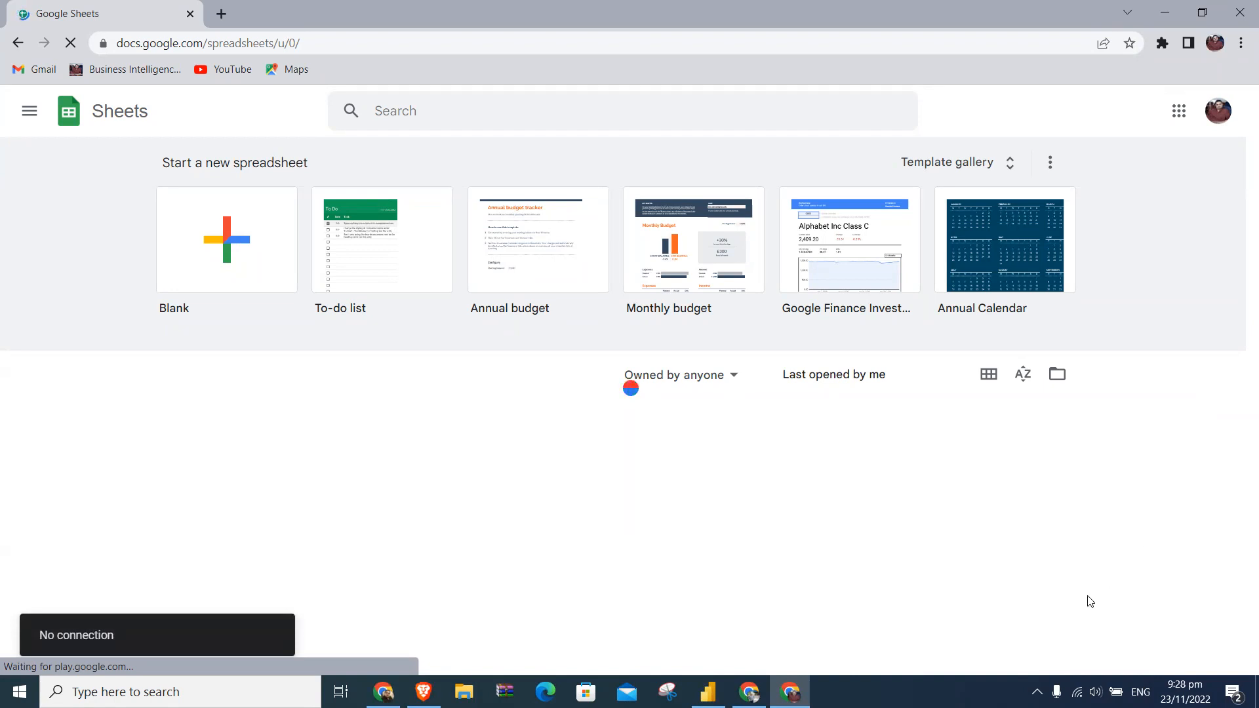
{"action": "left_click", "coordinate": [1076, 692]}
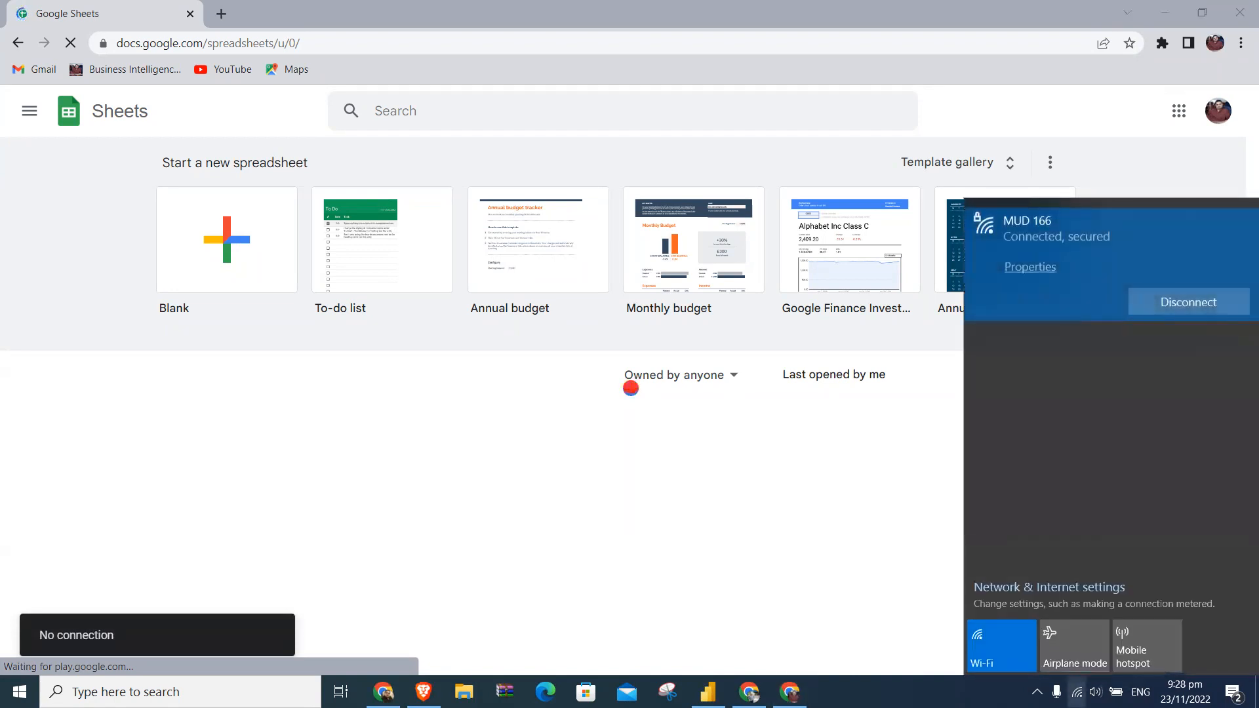
{"action": "left_click", "coordinate": [964, 121]}
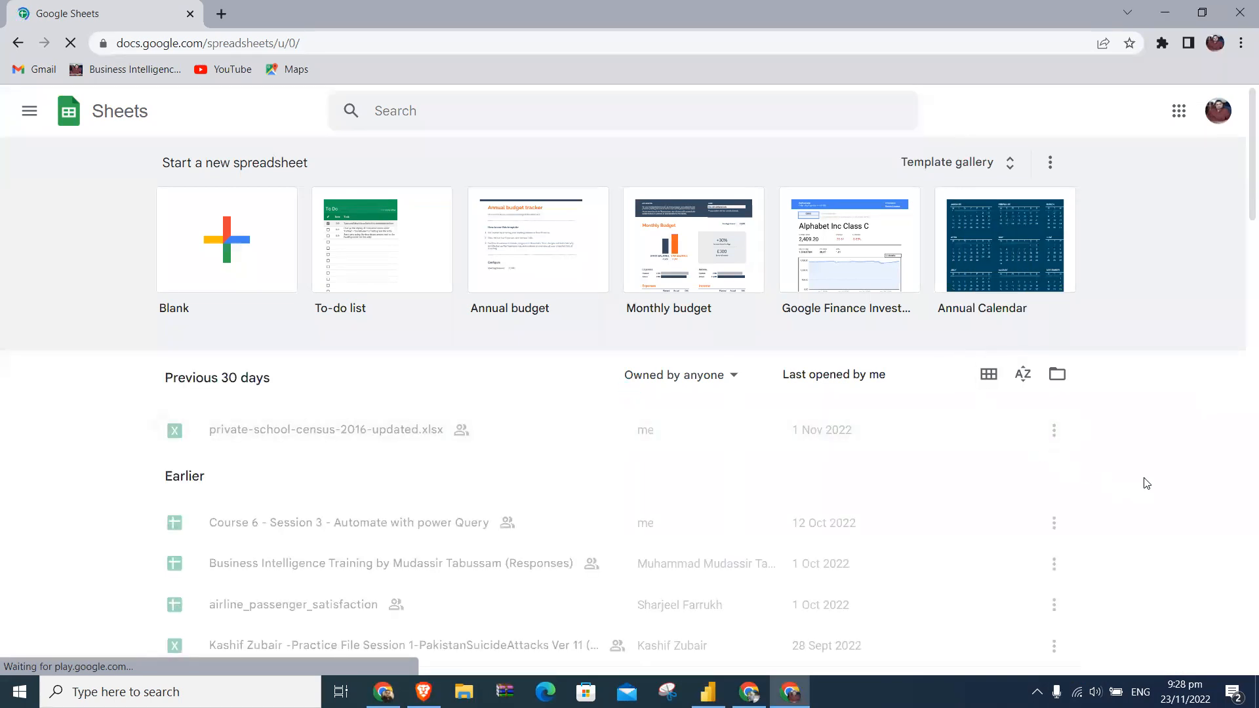
- Try to open private-school-census-2016-updated.xlsx from the recent files and return to the spreadsheet list
{"action": "scroll", "coordinate": [1147, 483], "scroll_direction": "down", "scroll_amount": 3}
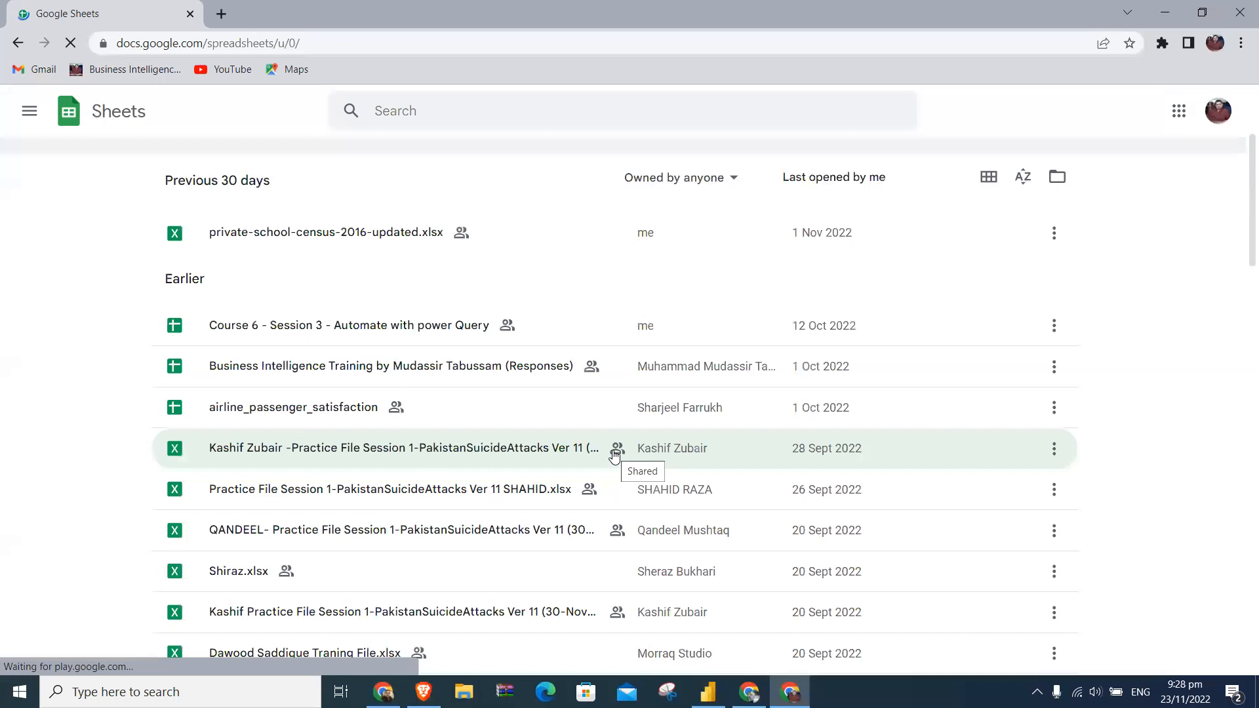
{"action": "left_click", "coordinate": [359, 228]}
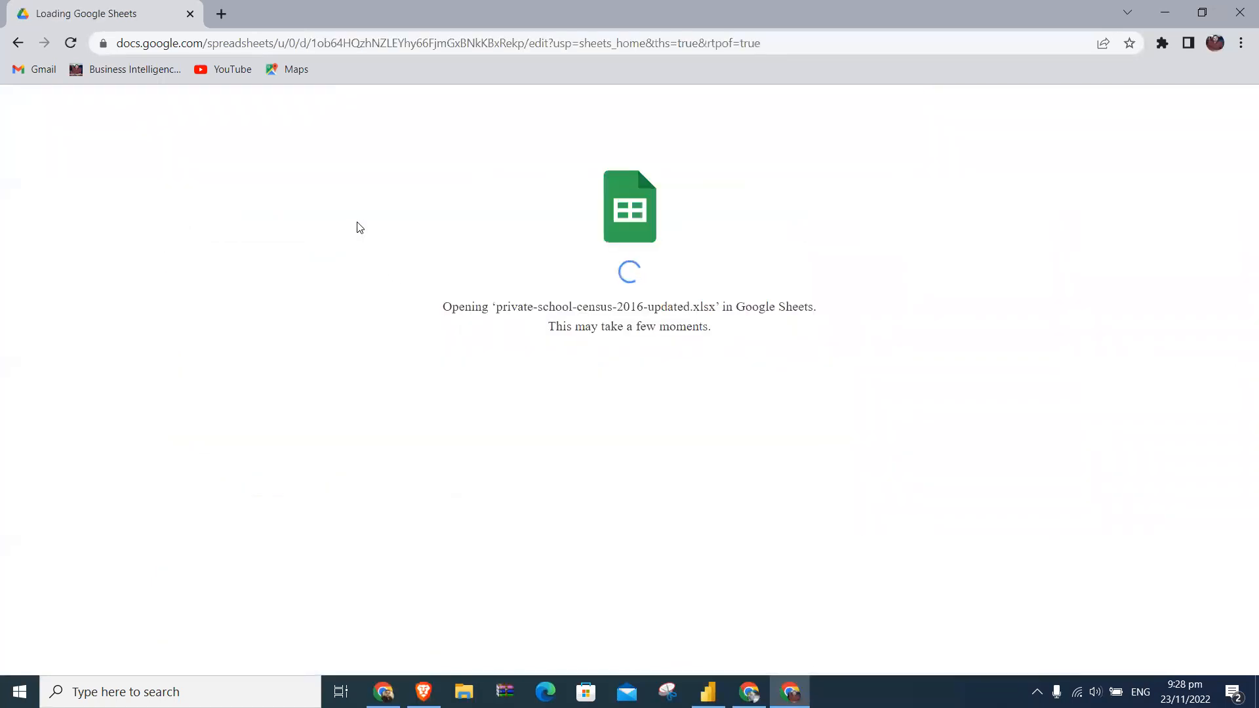
{"action": "left_click", "coordinate": [18, 43]}
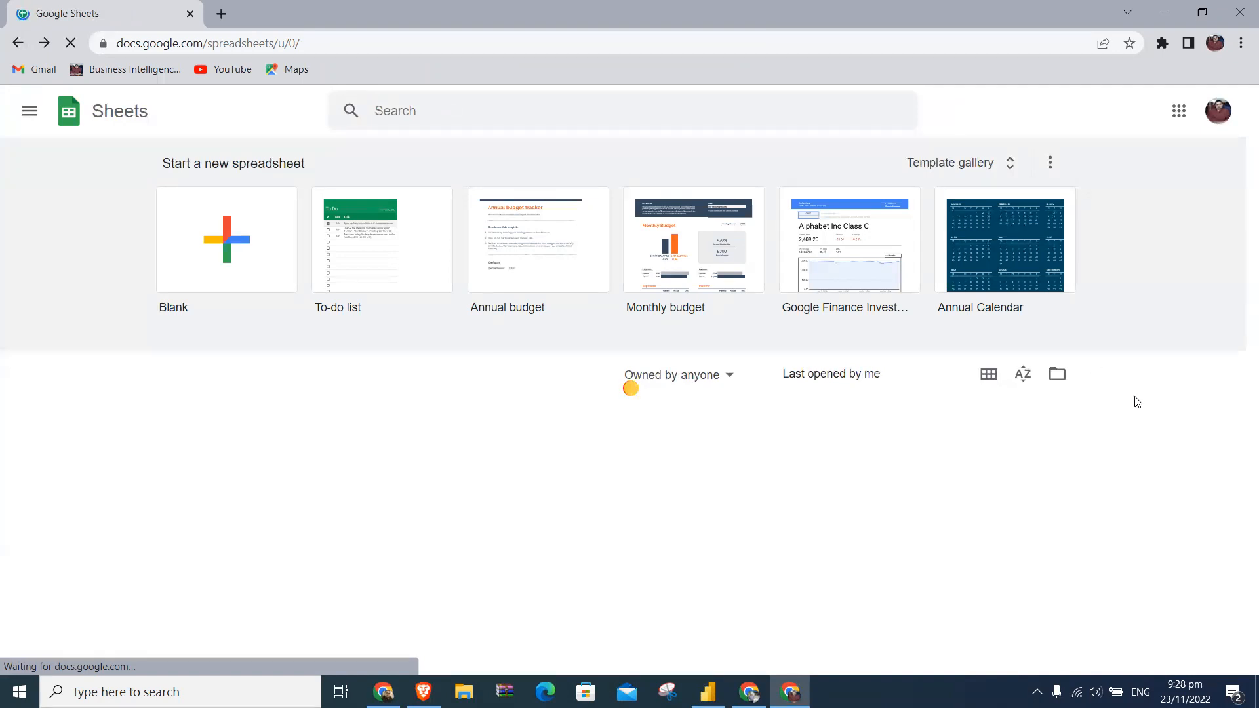
- Look through the full list of spreadsheets owned by anyone for a usable Google Sheets file and recheck the Wi-Fi connection
{"action": "scroll", "coordinate": [1137, 402], "scroll_direction": "down", "scroll_amount": 3}
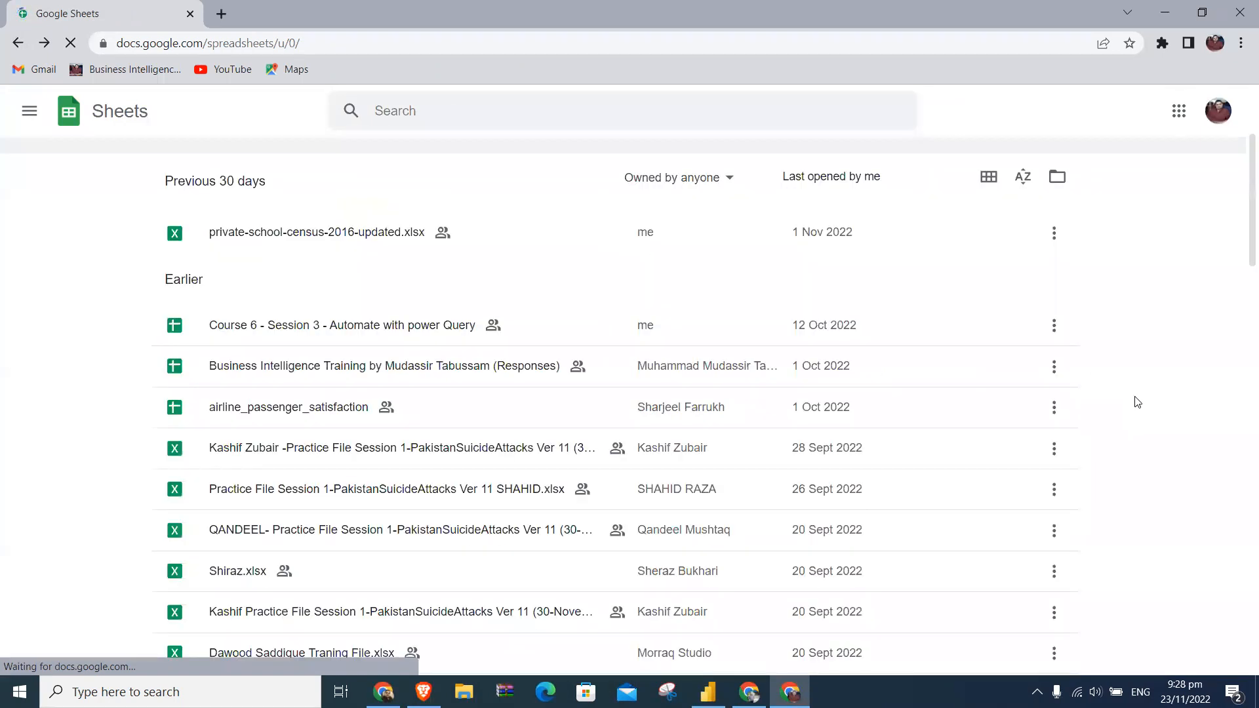
{"action": "scroll", "coordinate": [1137, 402], "scroll_direction": "down", "scroll_amount": 5}
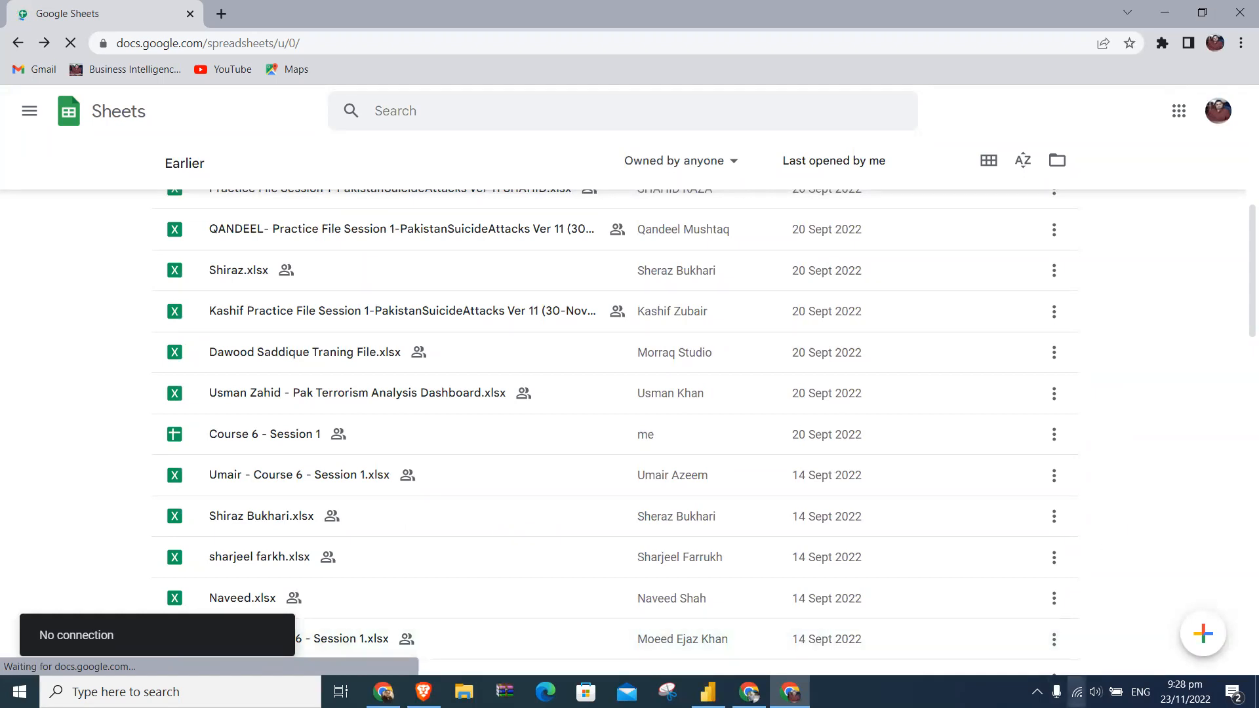
{"action": "left_click", "coordinate": [1076, 692]}
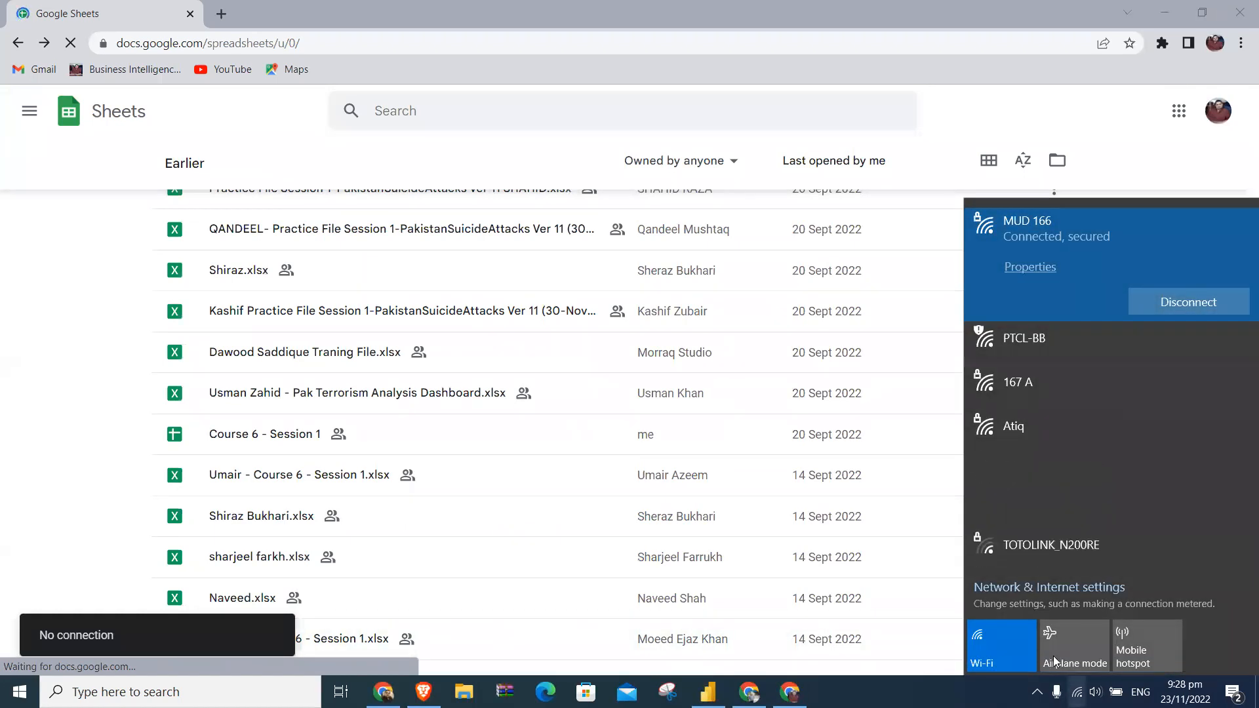
{"action": "left_click", "coordinate": [973, 136]}
{"action": "scroll", "coordinate": [974, 136], "scroll_direction": "down", "scroll_amount": 4}
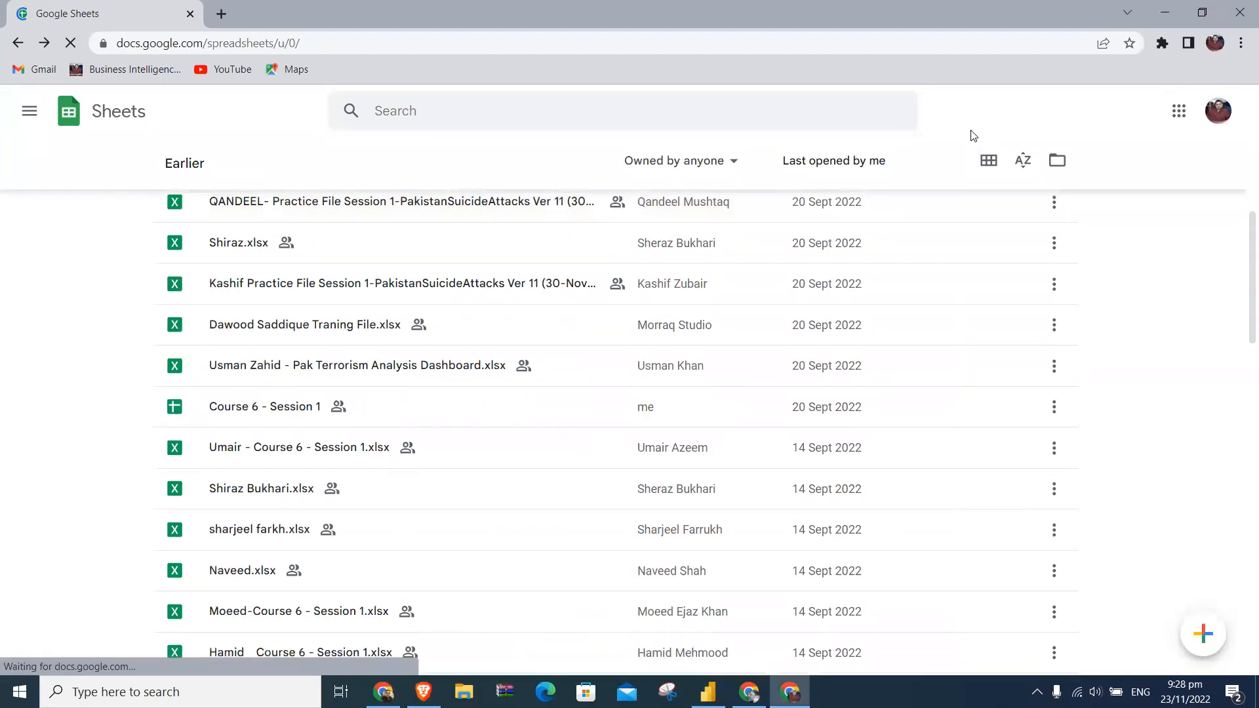
{"action": "scroll", "coordinate": [973, 136], "scroll_direction": "down", "scroll_amount": 4}
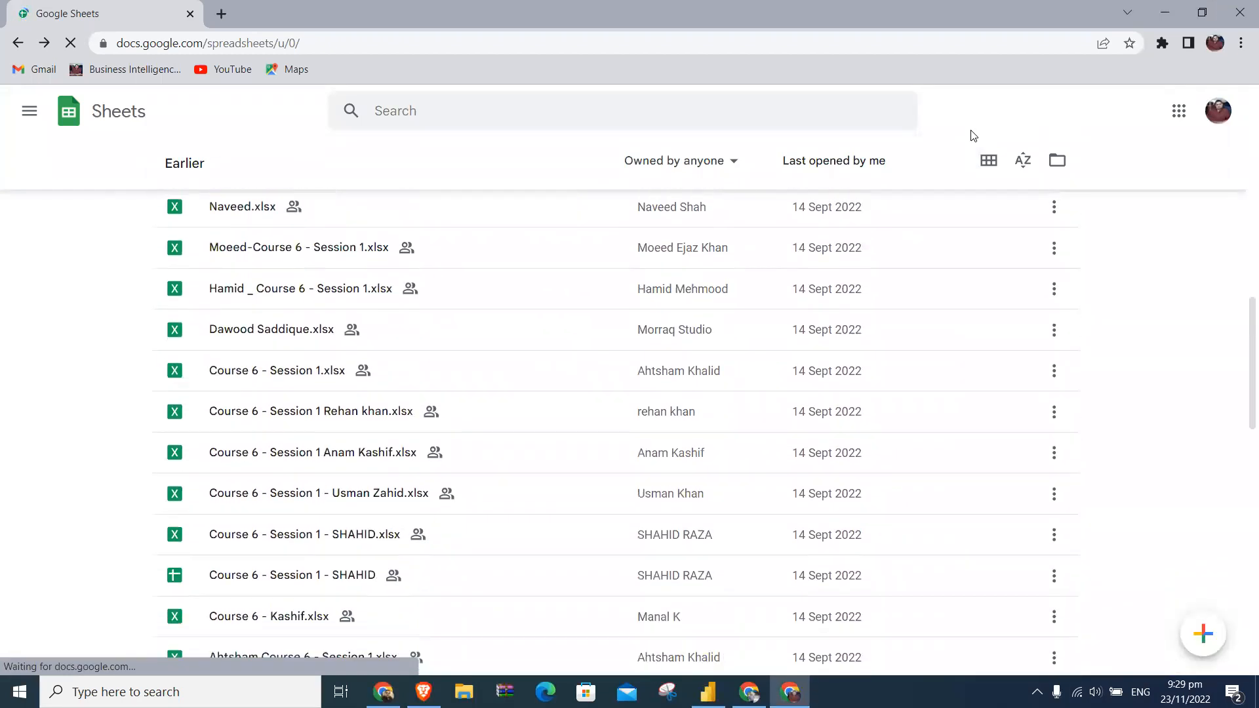
{"action": "scroll", "coordinate": [973, 136], "scroll_direction": "up", "scroll_amount": 2}
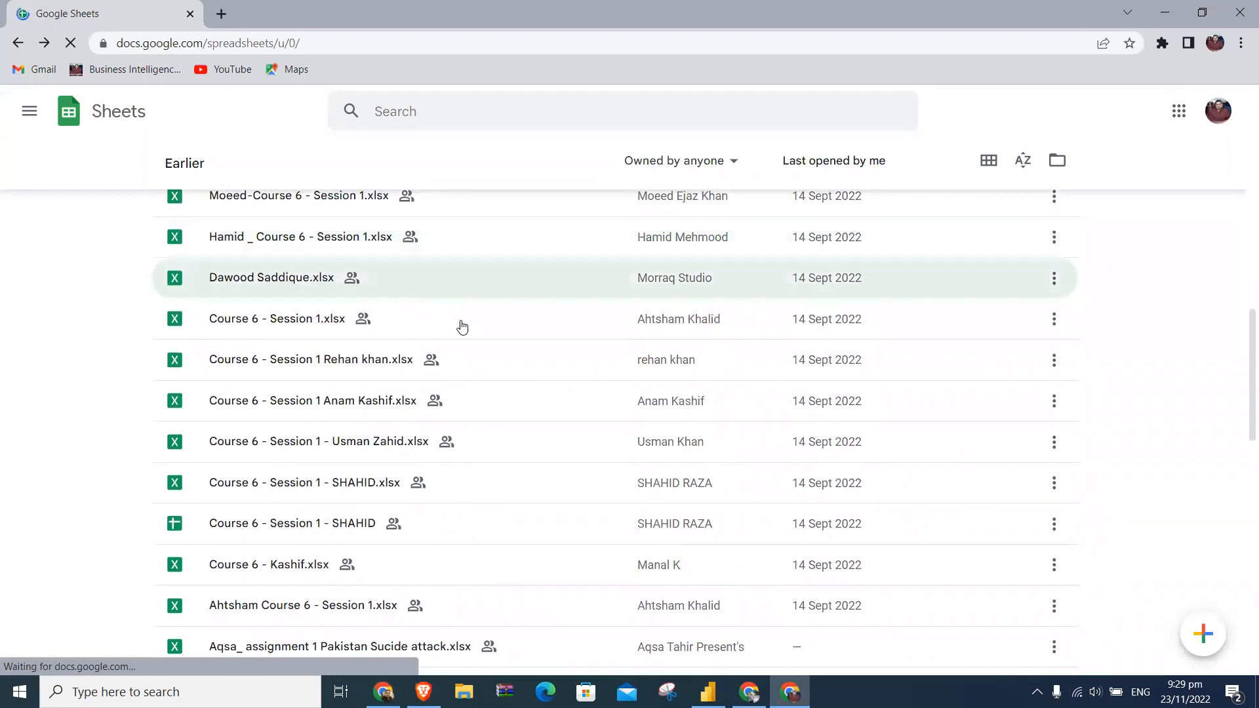
{"action": "scroll", "coordinate": [563, 414], "scroll_direction": "down", "scroll_amount": 7}
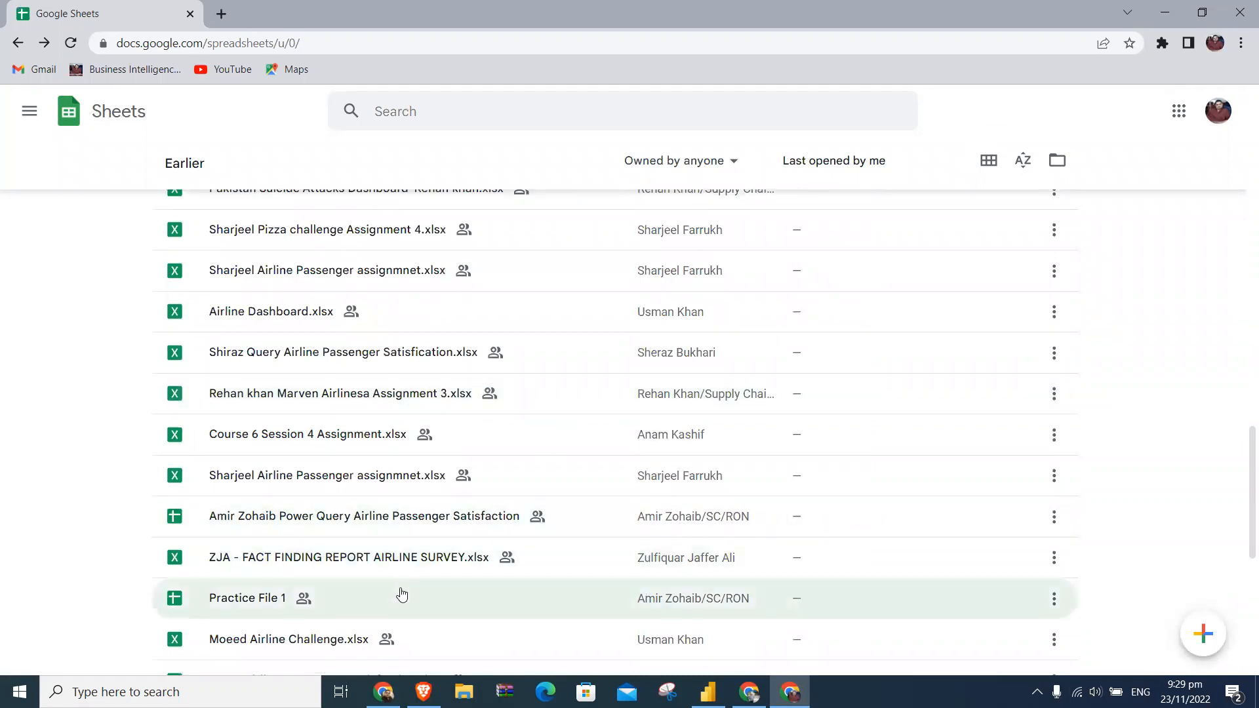
{"action": "scroll", "coordinate": [405, 593], "scroll_direction": "down", "scroll_amount": 7}
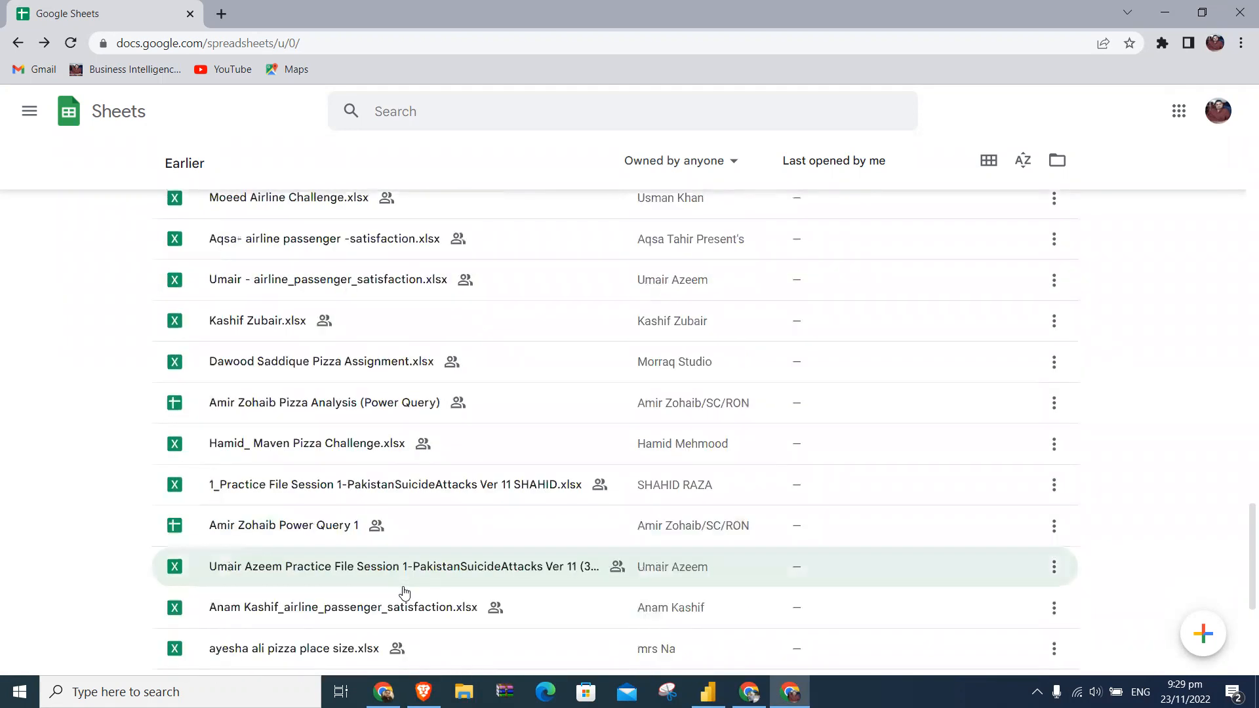
{"action": "scroll", "coordinate": [405, 593], "scroll_direction": "down", "scroll_amount": 2}
{"action": "scroll", "coordinate": [697, 486], "scroll_direction": "up", "scroll_amount": 10}
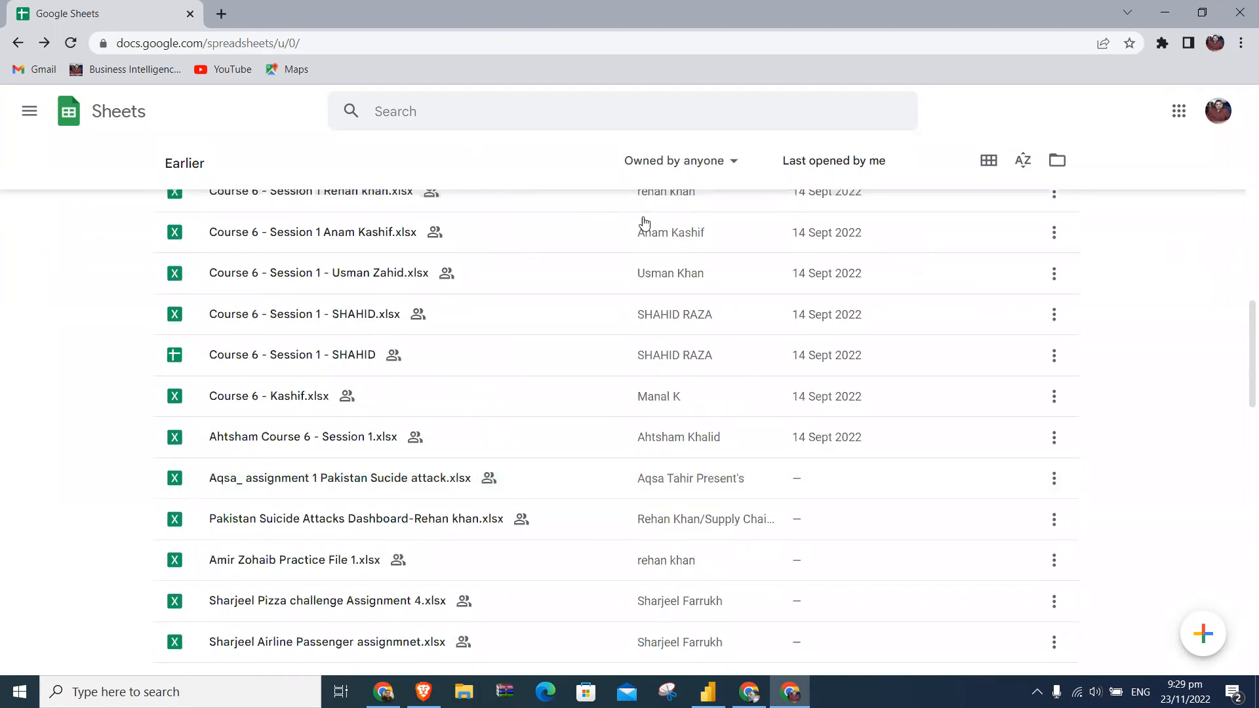
- Filter the spreadsheet list to files owned by me and open Course 6 - Session 1 to inspect its data
{"action": "left_click", "coordinate": [712, 169]}
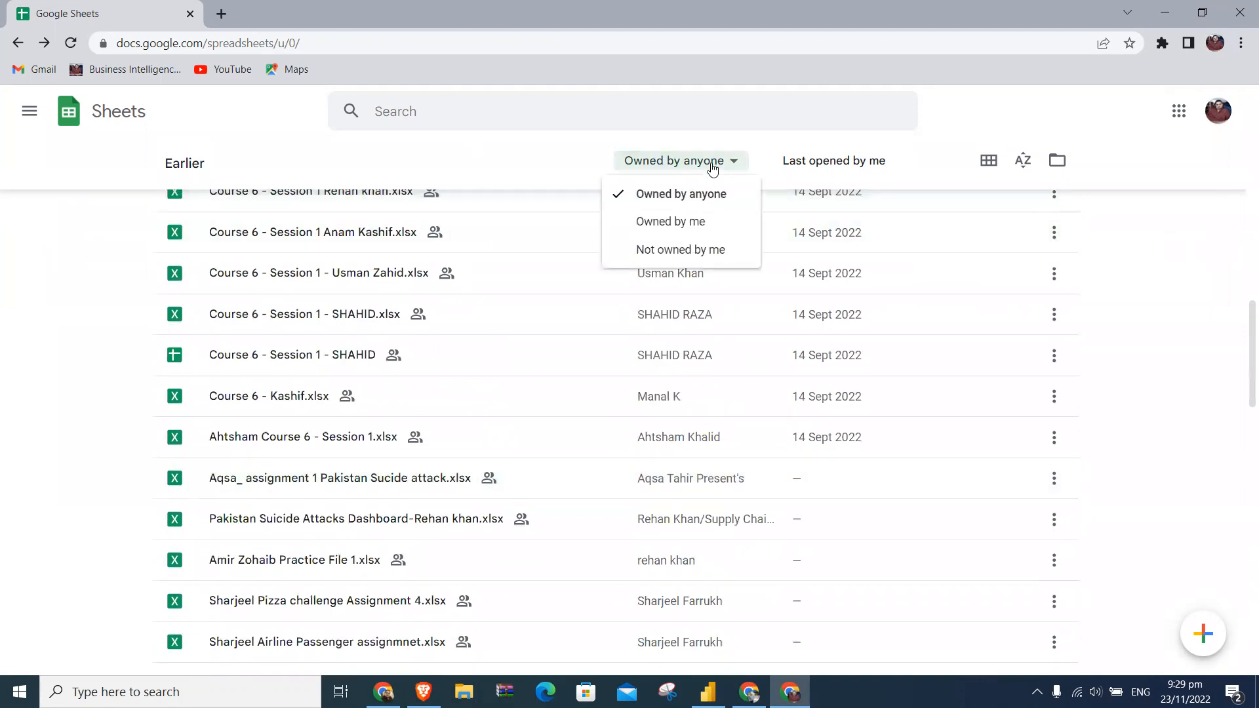
{"action": "left_click", "coordinate": [703, 221]}
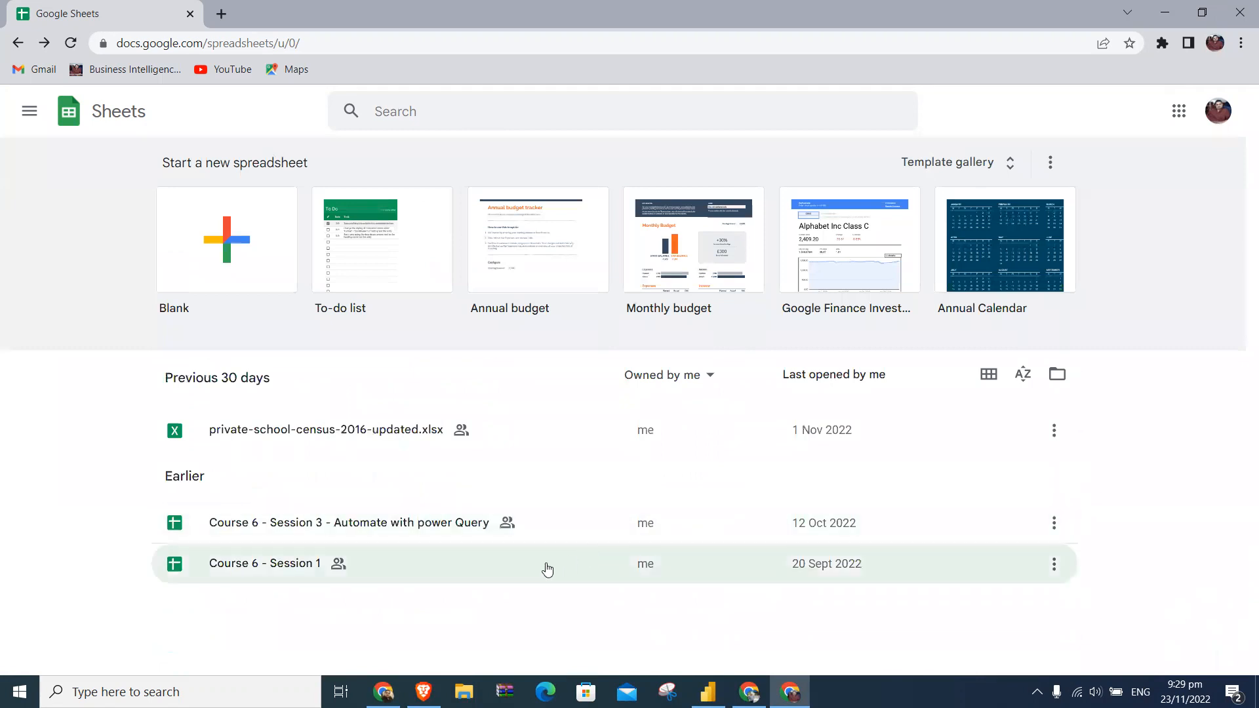
{"action": "left_click", "coordinate": [287, 568]}
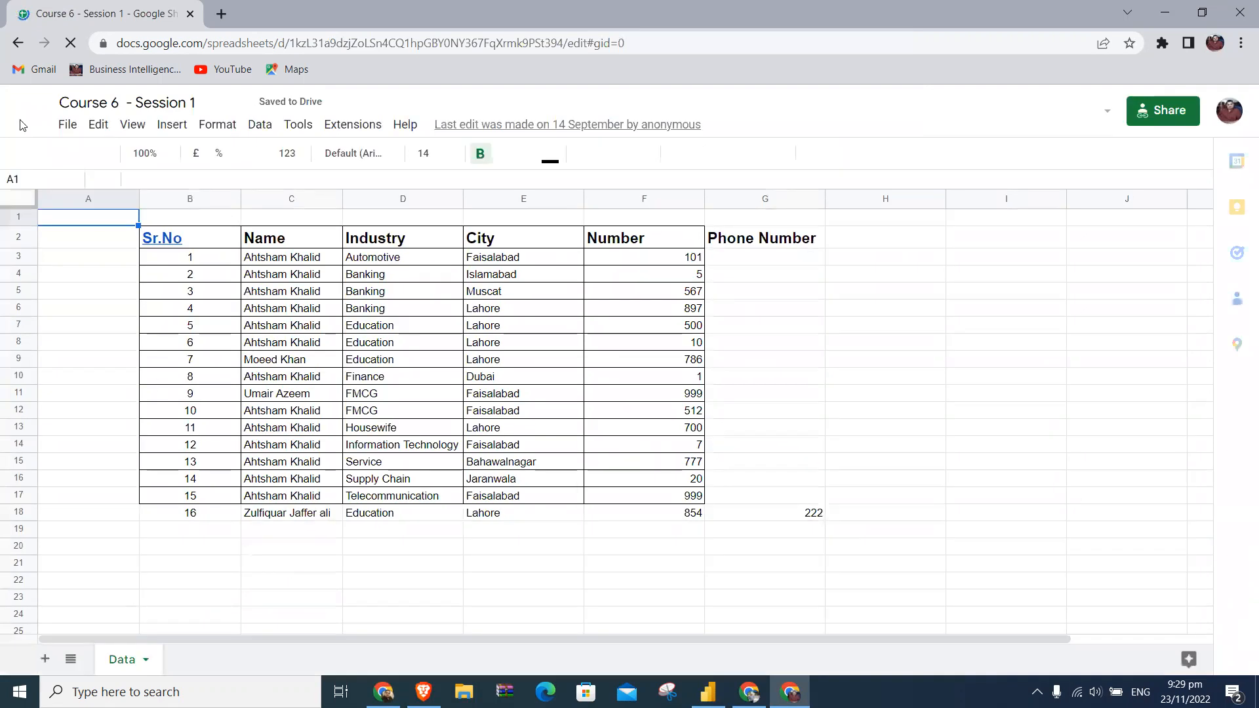
- Return to the spreadsheet list and open Google Drive for the same account
{"action": "left_click", "coordinate": [19, 45]}
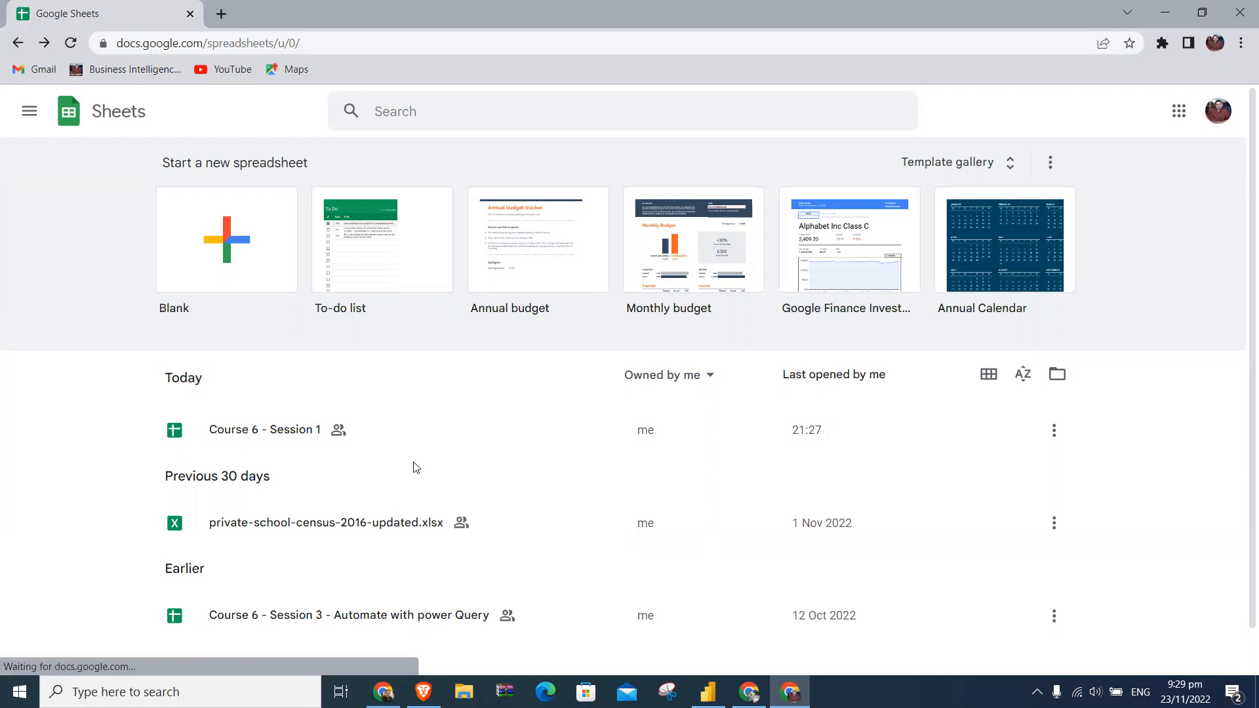
{"action": "left_click", "coordinate": [1178, 111]}
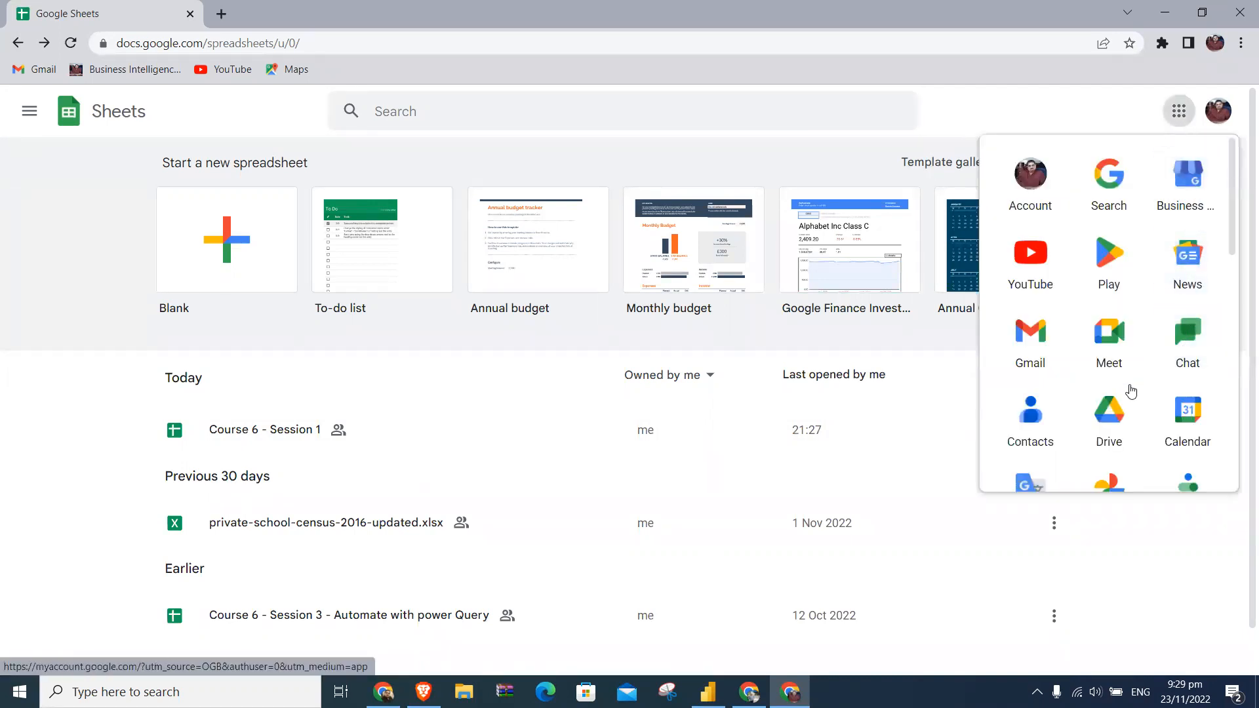
{"action": "left_click", "coordinate": [1118, 412]}
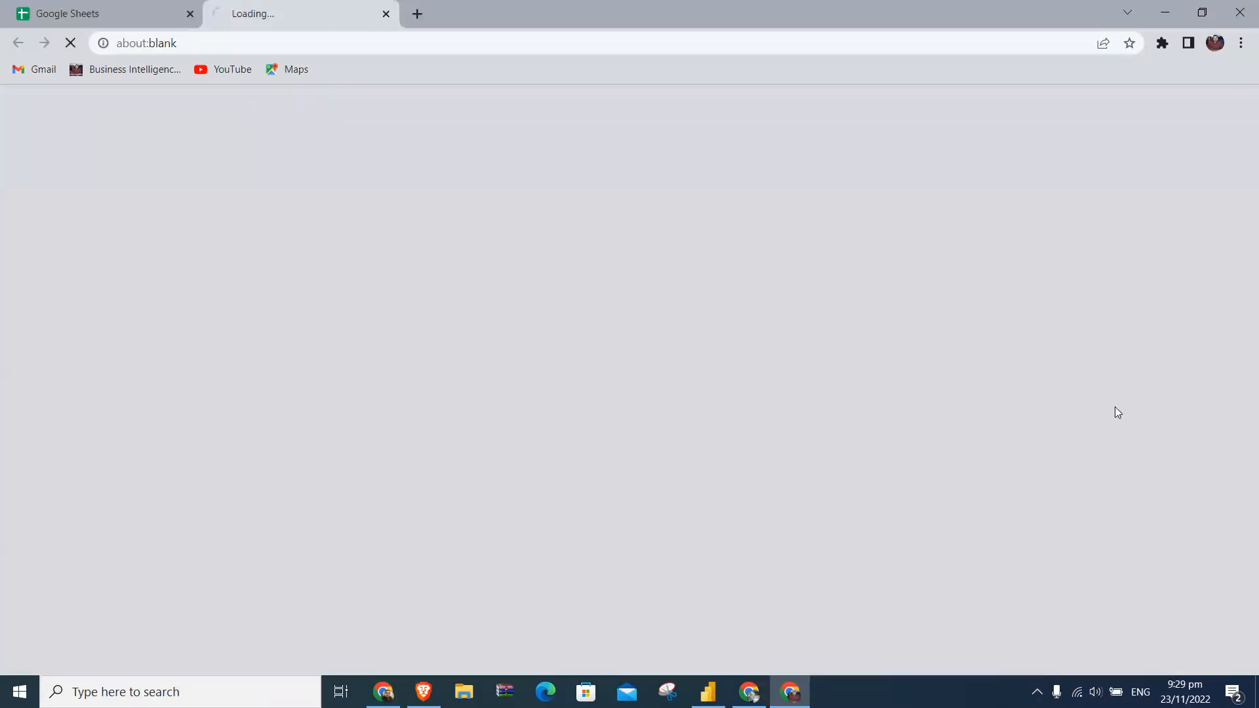
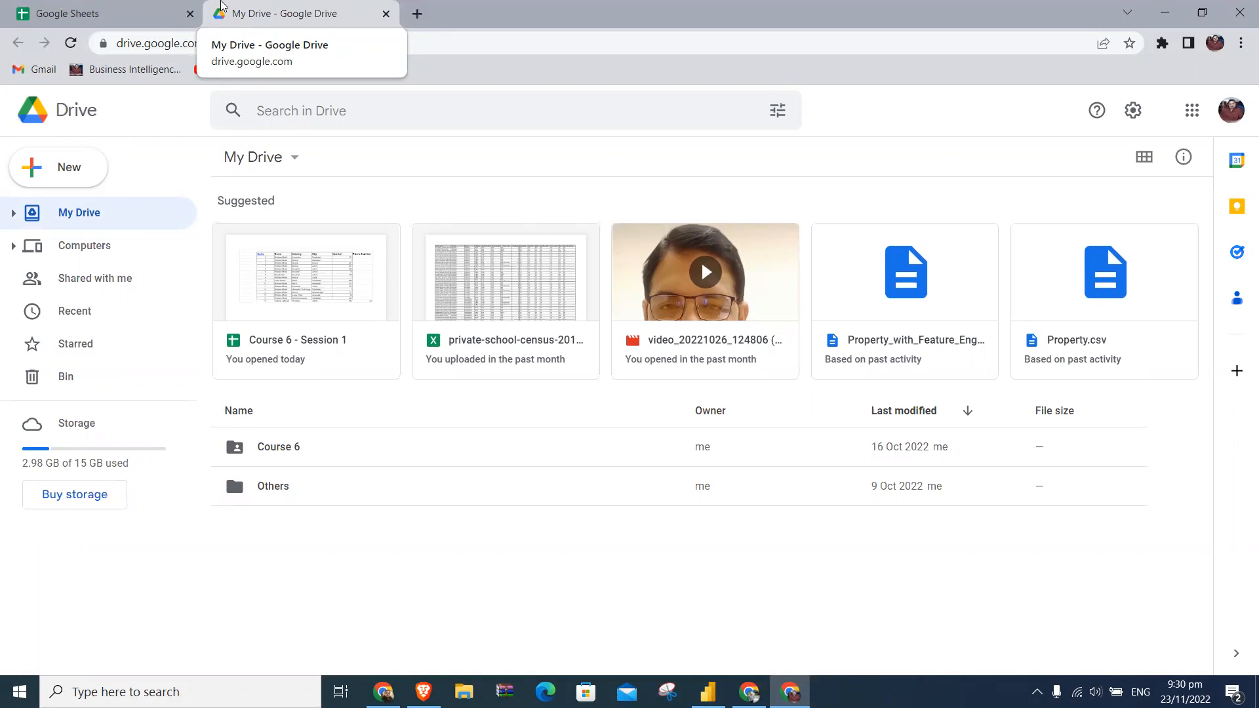
- Look through the Course 6 folder's Session 5 and Session 4 assignment data, including the Pizza+Place+Sales (1) folder
{"action": "double_click", "coordinate": [277, 453]}
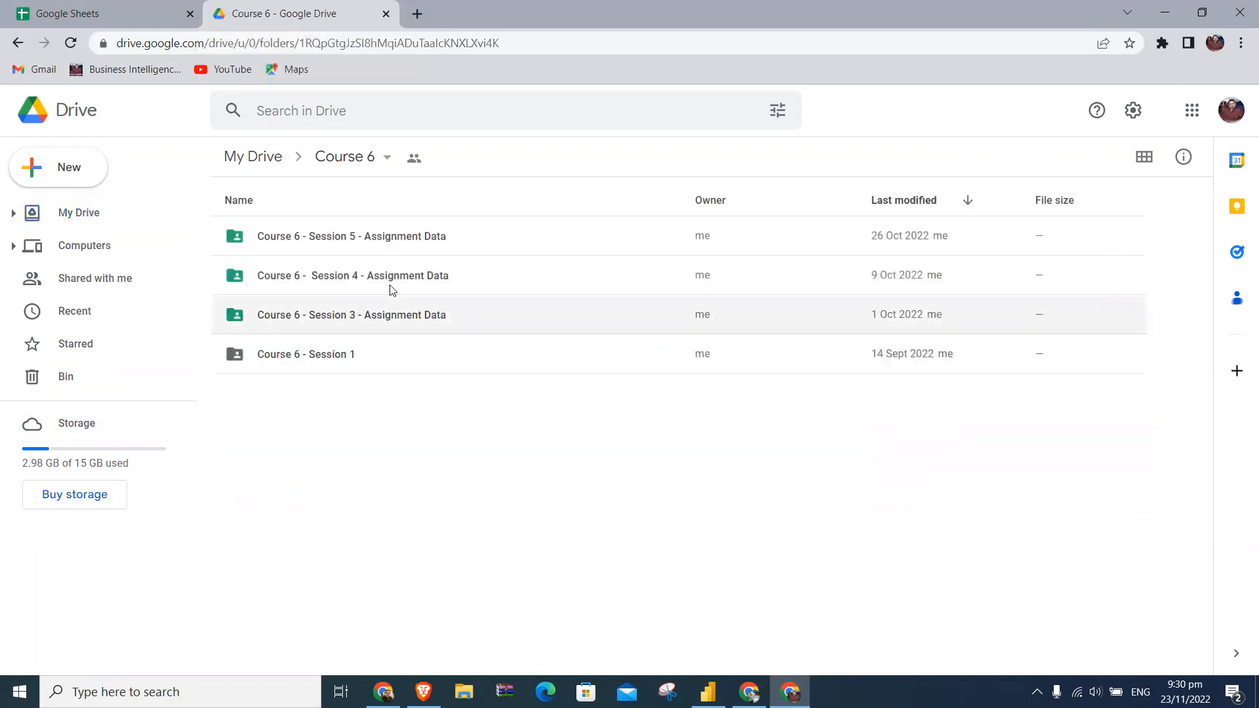
{"action": "double_click", "coordinate": [438, 237]}
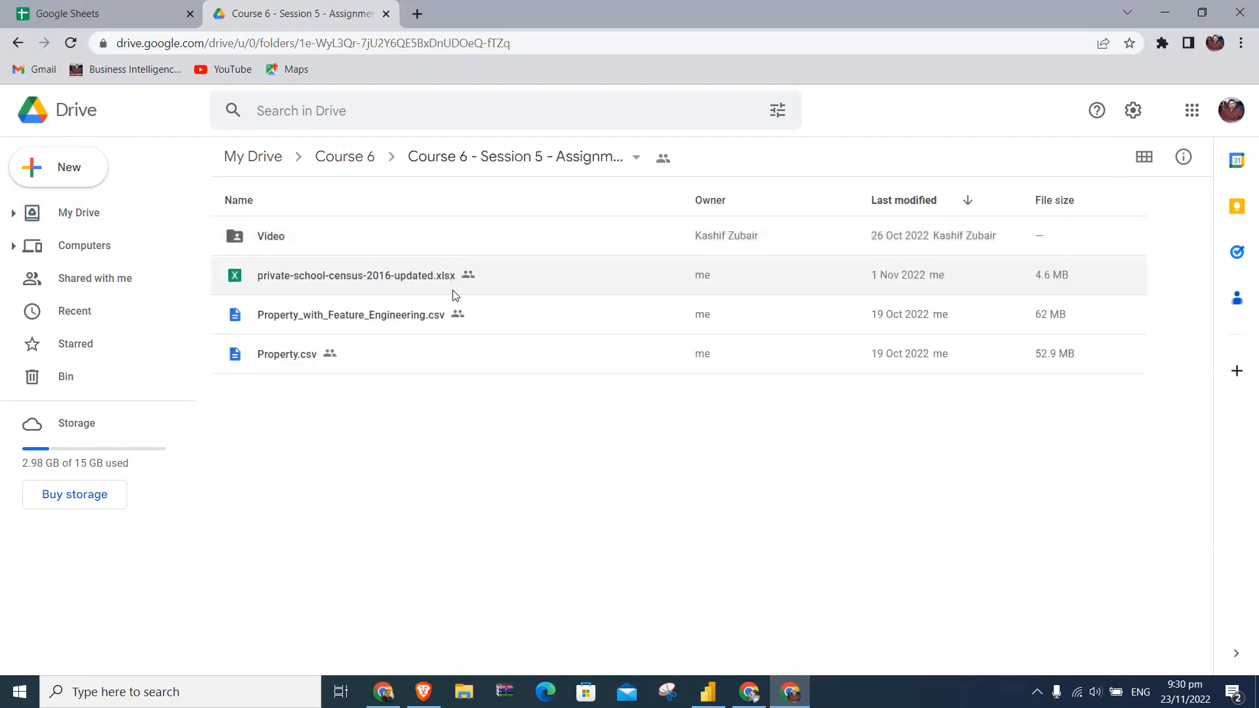
{"action": "left_click", "coordinate": [18, 43]}
{"action": "double_click", "coordinate": [317, 274]}
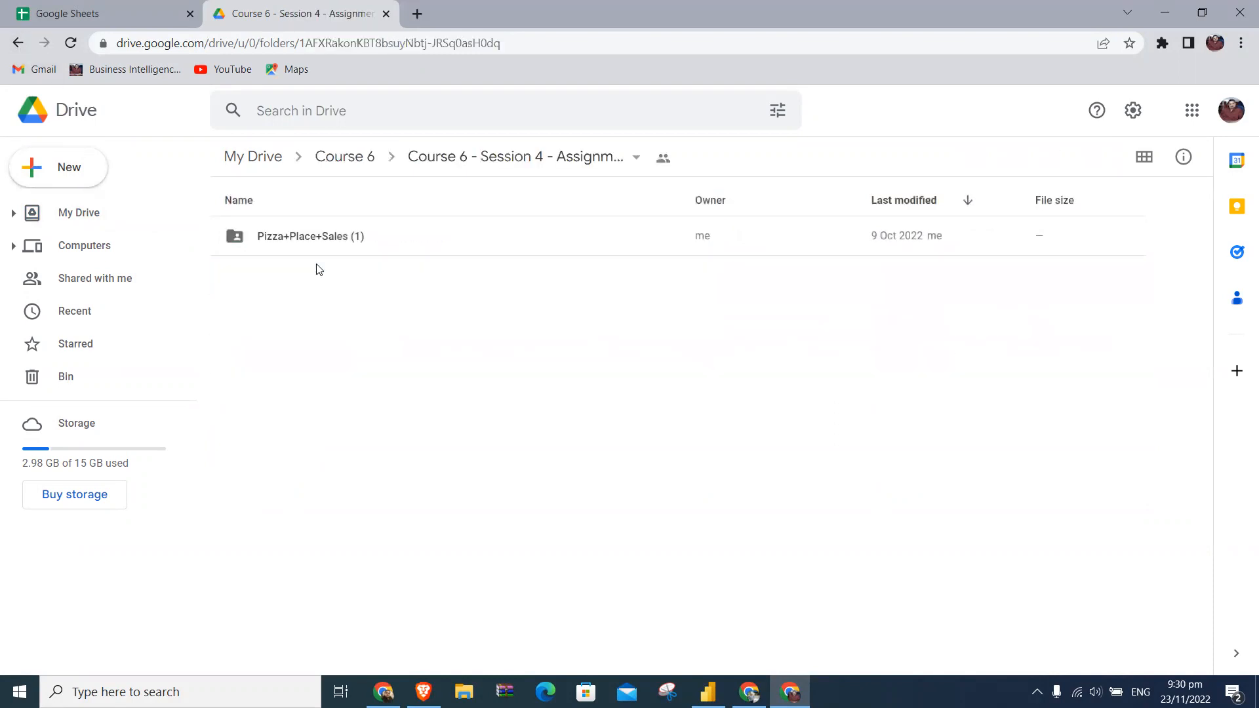
{"action": "double_click", "coordinate": [331, 240]}
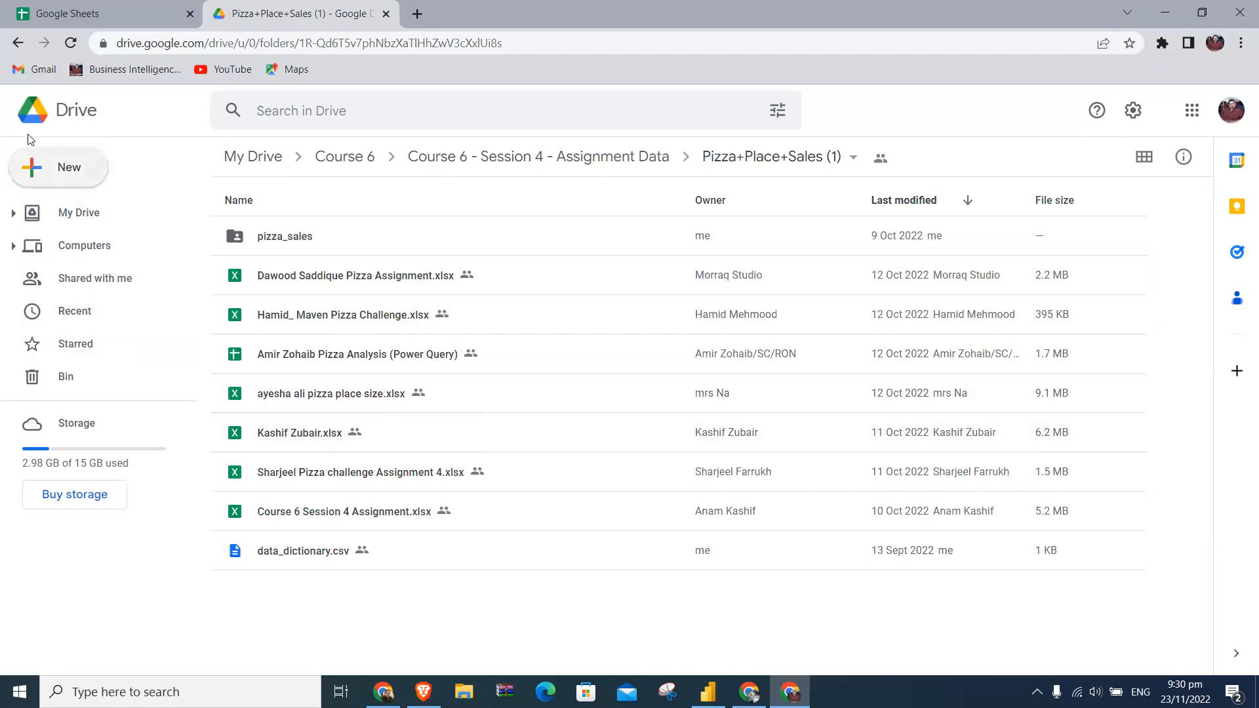
{"action": "left_click", "coordinate": [18, 43]}
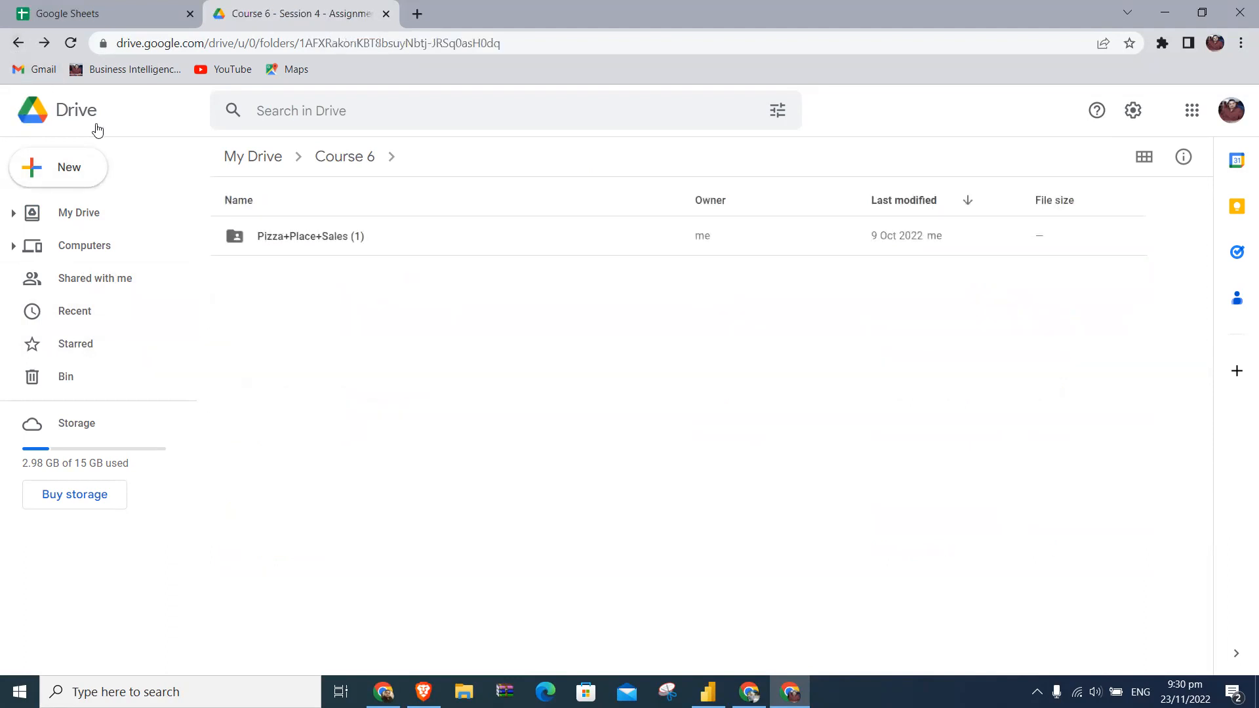
- Browse the list of recently used Drive files for a suitable spreadsheet
{"action": "left_click", "coordinate": [95, 310]}
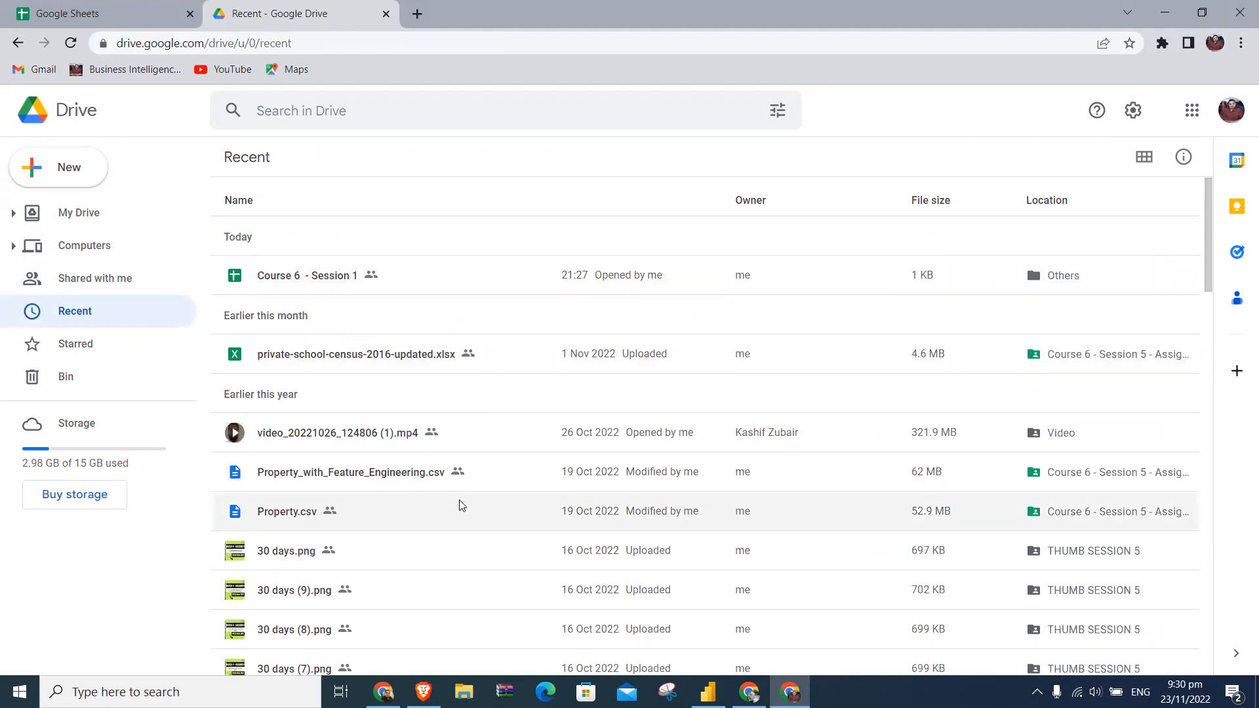
{"action": "scroll", "coordinate": [461, 505], "scroll_direction": "down", "scroll_amount": 15}
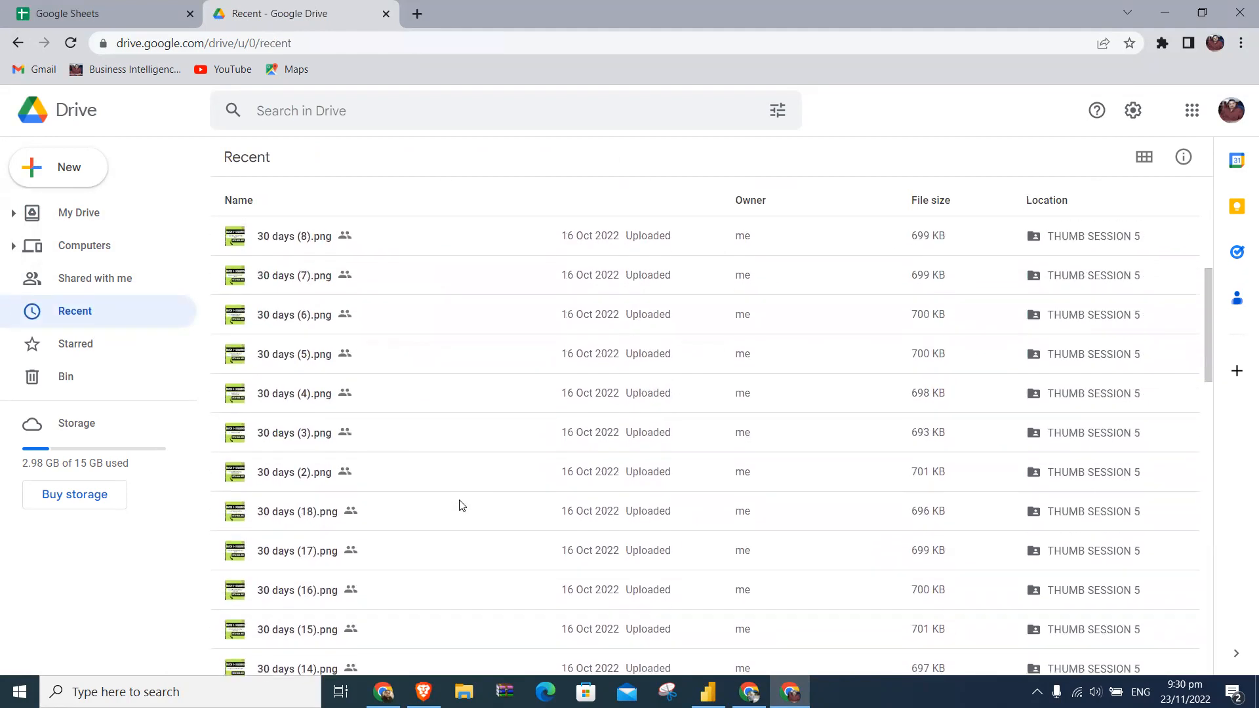
{"action": "scroll", "coordinate": [461, 505], "scroll_direction": "down", "scroll_amount": 15}
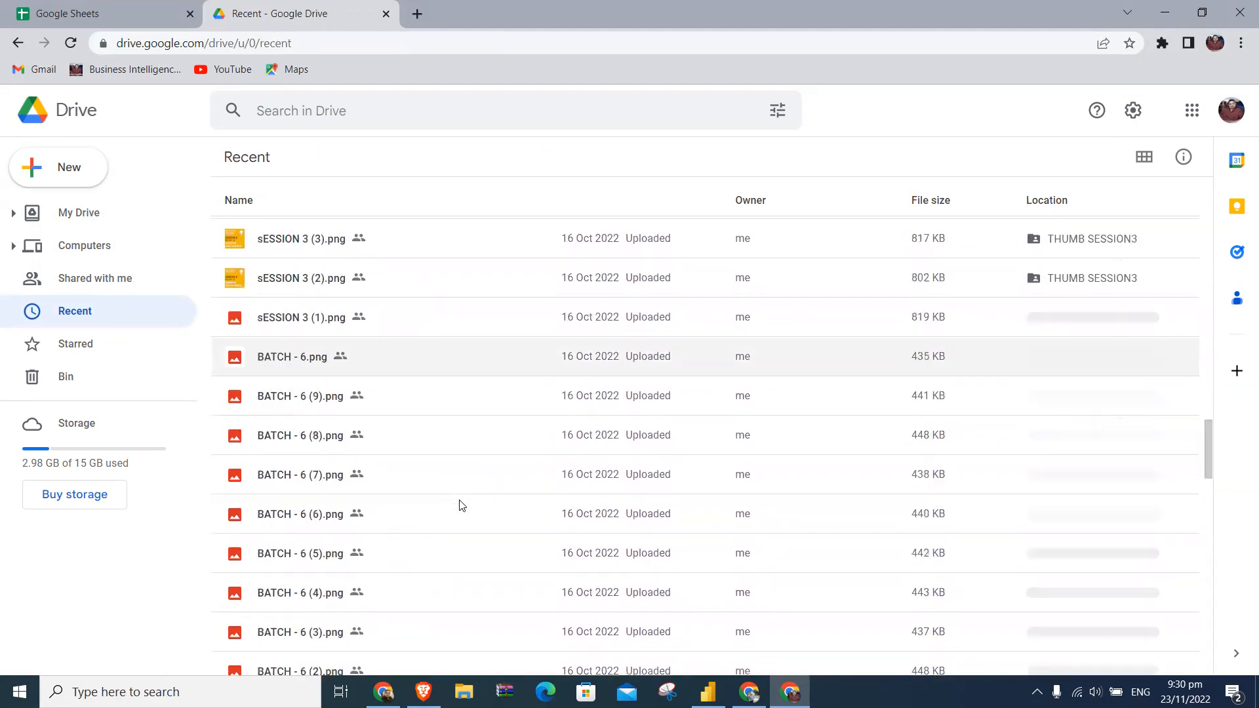
{"action": "scroll", "coordinate": [461, 505], "scroll_direction": "down", "scroll_amount": 15}
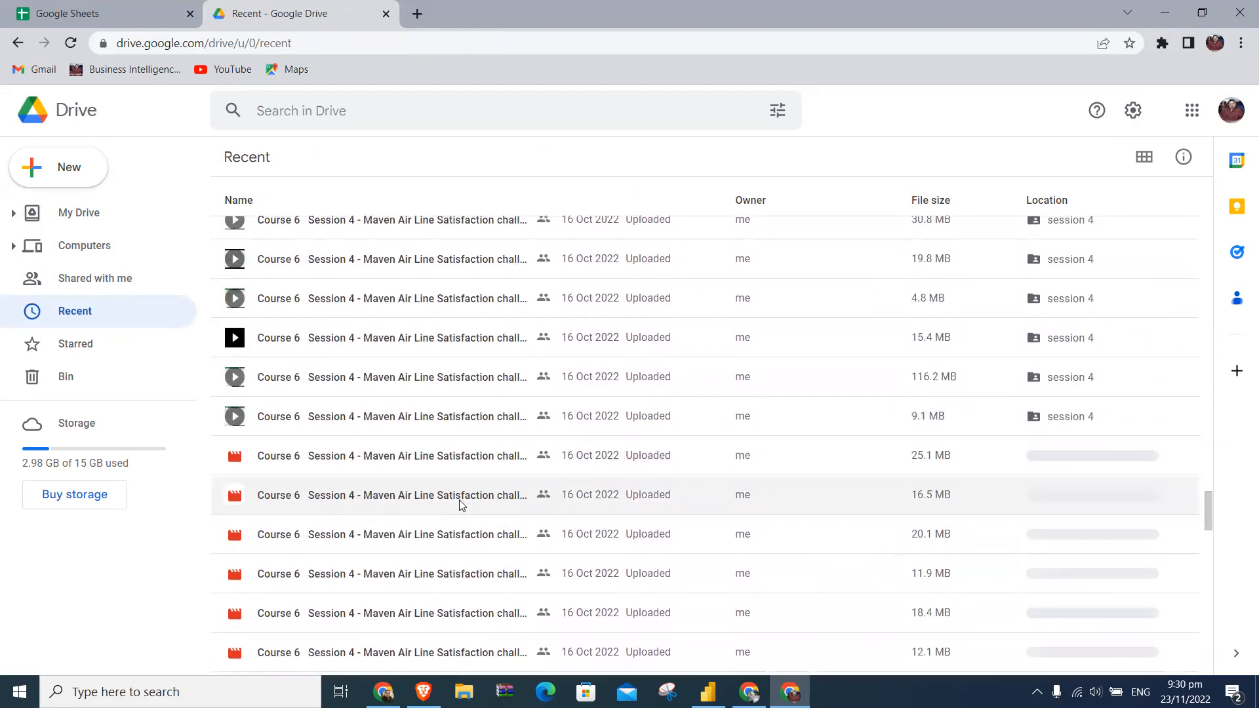
{"action": "scroll", "coordinate": [461, 505], "scroll_direction": "up", "scroll_amount": 10}
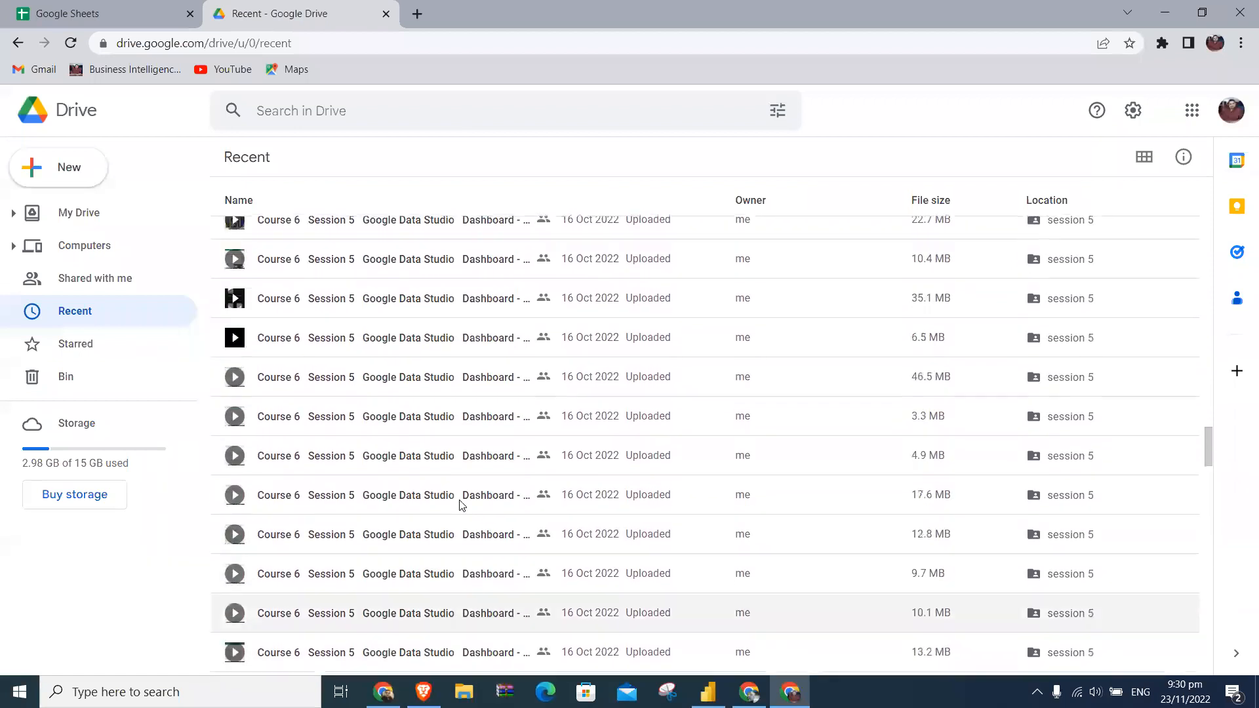
- Open the Course 6 - Session 1 spreadsheet from My Drive and copy its URL
{"action": "left_click", "coordinate": [78, 212]}
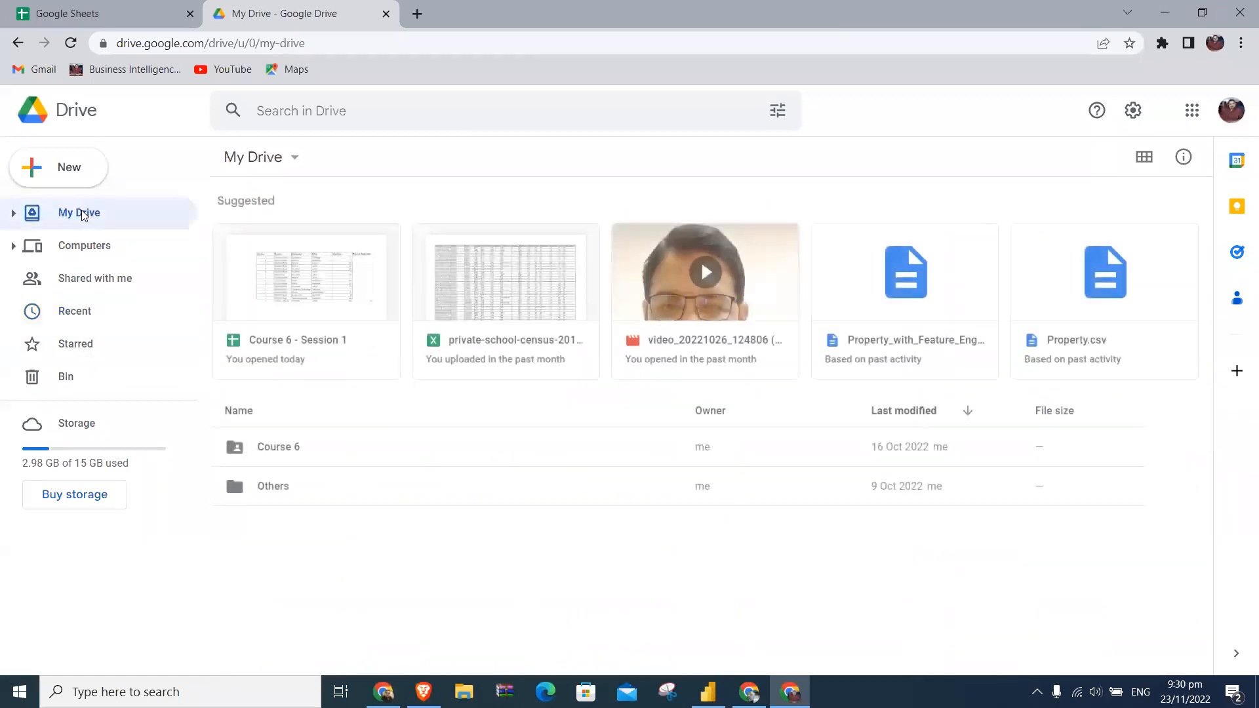
{"action": "double_click", "coordinate": [333, 283]}
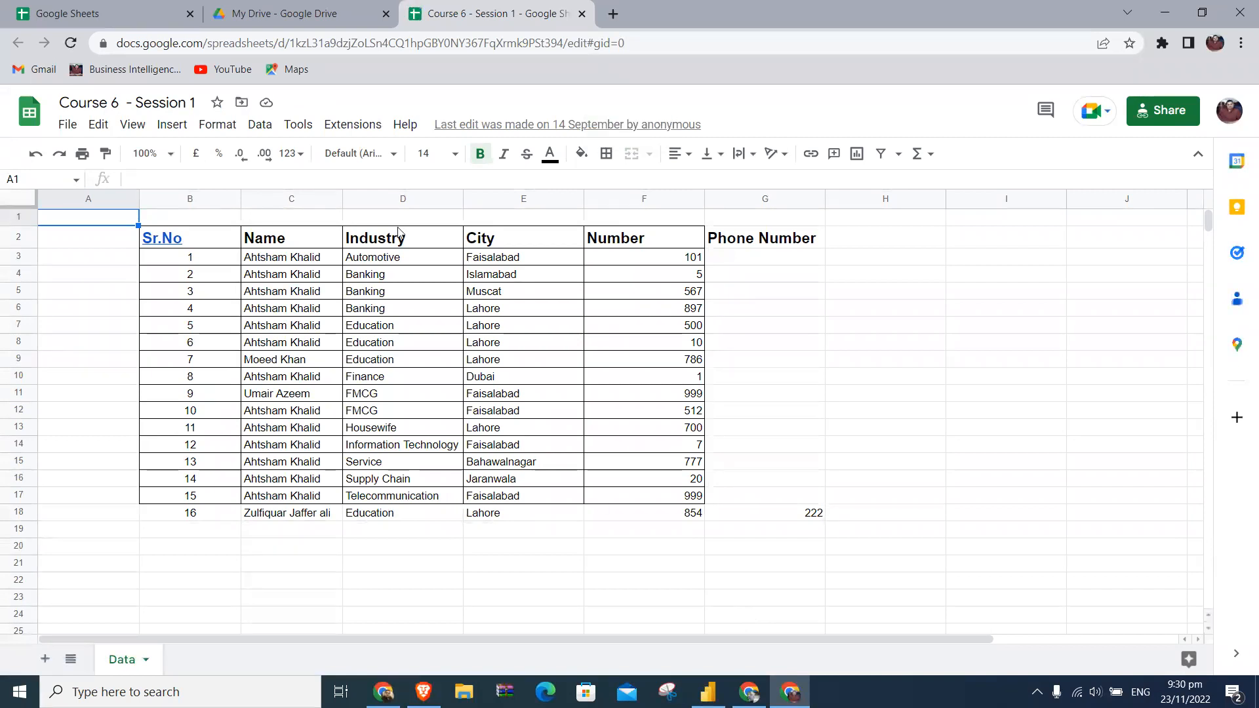
{"action": "right_click", "coordinate": [647, 42]}
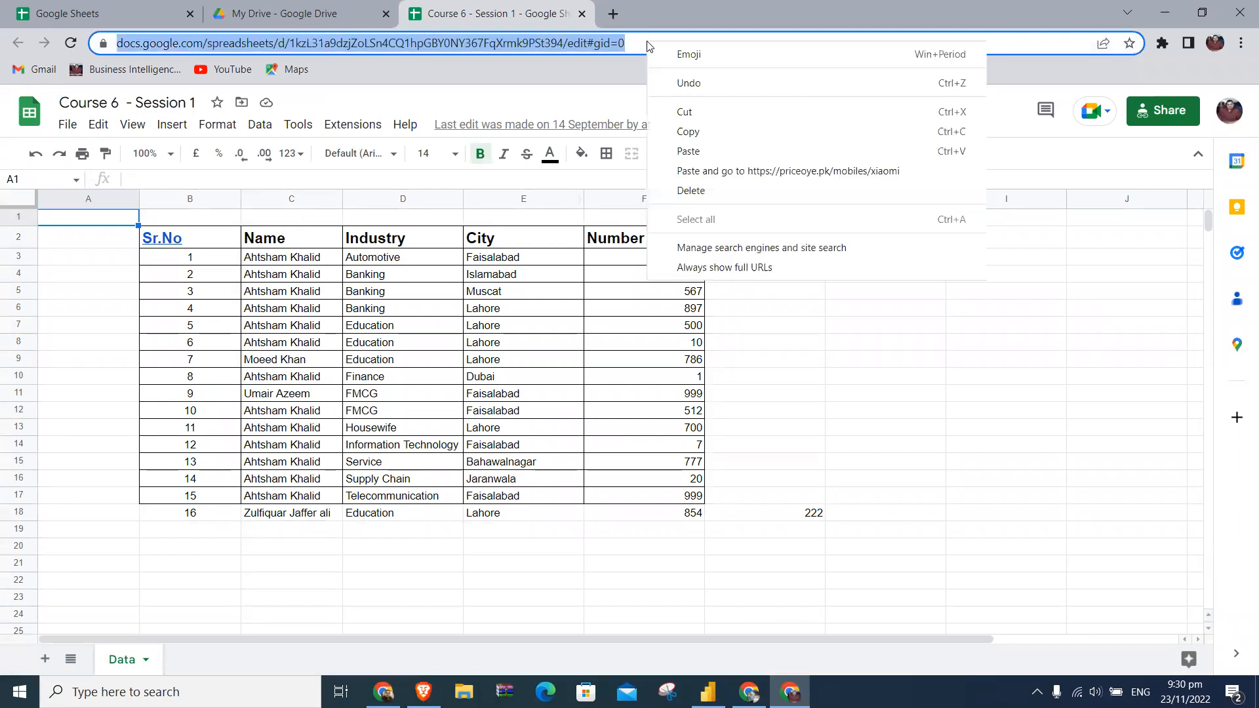
{"action": "left_click", "coordinate": [722, 130]}
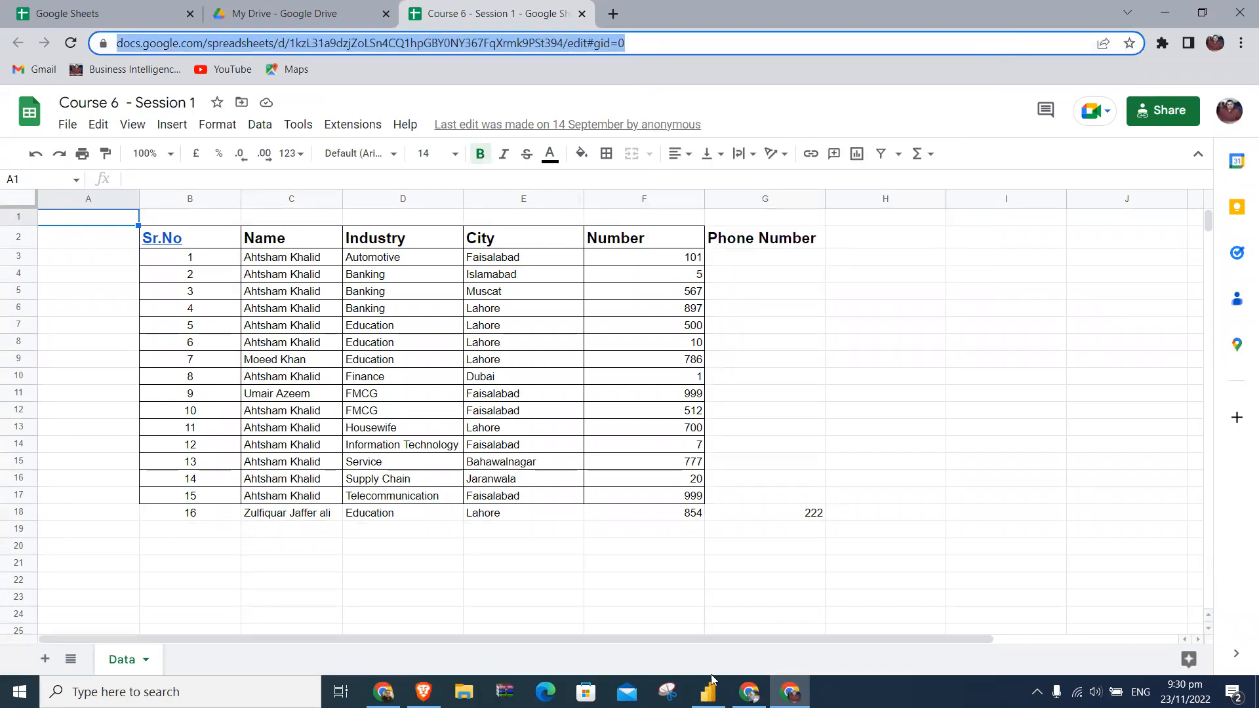
- Switch to Power BI Desktop, choose the Google Sheets data source and submit the copied spreadsheet URL
{"action": "left_click", "coordinate": [708, 691]}
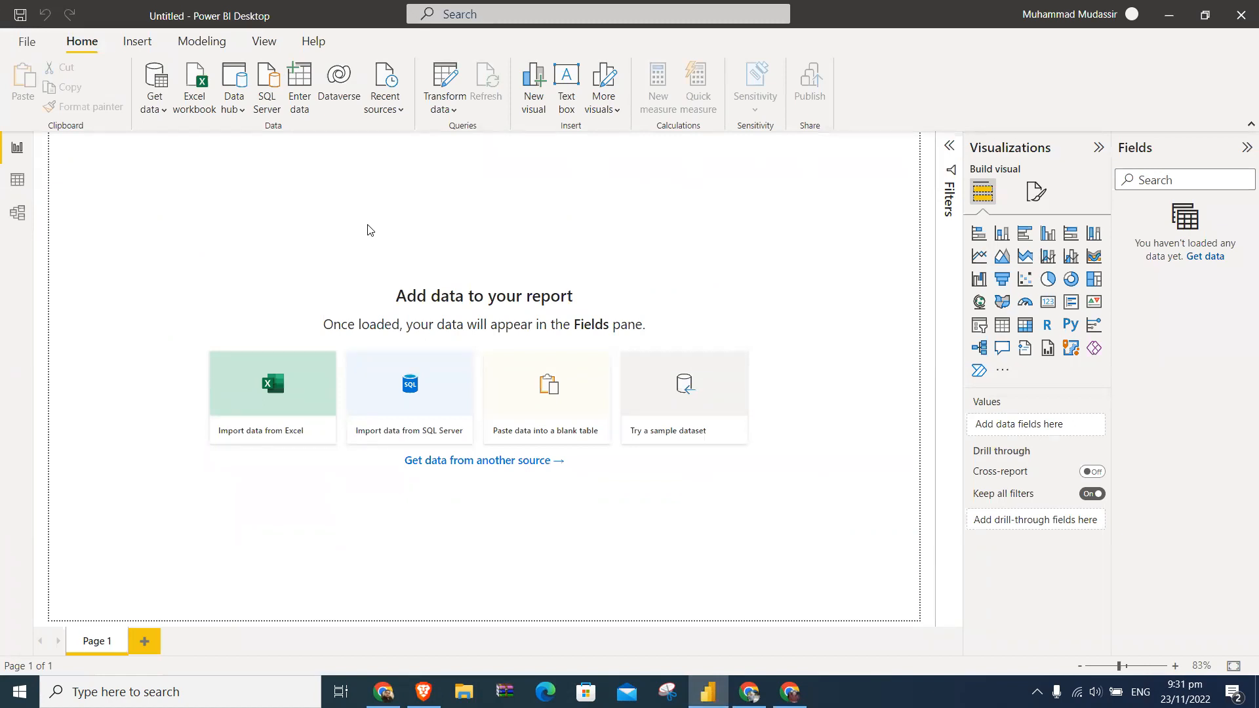
{"action": "left_click", "coordinate": [163, 112]}
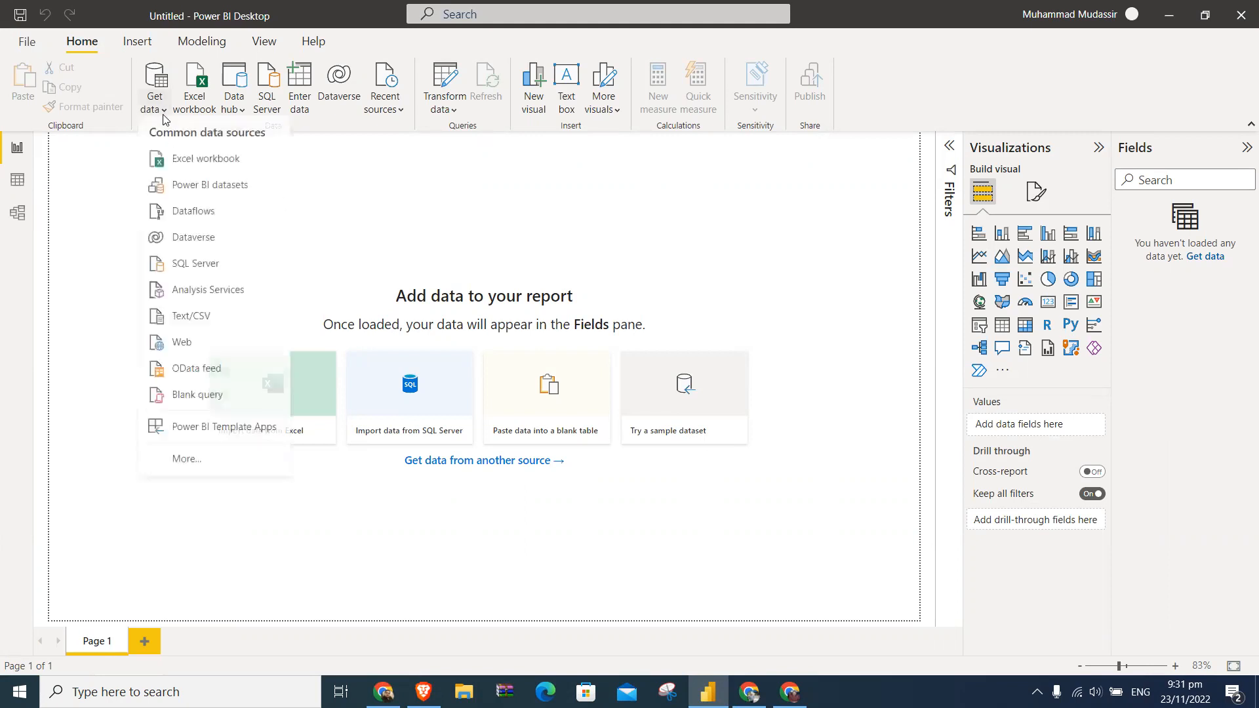
{"action": "left_click", "coordinate": [197, 462]}
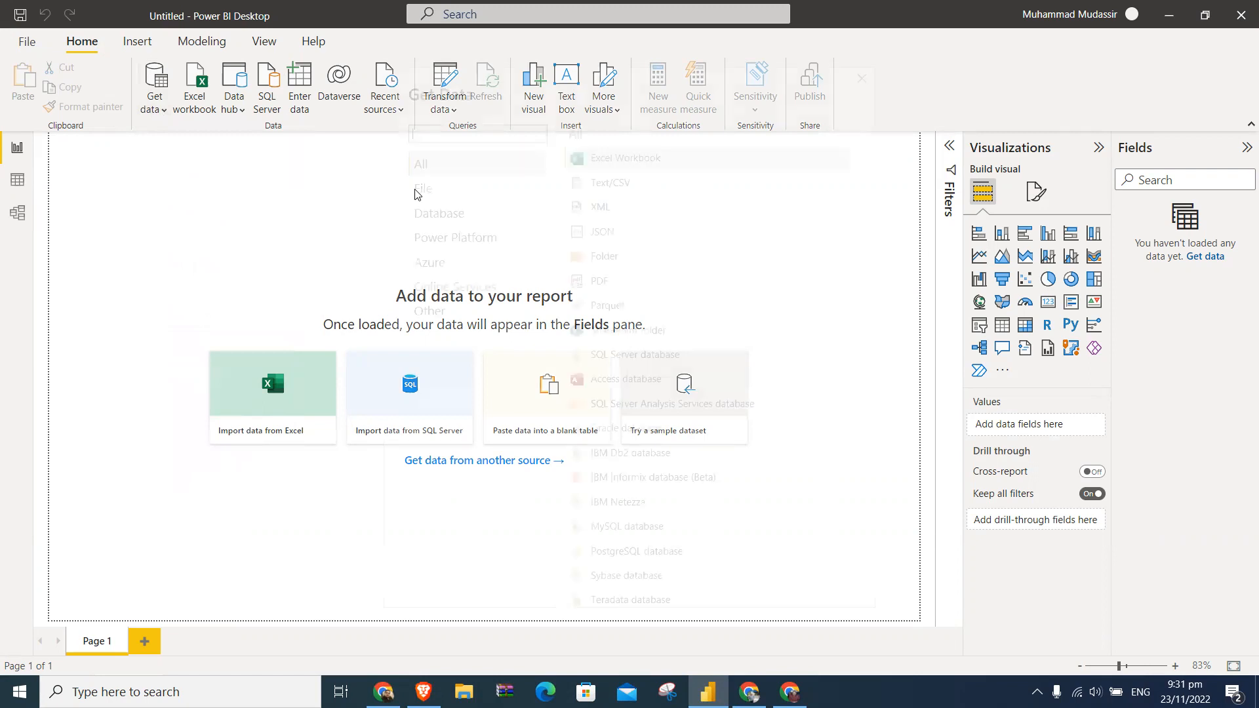
{"action": "type", "text": "google"}
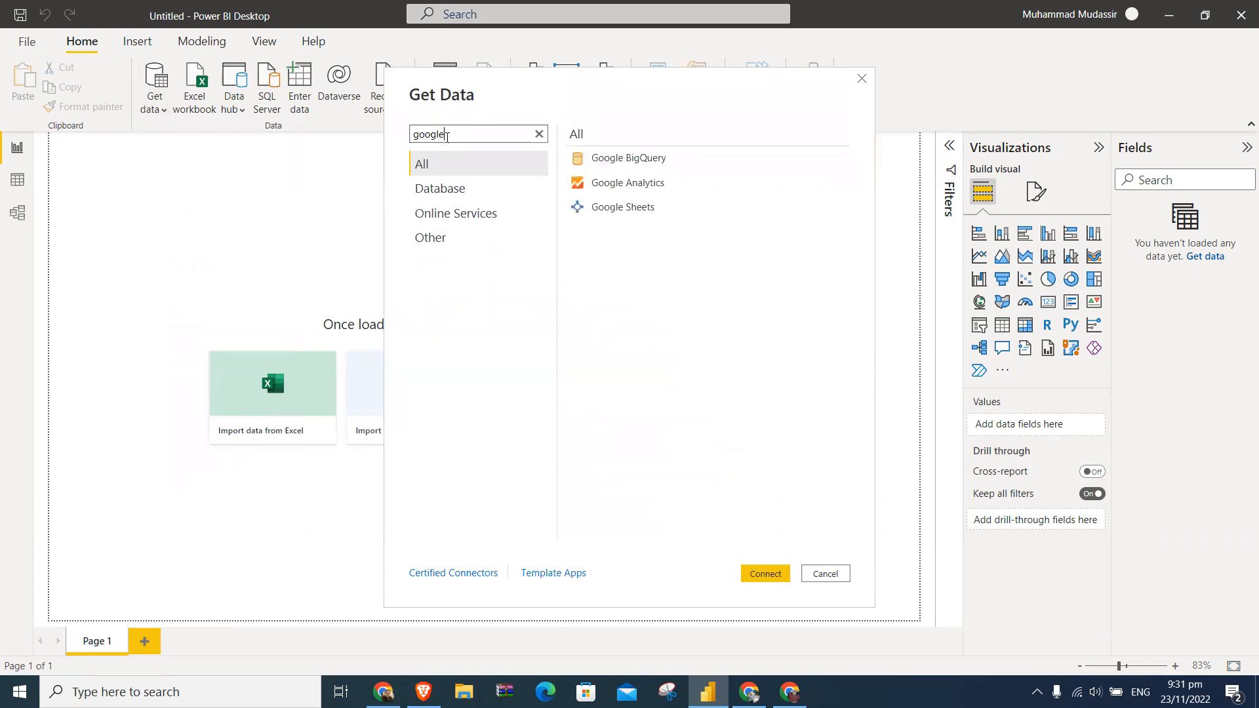
{"action": "double_click", "coordinate": [604, 206]}
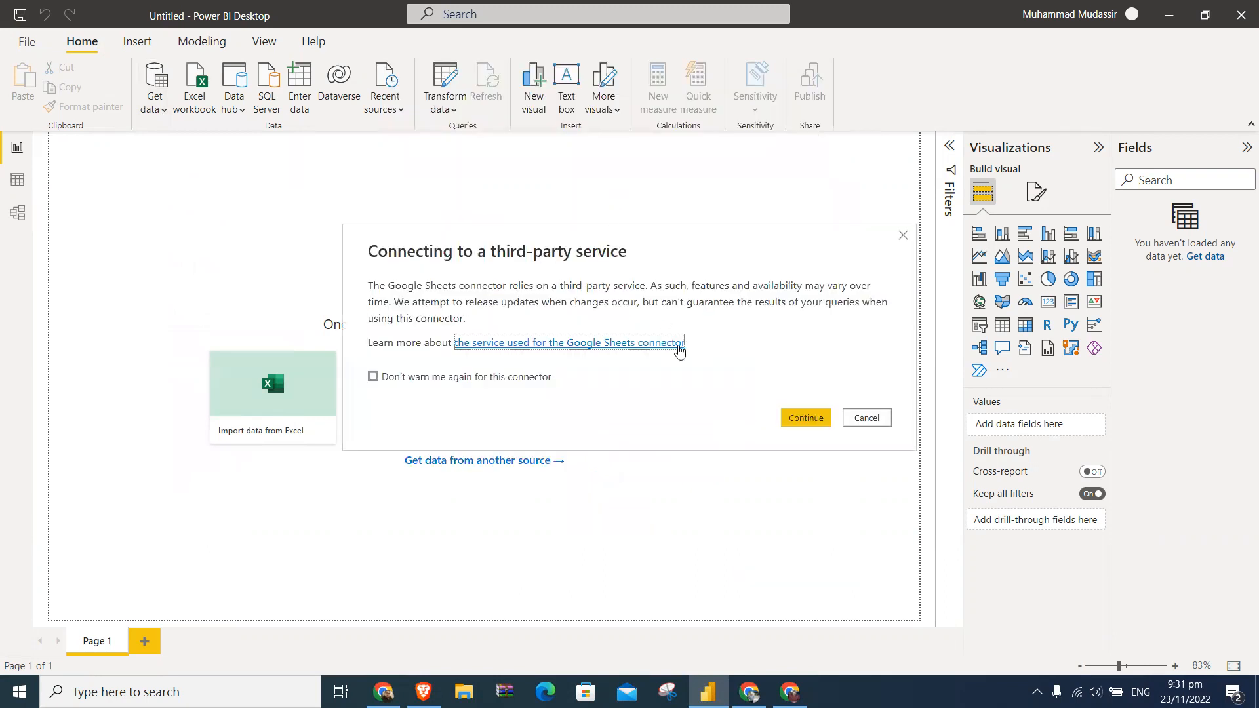
{"action": "left_click", "coordinate": [800, 423]}
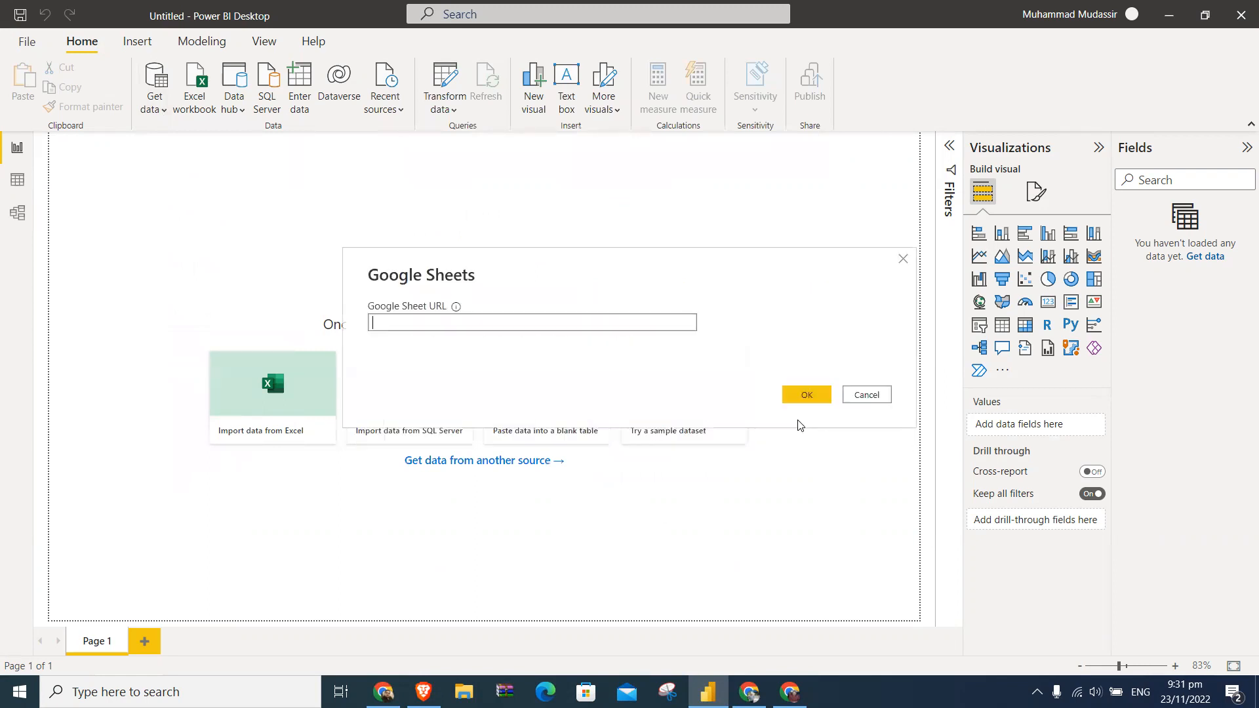
{"action": "key", "text": "ctrl+v"}
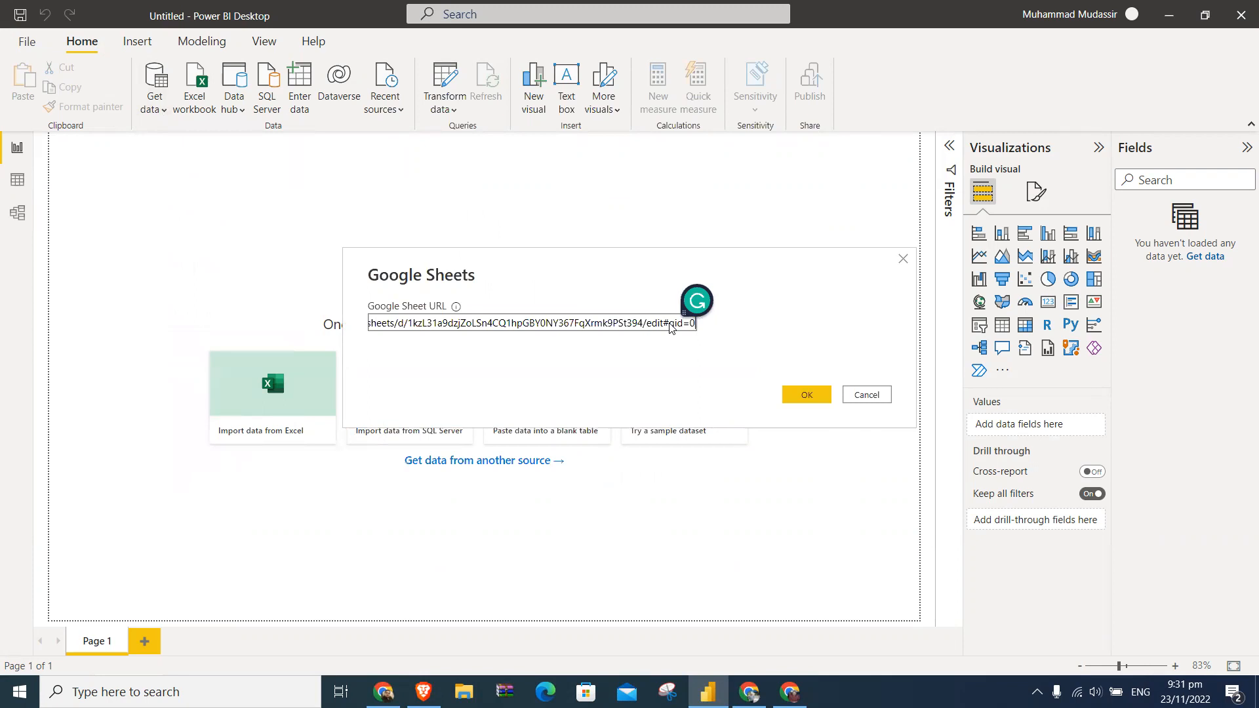
{"action": "left_click", "coordinate": [808, 400]}
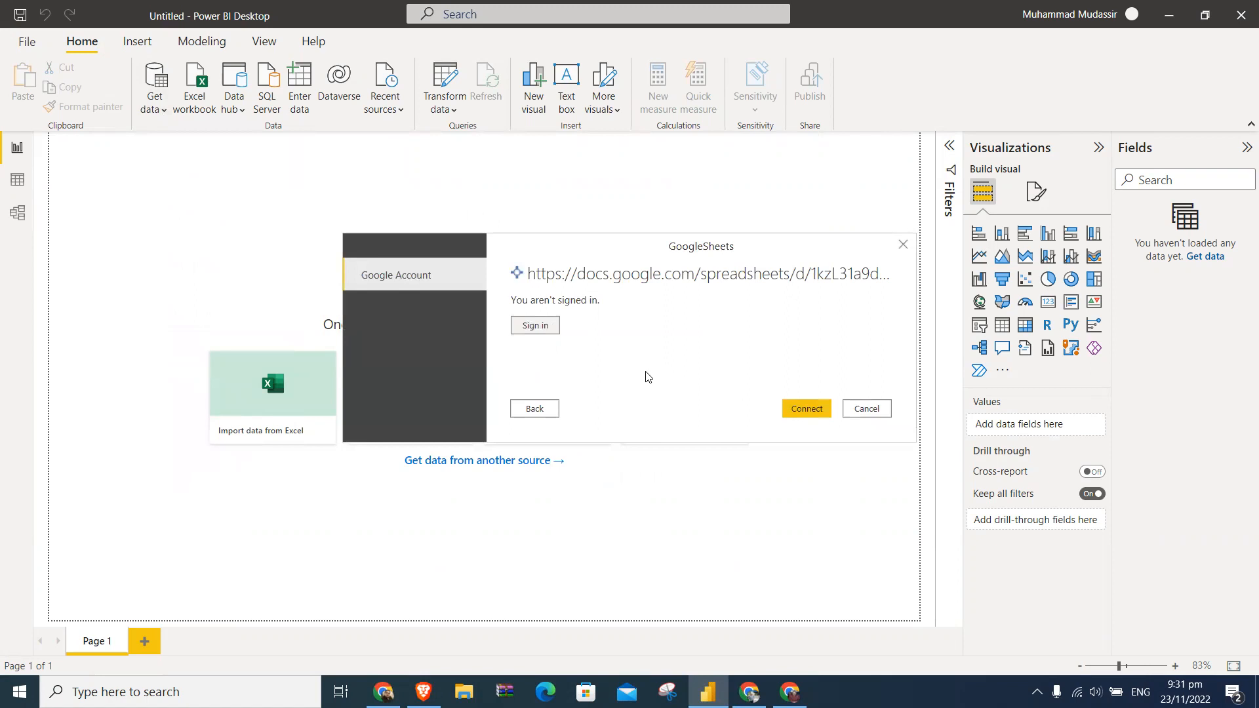
- Sign in to the Google Sheets connector with the second listed Google account, allow access and return to Power BI Desktop
{"action": "left_click", "coordinate": [545, 328]}
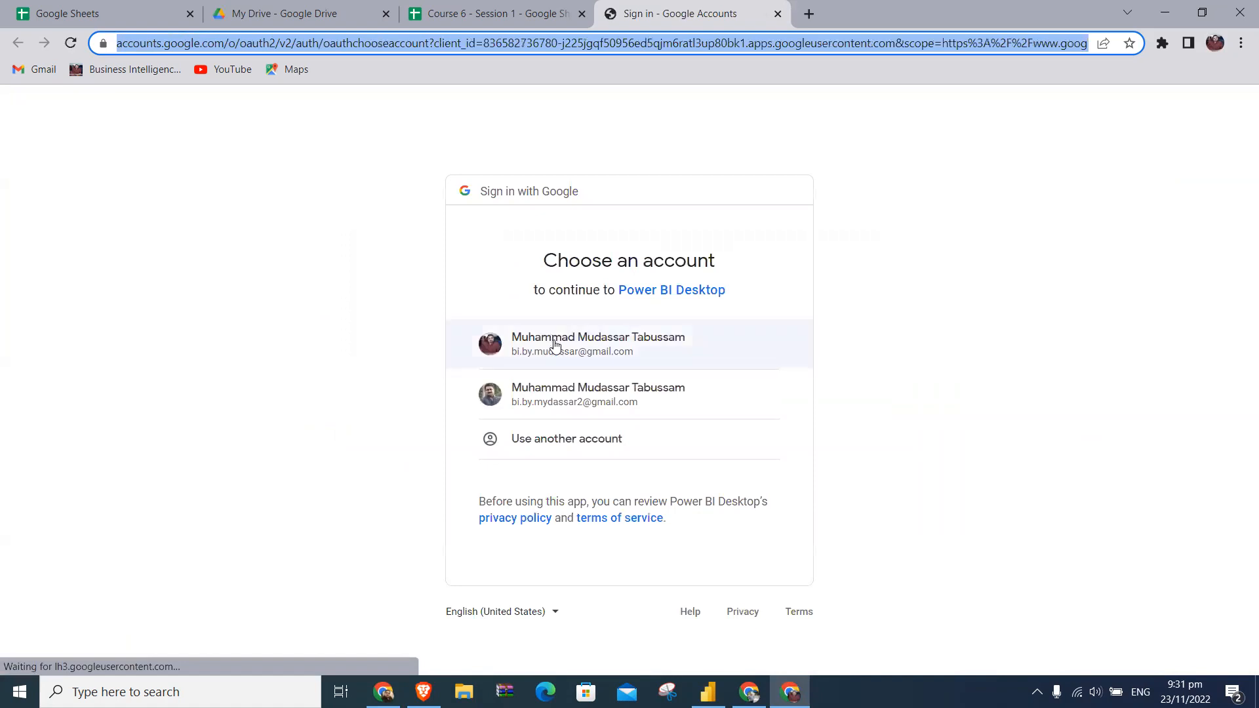
{"action": "left_click", "coordinate": [615, 401]}
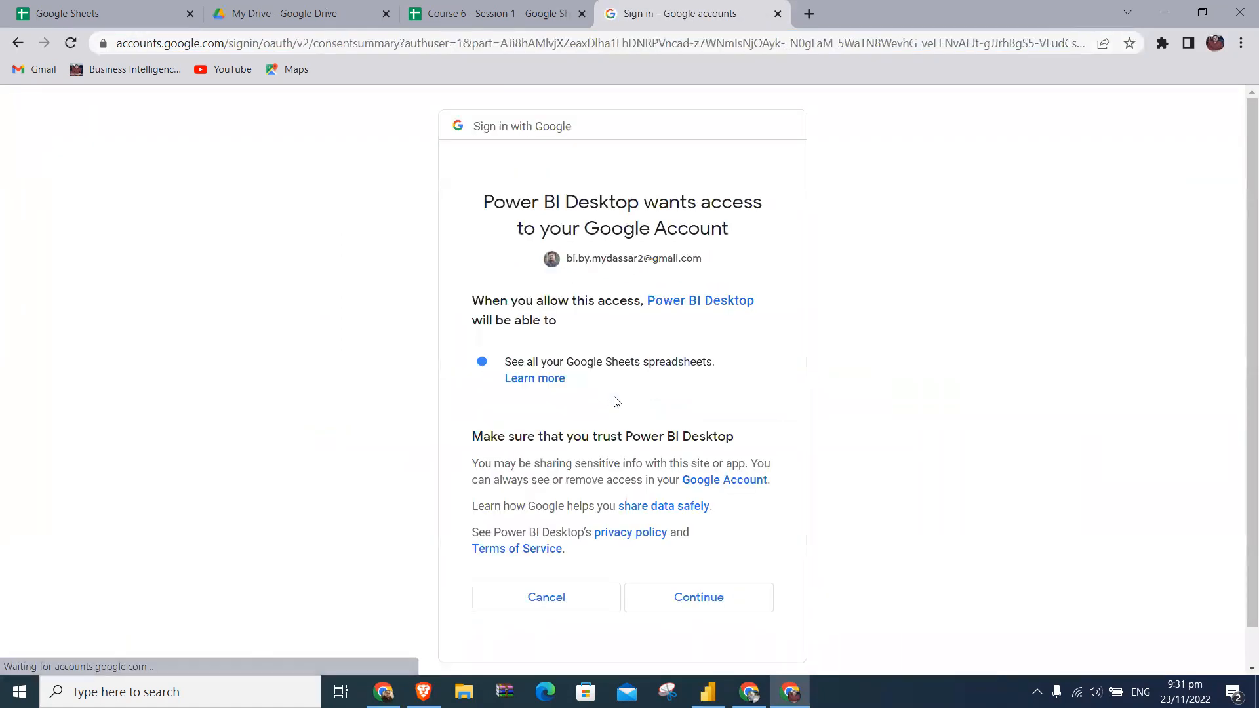
{"action": "left_click", "coordinate": [687, 593]}
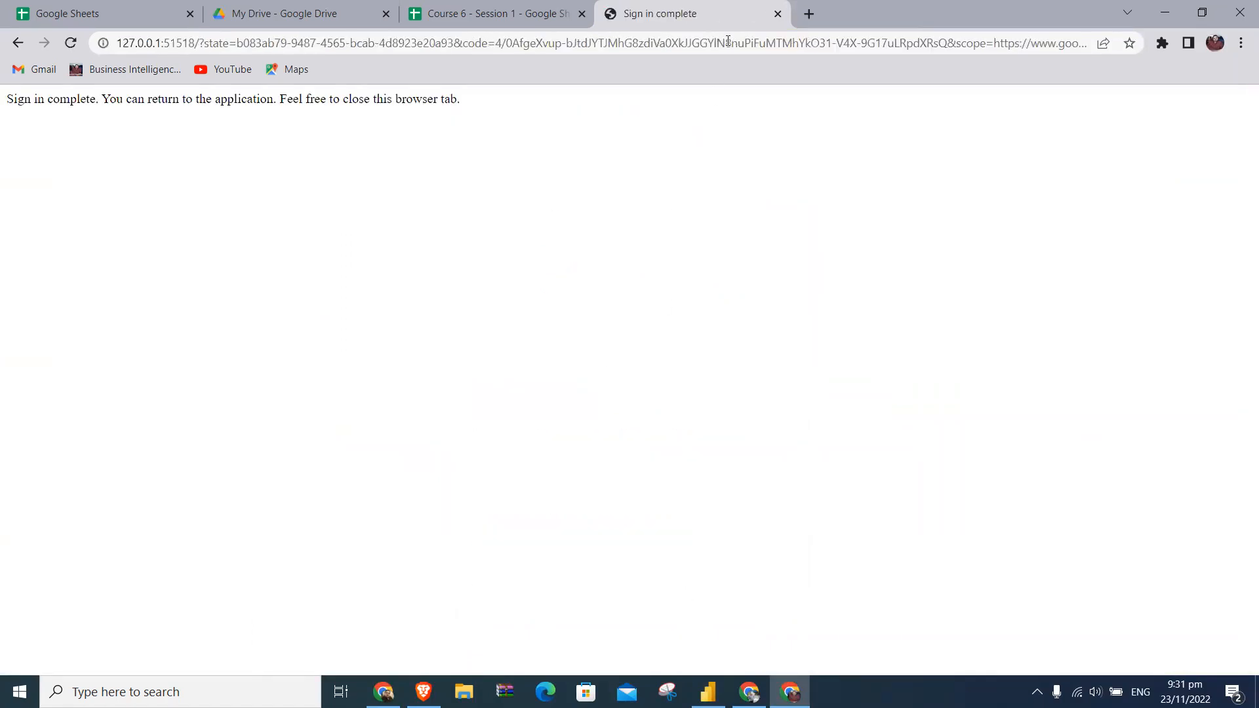
{"action": "left_click", "coordinate": [778, 14]}
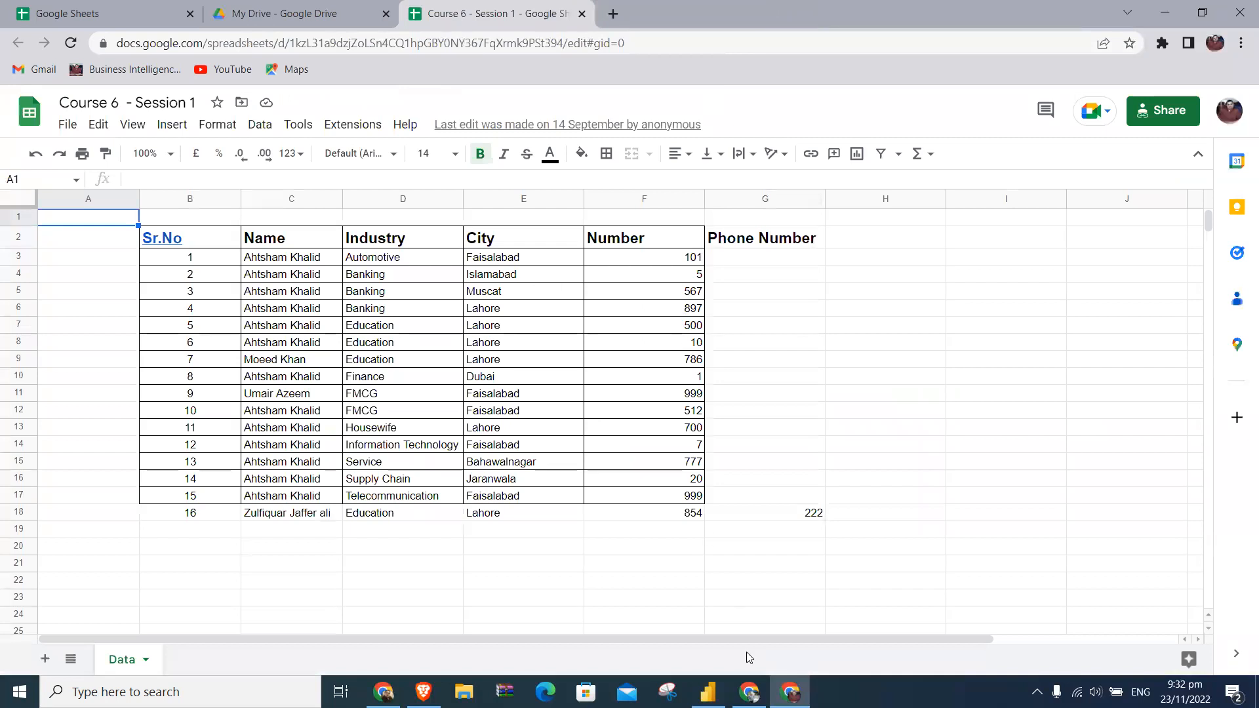
{"action": "left_click", "coordinate": [661, 596]}
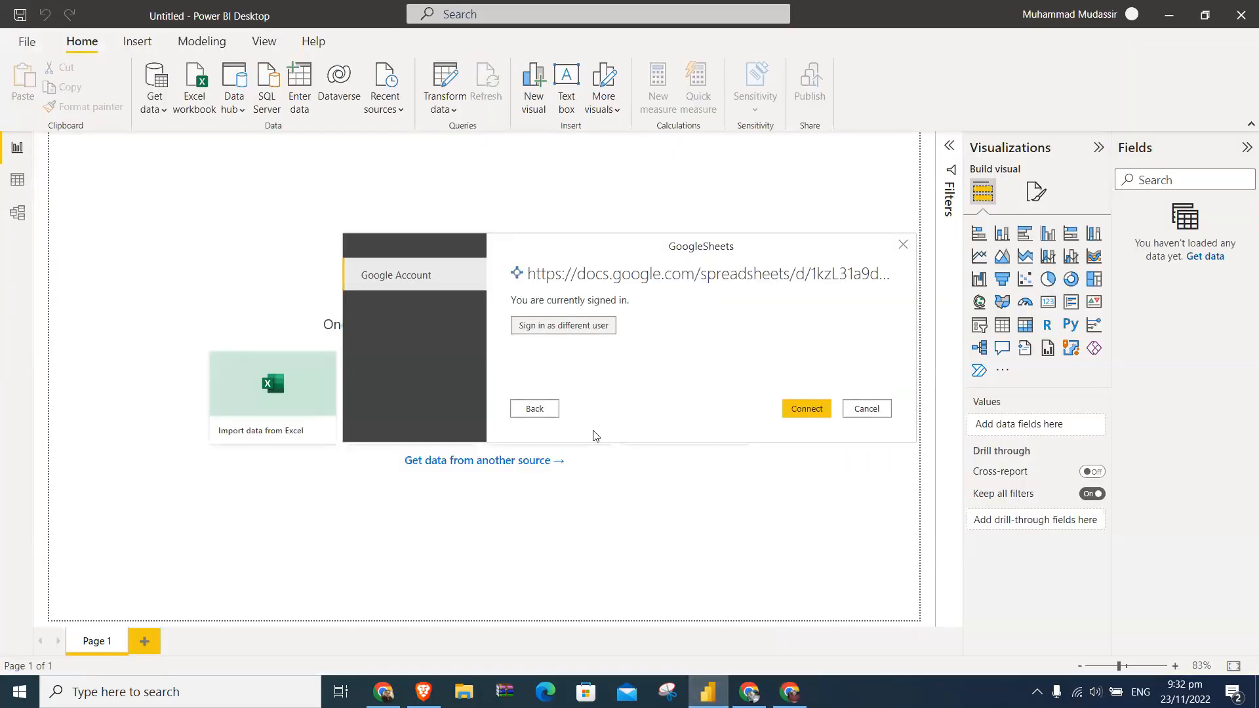
- Connect to the spreadsheet and open its Data table for transformation in Power Query Editor
{"action": "left_click", "coordinate": [801, 409]}
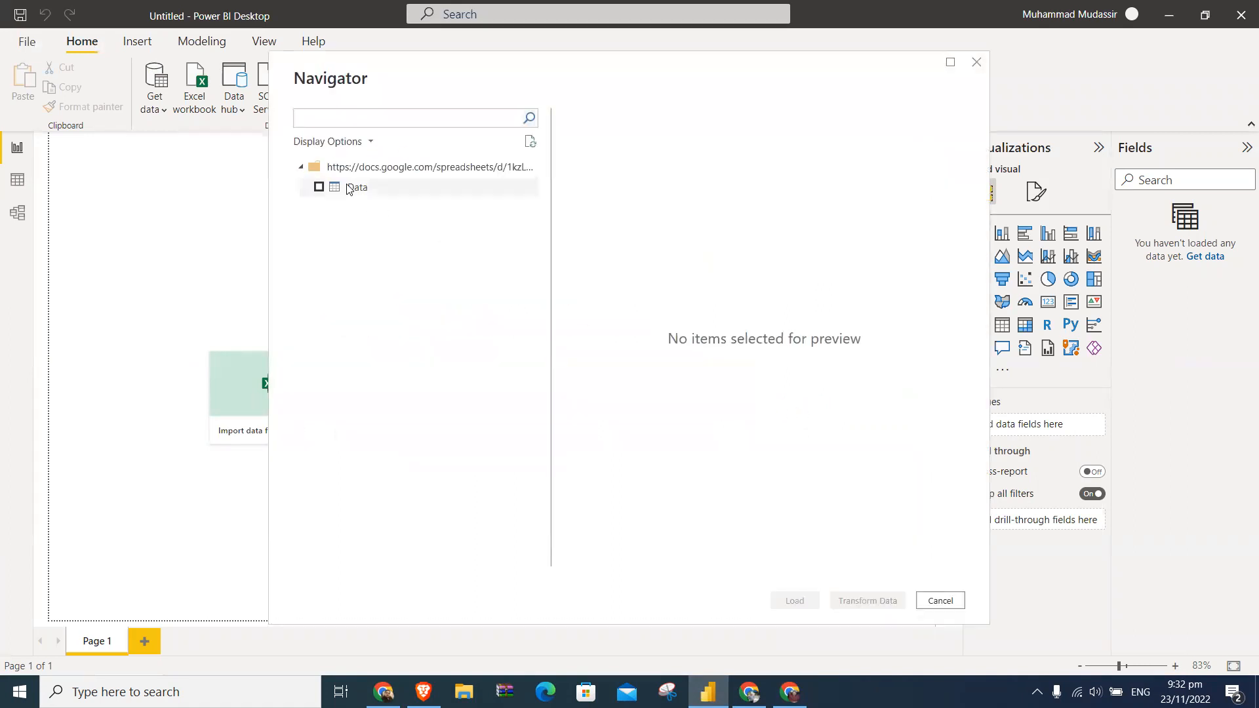
{"action": "left_click", "coordinate": [350, 190]}
{"action": "left_click", "coordinate": [319, 187]}
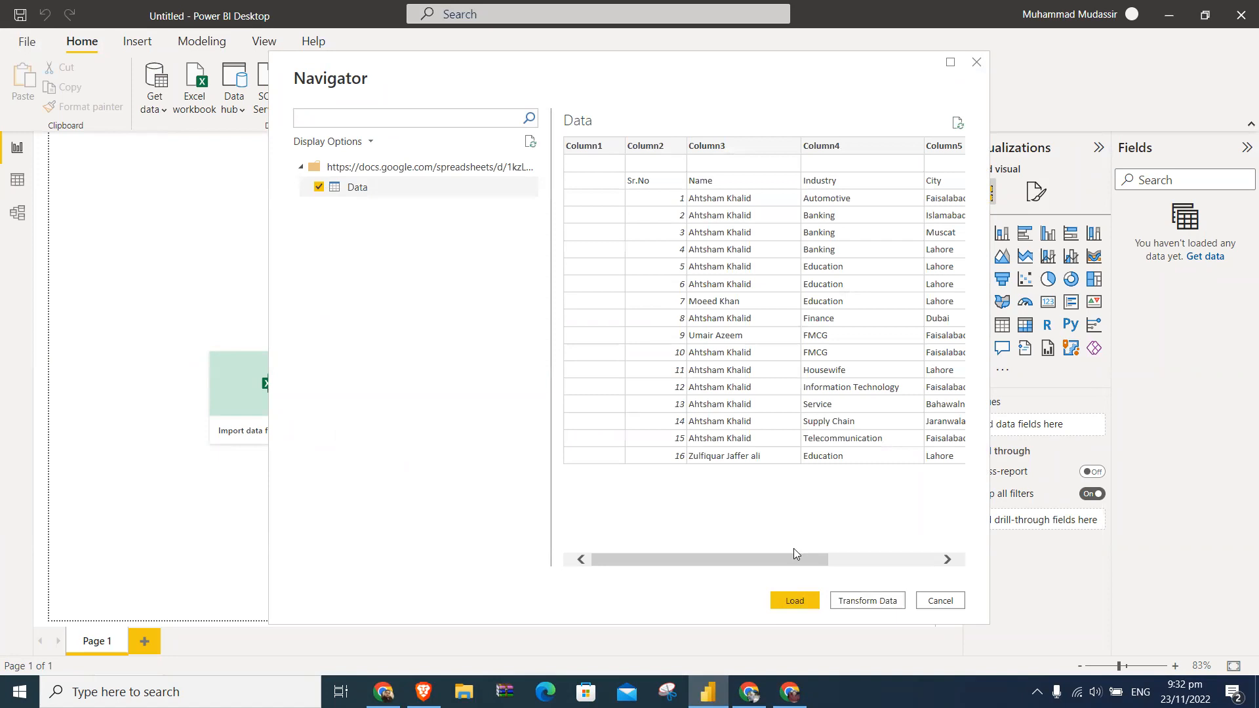
{"action": "left_click", "coordinate": [841, 602]}
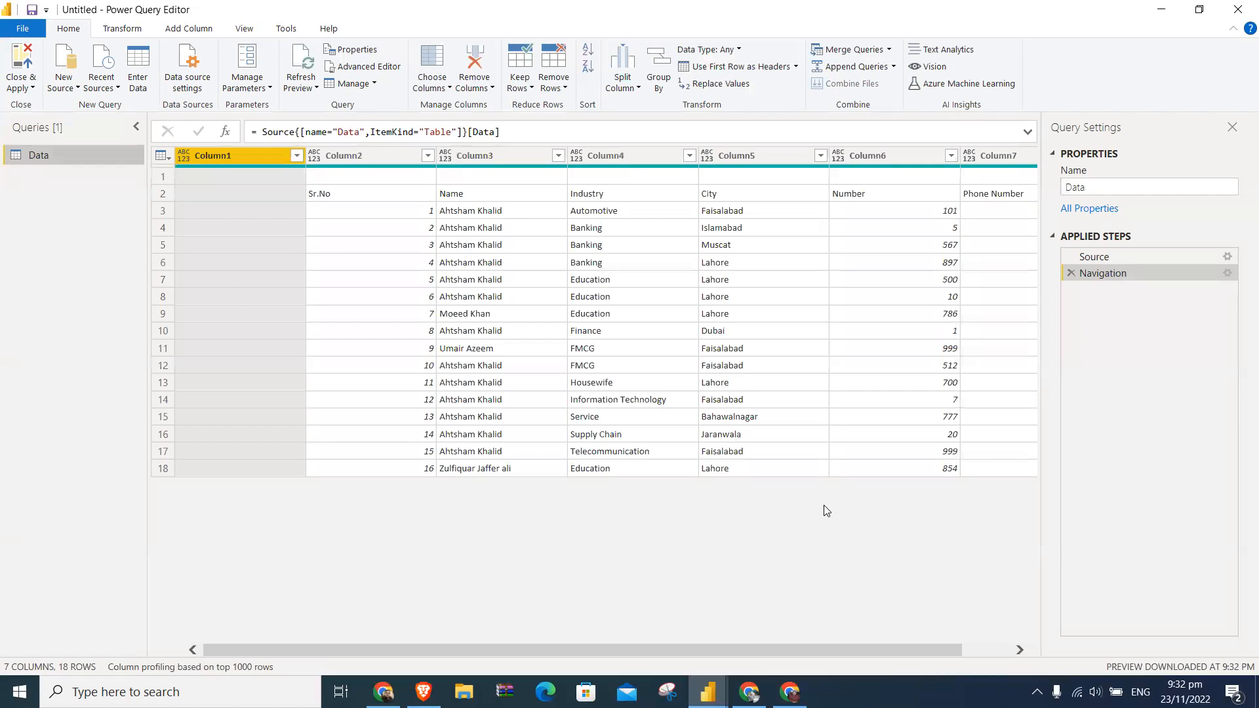
- Close Power Query Editor with the Data table loaded and display its rows in the data view
{"action": "left_click", "coordinate": [22, 85]}
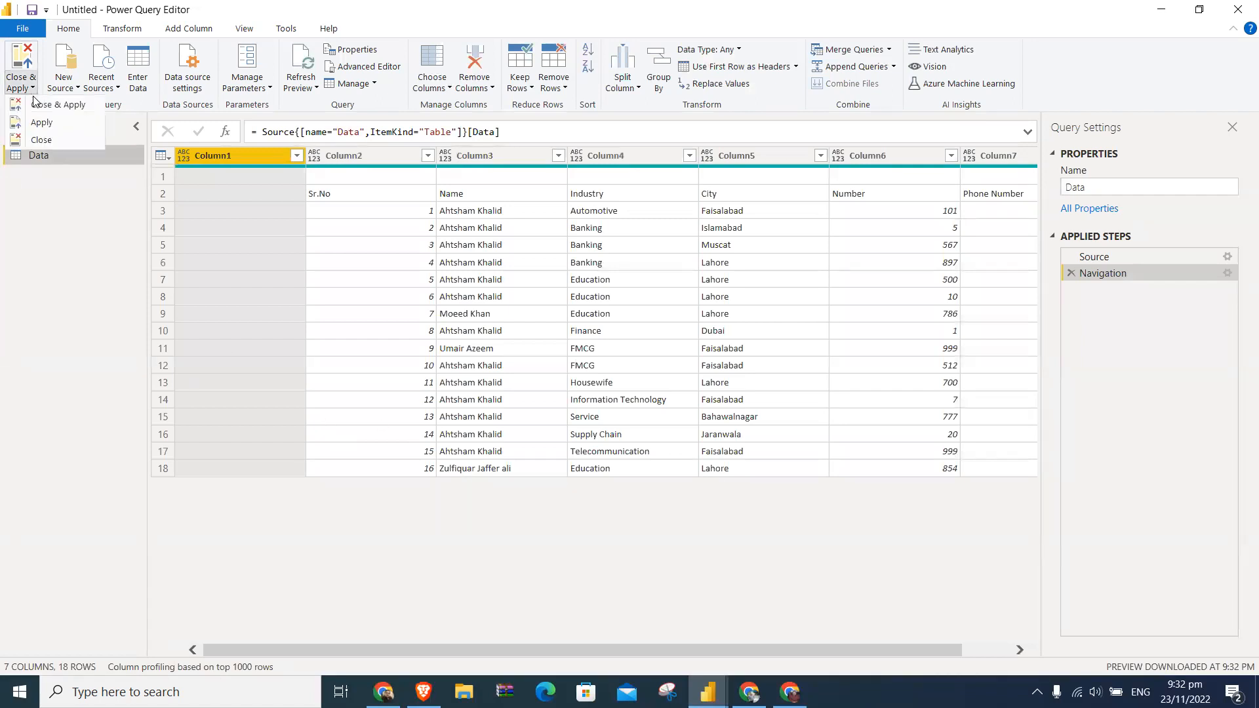
{"action": "left_click", "coordinate": [26, 146]}
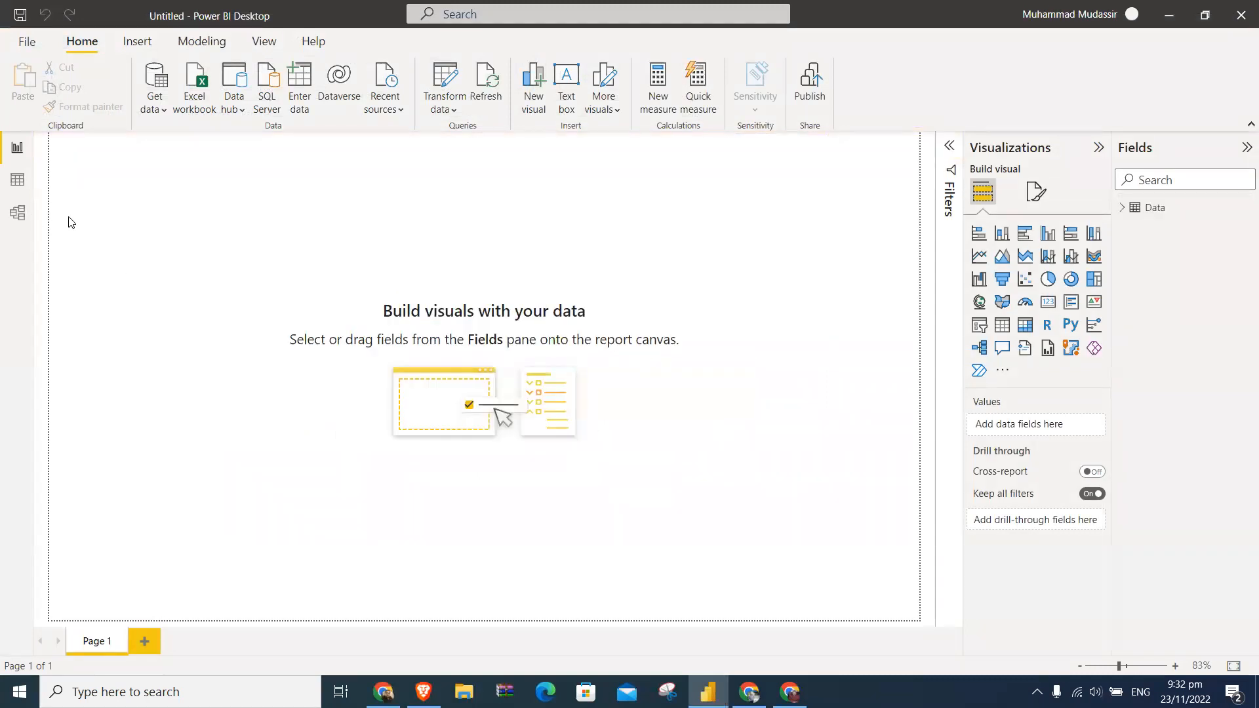
{"action": "left_click", "coordinate": [17, 179]}
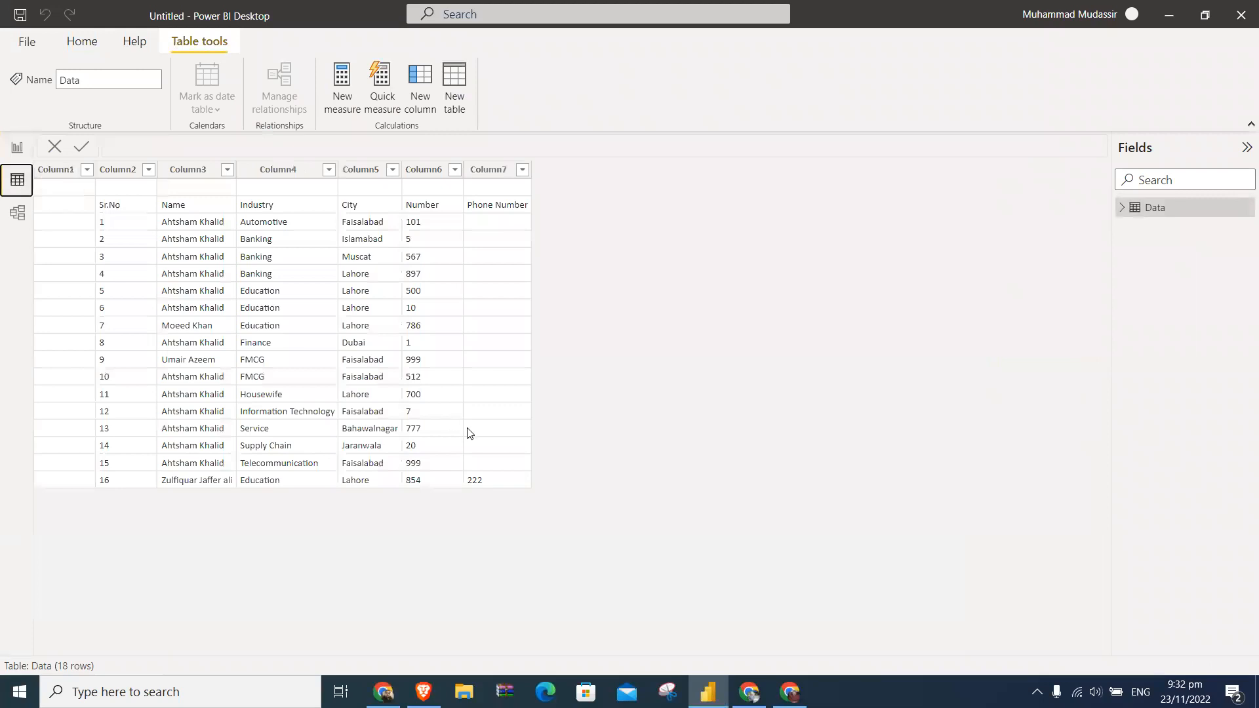
- Switch to the Google Sheets spreadsheet and paste a copy of the records in B3:F18 directly below them, starting at B19
{"action": "key", "text": "alt+Tab"}
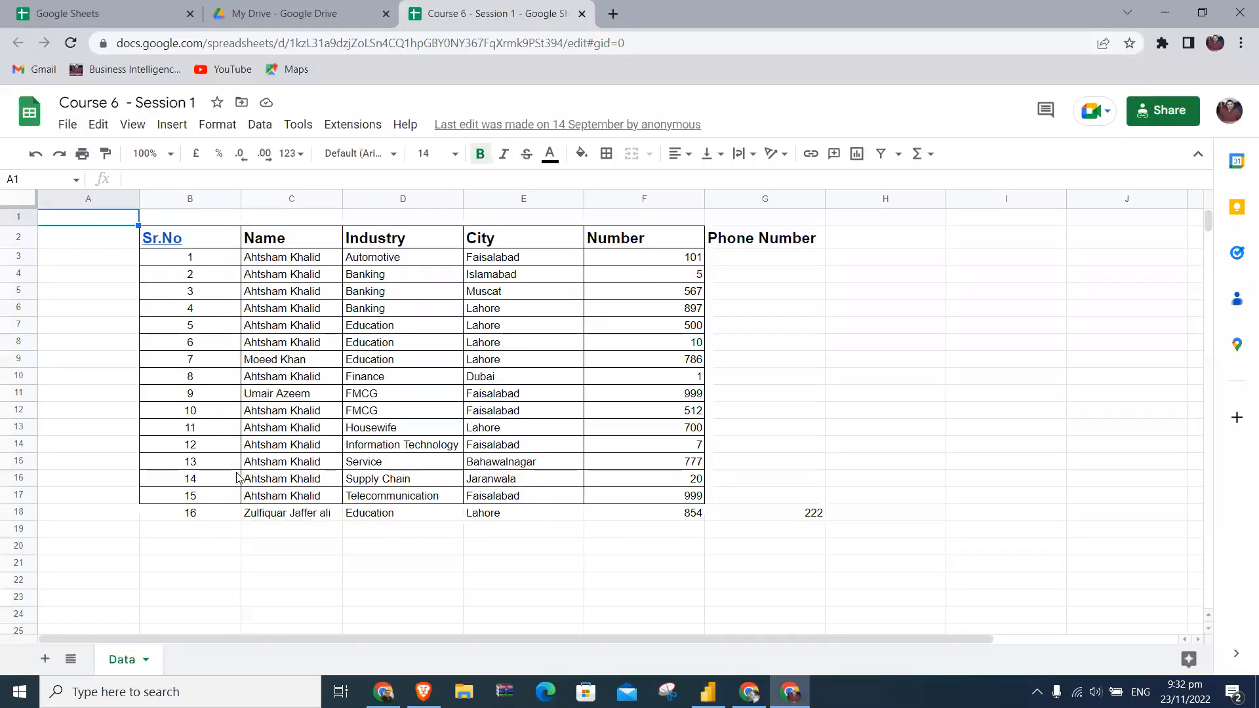
{"action": "left_click", "coordinate": [201, 263]}
{"action": "key", "text": "ctrl+shift+Right"}
{"action": "key", "text": "ctrl+shift+Down"}
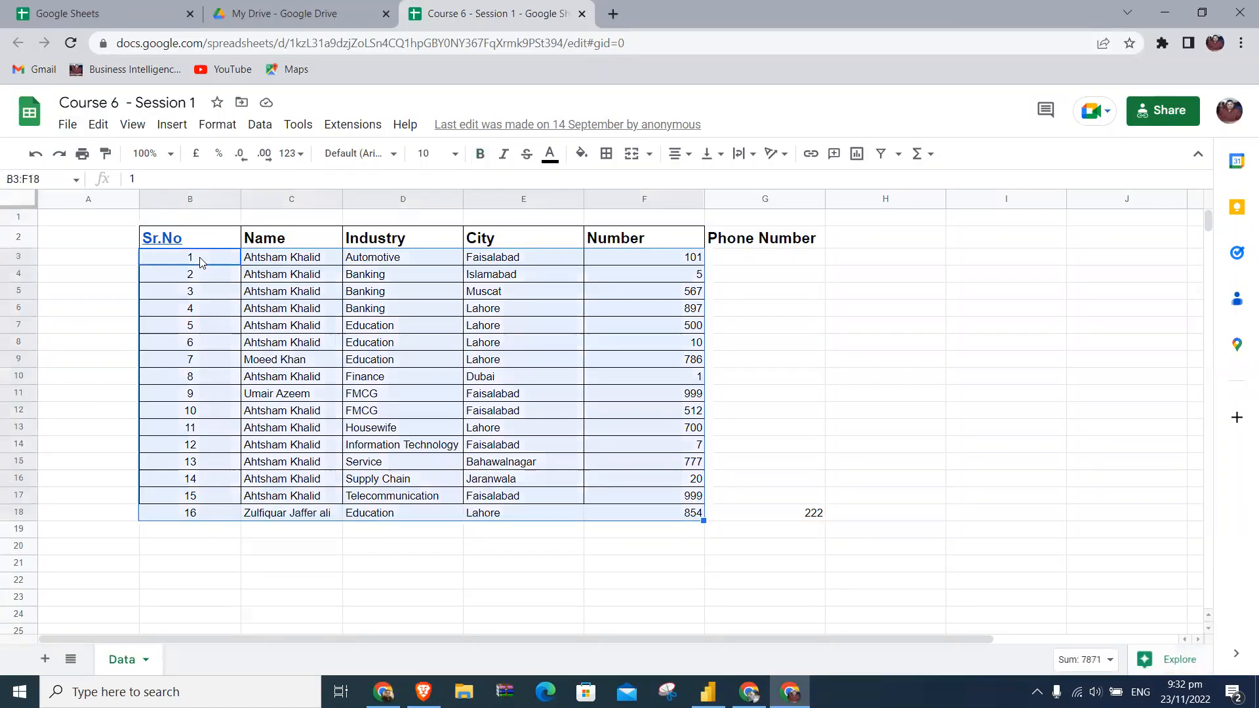
{"action": "key", "text": "ctrl+c"}
{"action": "key", "text": "ctrl+Down"}
{"action": "key", "text": "Down"}
{"action": "key", "text": "Down"}
{"action": "key", "text": "Down"}
{"action": "key", "text": "Down"}
{"action": "key", "text": "Down"}
{"action": "key", "text": "Down"}
{"action": "key", "text": "Down"}
{"action": "key", "text": "Down"}
{"action": "key", "text": "Down"}
{"action": "key", "text": "Down"}
{"action": "key", "text": "Down"}
{"action": "key", "text": "Down"}
{"action": "key", "text": "Down"}
{"action": "key", "text": "Down"}
{"action": "key", "text": "Down"}
{"action": "key", "text": "Down"}
{"action": "key", "text": "Down"}
{"action": "key", "text": "ctrl+Up"}
{"action": "key", "text": "Down"}
{"action": "key", "text": "ctrl+v"}
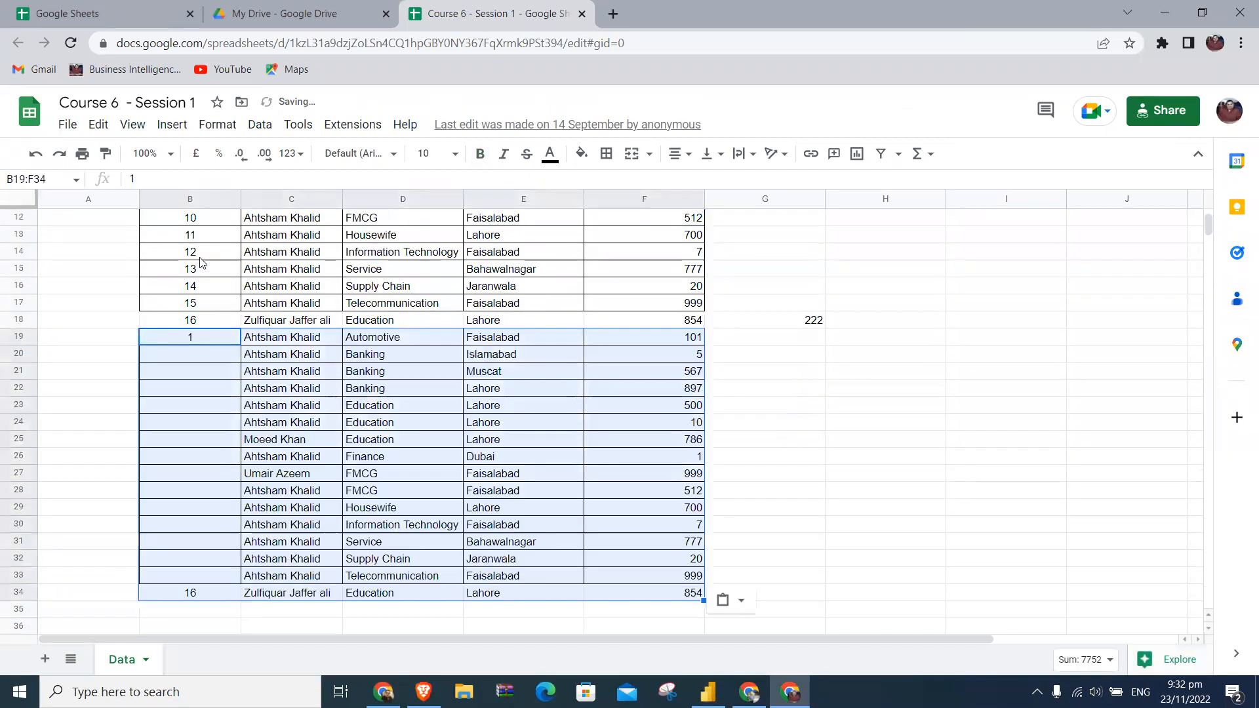
- Switch to Power BI Desktop, refresh the data from the report view and display the updated rows of the Data table
{"action": "key", "text": "alt+Tab"}
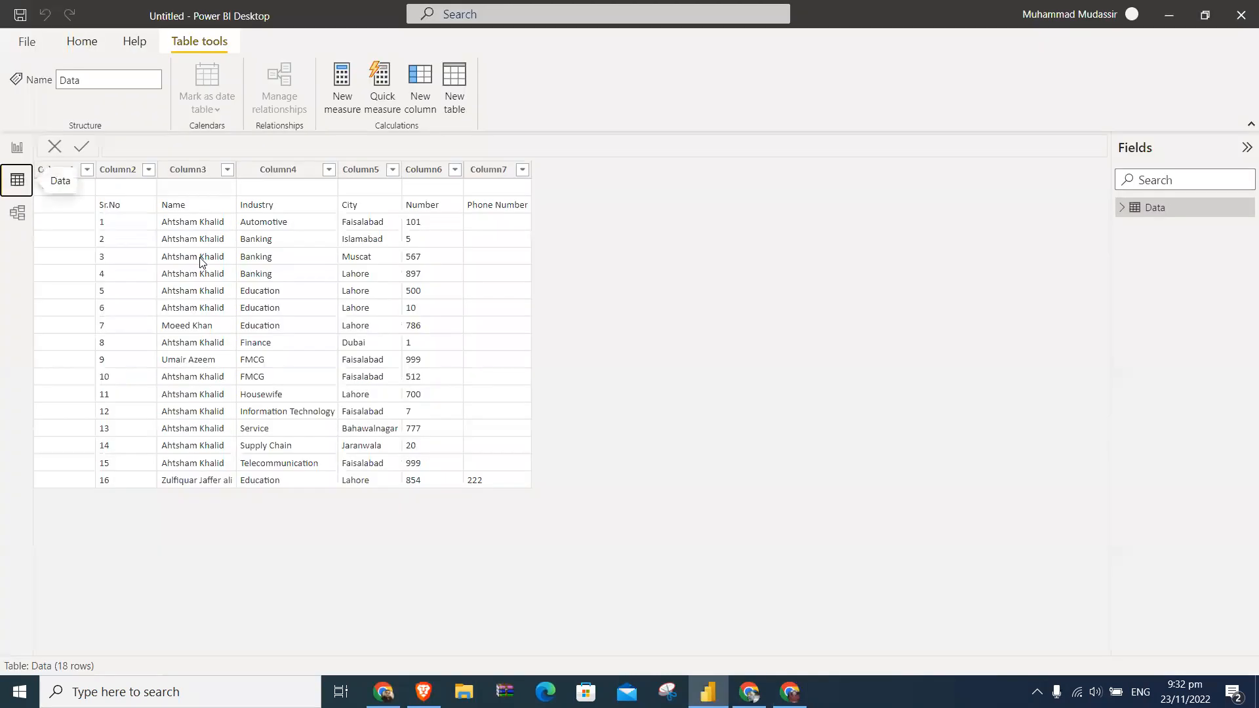
{"action": "left_click", "coordinate": [18, 147]}
{"action": "left_click", "coordinate": [495, 87]}
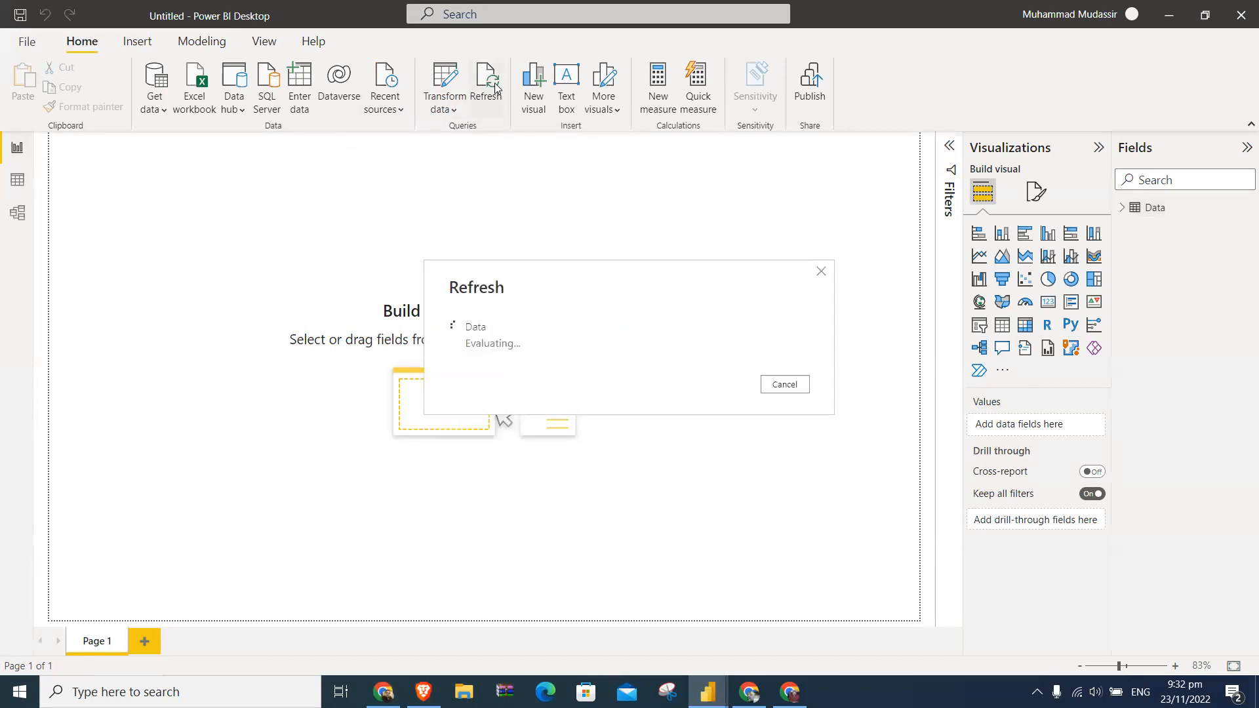
{"action": "left_click", "coordinate": [8, 186]}
{"action": "scroll", "coordinate": [400, 392], "scroll_direction": "down", "scroll_amount": 2}
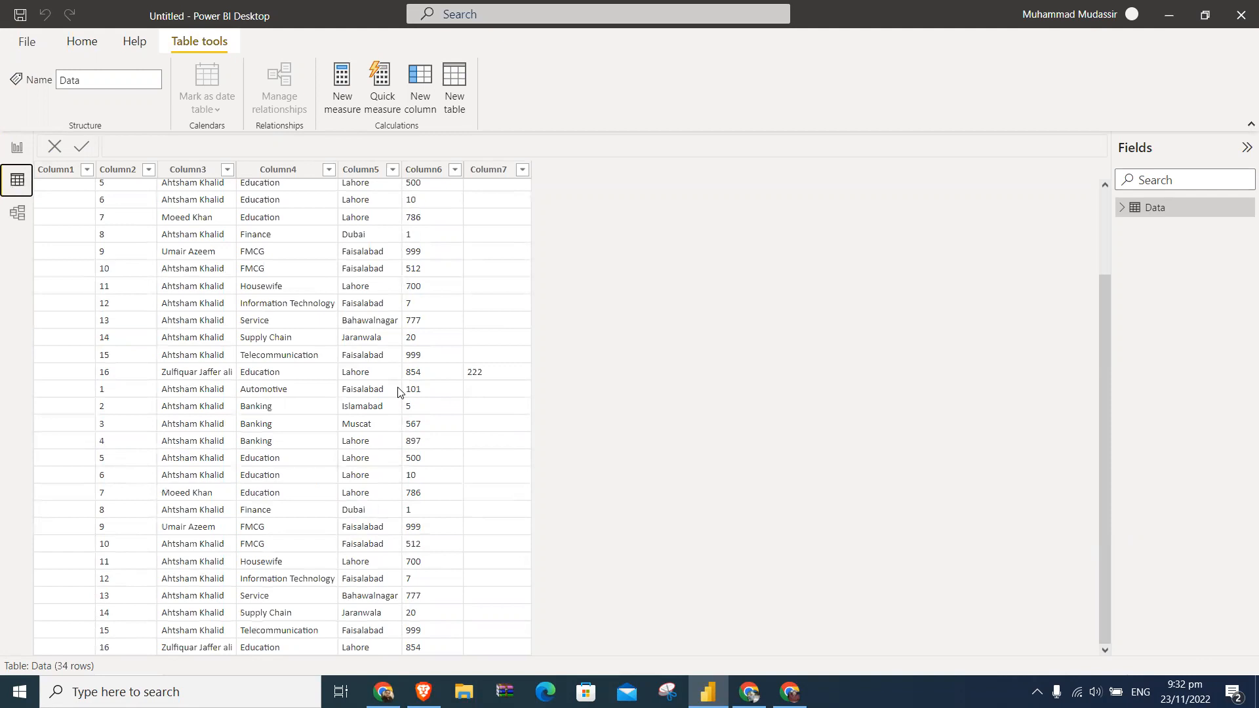
- Return to the Google Sheets spreadsheet and paste a copy of B3:F34 directly below the records, starting at B35
{"action": "key", "text": "alt+Tab"}
{"action": "key", "text": "ctrl+Down"}
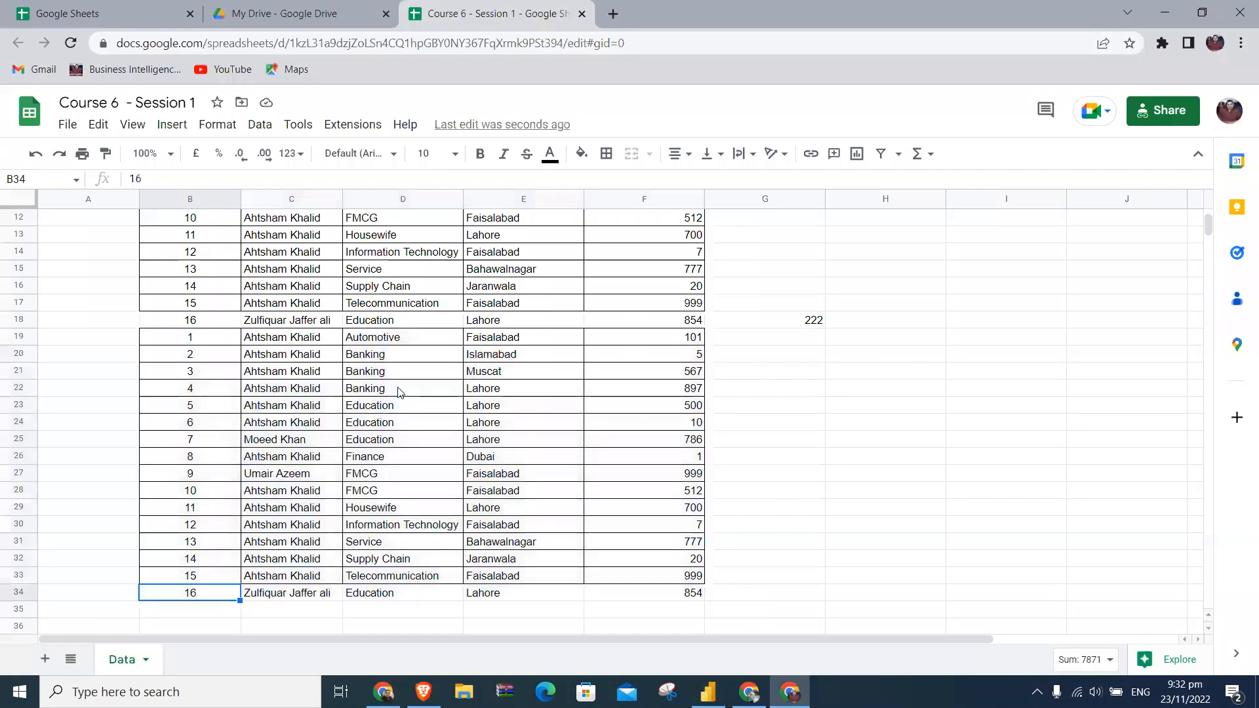
{"action": "key", "text": "ctrl+Up"}
{"action": "key", "text": "ctrl+Down"}
{"action": "key", "text": "ctrl+shift+Up"}
{"action": "key", "text": "ctrl+shift+Right"}
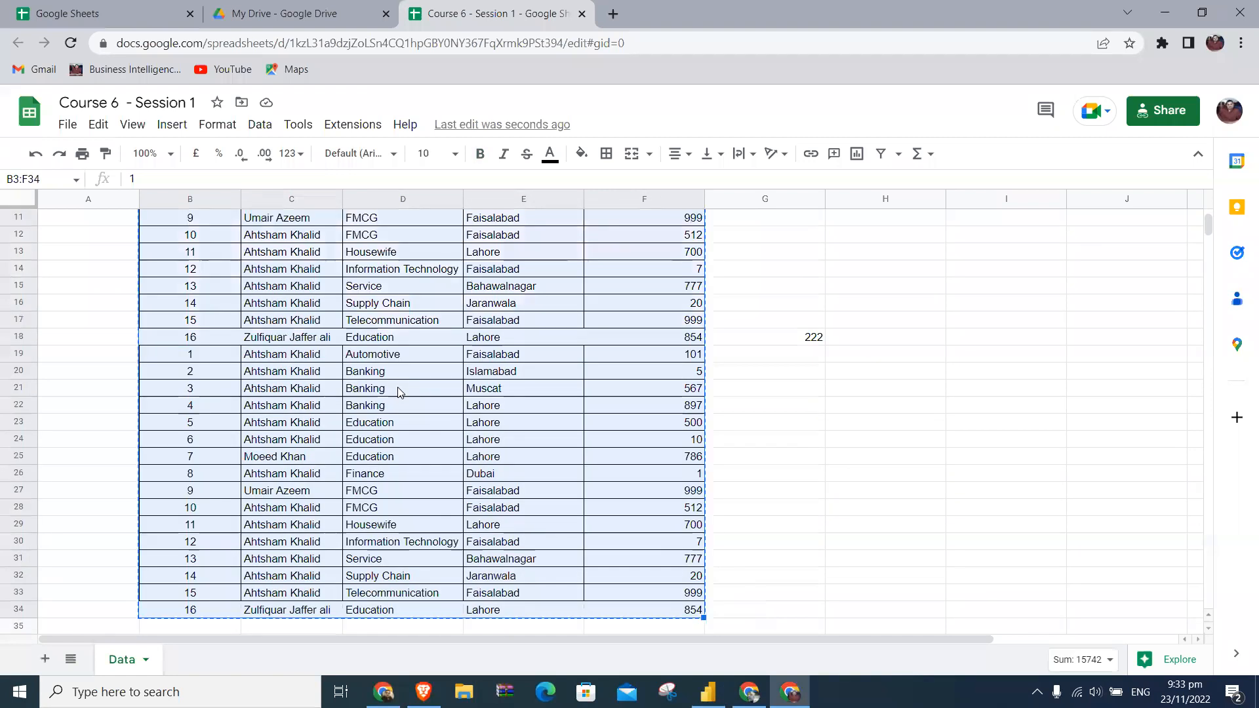
{"action": "key", "text": "Down"}
{"action": "scroll", "coordinate": [397, 392], "scroll_direction": "down", "scroll_amount": 5}
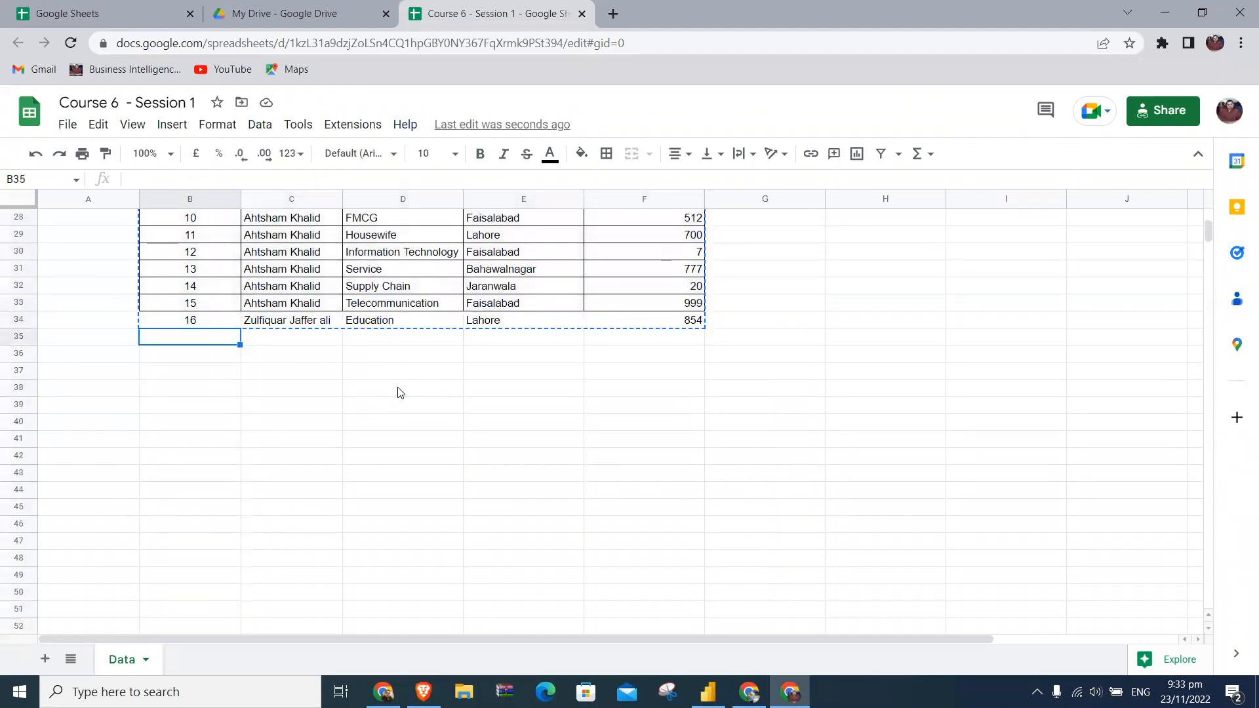
{"action": "key", "text": "ctrl+v"}
- Paste the same copied block two more times below the existing records, starting at B67 and at B99
{"action": "key", "text": "ctrl+Down"}
{"action": "key", "text": "Down"}
{"action": "key", "text": "ctrl+Down"}
{"action": "key", "text": "ctrl+Up"}
{"action": "key", "text": "Down"}
{"action": "key", "text": "ctrl+v"}
{"action": "key", "text": "ctrl+Down"}
{"action": "key", "text": "Down"}
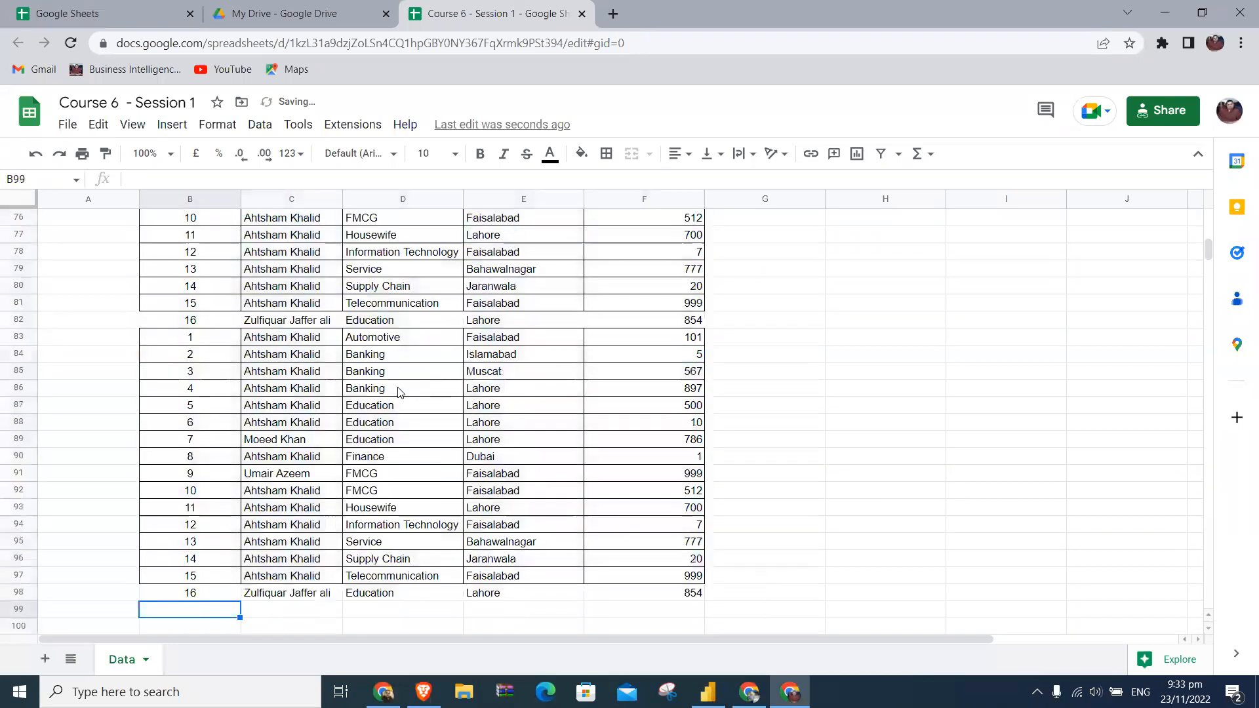
{"action": "key", "text": "ctrl+v"}
- Switch to Power BI Desktop, refresh the data again and review the Data table's rows down to the end
{"action": "key", "text": "alt+Tab"}
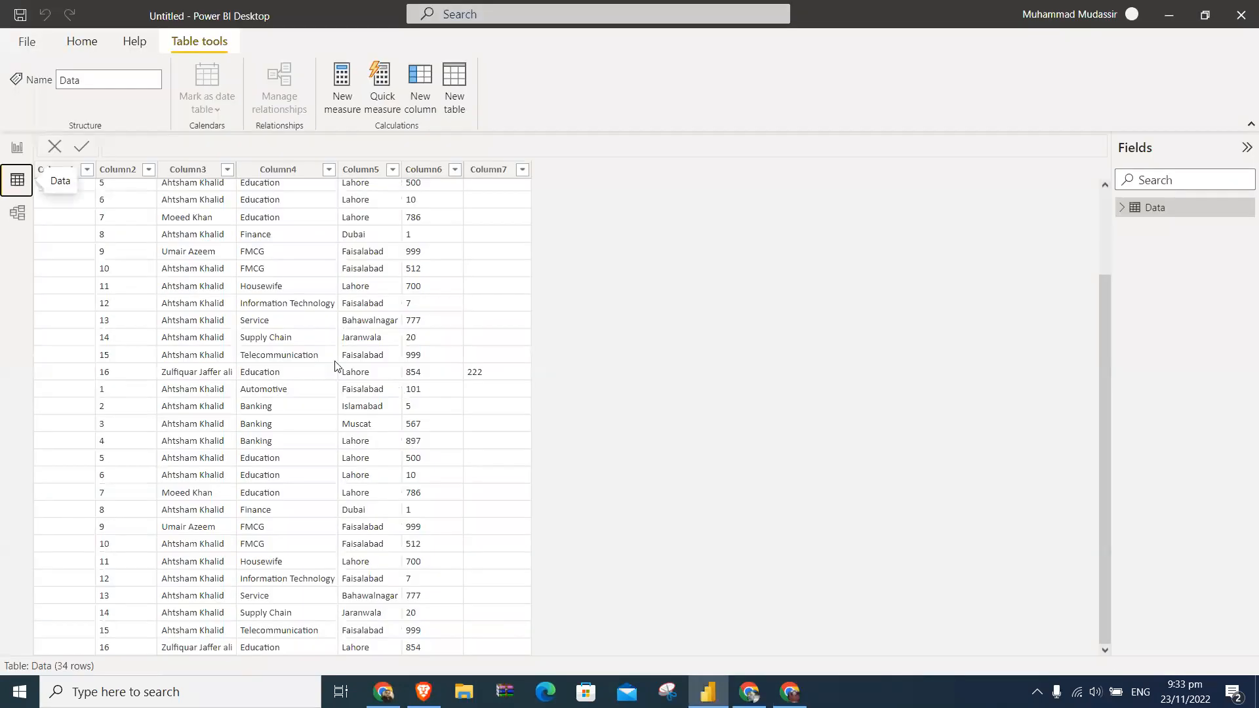
{"action": "left_click", "coordinate": [17, 147]}
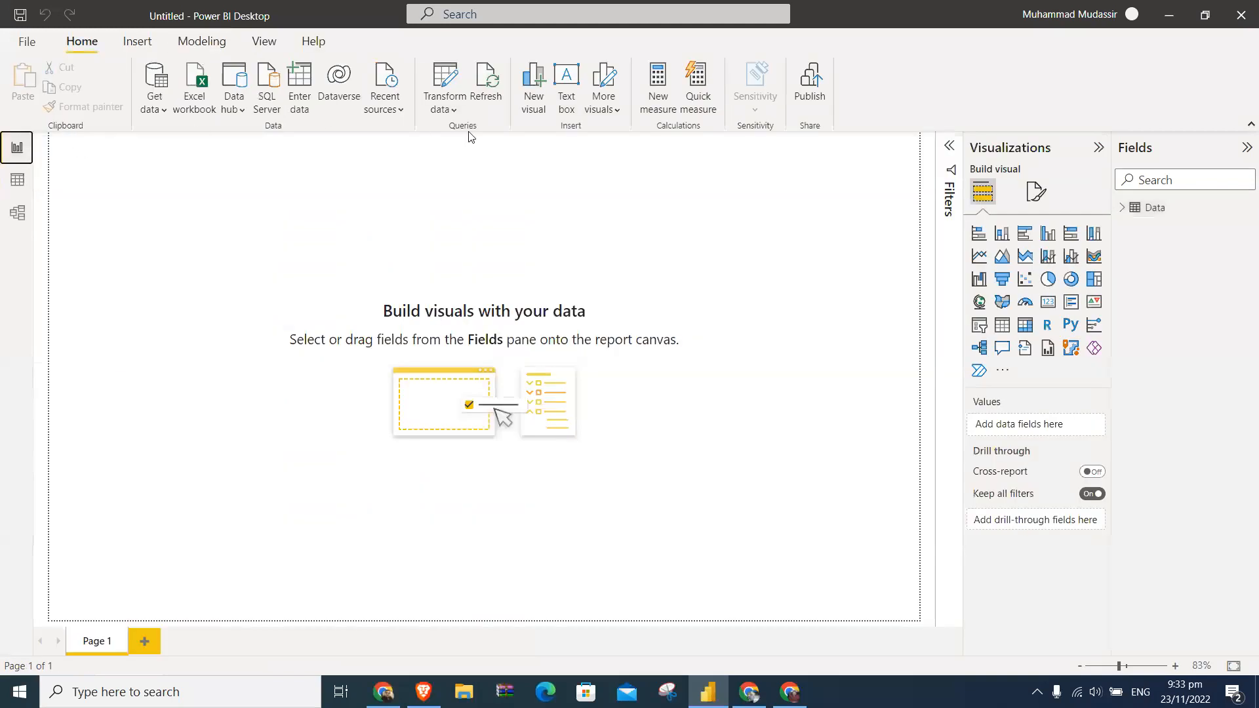
{"action": "left_click", "coordinate": [493, 83]}
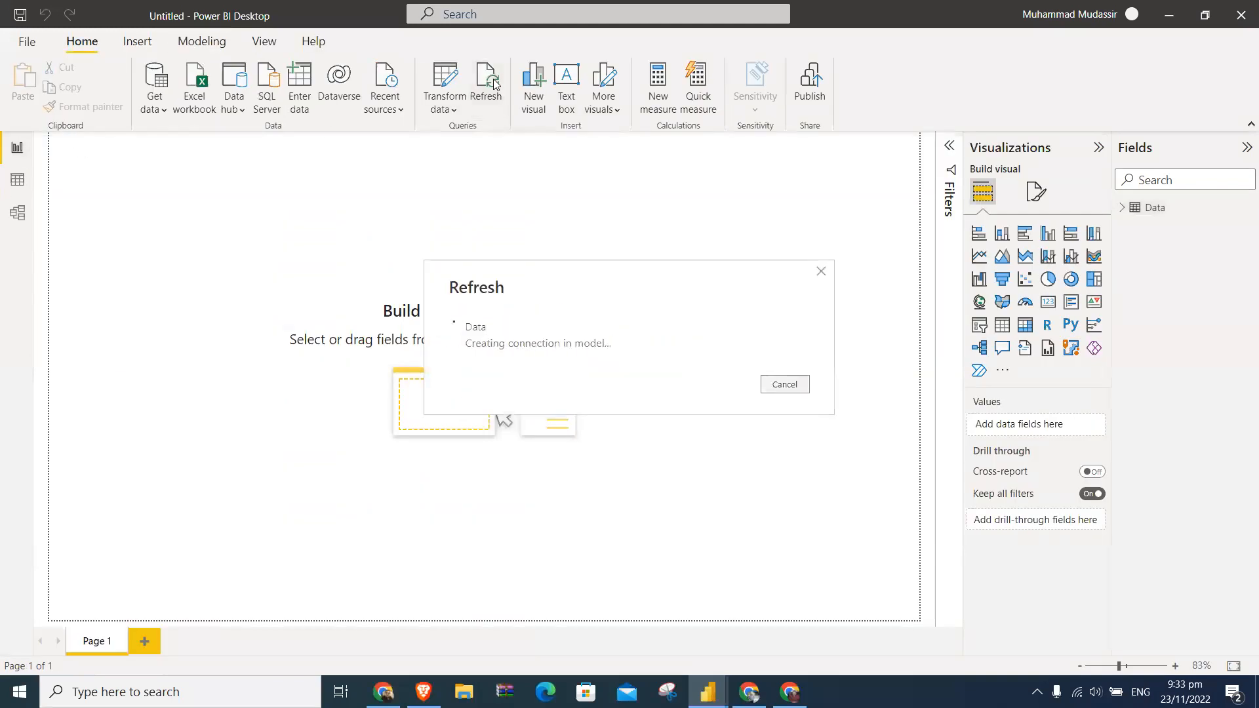
{"action": "left_click", "coordinate": [24, 190]}
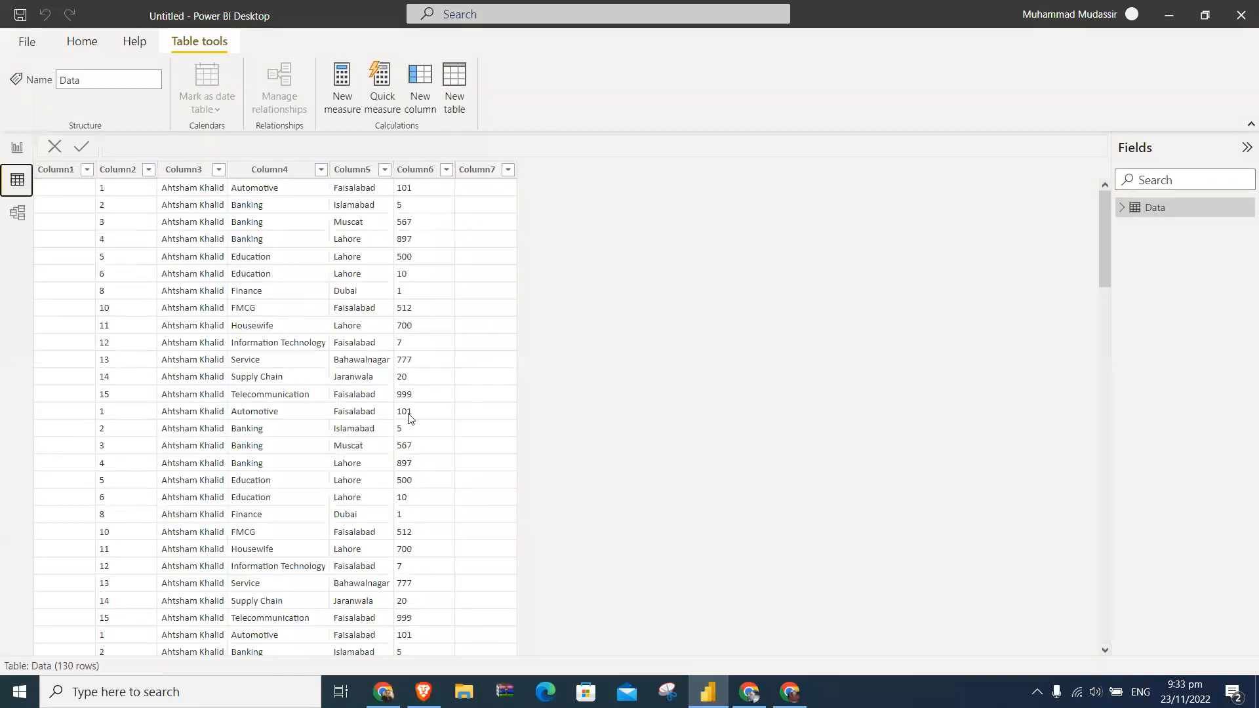
{"action": "scroll", "coordinate": [489, 437], "scroll_direction": "down", "scroll_amount": 3}
{"action": "scroll", "coordinate": [489, 437], "scroll_direction": "down", "scroll_amount": 20}
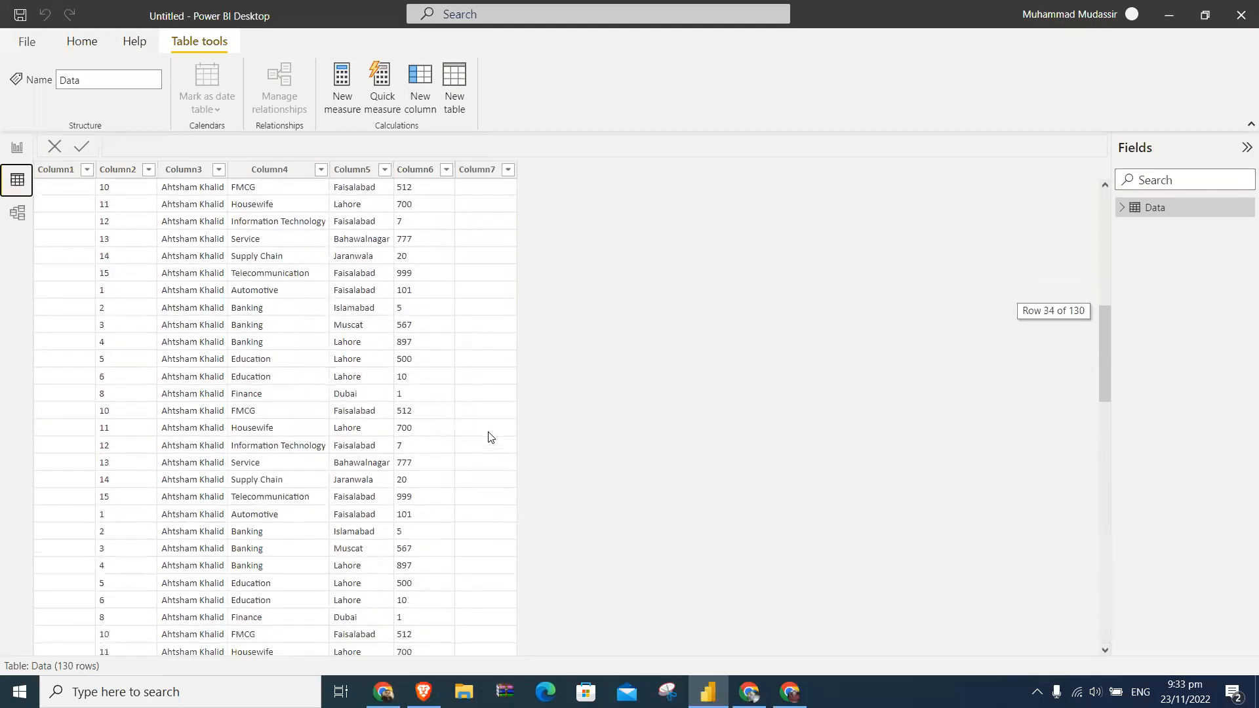
{"action": "scroll", "coordinate": [489, 437], "scroll_direction": "down", "scroll_amount": 6}
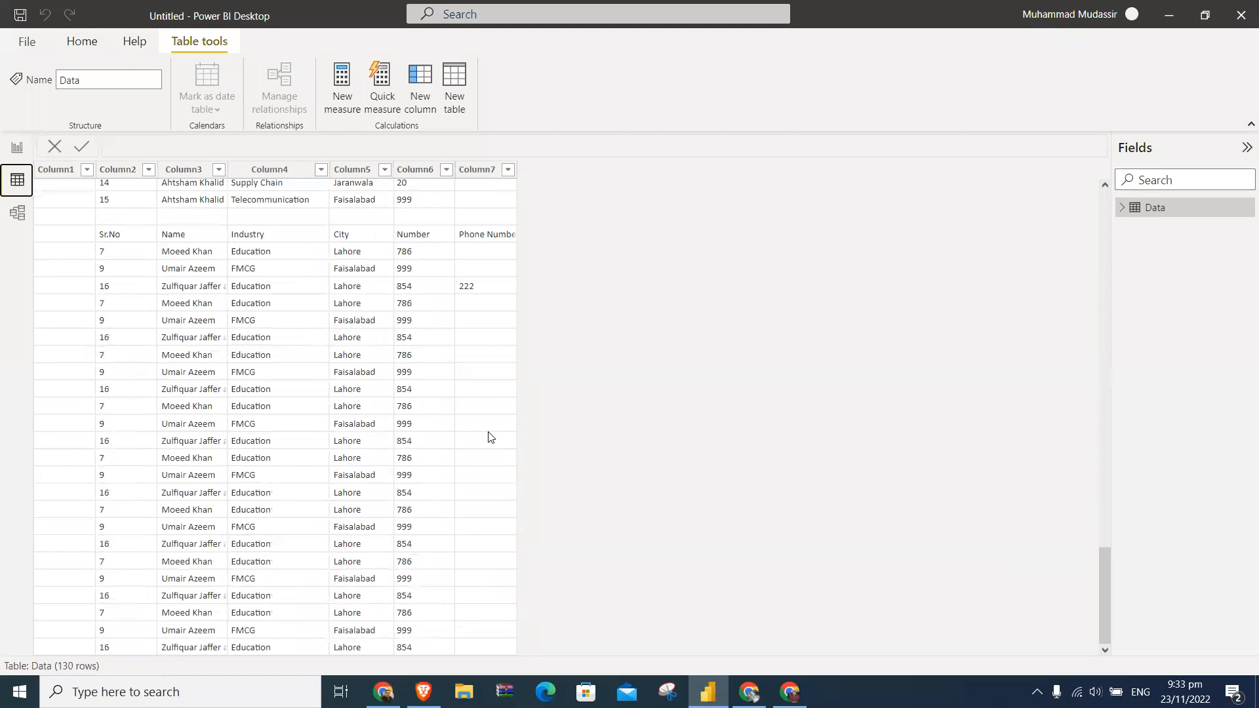
{"action": "scroll", "coordinate": [489, 437], "scroll_direction": "up", "scroll_amount": 20}
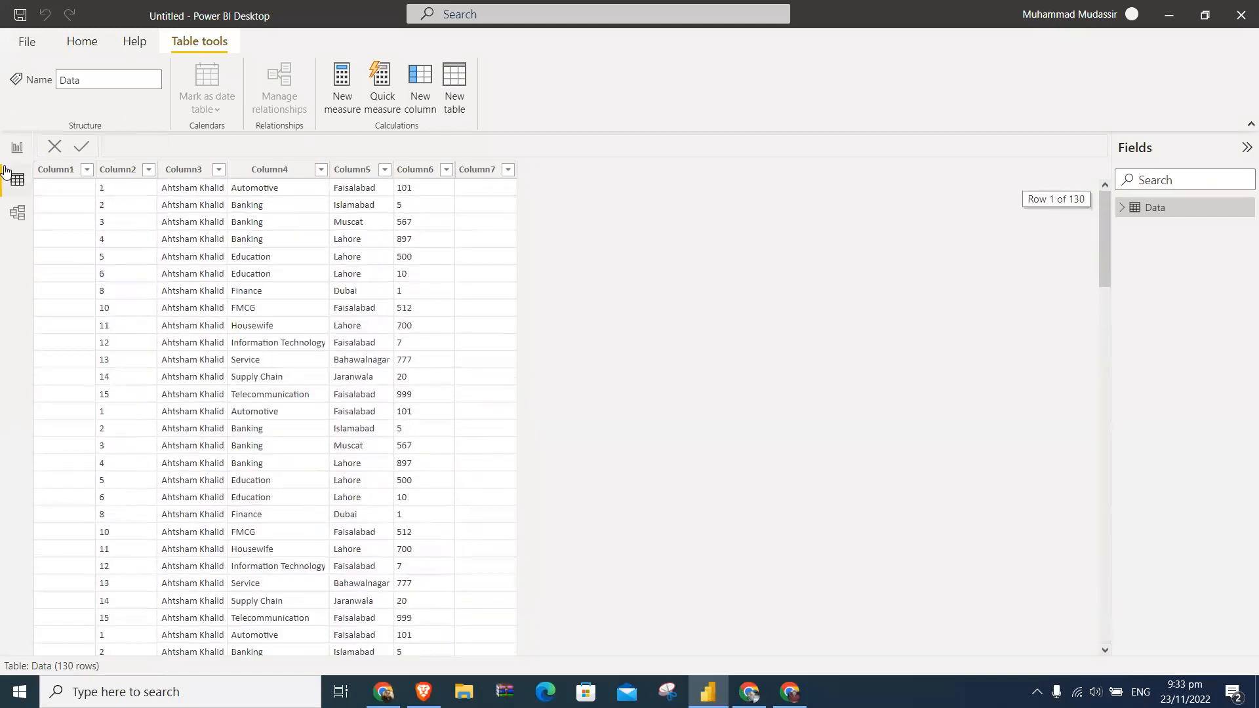
- Add a stacked bar chart to the report page and include Column1 through Column6 of the Data table in it
{"action": "left_click", "coordinate": [17, 148]}
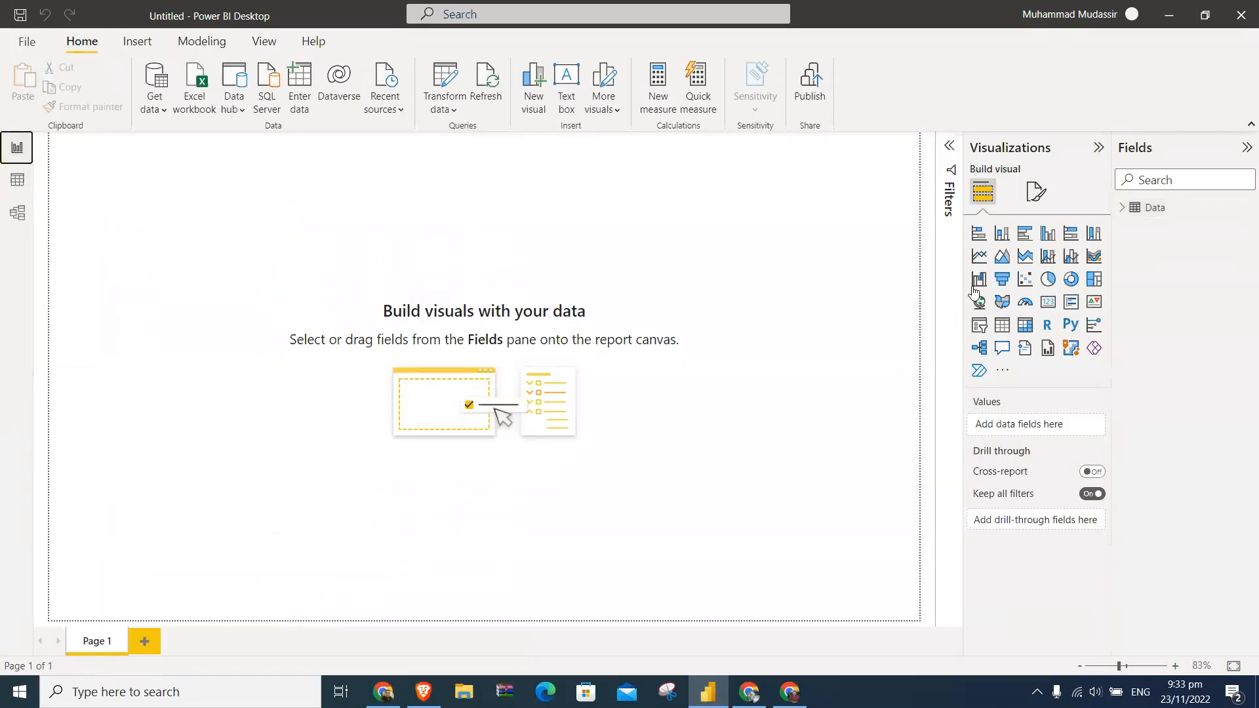
{"action": "left_click", "coordinate": [979, 236]}
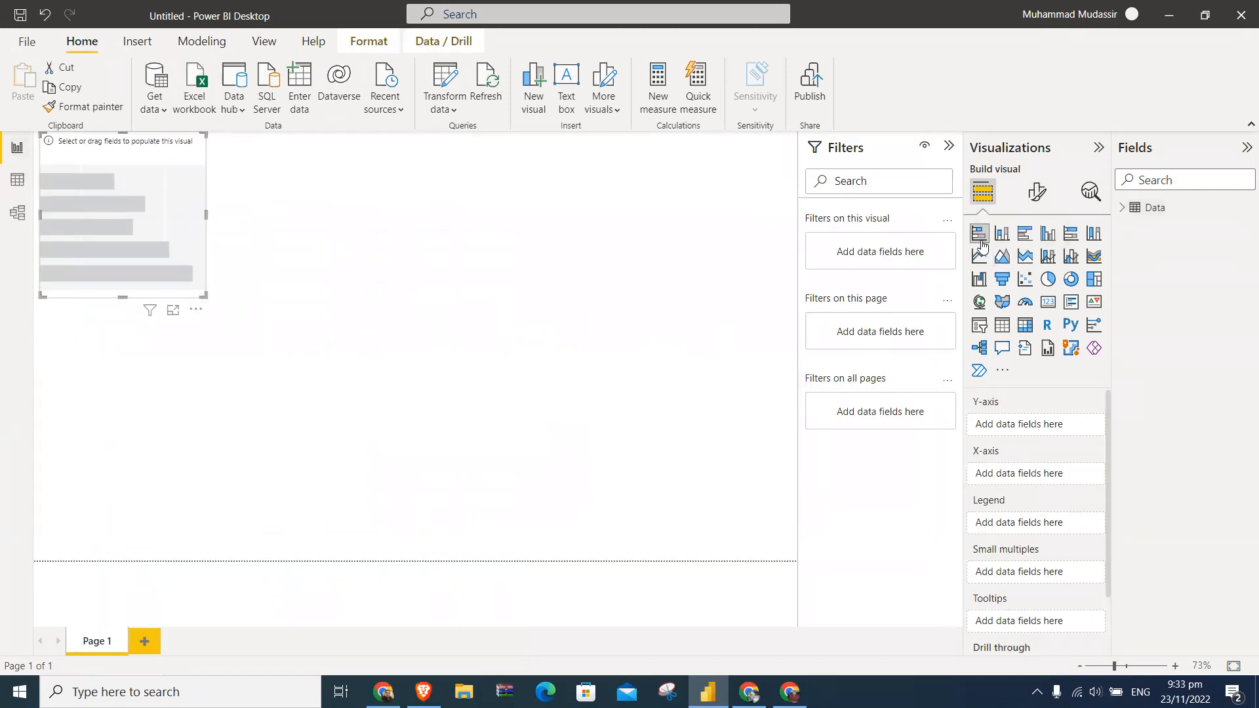
{"action": "left_click", "coordinate": [1122, 208]}
{"action": "left_click", "coordinate": [1146, 234]}
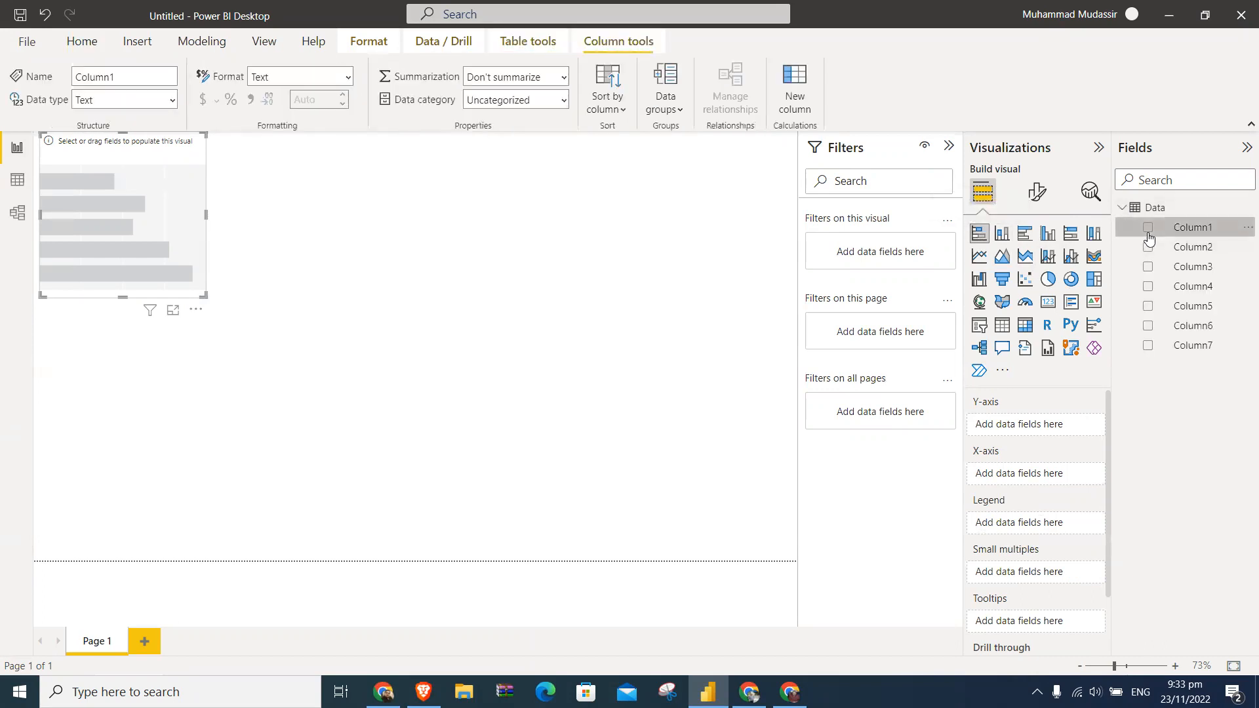
{"action": "left_click", "coordinate": [1147, 236]}
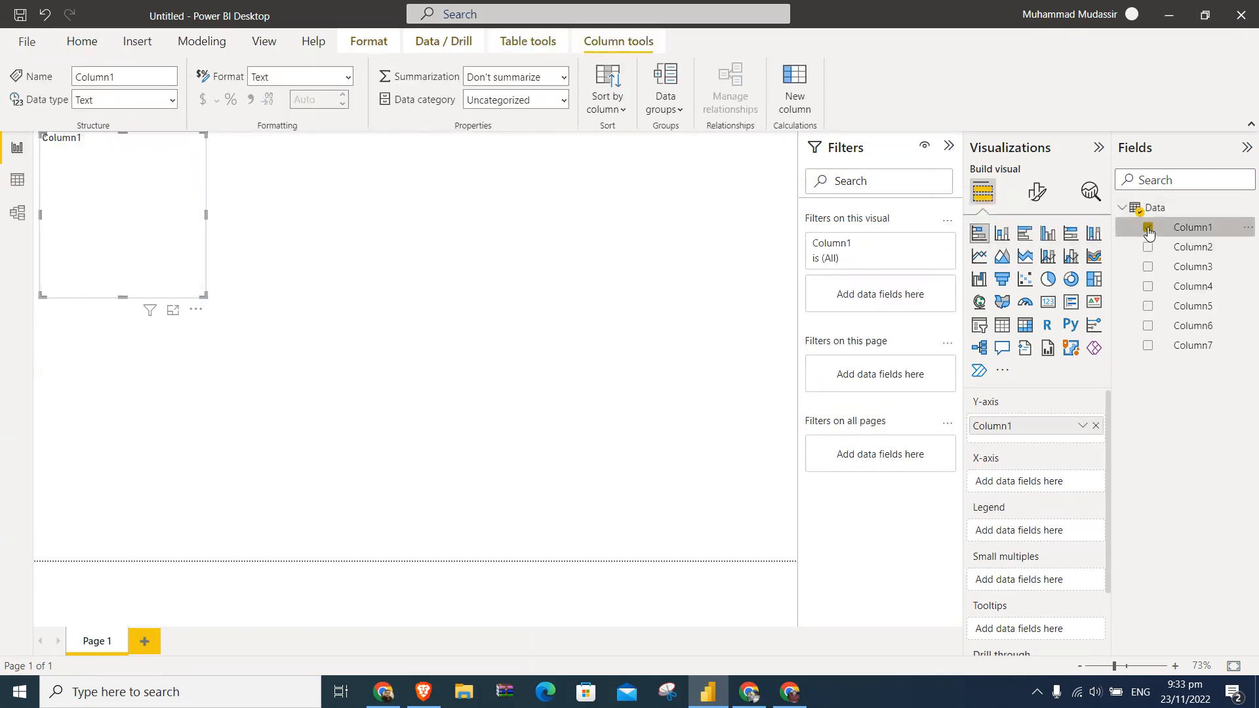
{"action": "left_click", "coordinate": [1148, 247]}
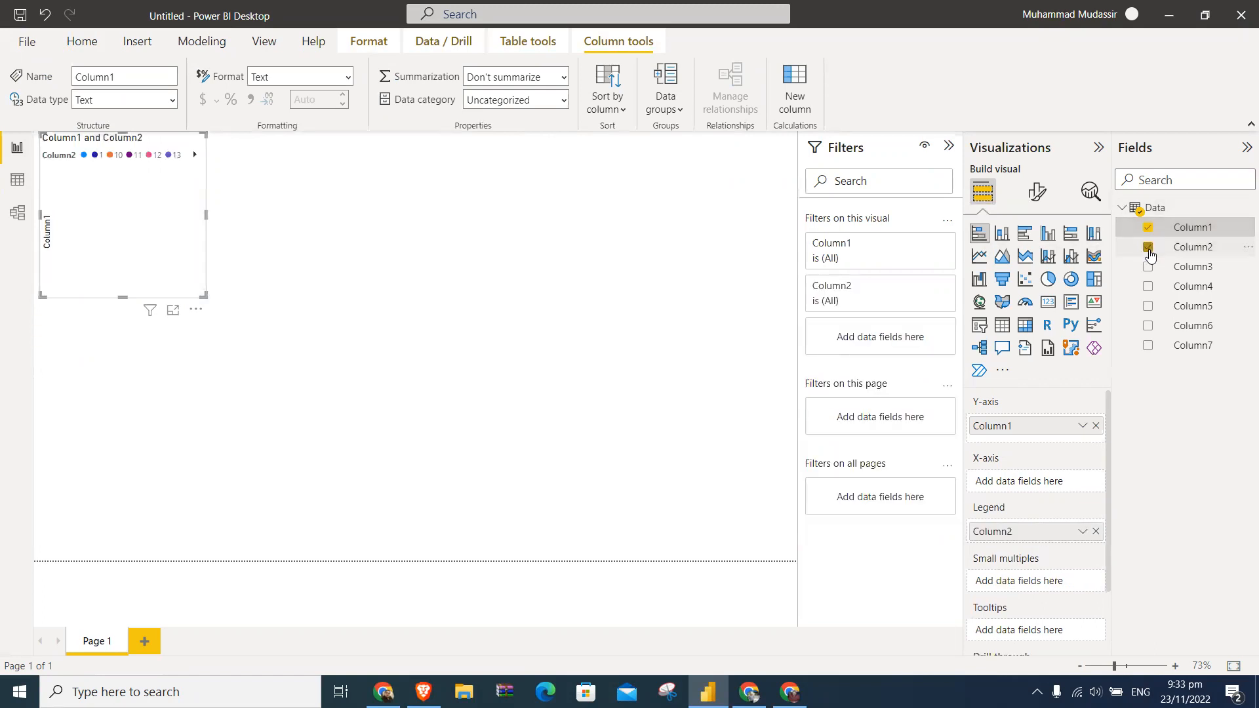
{"action": "left_click", "coordinate": [1148, 275]}
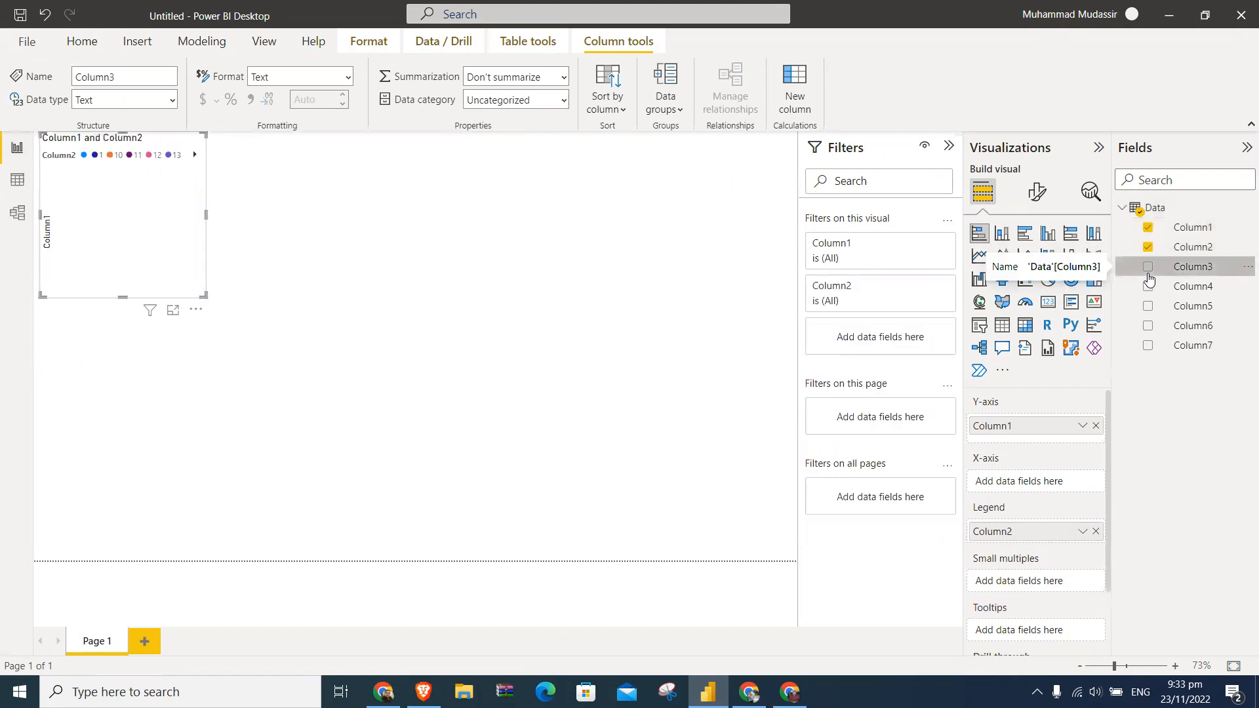
{"action": "left_click", "coordinate": [1148, 273]}
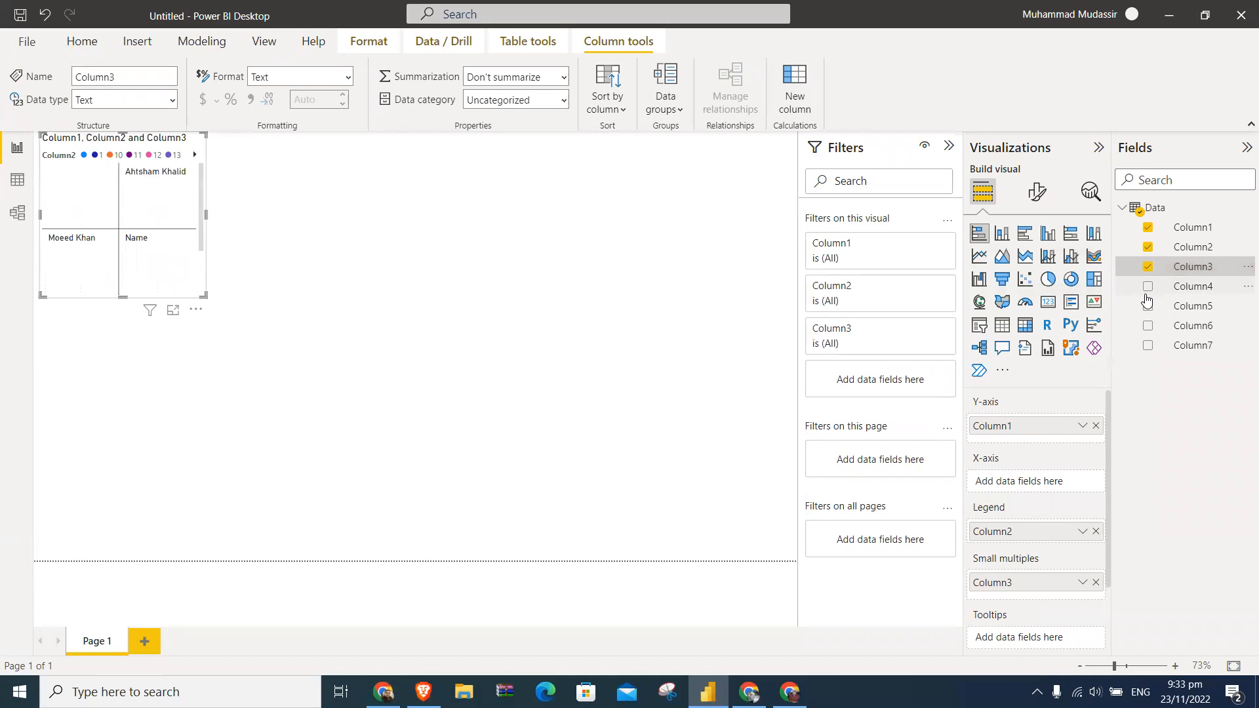
{"action": "left_click", "coordinate": [1147, 287]}
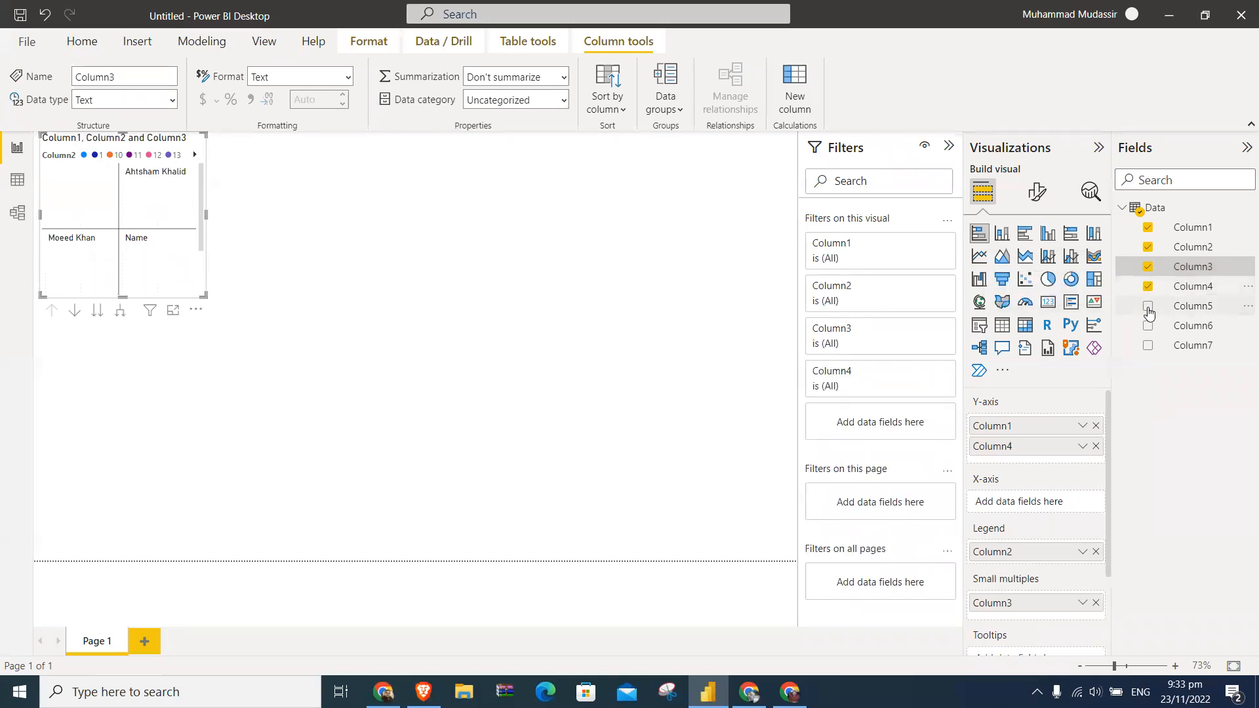
{"action": "left_click", "coordinate": [1148, 306]}
{"action": "left_click", "coordinate": [1148, 326]}
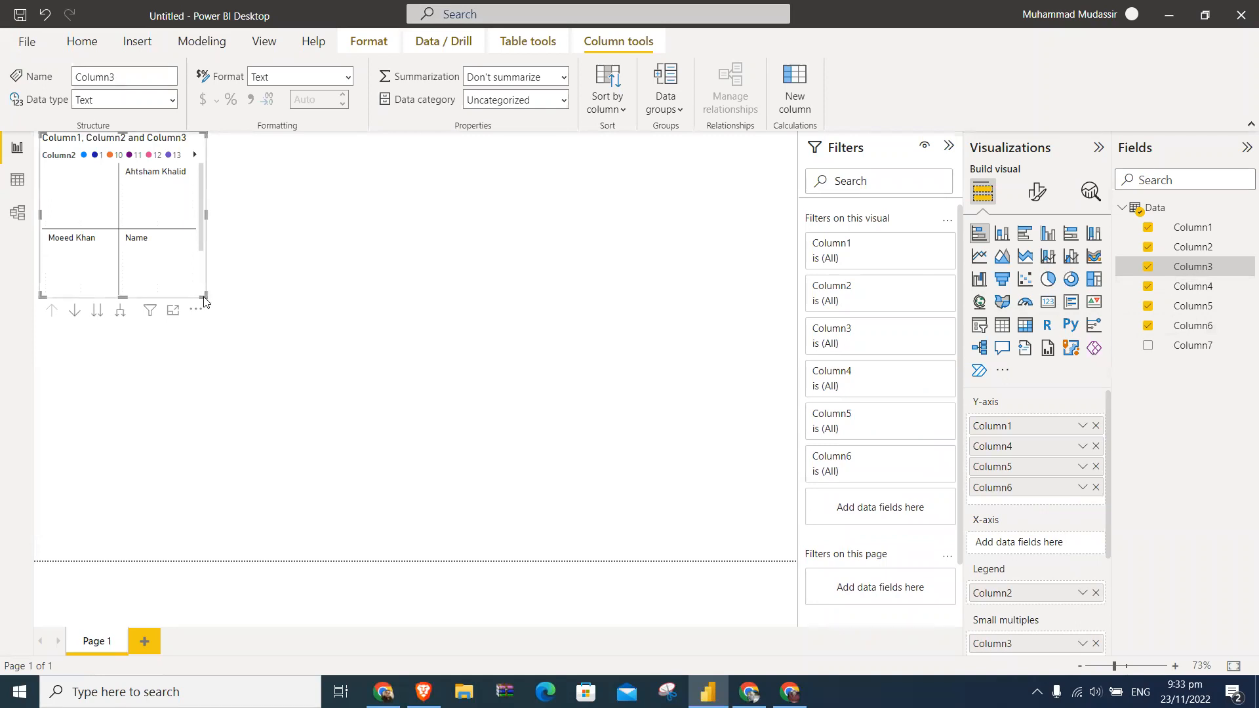
- Enlarge the visual to cover most of the report page's width and convert it to a line chart
{"action": "left_click_drag", "start_coordinate": [202, 295], "coordinate": [549, 459]}
{"action": "left_click", "coordinate": [1002, 258]}
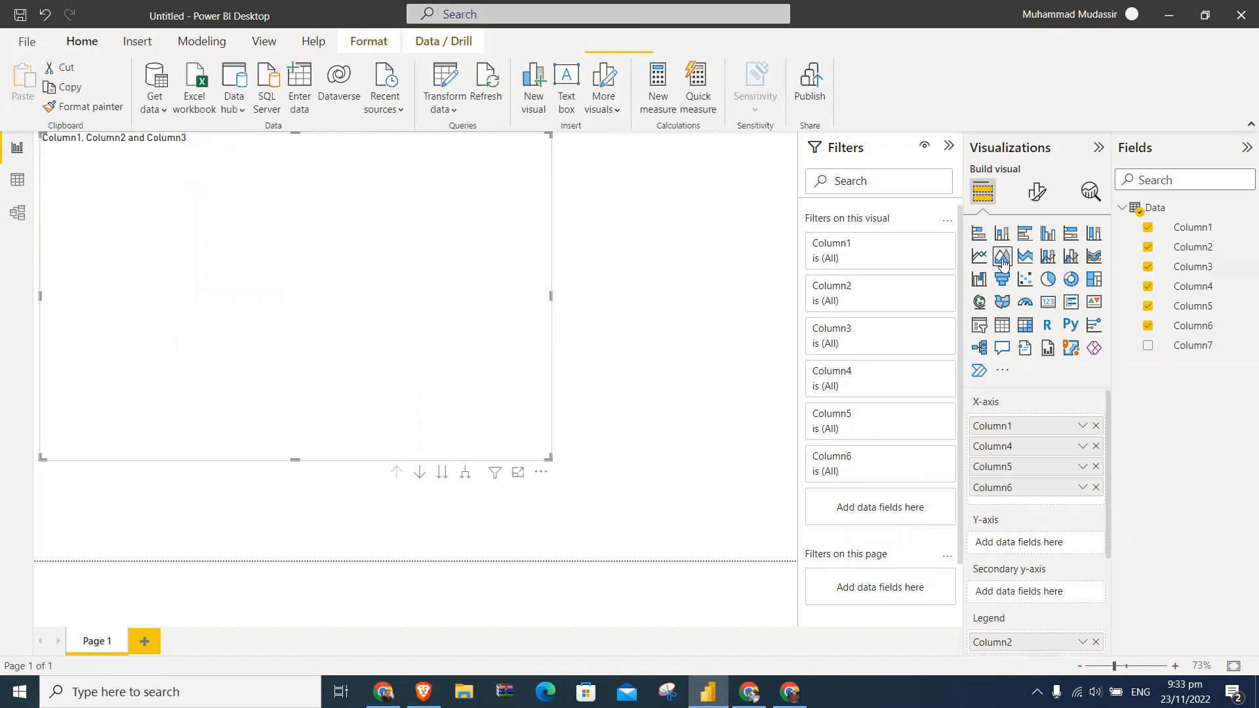
{"action": "left_click", "coordinate": [976, 262]}
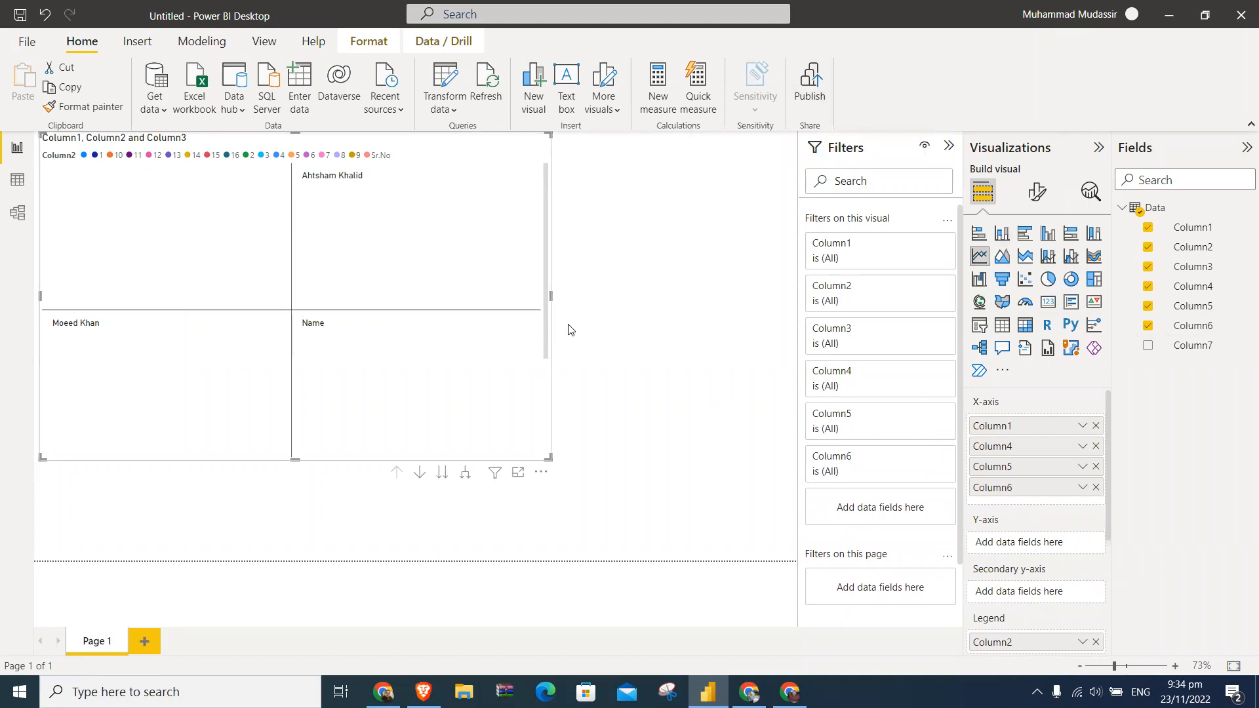
- Examine the data source connectors offered in the full Get Data list and close it without connecting
{"action": "left_click", "coordinate": [166, 113]}
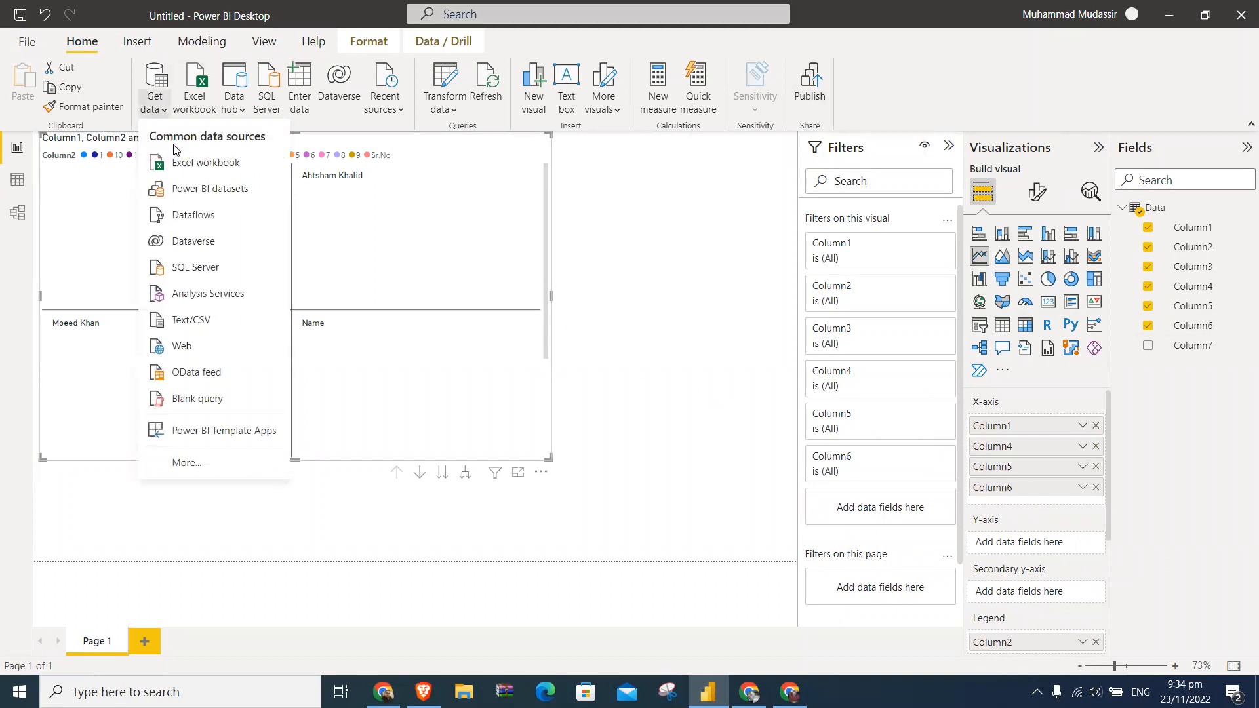
{"action": "left_click", "coordinate": [219, 469]}
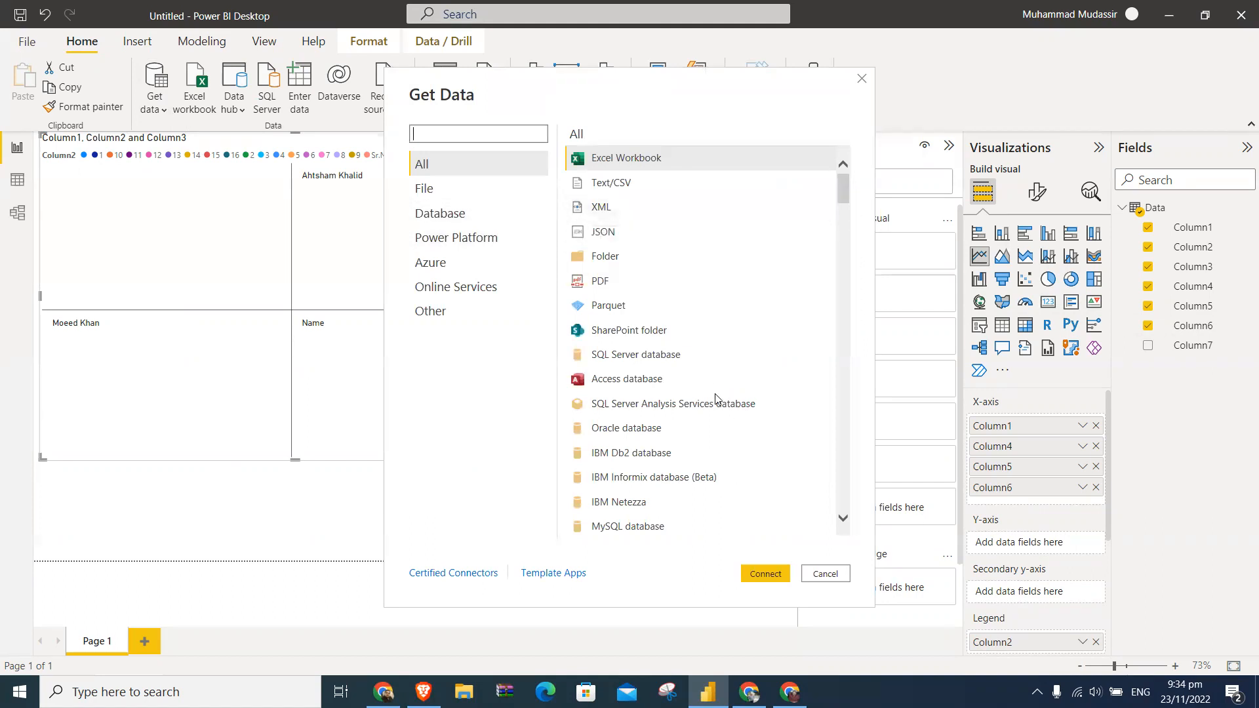
{"action": "scroll", "coordinate": [717, 398], "scroll_direction": "down", "scroll_amount": 1}
{"action": "scroll", "coordinate": [717, 398], "scroll_direction": "down", "scroll_amount": 7}
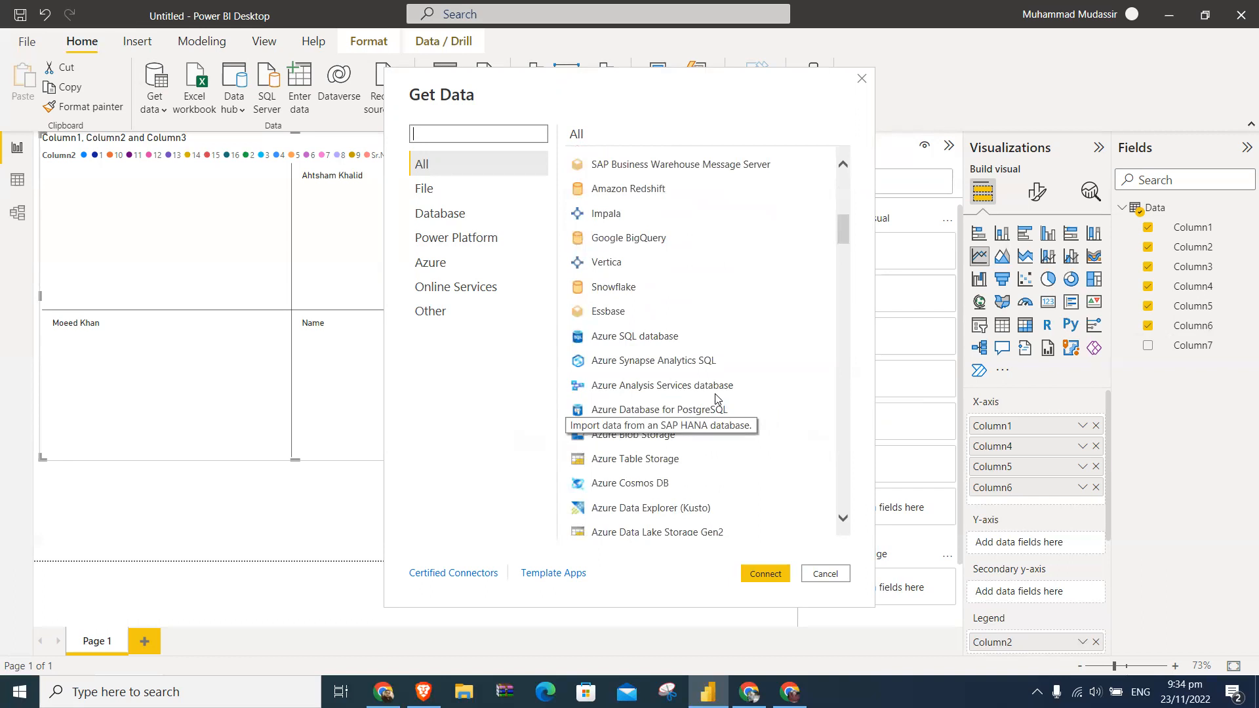
{"action": "scroll", "coordinate": [717, 398], "scroll_direction": "down", "scroll_amount": 2}
{"action": "scroll", "coordinate": [717, 398], "scroll_direction": "down", "scroll_amount": 3}
{"action": "scroll", "coordinate": [717, 398], "scroll_direction": "down", "scroll_amount": 5}
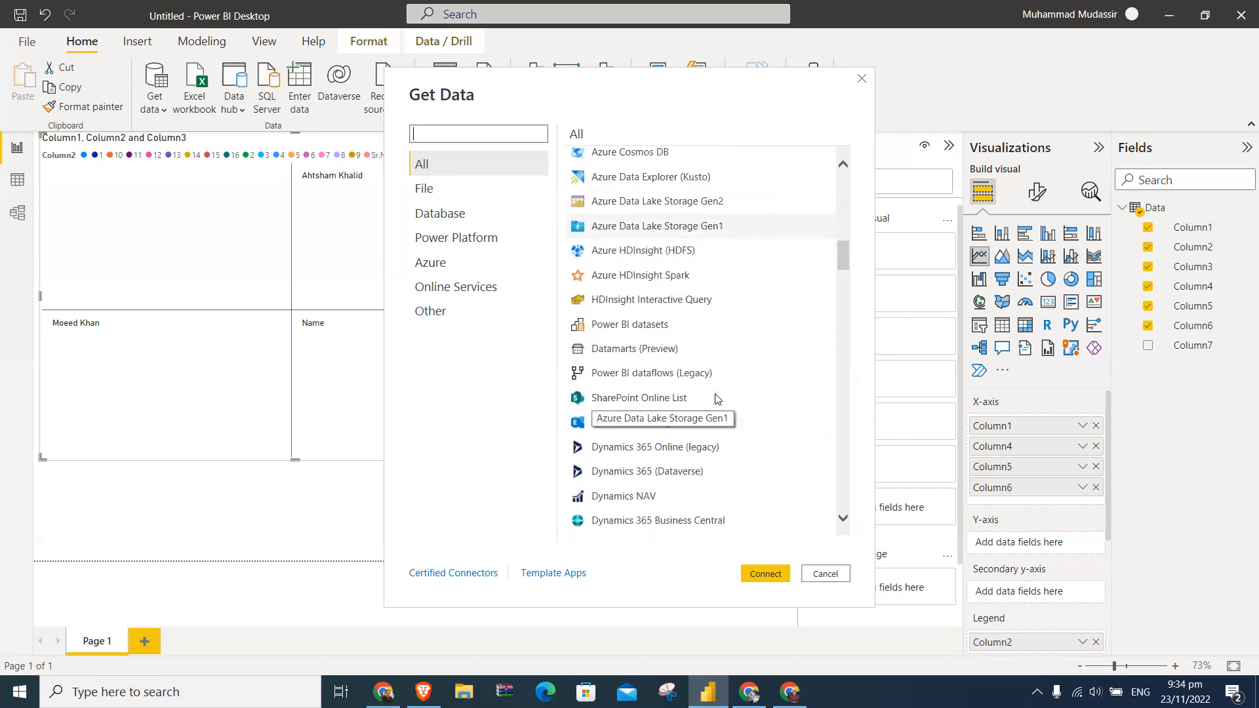
{"action": "scroll", "coordinate": [717, 398], "scroll_direction": "down", "scroll_amount": 9}
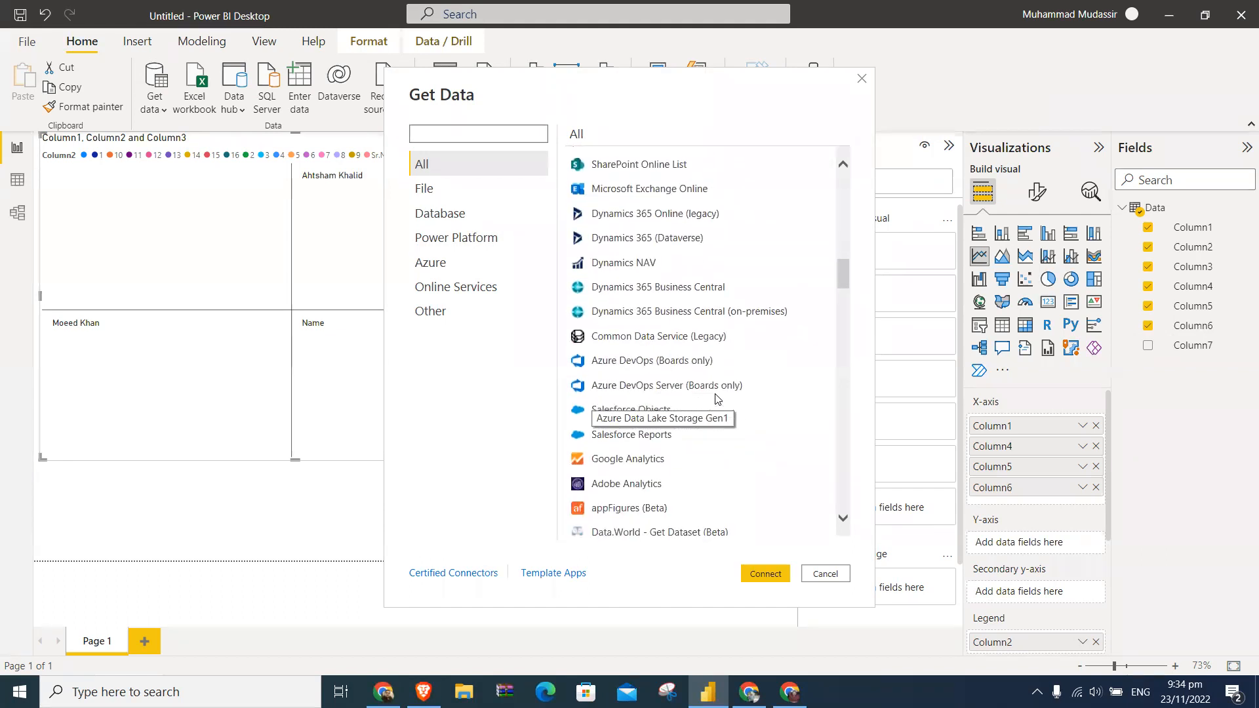
{"action": "scroll", "coordinate": [717, 398], "scroll_direction": "down", "scroll_amount": 6}
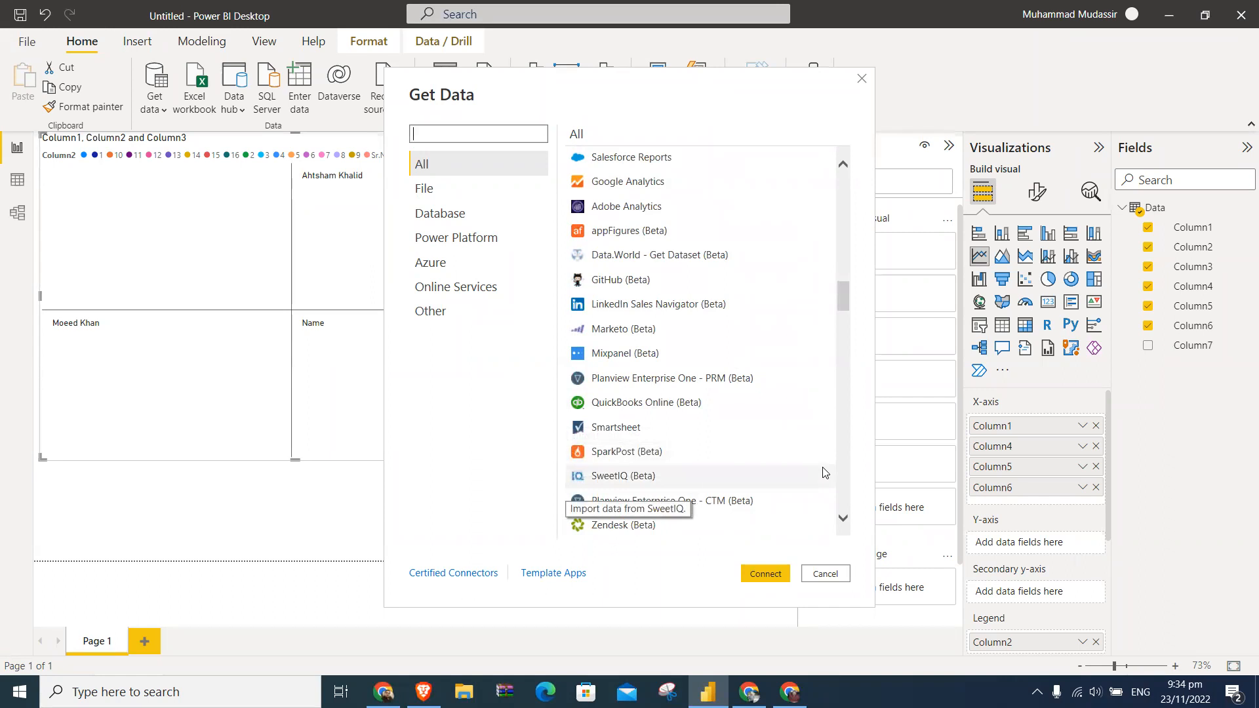
{"action": "left_click", "coordinate": [825, 574]}
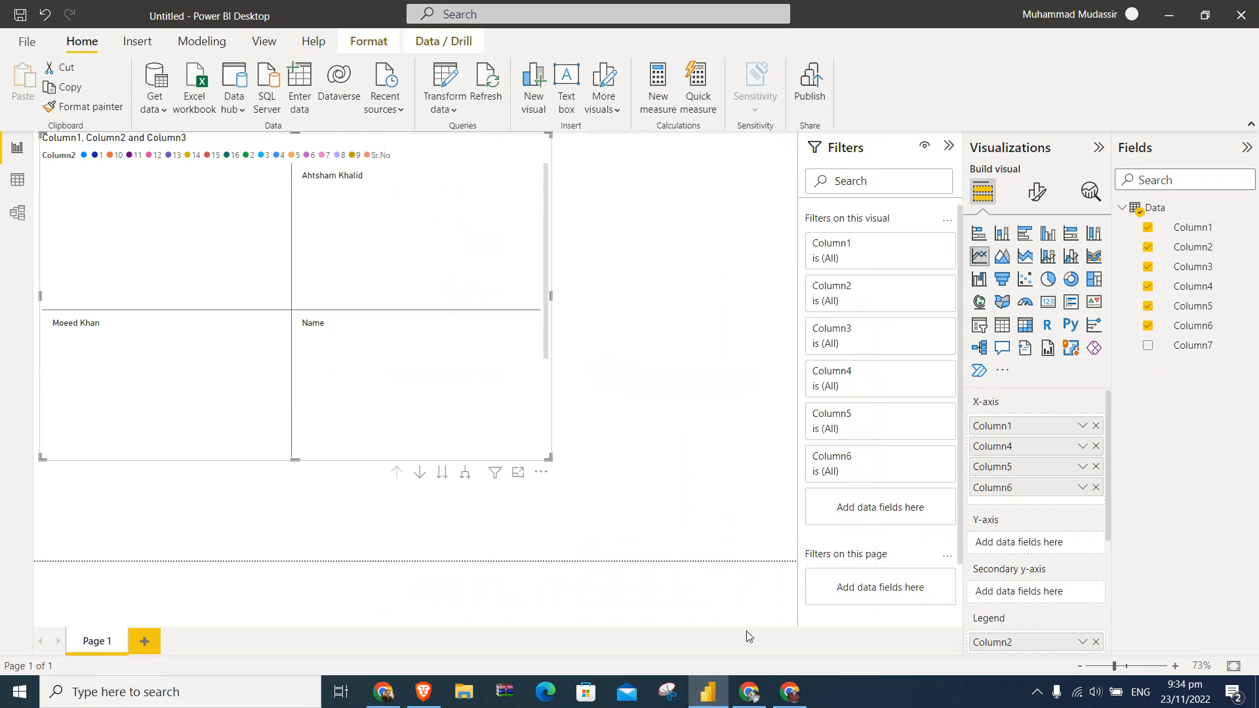
{"action": "left_click", "coordinate": [383, 692]}
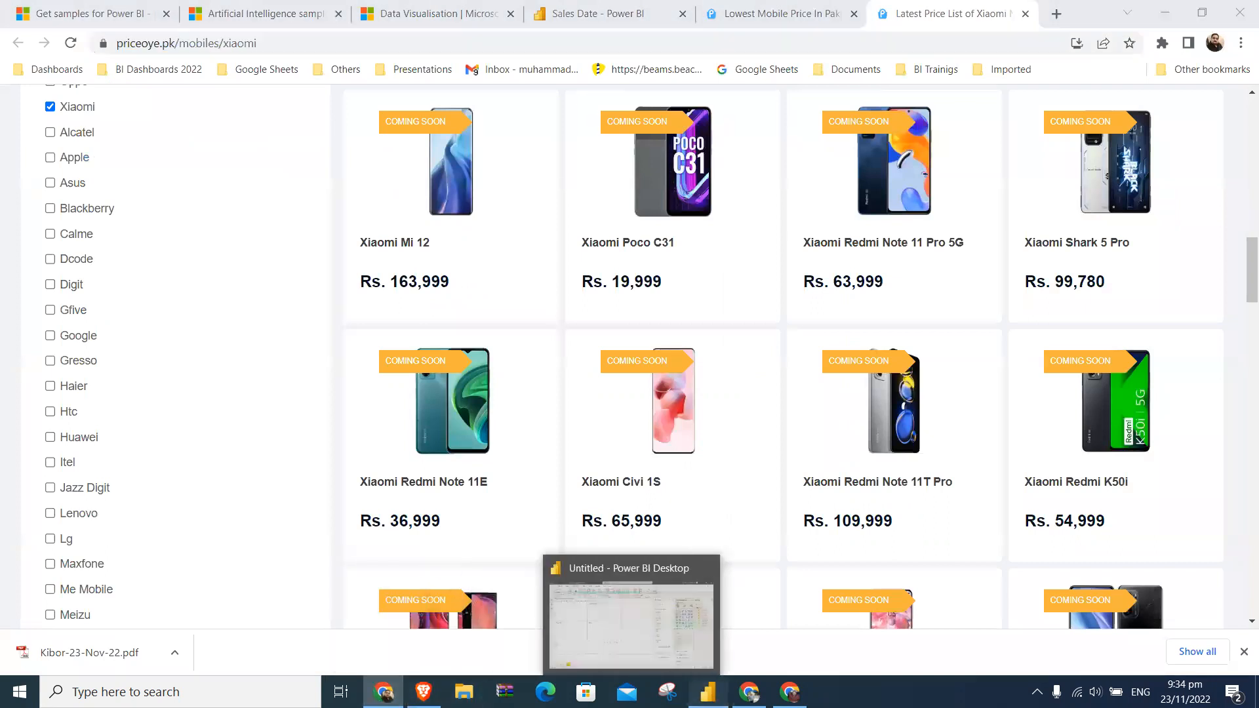
{"action": "left_click", "coordinate": [707, 691]}
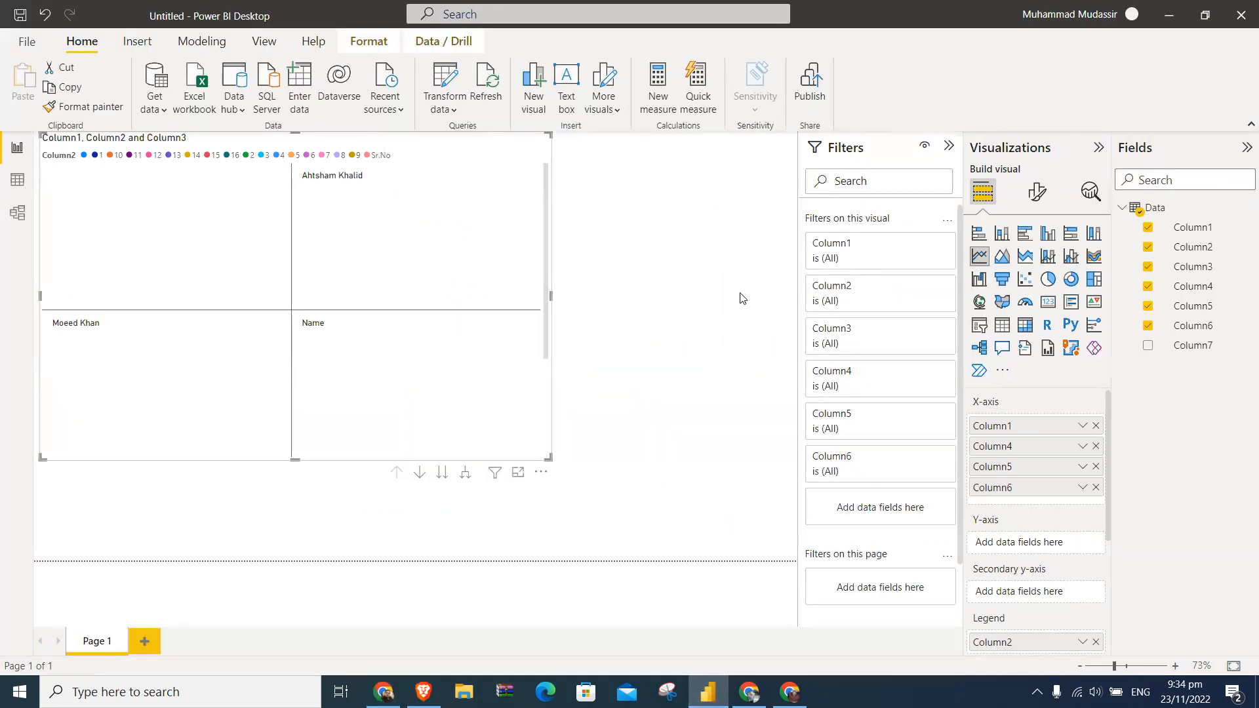
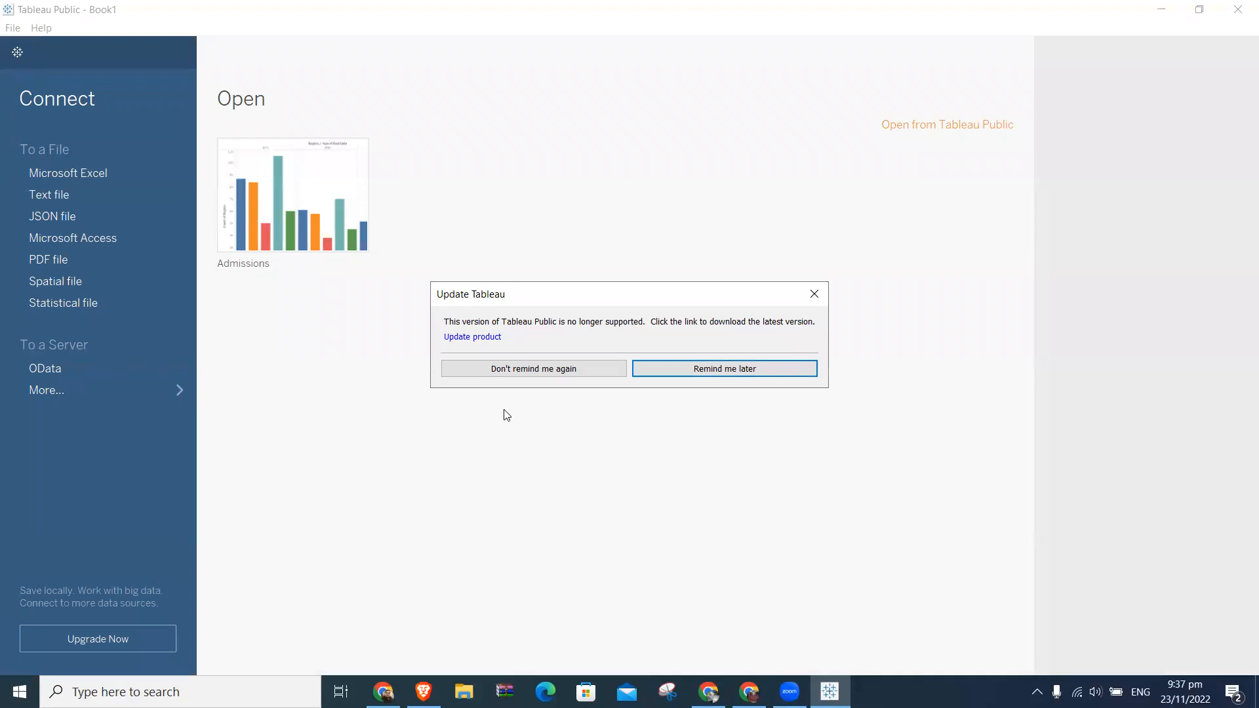
- Postpone the update reminder, start downloading the latest Tableau Public installer for Windows from the update page and pause the download
{"action": "left_click", "coordinate": [686, 369]}
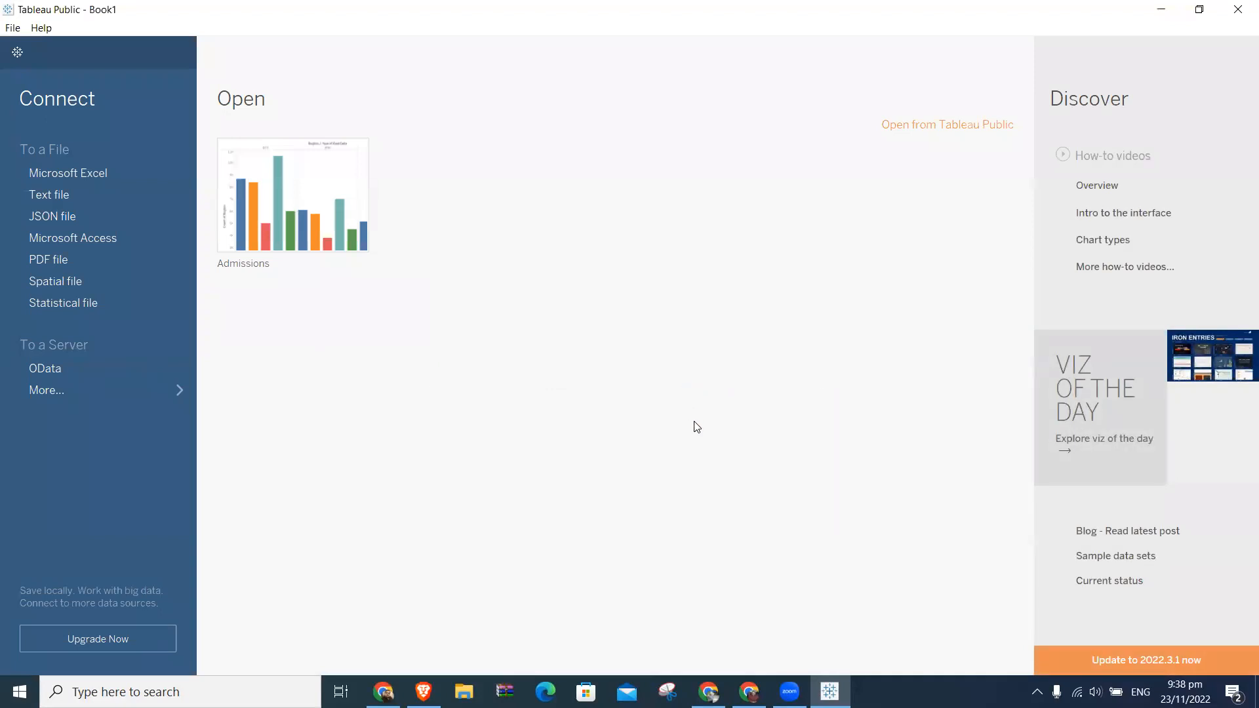
{"action": "left_click", "coordinate": [1124, 661]}
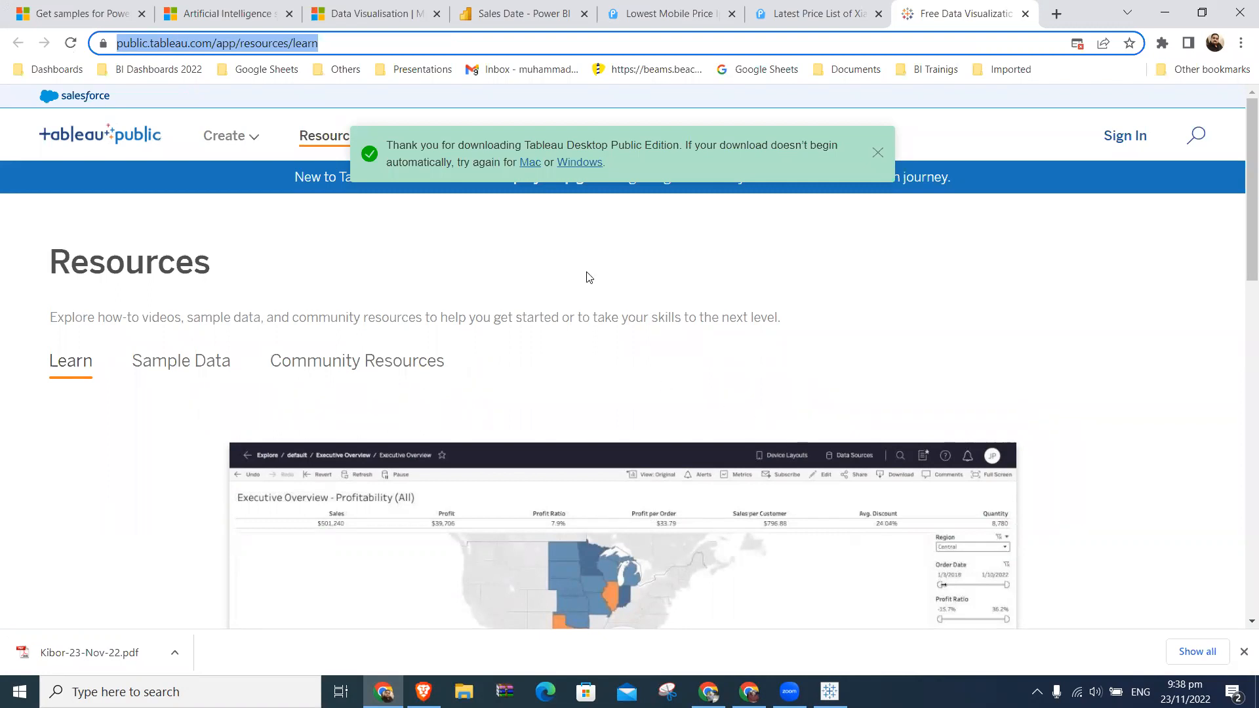
{"action": "left_click", "coordinate": [580, 163]}
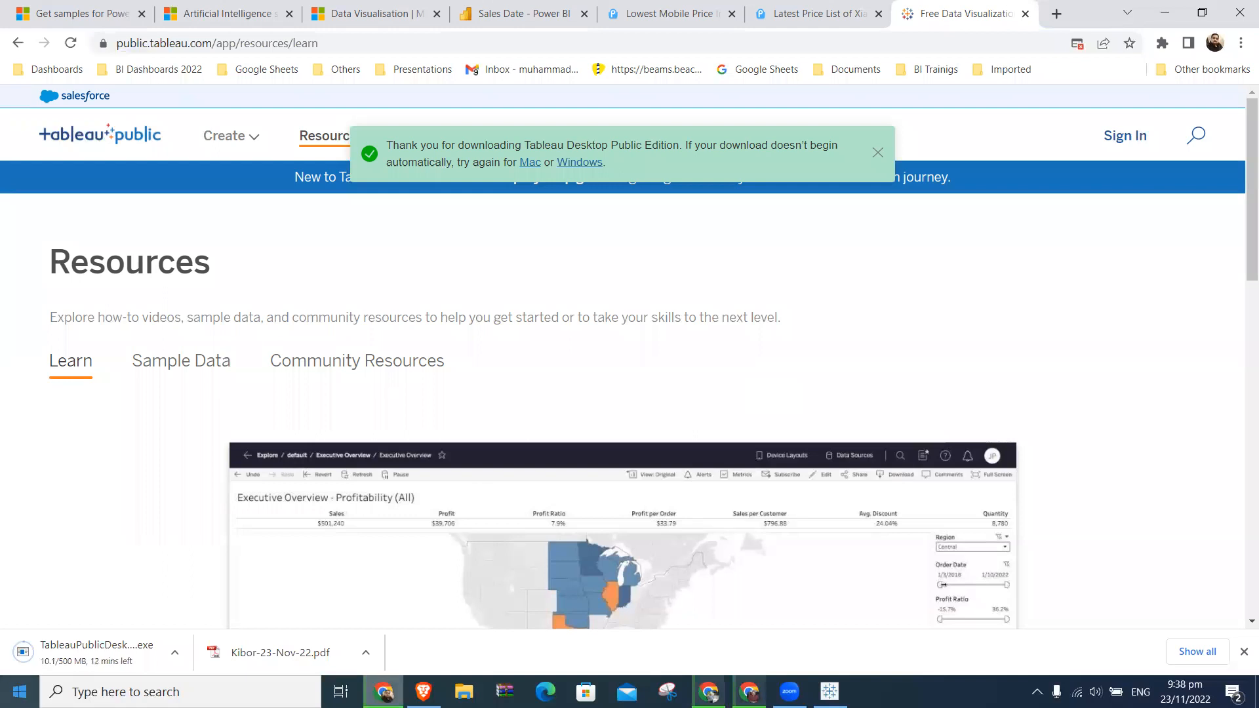
{"action": "left_click", "coordinate": [176, 653]}
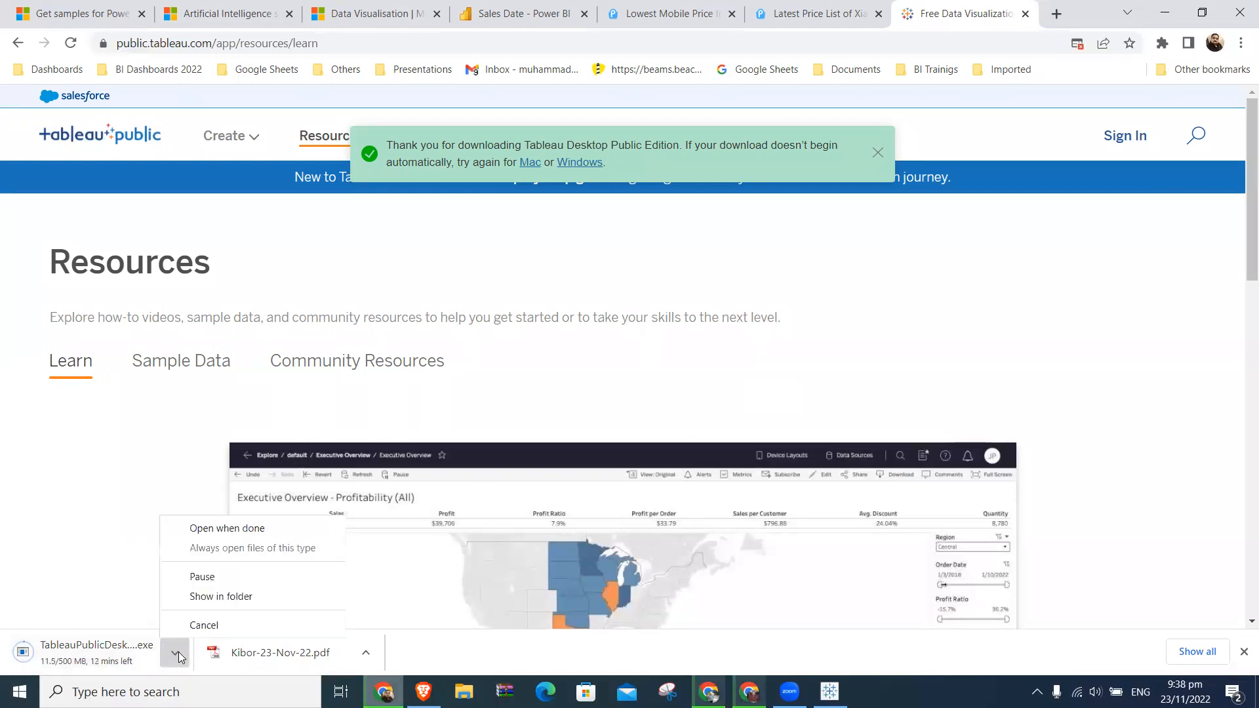
{"action": "left_click", "coordinate": [207, 574]}
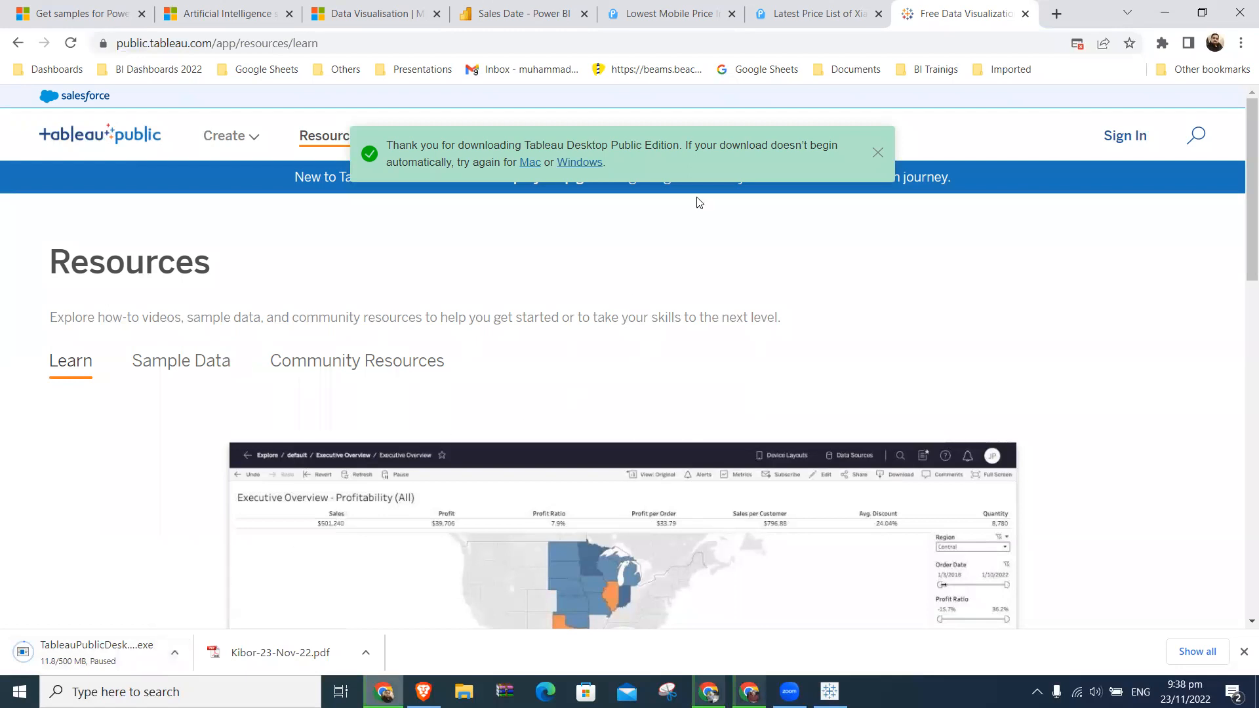
- Close the browser tab with the Xiaomi price list and switch back to Tableau Public
{"action": "left_click", "coordinate": [846, 14]}
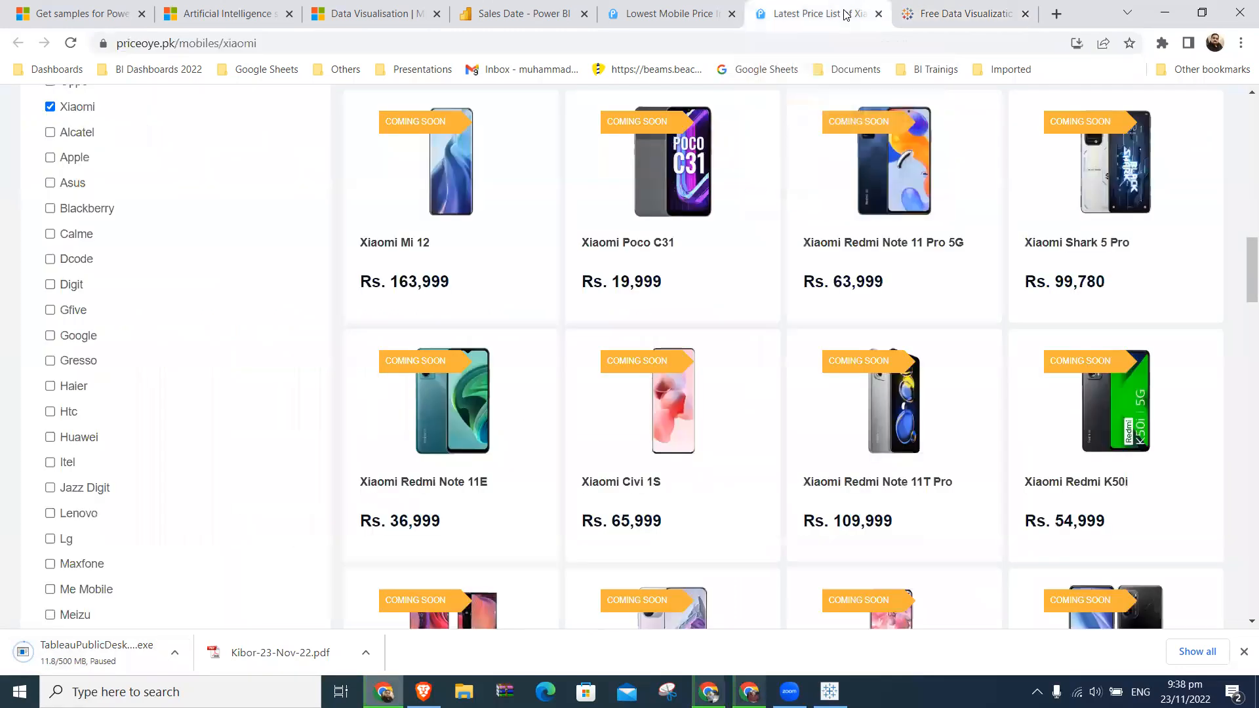
{"action": "left_click", "coordinate": [879, 14]}
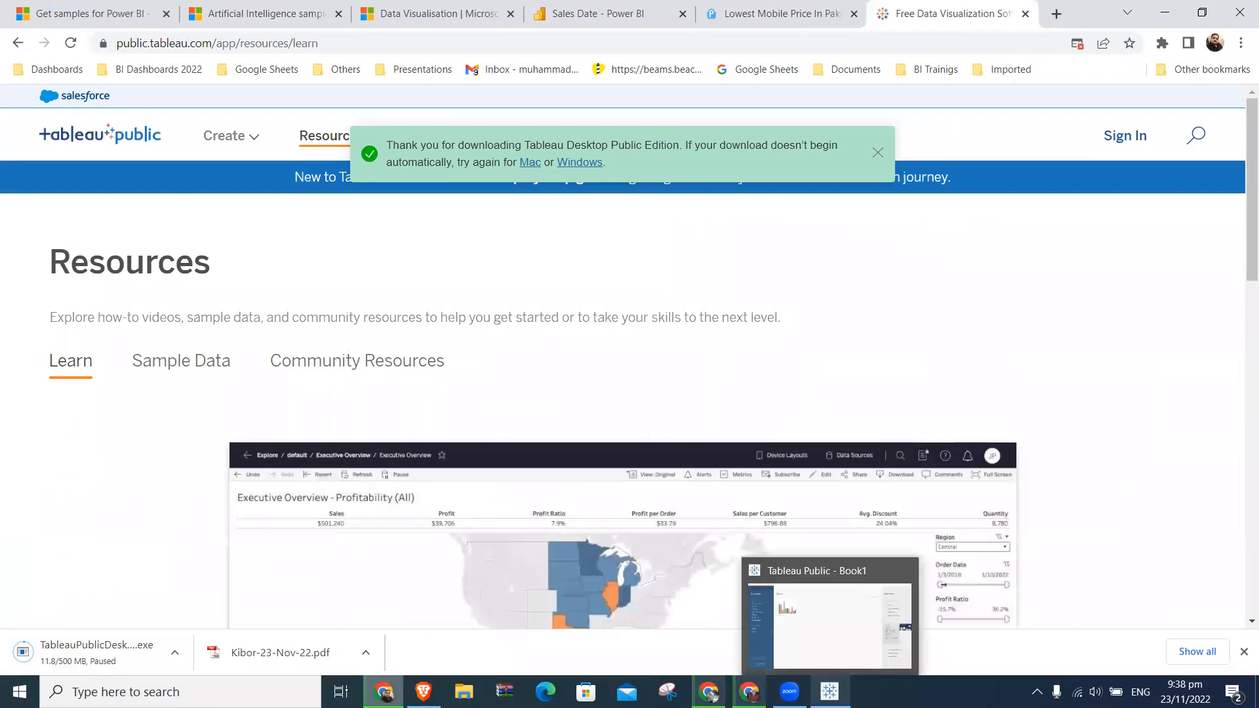
{"action": "left_click", "coordinate": [829, 690]}
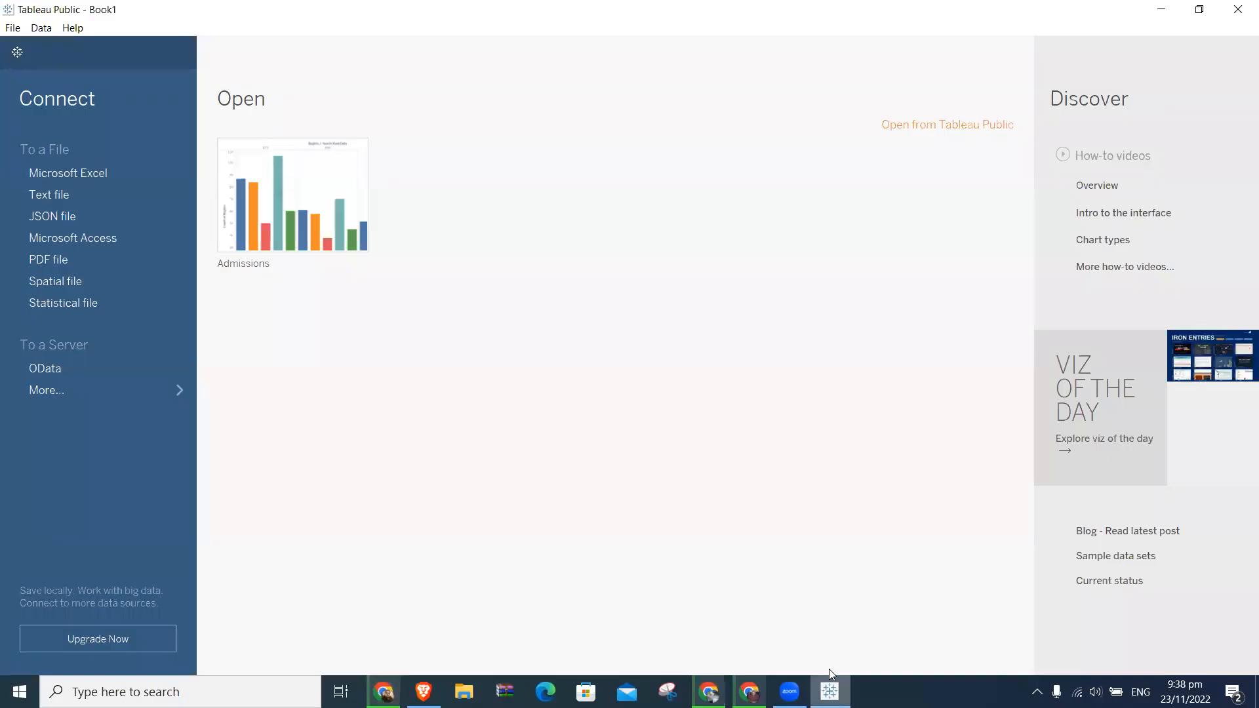
{"action": "left_click", "coordinate": [1121, 29]}
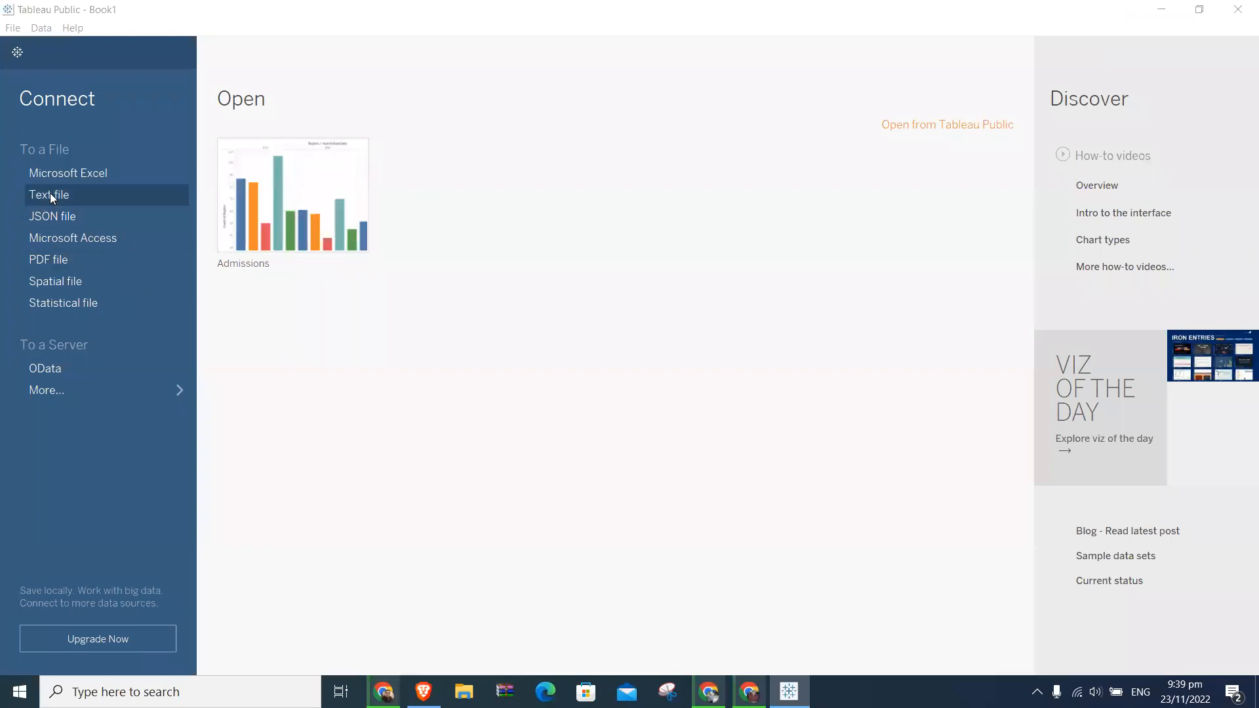
- Start connecting to a Microsoft Excel file and look for a workbook in the Desktop and New Working folders
{"action": "left_click", "coordinate": [67, 173]}
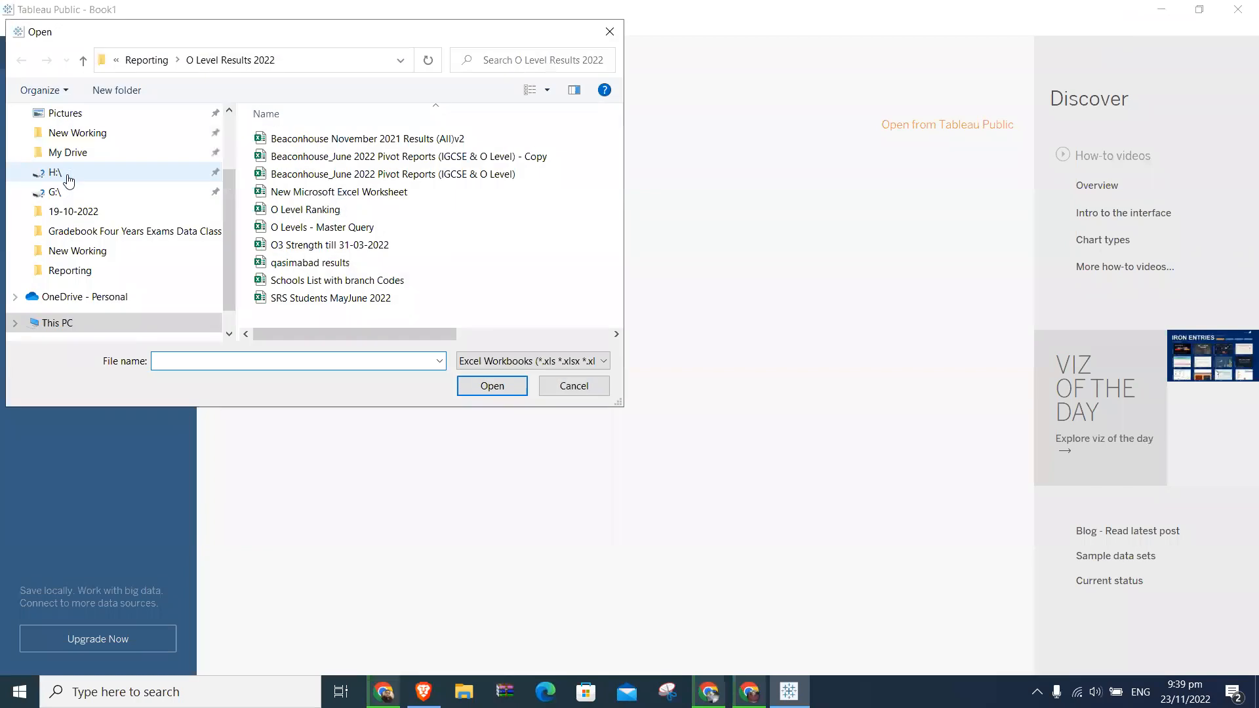
{"action": "left_click_drag", "start_coordinate": [225, 209], "coordinate": [230, 121]}
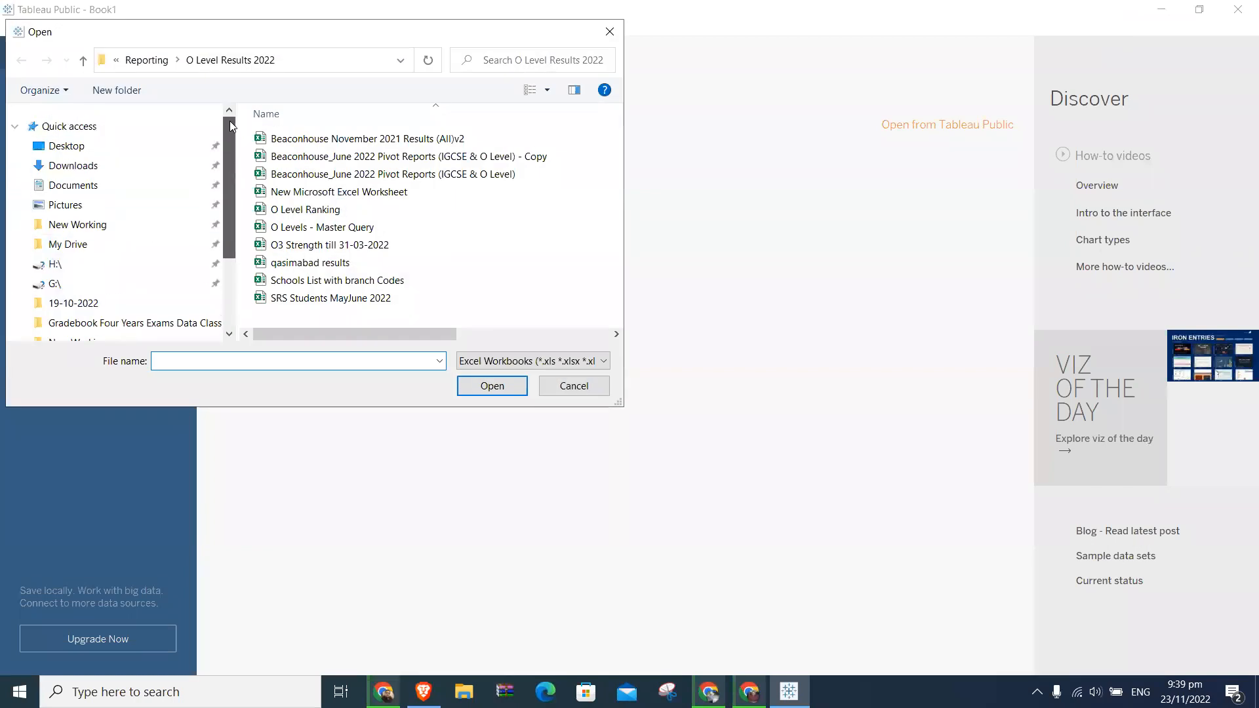
{"action": "left_click", "coordinate": [111, 145]}
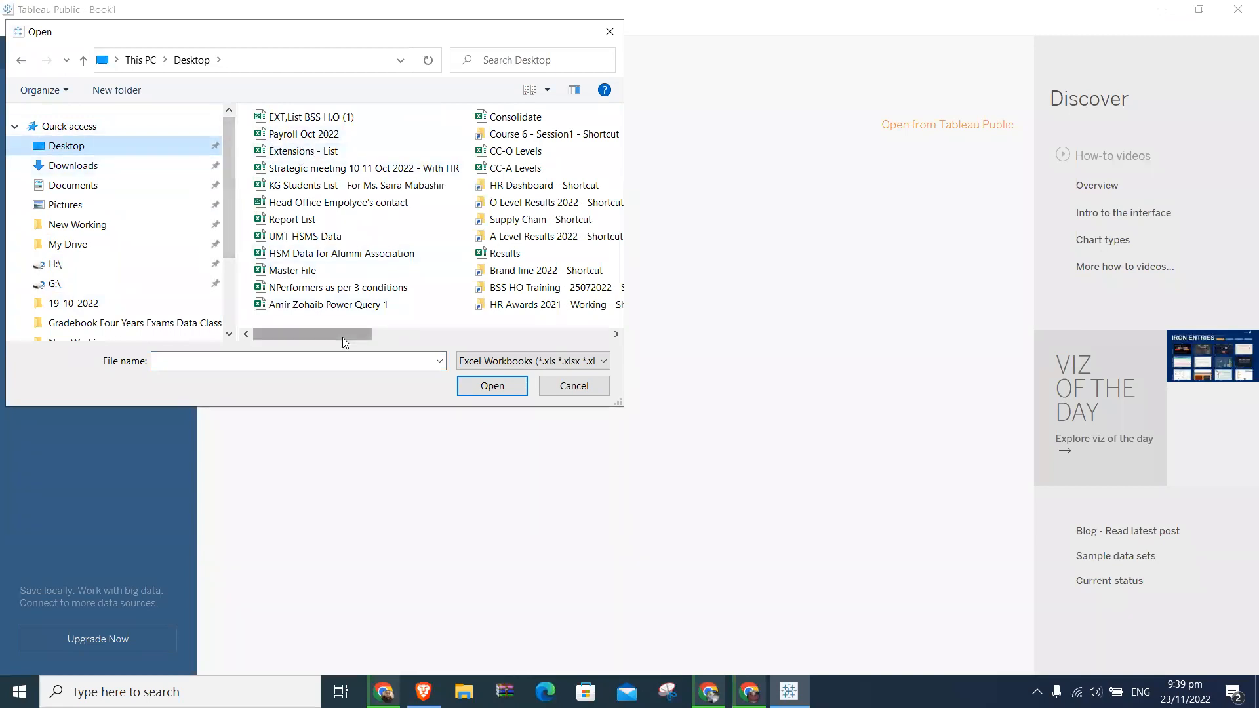
{"action": "left_click_drag", "start_coordinate": [232, 225], "coordinate": [230, 294]}
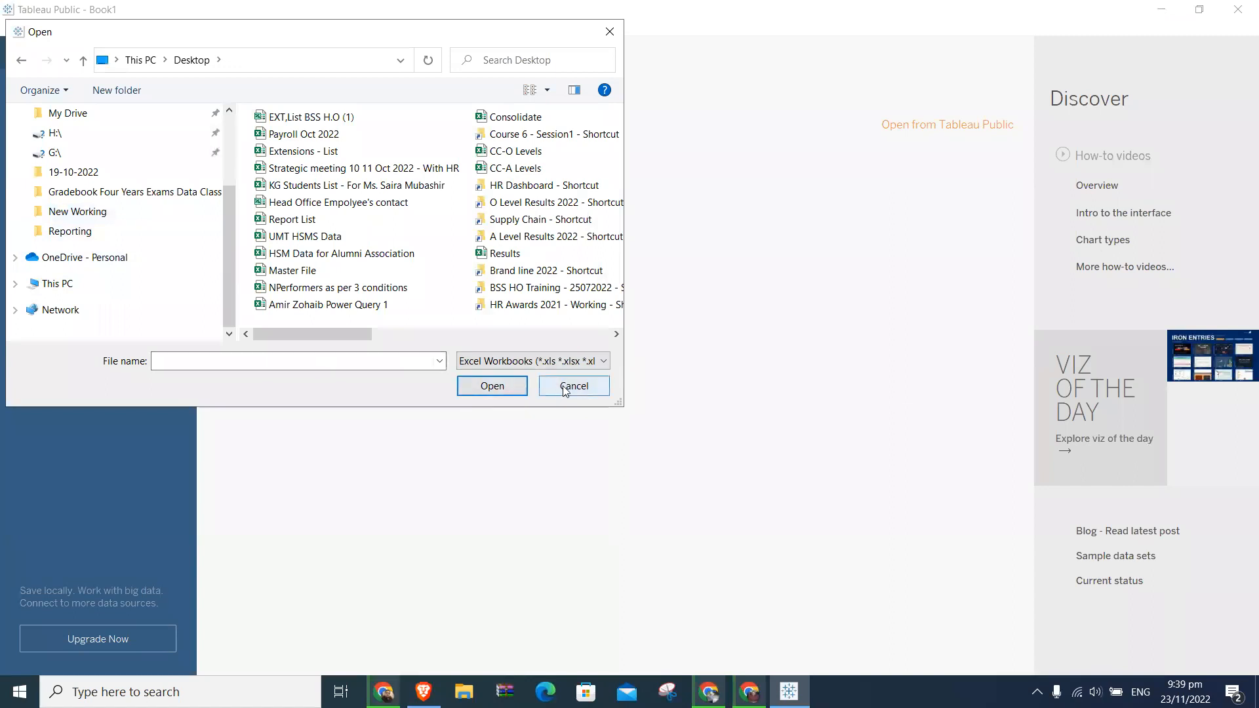
{"action": "left_click", "coordinate": [149, 219]}
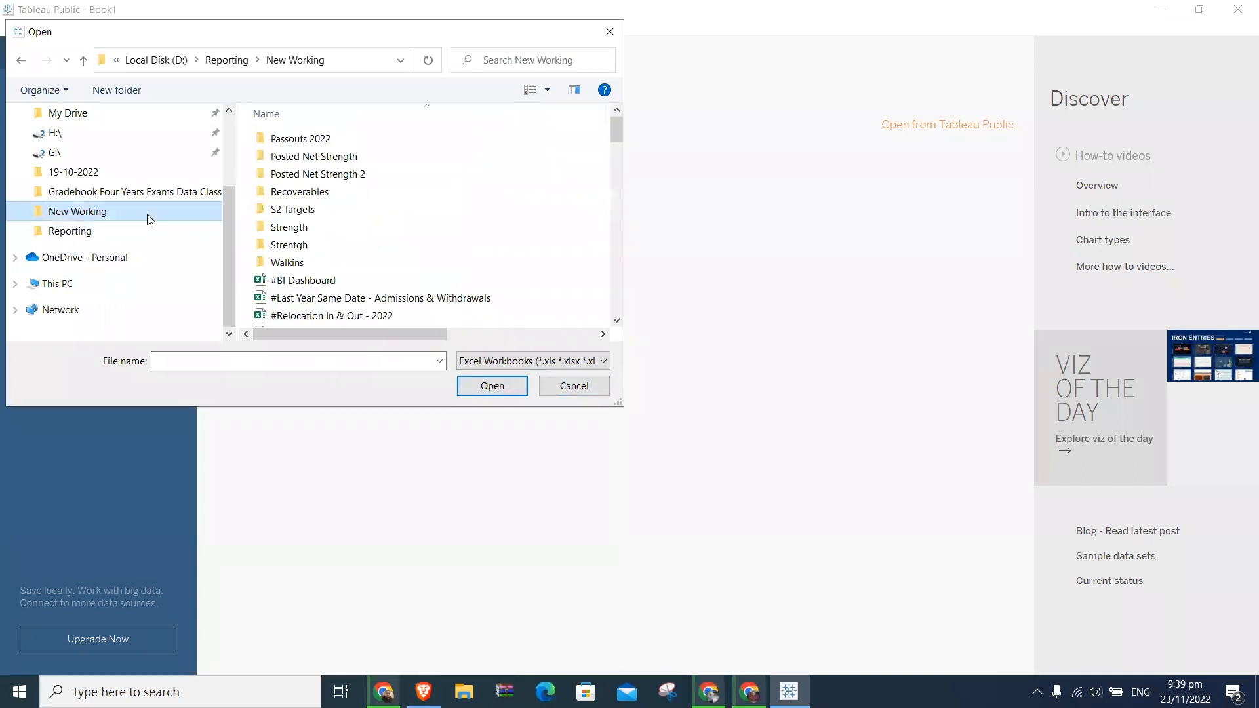
{"action": "scroll", "coordinate": [149, 219], "scroll_direction": "up", "scroll_amount": 2}
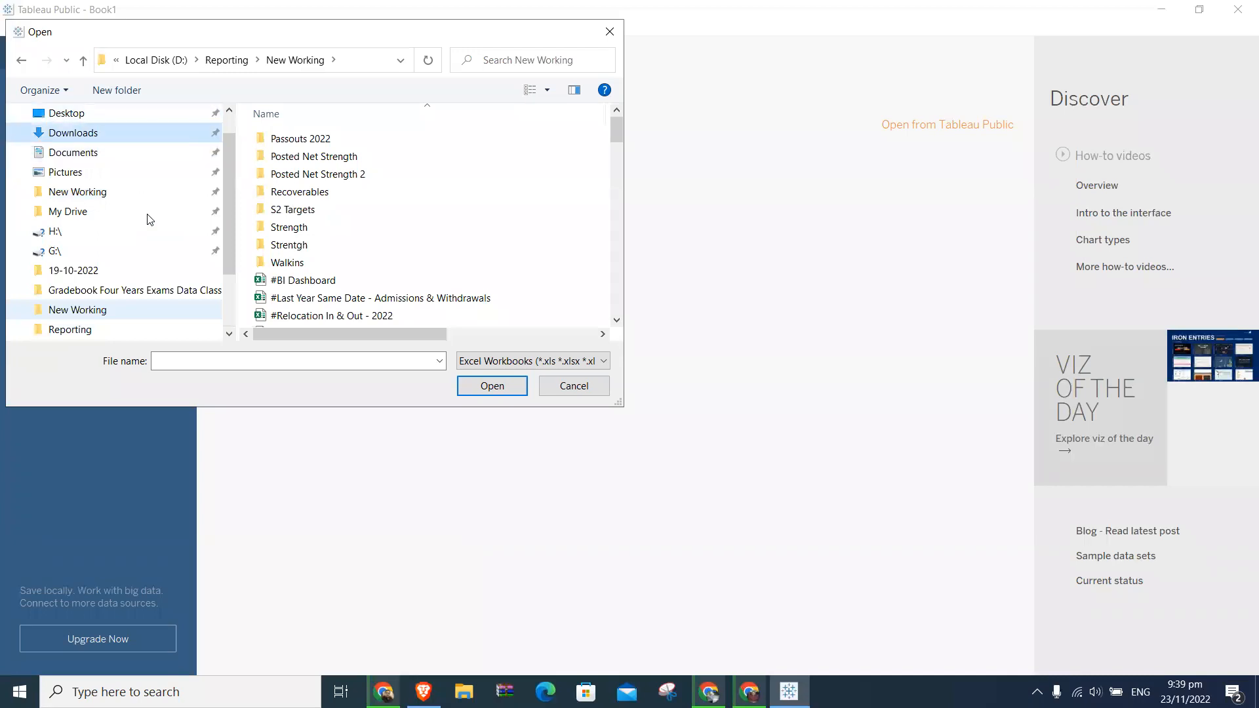
{"action": "scroll", "coordinate": [149, 223], "scroll_direction": "down", "scroll_amount": 2}
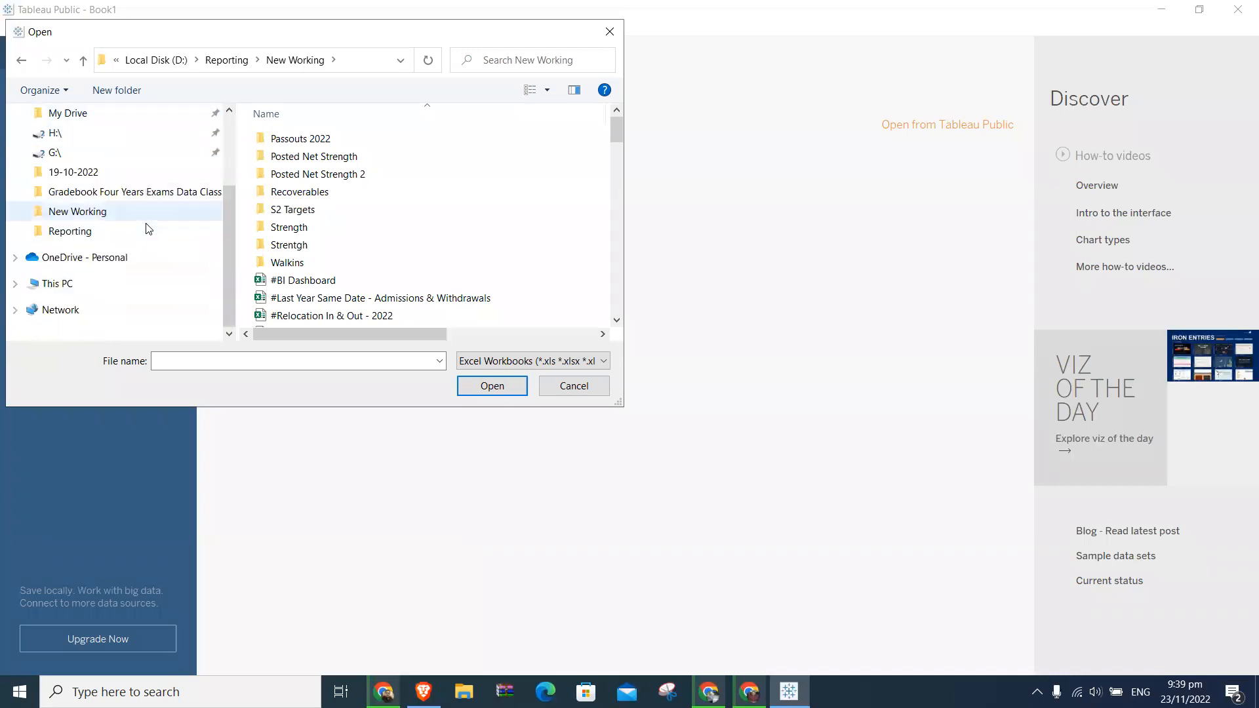
- Look through Course 6 - Session 7 and Course 6 - Session5-6 under Data Science Traning on drive D for a workbook, and cancel the file selection
{"action": "left_click", "coordinate": [92, 281]}
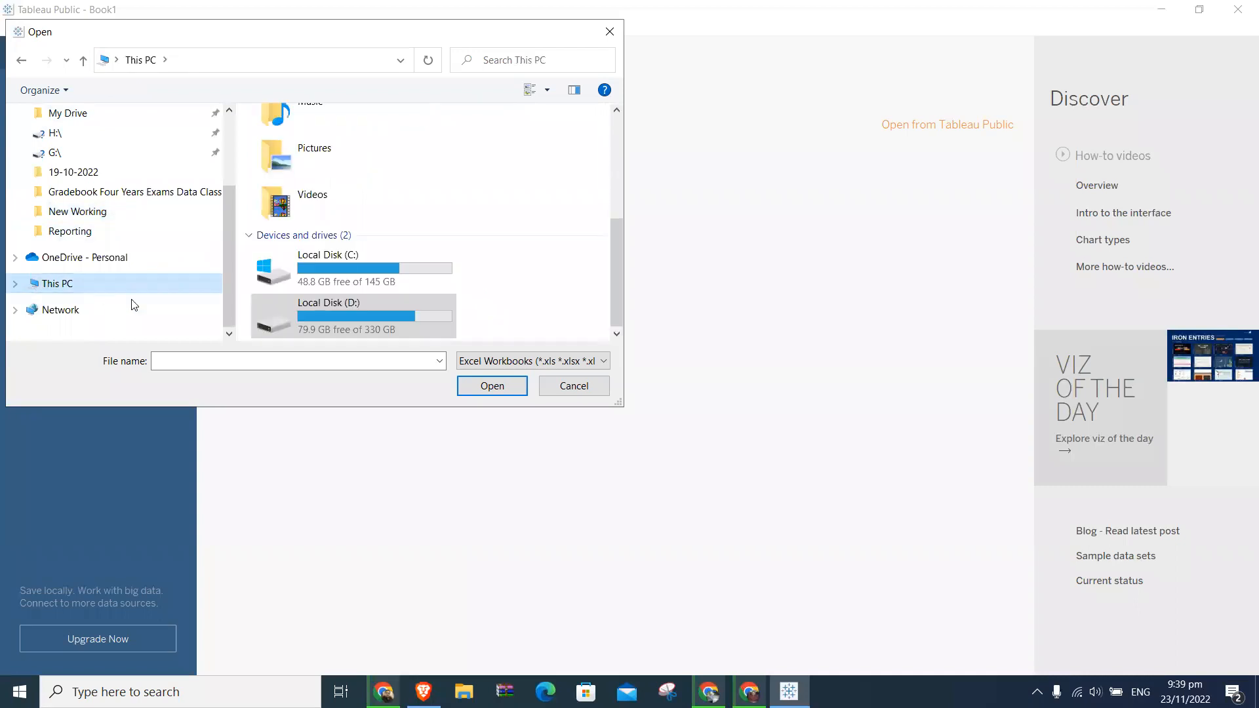
{"action": "double_click", "coordinate": [345, 309]}
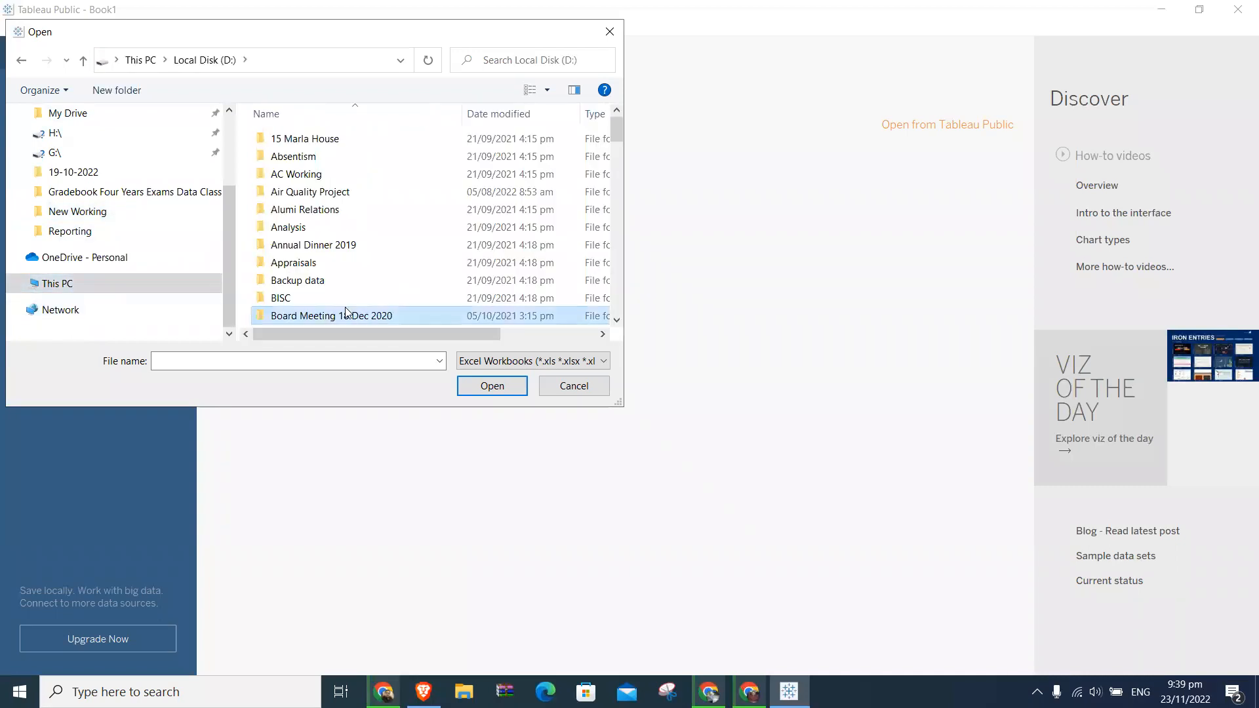
{"action": "key", "text": "d"}
{"action": "key", "text": "Down"}
{"action": "key", "text": "Down"}
{"action": "key", "text": "Down"}
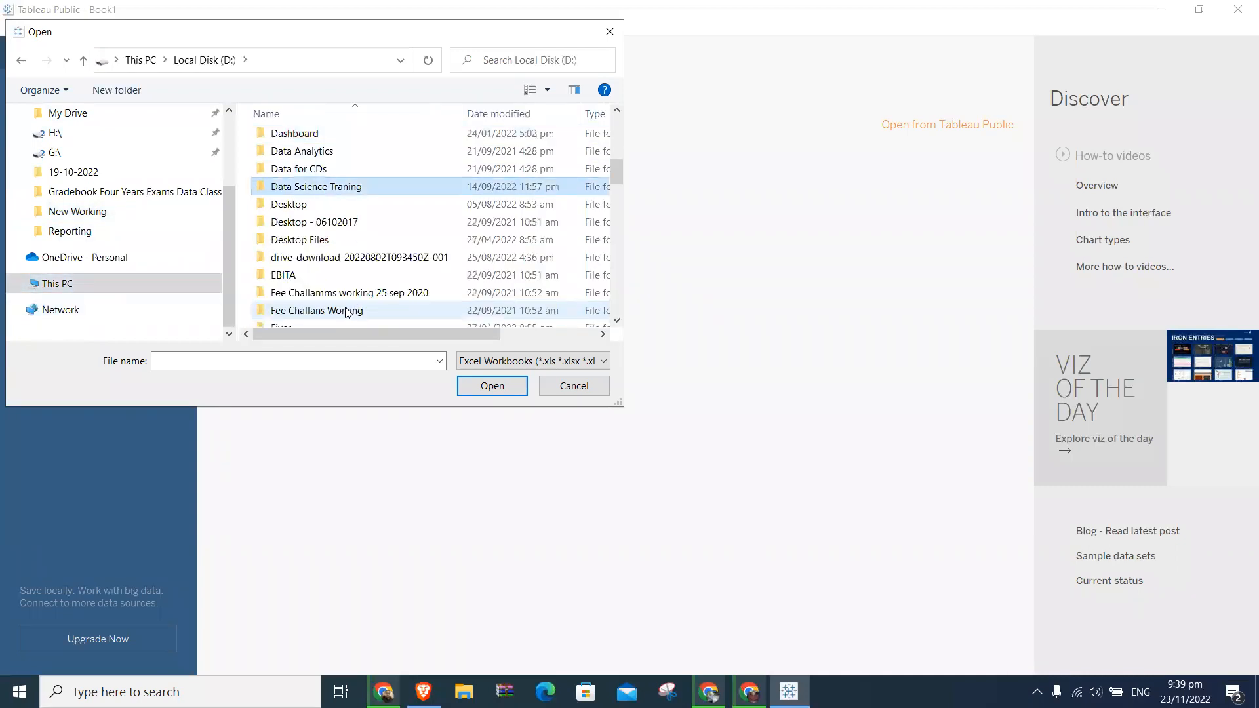
{"action": "double_click", "coordinate": [322, 187]}
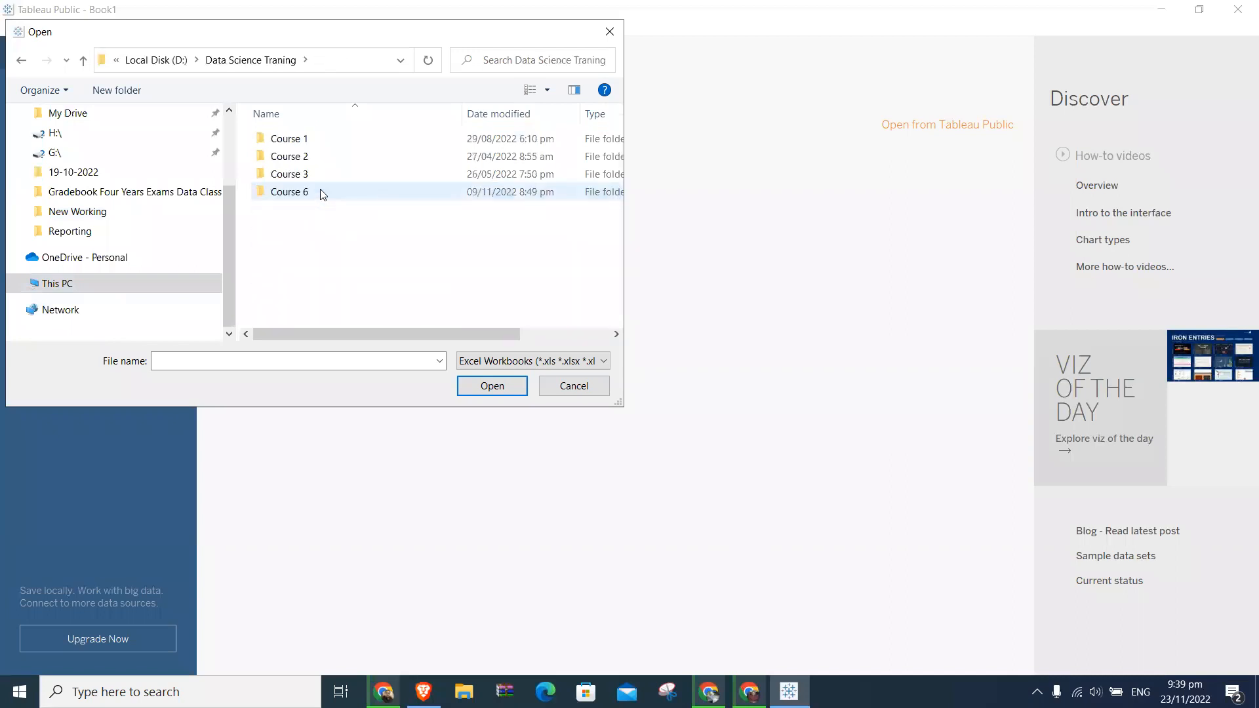
{"action": "double_click", "coordinate": [322, 193]}
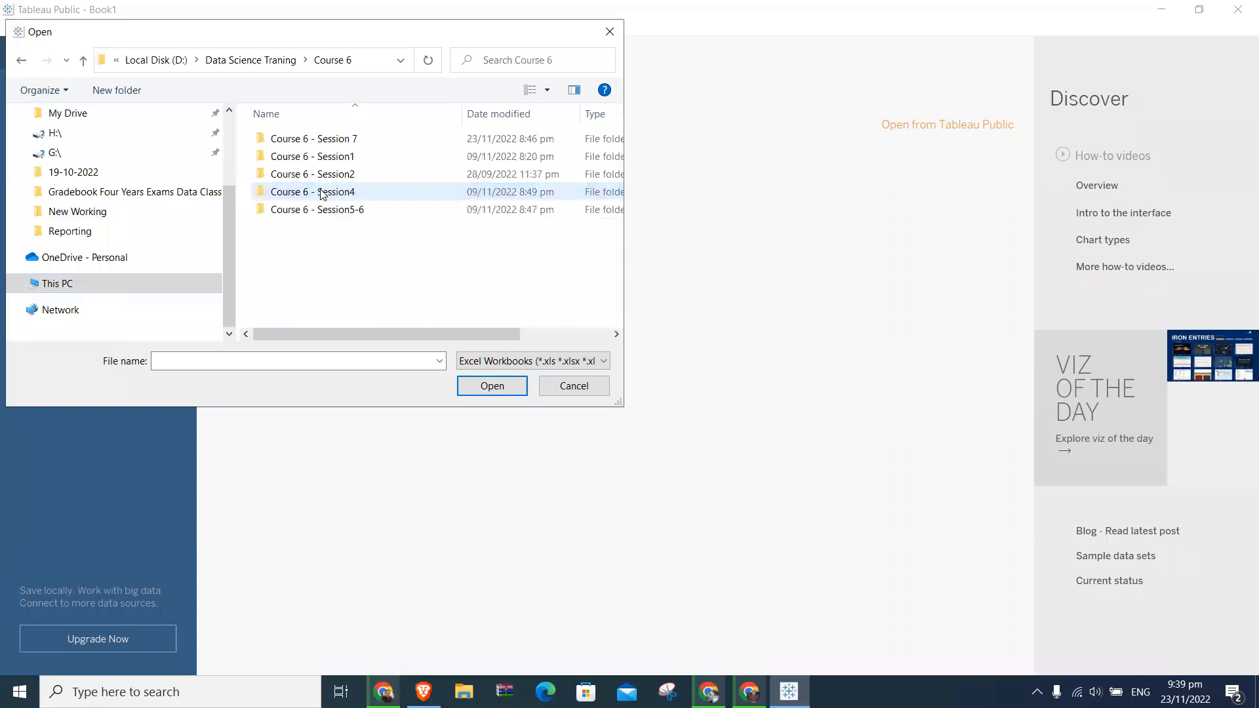
{"action": "double_click", "coordinate": [339, 138]}
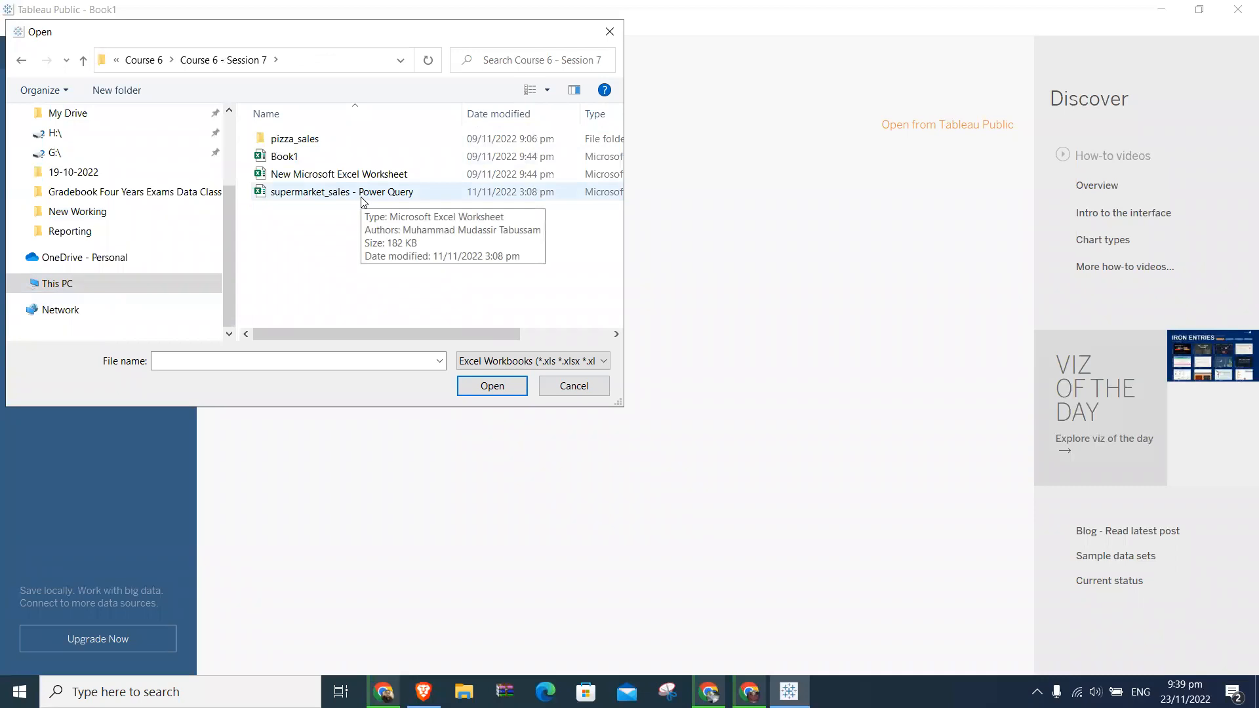
{"action": "left_click", "coordinate": [142, 59]}
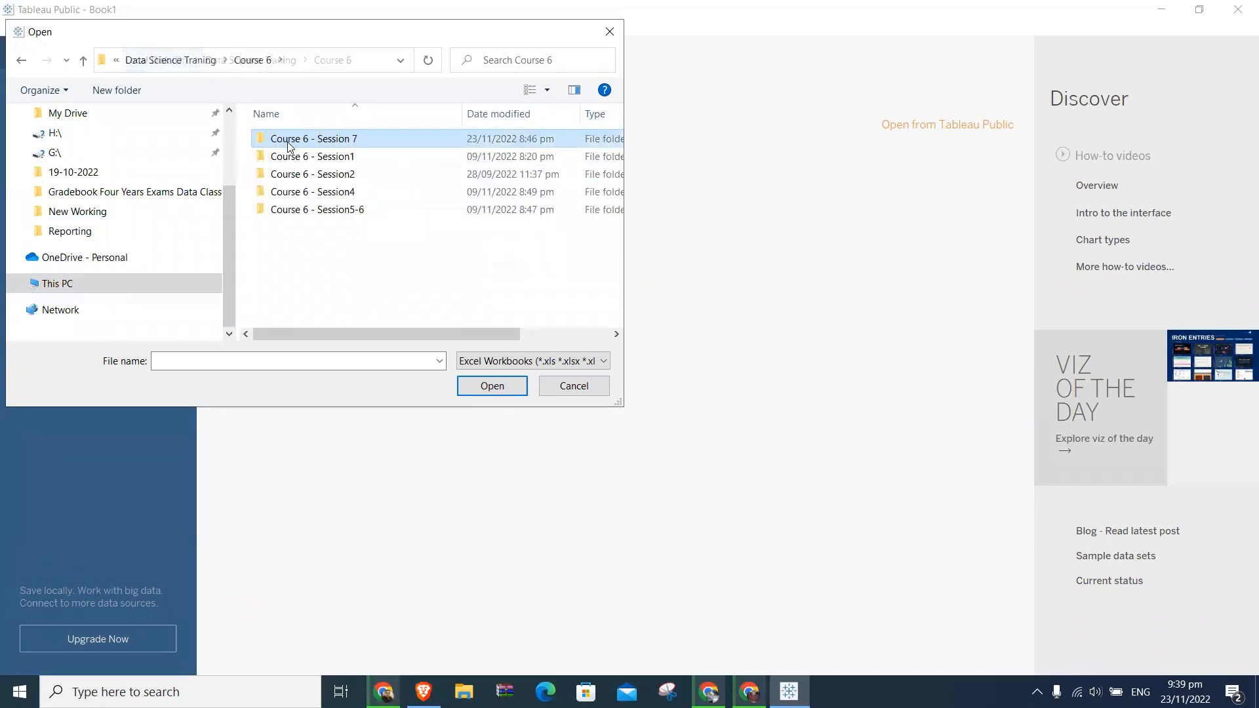
{"action": "left_click", "coordinate": [342, 215]}
{"action": "double_click", "coordinate": [343, 211]}
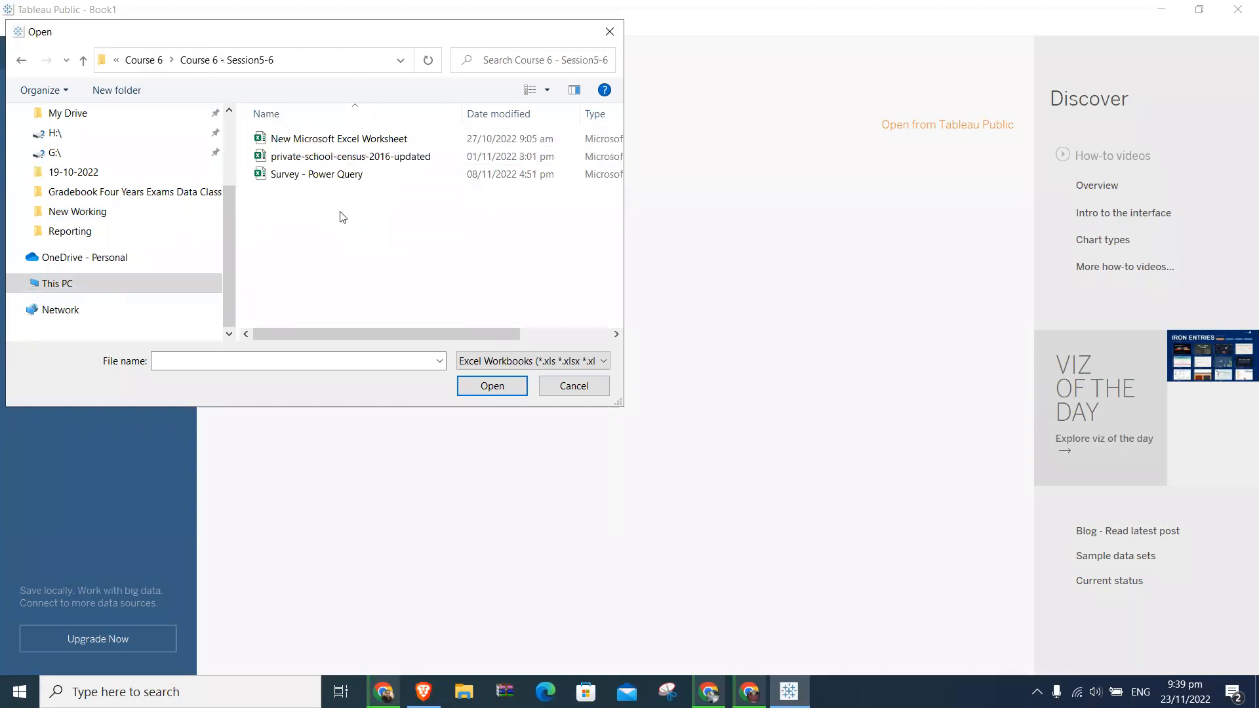
{"action": "left_click", "coordinate": [574, 385]}
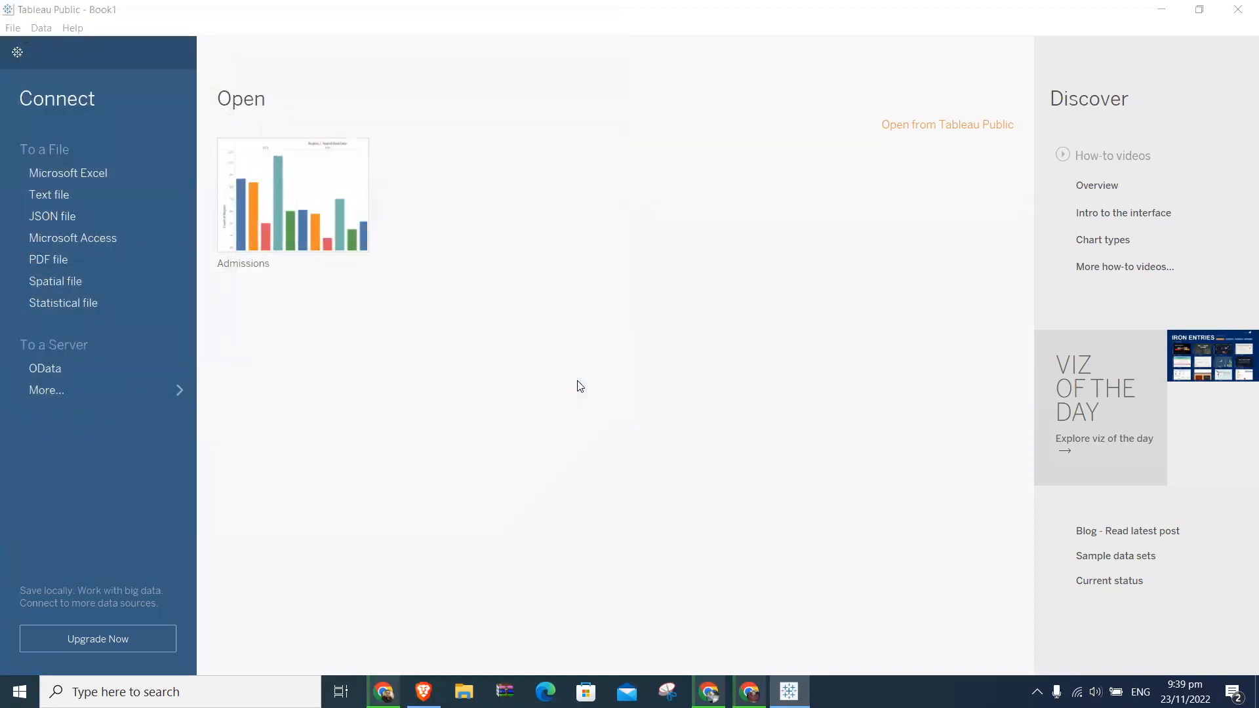
- Launch Power BI Desktop, review its list of recent data sources down to the end and close it without connecting
{"action": "key", "text": "super"}
{"action": "type", "text": "ex"}
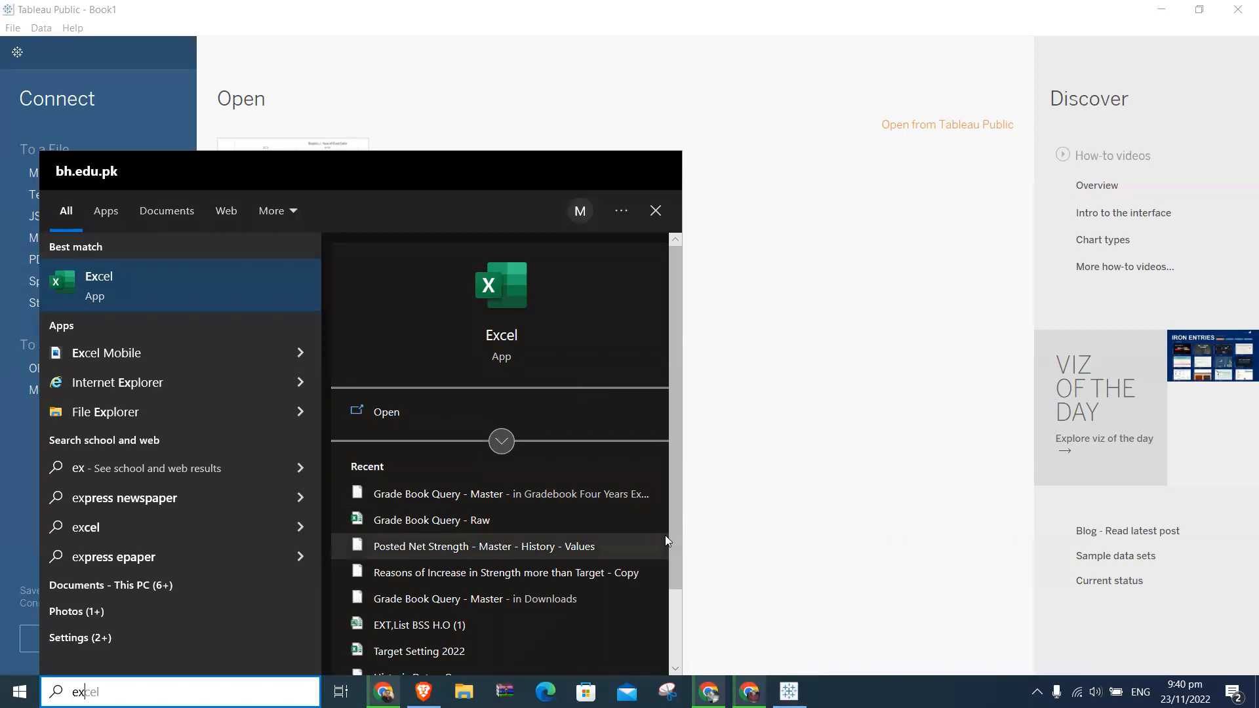
{"action": "key", "text": "BackSpace"}
{"action": "key", "text": "BackSpace"}
{"action": "type", "text": "po"}
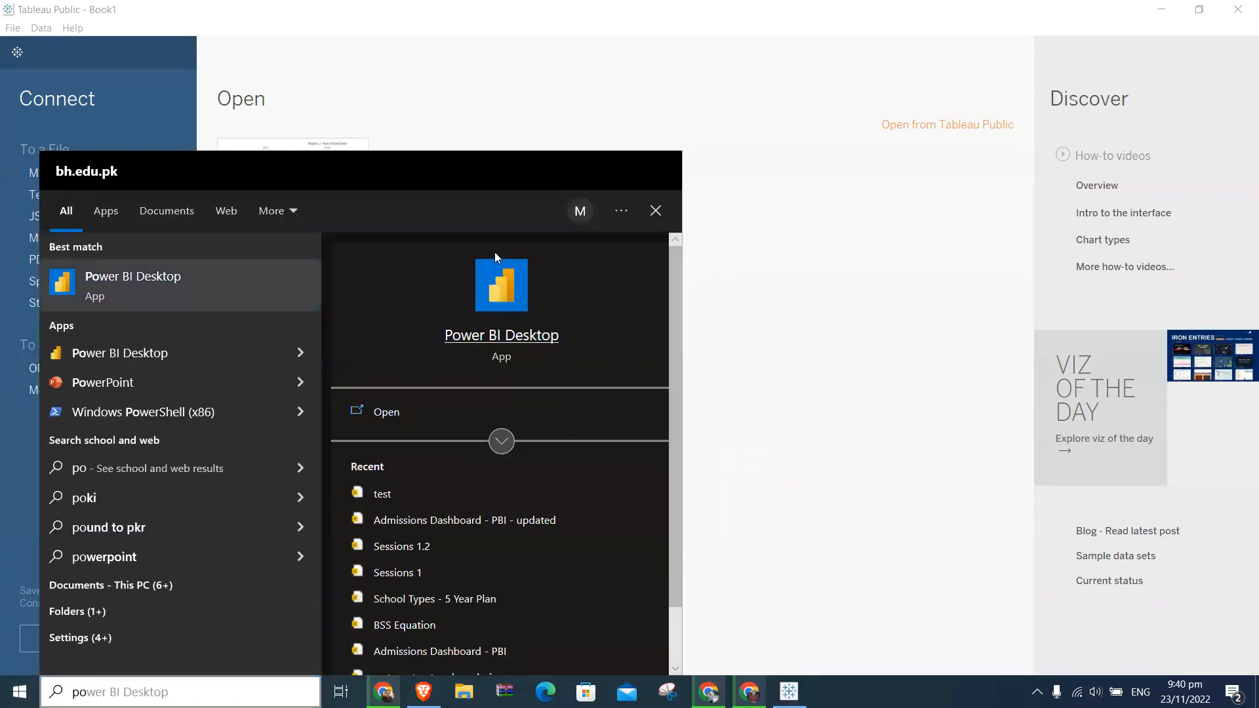
{"action": "left_click", "coordinate": [498, 274]}
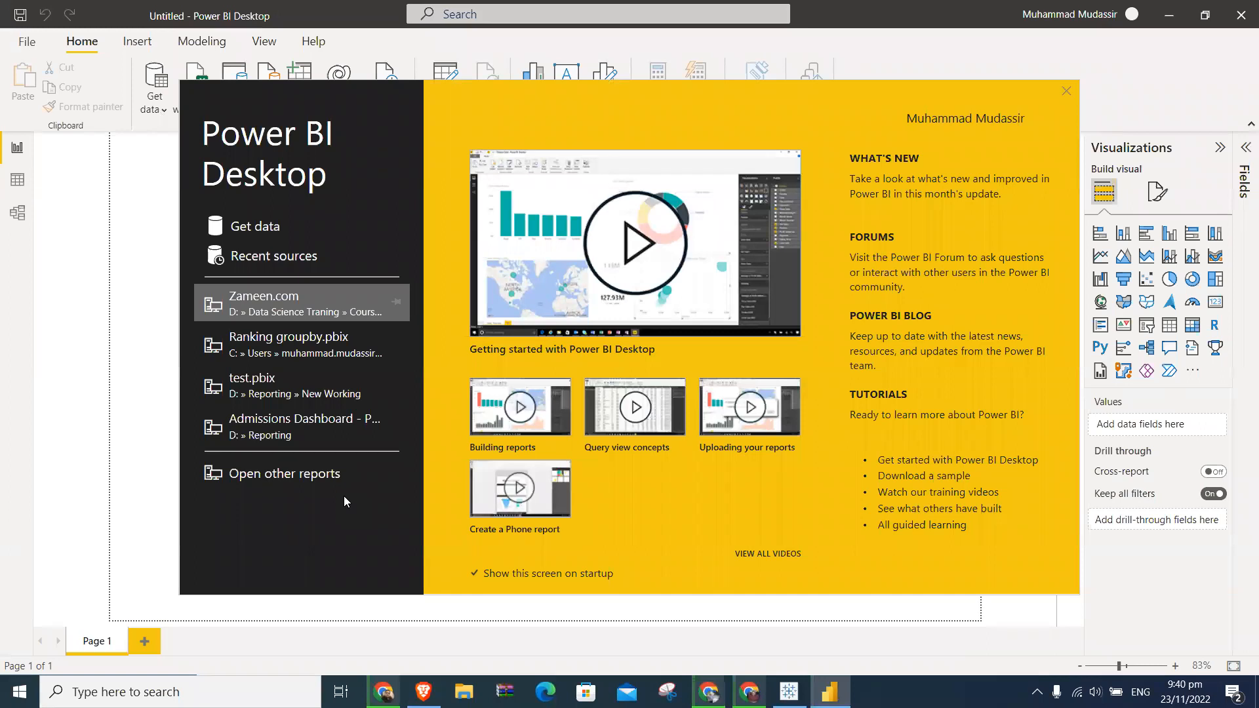
{"action": "left_click", "coordinate": [305, 261]}
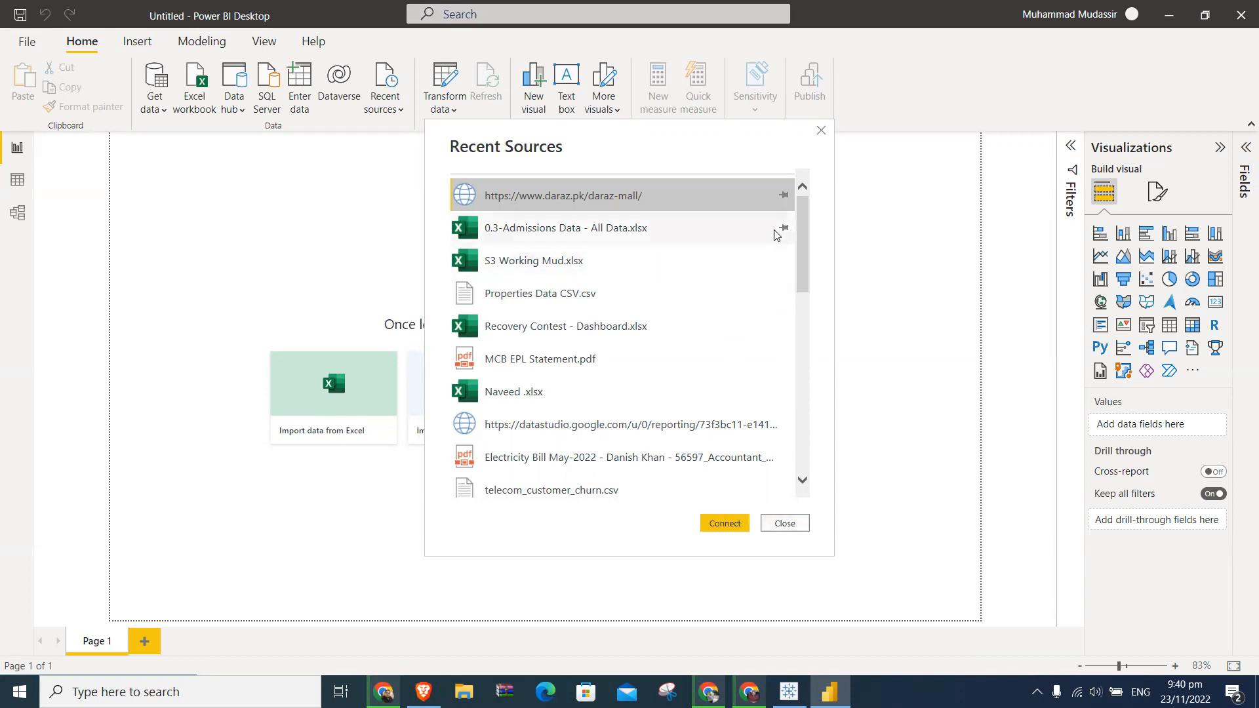
{"action": "left_click_drag", "start_coordinate": [801, 233], "coordinate": [807, 430]}
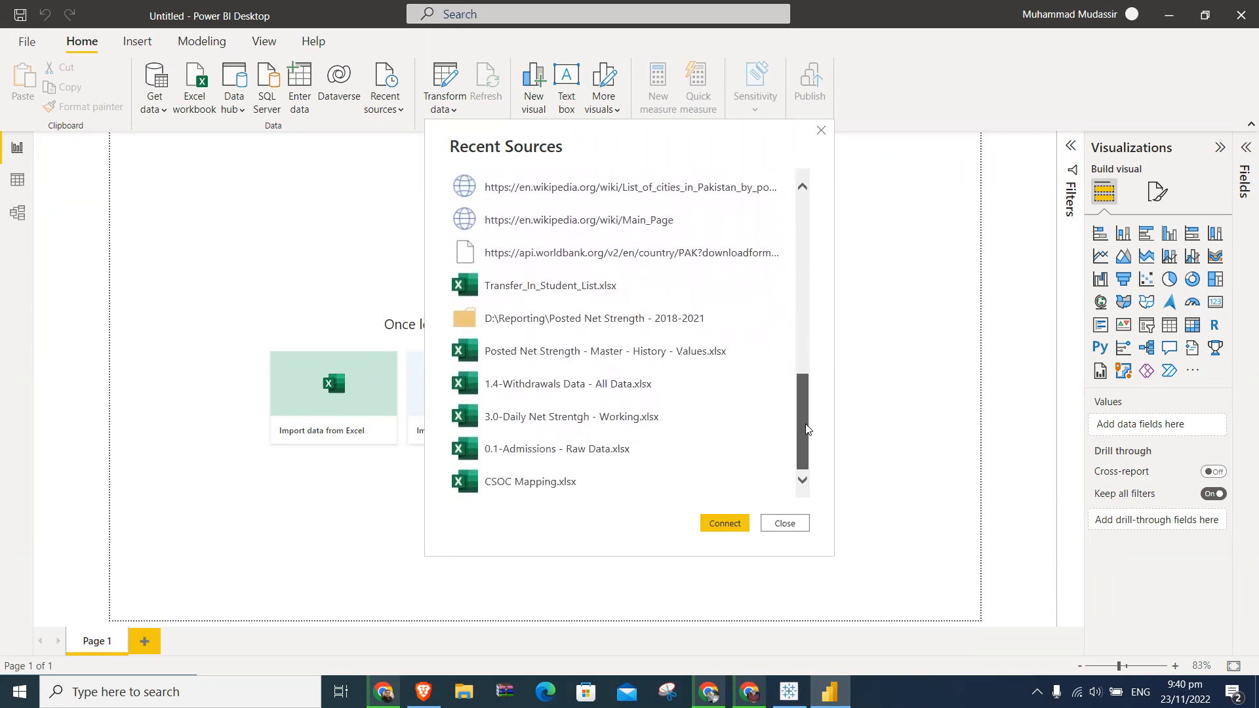
{"action": "left_click", "coordinate": [787, 523]}
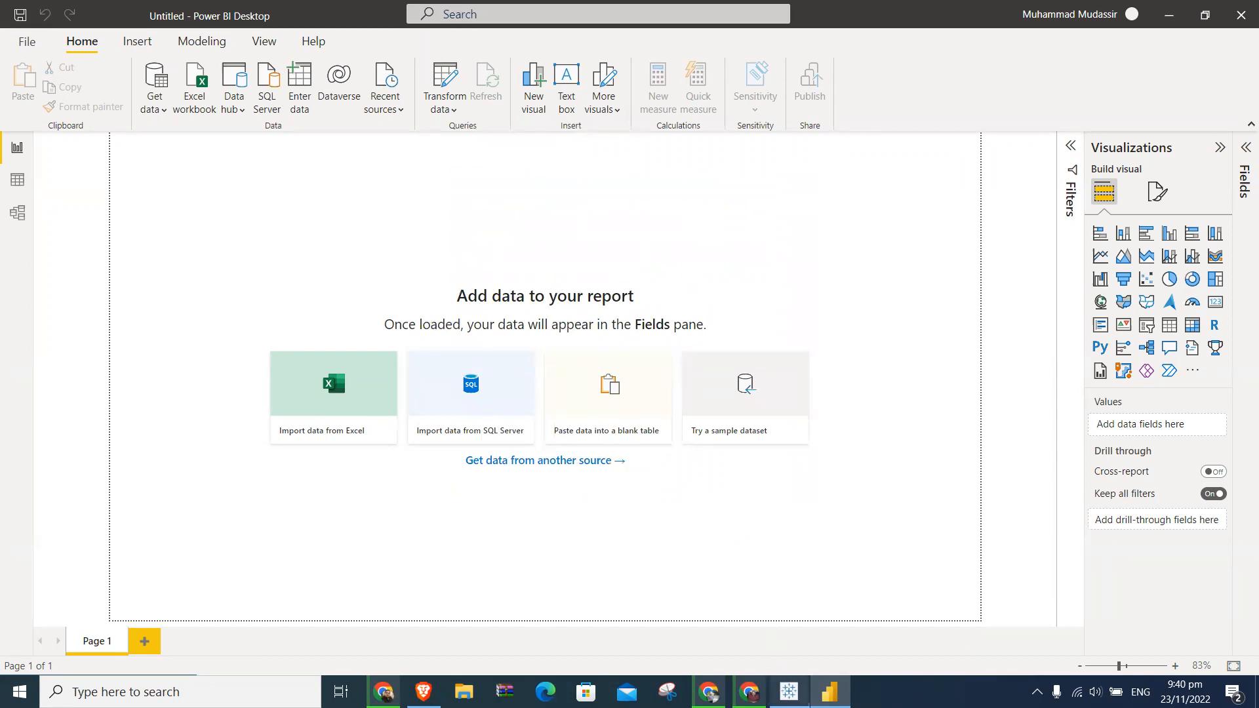
- Switch to Tableau Public, start connecting to a Microsoft Excel file and browse to Data Science Traning > Course 6 on drive D
{"action": "left_click", "coordinate": [789, 692]}
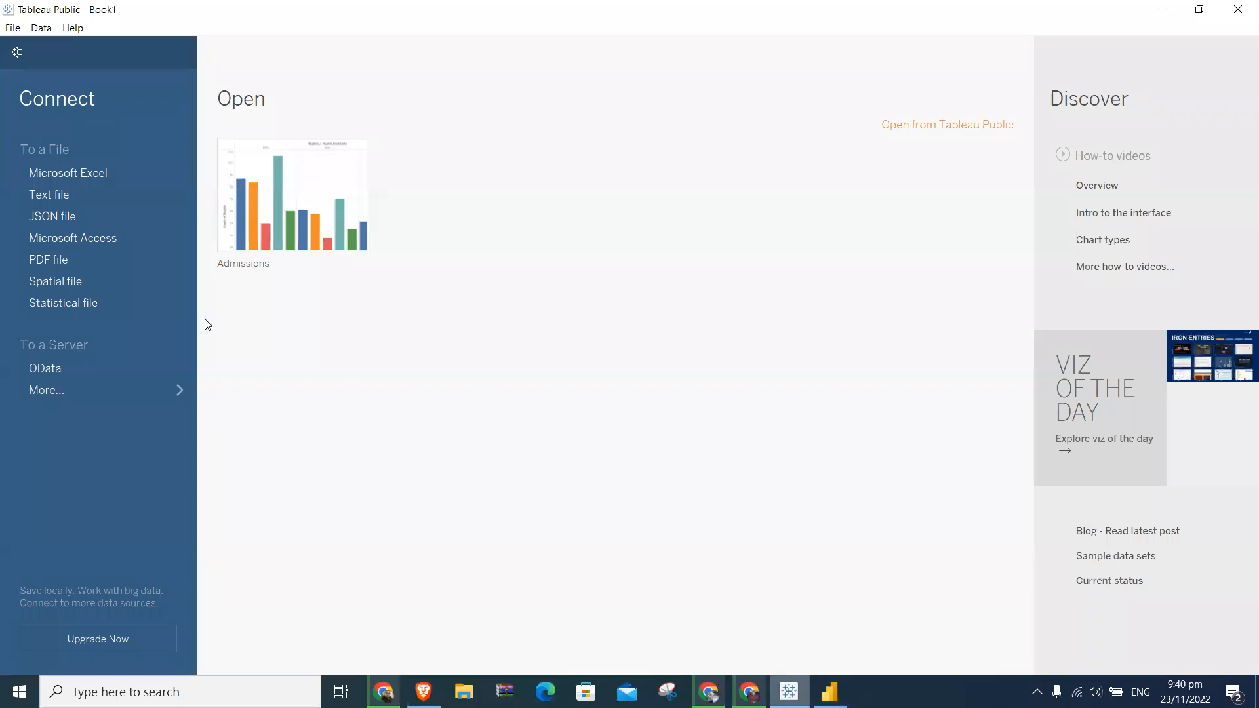
{"action": "left_click", "coordinate": [100, 175]}
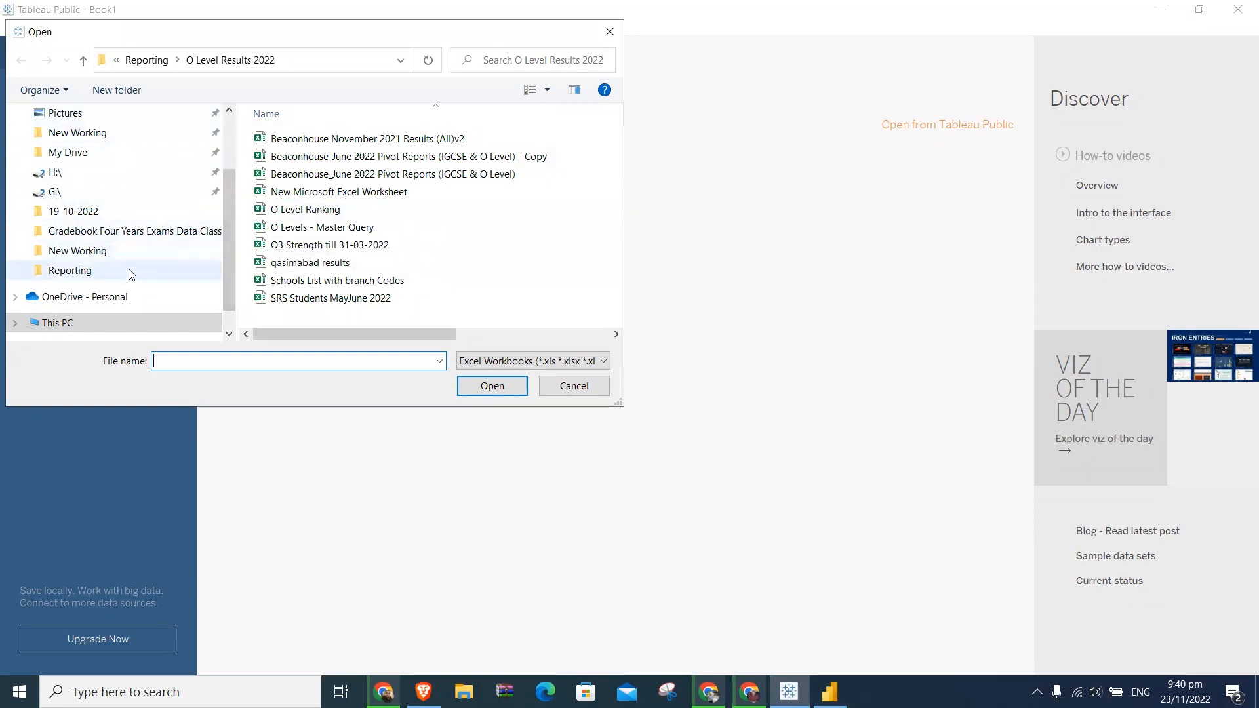
{"action": "scroll", "coordinate": [155, 301], "scroll_direction": "down", "scroll_amount": 1}
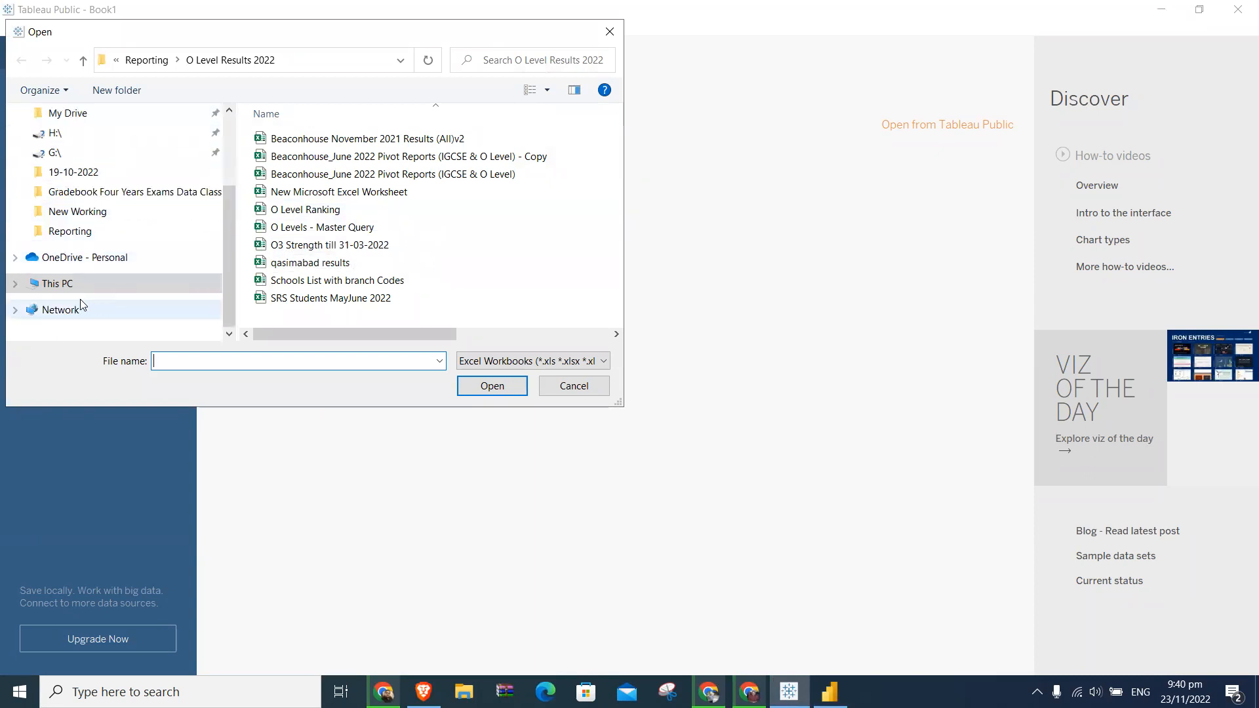
{"action": "left_click", "coordinate": [76, 283]}
{"action": "double_click", "coordinate": [315, 316]}
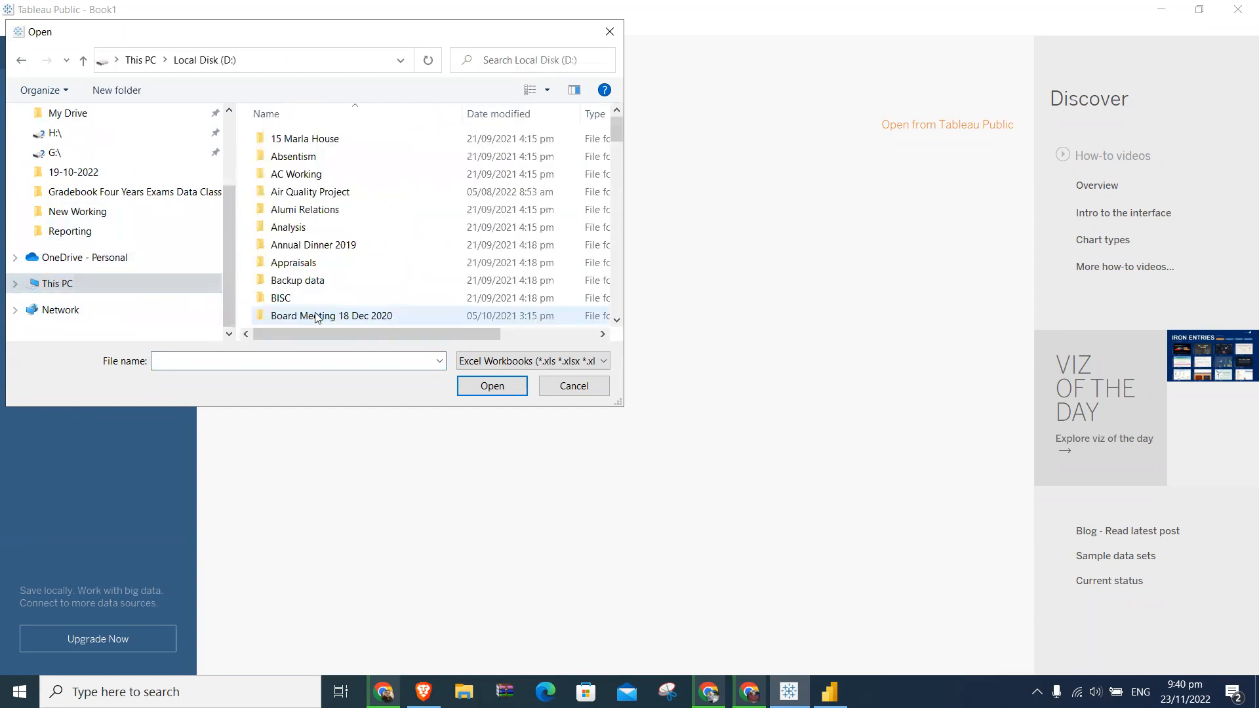
{"action": "left_click", "coordinate": [364, 220]}
{"action": "key", "text": "d"}
{"action": "key", "text": "d"}
{"action": "key", "text": "d"}
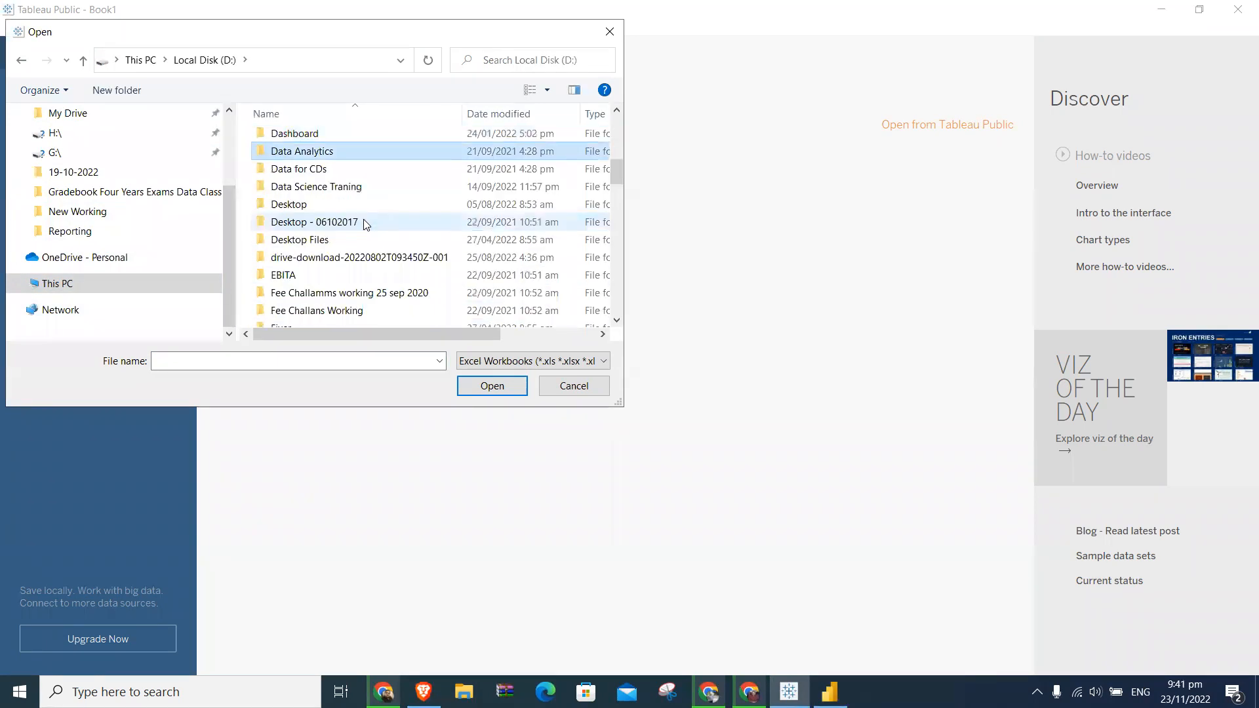
{"action": "double_click", "coordinate": [350, 187]}
{"action": "left_click", "coordinate": [348, 192]}
{"action": "double_click", "coordinate": [348, 190]}
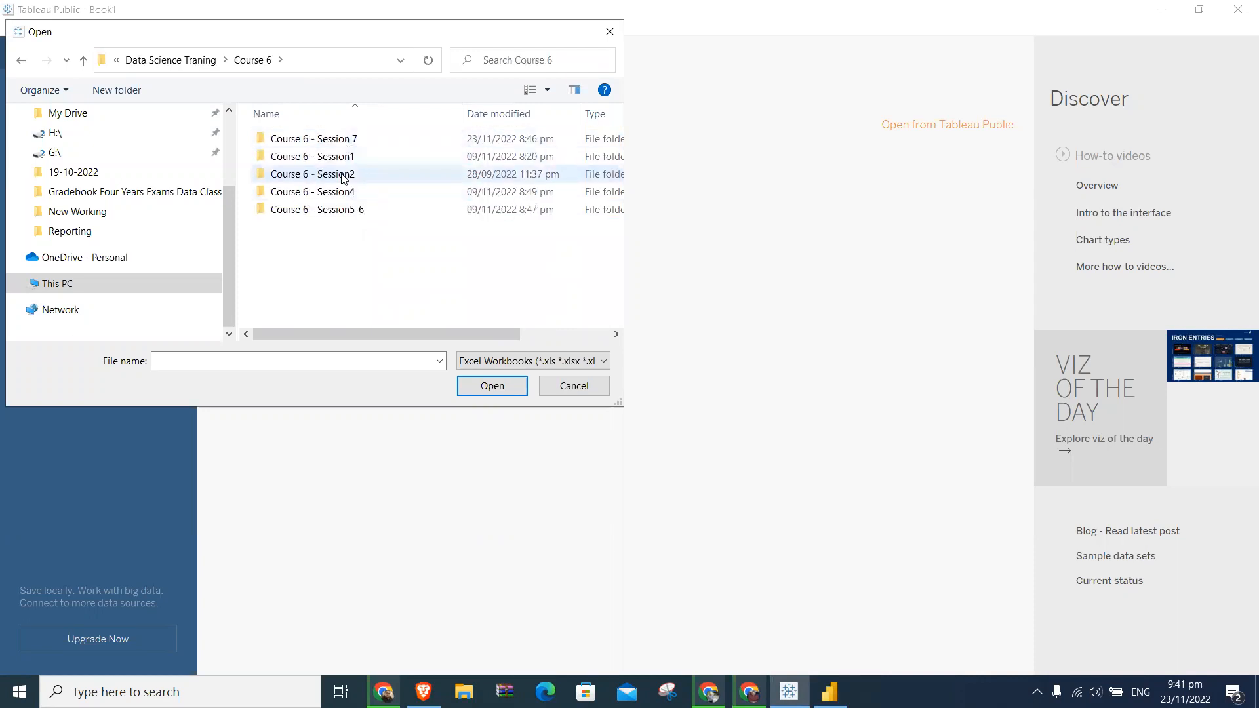
- Look through the Course 6 - Session4 and Course 6 - Session2 folders for a workbook and return to the Course 6 folder
{"action": "double_click", "coordinate": [342, 192]}
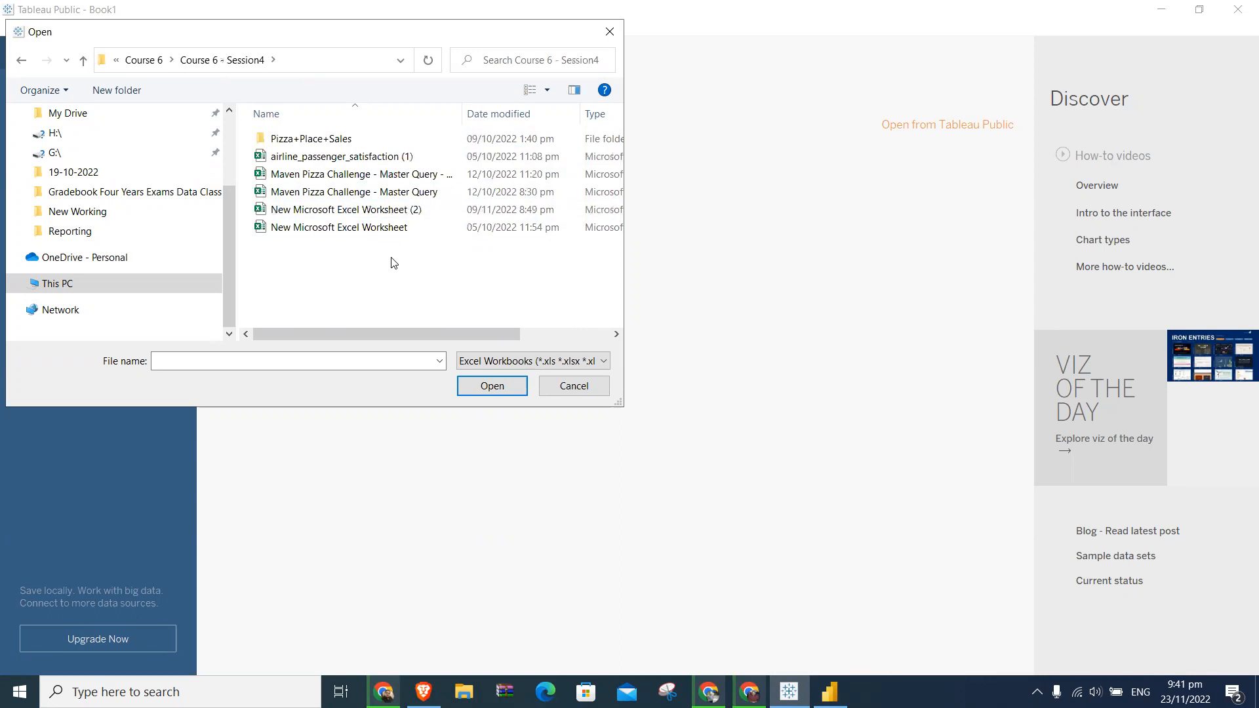
{"action": "left_click", "coordinate": [139, 62]}
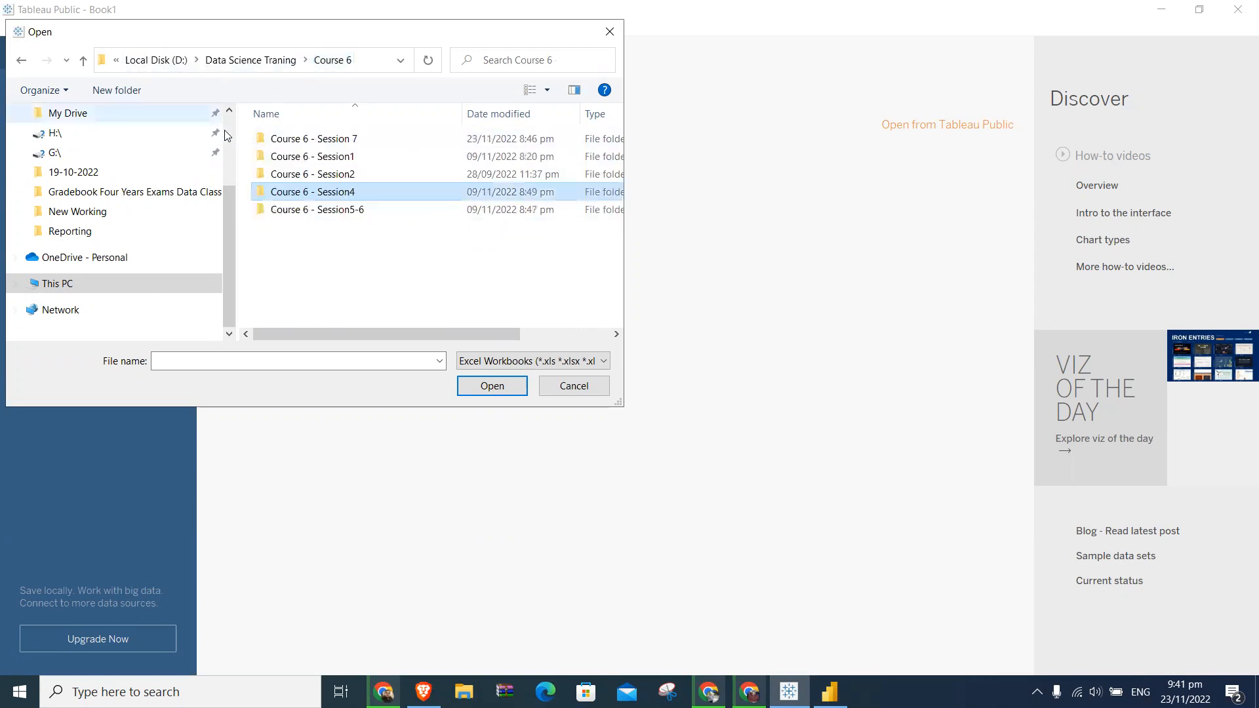
{"action": "double_click", "coordinate": [322, 157]}
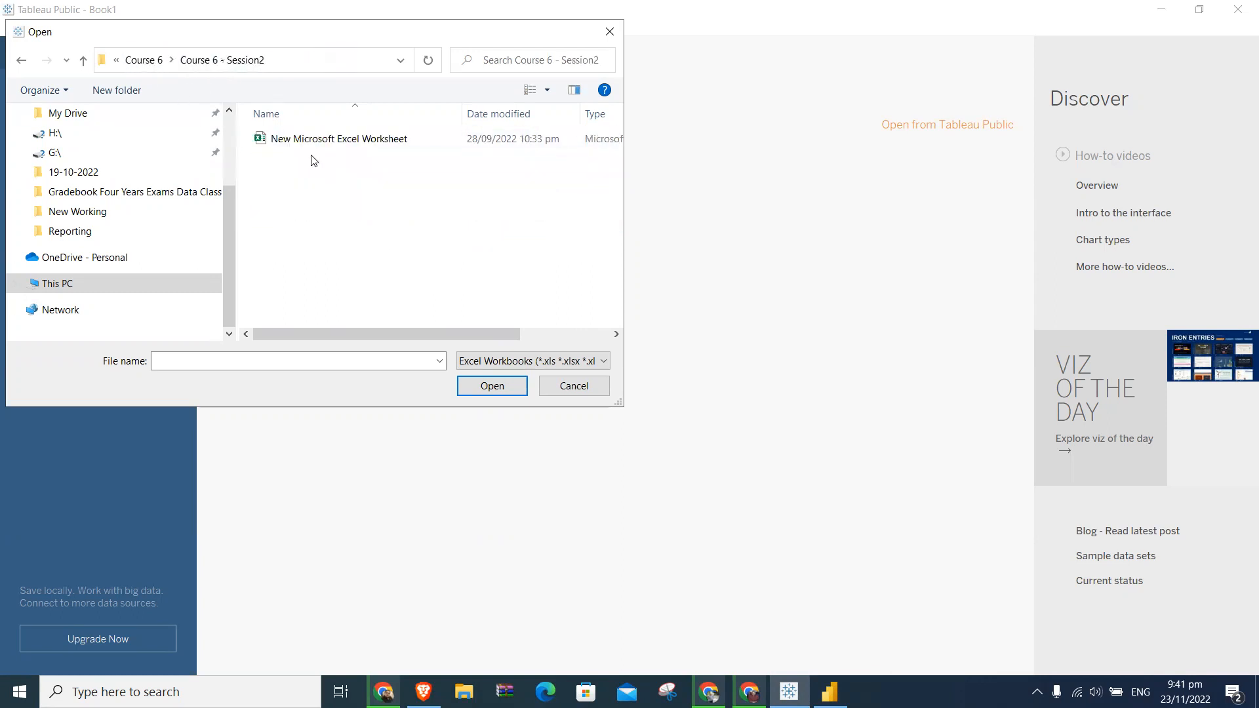
{"action": "left_click", "coordinate": [170, 61]}
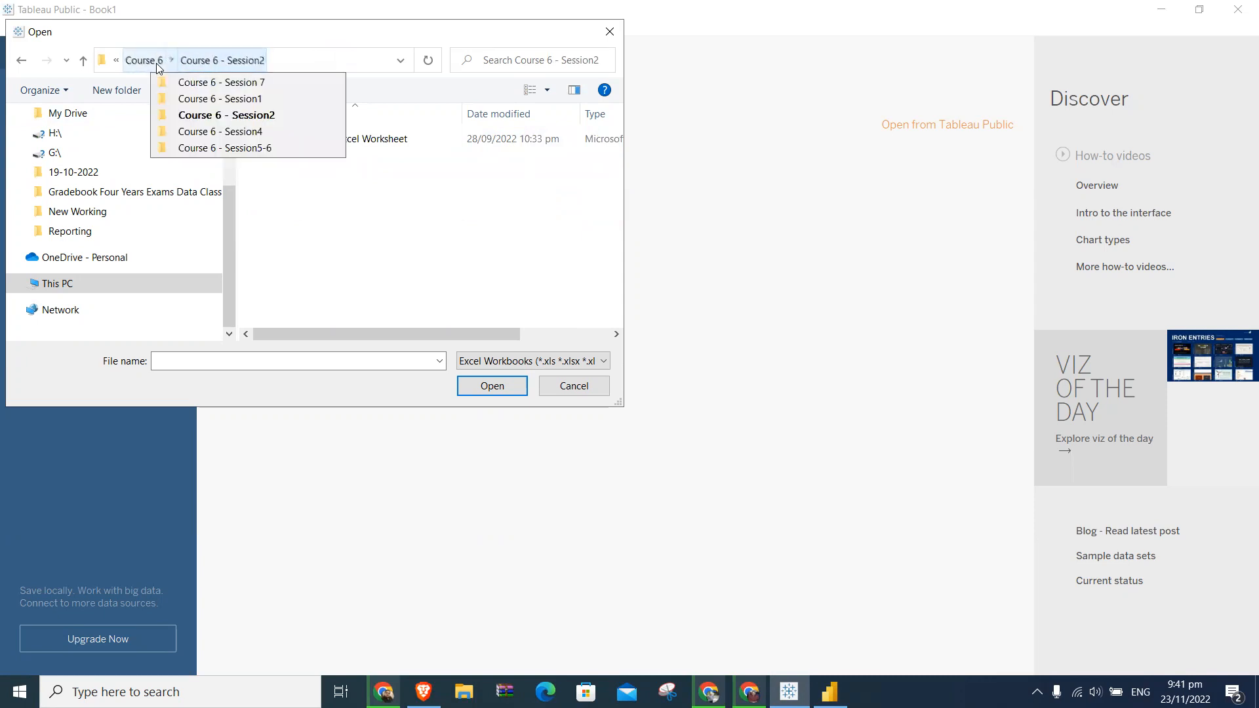
{"action": "left_click", "coordinate": [145, 60]}
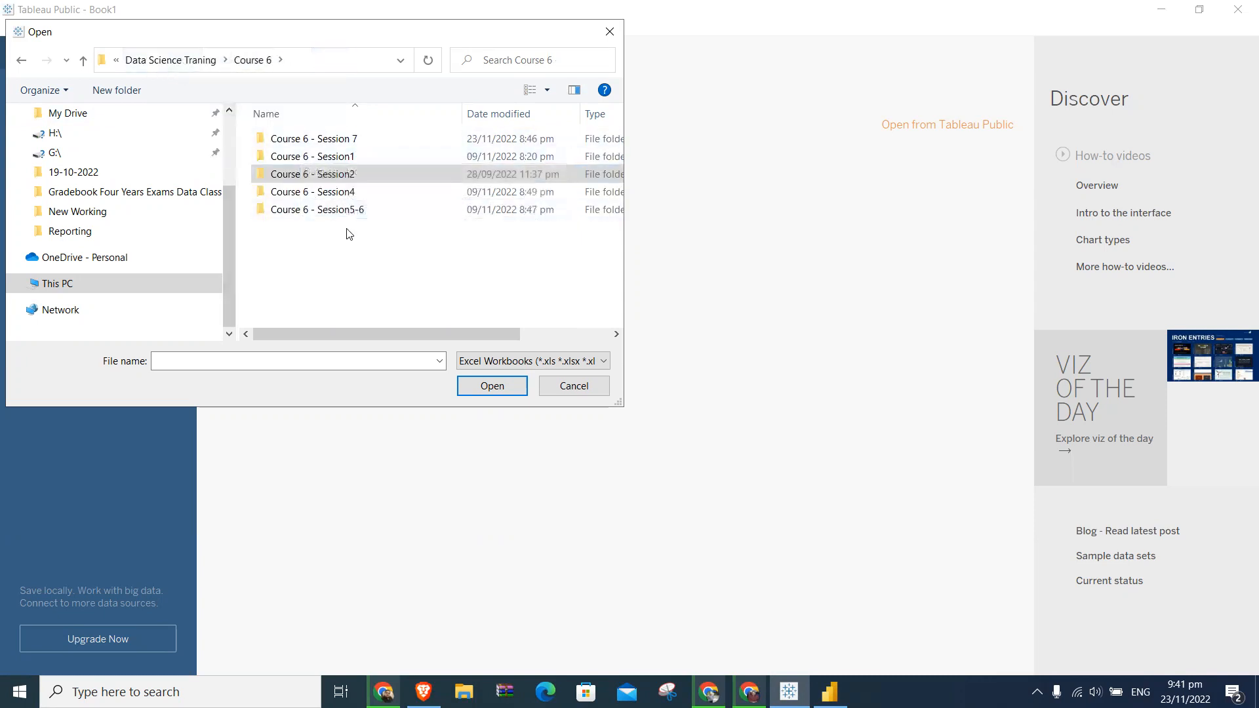
- Connect to the private-school-census-2016-updated workbook in the Course 6 - Session5-6 folder
{"action": "left_click", "coordinate": [342, 209]}
{"action": "double_click", "coordinate": [343, 211]}
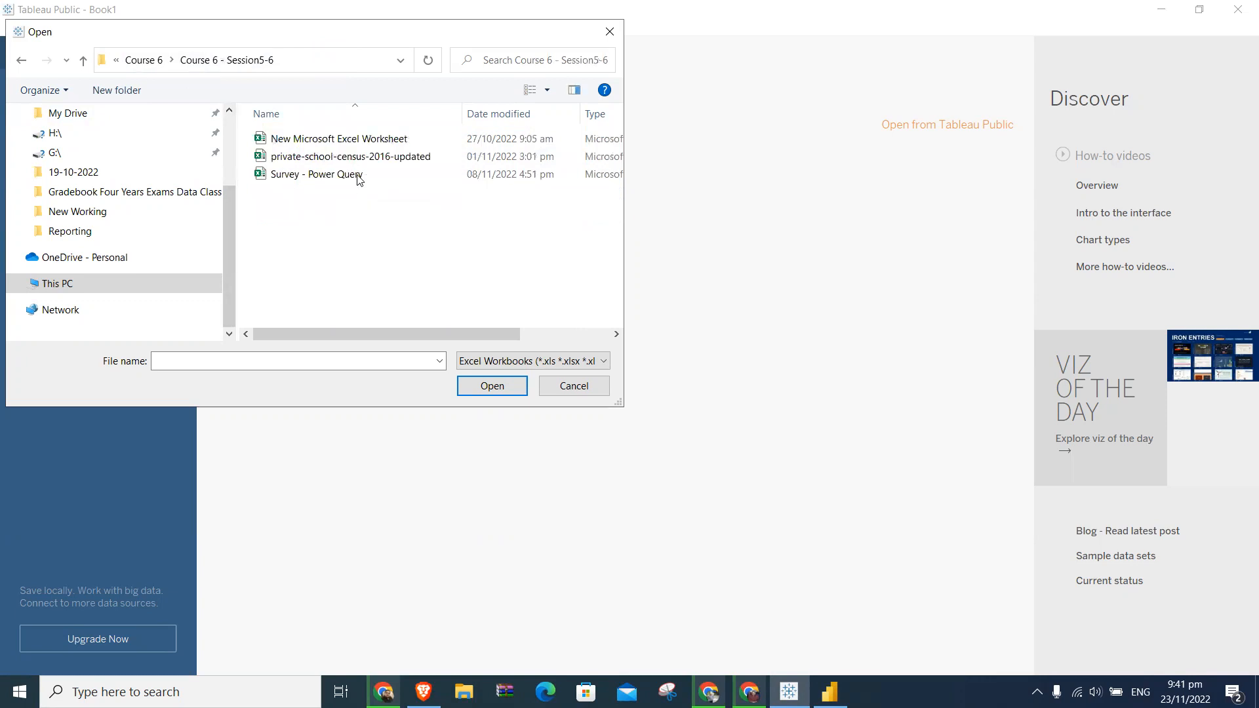
{"action": "double_click", "coordinate": [373, 158]}
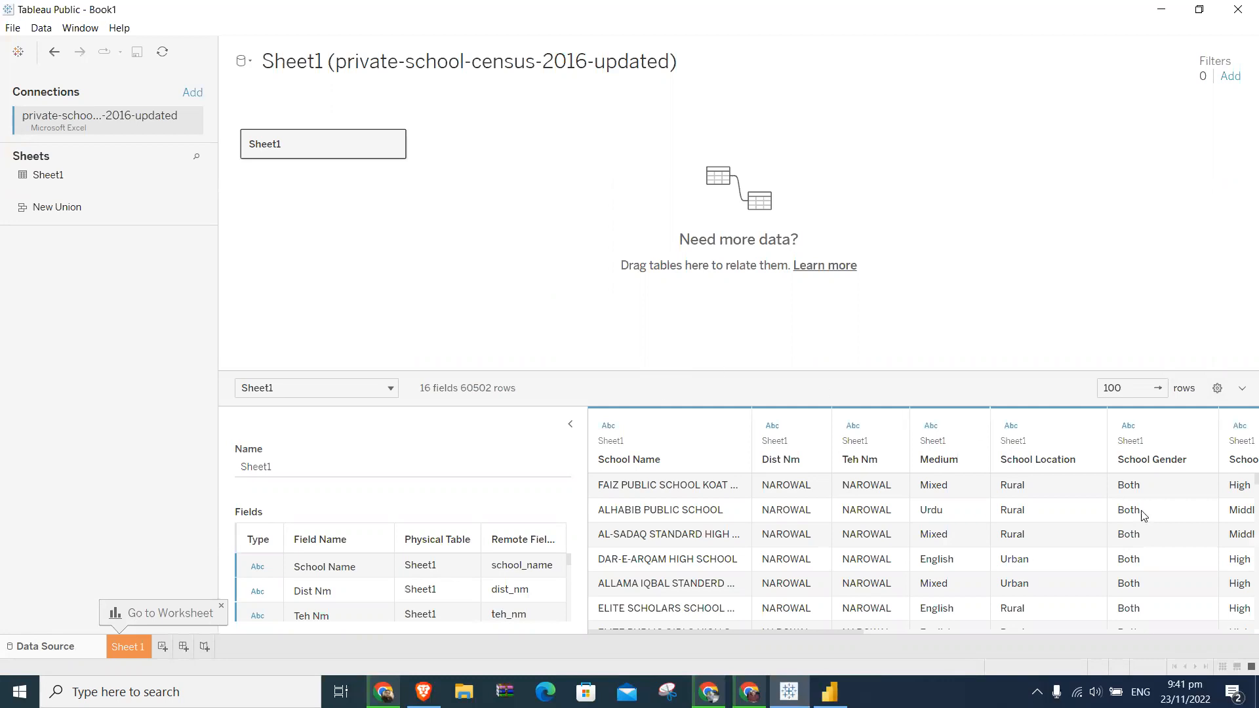
- Examine the preview rows of Sheet1 and open the Sheet1 table on the canvas to view the physical tables it contains
{"action": "scroll", "coordinate": [920, 569], "scroll_direction": "down", "scroll_amount": 3}
{"action": "scroll", "coordinate": [920, 569], "scroll_direction": "down", "scroll_amount": 11}
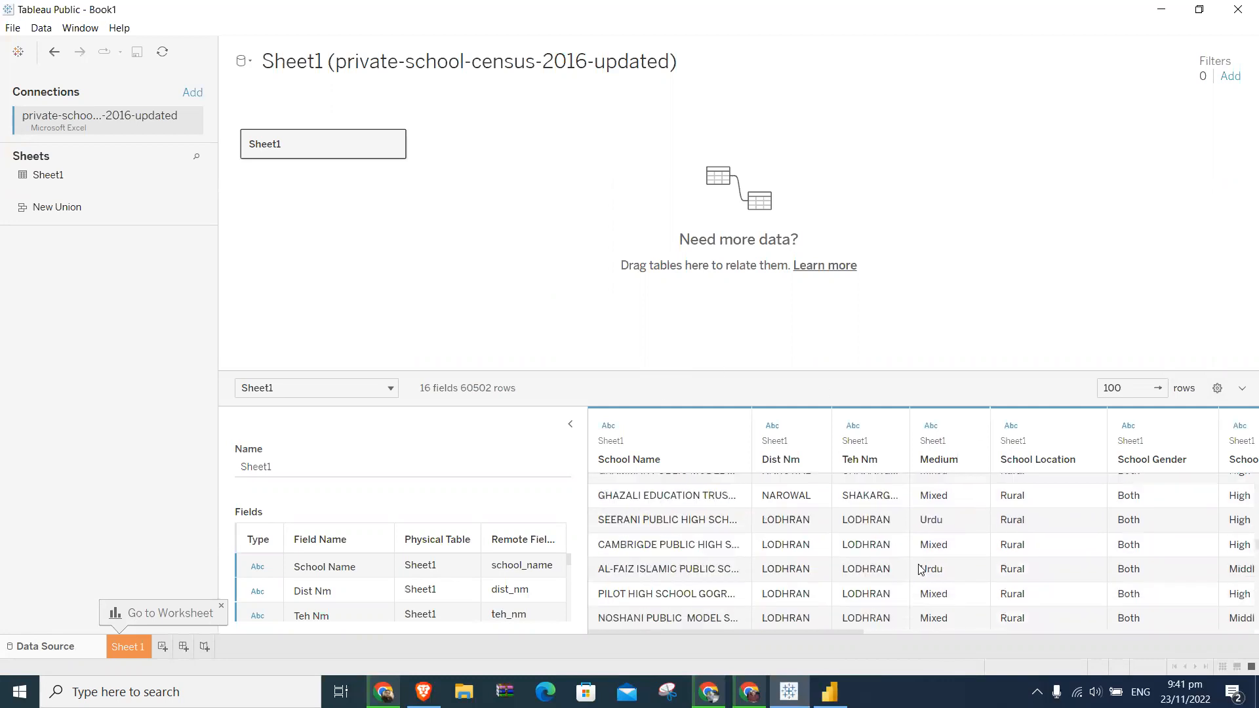
{"action": "left_click", "coordinate": [50, 176]}
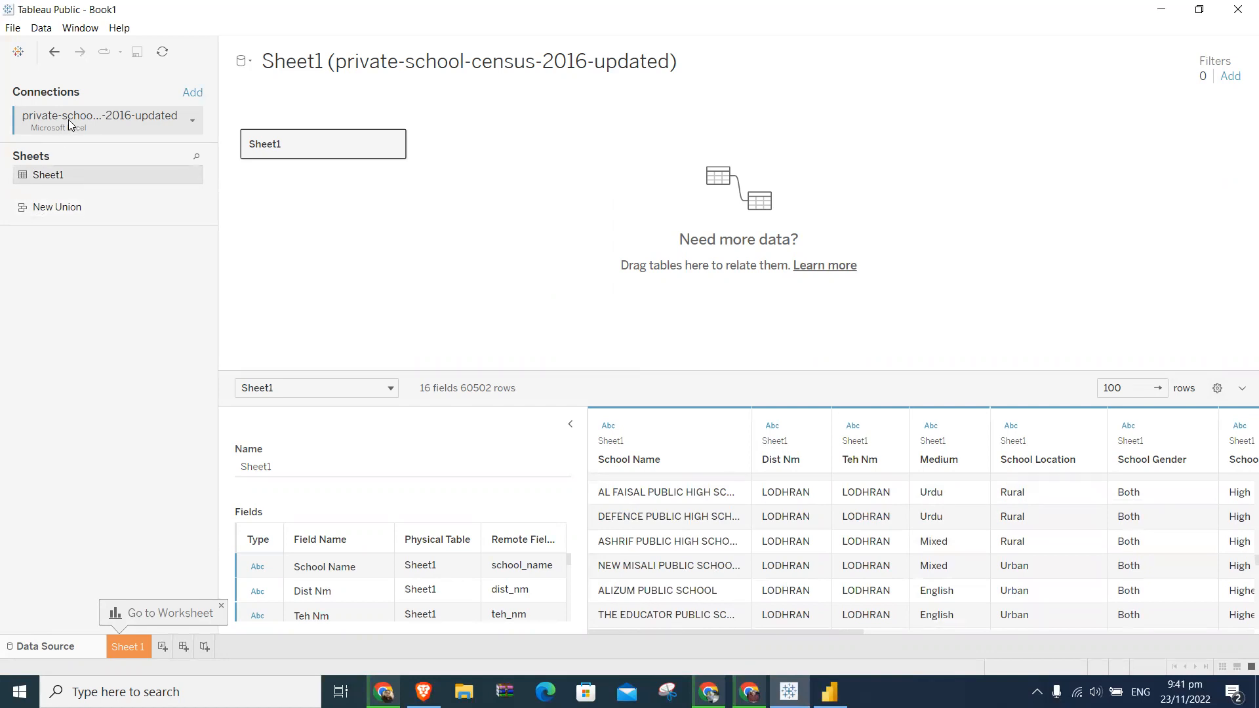
{"action": "left_click", "coordinate": [392, 151]}
{"action": "left_click", "coordinate": [426, 160]}
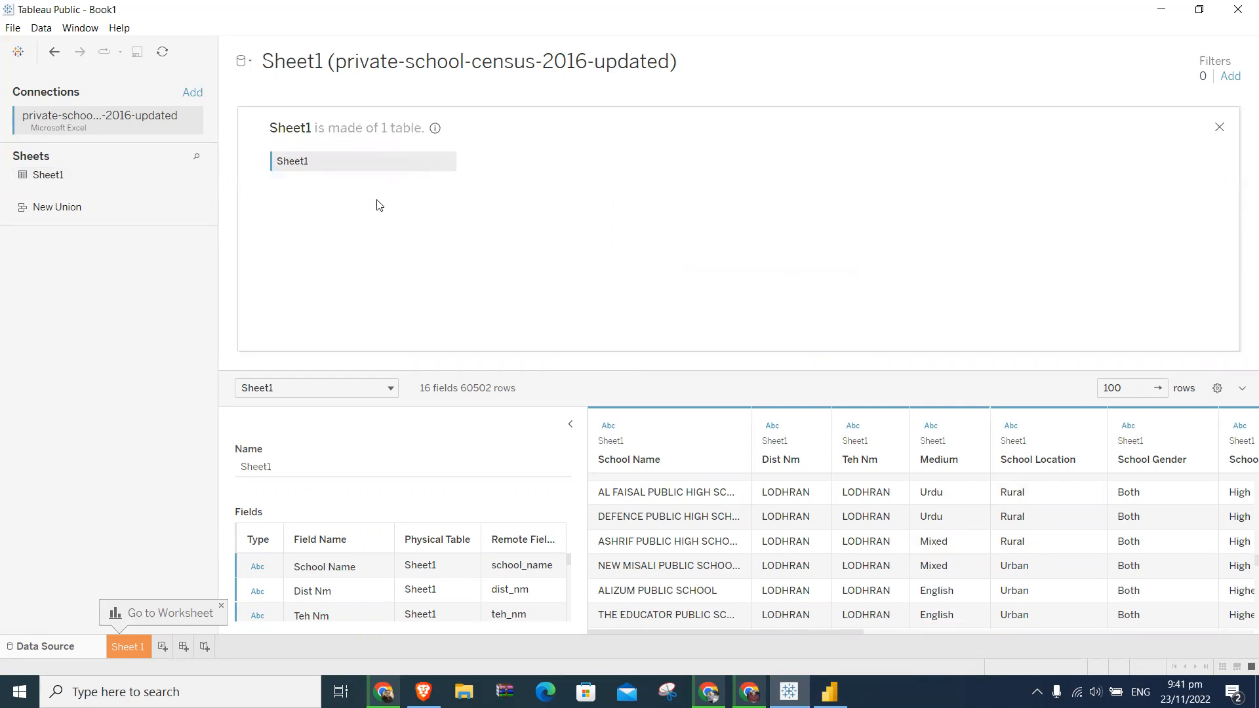
- Undo the Excel data connection to get back to the empty worksheet and view the available analytics options
{"action": "left_click", "coordinate": [54, 52]}
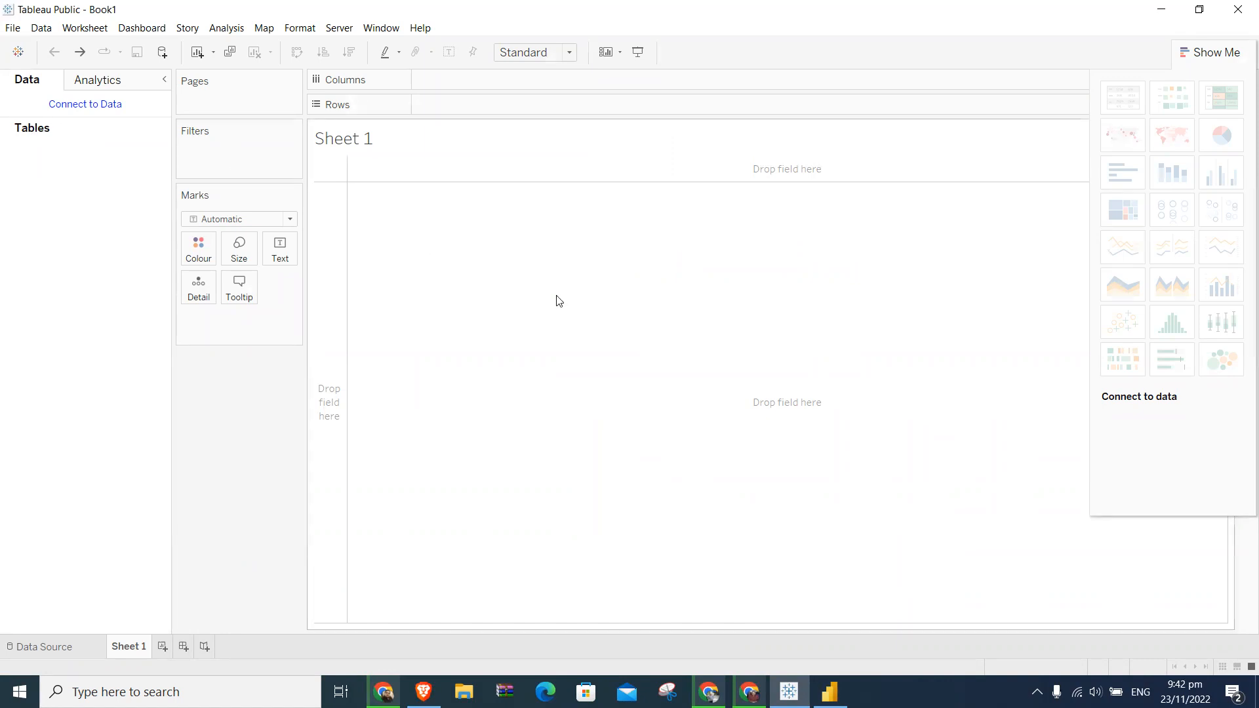
{"action": "left_click", "coordinate": [112, 86]}
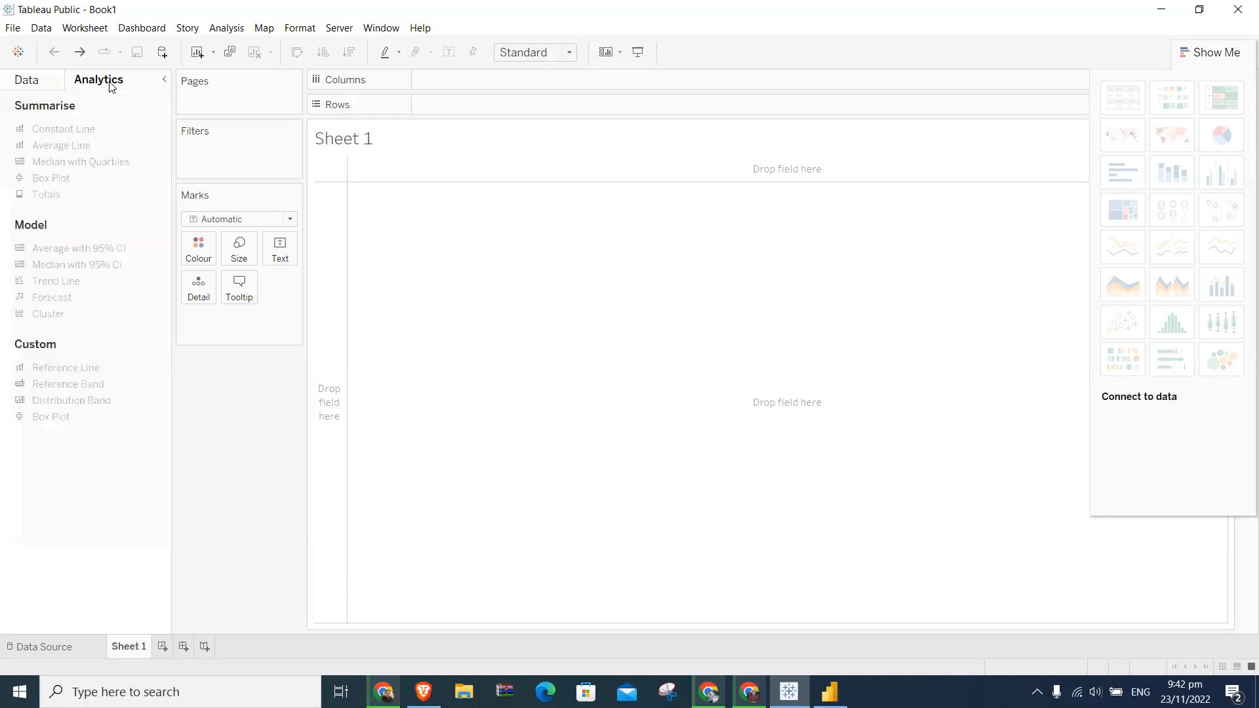
{"action": "left_click", "coordinate": [47, 84]}
- Connect to the private-school-census-2016-updated Excel workbook again from the worksheet and view the options available for its connection
{"action": "left_click", "coordinate": [85, 109]}
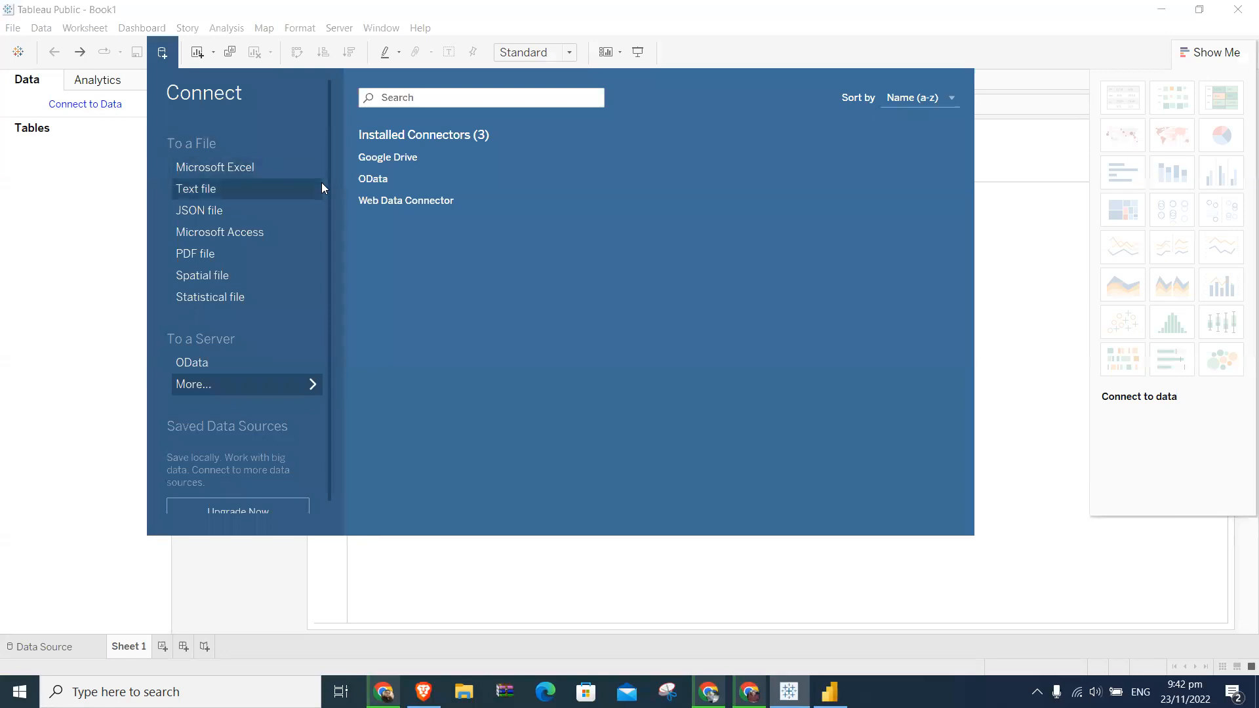
{"action": "left_click", "coordinate": [274, 175]}
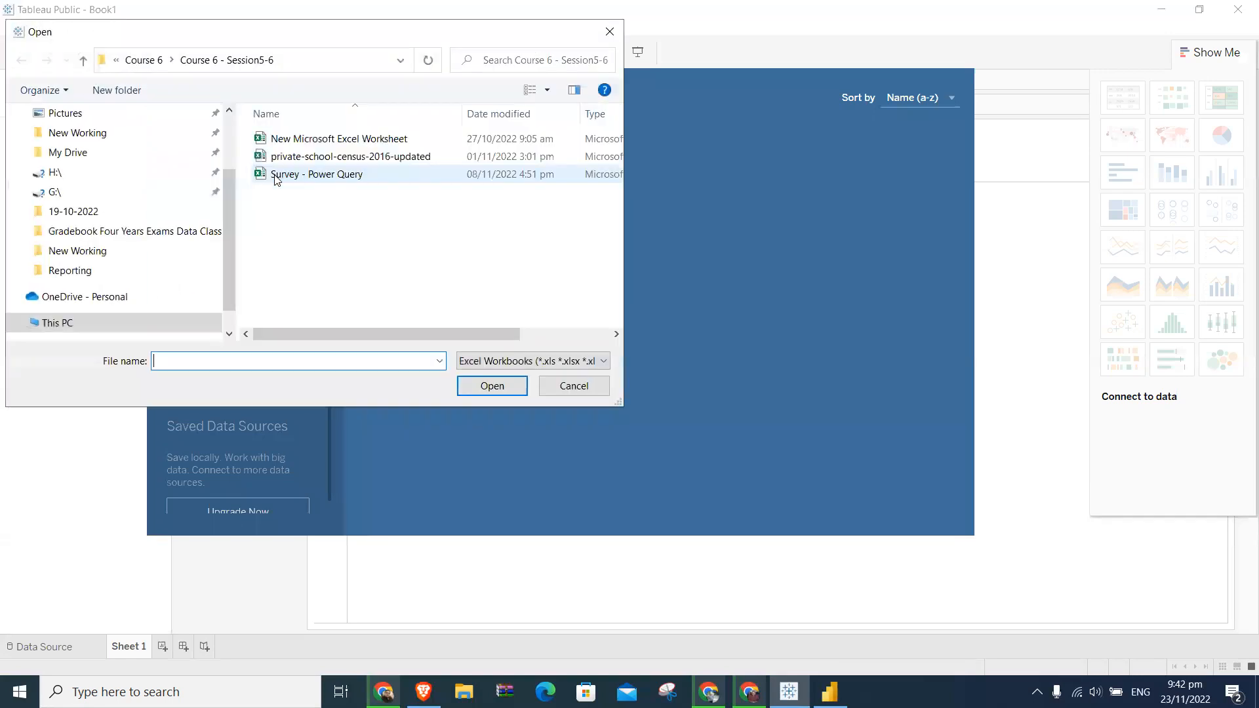
{"action": "double_click", "coordinate": [312, 156]}
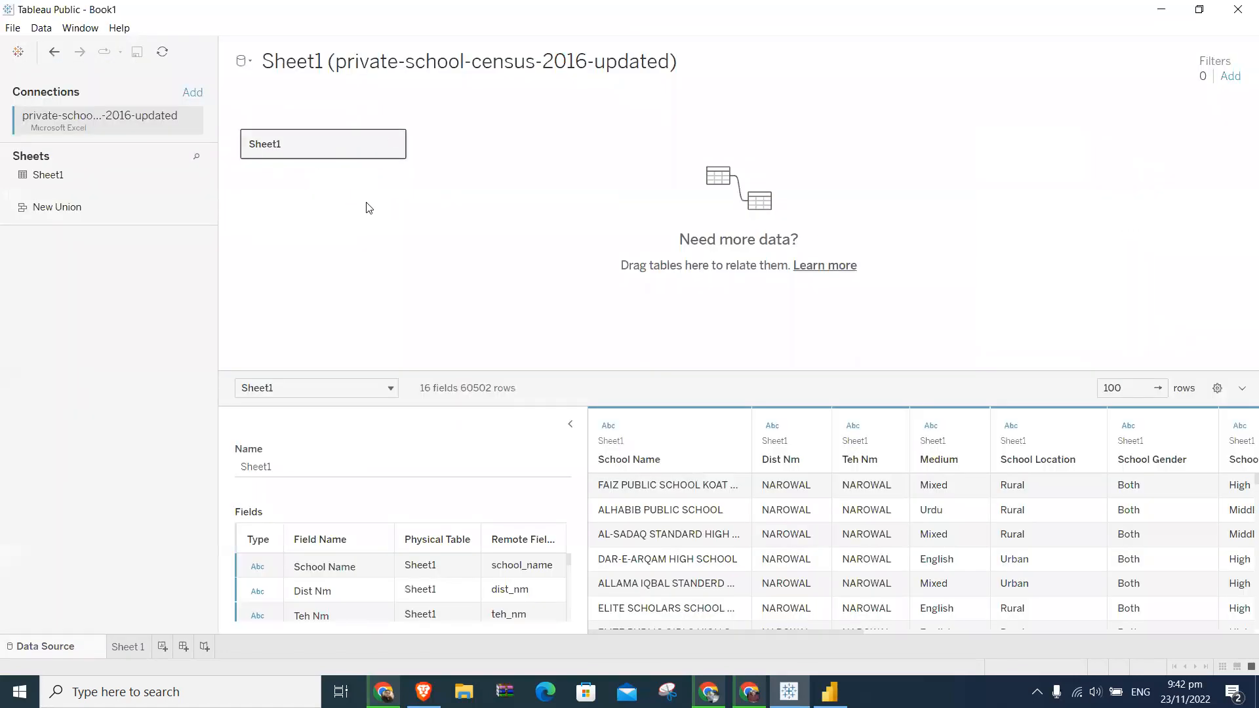
{"action": "left_click", "coordinate": [191, 122]}
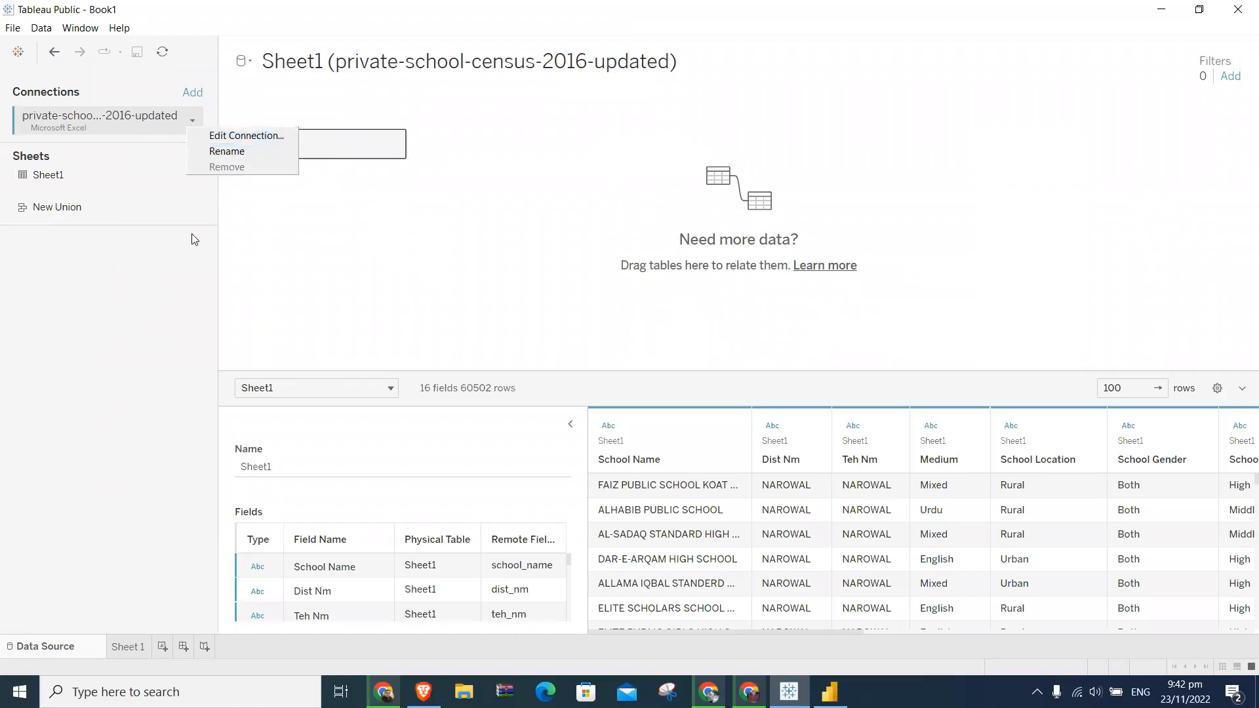
{"action": "left_click", "coordinate": [134, 267]}
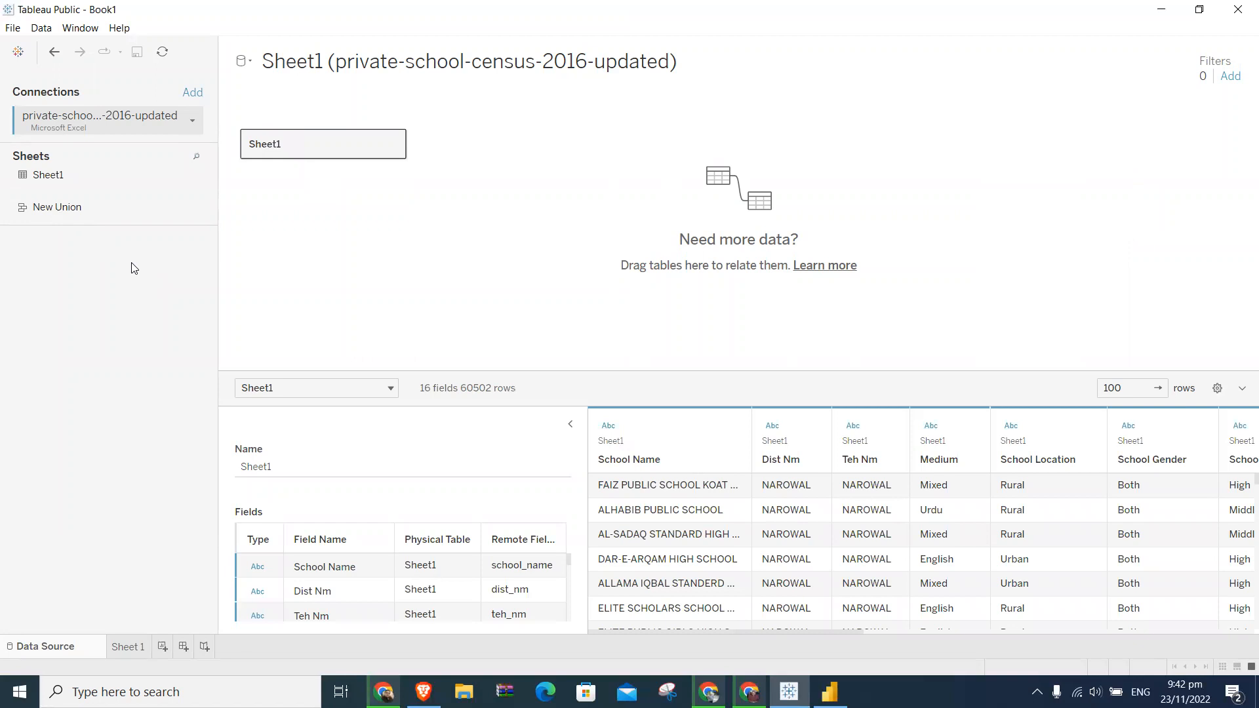
- Go back to the start page, open the recent Admissions workbook and maximize its window
{"action": "left_click", "coordinate": [18, 52]}
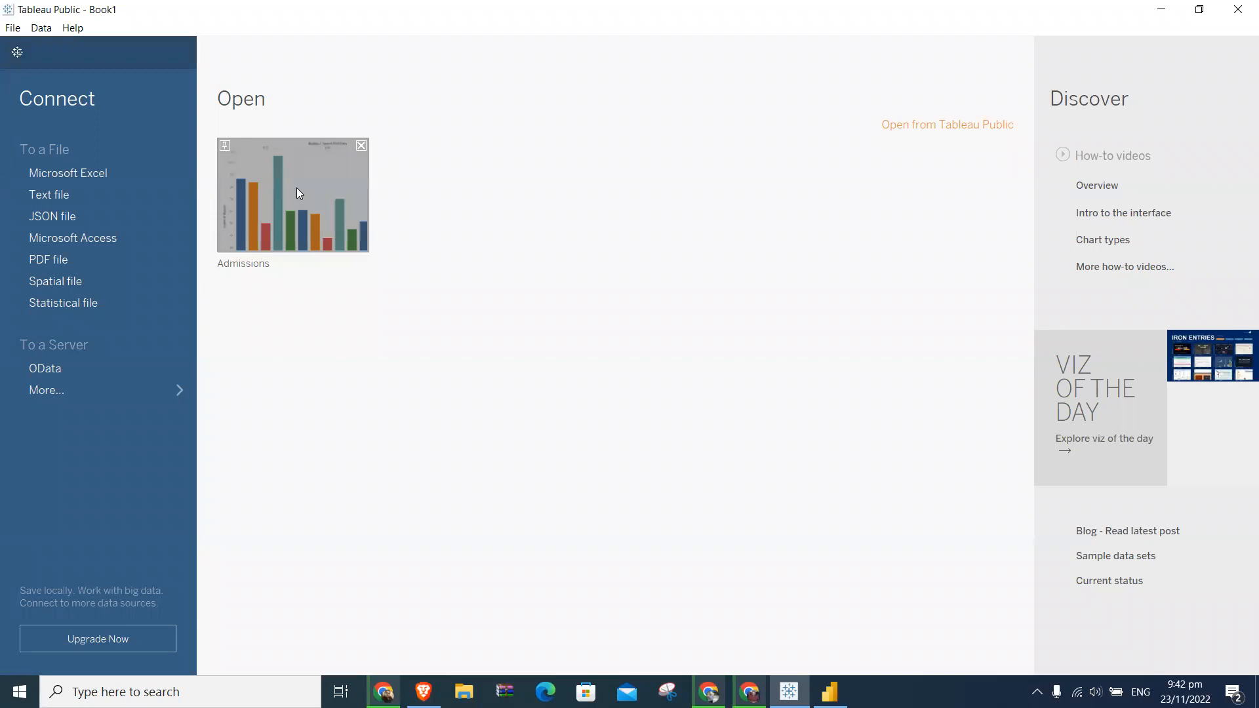
{"action": "left_click", "coordinate": [331, 175]}
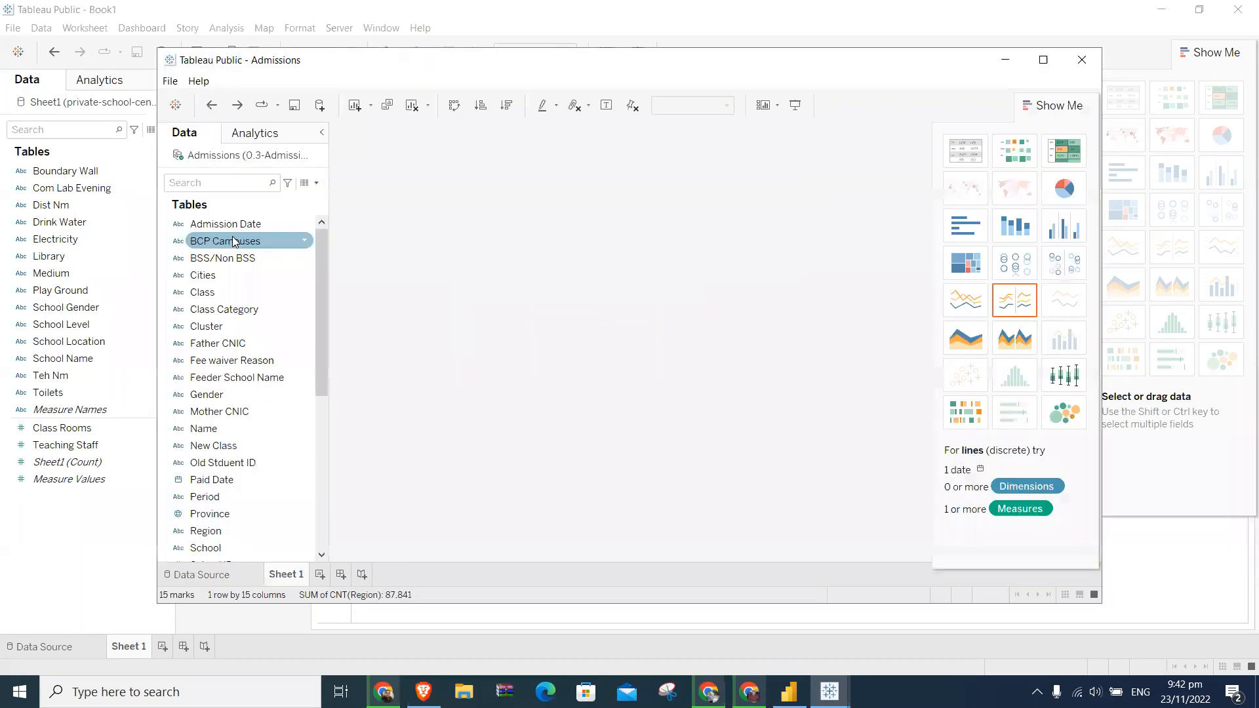
{"action": "left_click", "coordinate": [1044, 60]}
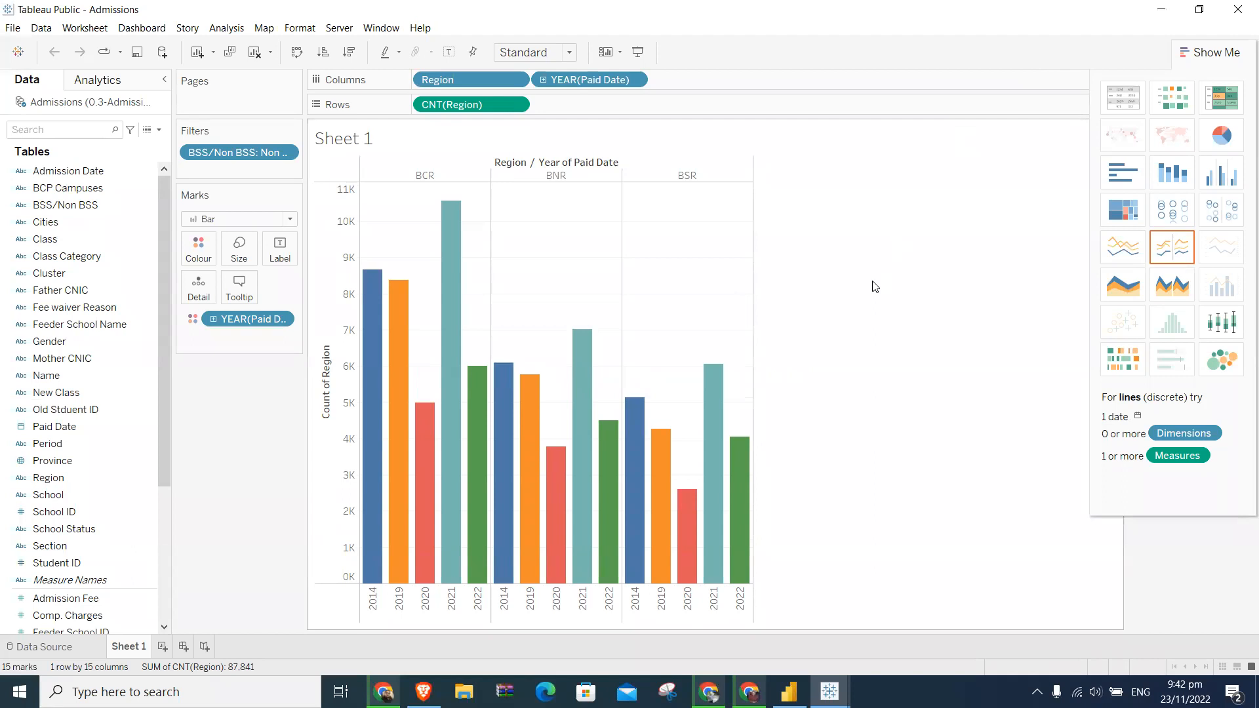